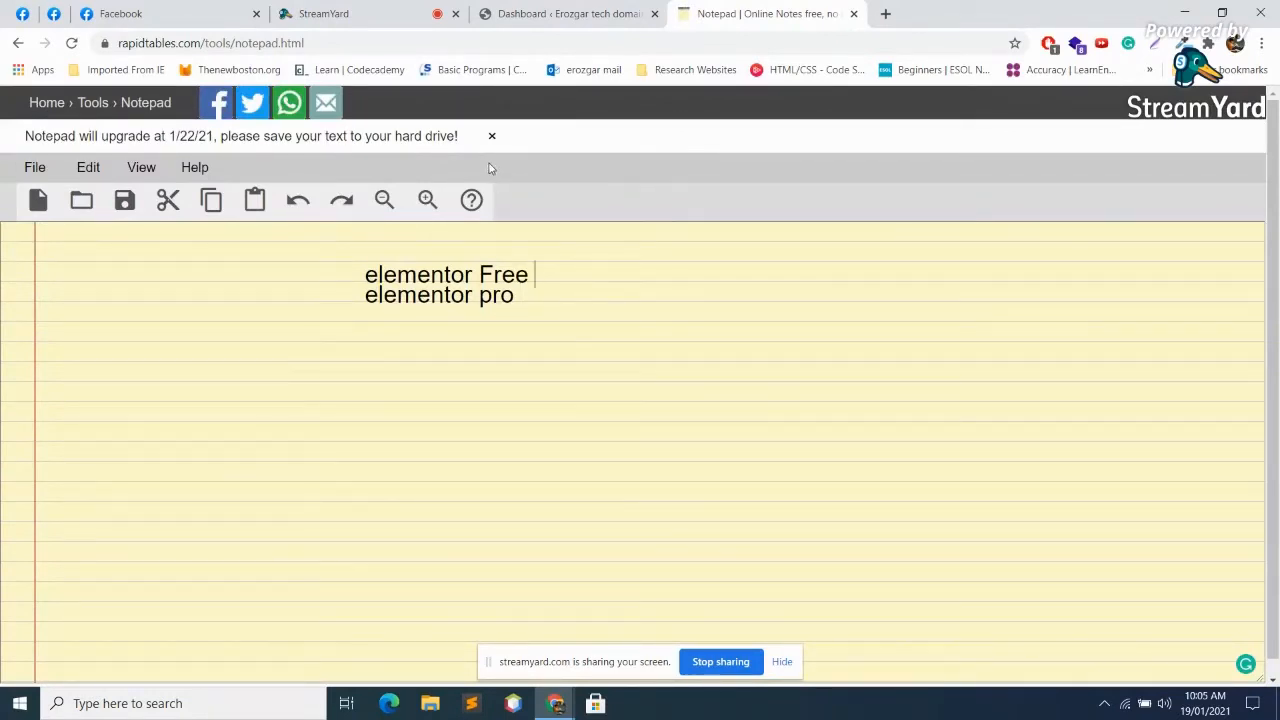
# Step: Switch from Notepad to the WordPress Dashboard tab, glancing at StreamYard on the way
pyautogui.click(612, 10)
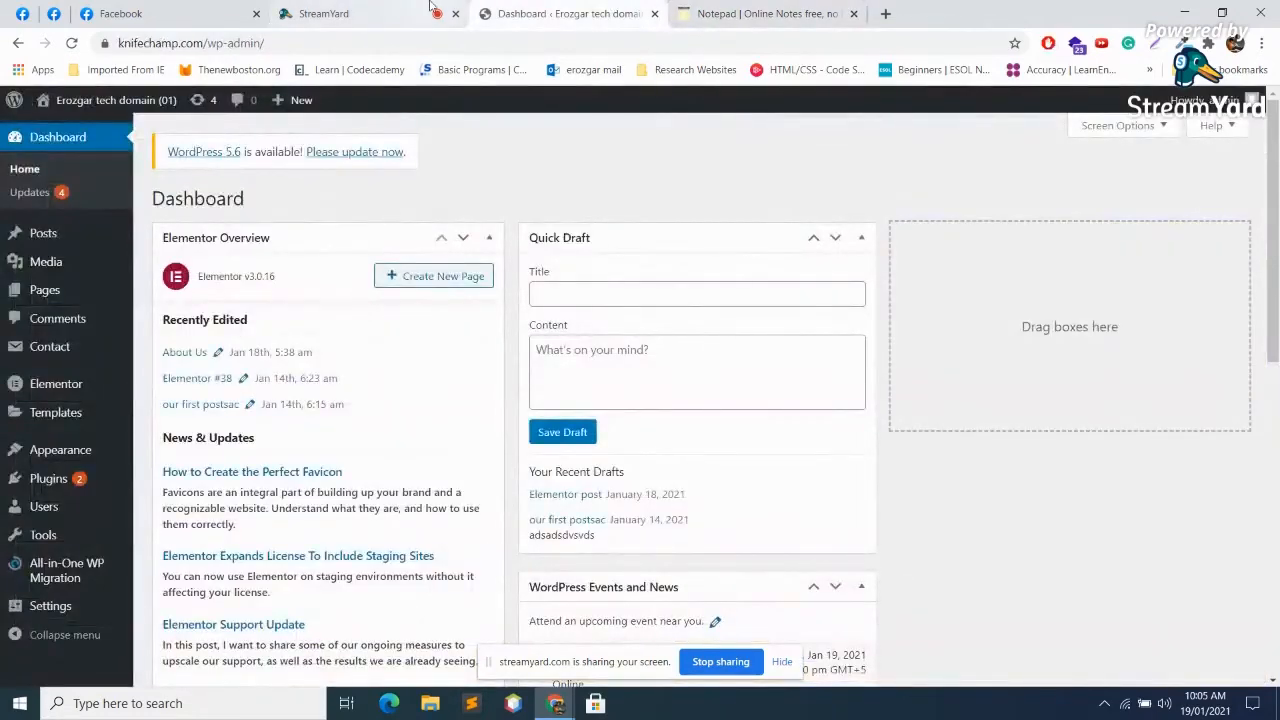
pyautogui.click(390, 13)
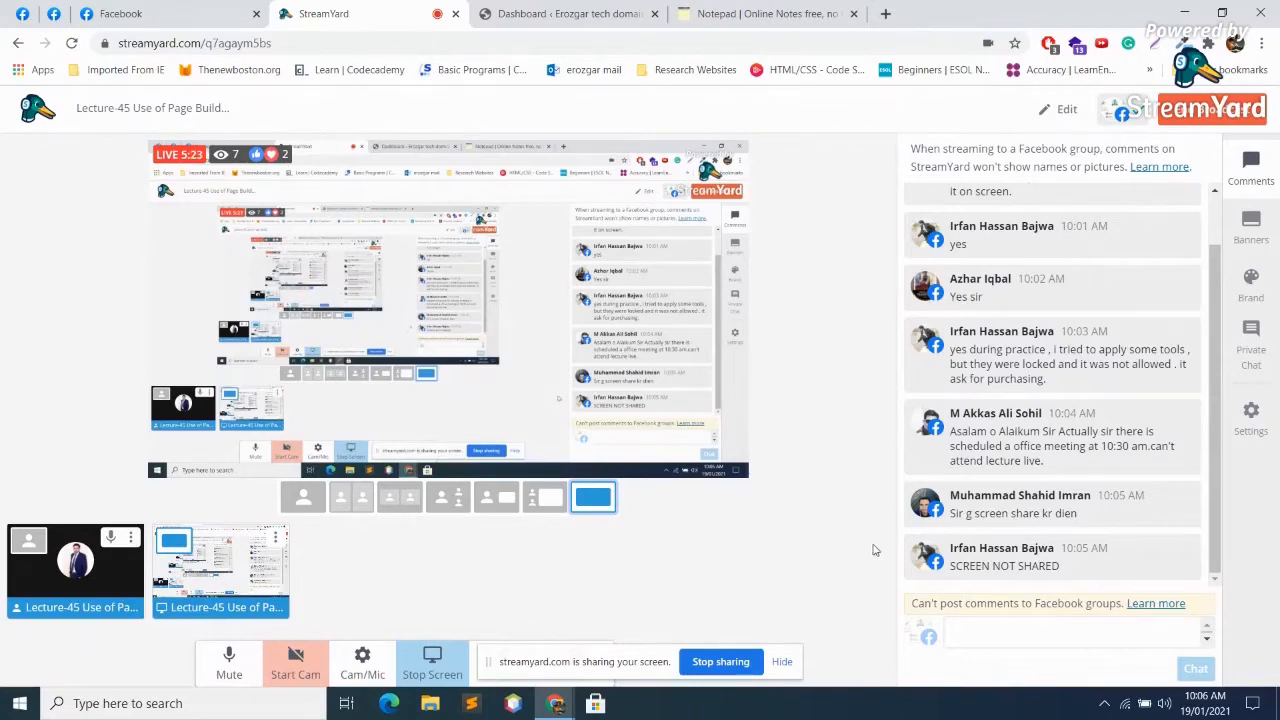
pyautogui.click(566, 14)
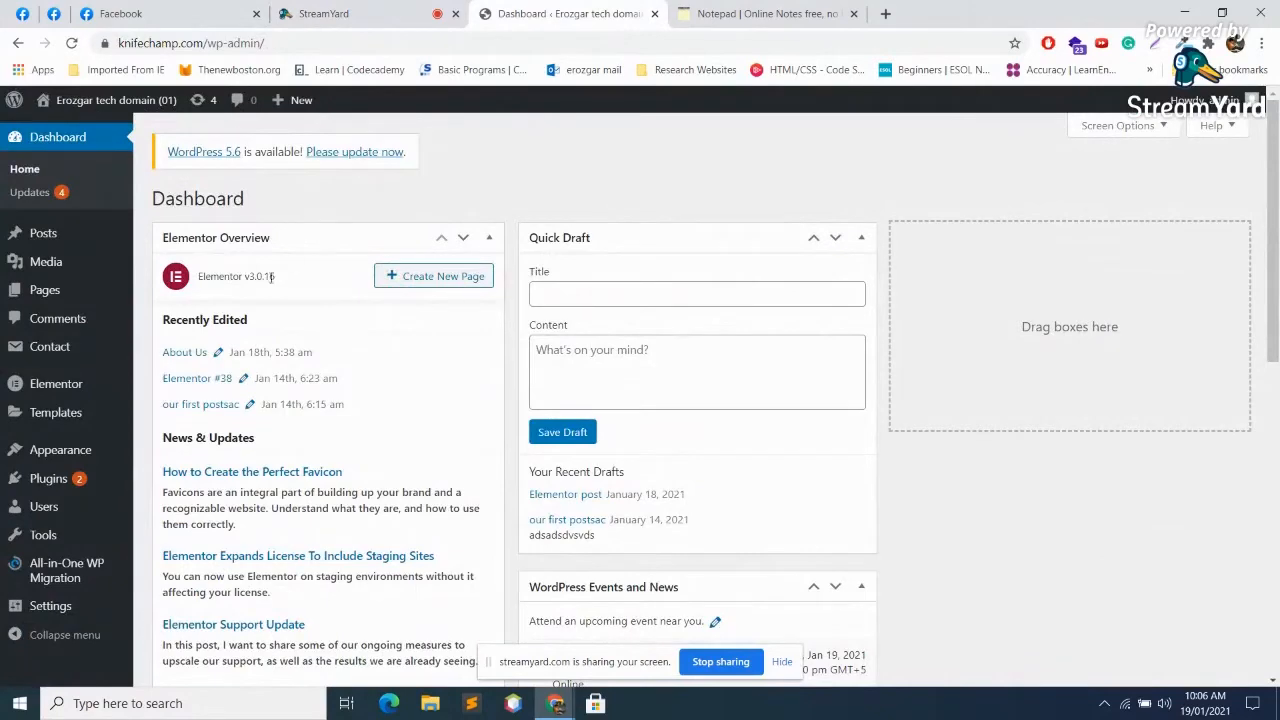
# Step: Look through the Installed Plugins list (26 plugins, 5 active), then go to Add Plugins
pyautogui.moveTo(80, 480)
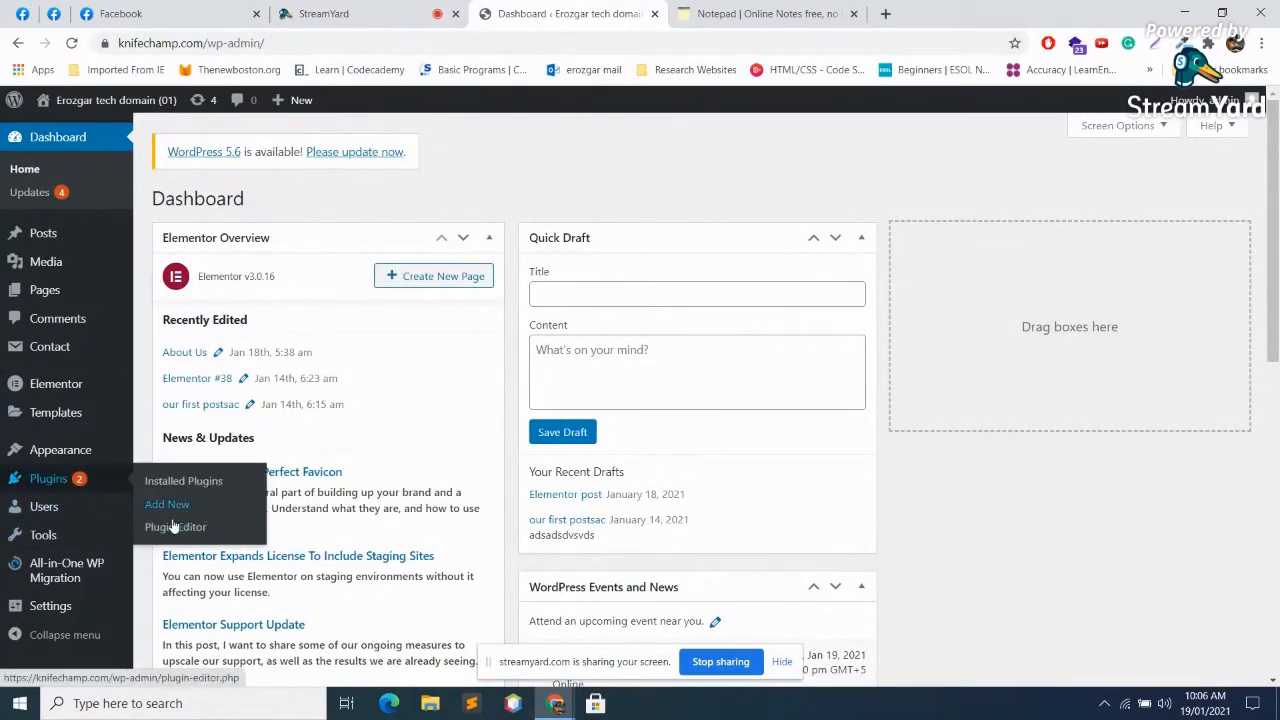
pyautogui.click(168, 506)
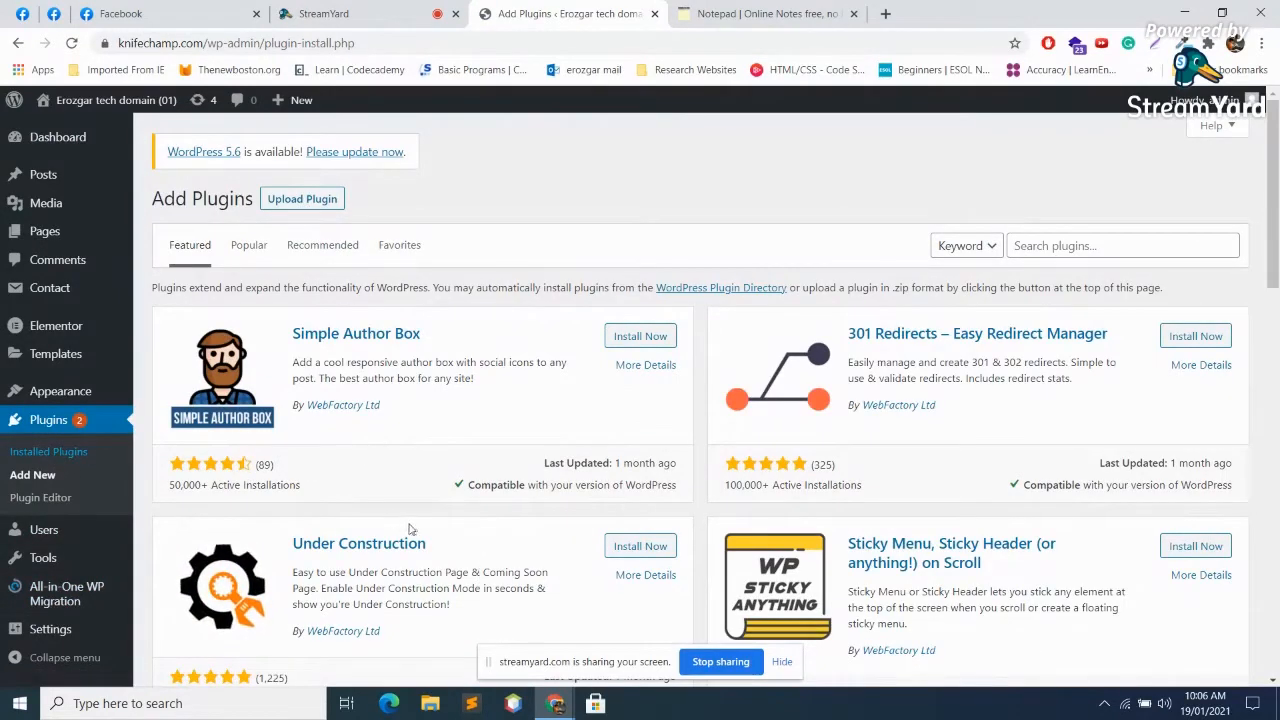
pyautogui.click(95, 460)
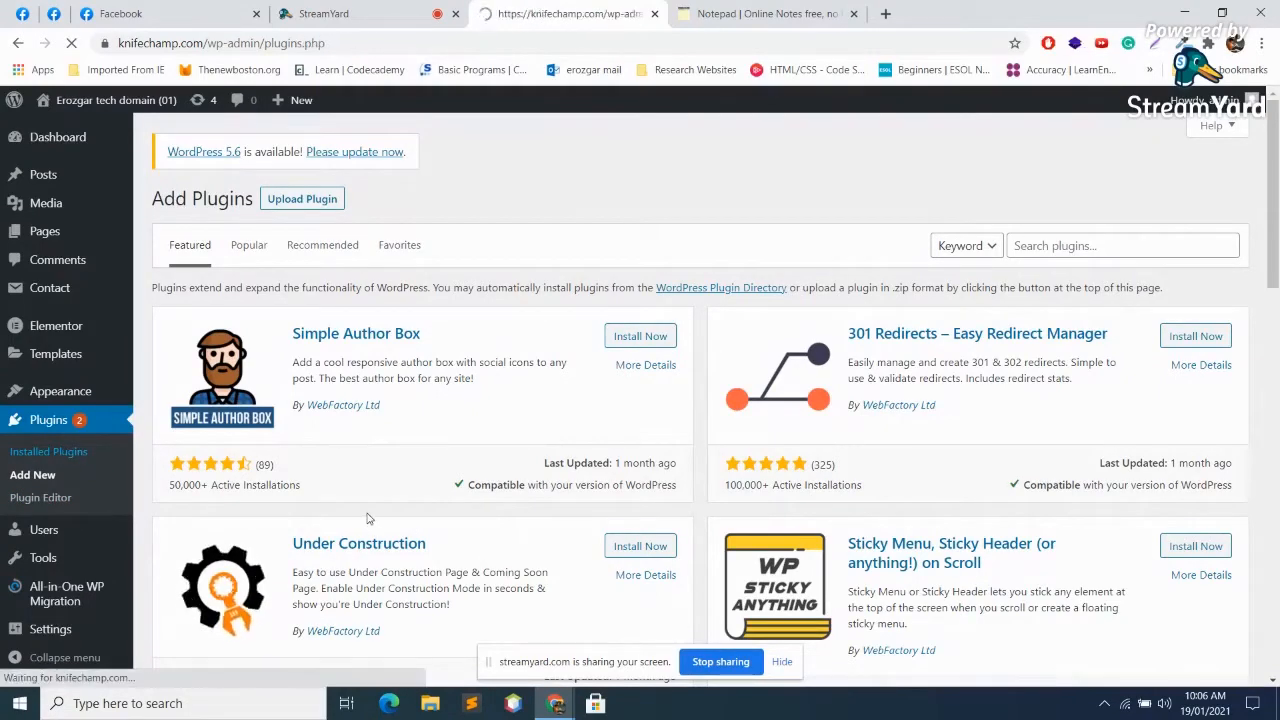
pyautogui.scroll(-3, 366, 517)
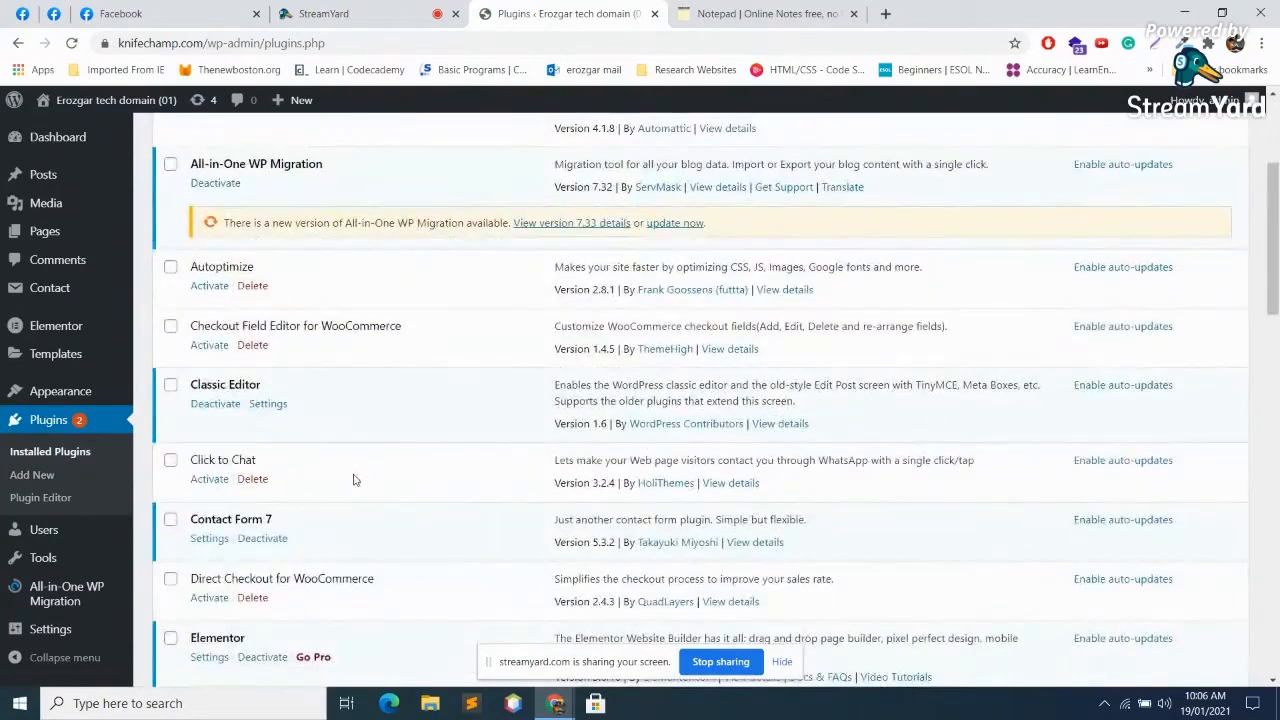
pyautogui.scroll(-2, 333, 488)
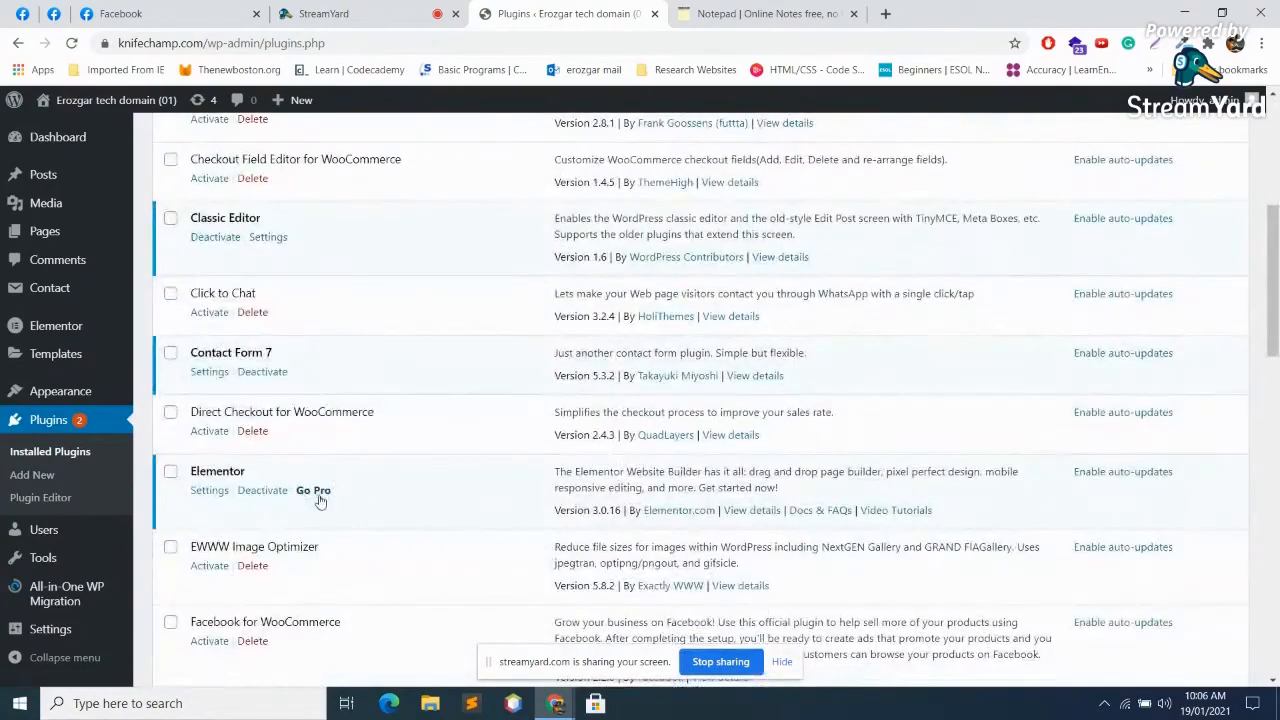
pyautogui.scroll(-2, 320, 497)
pyautogui.scroll(7, 320, 497)
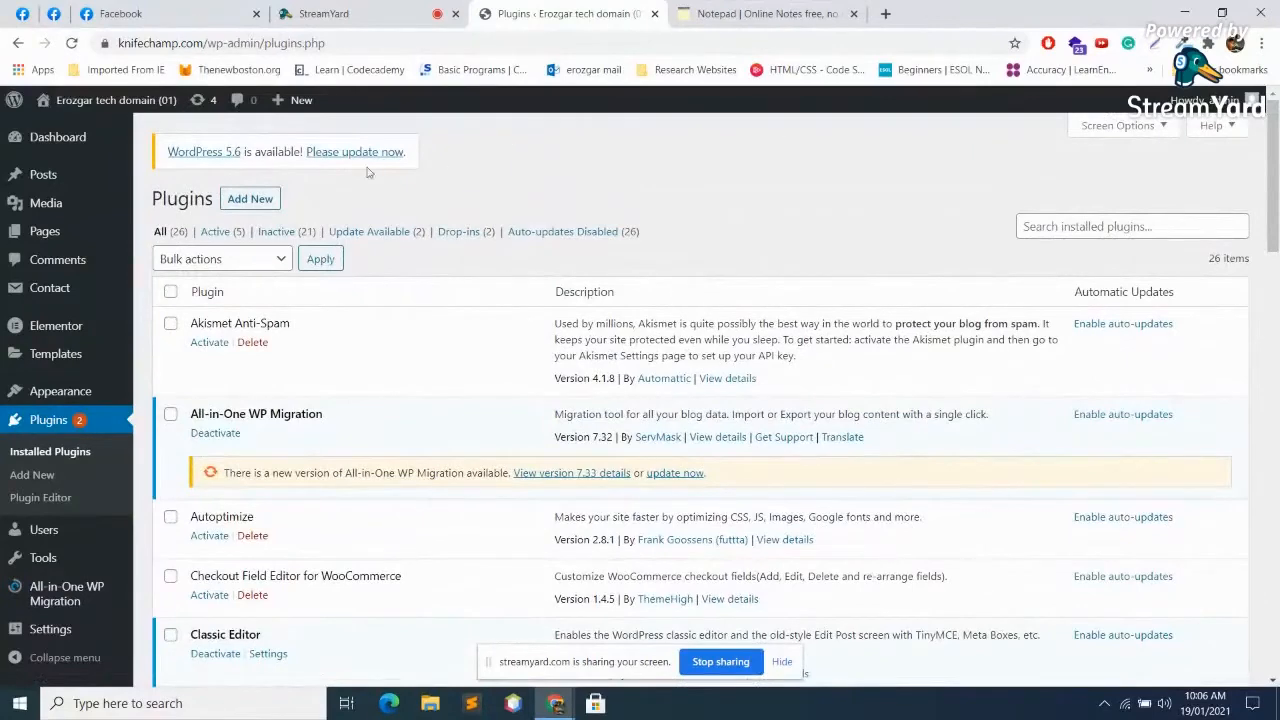
pyautogui.click(248, 201)
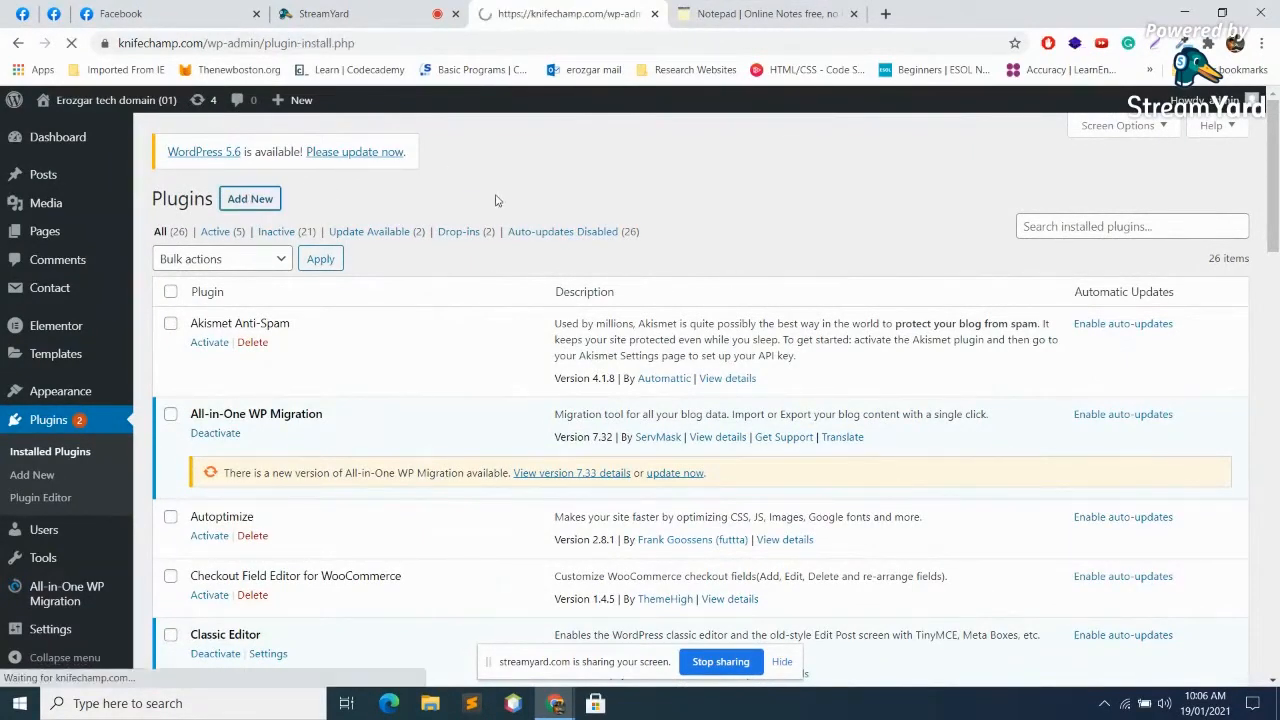
# Step: Upload elementor-pro.zip, install it, and activate Elementor Pro
pyautogui.click(335, 201)
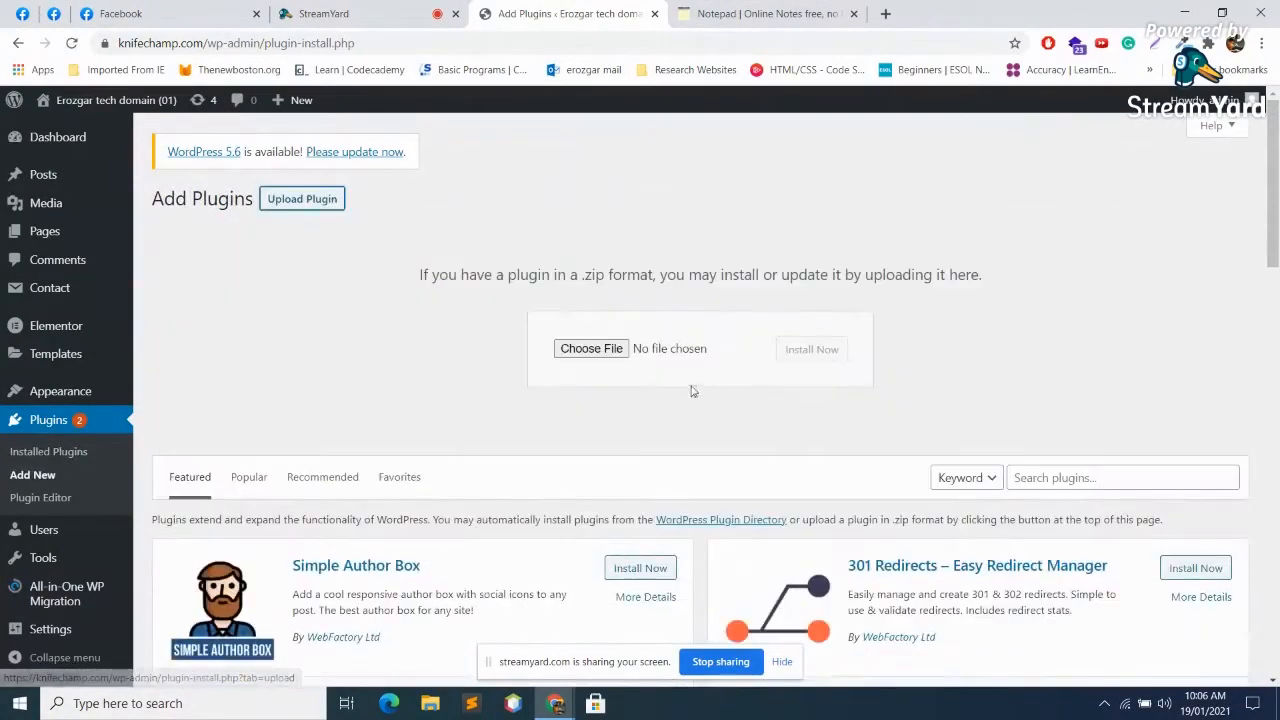
pyautogui.click(592, 358)
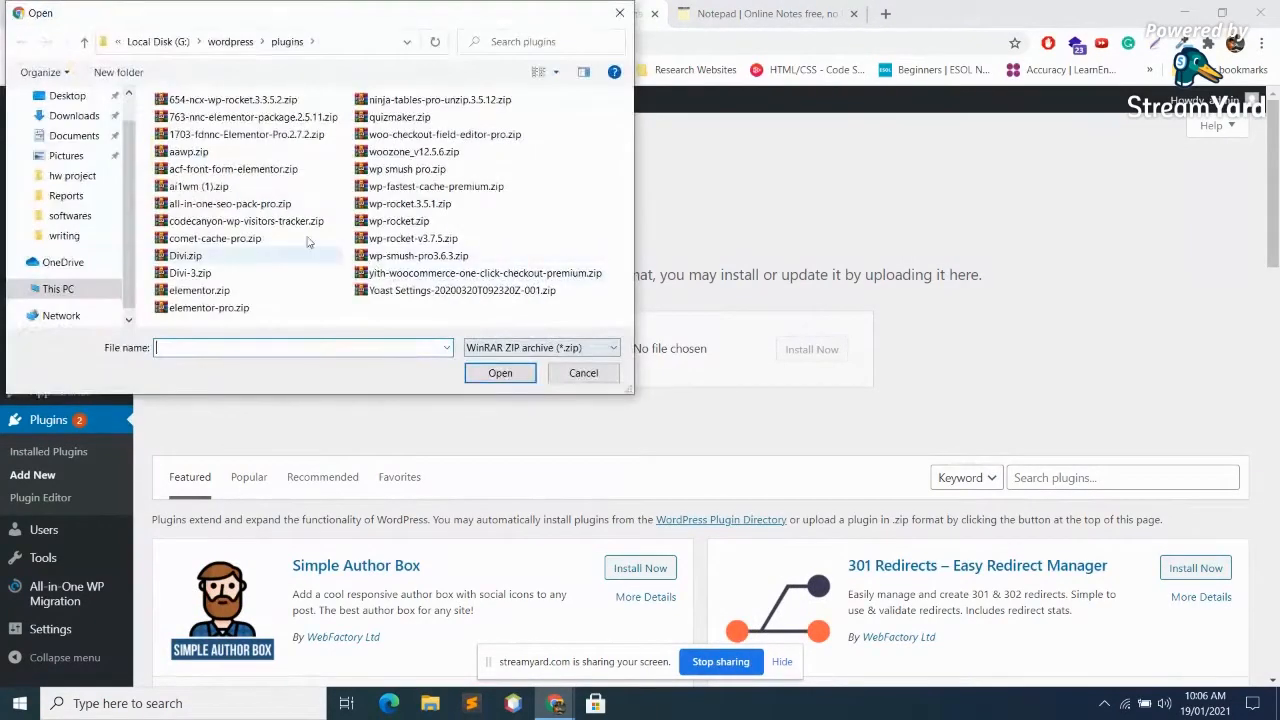
pyautogui.click(222, 291)
pyautogui.click(235, 310)
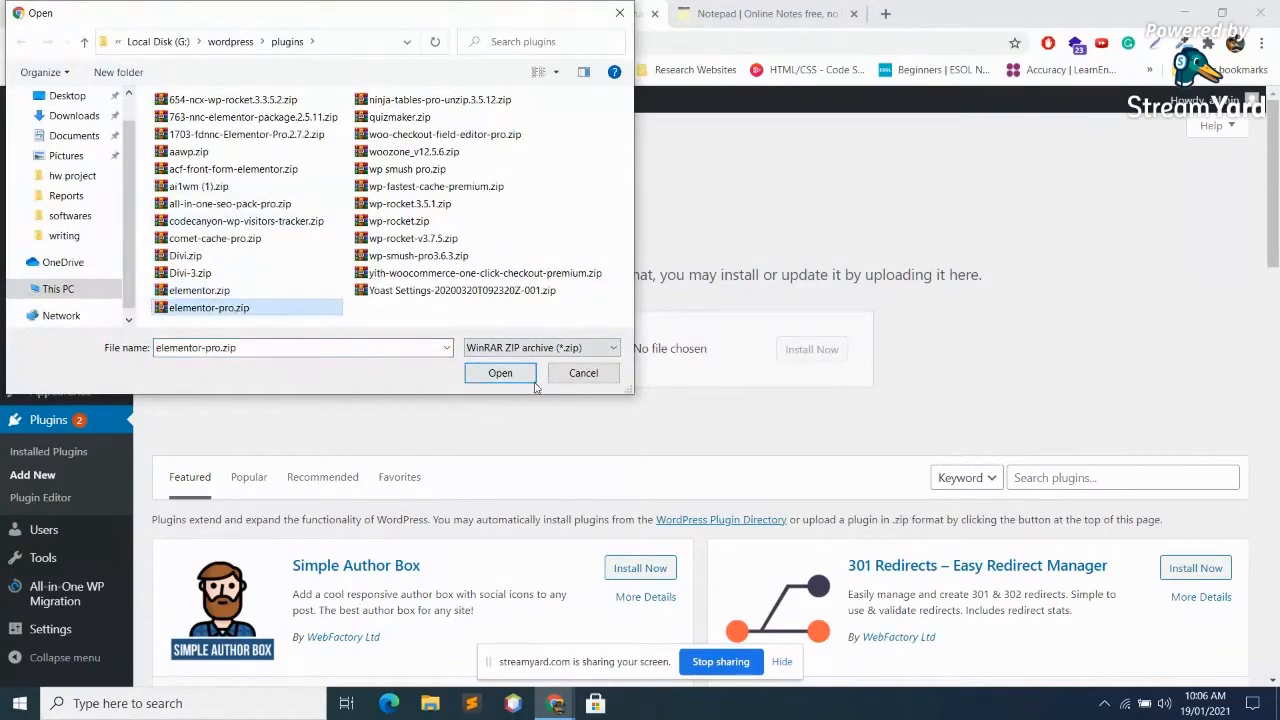
pyautogui.click(512, 374)
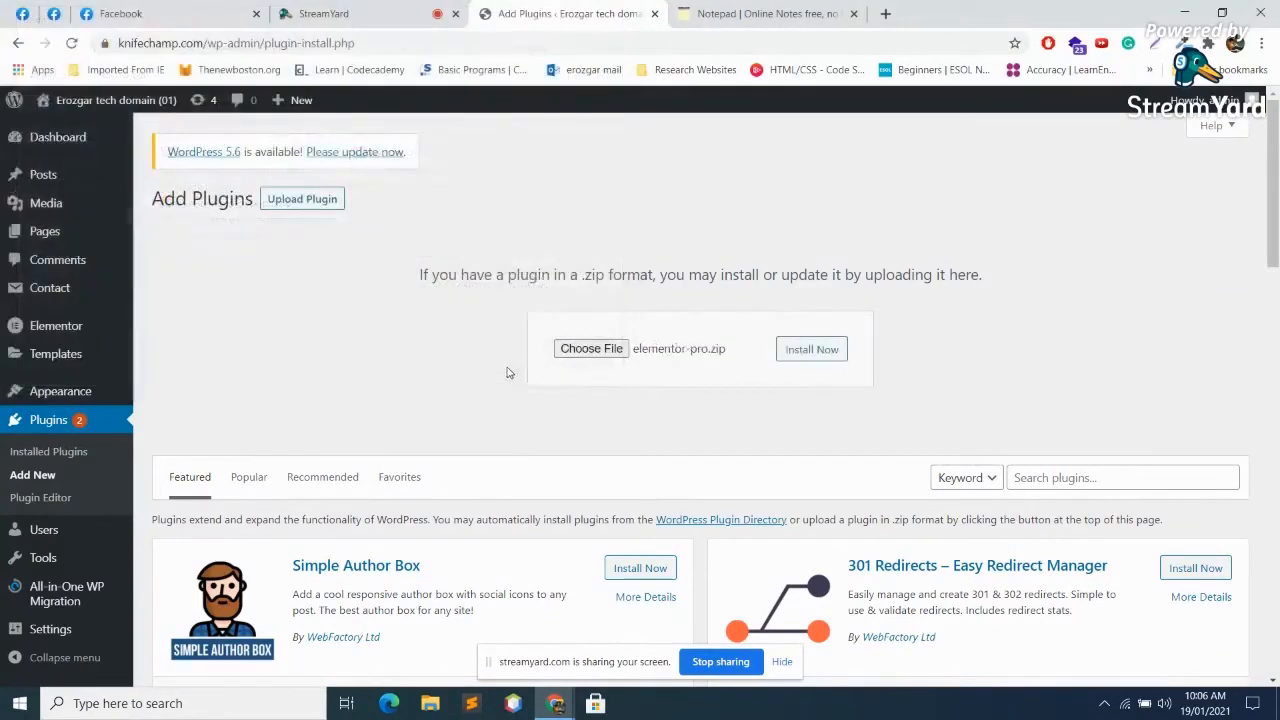
pyautogui.click(811, 349)
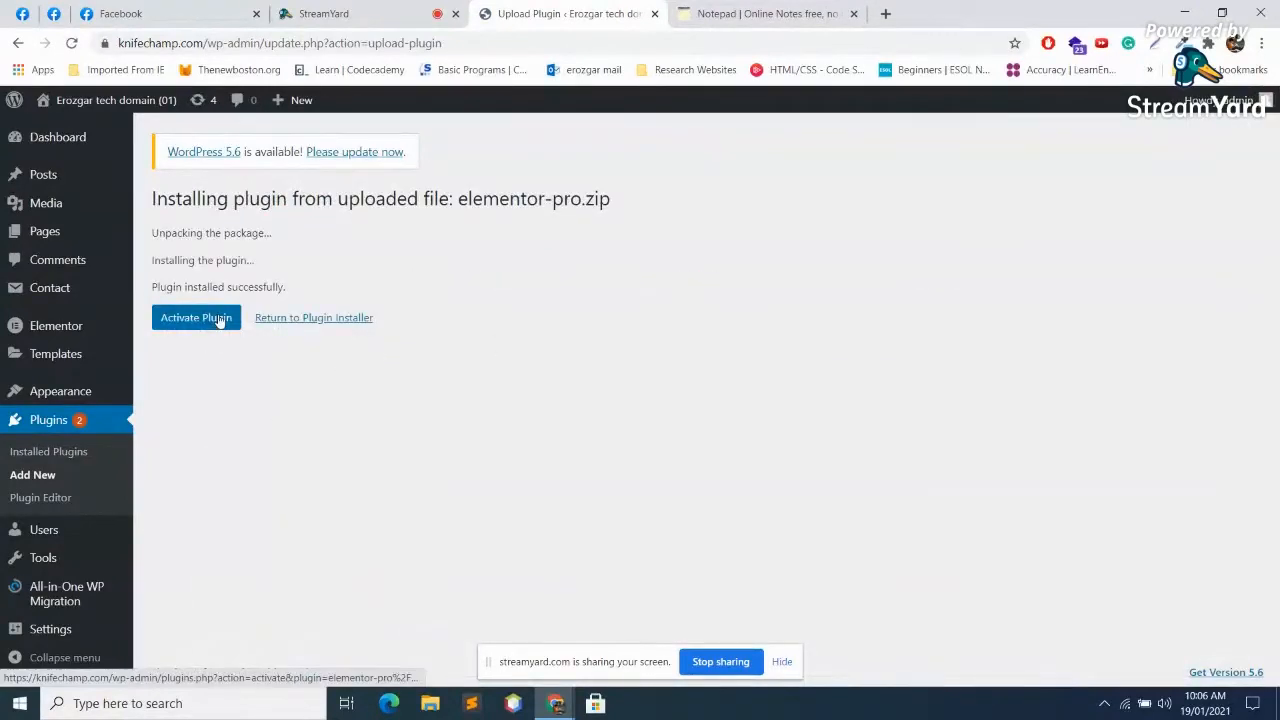
pyautogui.click(219, 320)
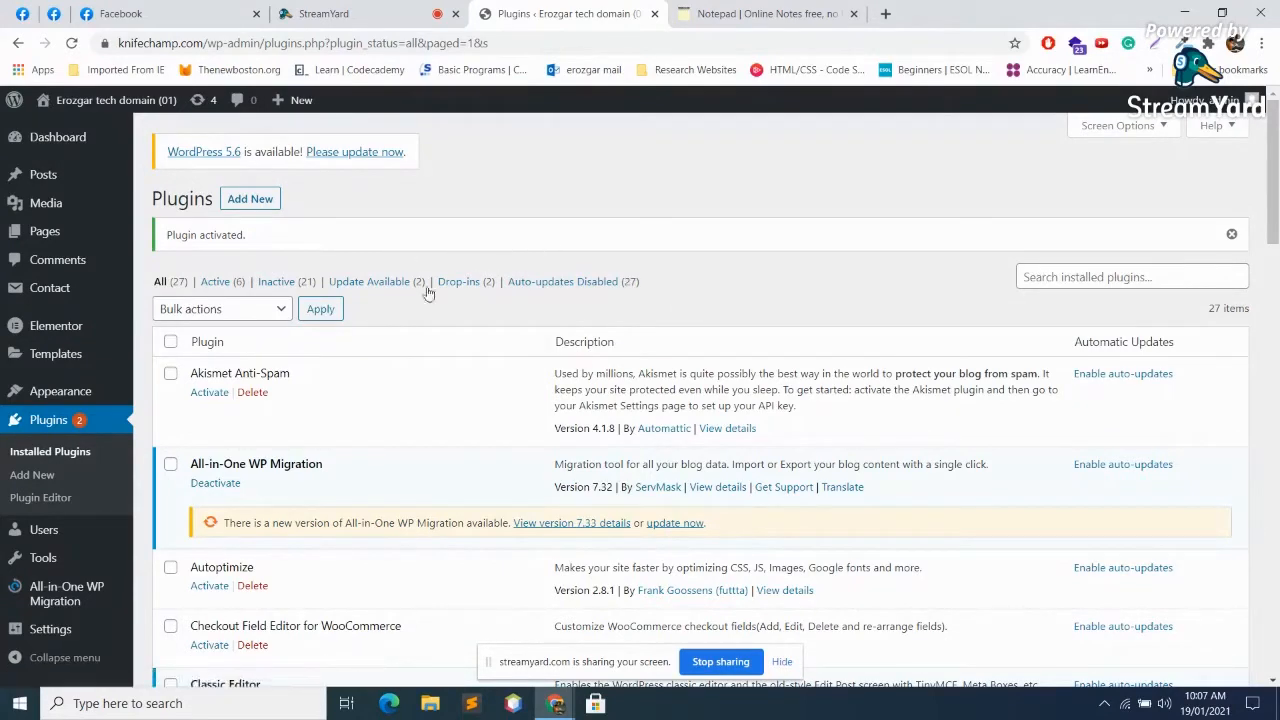
# Step: Start a new post, then switch to creating a new page from Pages > Add New
pyautogui.moveTo(62, 330)
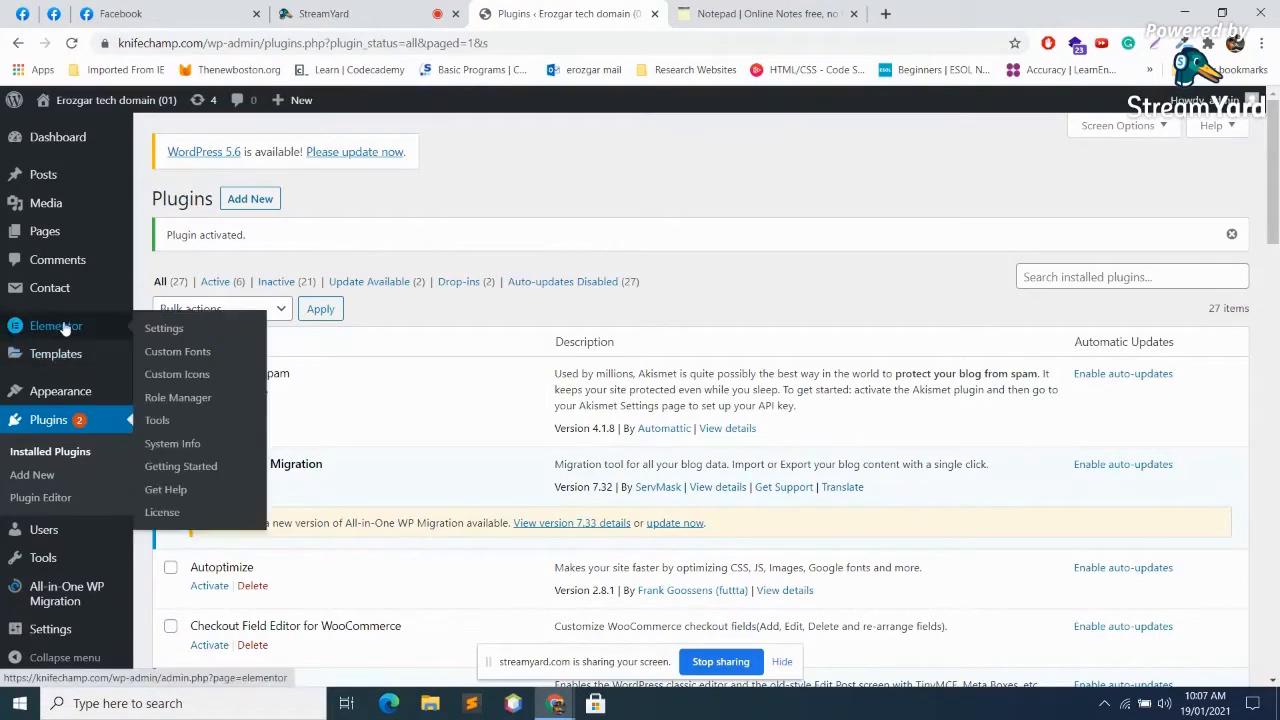
pyautogui.moveTo(60, 175)
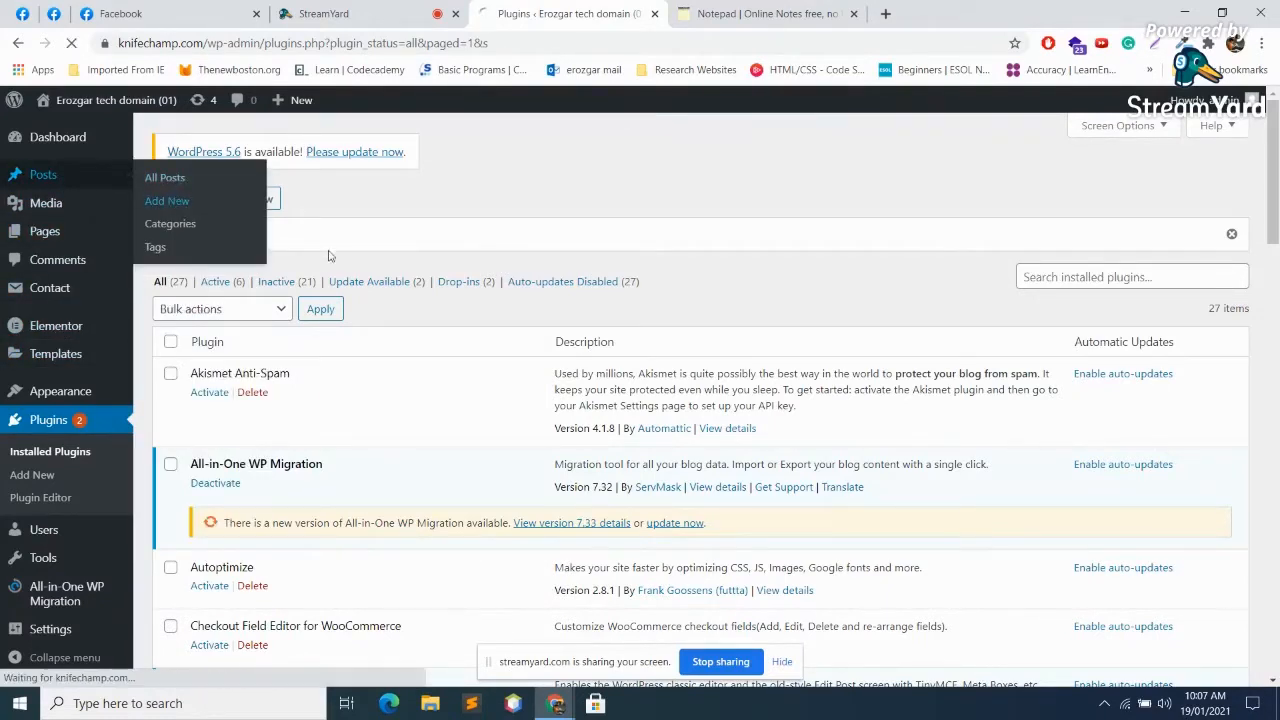
pyautogui.click(166, 201)
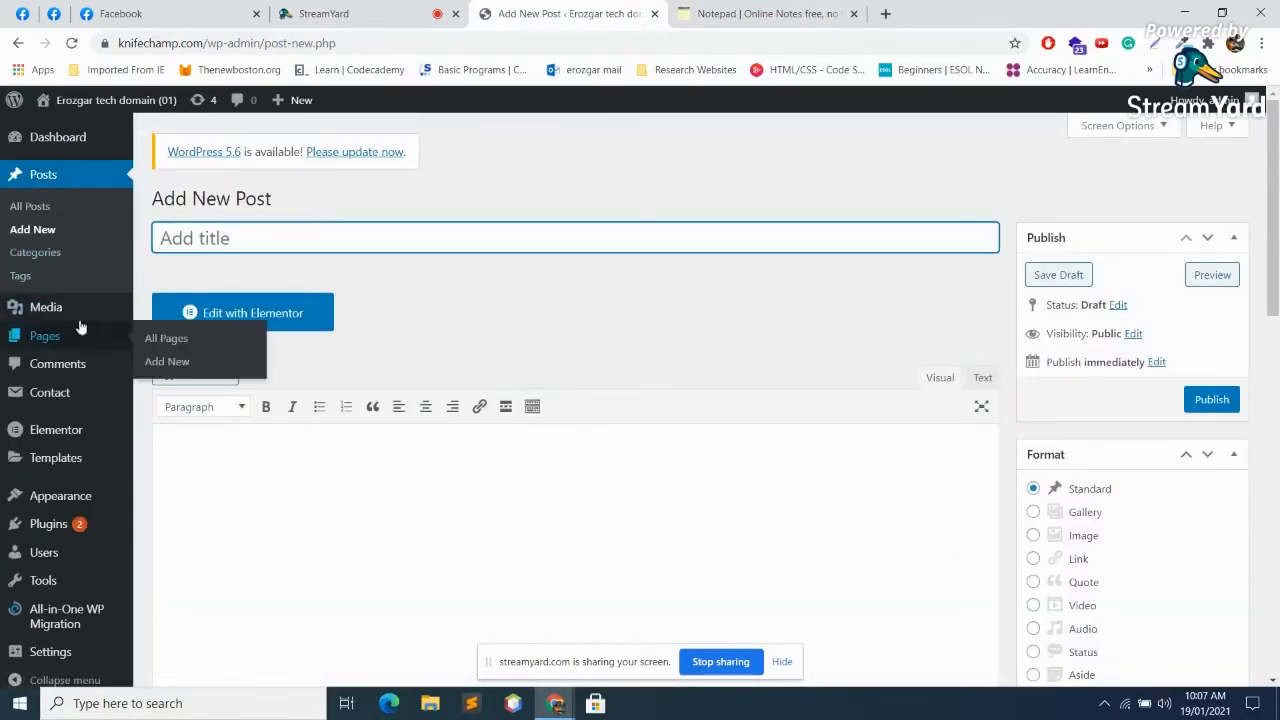
pyautogui.moveTo(60, 337)
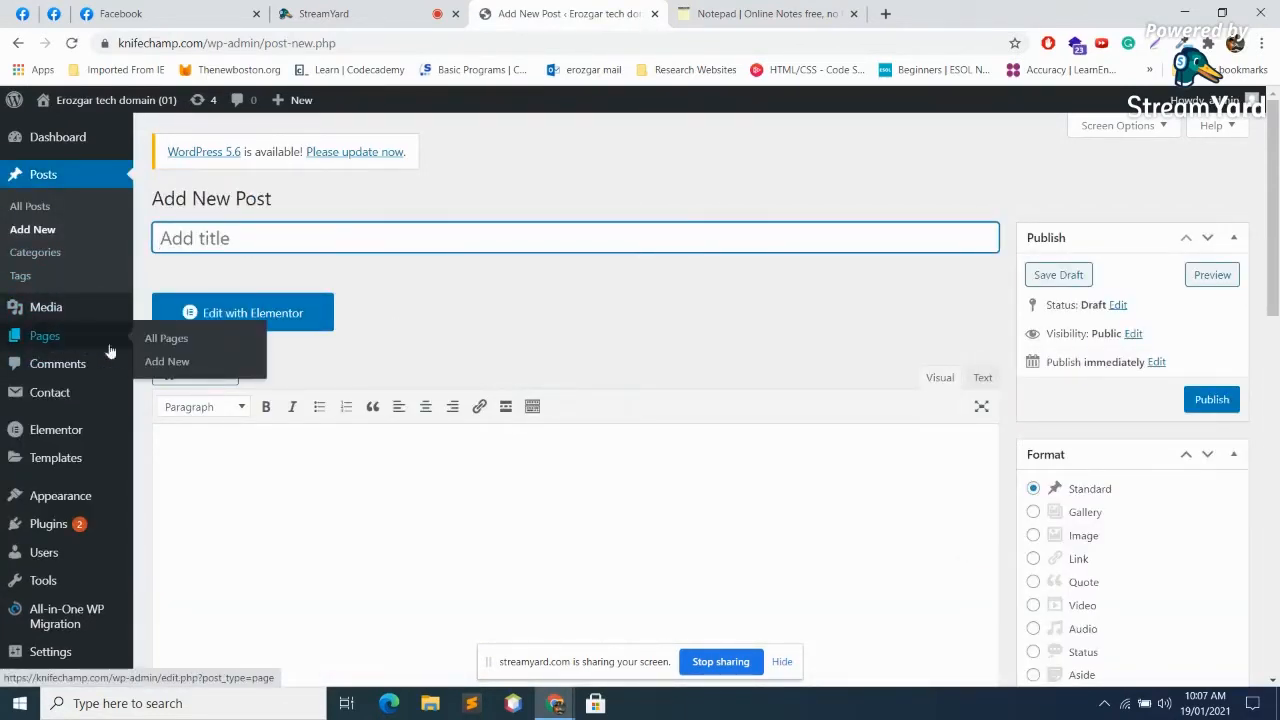
pyautogui.click(166, 361)
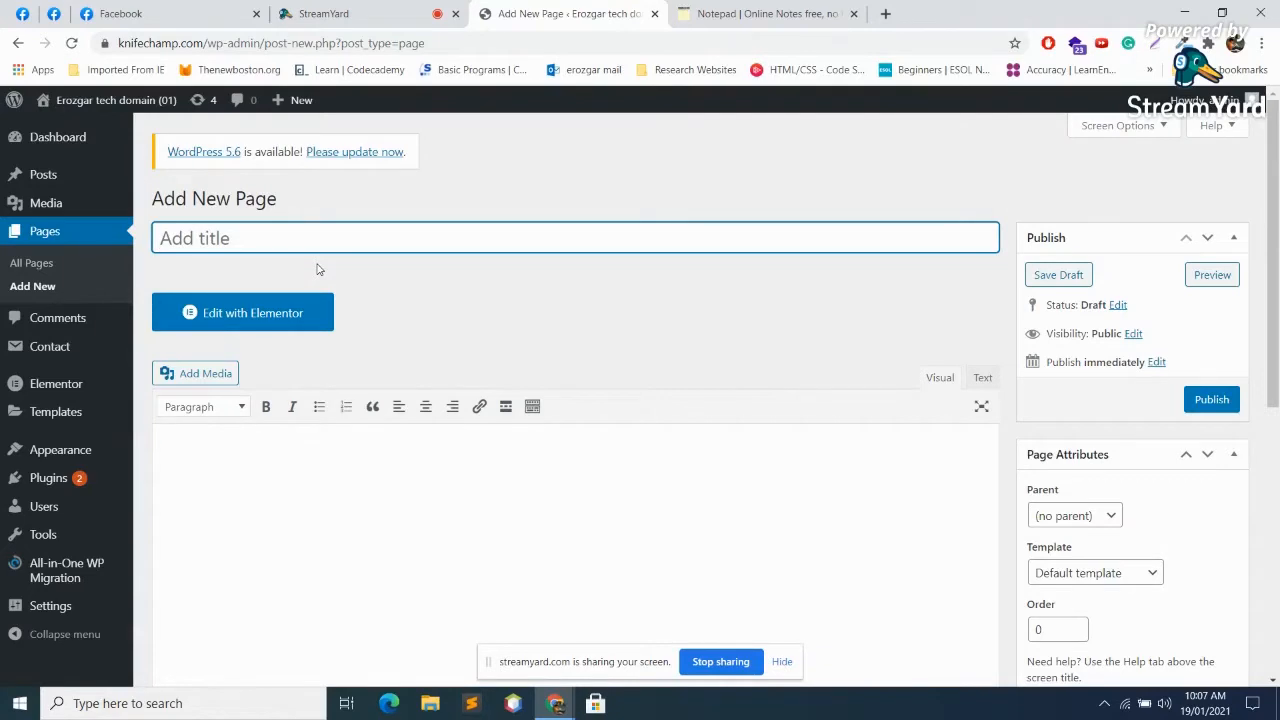
# Step: Title the page 'Services', try Edit with Elementor, and back out when it stalls
pyautogui.write('Services')
pyautogui.click(281, 331)
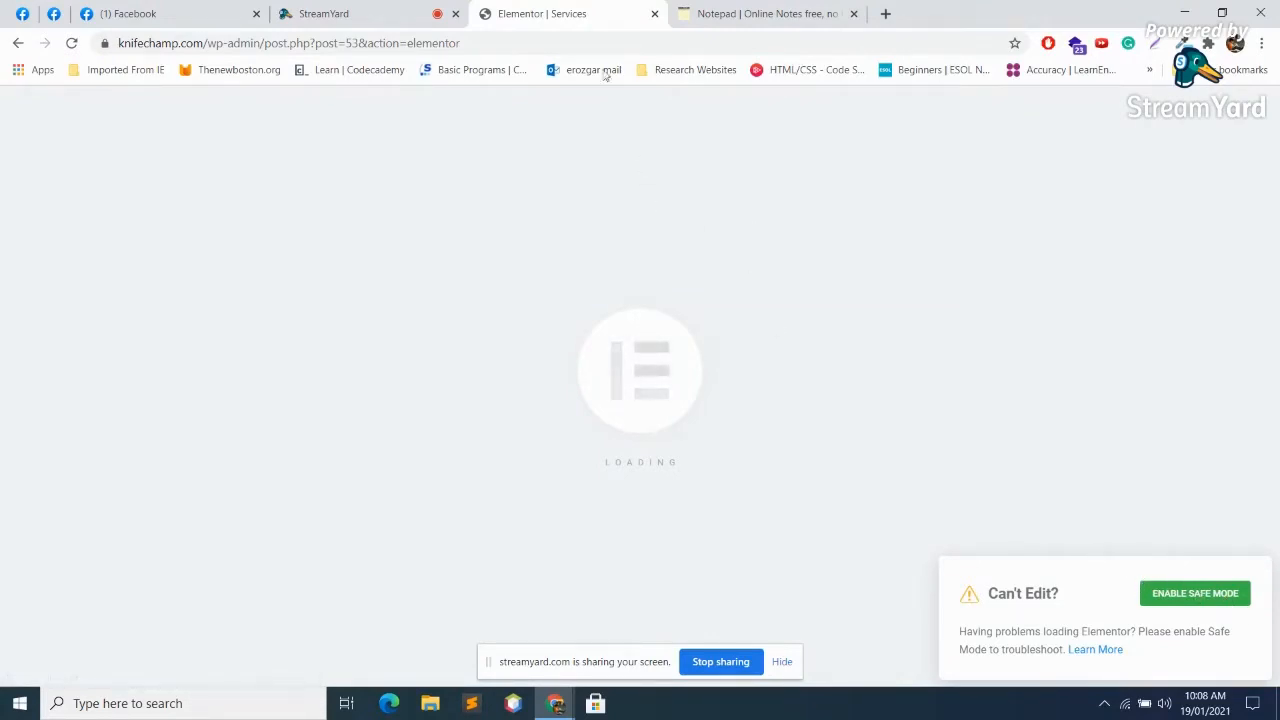
pyautogui.click(17, 44)
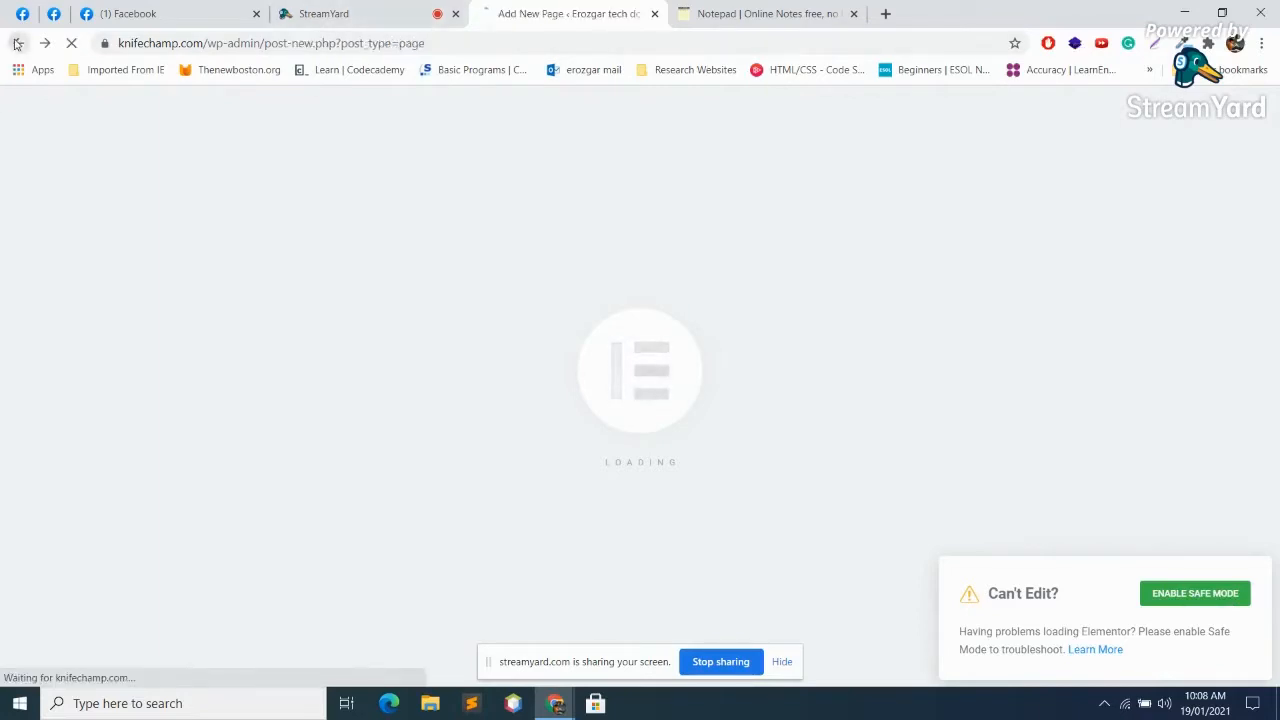
pyautogui.click(405, 9)
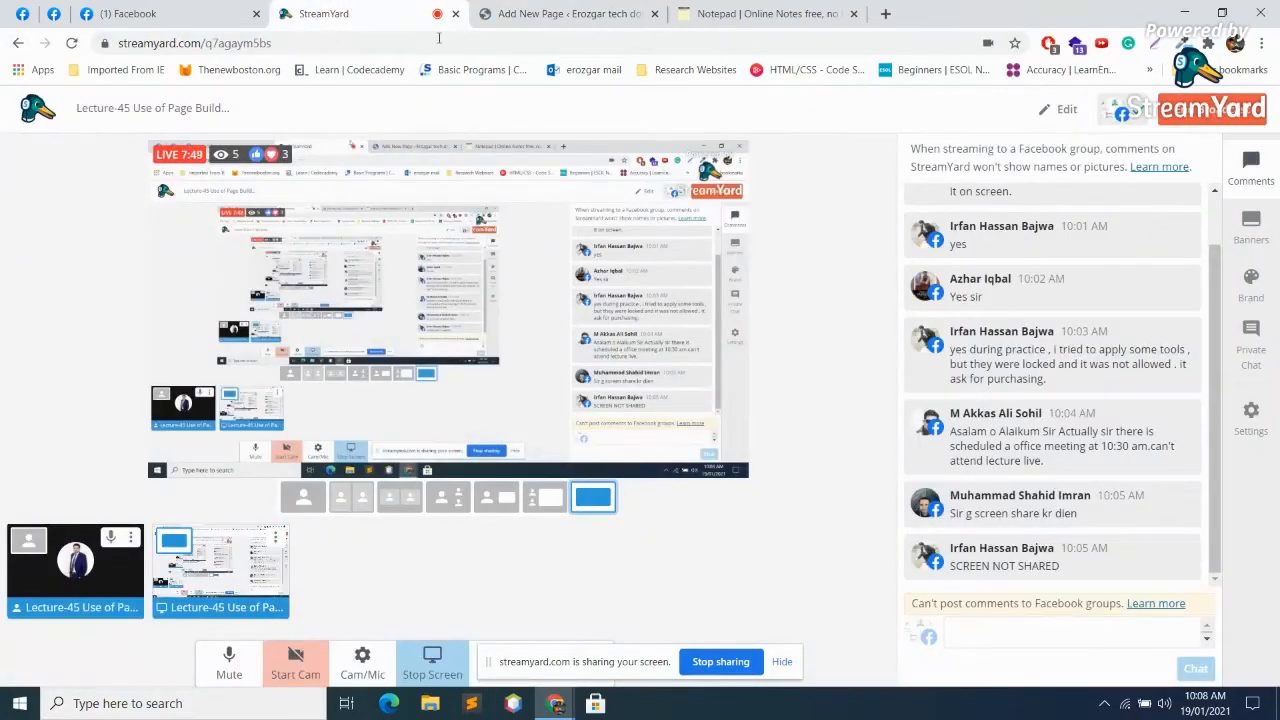
pyautogui.click(641, 13)
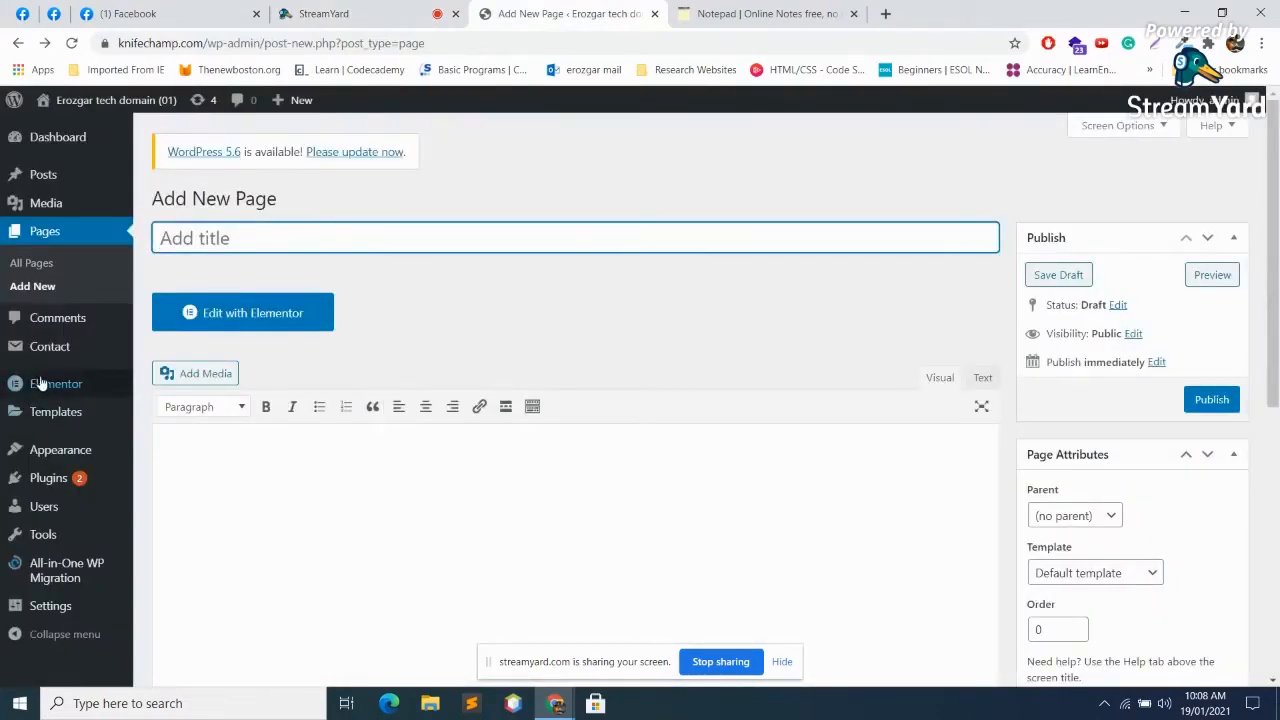
pyautogui.moveTo(42, 384)
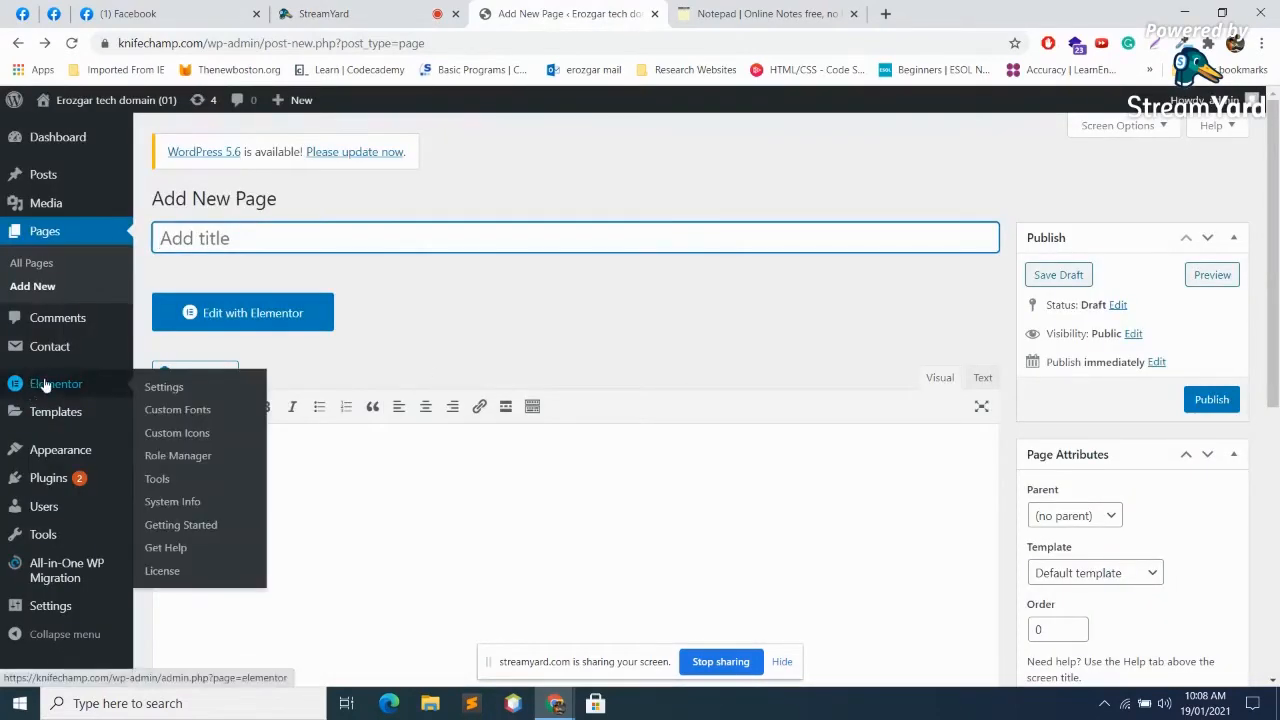
# Step: In Elementor Tools > Version Control, reinstall Elementor v3.0.0 and return to the settings
pyautogui.click(159, 483)
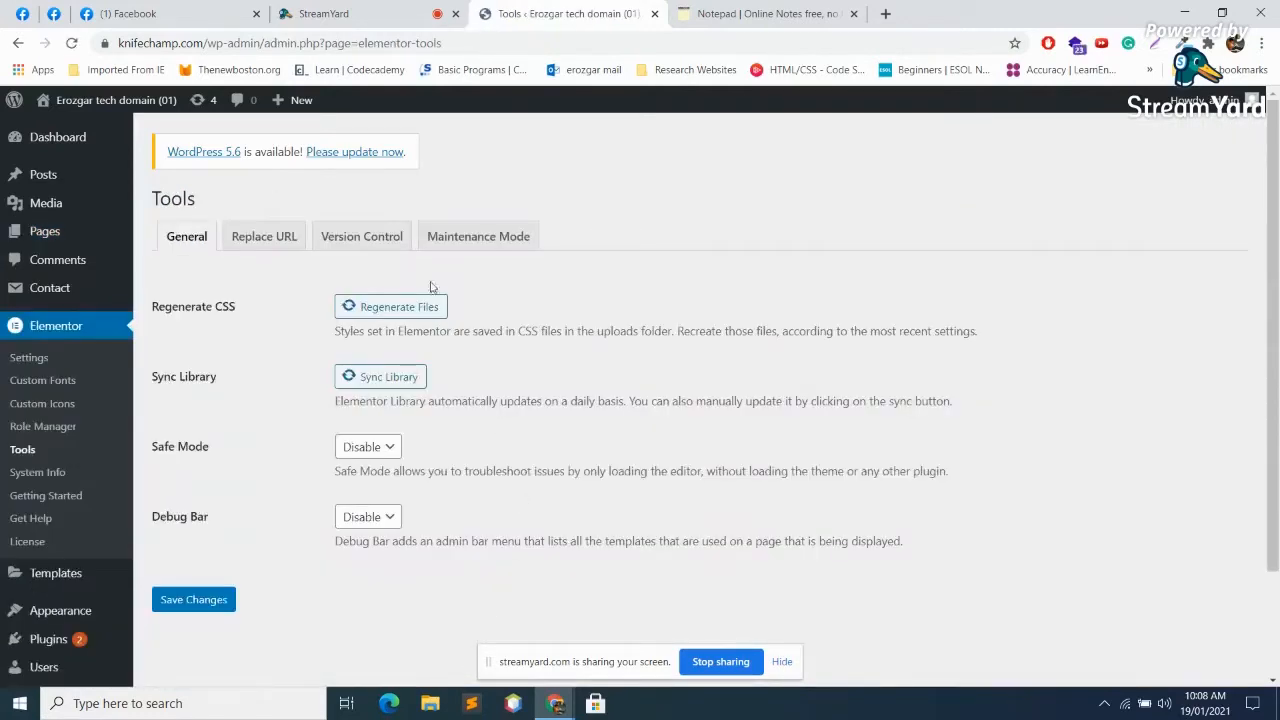
pyautogui.click(368, 236)
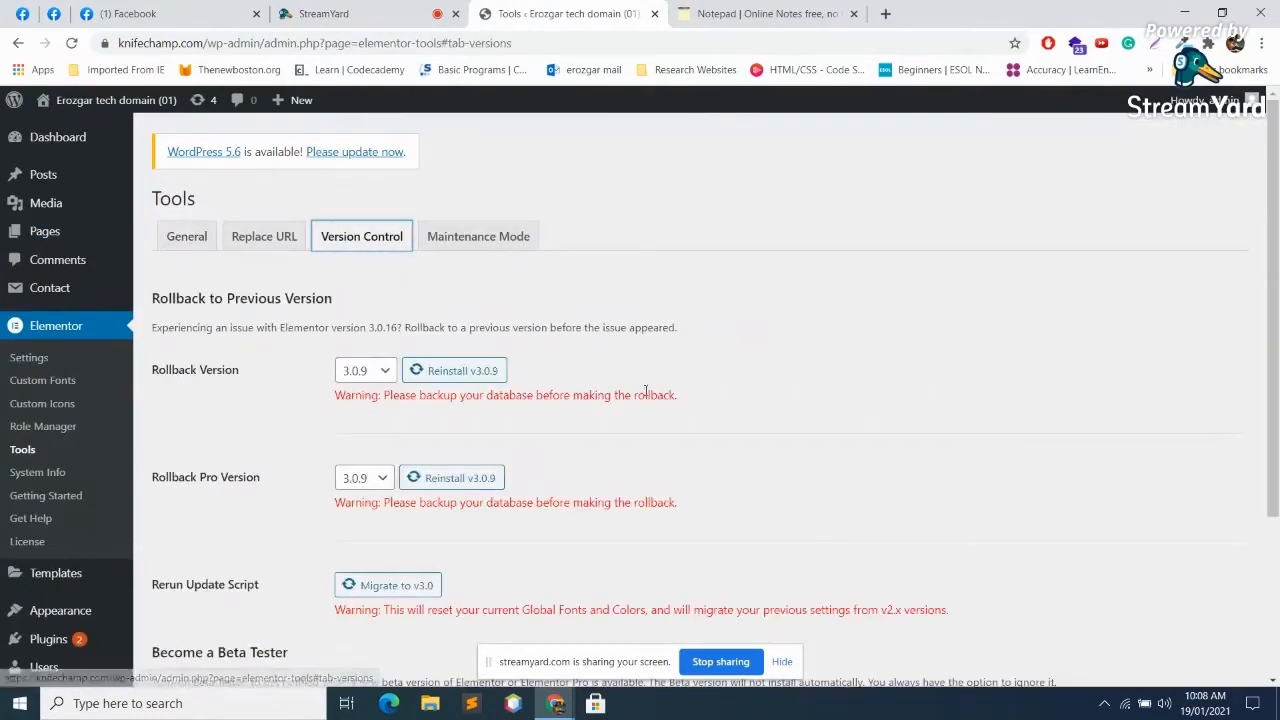
pyautogui.scroll(-3, 378, 300)
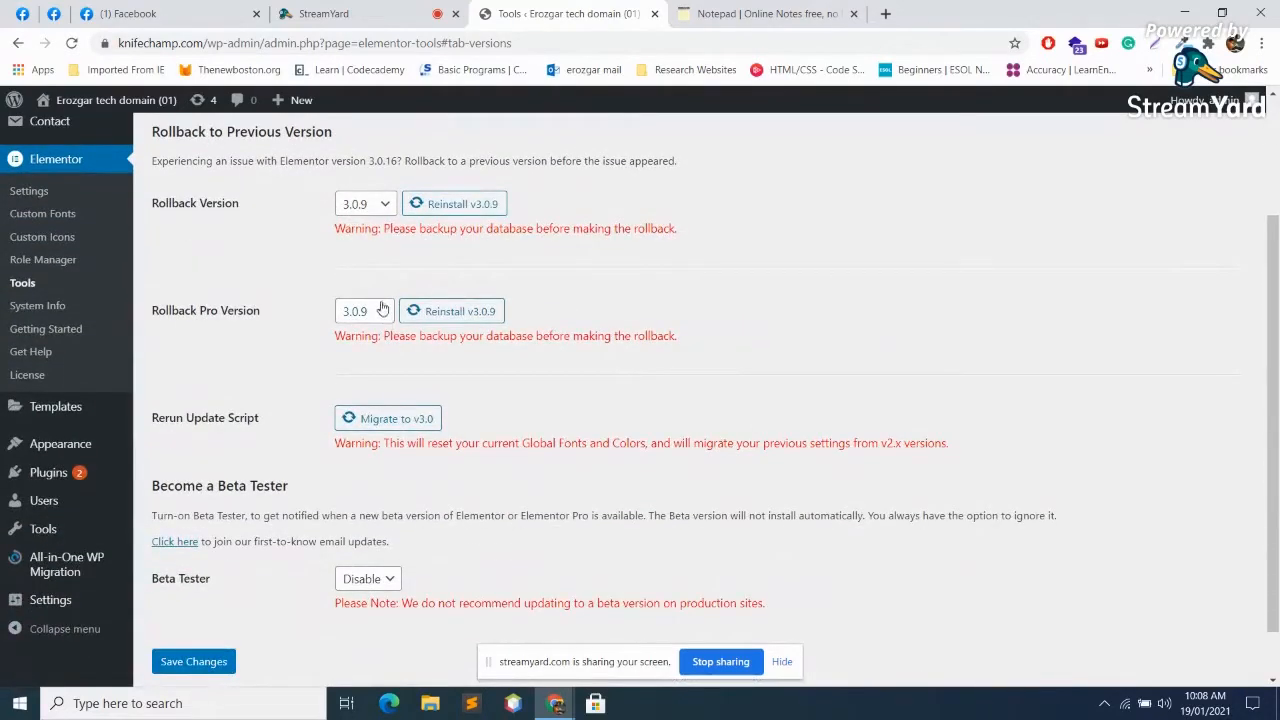
pyautogui.click(382, 311)
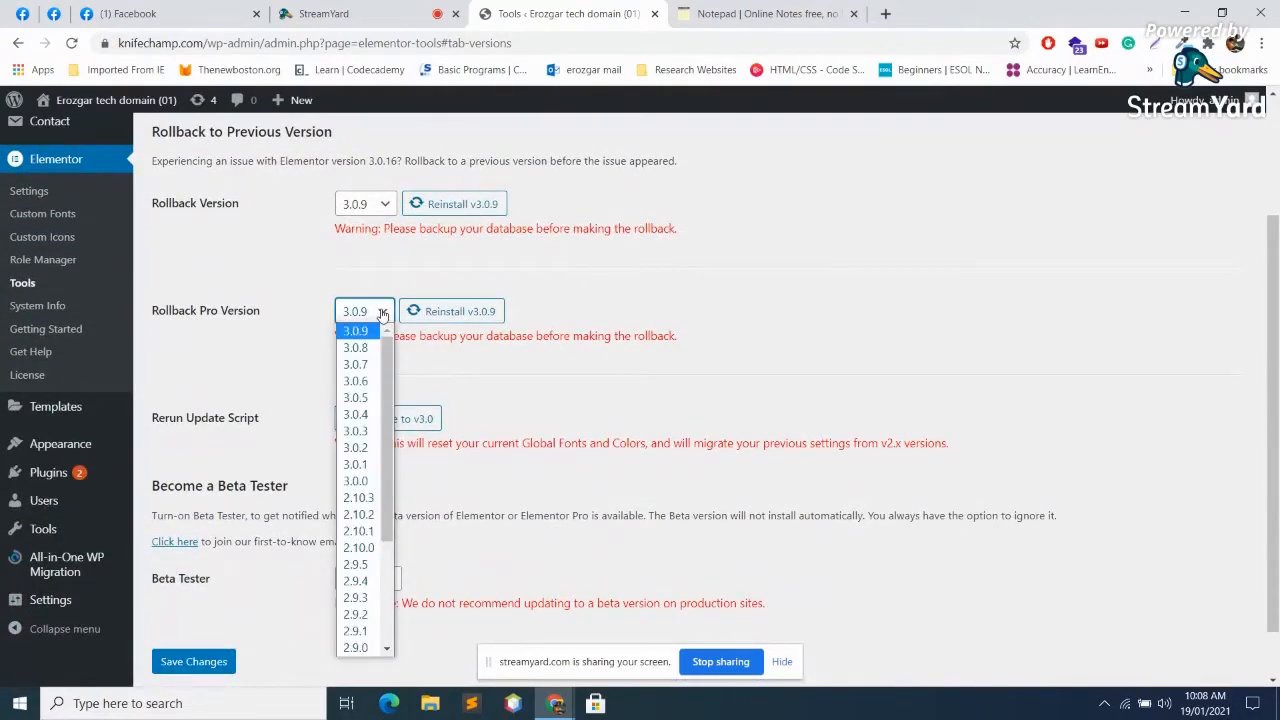
pyautogui.click(382, 314)
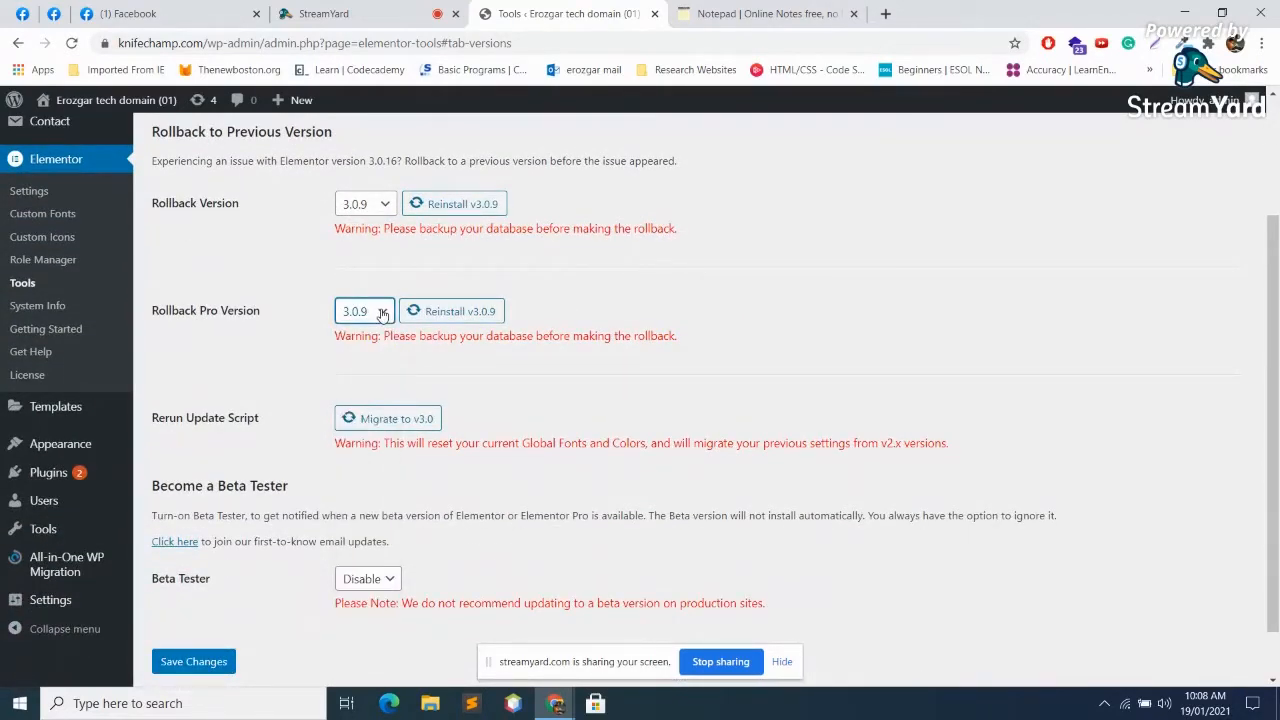
pyautogui.click(384, 210)
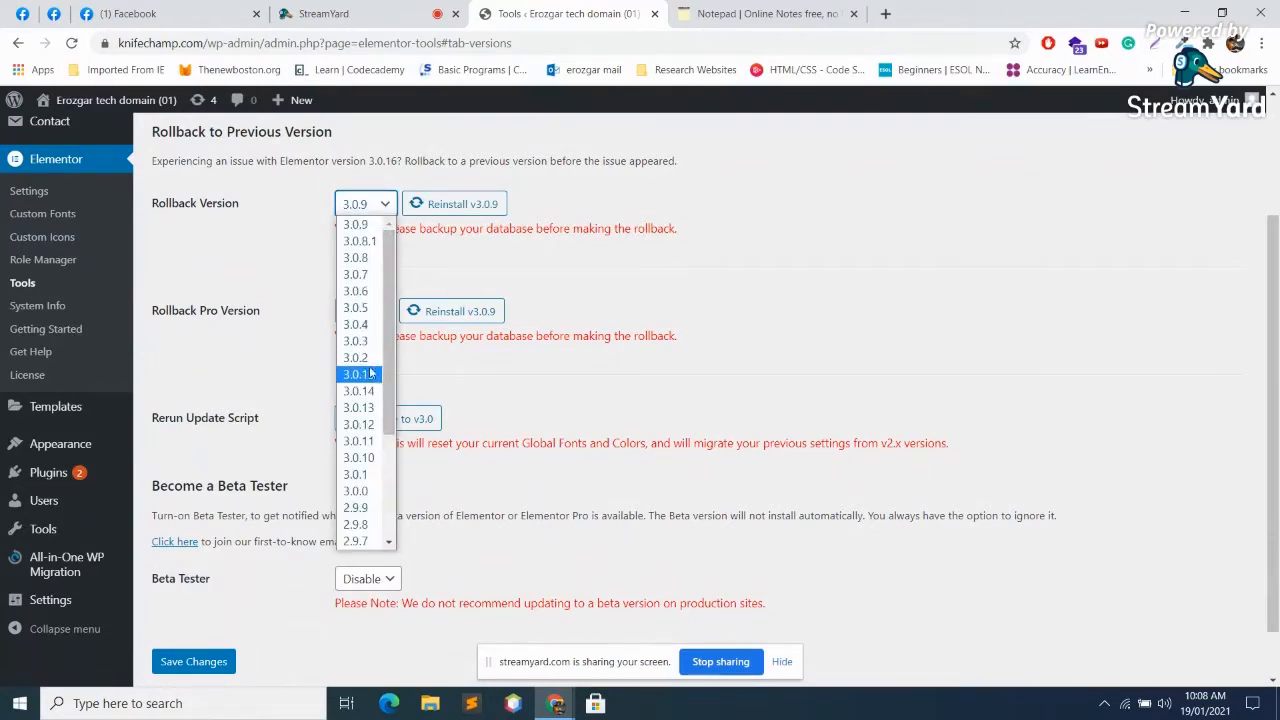
pyautogui.click(366, 492)
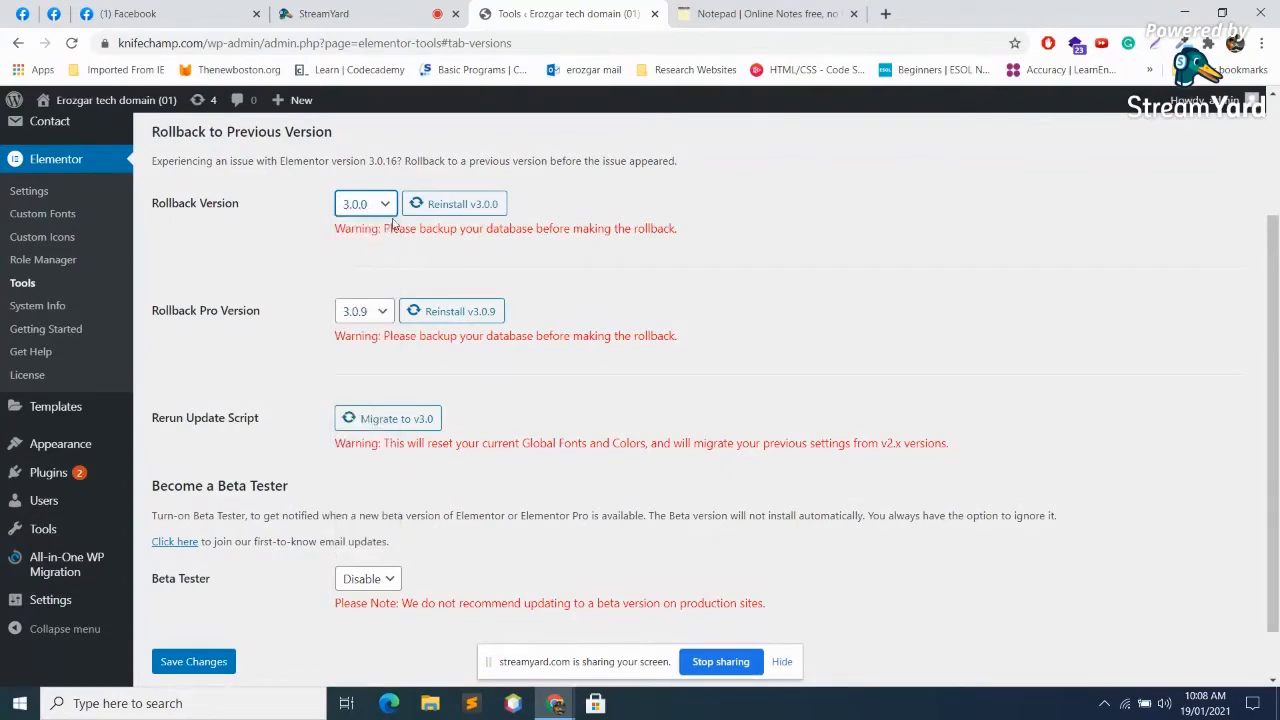
pyautogui.click(456, 206)
pyautogui.click(703, 437)
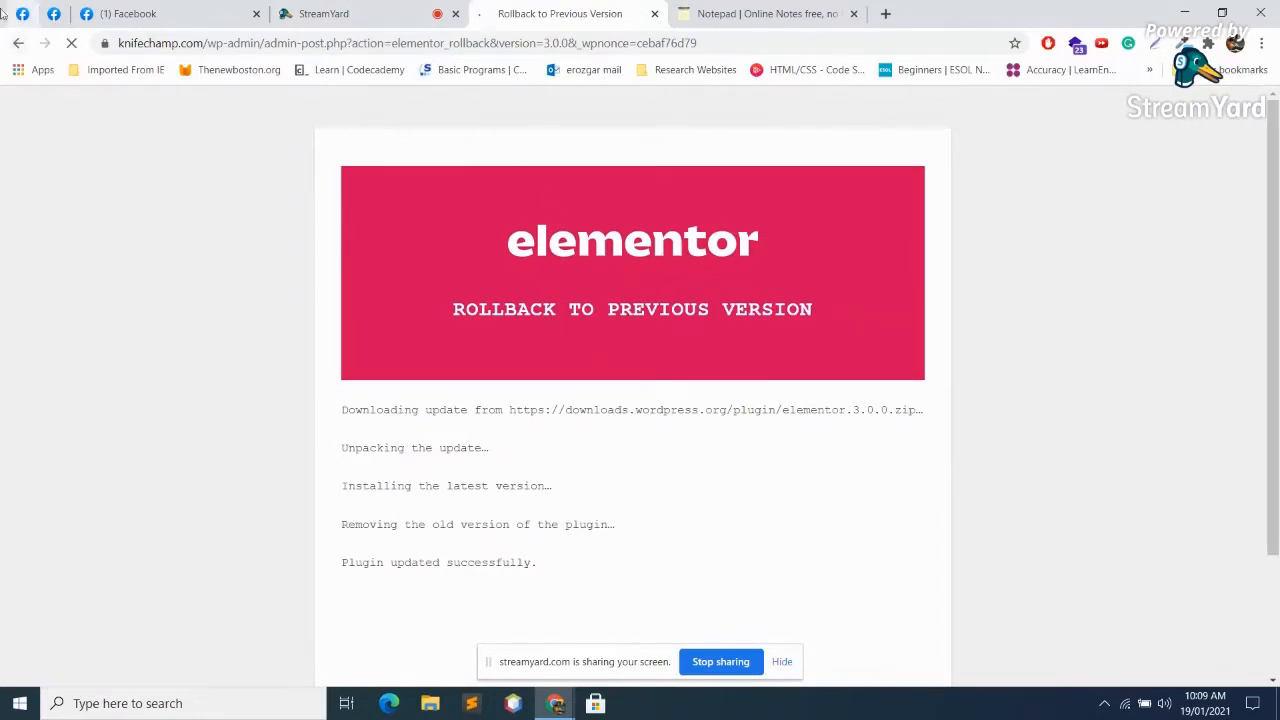
pyautogui.click(16, 44)
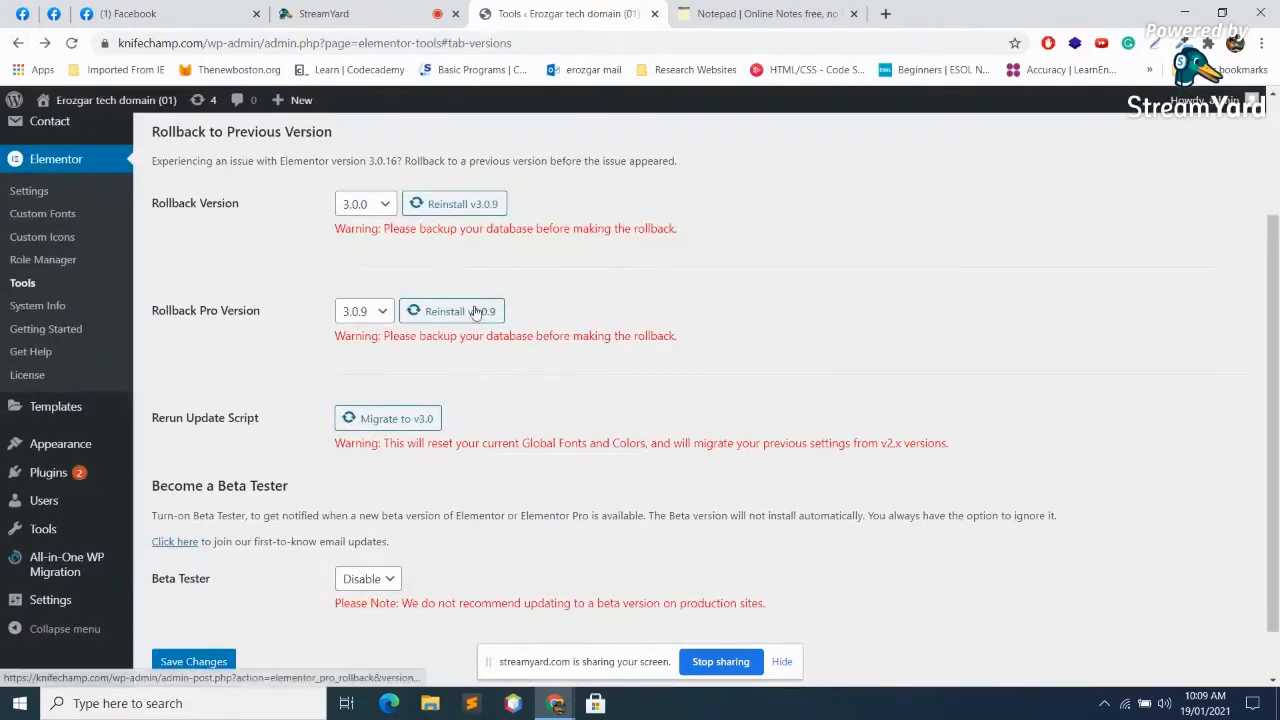
# Step: Open the Services page with Elementor from the Pages list; it hangs, so go back
pyautogui.scroll(2, 150, 205)
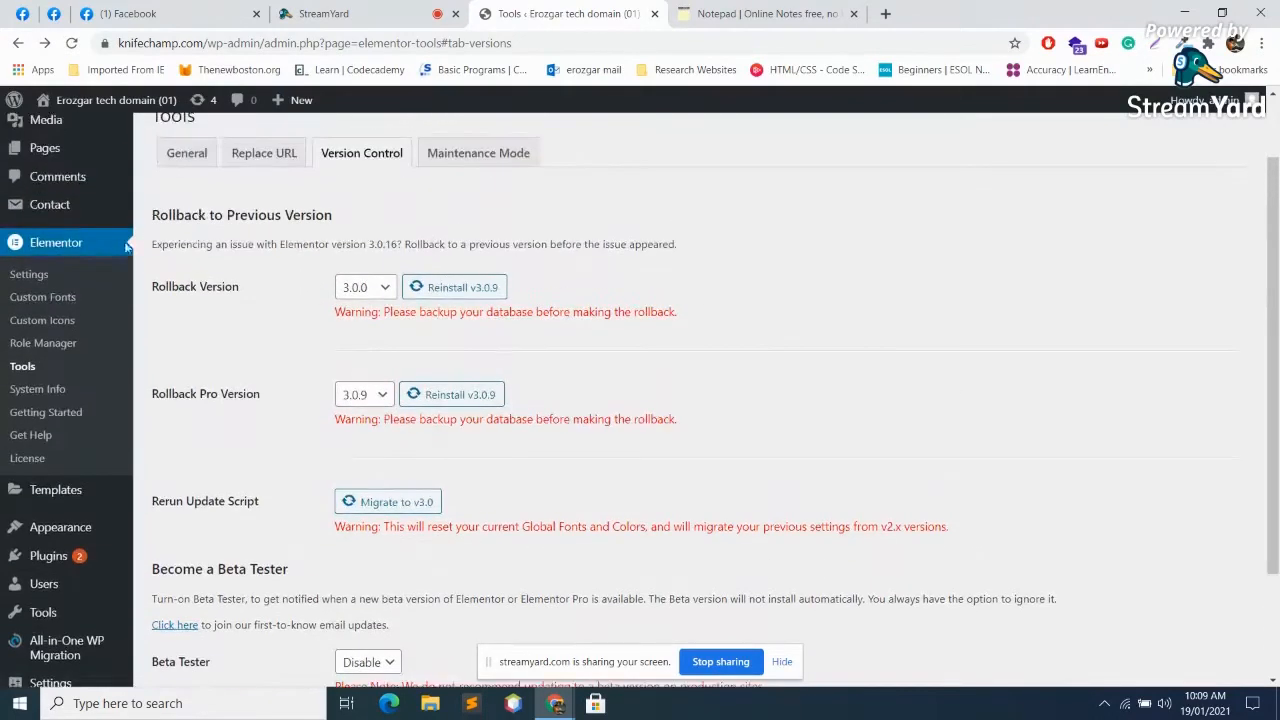
pyautogui.moveTo(62, 203)
pyautogui.moveTo(70, 231)
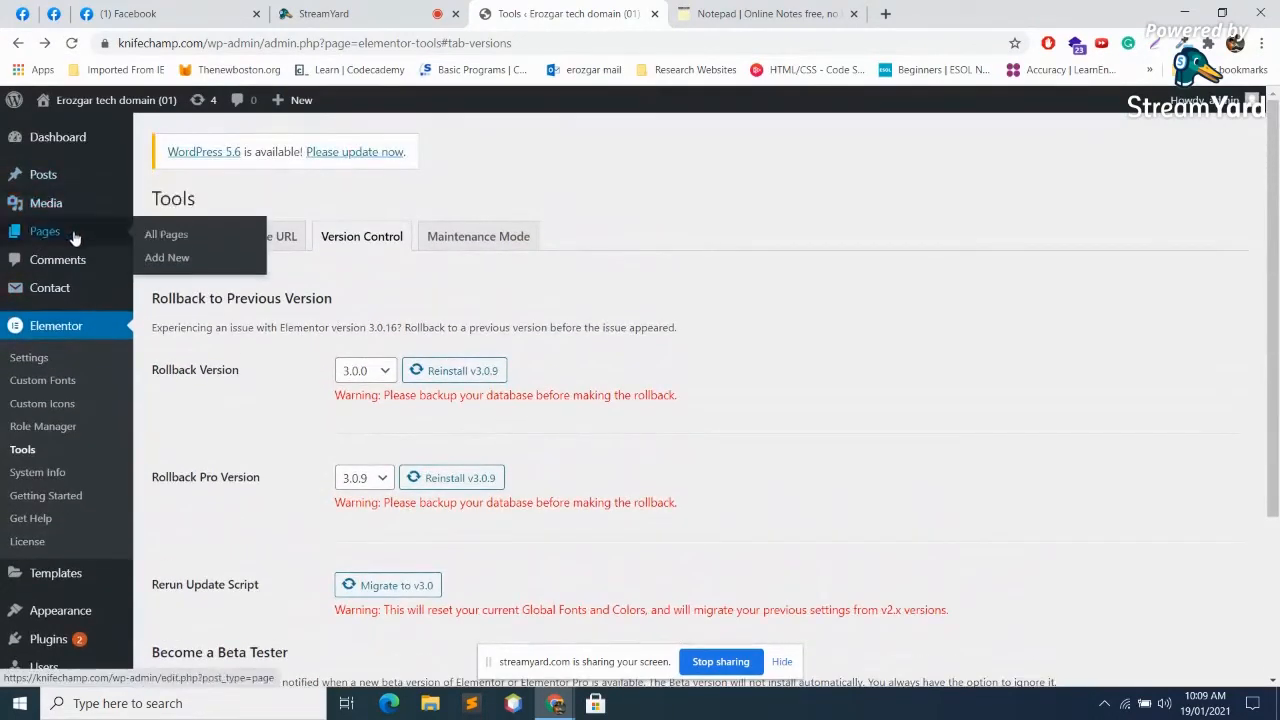
pyautogui.click(70, 231)
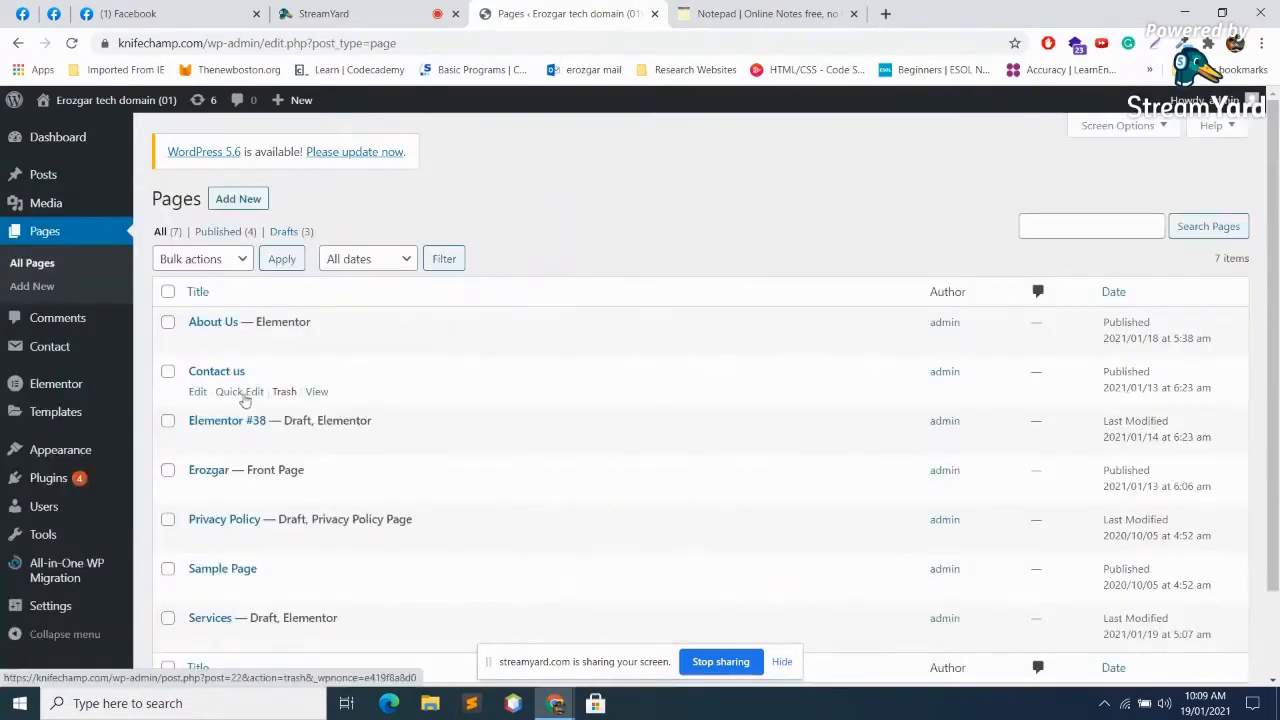
pyautogui.scroll(-2, 242, 405)
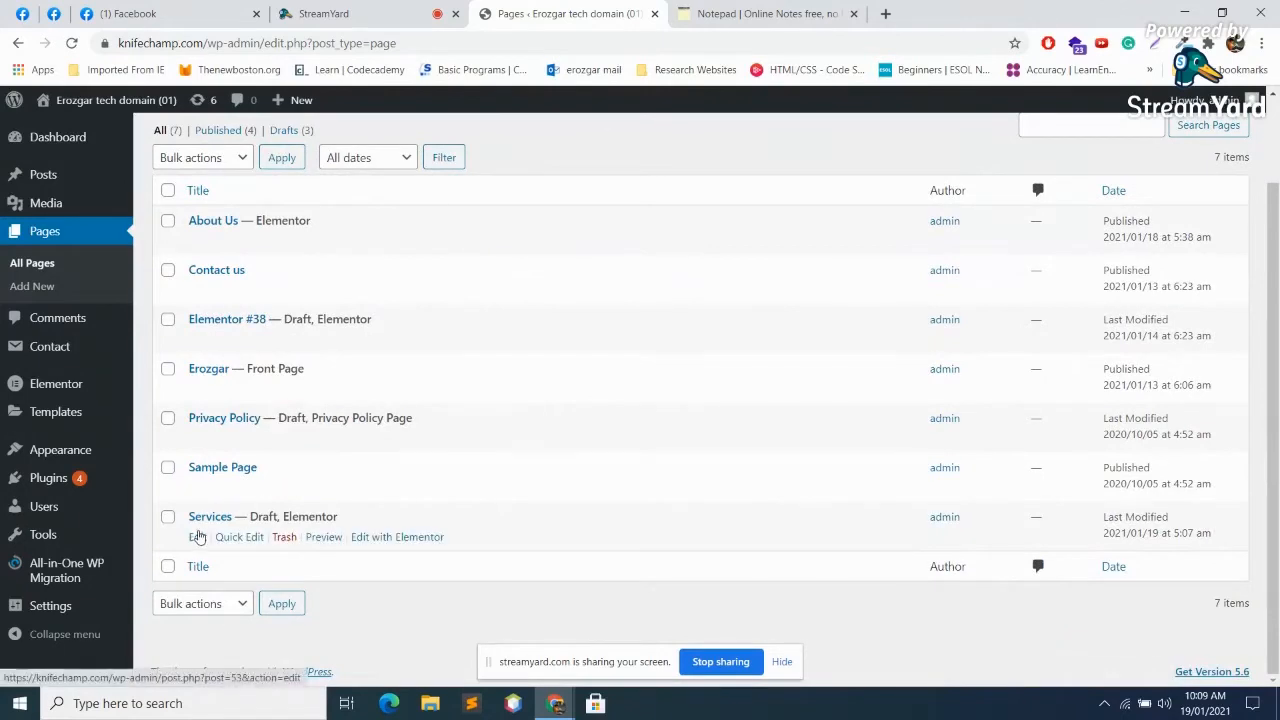
pyautogui.click(401, 546)
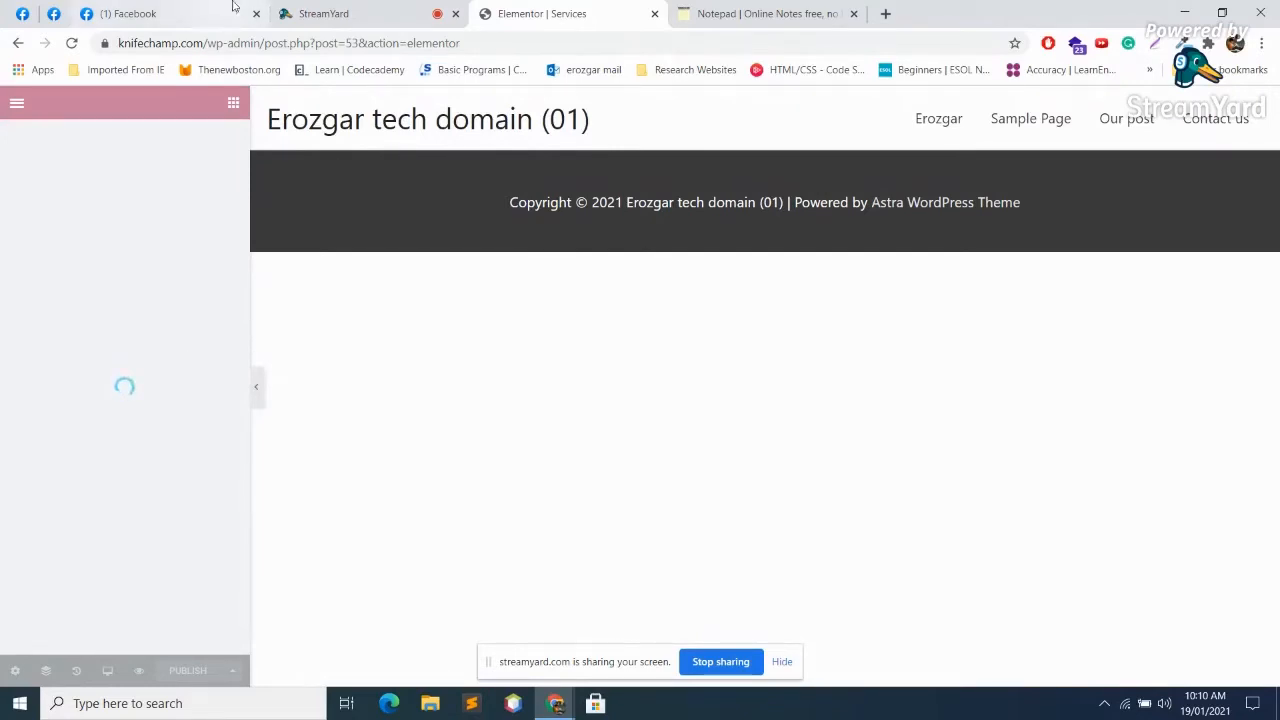
pyautogui.click(383, 10)
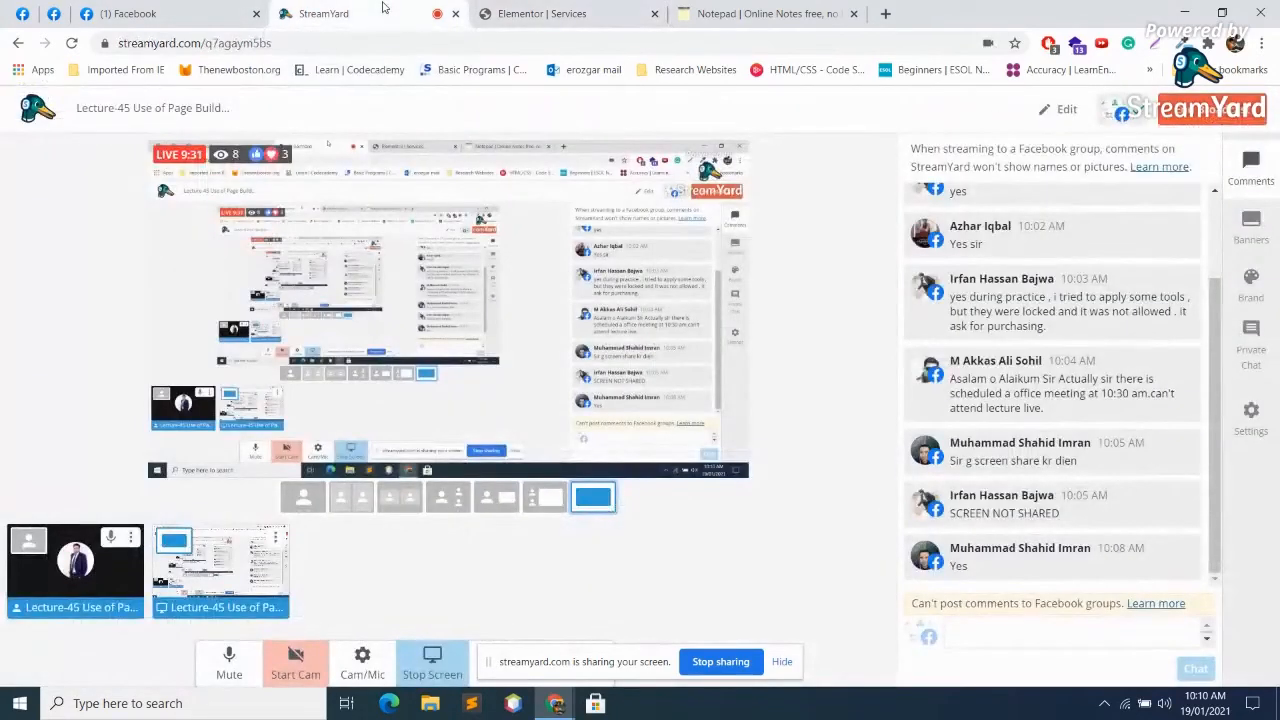
pyautogui.click(525, 13)
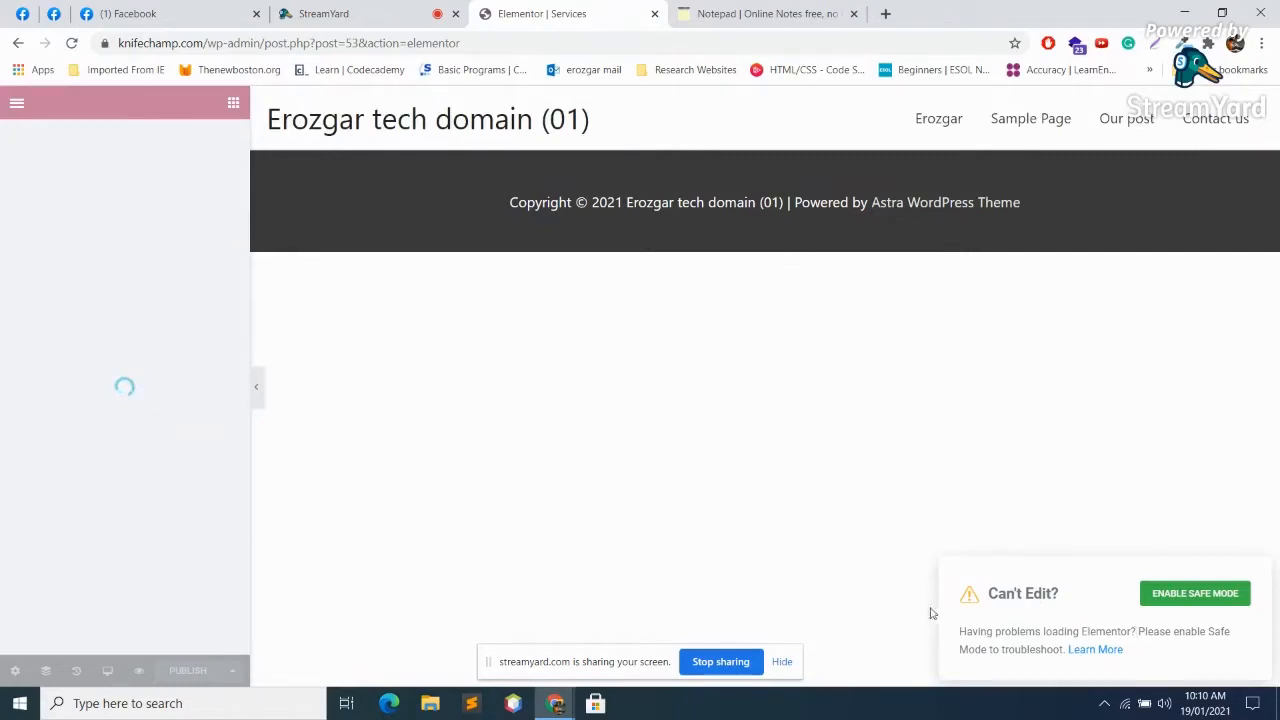
pyautogui.click(18, 43)
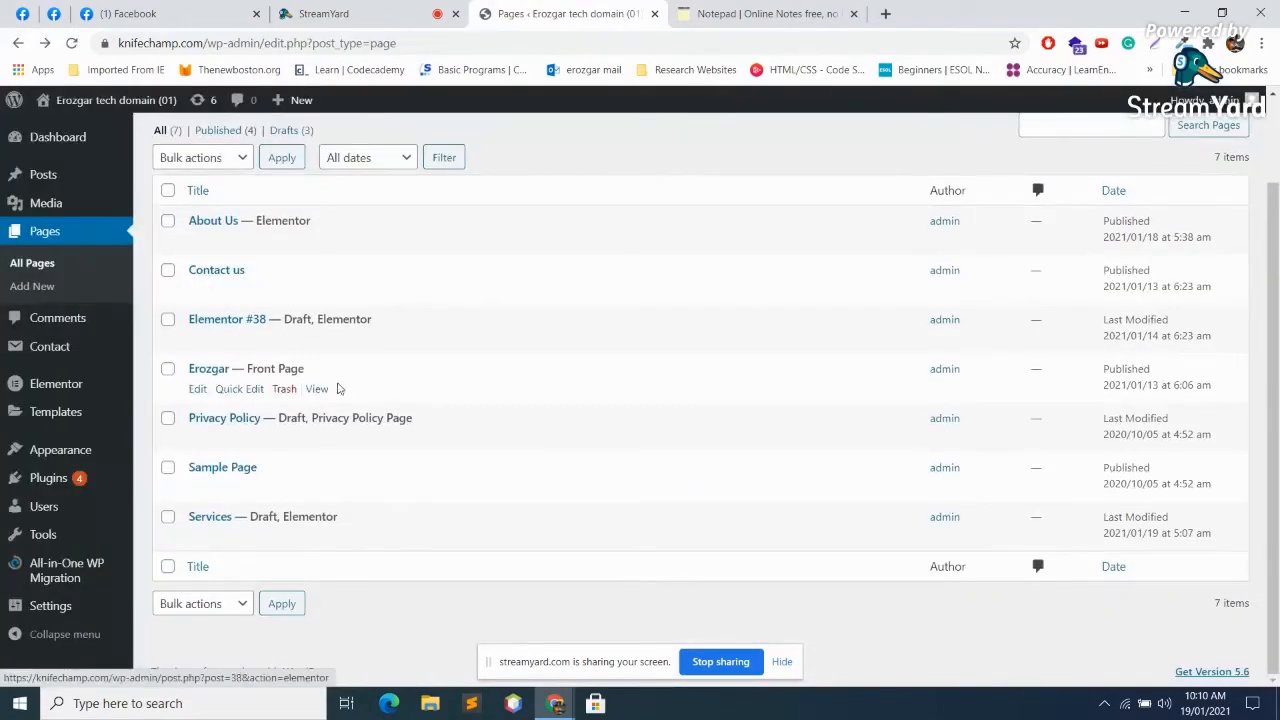
# Step: Open Elementor Tools' Version Control tab, now offering rollback to 2.9.9
pyautogui.moveTo(123, 378)
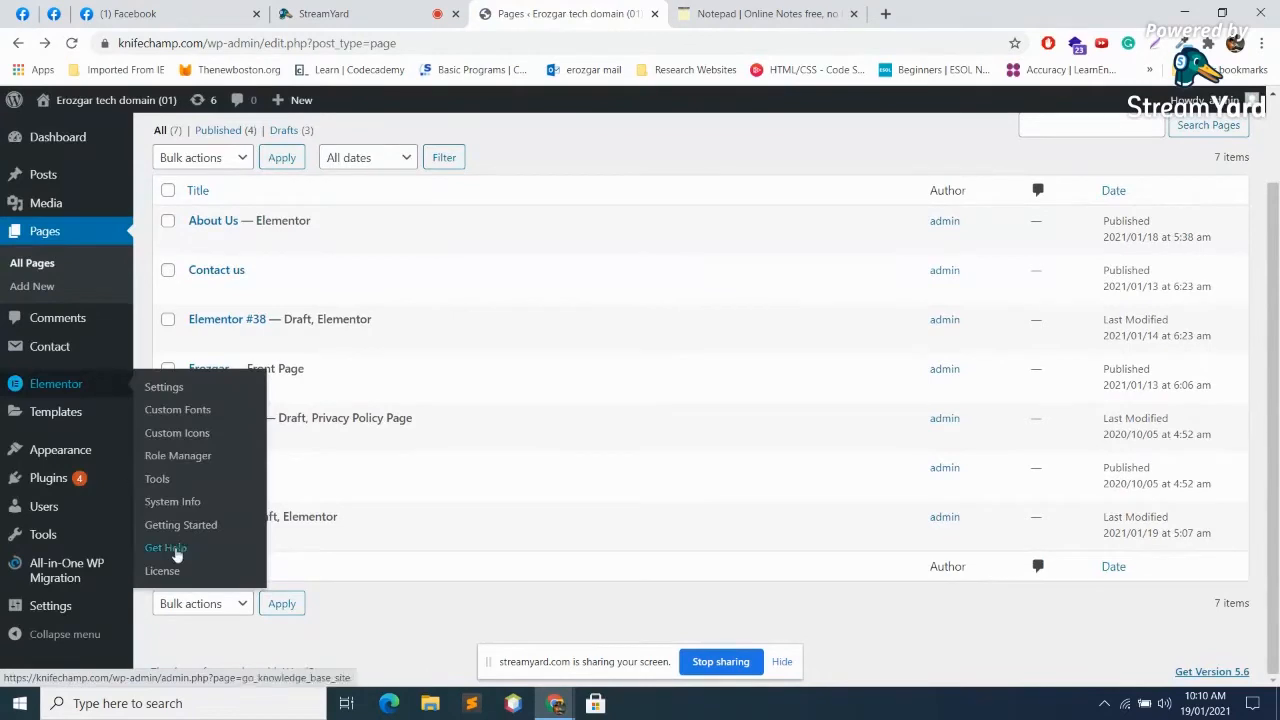
pyautogui.click(175, 480)
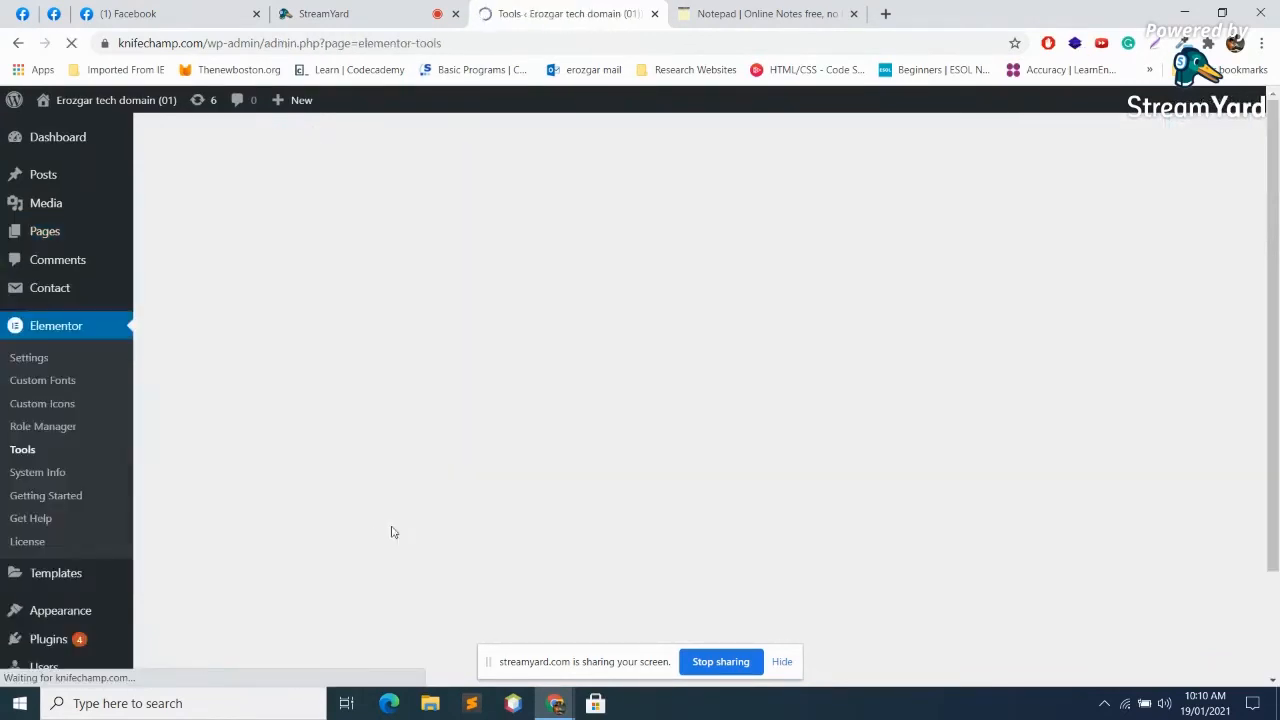
pyautogui.click(374, 236)
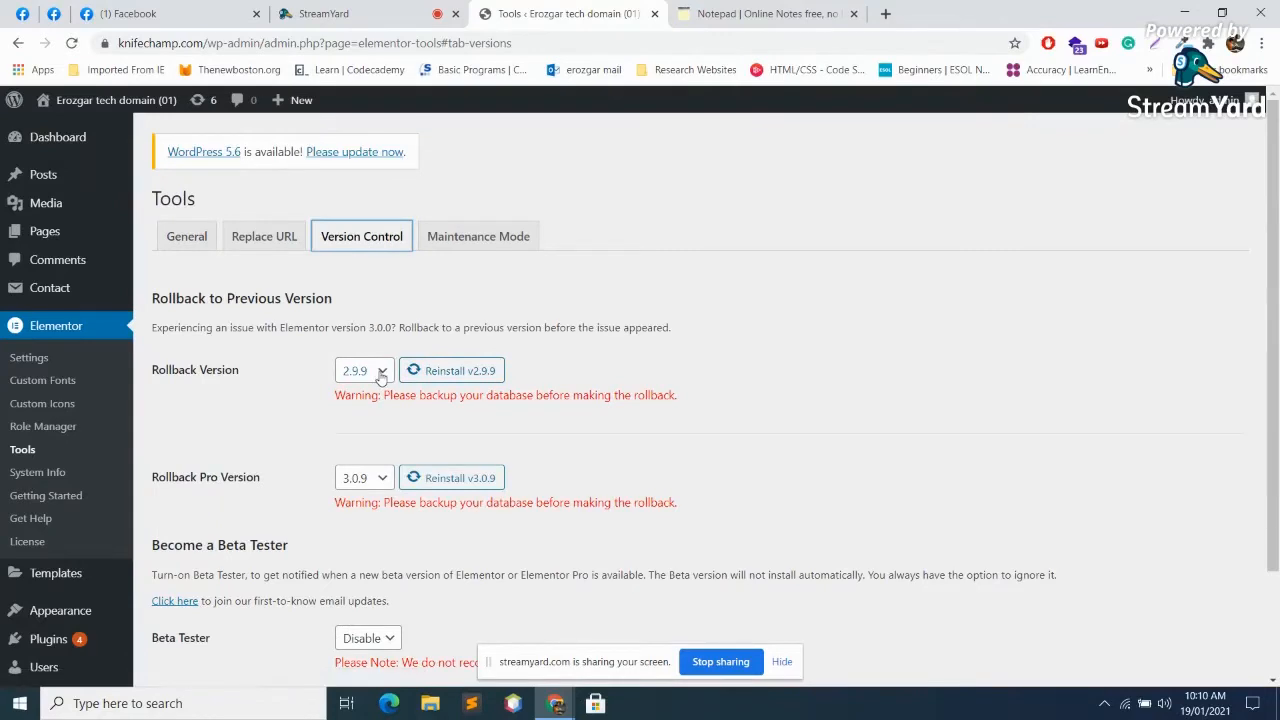
# Step: Select 2.9.0 as Elementor's rollback version
pyautogui.click(383, 479)
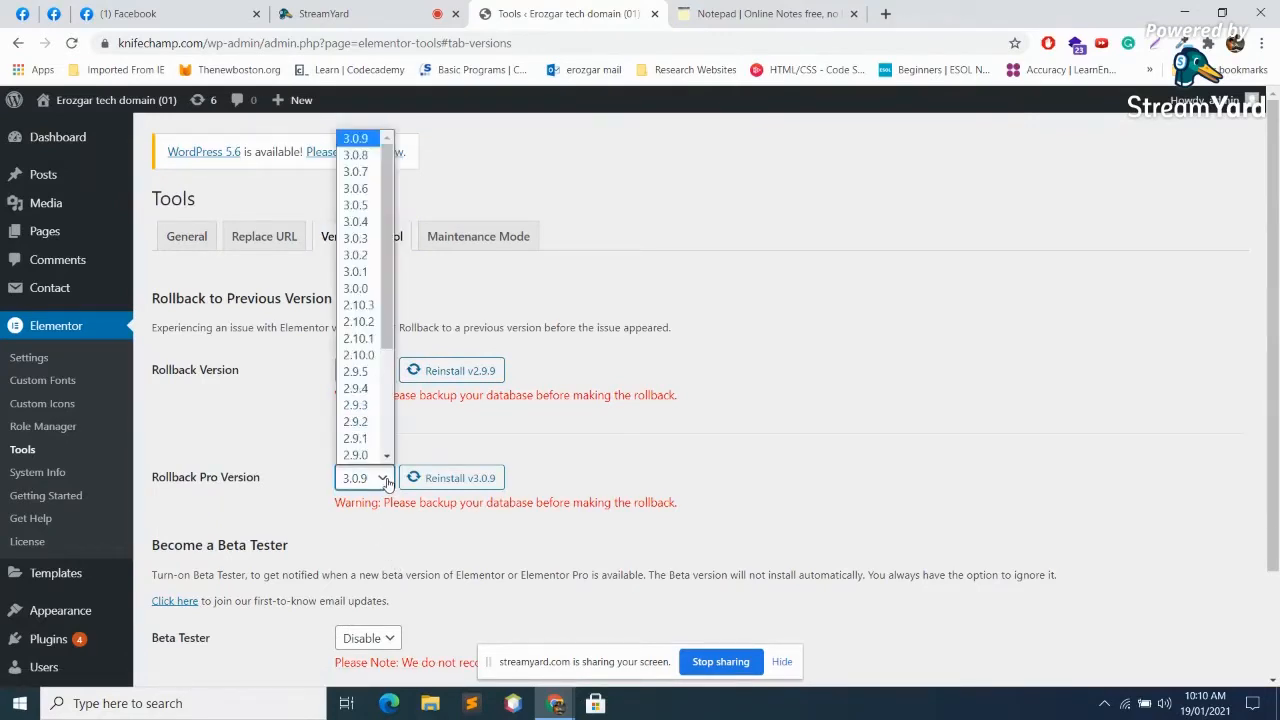
pyautogui.click(387, 480)
pyautogui.click(381, 371)
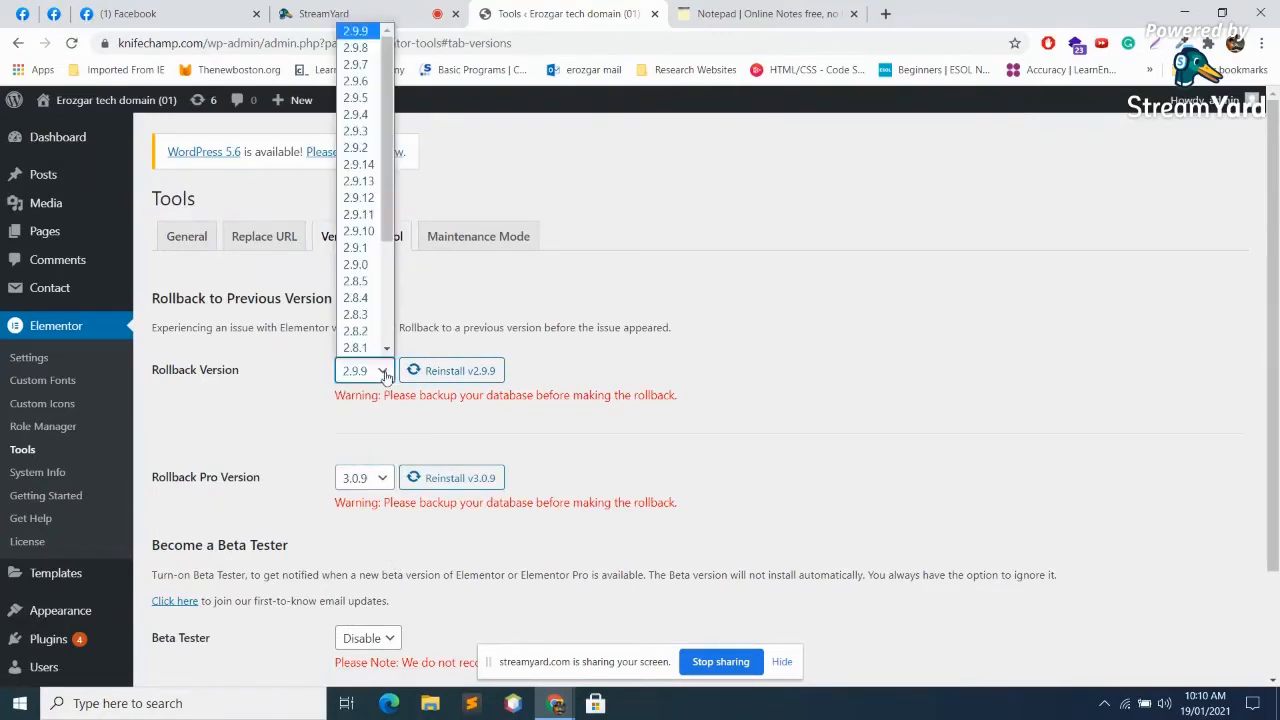
pyautogui.click(370, 280)
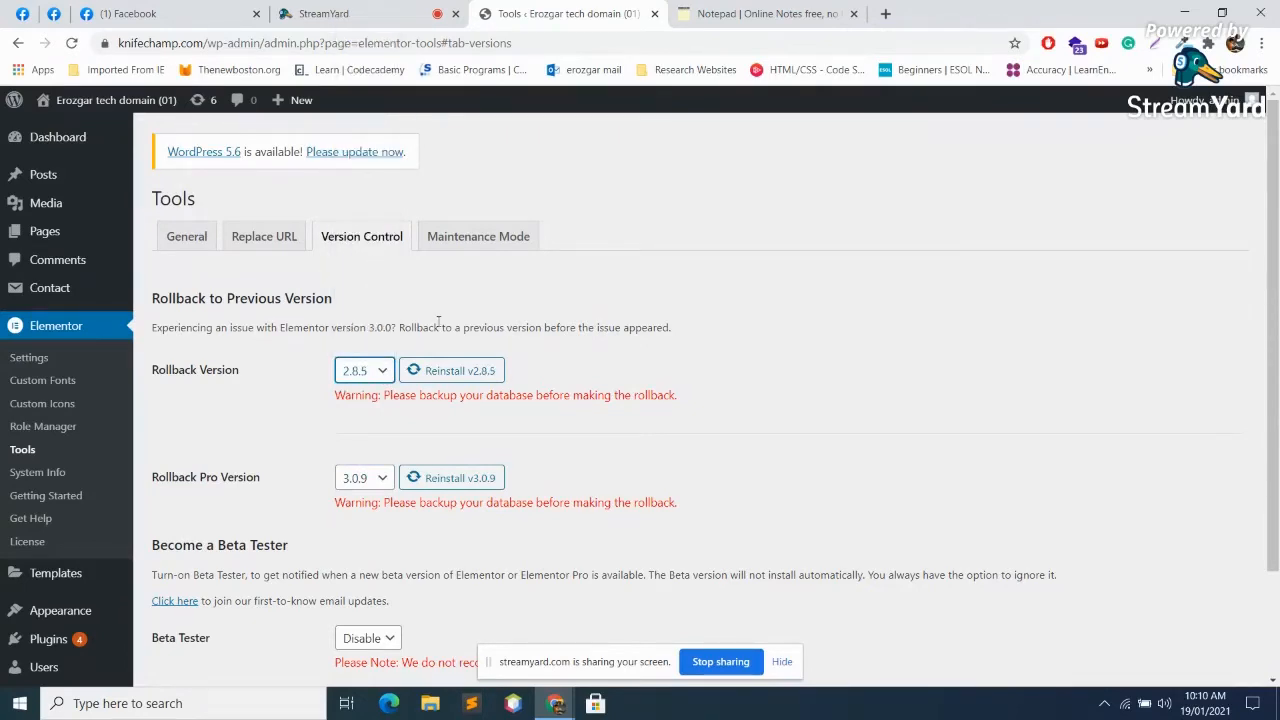
pyautogui.click(380, 376)
pyautogui.click(373, 264)
pyautogui.click(677, 356)
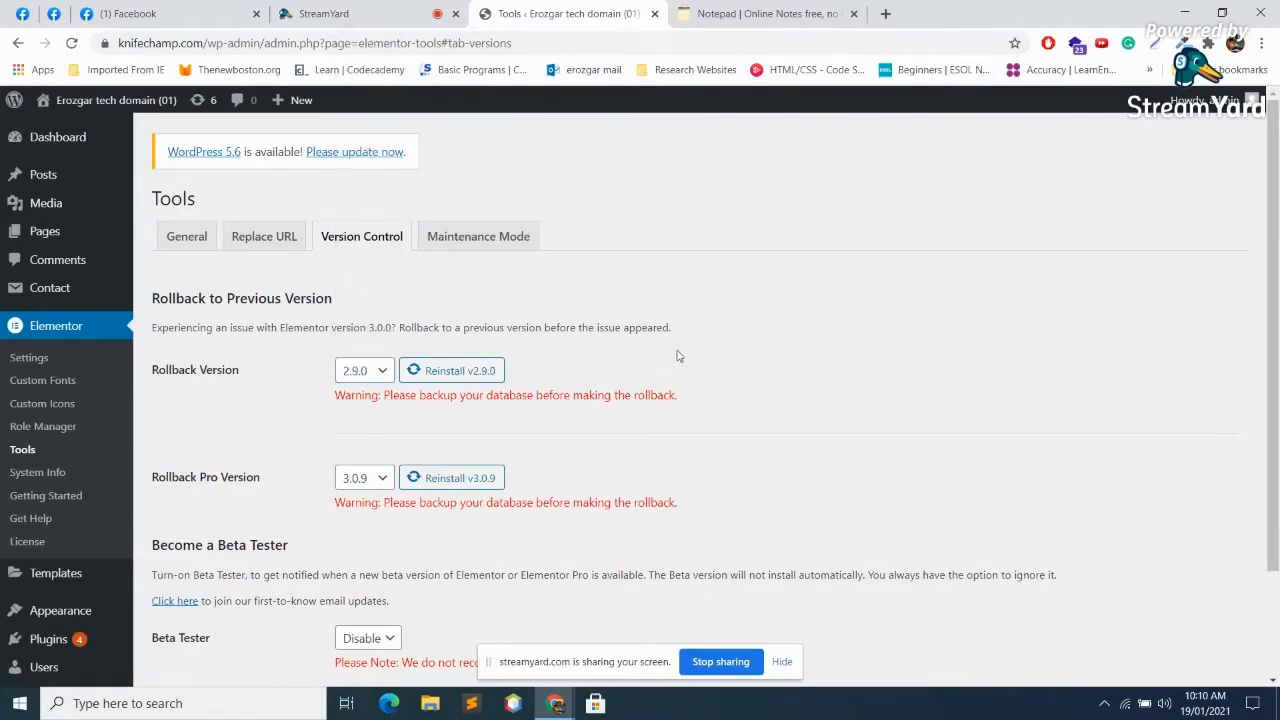
# Step: Set the Pro rollback version to 2.9.0, reinstall v2.9.0, and return to the Plugins page
pyautogui.click(383, 478)
pyautogui.click(383, 478)
pyautogui.click(383, 478)
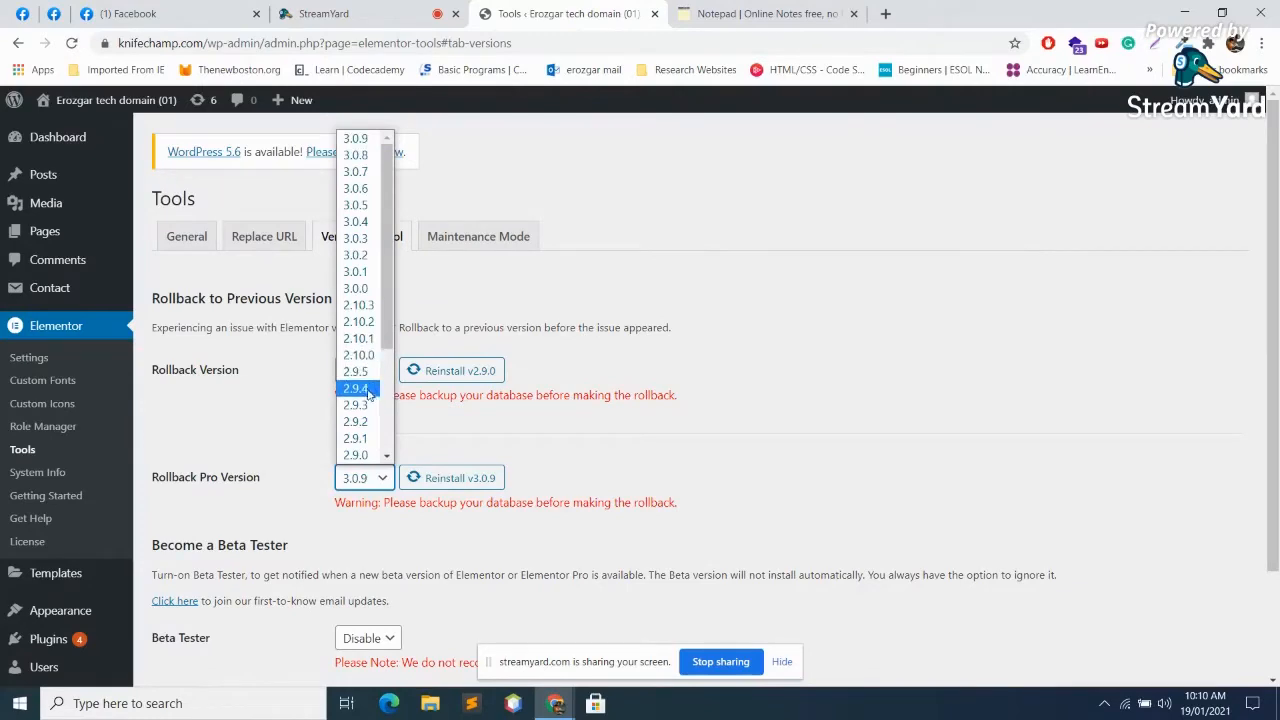
pyautogui.click(370, 456)
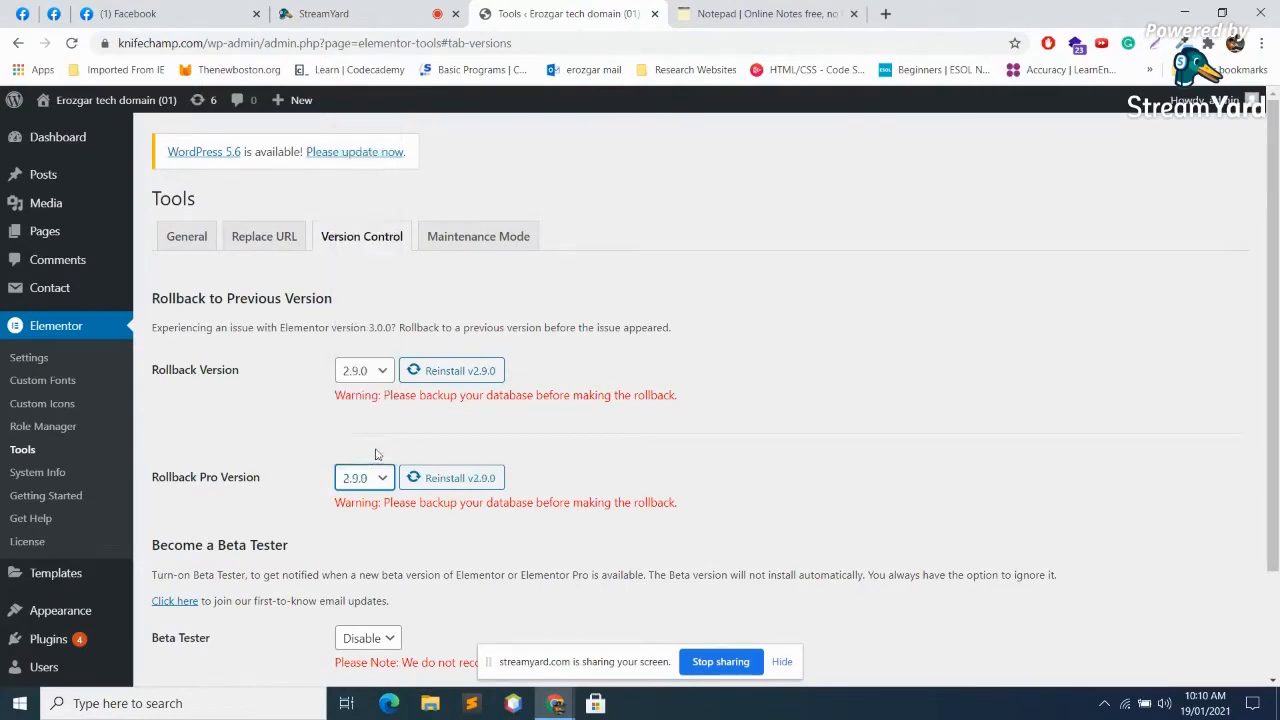
pyautogui.click(477, 372)
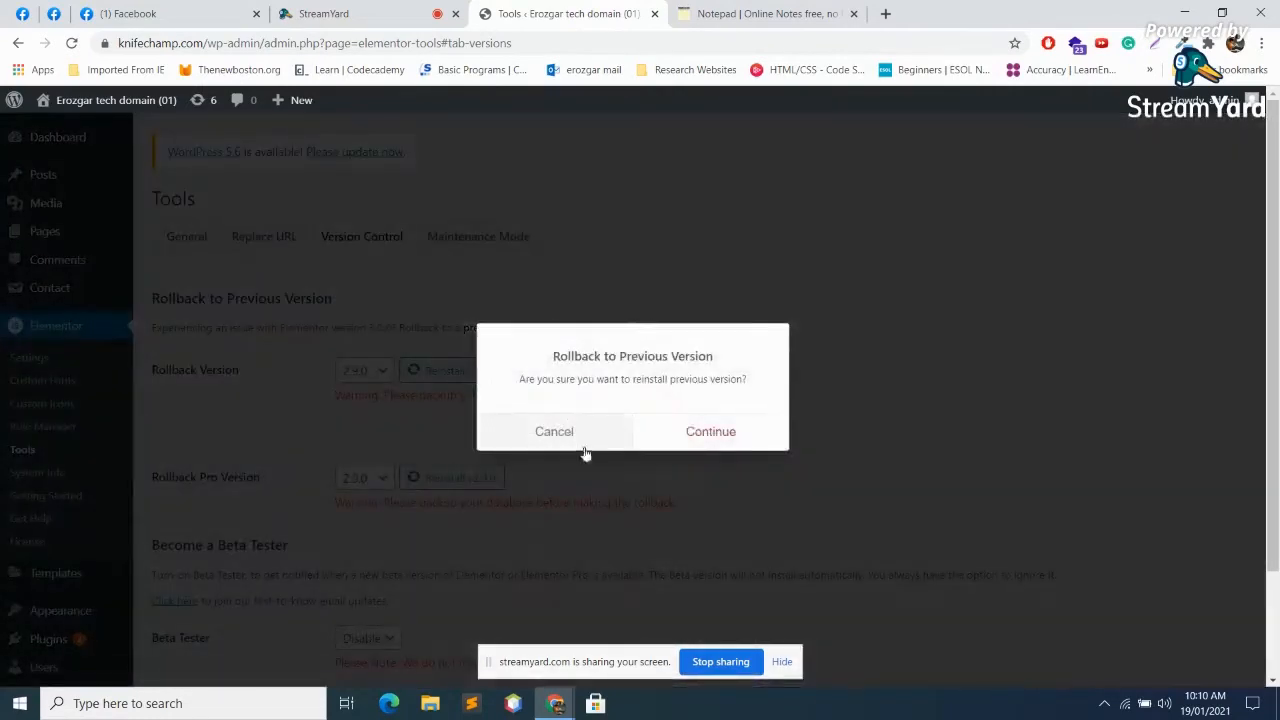
pyautogui.click(718, 438)
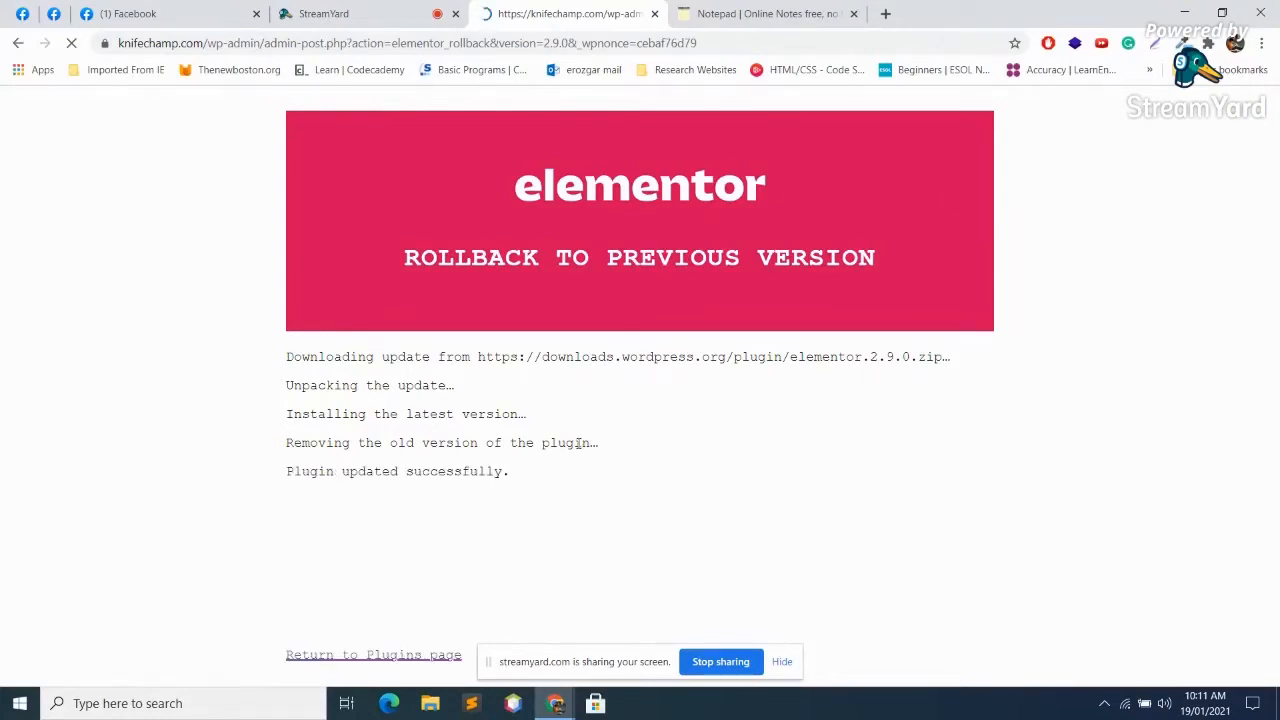
pyautogui.scroll(-2, 555, 485)
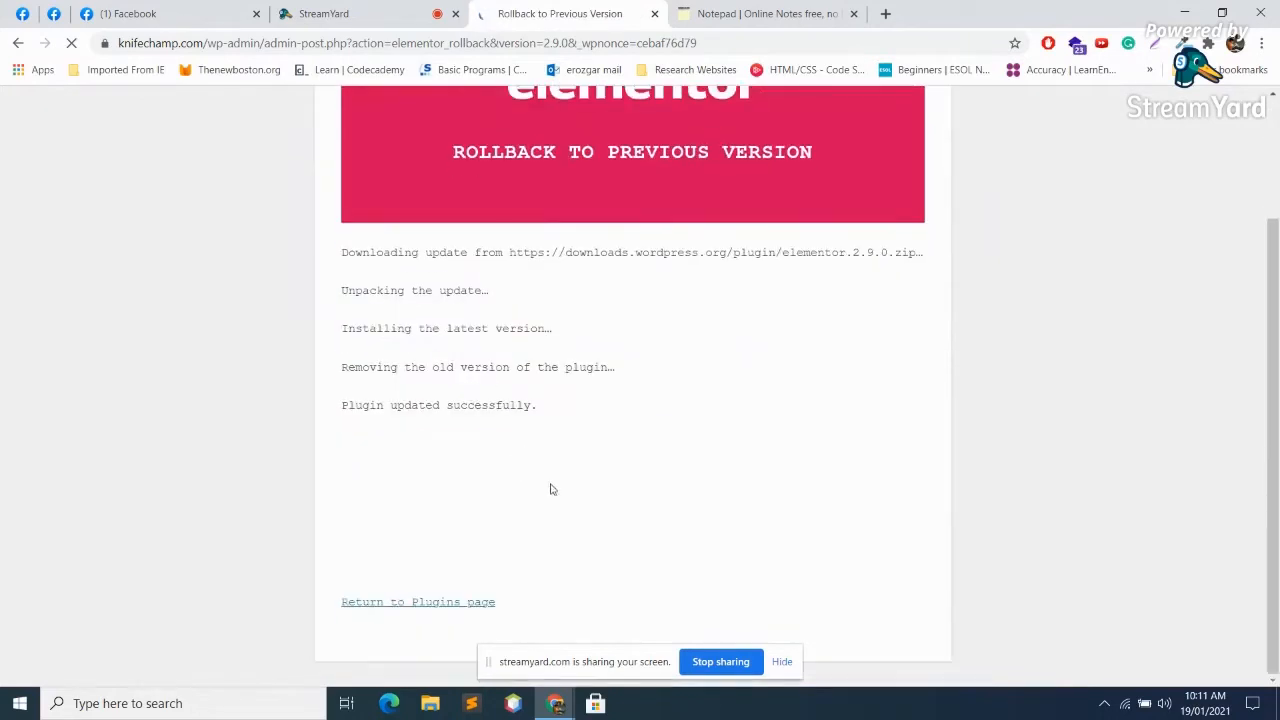
pyautogui.click(410, 602)
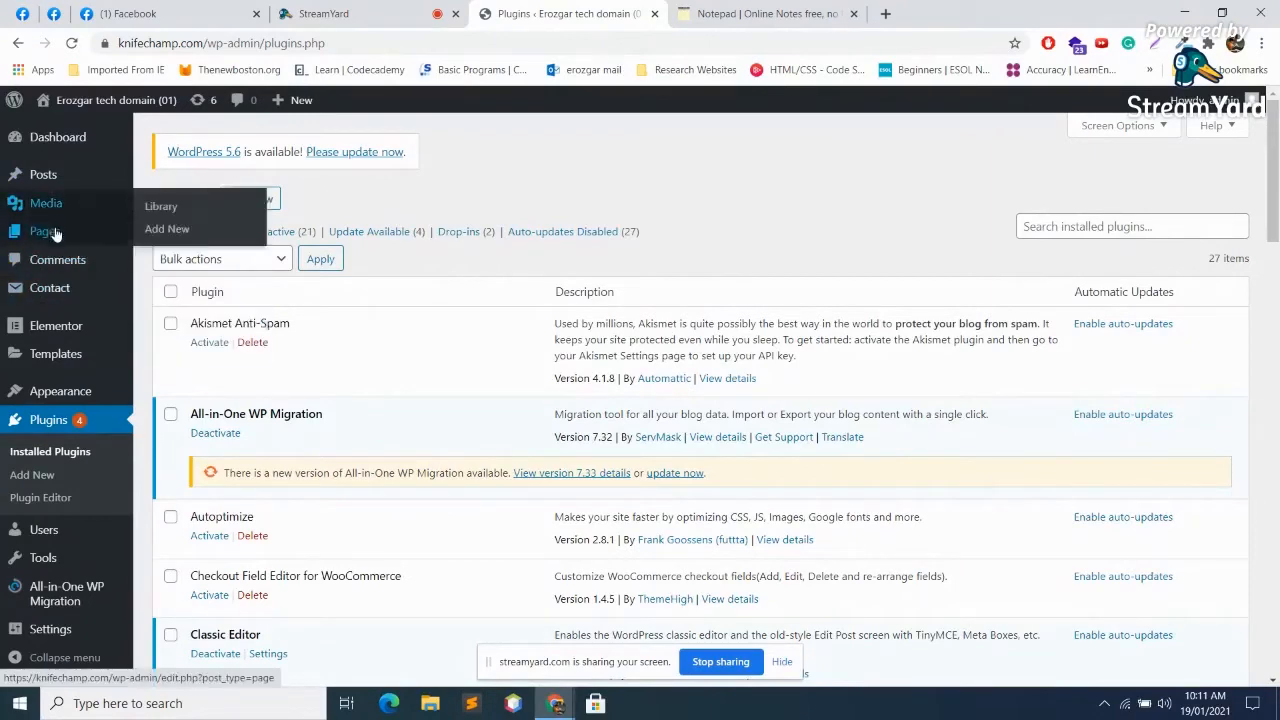
# Step: Open Services in Elementor from a new Pages tab and drop a Heading at the top
pyautogui.rightClick(56, 230)
pyautogui.click(112, 240)
pyautogui.click(700, 14)
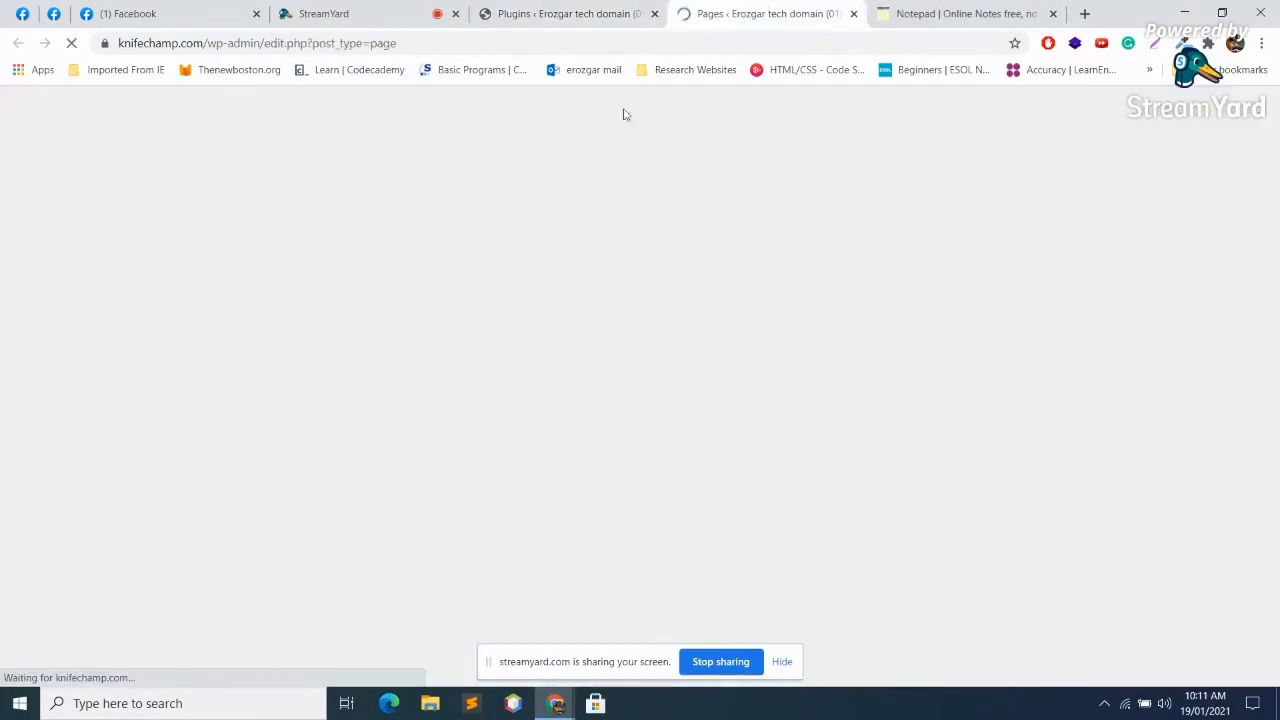
pyautogui.scroll(-2, 430, 432)
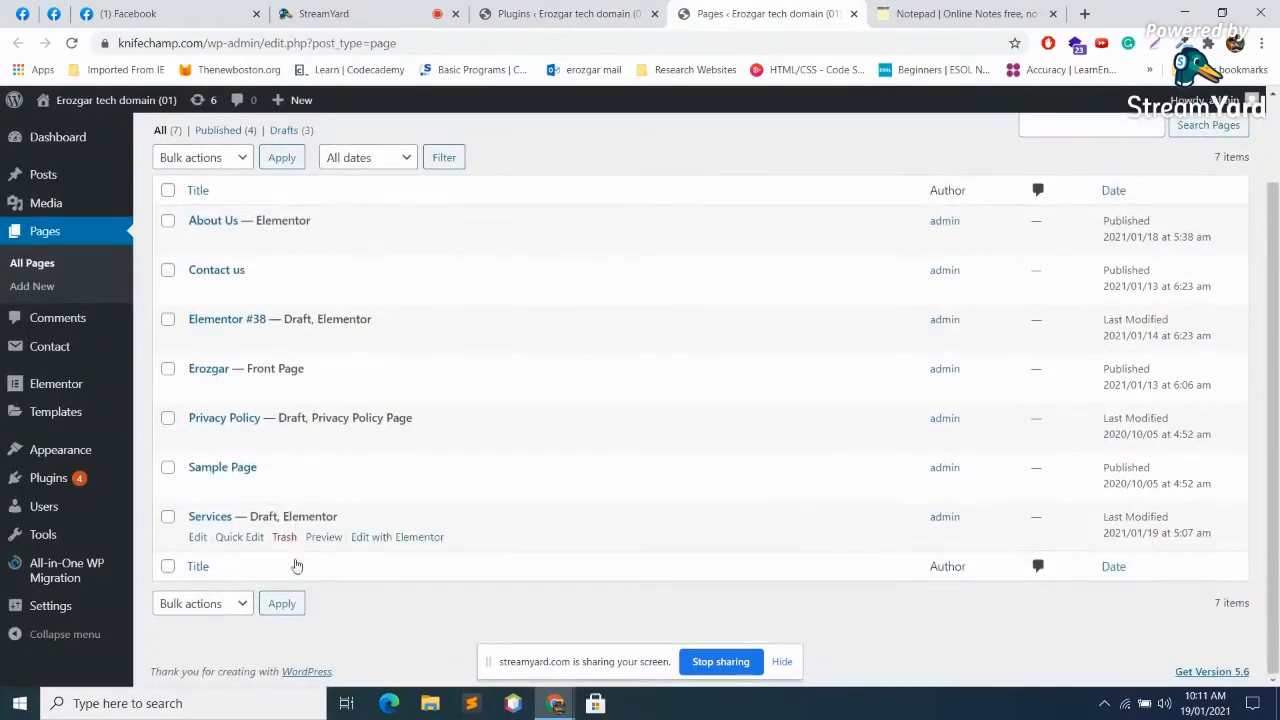
pyautogui.click(399, 538)
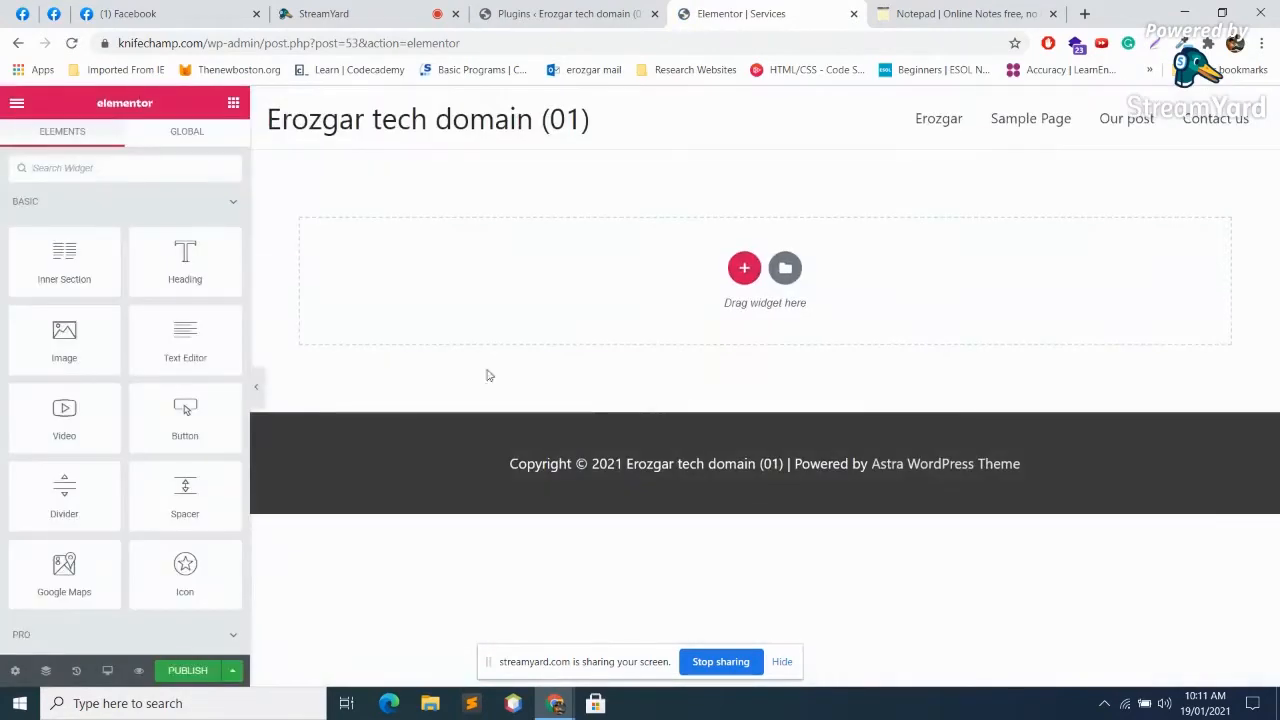
pyautogui.moveTo(184, 266); pyautogui.dragTo(757, 289)
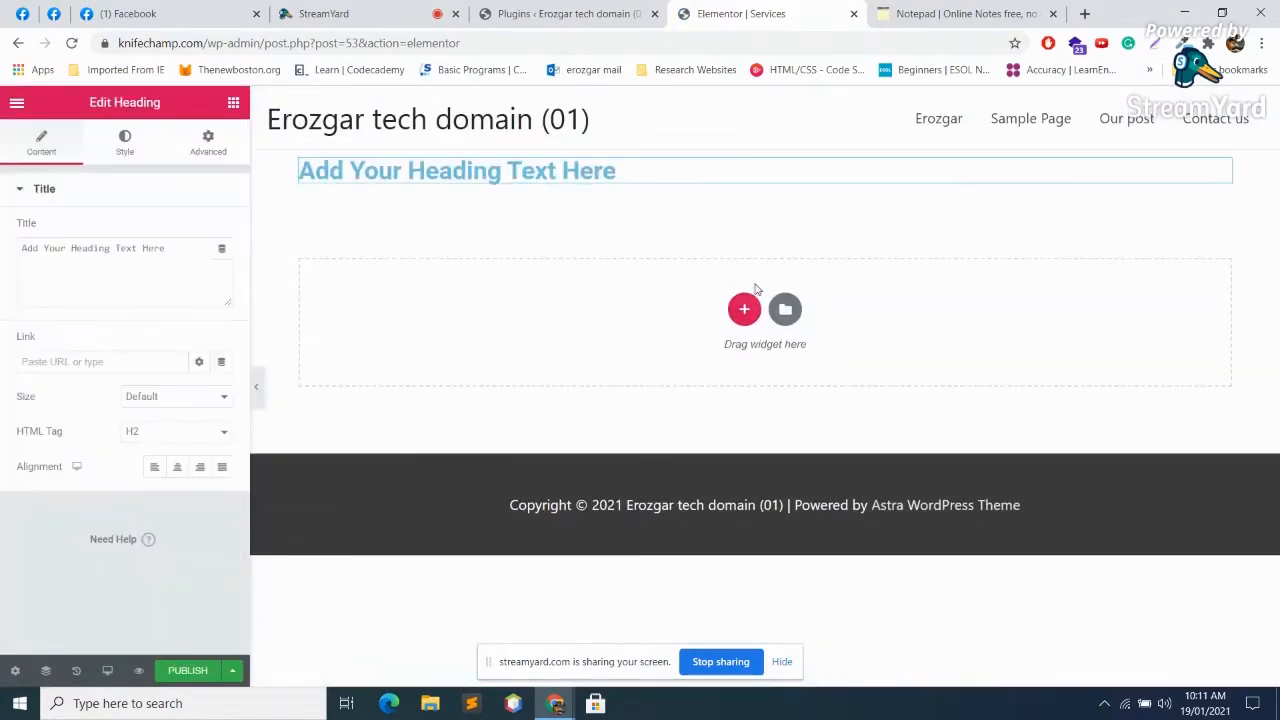
# Step: Browse the SITE, SINGLE and WORDPRESS widget groups, then close the Plugins tab
pyautogui.click(233, 103)
pyautogui.scroll(-15, 166, 465)
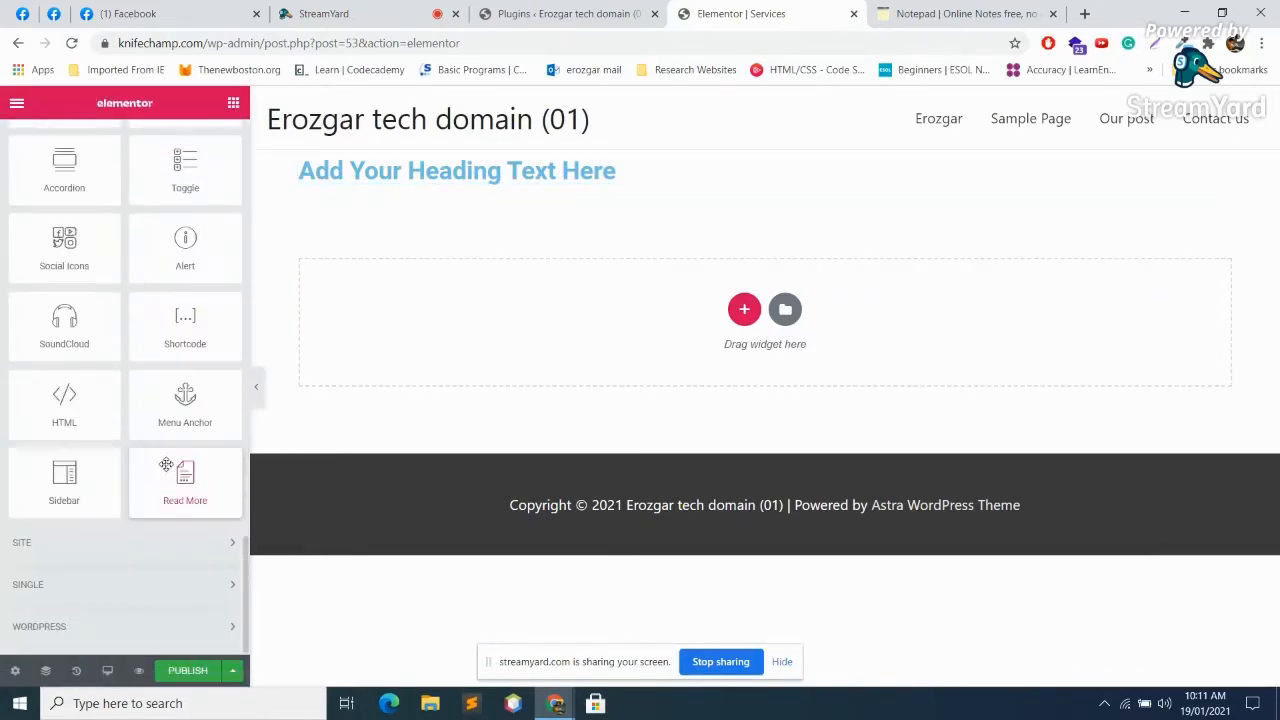
pyautogui.click(143, 542)
pyautogui.scroll(-3, 140, 534)
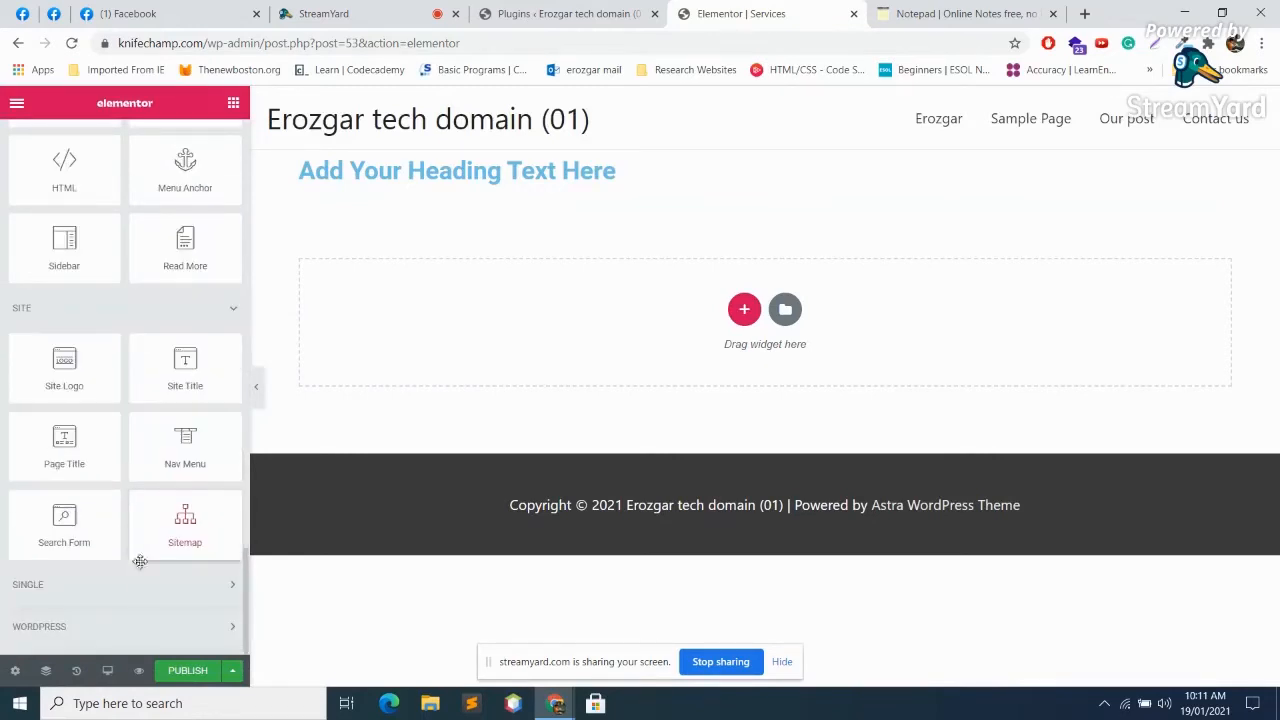
pyautogui.click(137, 584)
pyautogui.scroll(-3, 130, 580)
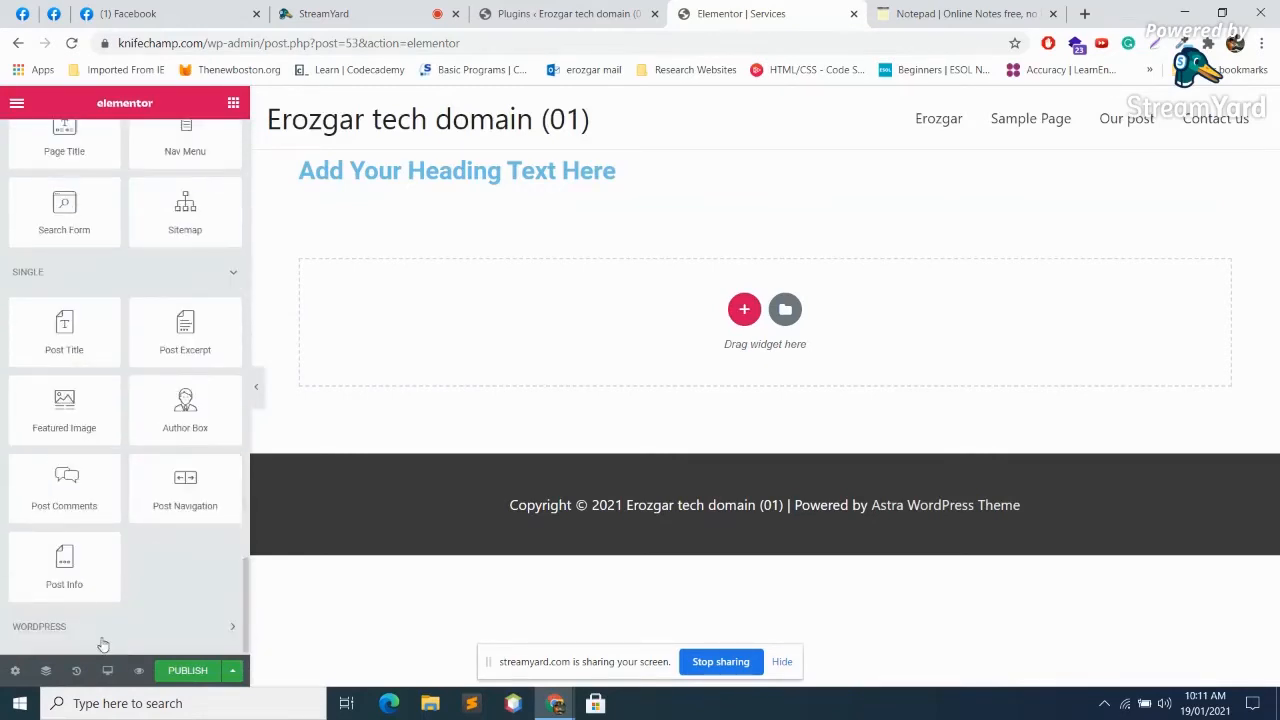
pyautogui.click(115, 626)
pyautogui.scroll(-5, 123, 595)
pyautogui.scroll(8, 122, 586)
pyautogui.scroll(15, 122, 586)
pyautogui.scroll(-2, 122, 582)
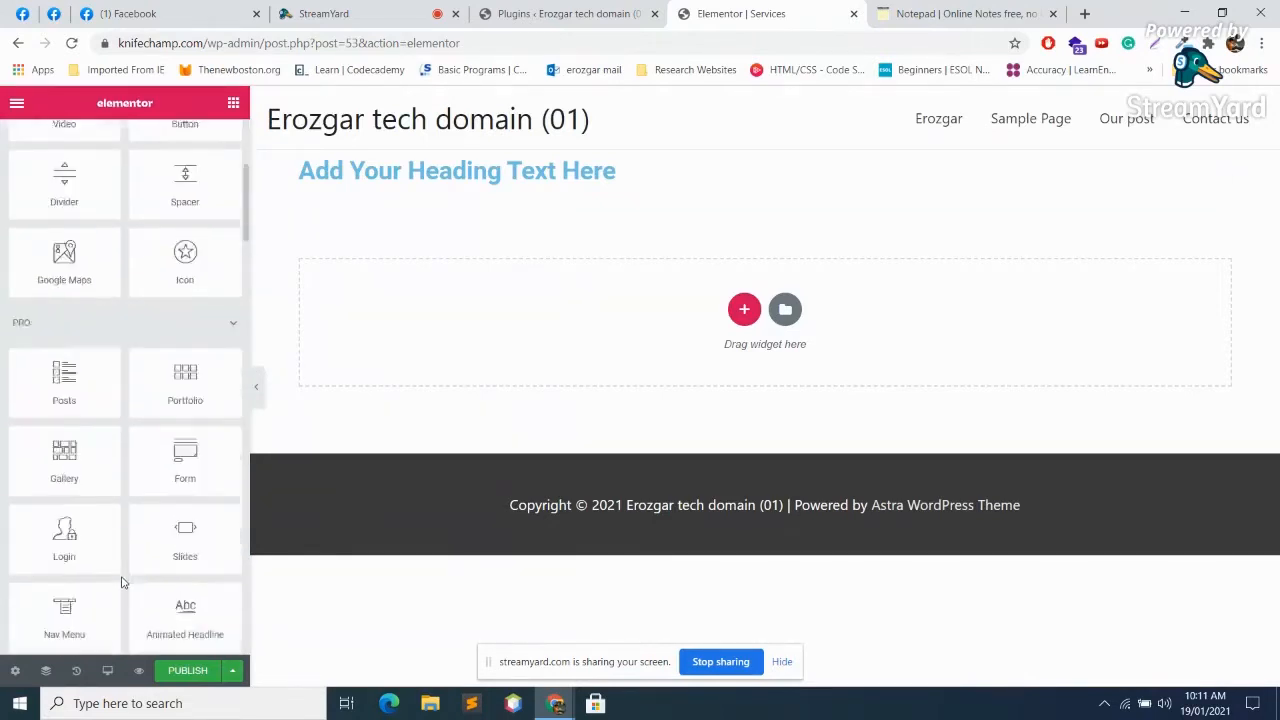
pyautogui.scroll(2, 122, 582)
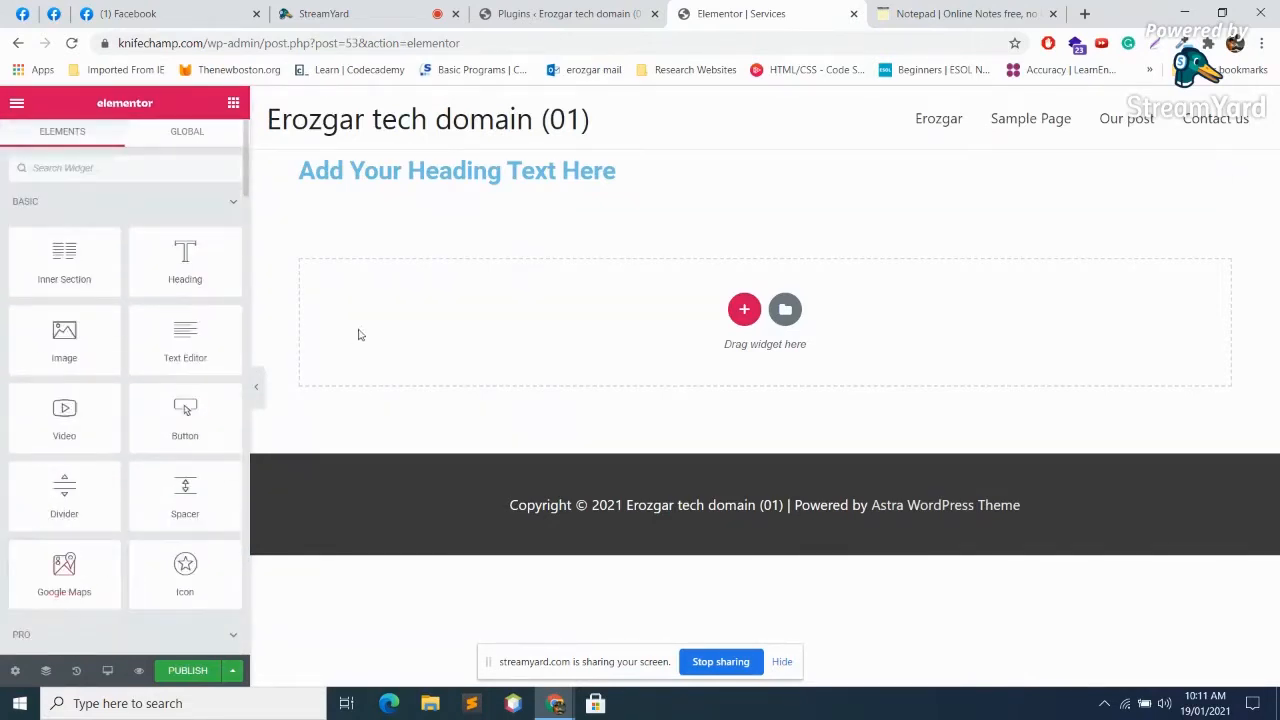
pyautogui.click(600, 13)
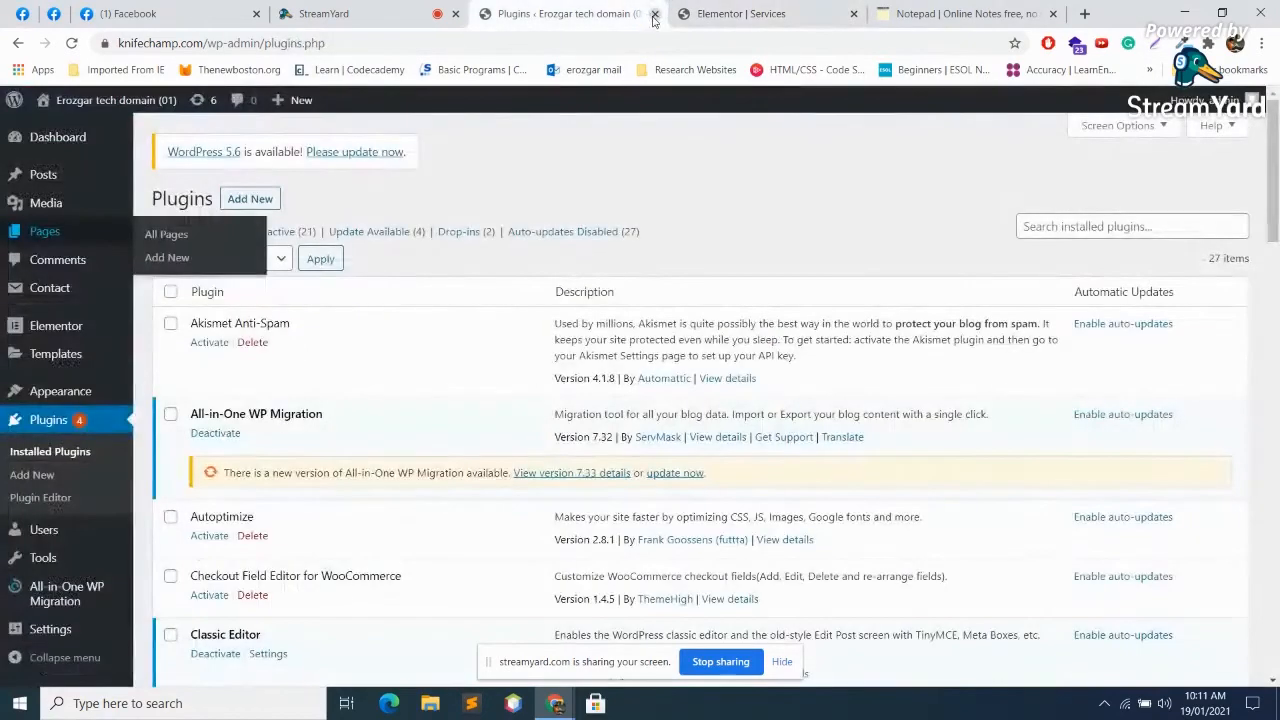
pyautogui.click(655, 14)
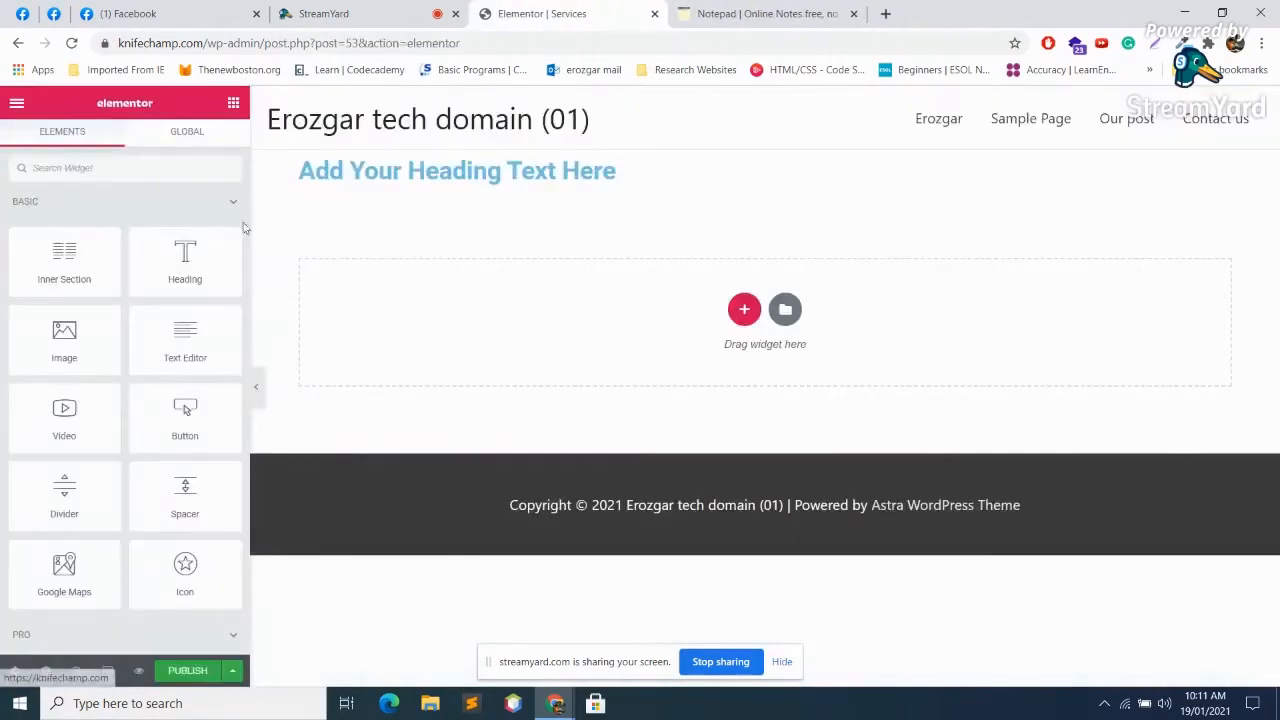
# Step: Read the live comments in StreamYard, then open a new blank Chrome tab
pyautogui.click(394, 7)
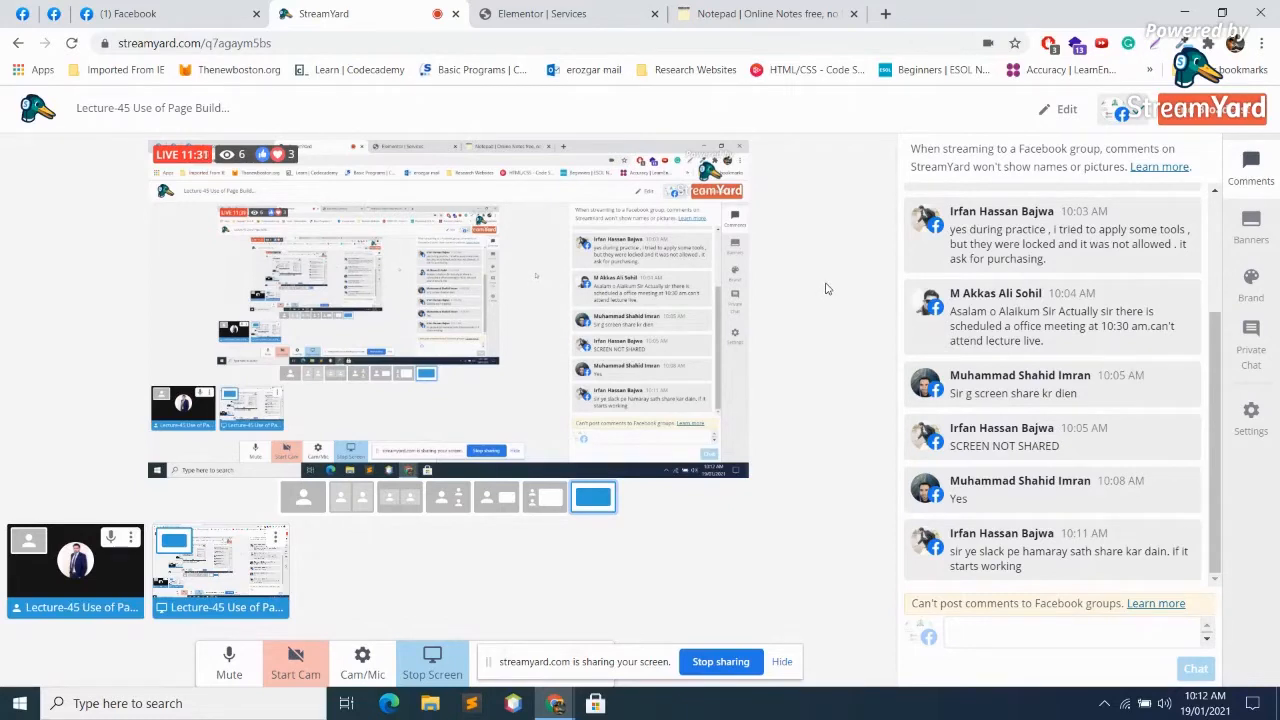
pyautogui.click(885, 13)
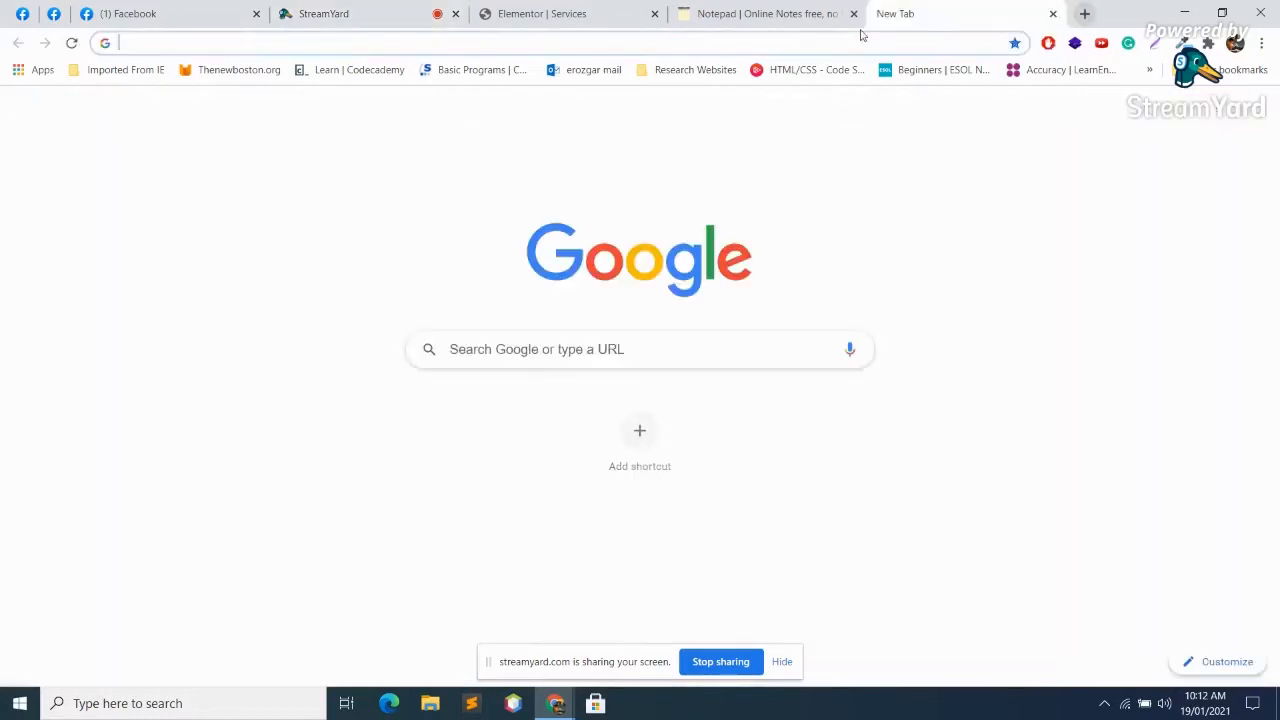
# Step: In Facebook, open the latest reaction notification, an ERC group post
pyautogui.click(140, 13)
pyautogui.scroll(-15, 803, 510)
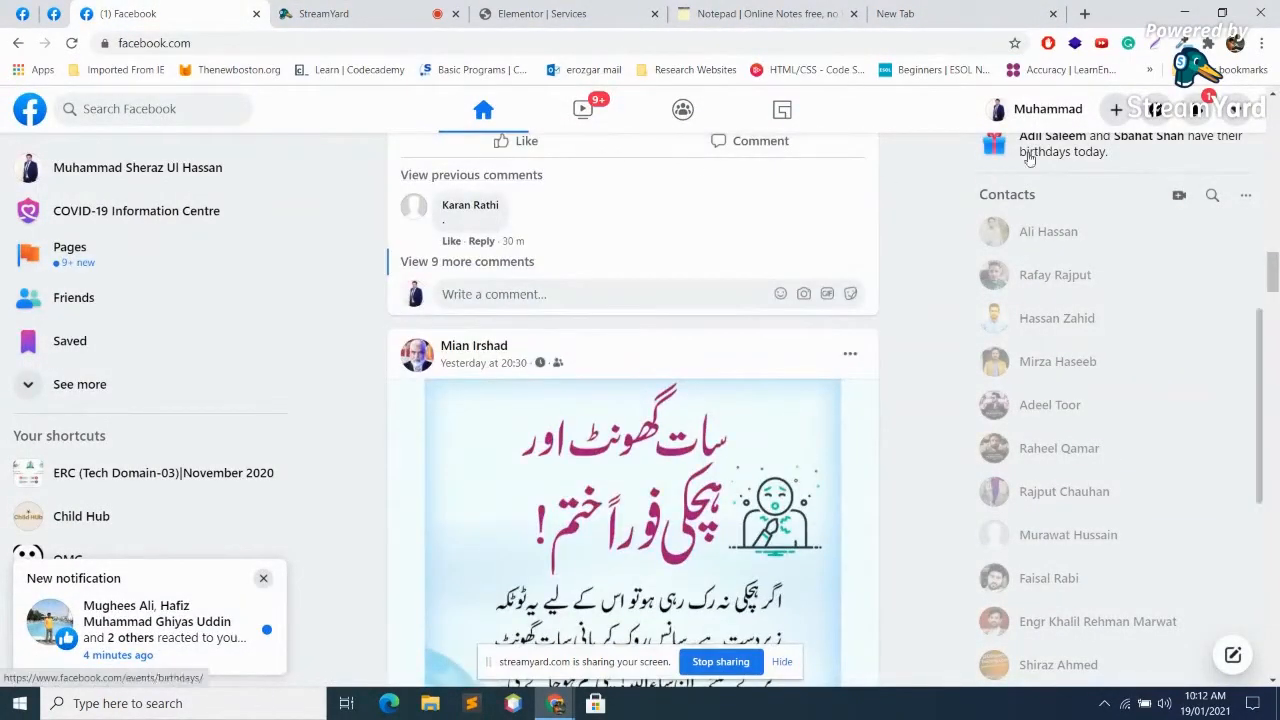
pyautogui.click(1197, 108)
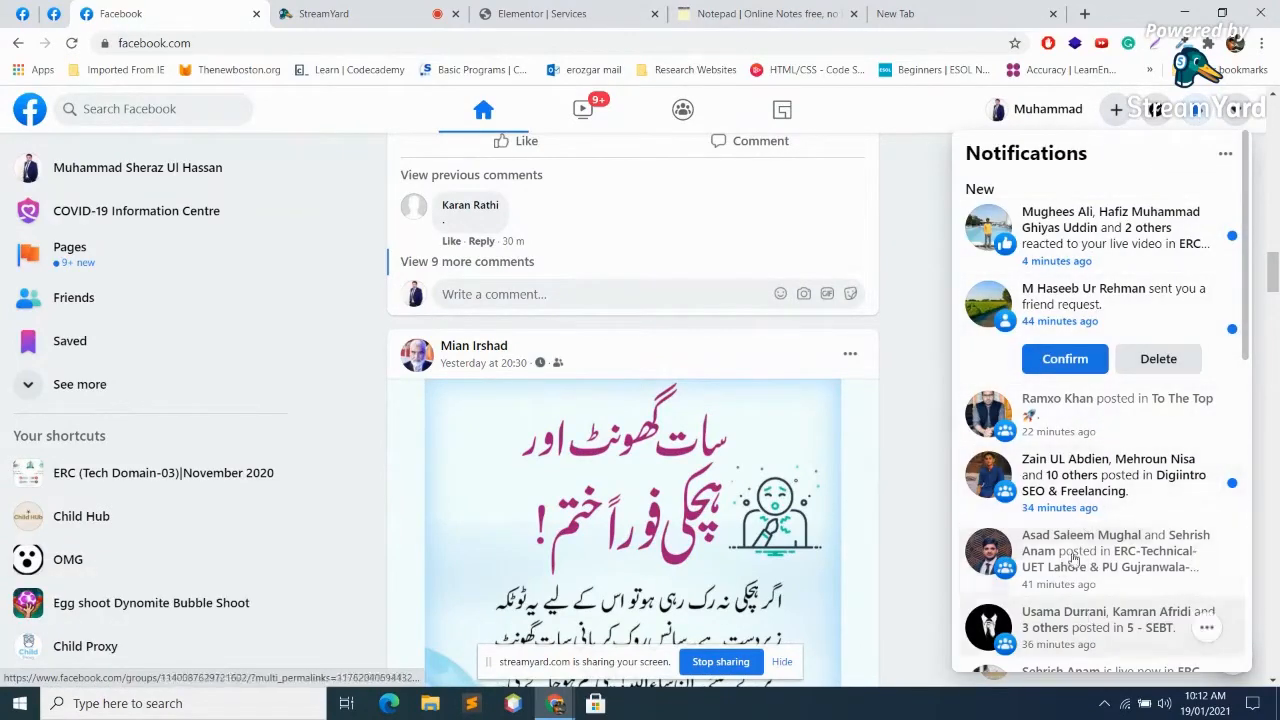
pyautogui.click(1086, 222)
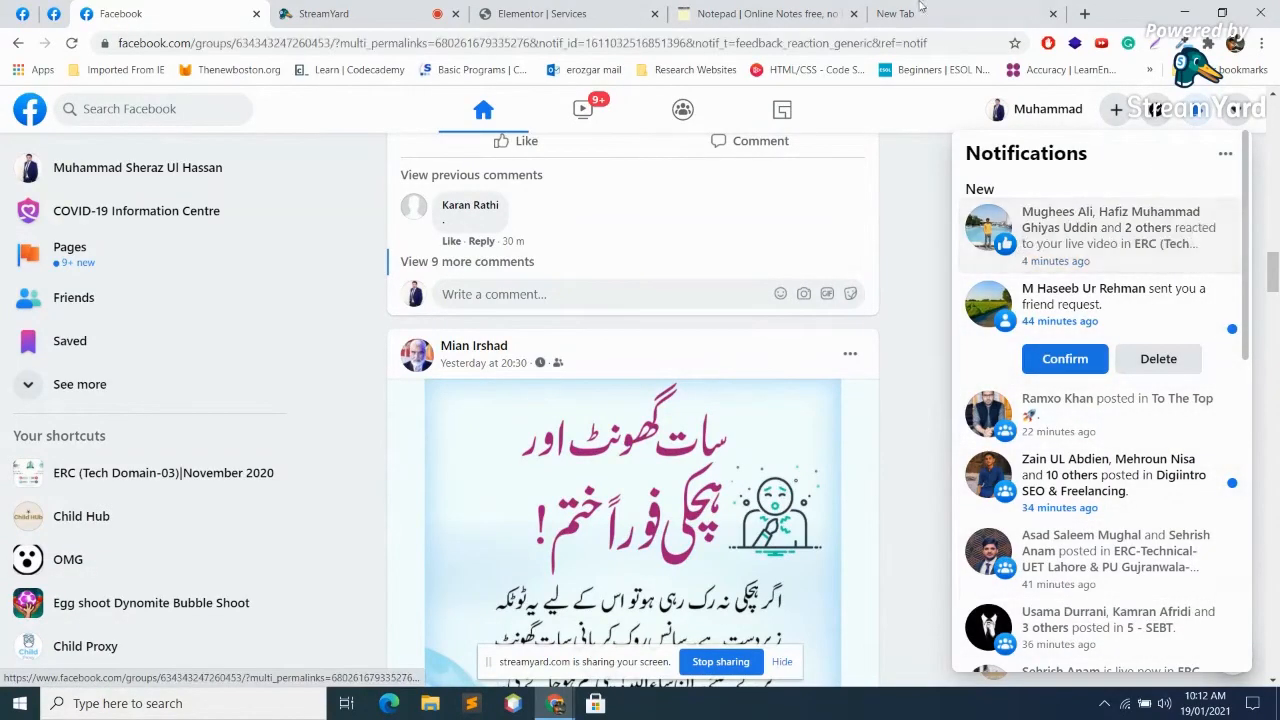
# Step: Load pcloud.com in the new blank tab
pyautogui.click(916, 14)
pyautogui.write('p')
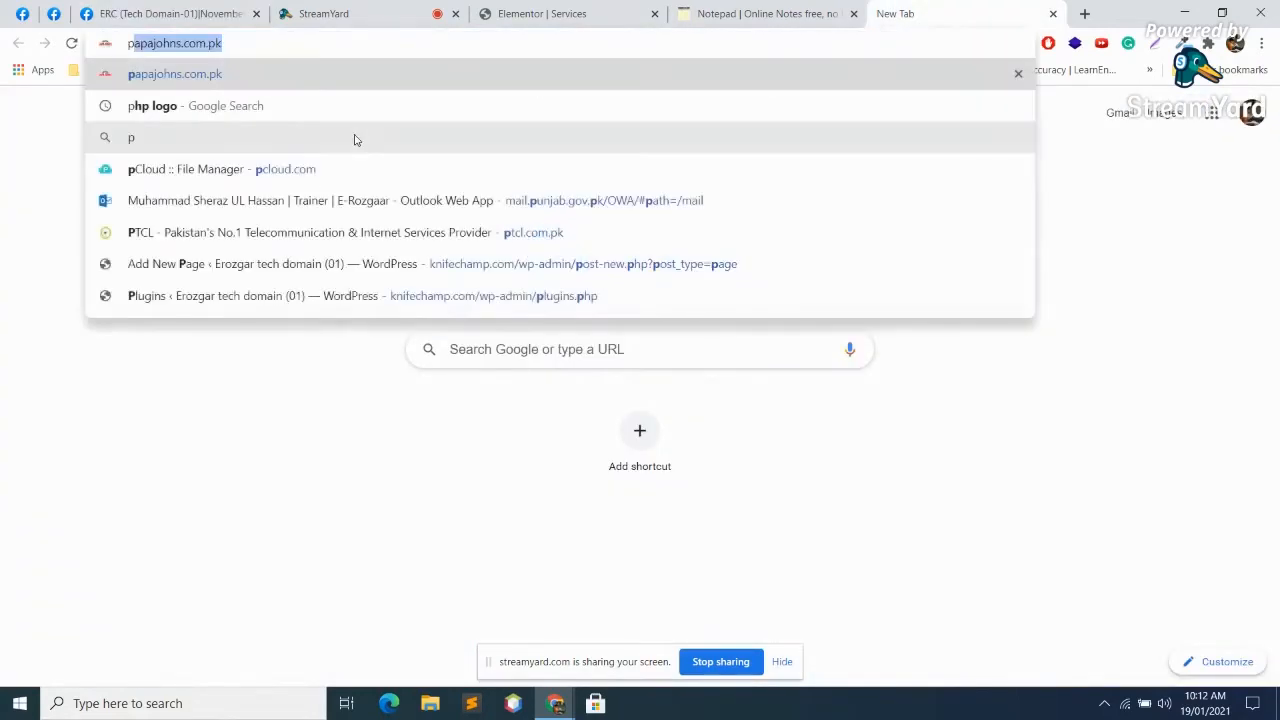
pyautogui.write('c')
pyautogui.press('Return')
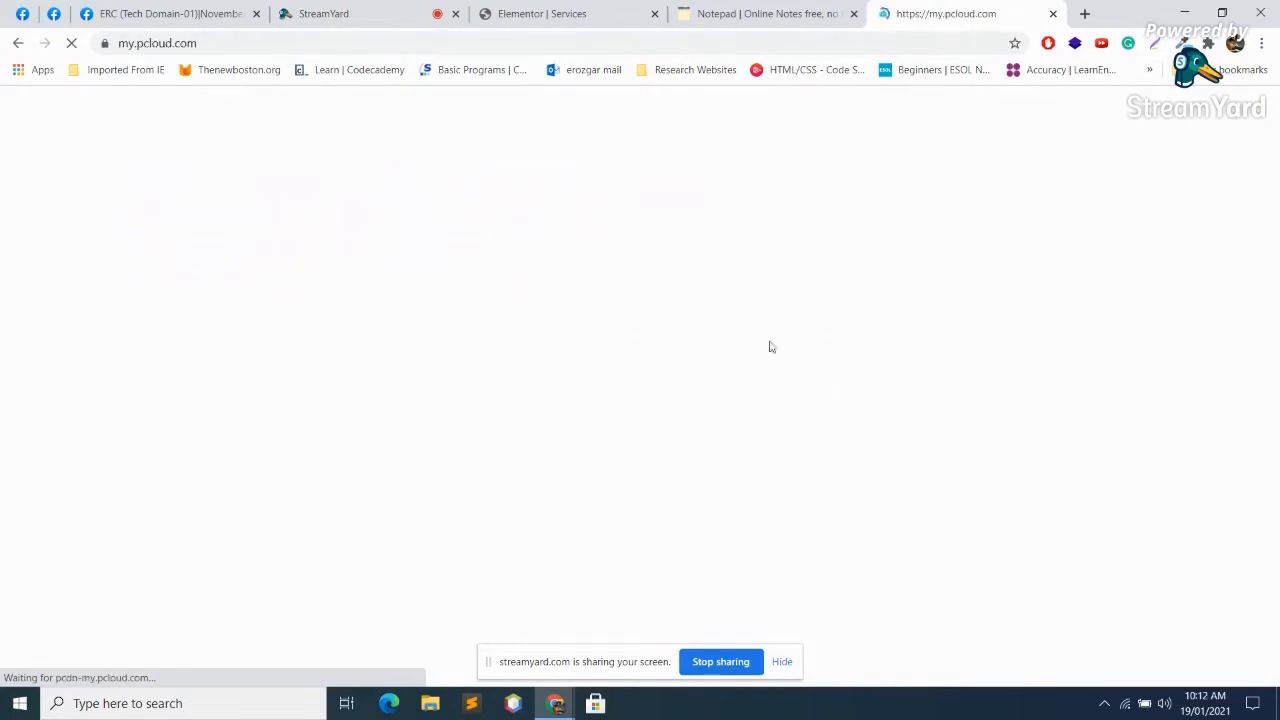
# Step: Switch back to the StreamYard studio tab showing the viewer comments
pyautogui.click(365, 13)
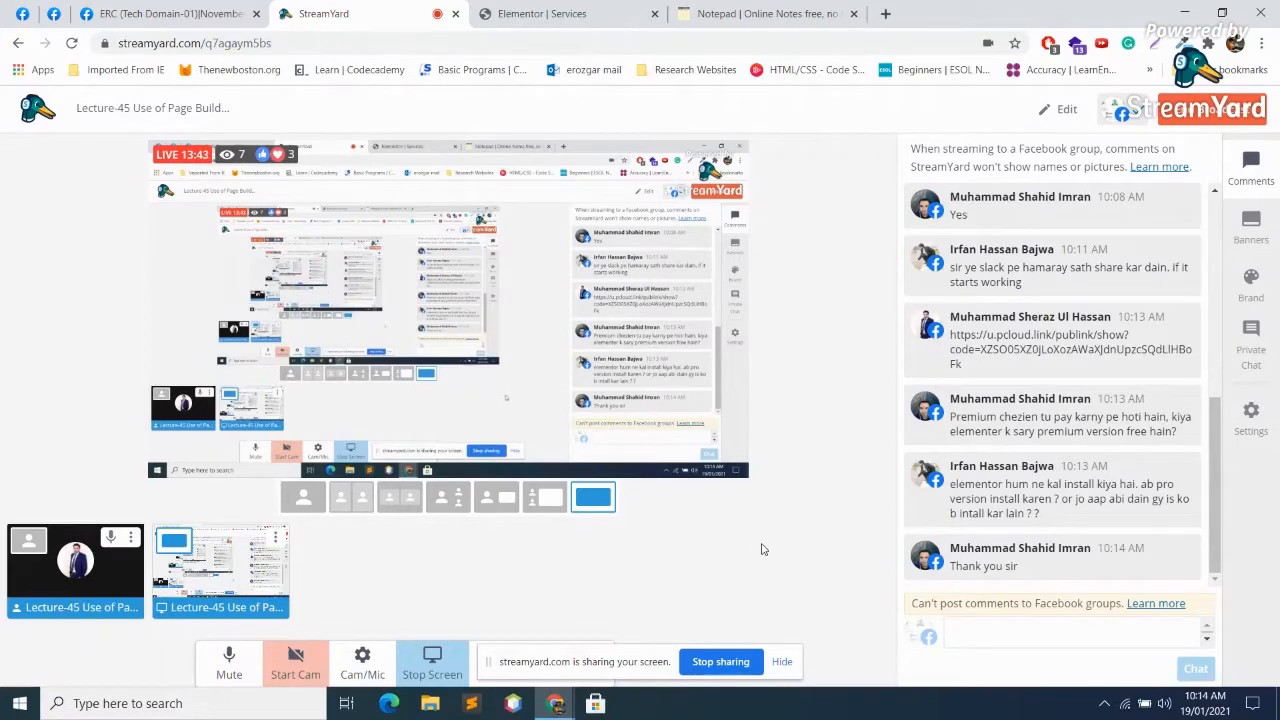
# Step: Back in the Services page editor, delete the placeholder heading widget
pyautogui.click(525, 8)
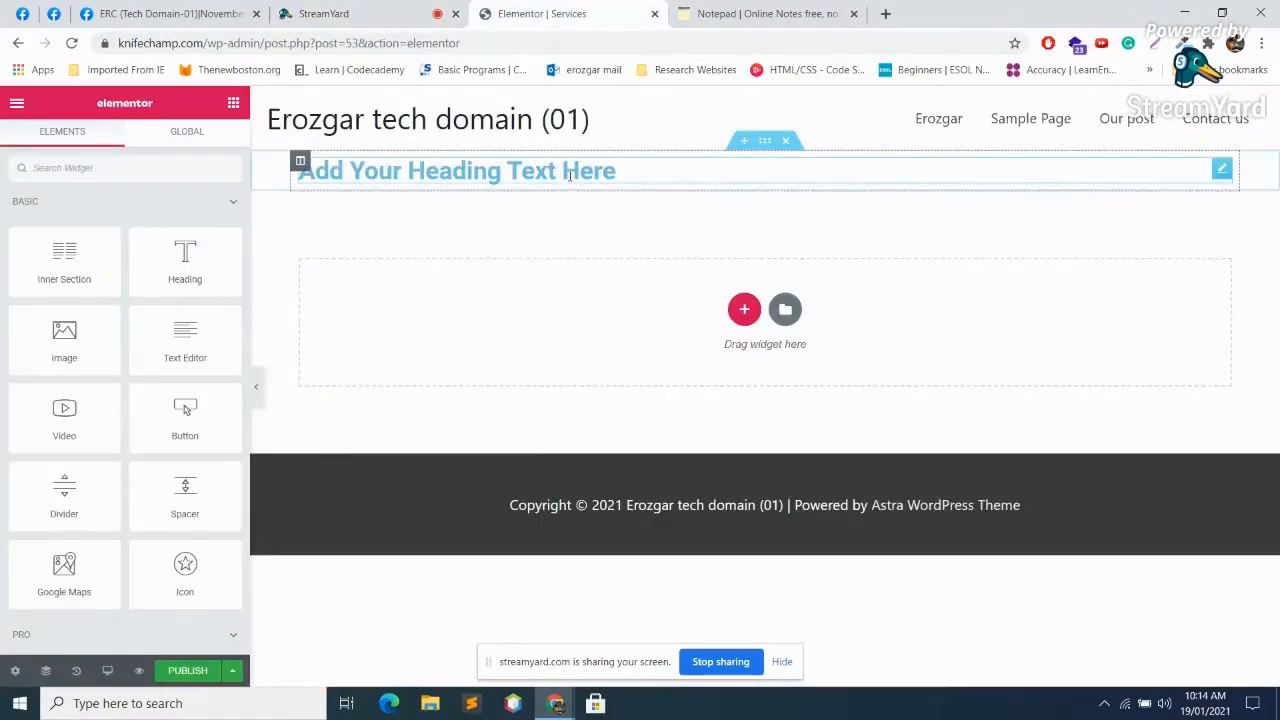
pyautogui.click(880, 172)
pyautogui.click(790, 142)
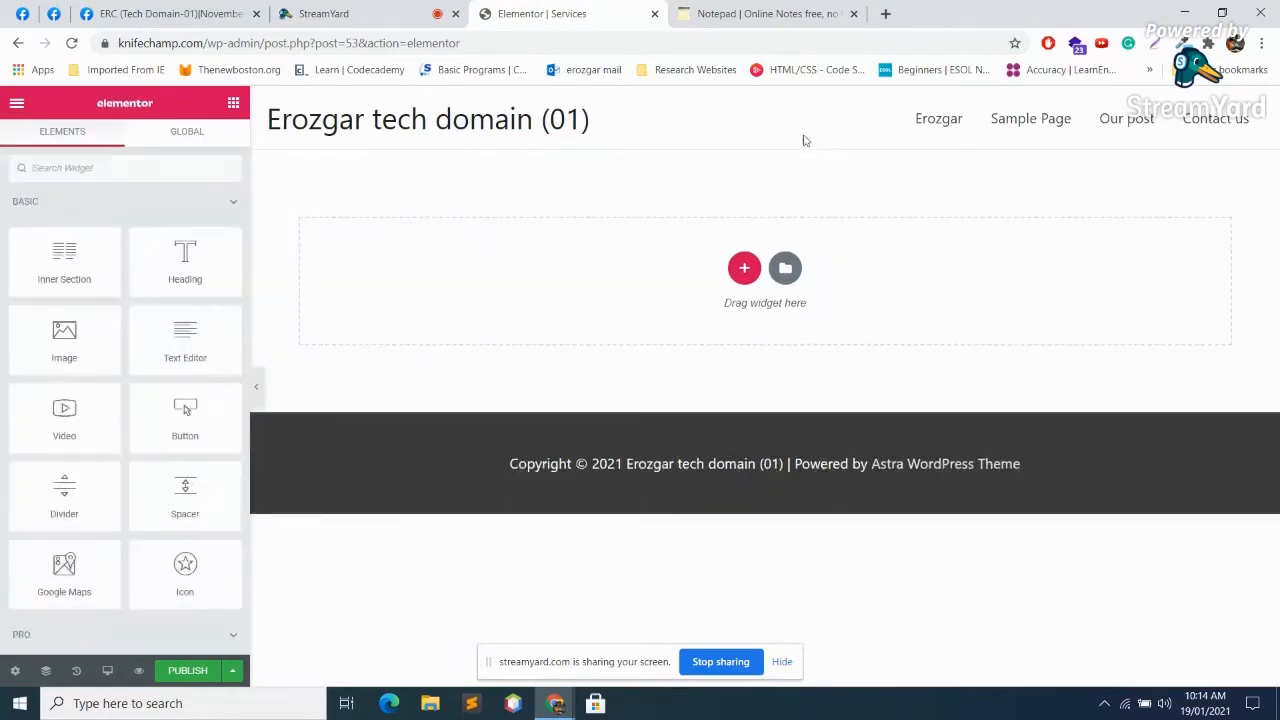
# Step: Scroll up and down the Elements panel to browse the available widgets
pyautogui.scroll(-5, 65, 337)
pyautogui.scroll(5, 65, 340)
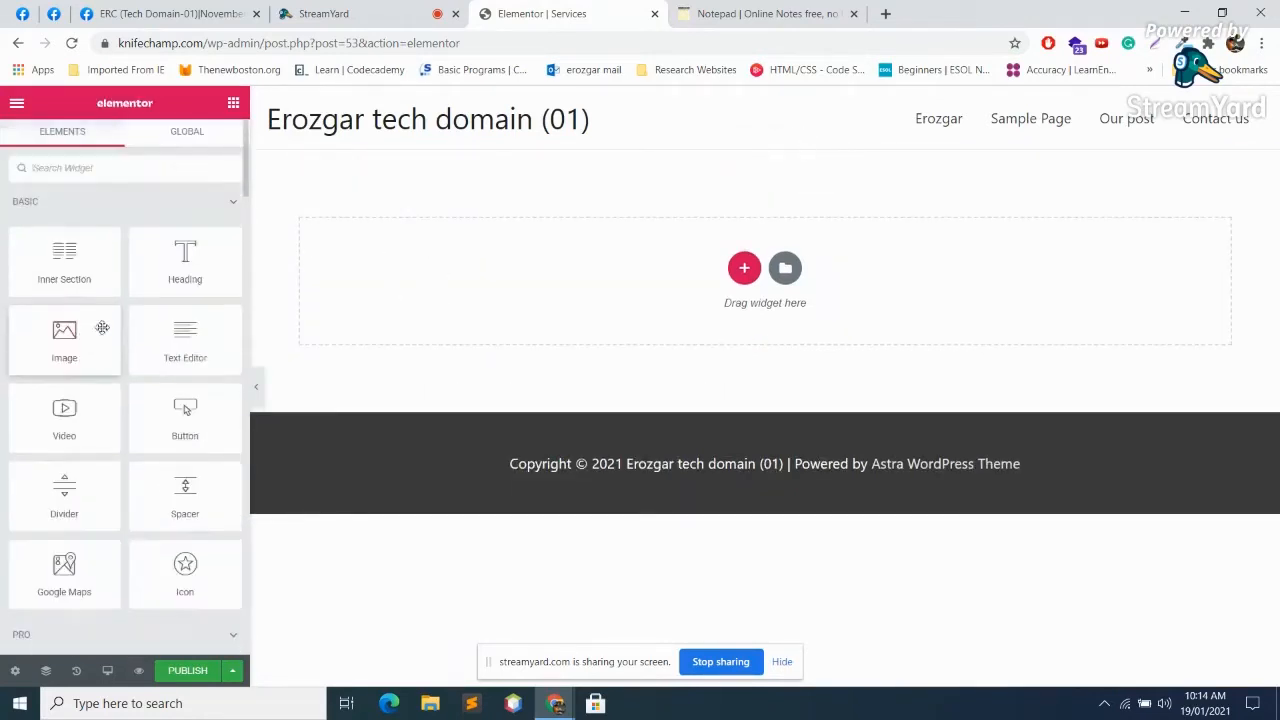
pyautogui.scroll(-2, 87, 452)
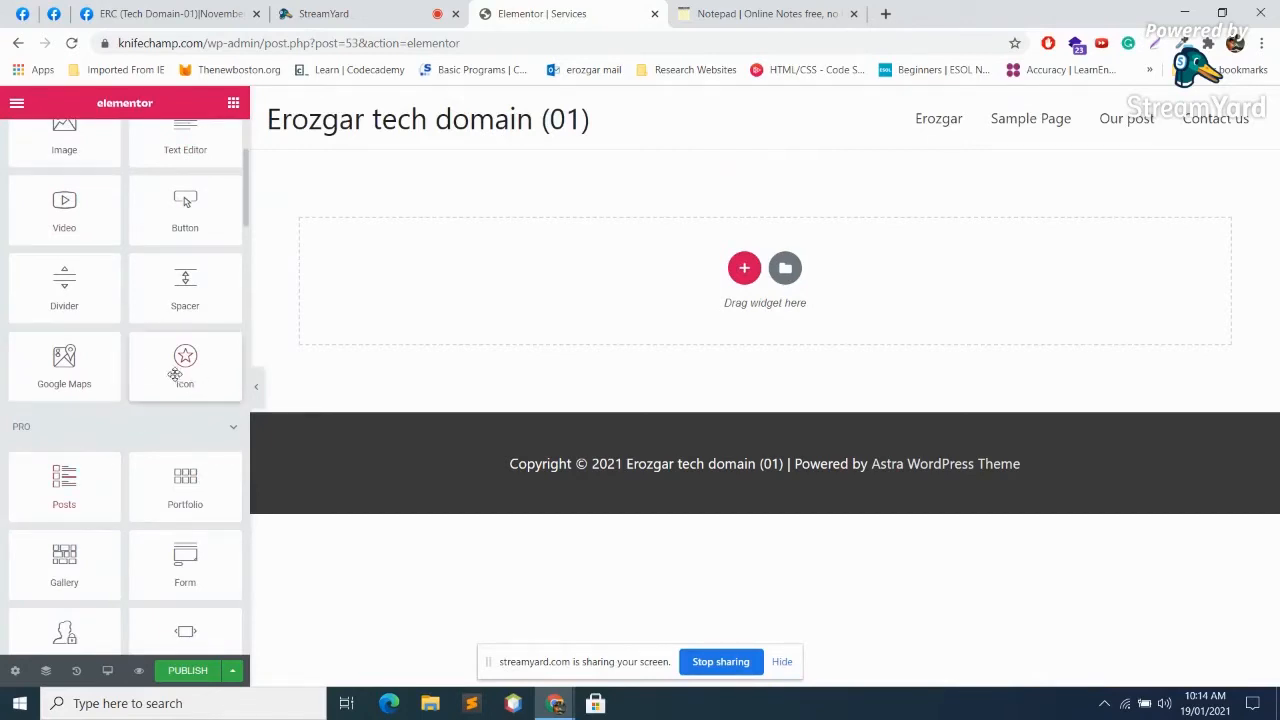
pyautogui.scroll(-15, 175, 370)
pyautogui.scroll(-10, 171, 371)
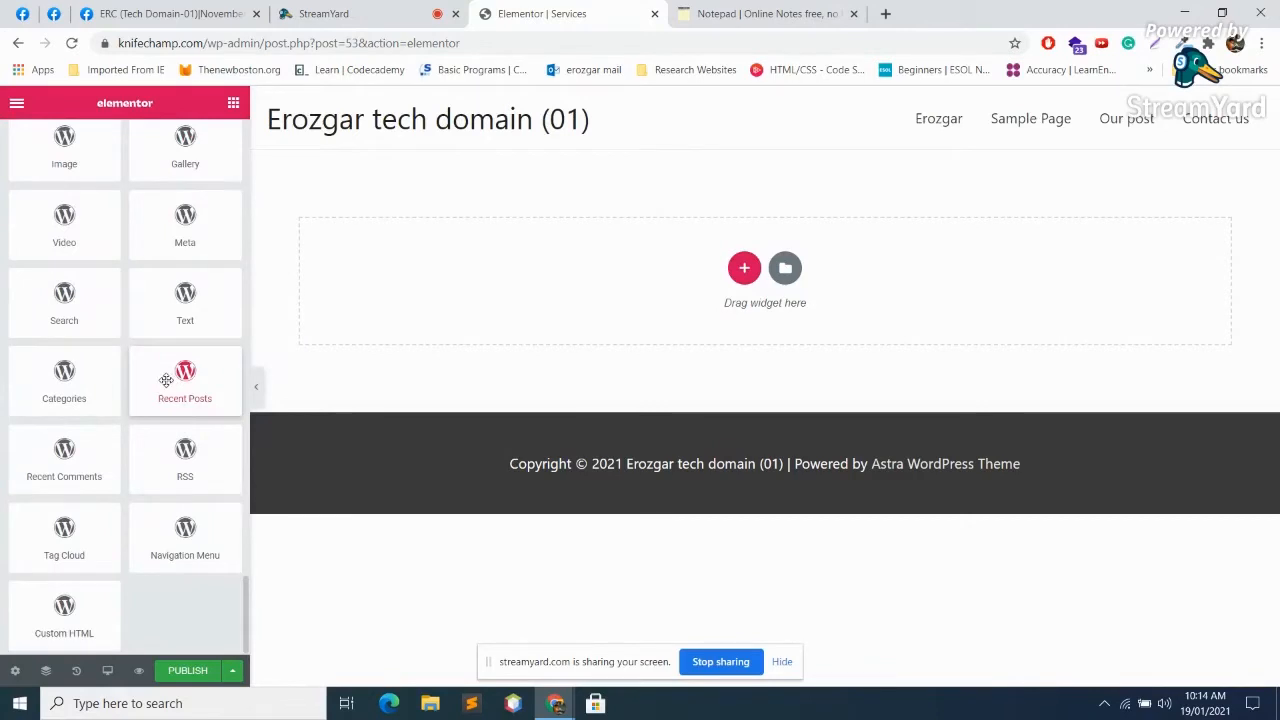
pyautogui.scroll(15, 166, 380)
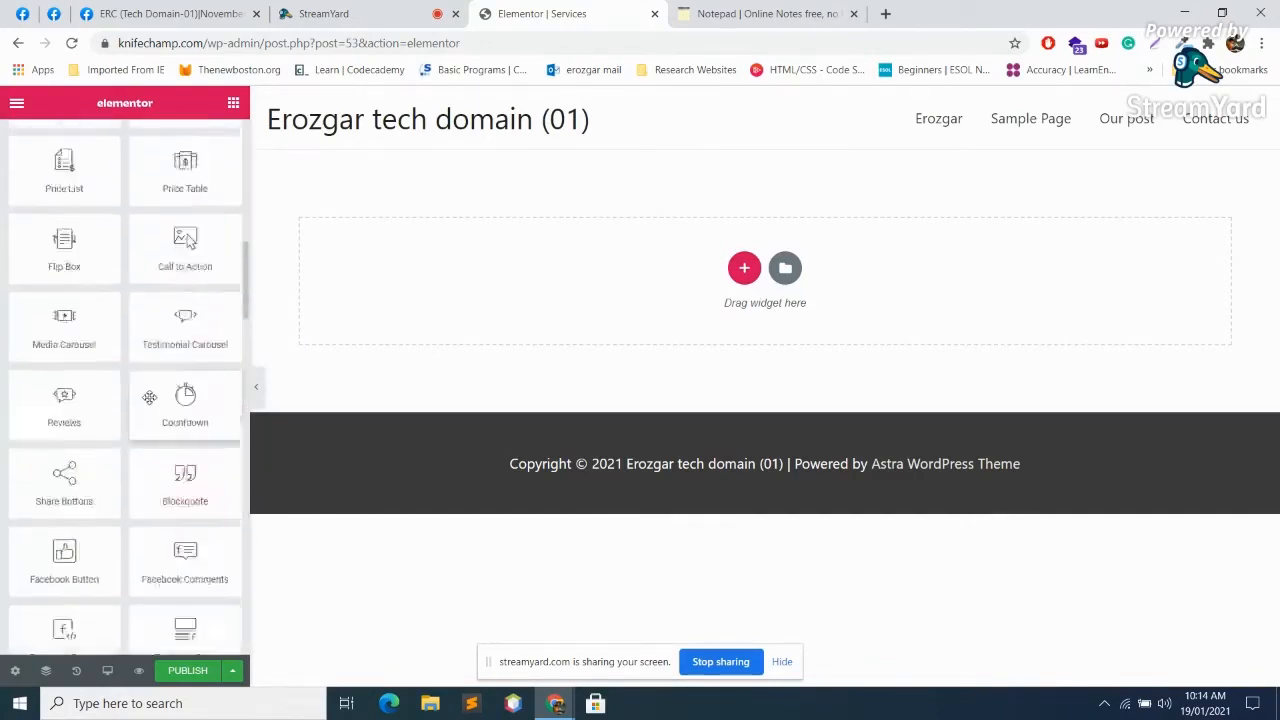
pyautogui.scroll(15, 145, 404)
pyautogui.scroll(-8, 149, 410)
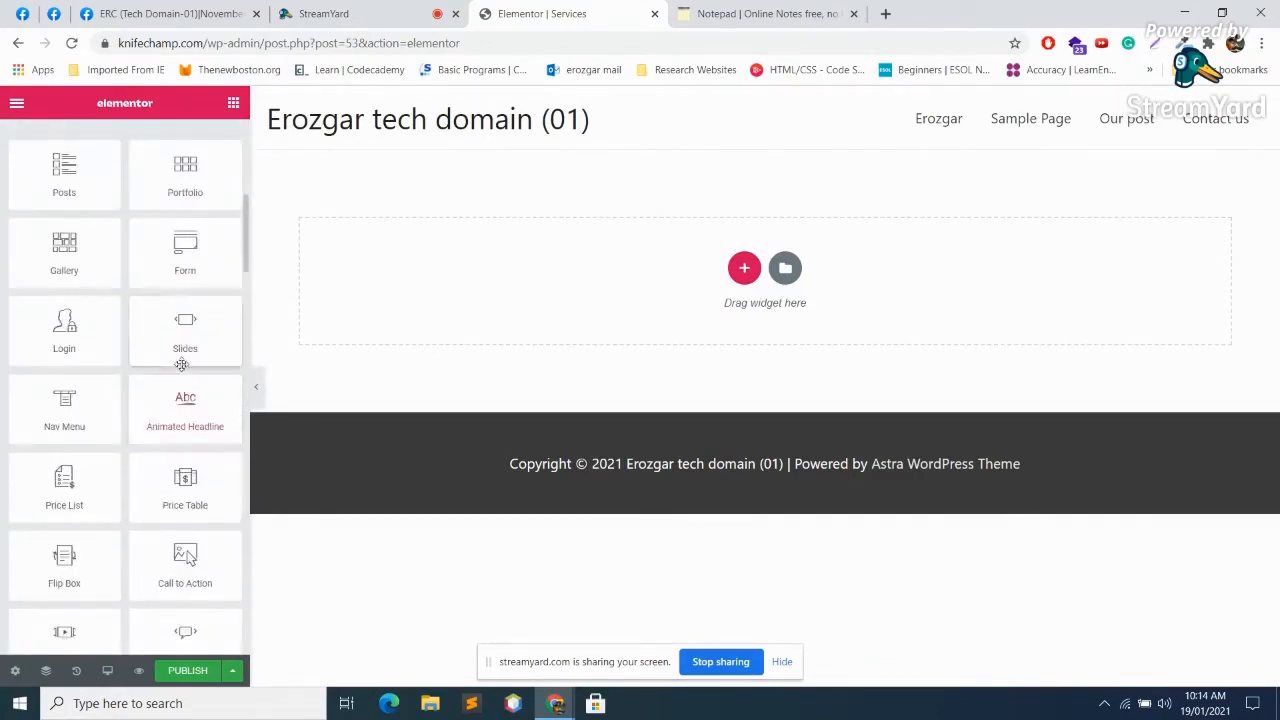
pyautogui.scroll(8, 181, 364)
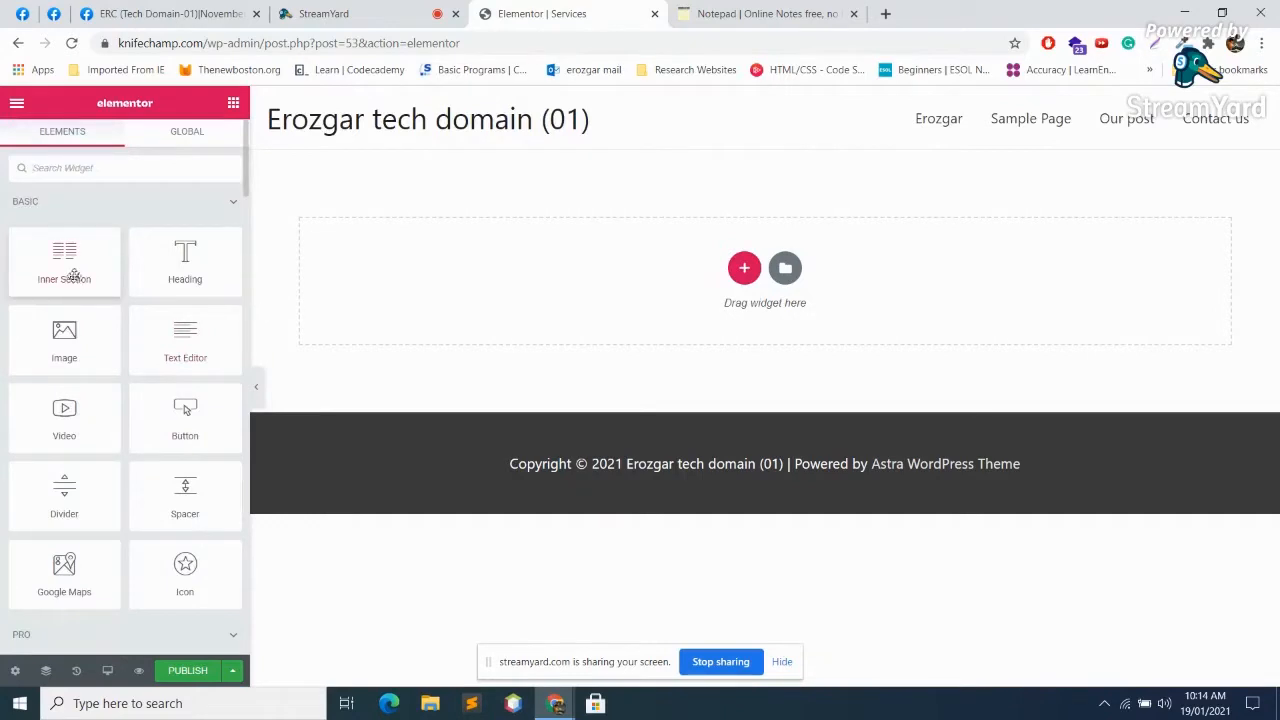
pyautogui.scroll(-4, 135, 255)
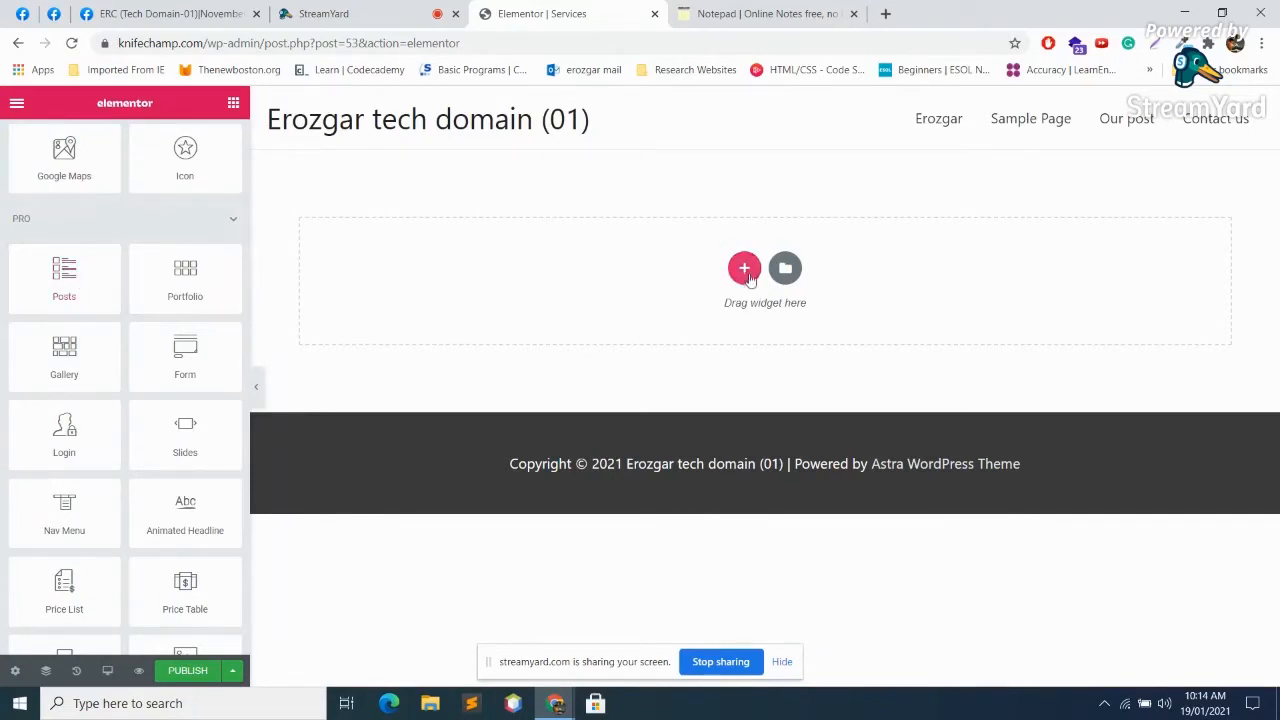
# Step: Drop in a Posts widget, delete it, then add a Posts listing in a new single-column section
pyautogui.moveTo(68, 285); pyautogui.dragTo(583, 270)
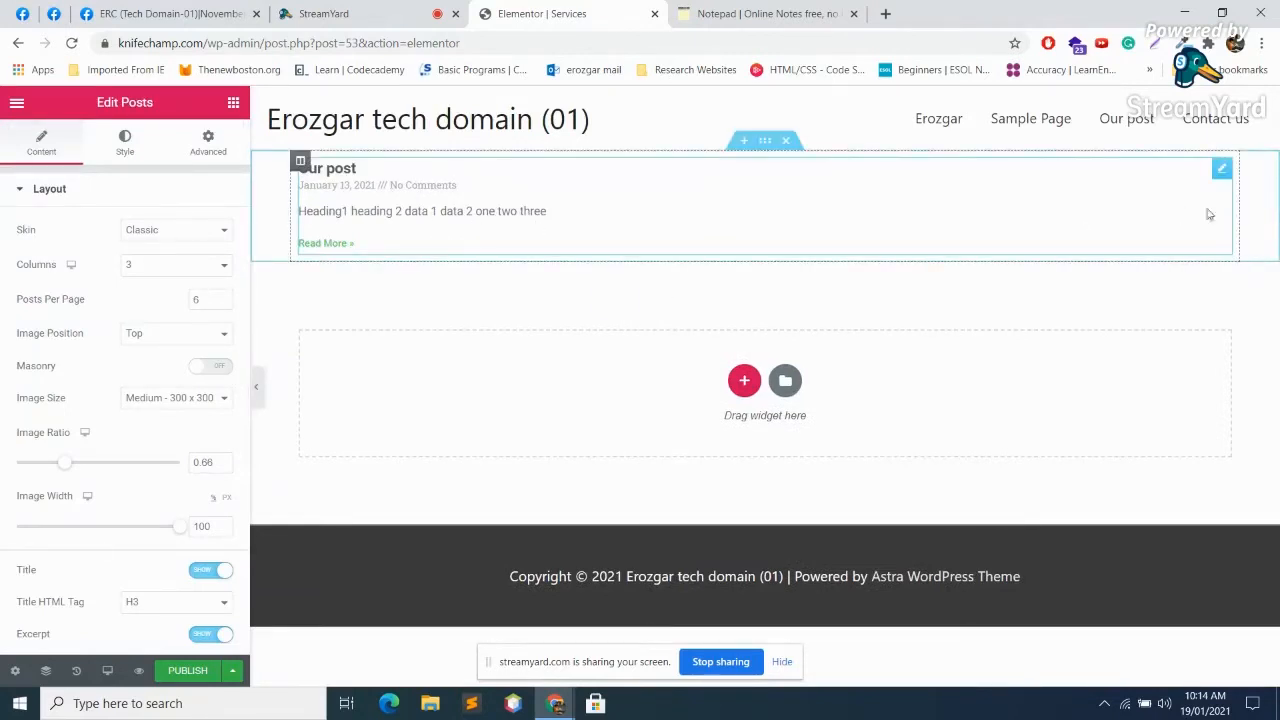
pyautogui.click(788, 142)
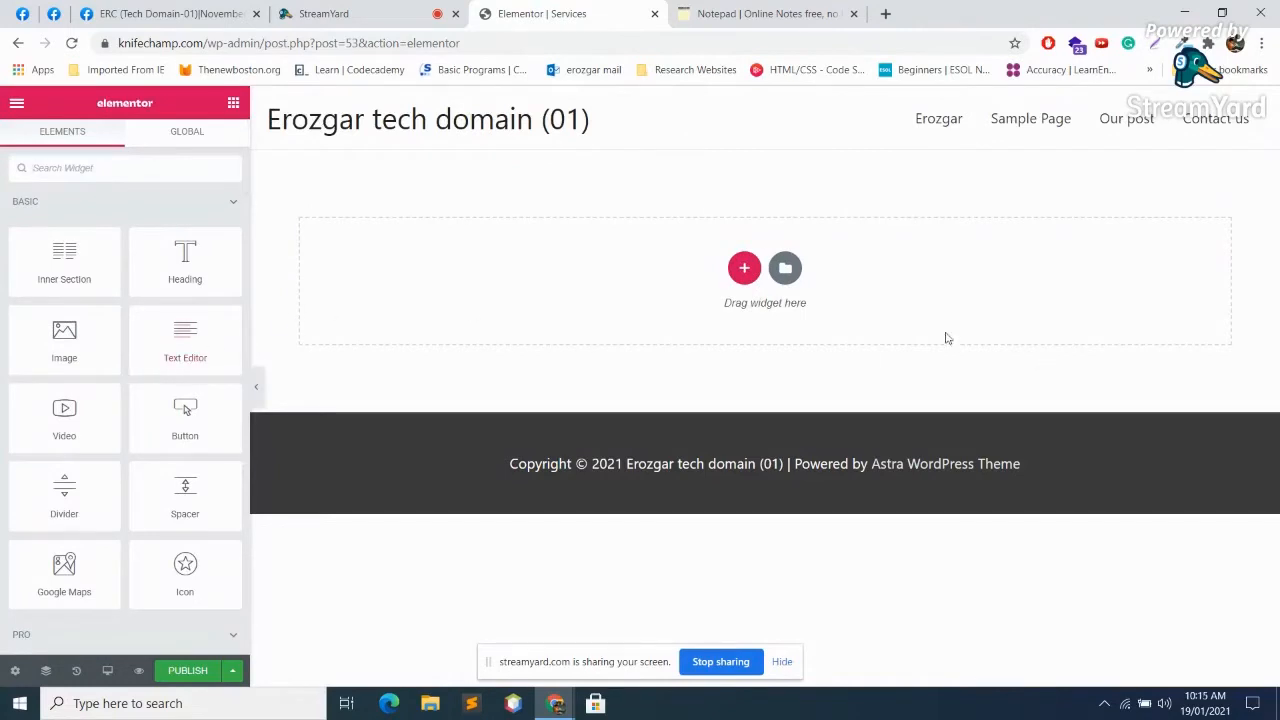
pyautogui.click(744, 267)
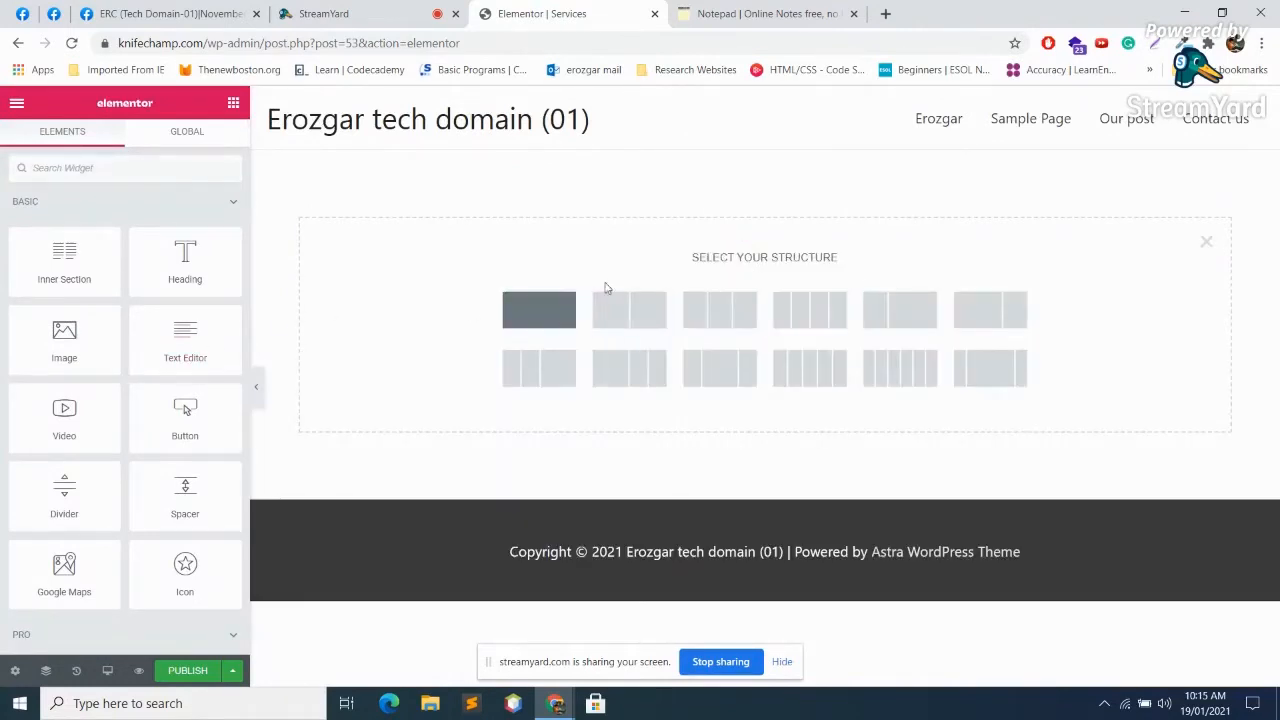
pyautogui.click(570, 322)
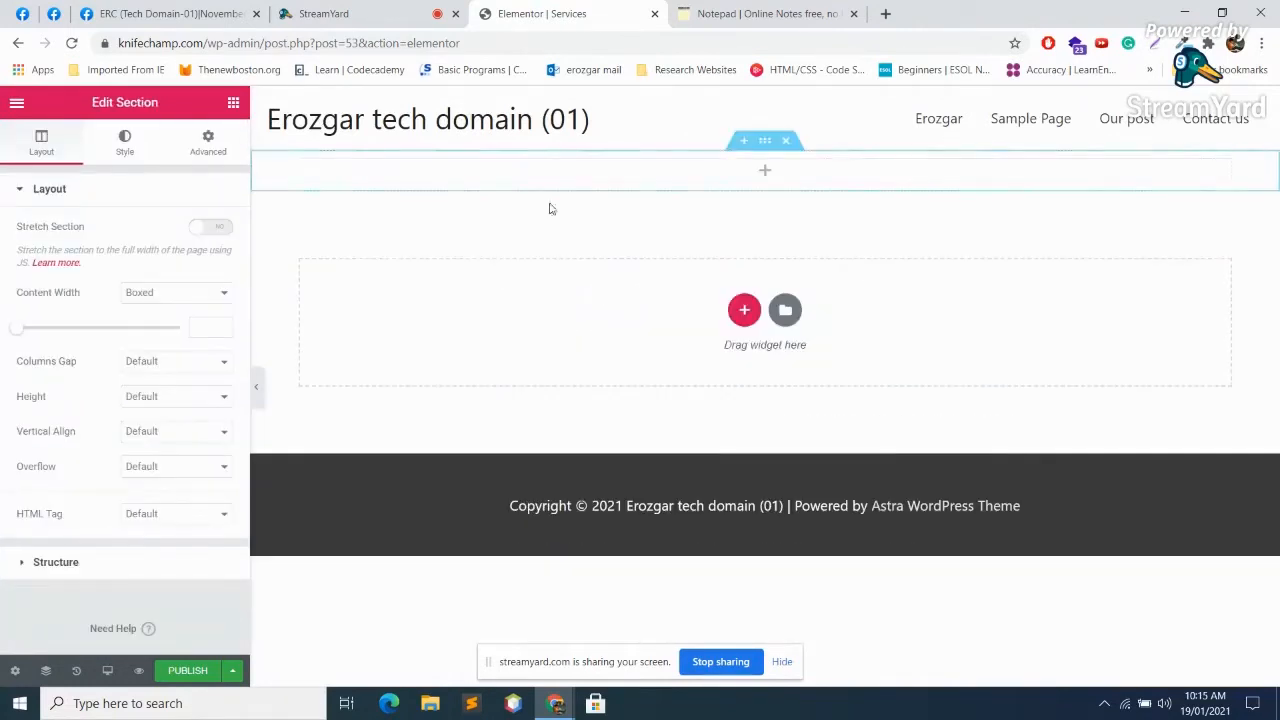
pyautogui.click(764, 171)
pyautogui.scroll(-3, 92, 402)
pyautogui.moveTo(50, 402); pyautogui.dragTo(745, 184)
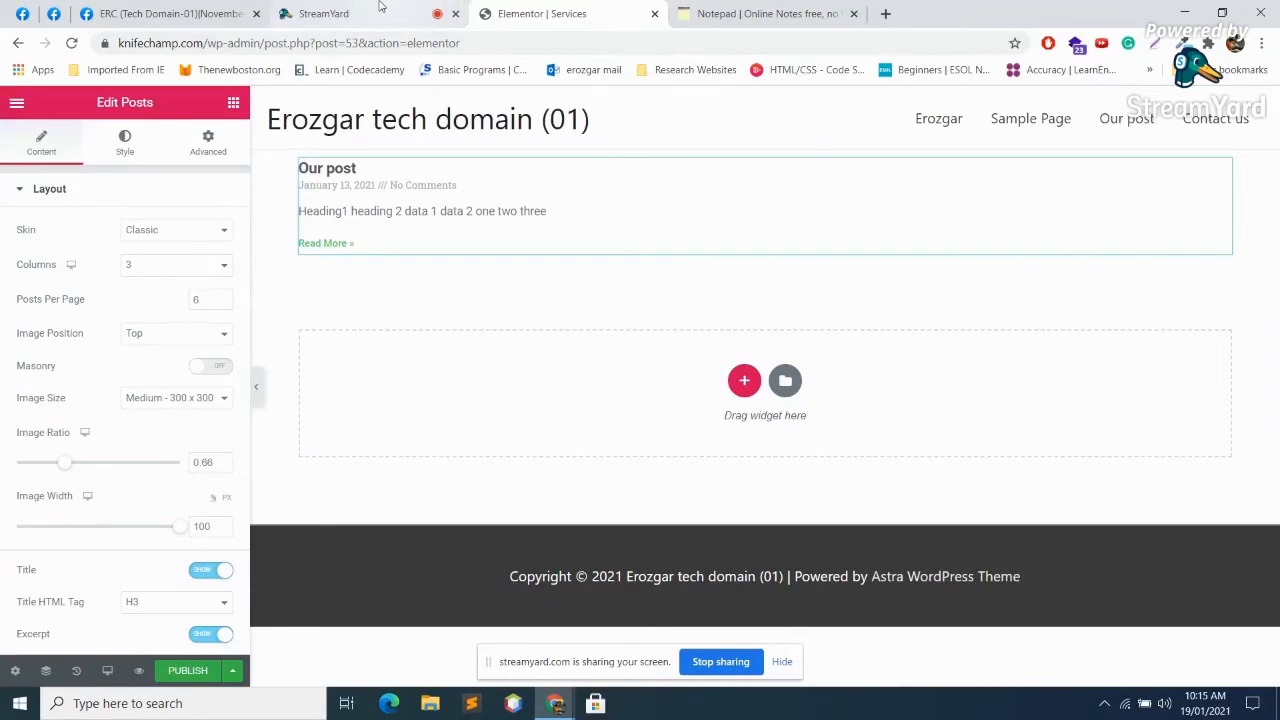
# Step: After checking the live stream studio, delete the section holding the Posts listing
pyautogui.click(330, 14)
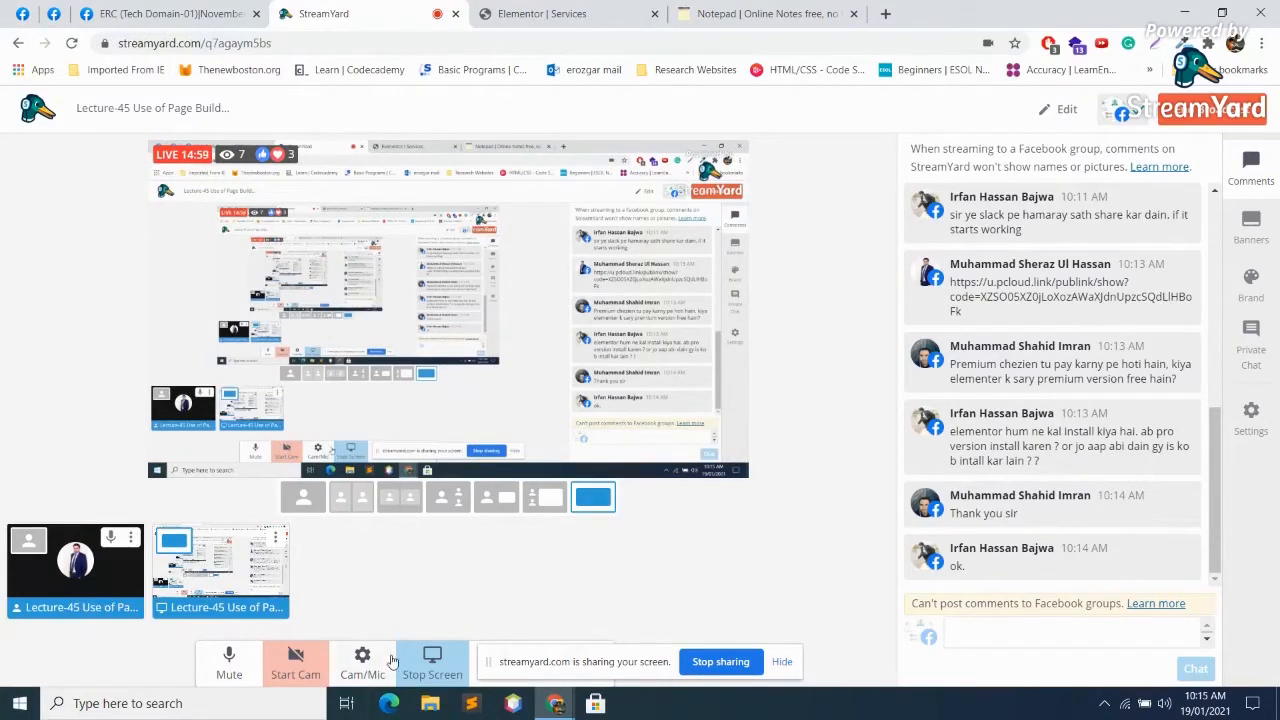
pyautogui.click(568, 12)
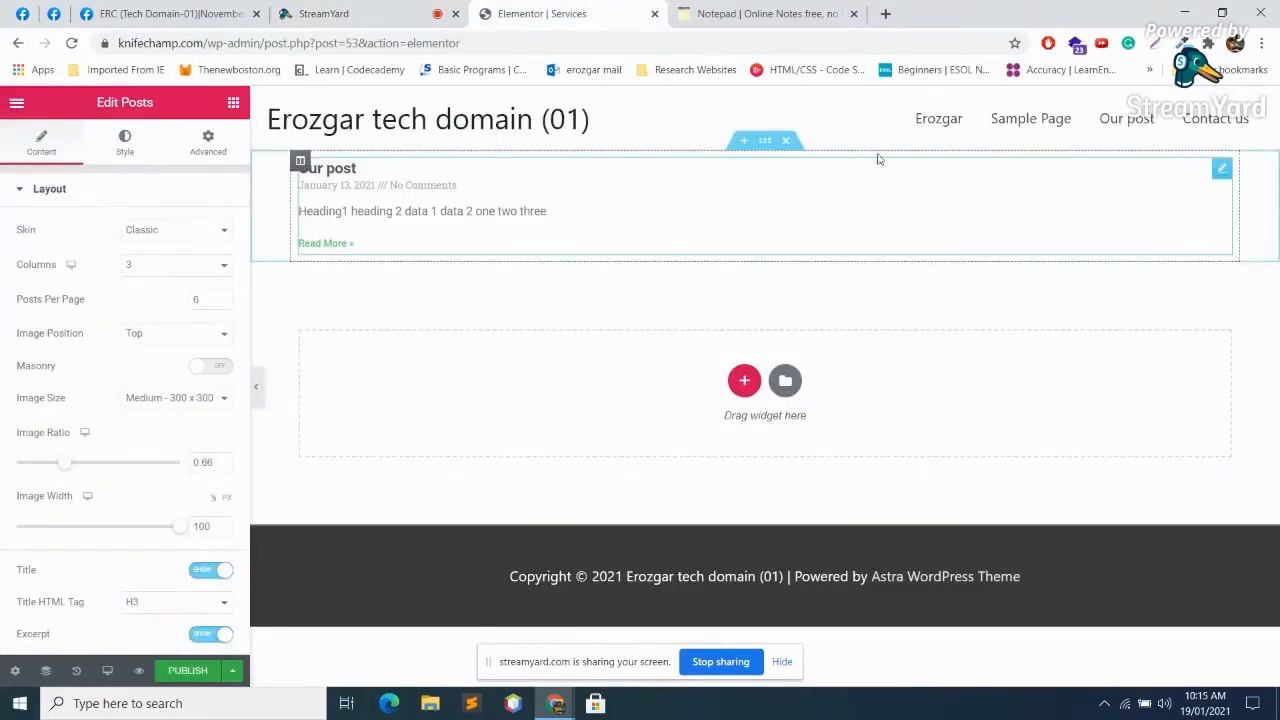
pyautogui.click(790, 141)
pyautogui.scroll(-5, 204, 397)
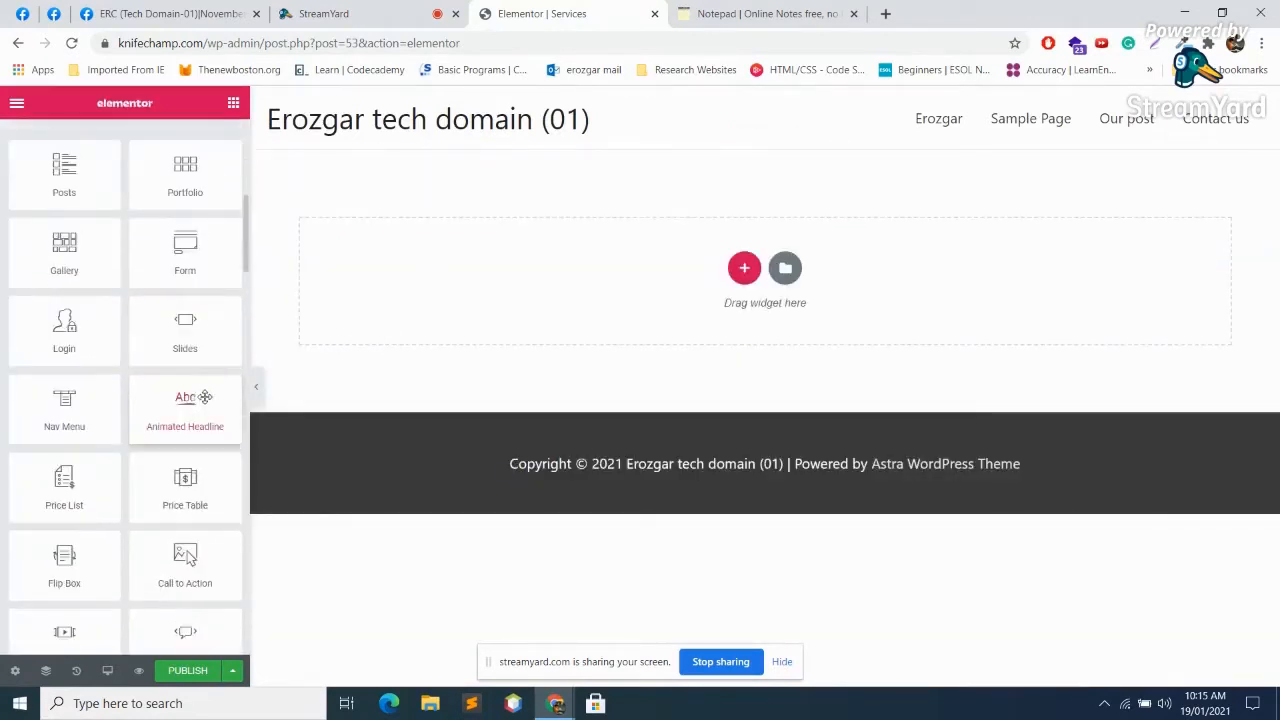
pyautogui.scroll(1, 189, 214)
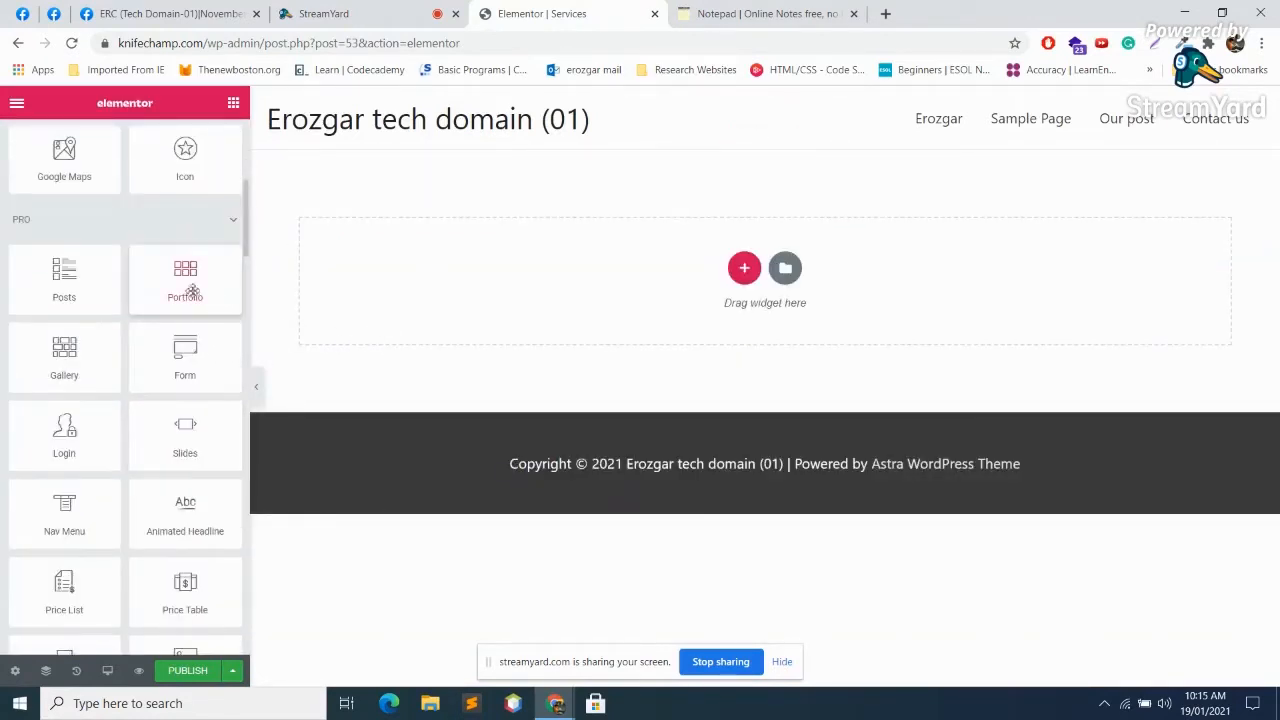
# Step: Replace a first Portfolio section with a Portfolio widget in a new single-column section
pyautogui.moveTo(181, 280); pyautogui.dragTo(663, 303)
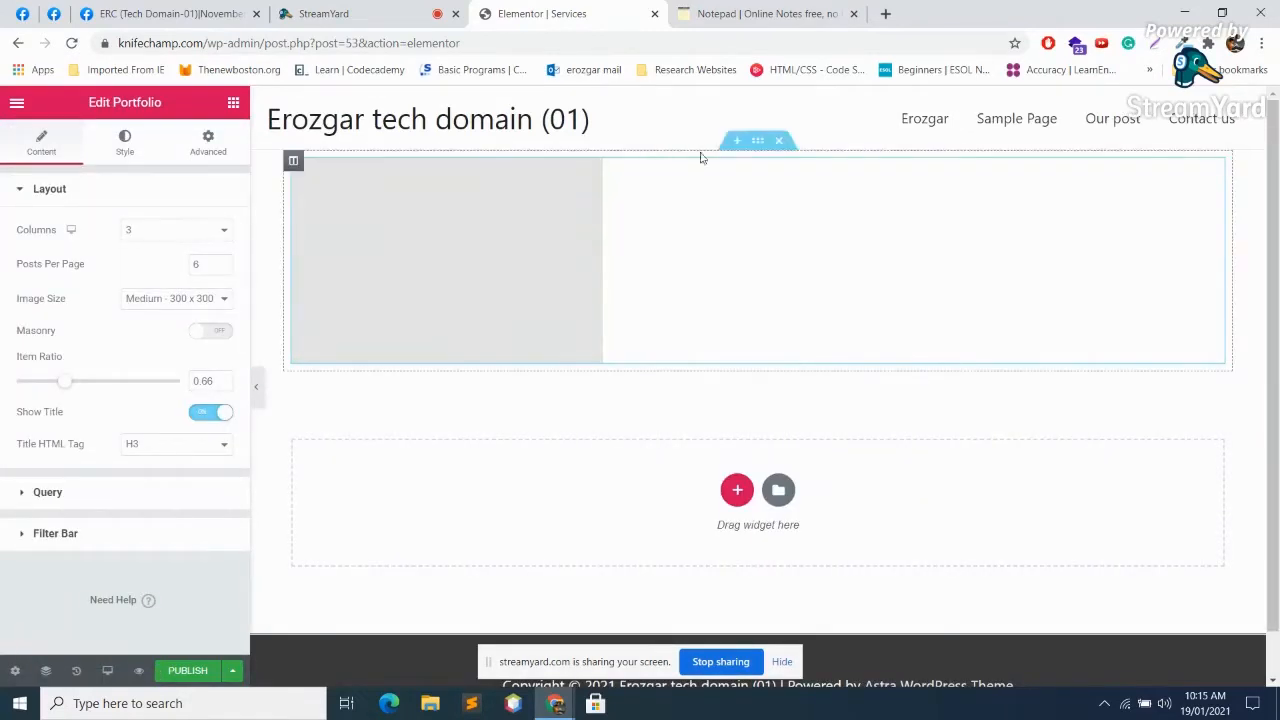
pyautogui.click(782, 141)
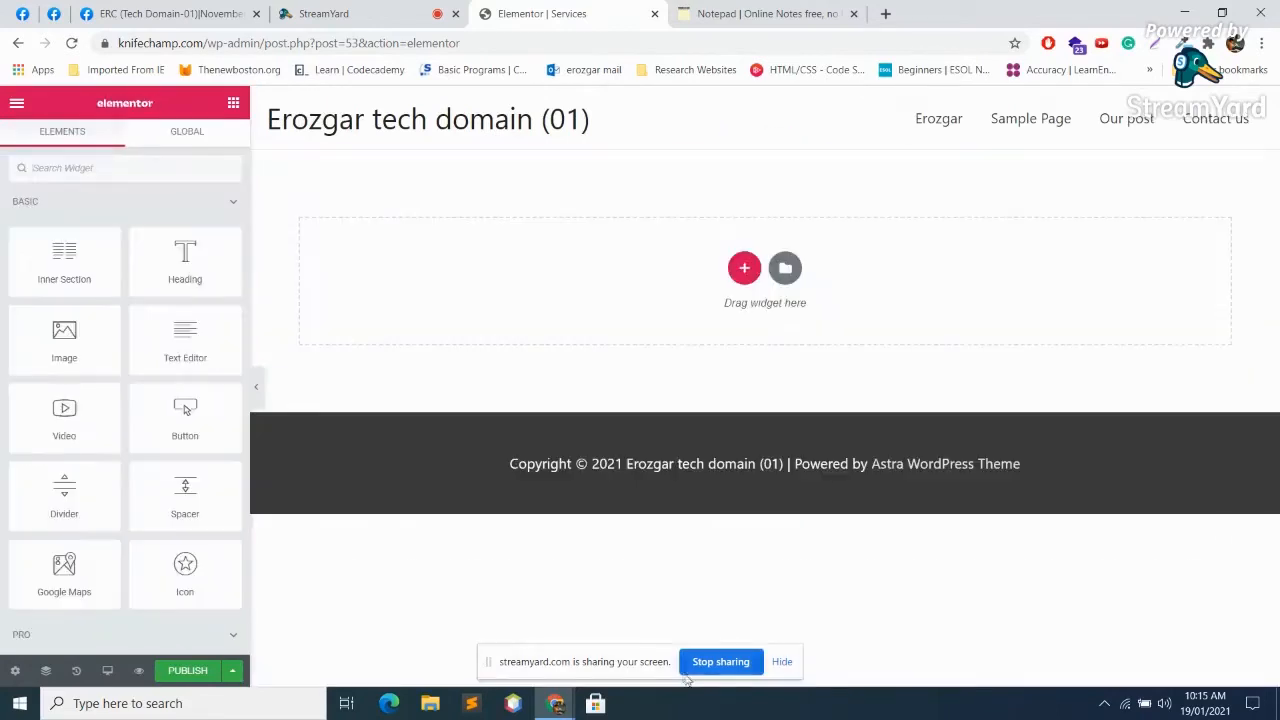
pyautogui.click(744, 269)
pyautogui.click(535, 315)
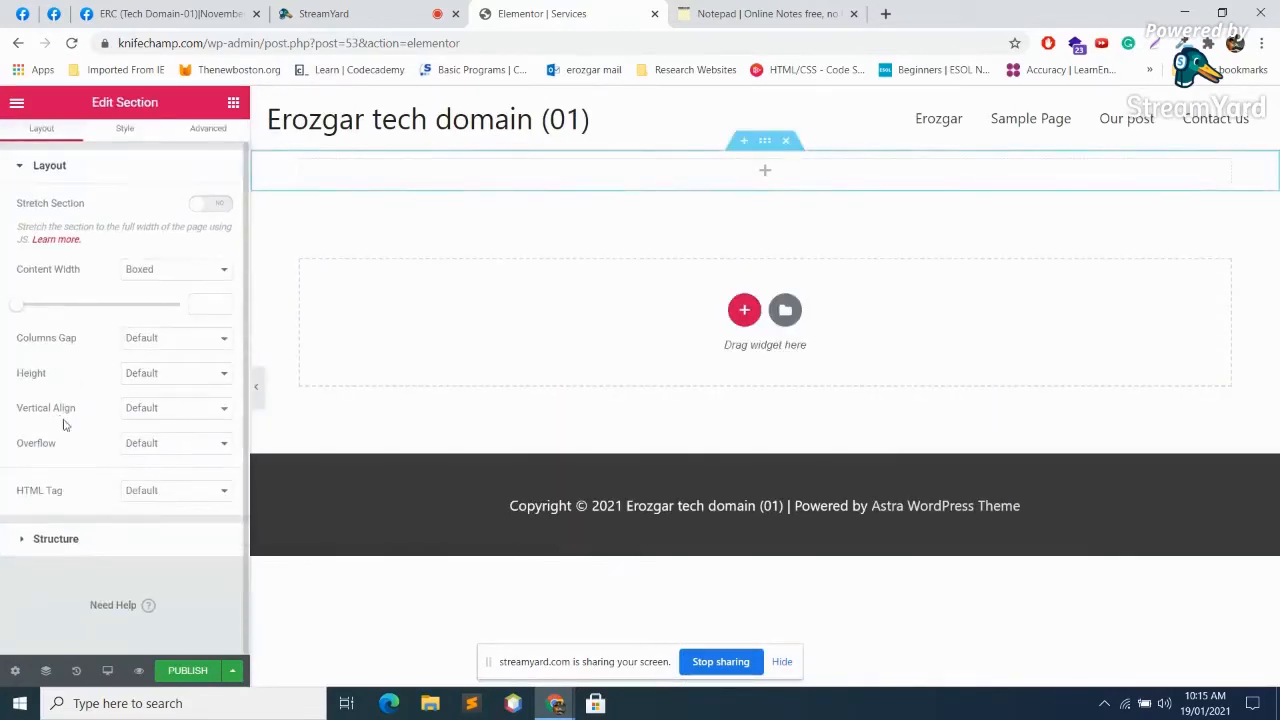
pyautogui.click(762, 171)
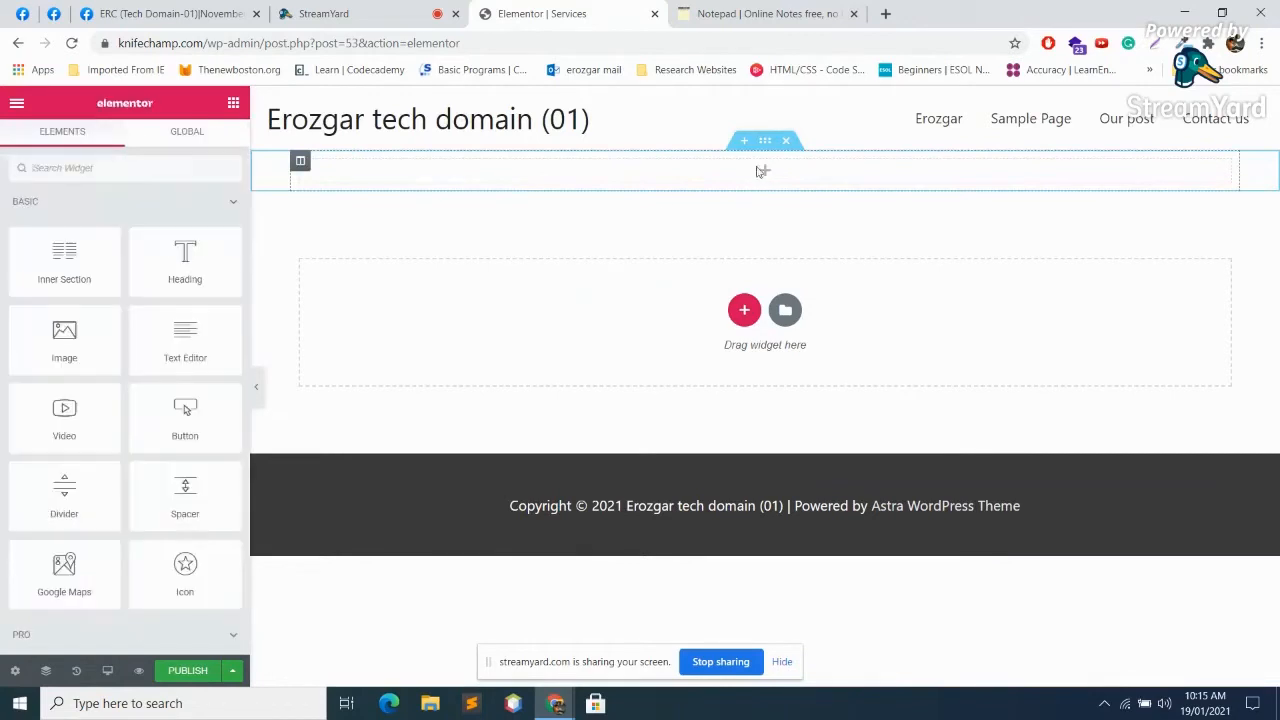
pyautogui.scroll(-2, 230, 560)
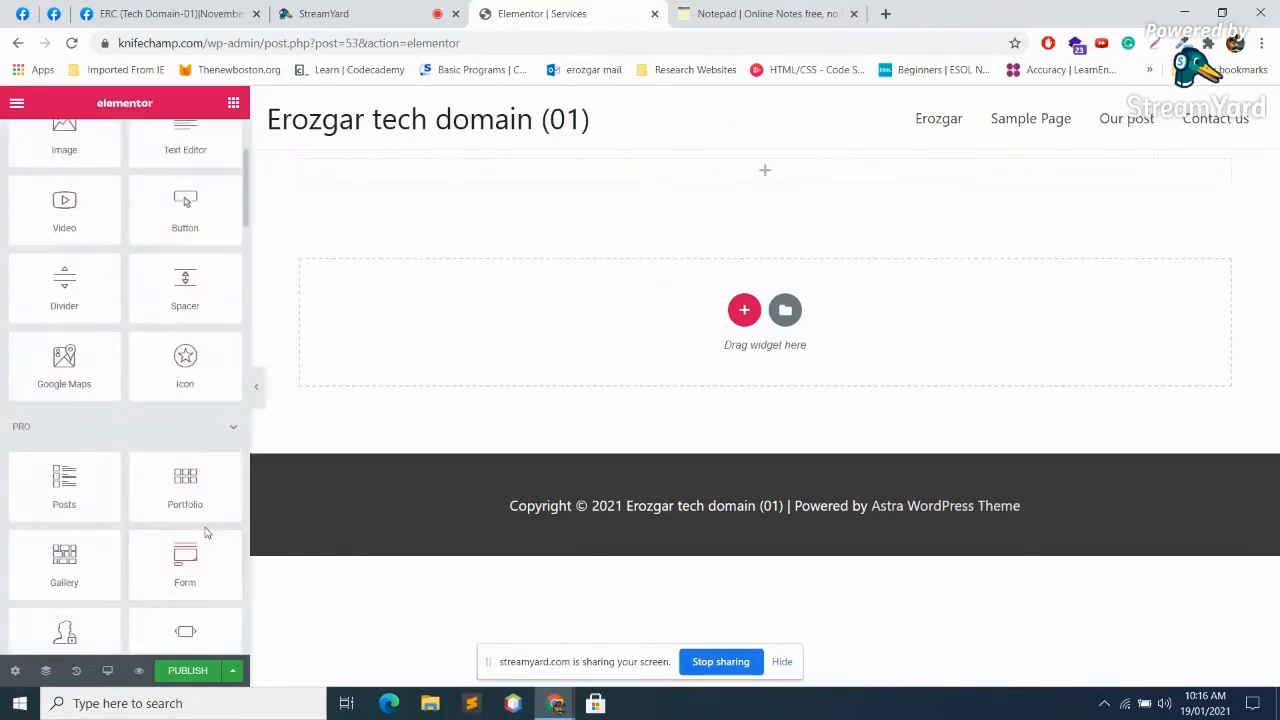
pyautogui.moveTo(190, 495); pyautogui.dragTo(748, 185)
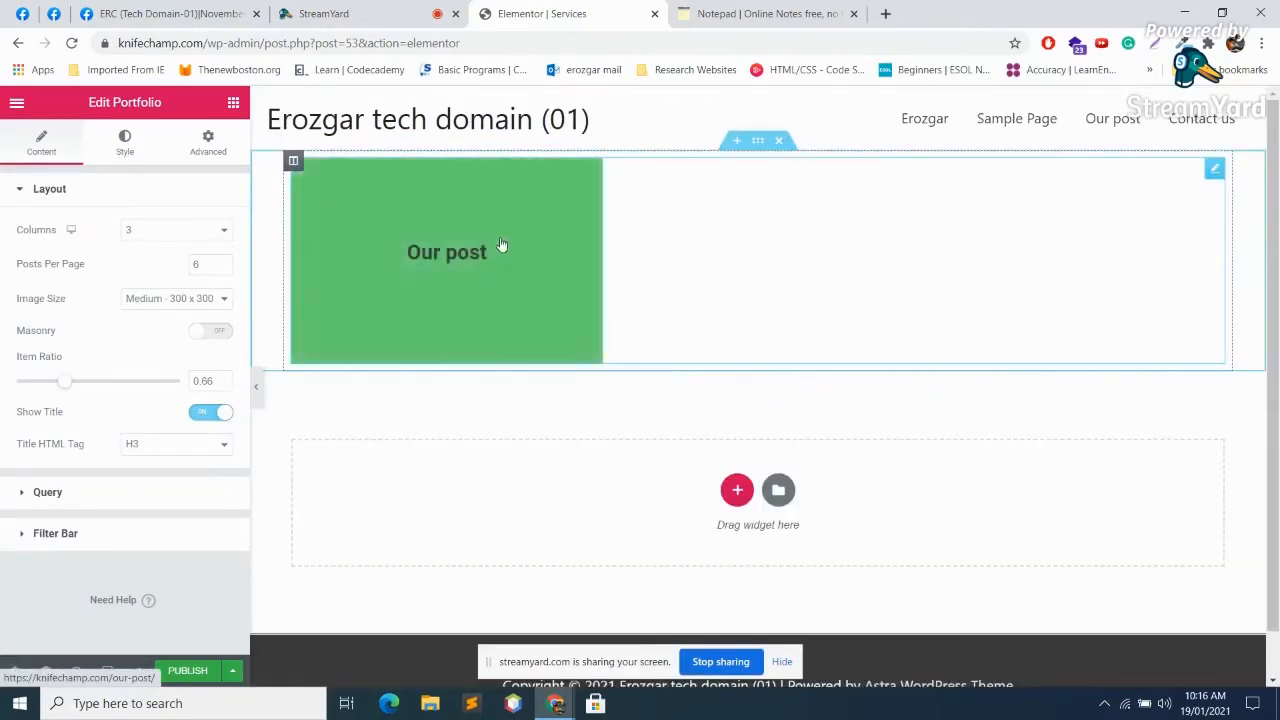
# Step: Try a 2-column portfolio grid and glance at the widget's Style settings
pyautogui.click(1216, 169)
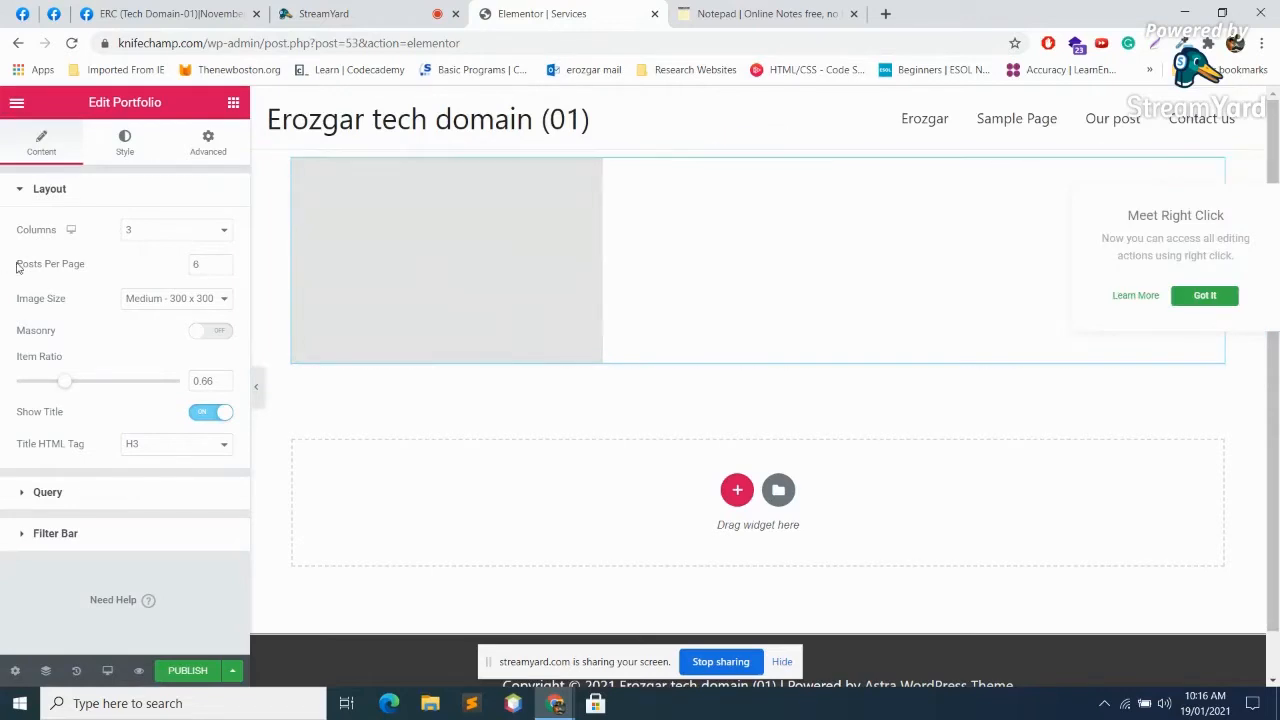
pyautogui.click(168, 233)
pyautogui.click(162, 258)
pyautogui.click(182, 233)
pyautogui.click(167, 271)
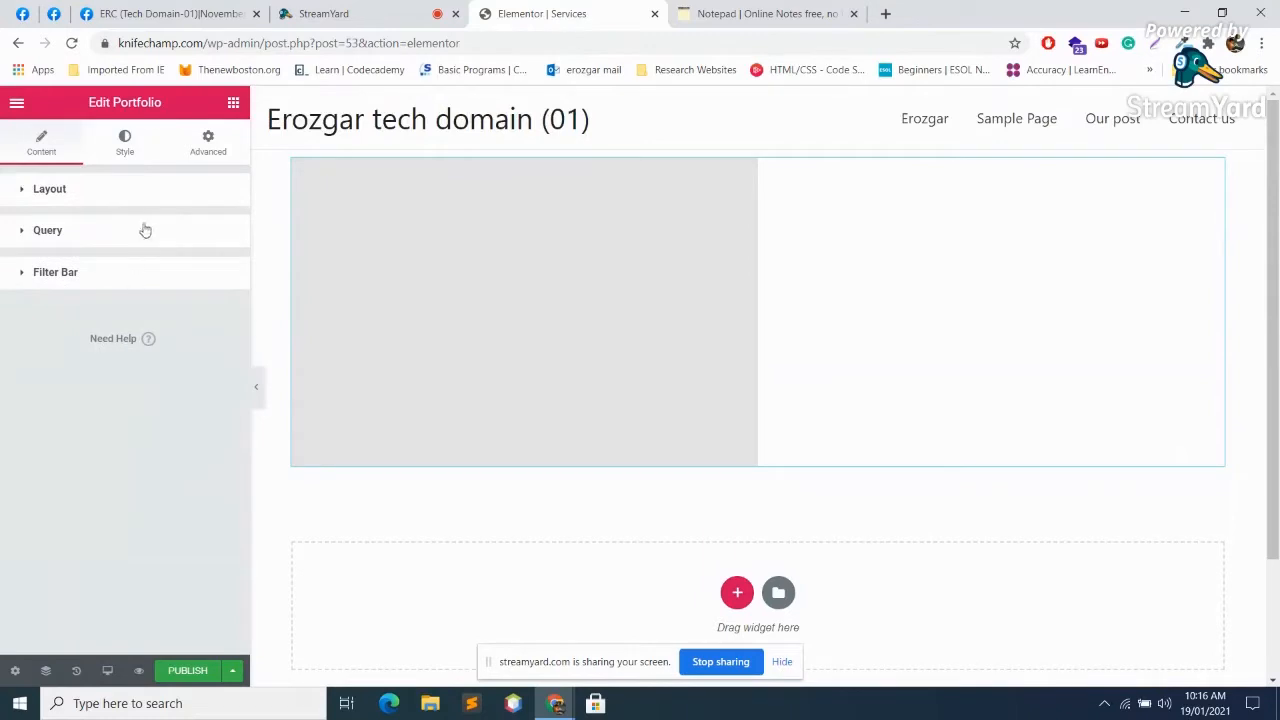
pyautogui.click(1211, 173)
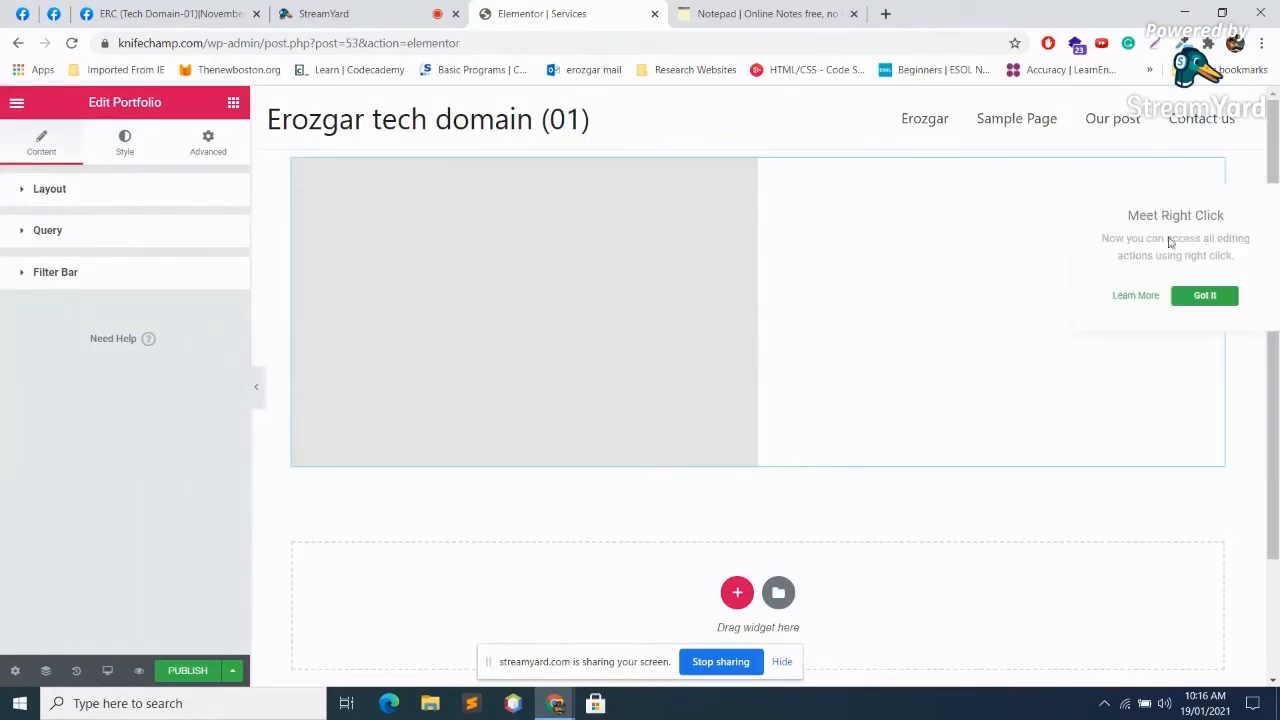
pyautogui.click(1210, 299)
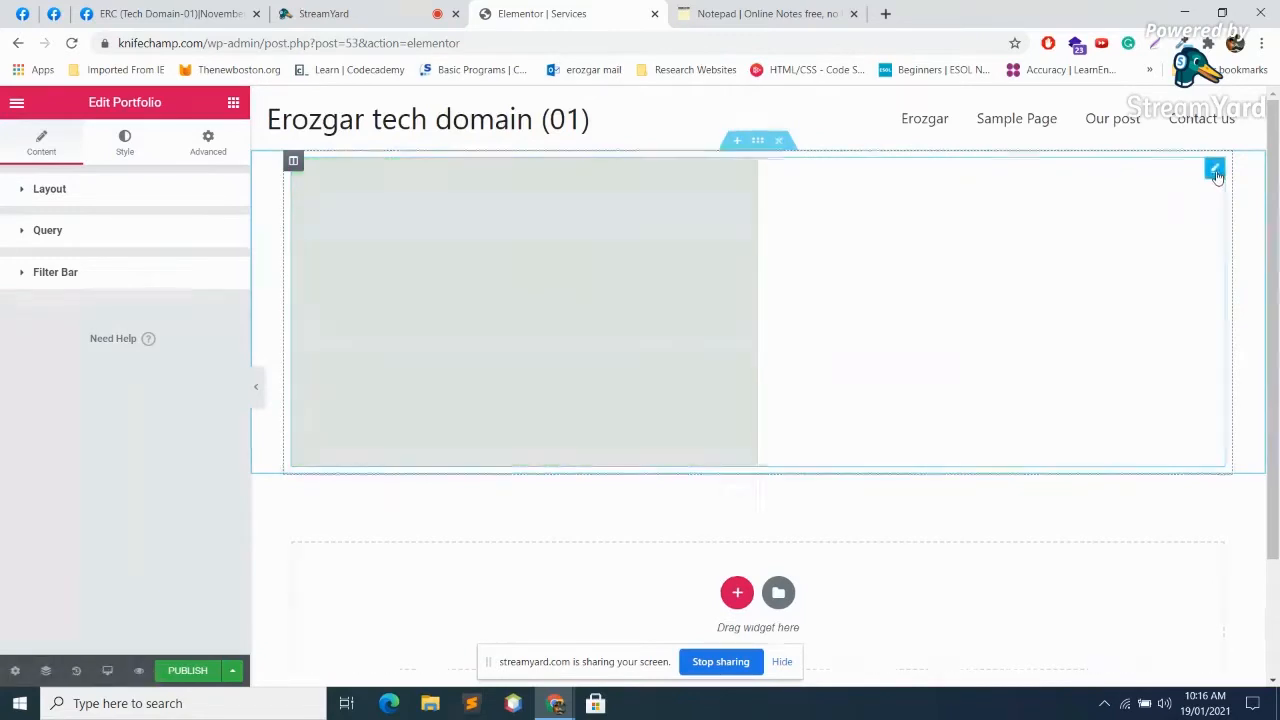
pyautogui.click(124, 143)
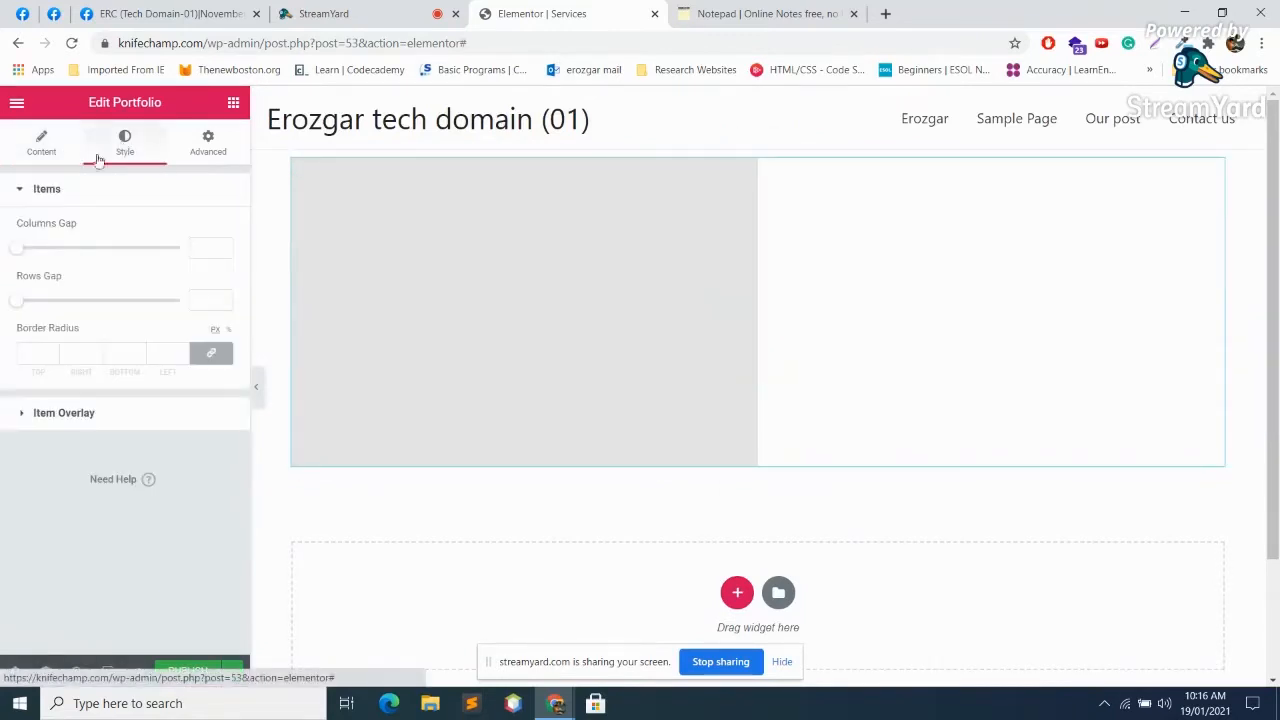
pyautogui.click(46, 148)
# Step: Set the portfolio to 3 columns and 3 posts per page, keeping item titles on
pyautogui.click(180, 232)
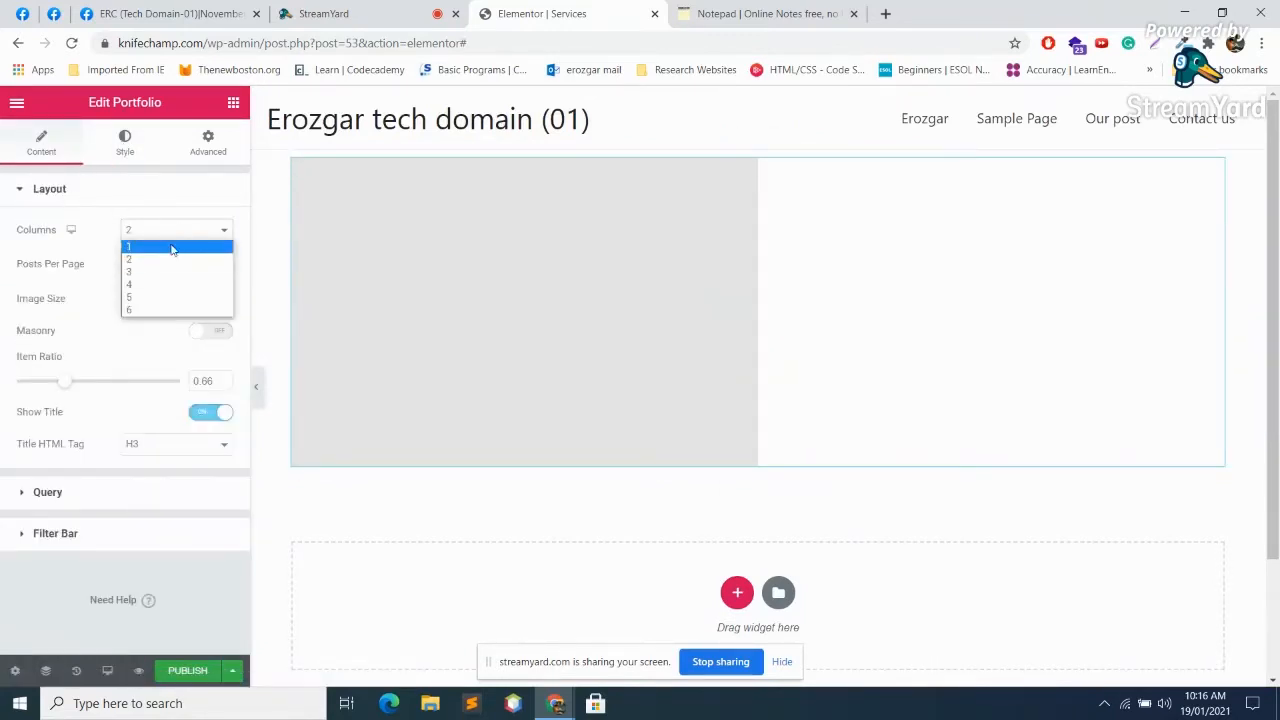
pyautogui.click(167, 268)
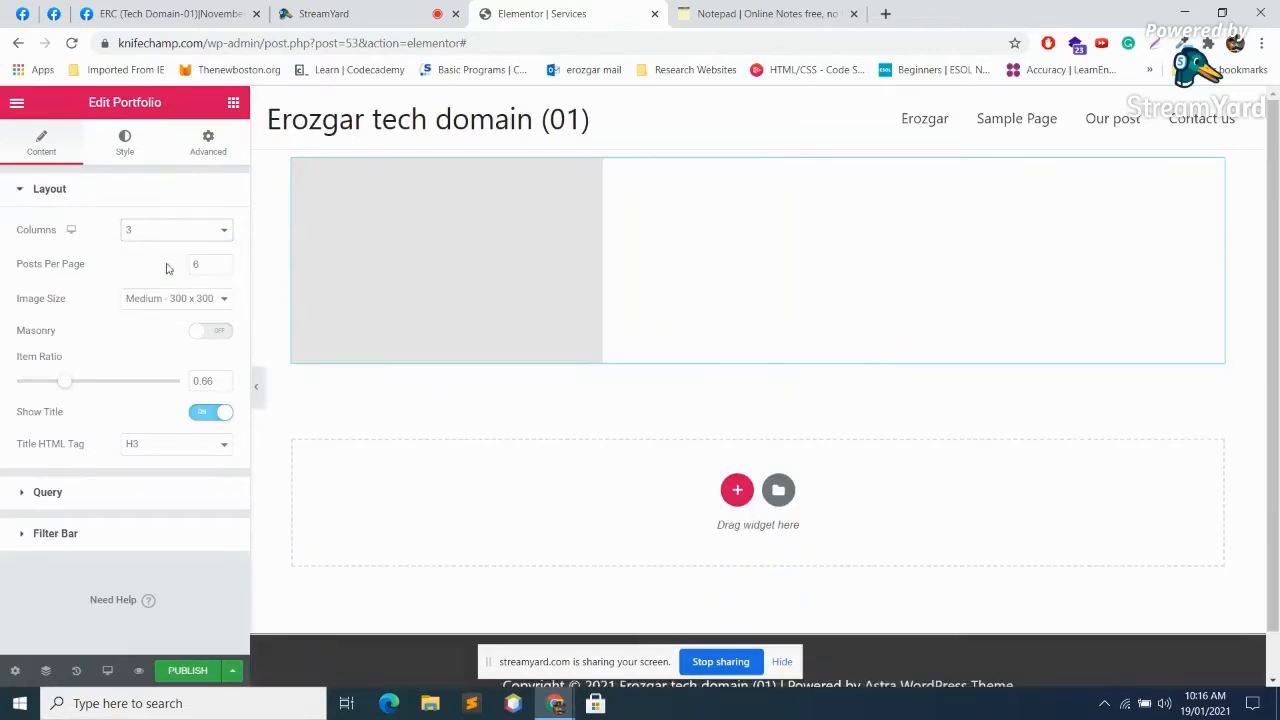
pyautogui.click(223, 268)
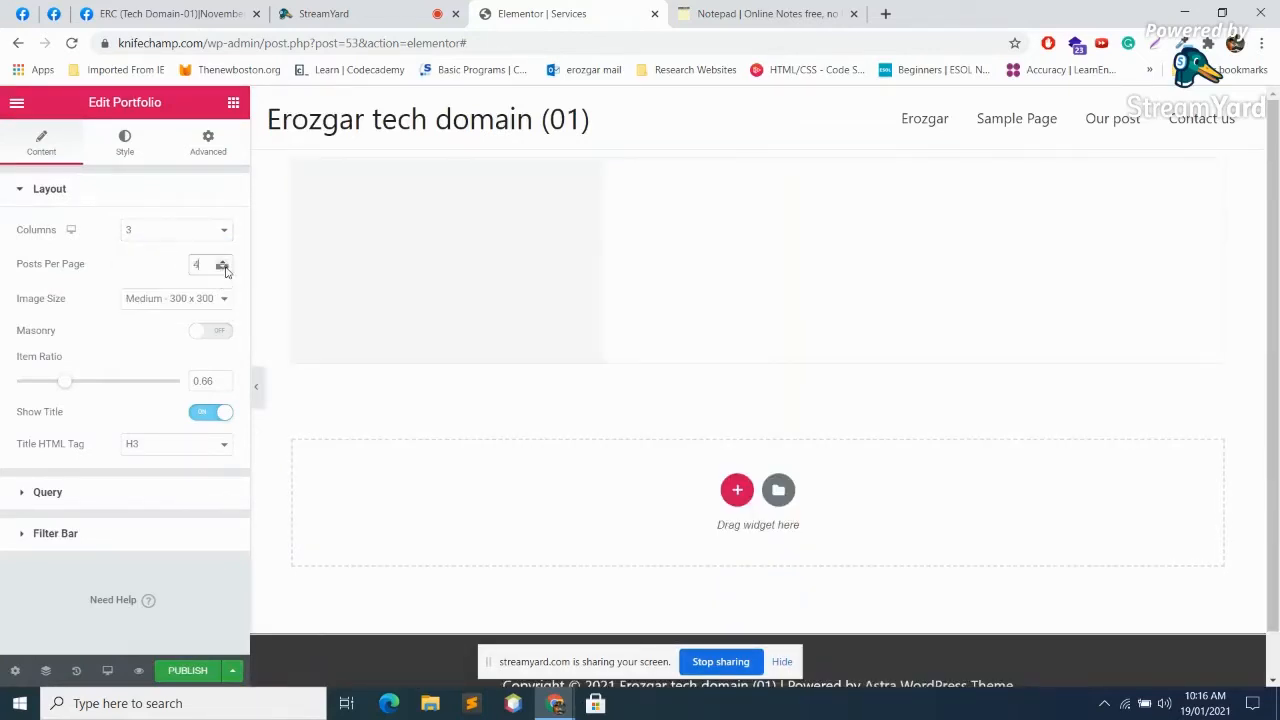
pyautogui.click(223, 268)
pyautogui.click(224, 268)
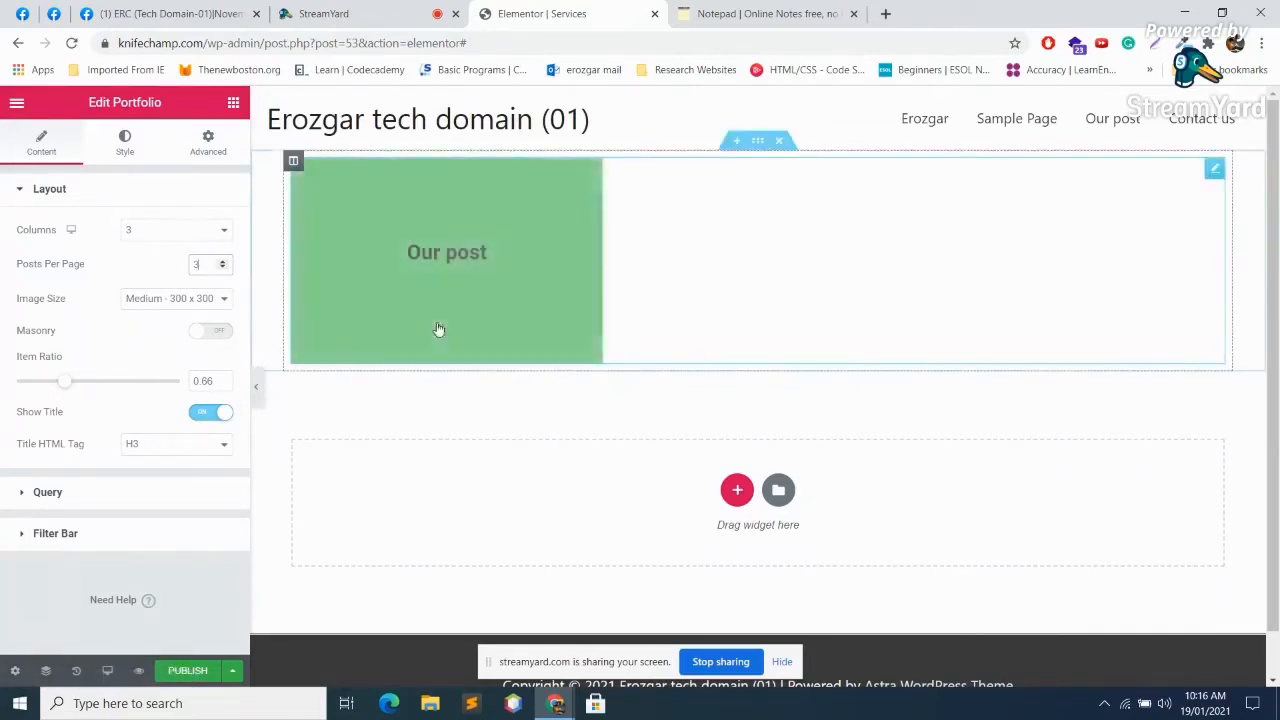
pyautogui.click(207, 416)
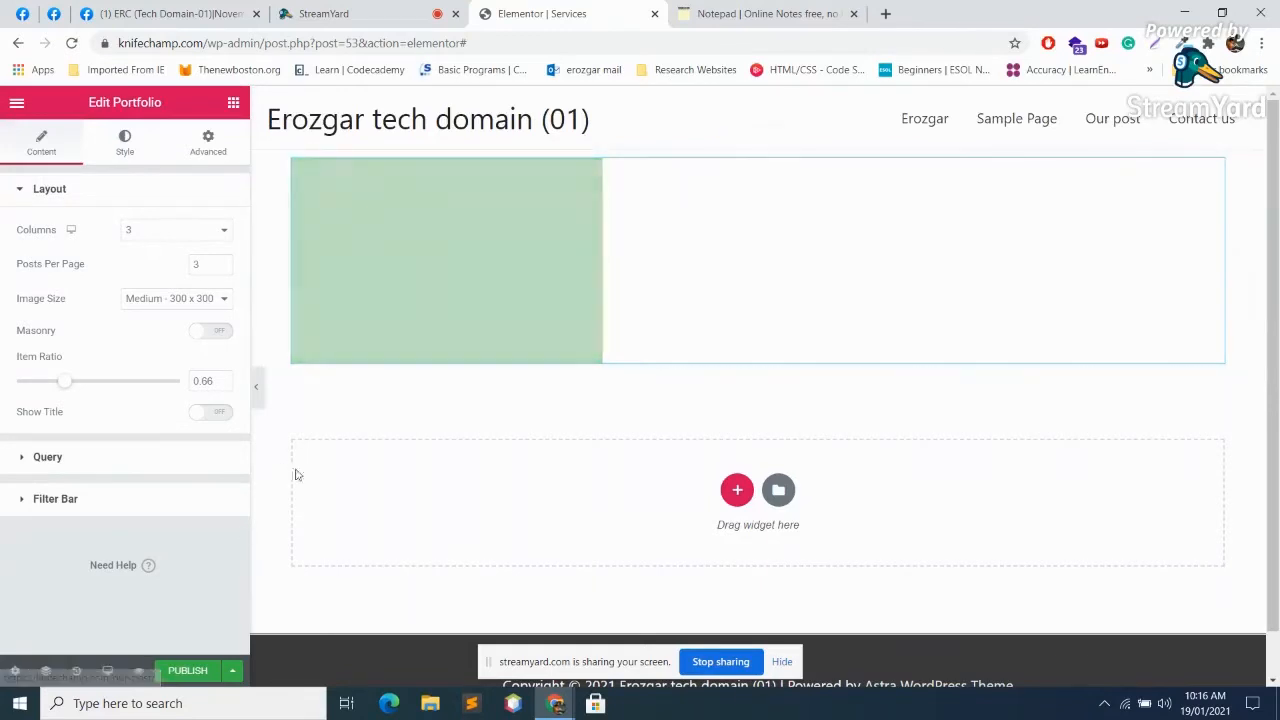
pyautogui.click(213, 412)
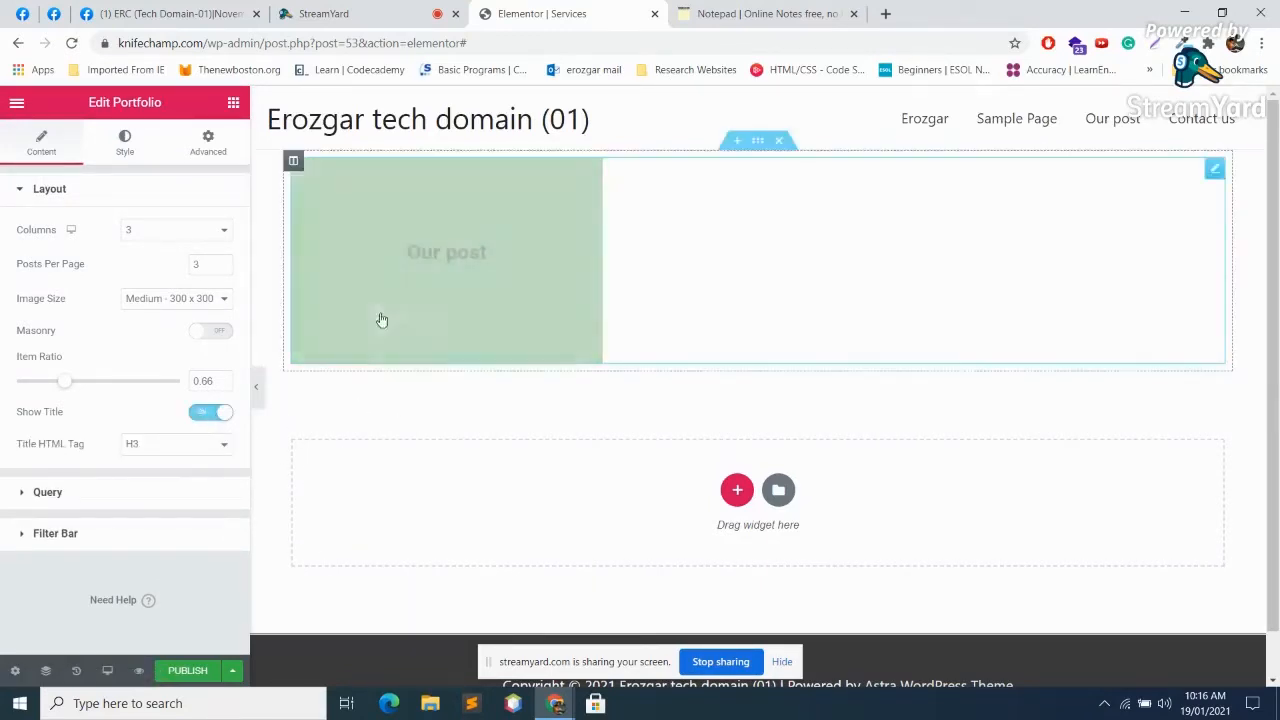
# Step: Review the portfolio's Query, Filter Bar, Style and Advanced settings
pyautogui.click(102, 498)
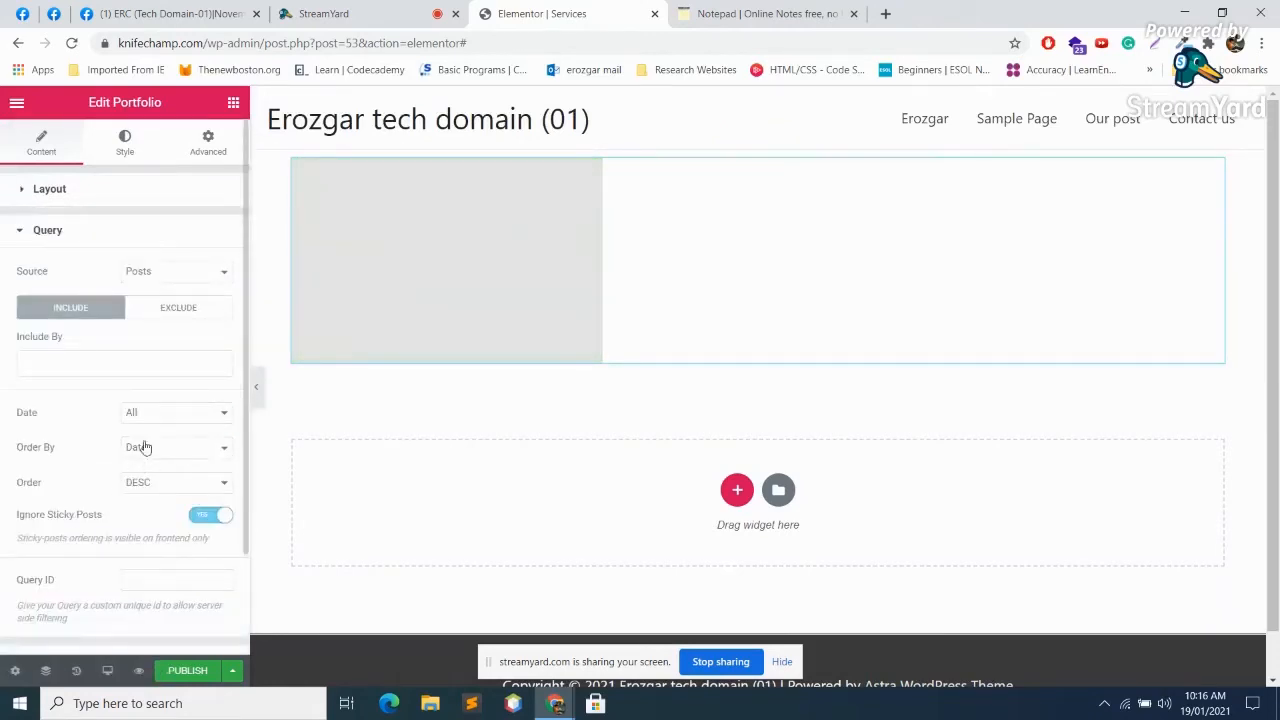
pyautogui.scroll(-2, 178, 402)
pyautogui.click(50, 539)
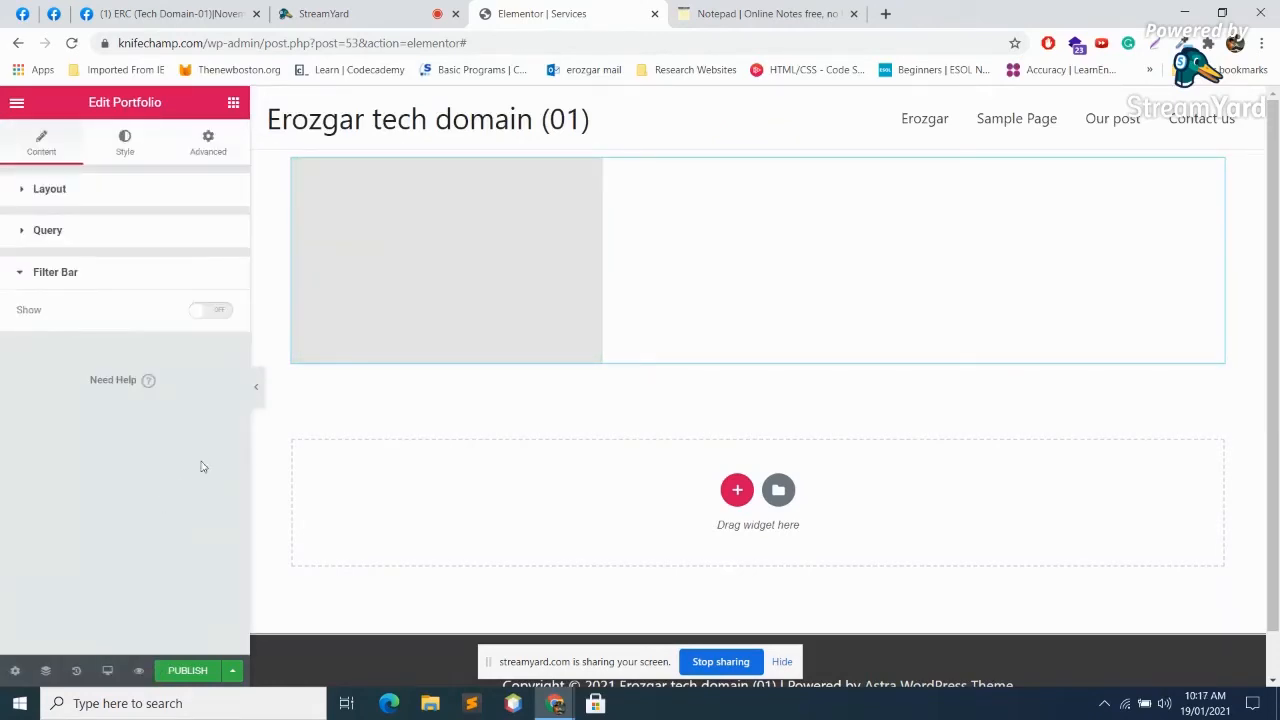
pyautogui.click(120, 148)
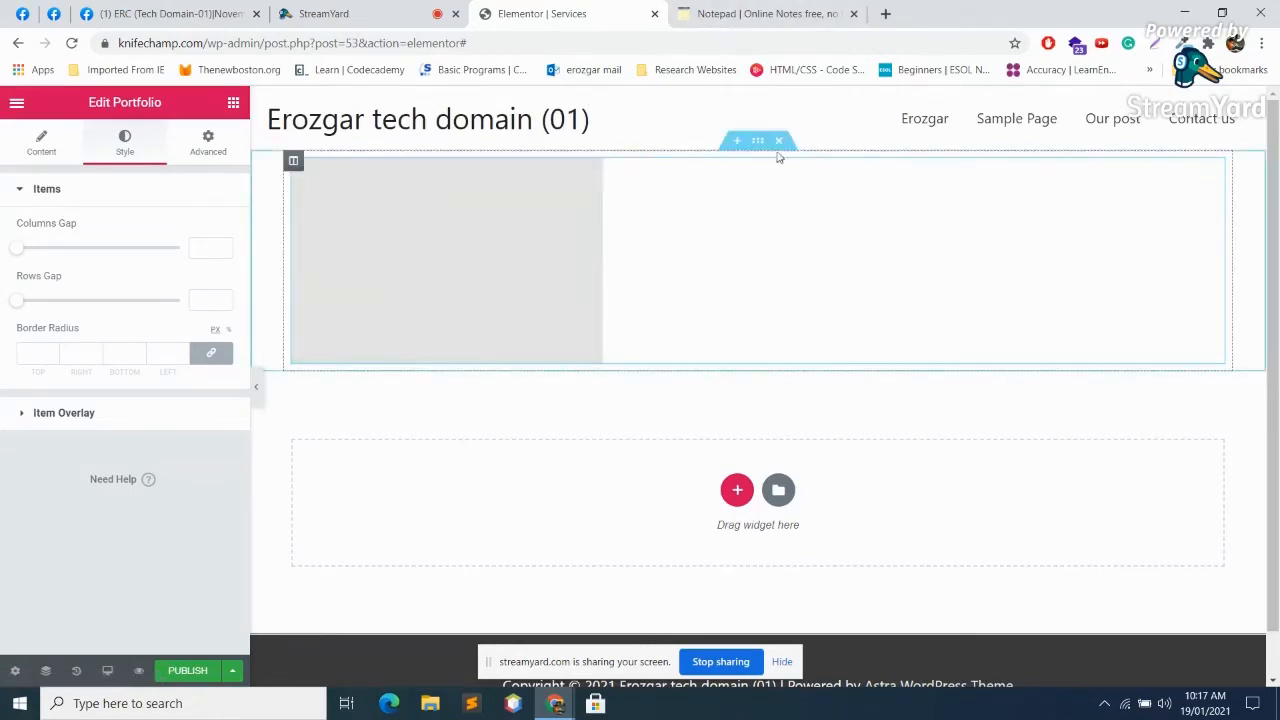
pyautogui.click(206, 143)
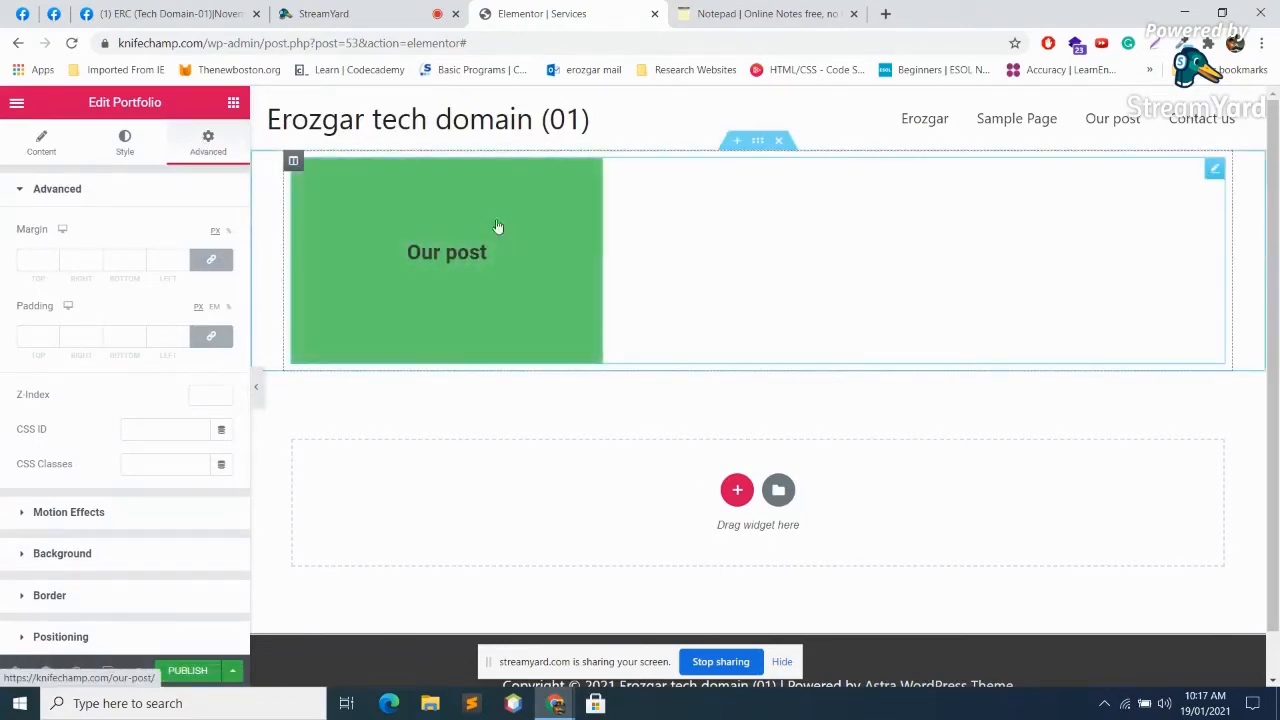
# Step: Load the live knifechamp.com site in a new browser tab
pyautogui.click(885, 14)
pyautogui.write('knifechamp.com')
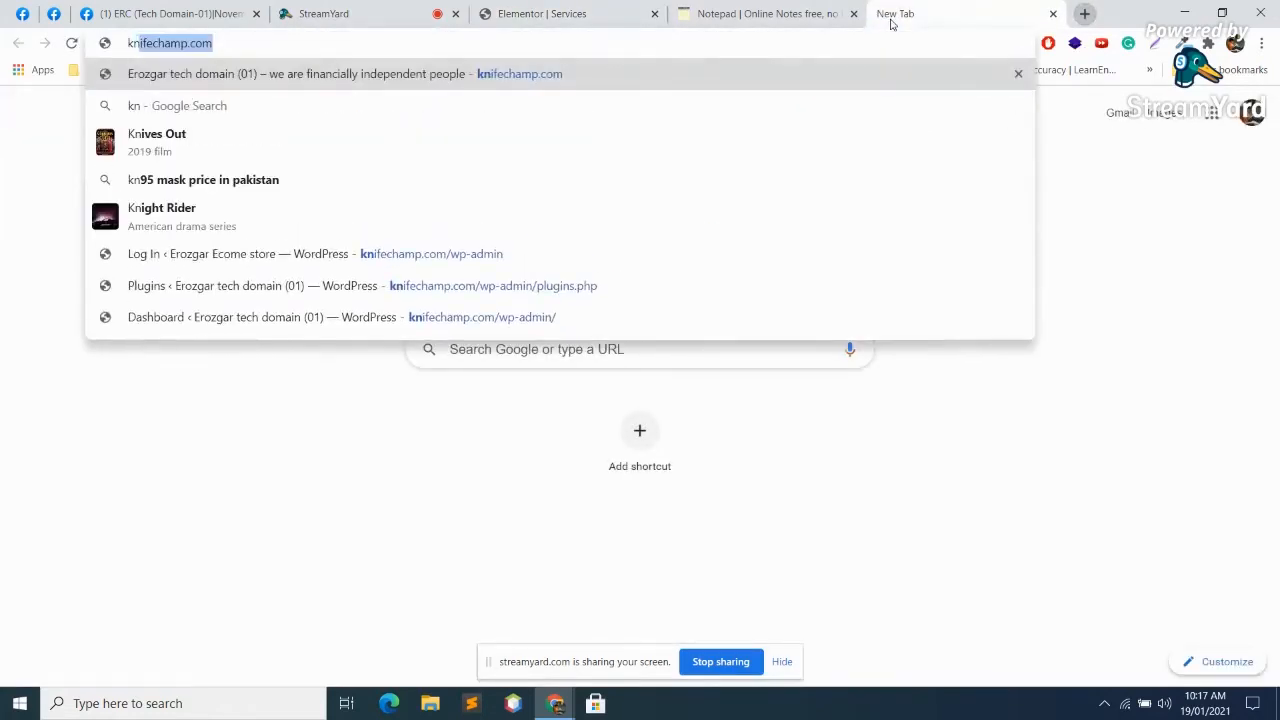
pyautogui.press('Return')
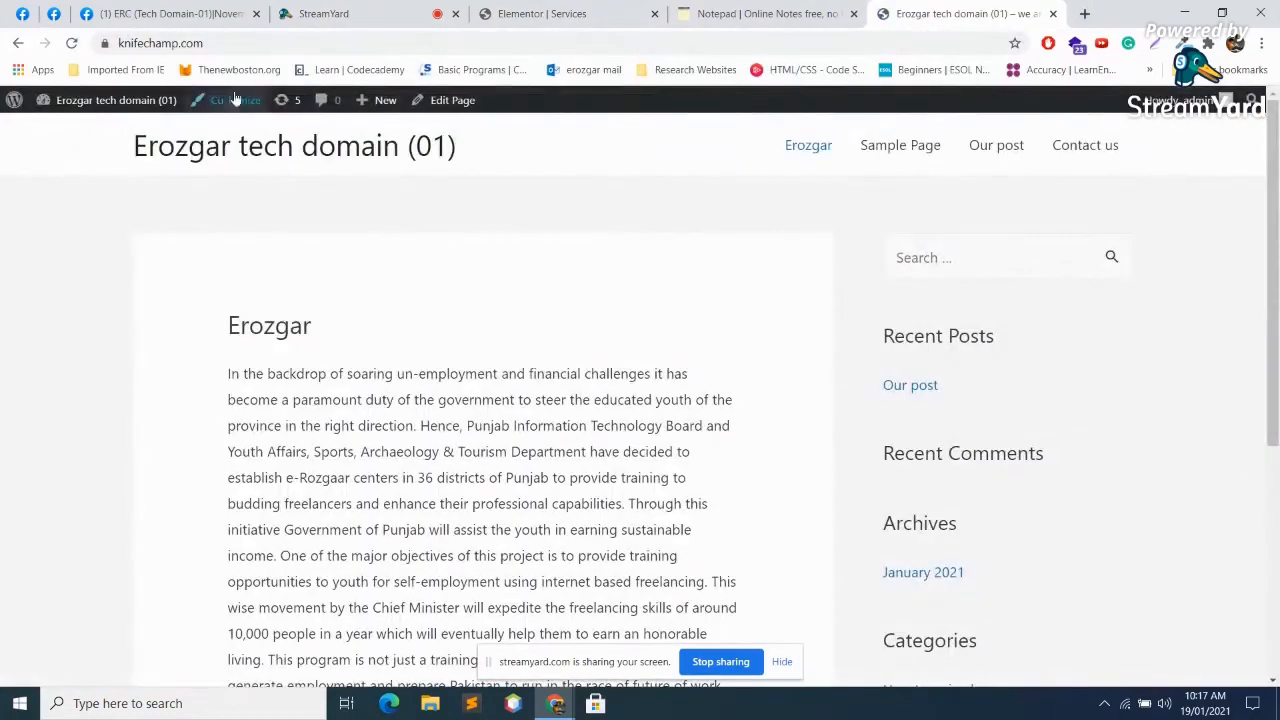
# Step: Close the live site preview tab and return to the Elementor Services editor
pyautogui.click(345, 13)
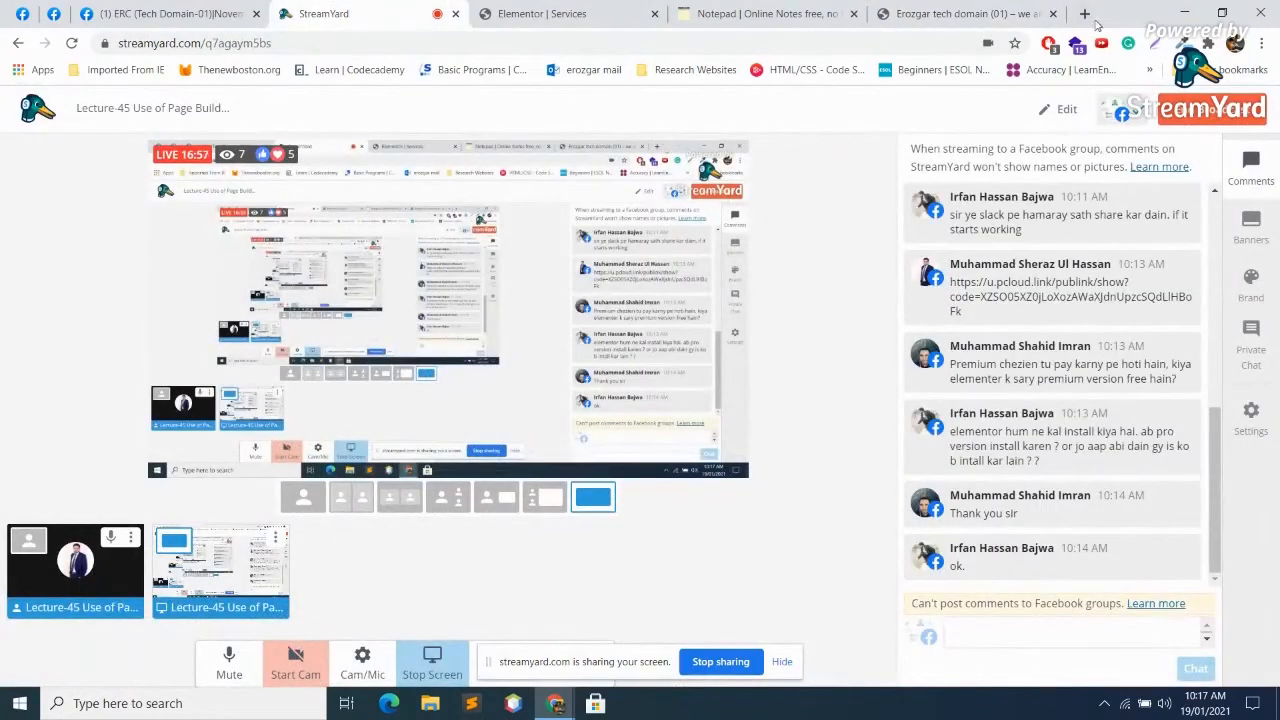
pyautogui.click(1052, 14)
pyautogui.click(572, 13)
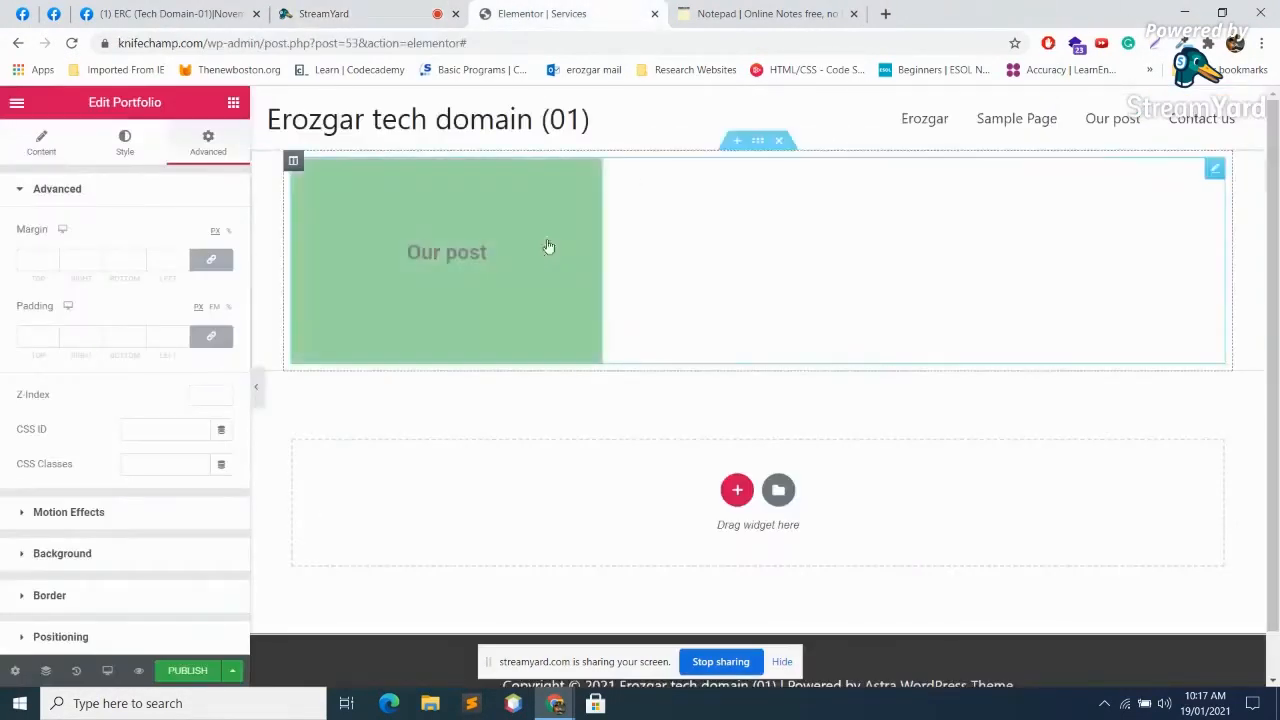
# Step: Delete the section holding the 'Our post' Portfolio widget and browse the Elements panel
pyautogui.click(778, 140)
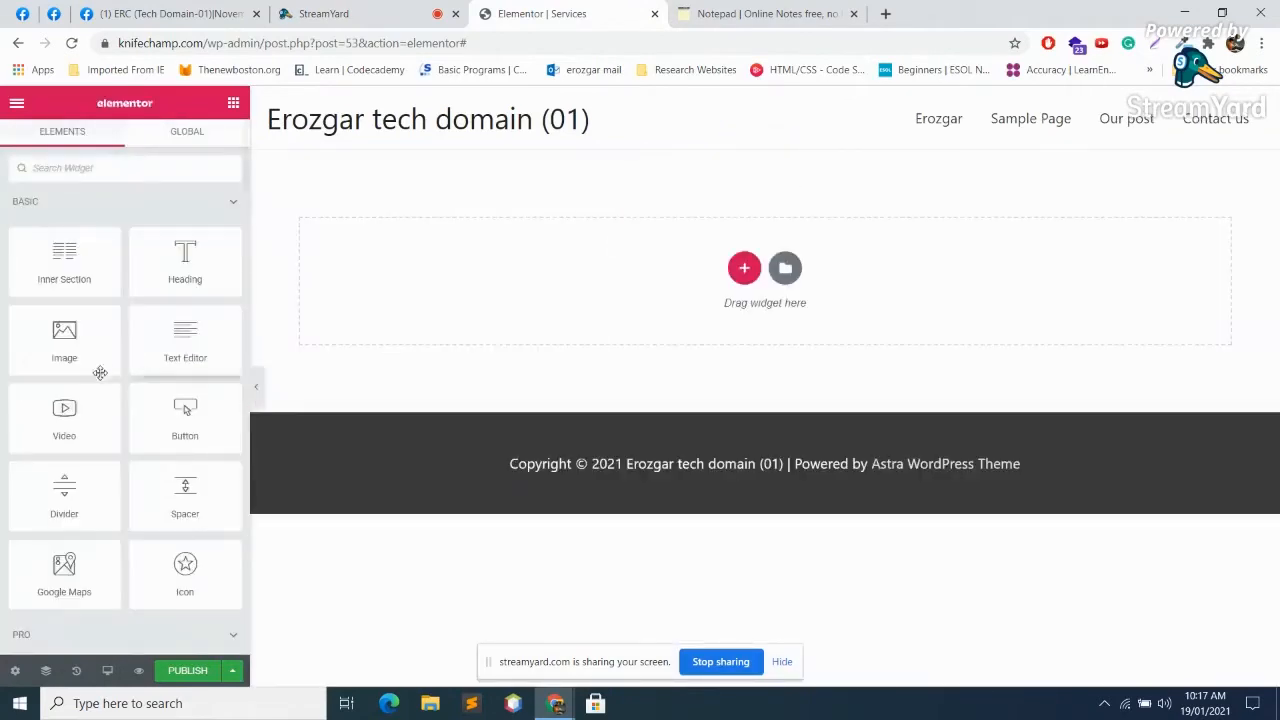
pyautogui.scroll(-5, 151, 397)
pyautogui.scroll(3, 91, 375)
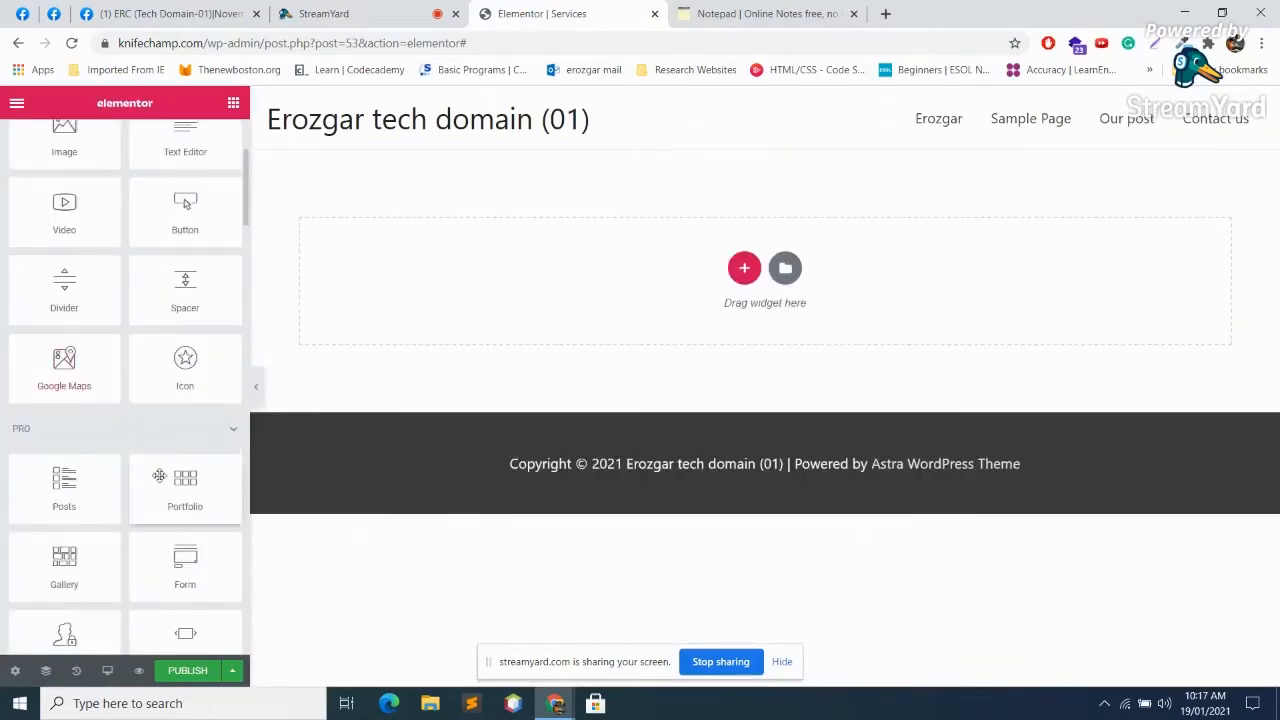
pyautogui.scroll(-1, 150, 477)
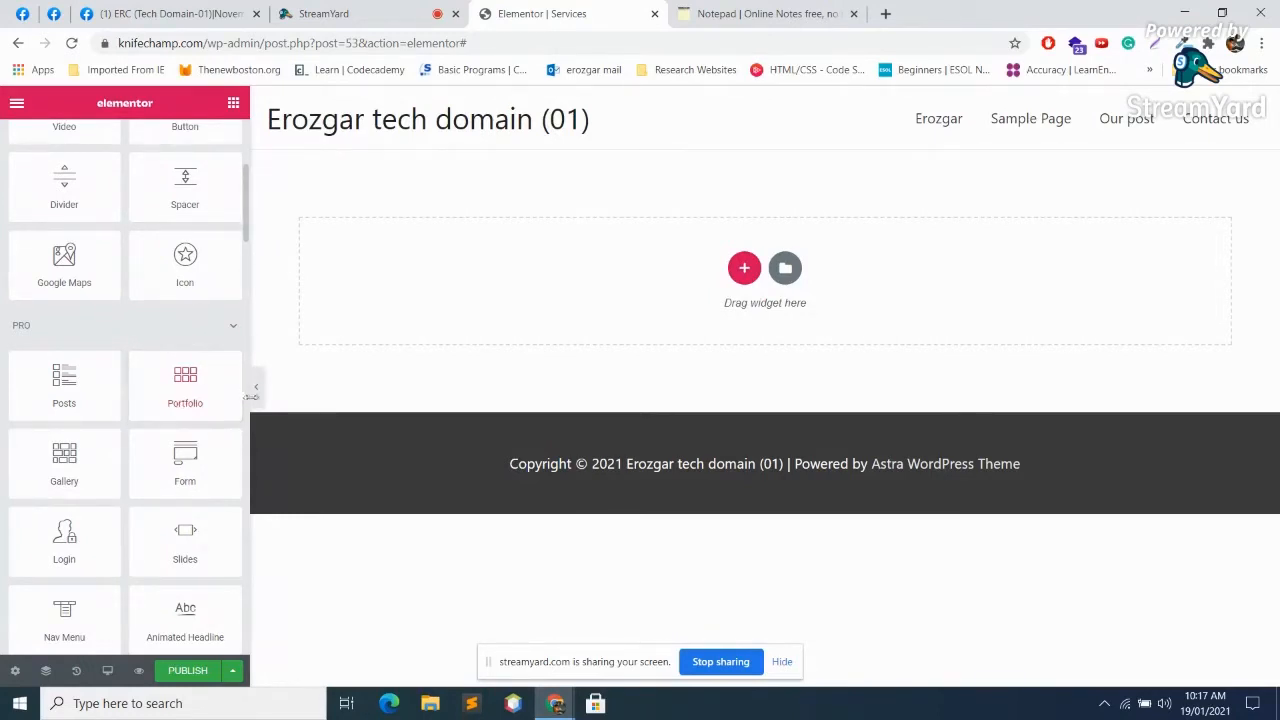
pyautogui.scroll(-3, 194, 468)
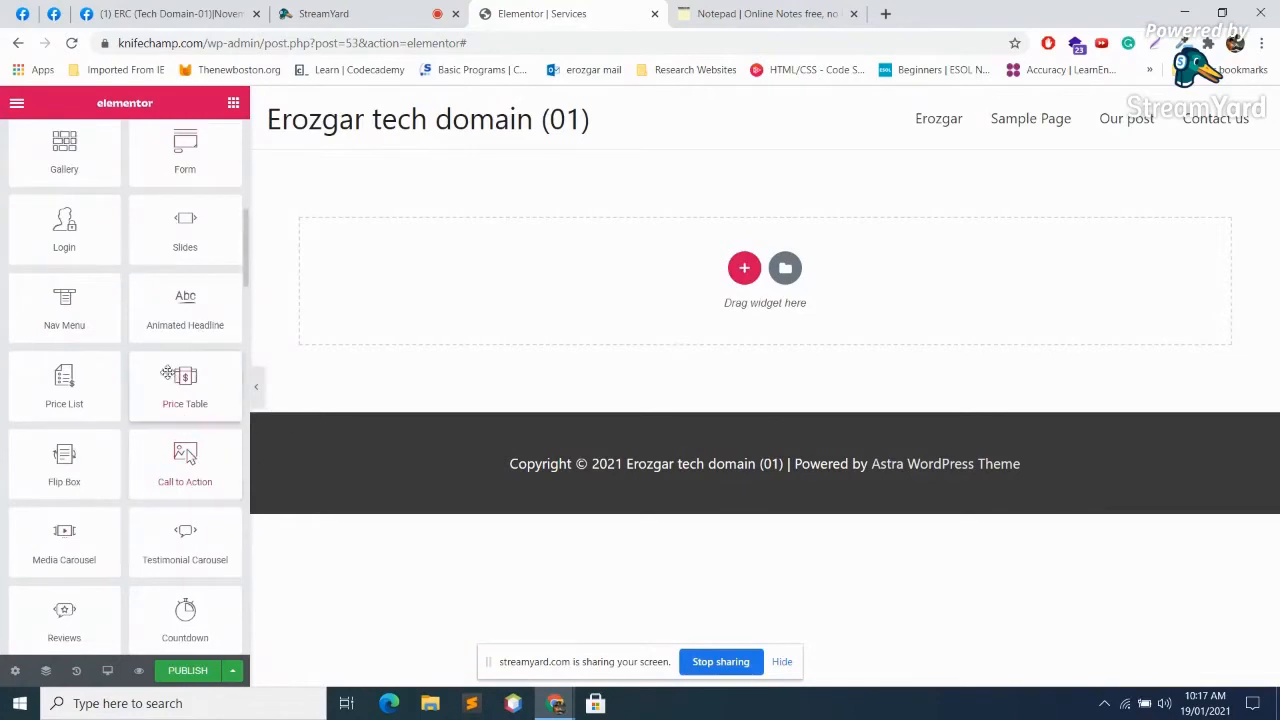
pyautogui.scroll(-3, 209, 399)
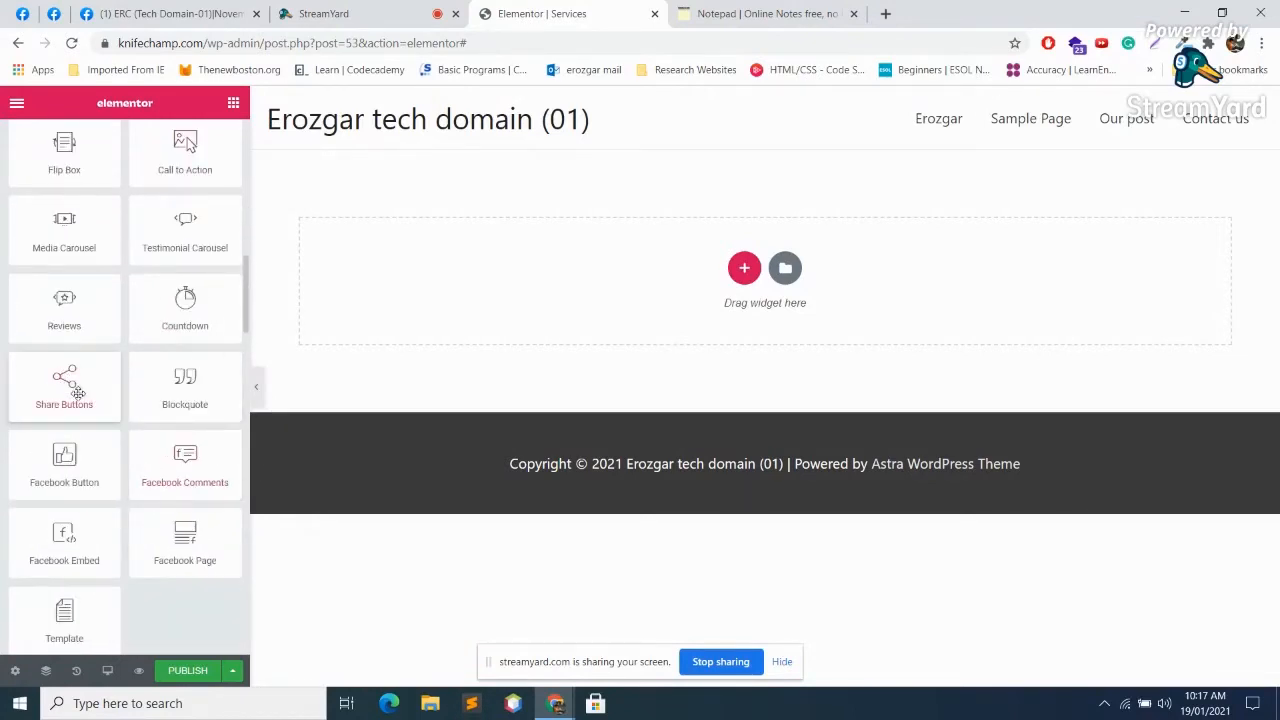
pyautogui.scroll(10, 181, 465)
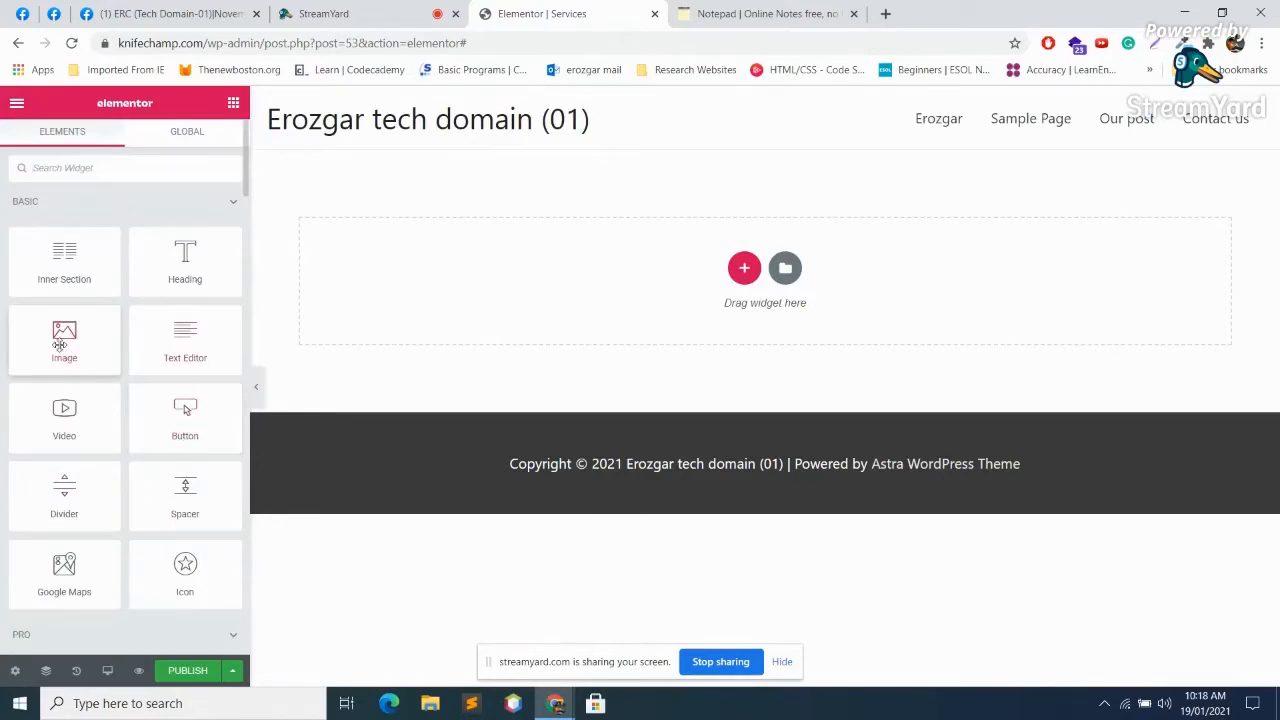
pyautogui.scroll(-6, 119, 359)
pyautogui.scroll(1, 76, 338)
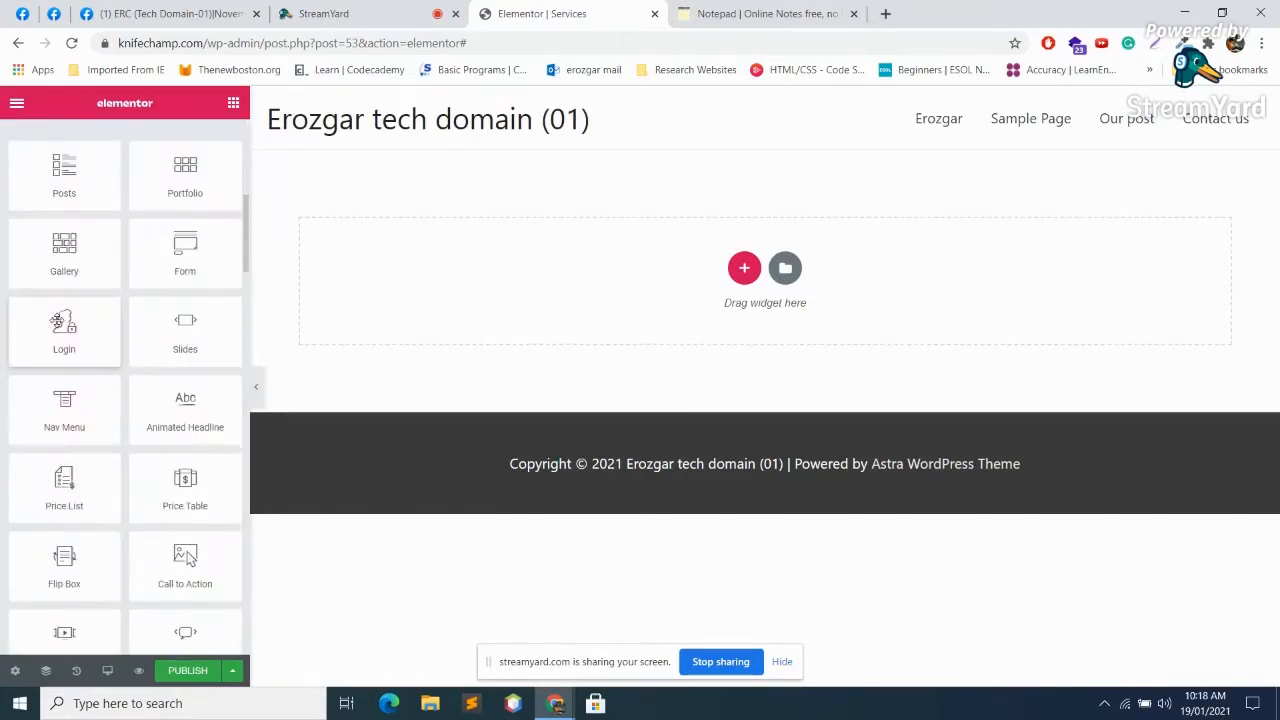
# Step: Drop in a Gallery widget and insert the PHP, WordPress and HTML5 logos as a new gallery
pyautogui.moveTo(64, 250); pyautogui.dragTo(366, 220)
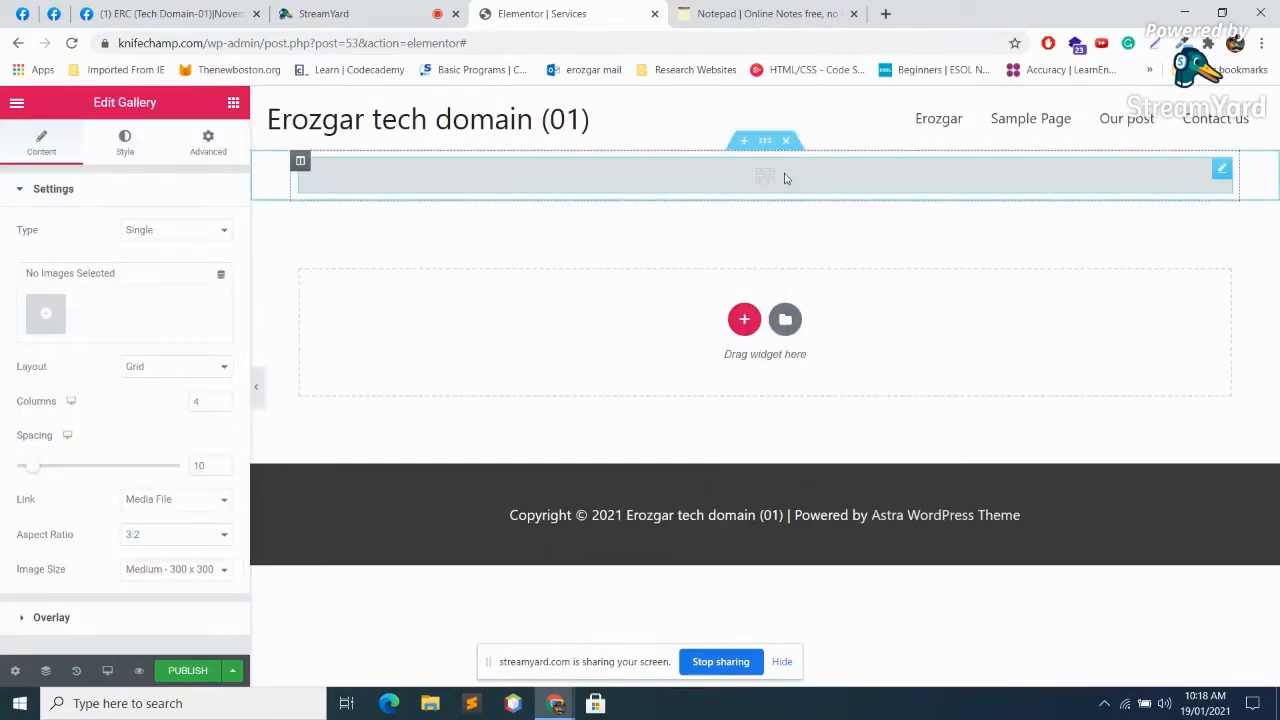
pyautogui.click(40, 318)
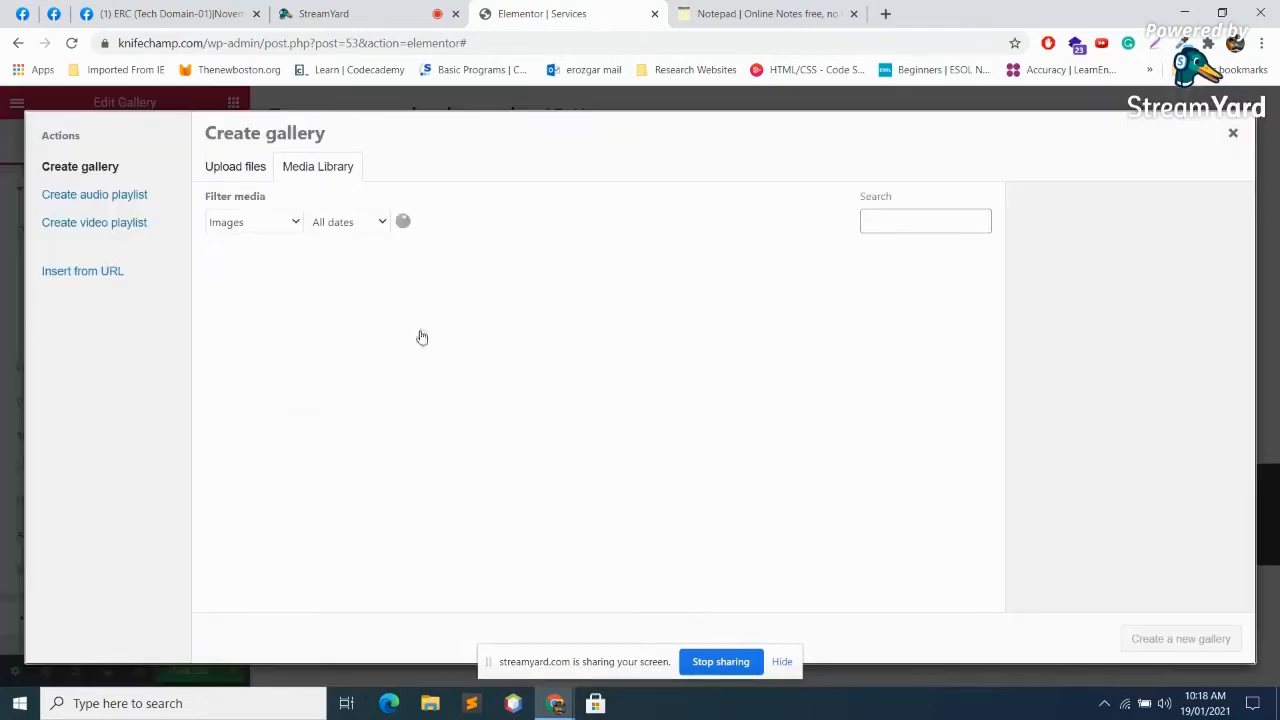
pyautogui.click(367, 327)
pyautogui.click(525, 305)
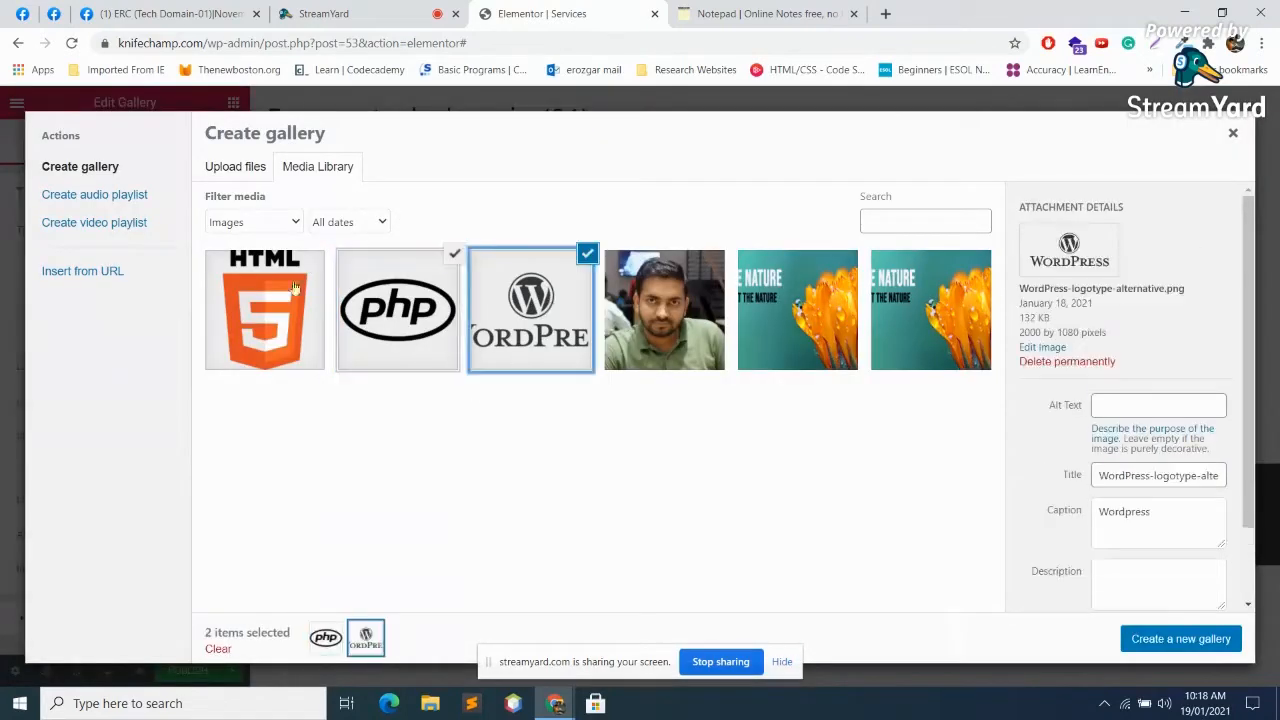
pyautogui.click(226, 288)
pyautogui.click(1181, 638)
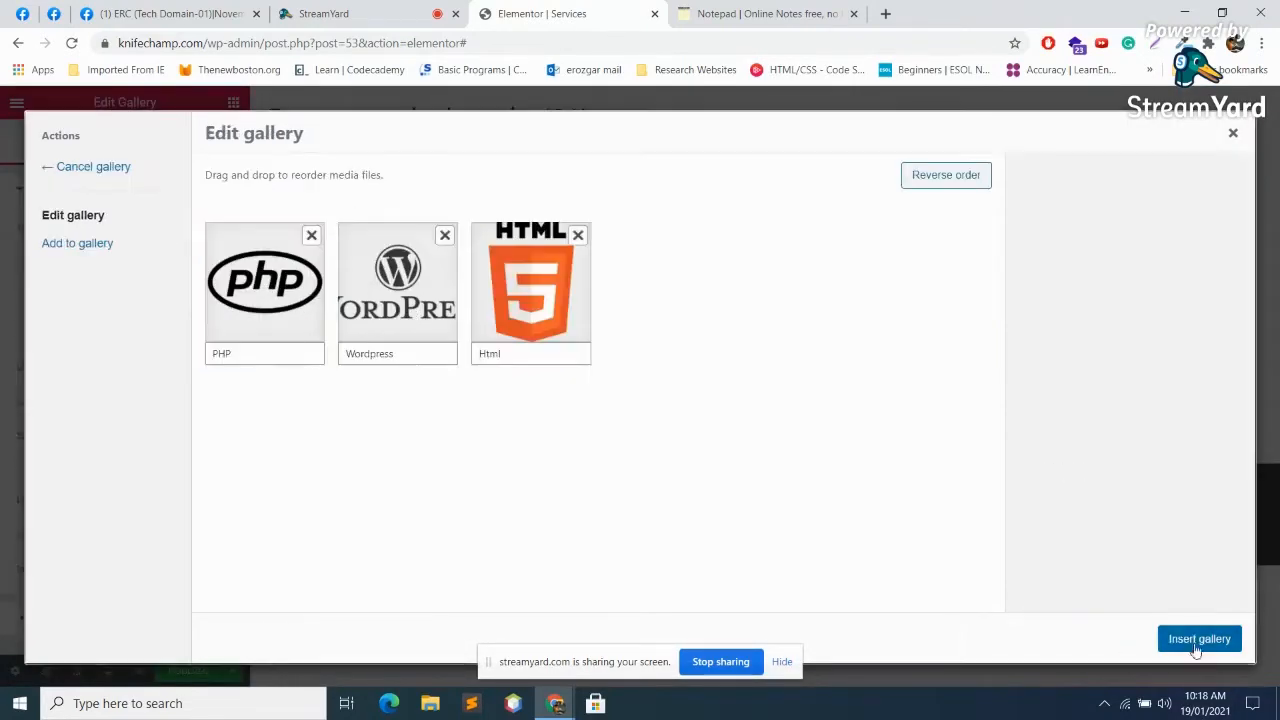
pyautogui.click(1211, 640)
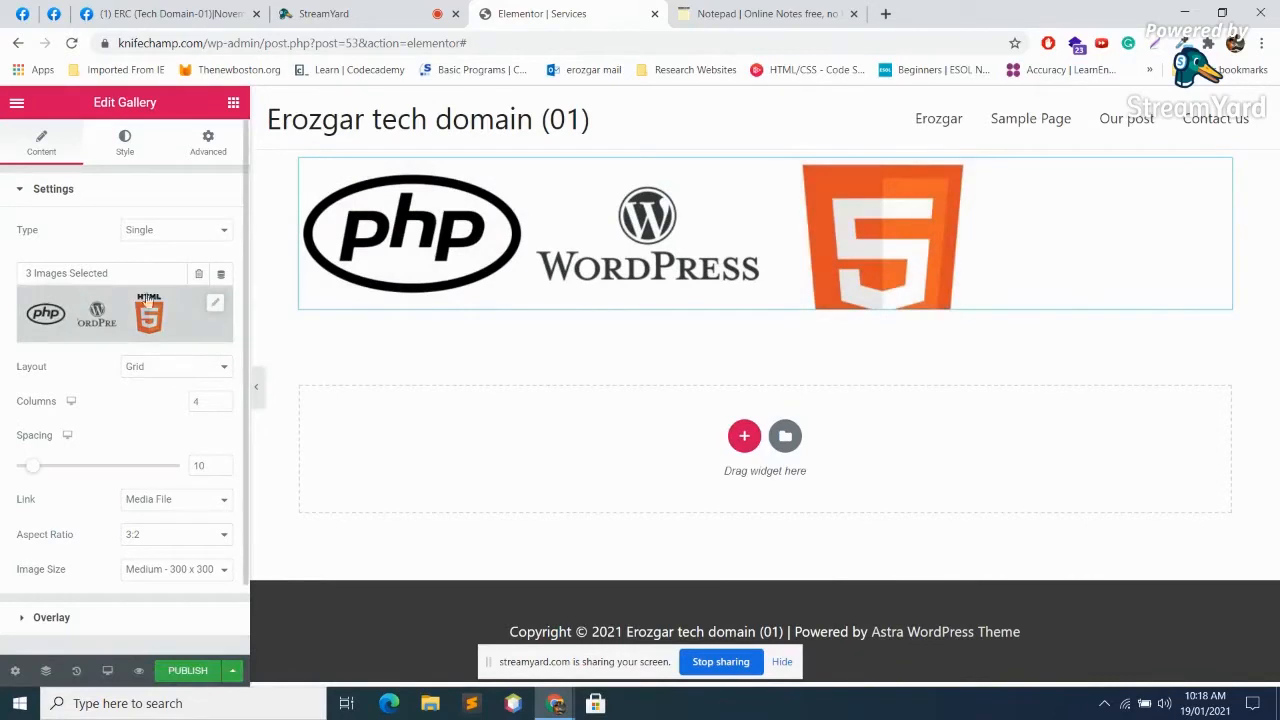
# Step: Try the Justified and Masonry gallery layouts, then settle on Grid
pyautogui.click(215, 370)
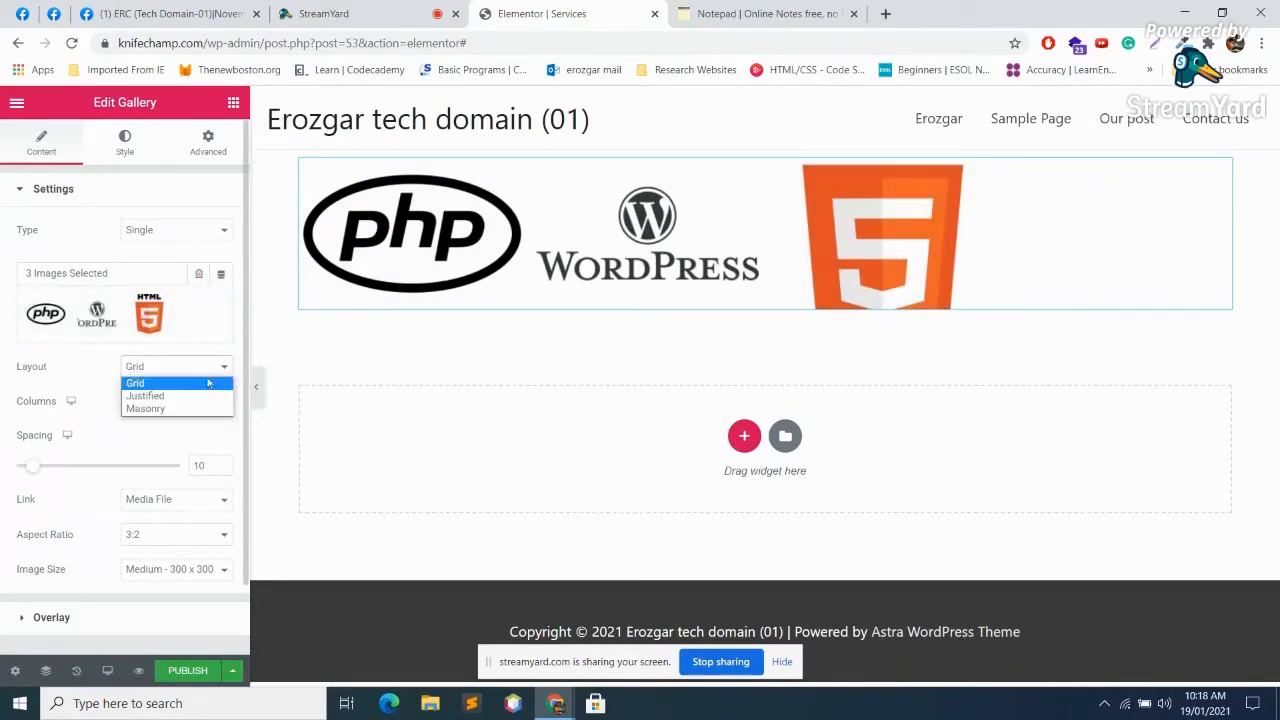
pyautogui.click(197, 396)
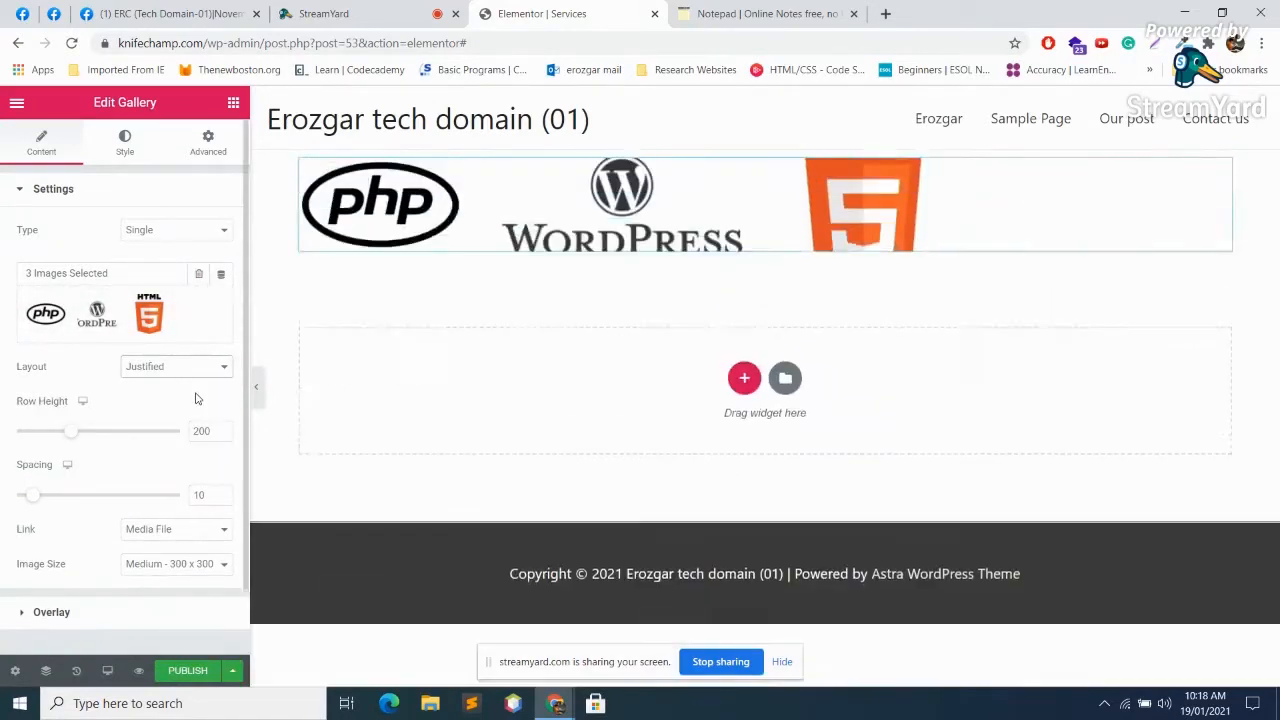
pyautogui.click(186, 367)
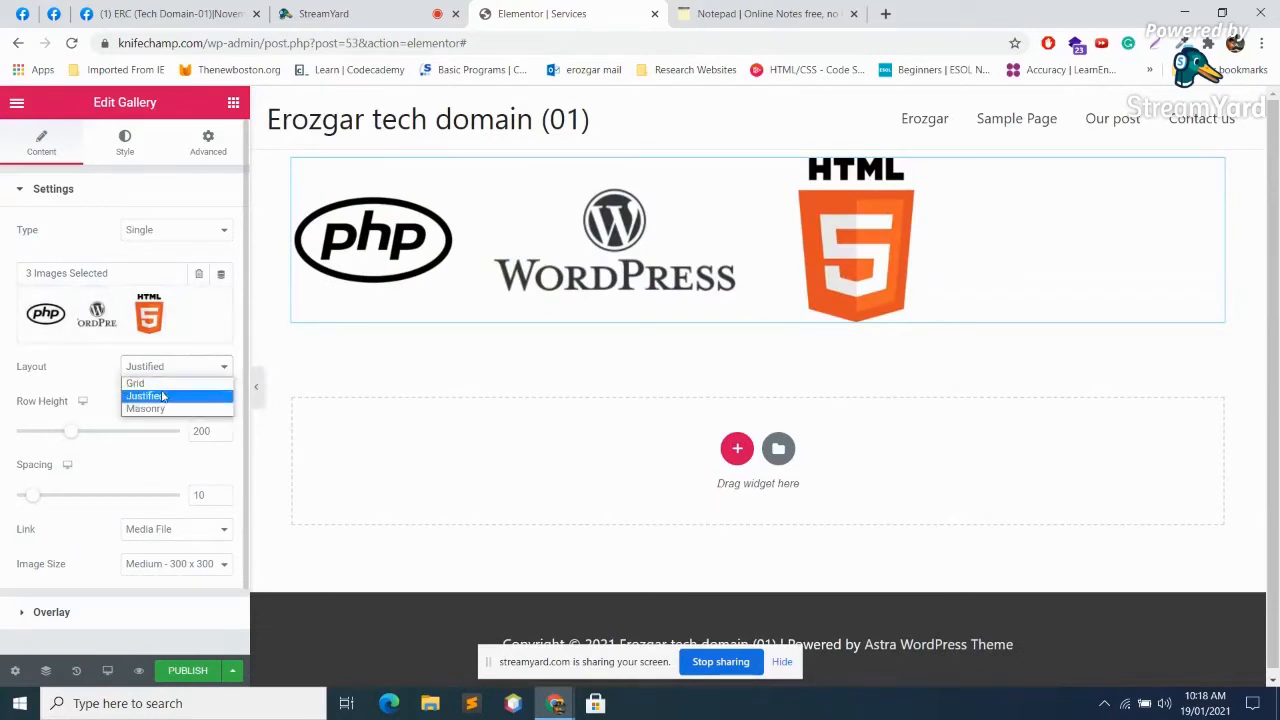
pyautogui.click(163, 384)
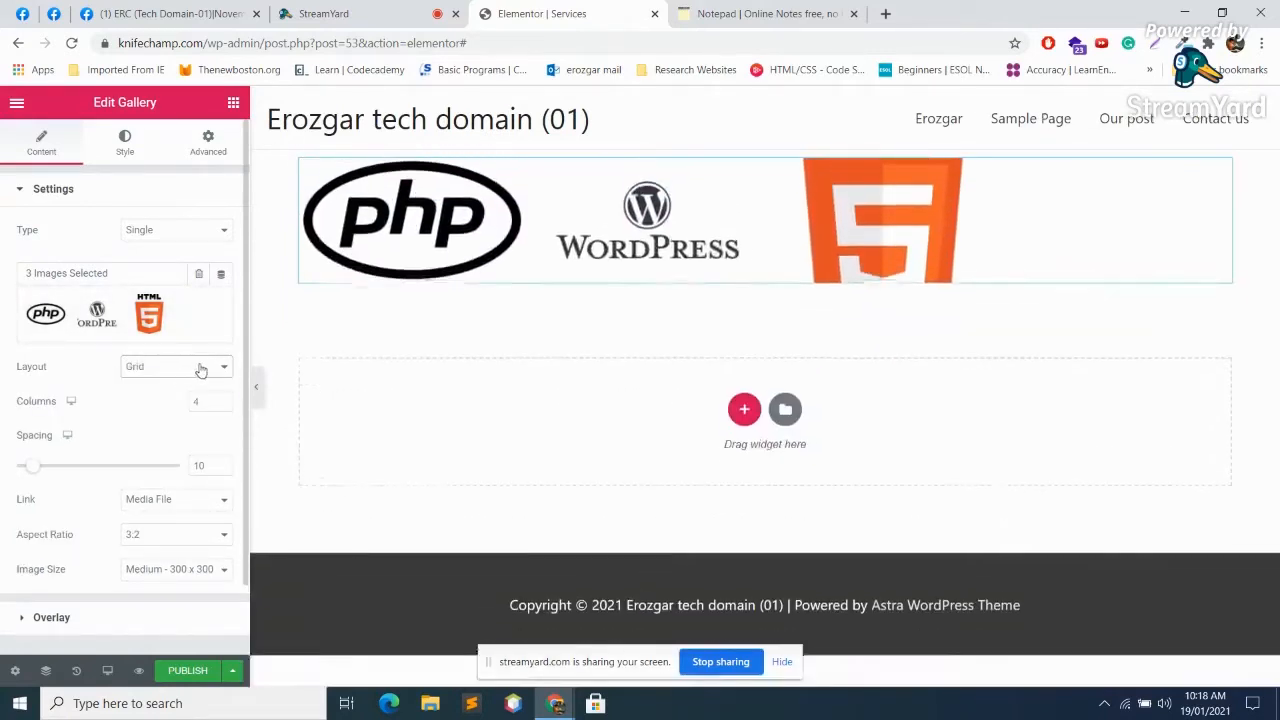
pyautogui.click(198, 367)
pyautogui.click(183, 409)
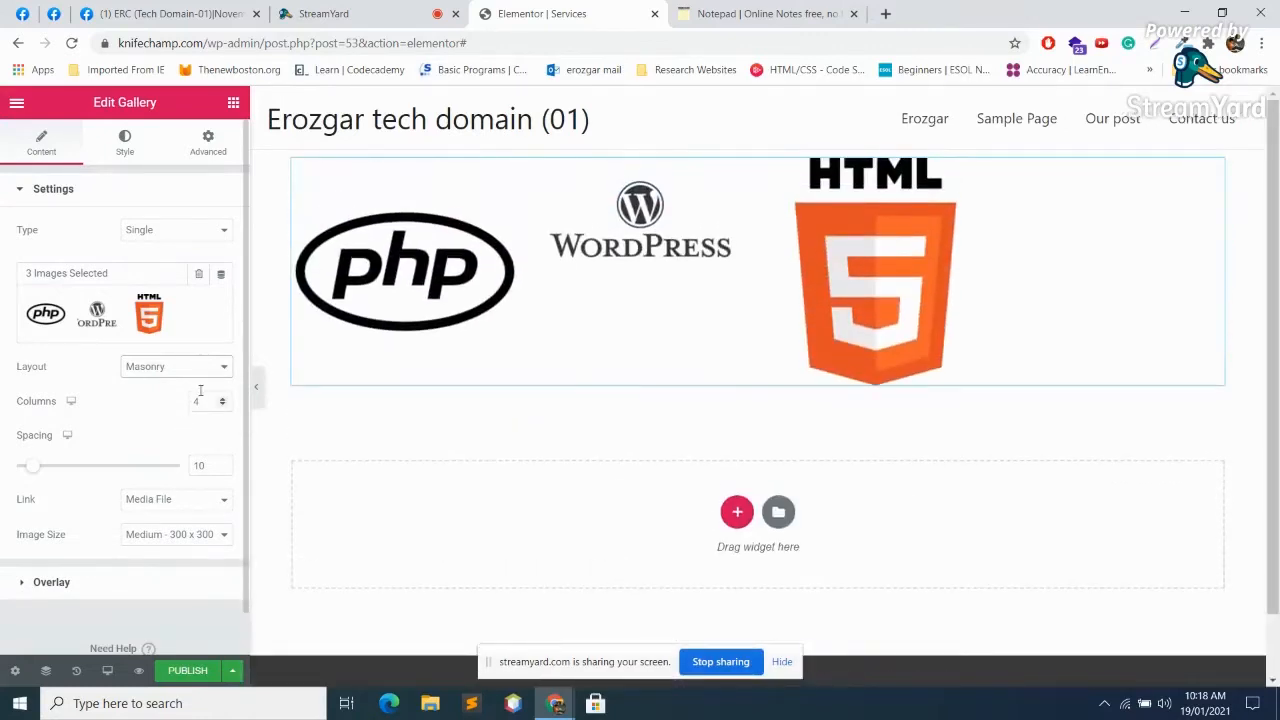
pyautogui.click(198, 366)
pyautogui.click(141, 386)
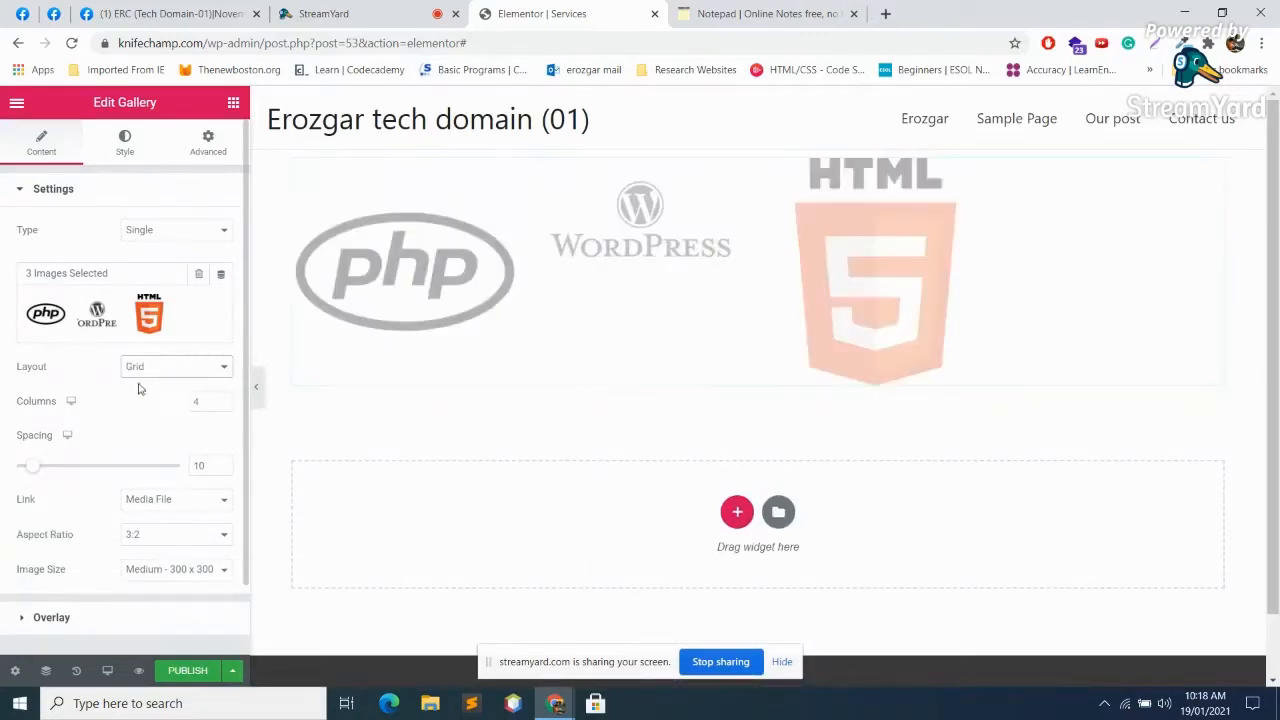
# Step: Set the gallery to 3 columns with image spacing of 8
pyautogui.click(222, 406)
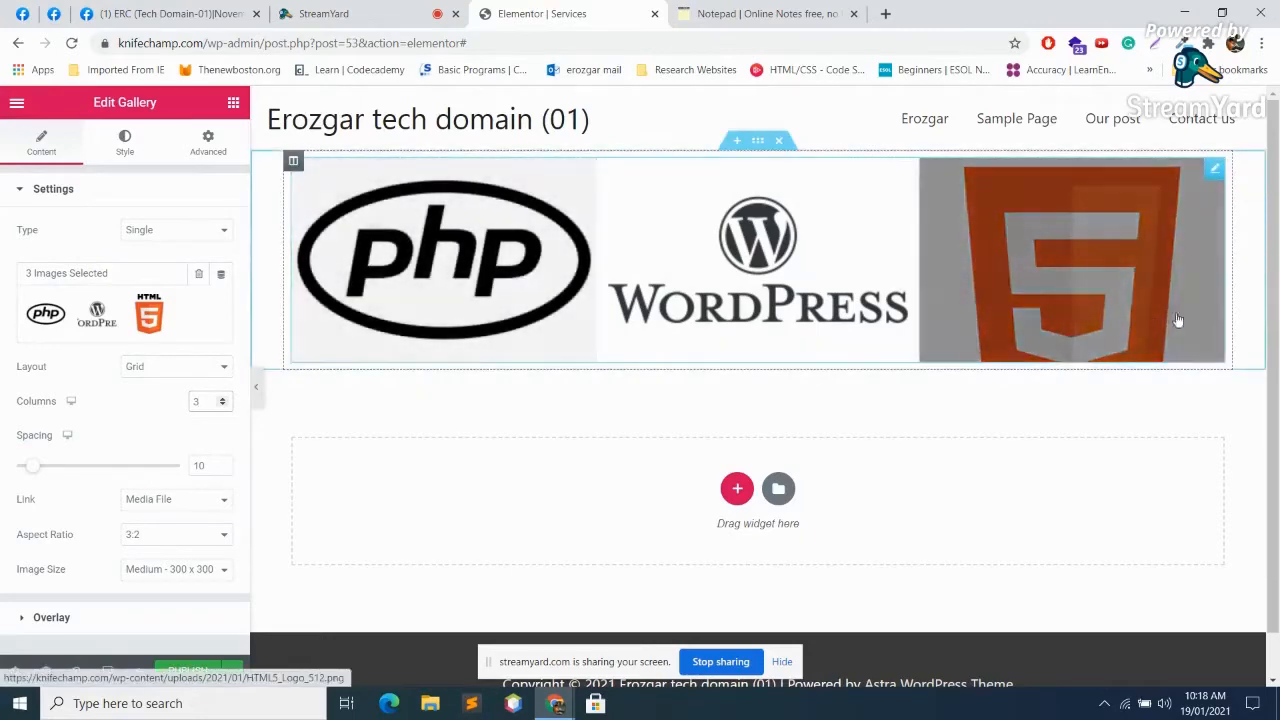
pyautogui.scroll(-1, 1000, 322)
pyautogui.scroll(1, 985, 323)
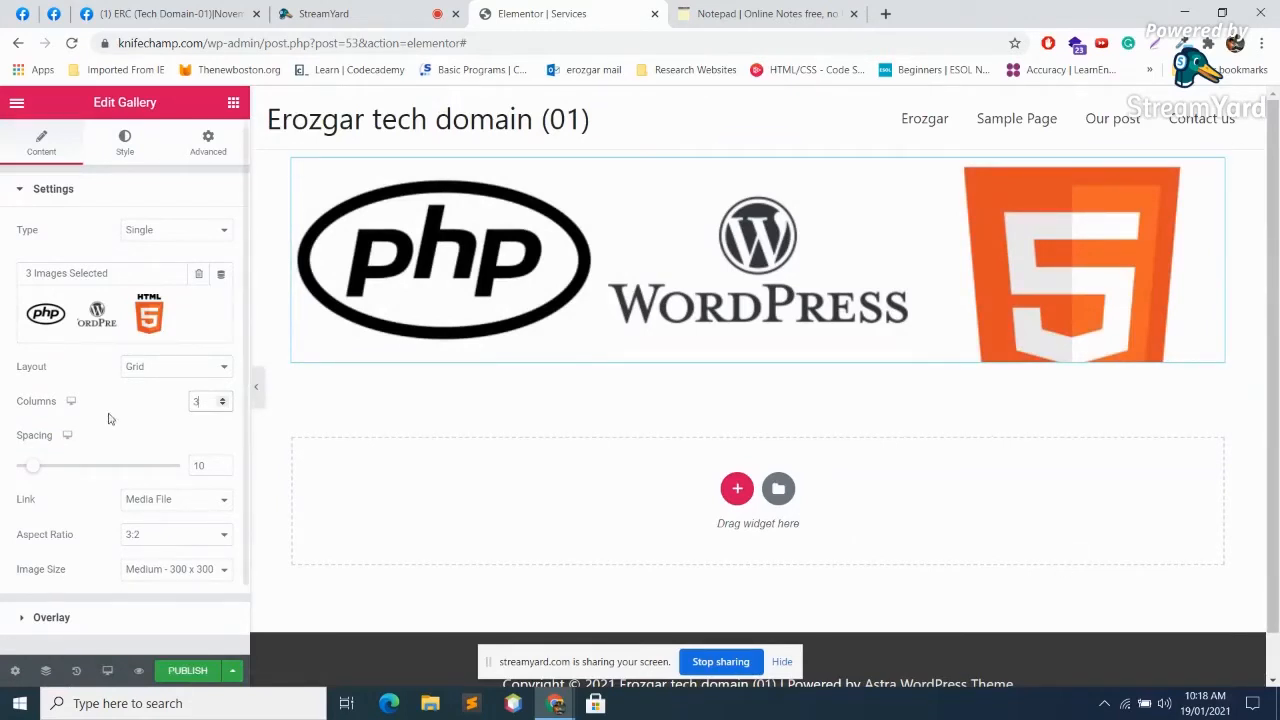
pyautogui.click(32, 470)
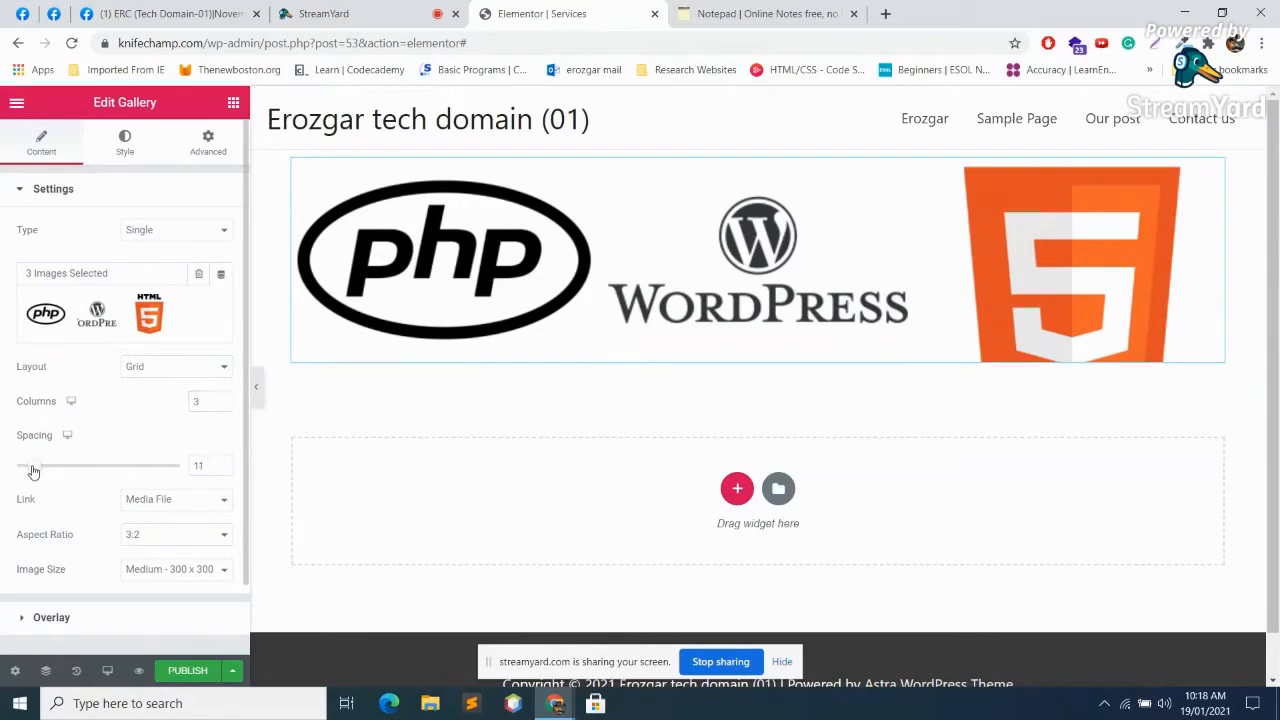
pyautogui.moveTo(44, 470); pyautogui.dragTo(86, 468)
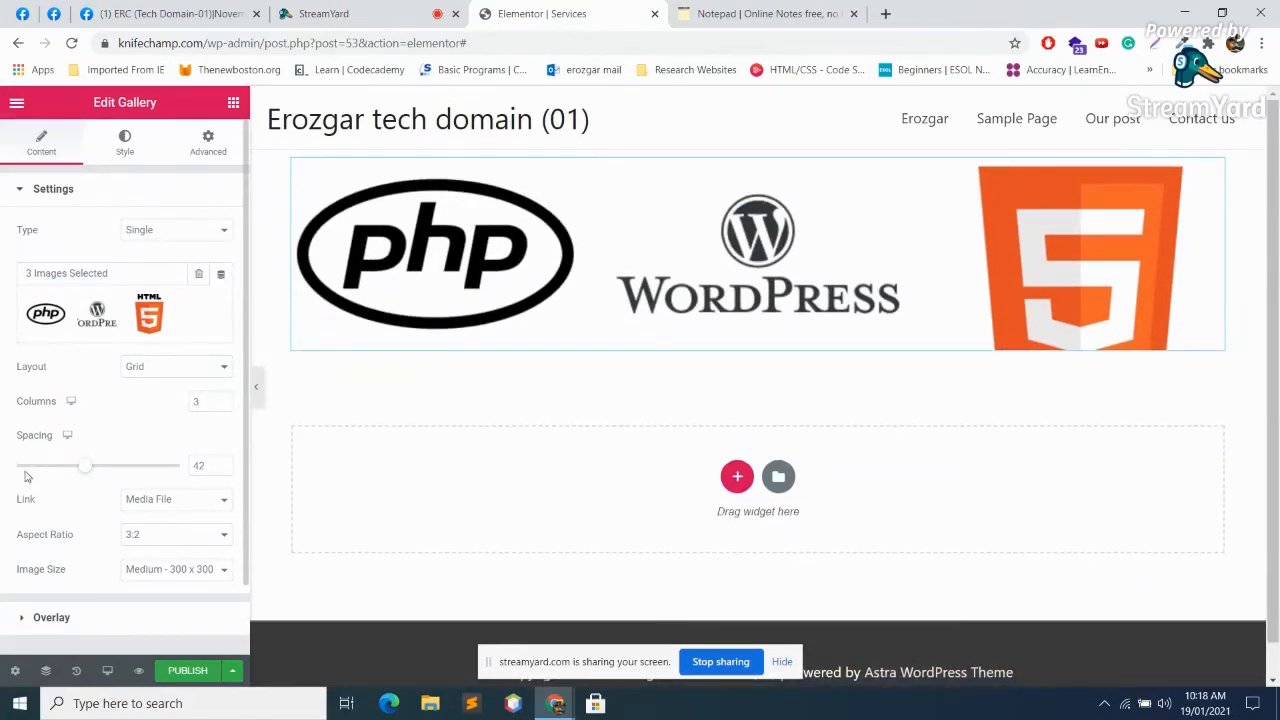
pyautogui.click(32, 470)
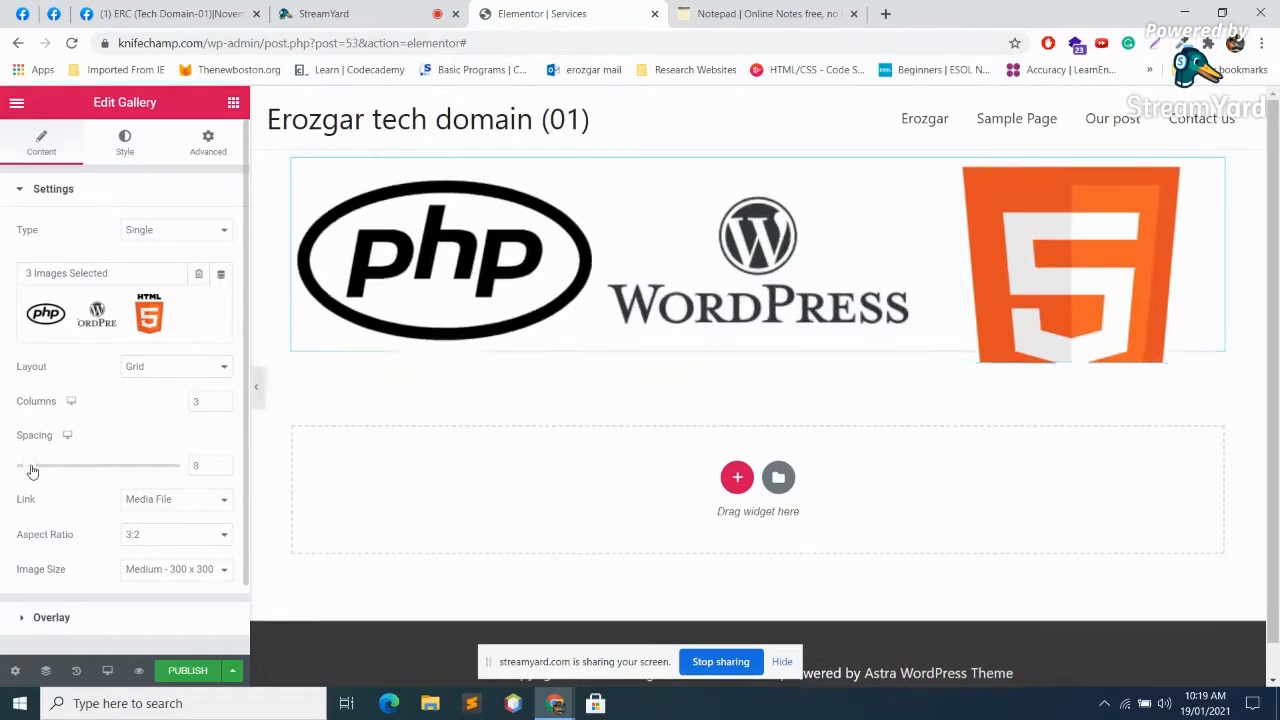
# Step: Make the gallery images link to a custom URL
pyautogui.scroll(-1, 163, 481)
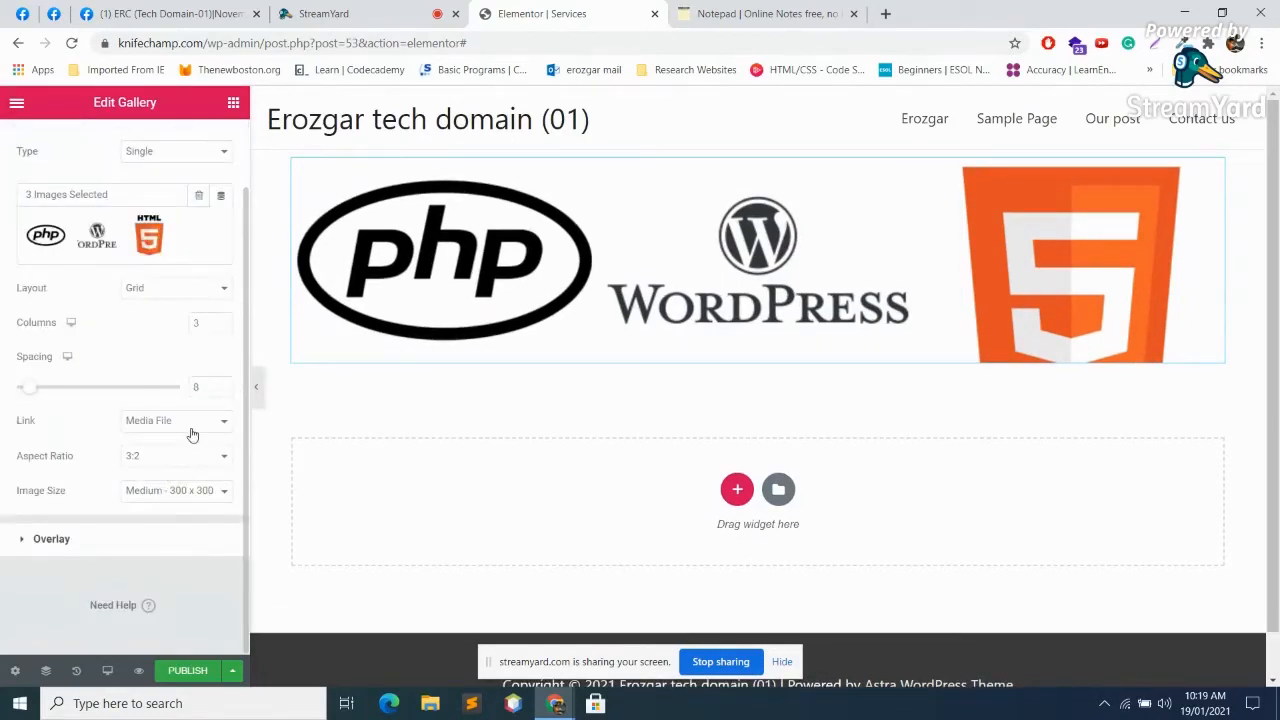
pyautogui.click(199, 422)
pyautogui.click(165, 463)
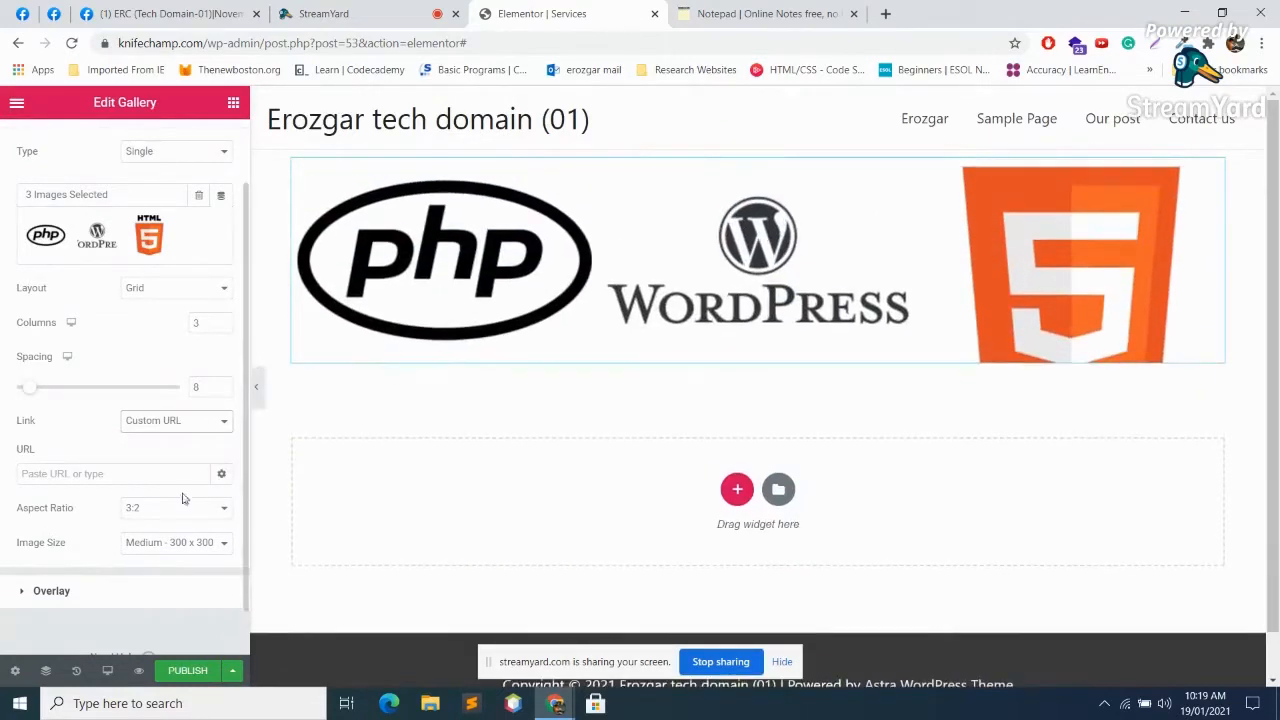
pyautogui.click(157, 473)
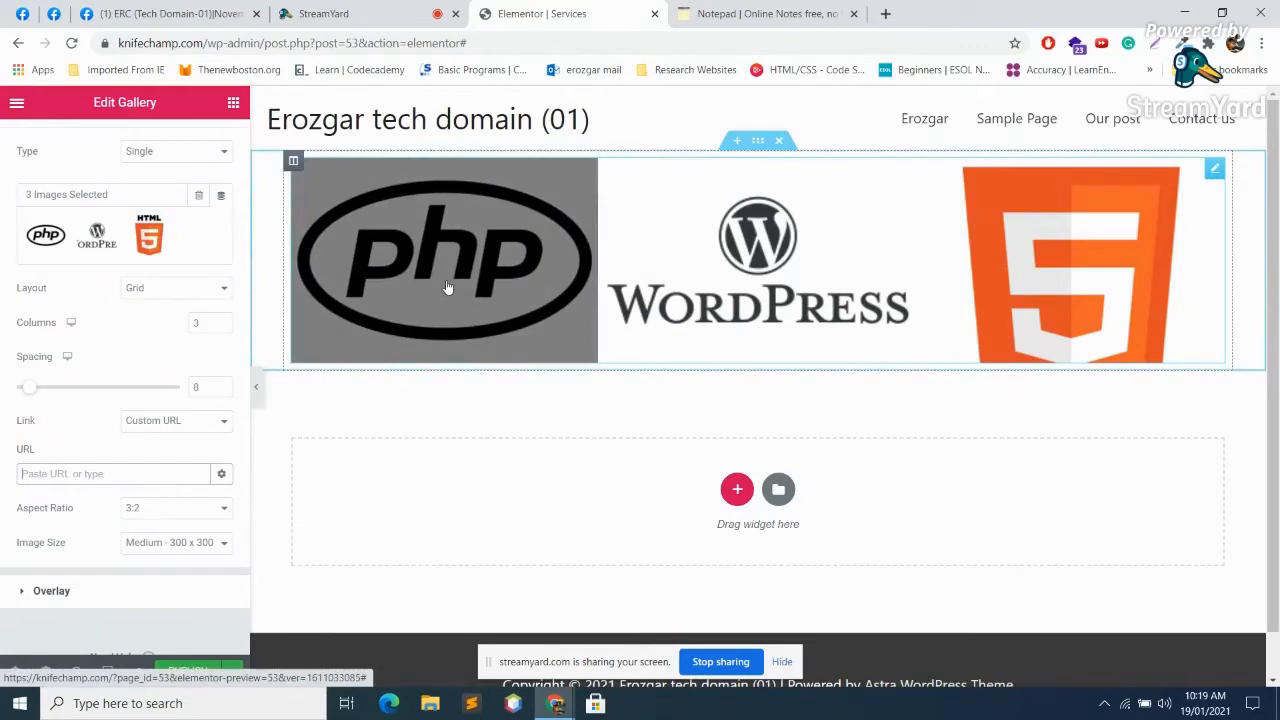
# Step: Google 'php' in a new tab, open php.net, then return to the Services editor
pyautogui.click(884, 15)
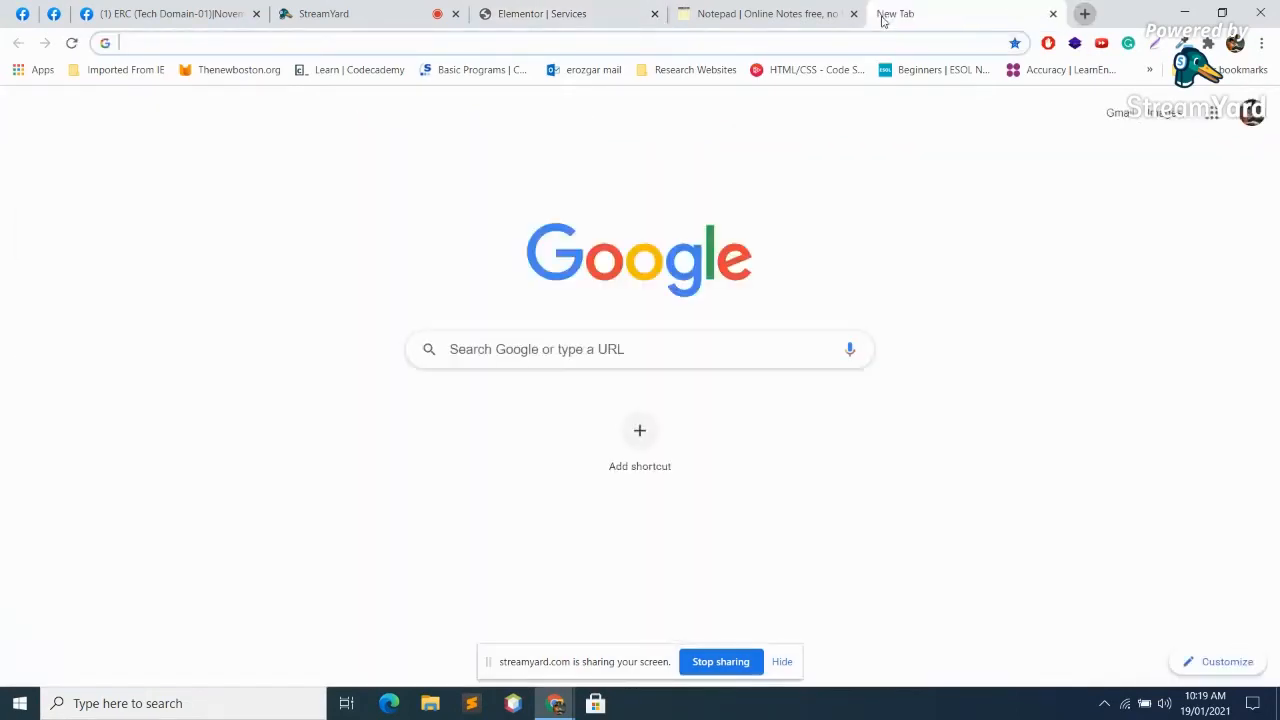
pyautogui.write('php')
pyautogui.press('Return')
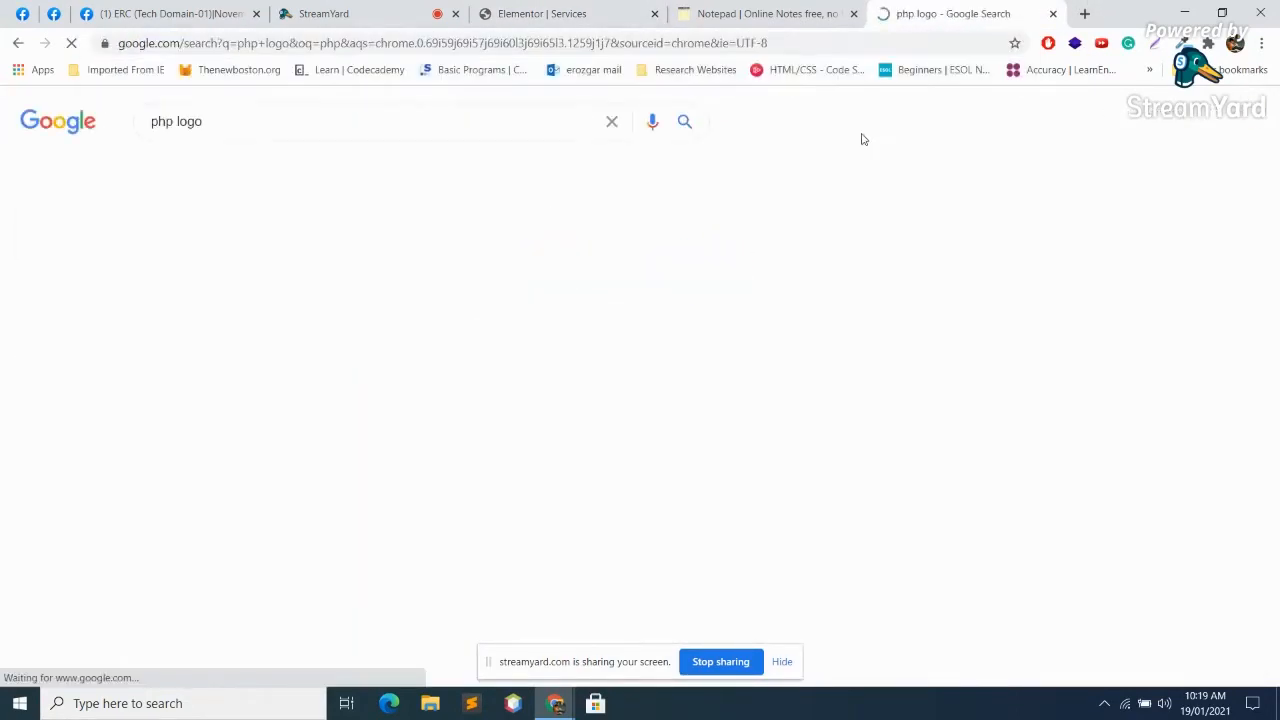
pyautogui.click(335, 112)
pyautogui.press('BackSpace')
pyautogui.press('BackSpace')
pyautogui.press('BackSpace')
pyautogui.press('BackSpace')
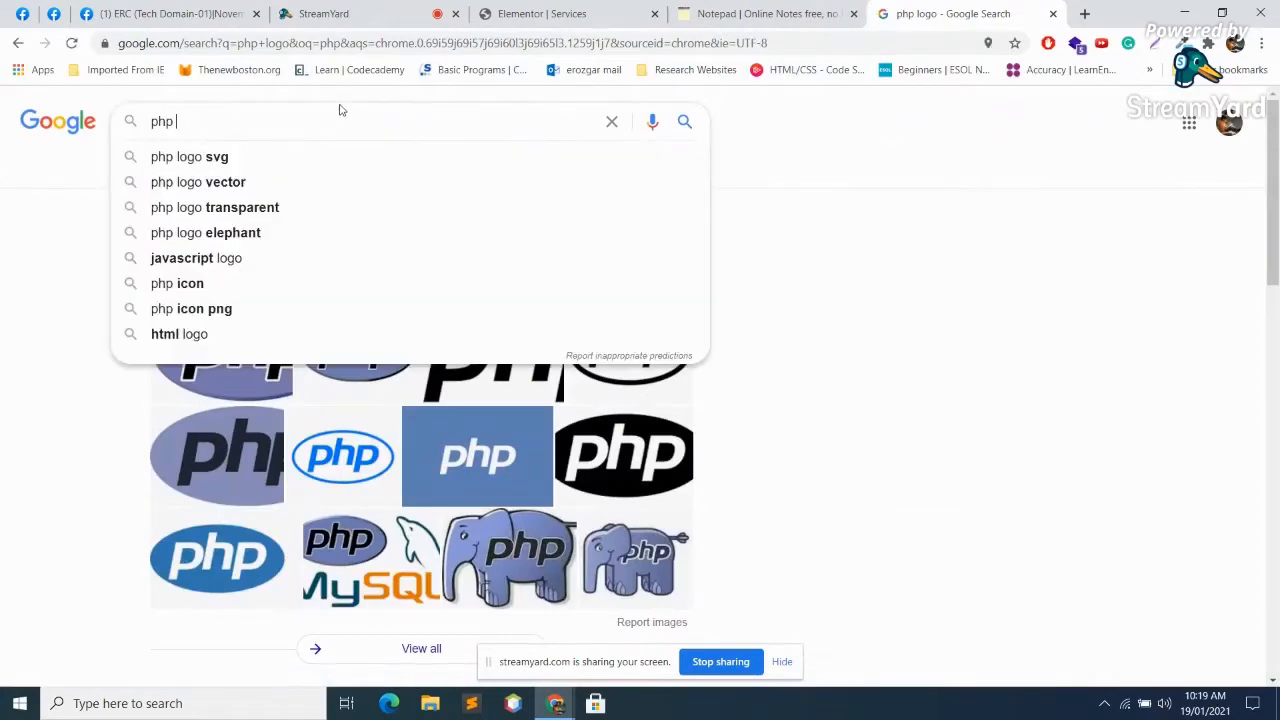
pyautogui.press('Return')
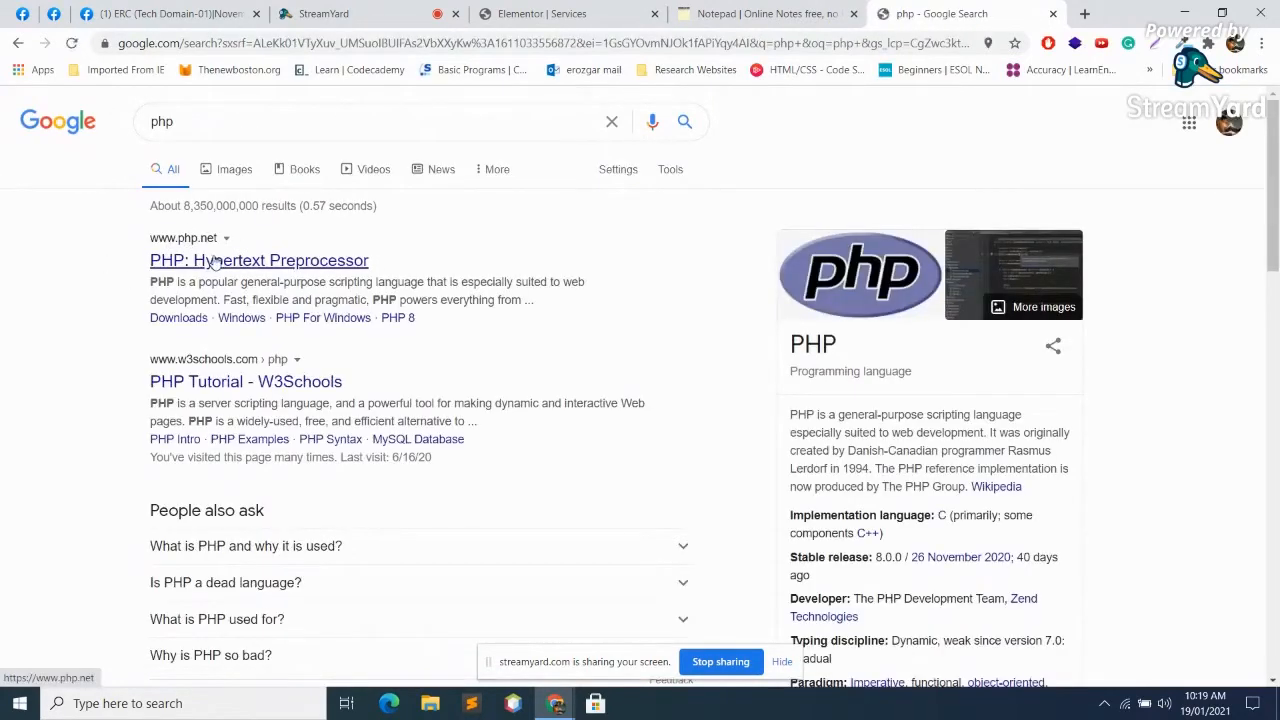
pyautogui.click(213, 260)
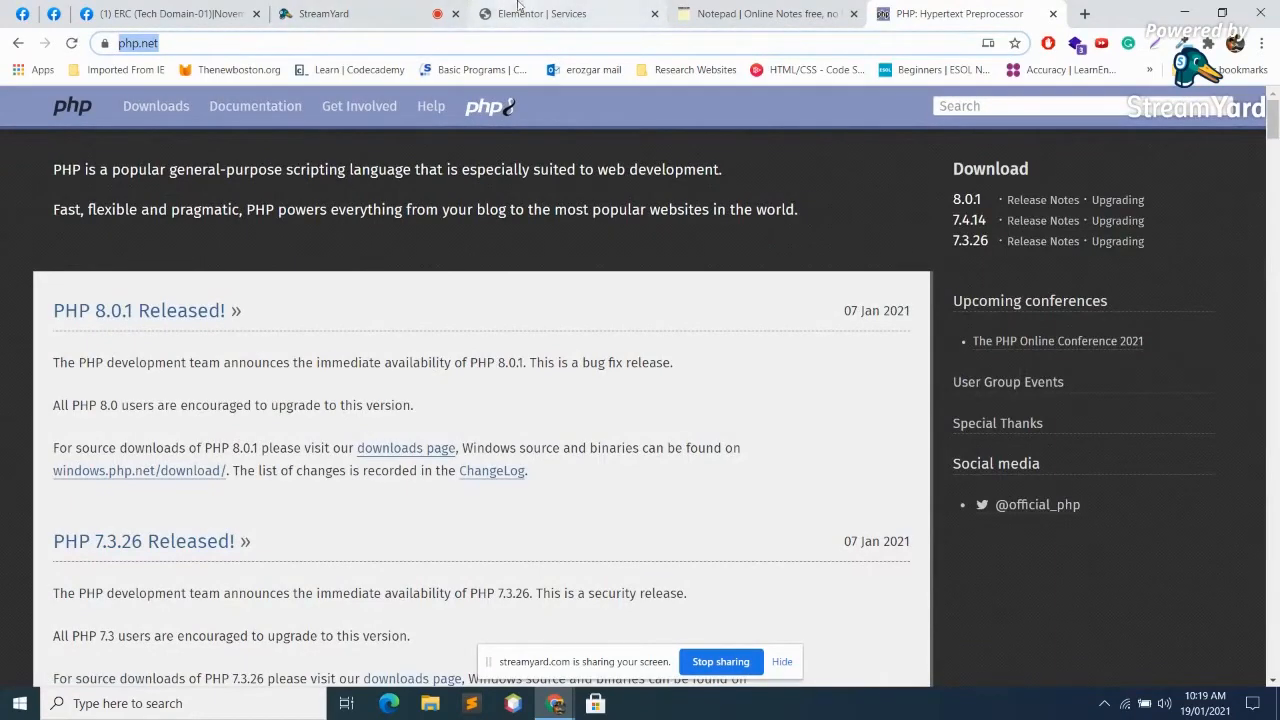
pyautogui.click(415, 12)
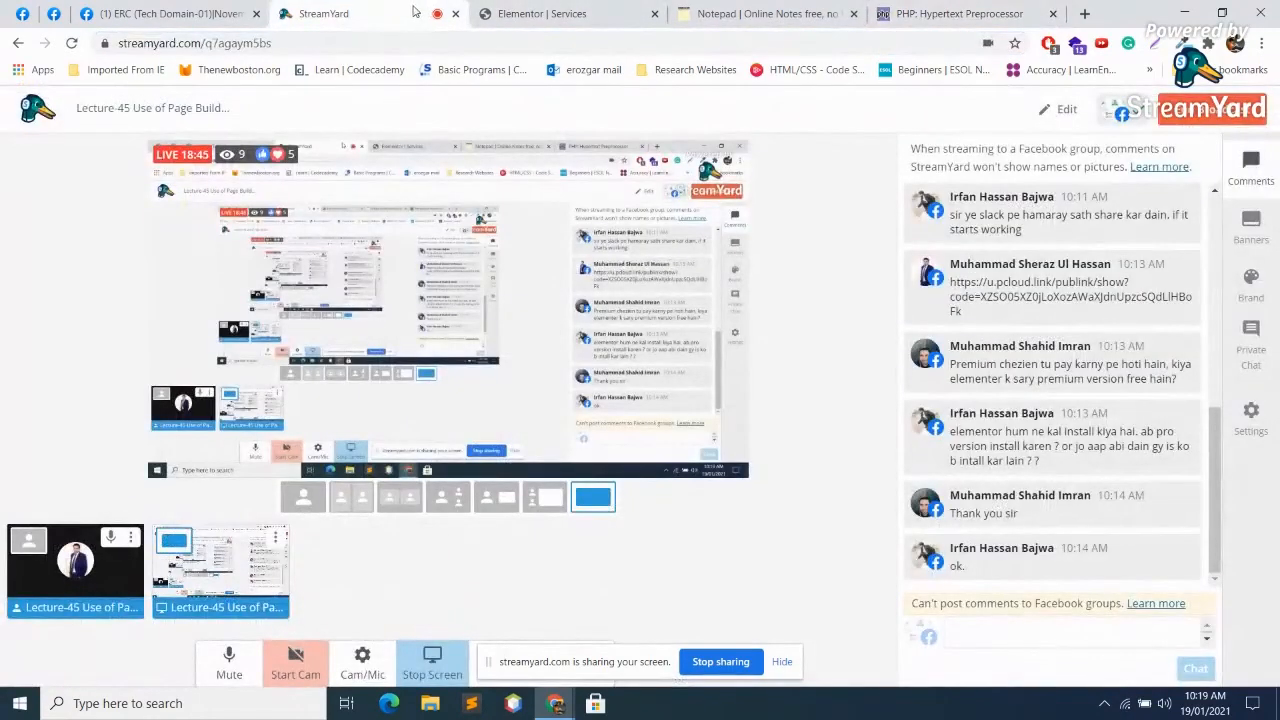
pyautogui.click(541, 13)
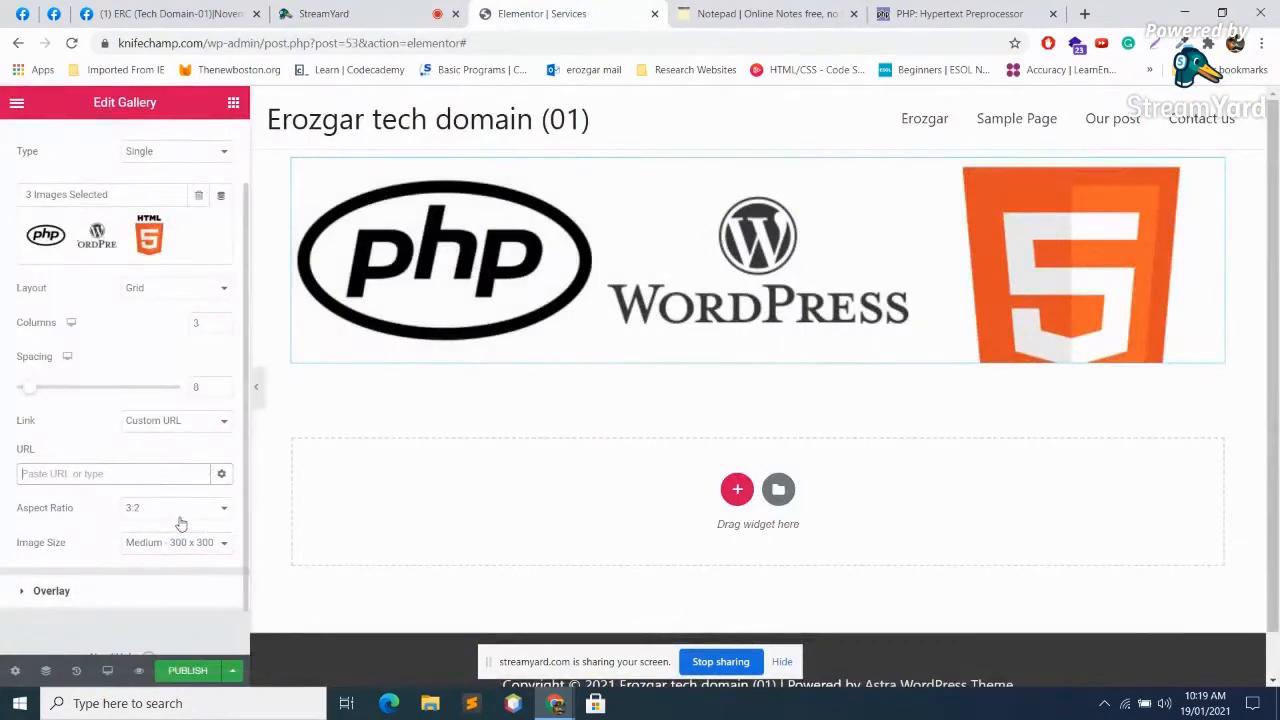
pyautogui.click(110, 472)
pyautogui.write('https://www.php.net/')
pyautogui.click(221, 474)
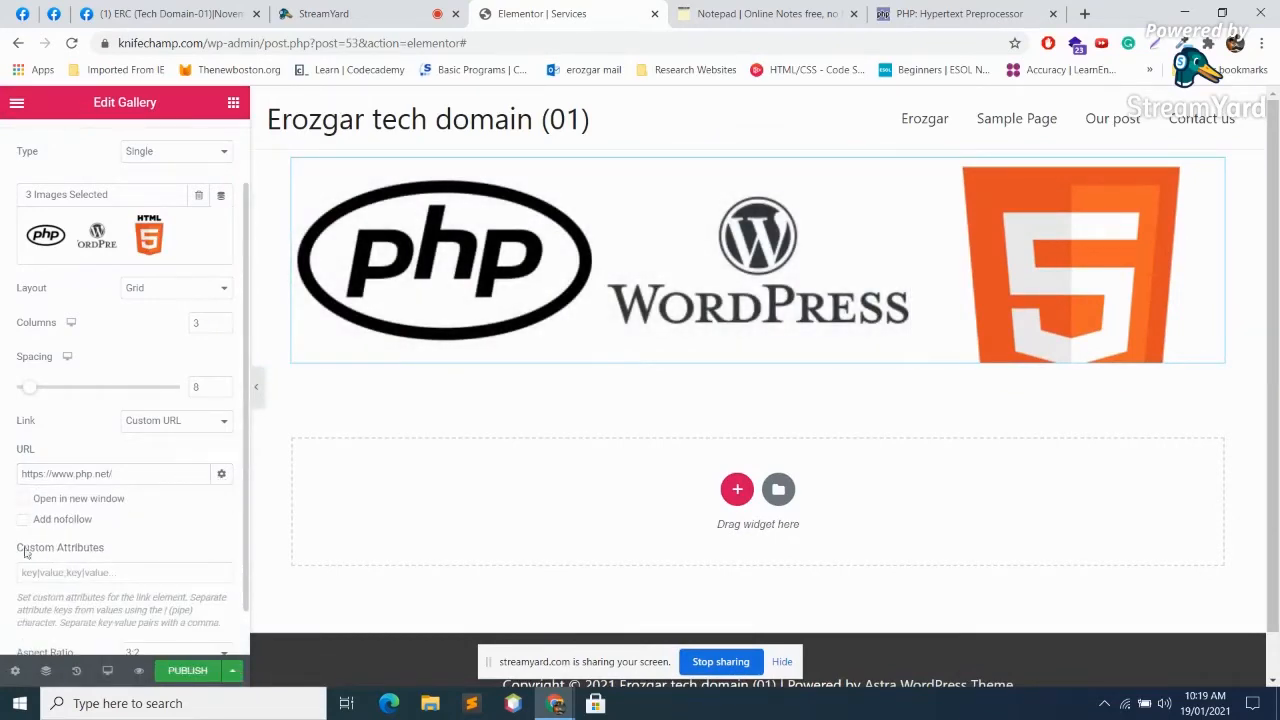
pyautogui.click(24, 499)
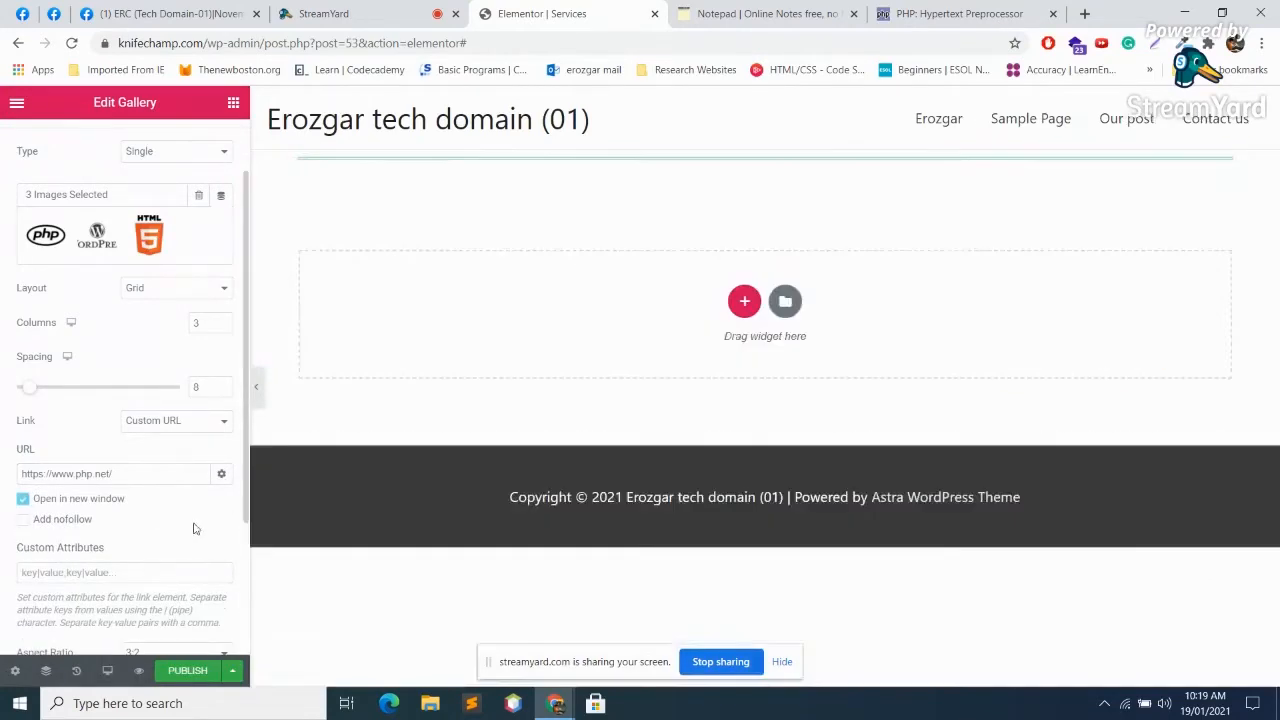
pyautogui.scroll(-2, 175, 513)
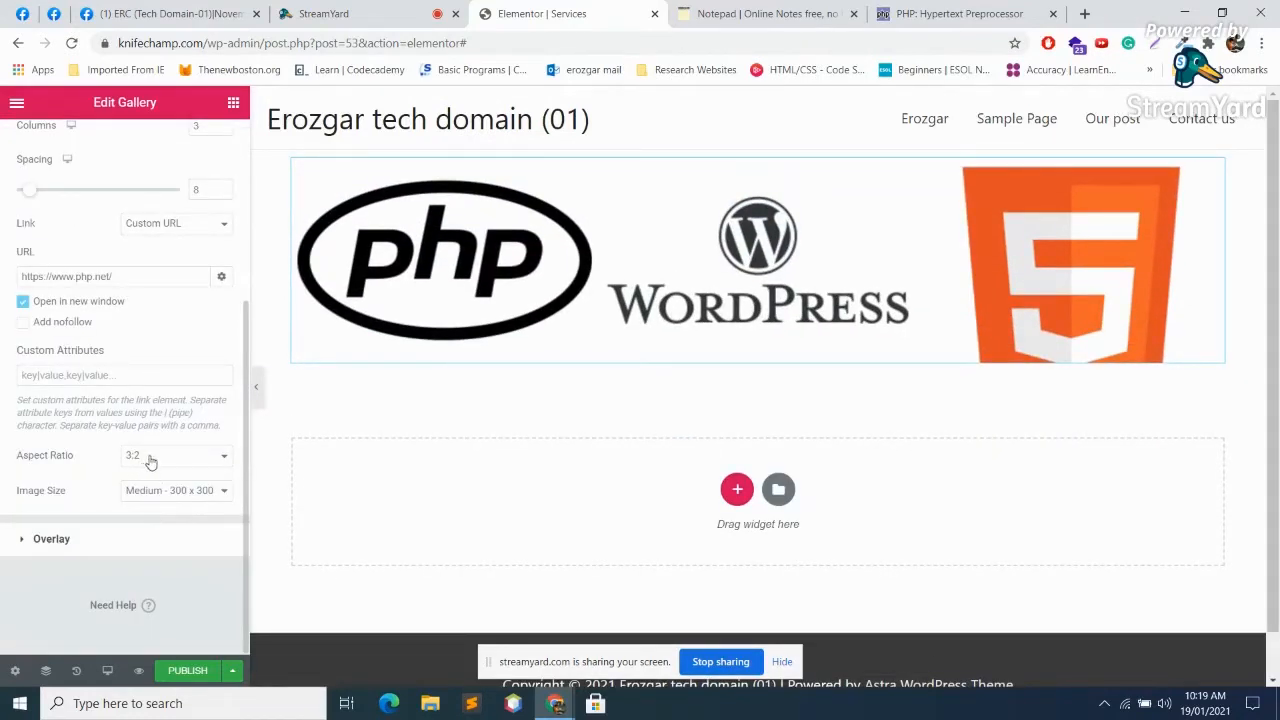
pyautogui.click(221, 277)
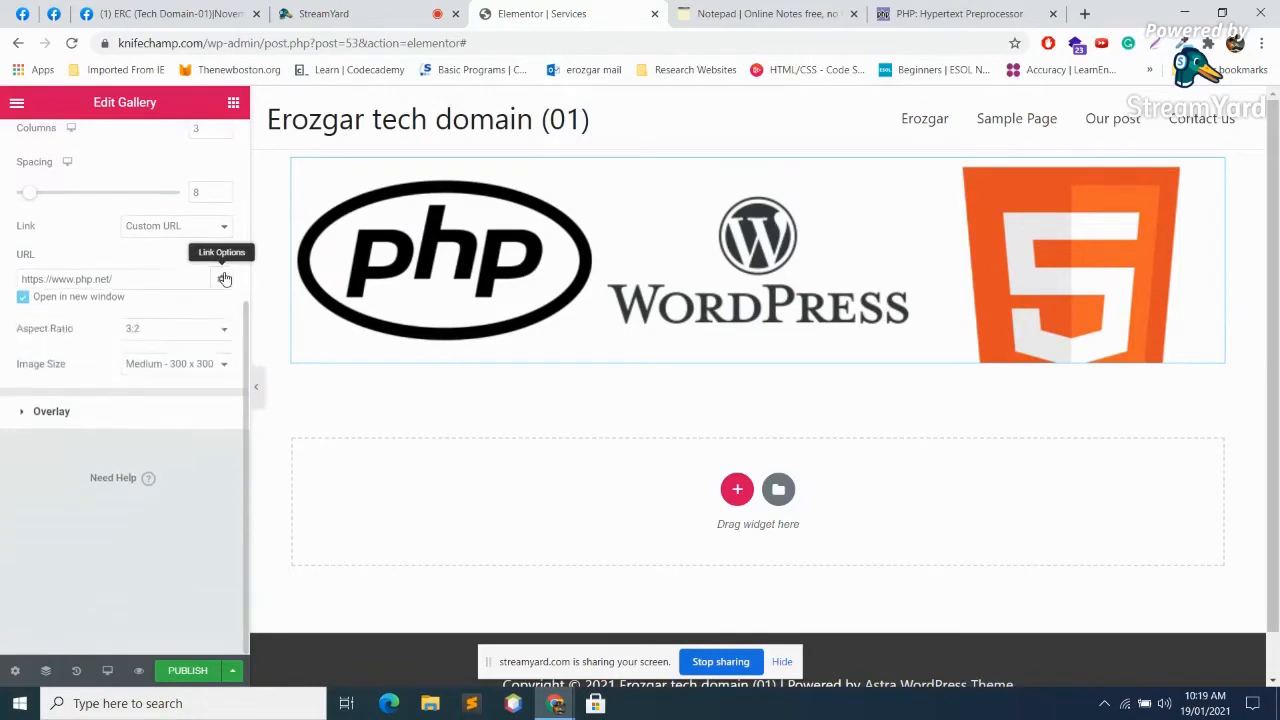
# Step: Set the gallery image size to Medium 300 x 300 after trying Medium Large
pyautogui.click(212, 350)
pyautogui.click(198, 393)
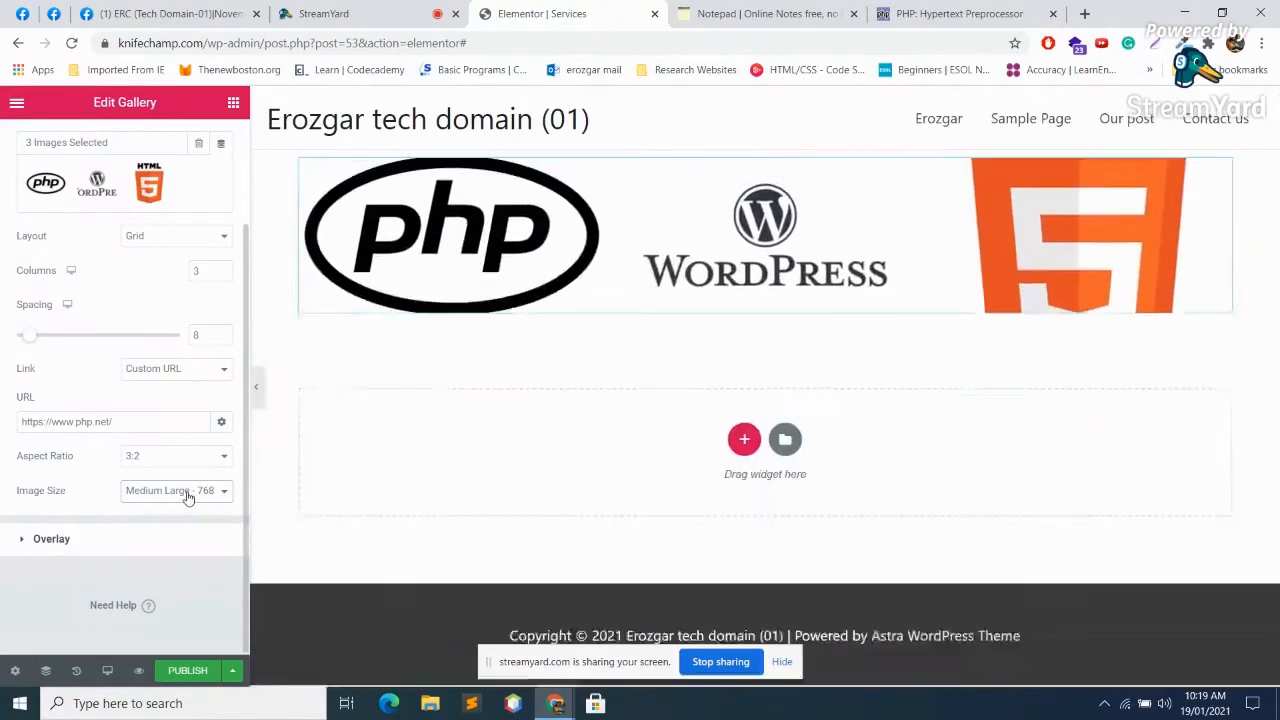
pyautogui.click(198, 490)
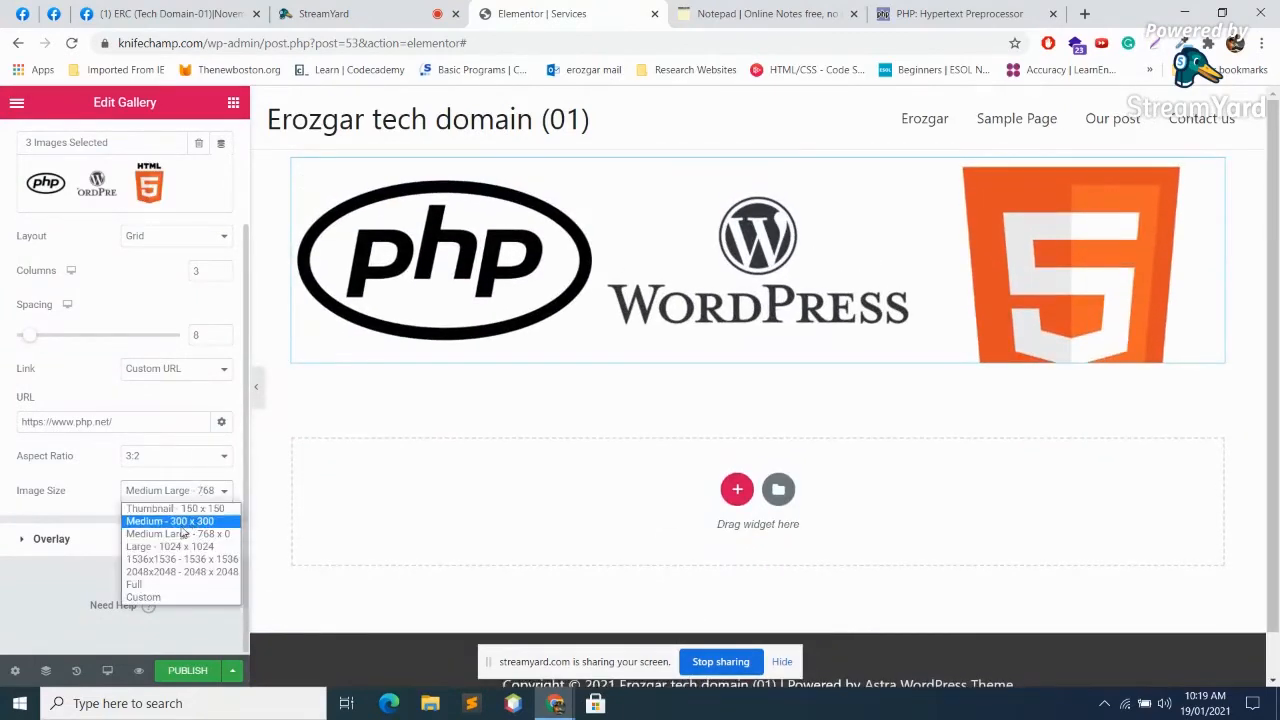
pyautogui.click(184, 522)
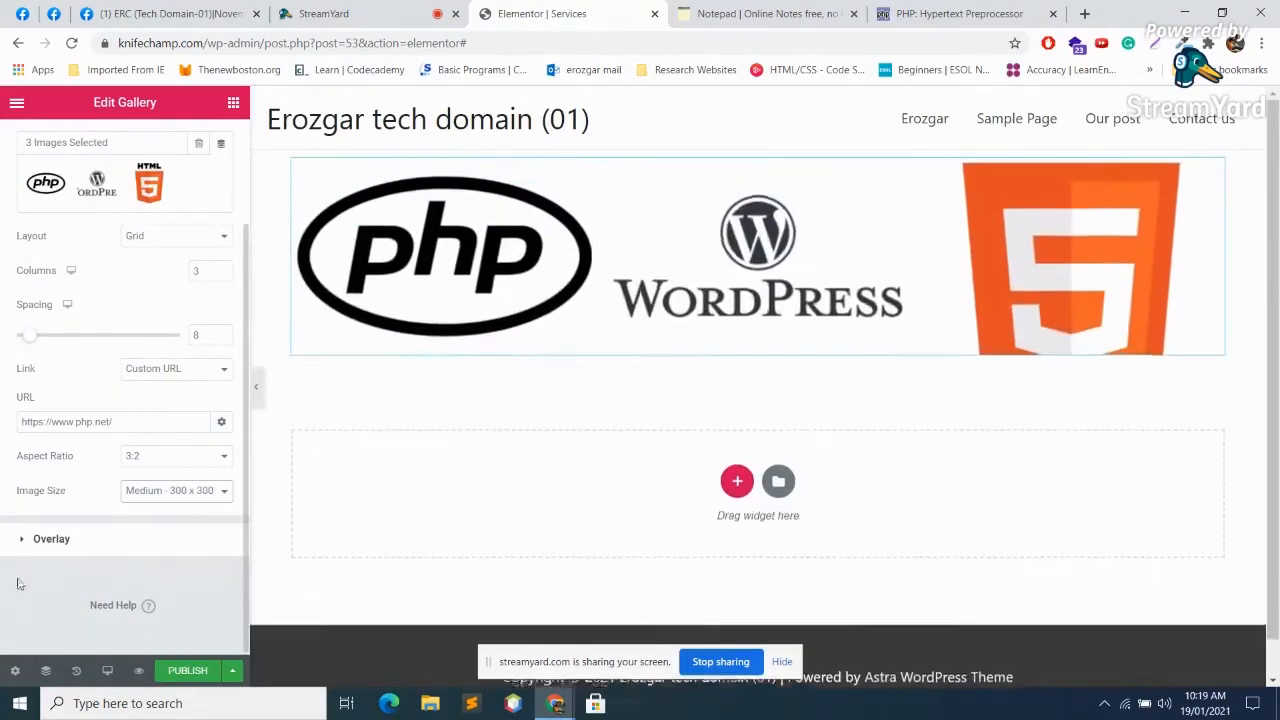
pyautogui.click(52, 540)
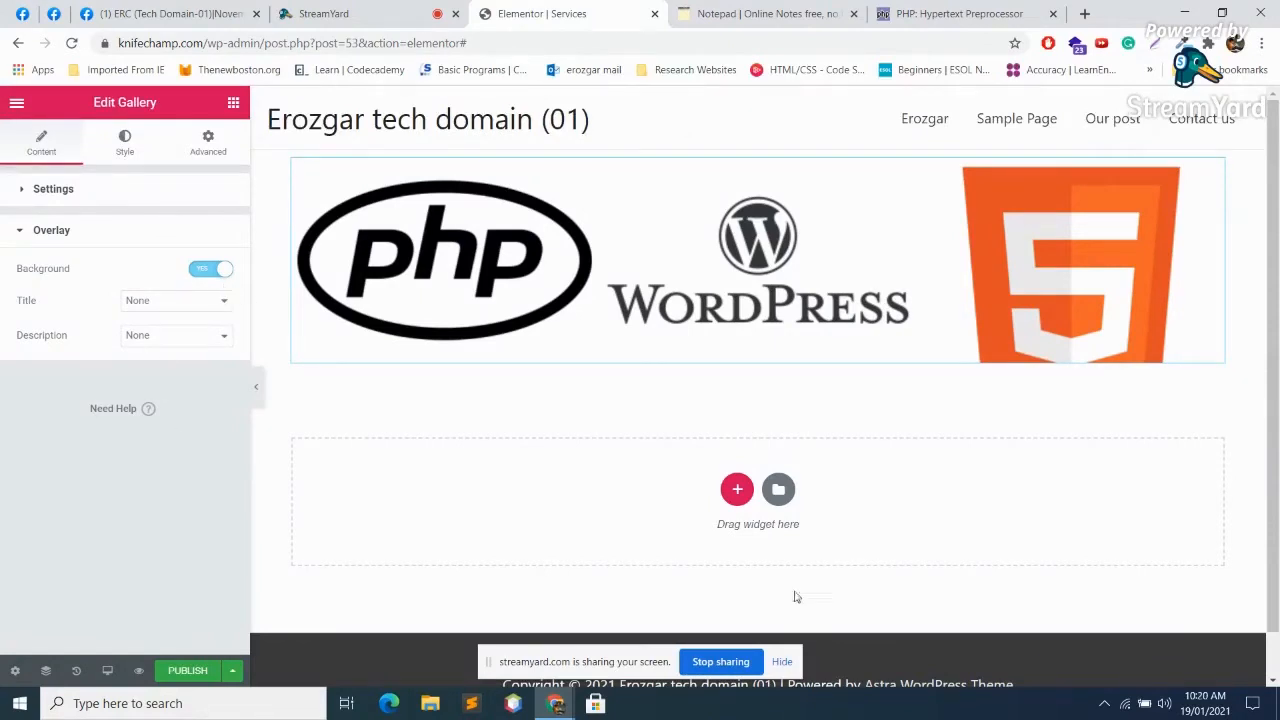
# Step: Try the overlay Title and Description options, leaving both set to None
pyautogui.click(187, 303)
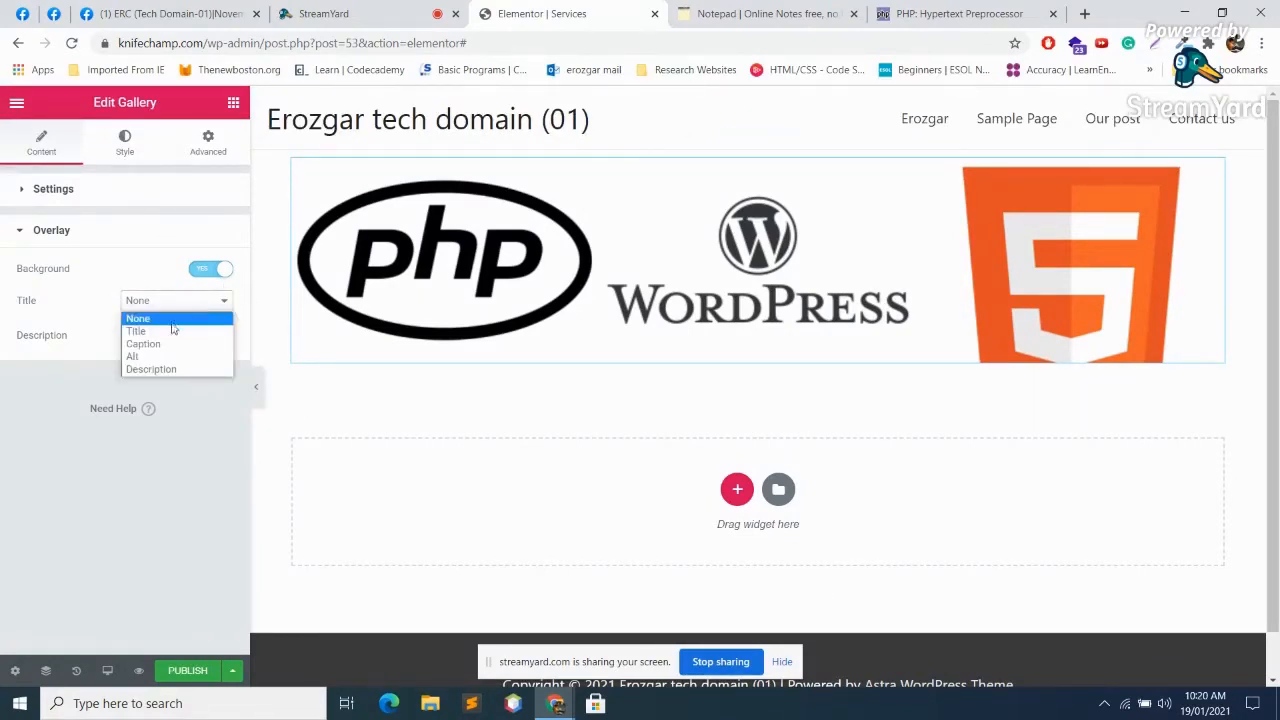
pyautogui.click(165, 332)
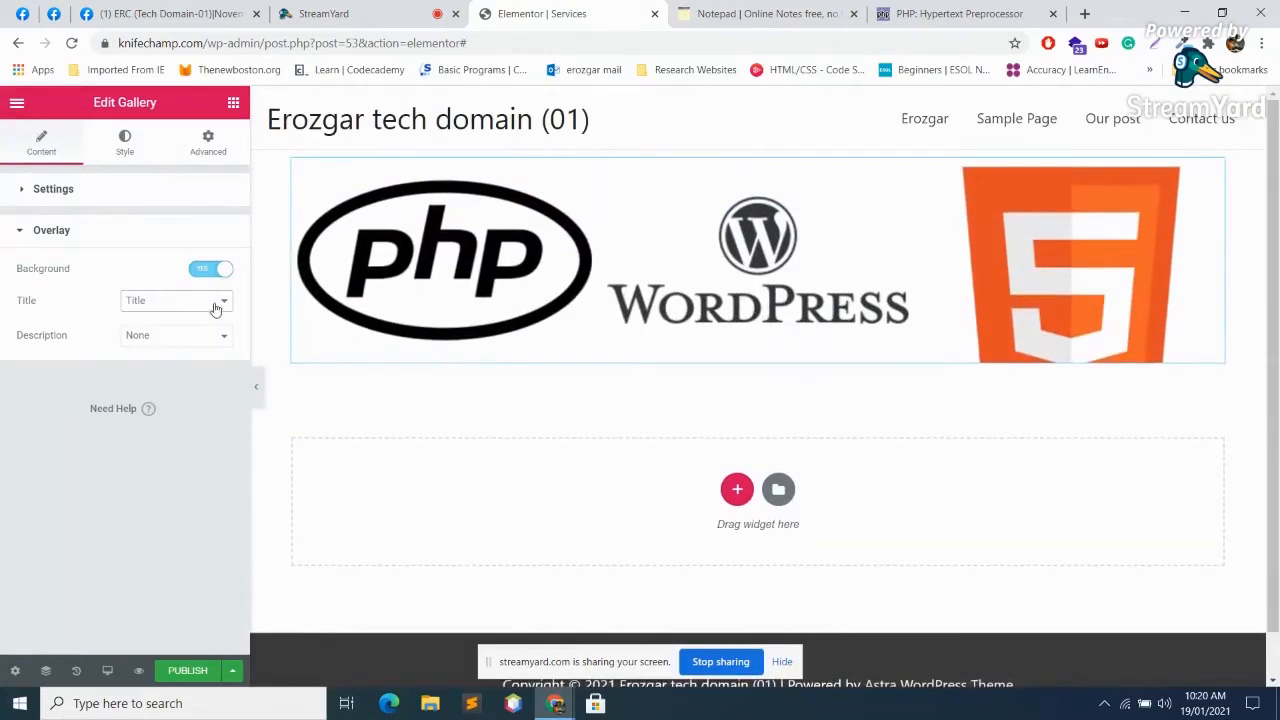
pyautogui.click(214, 303)
pyautogui.click(140, 315)
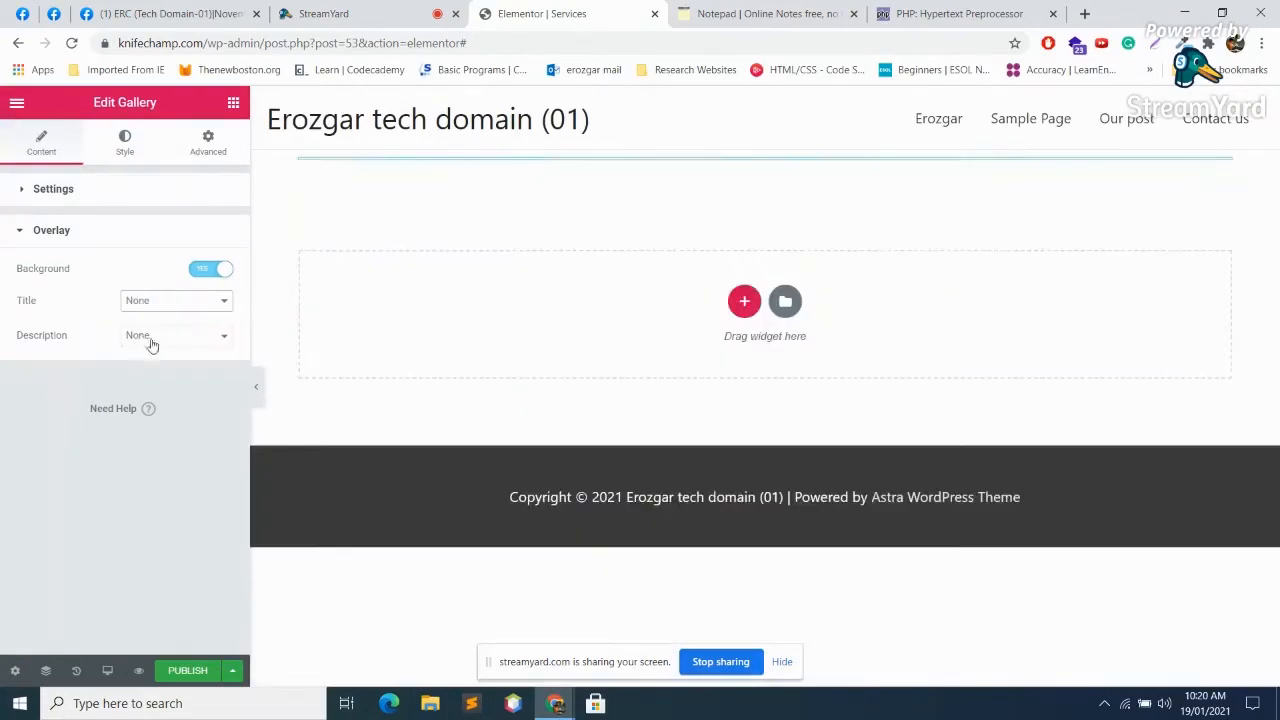
pyautogui.click(140, 338)
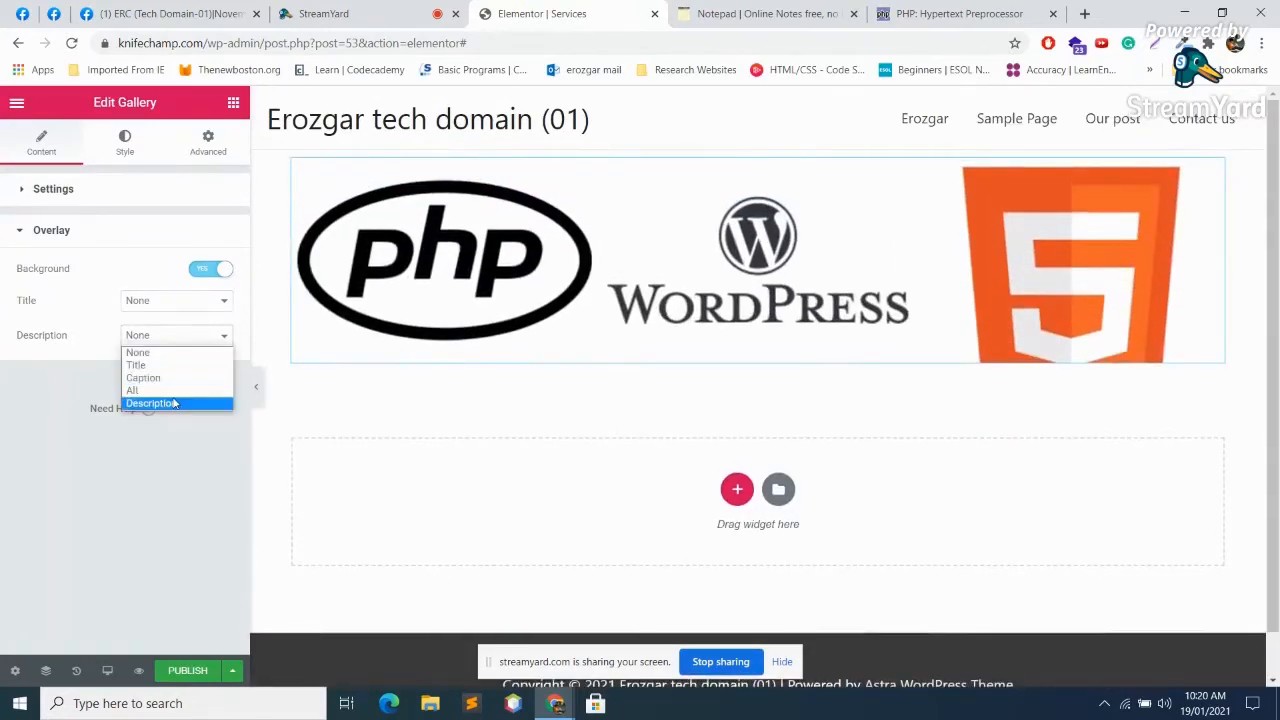
pyautogui.click(166, 403)
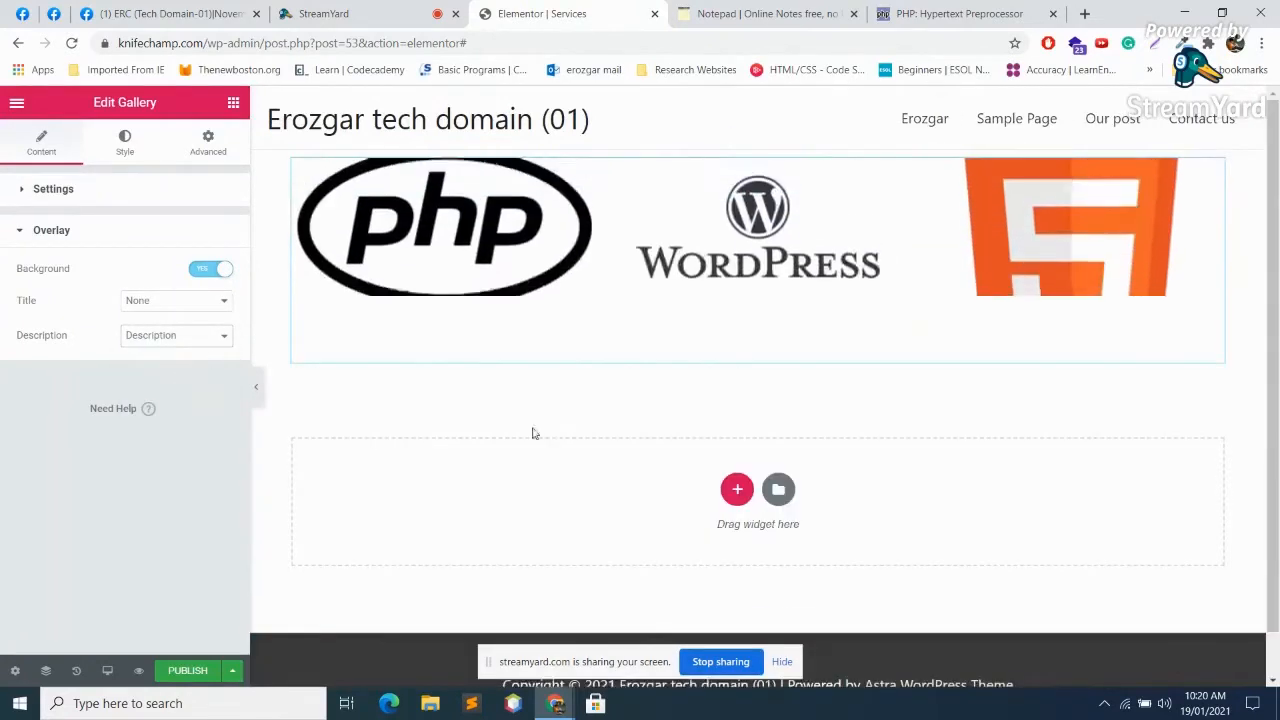
pyautogui.click(180, 335)
pyautogui.click(140, 353)
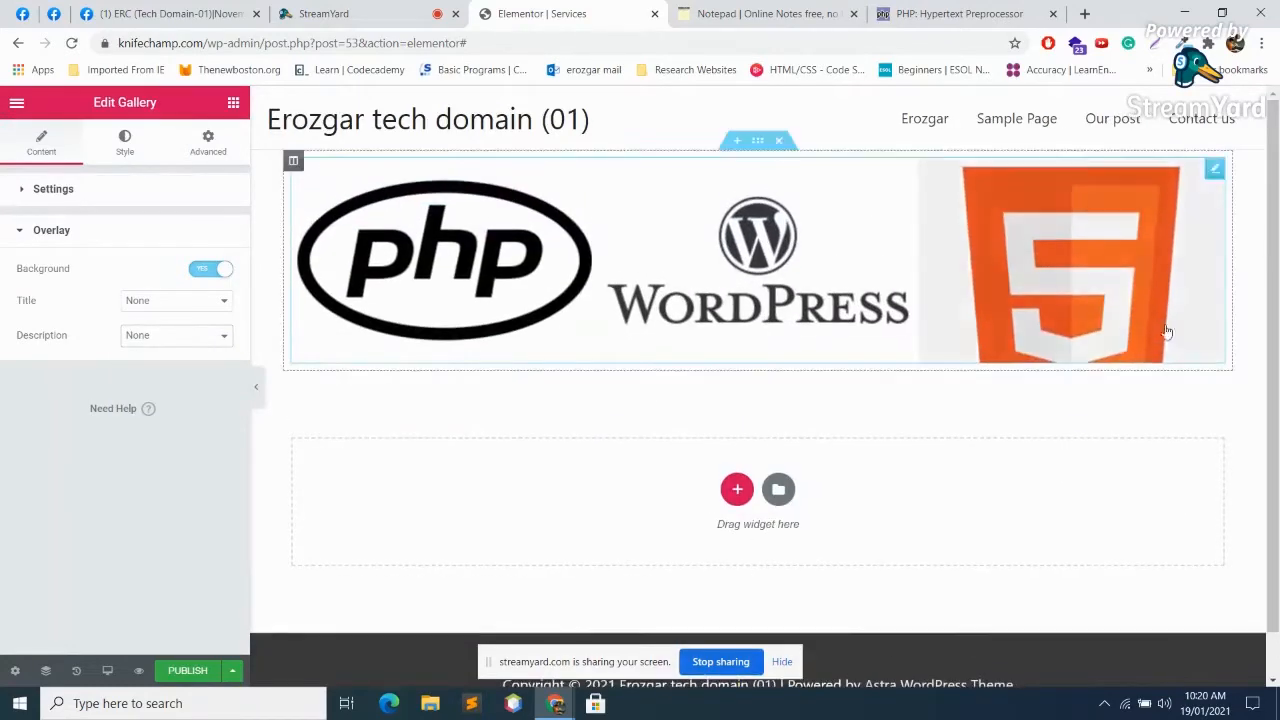
# Step: Make the image border colour black and the hover border radius 24 px
pyautogui.click(125, 145)
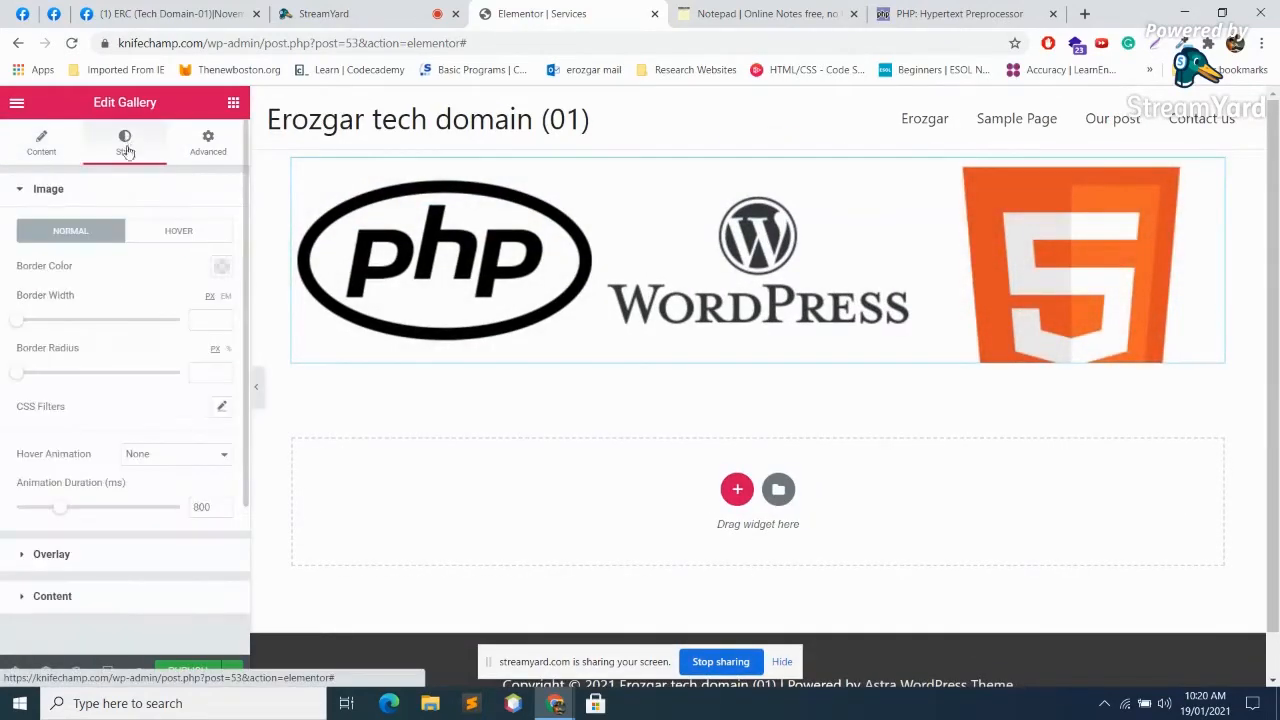
pyautogui.click(223, 270)
pyautogui.click(194, 443)
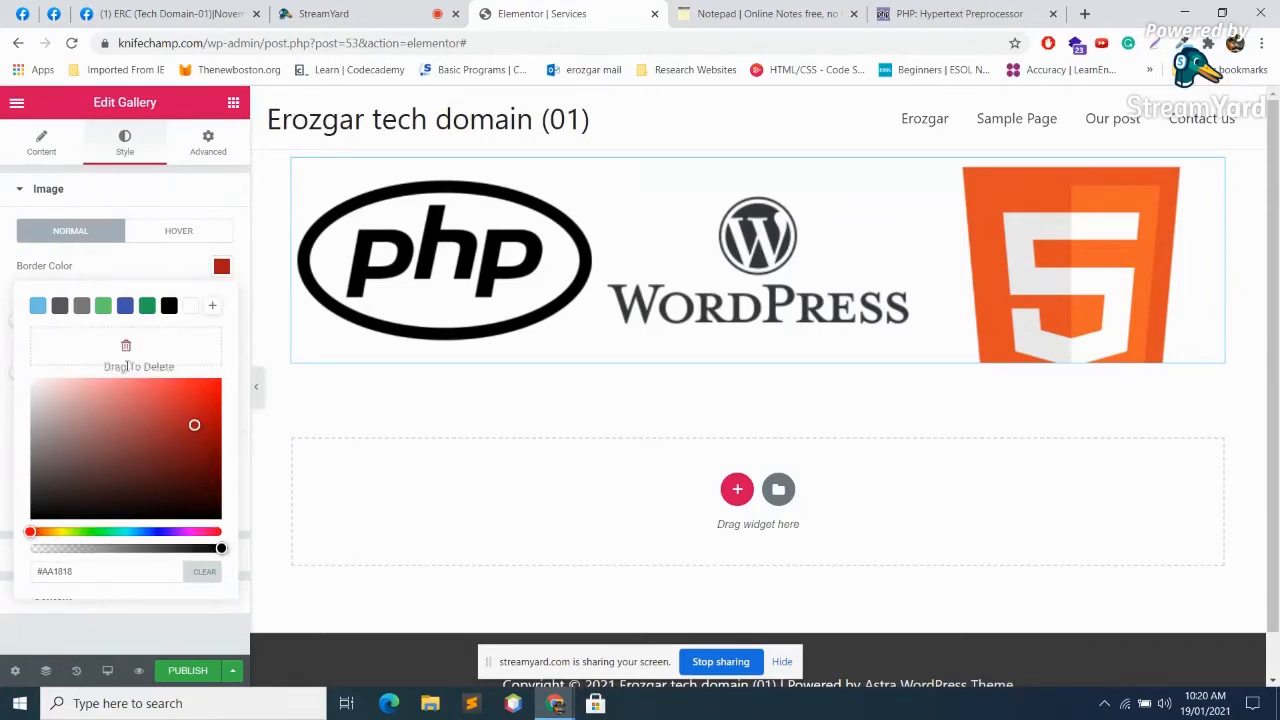
pyautogui.moveTo(161, 492); pyautogui.dragTo(130, 393)
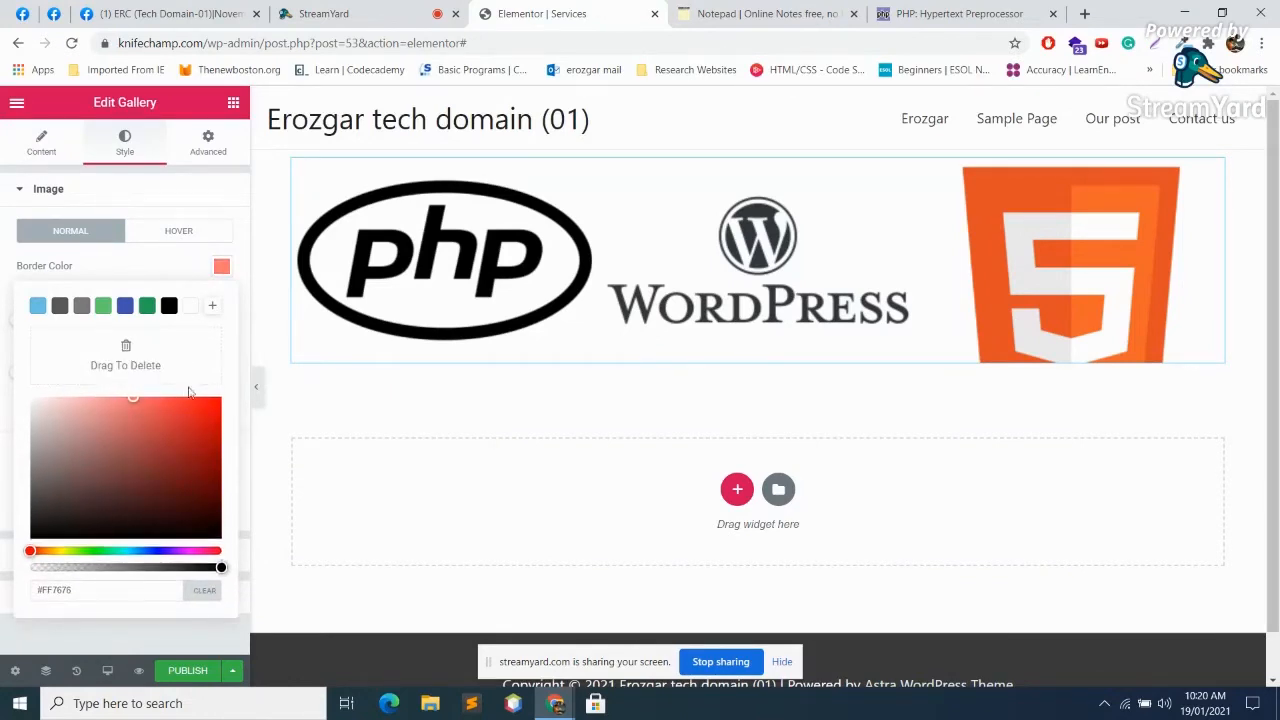
pyautogui.click(170, 307)
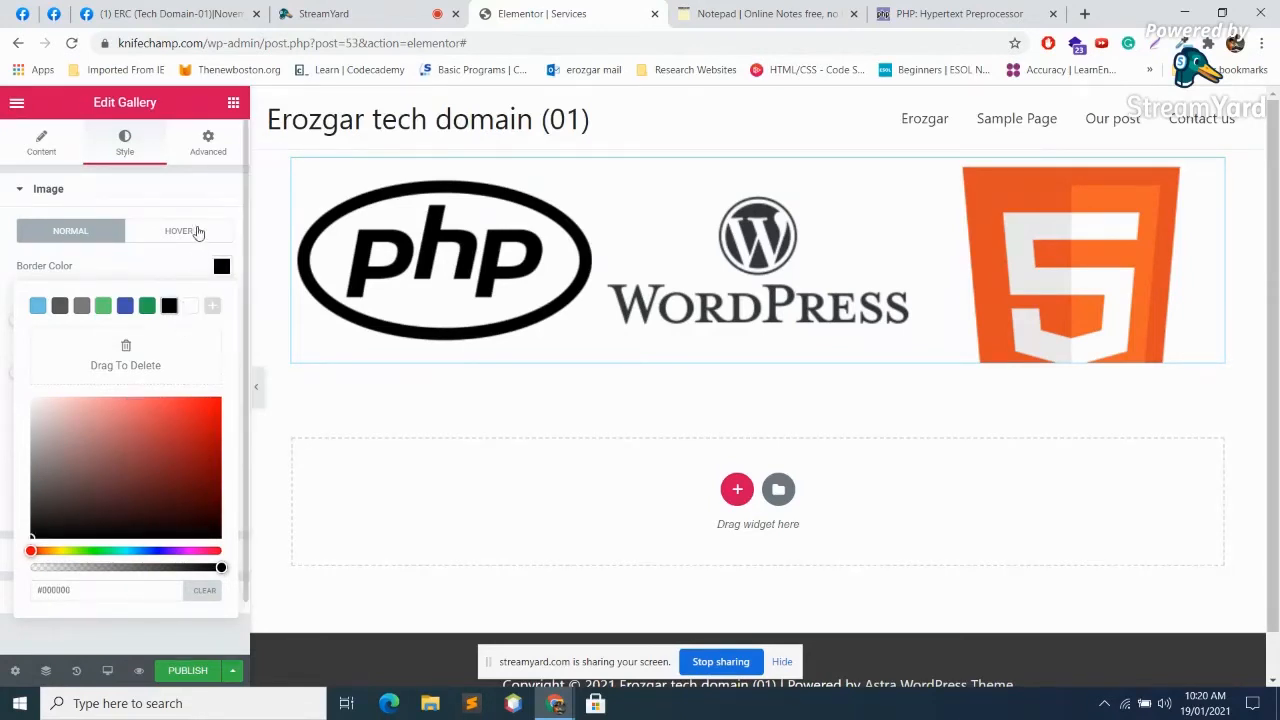
pyautogui.click(180, 231)
pyautogui.moveTo(20, 330); pyautogui.dragTo(56, 322)
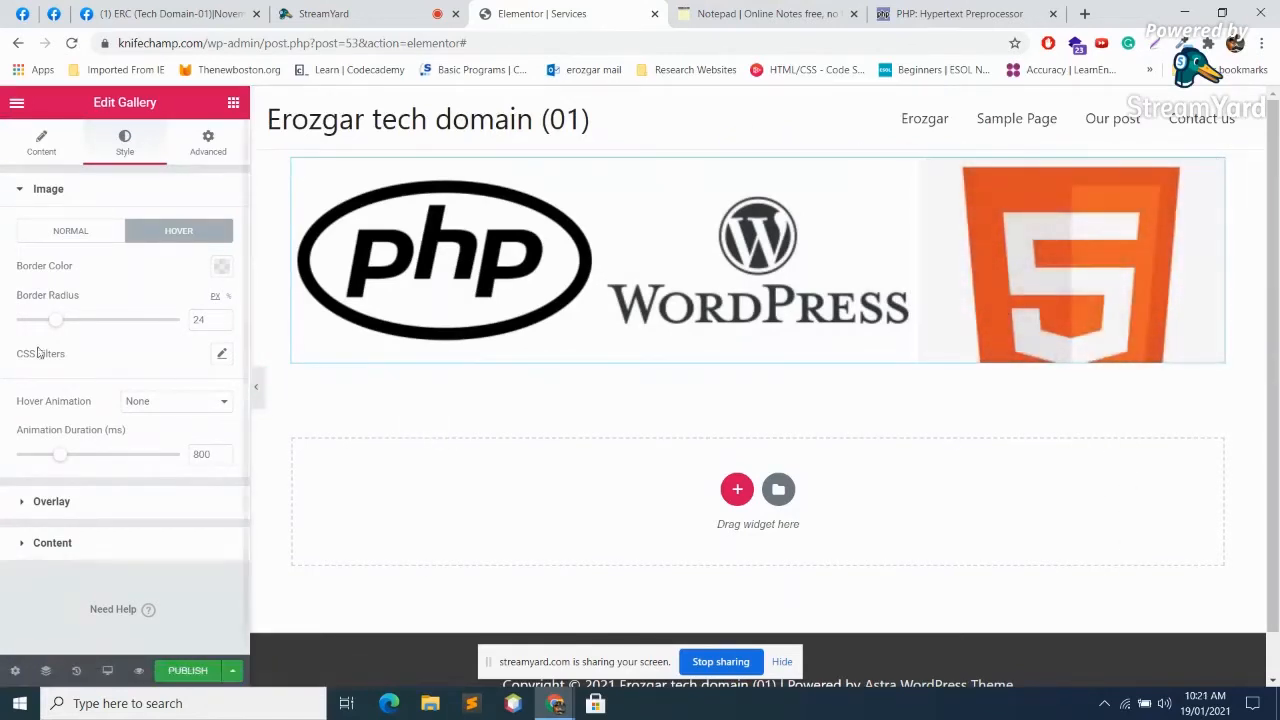
# Step: Lower the hover border radius to 8 px, glancing at the Normal border colour
pyautogui.moveTo(58, 327); pyautogui.dragTo(33, 330)
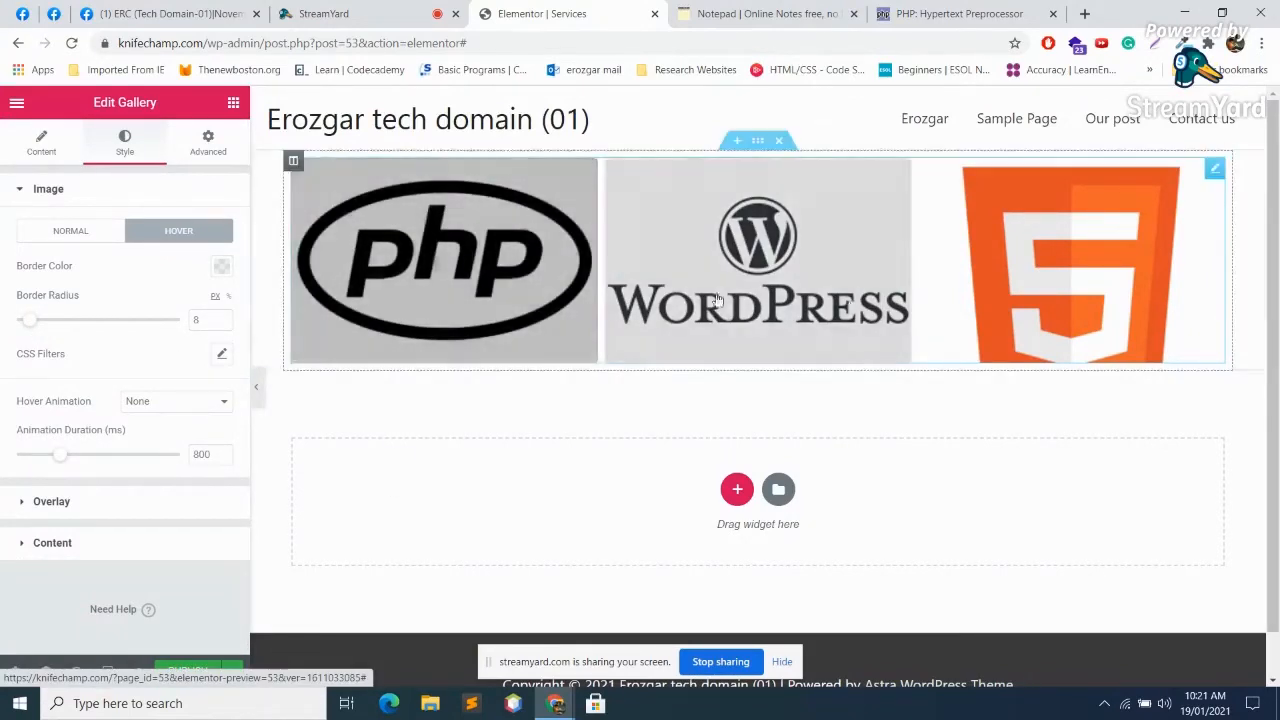
pyautogui.click(66, 234)
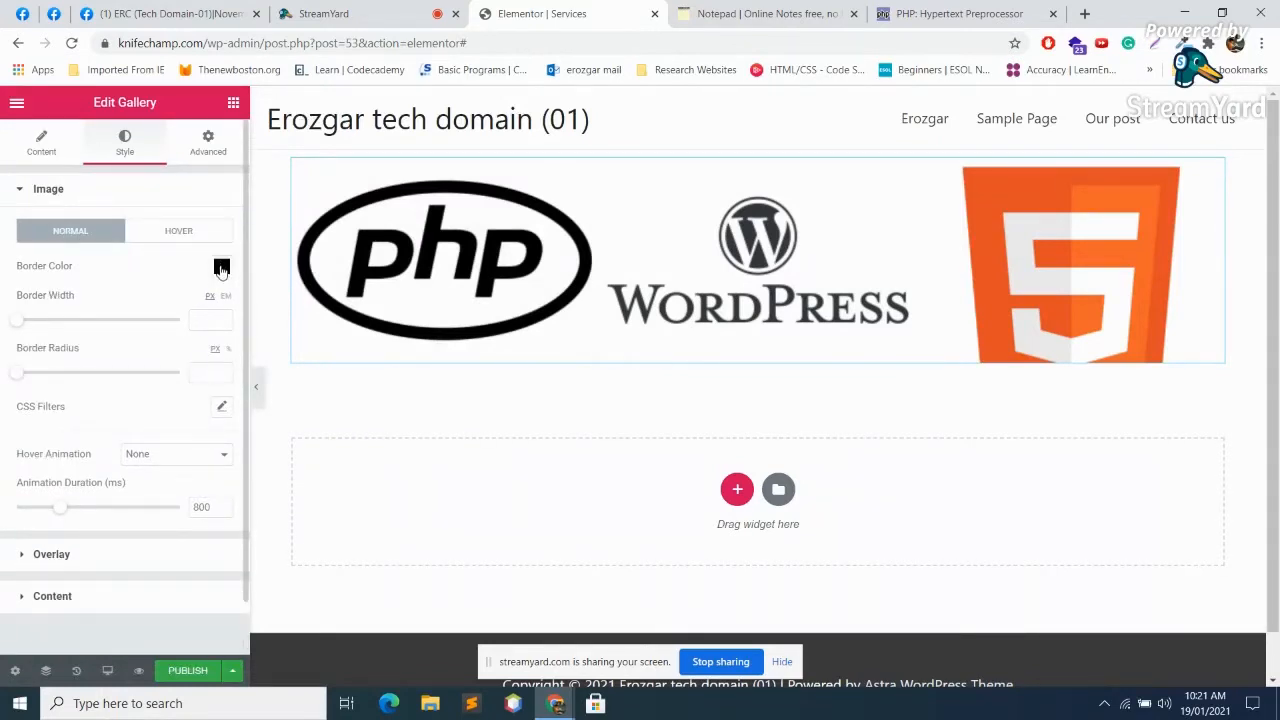
pyautogui.click(221, 268)
pyautogui.click(221, 268)
pyautogui.click(163, 233)
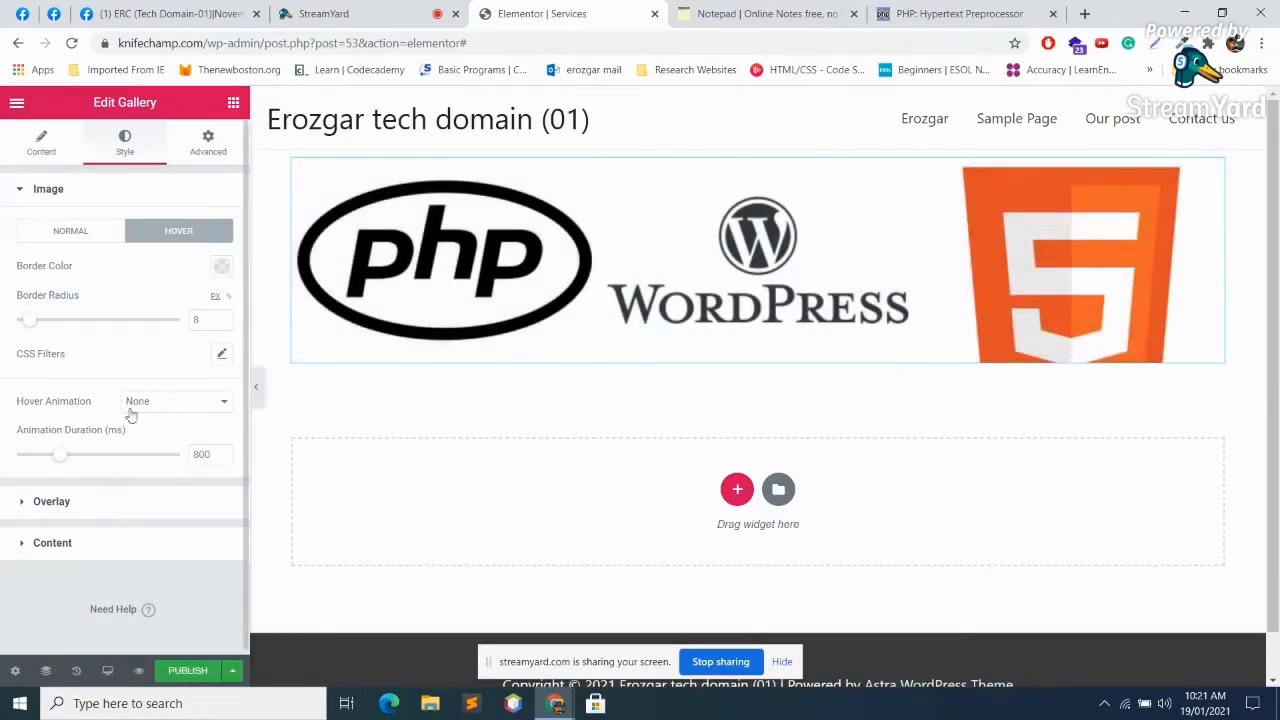
# Step: Try Screen and Color Dodge overlay blend modes, leaving it at Normal
pyautogui.click(51, 503)
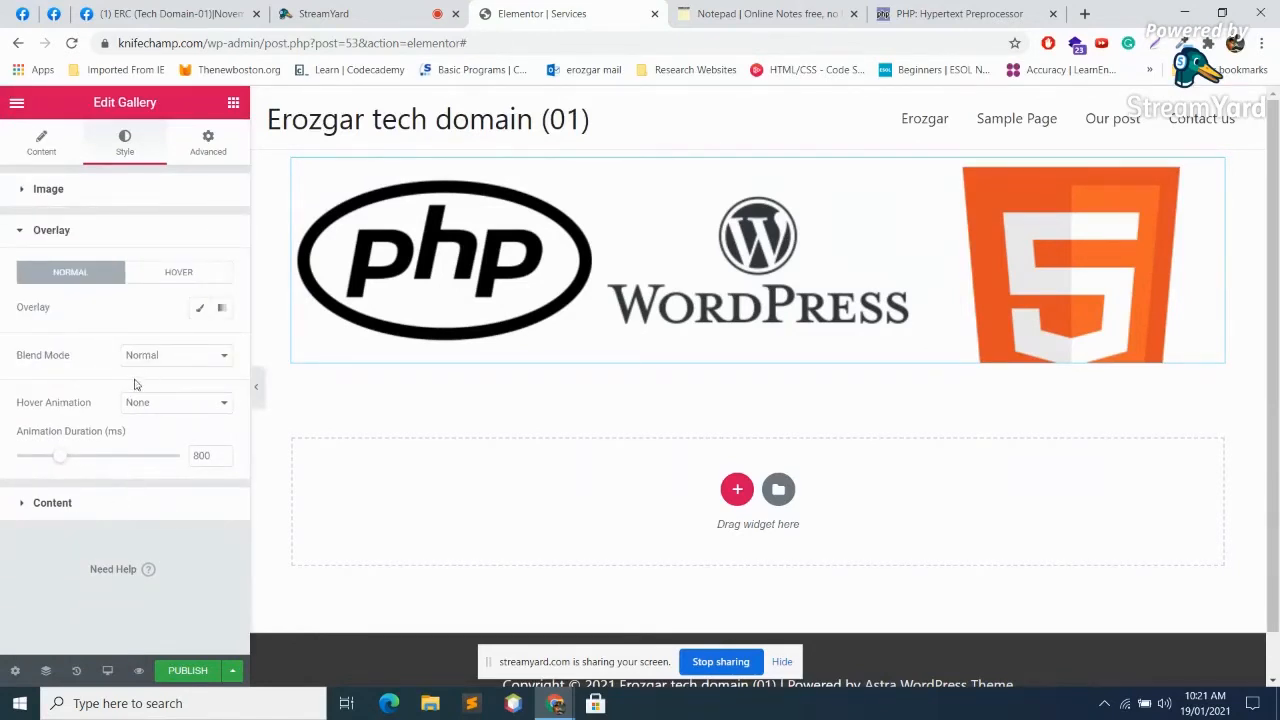
pyautogui.click(200, 360)
pyautogui.click(180, 397)
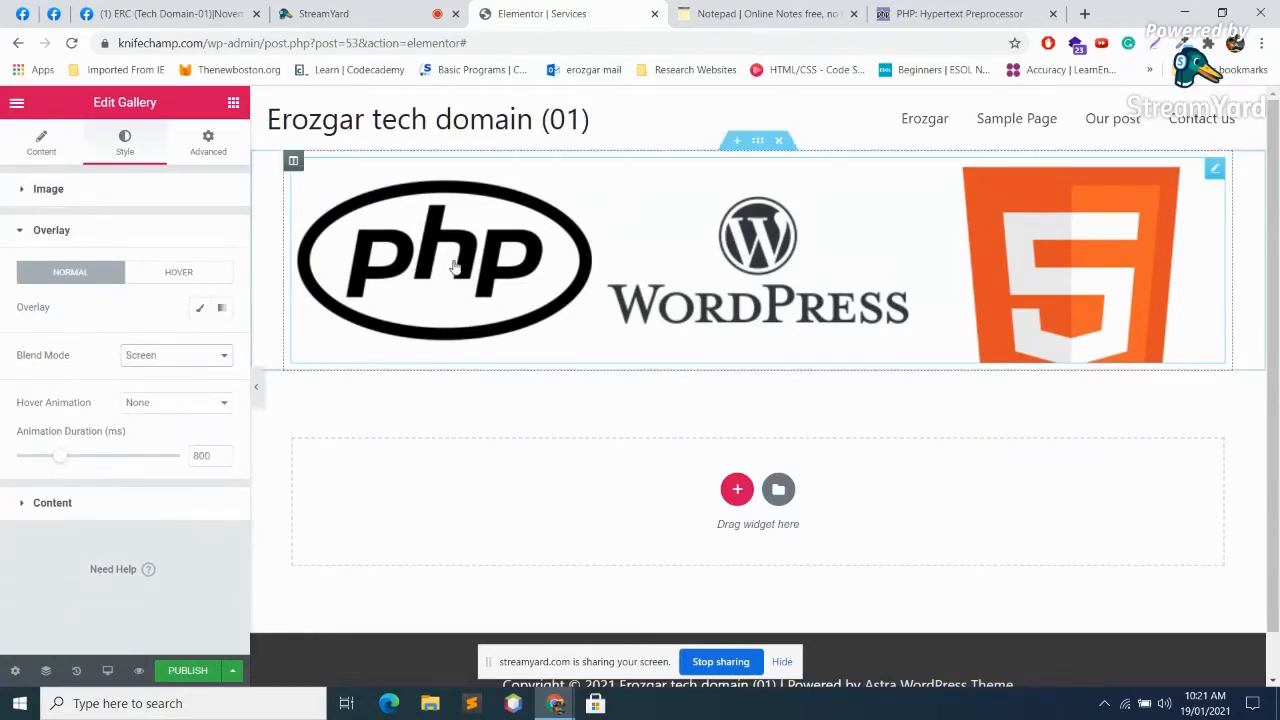
pyautogui.click(160, 353)
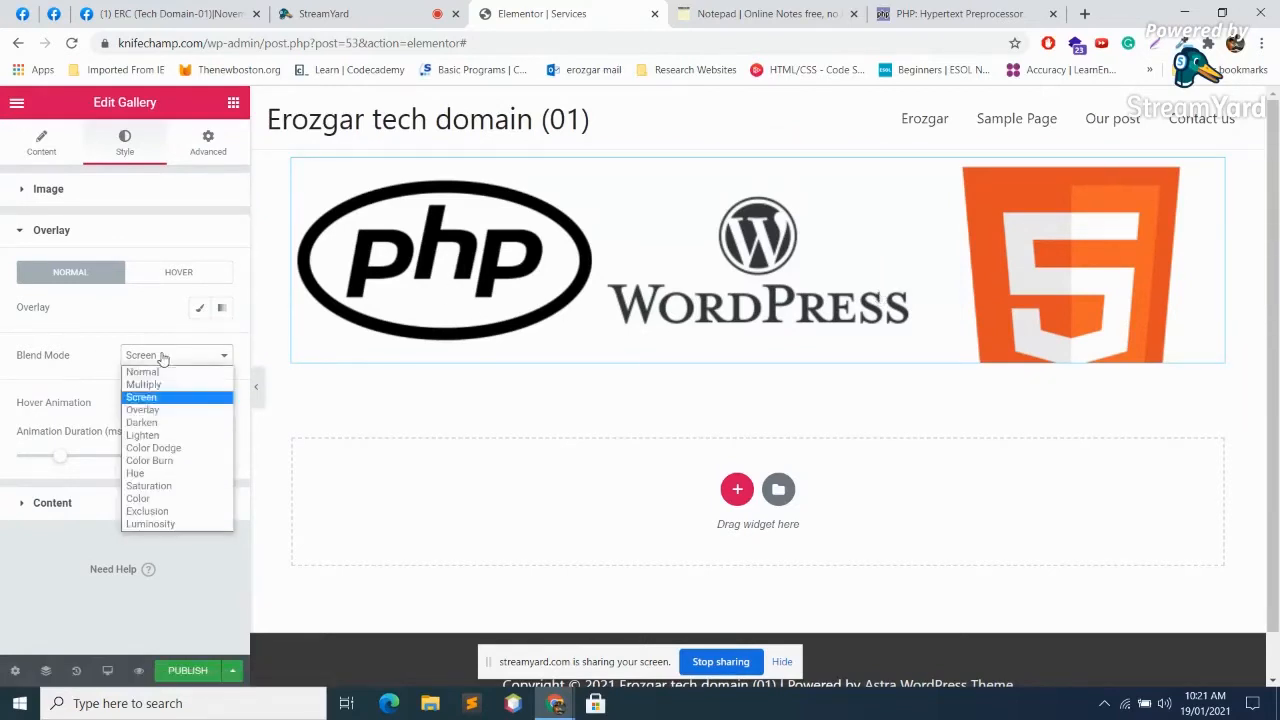
pyautogui.click(154, 374)
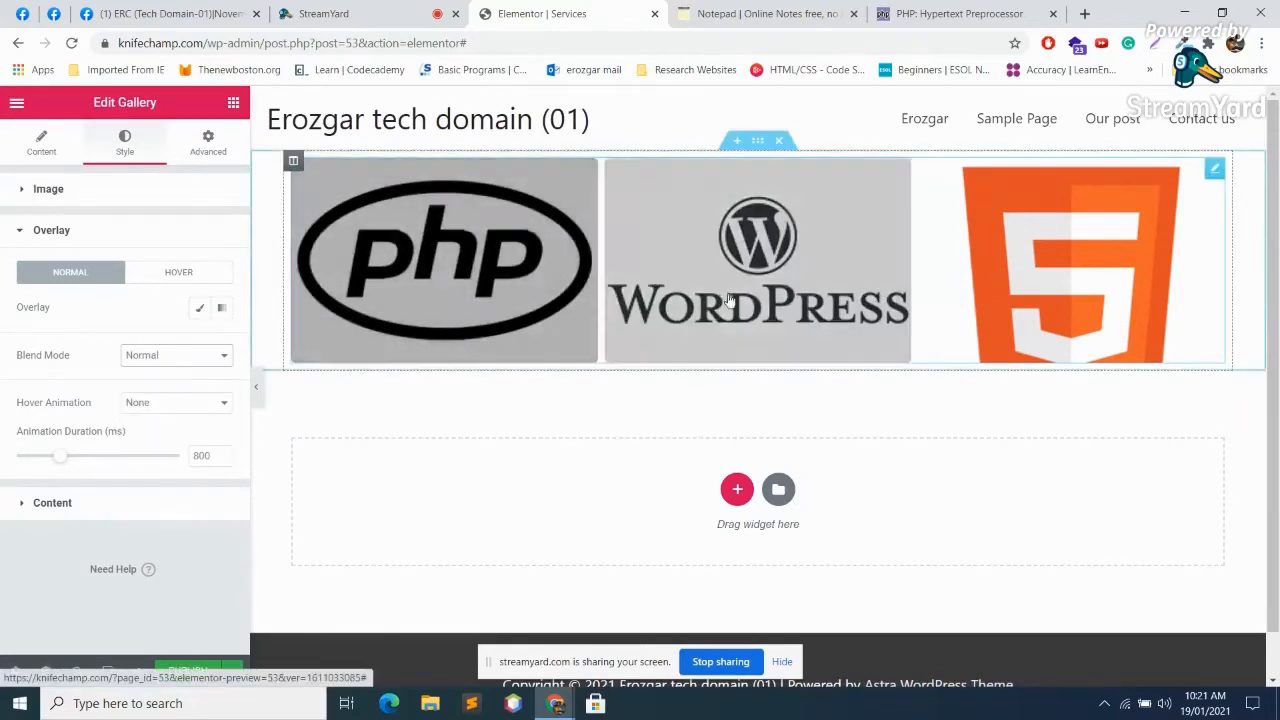
pyautogui.click(150, 355)
pyautogui.click(150, 448)
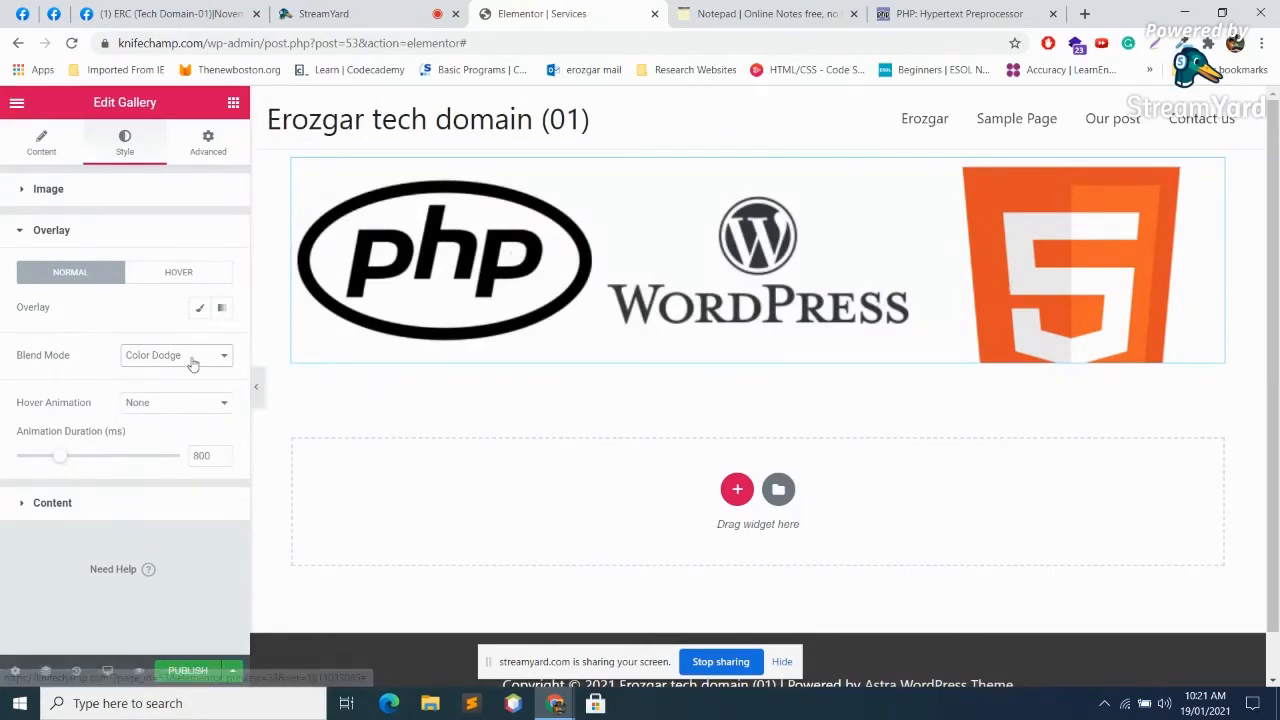
pyautogui.click(188, 358)
pyautogui.click(155, 374)
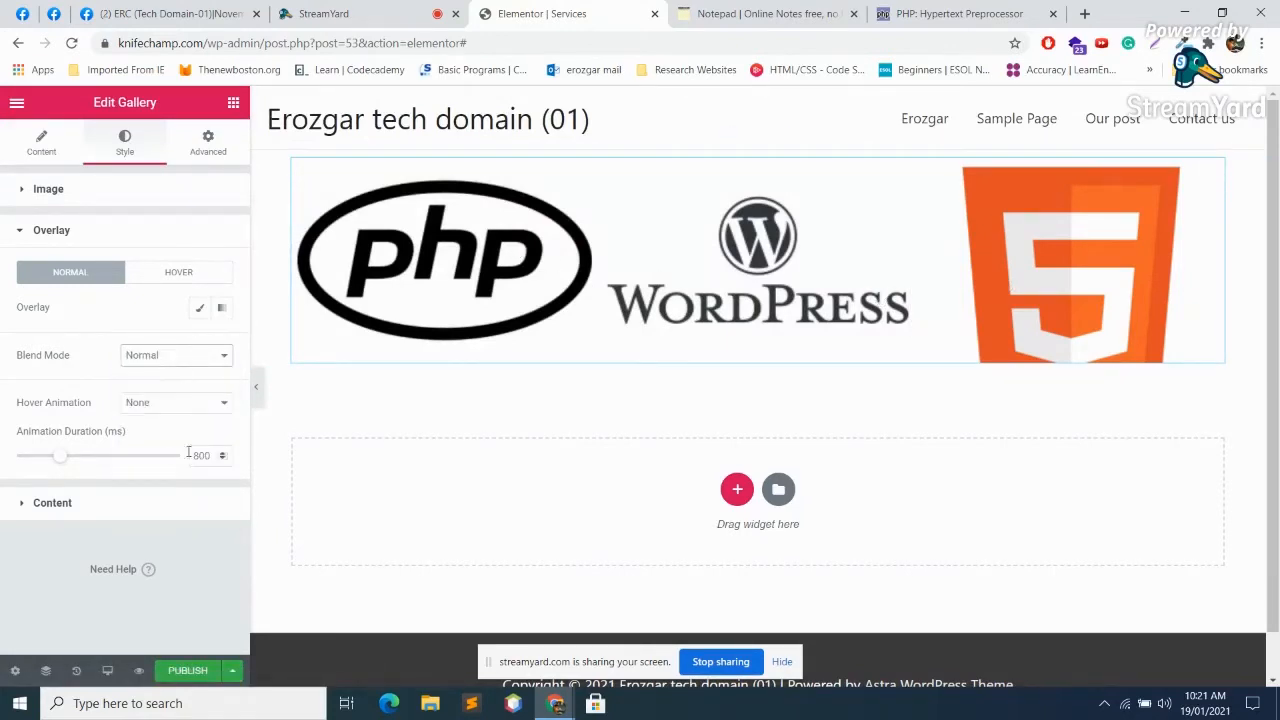
# Step: Set the overlay hover animation to Fade Out after trying Slide In Left, Slide In Up and Zoom In
pyautogui.click(179, 404)
pyautogui.click(162, 470)
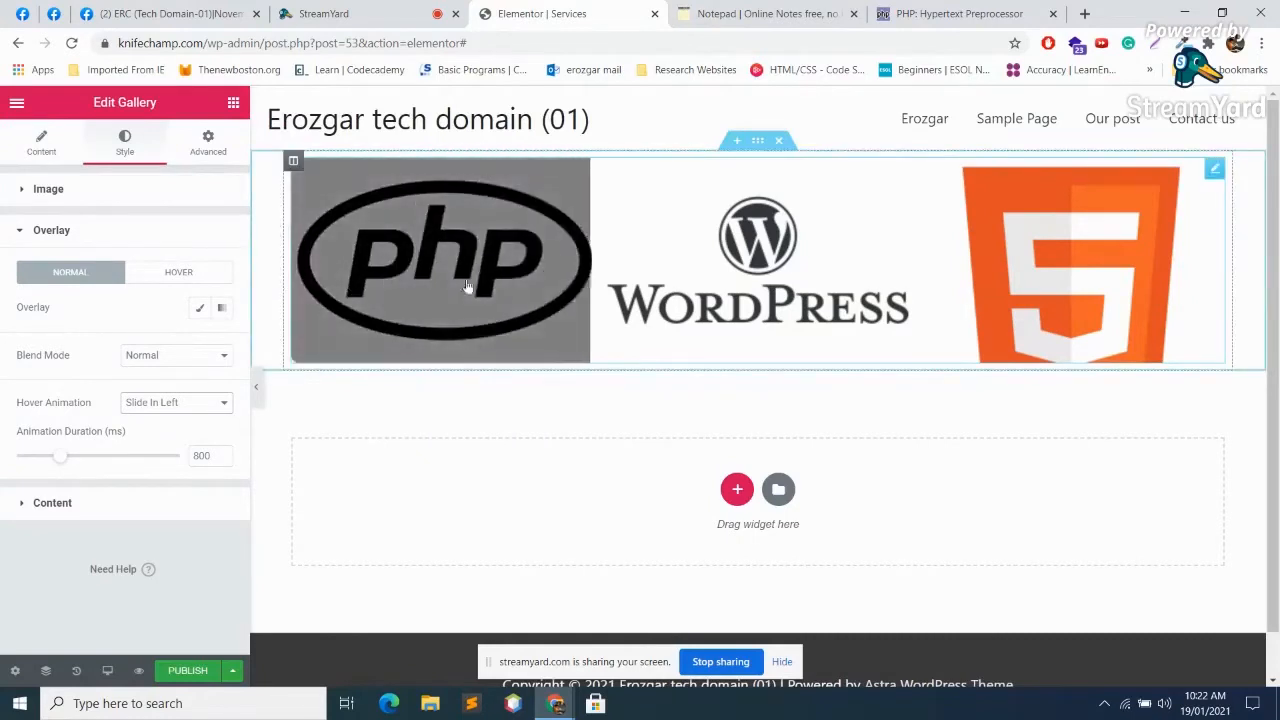
pyautogui.click(178, 402)
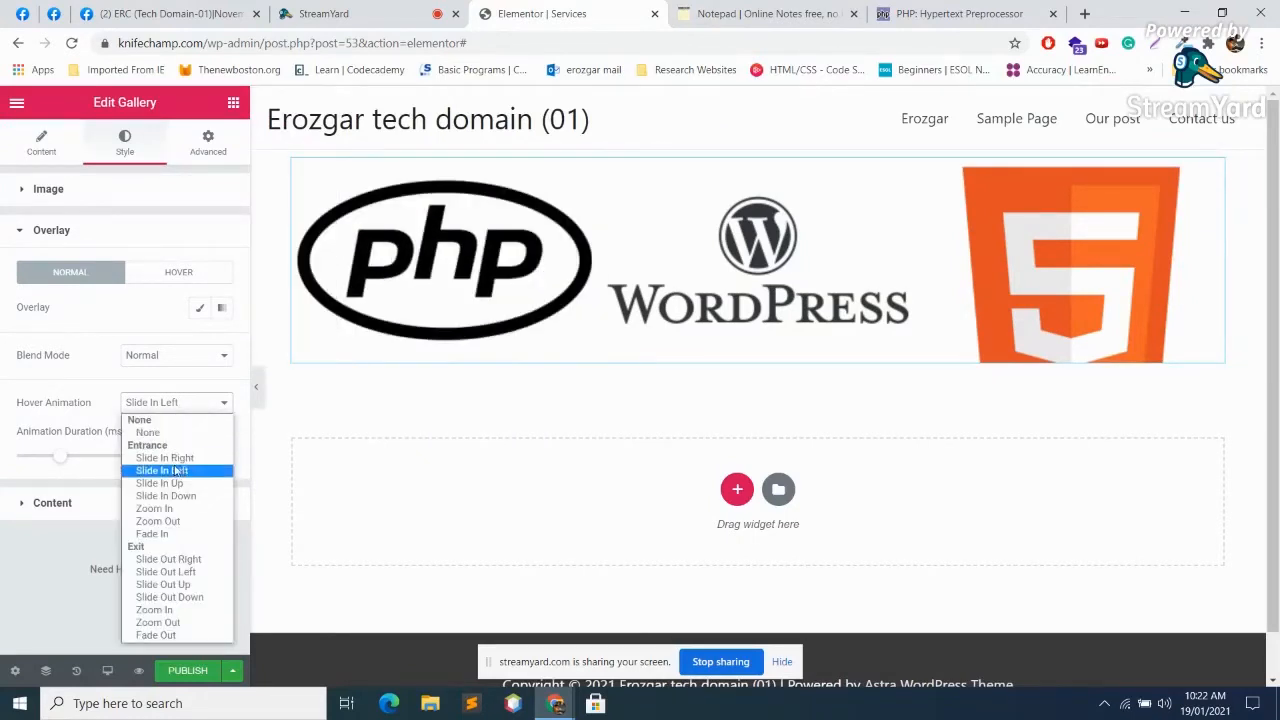
pyautogui.click(174, 470)
pyautogui.click(189, 404)
pyautogui.click(167, 486)
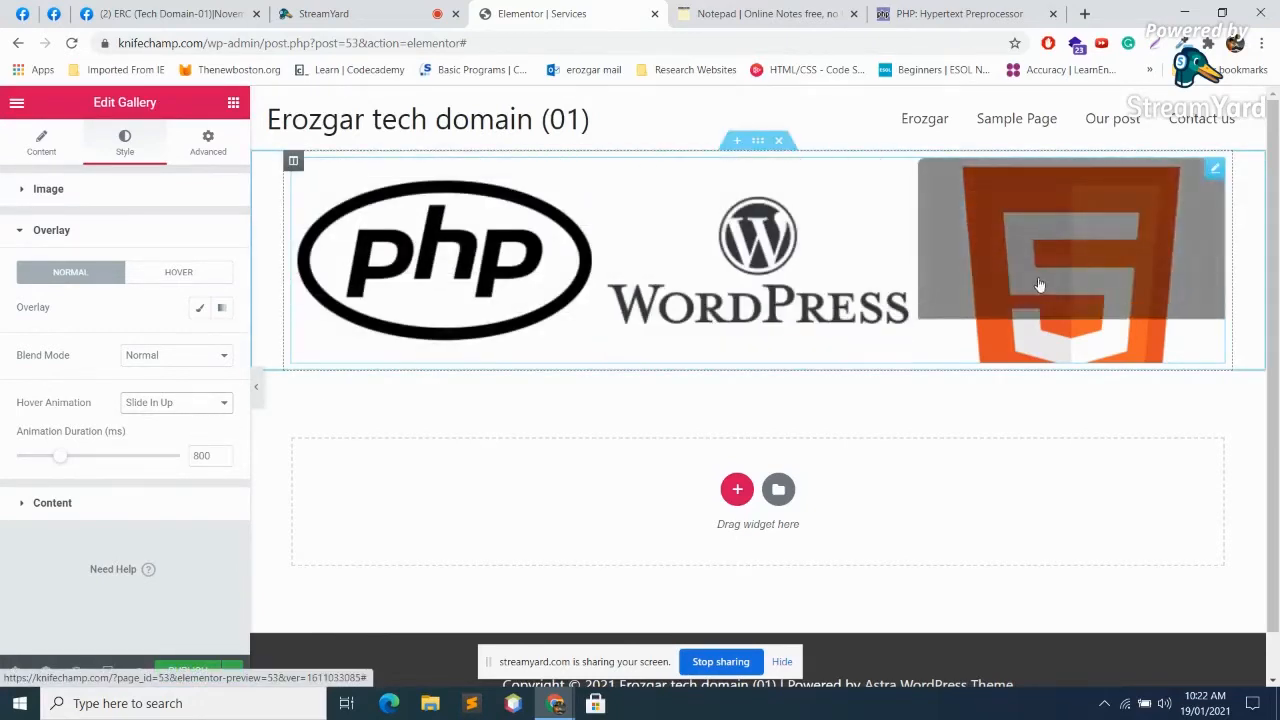
pyautogui.click(190, 403)
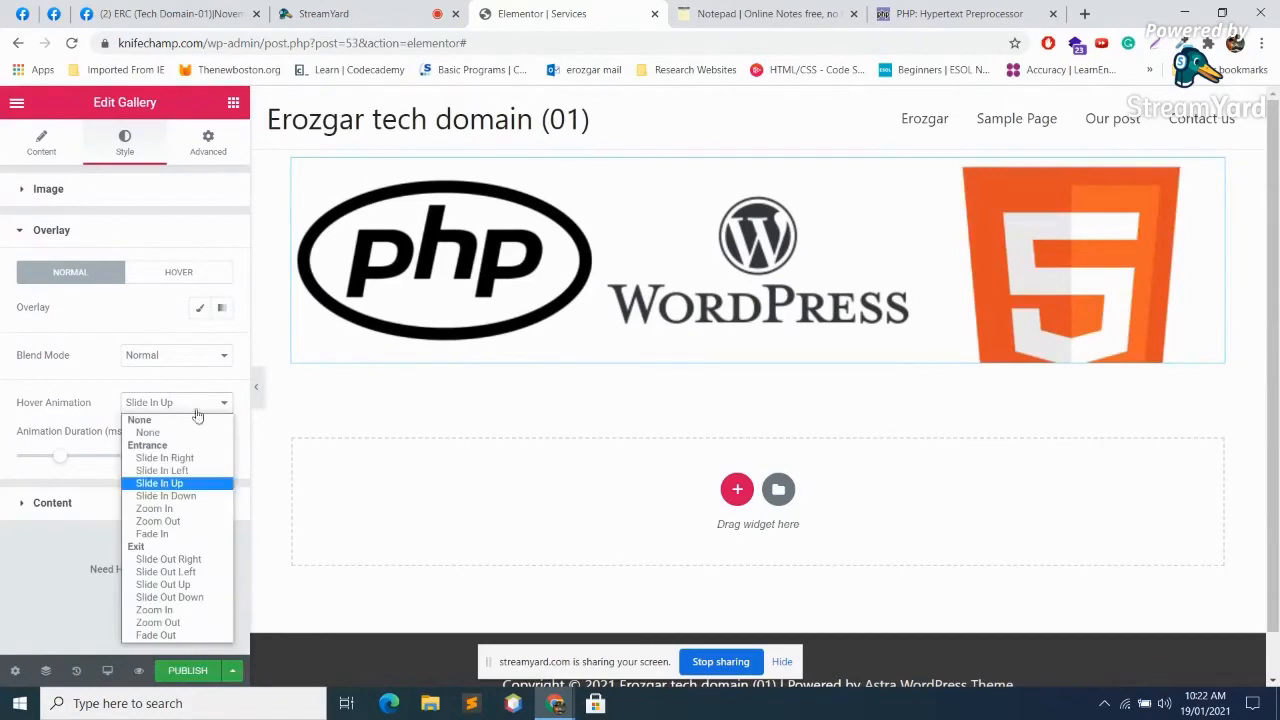
pyautogui.click(184, 514)
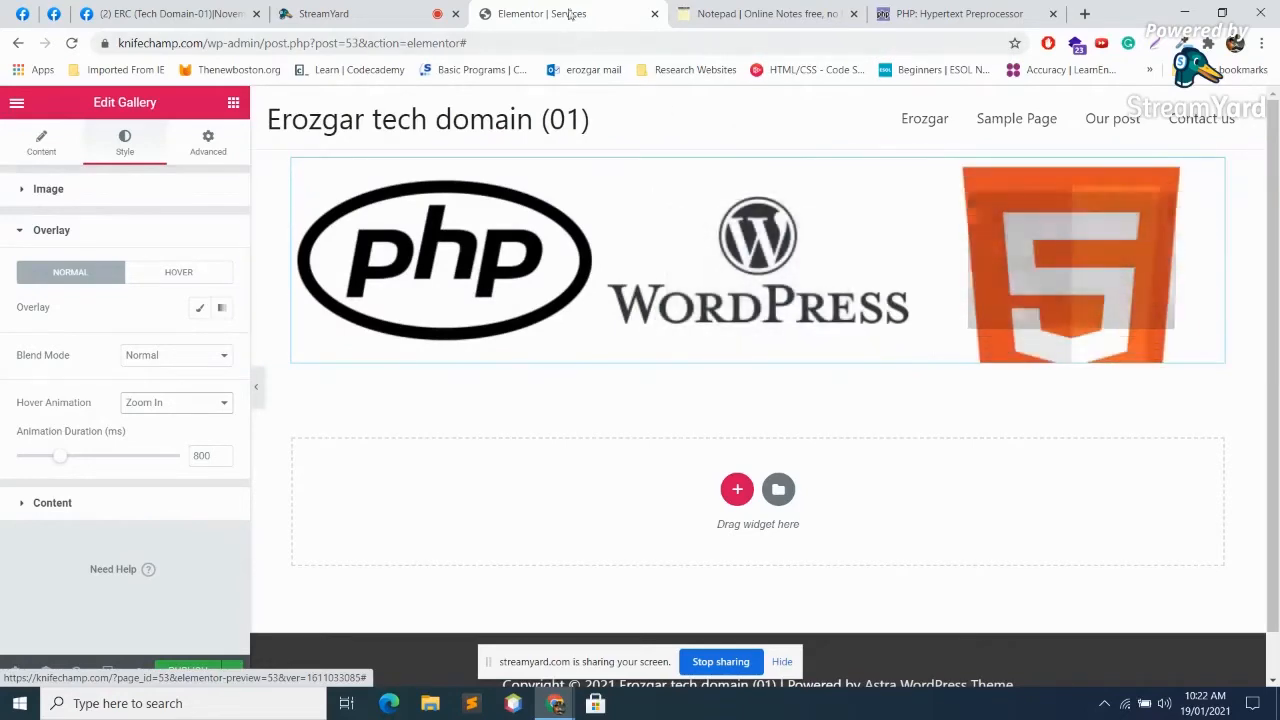
pyautogui.click(375, 7)
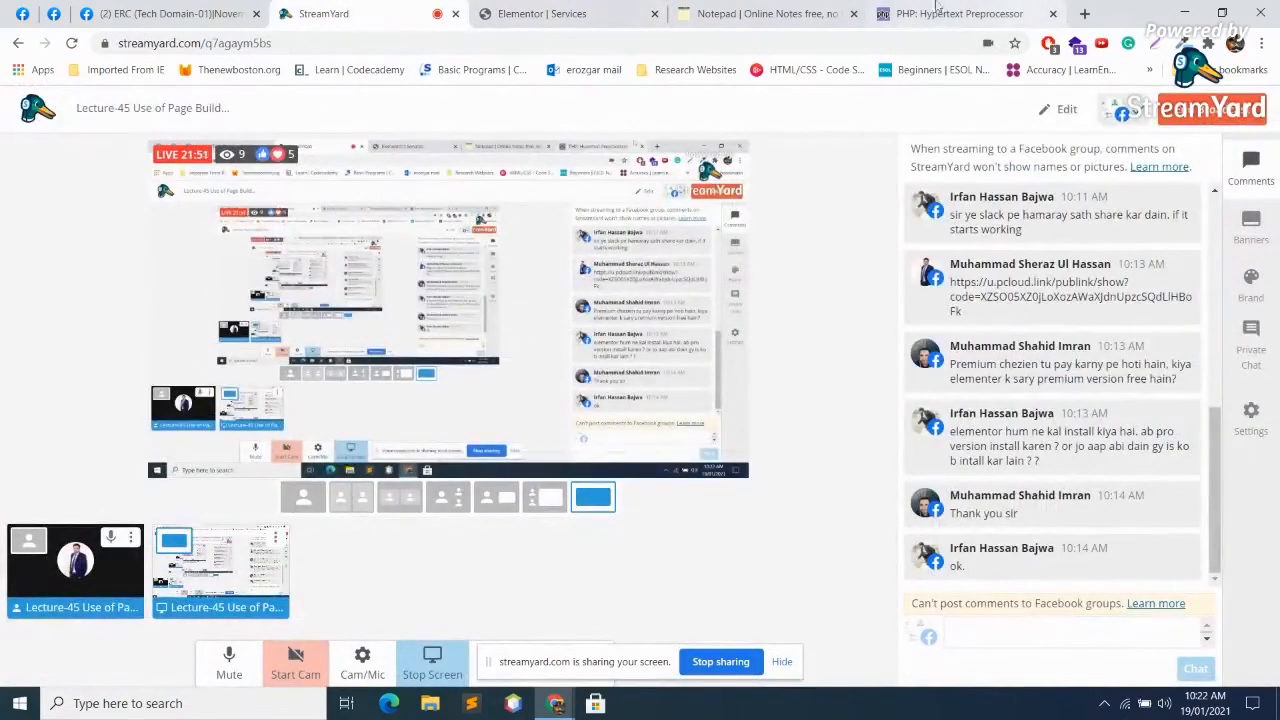
pyautogui.click(560, 10)
pyautogui.click(190, 403)
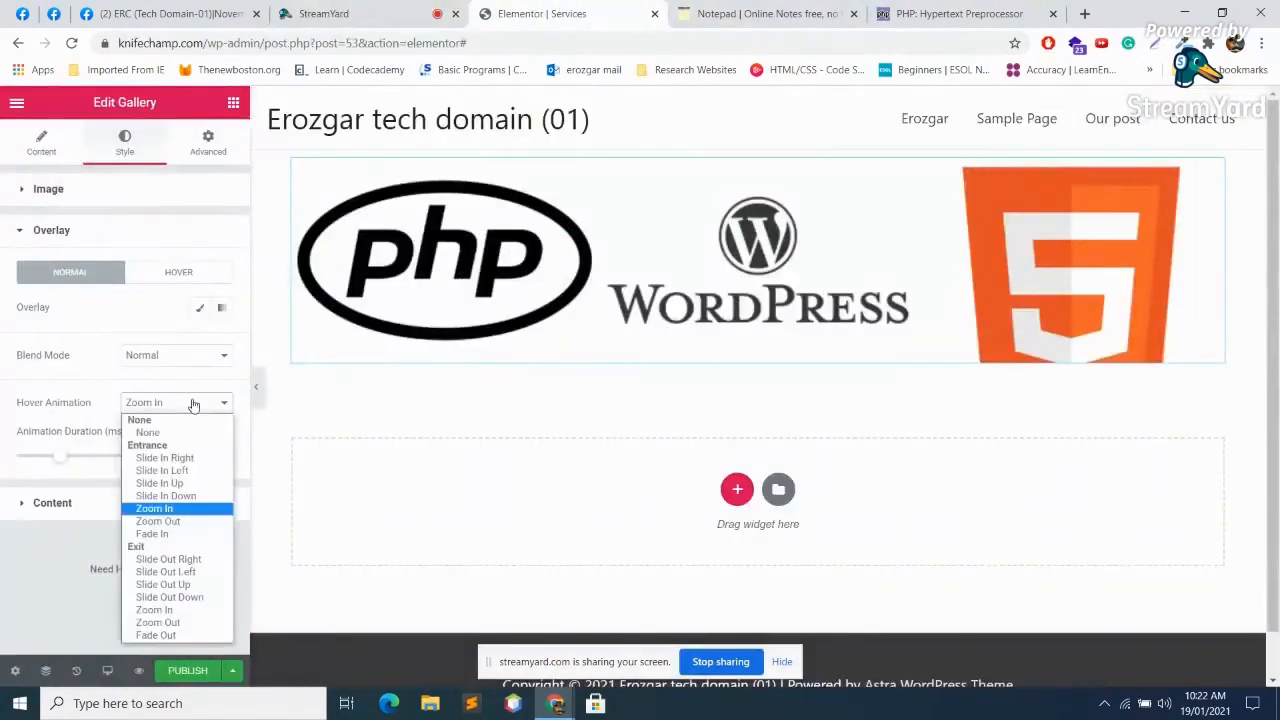
pyautogui.click(178, 636)
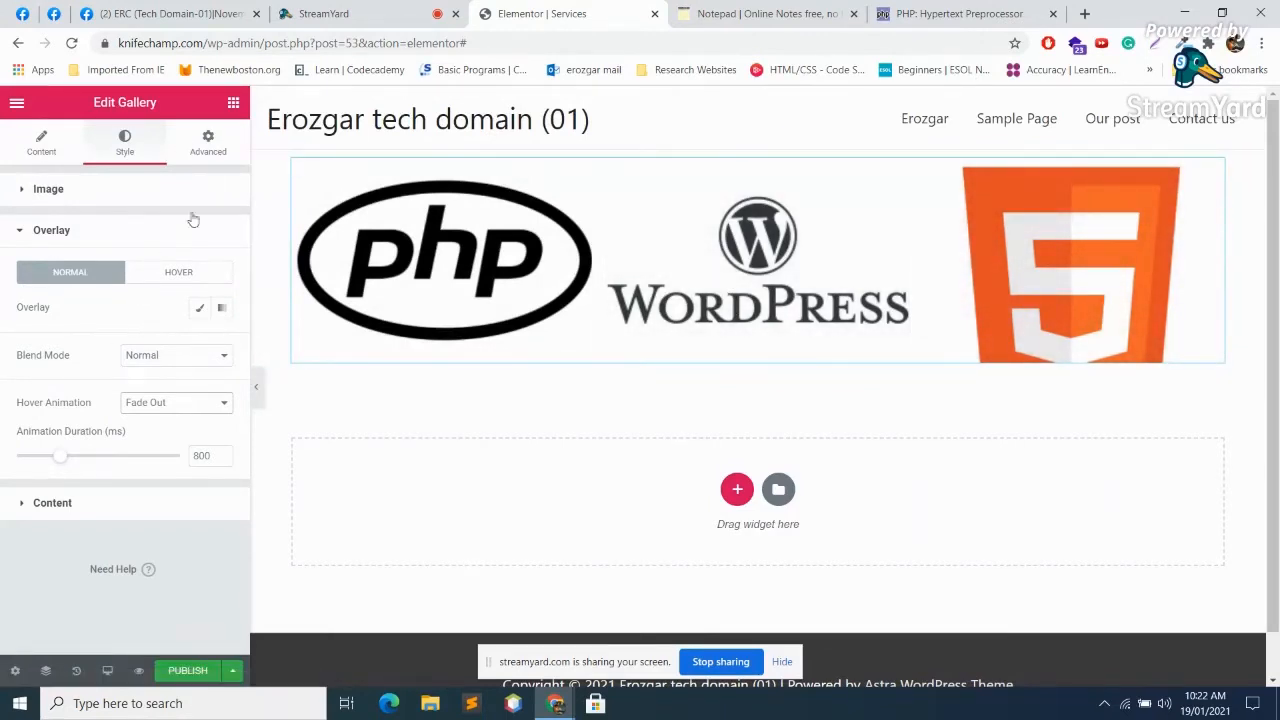
# Step: Bring up the gallery's Advanced settings
pyautogui.click(115, 198)
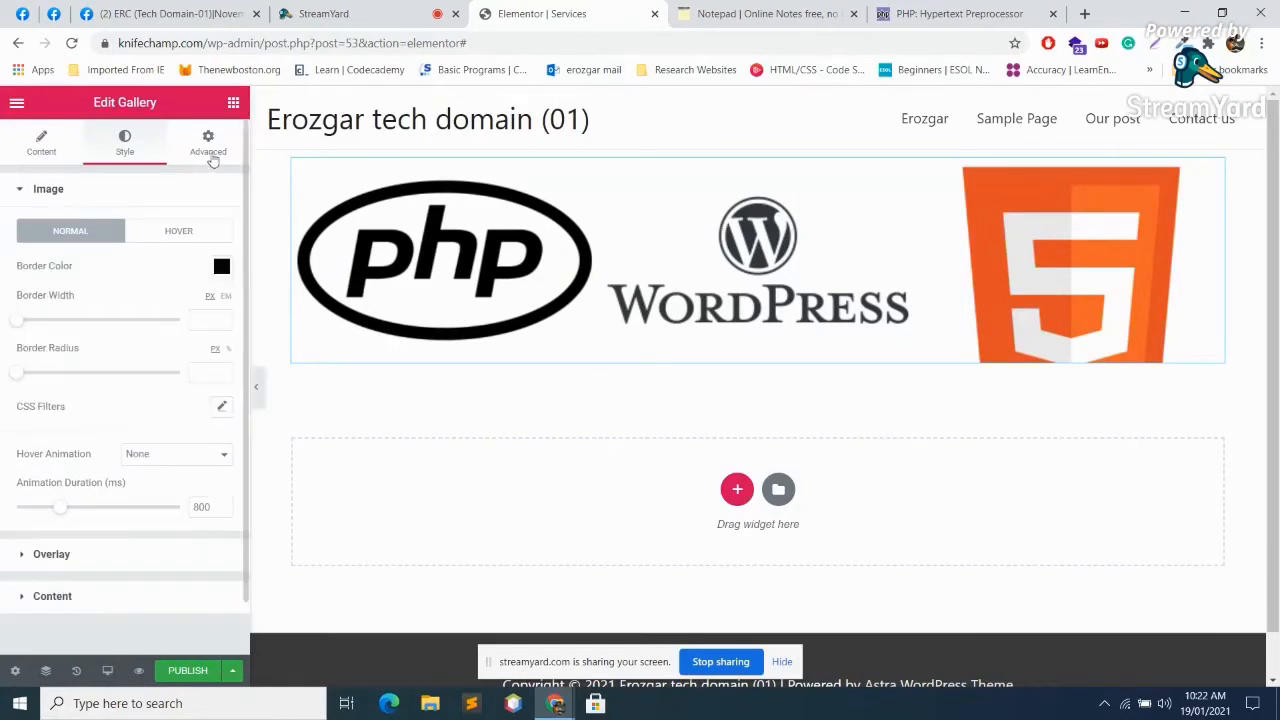
pyautogui.click(209, 145)
pyautogui.scroll(-3, 141, 418)
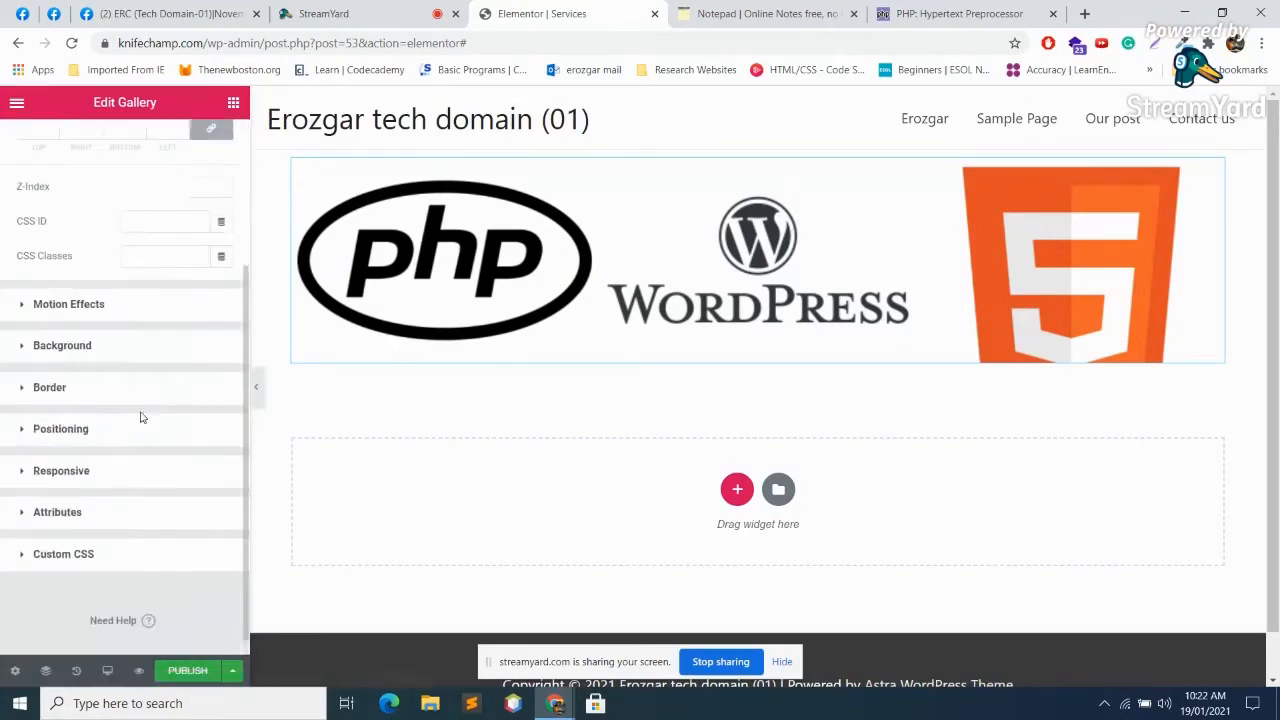
# Step: Toggle the gallery's scrolling effects on and back off
pyautogui.click(65, 289)
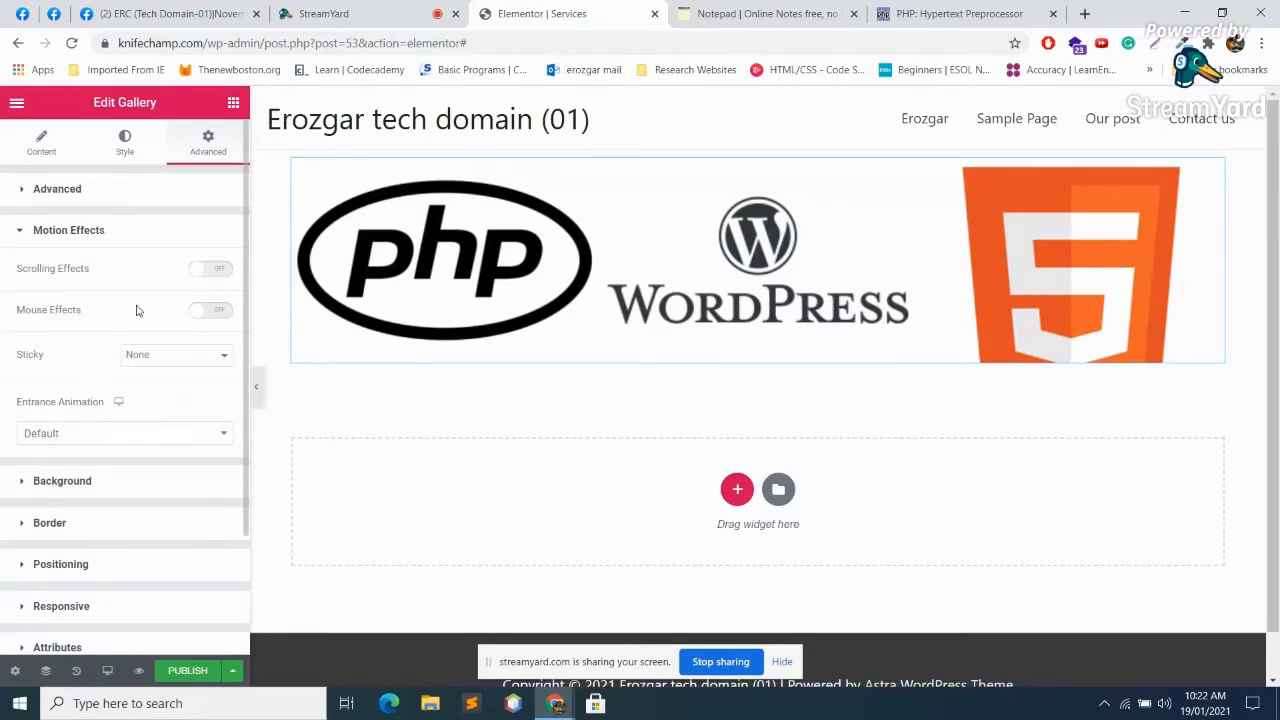
pyautogui.click(213, 270)
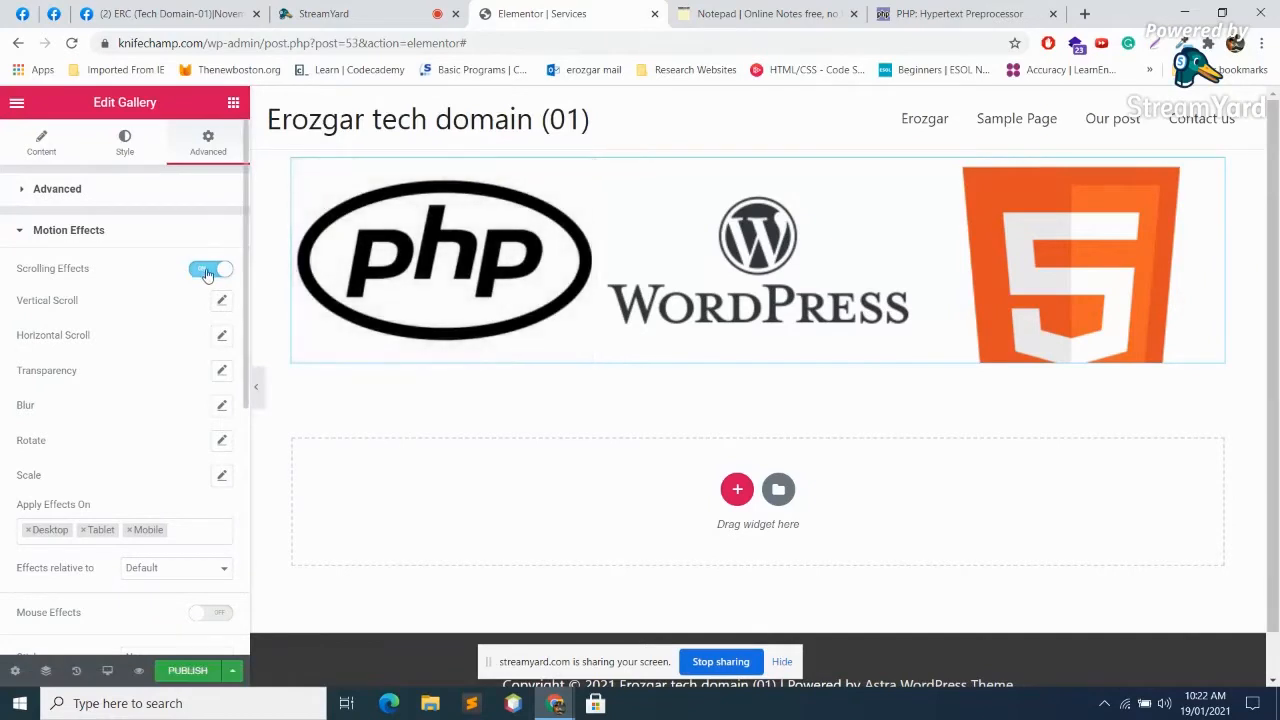
pyautogui.click(207, 270)
pyautogui.scroll(-2, 176, 371)
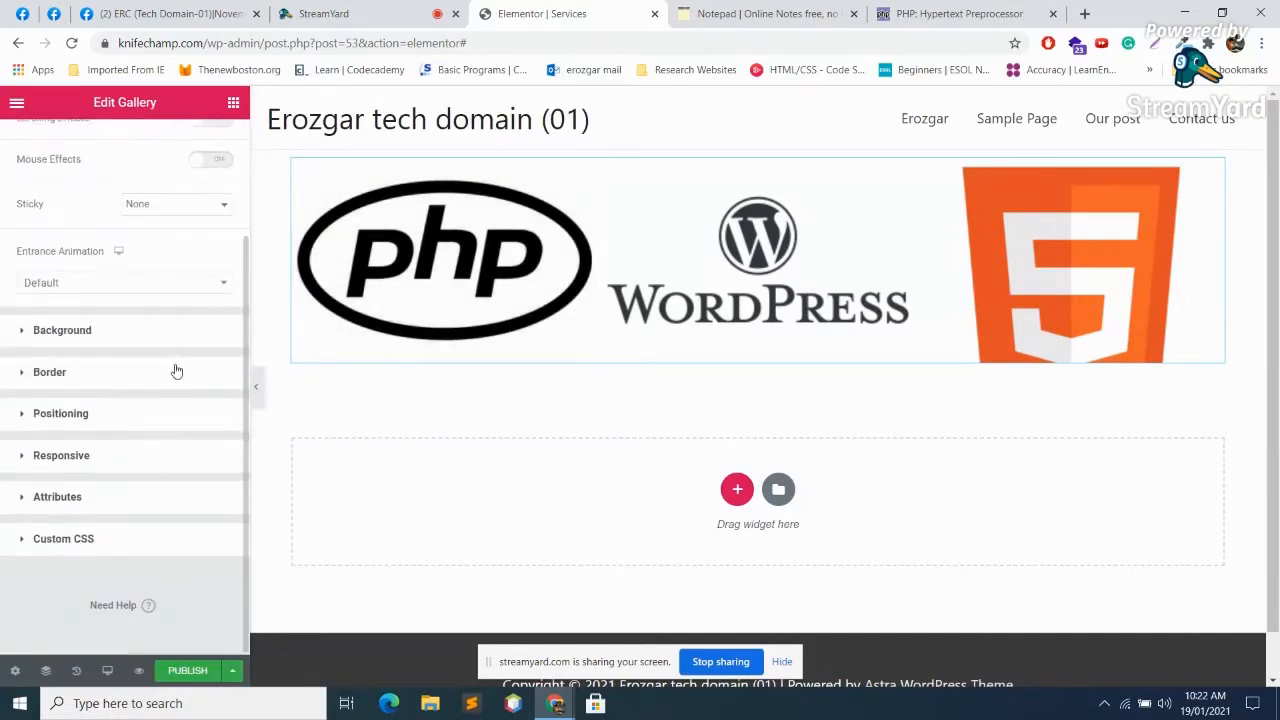
# Step: Give the gallery a blue #4054B2-to-pink gradient background and publish the Services page
pyautogui.click(62, 330)
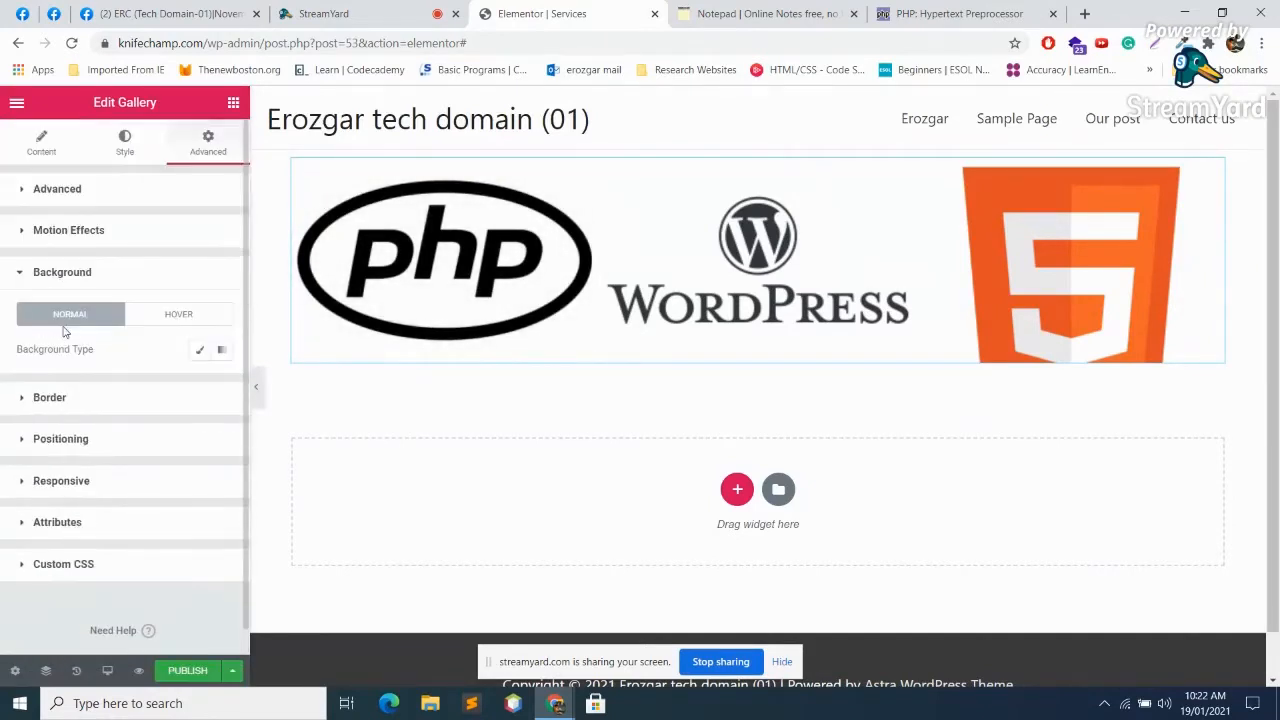
pyautogui.click(221, 349)
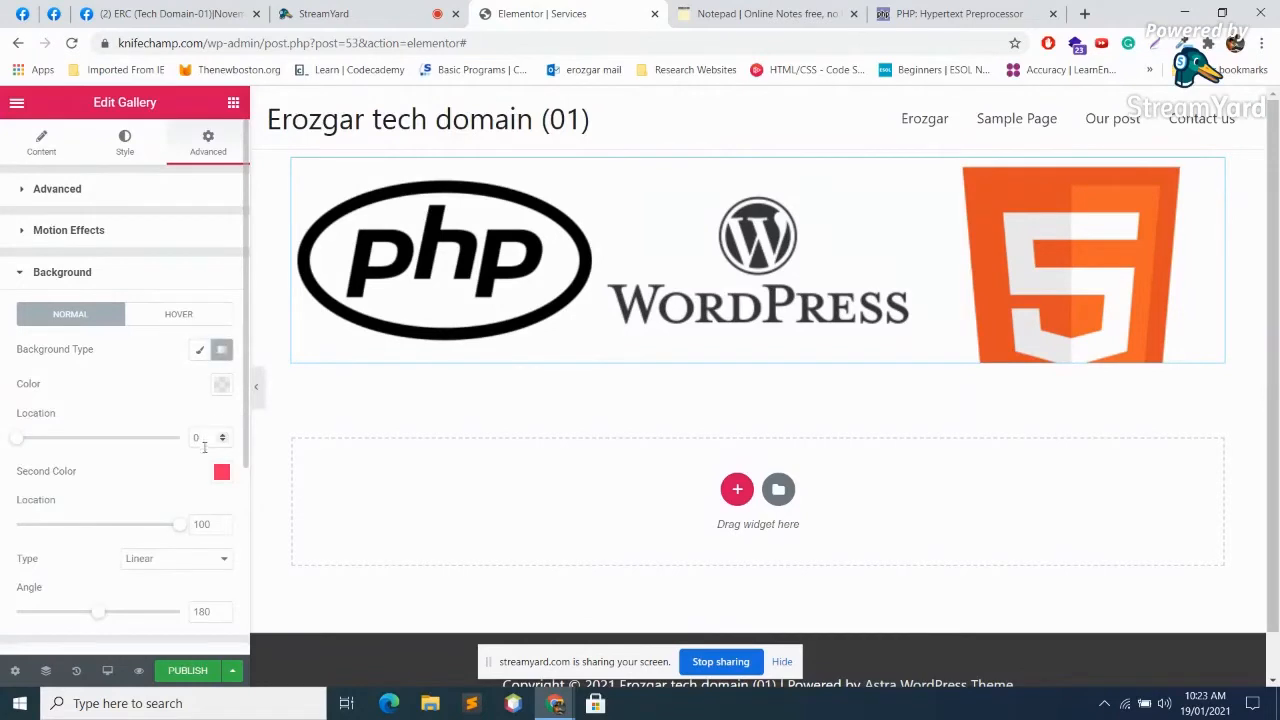
pyautogui.click(221, 384)
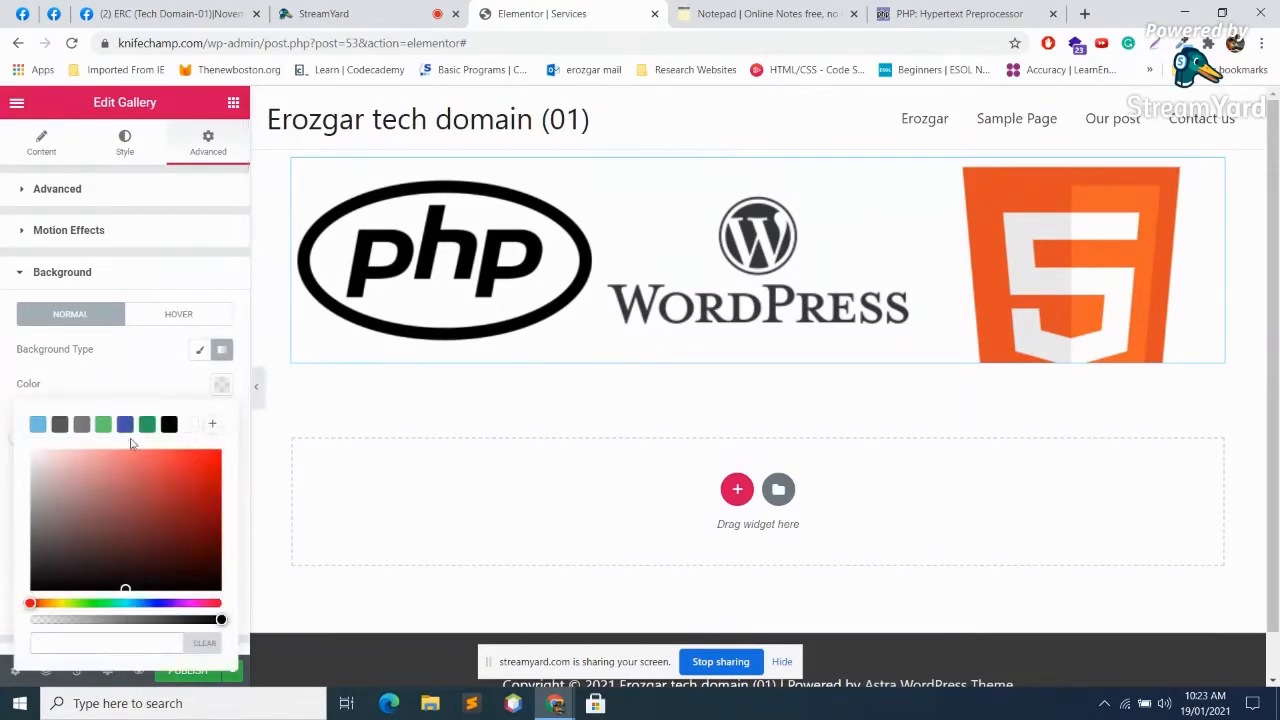
pyautogui.click(125, 425)
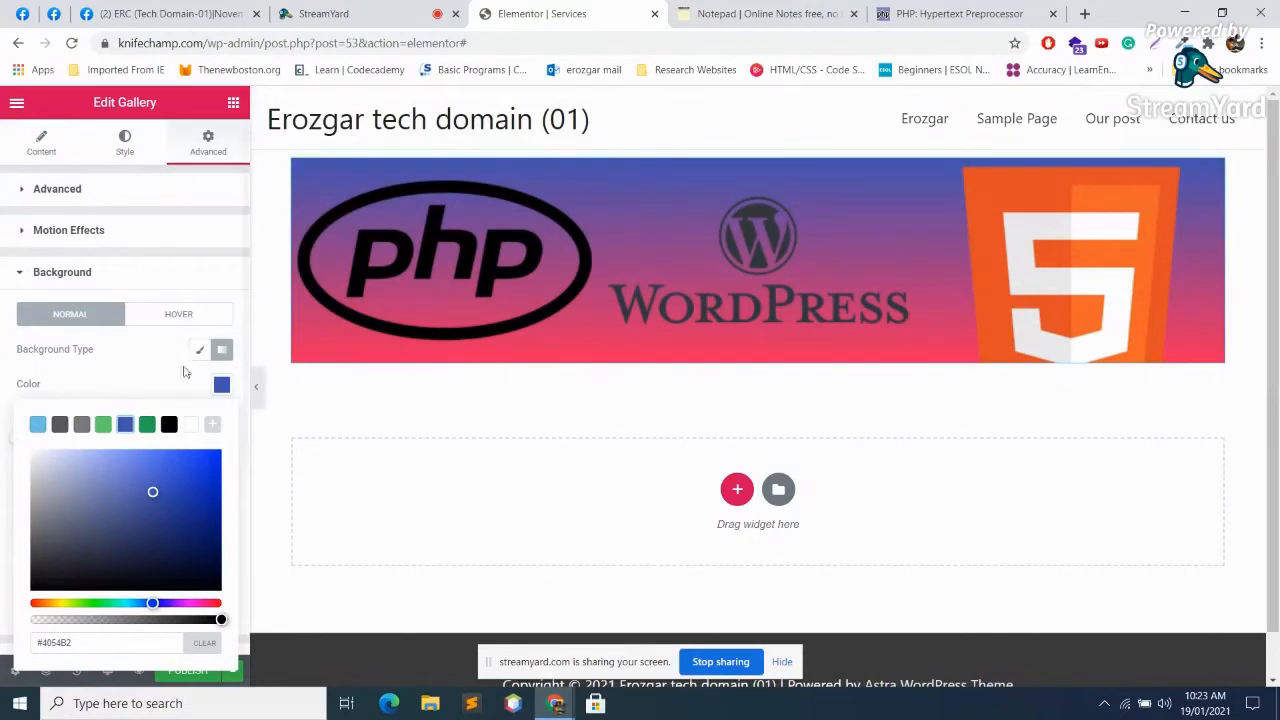
pyautogui.click(222, 386)
pyautogui.click(185, 678)
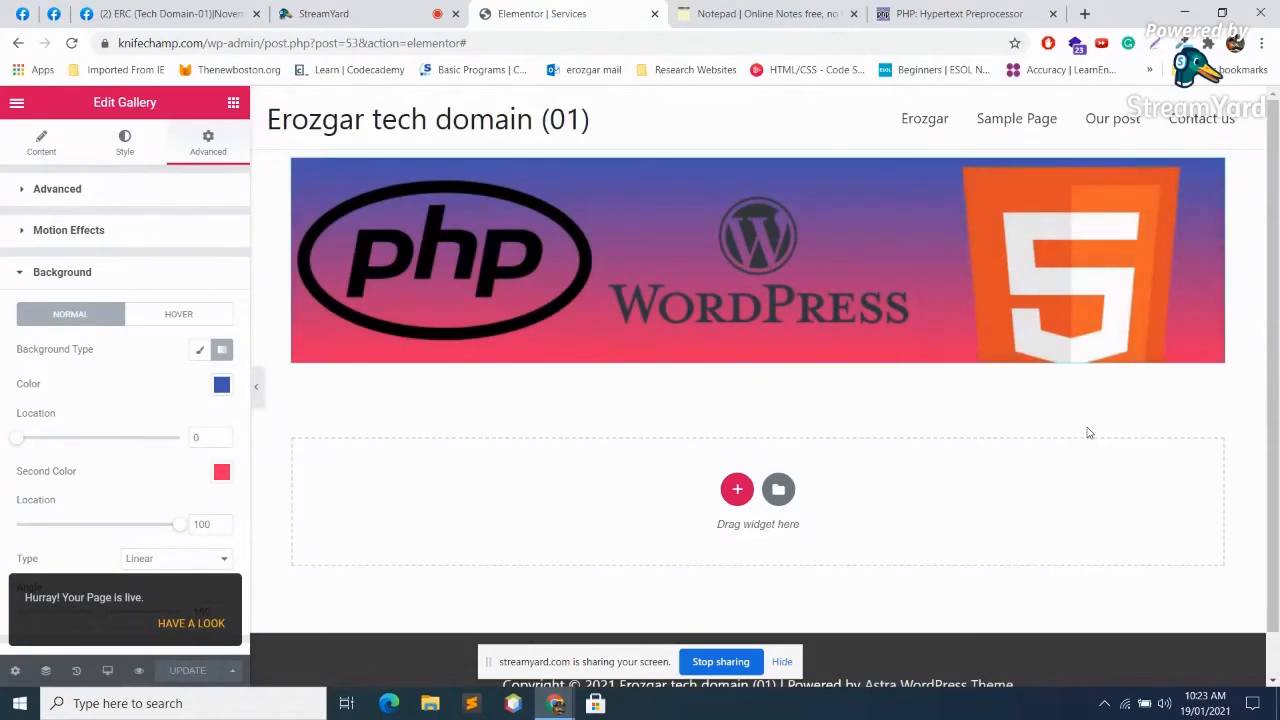
pyautogui.click(407, 10)
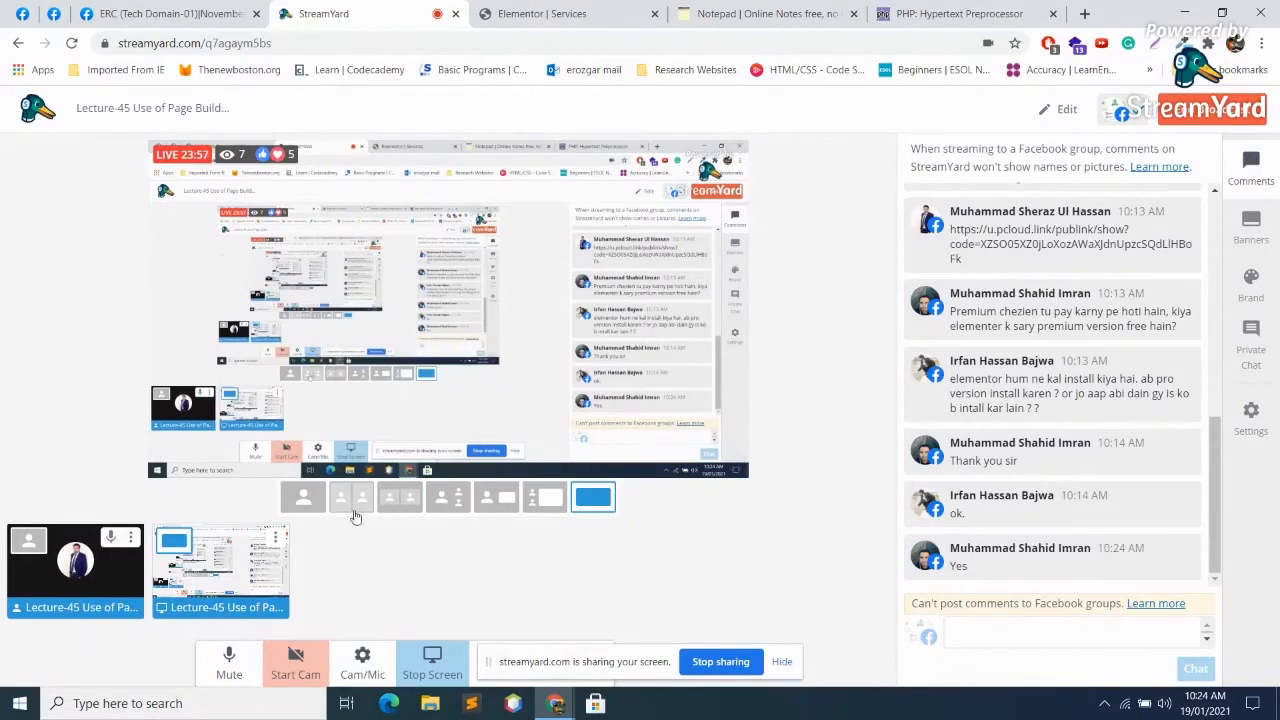
# Step: Check the taskbar calendar, then go back to the Elementor Services editor
pyautogui.click(1210, 705)
pyautogui.click(1210, 705)
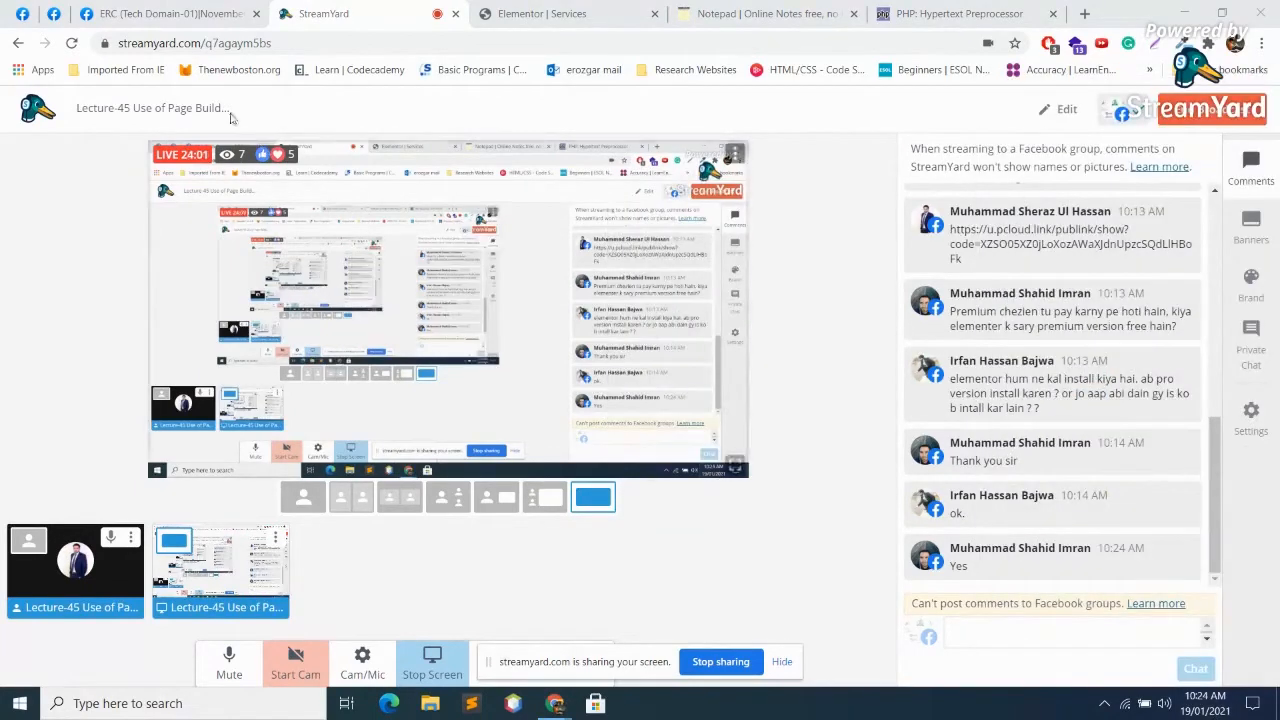
pyautogui.moveTo(245, 163)
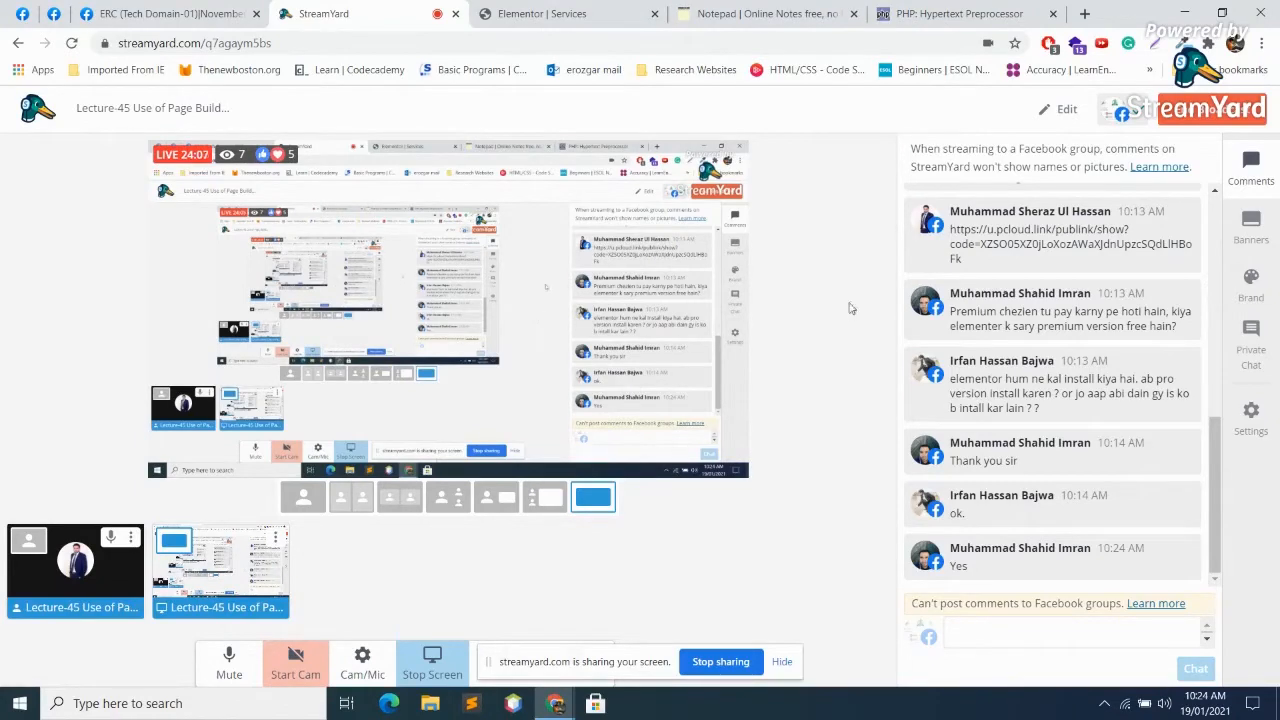
pyautogui.click(535, 13)
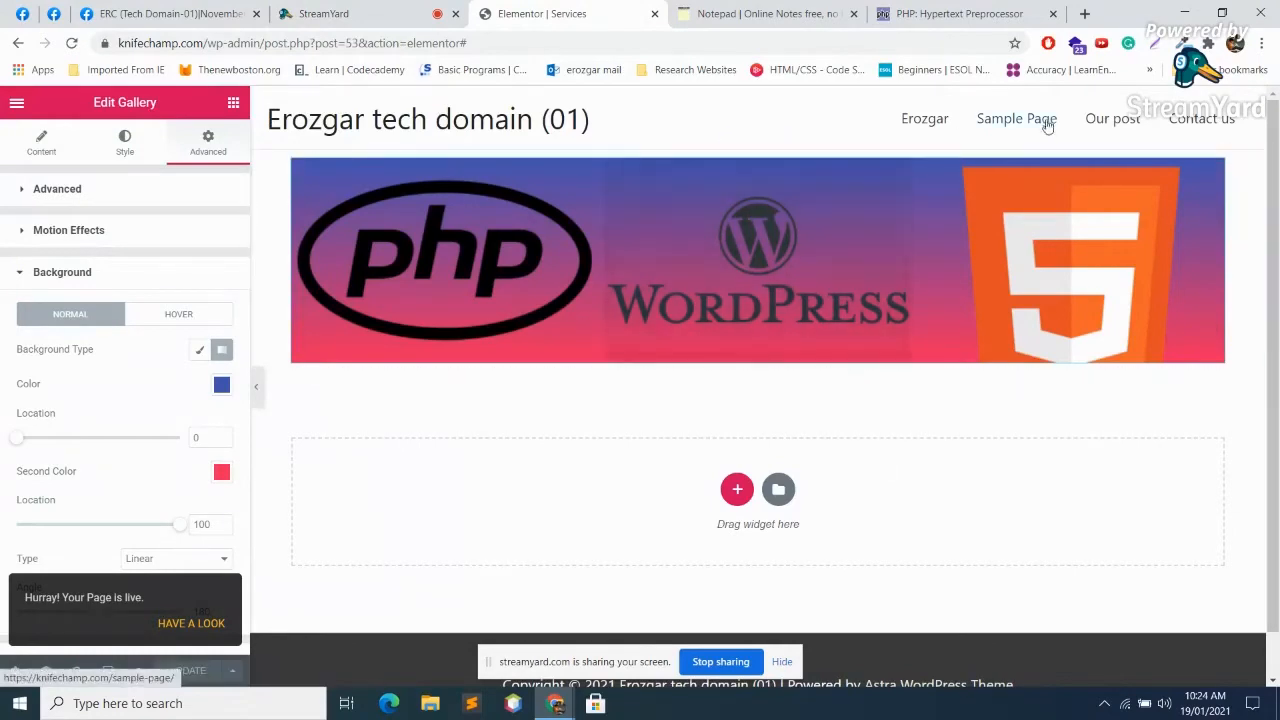
pyautogui.click(311, 14)
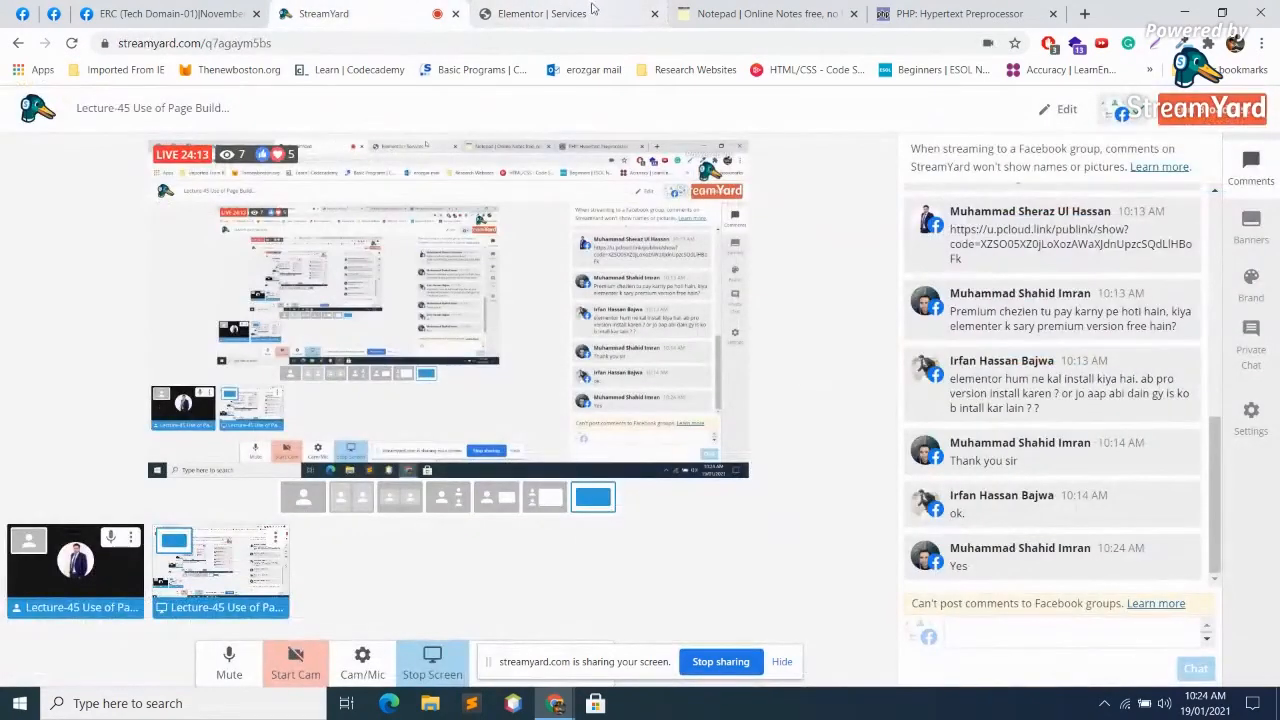
pyautogui.click(541, 13)
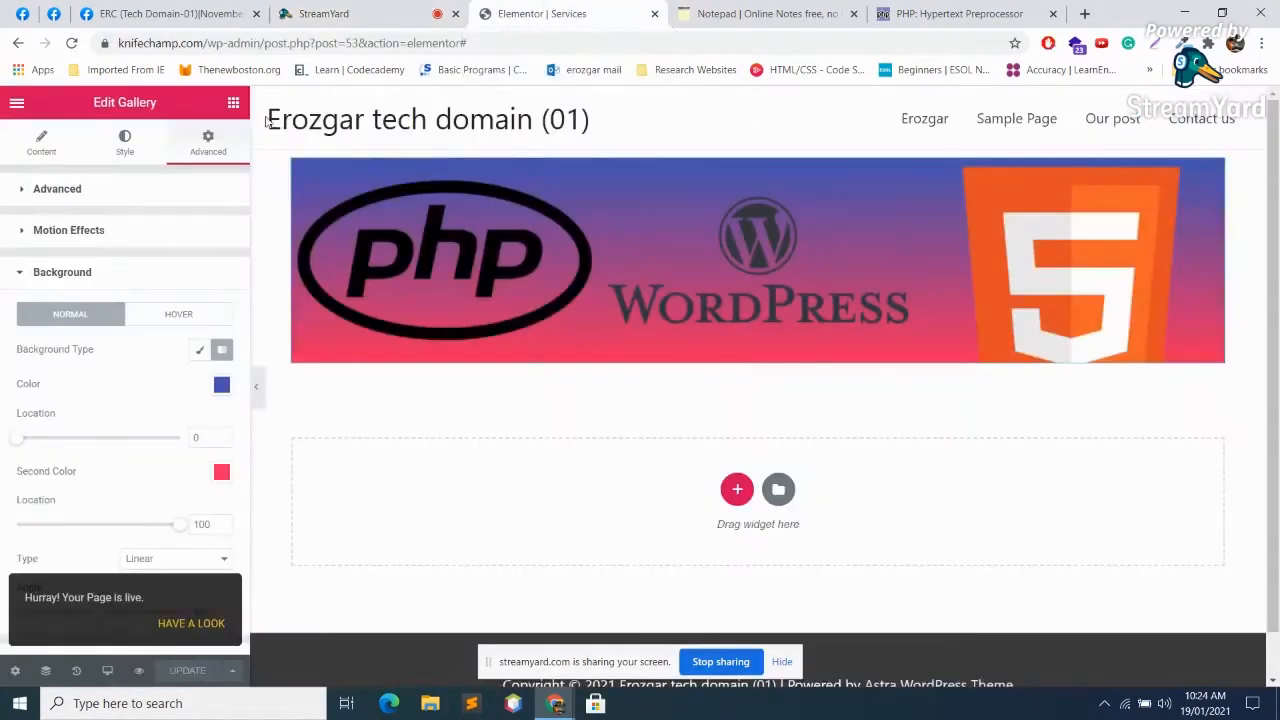
# Step: Add a one-column section below the gallery, preview the live page, then switch to StreamYard
pyautogui.click(737, 491)
pyautogui.click(550, 532)
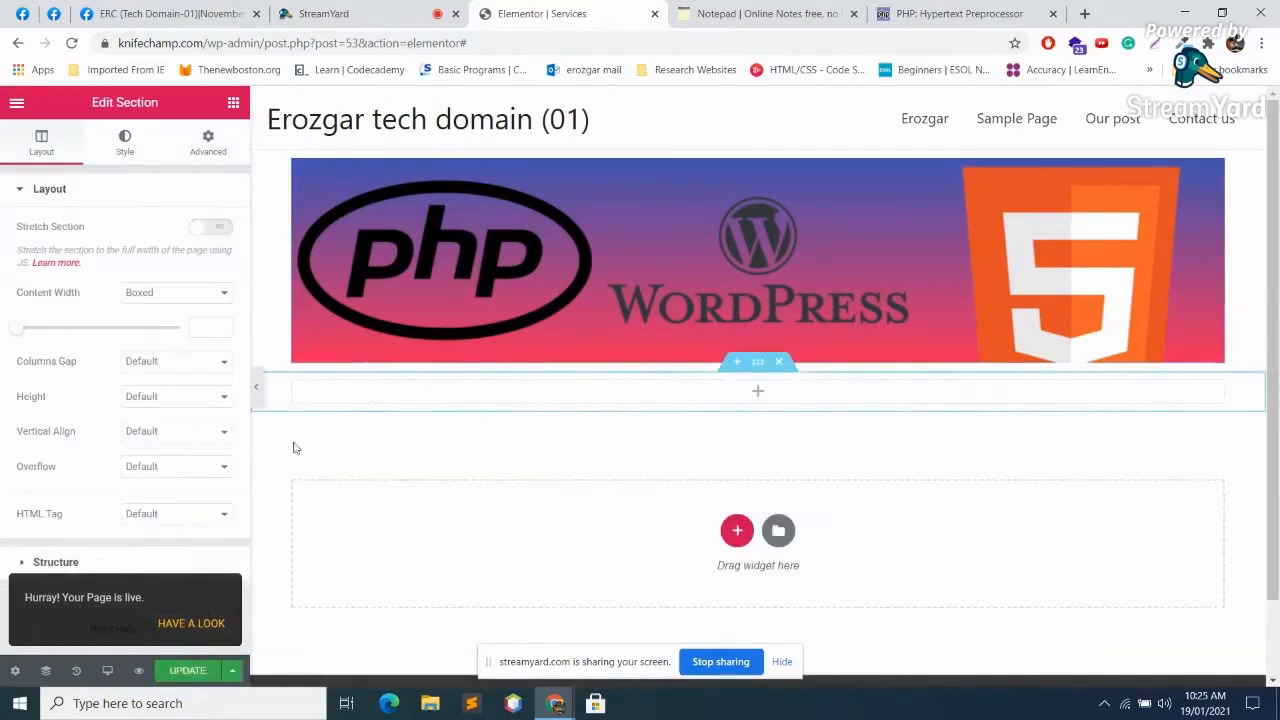
pyautogui.click(205, 624)
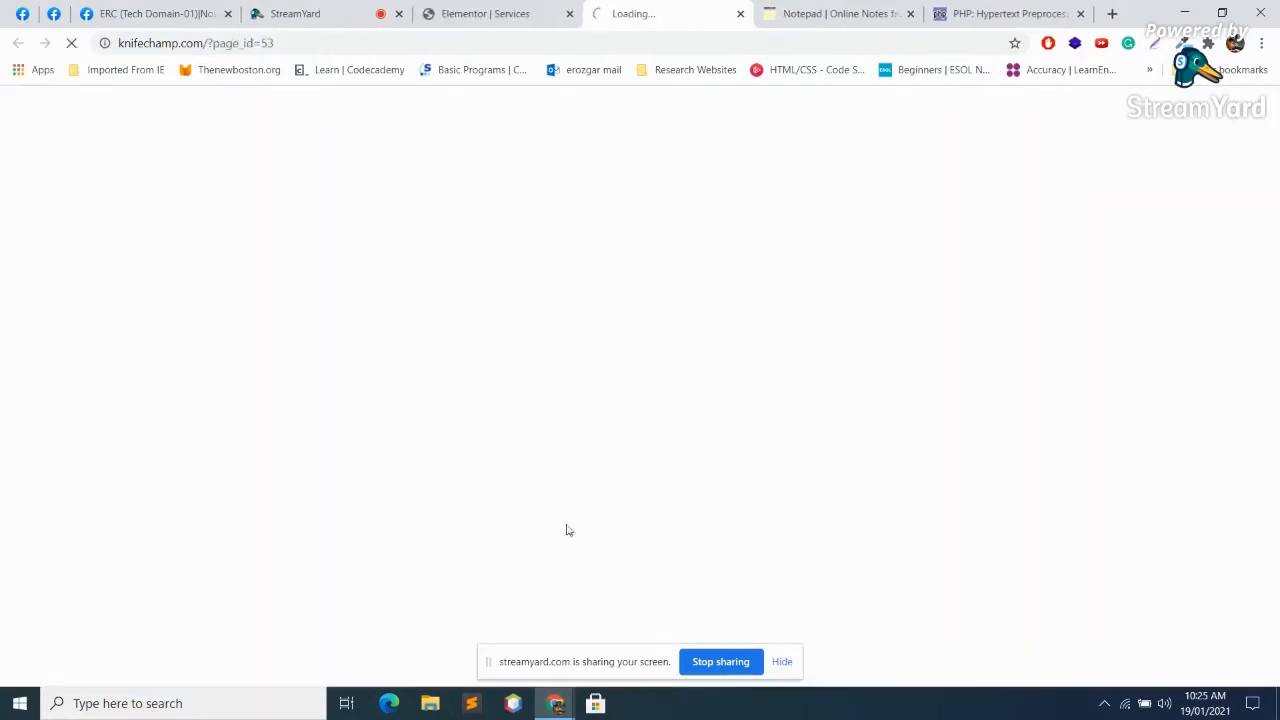
pyautogui.click(740, 13)
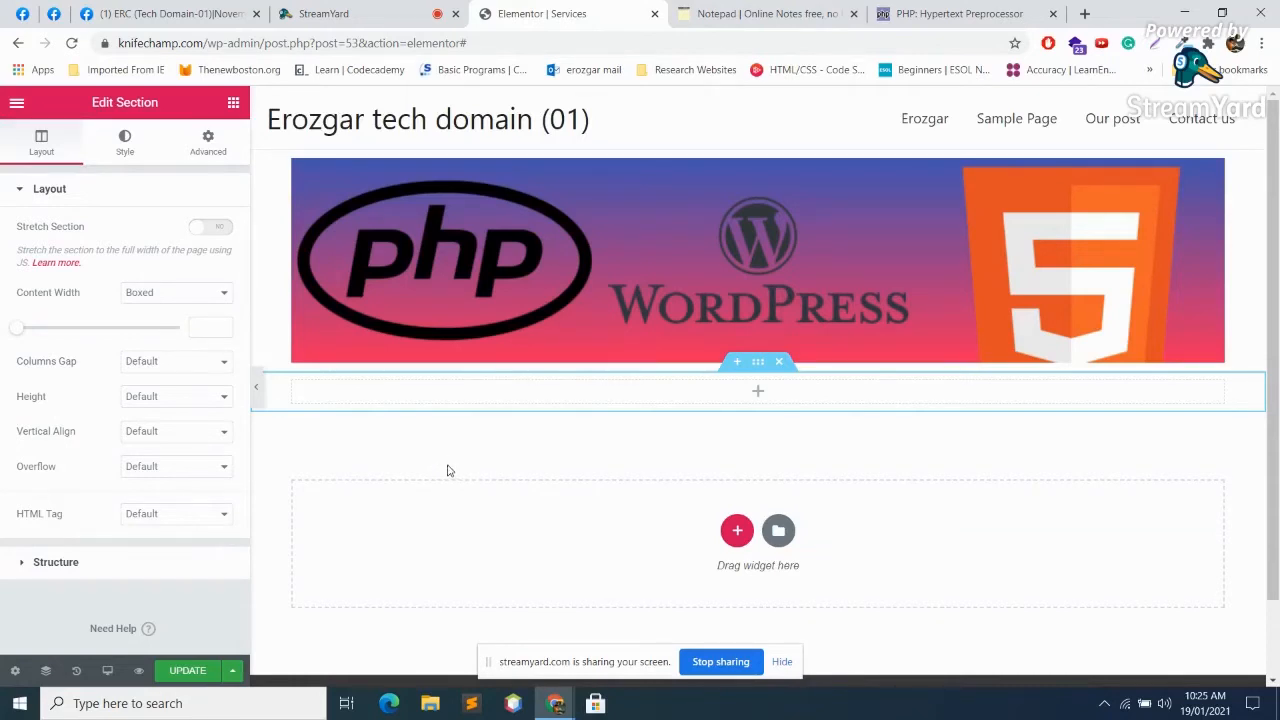
pyautogui.click(377, 10)
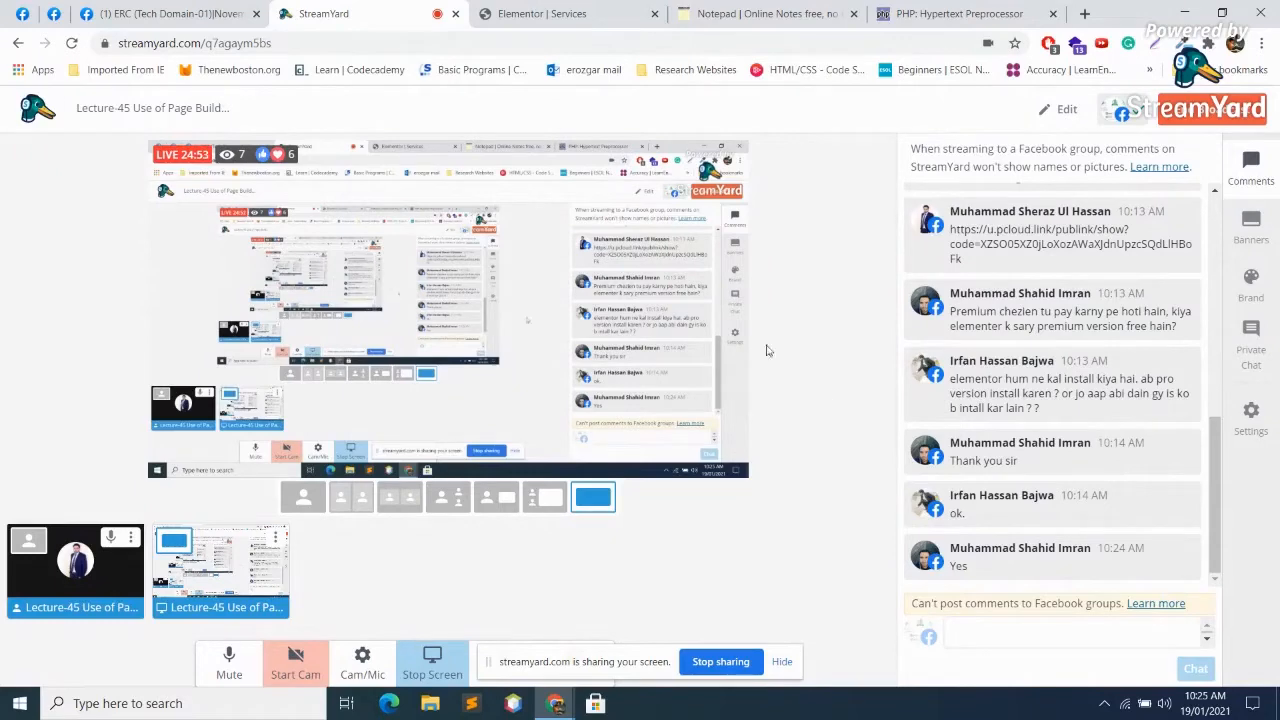
# Step: Return from StreamYard to the Elementor Services editor tab
pyautogui.click(545, 10)
pyautogui.click(410, 8)
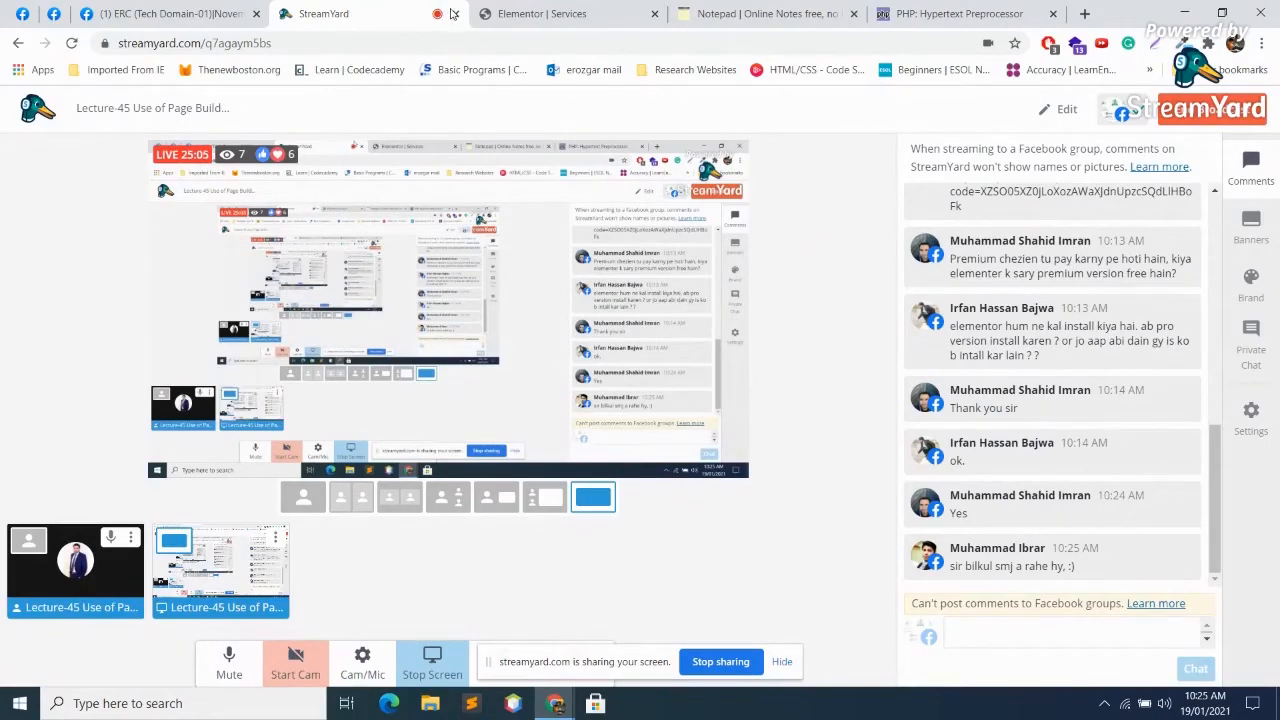
pyautogui.click(548, 8)
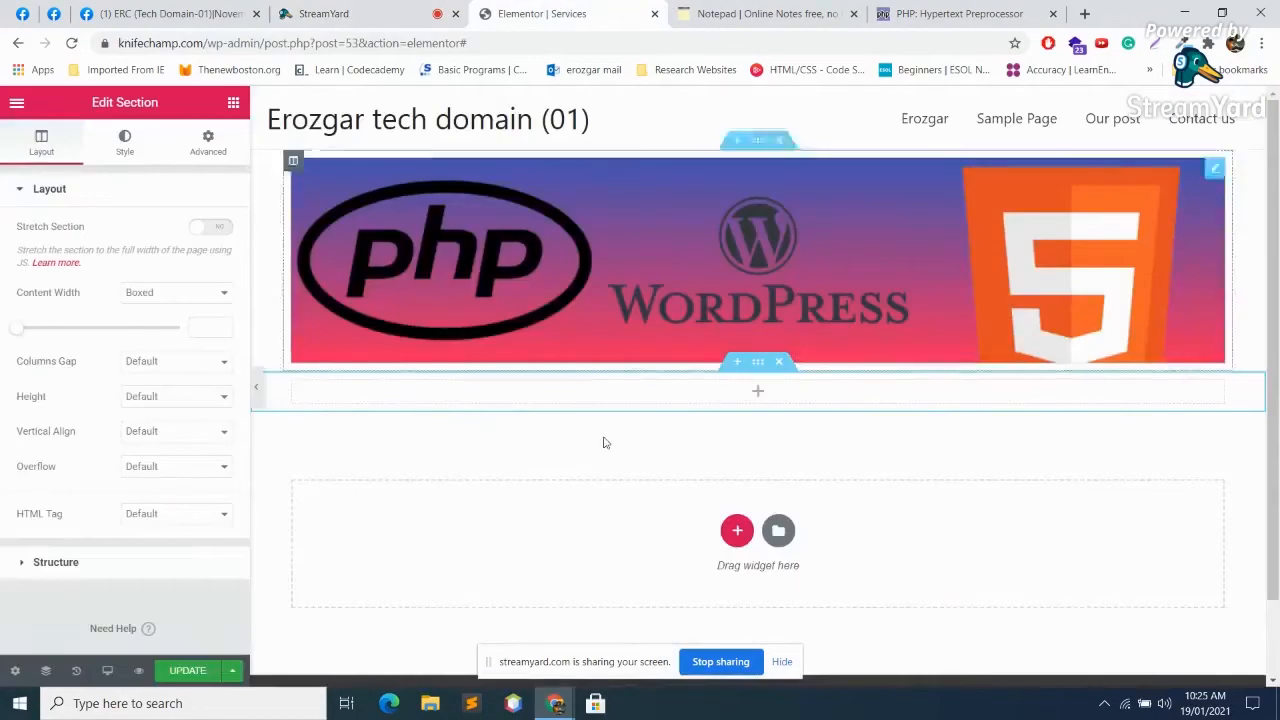
# Step: Drop a Form widget into the empty section below the Services banner and try its Name field
pyautogui.click(758, 390)
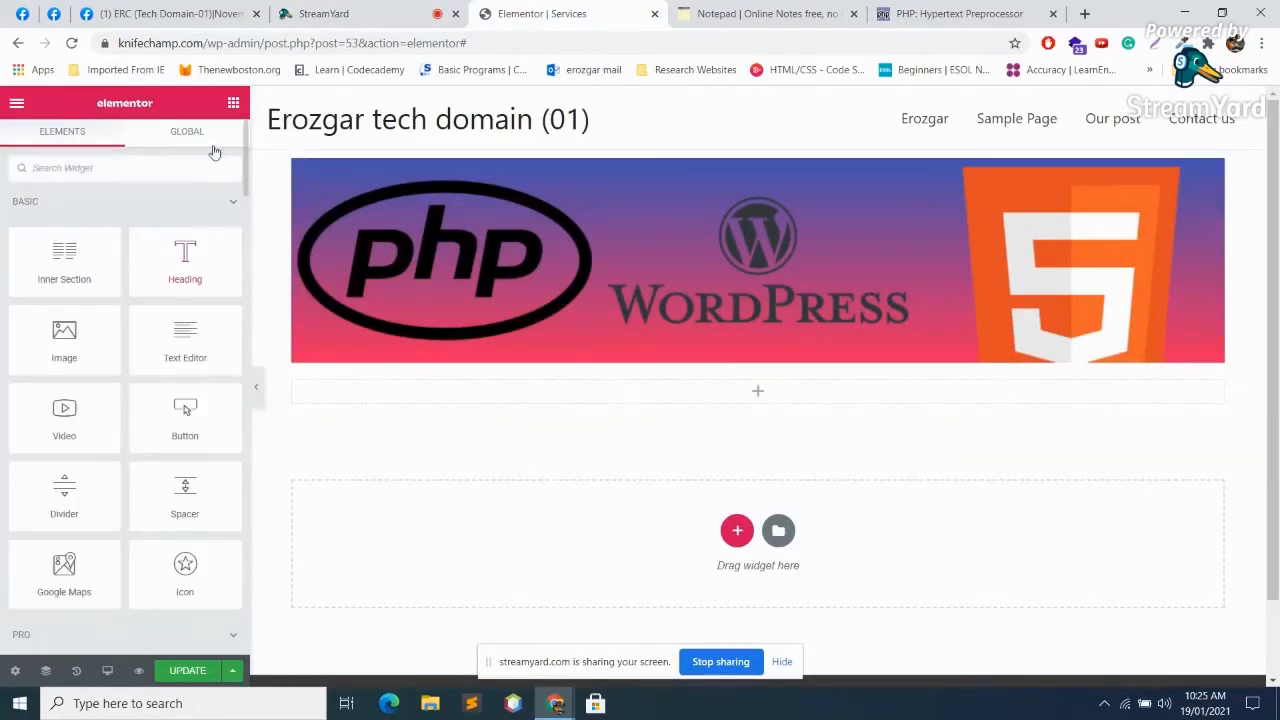
pyautogui.scroll(-5, 143, 440)
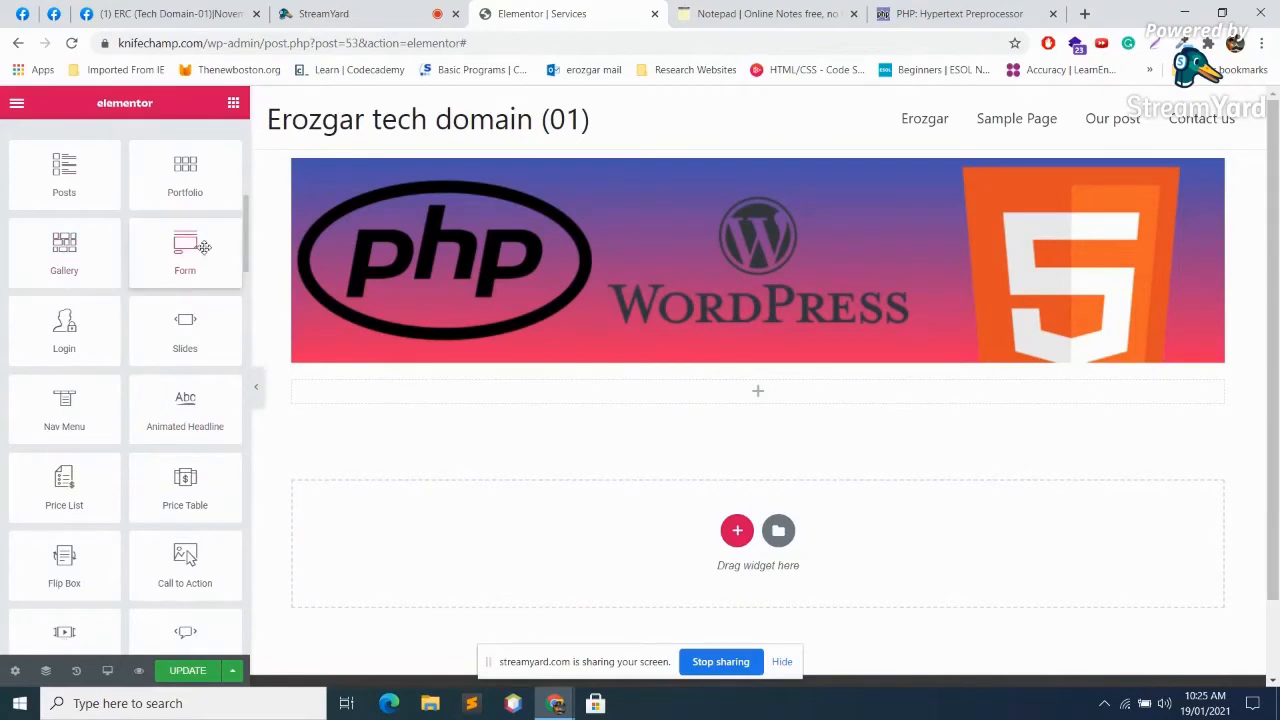
pyautogui.moveTo(205, 252); pyautogui.dragTo(680, 417)
pyautogui.scroll(-2, 700, 463)
pyautogui.scroll(-1, 706, 461)
pyautogui.scroll(1, 506, 397)
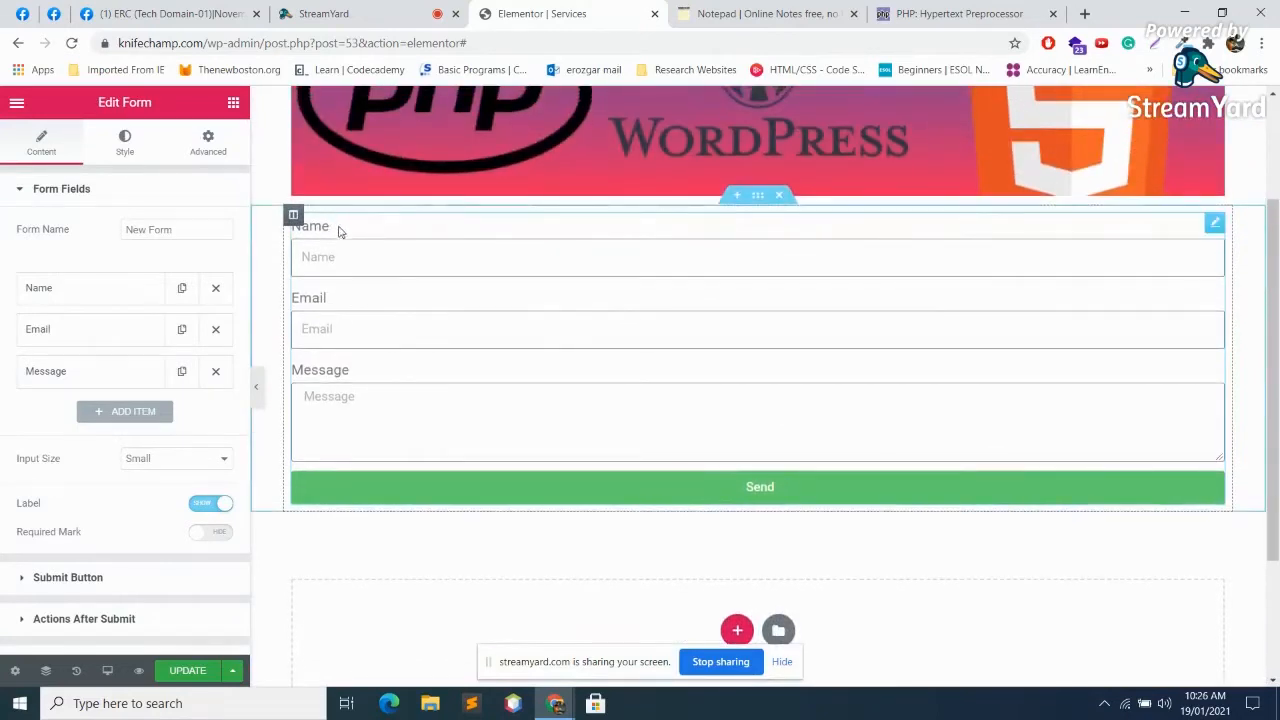
pyautogui.click(385, 271)
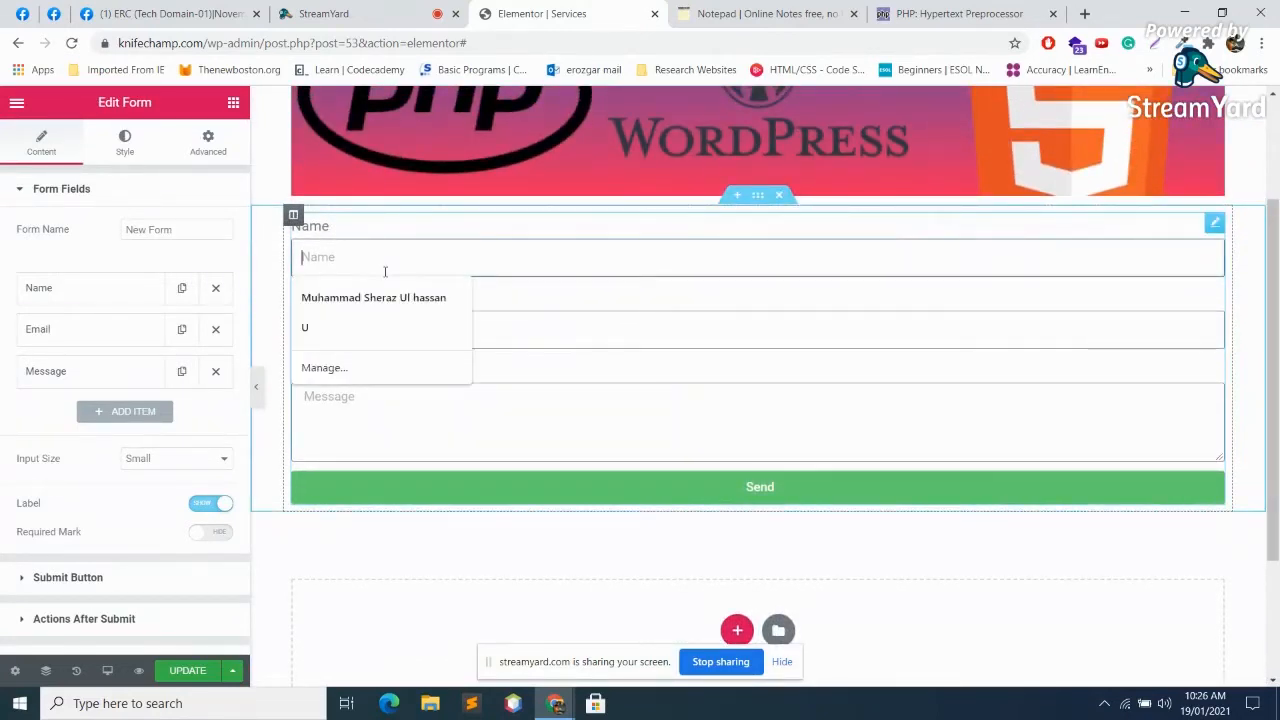
pyautogui.moveTo(734, 543); pyautogui.dragTo(716, 671)
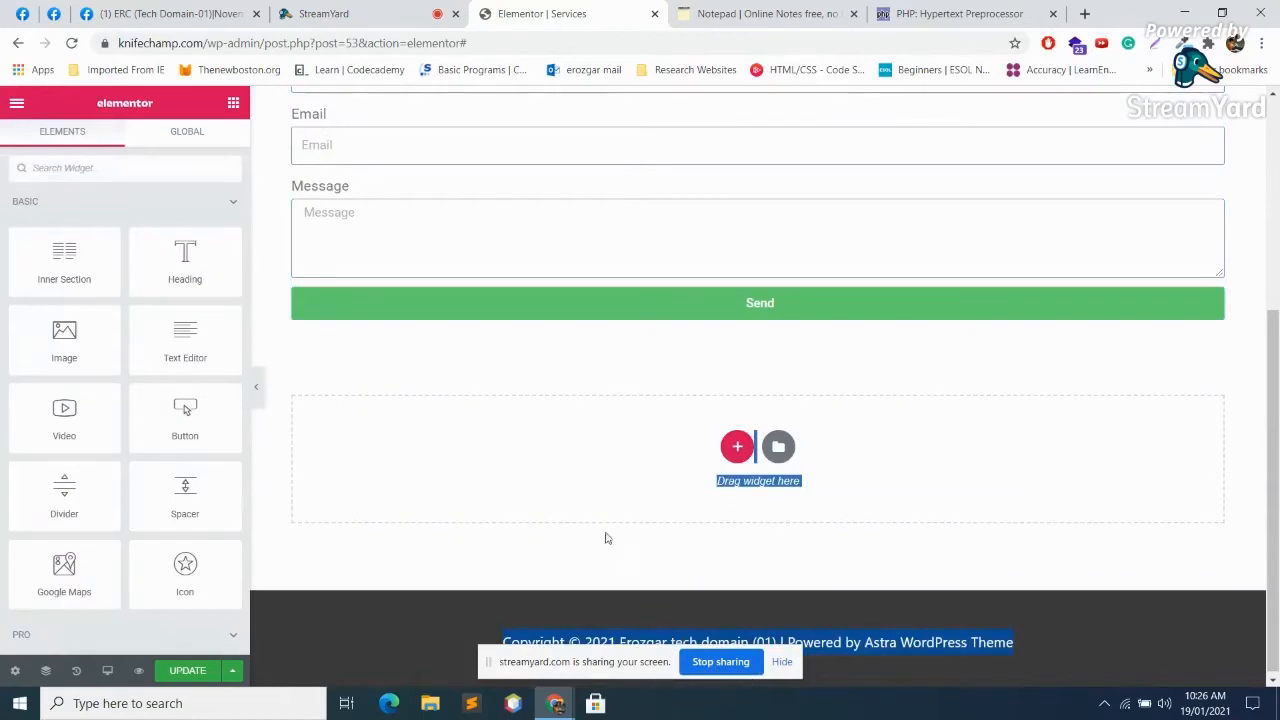
pyautogui.scroll(4, 590, 525)
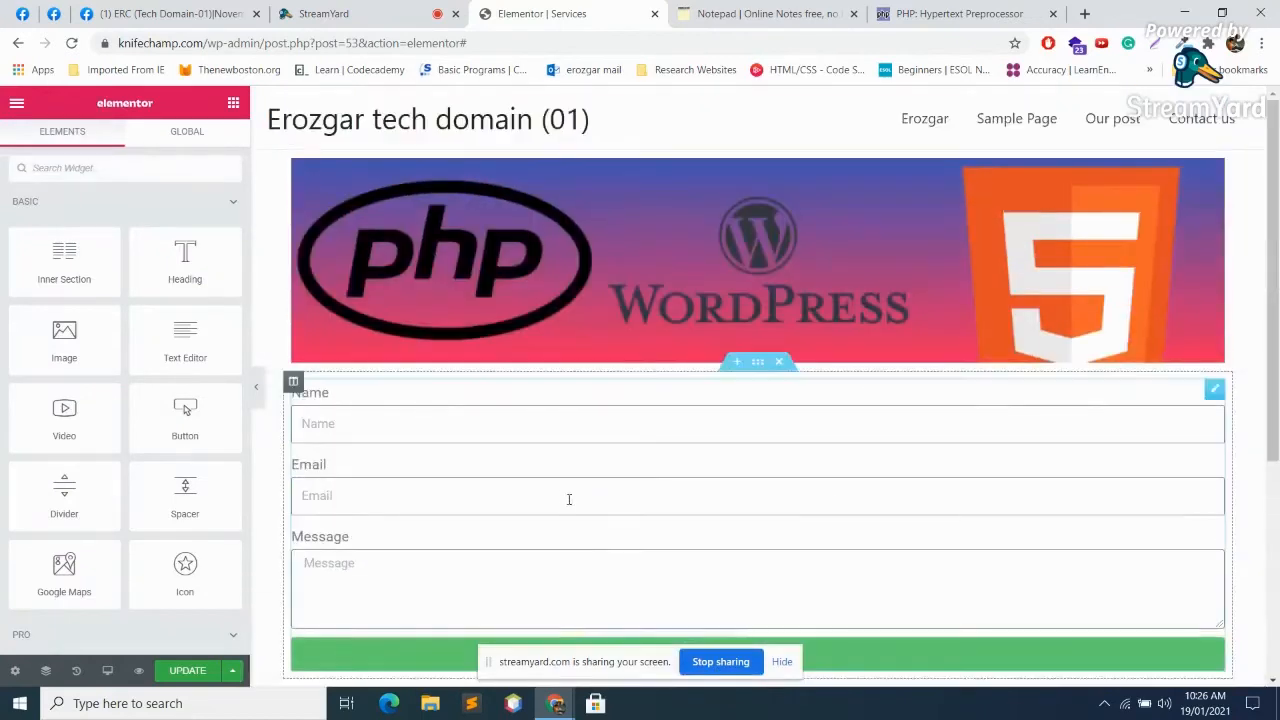
# Step: Remove the form's Message field and add a new blank text field in its place
pyautogui.click(766, 441)
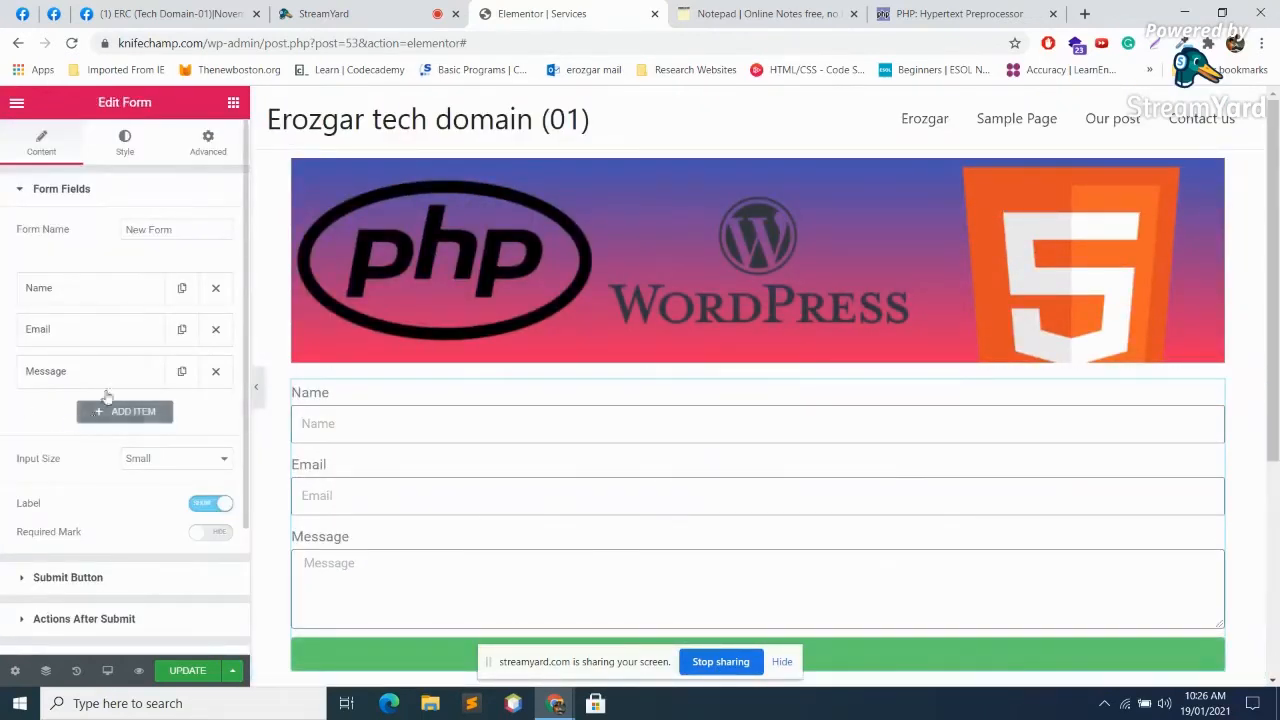
pyautogui.click(215, 371)
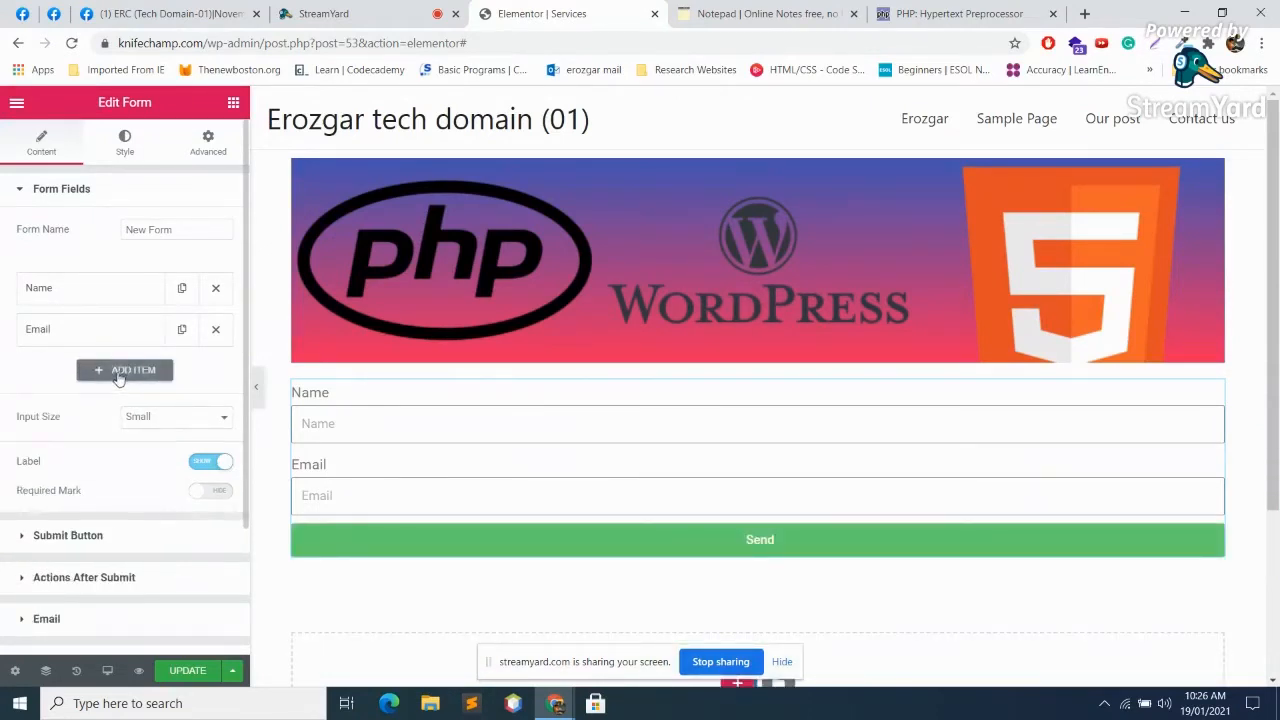
pyautogui.click(120, 377)
pyautogui.click(110, 375)
pyautogui.click(108, 374)
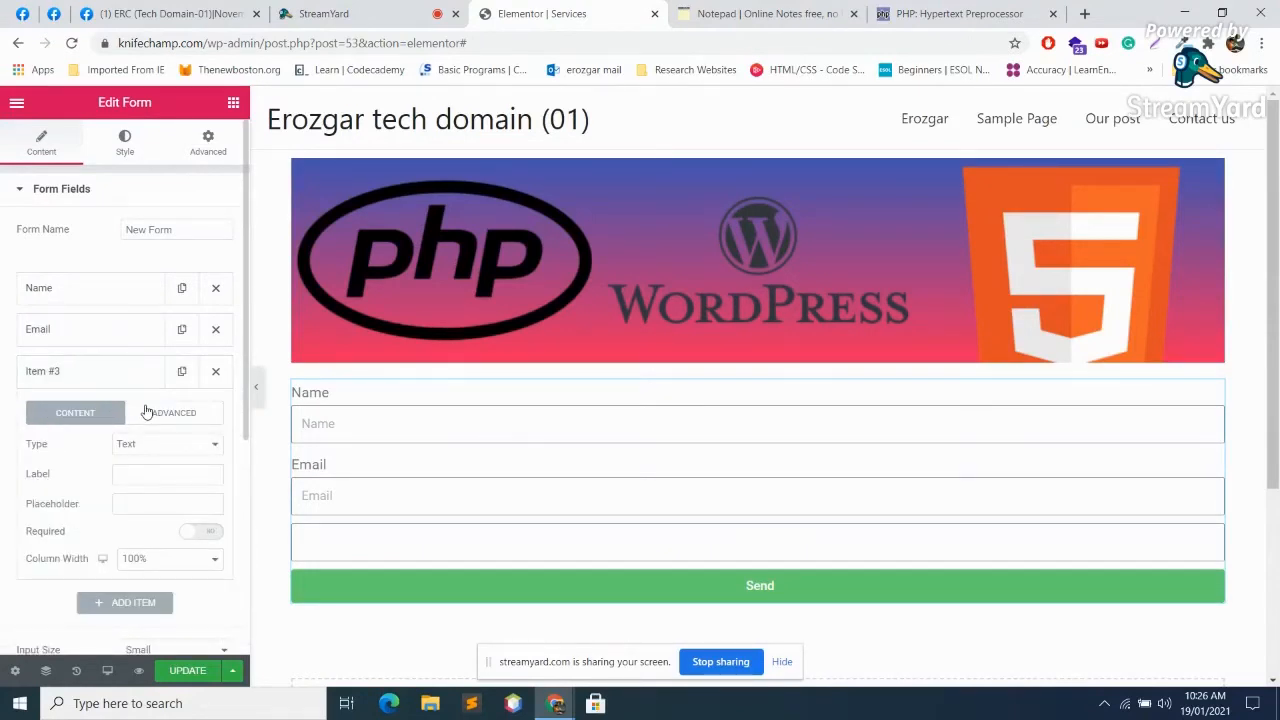
pyautogui.click(353, 10)
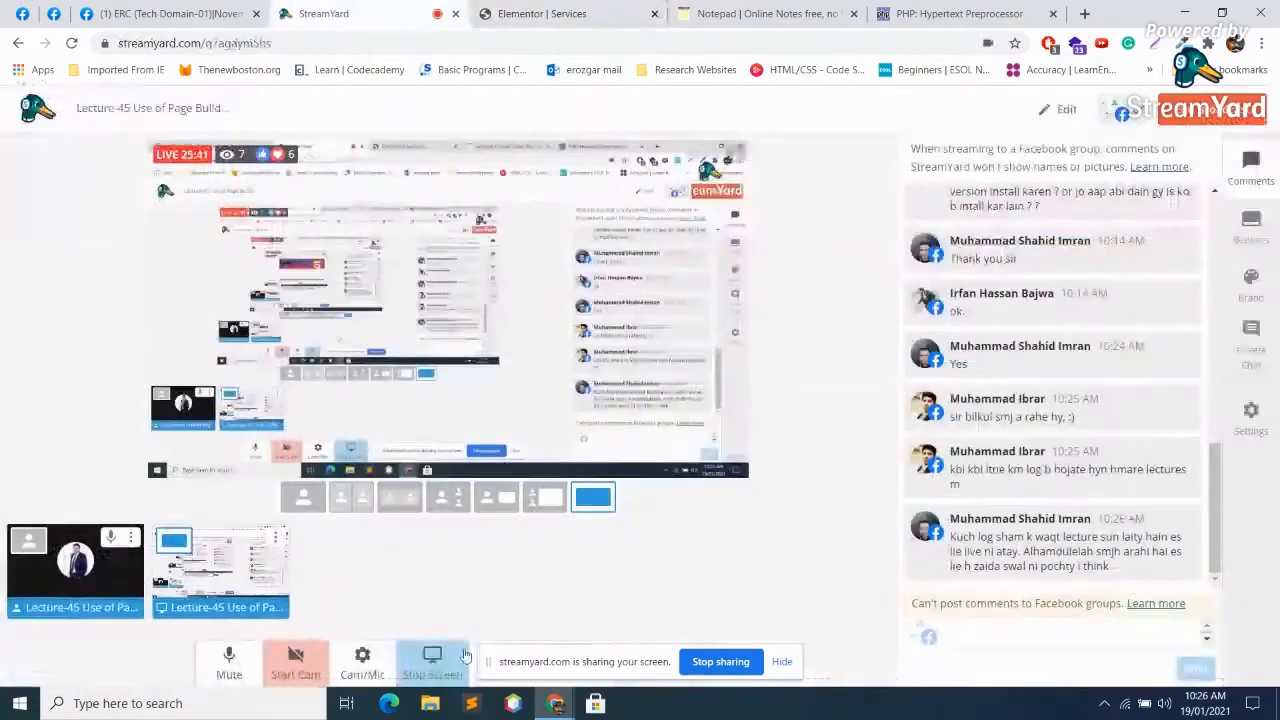
pyautogui.click(232, 660)
pyautogui.click(229, 660)
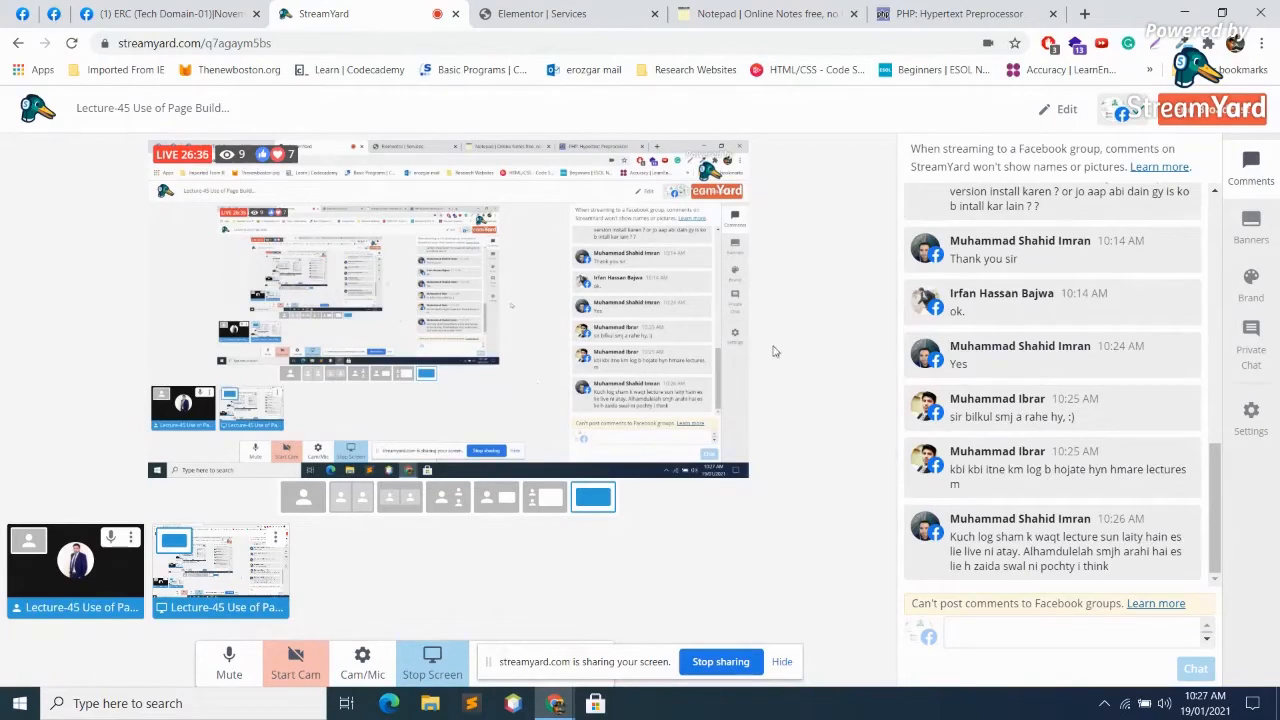
pyautogui.click(626, 7)
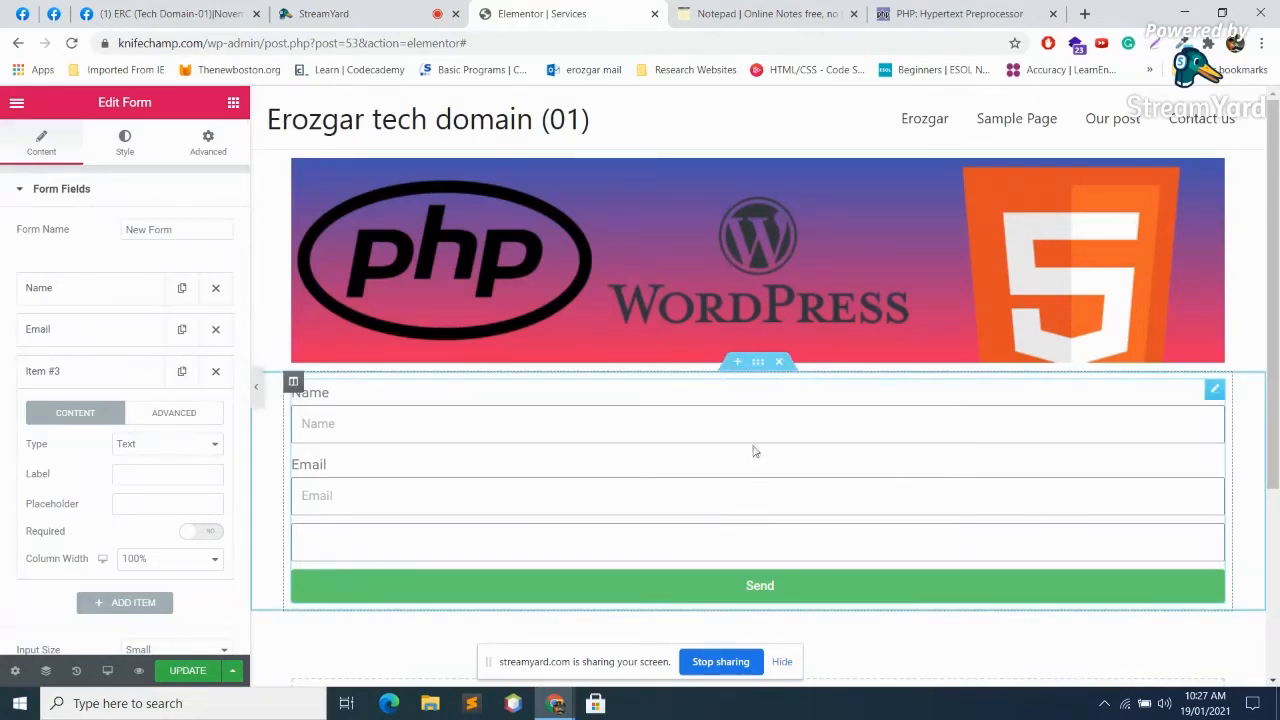
# Step: Replace the form with a new two-column section and put a Heading in its left column
pyautogui.click(778, 361)
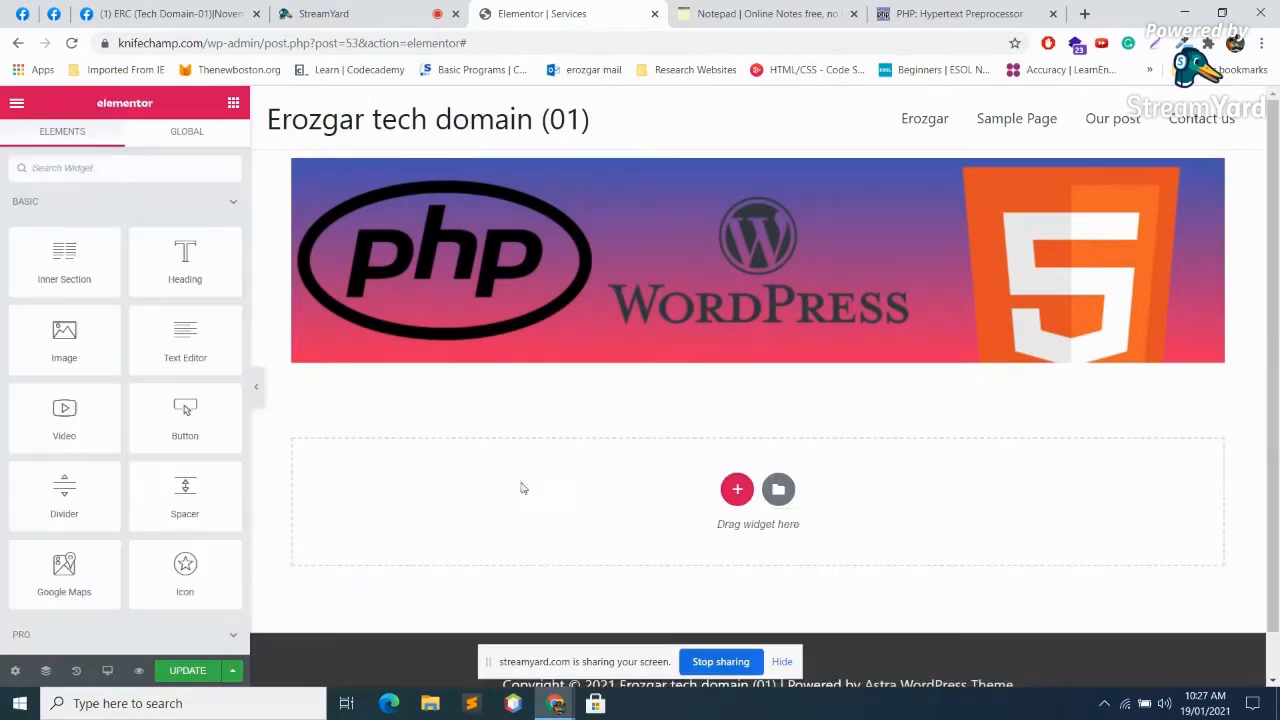
pyautogui.click(739, 489)
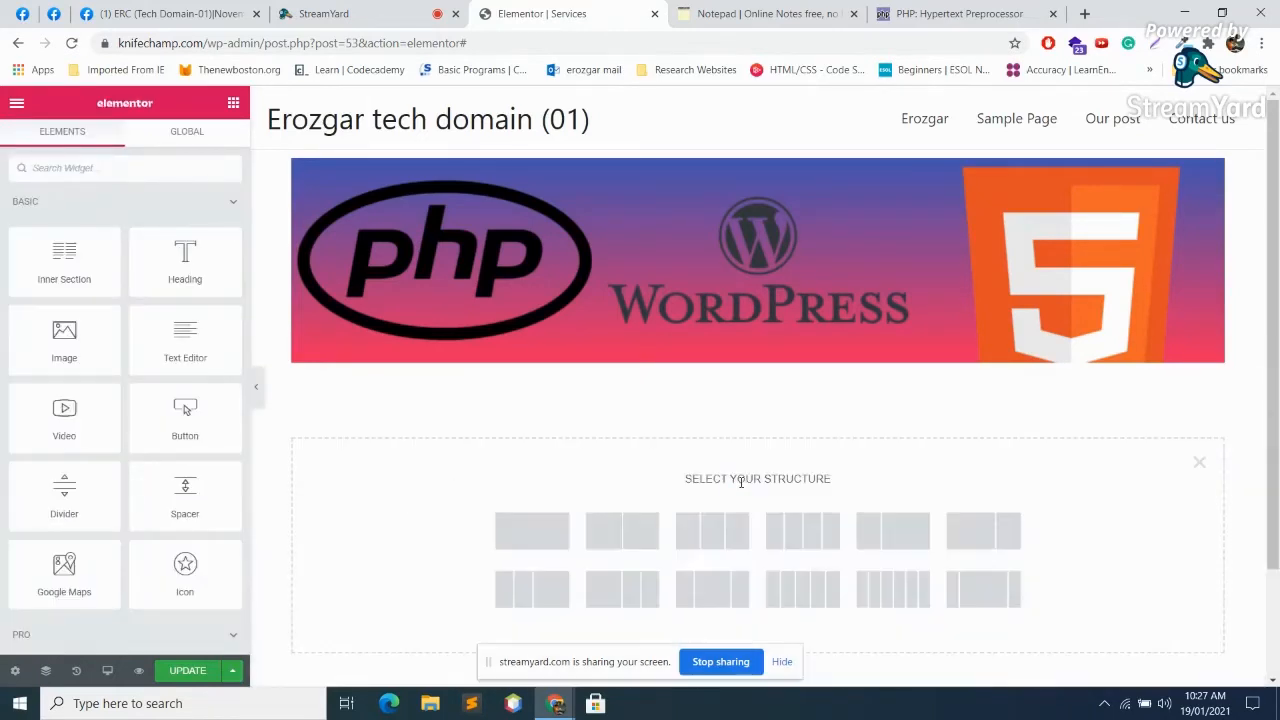
pyautogui.click(634, 535)
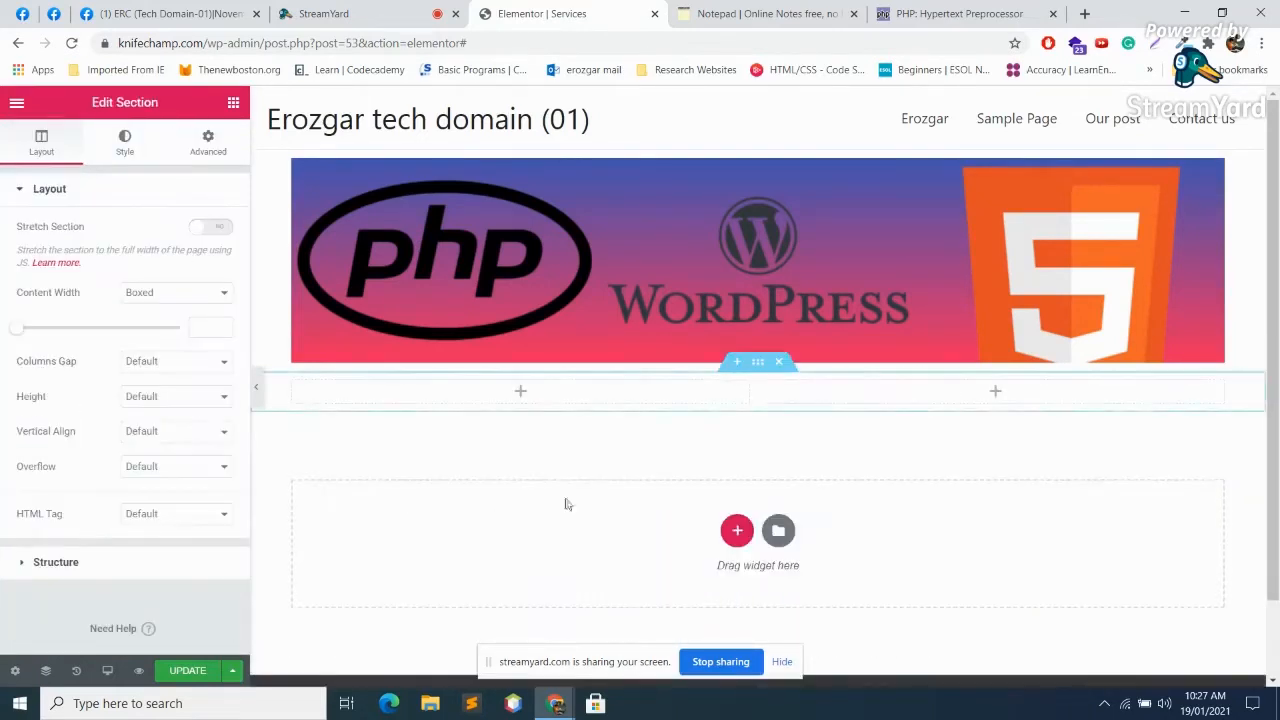
pyautogui.click(521, 393)
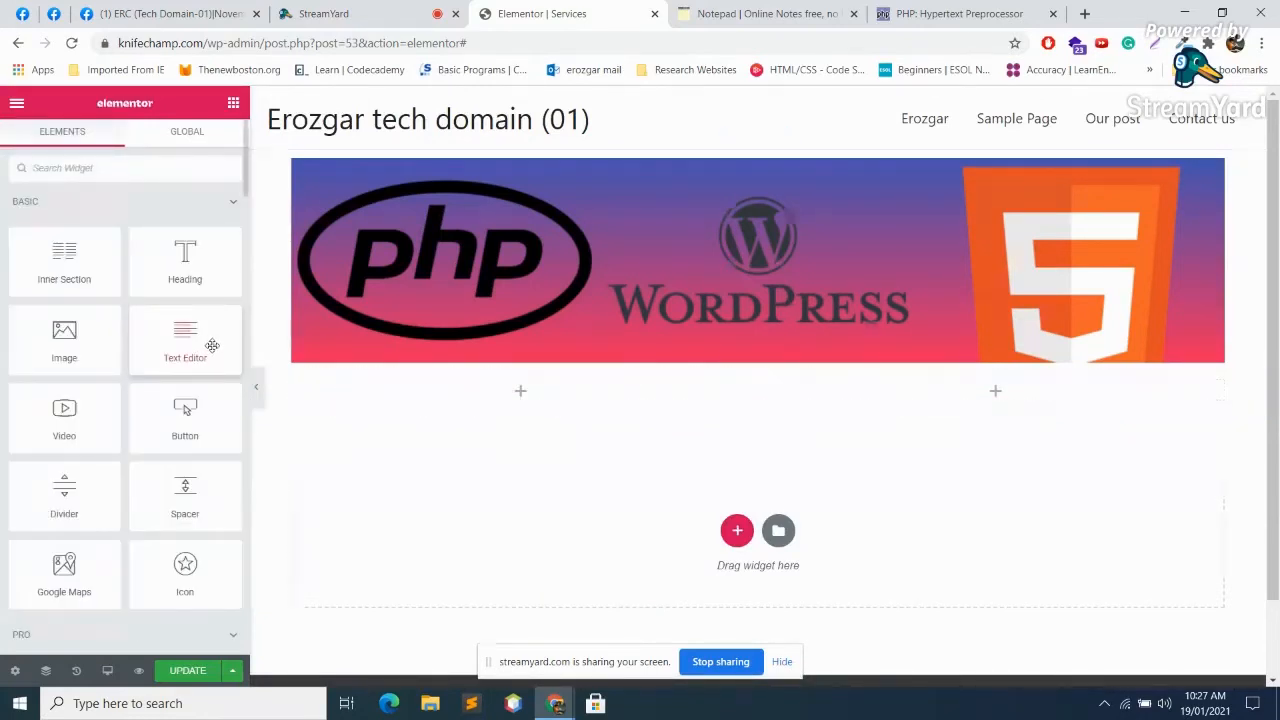
pyautogui.moveTo(200, 264); pyautogui.dragTo(512, 395)
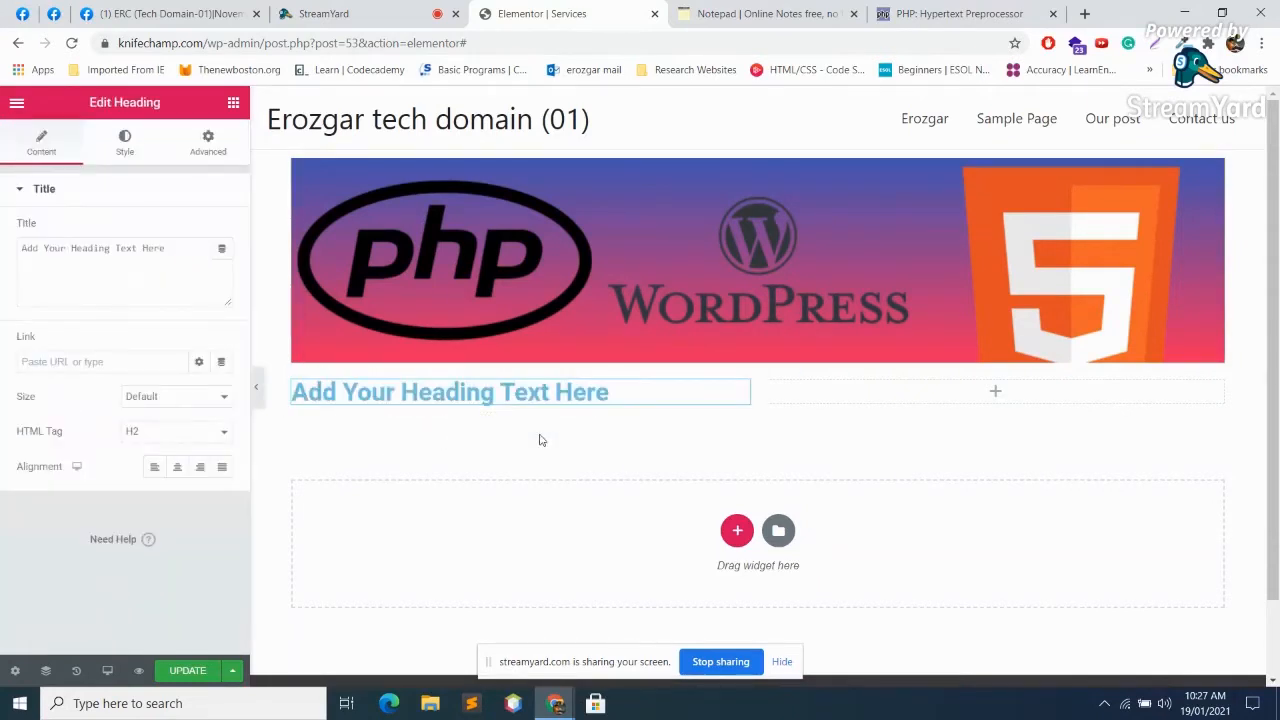
# Step: Change the heading text to 'Contact us' and set its text colour to black #000000
pyautogui.tripleClick(651, 392)
pyautogui.write('Con')
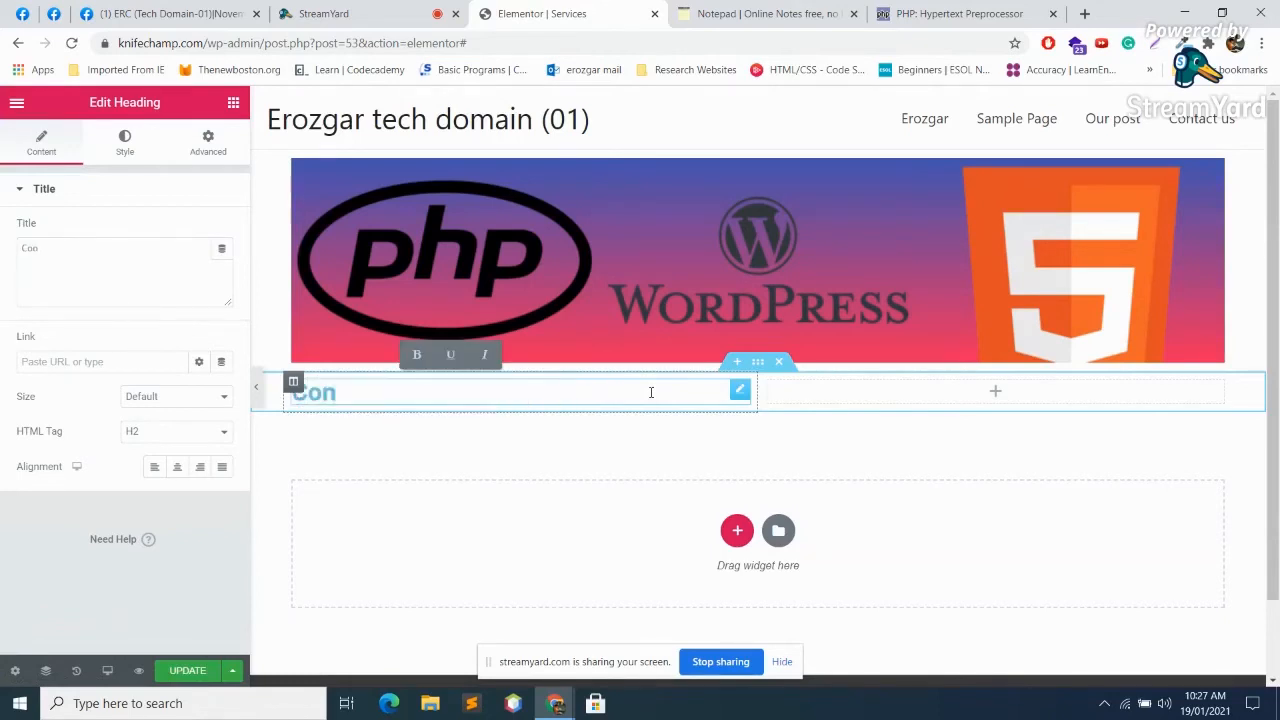
pyautogui.write('tact us')
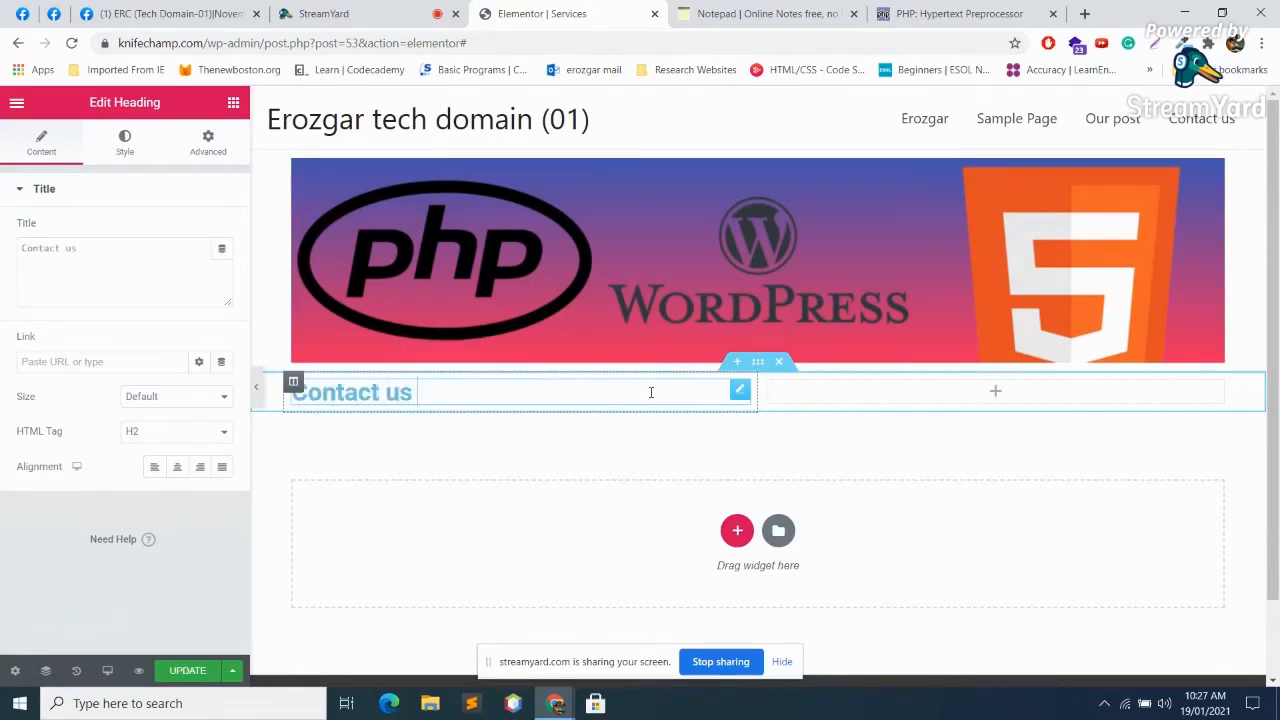
pyautogui.click(122, 146)
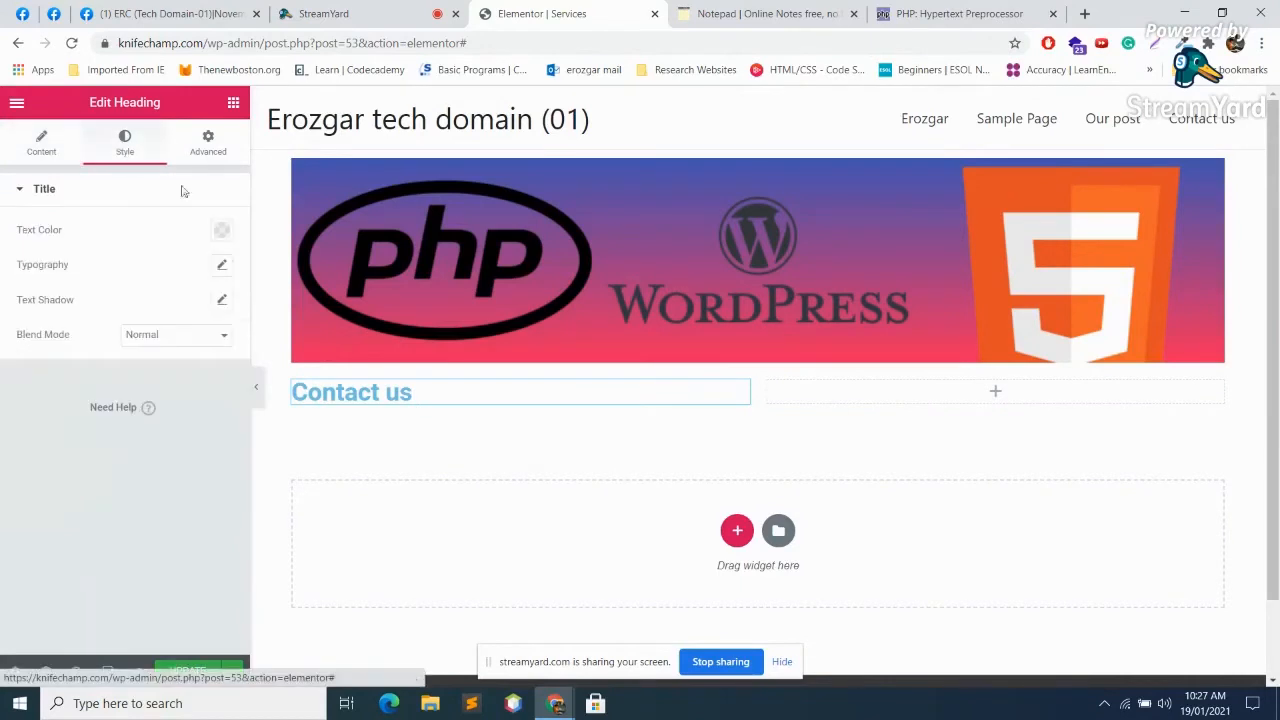
pyautogui.click(224, 233)
pyautogui.click(169, 269)
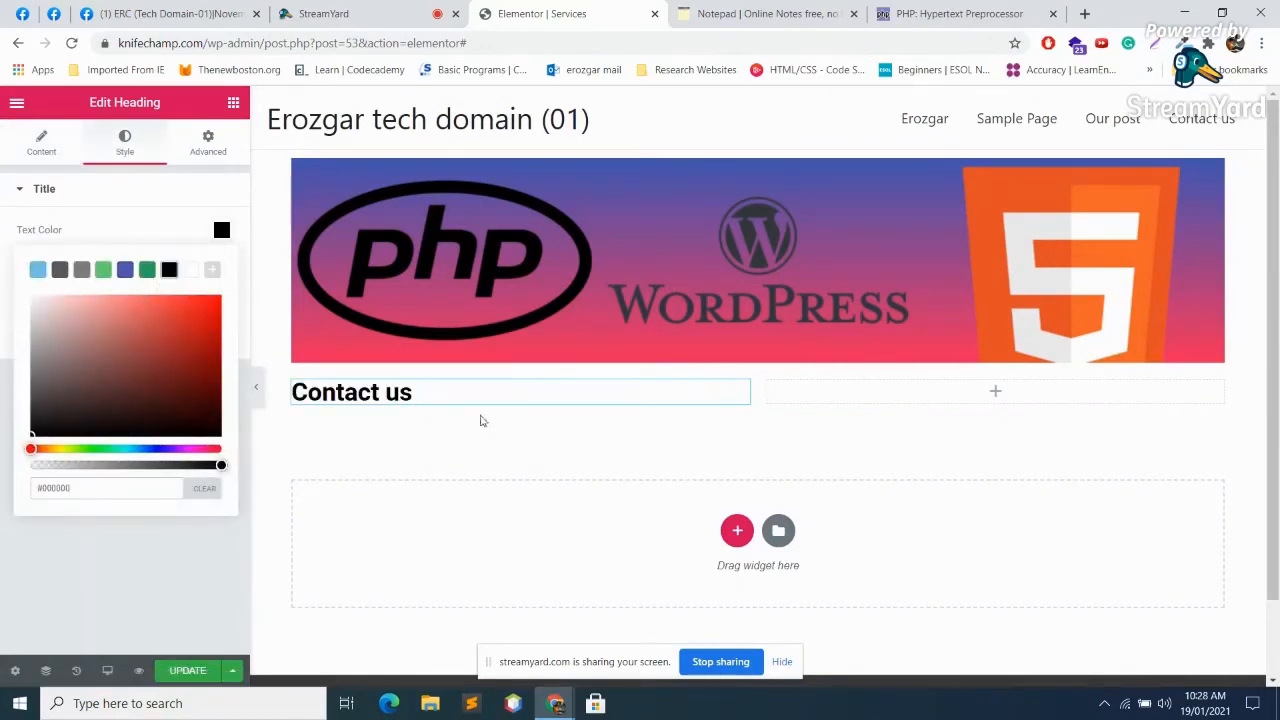
# Step: Add an empty section under the banner, then delete the old Contact us section and the empty one
pyautogui.click(737, 530)
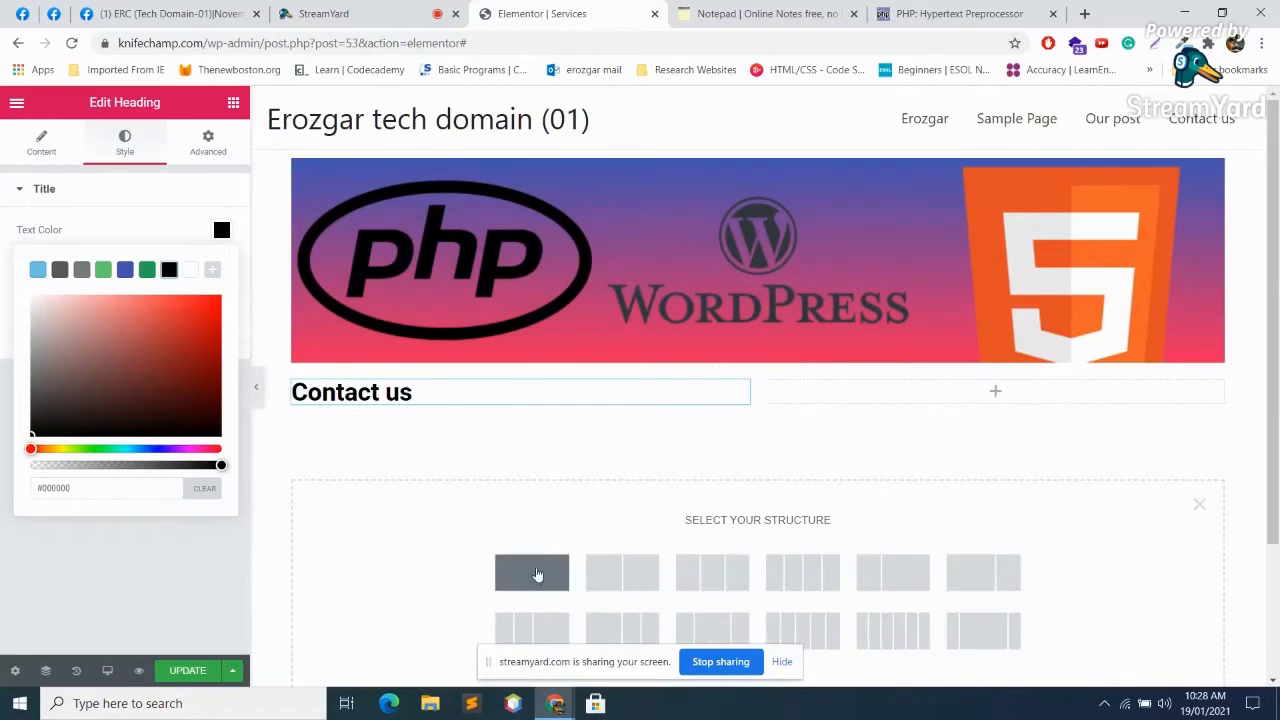
pyautogui.click(536, 575)
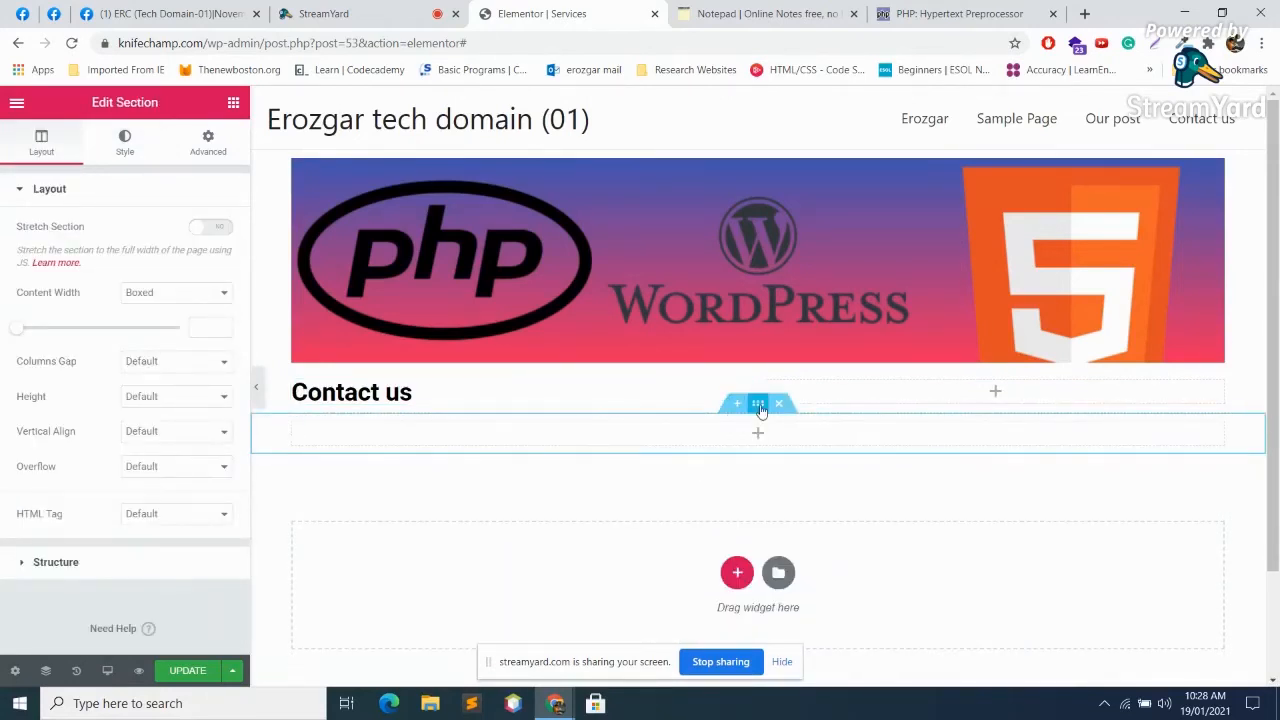
pyautogui.moveTo(758, 404); pyautogui.dragTo(755, 378)
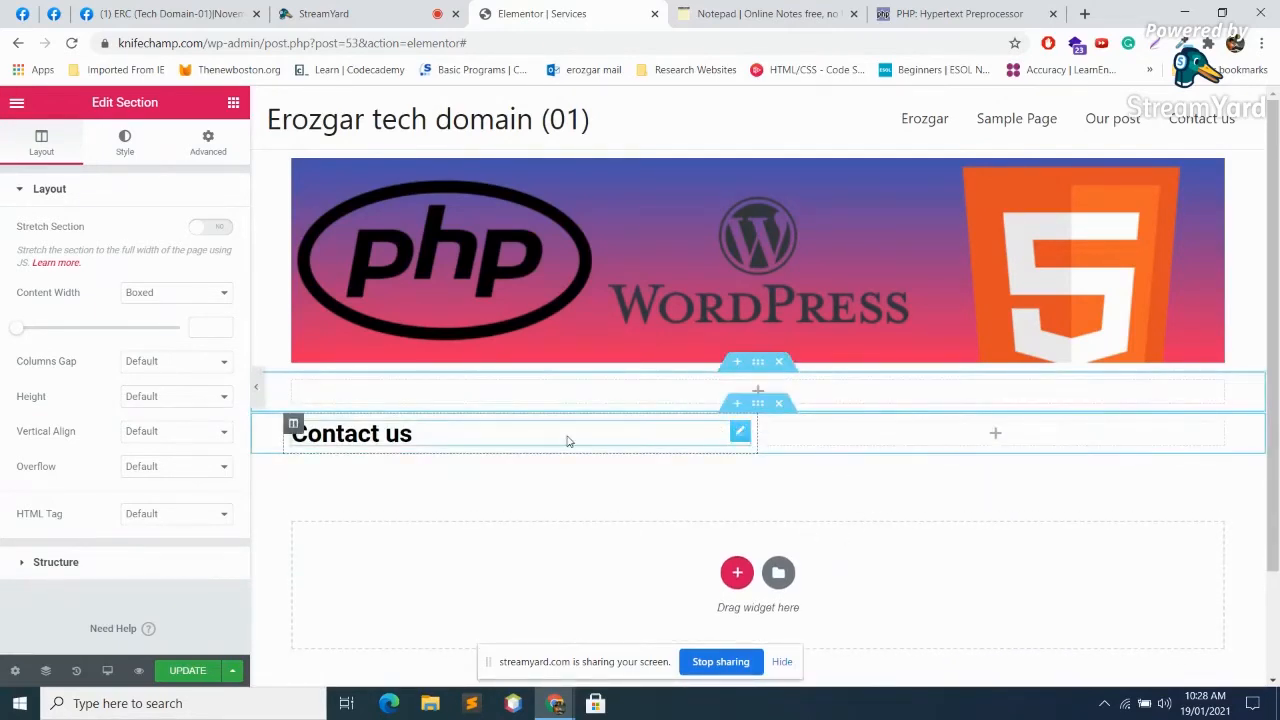
pyautogui.click(436, 427)
pyautogui.click(423, 403)
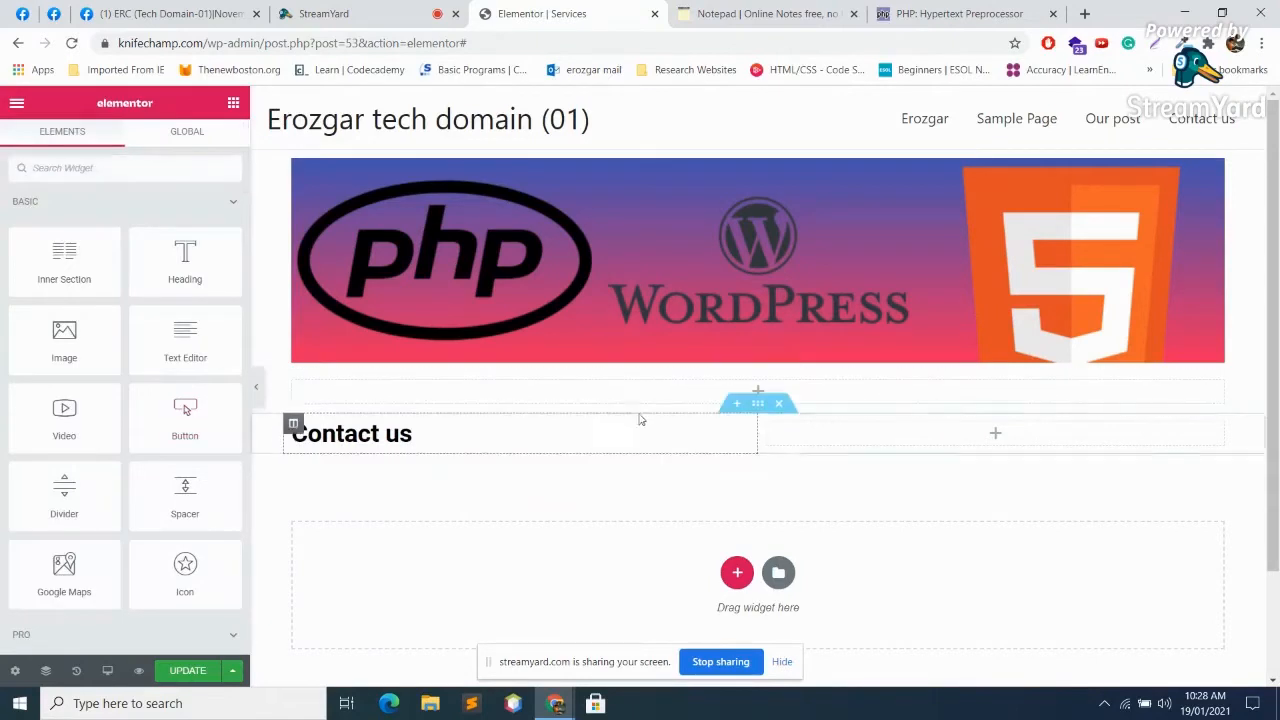
pyautogui.click(777, 410)
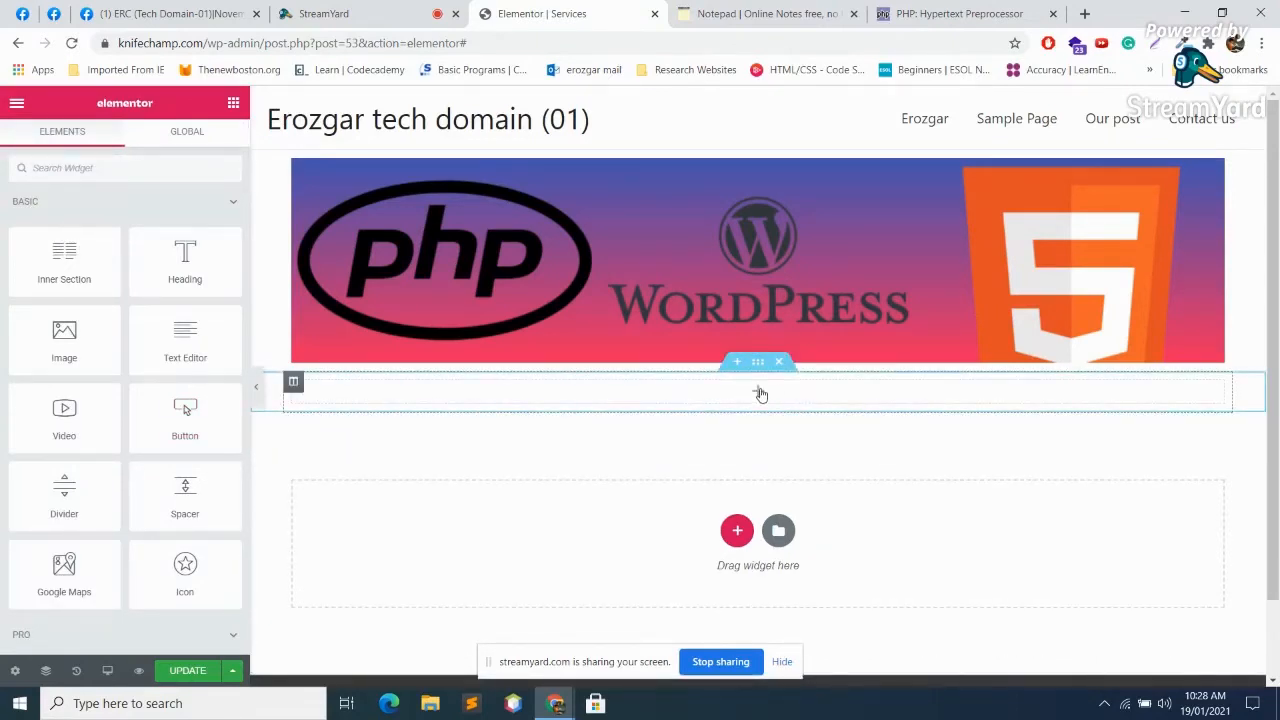
pyautogui.click(778, 362)
# Step: Create a two-column section below the banner with a Heading widget in its left column
pyautogui.click(737, 489)
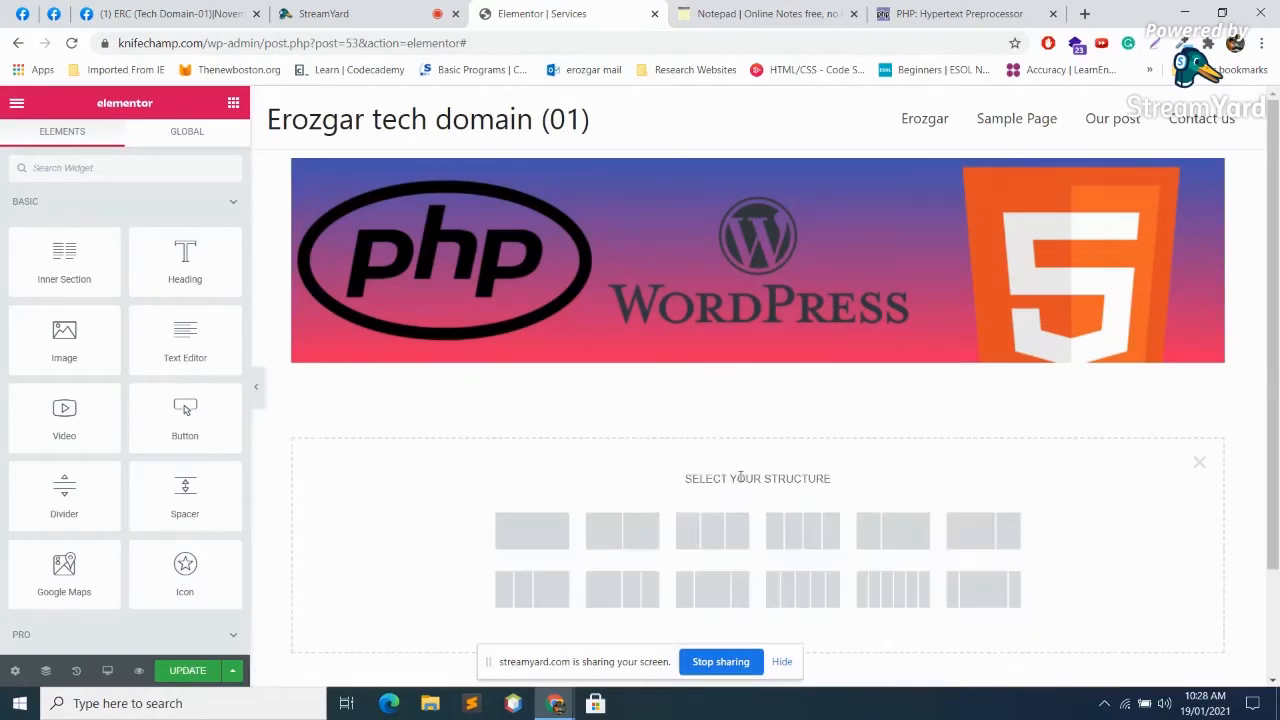
pyautogui.click(645, 540)
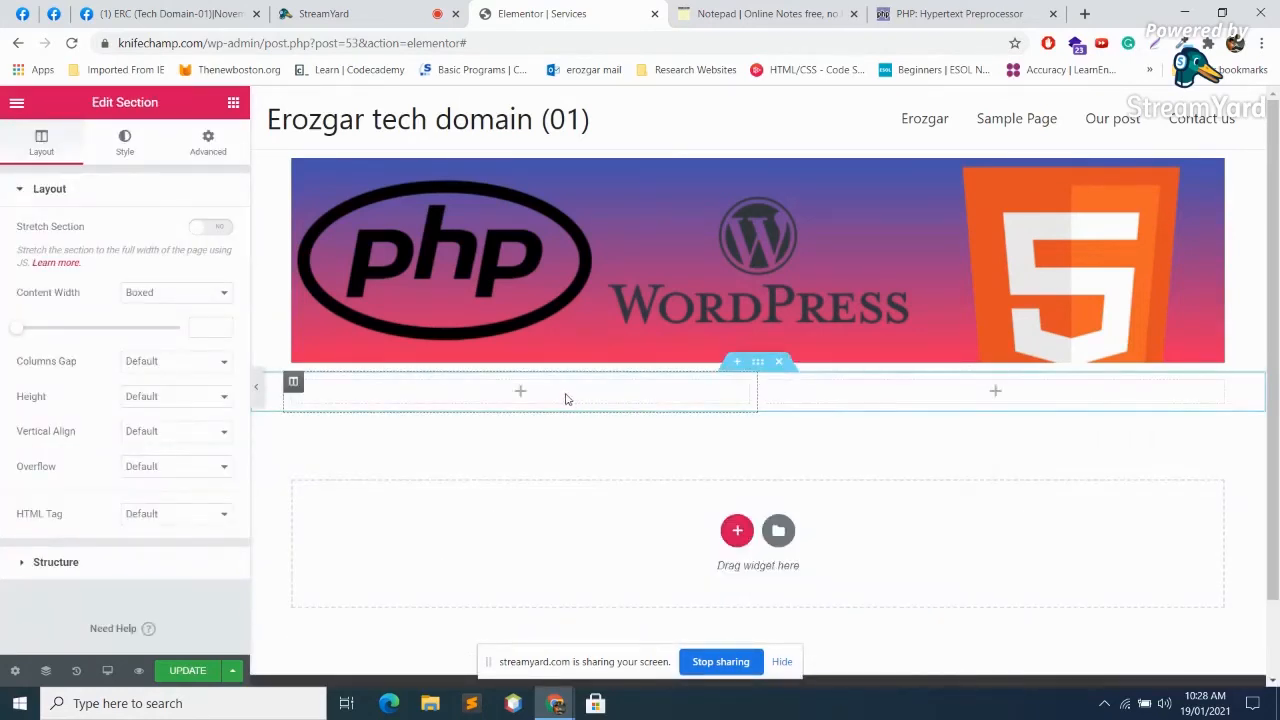
pyautogui.click(520, 391)
pyautogui.moveTo(189, 257); pyautogui.dragTo(515, 394)
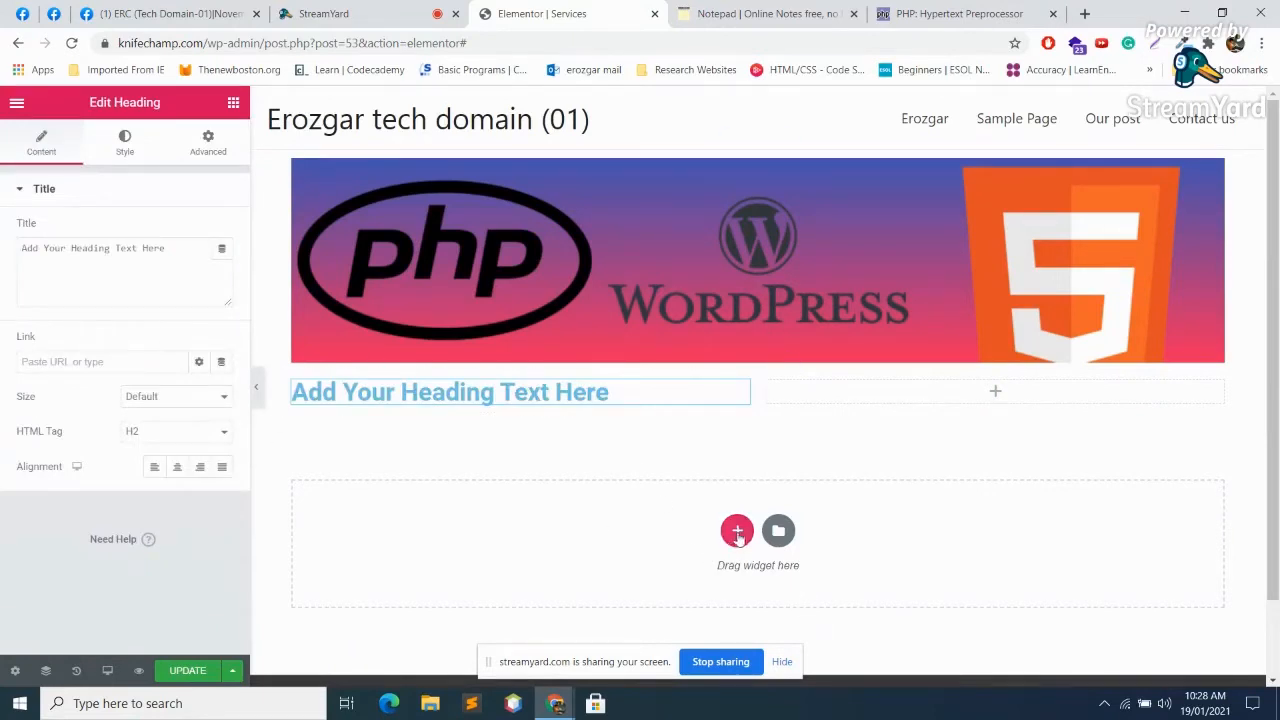
# Step: Add a second Heading in the right column and set the headings to 'Contact us' and 'Address'
pyautogui.click(943, 400)
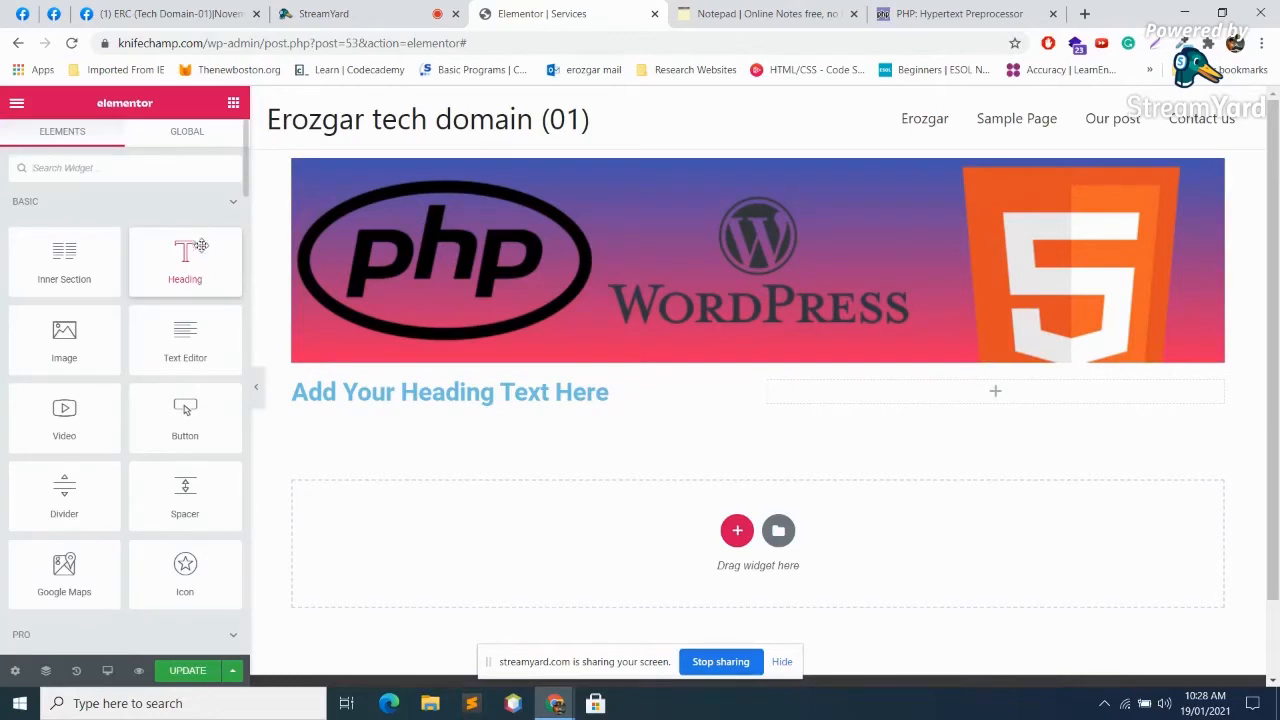
pyautogui.moveTo(185, 257); pyautogui.dragTo(1064, 392)
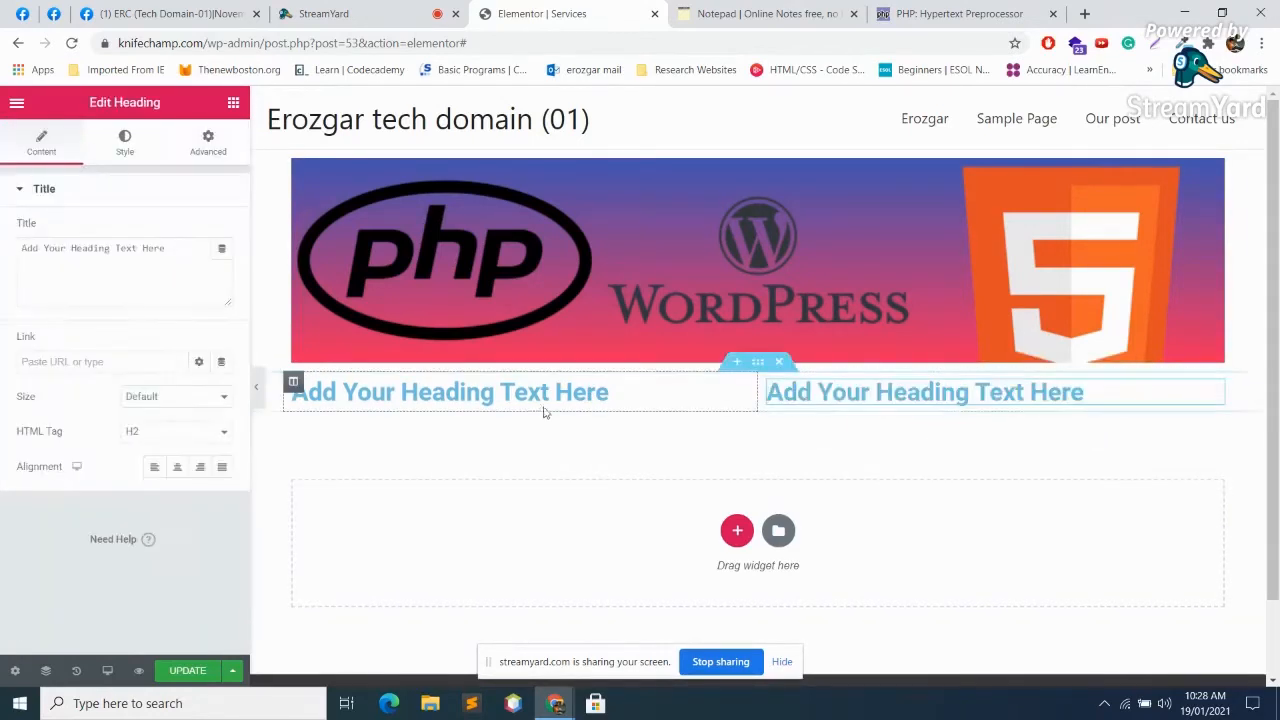
pyautogui.tripleClick(617, 390)
pyautogui.write('Contact us')
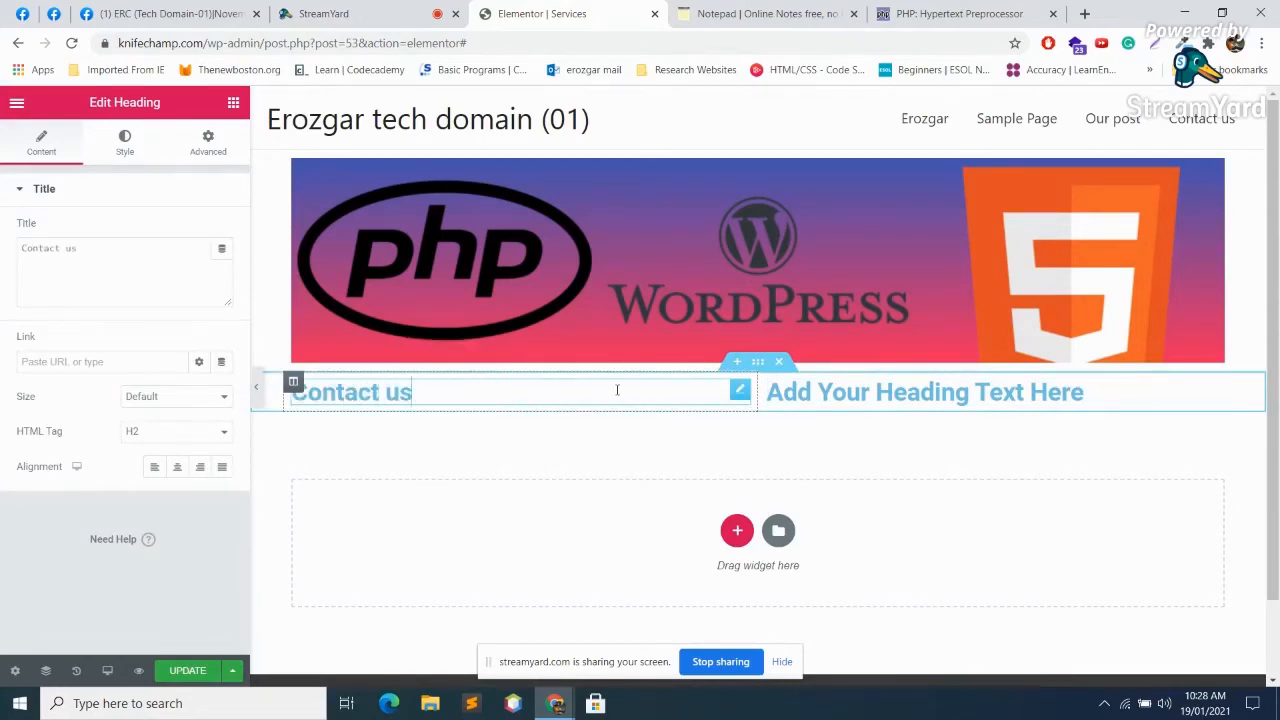
pyautogui.click(978, 388)
pyautogui.tripleClick(978, 388)
pyautogui.write('Address')
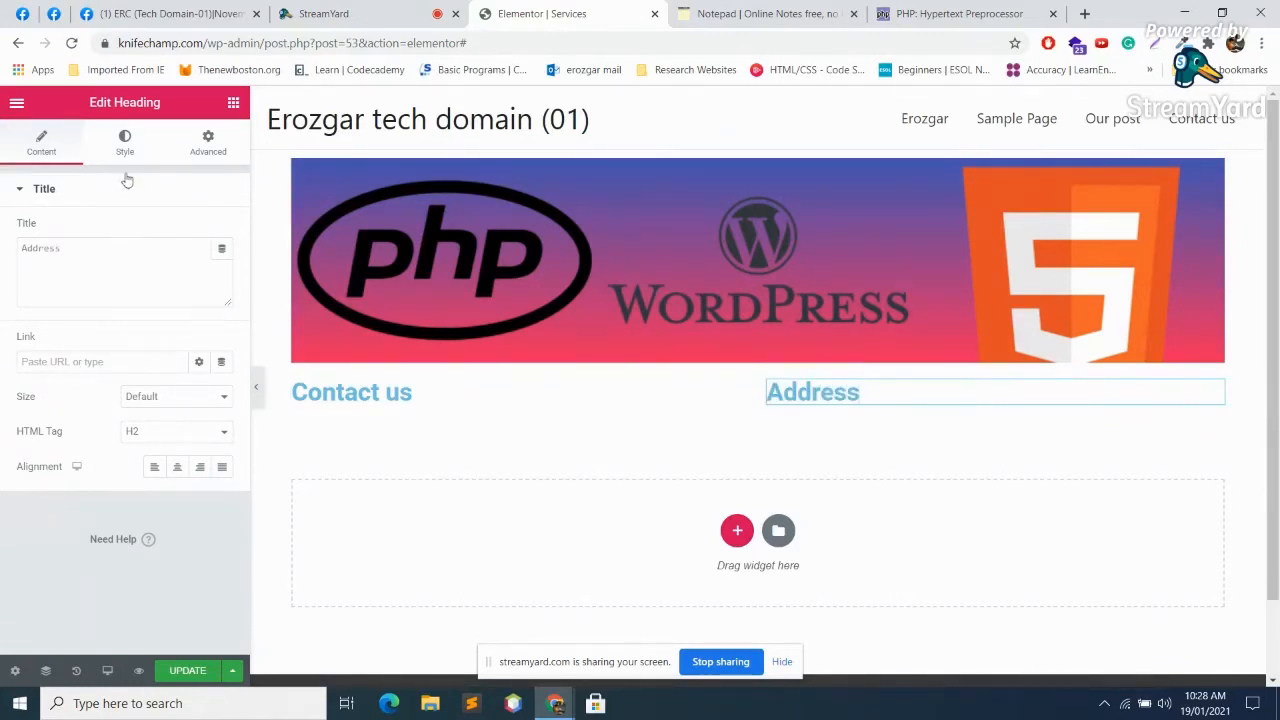
# Step: Set the text colour of both the Address and Contact us headings to black
pyautogui.click(125, 143)
pyautogui.click(221, 230)
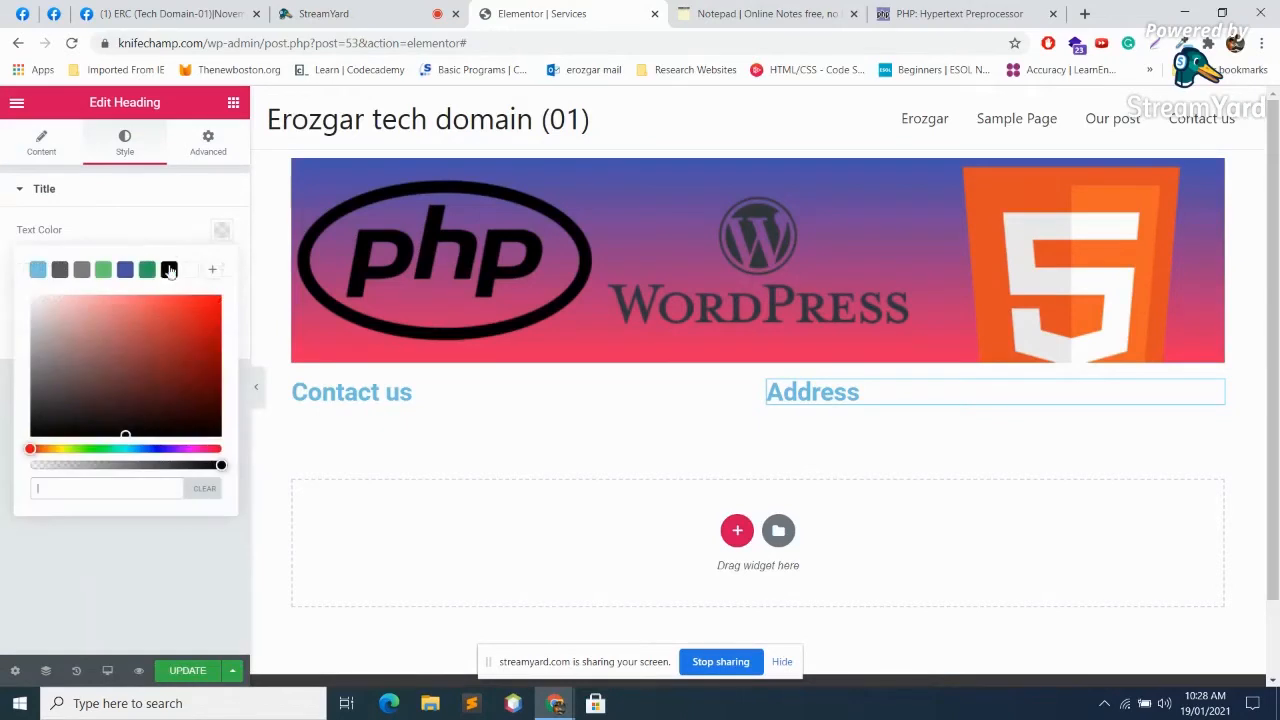
pyautogui.click(169, 269)
pyautogui.click(380, 396)
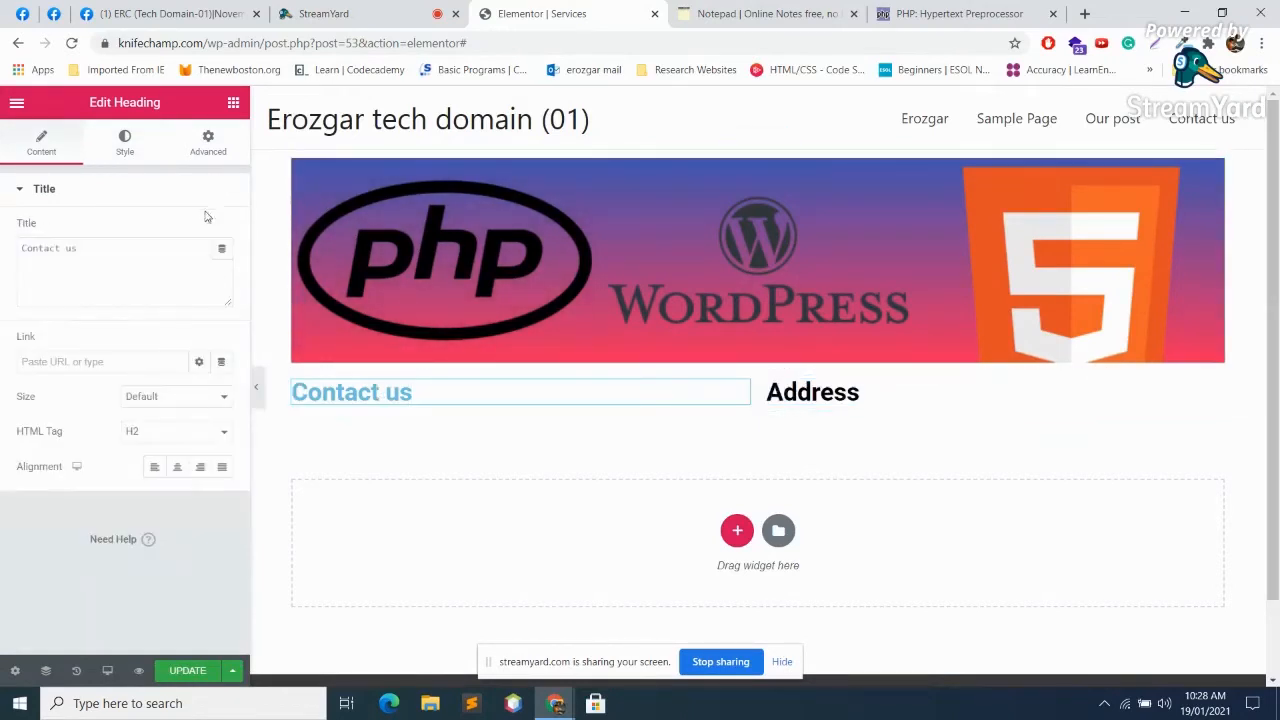
pyautogui.click(125, 140)
pyautogui.click(221, 230)
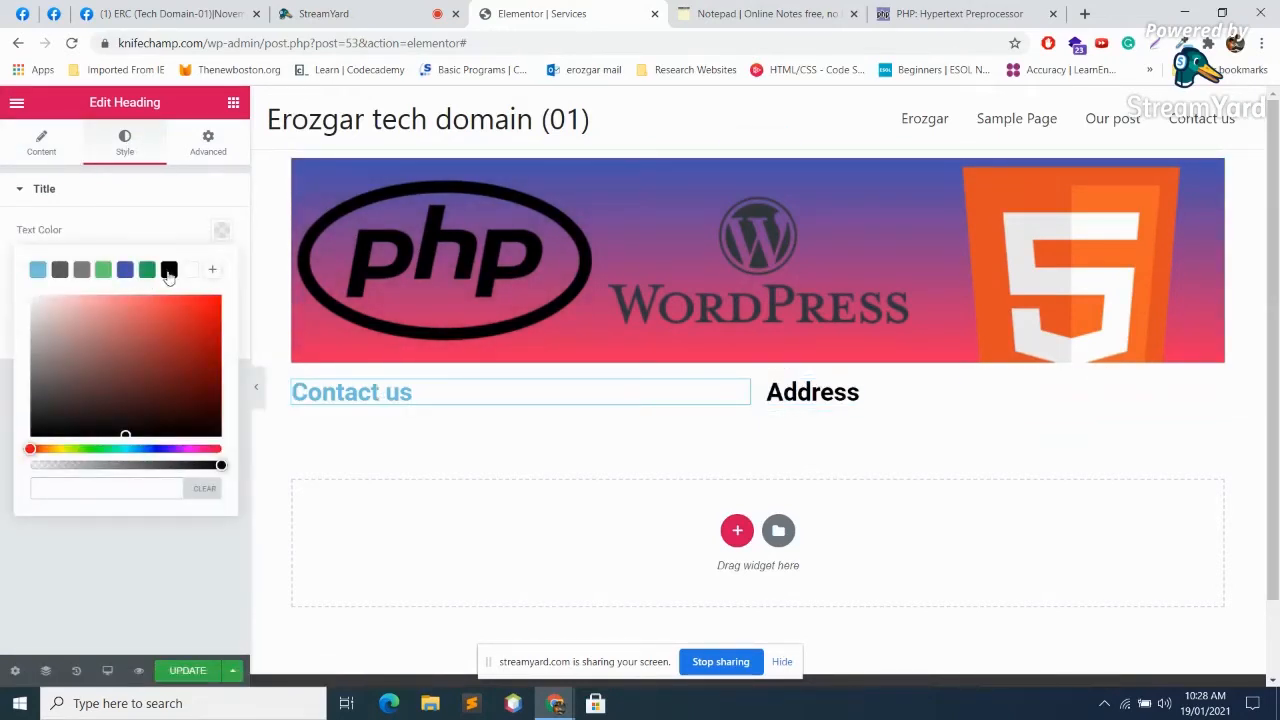
pyautogui.click(169, 270)
# Step: Add a two-column section below the headings and centre both headings in their columns
pyautogui.click(737, 530)
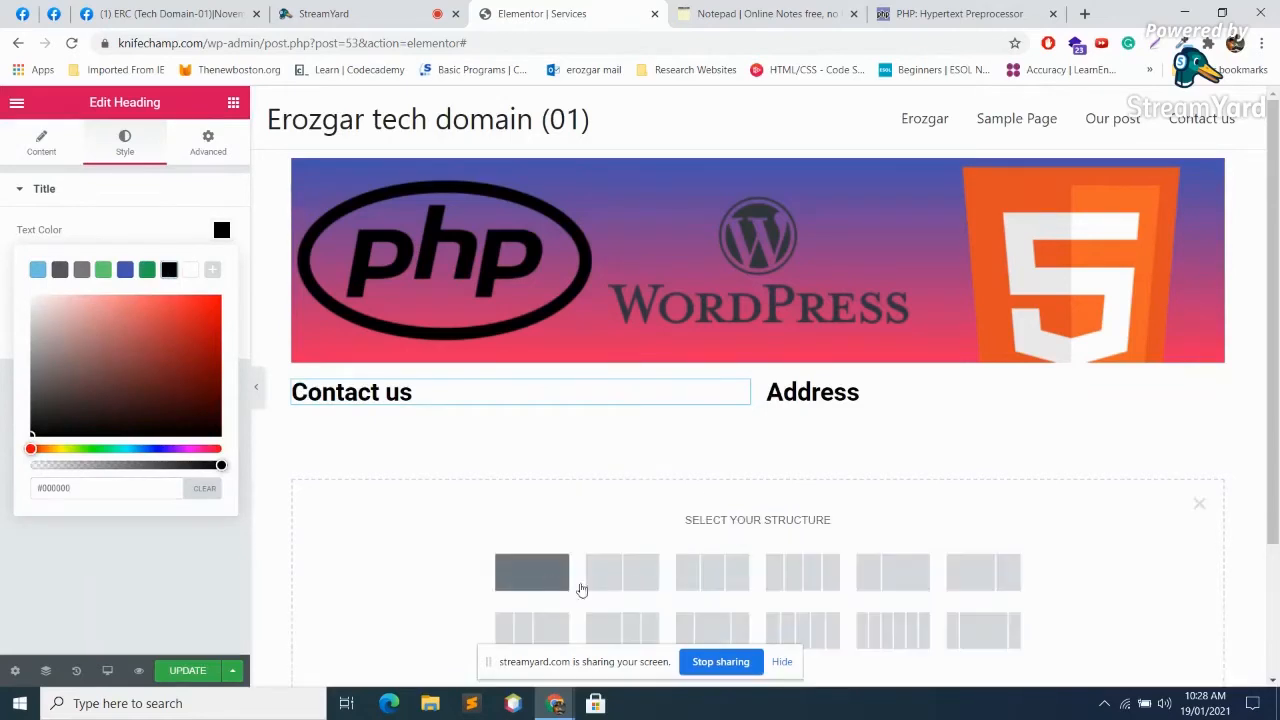
pyautogui.click(622, 576)
pyautogui.click(404, 393)
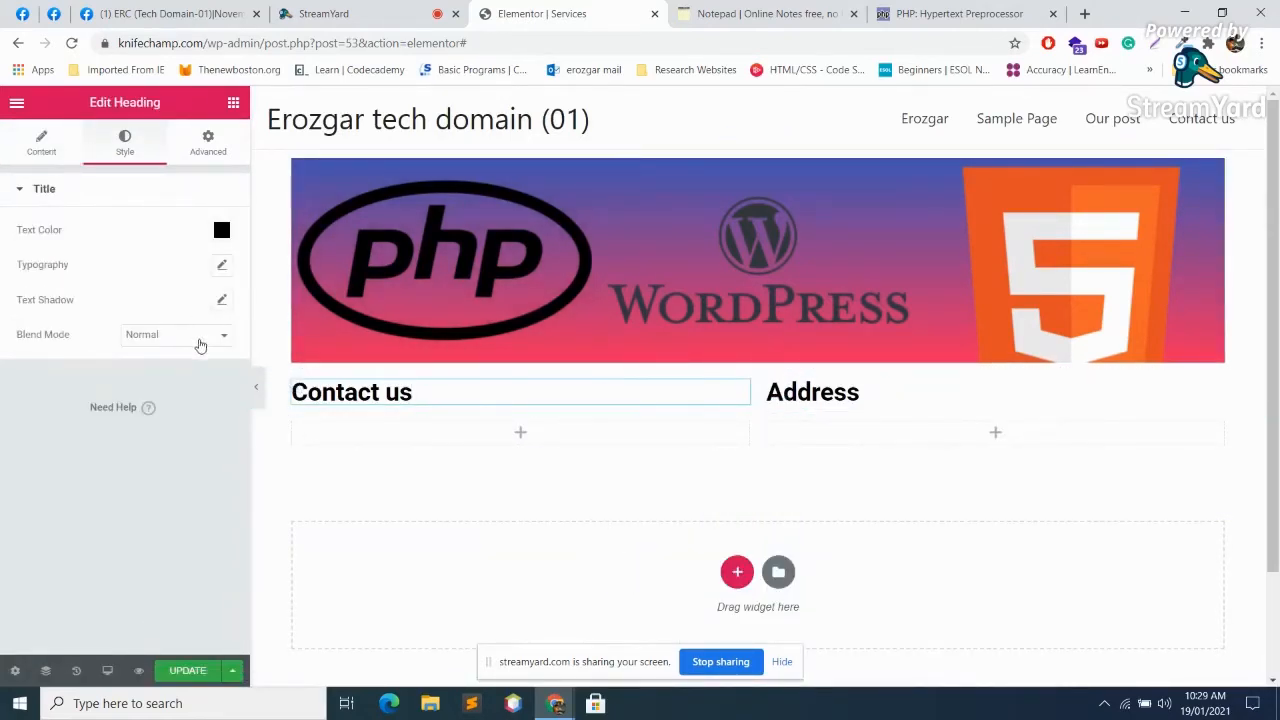
pyautogui.click(47, 144)
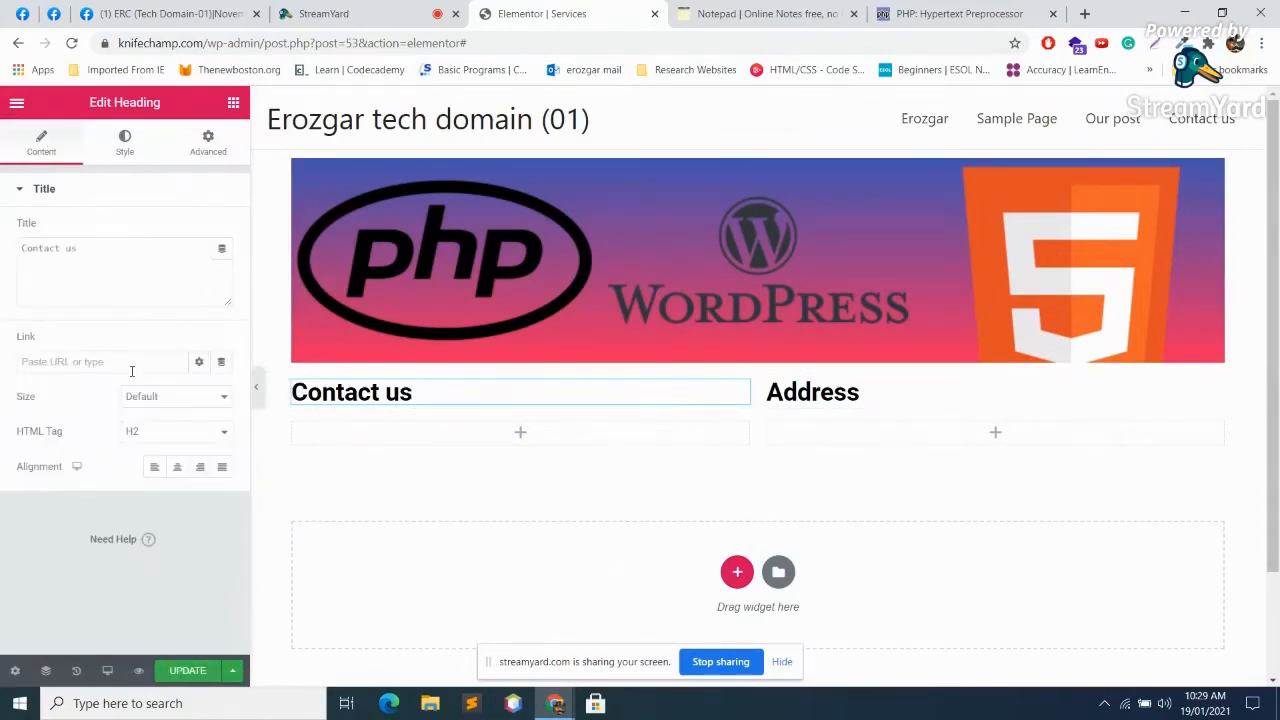
pyautogui.click(177, 467)
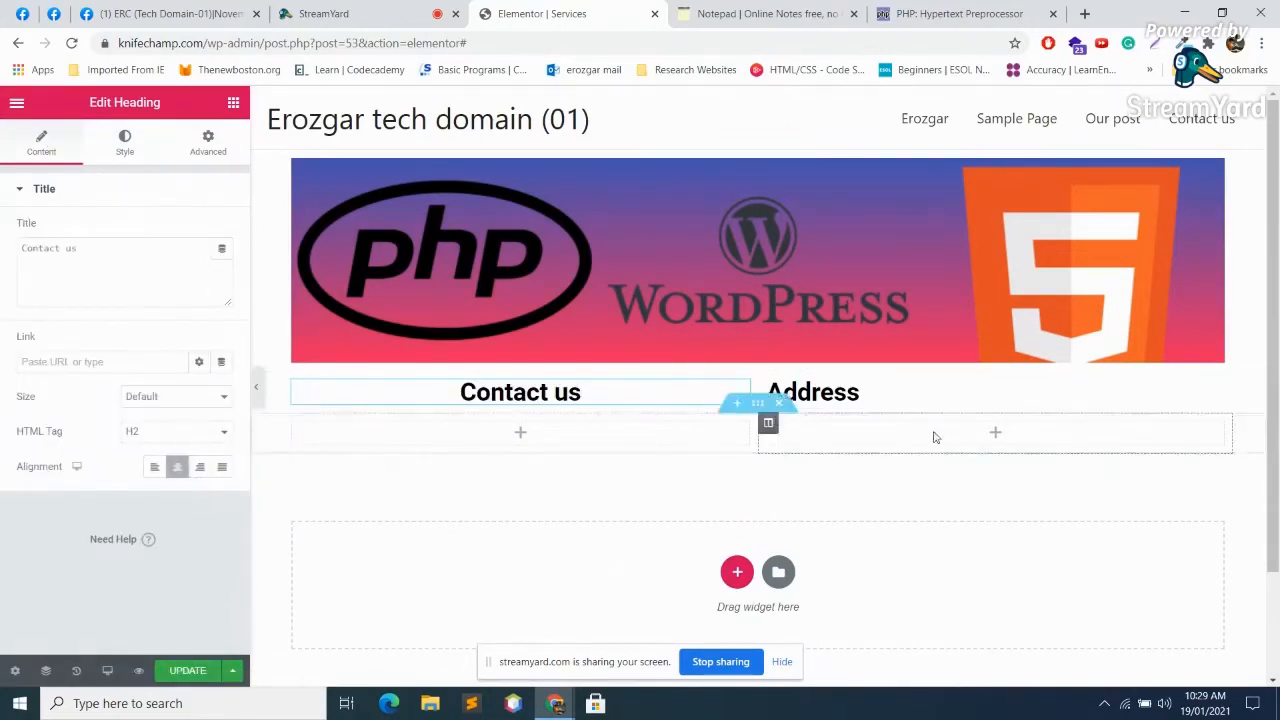
pyautogui.click(903, 398)
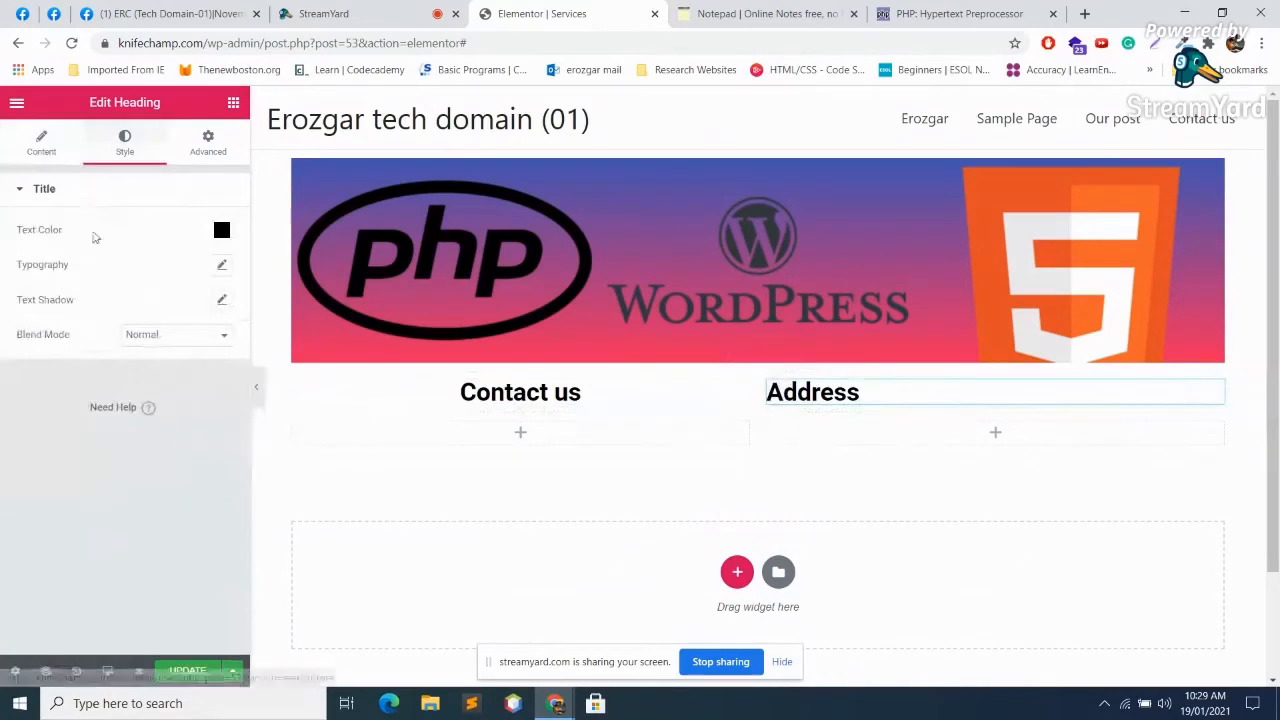
pyautogui.click(41, 144)
pyautogui.click(177, 467)
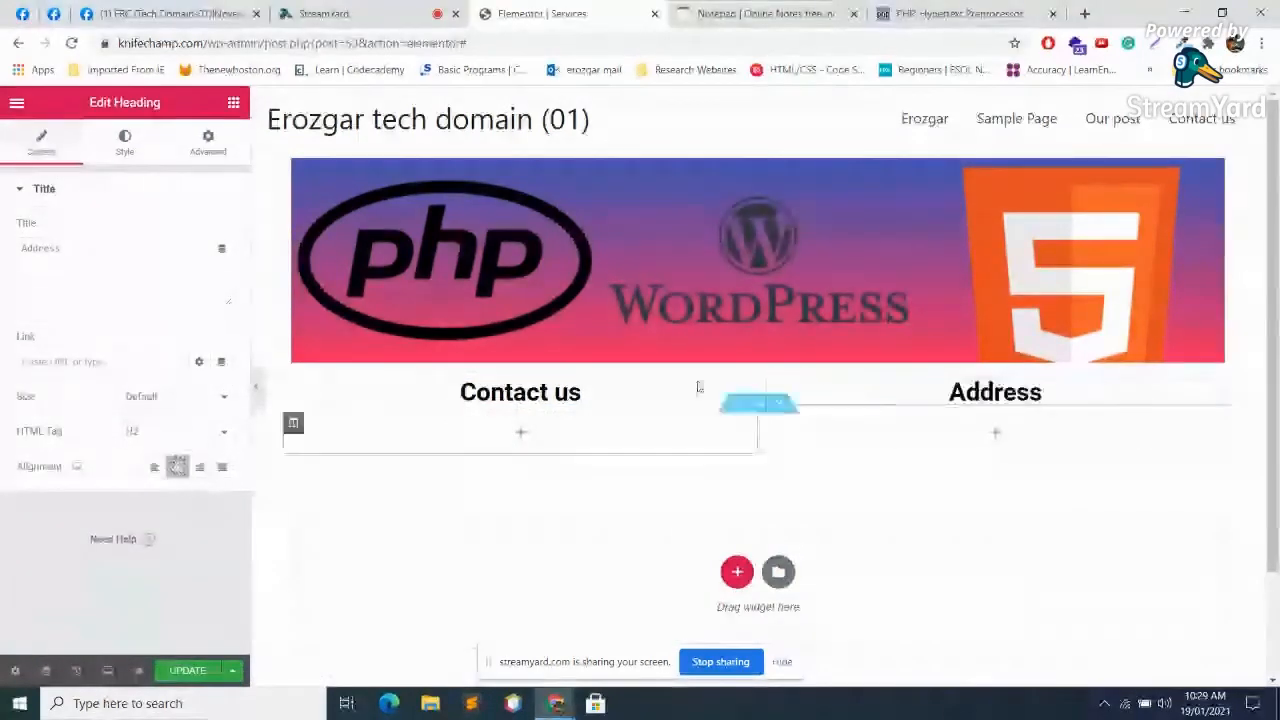
pyautogui.click(520, 432)
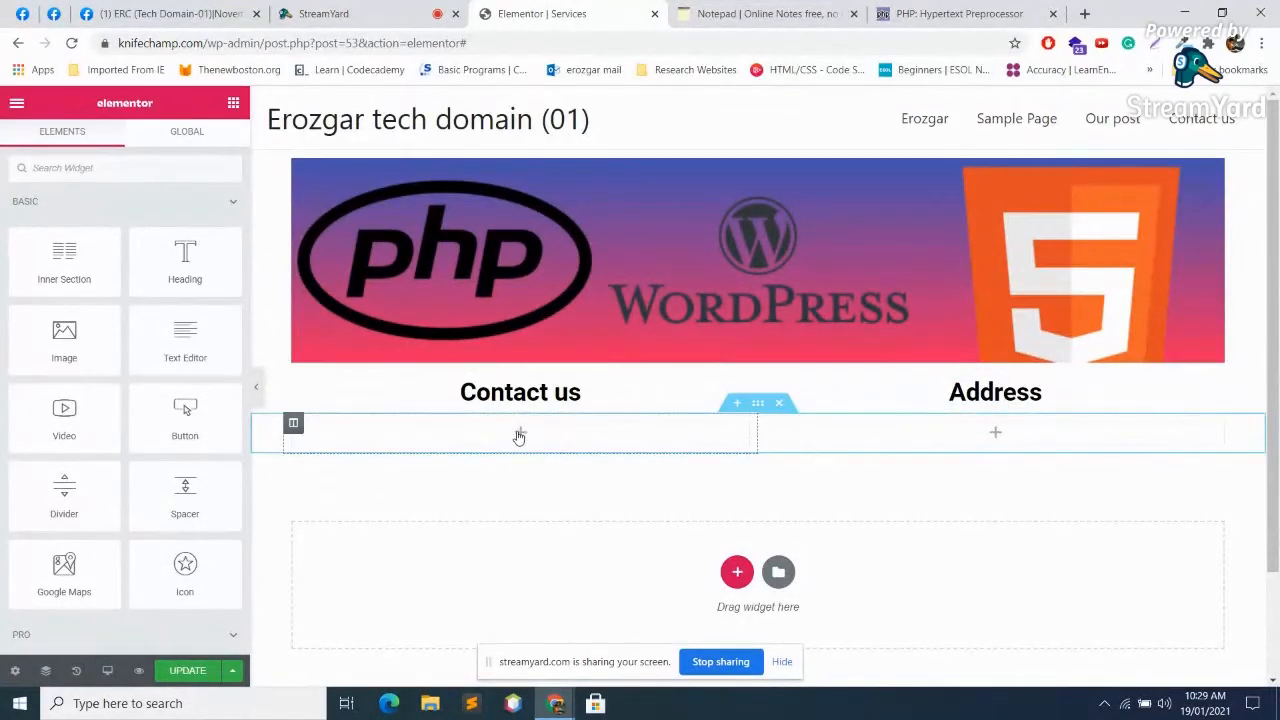
# Step: Drop a Form into the empty left column, remove its Message field and add a new field
pyautogui.scroll(-3, 118, 519)
pyautogui.moveTo(185, 460); pyautogui.dragTo(614, 460)
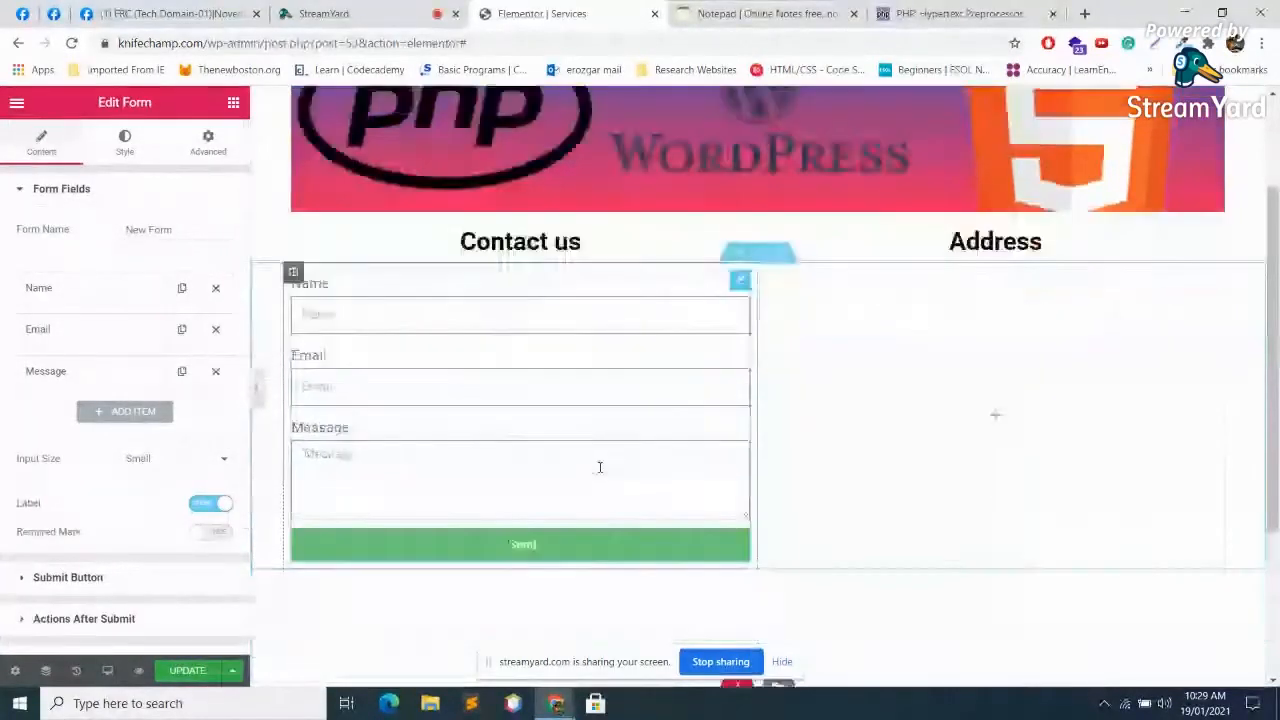
pyautogui.click(360, 292)
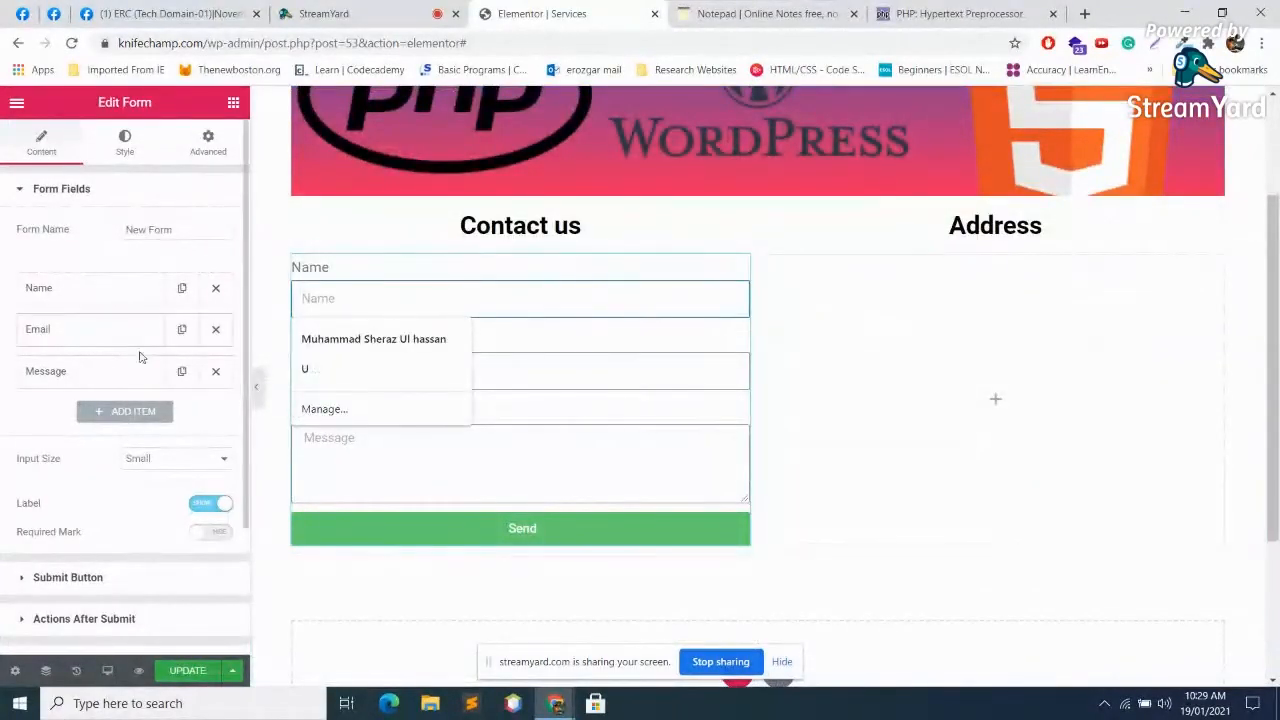
pyautogui.click(215, 373)
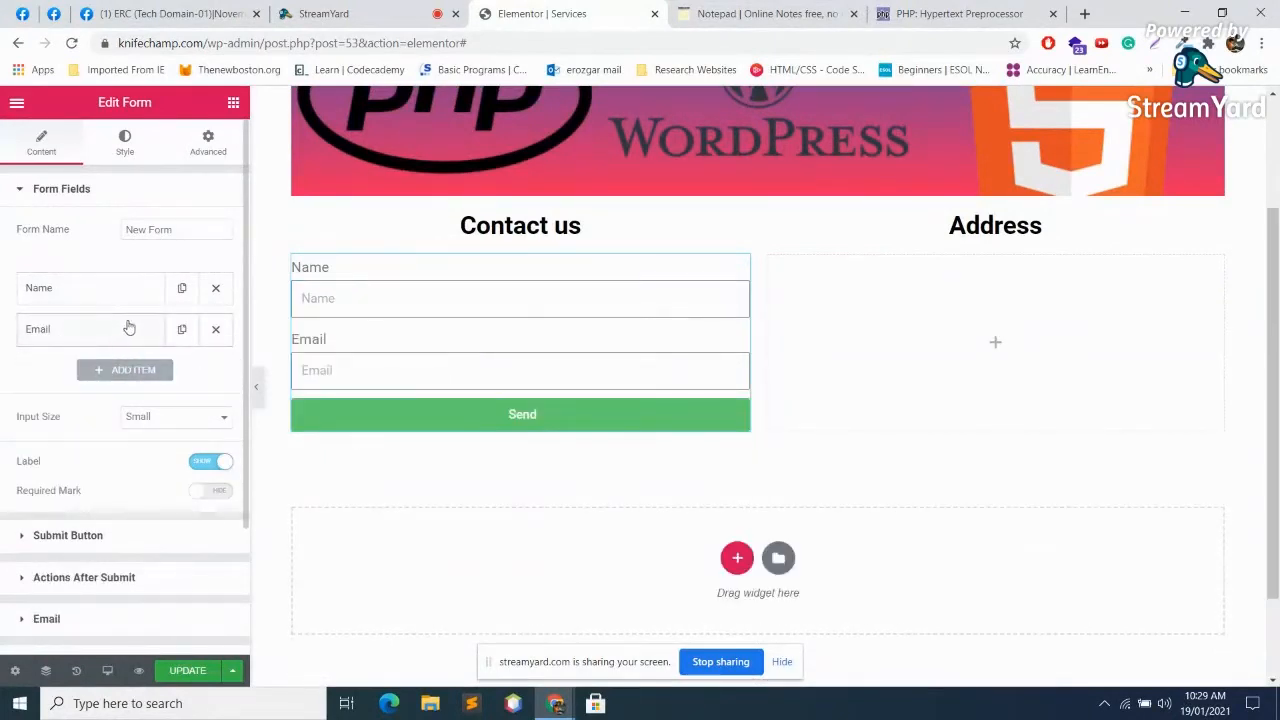
pyautogui.click(130, 371)
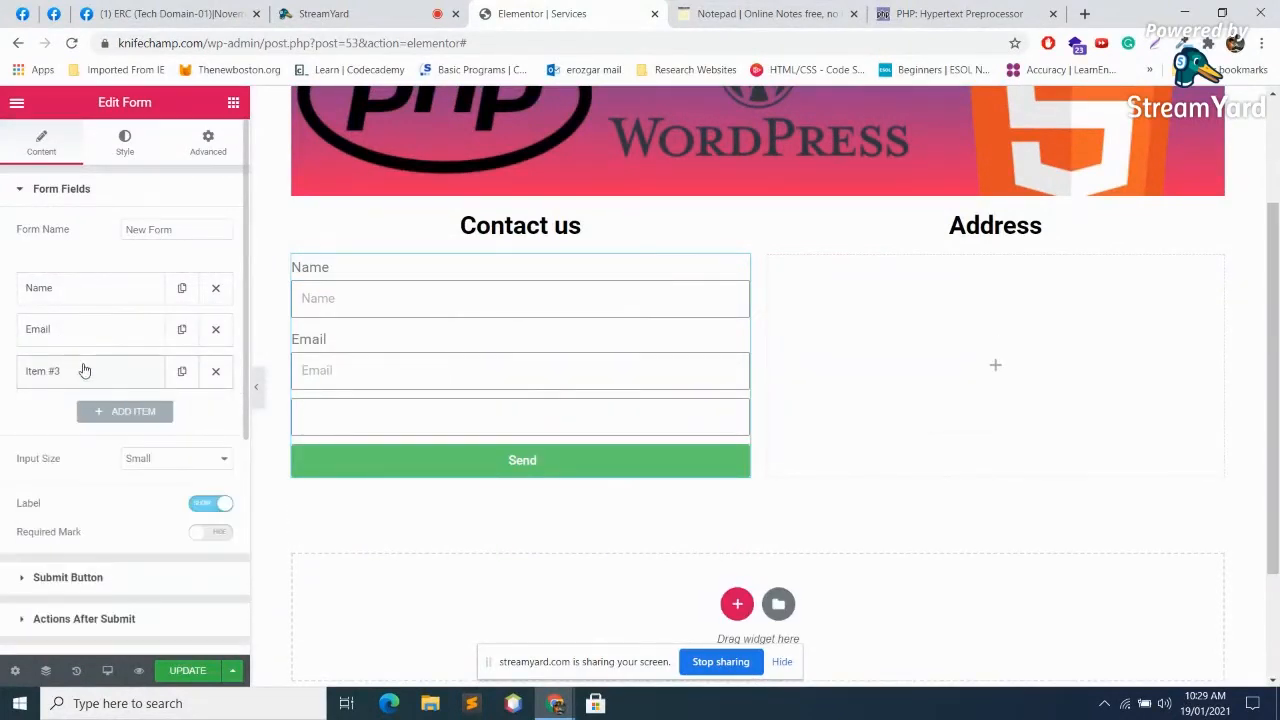
pyautogui.click(85, 371)
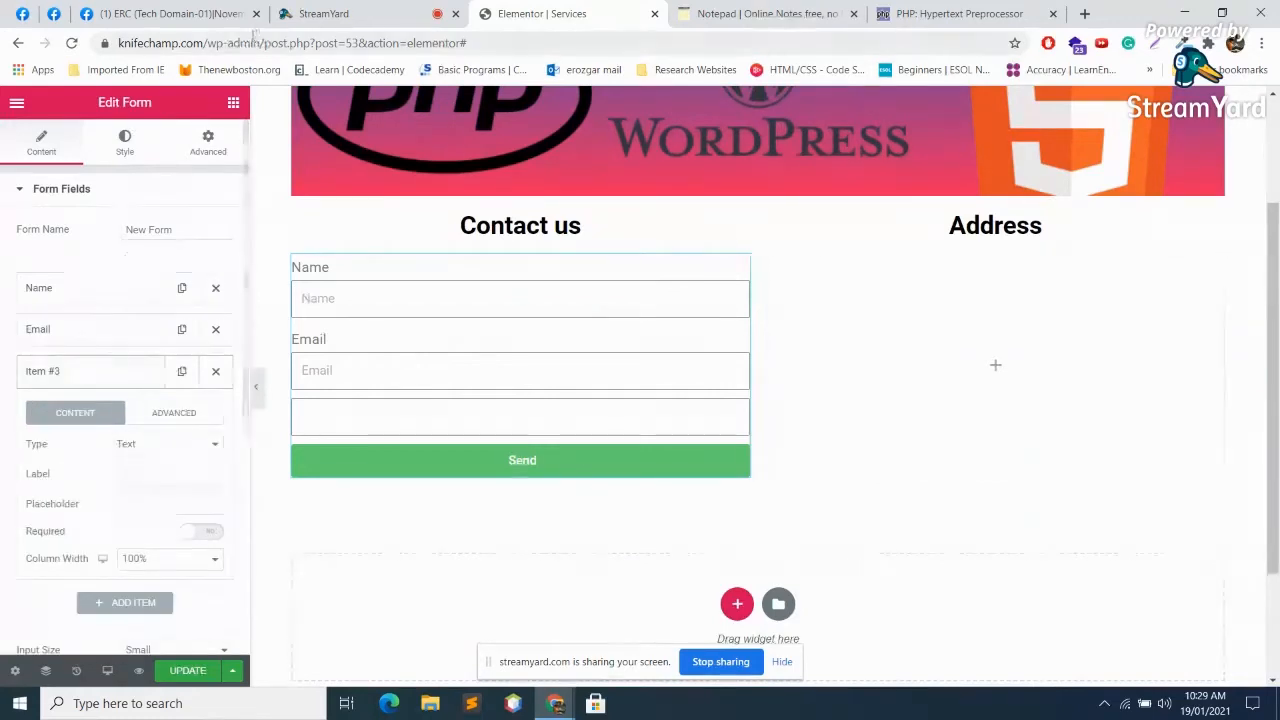
# Step: Make the new field a Number type labelled 'Phone Number'
pyautogui.scroll(-1, 55, 381)
pyautogui.scroll(-1, 55, 381)
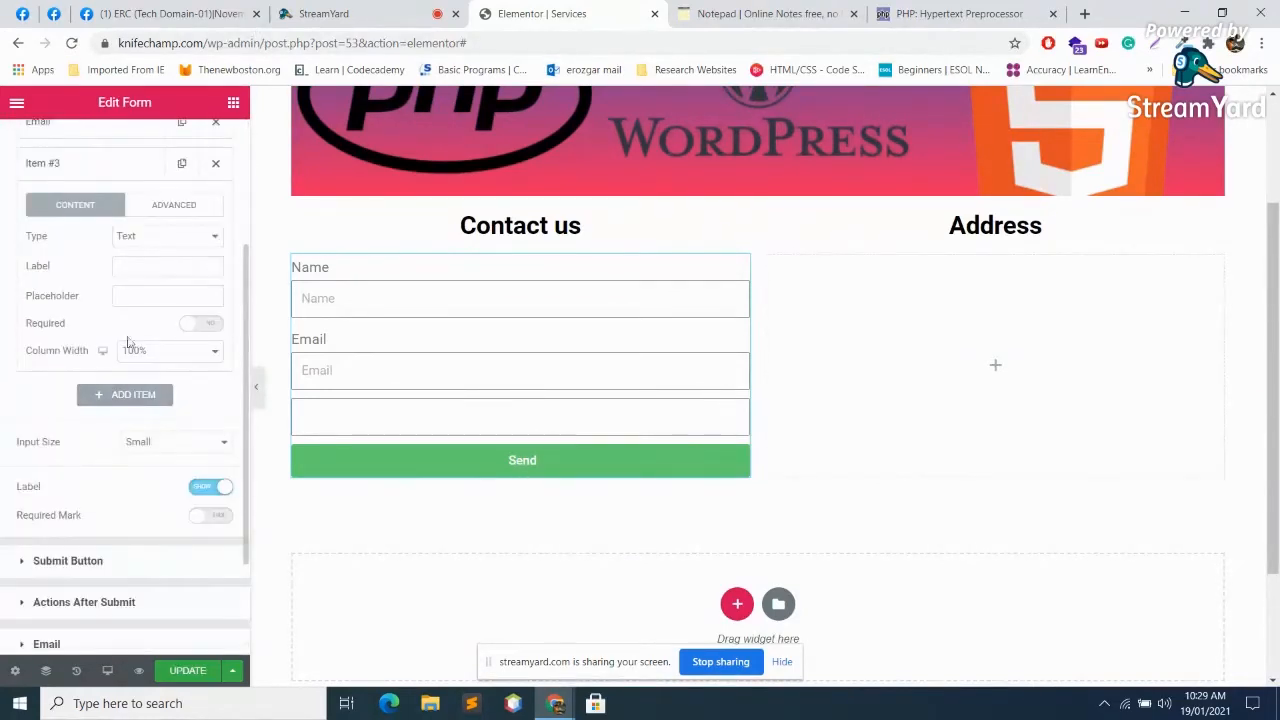
pyautogui.click(186, 238)
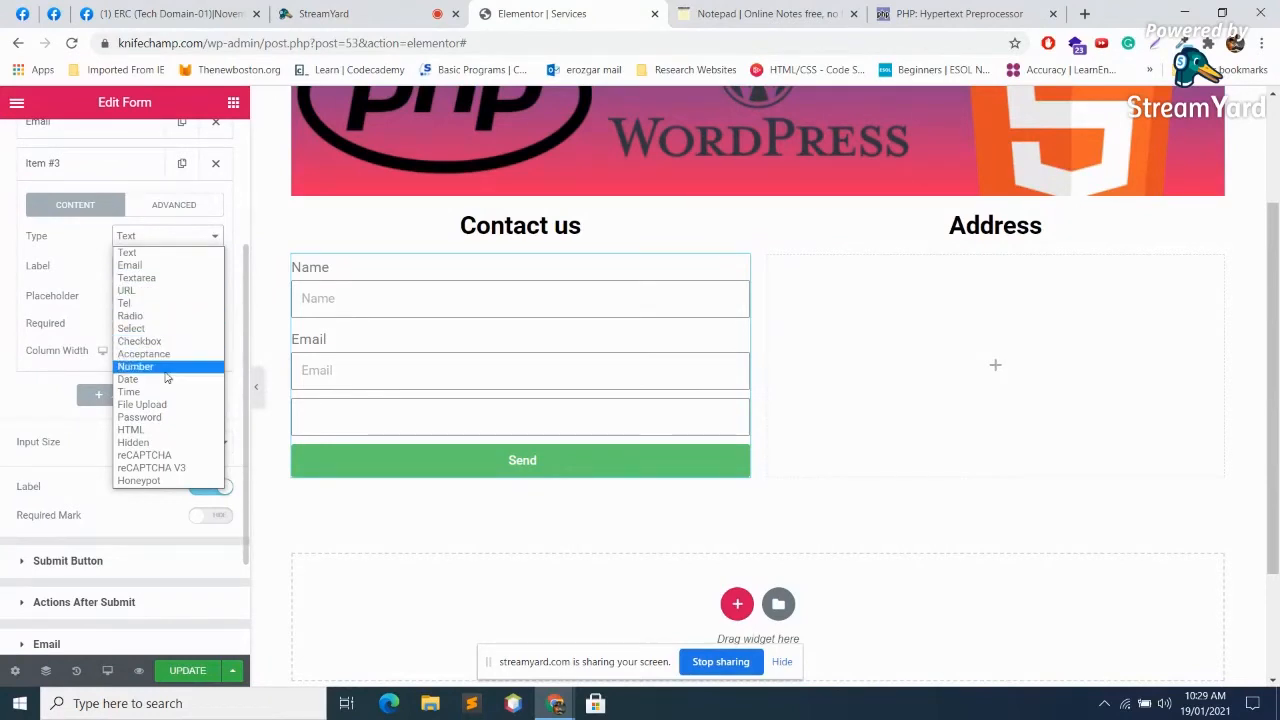
pyautogui.click(136, 366)
pyautogui.click(143, 264)
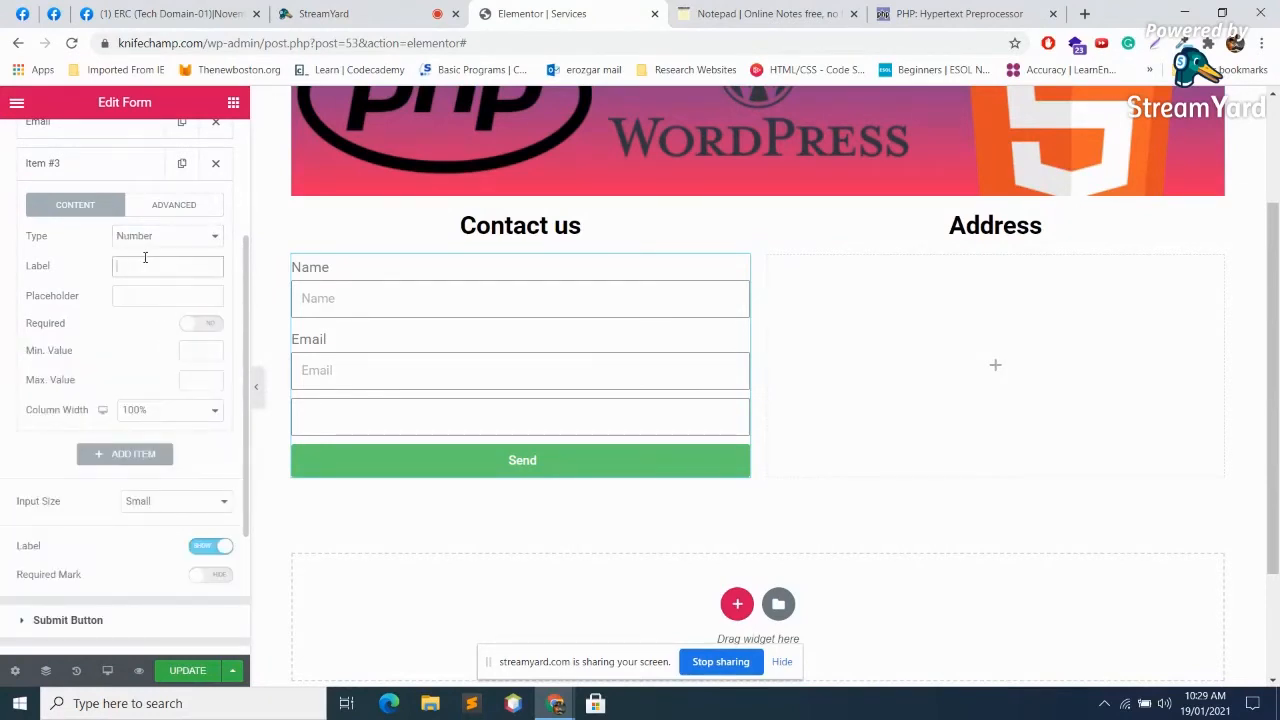
pyautogui.write('Phone Number')
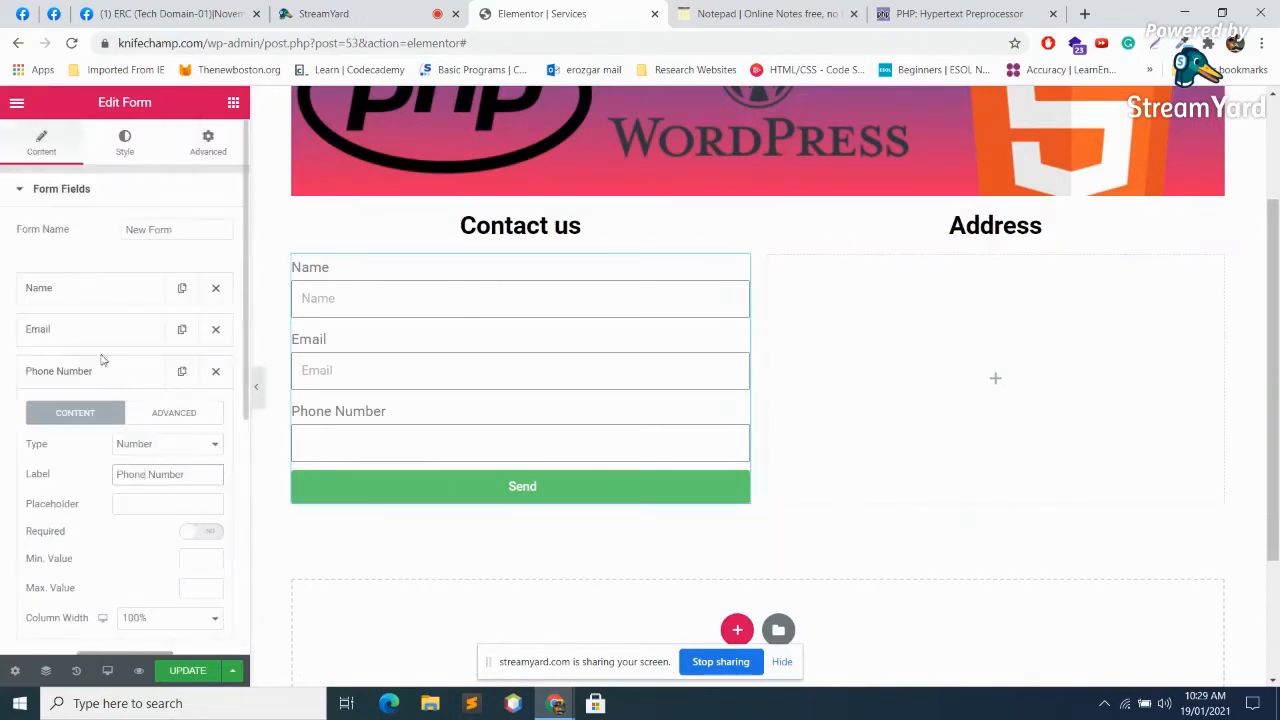
# Step: Give the Phone Number field the placeholder 'Enter your phone number' and make it required
pyautogui.click(154, 293)
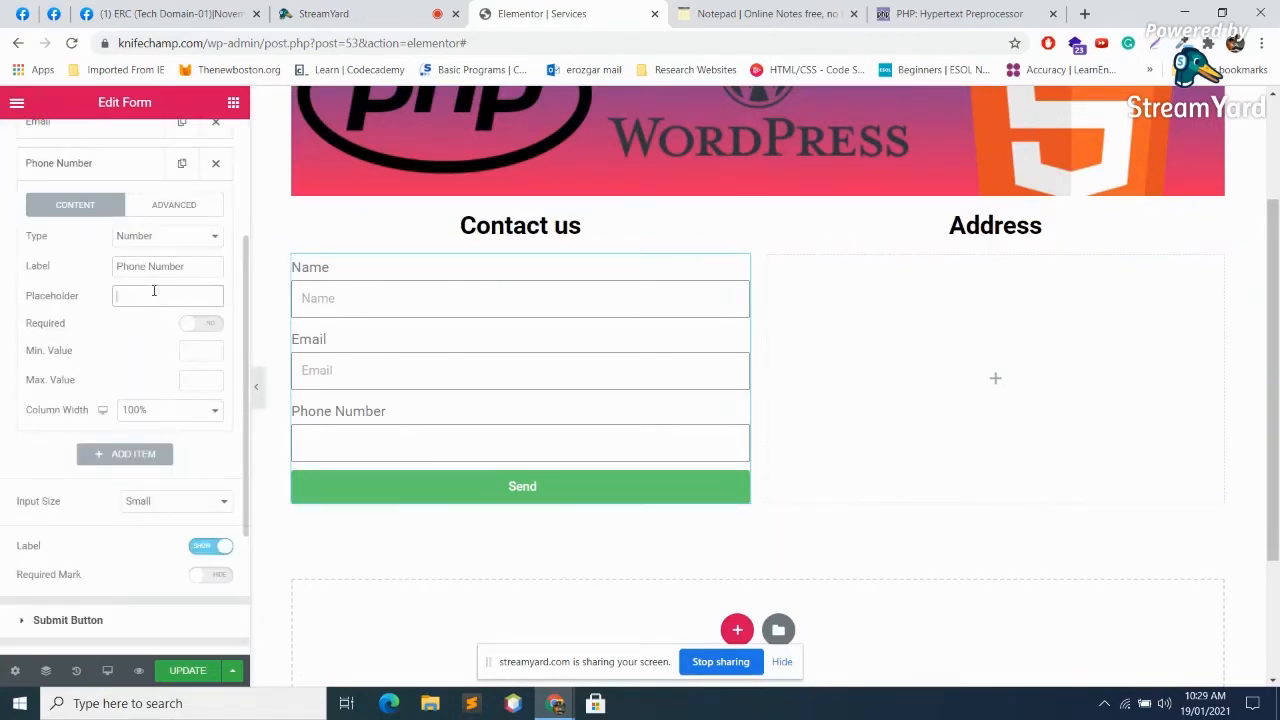
pyautogui.write('Enter your phone number')
pyautogui.click(430, 440)
pyautogui.scroll(-1, 429, 431)
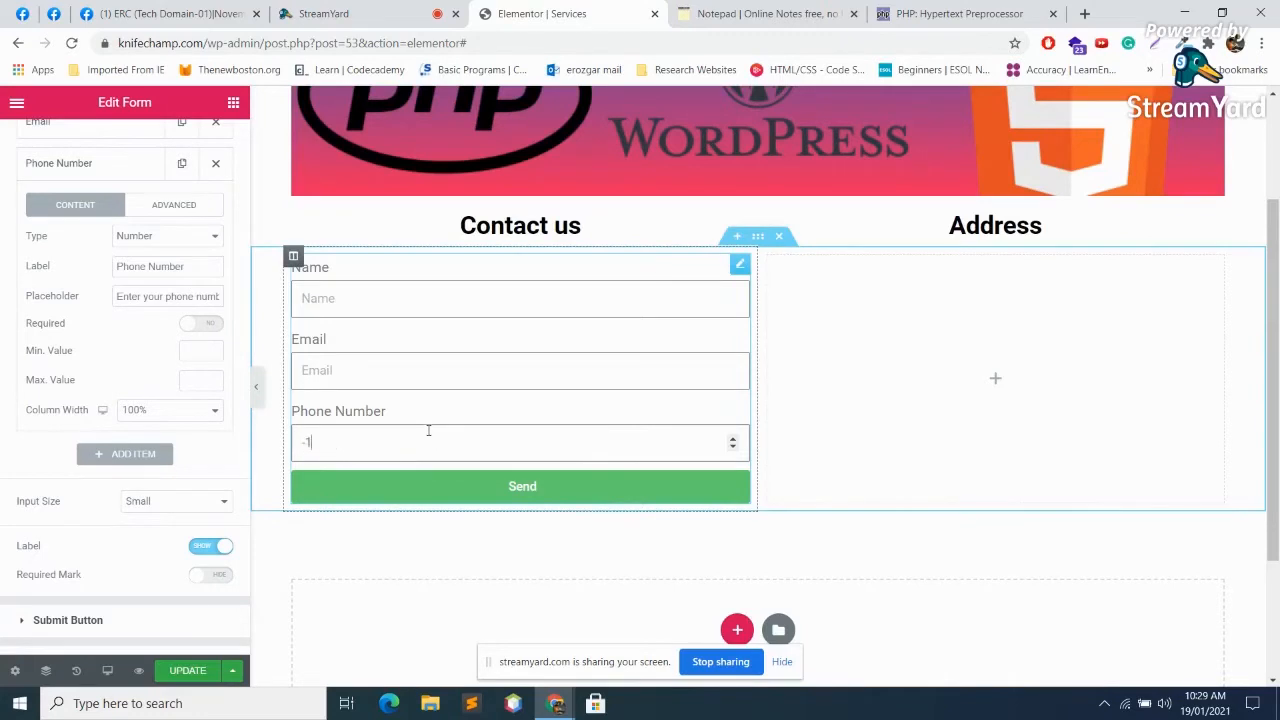
pyautogui.press('BackSpace')
pyautogui.press('BackSpace')
pyautogui.click(209, 325)
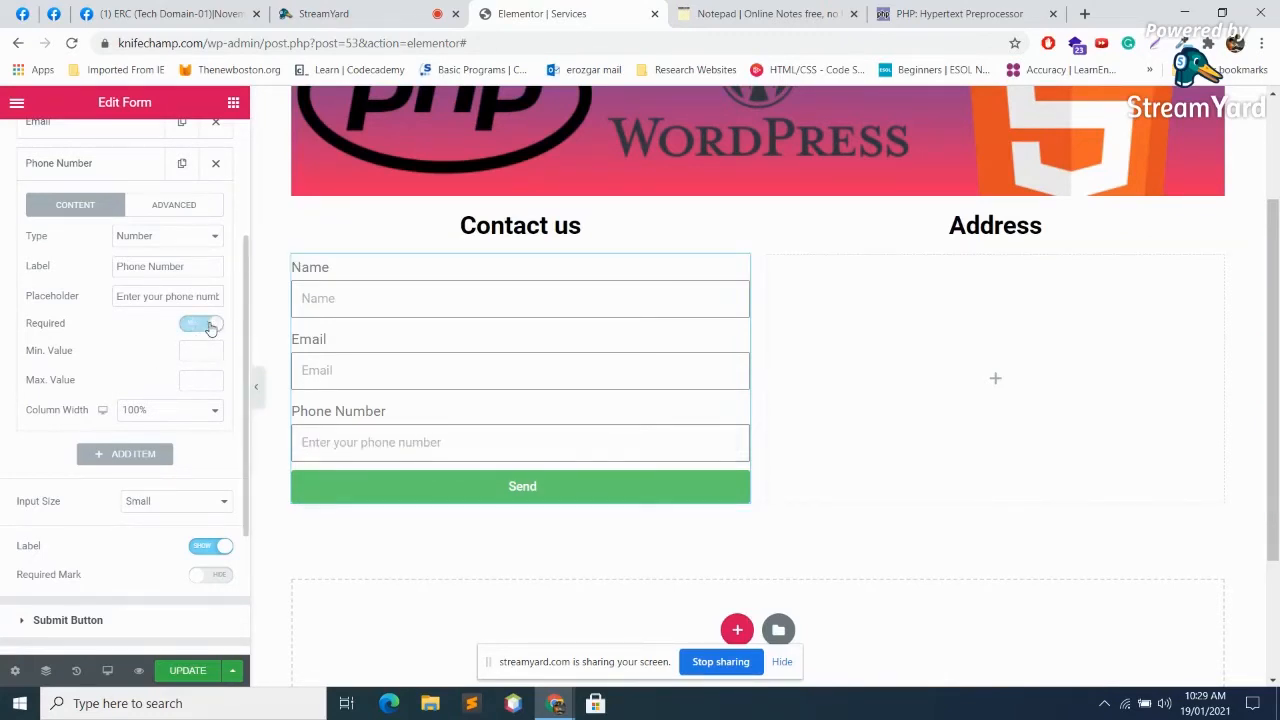
pyautogui.click(211, 327)
pyautogui.click(211, 327)
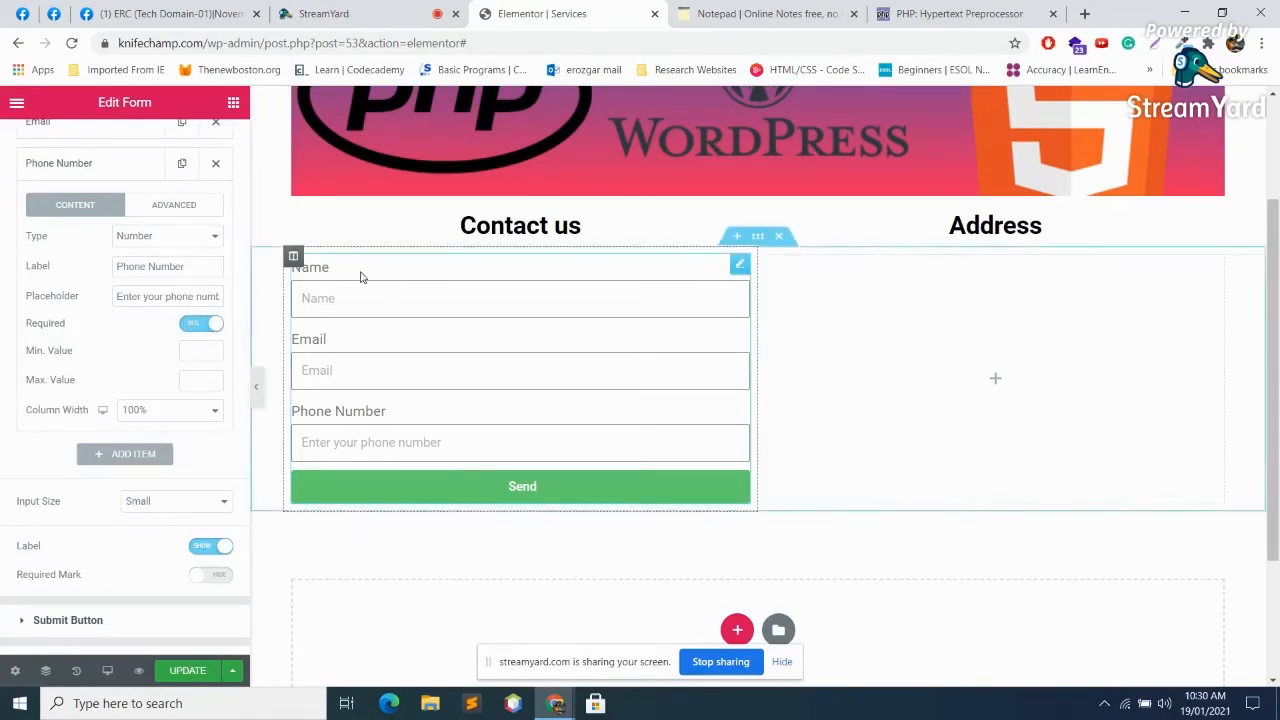
# Step: Add a required 'Message' field with the placeholder 'Enter Your Message'
pyautogui.click(128, 455)
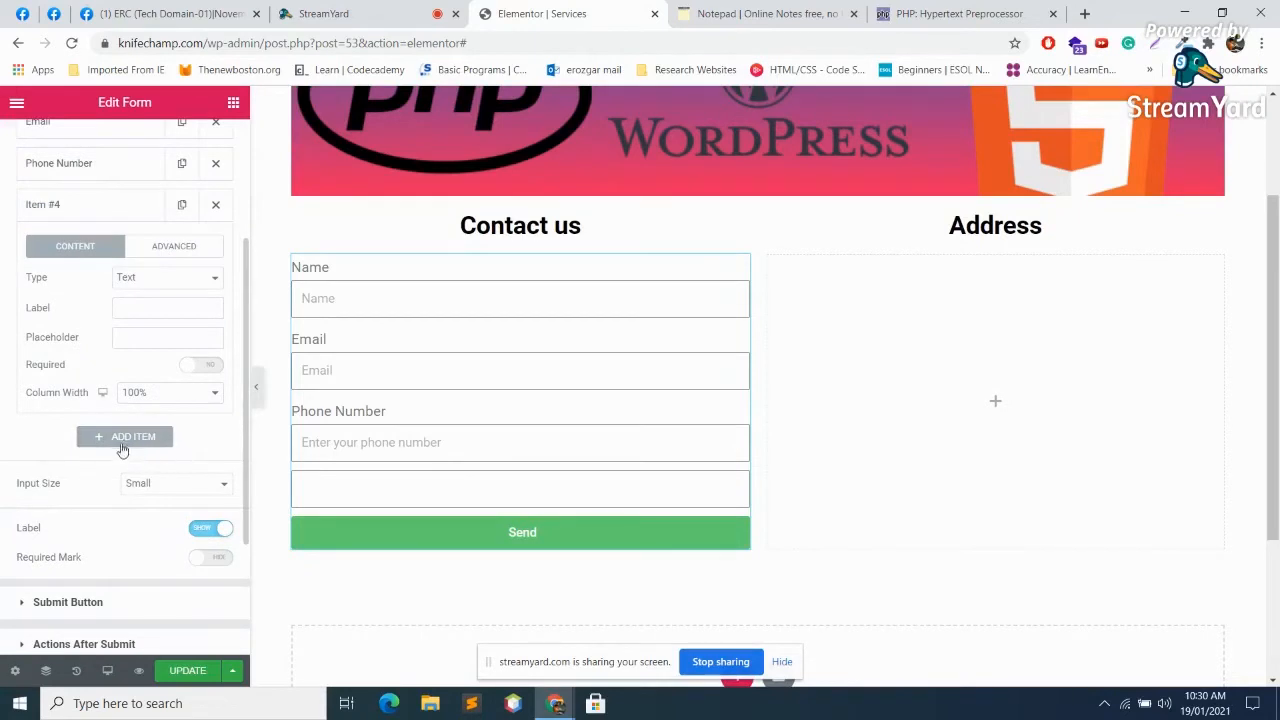
pyautogui.scroll(1, 128, 383)
pyautogui.click(157, 414)
pyautogui.write('Message')
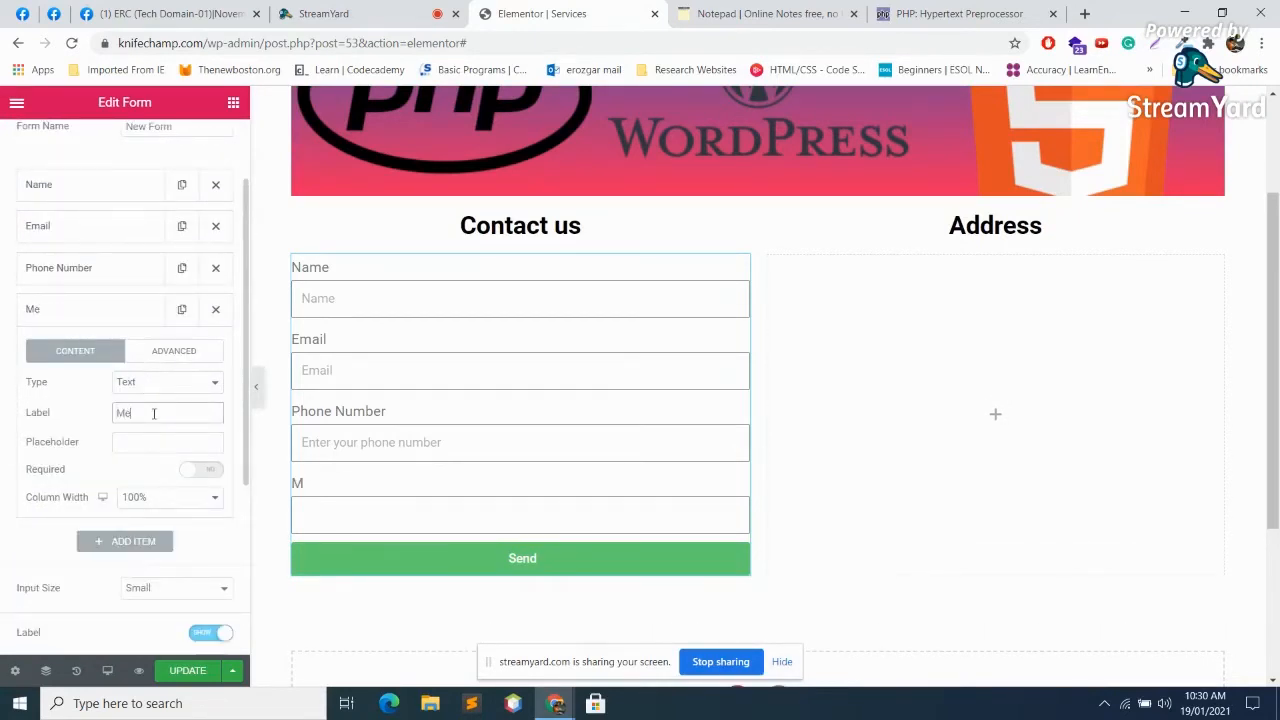
pyautogui.click(152, 441)
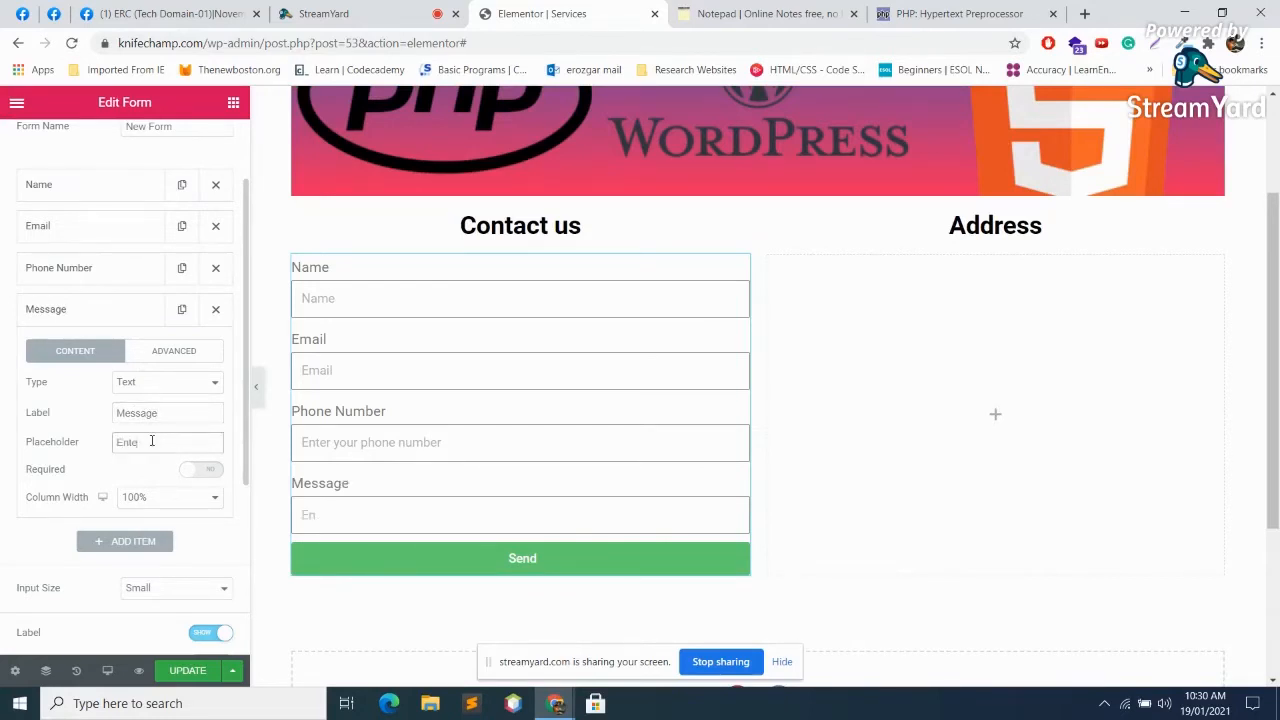
pyautogui.write('Enter Your Message')
pyautogui.click(204, 470)
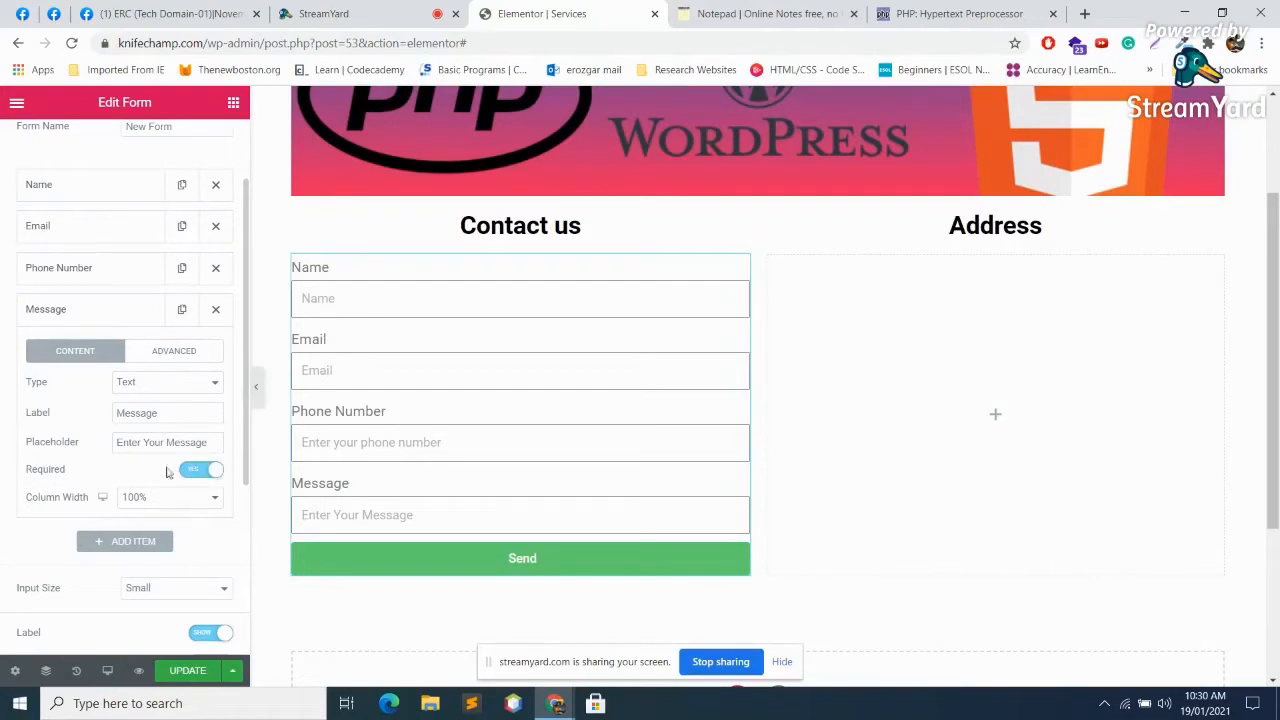
# Step: Keep the input size at Small and hide the labels above the form fields
pyautogui.scroll(1, 167, 345)
pyautogui.click(122, 296)
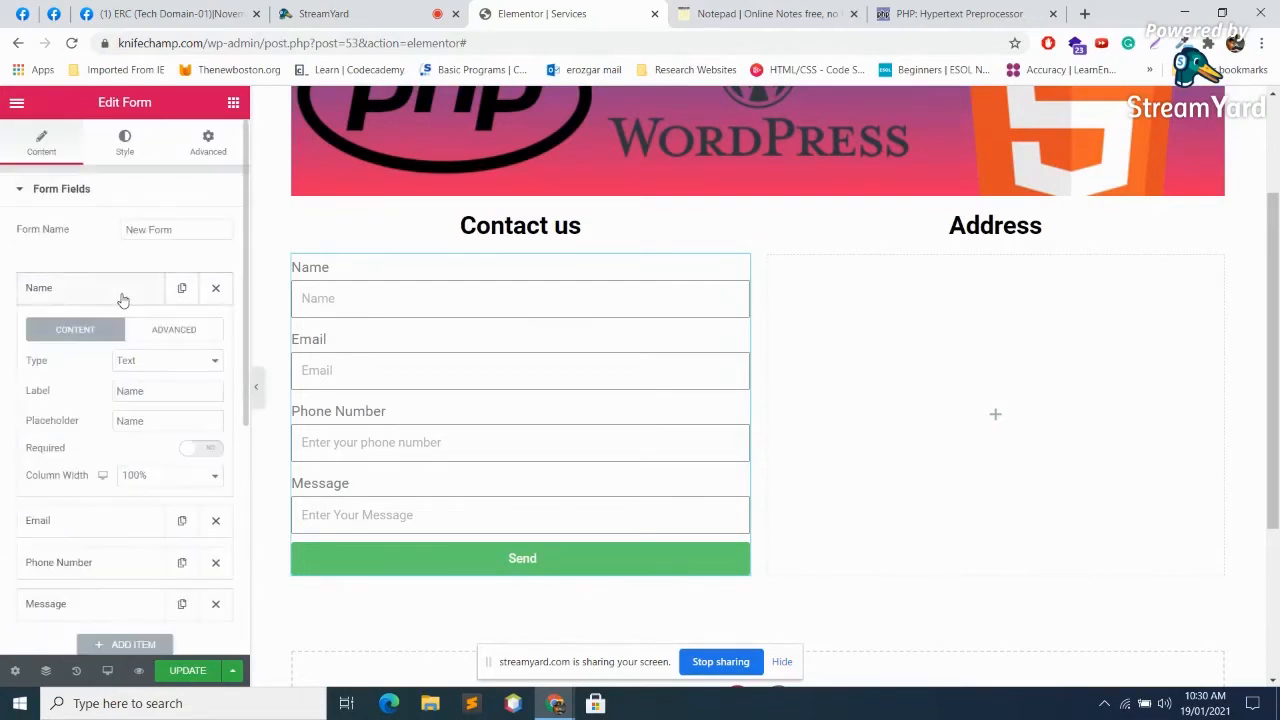
pyautogui.click(122, 292)
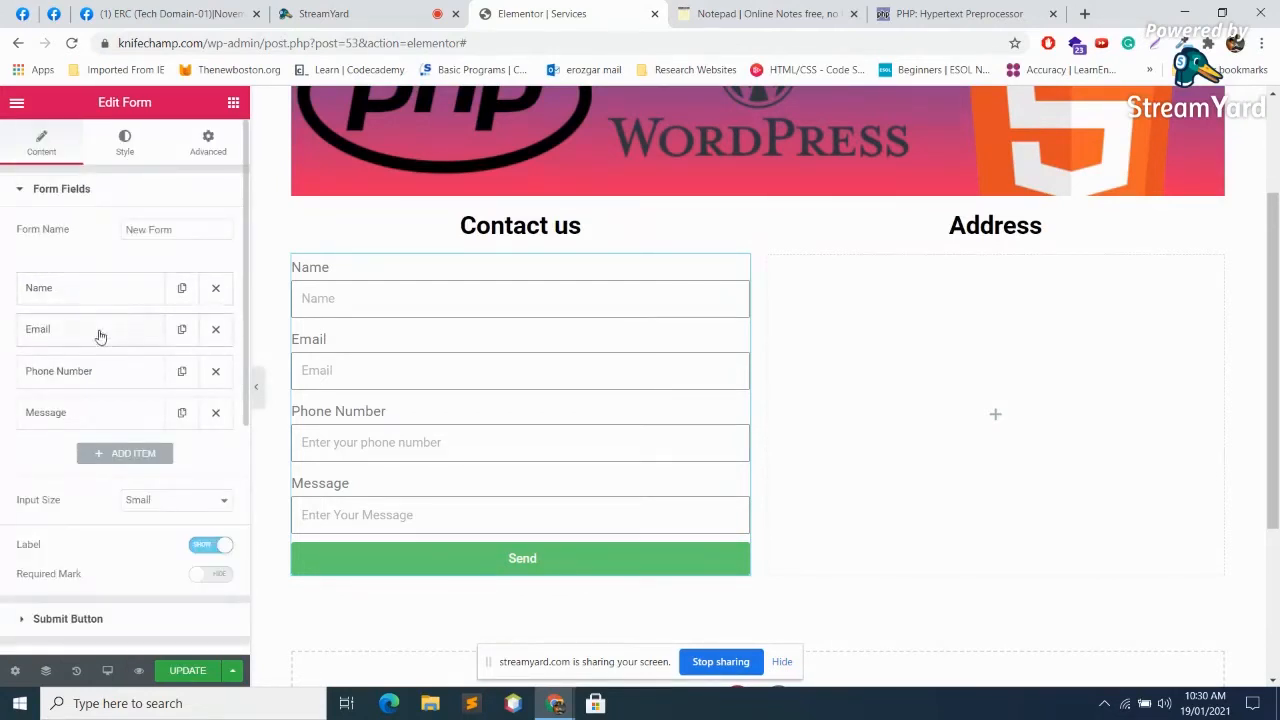
pyautogui.scroll(-2, 168, 443)
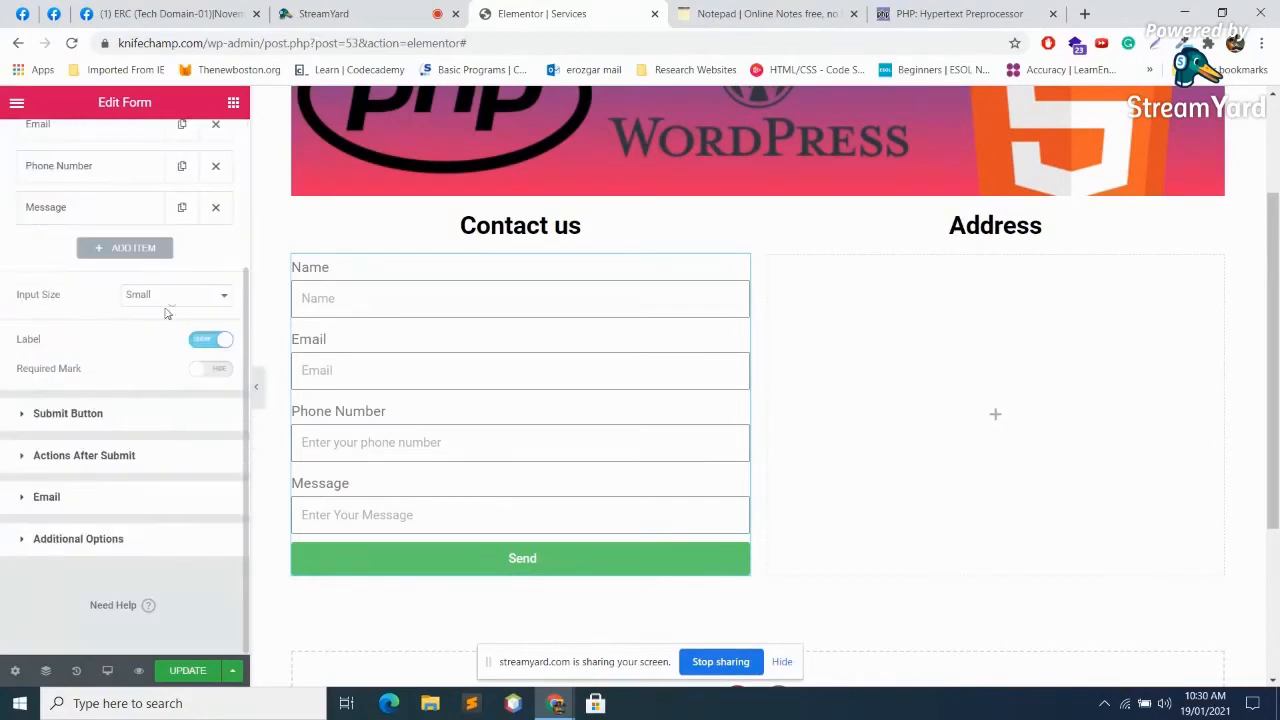
pyautogui.click(178, 293)
pyautogui.click(178, 293)
pyautogui.click(200, 343)
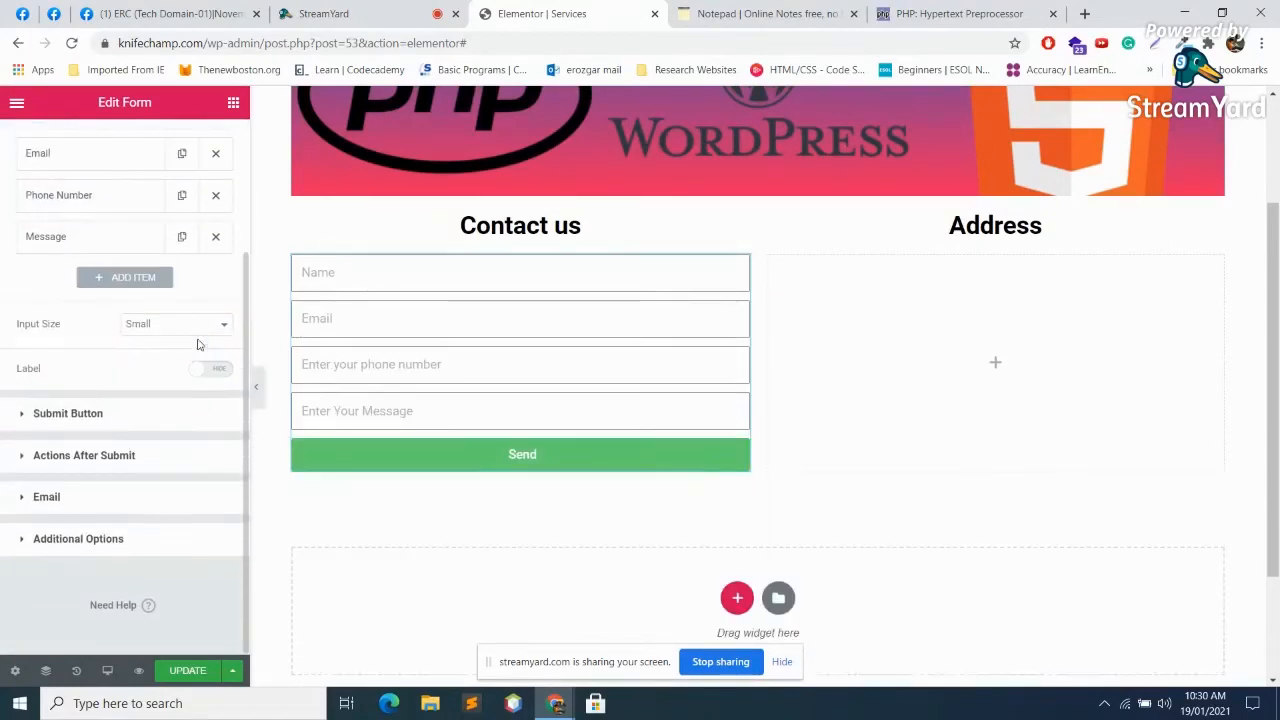
pyautogui.click(210, 372)
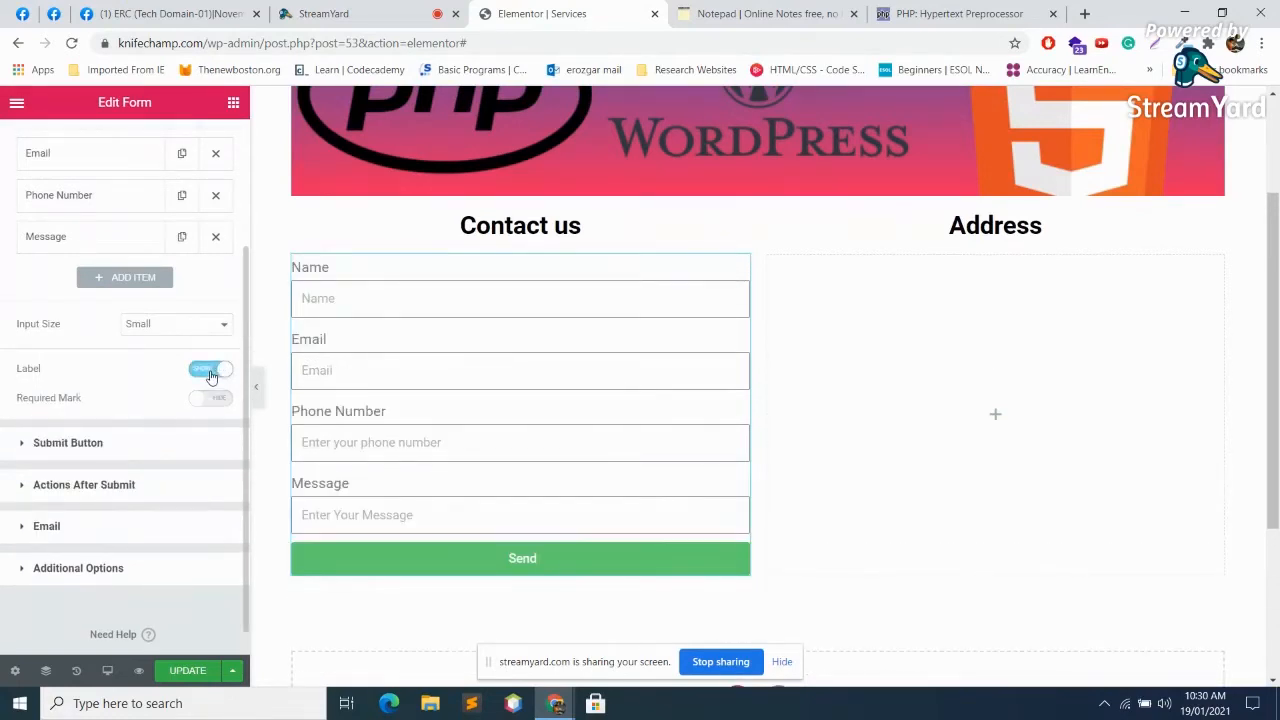
pyautogui.click(208, 370)
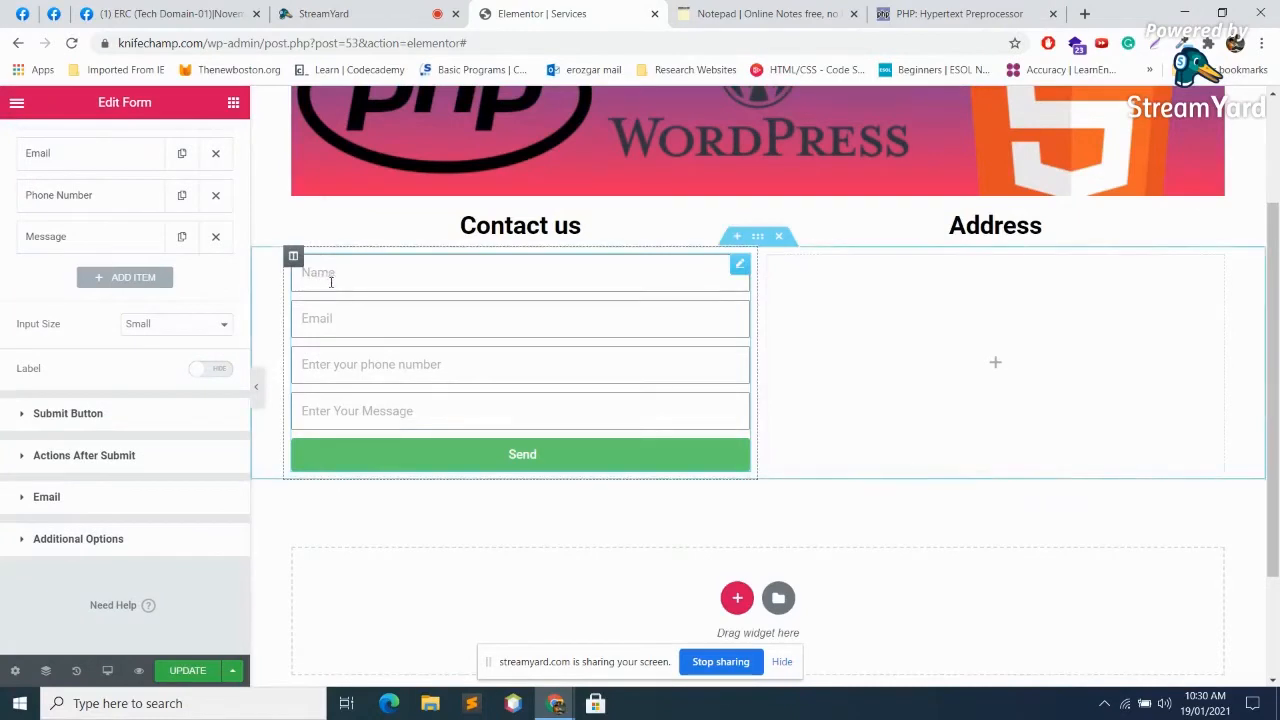
# Step: Show the field labels again and change the button text from 'Send' to 'Submit' at Medium size
pyautogui.click(222, 372)
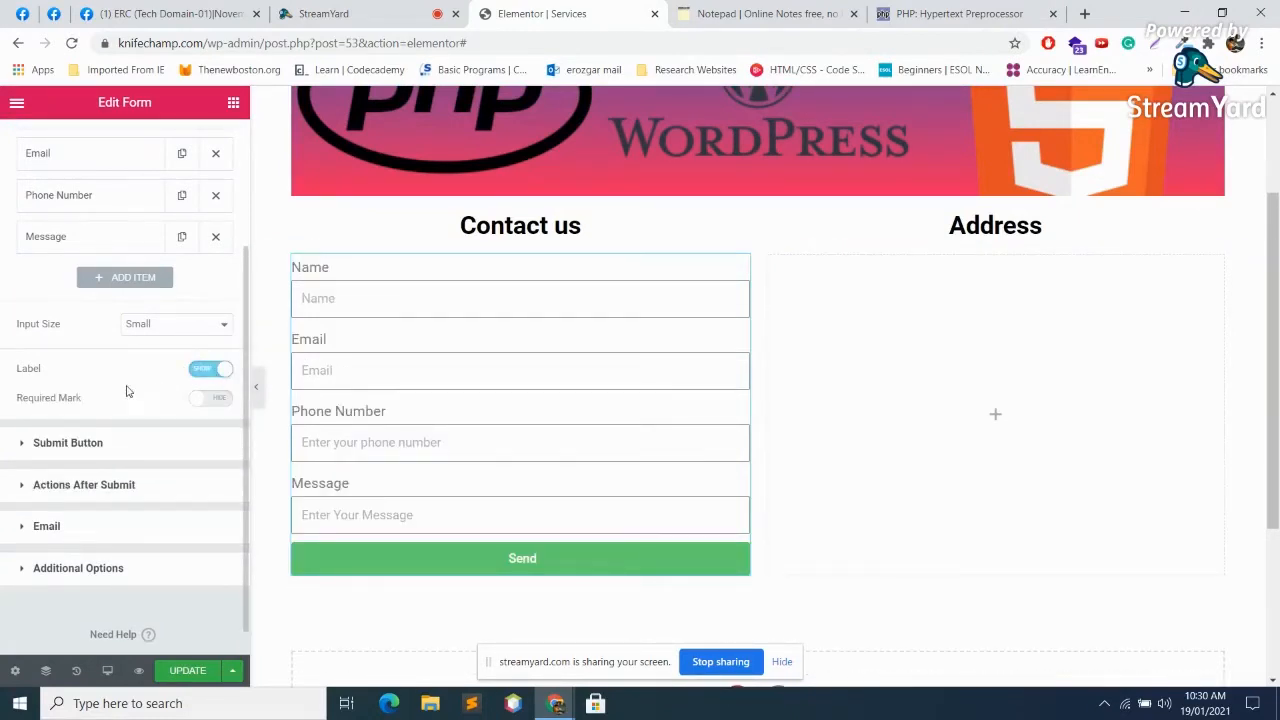
pyautogui.scroll(-1, 131, 391)
pyautogui.click(40, 412)
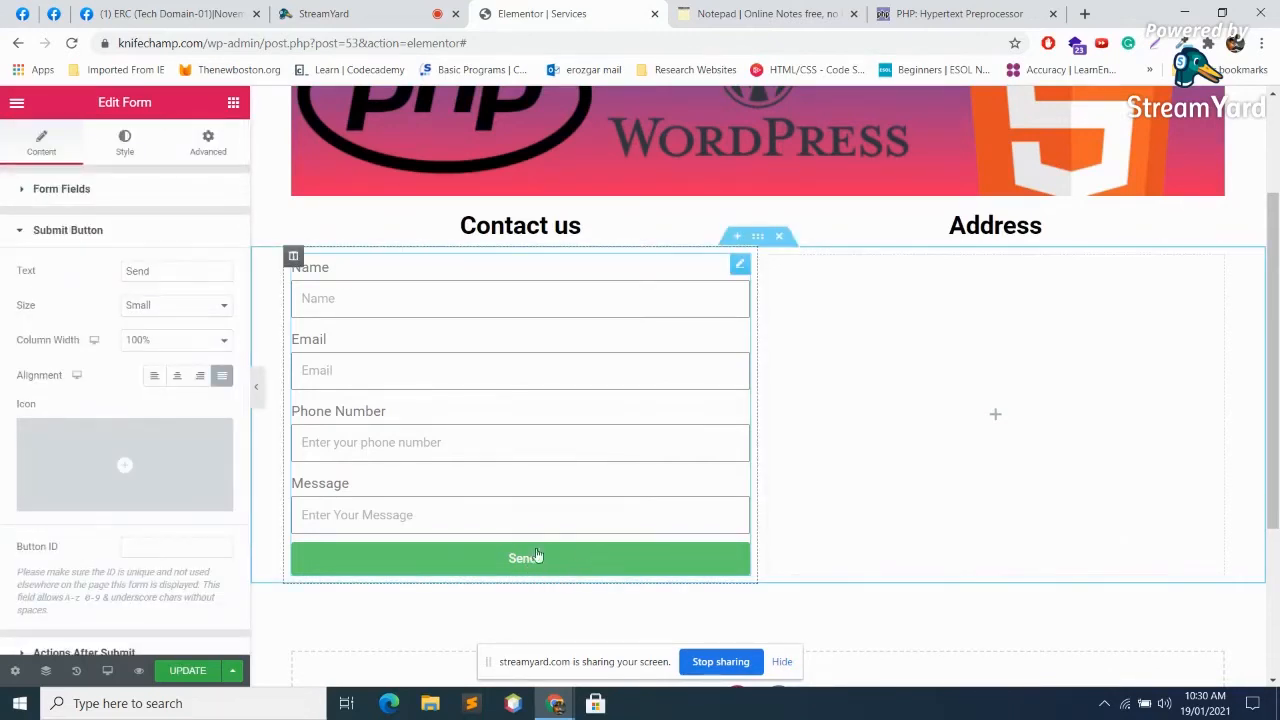
pyautogui.moveTo(191, 271); pyautogui.dragTo(73, 270)
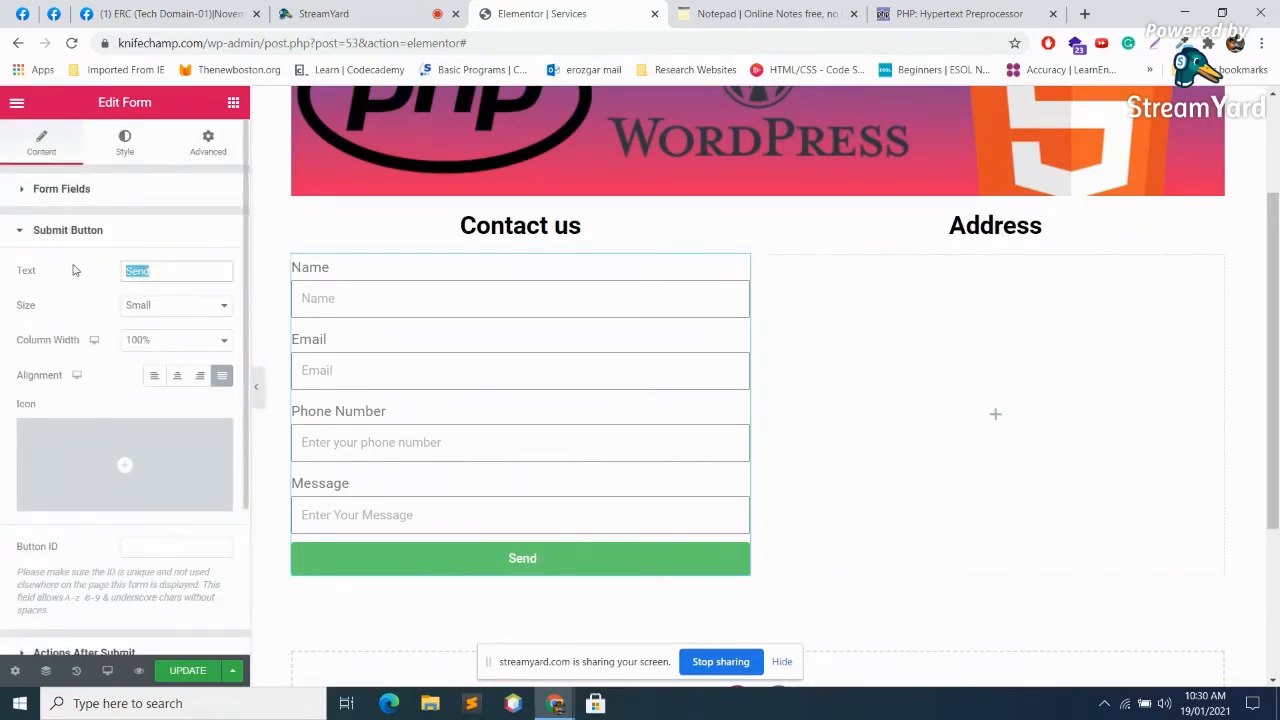
pyautogui.write('Submit')
pyautogui.click(198, 305)
pyautogui.click(164, 345)
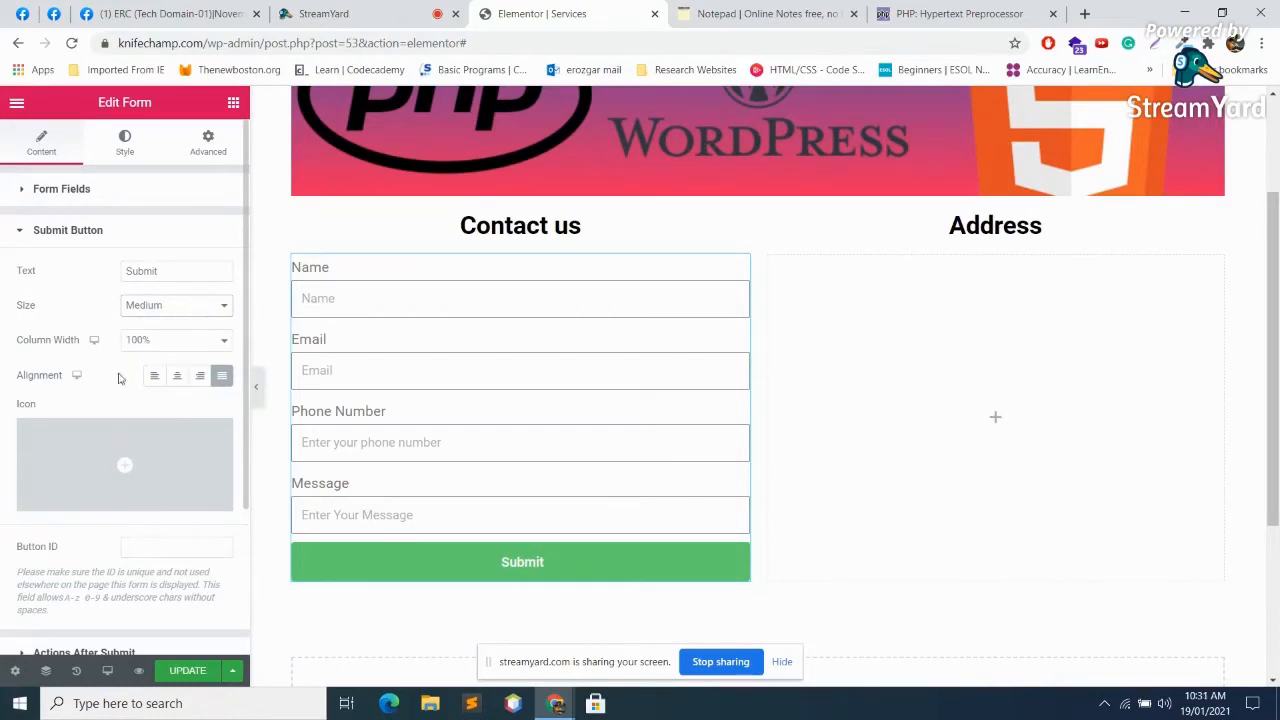
pyautogui.scroll(-2, 92, 383)
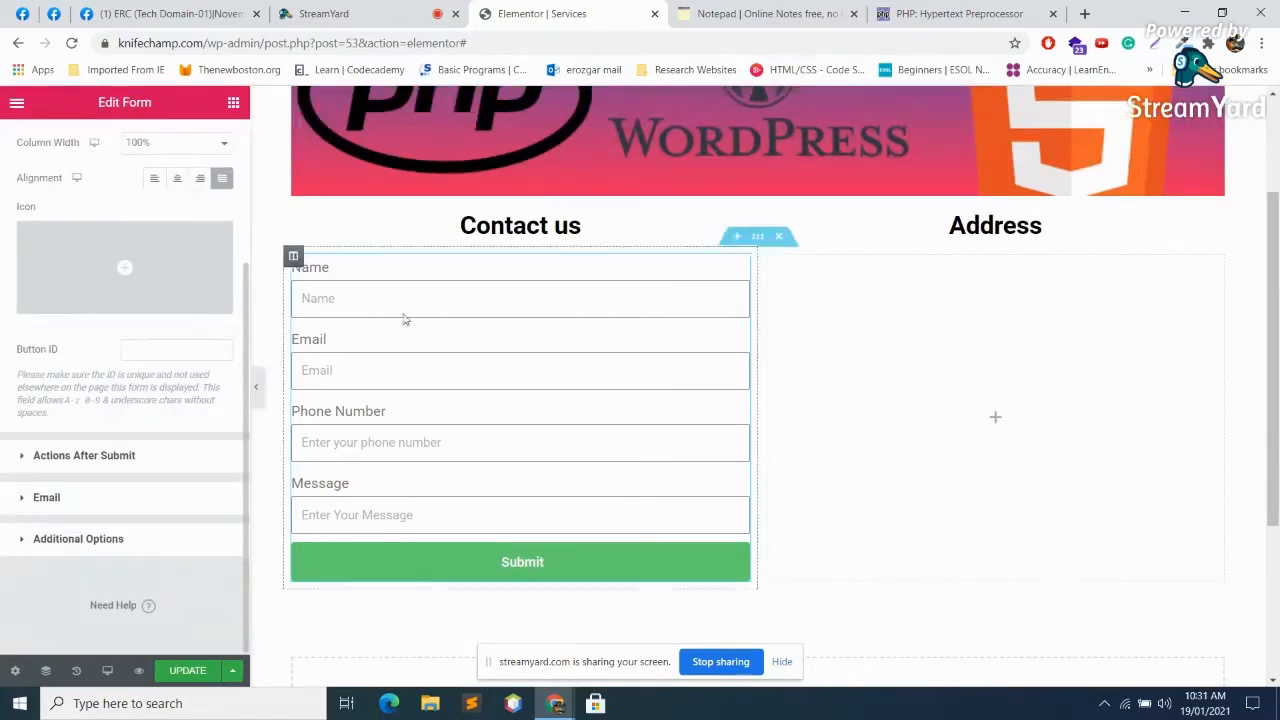
pyautogui.moveTo(133, 292)
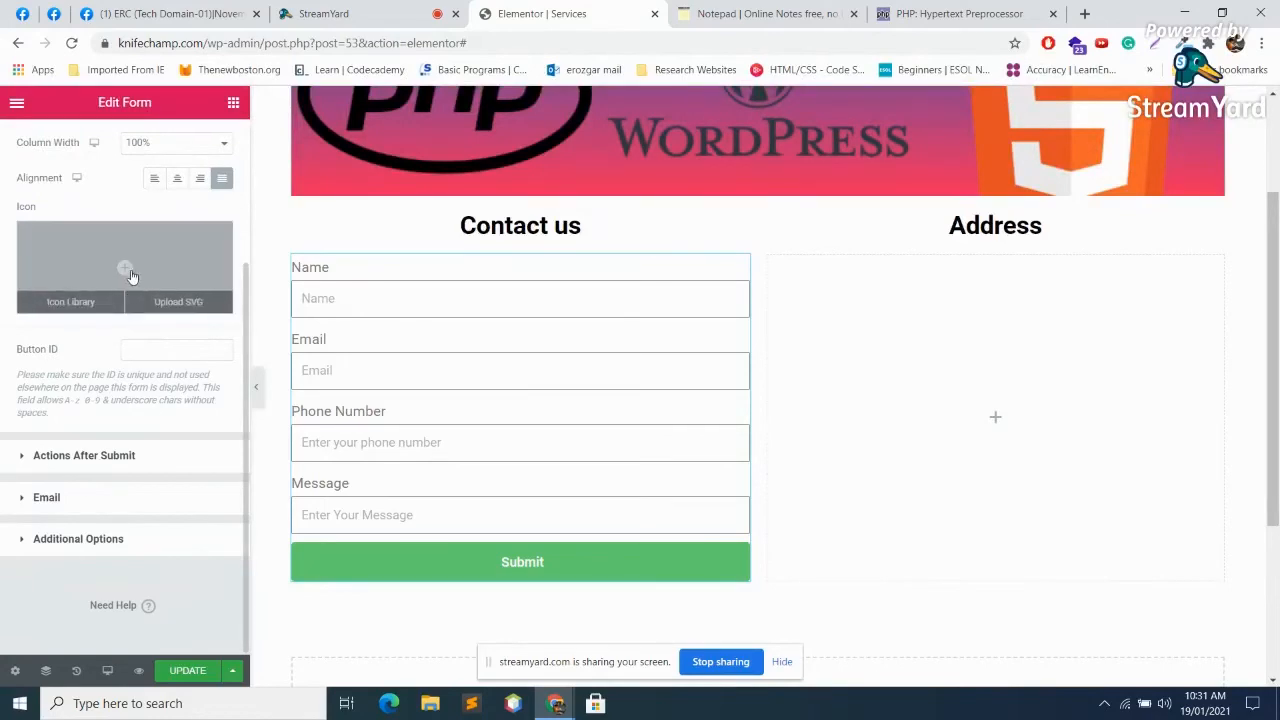
# Step: Browse the Icon Library for the submit button, trying filters 'sen' and 'sub' before clearing them
pyautogui.click(76, 302)
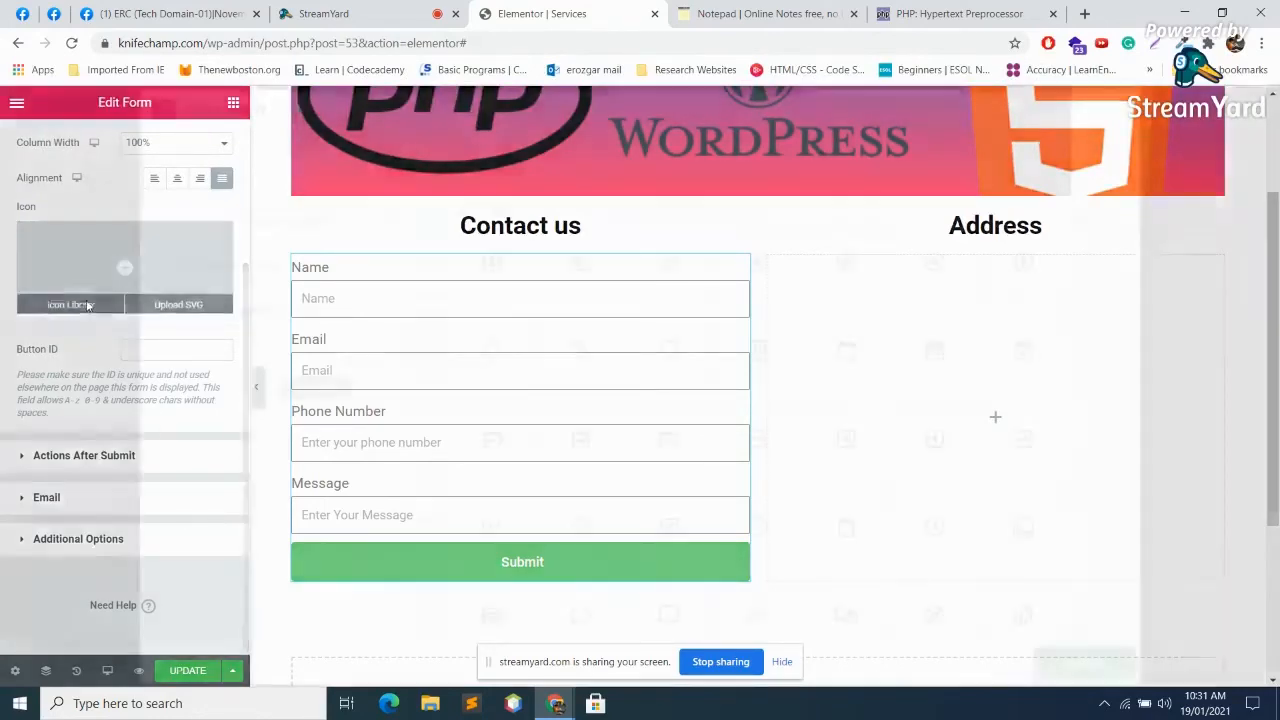
pyautogui.click(555, 158)
pyautogui.write('send')
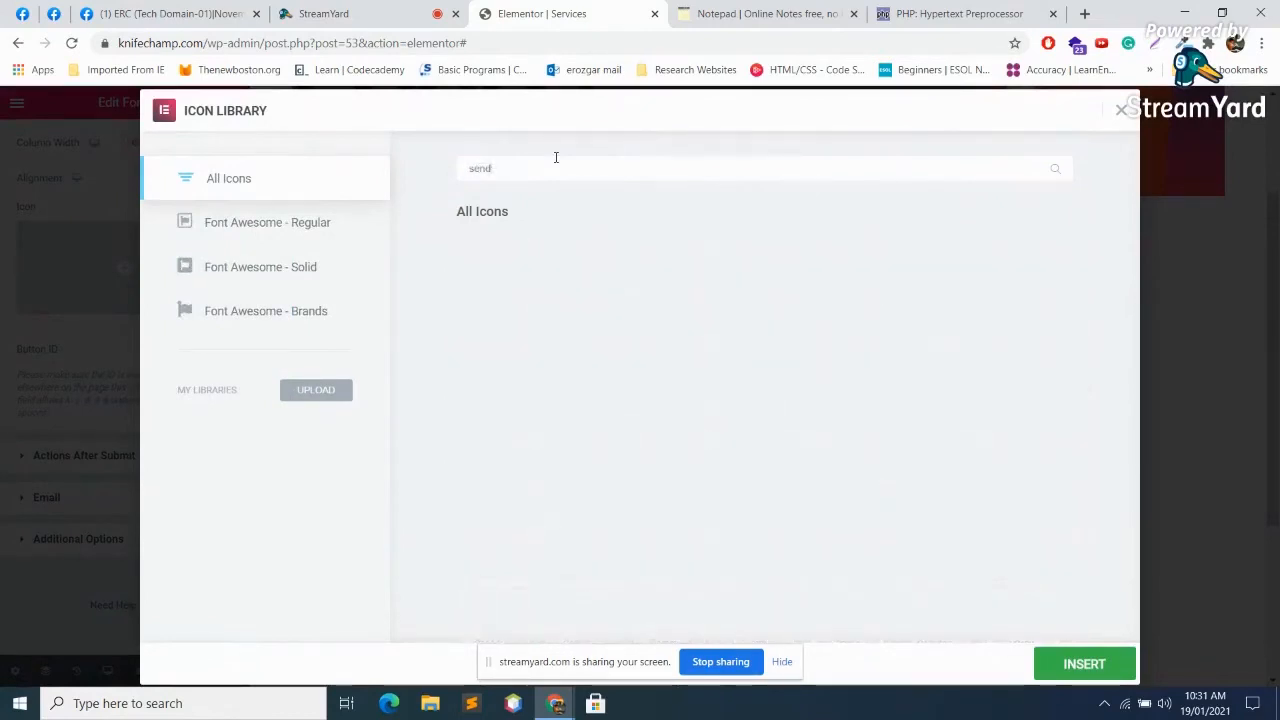
pyautogui.press('BackSpace')
pyautogui.press('BackSpace')
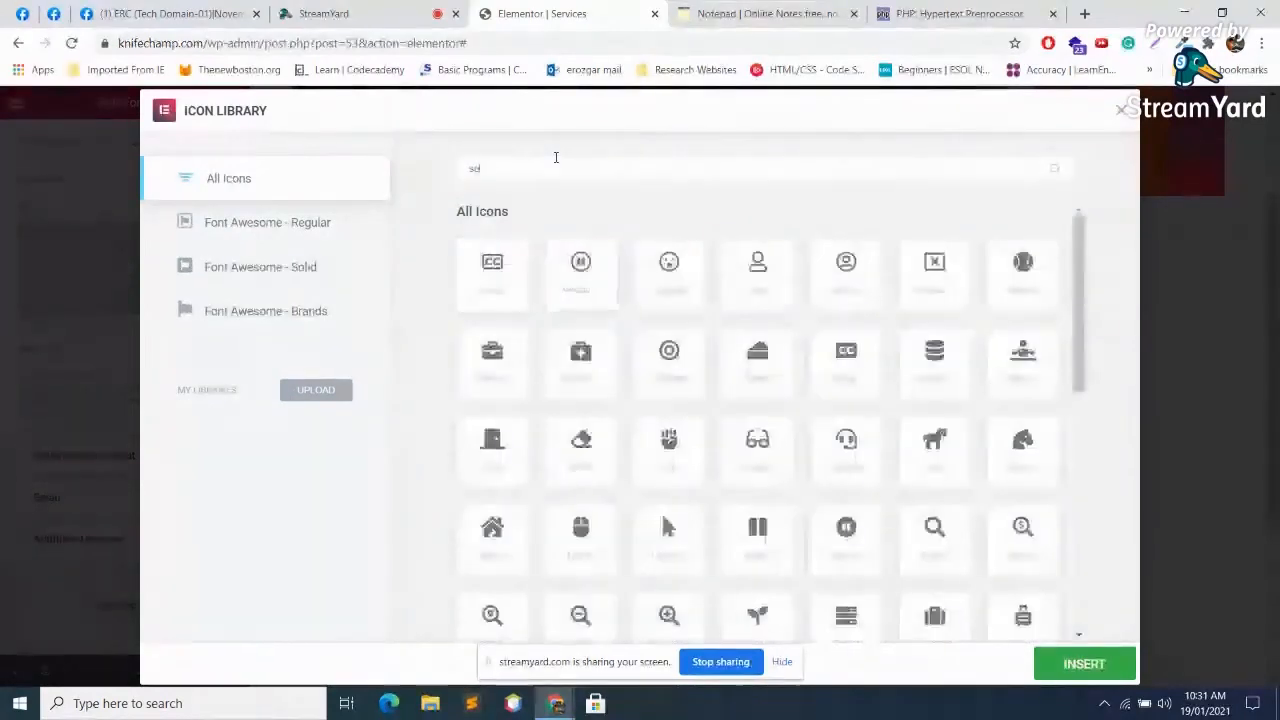
pyautogui.write('ub')
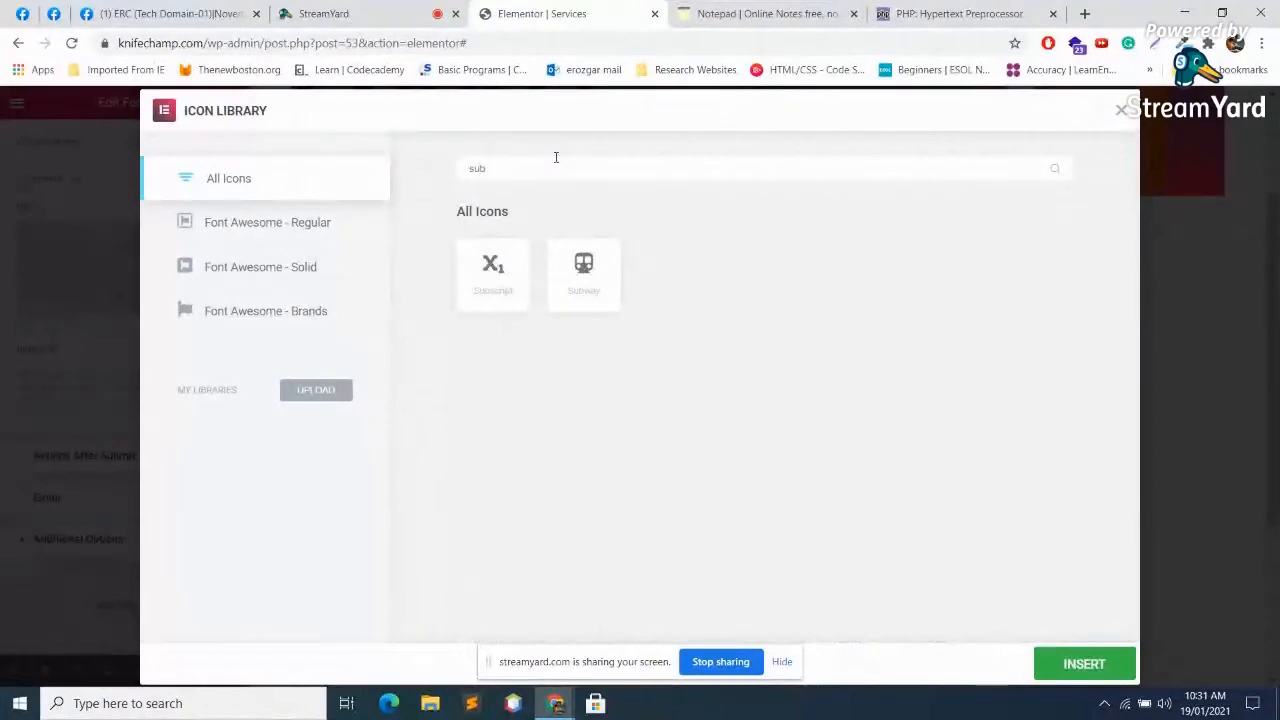
pyautogui.press('BackSpace')
pyautogui.press('BackSpace')
pyautogui.press('BackSpace')
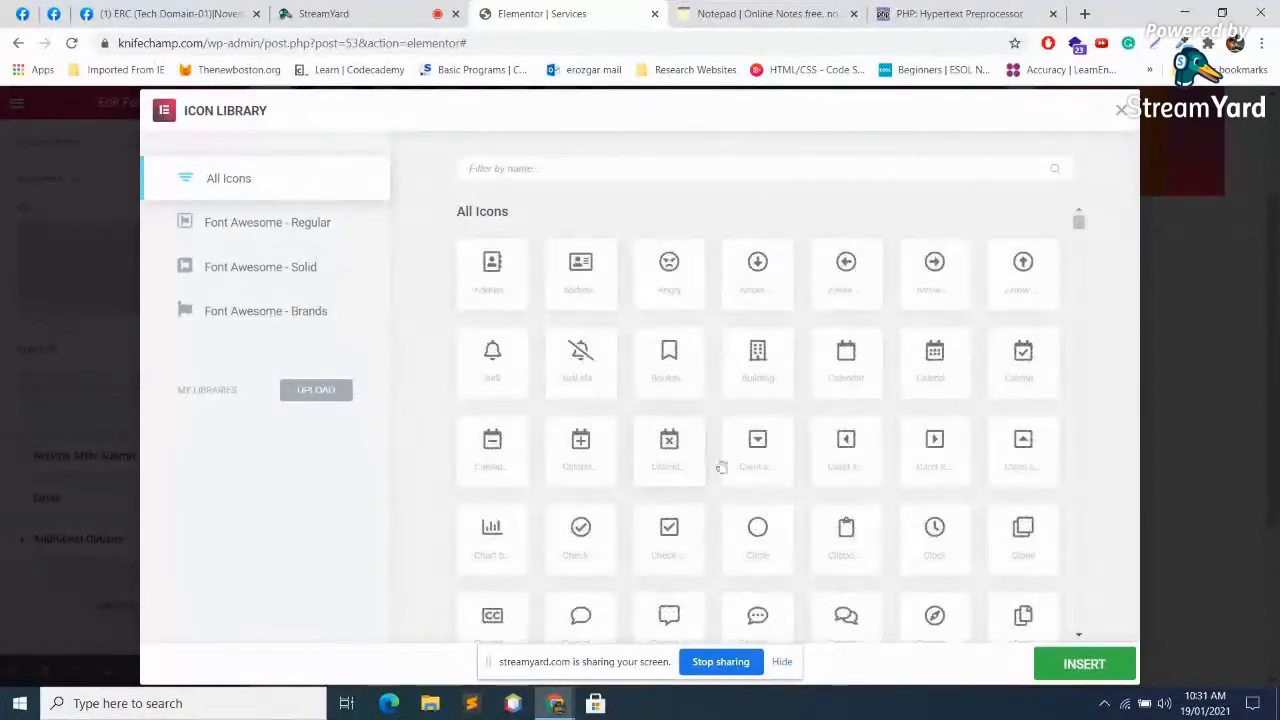
pyautogui.scroll(-15, 908, 527)
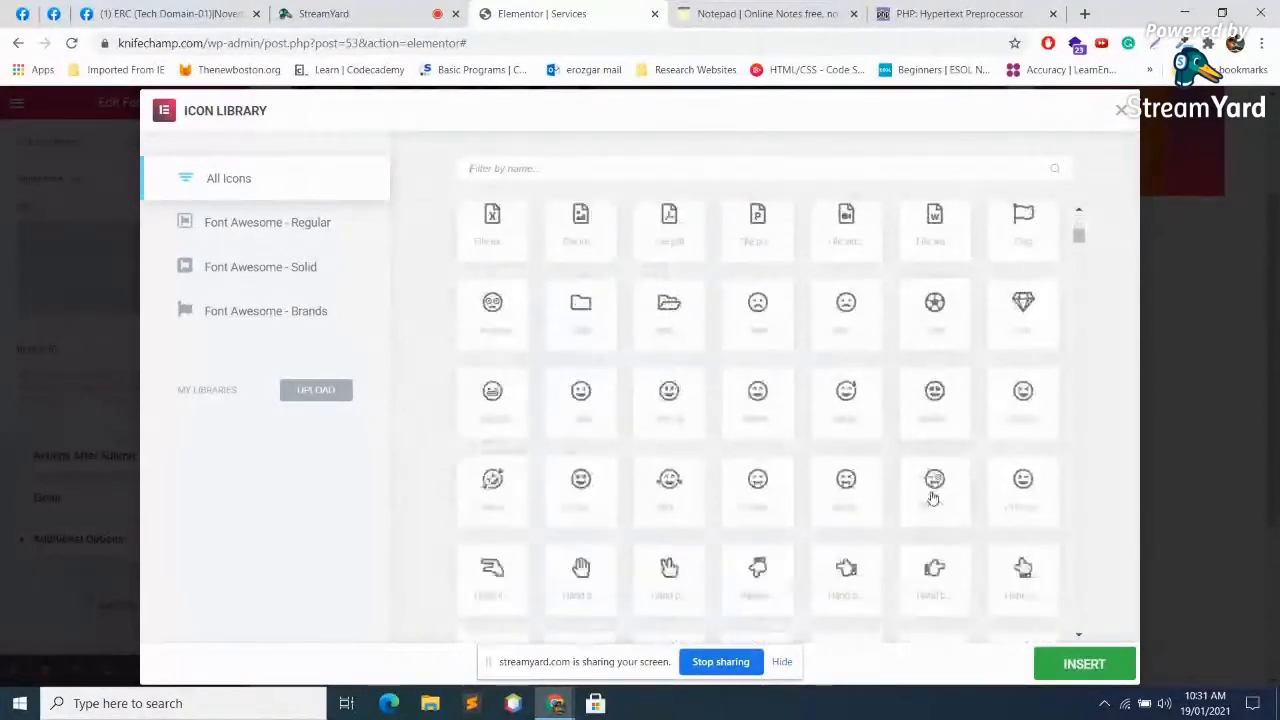
pyautogui.scroll(-15, 932, 510)
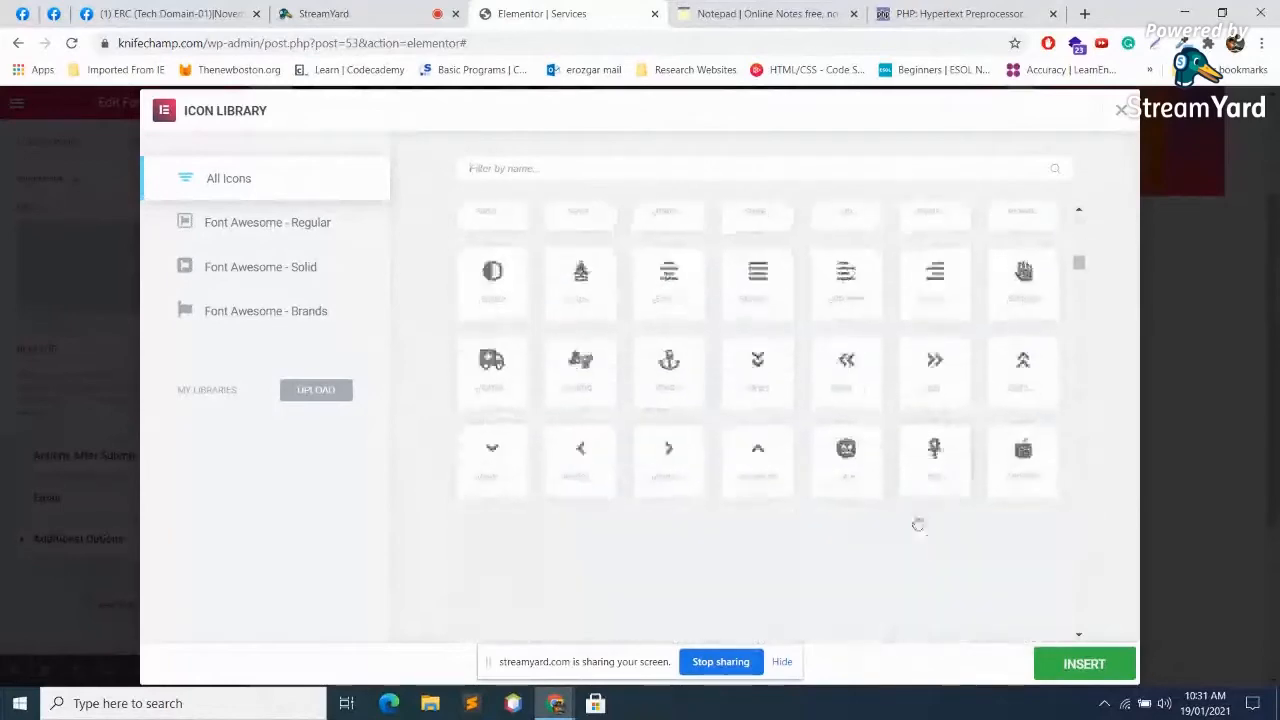
pyautogui.scroll(-15, 720, 400)
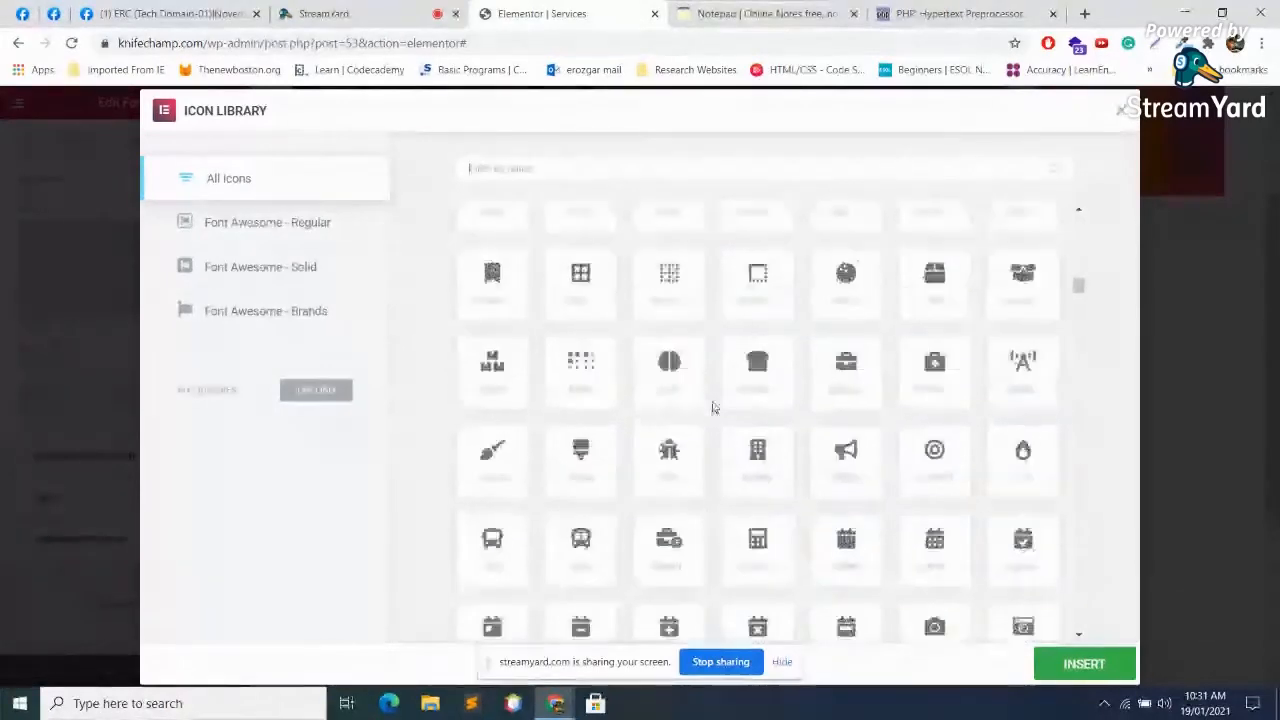
pyautogui.scroll(-2, 720, 386)
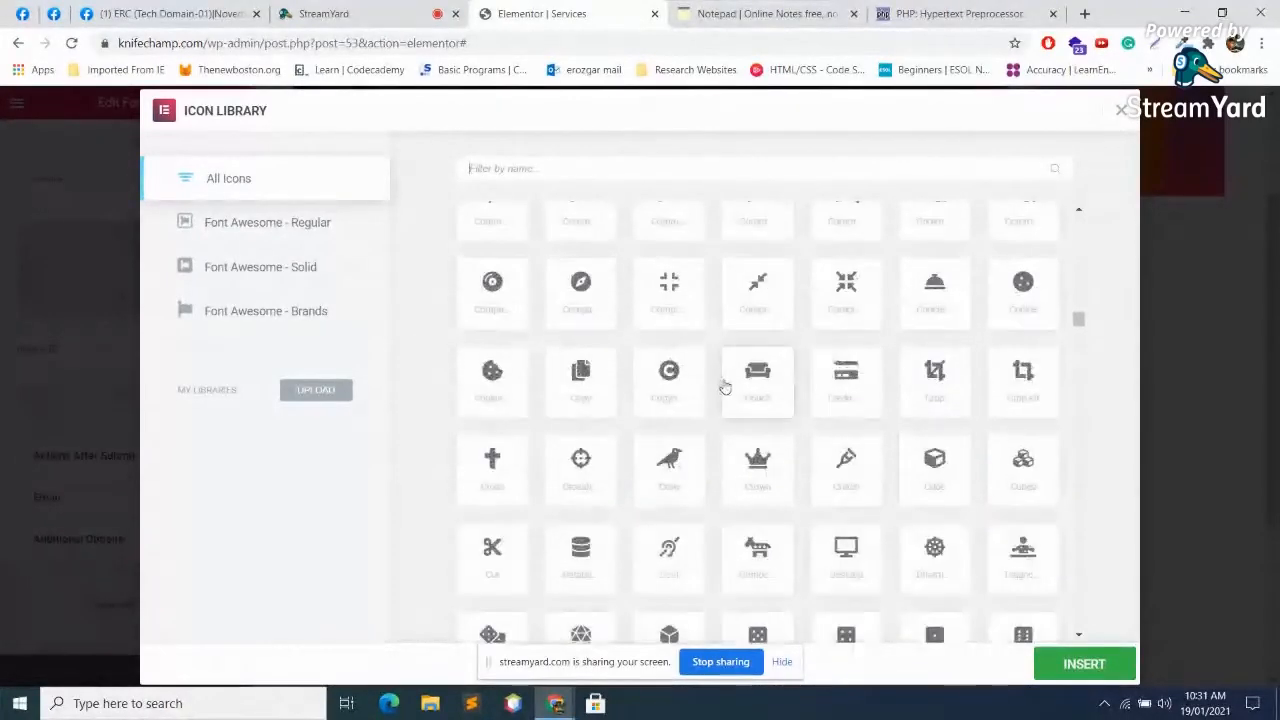
pyautogui.scroll(-8, 727, 385)
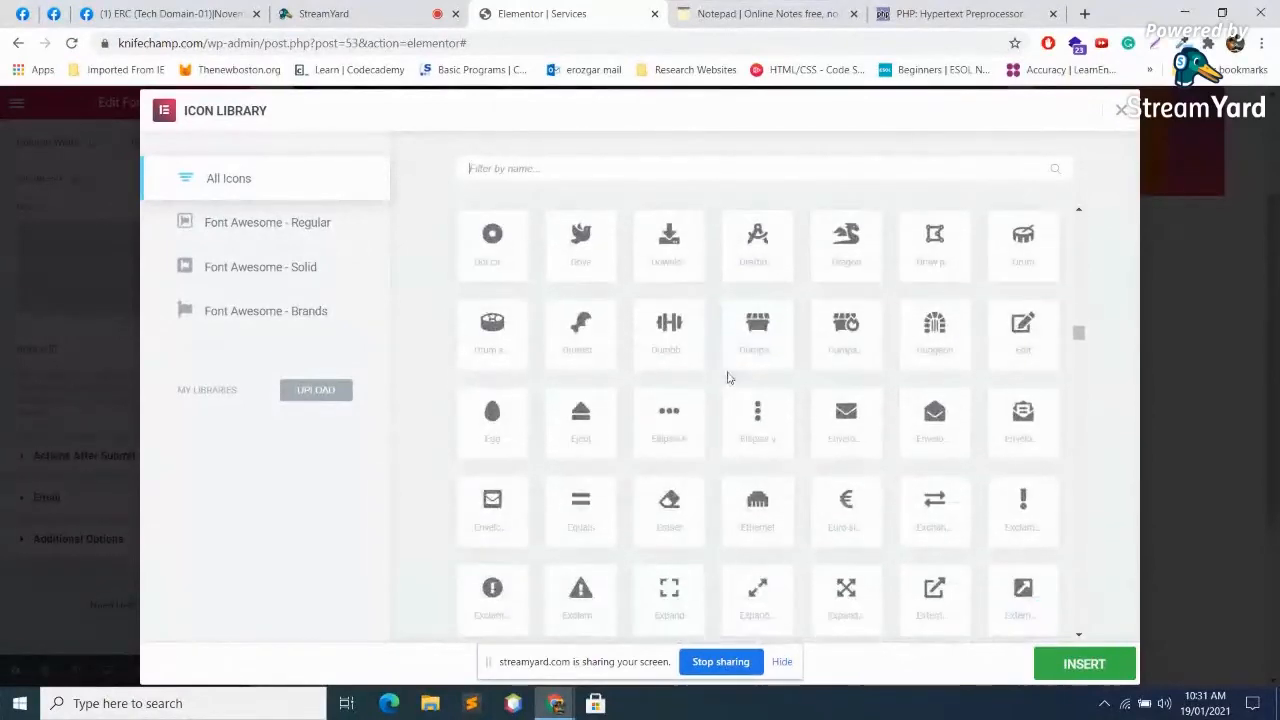
pyautogui.click(1083, 14)
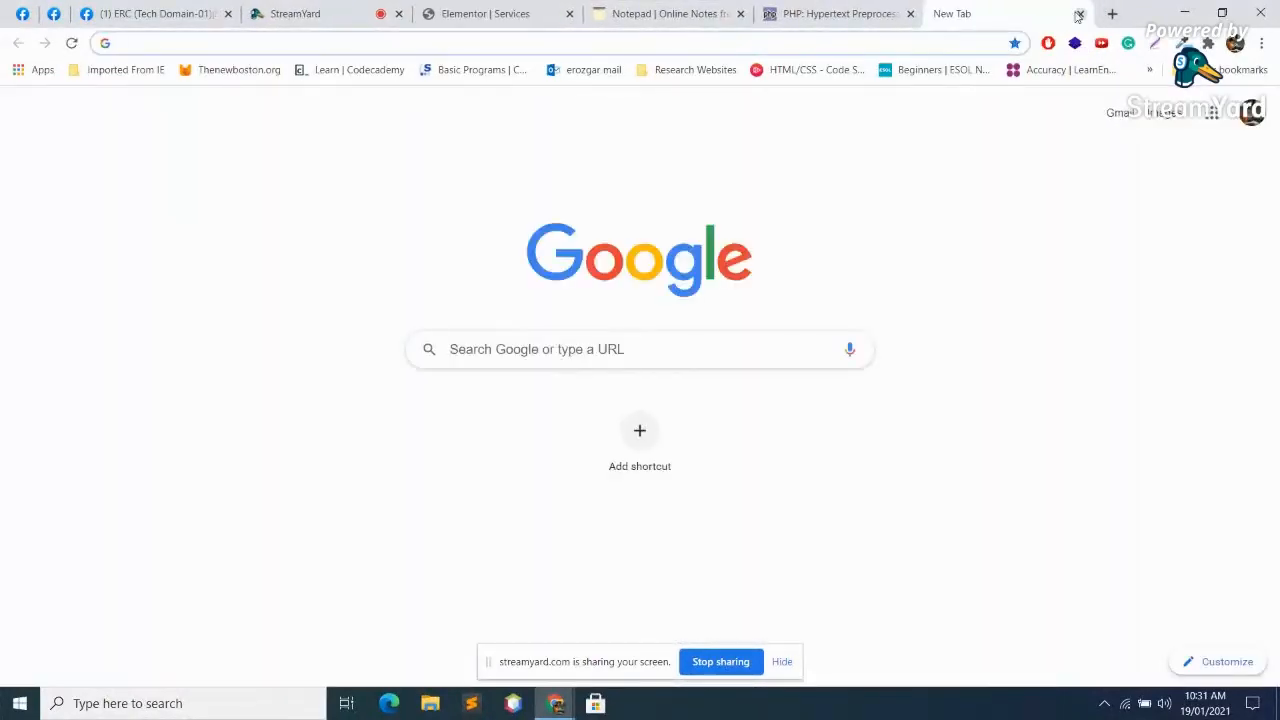
# Step: Search Google for 'submit icon' and scroll through the image results
pyautogui.write('submit ic')
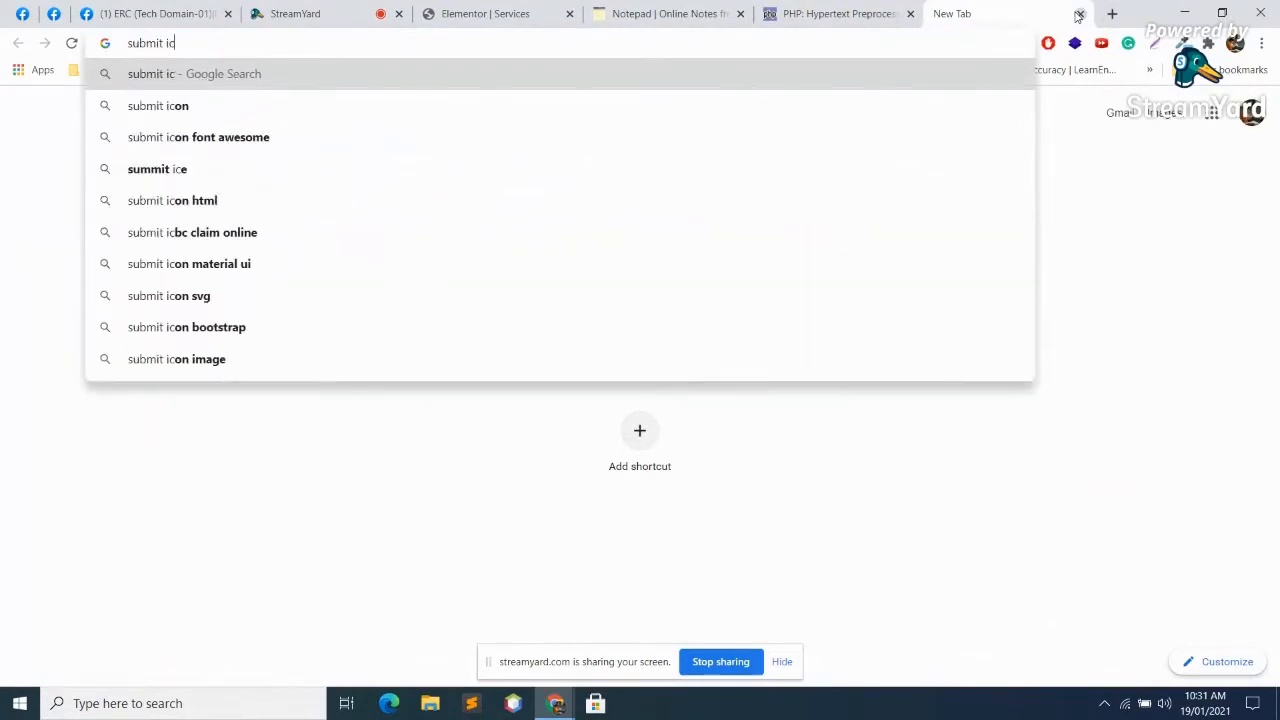
pyautogui.press('Down')
pyautogui.press('Return')
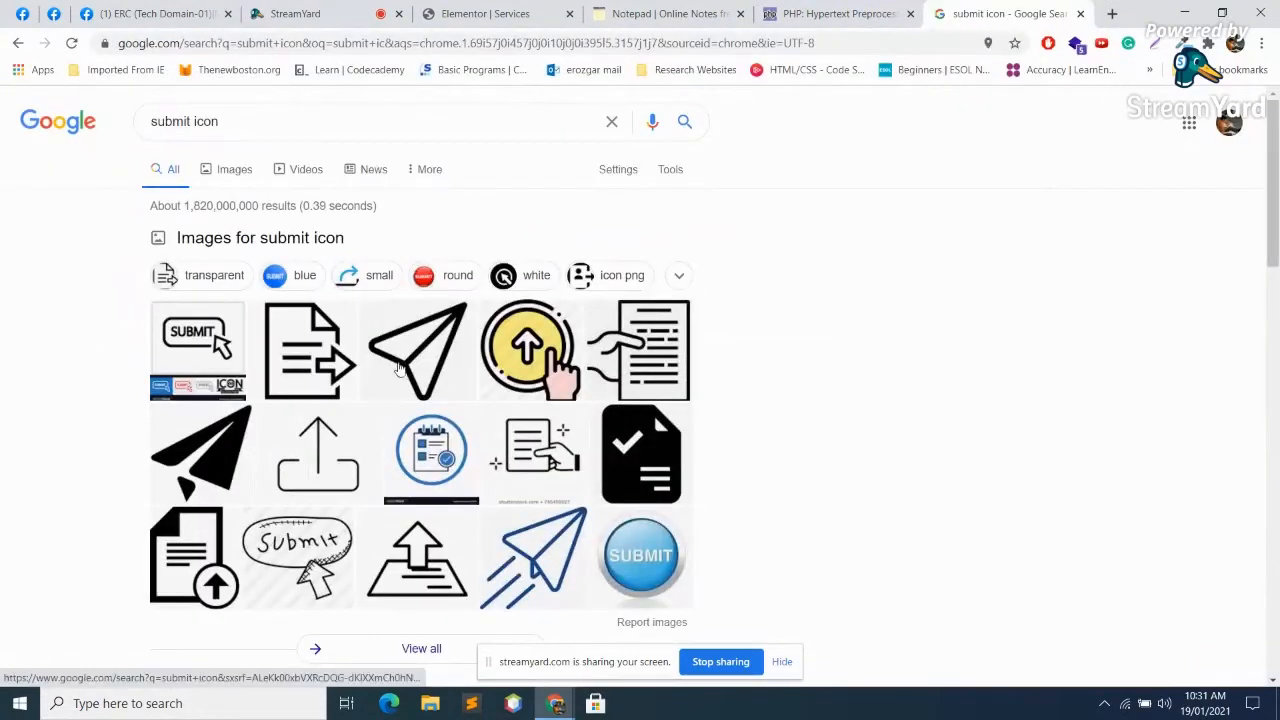
pyautogui.scroll(-3, 509, 289)
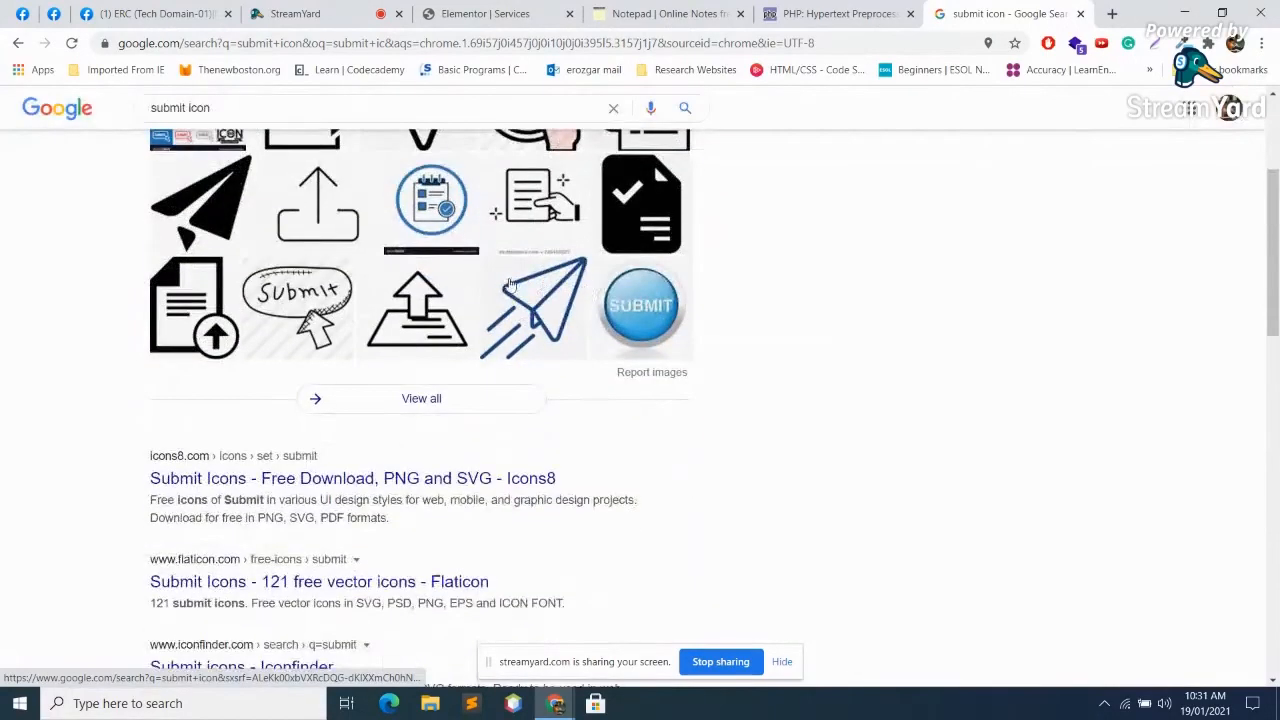
# Step: Close the search tab and the icon library without an icon, then check the Actions After Submit settings
pyautogui.click(1080, 14)
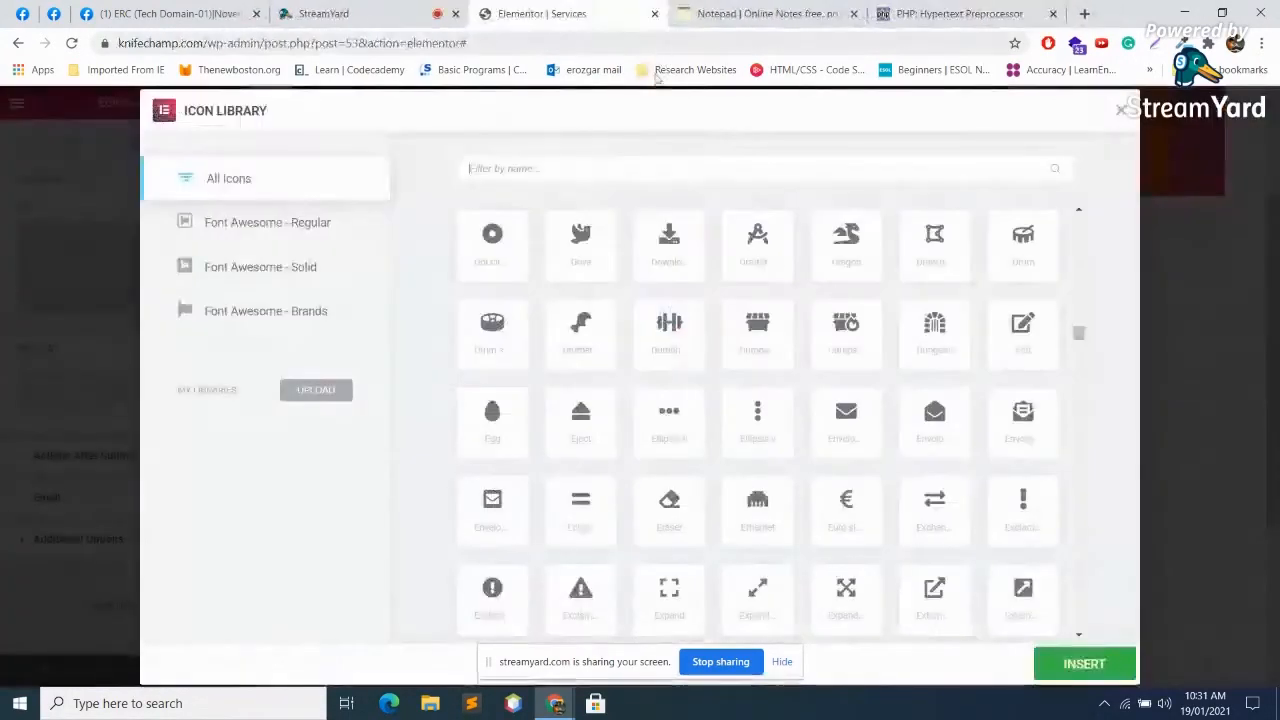
pyautogui.scroll(3, 749, 237)
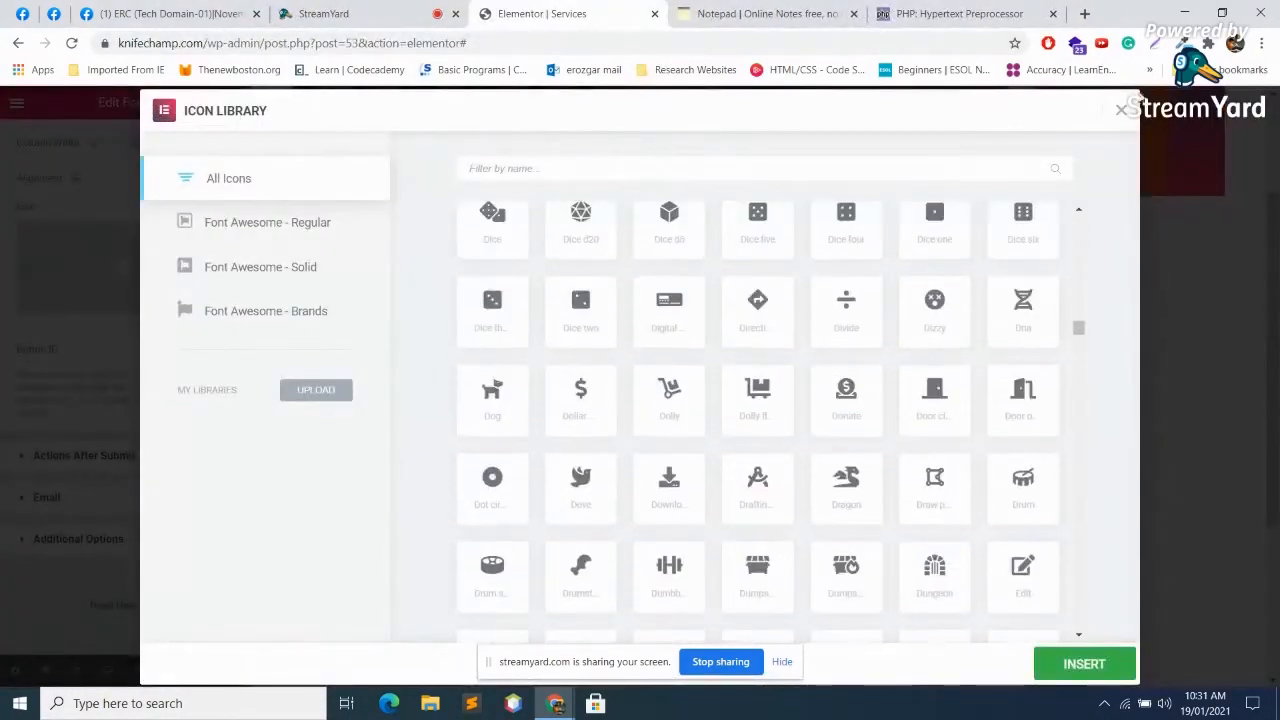
pyautogui.click(1121, 110)
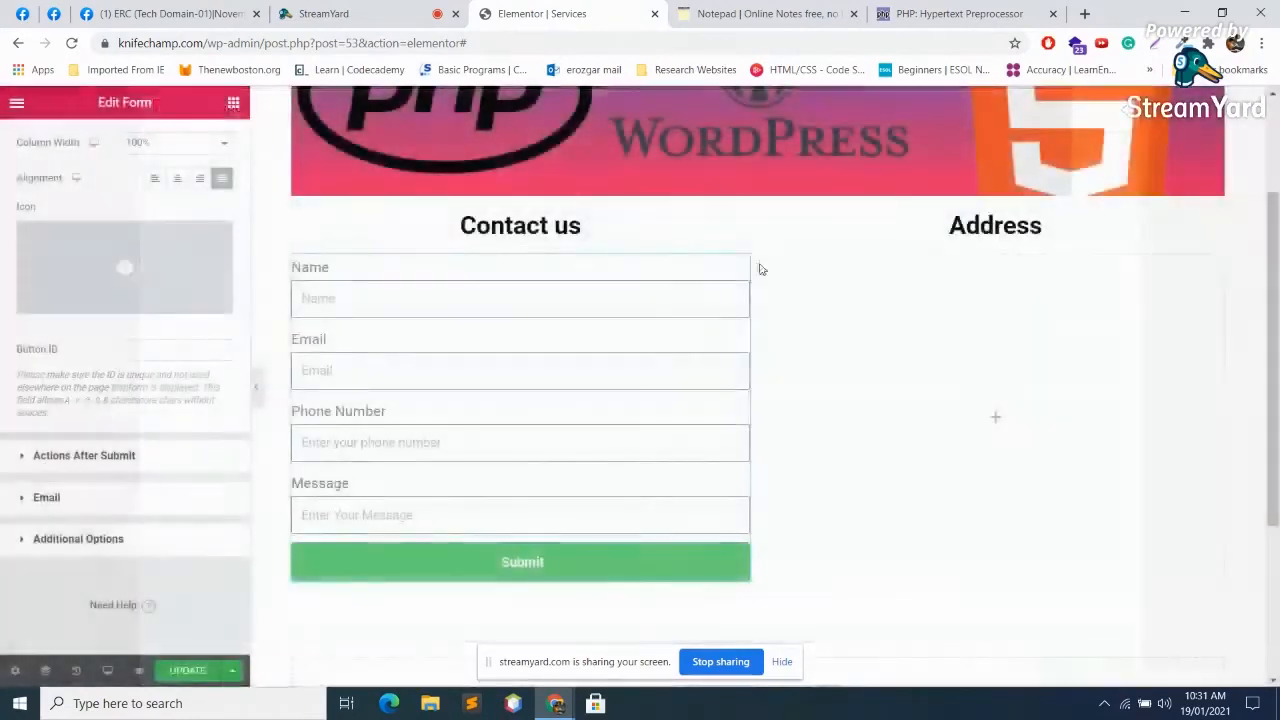
pyautogui.click(127, 456)
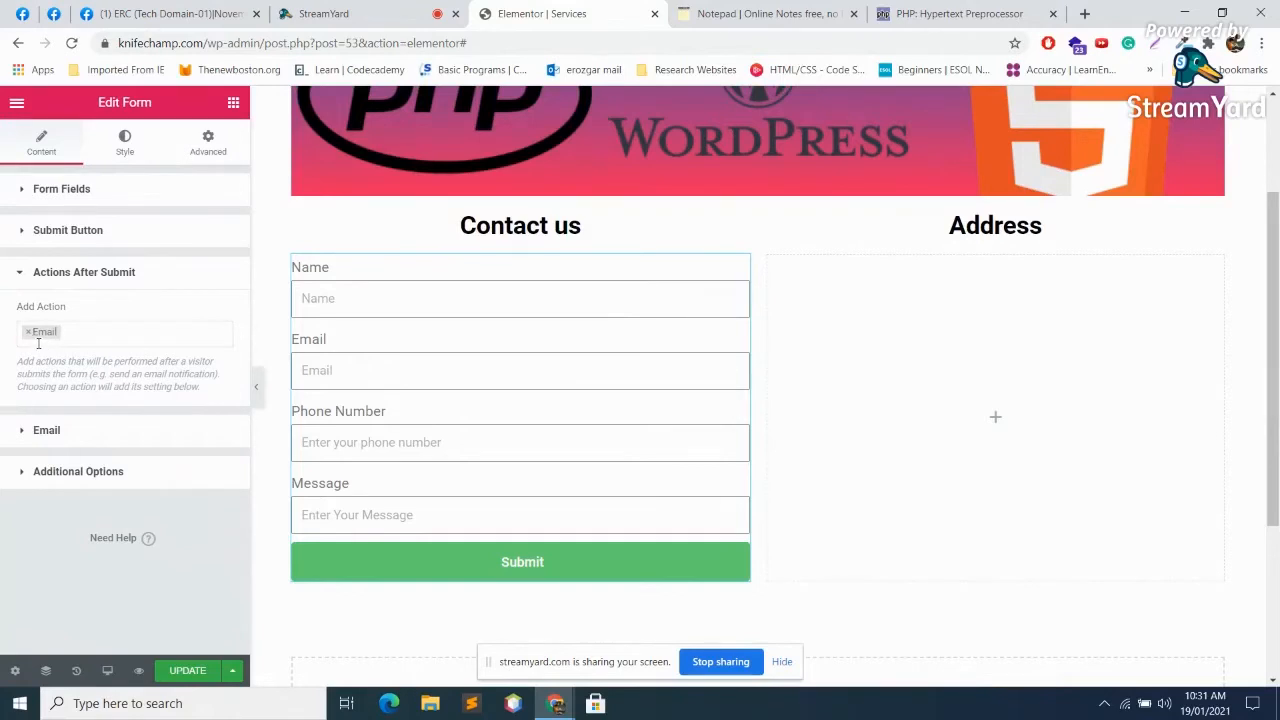
pyautogui.click(53, 276)
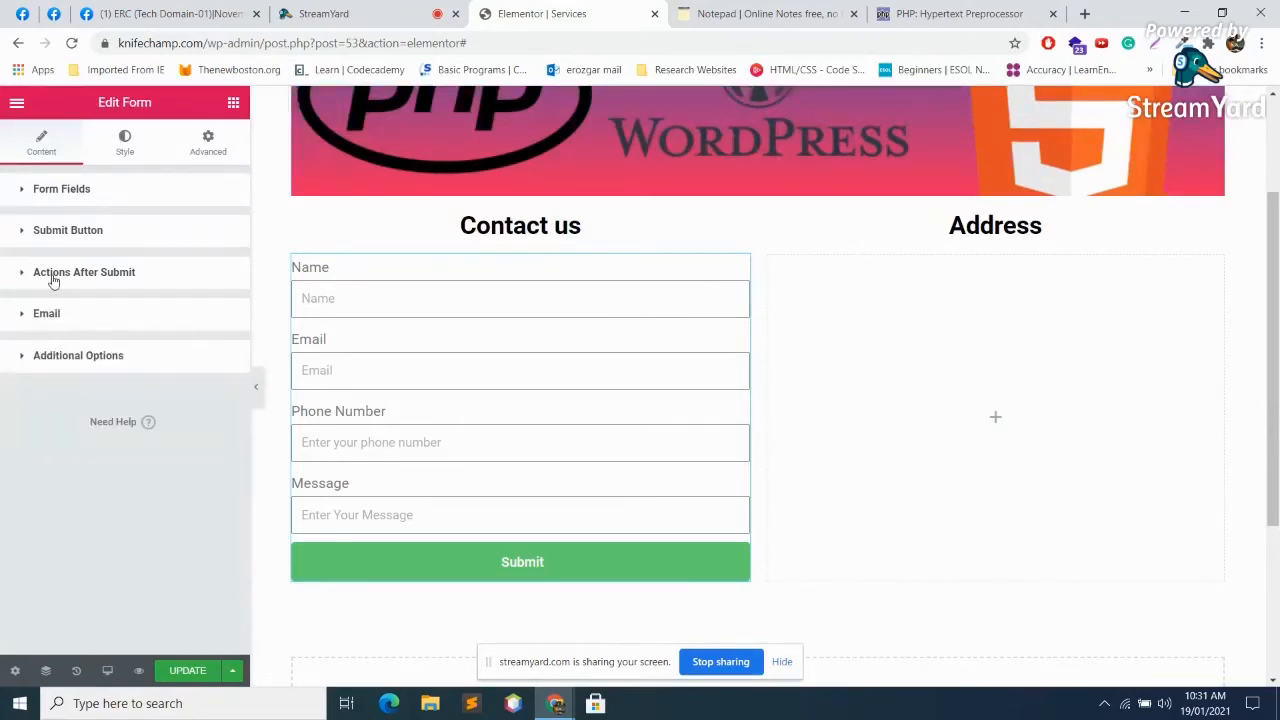
# Step: Replace the Email action's To address with the owner's own e-mail address
pyautogui.click(52, 318)
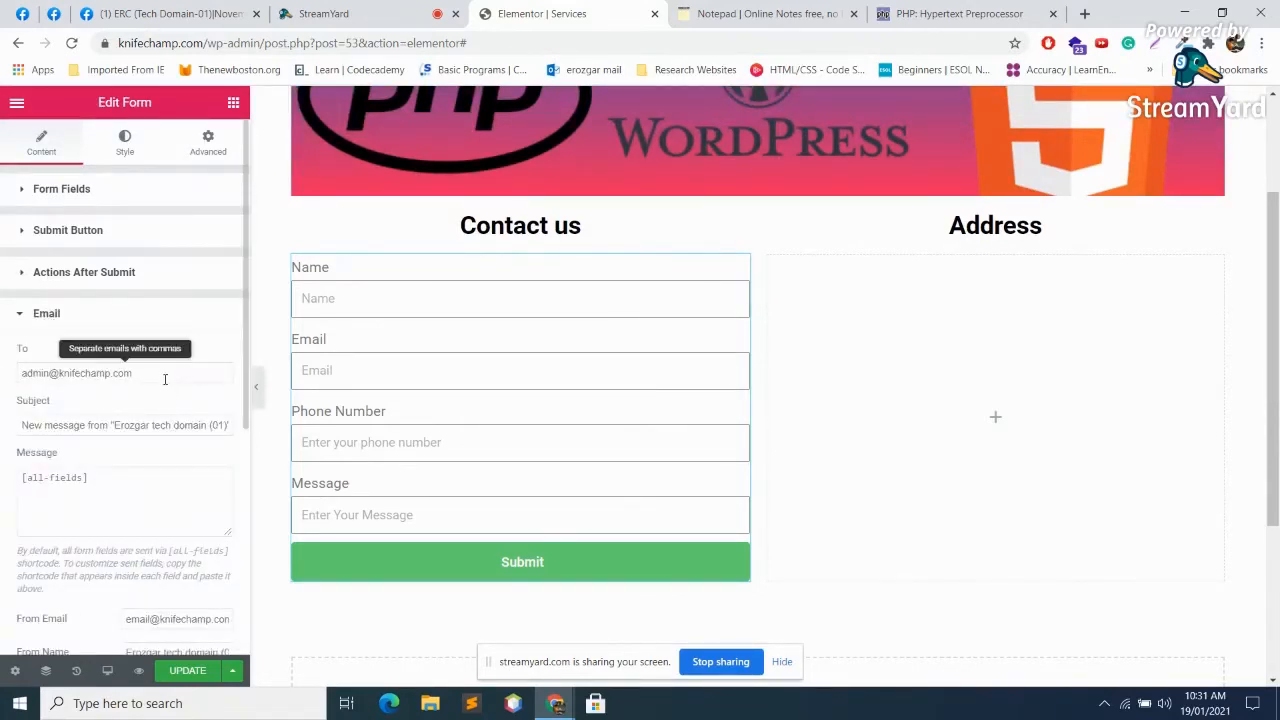
pyautogui.moveTo(162, 373); pyautogui.dragTo(57, 352)
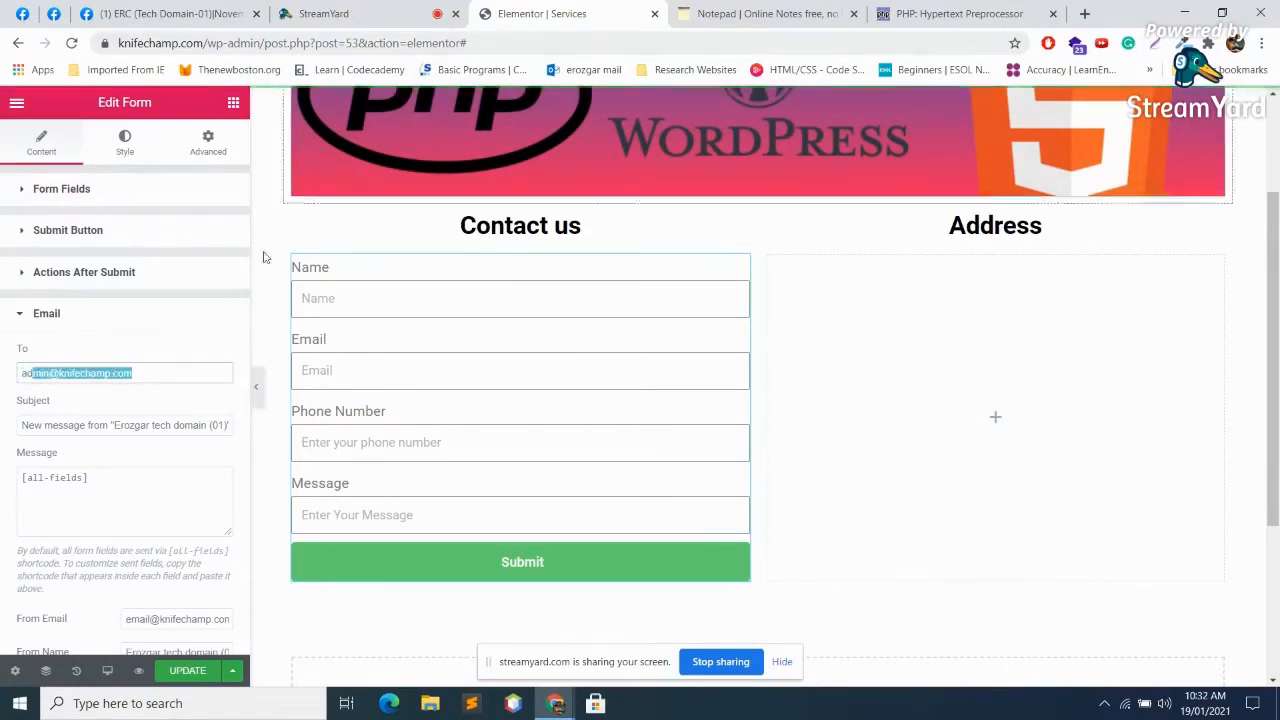
pyautogui.click(95, 425)
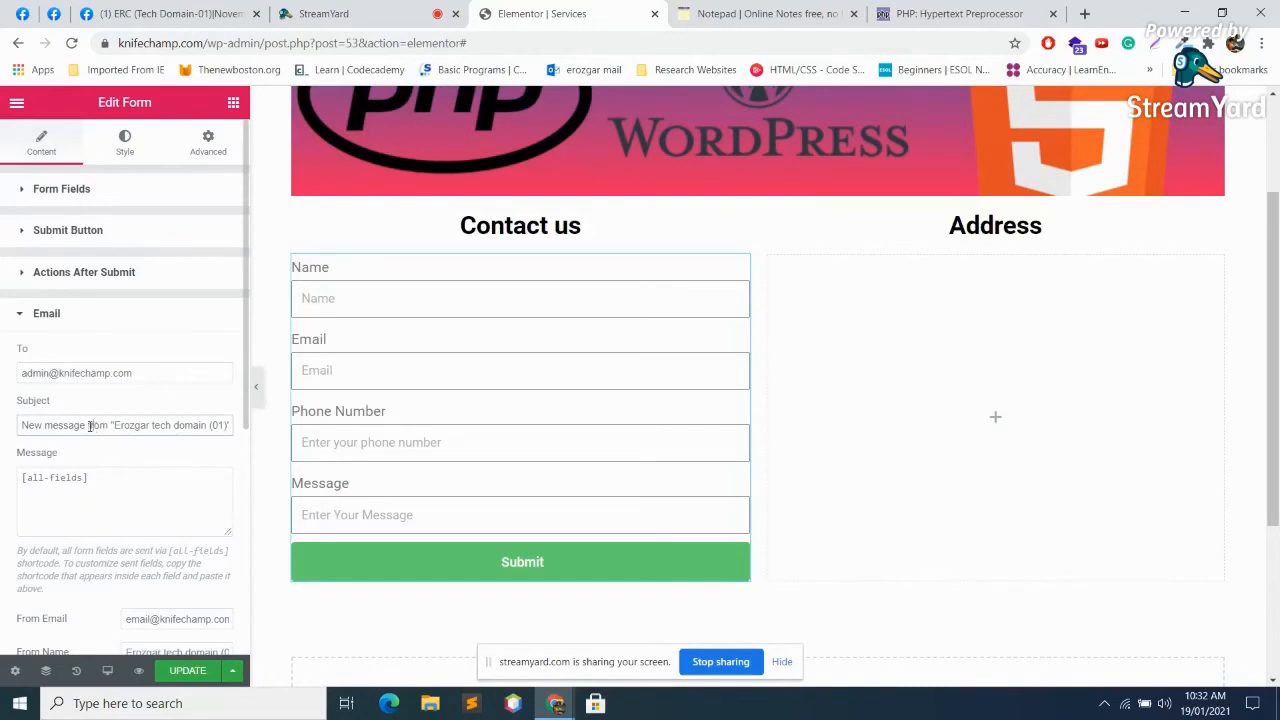
pyautogui.scroll(-1, 100, 479)
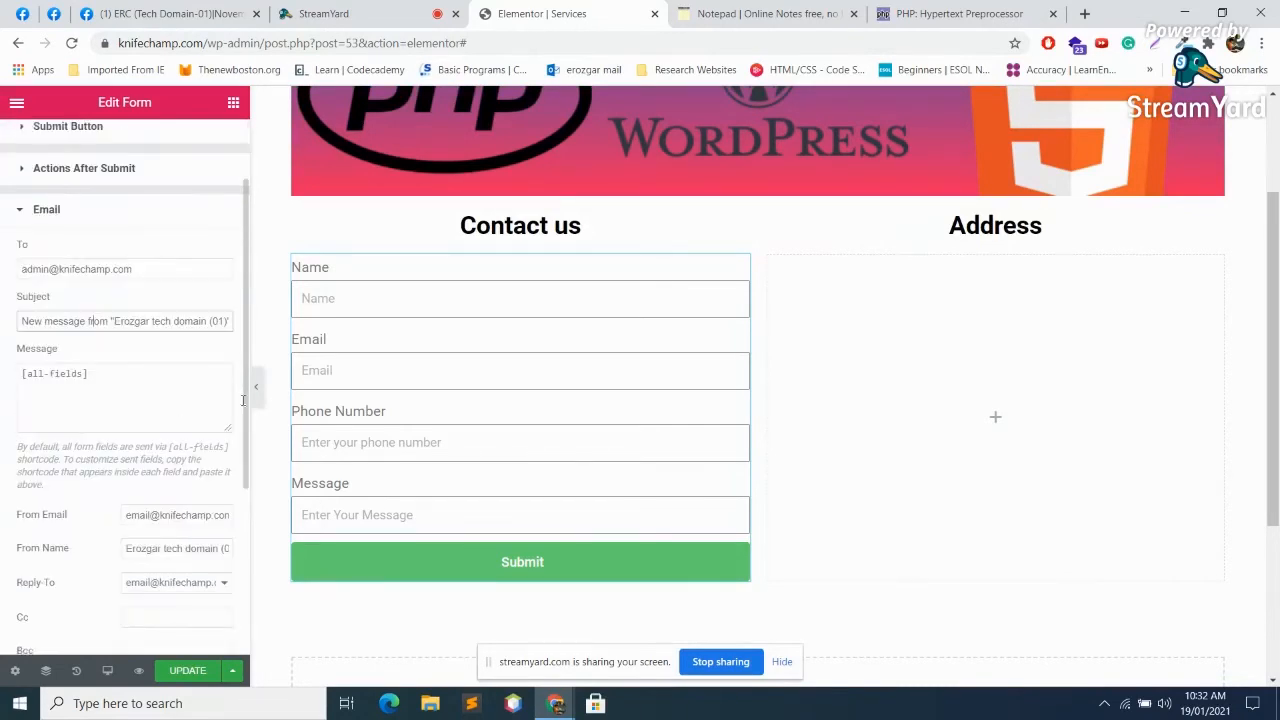
pyautogui.click(134, 394)
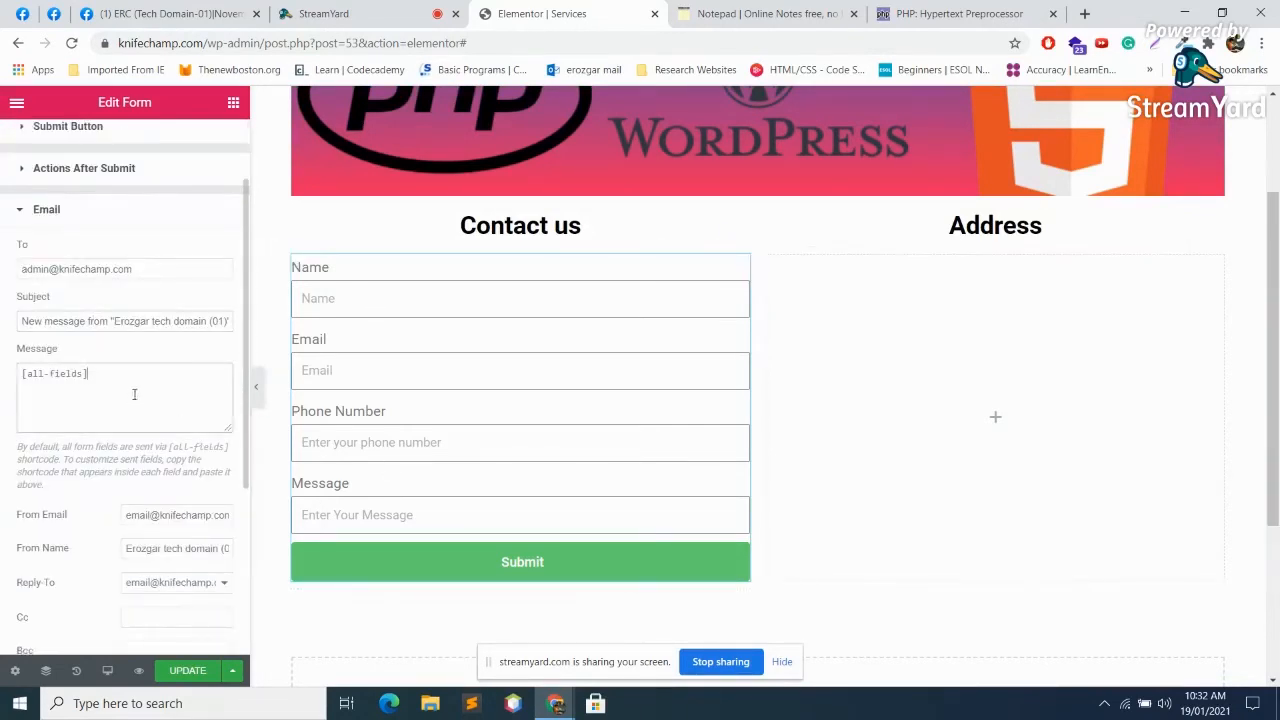
pyautogui.click(186, 322)
pyautogui.scroll(-2, 172, 428)
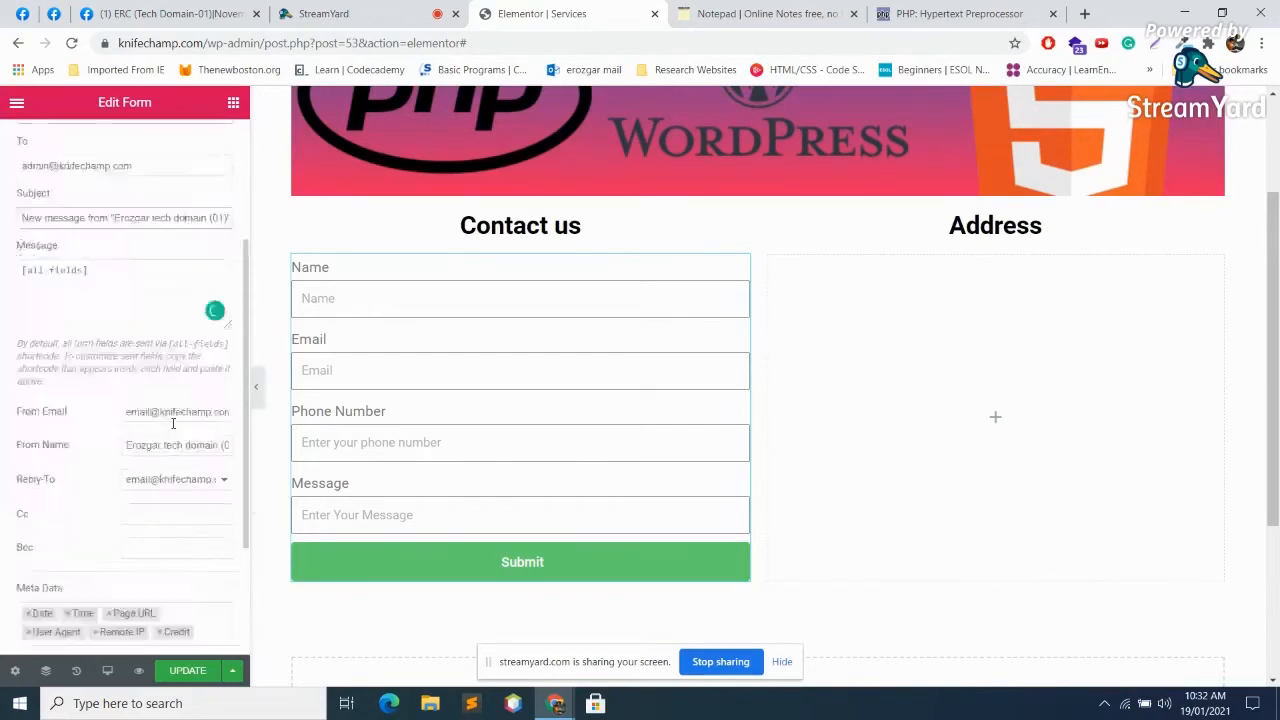
pyautogui.scroll(3, 172, 428)
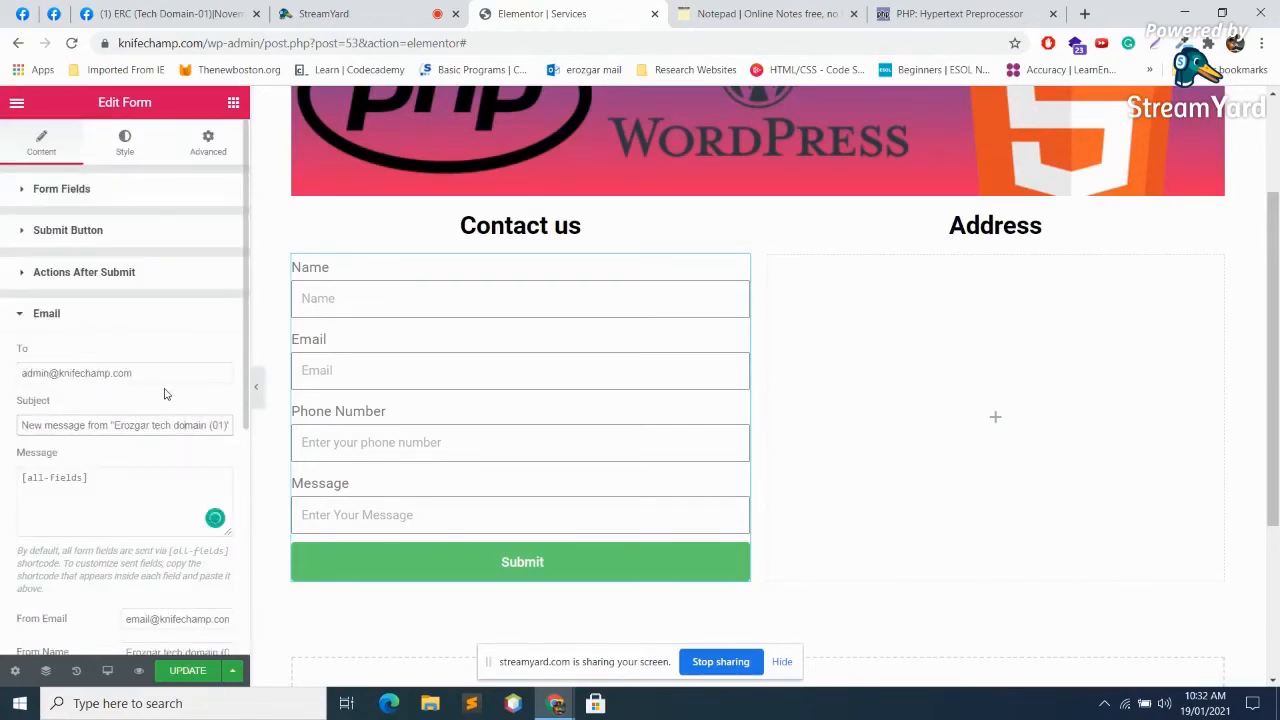
pyautogui.scroll(-3, 166, 394)
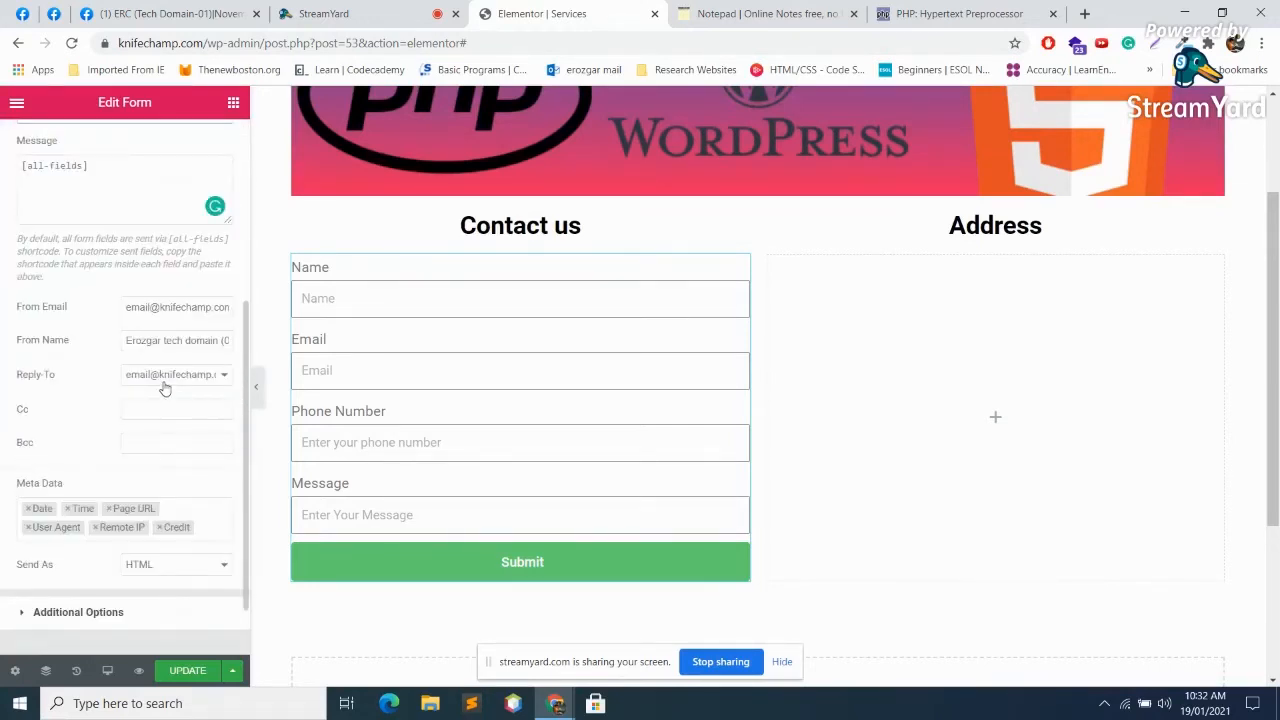
pyautogui.scroll(3, 165, 388)
pyautogui.moveTo(160, 372); pyautogui.dragTo(20, 370)
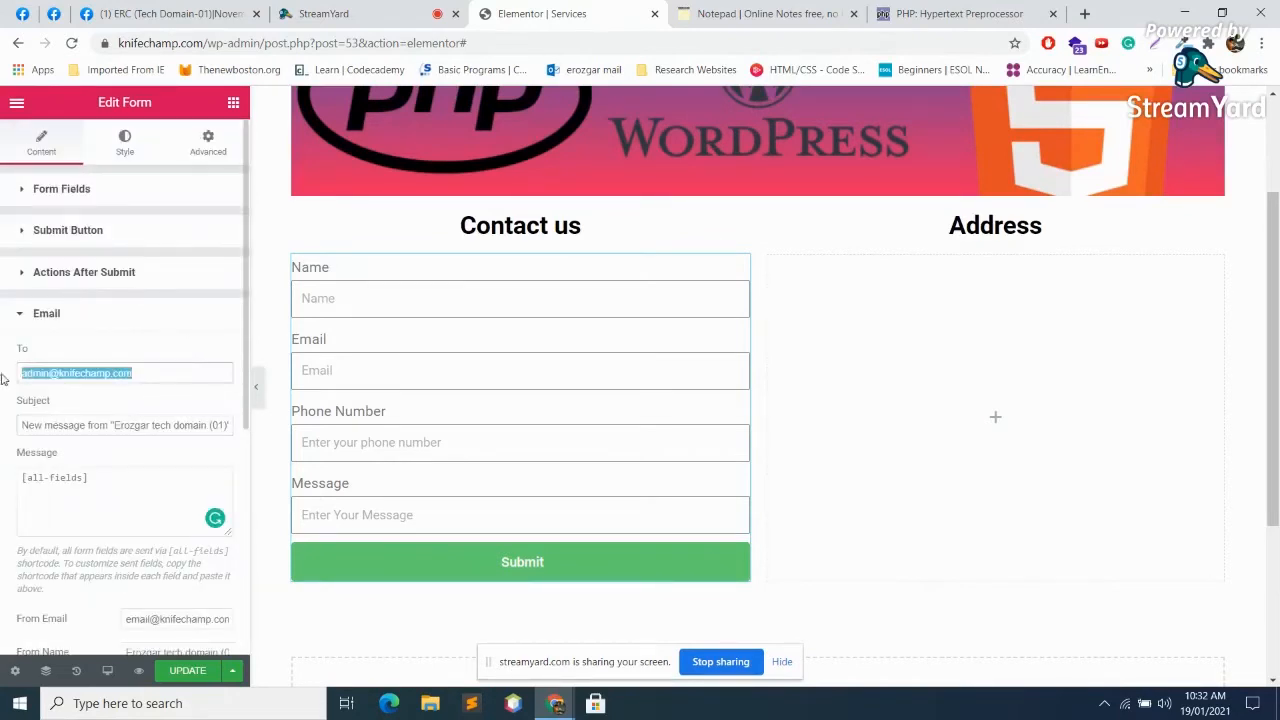
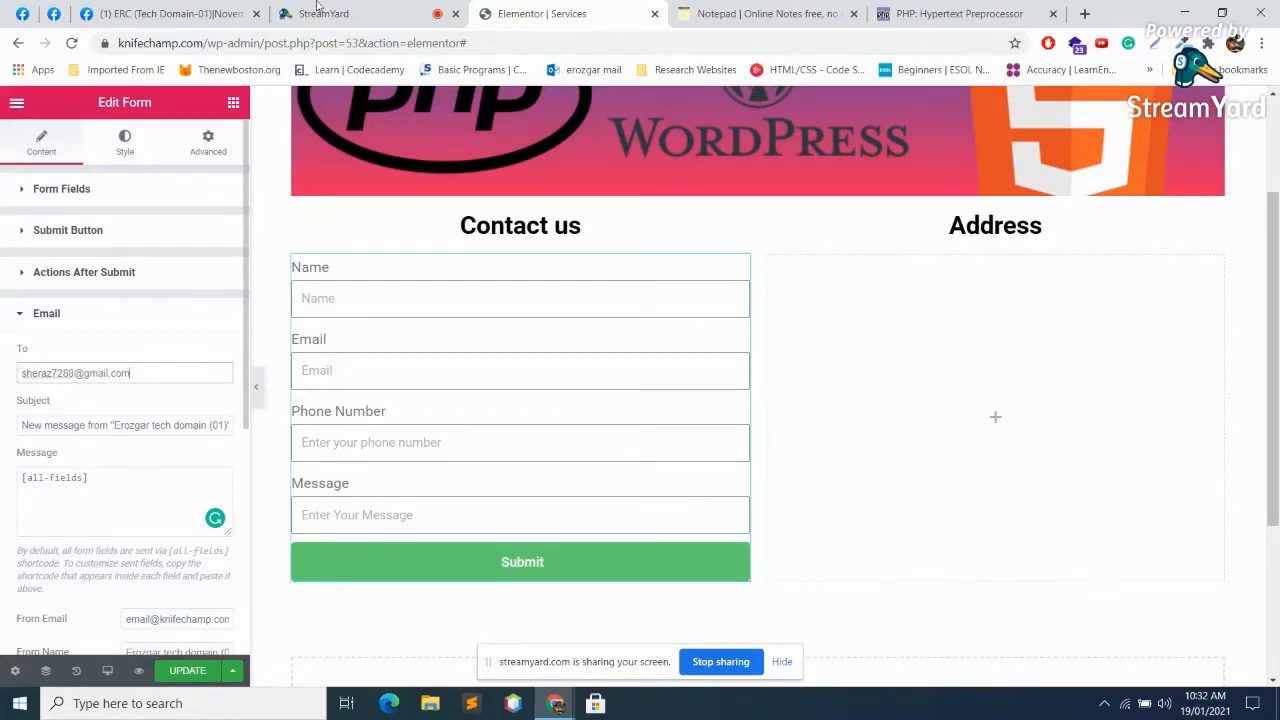
pyautogui.scroll(-4, 162, 428)
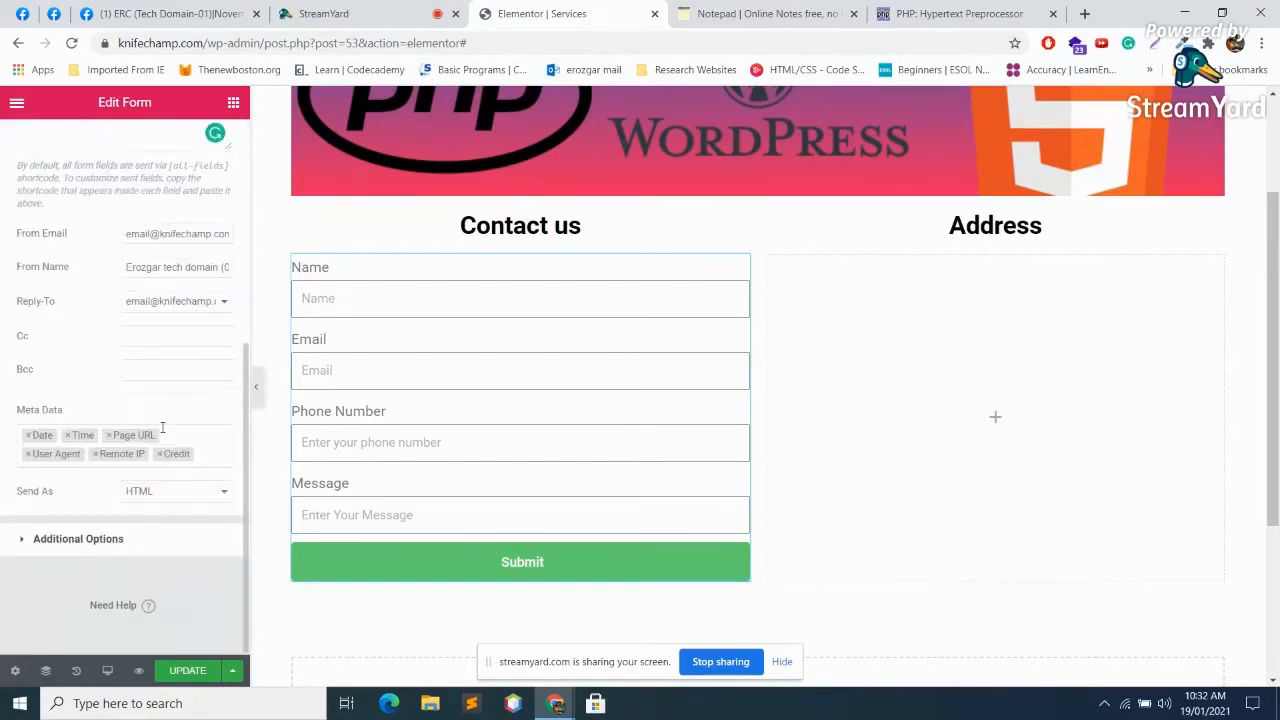
pyautogui.click(110, 545)
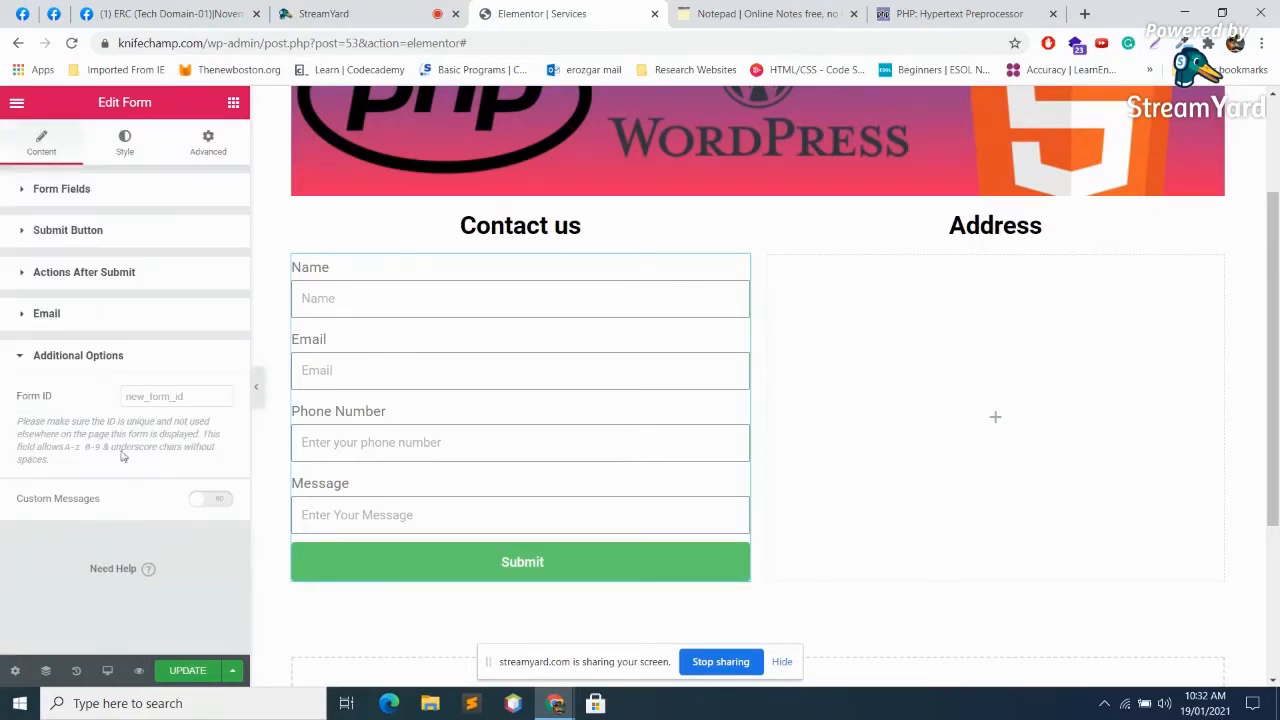
# Step: Update the page and submit a test entry with Name, Email, Phone Number and Message filled in
pyautogui.click(190, 671)
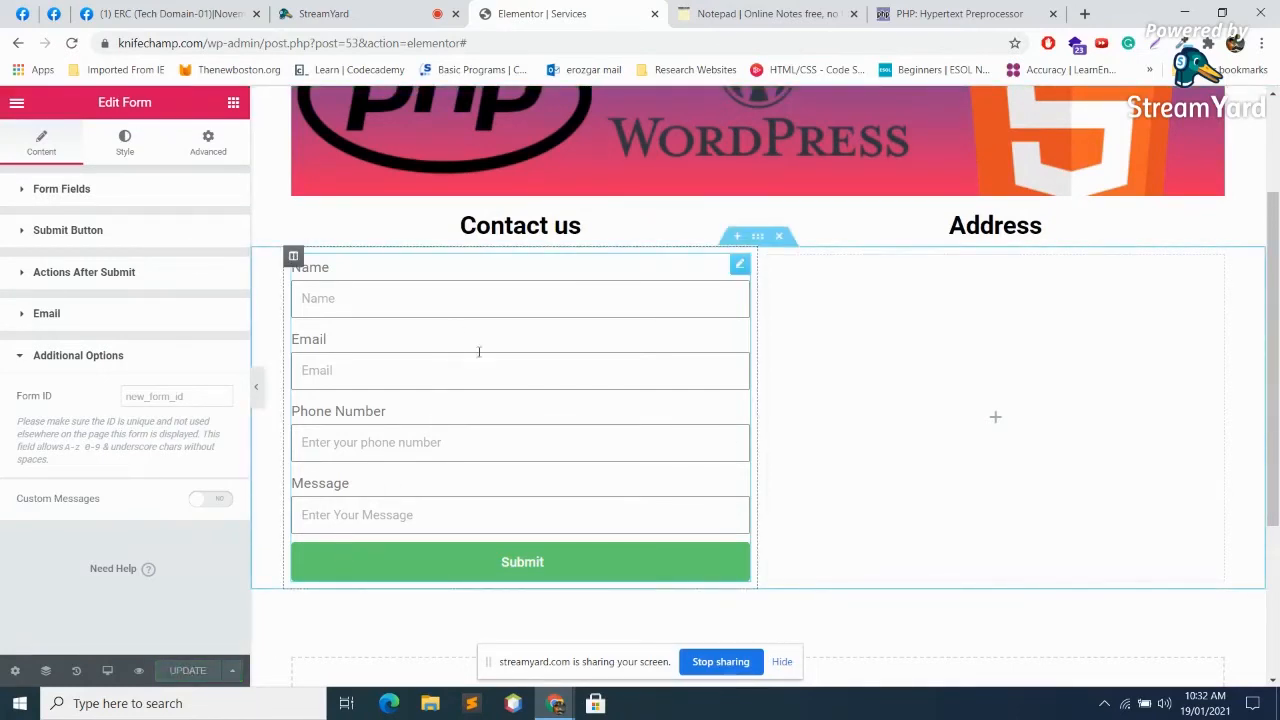
pyautogui.click(402, 292)
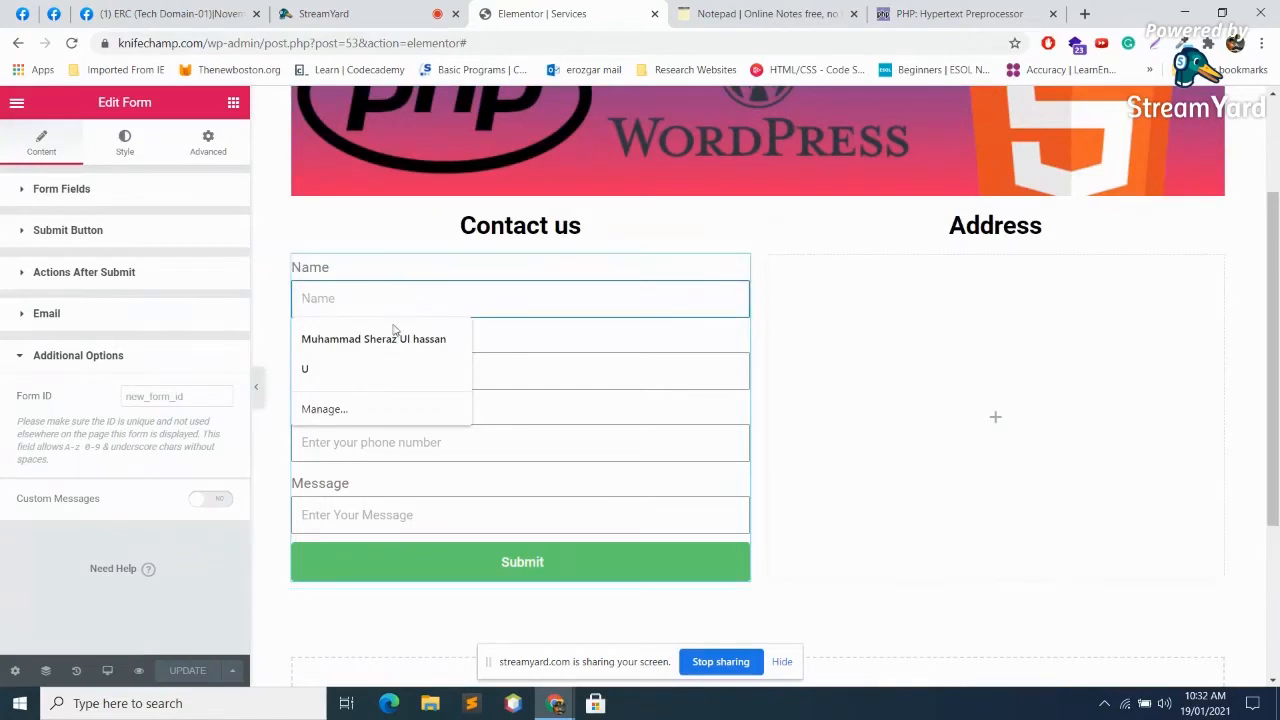
pyautogui.click(394, 339)
pyautogui.click(390, 374)
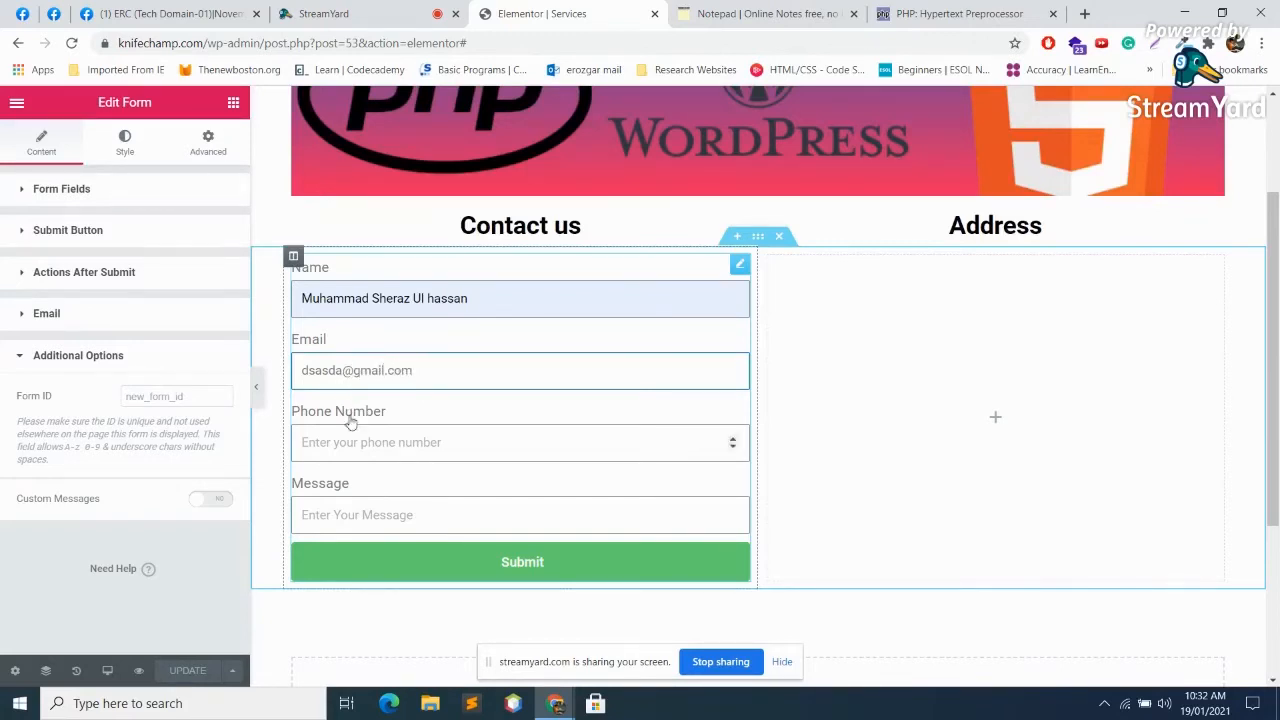
pyautogui.click(352, 426)
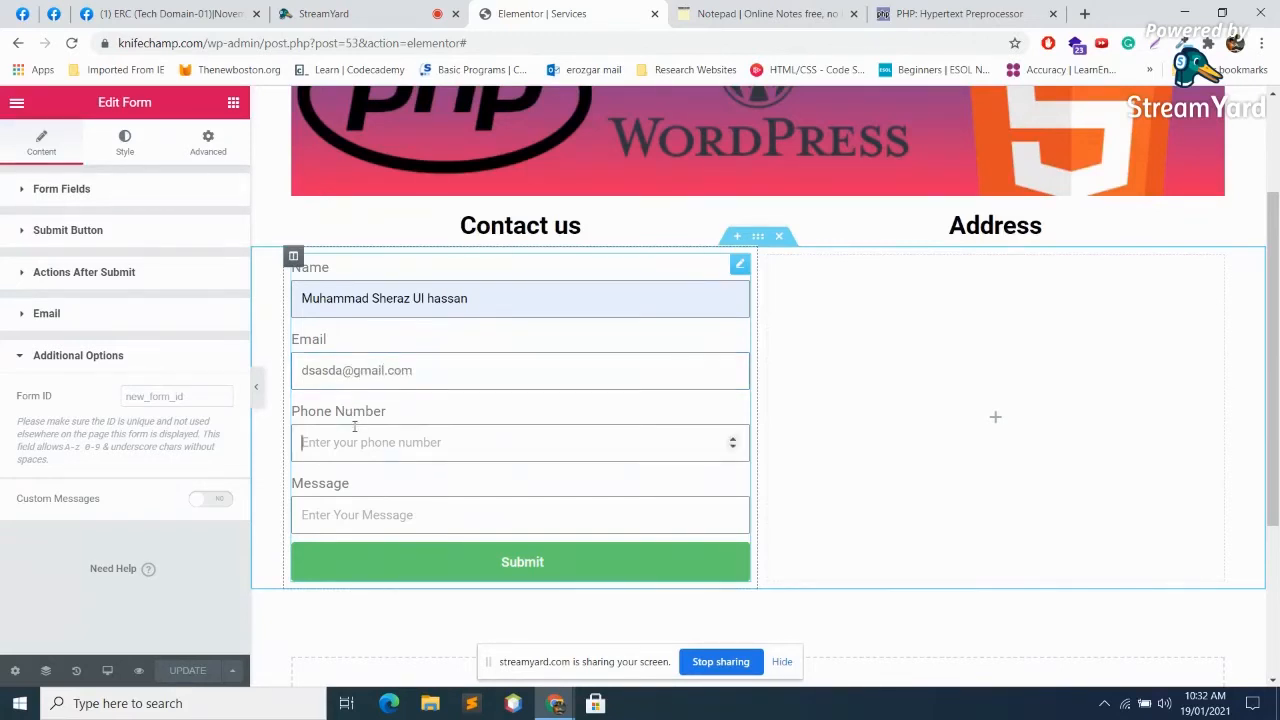
pyautogui.scroll(-3, 354, 427)
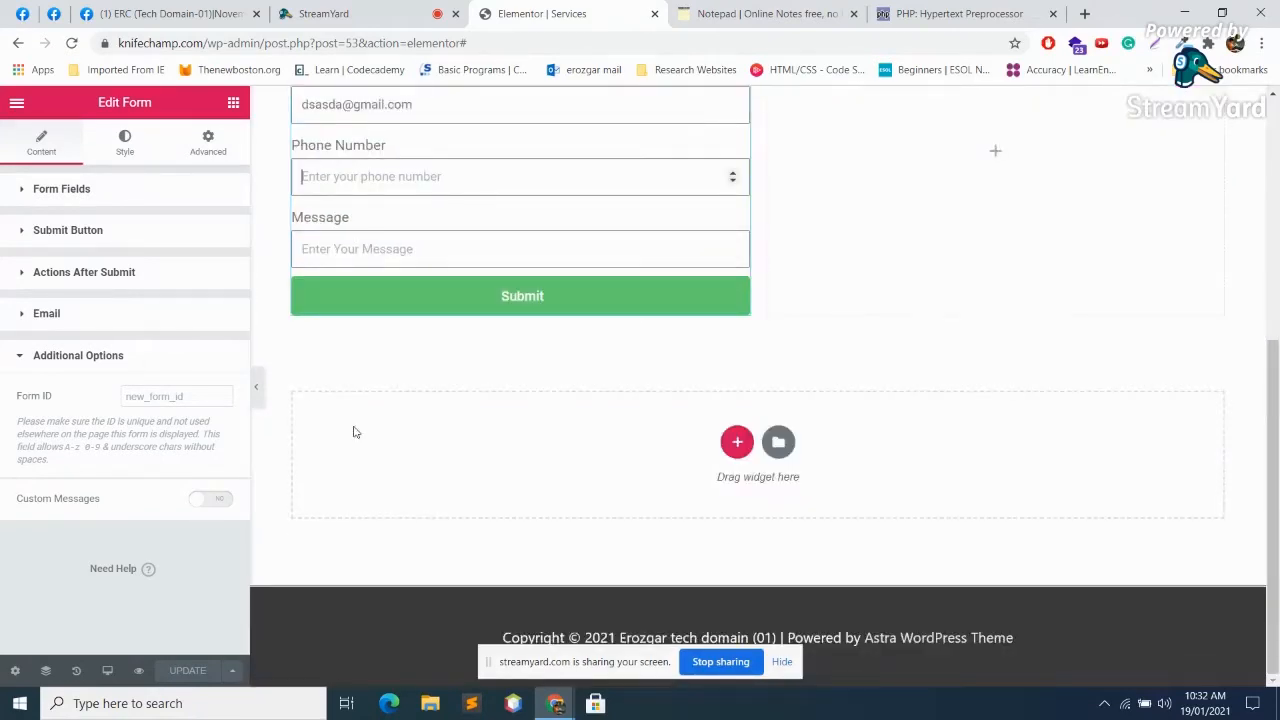
pyautogui.write('032222222222')
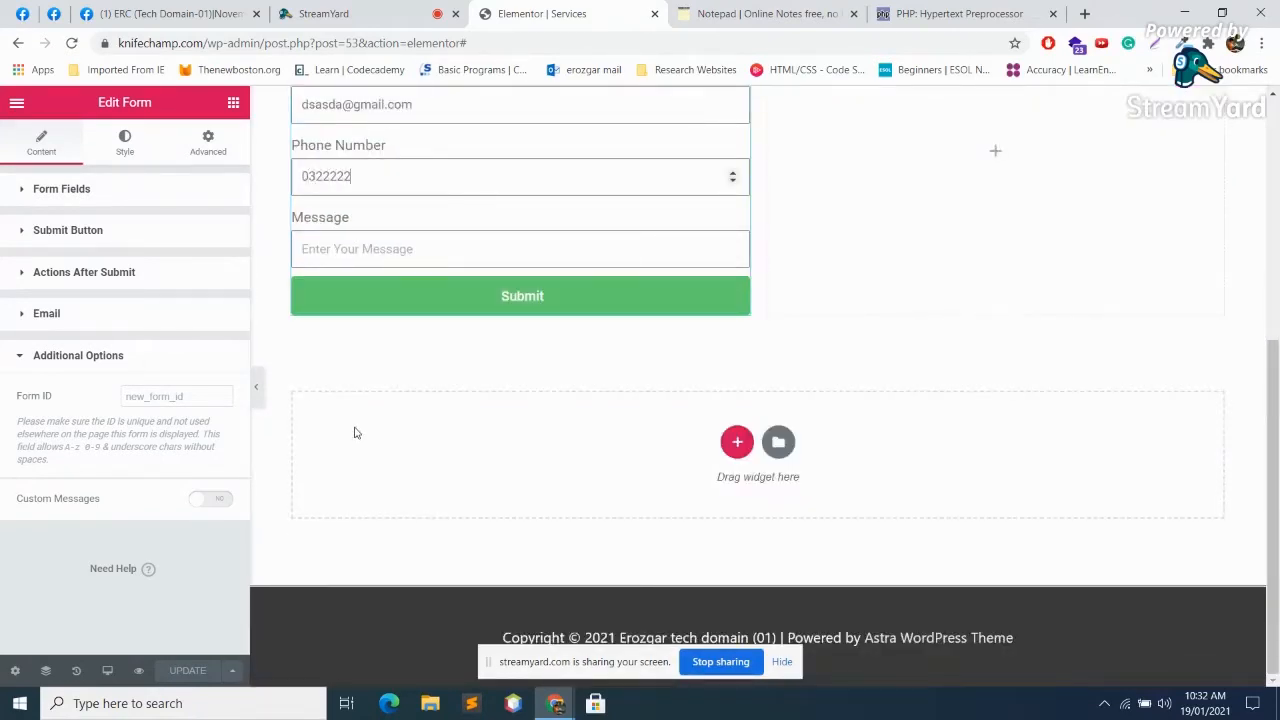
pyautogui.click(414, 257)
pyautogui.write('he')
pyautogui.click(516, 298)
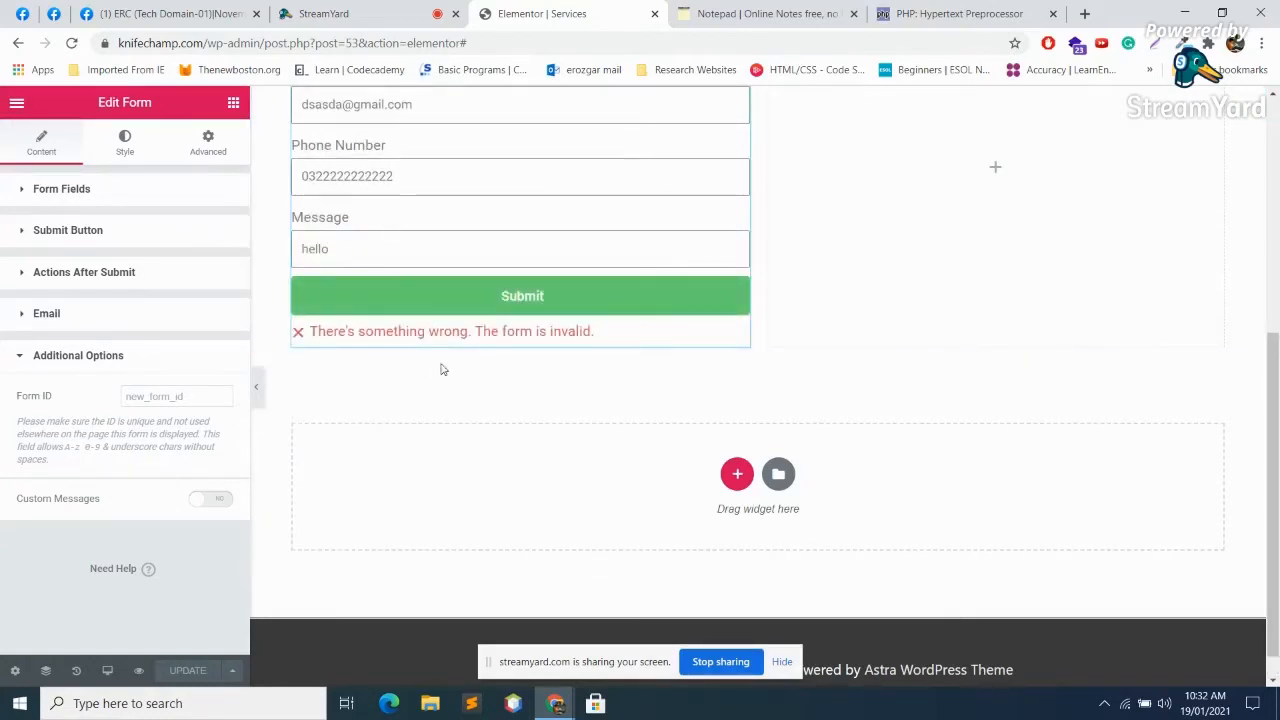
# Step: Replace the test entry in the Name field with a different name
pyautogui.scroll(2, 444, 370)
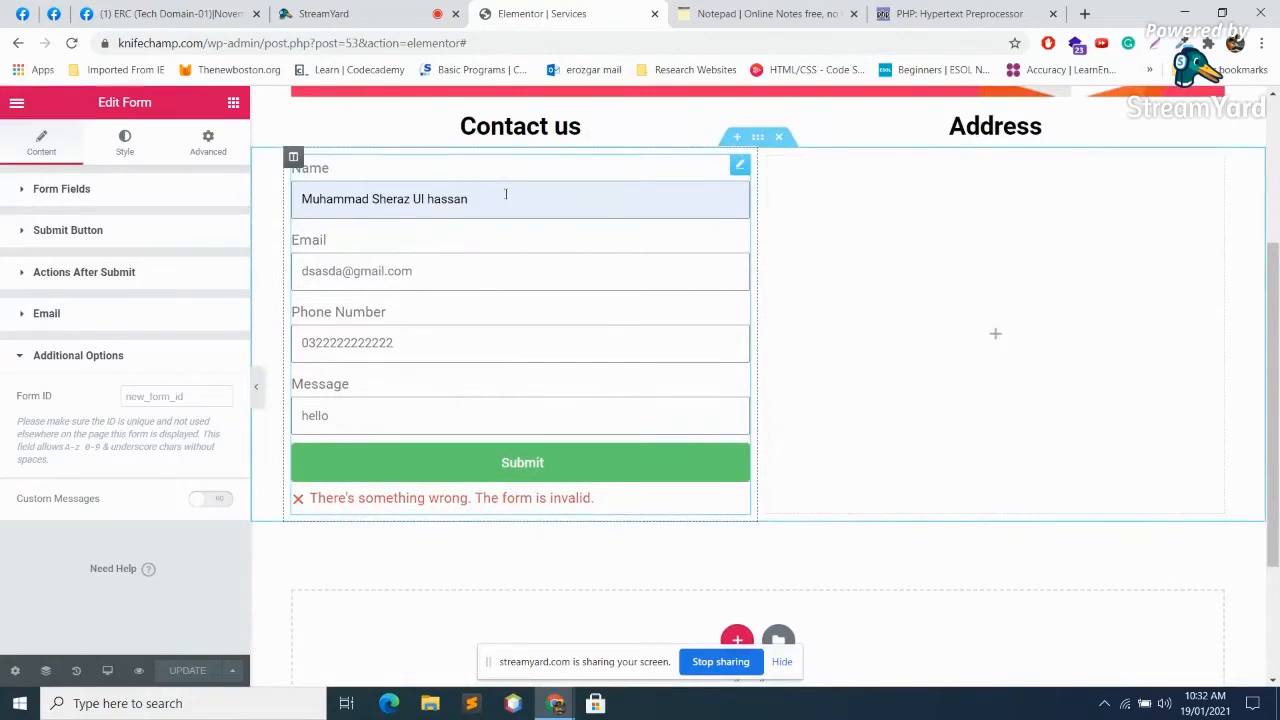
pyautogui.click(505, 194)
pyautogui.moveTo(500, 196); pyautogui.dragTo(333, 199)
pyautogui.hotkey('ctrl', 'a')
pyautogui.write('Ali')
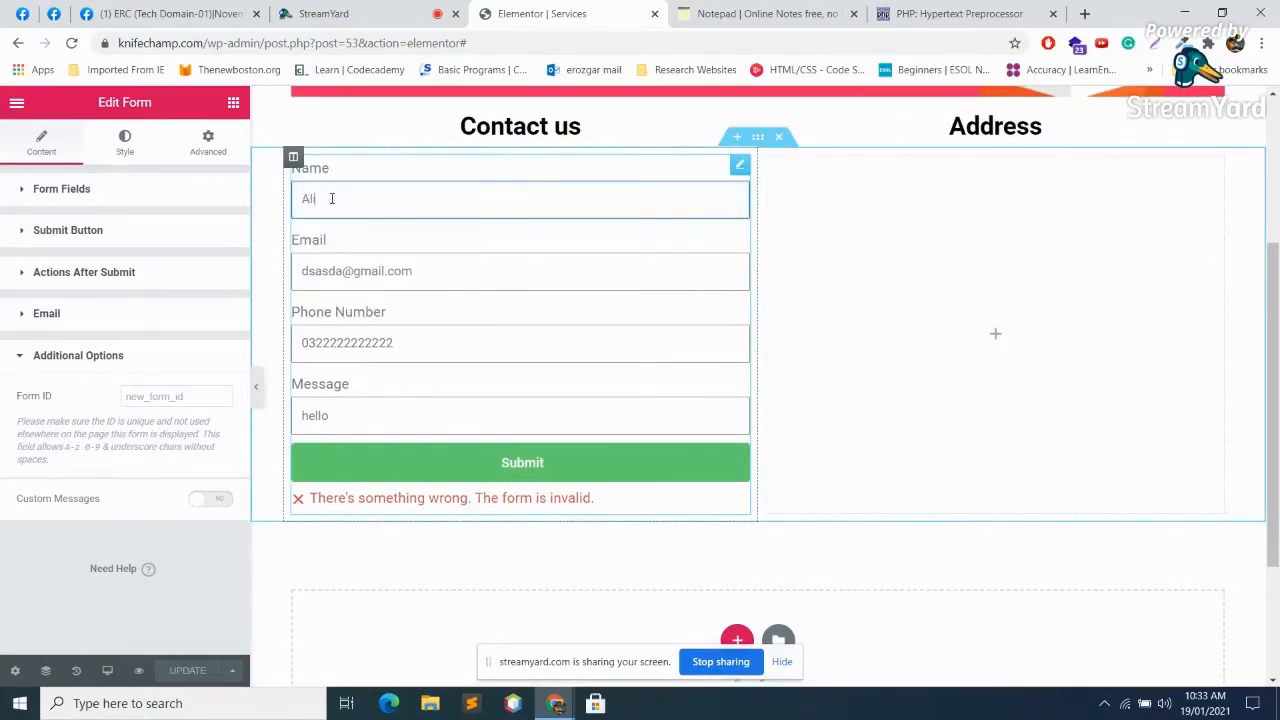
pyautogui.click(415, 277)
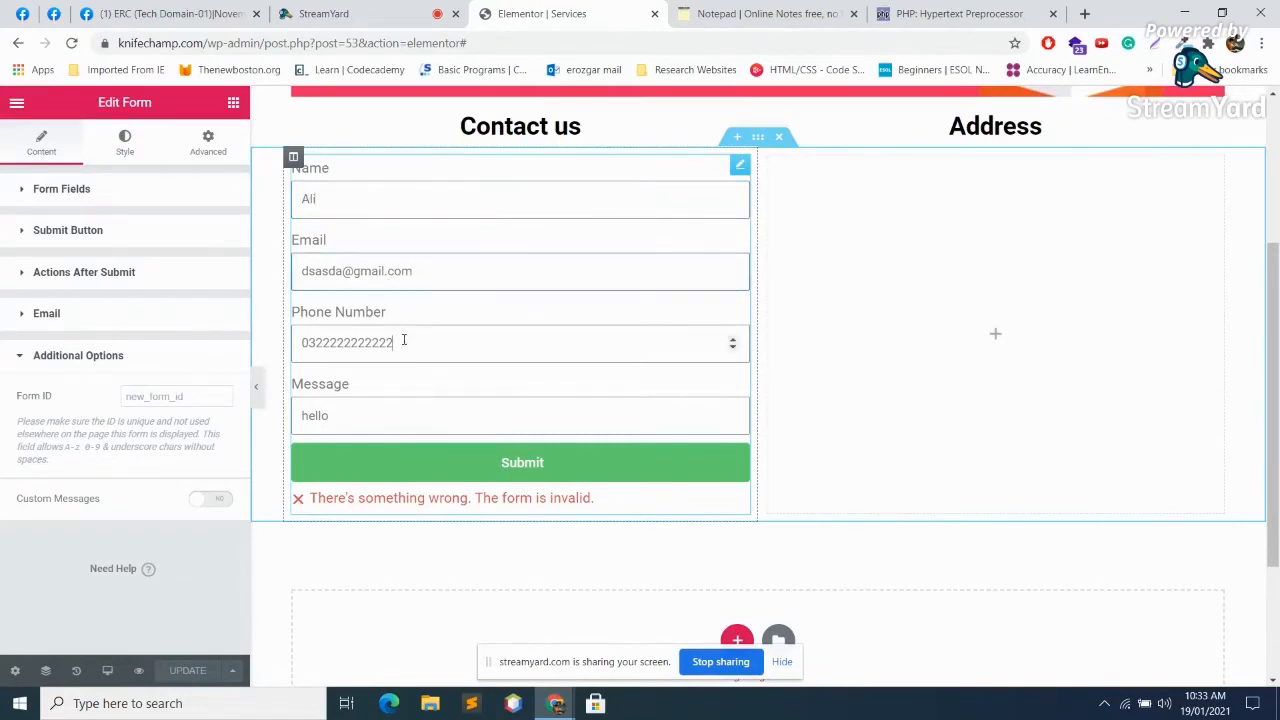
# Step: Resubmit the test entry, then review the form's Advanced and Style settings before returning to Content
pyautogui.click(452, 459)
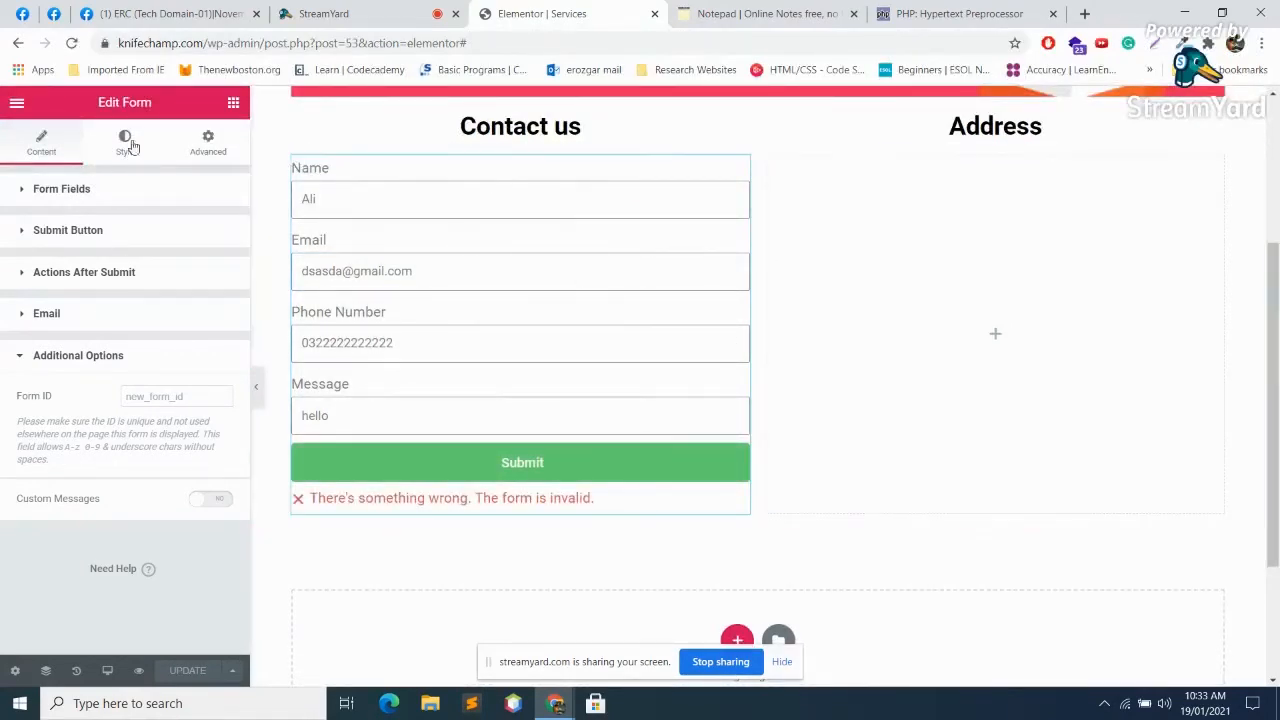
pyautogui.click(207, 140)
pyautogui.scroll(-2, 203, 371)
pyautogui.scroll(2, 201, 371)
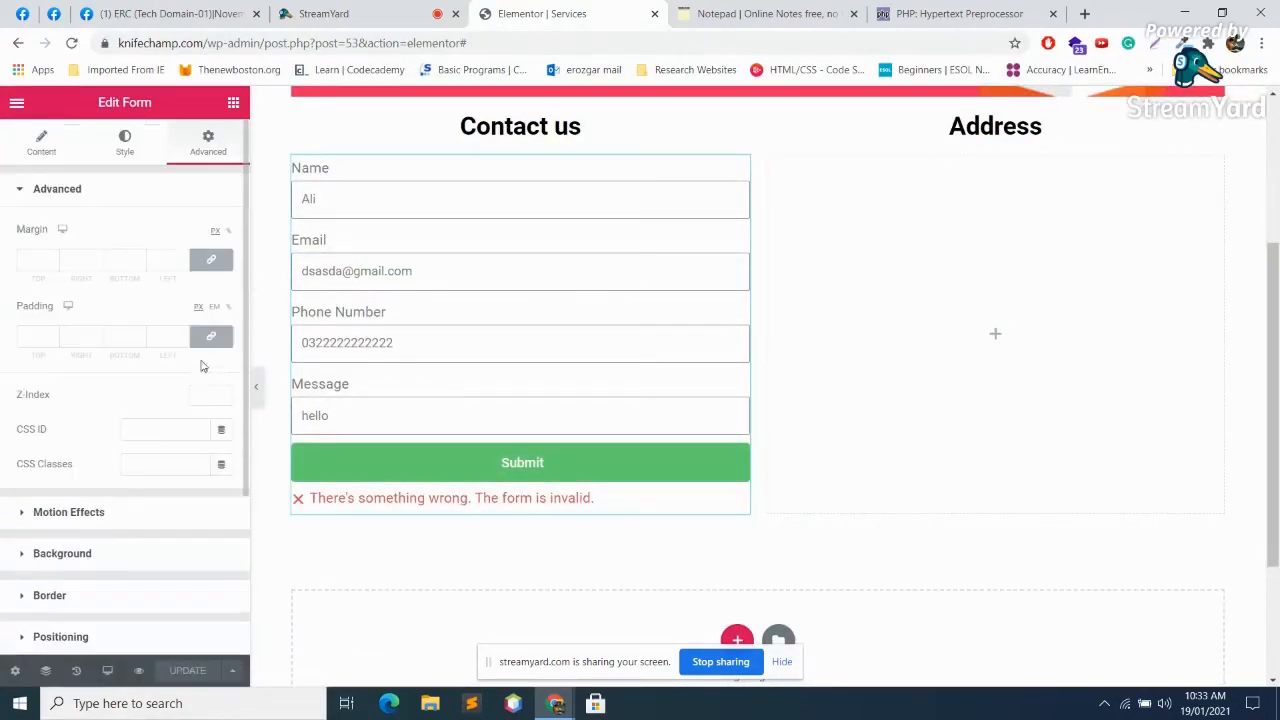
pyautogui.click(128, 143)
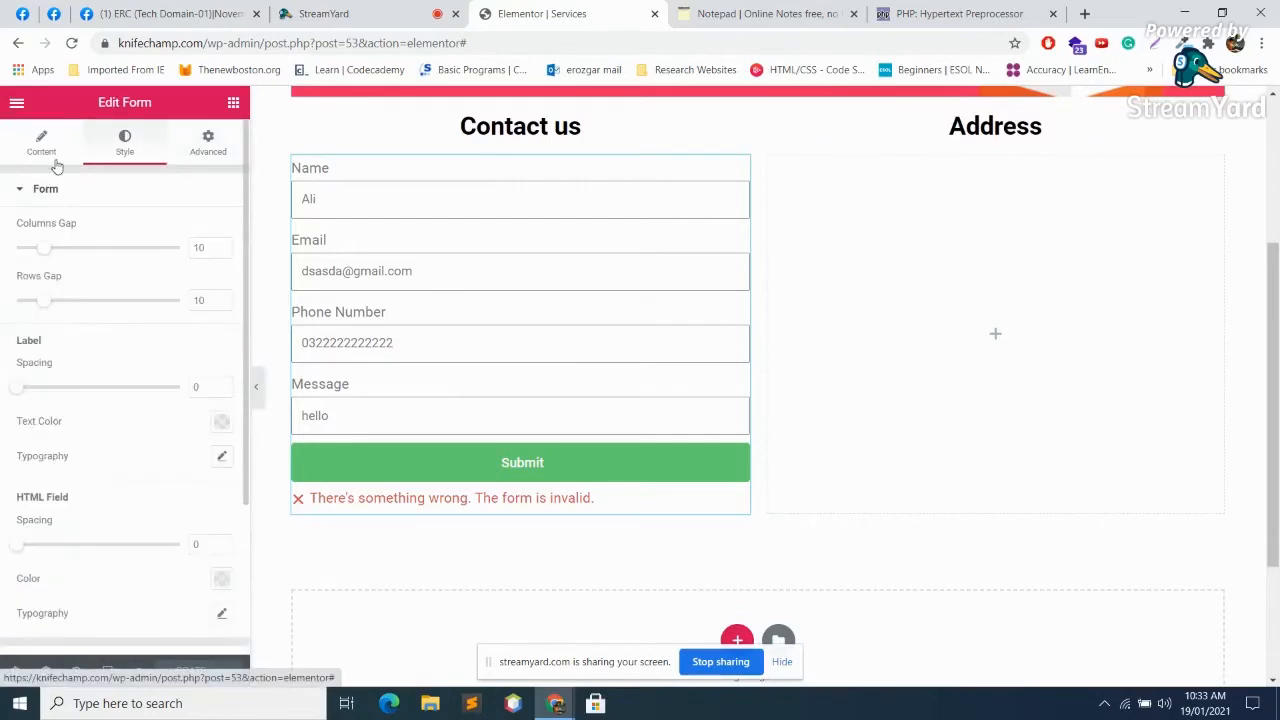
pyautogui.click(45, 150)
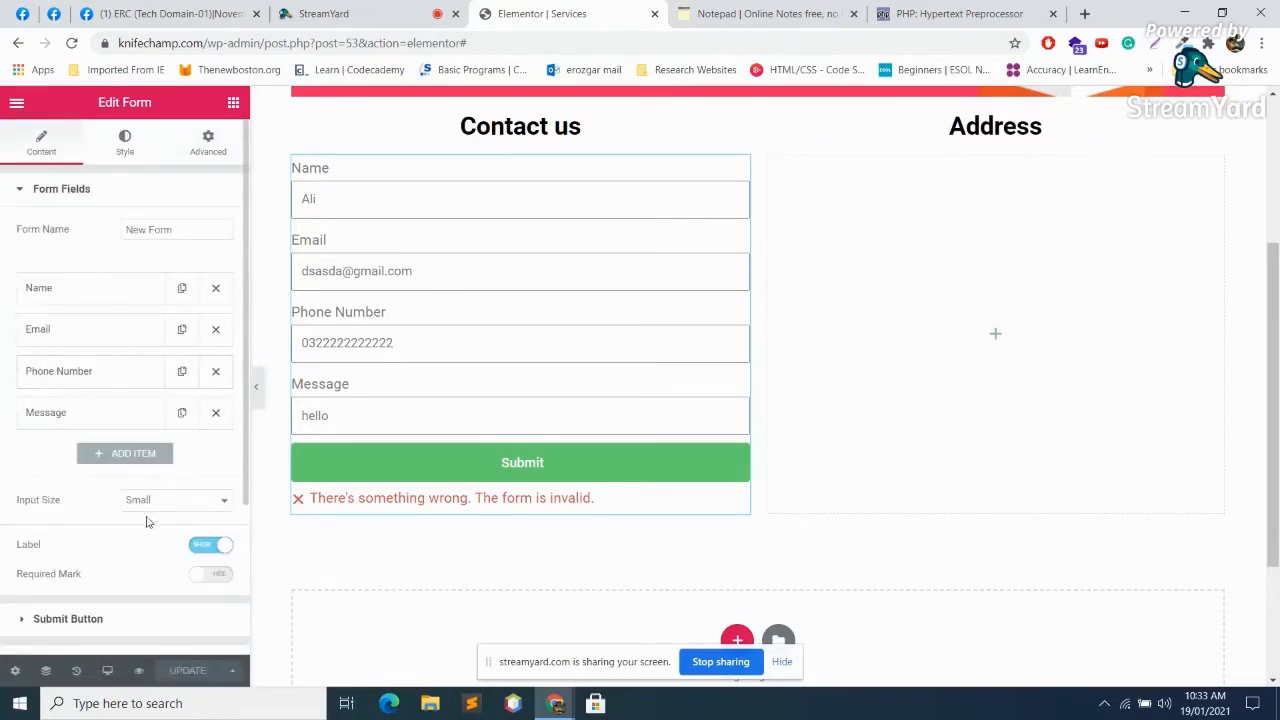
pyautogui.scroll(-2, 130, 470)
# Step: Expand Submit Button, Actions After Submit and Email, and inspect the notification email's subject line
pyautogui.click(56, 416)
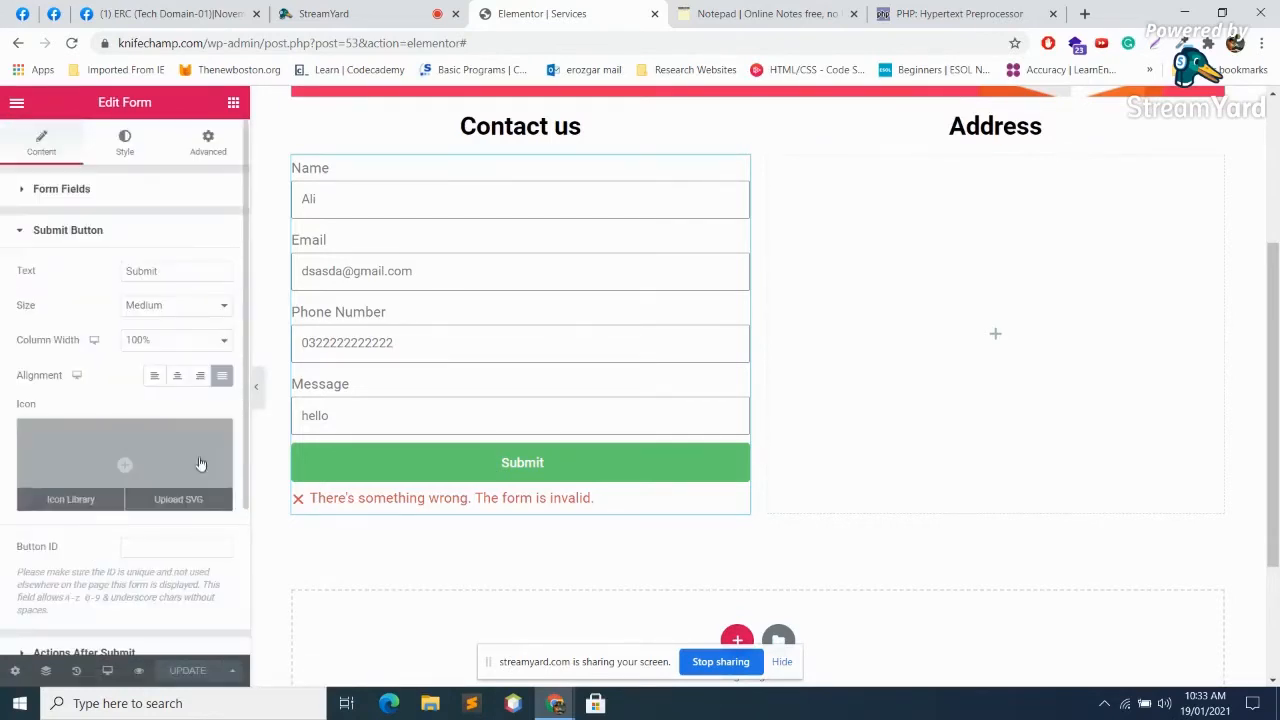
pyautogui.scroll(-2, 170, 463)
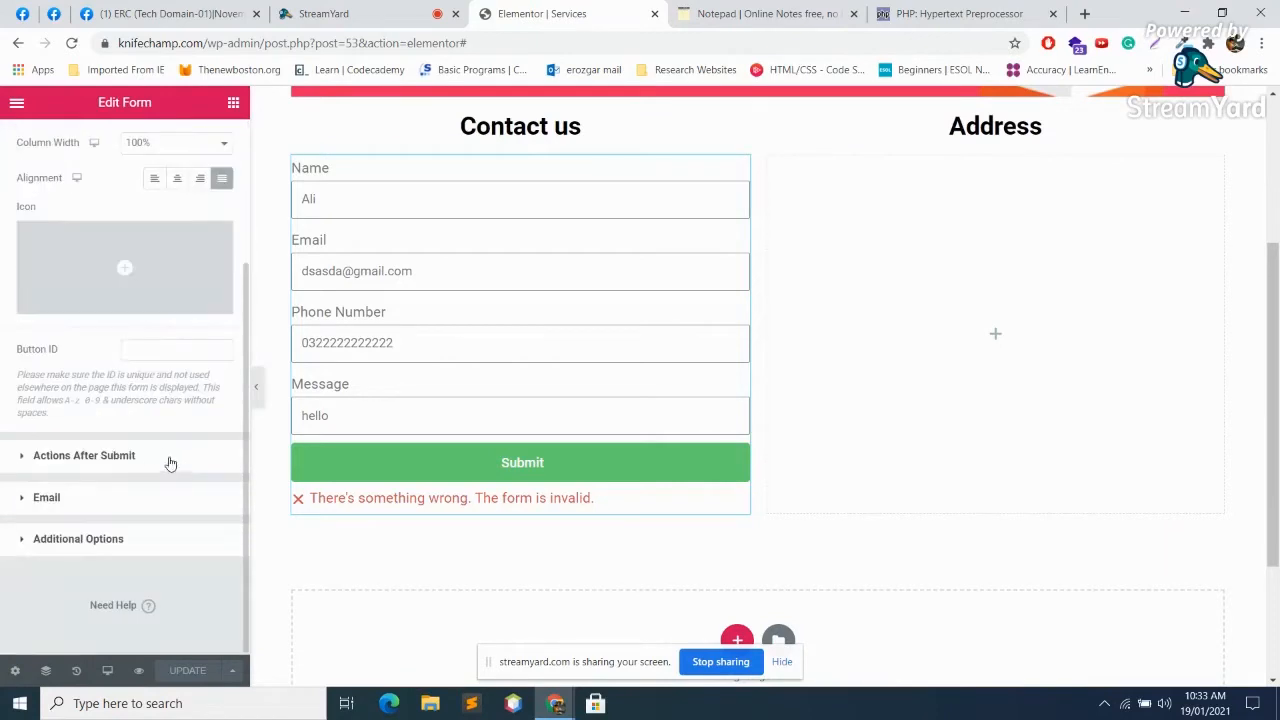
pyautogui.click(106, 464)
pyautogui.click(49, 432)
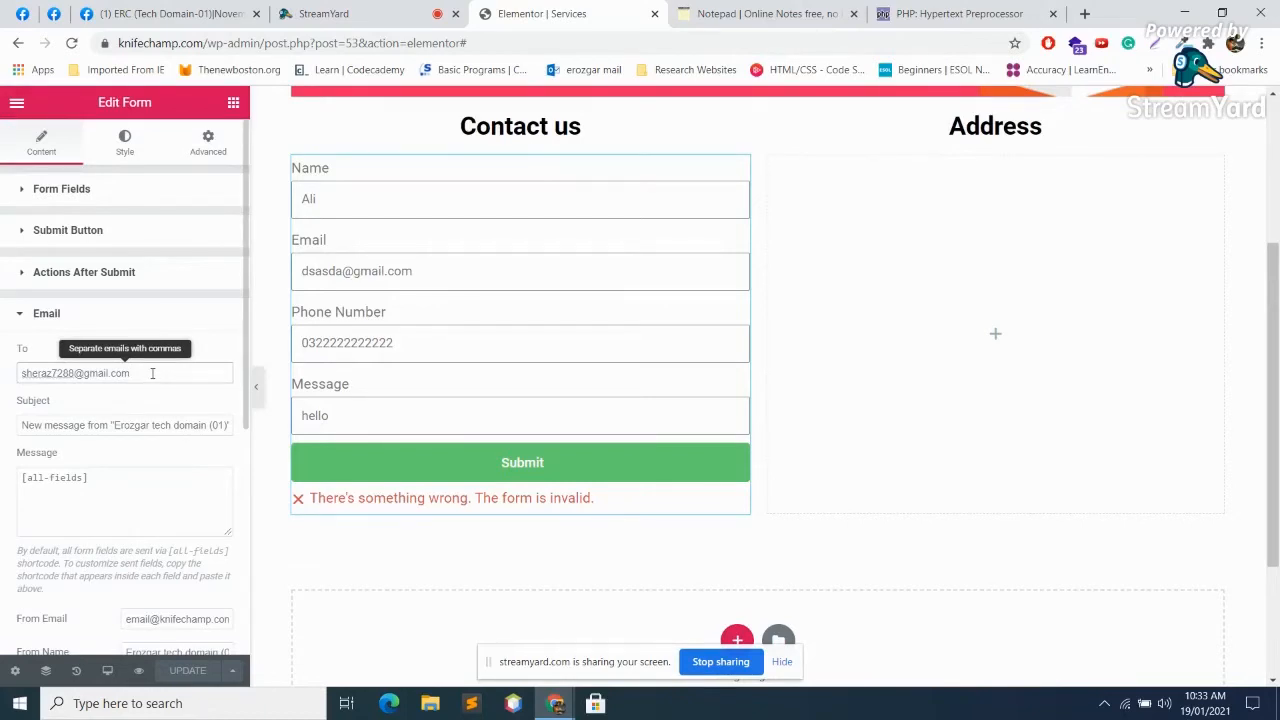
pyautogui.click(157, 425)
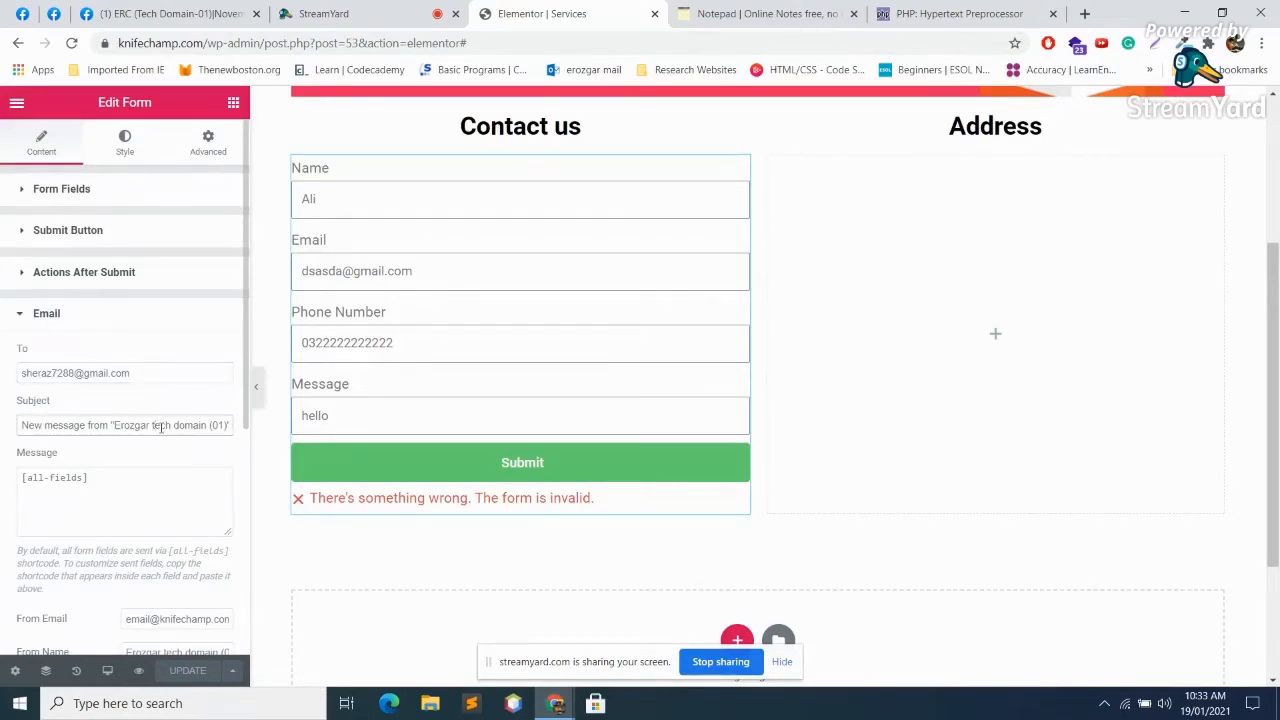
pyautogui.press('Right')
pyautogui.press('Right')
pyautogui.press('Right')
pyautogui.press('Right')
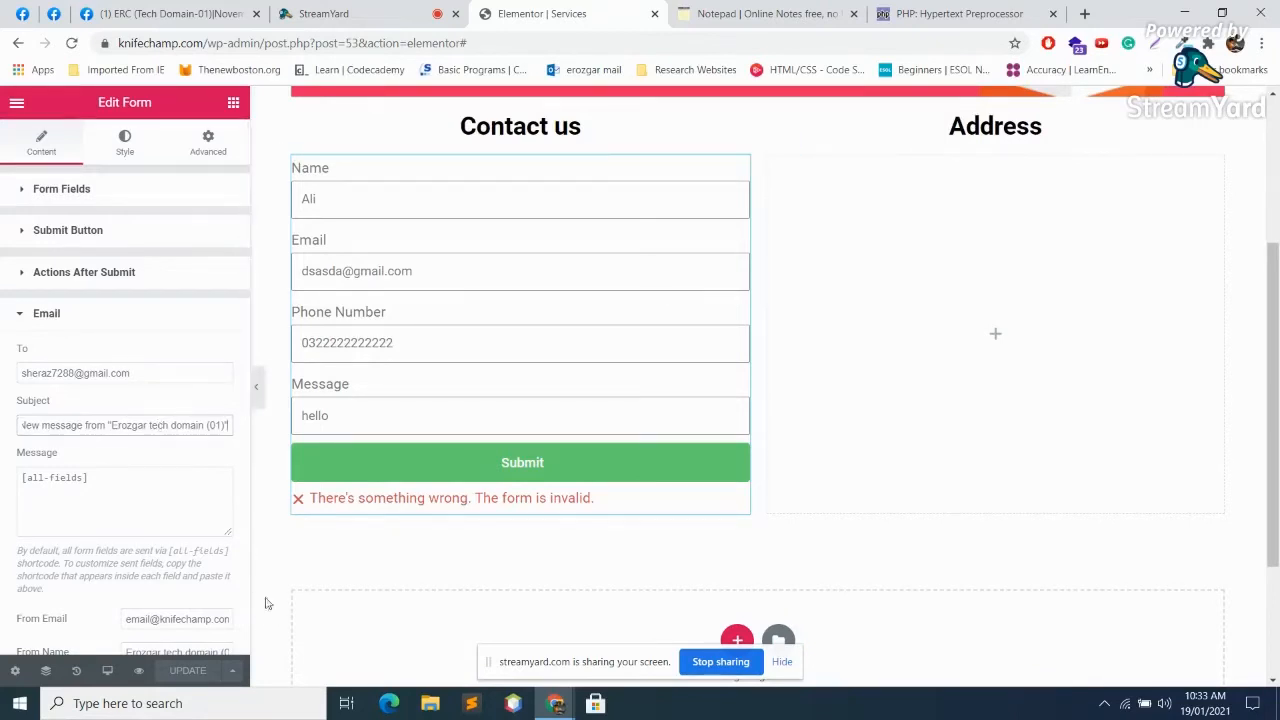
# Step: Check the Reply-To choices, keeping the site address as the reply-to
pyautogui.scroll(-2, 206, 583)
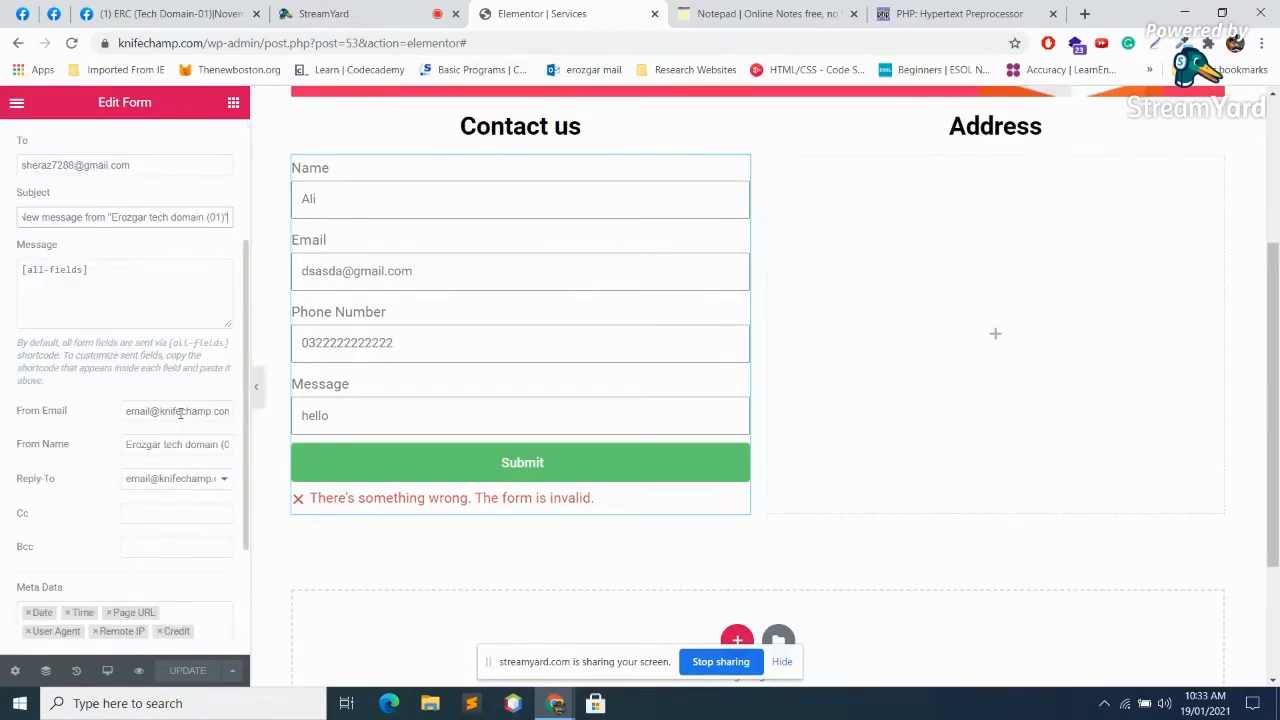
pyautogui.click(222, 478)
pyautogui.click(222, 478)
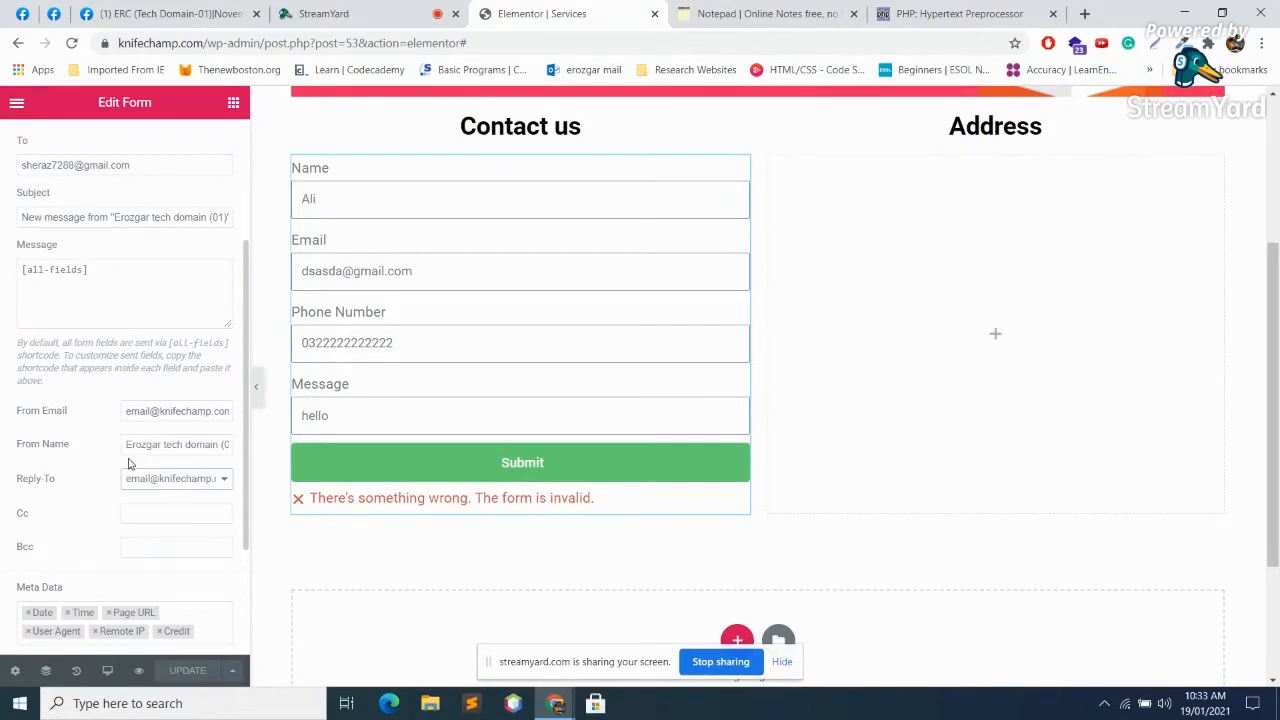
pyautogui.scroll(2, 176, 440)
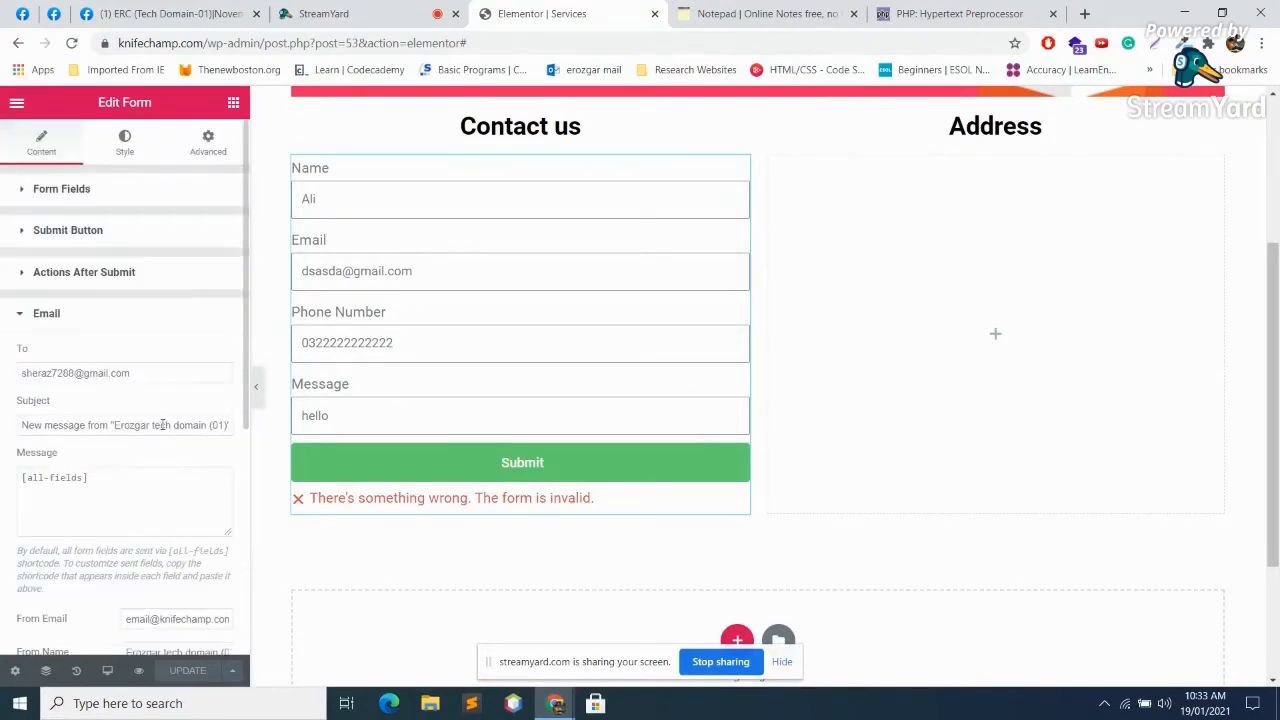
pyautogui.scroll(-4, 131, 409)
pyautogui.scroll(3, 210, 430)
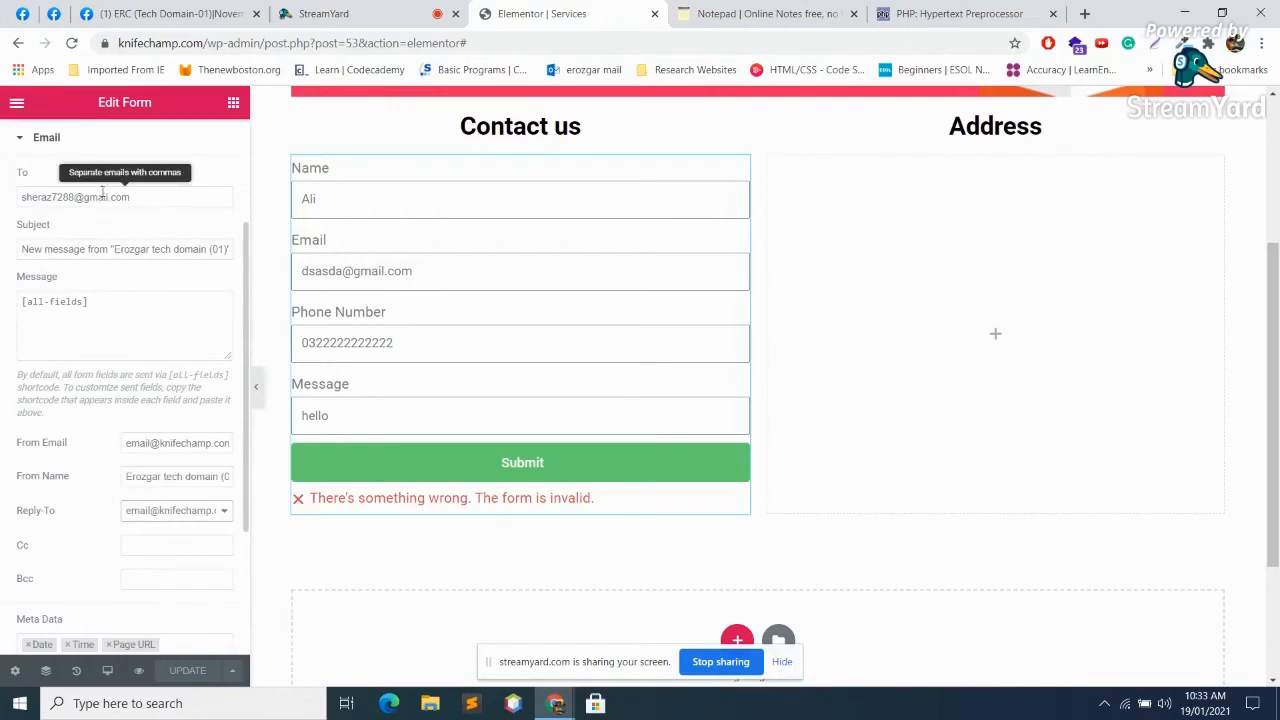
# Step: Copy the From Email address into the Email To field and save the page
pyautogui.tripleClick(206, 442)
pyautogui.hotkey('ctrl', 'c')
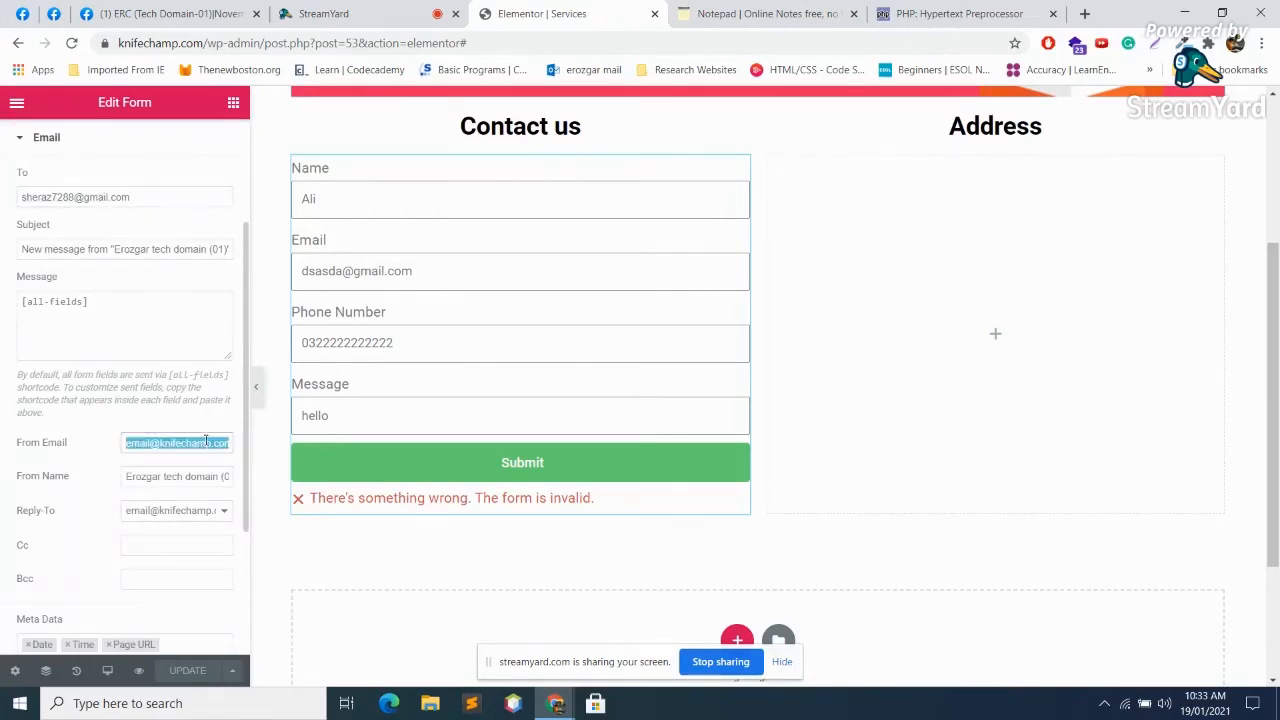
pyautogui.tripleClick(165, 195)
pyautogui.hotkey('ctrl', 'v')
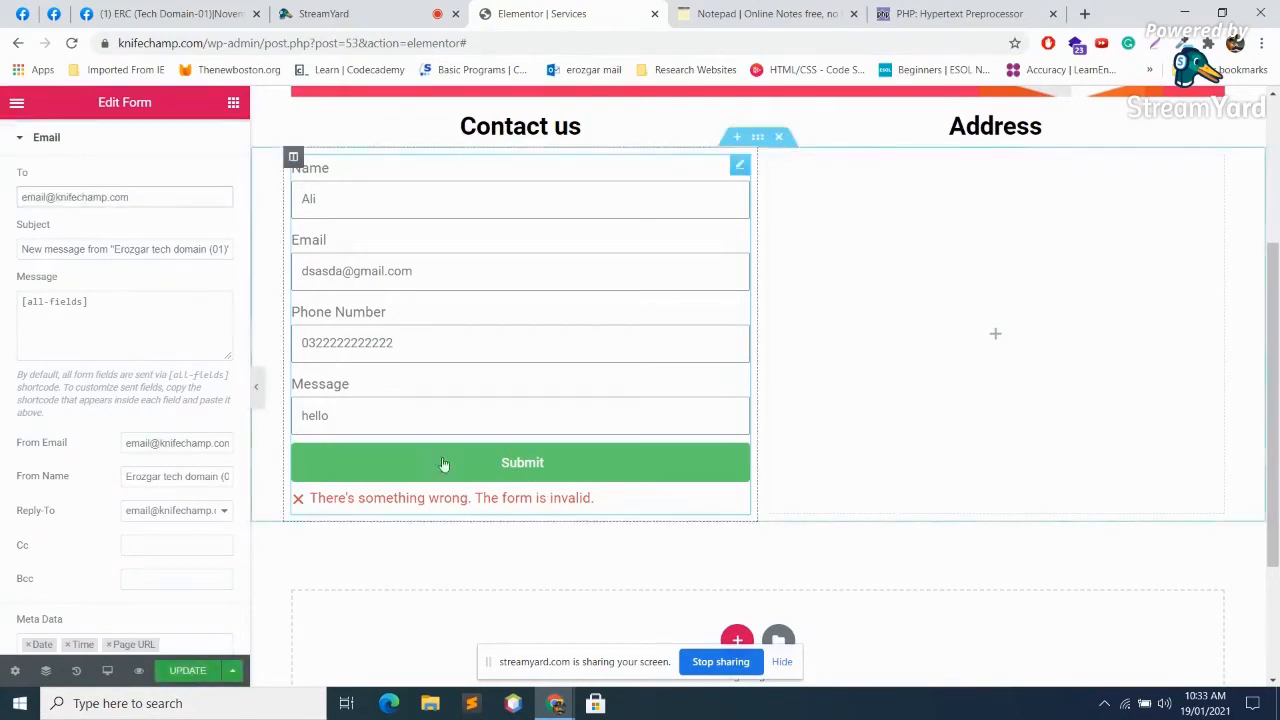
pyautogui.scroll(-2, 161, 630)
pyautogui.click(187, 670)
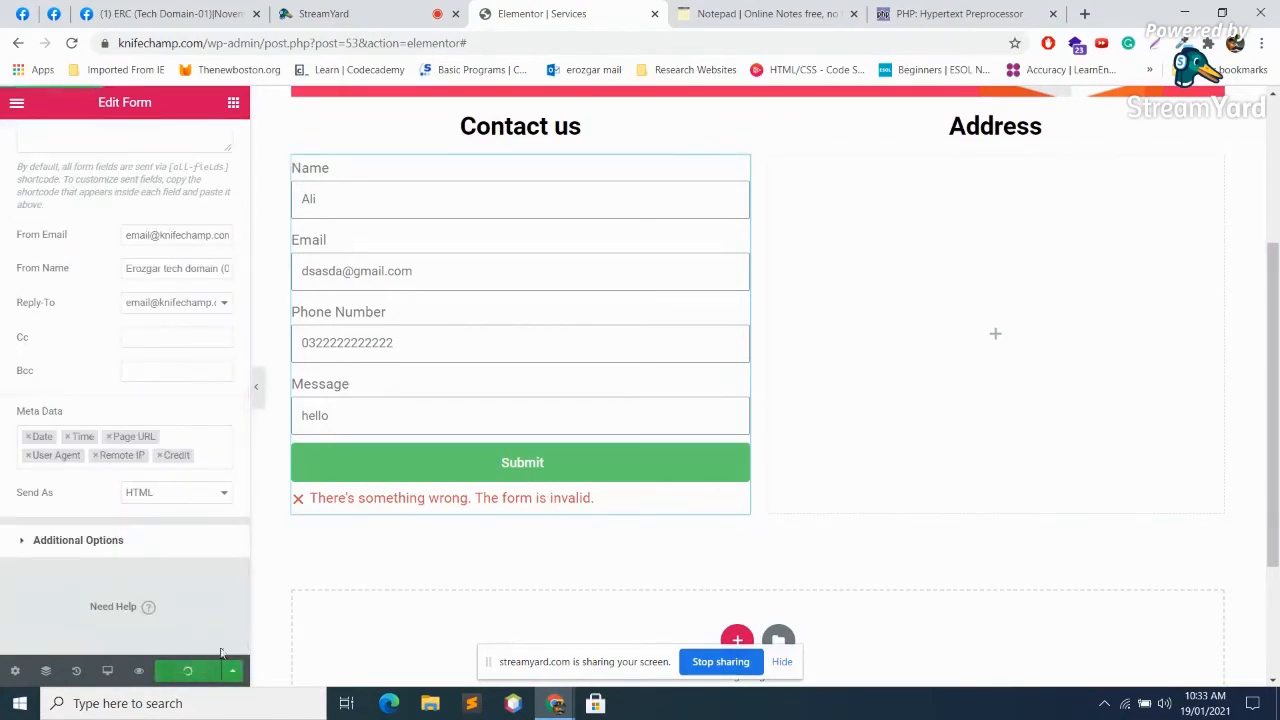
# Step: Test-submit the contact form several times
pyautogui.click(466, 478)
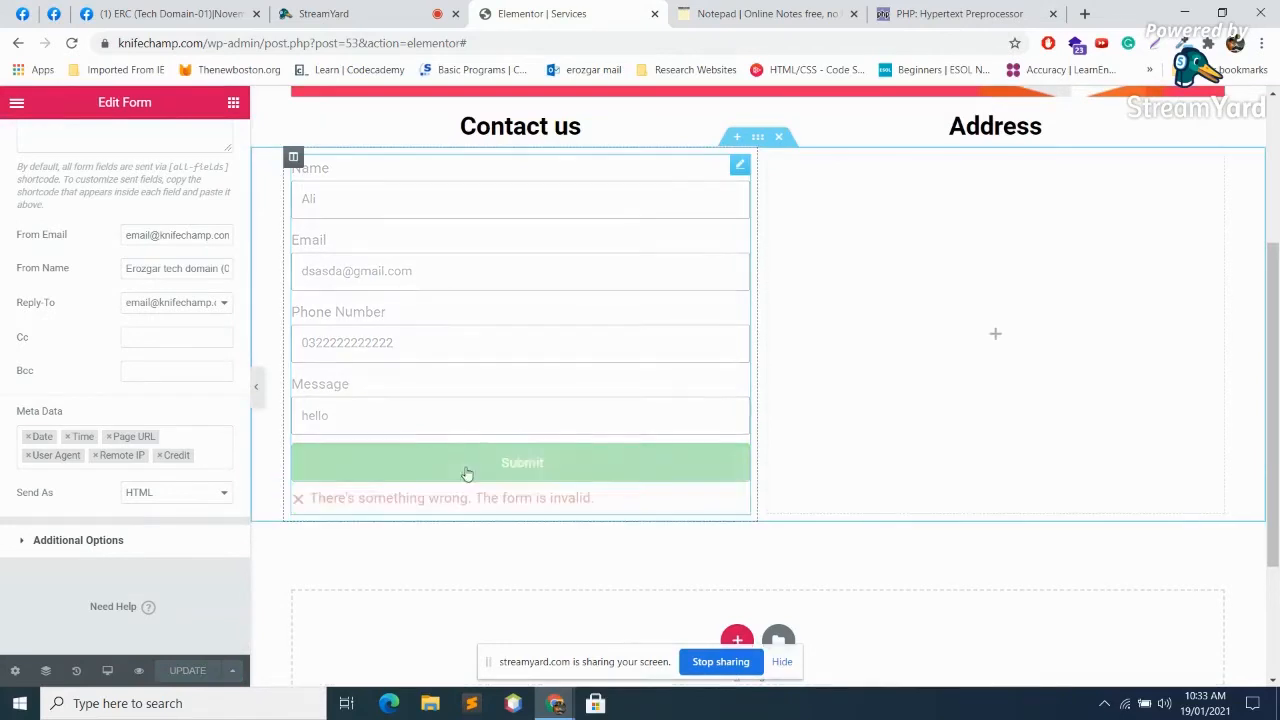
pyautogui.click(467, 468)
pyautogui.click(462, 466)
pyautogui.scroll(3, 400, 400)
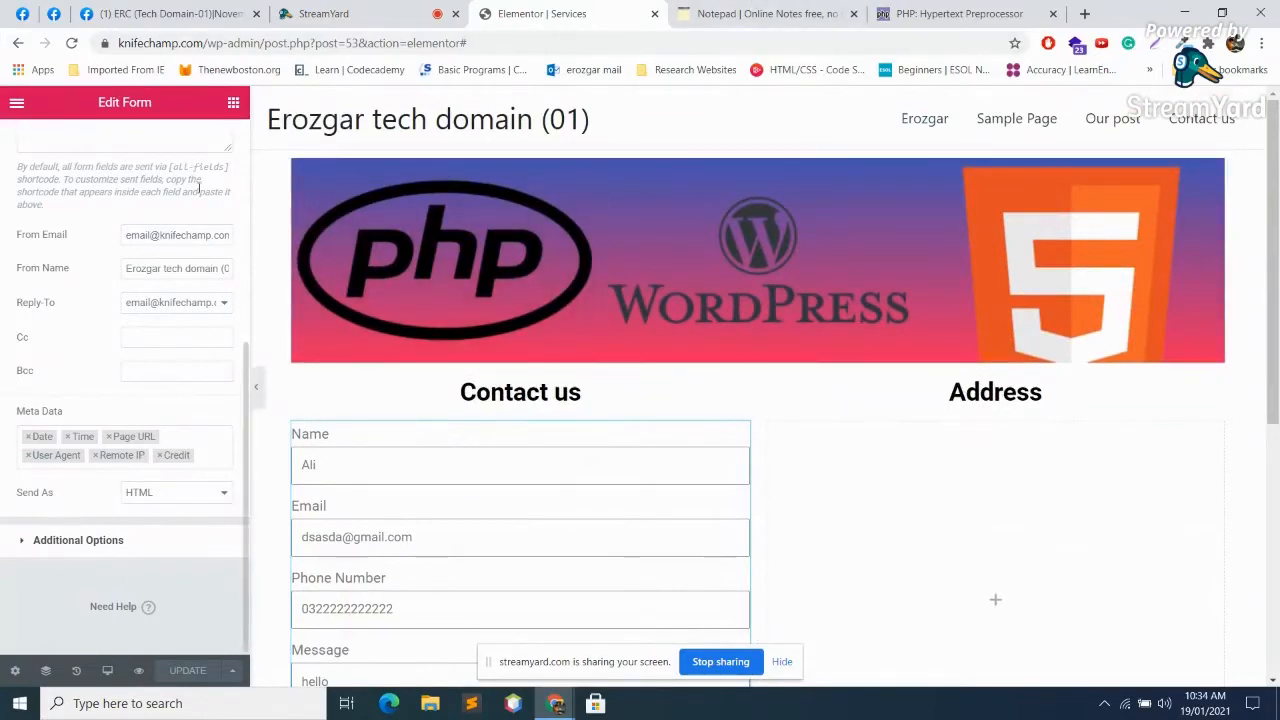
pyautogui.scroll(4, 104, 415)
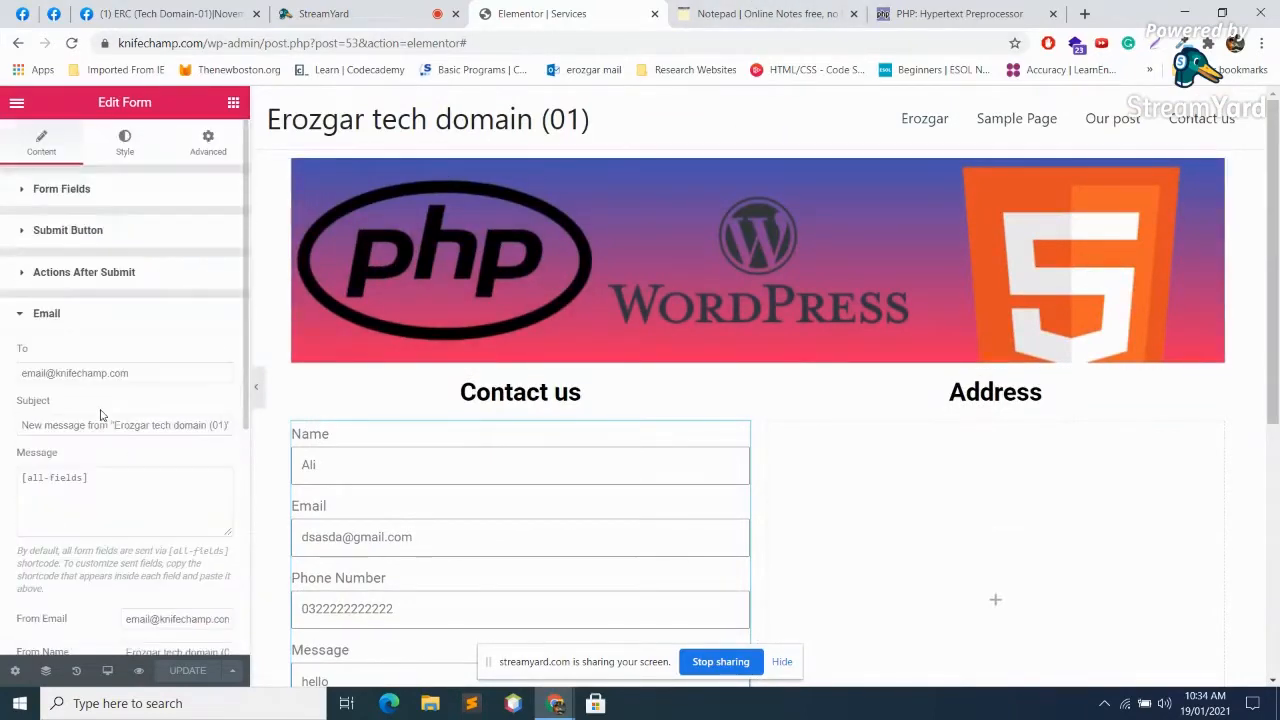
# Step: Open the Address column's widget list and drop a Google Maps widget under the Address heading
pyautogui.click(848, 390)
pyautogui.click(996, 592)
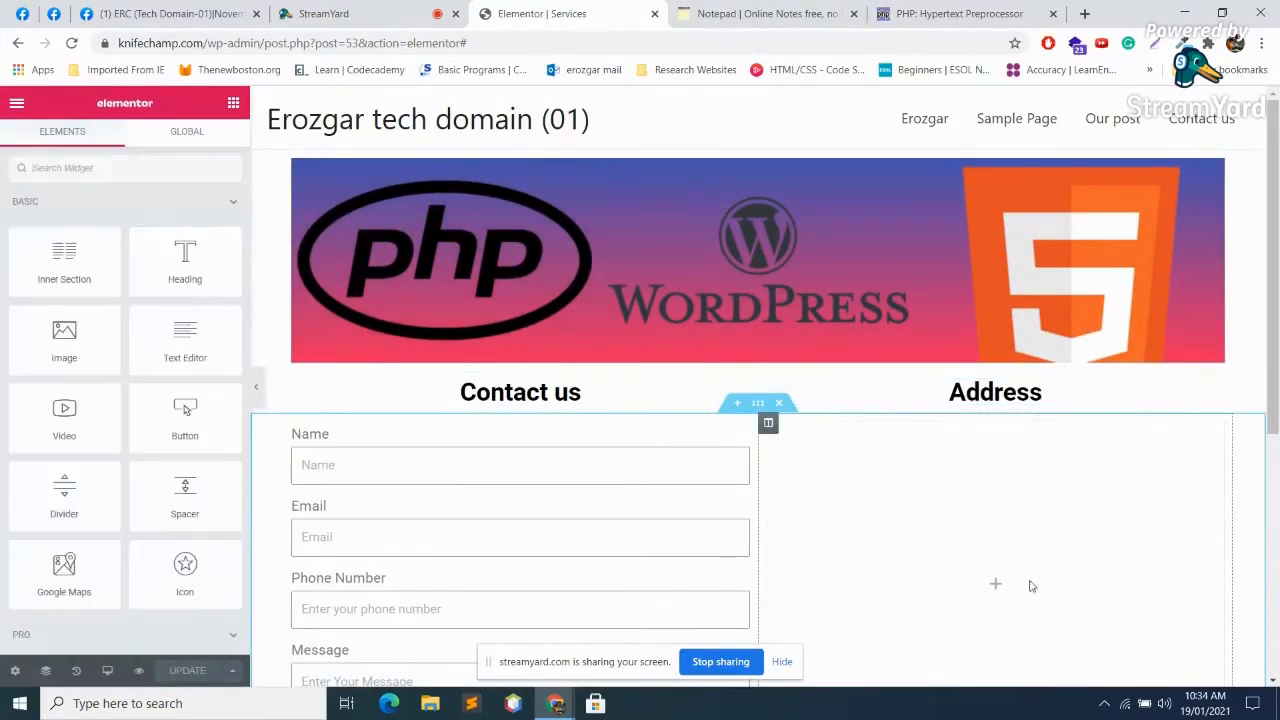
pyautogui.scroll(-1, 1000, 446)
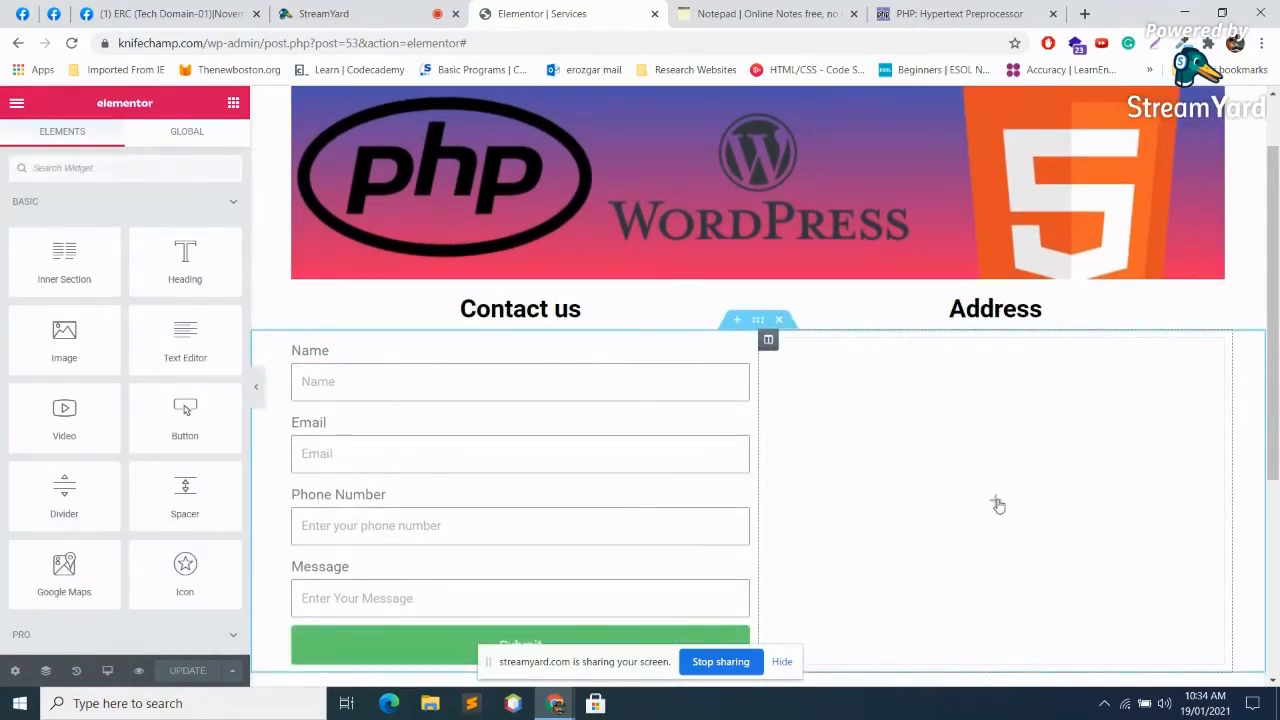
pyautogui.click(122, 167)
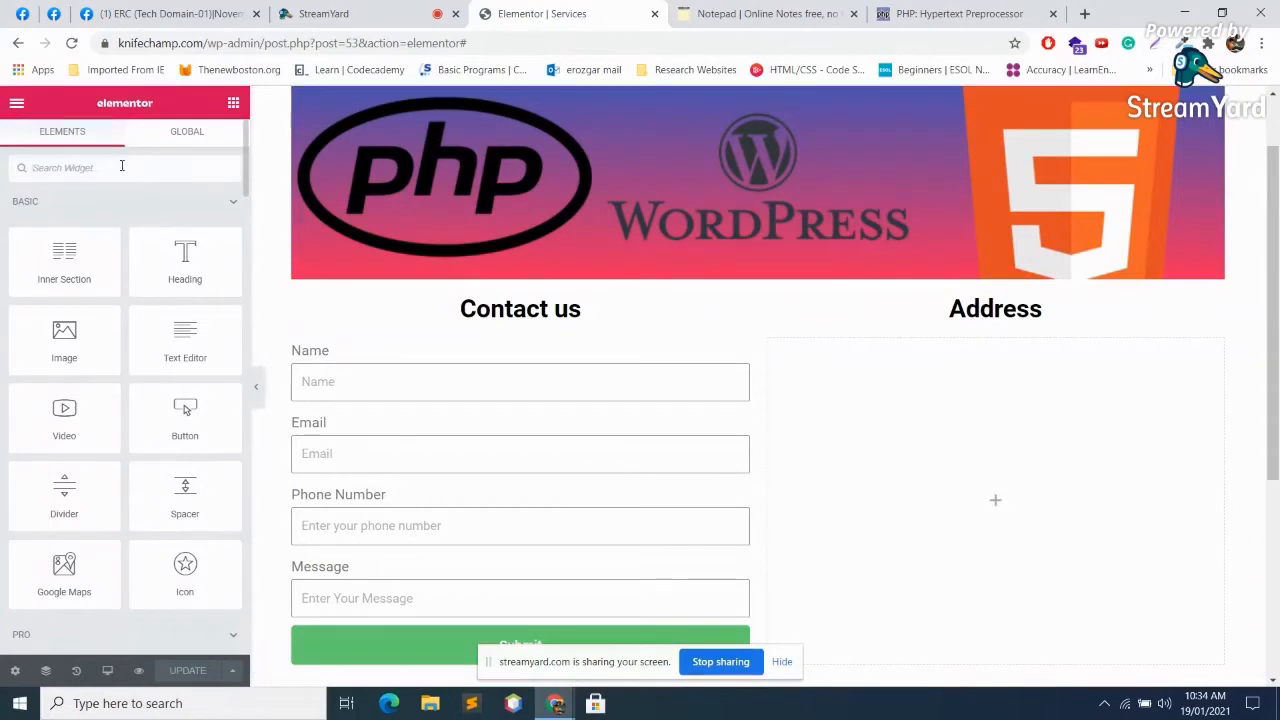
pyautogui.write('add')
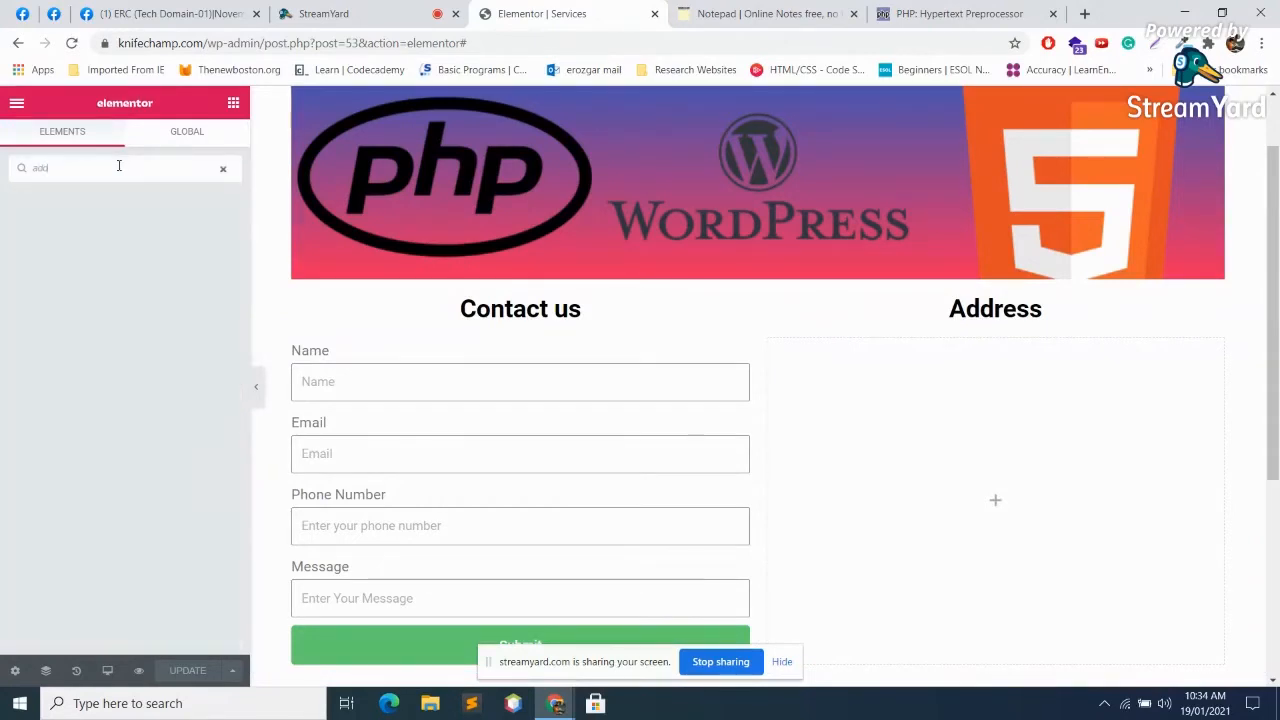
pyautogui.press('BackSpace')
pyautogui.press('BackSpace')
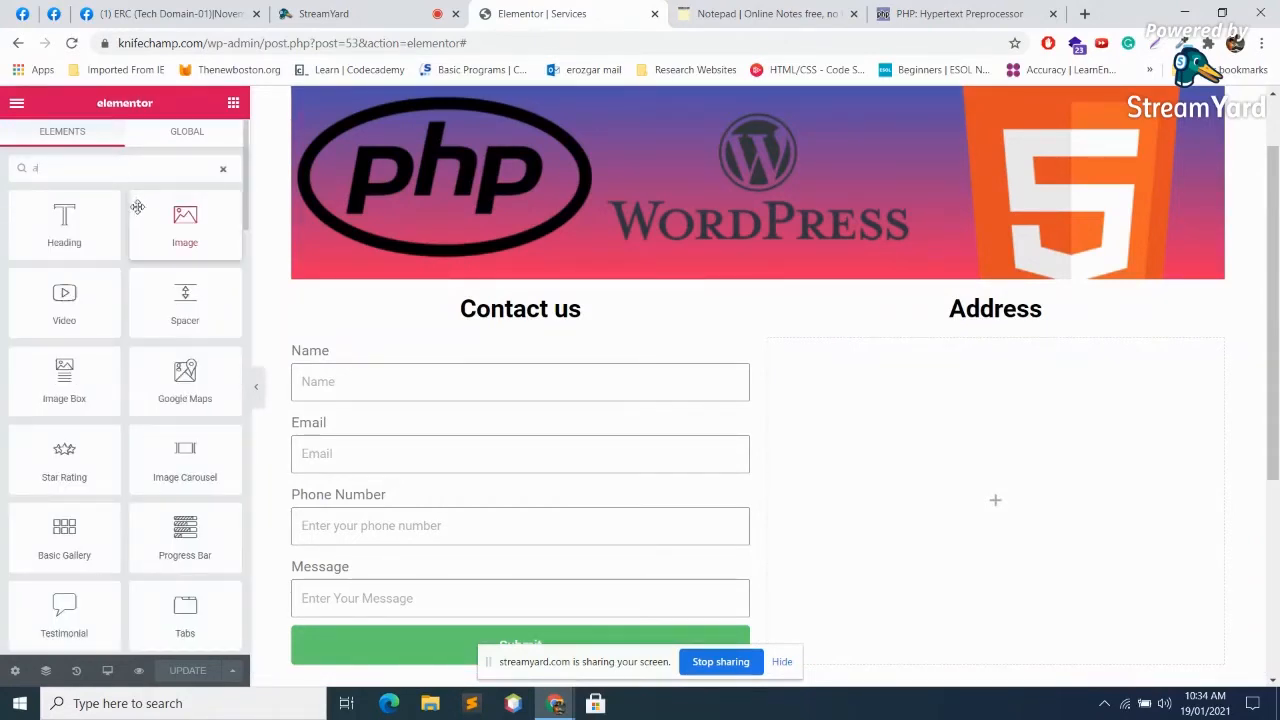
pyautogui.press('BackSpace')
pyautogui.scroll(-3, 135, 195)
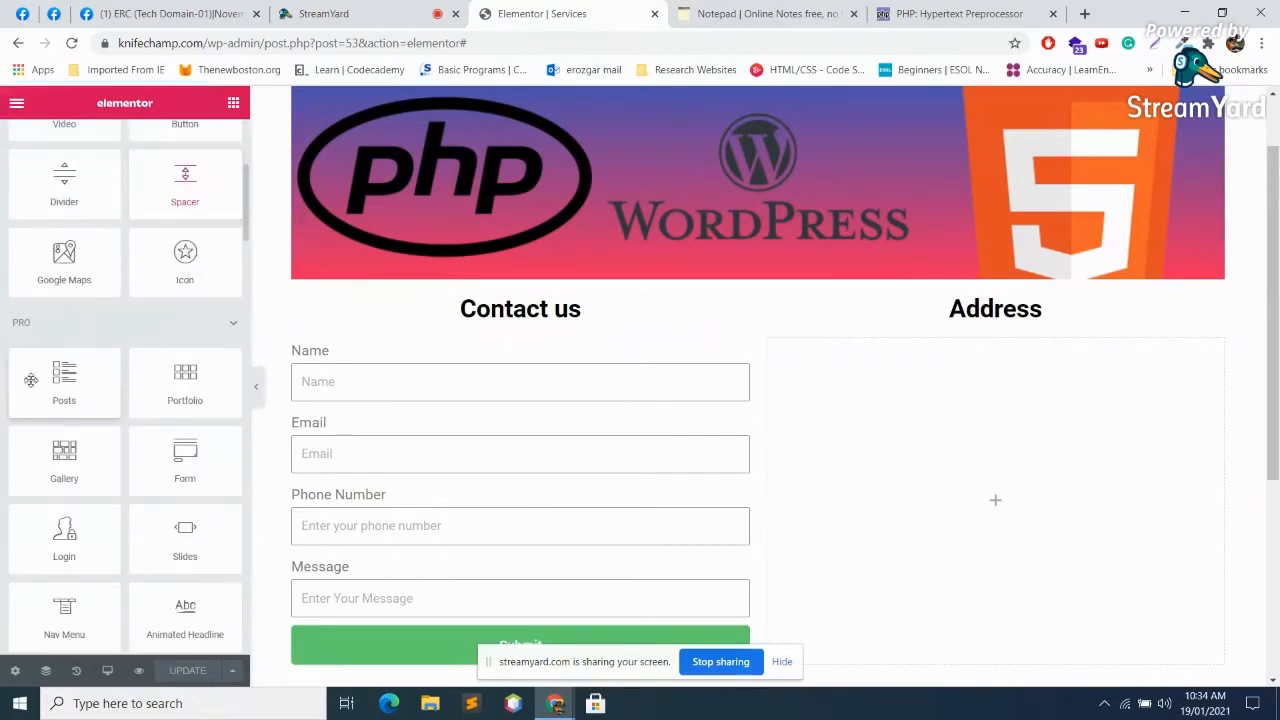
pyautogui.moveTo(63, 255); pyautogui.dragTo(1052, 512)
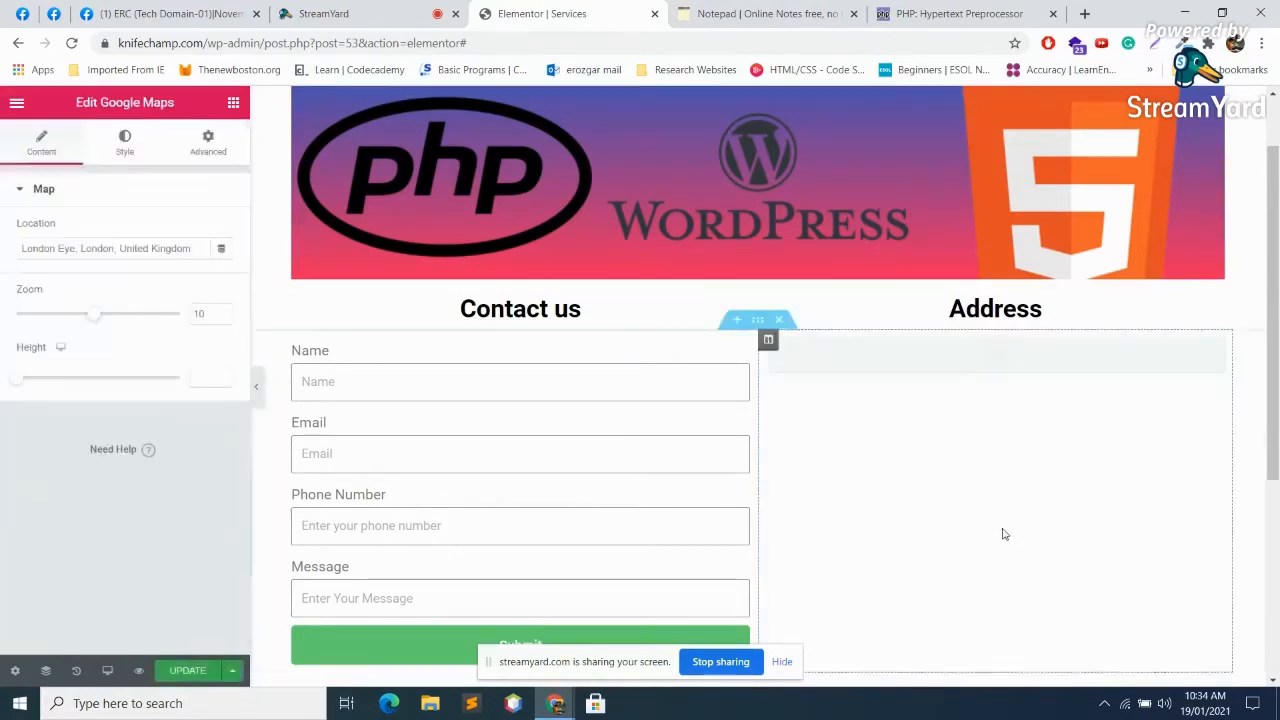
pyautogui.scroll(-3, 1052, 512)
# Step: Change the map location to 'lahore'
pyautogui.scroll(1, 1052, 512)
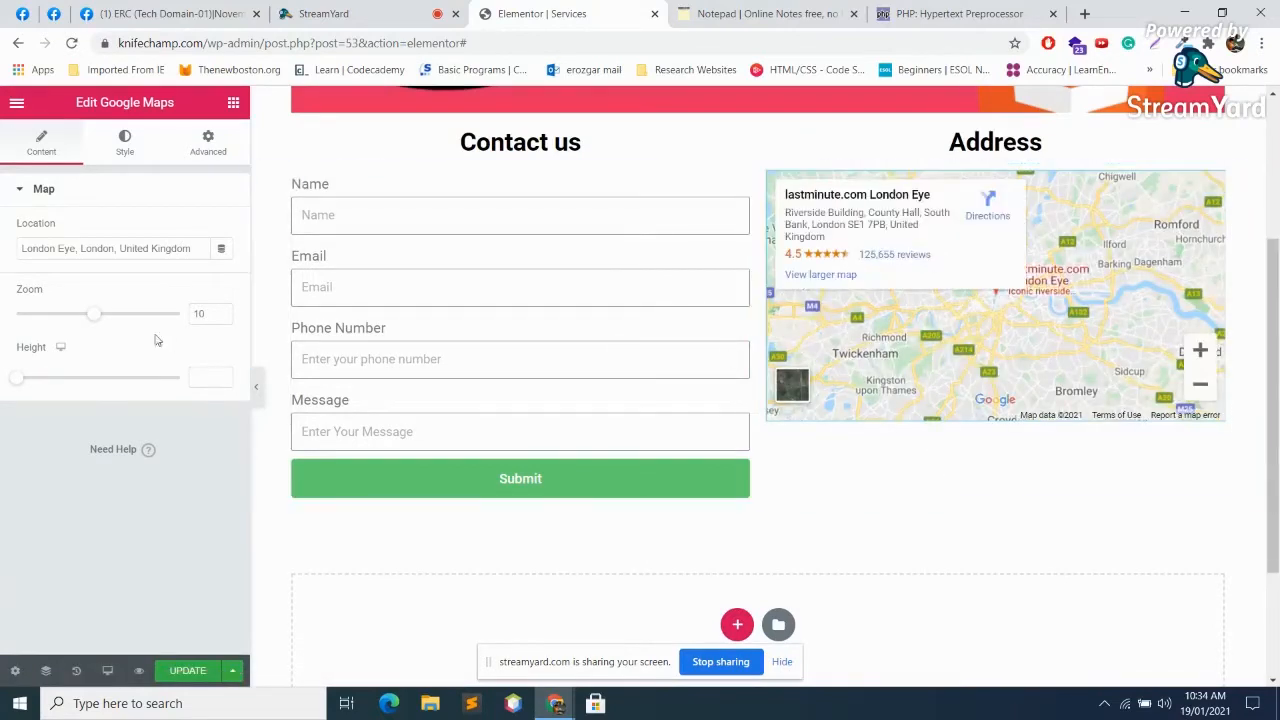
pyautogui.tripleClick(119, 250)
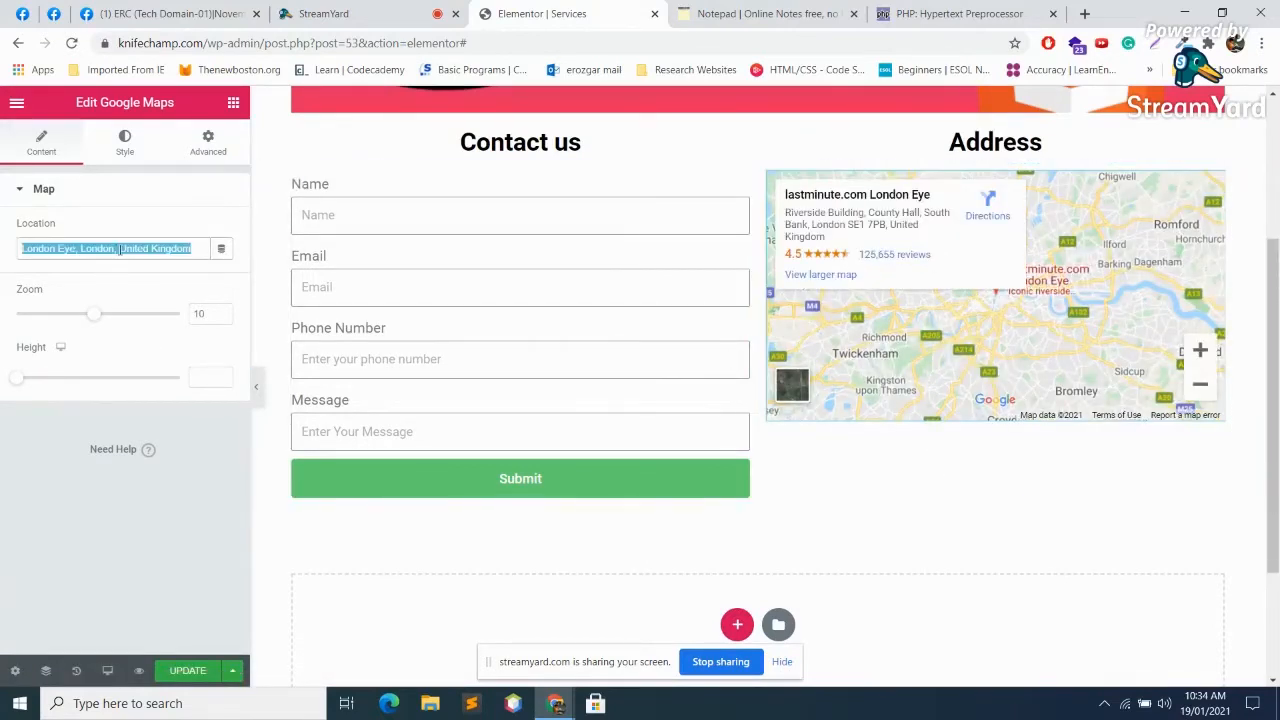
pyautogui.write('lahor')
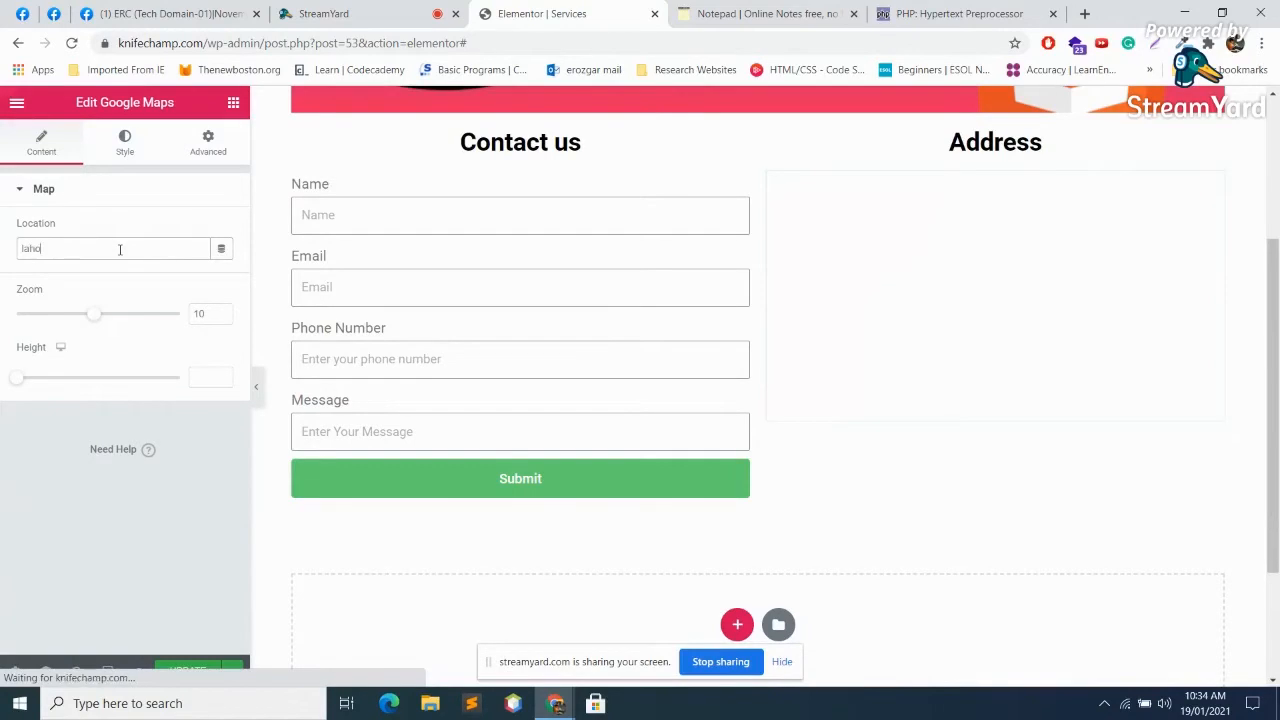
pyautogui.write('e')
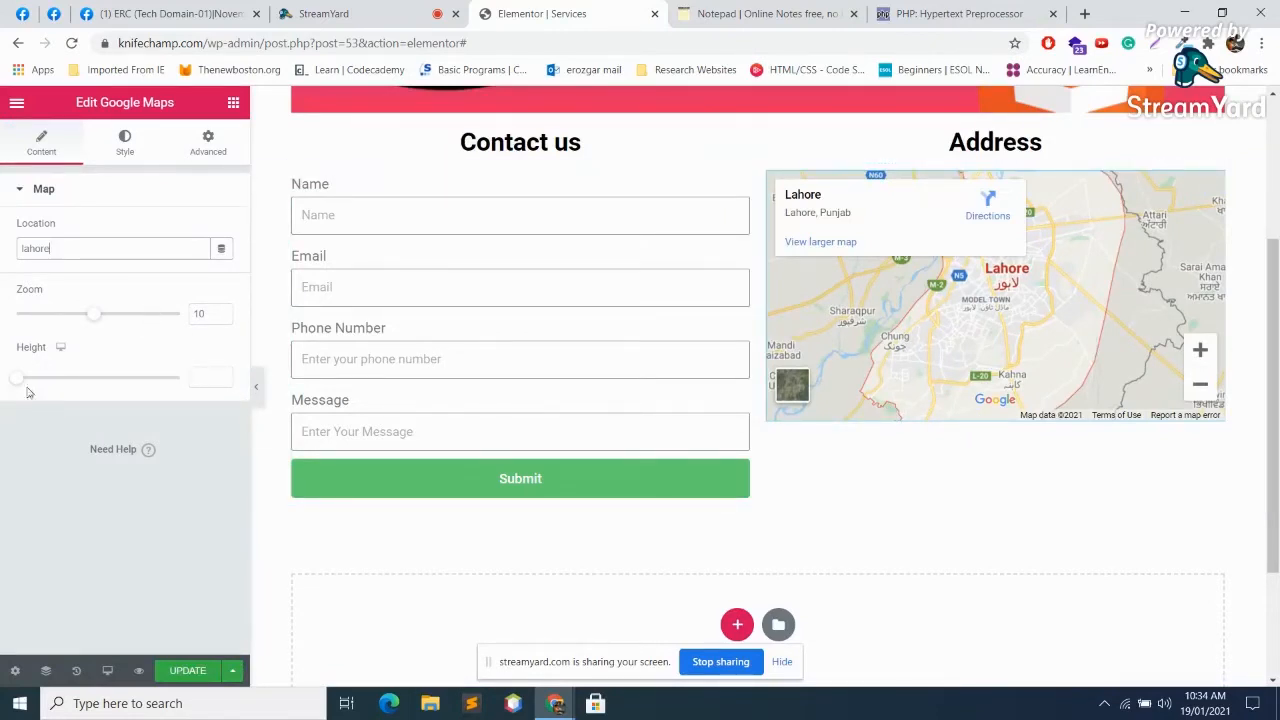
# Step: Set the Google Maps height to 392
pyautogui.moveTo(18, 385); pyautogui.dragTo(83, 399)
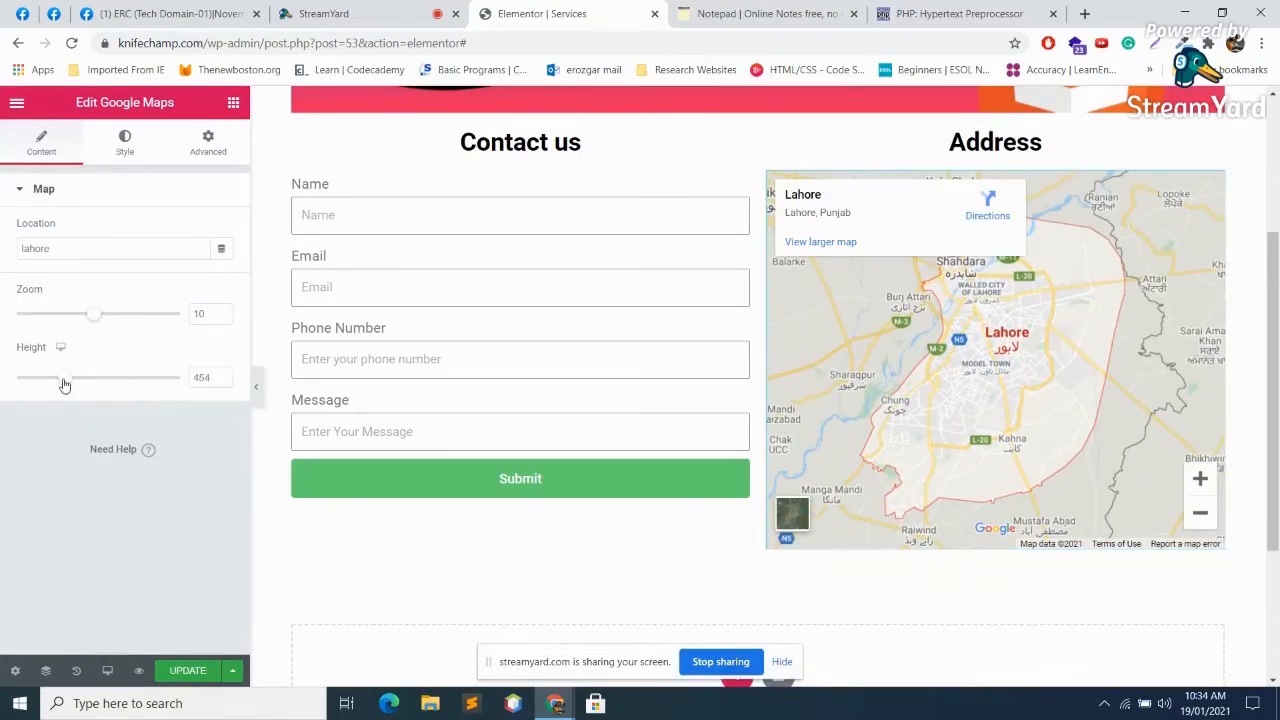
pyautogui.moveTo(65, 385); pyautogui.dragTo(58, 380)
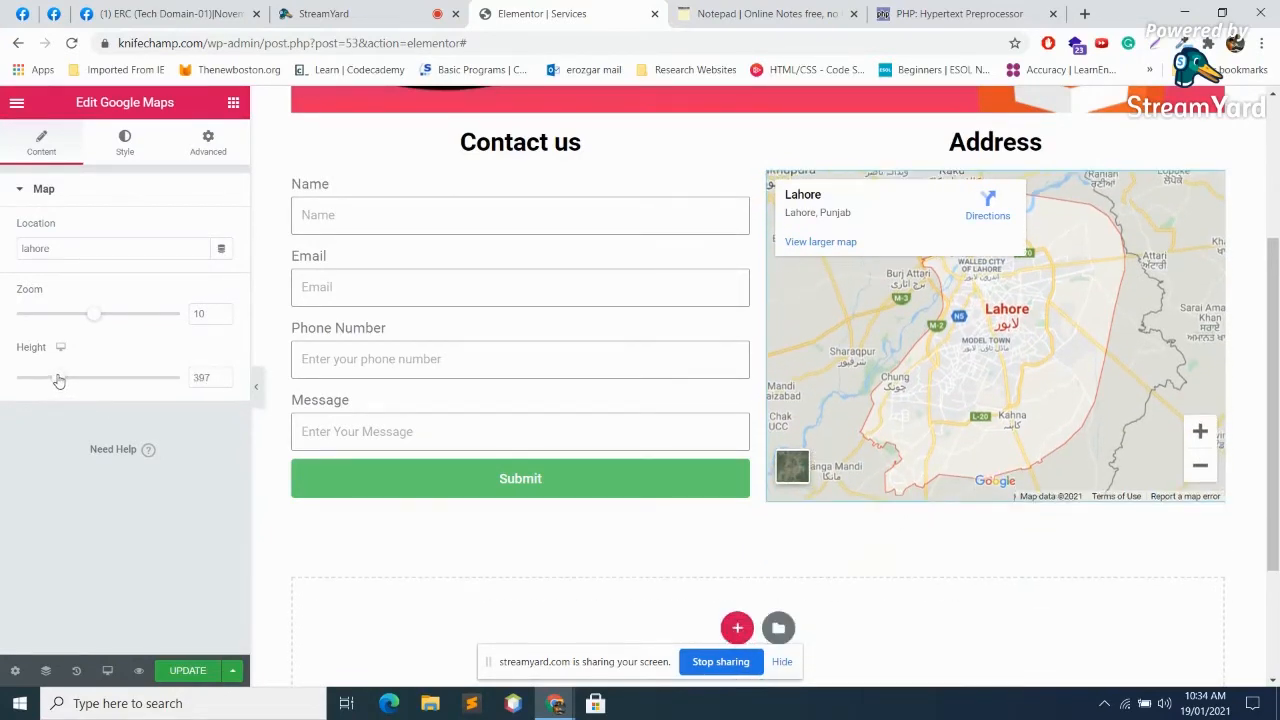
pyautogui.moveTo(59, 381); pyautogui.dragTo(60, 380)
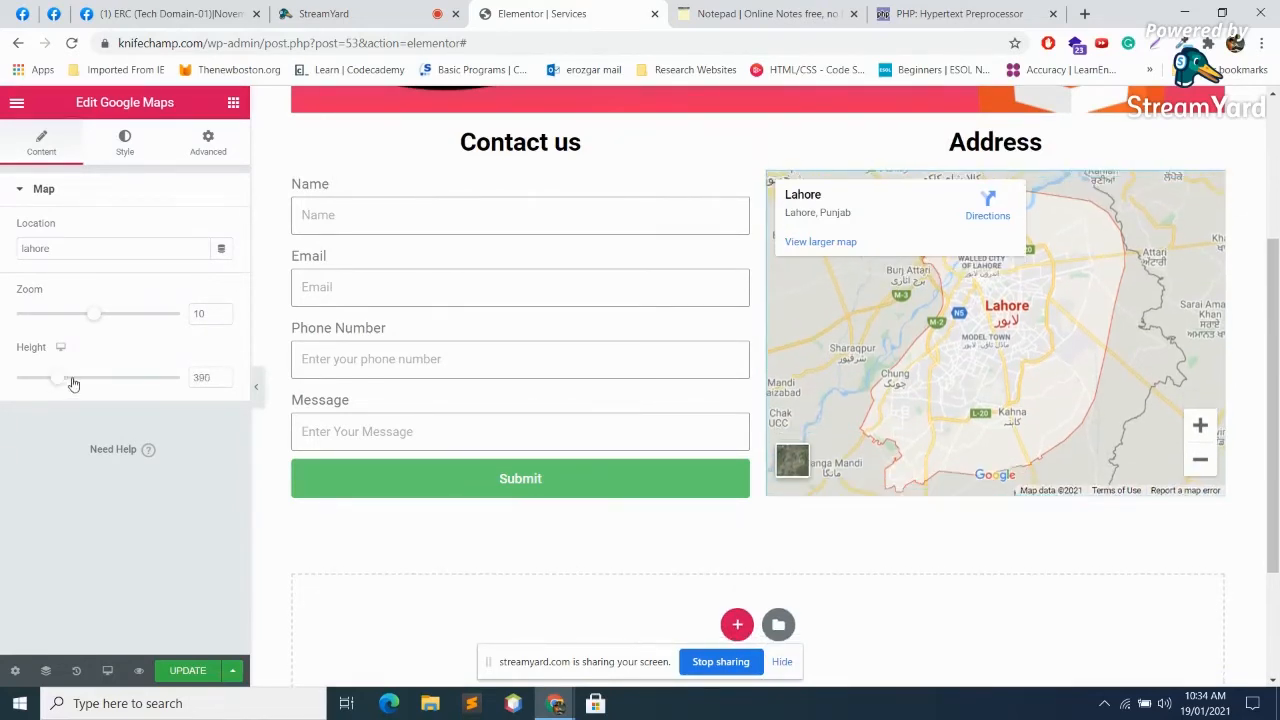
pyautogui.click(224, 375)
pyautogui.click(224, 375)
pyautogui.click(224, 375)
pyautogui.click(224, 382)
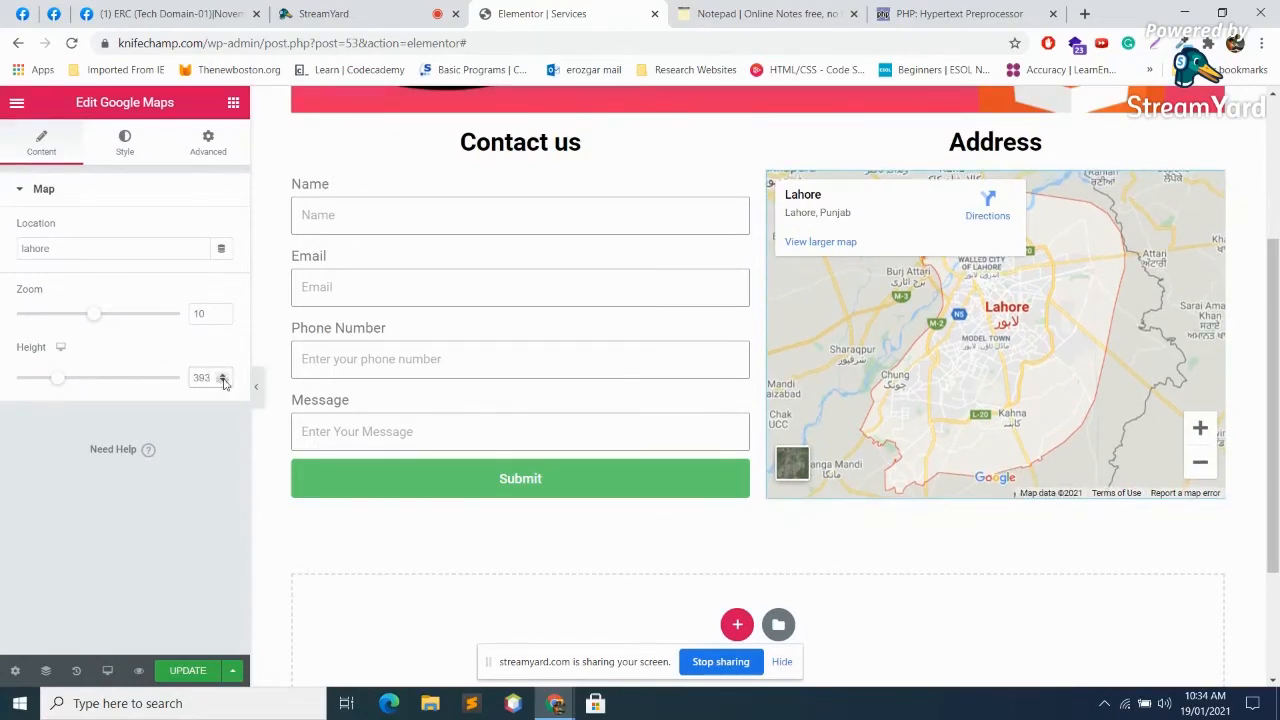
# Step: Save the Services page and switch to the StreamYard broadcast tab
pyautogui.scroll(1, 500, 430)
pyautogui.scroll(-1, 540, 415)
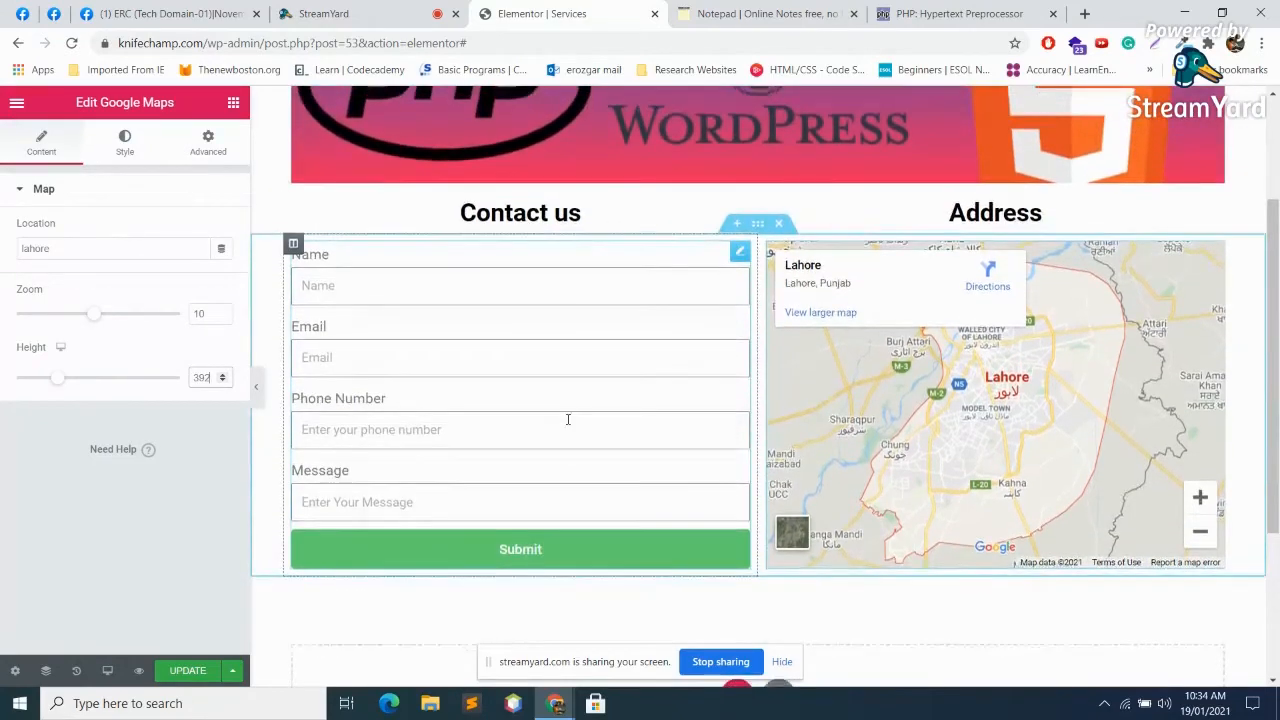
pyautogui.scroll(1, 655, 430)
pyautogui.click(187, 670)
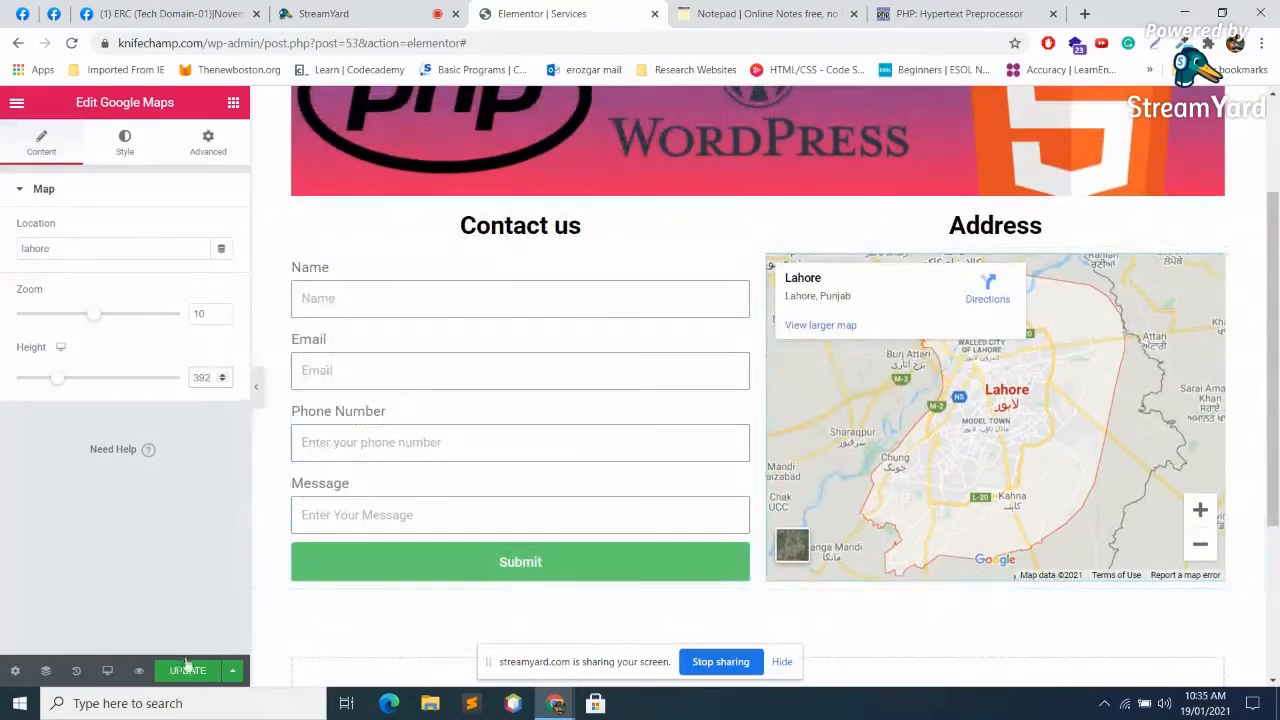
pyautogui.scroll(-3, 1040, 518)
pyautogui.scroll(4, 1200, 550)
pyautogui.scroll(-3, 1255, 542)
pyautogui.click(323, 13)
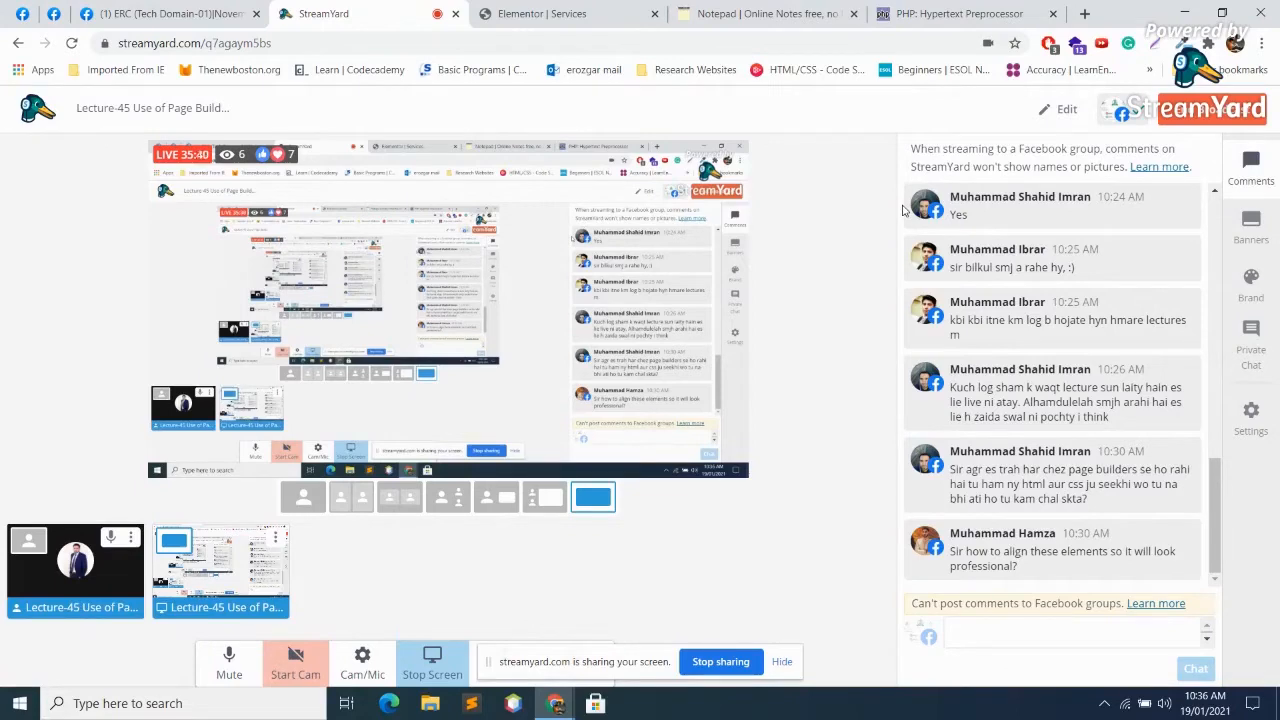
# Step: Go back to the Elementor | Services tab and scroll to the Contact us section
pyautogui.click(518, 13)
pyautogui.scroll(1, 848, 485)
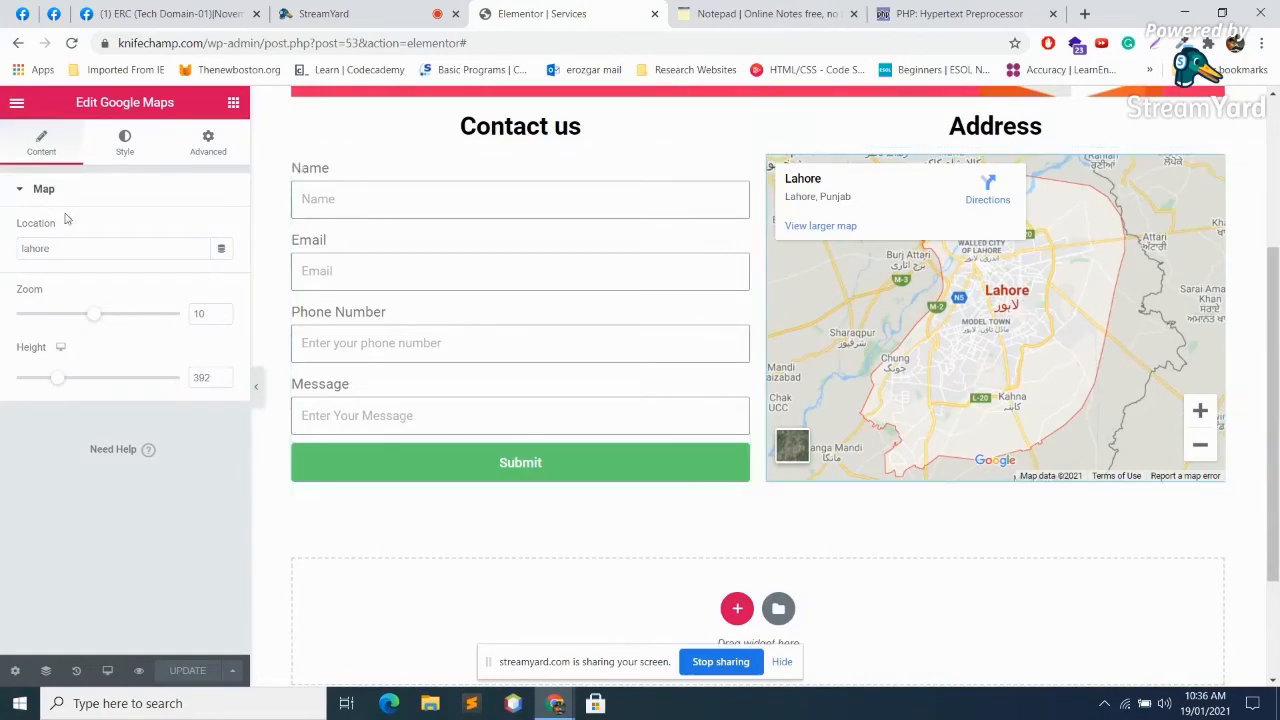
# Step: Select the Contact us form to open Edit Form, briefly checking StreamYard before returning to the editor
pyautogui.scroll(3, 1000, 350)
pyautogui.scroll(-2, 999, 350)
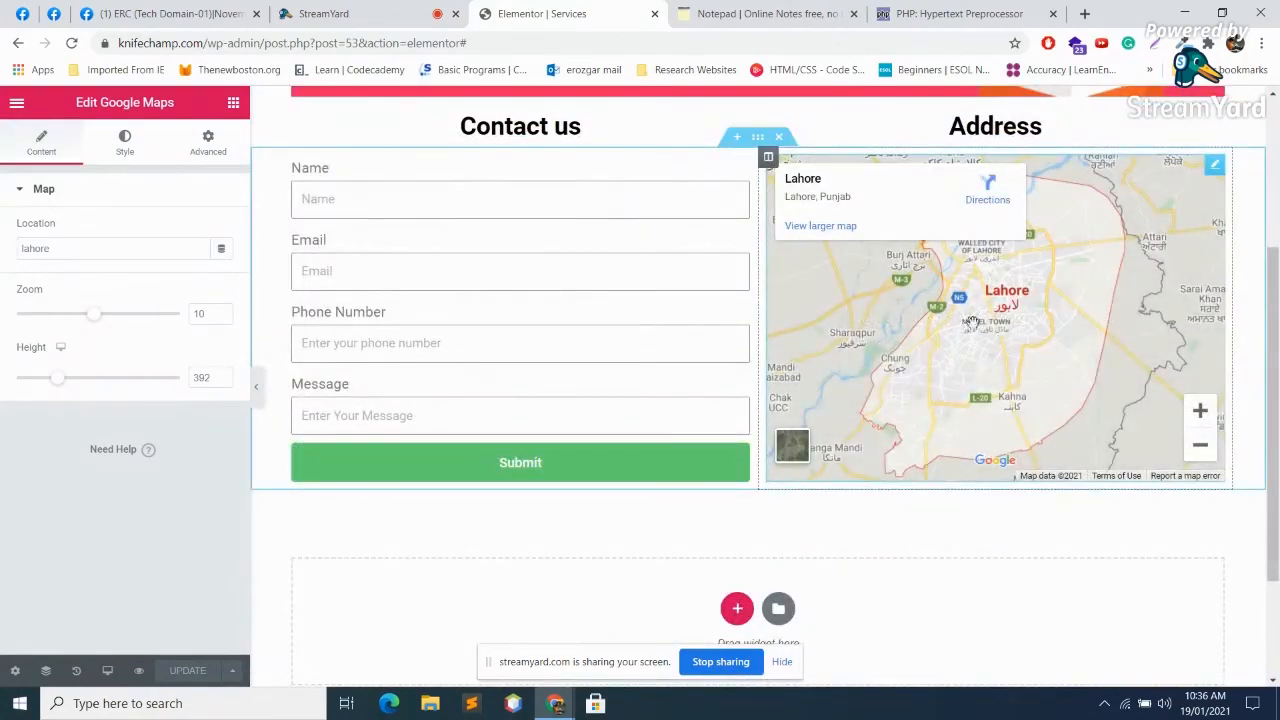
pyautogui.scroll(3, 961, 321)
pyautogui.scroll(-5, 993, 345)
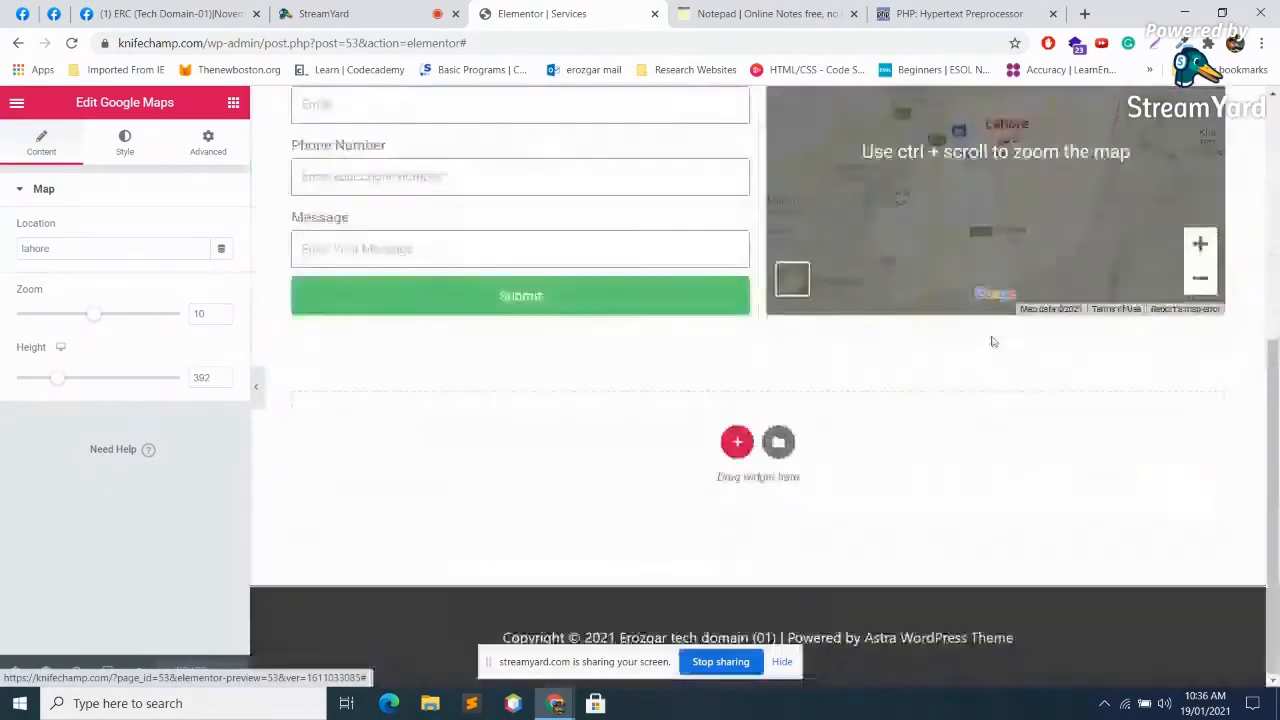
pyautogui.scroll(2, 993, 345)
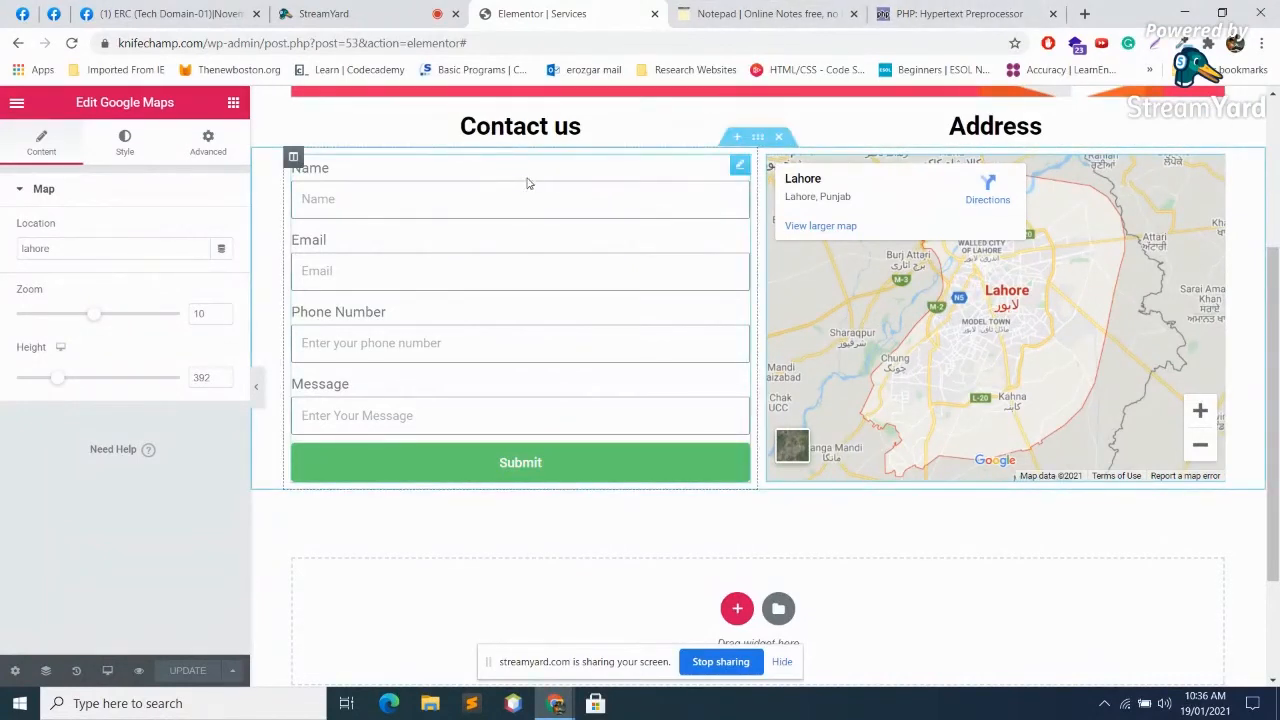
pyautogui.click(548, 200)
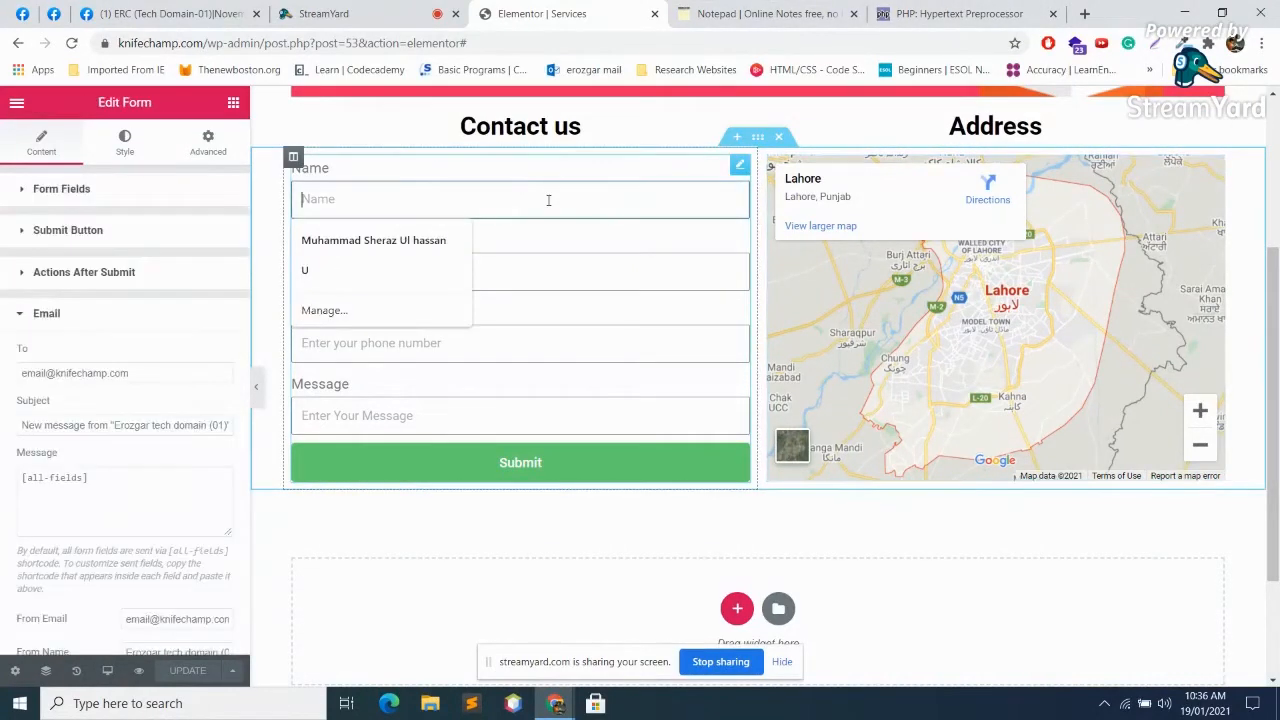
pyautogui.click(293, 9)
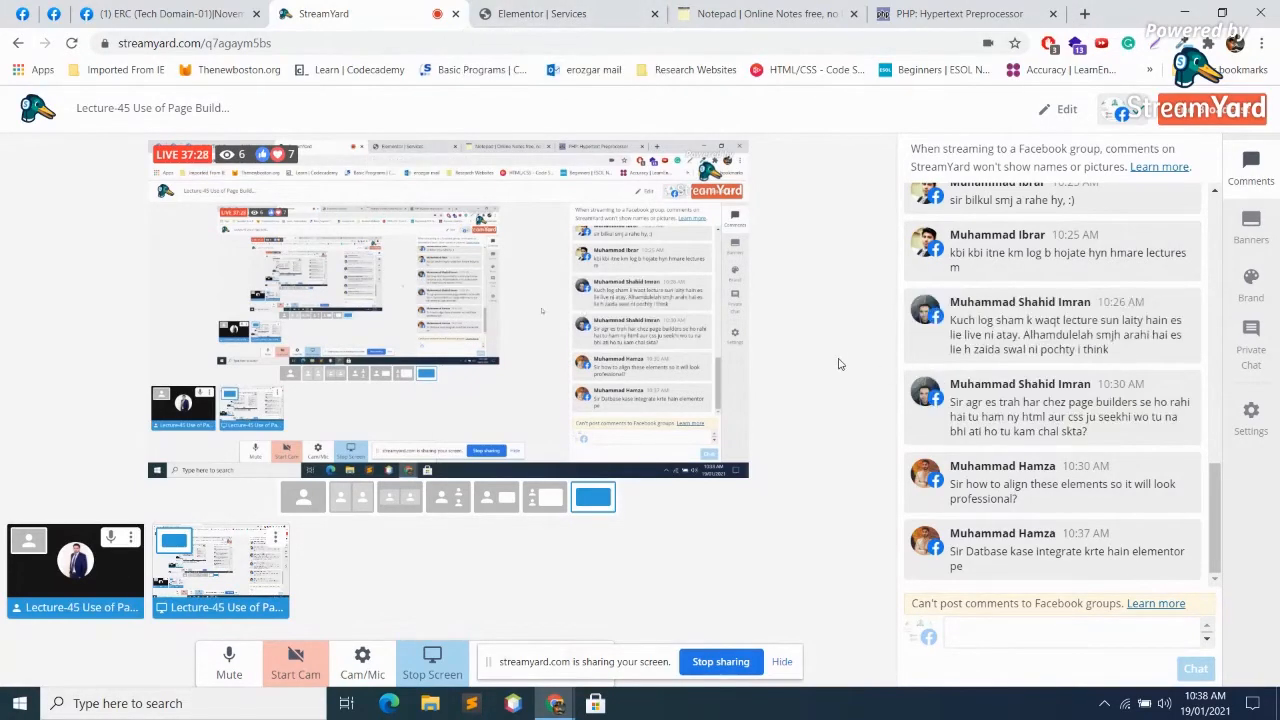
pyautogui.click(537, 12)
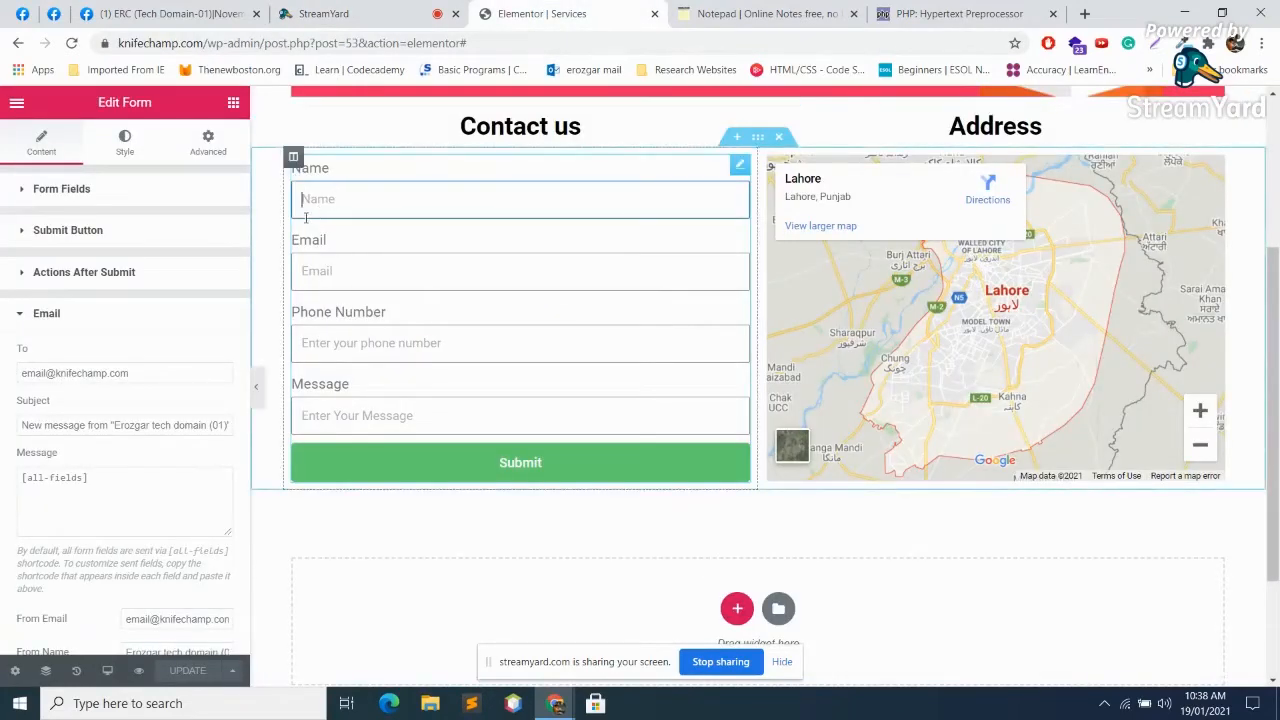
# Step: Bring back the widget list and drag the Login widget below the contact section
pyautogui.click(233, 104)
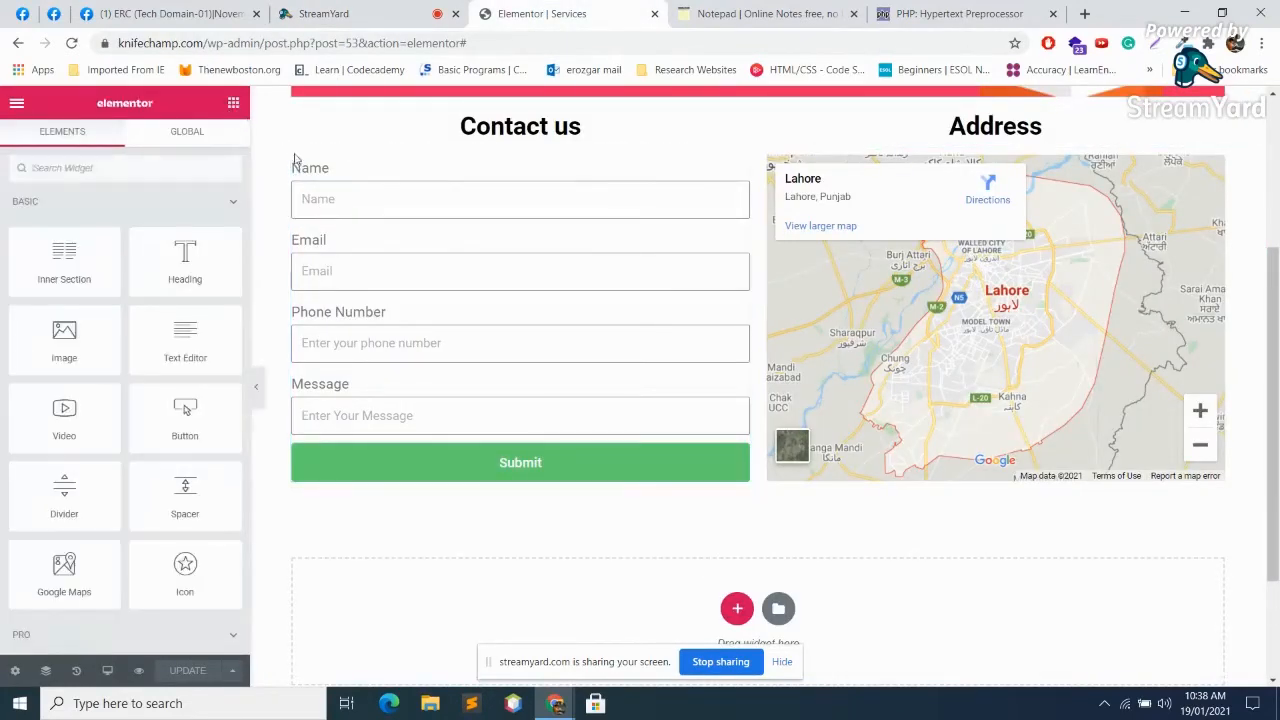
pyautogui.scroll(-2, 730, 340)
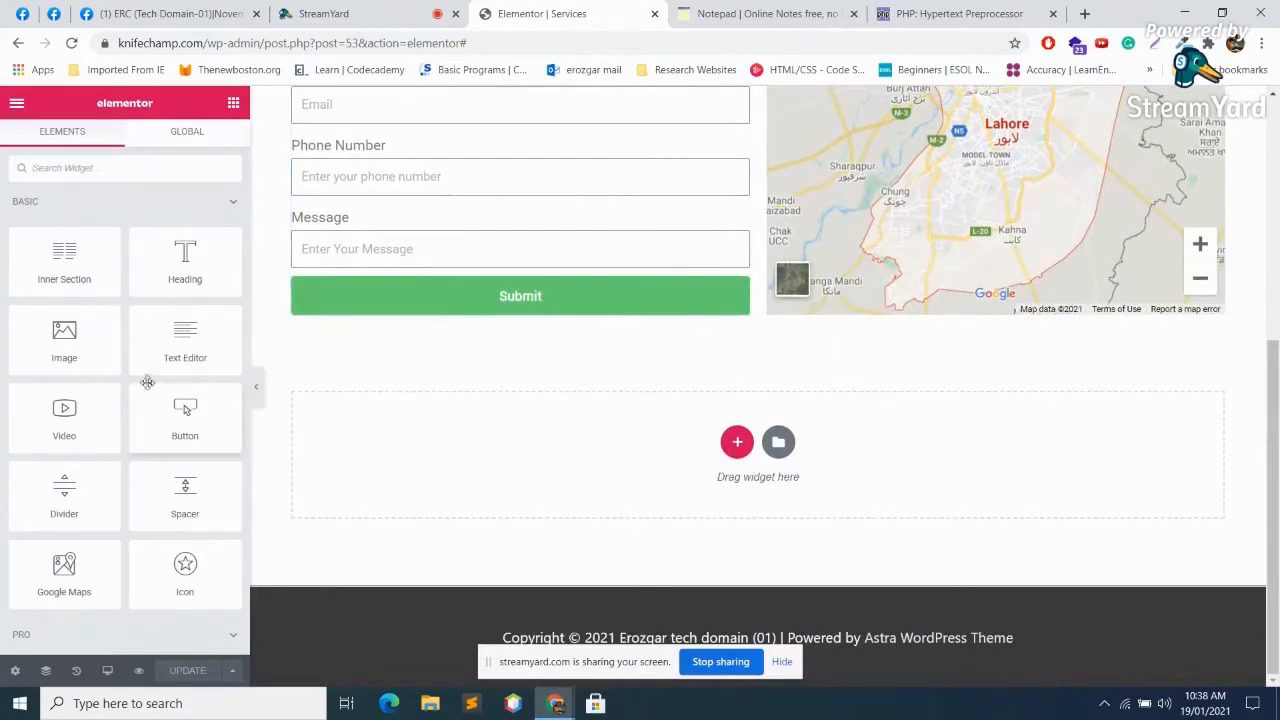
pyautogui.scroll(-4, 150, 390)
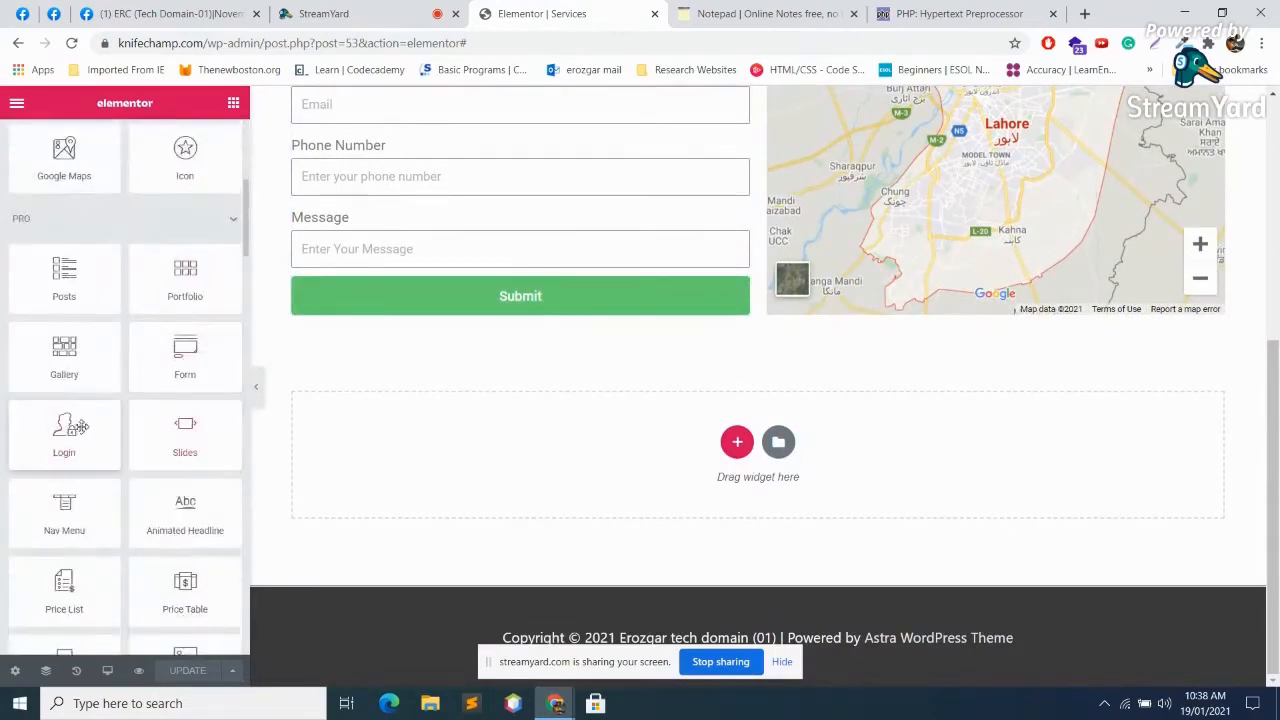
pyautogui.moveTo(66, 430); pyautogui.dragTo(727, 437)
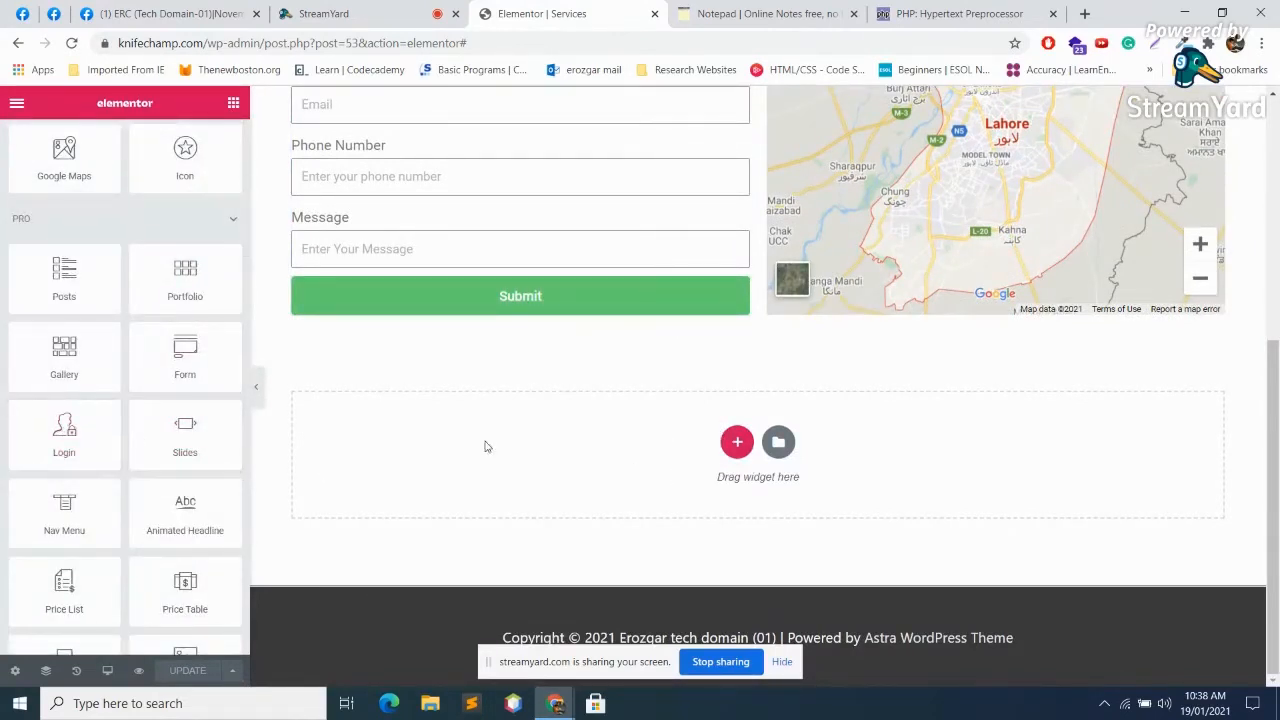
# Step: Add a single-column section, drop the Login widget into it, and open a new browser tab
pyautogui.click(737, 442)
pyautogui.click(510, 488)
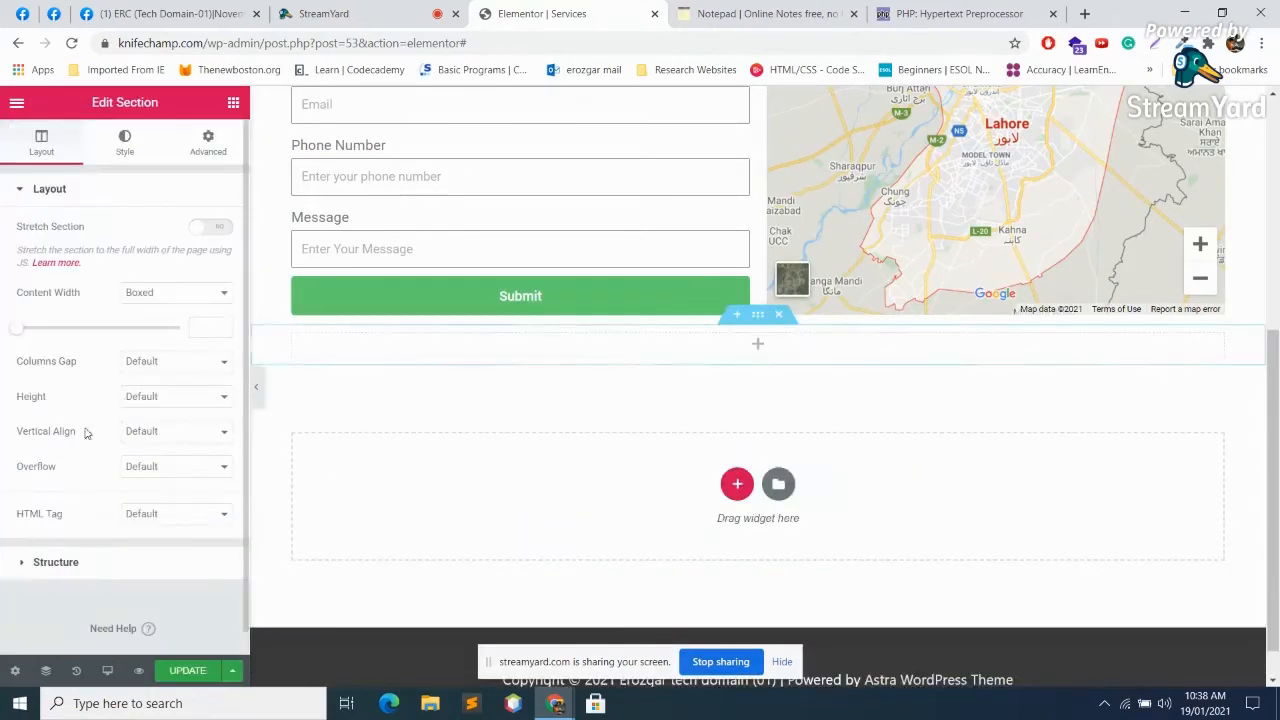
pyautogui.click(757, 340)
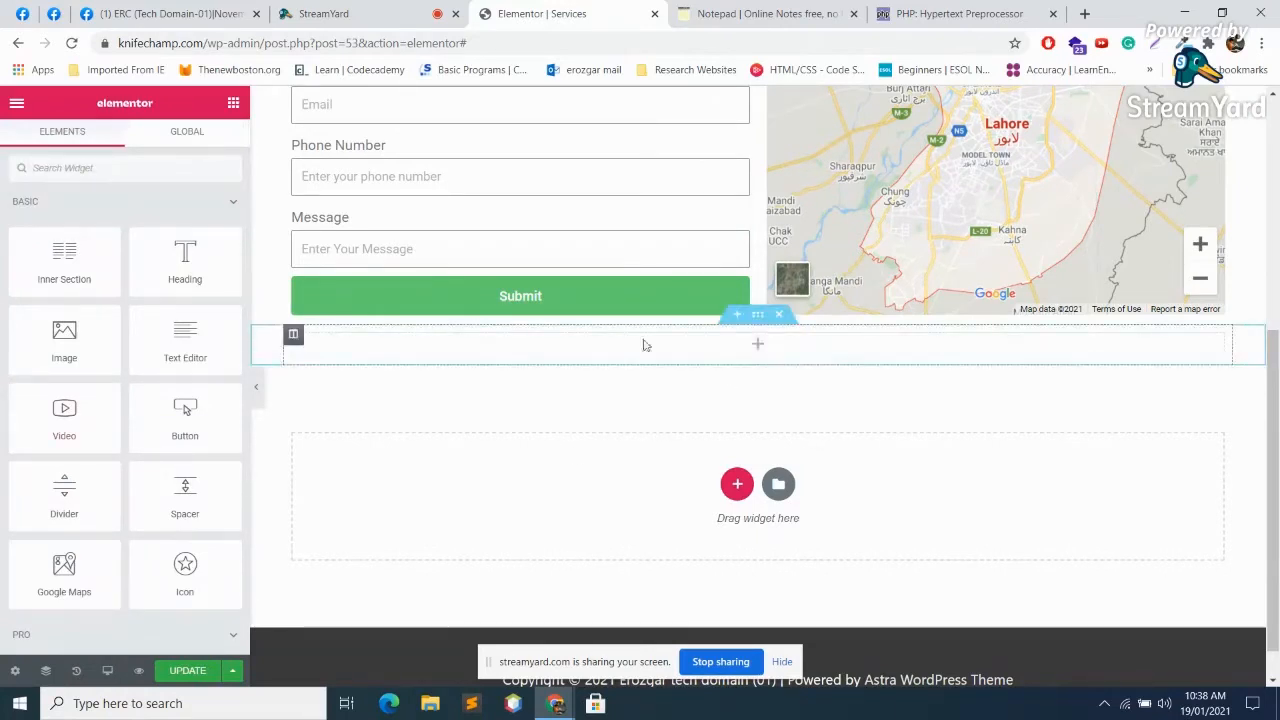
pyautogui.scroll(-3, 139, 420)
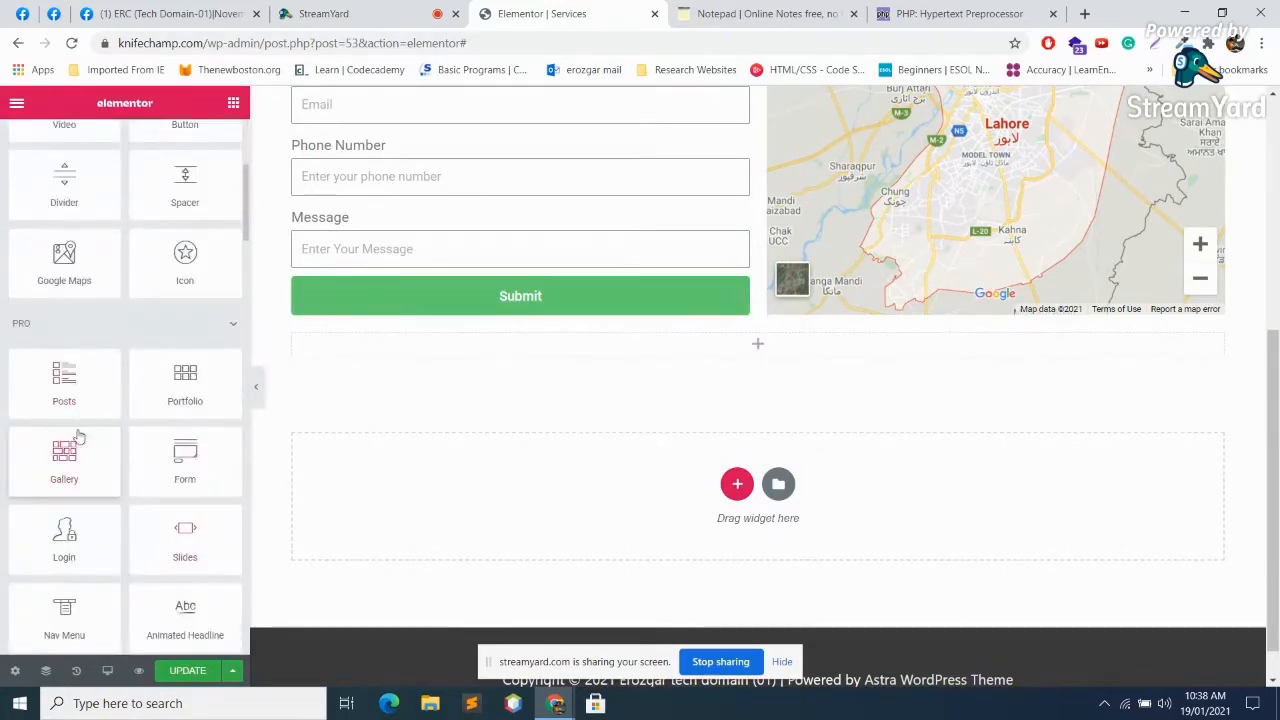
pyautogui.scroll(-1, 70, 440)
pyautogui.moveTo(63, 430); pyautogui.dragTo(727, 345)
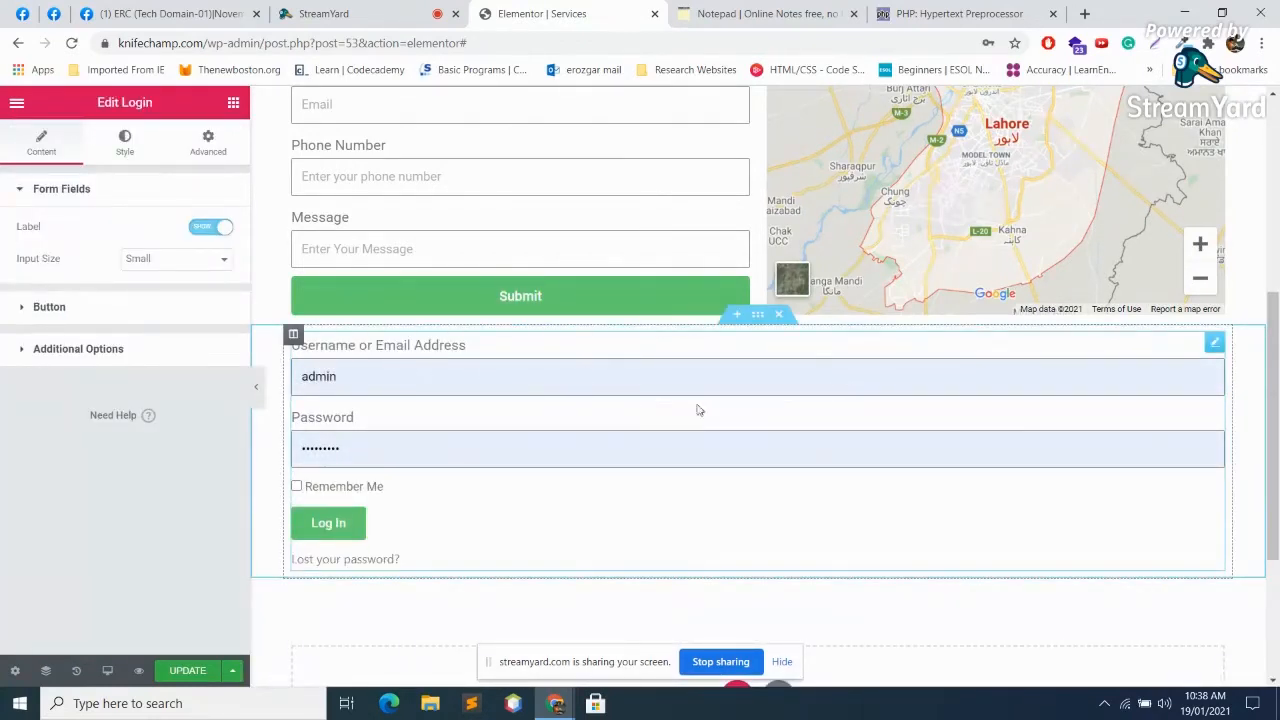
pyautogui.click(1087, 12)
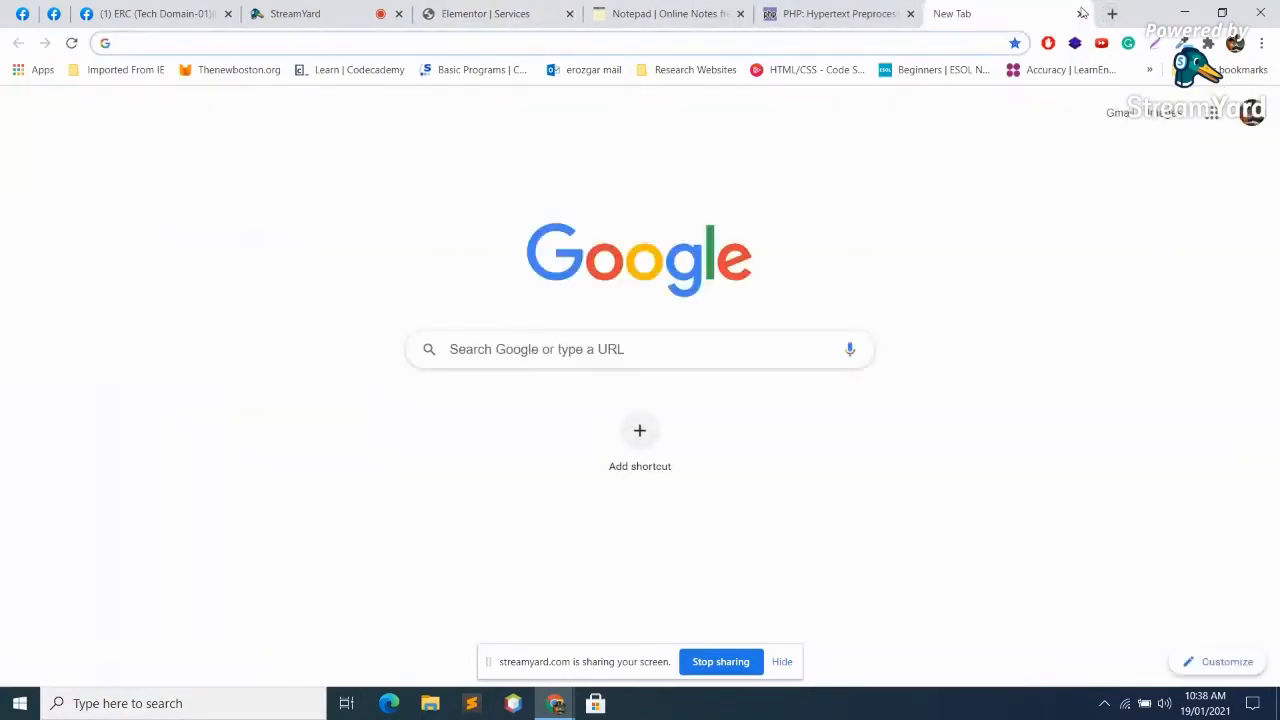
# Step: Discard the typed 'knifechamp.com/w' address and return to the Elementor Services tab via StreamYard
pyautogui.write('knifechamp.com/w')
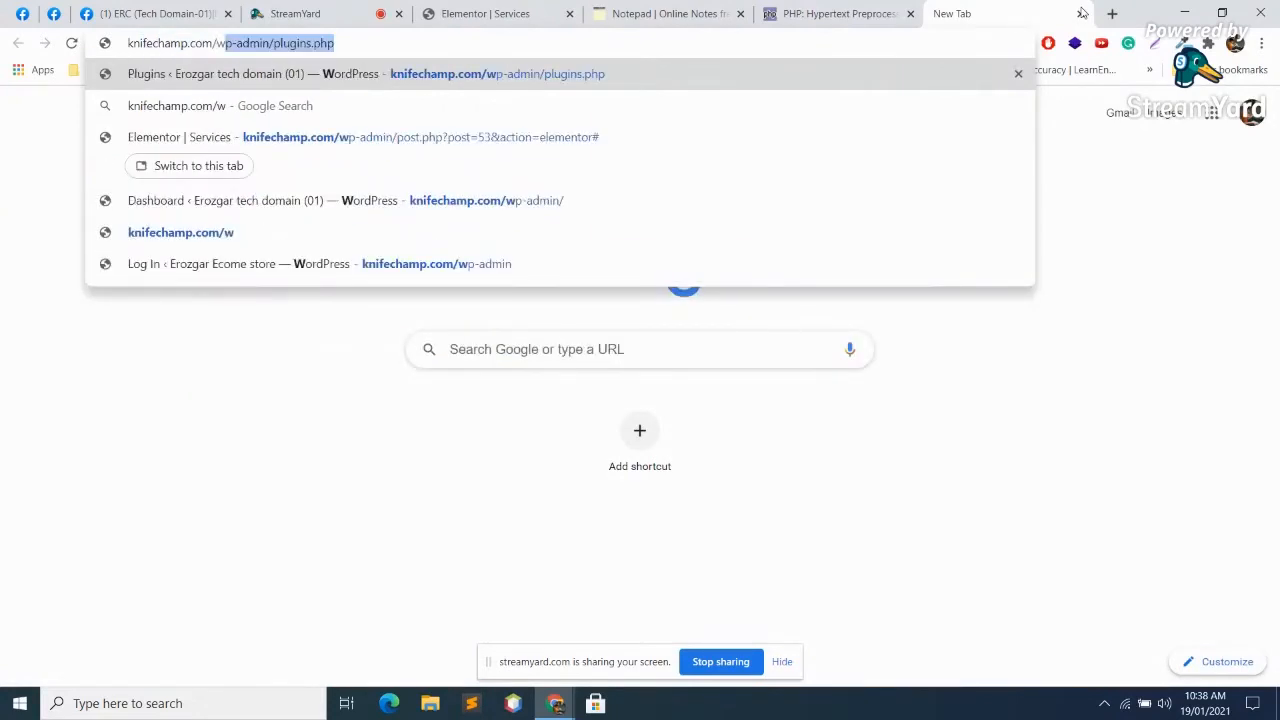
pyautogui.press('BackSpace')
pyautogui.press('BackSpace')
pyautogui.press('BackSpace')
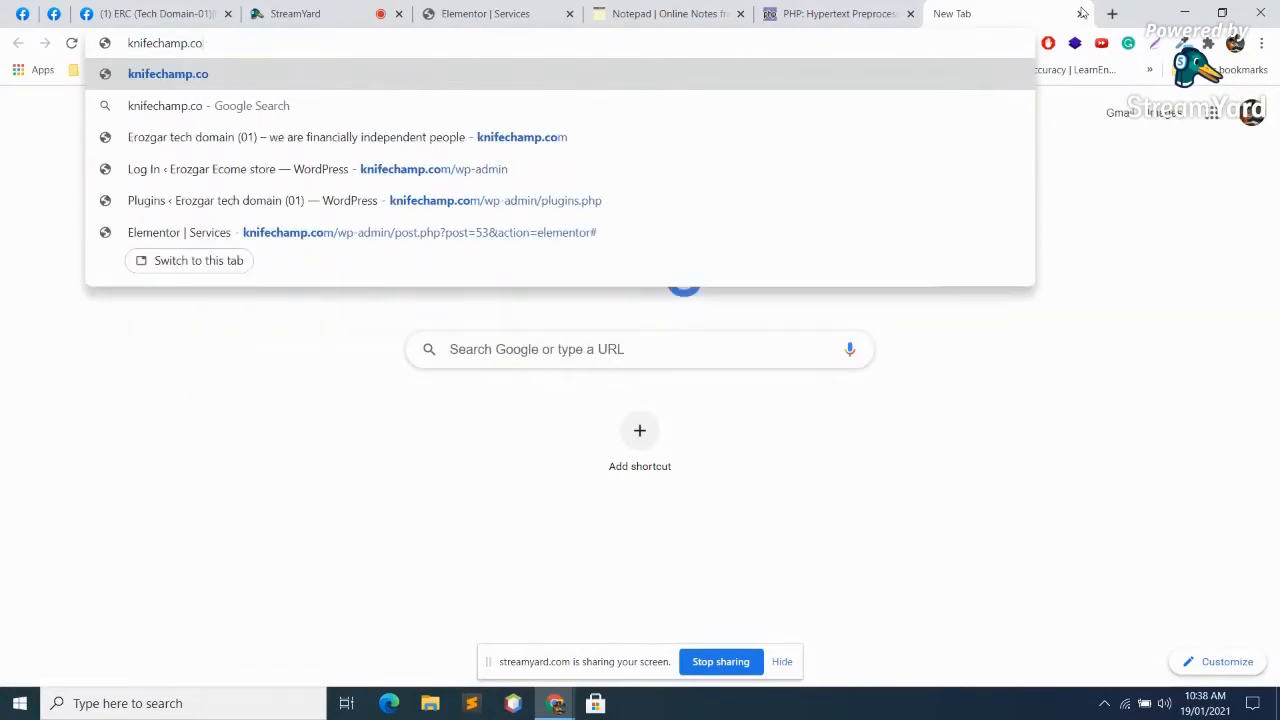
pyautogui.press('Escape')
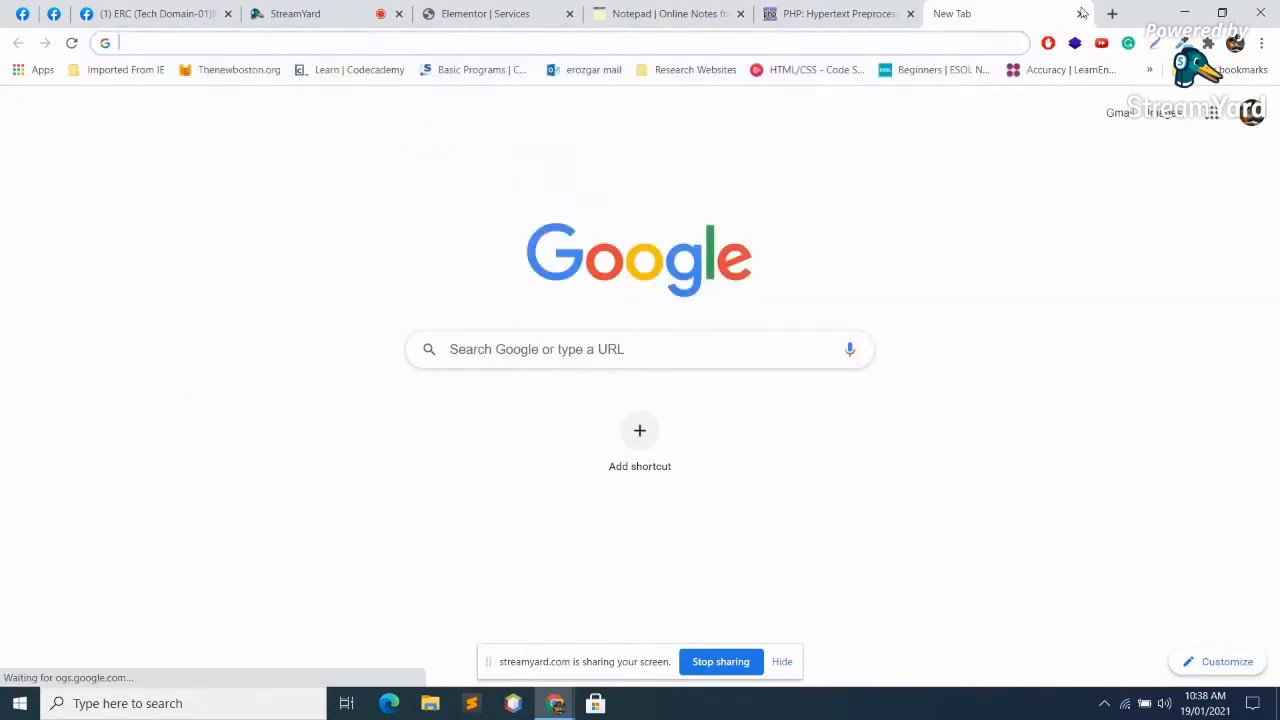
pyautogui.click(385, 10)
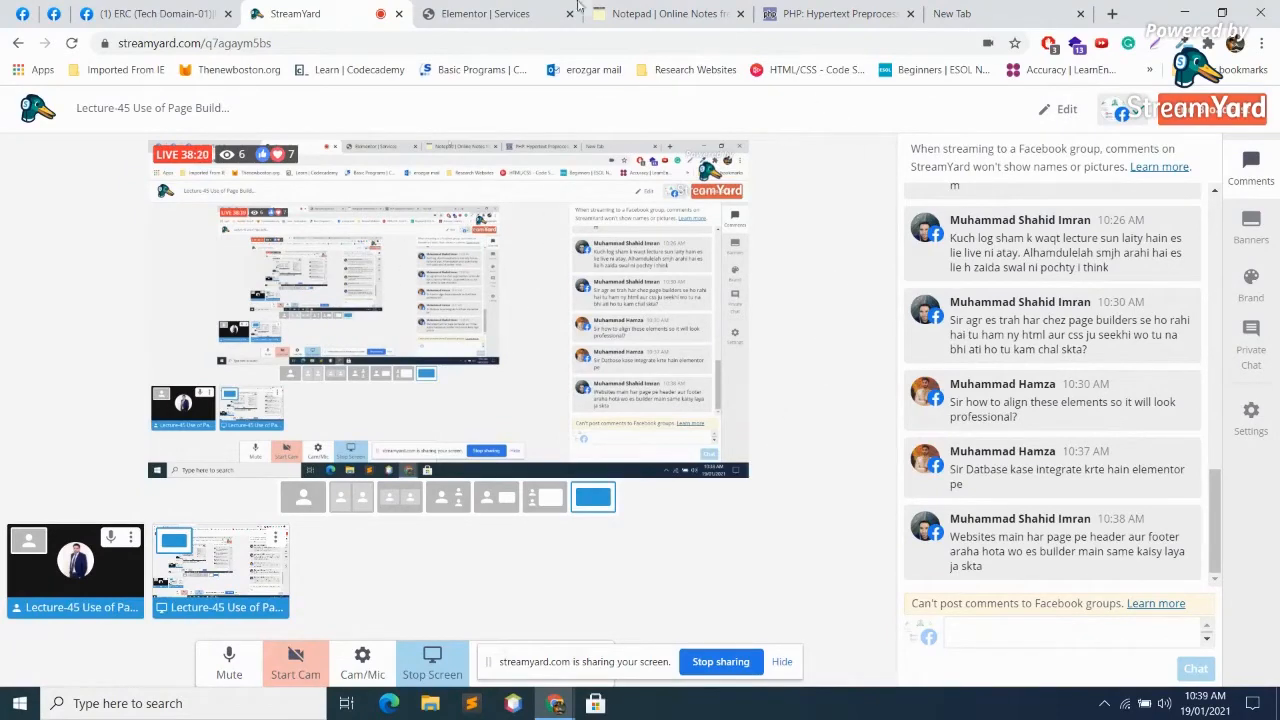
pyautogui.click(510, 10)
pyautogui.scroll(7, 906, 531)
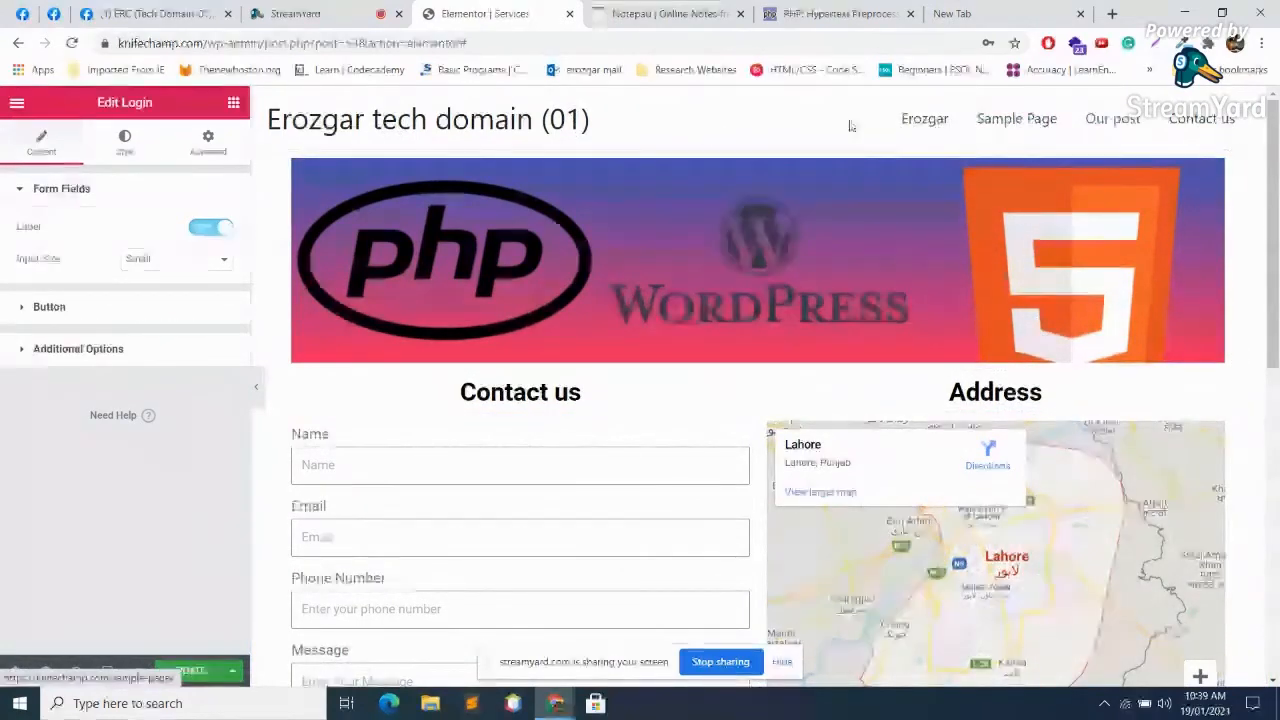
# Step: Dismiss the screen-sharing notice and delete the Login form section below the contact form
pyautogui.scroll(-10, 850, 170)
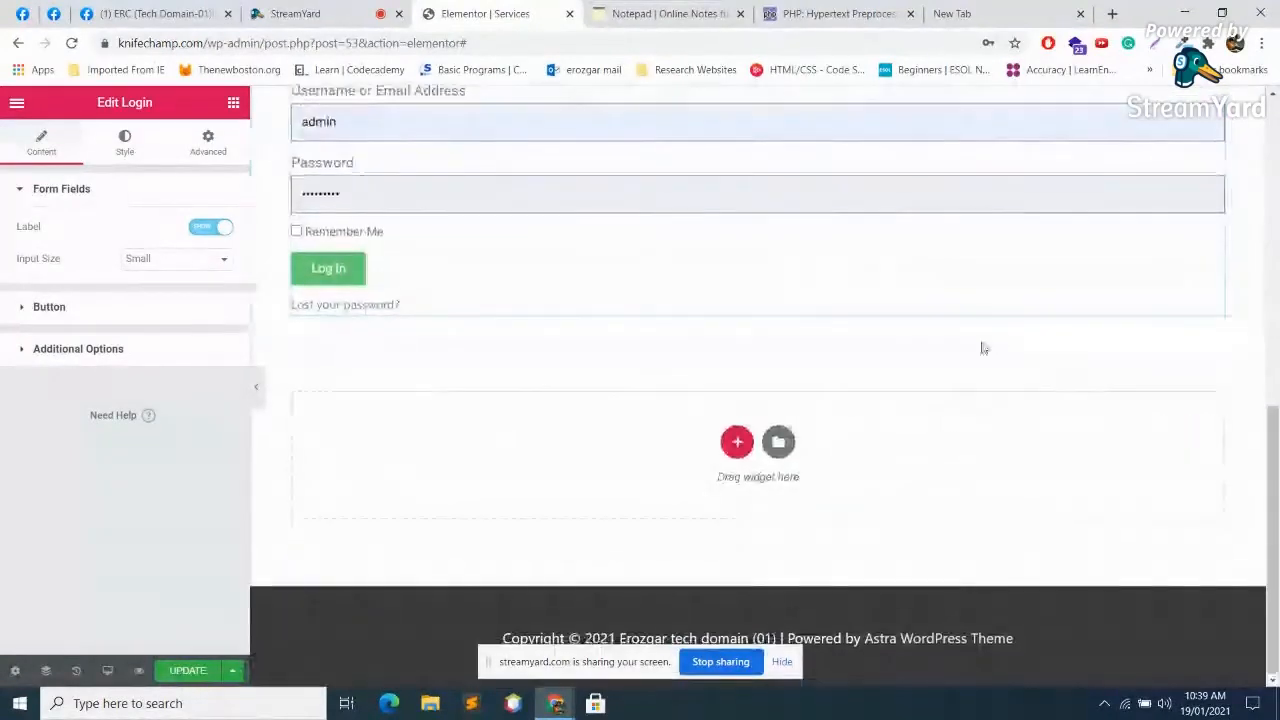
pyautogui.click(786, 663)
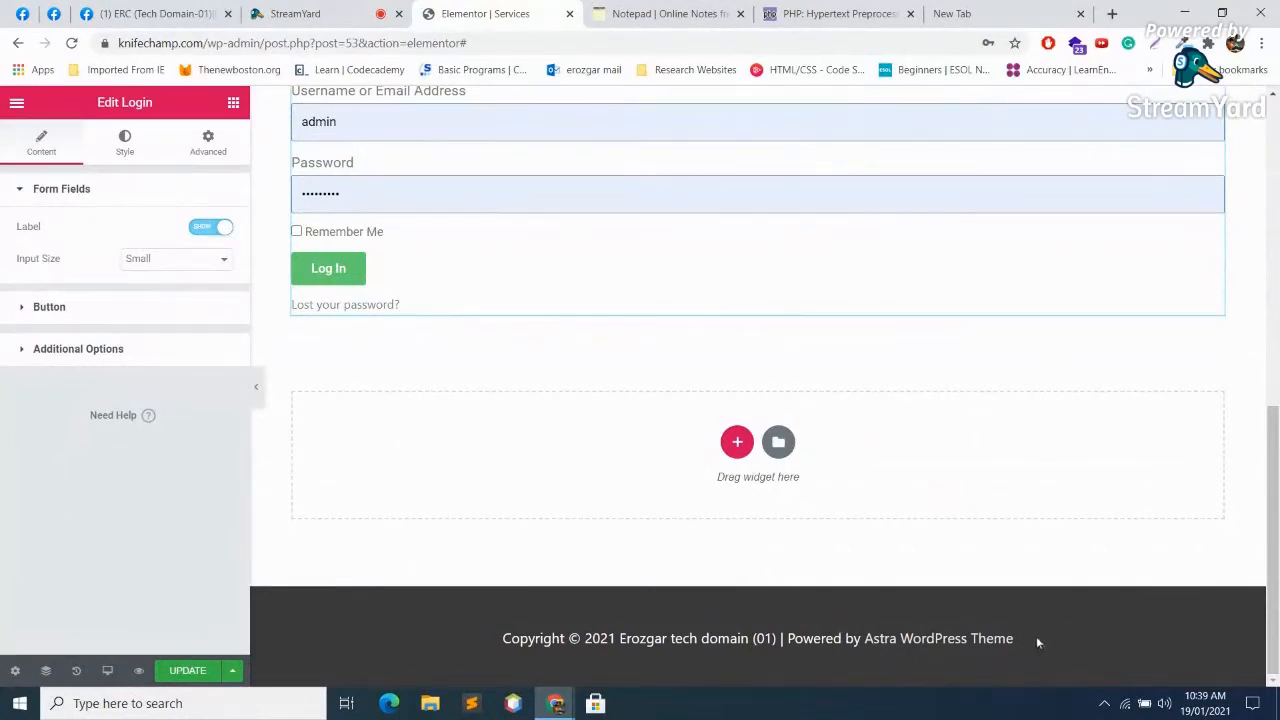
pyautogui.moveTo(792, 638); pyautogui.dragTo(872, 640)
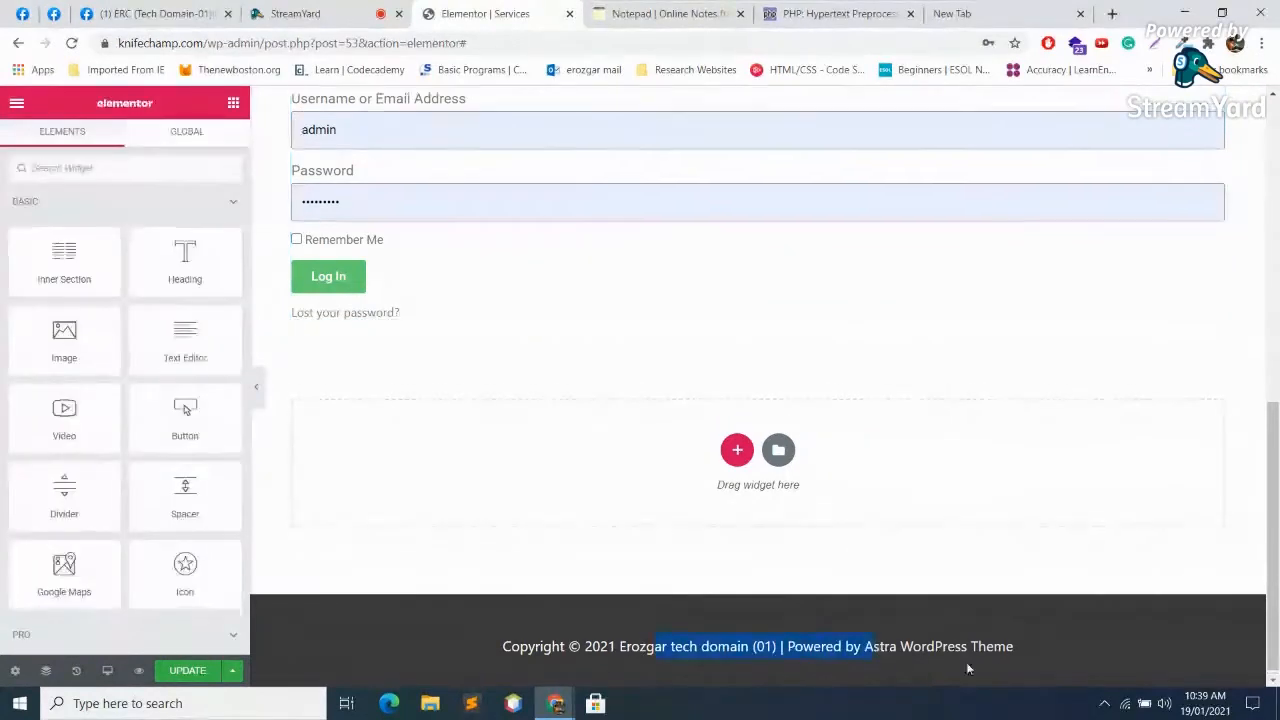
pyautogui.scroll(7, 978, 664)
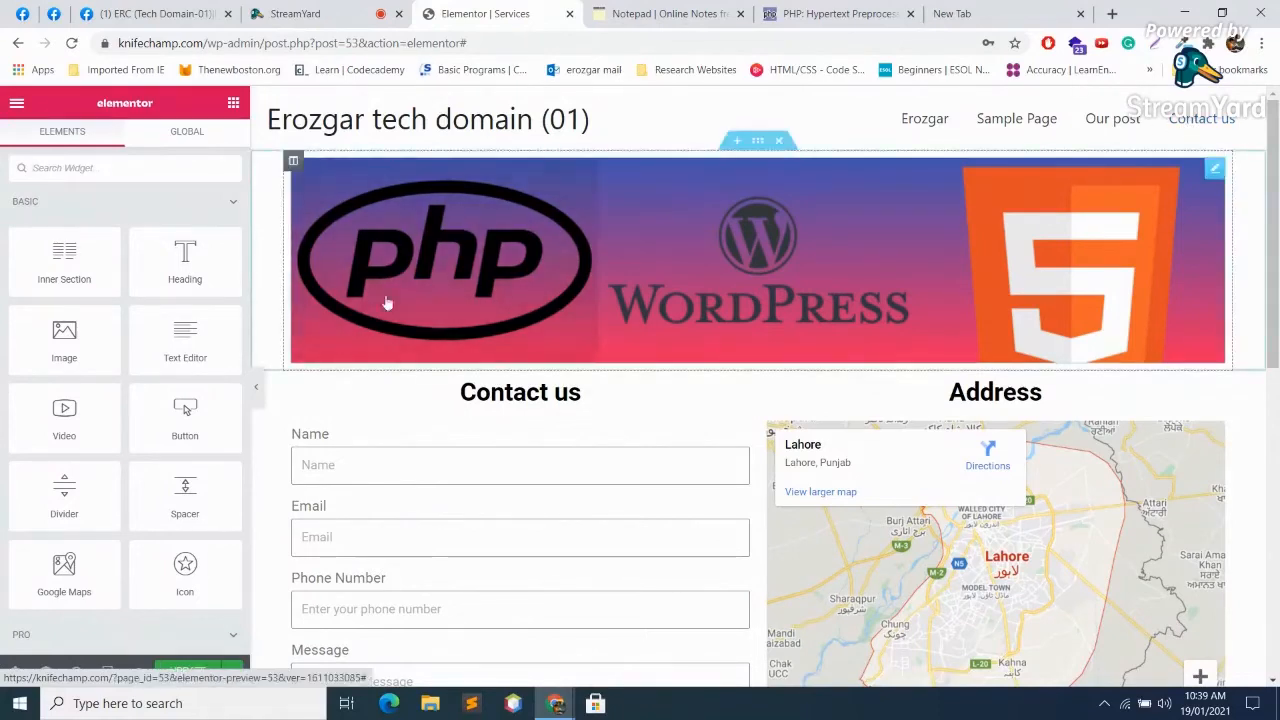
pyautogui.scroll(-4, 977, 280)
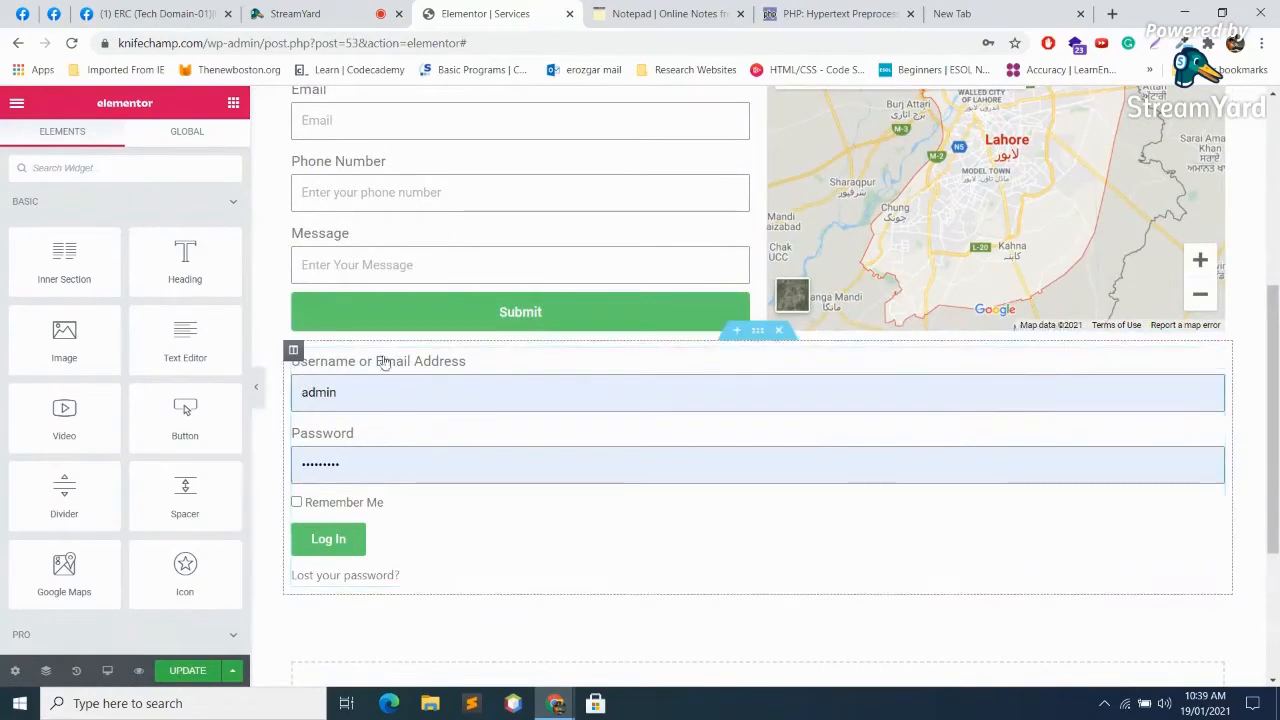
pyautogui.click(778, 330)
# Step: Add a single-column section and drop a Slides widget with three default slides into it
pyautogui.click(740, 458)
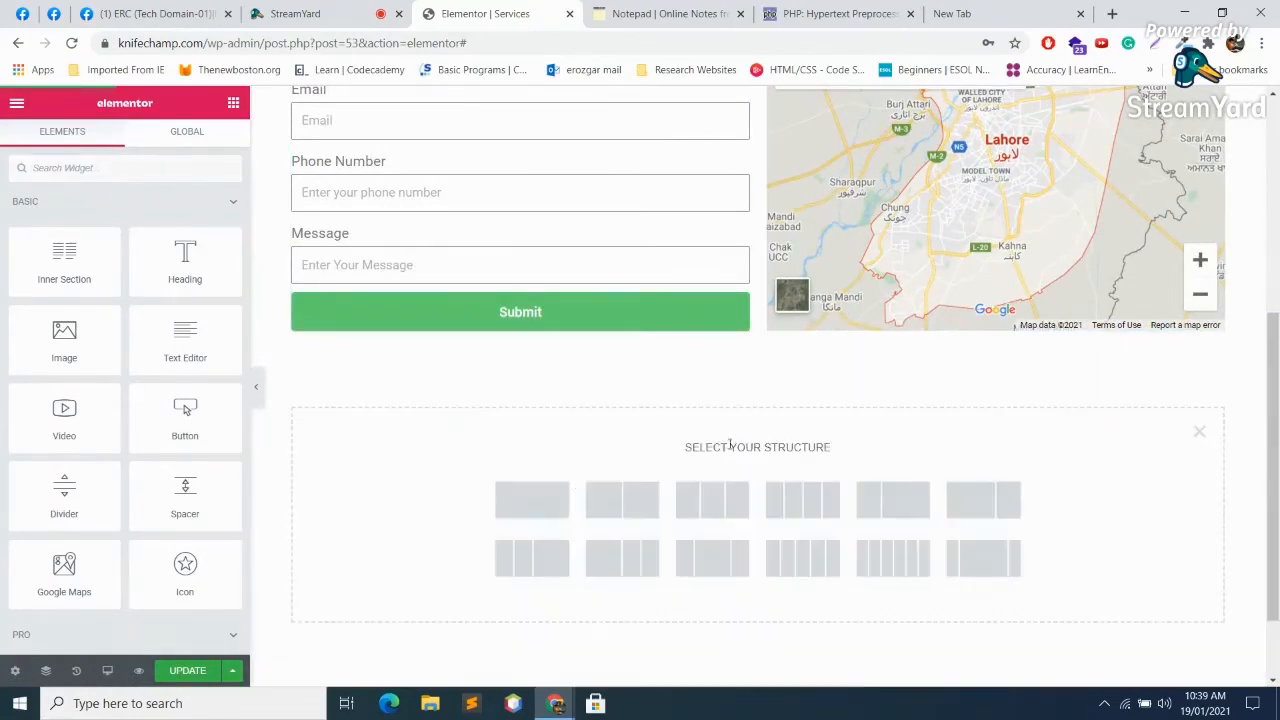
pyautogui.click(531, 497)
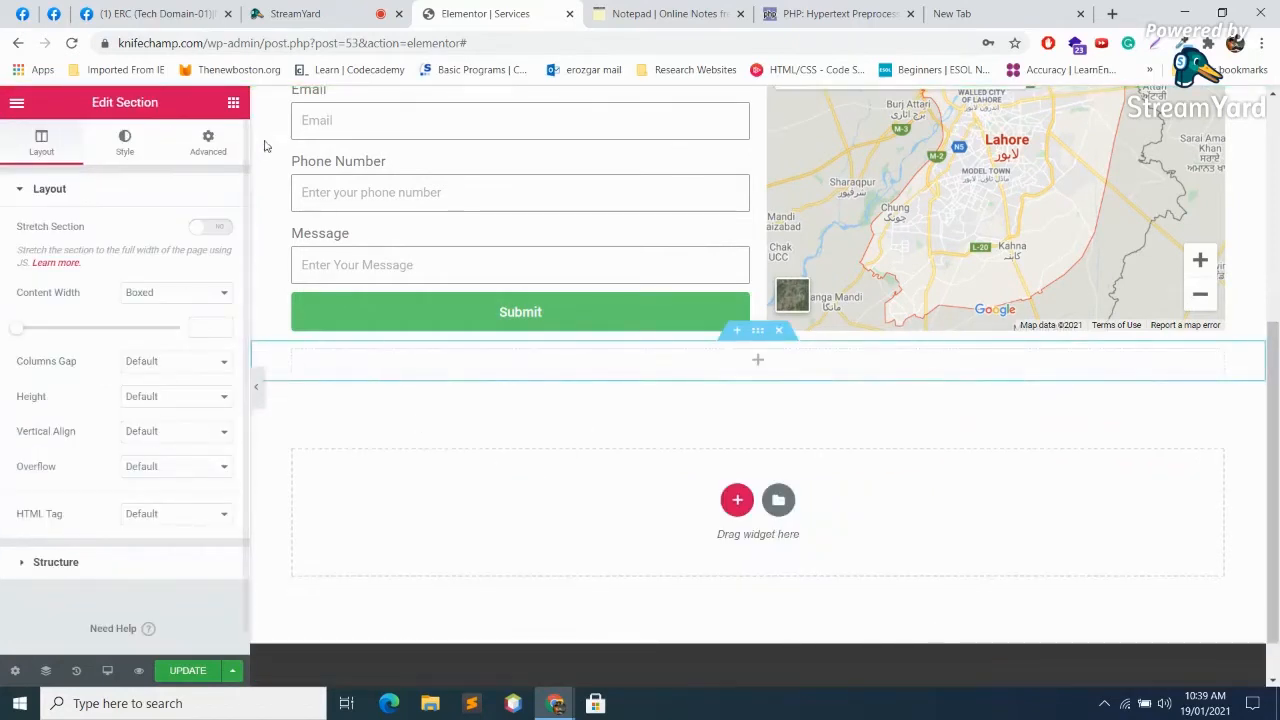
pyautogui.click(759, 360)
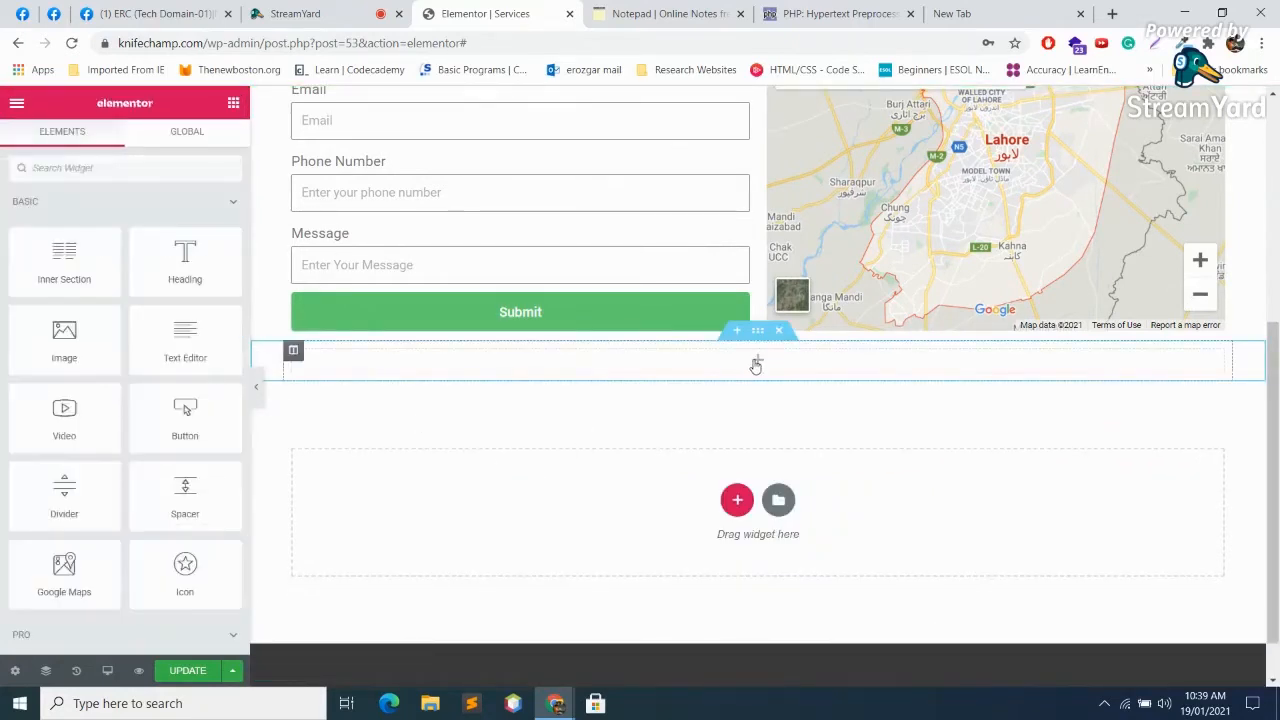
pyautogui.scroll(-5, 97, 461)
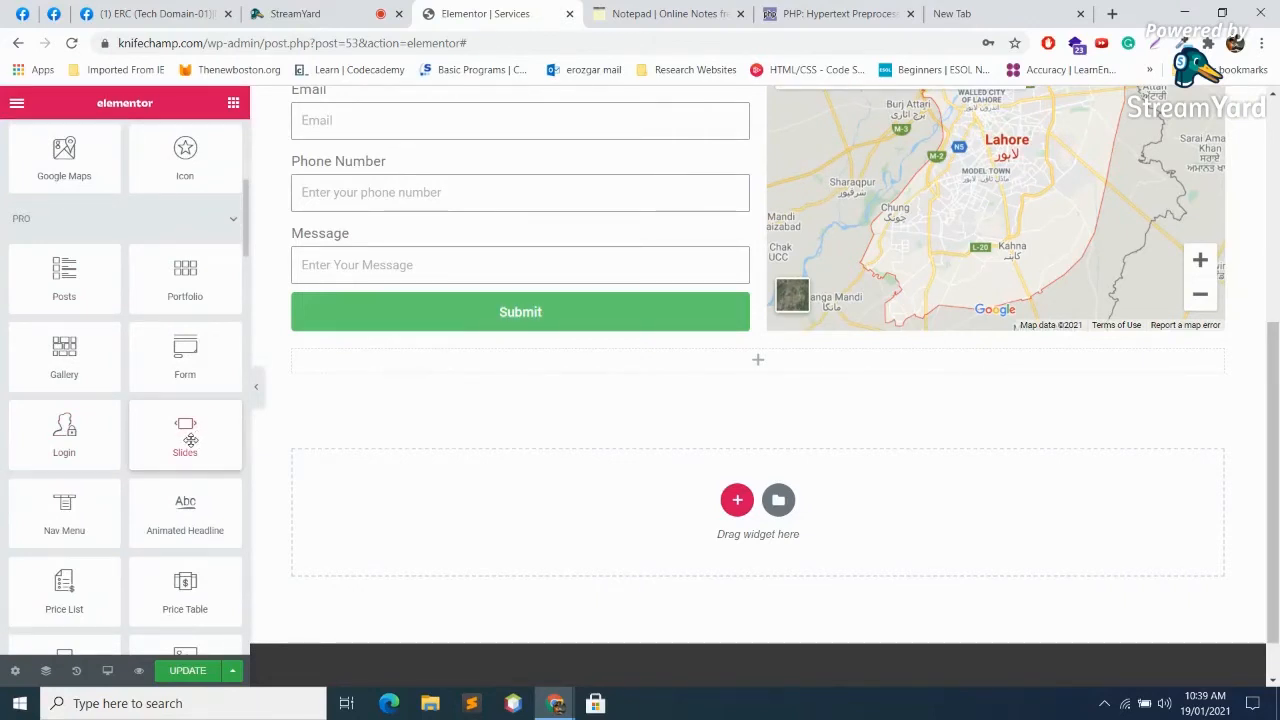
pyautogui.moveTo(181, 440); pyautogui.dragTo(698, 364)
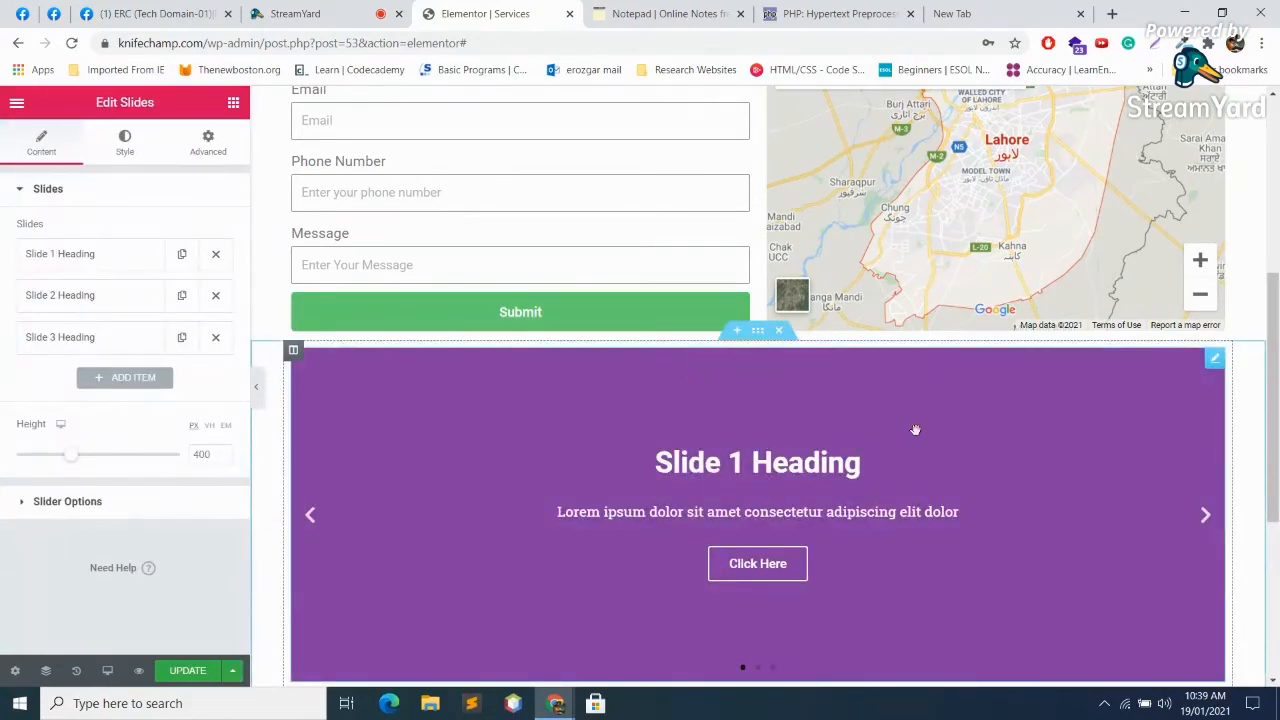
pyautogui.scroll(-2, 900, 425)
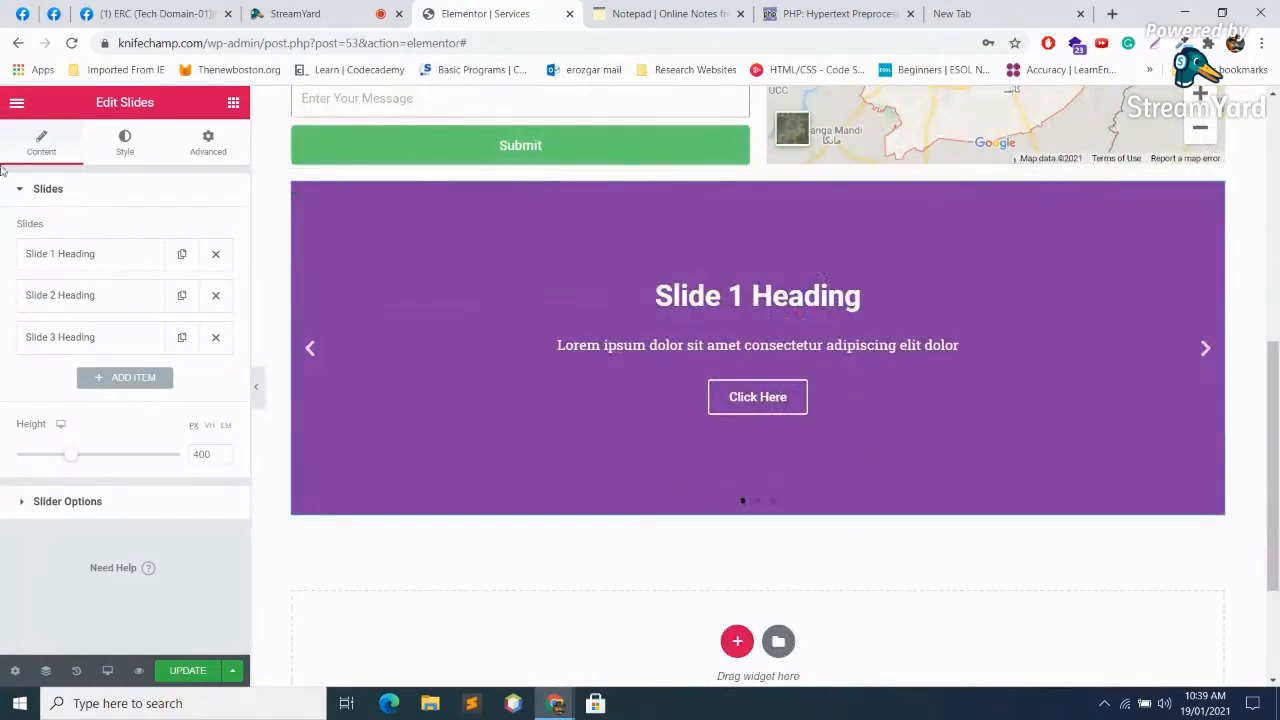
# Step: Set Slide 1's background image to the HTML5 logo from the Media Library
pyautogui.click(87, 256)
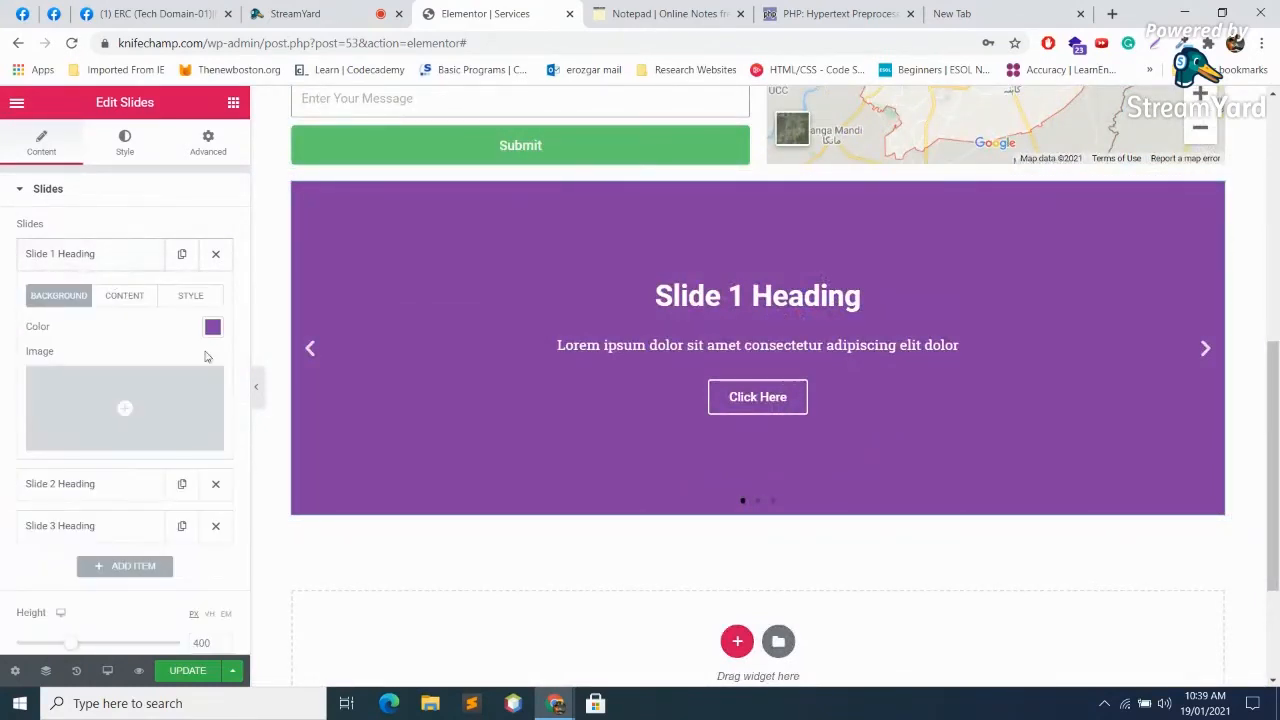
pyautogui.click(131, 414)
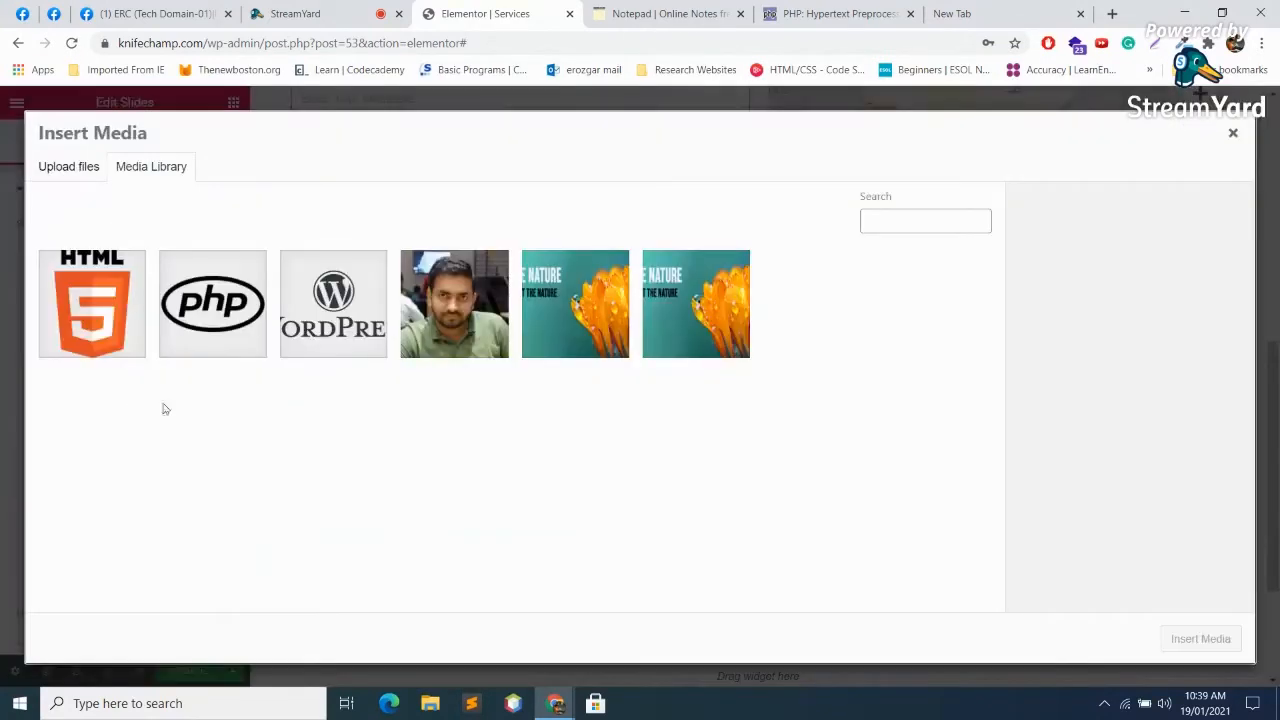
pyautogui.click(116, 295)
pyautogui.click(1203, 639)
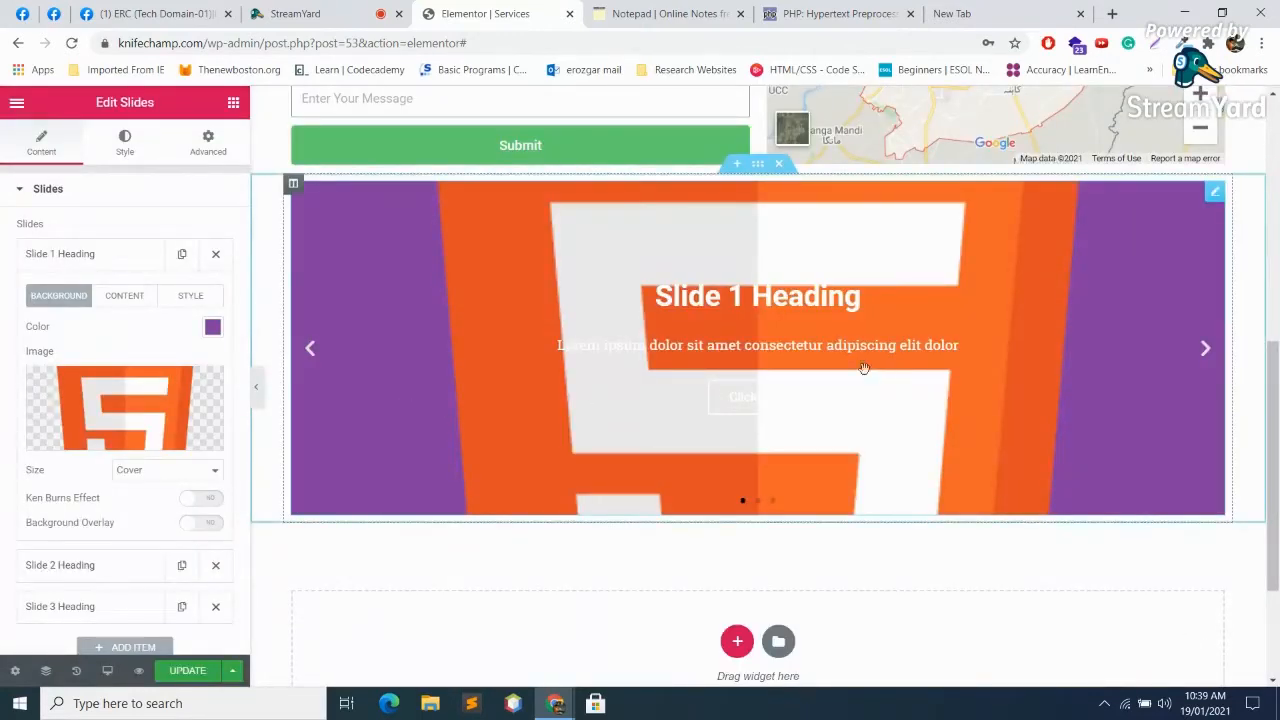
pyautogui.scroll(-1, 241, 478)
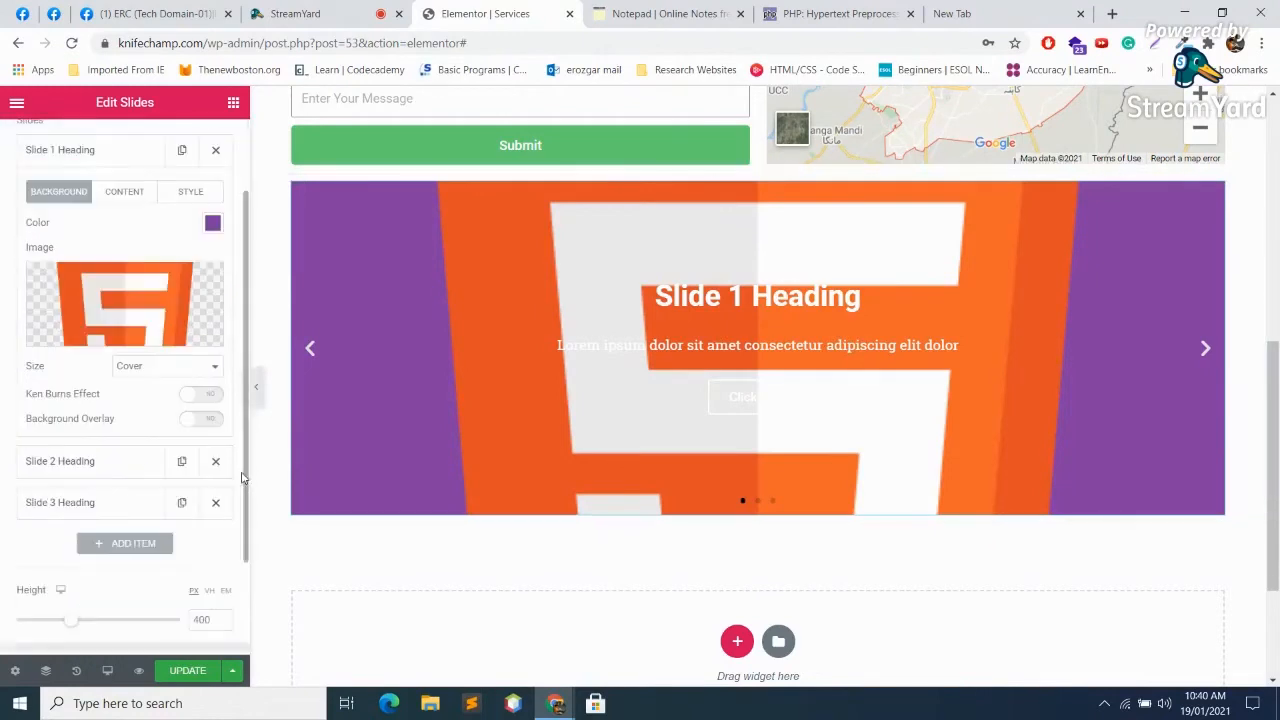
pyautogui.scroll(1, 141, 410)
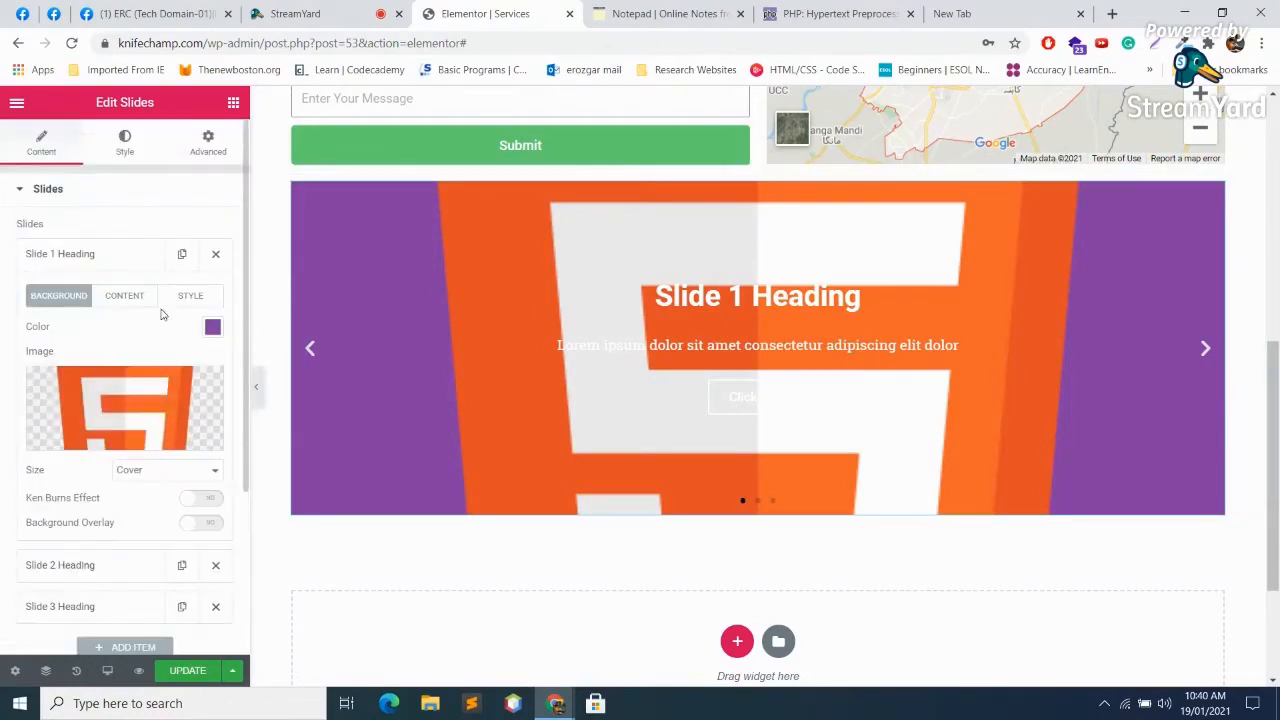
# Step: Change Slide 1's title to 'Html' and its description to 'This is All about Html'
pyautogui.click(116, 254)
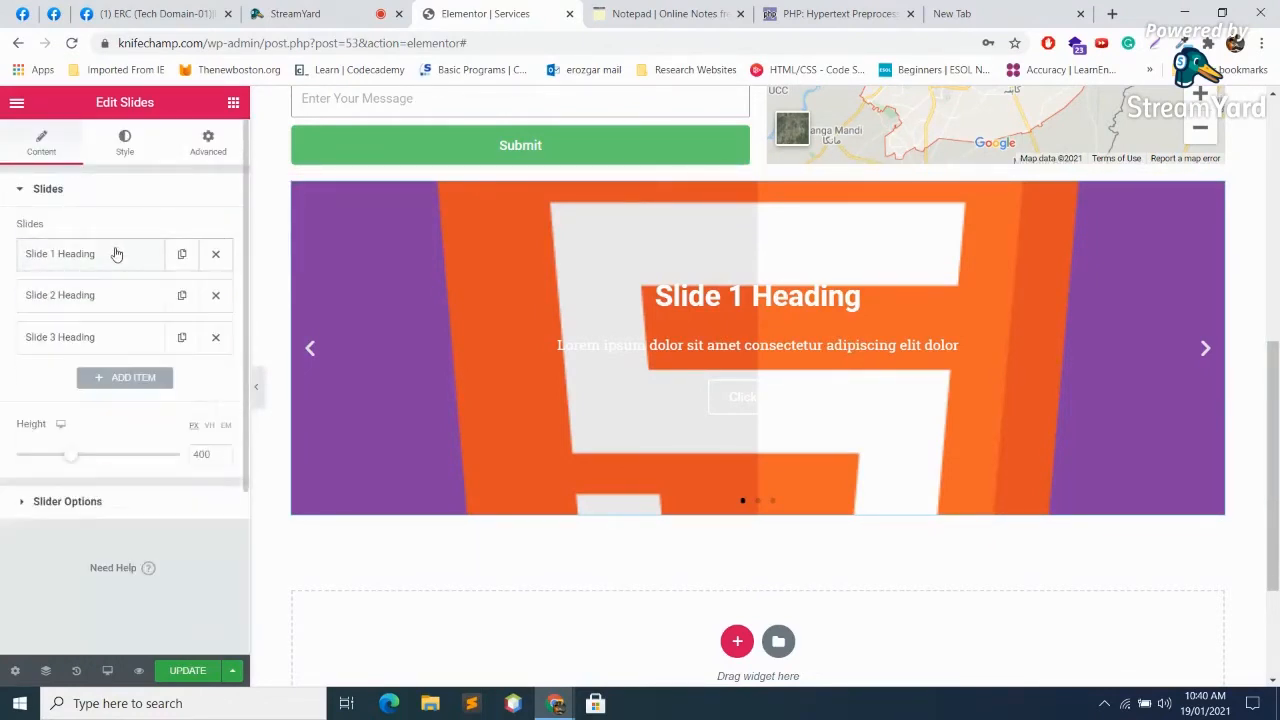
pyautogui.click(116, 254)
pyautogui.click(132, 296)
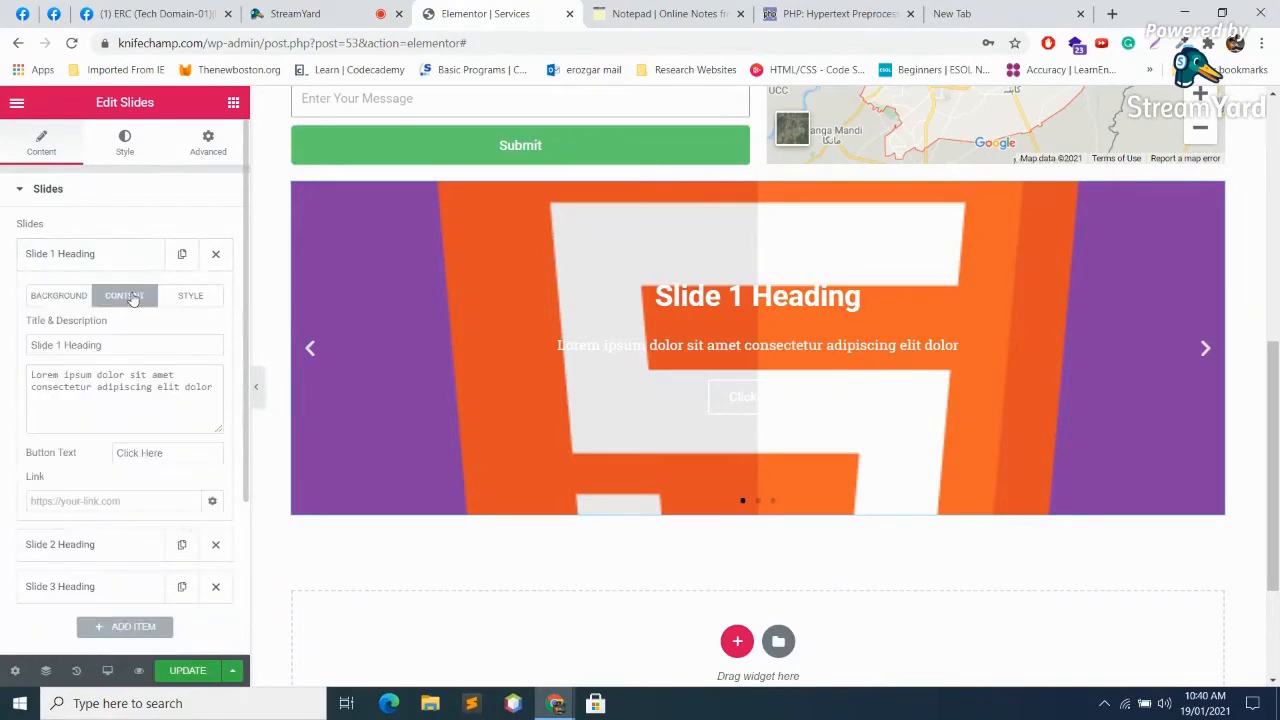
pyautogui.moveTo(138, 349); pyautogui.dragTo(3, 337)
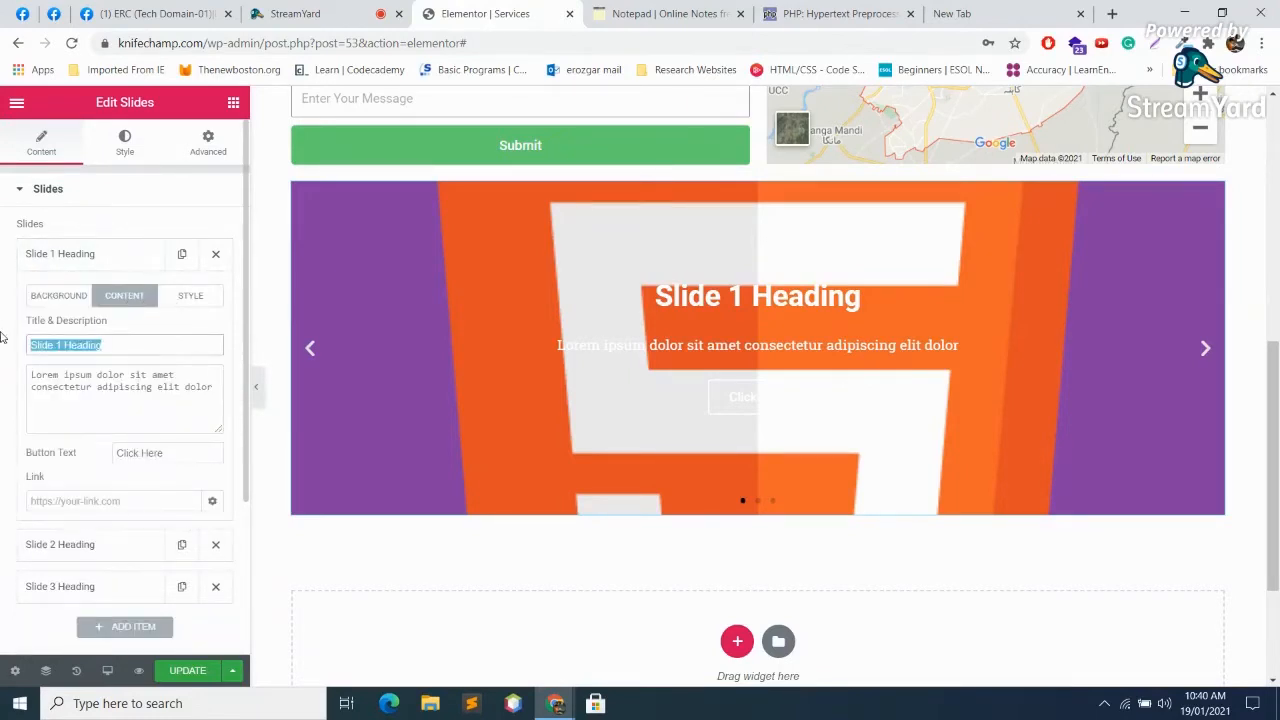
pyautogui.write('Html')
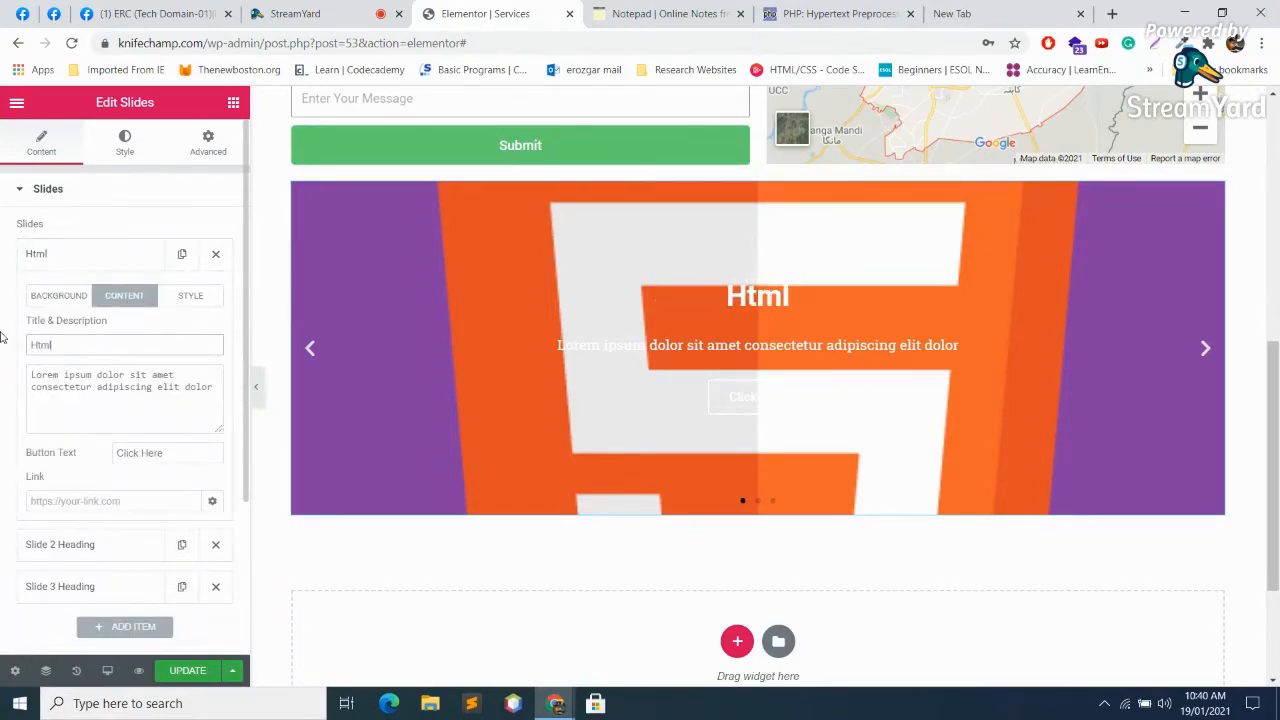
pyautogui.moveTo(224, 384); pyautogui.dragTo(28, 374)
pyautogui.write('This')
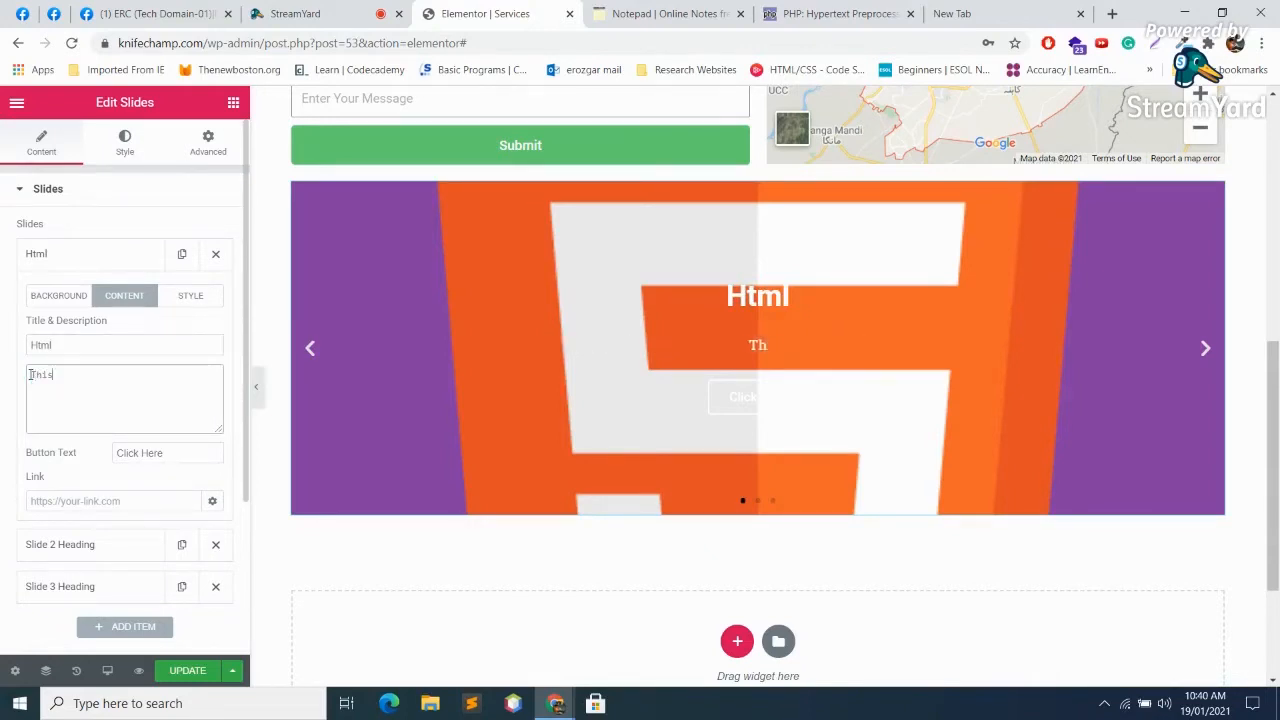
pyautogui.write(' is All about Html')
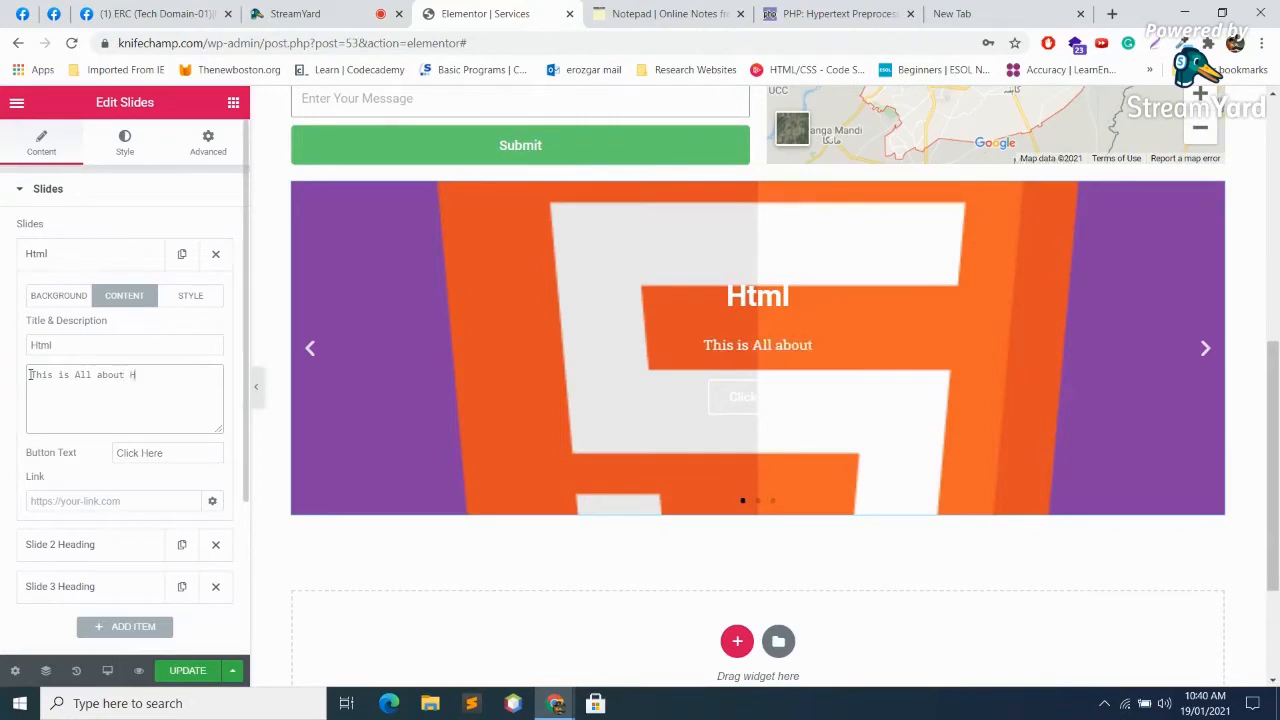
# Step: Open Slide 1's link options and paste into the Link field
pyautogui.click(189, 444)
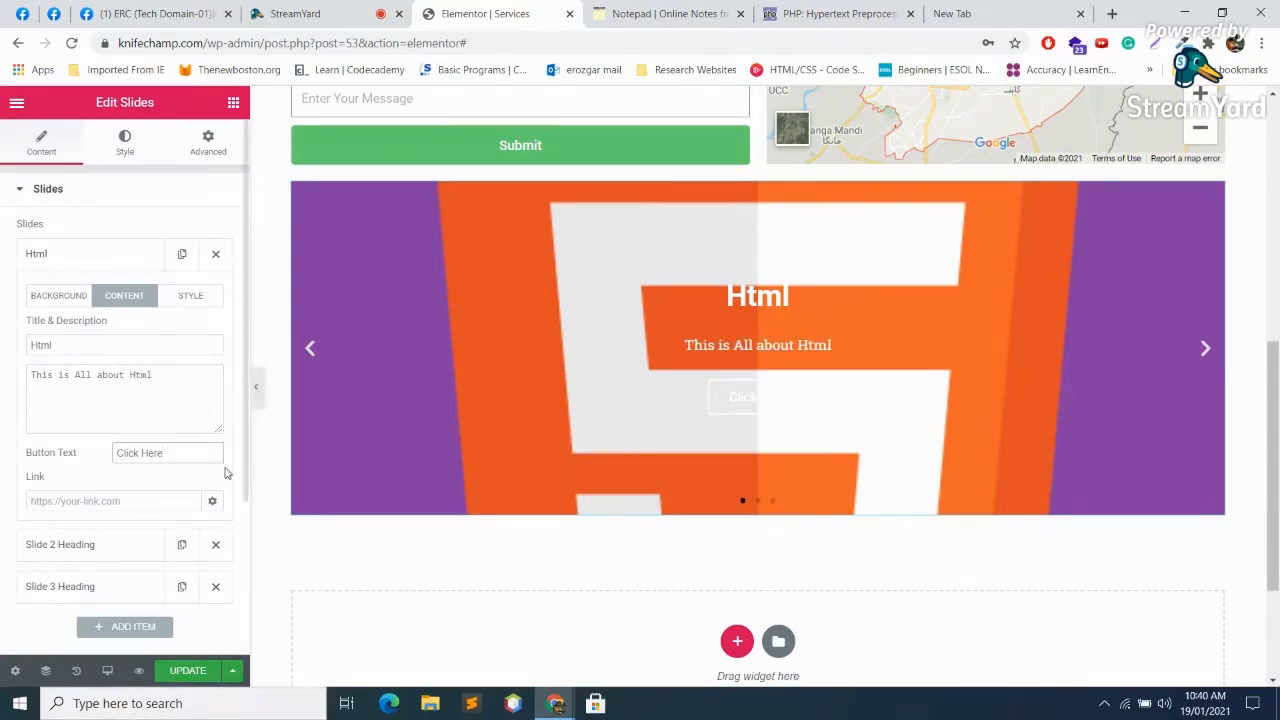
pyautogui.click(213, 501)
pyautogui.click(158, 493)
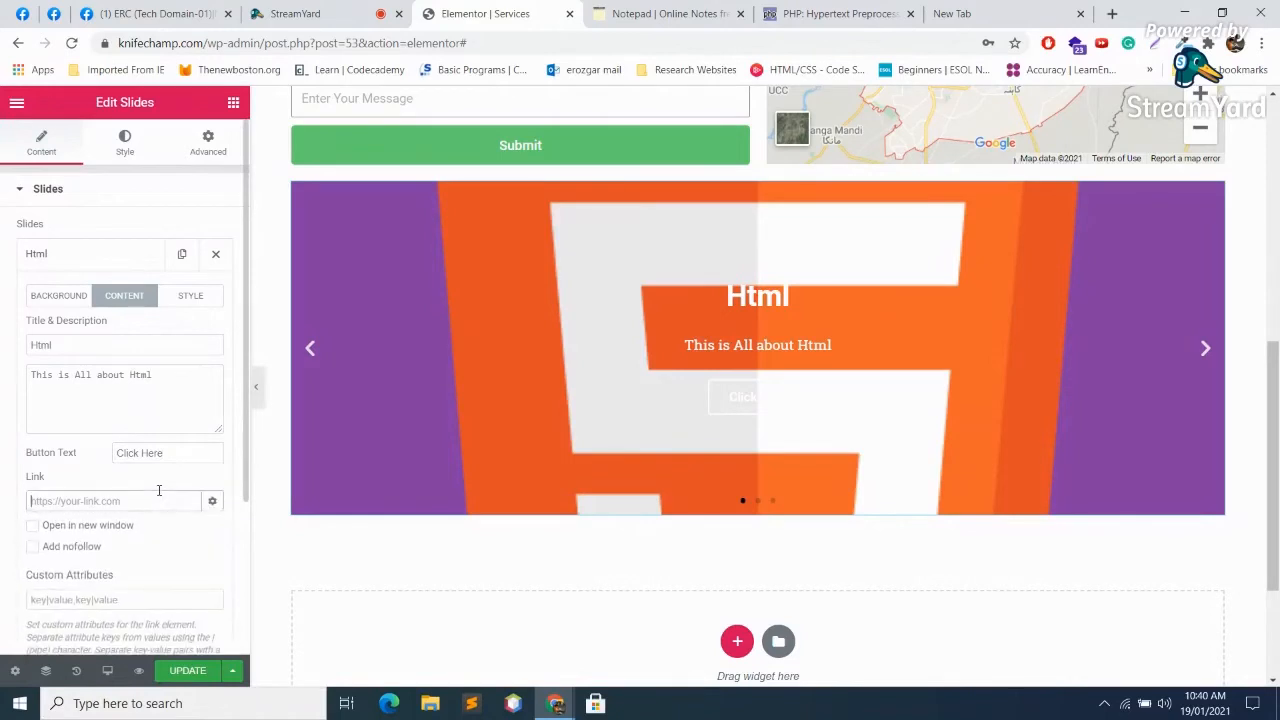
pyautogui.hotkey('ctrl', 'v')
# Step: Search Google for 'html', open the W3Schools HTML Tutorial and select its URL
pyautogui.click(960, 13)
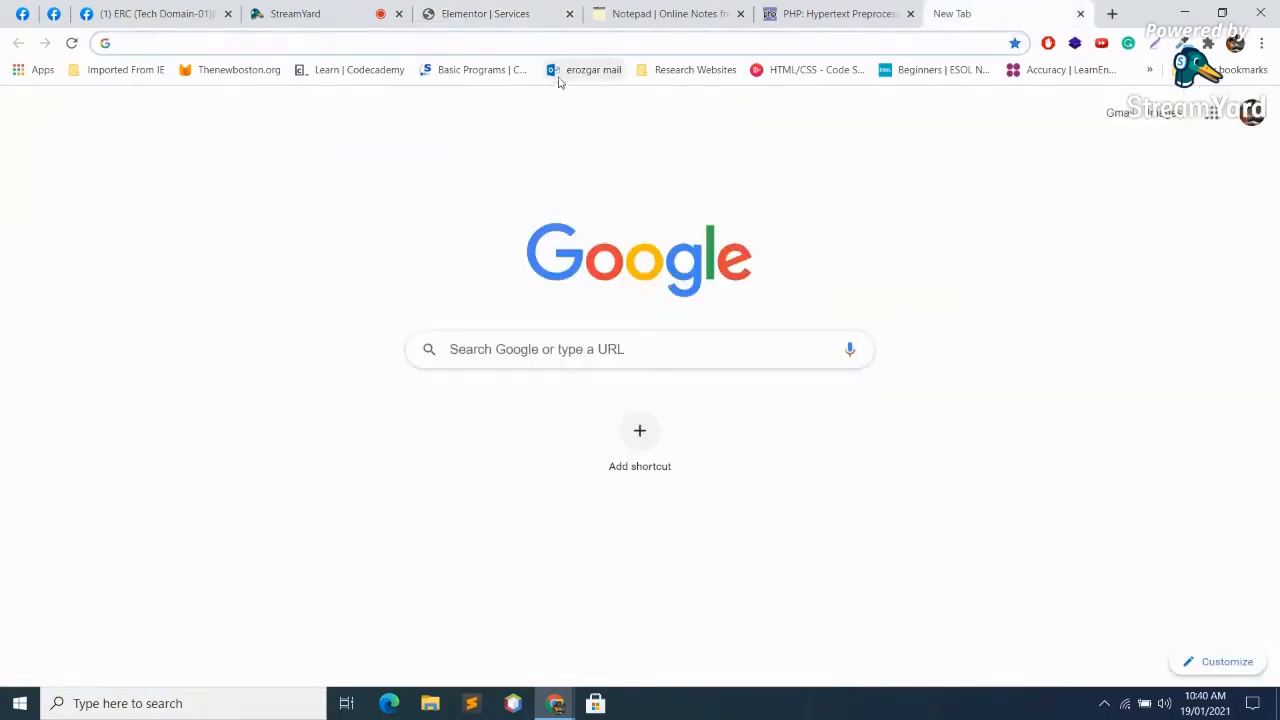
pyautogui.click(600, 45)
pyautogui.write('html')
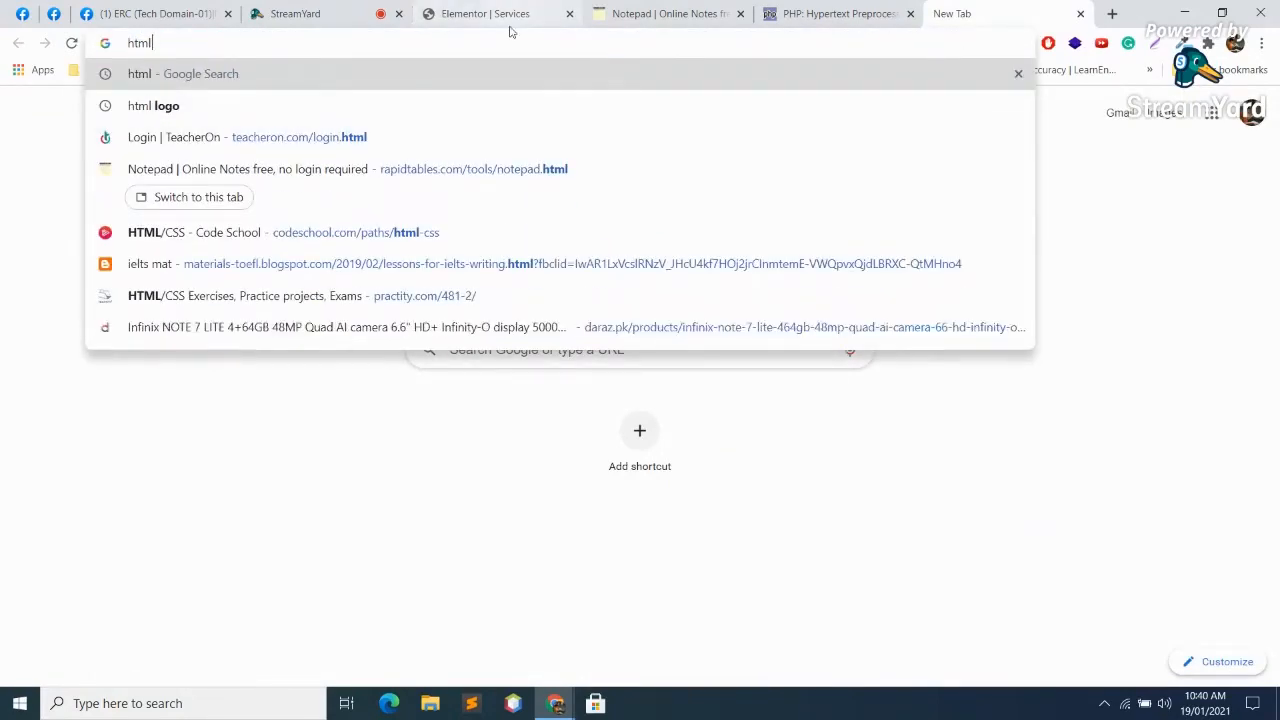
pyautogui.press('Return')
pyautogui.click(200, 272)
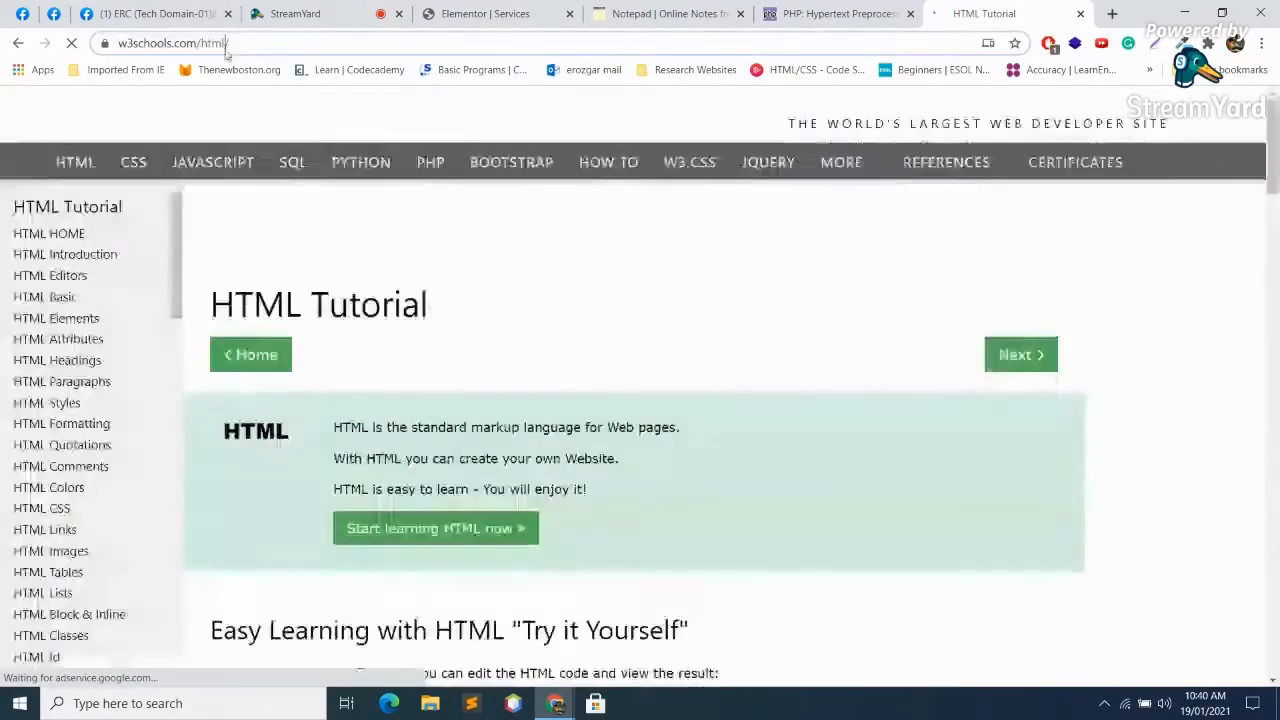
pyautogui.click(236, 40)
pyautogui.hotkey('ctrl', 'c')
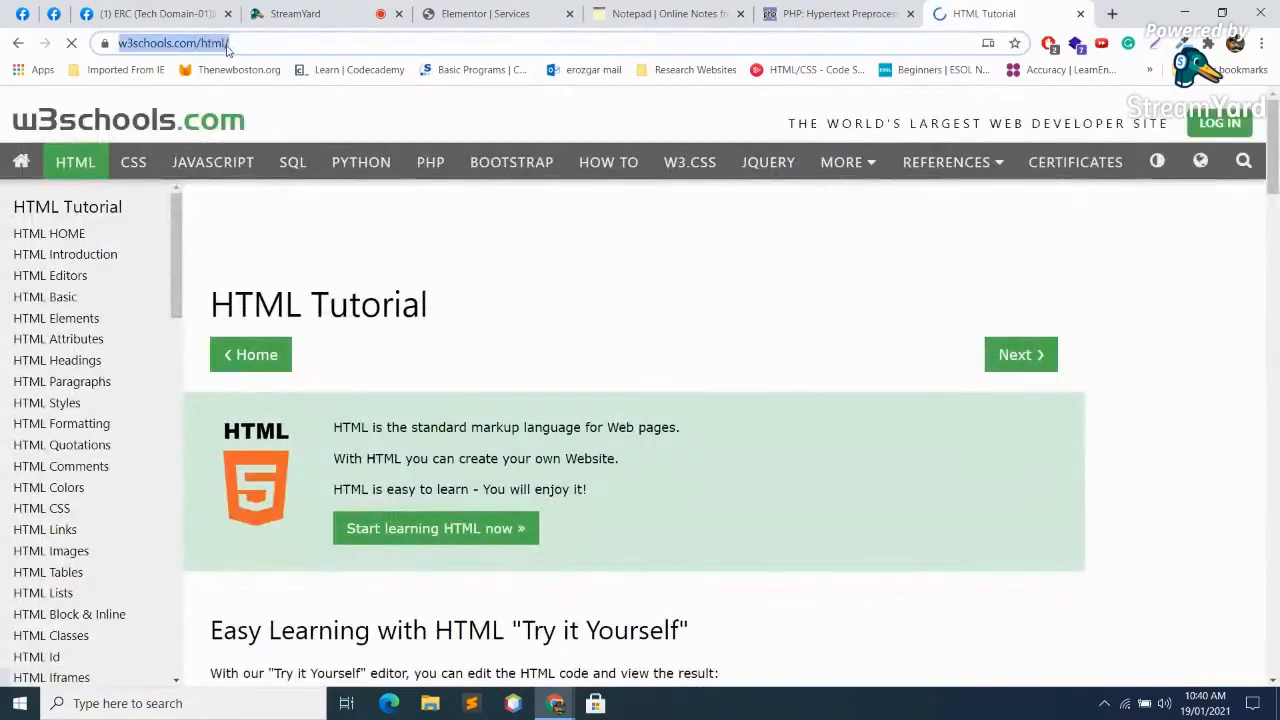
pyautogui.click(457, 12)
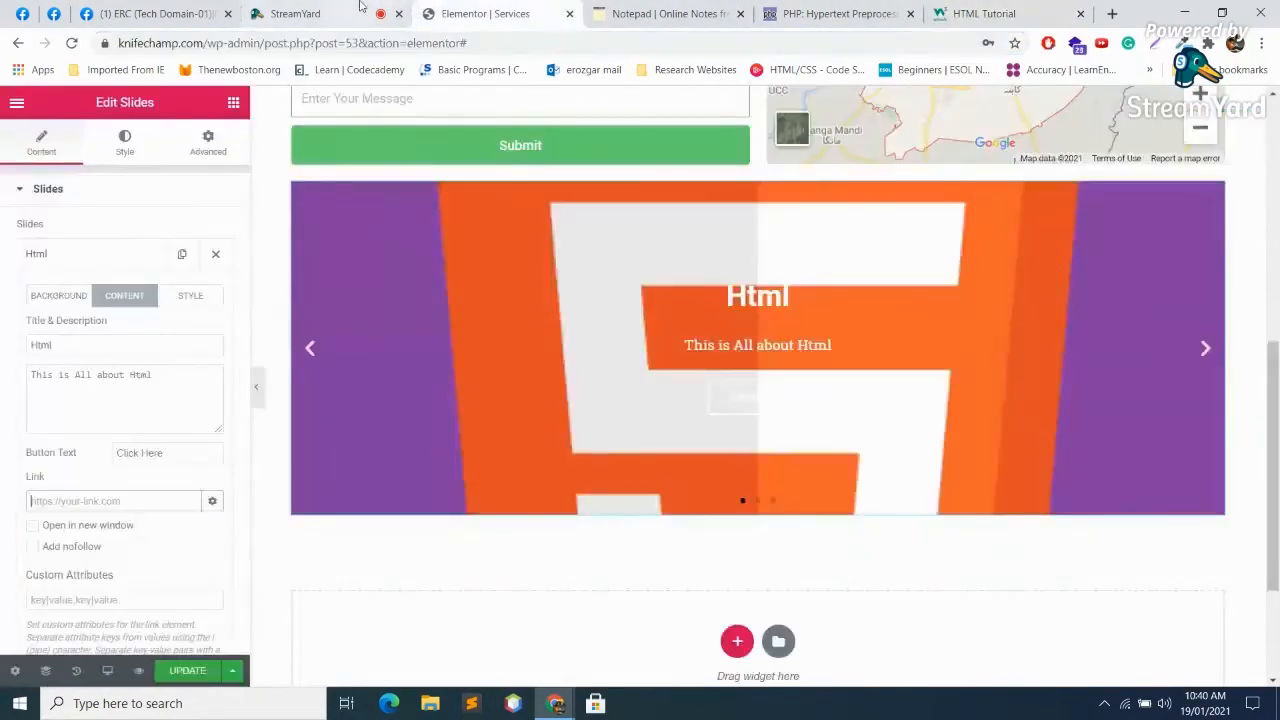
pyautogui.click(381, 10)
pyautogui.click(488, 14)
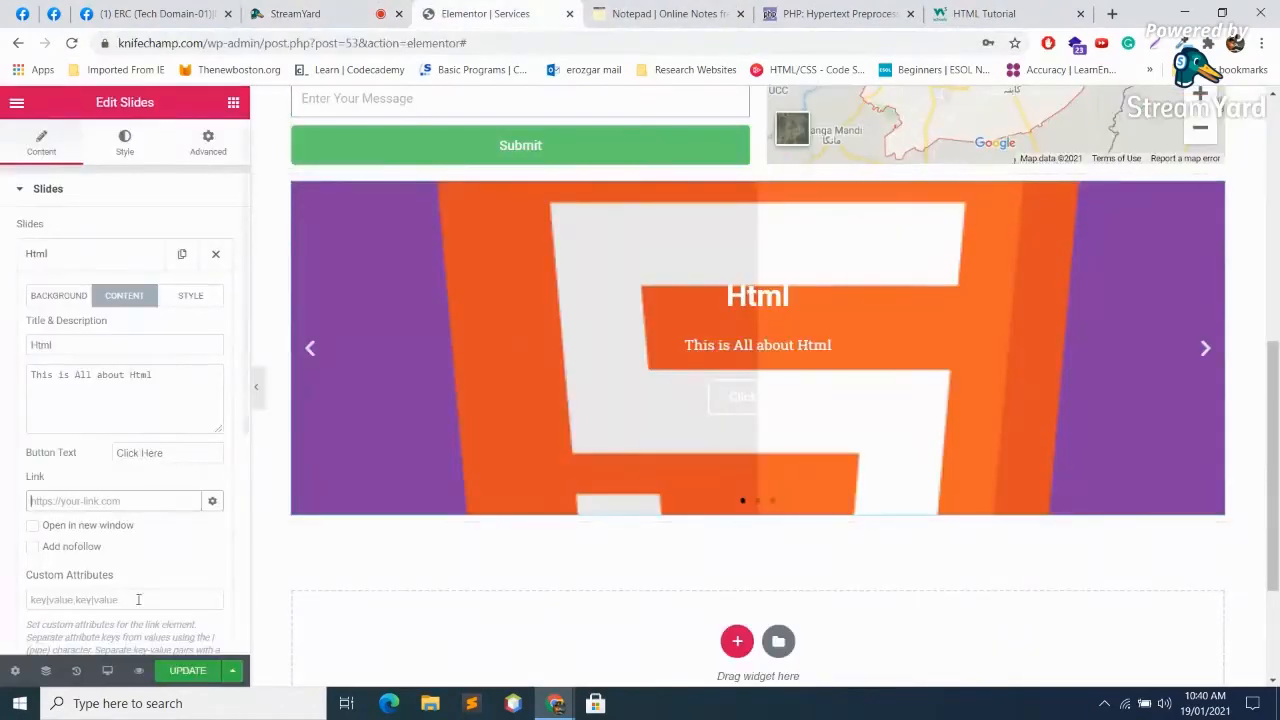
pyautogui.hotkey('ctrl', 'v')
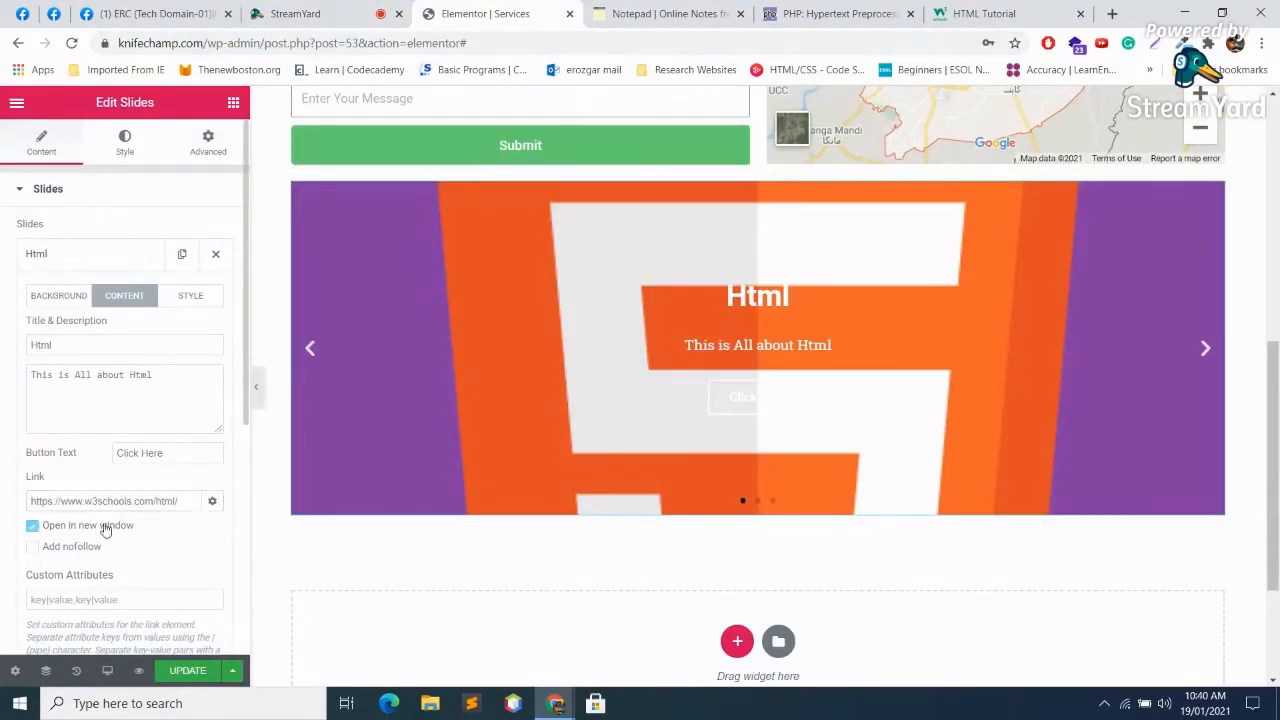
pyautogui.scroll(-2, 187, 535)
pyautogui.scroll(1, 201, 503)
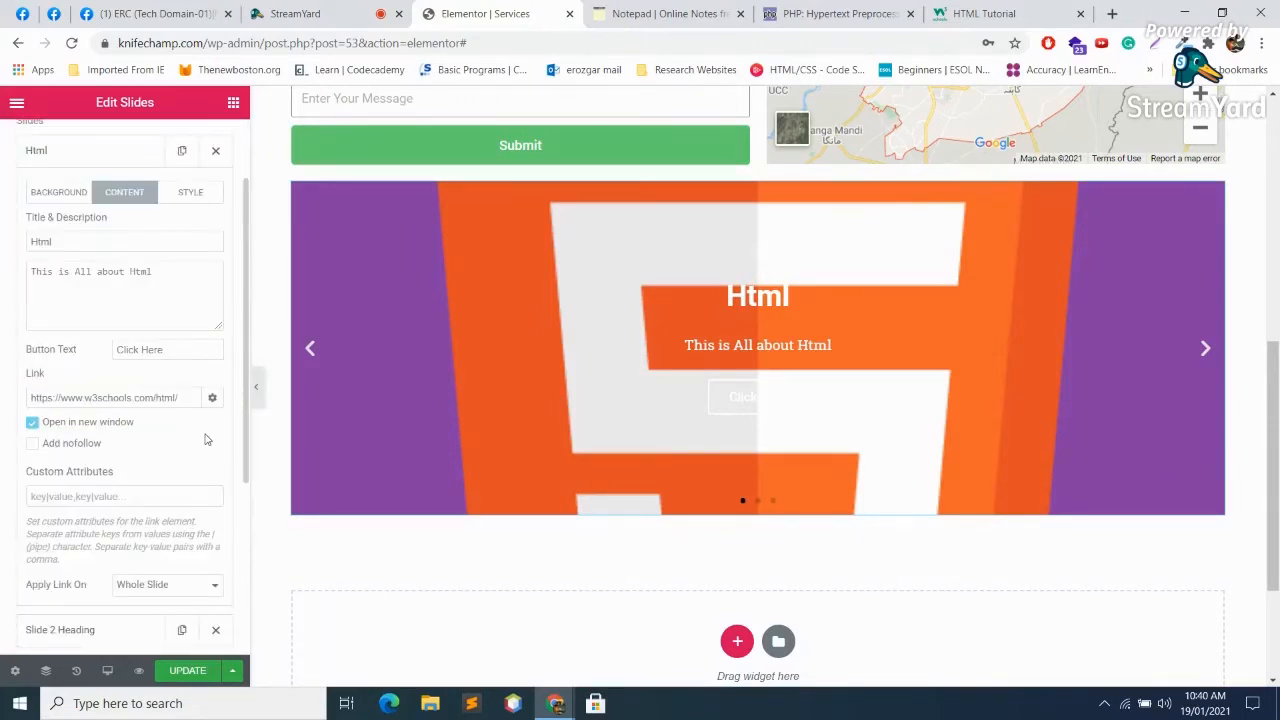
pyautogui.scroll(1, 196, 488)
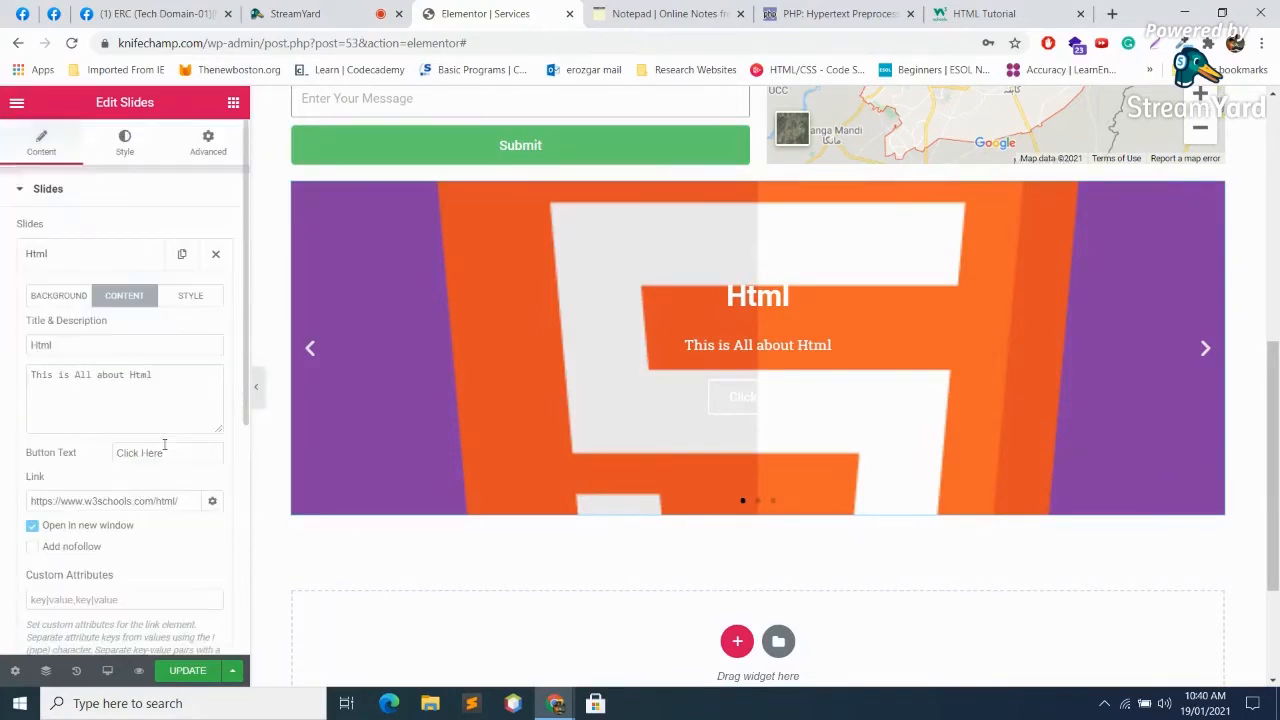
pyautogui.click(61, 298)
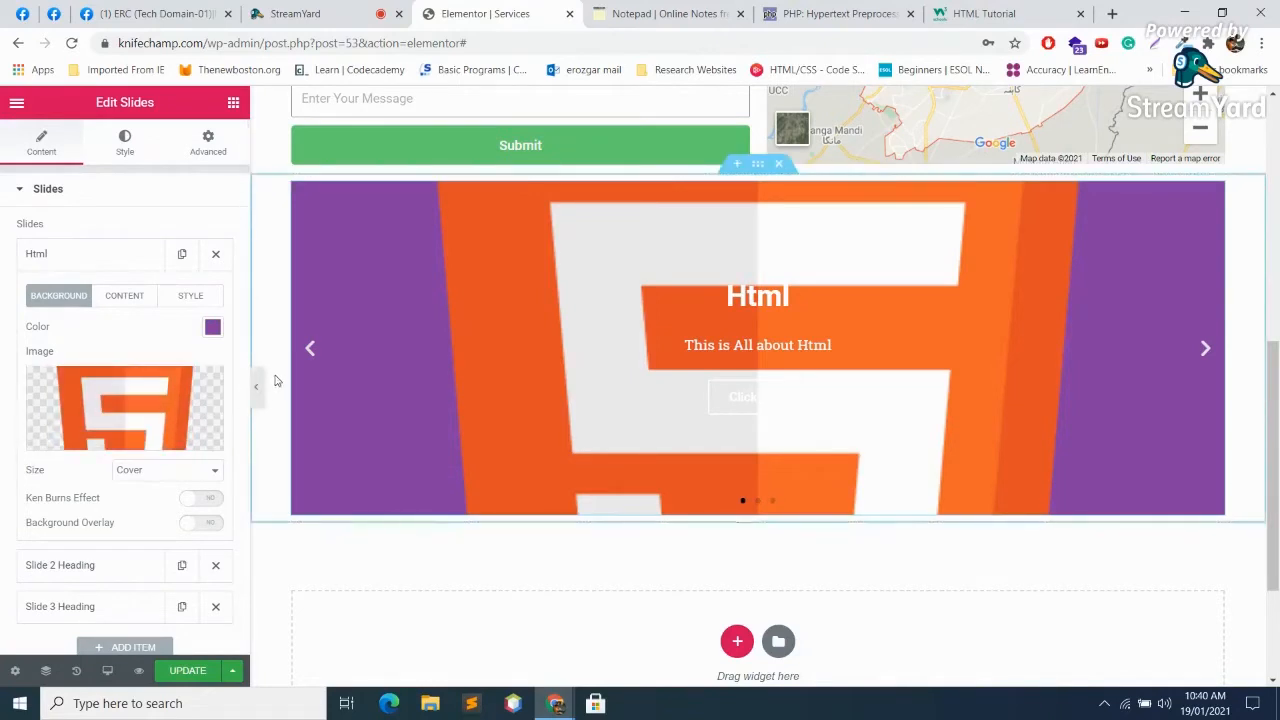
# Step: In the slider's Style settings, set the Title text colour to dark navy #062347
pyautogui.click(120, 296)
pyautogui.scroll(-1, 150, 300)
pyautogui.scroll(1, 137, 200)
pyautogui.click(130, 152)
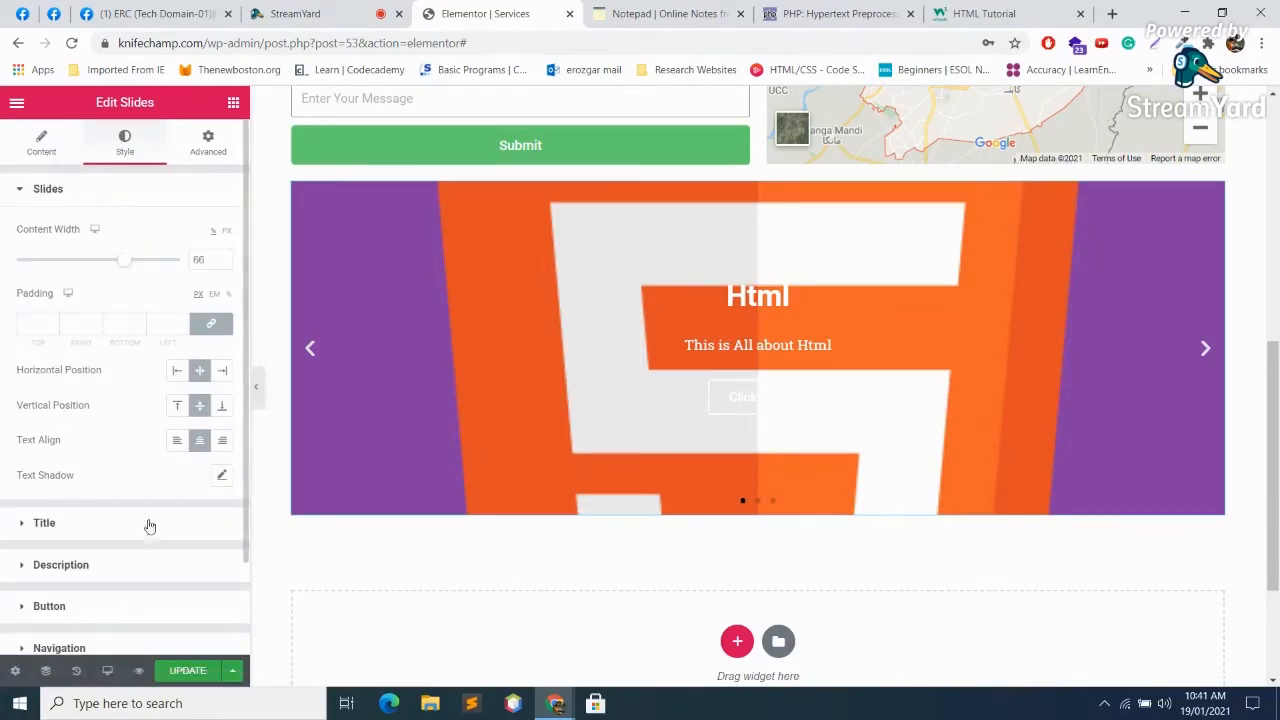
pyautogui.scroll(-1, 119, 424)
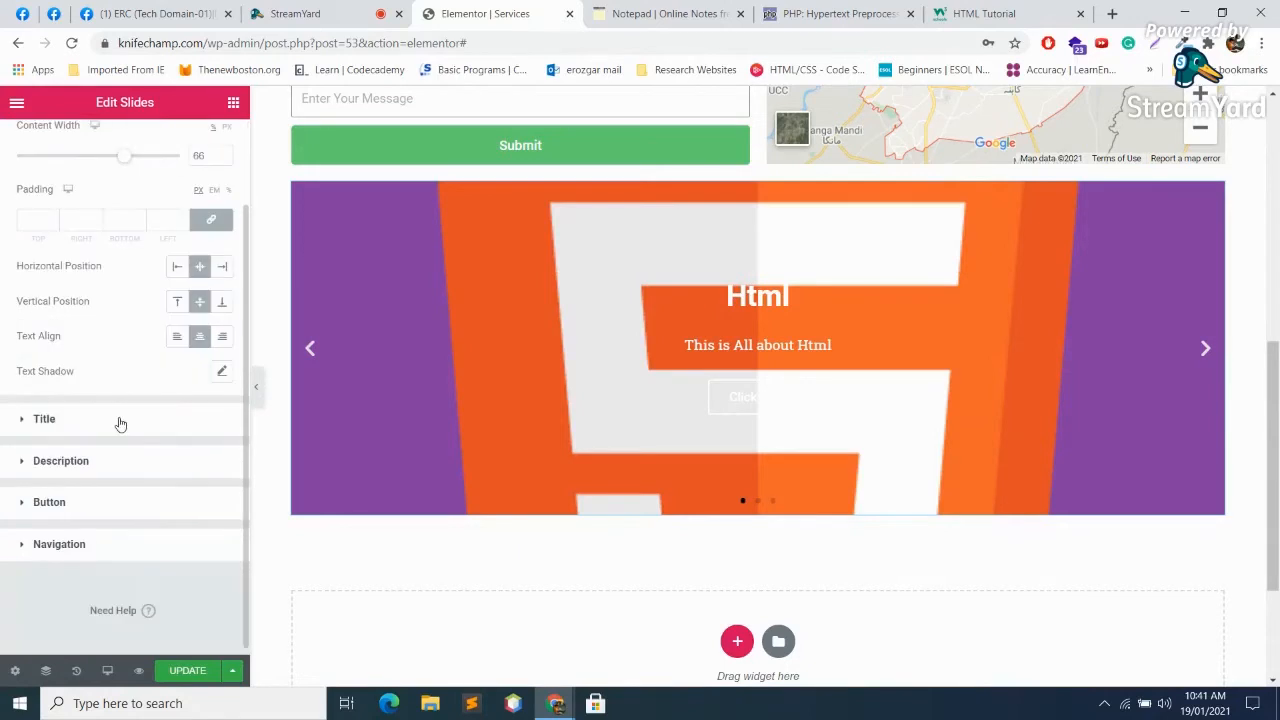
pyautogui.click(40, 420)
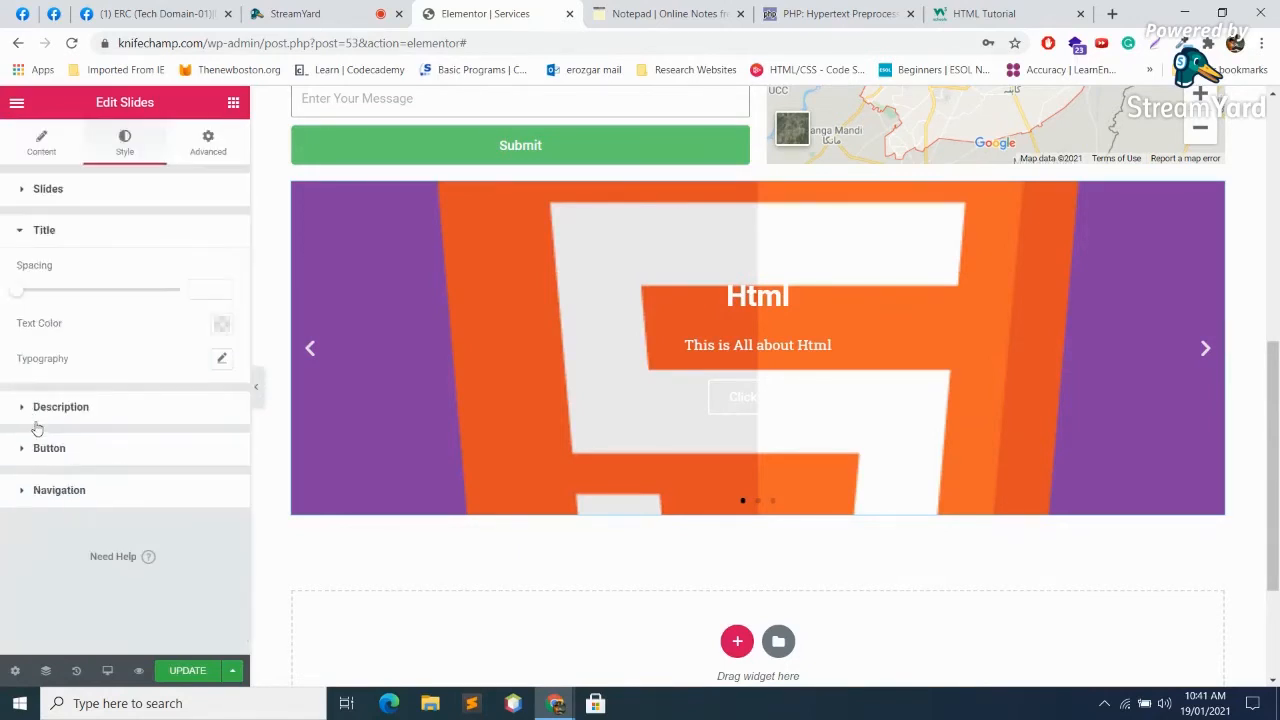
pyautogui.click(222, 326)
pyautogui.click(170, 443)
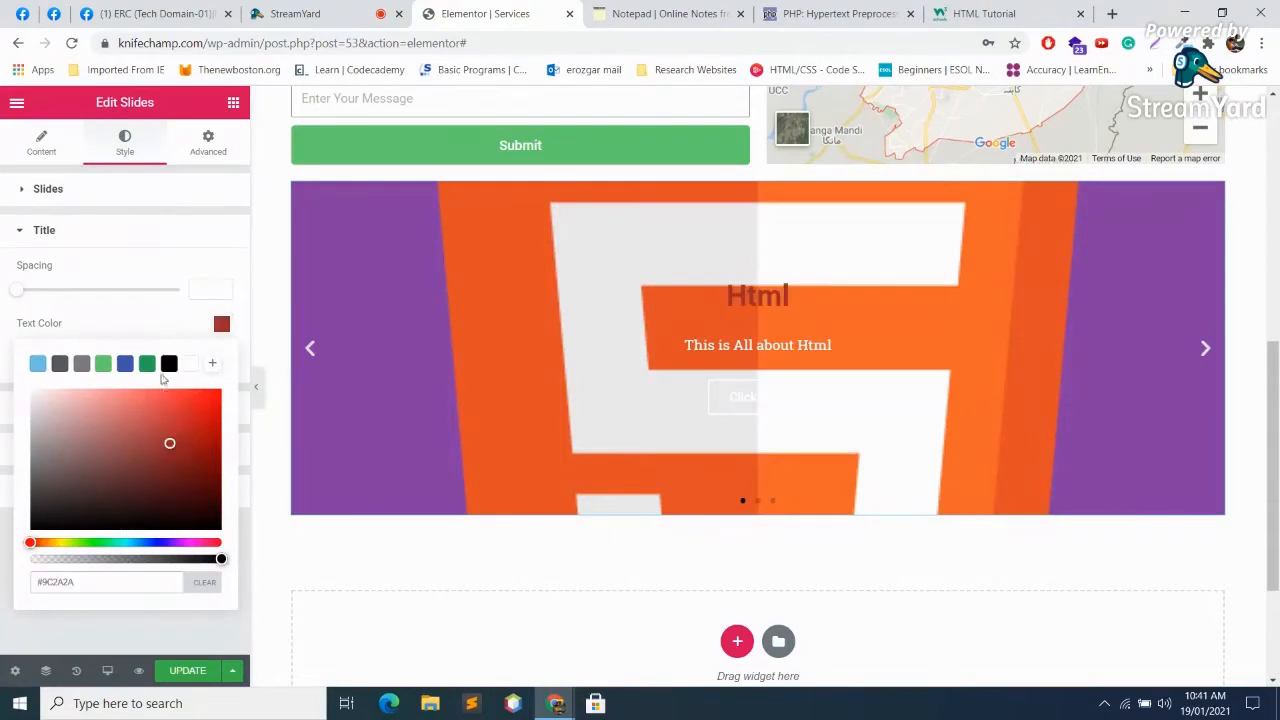
pyautogui.click(148, 363)
pyautogui.click(103, 363)
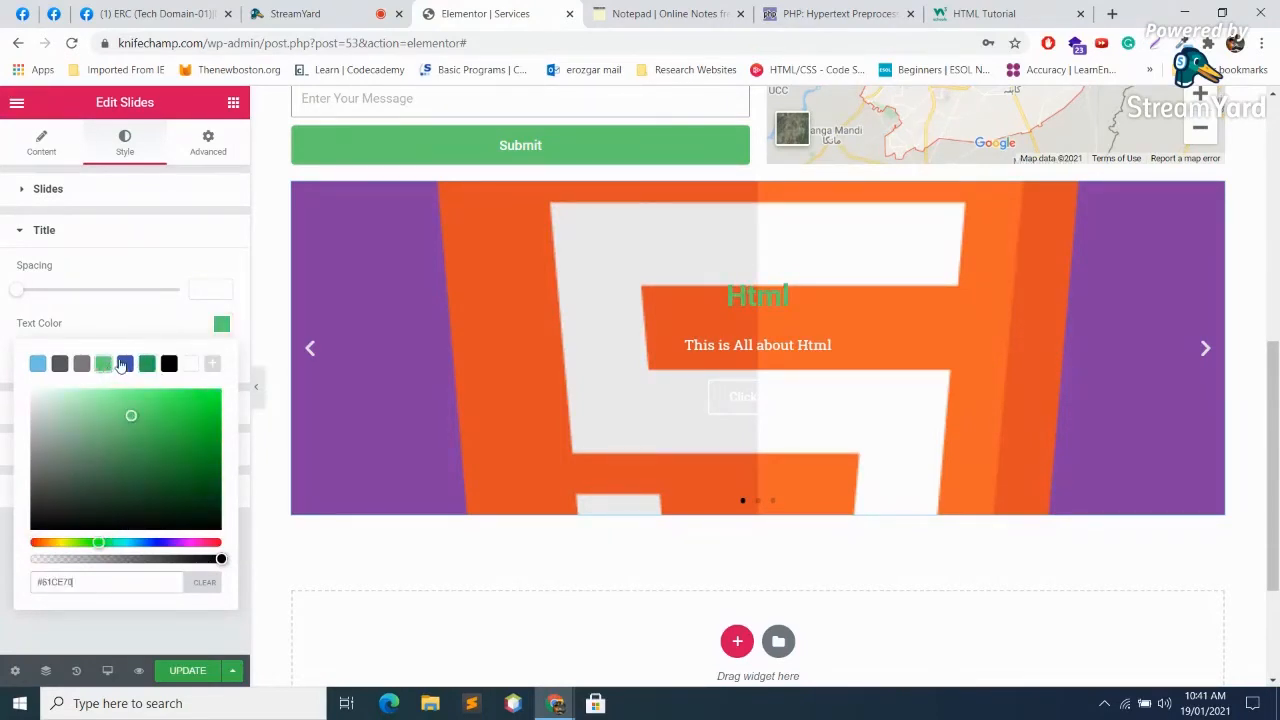
pyautogui.click(124, 363)
pyautogui.click(81, 363)
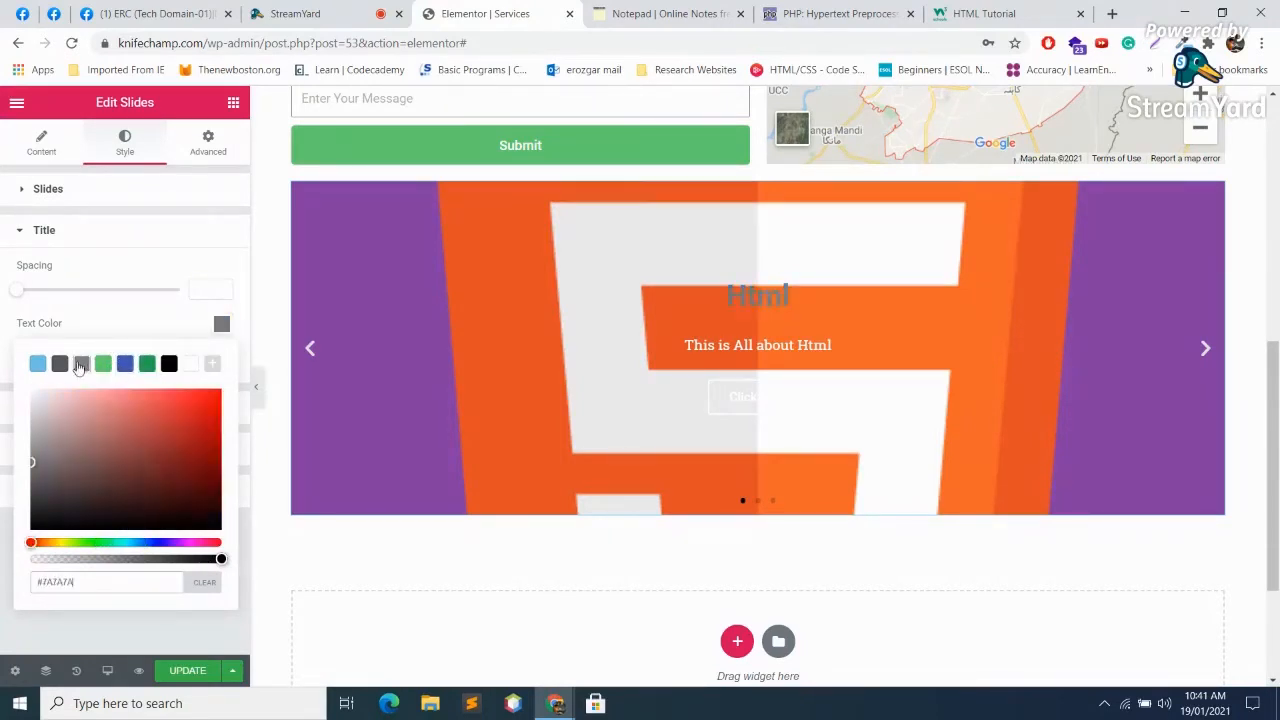
pyautogui.click(60, 364)
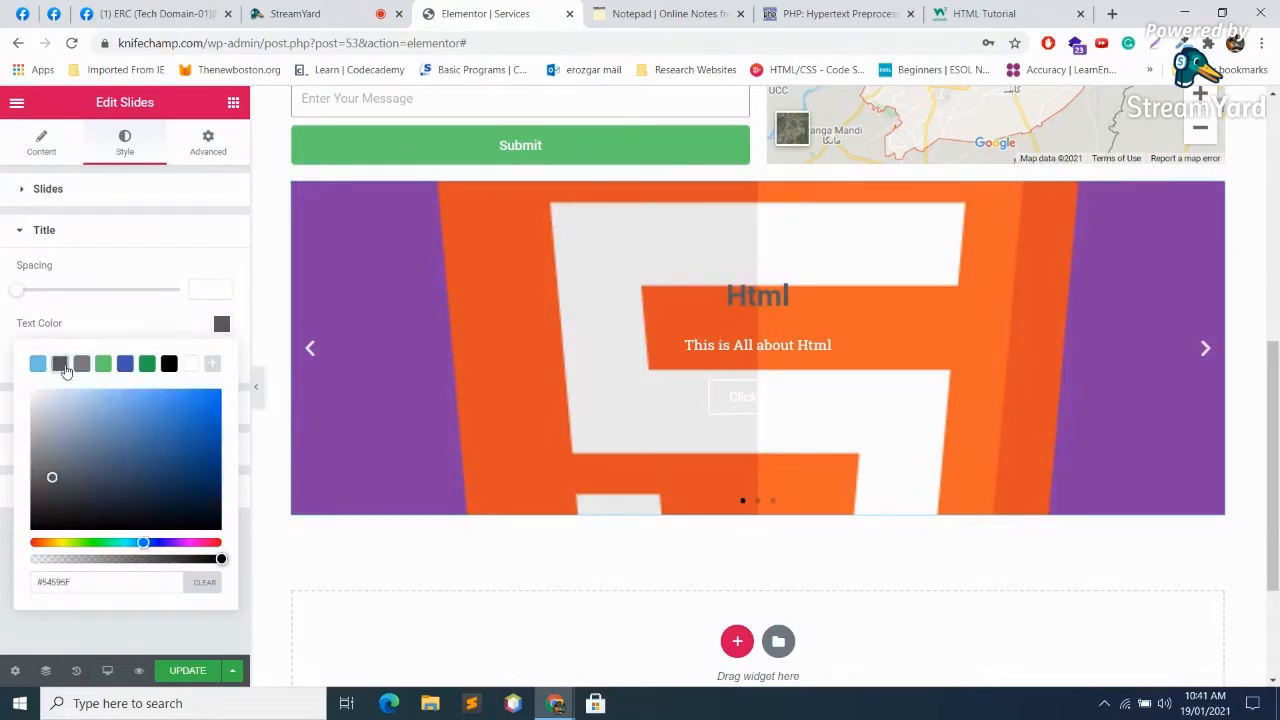
pyautogui.click(204, 491)
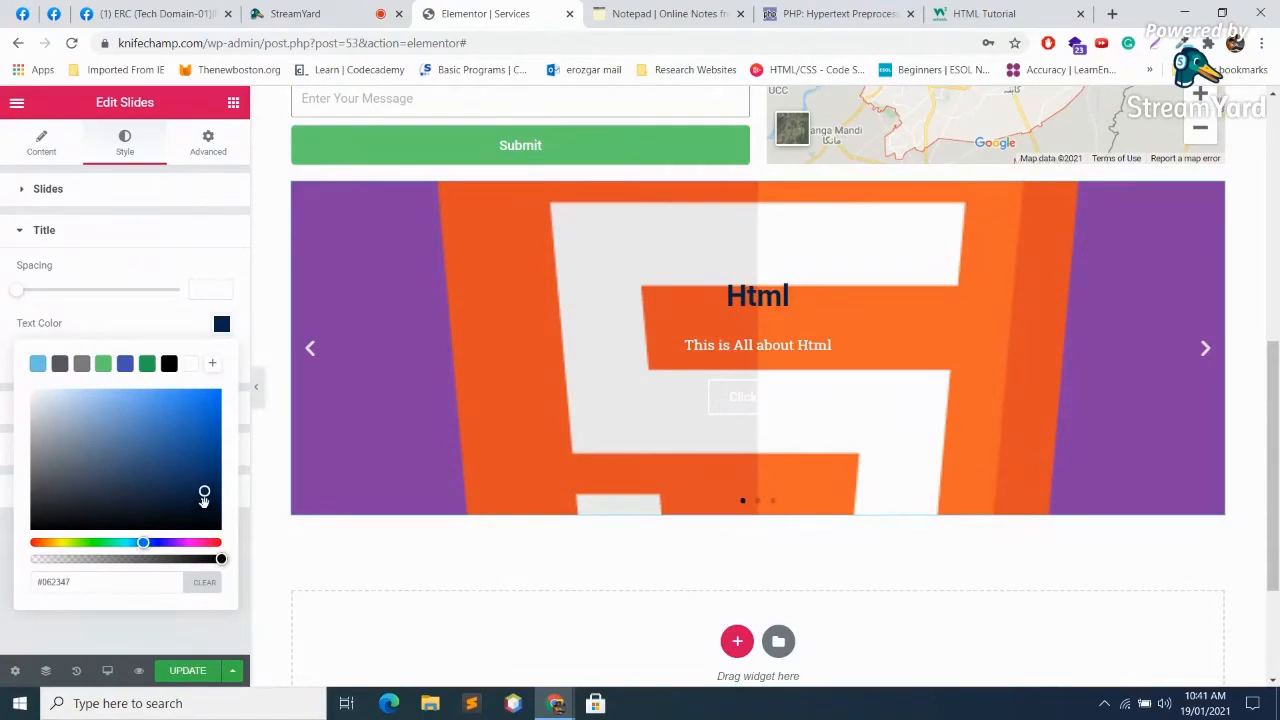
pyautogui.click(135, 230)
pyautogui.click(135, 230)
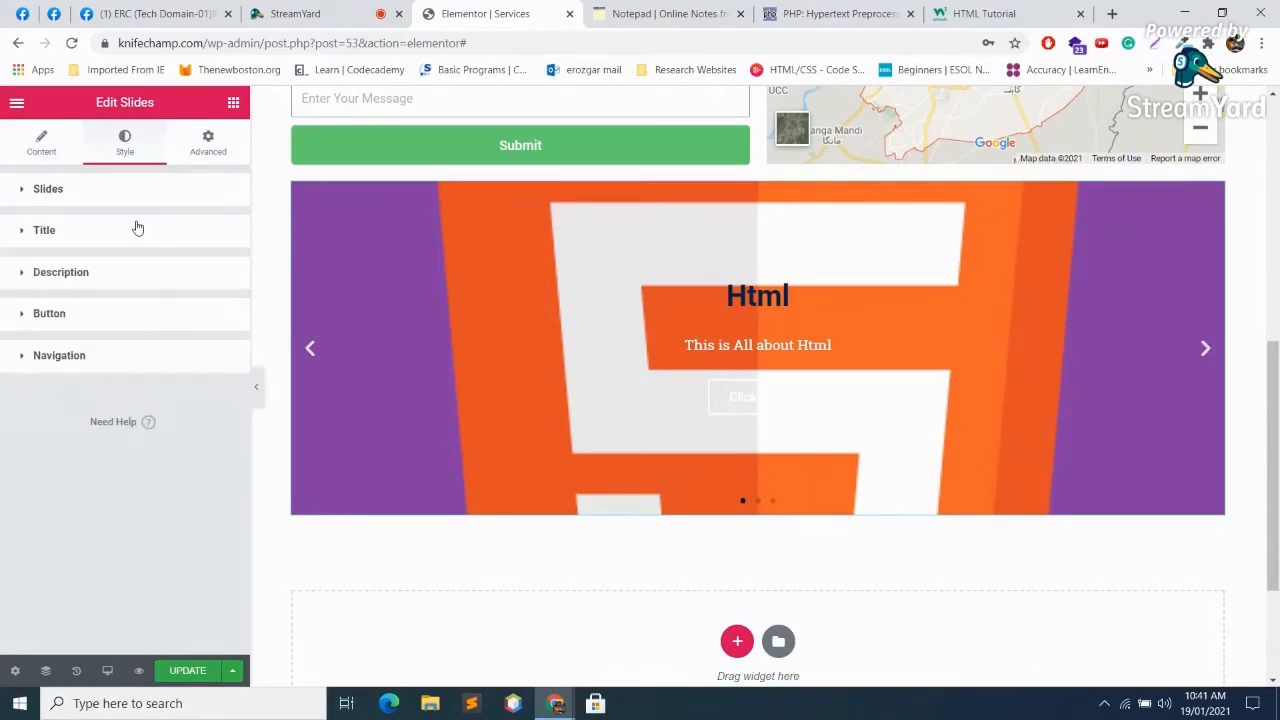
# Step: Set the Description text colour to black
pyautogui.click(87, 280)
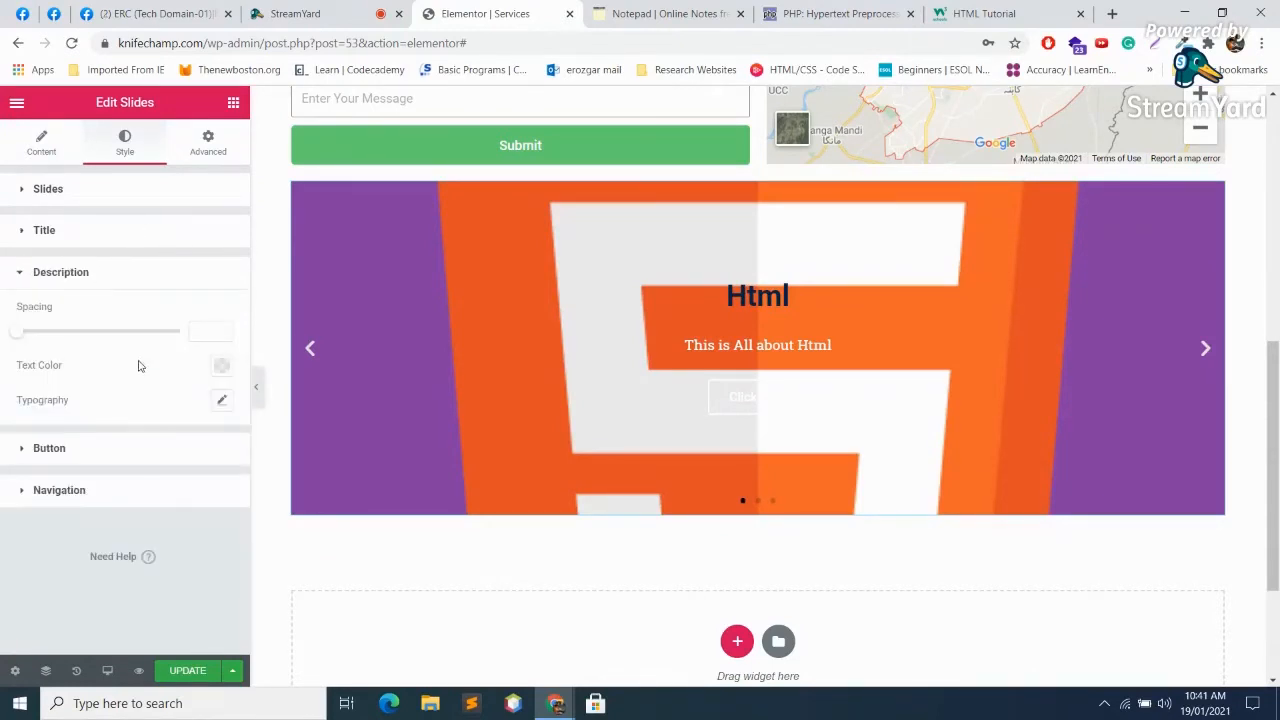
pyautogui.click(222, 365)
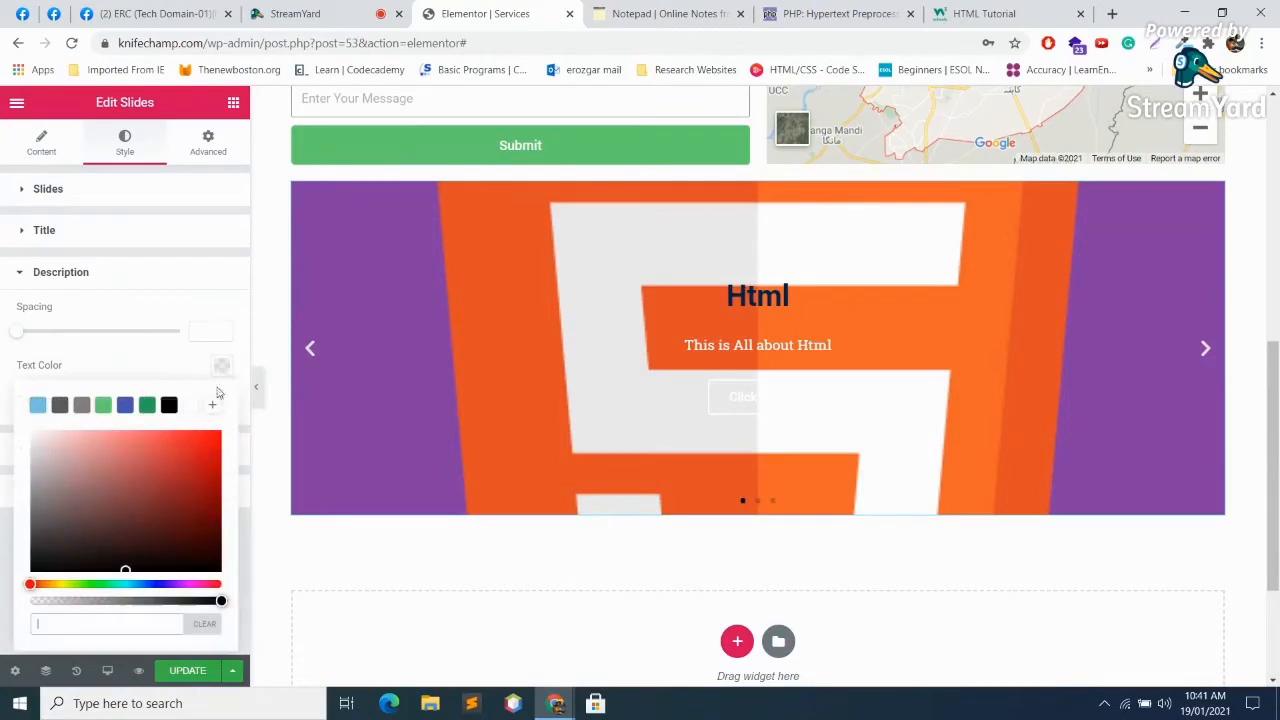
pyautogui.click(169, 405)
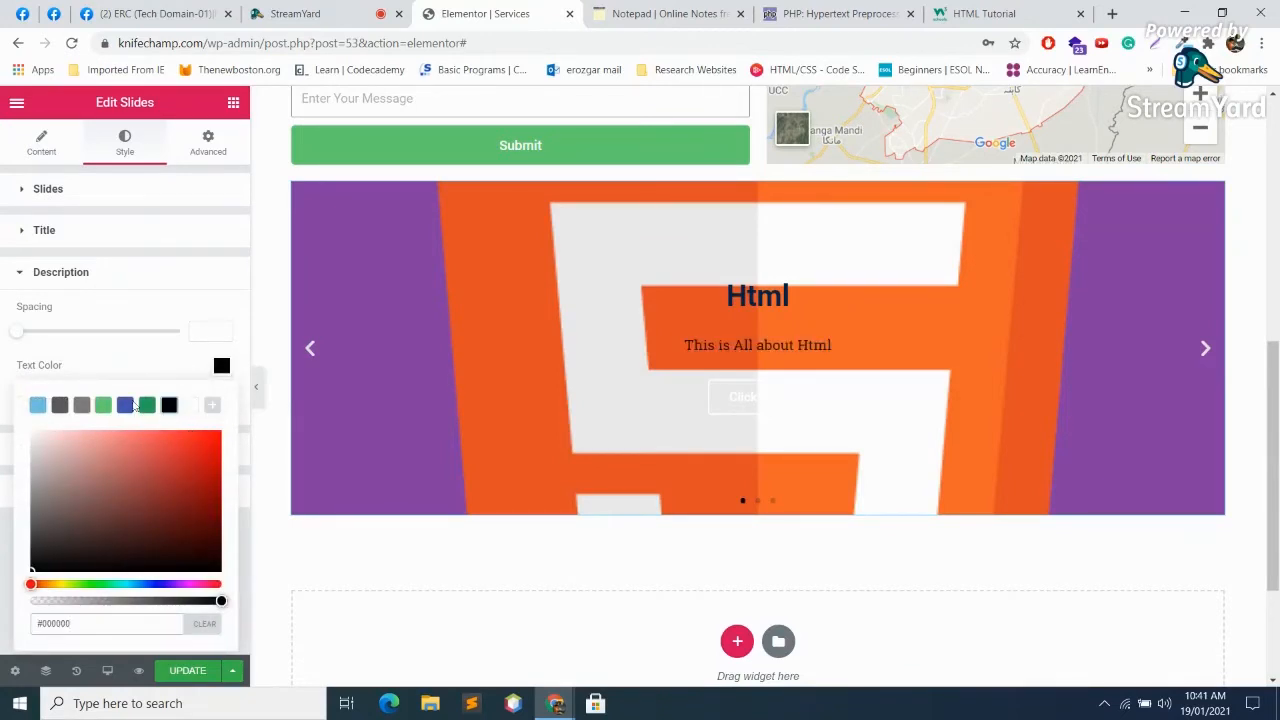
pyautogui.click(24, 274)
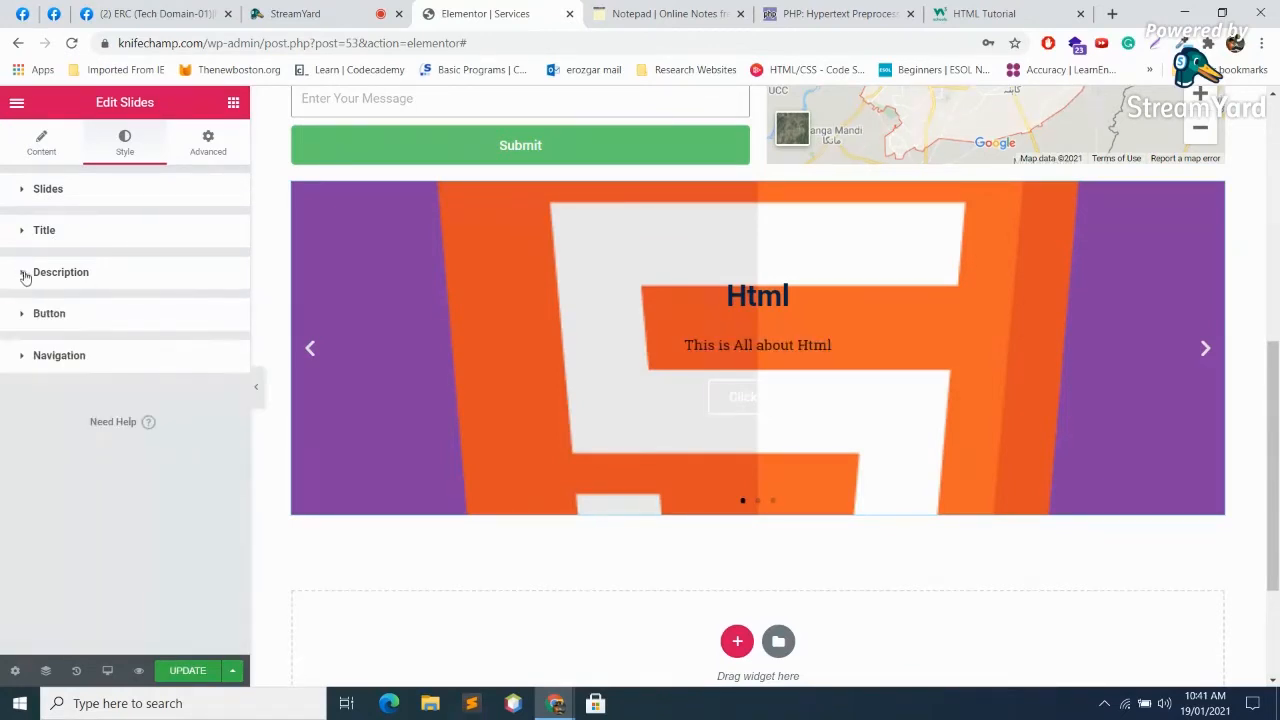
# Step: Set the button text colour to dark red #2E0606
pyautogui.click(70, 314)
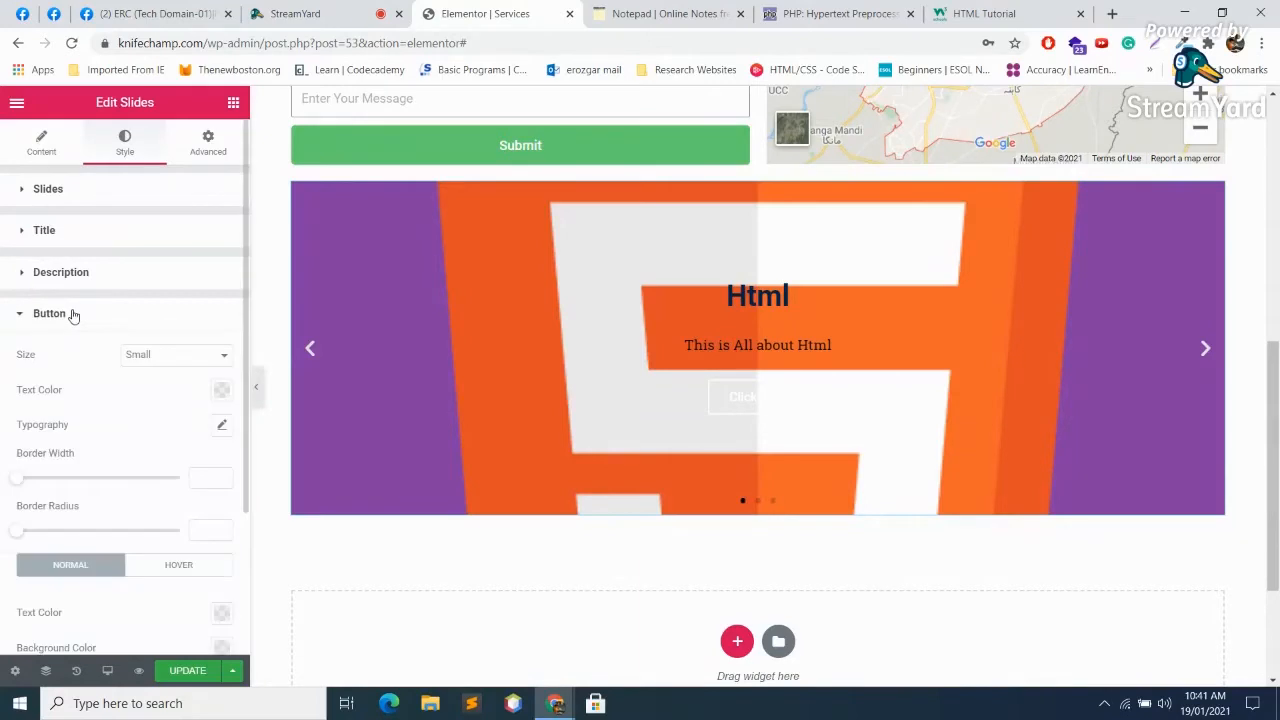
pyautogui.click(222, 390)
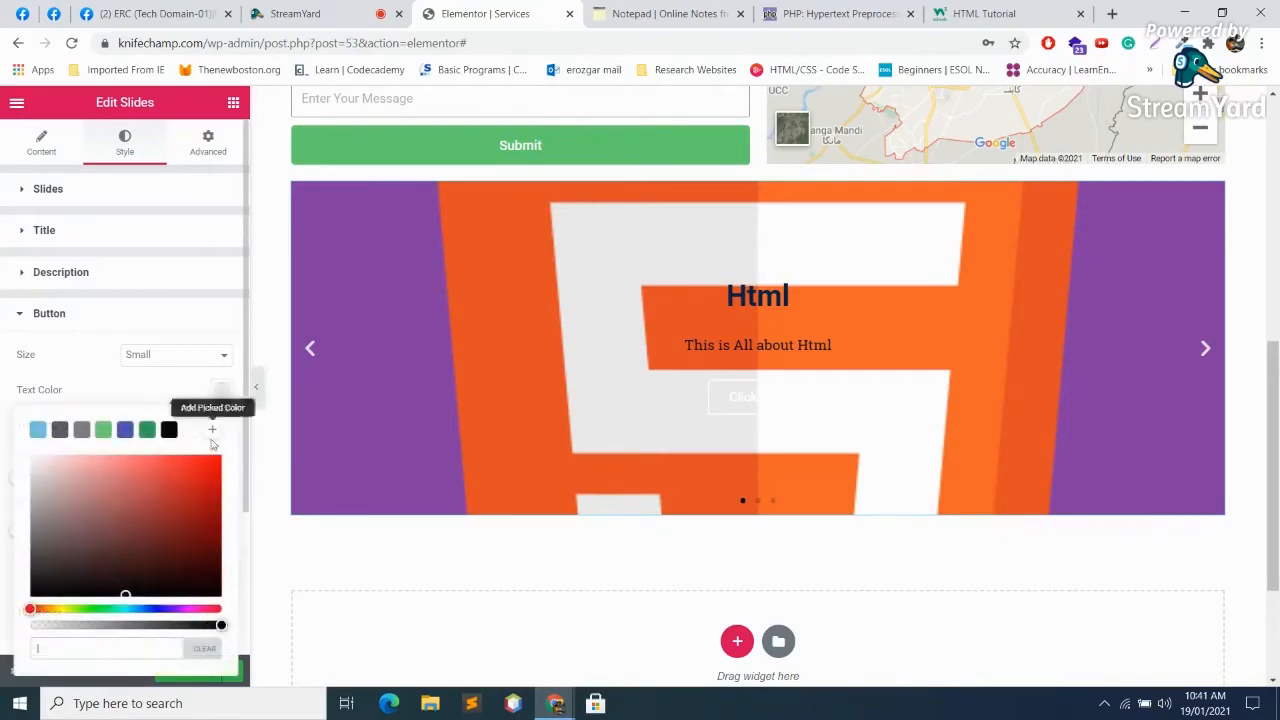
pyautogui.click(200, 496)
pyautogui.click(196, 570)
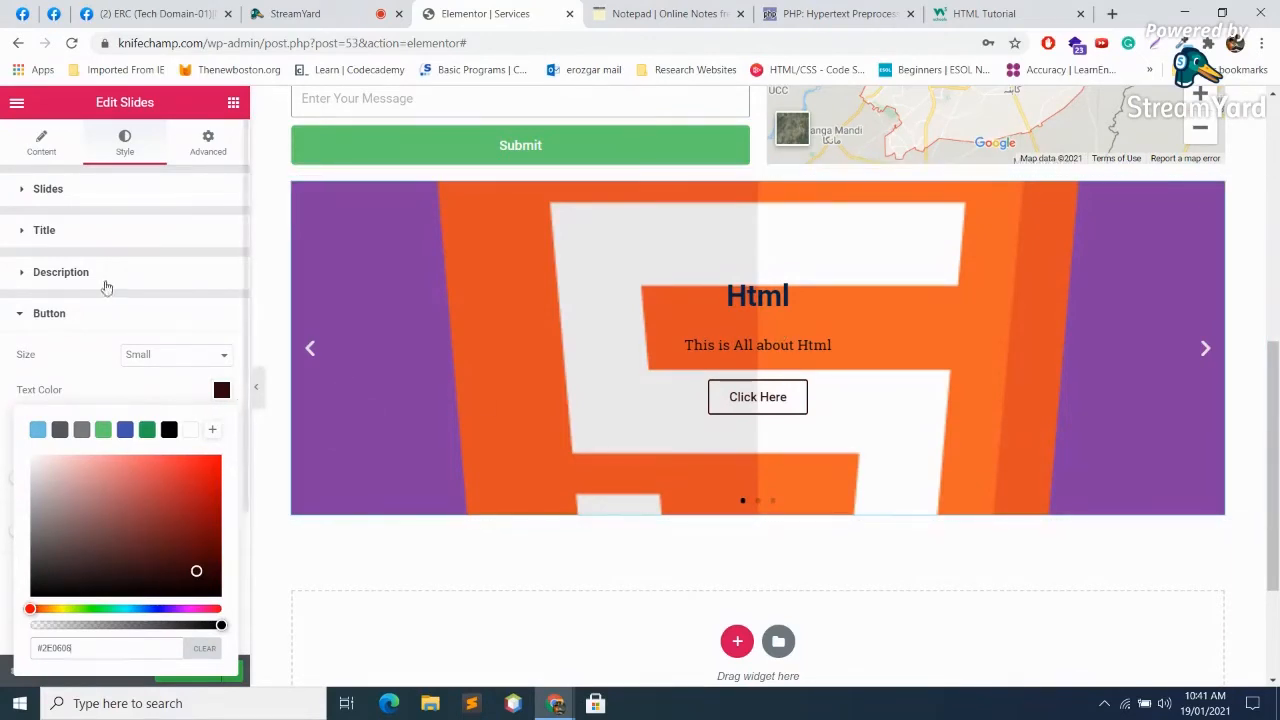
pyautogui.click(22, 314)
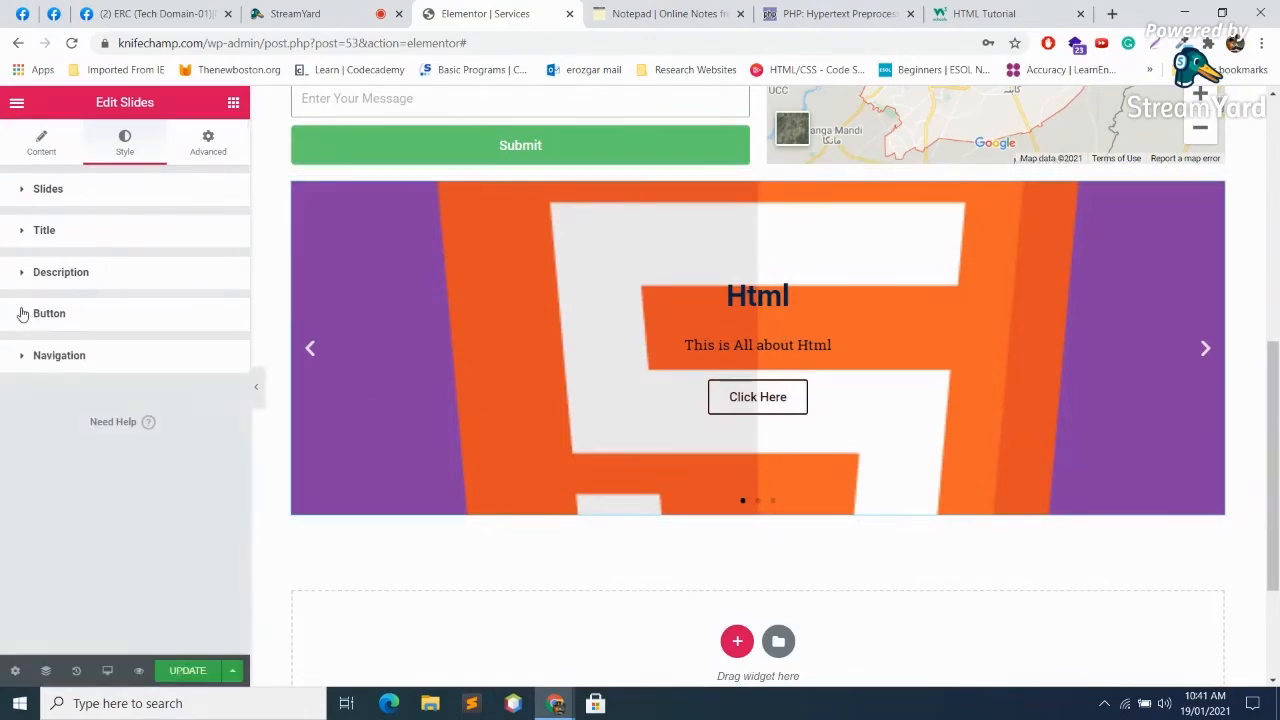
# Step: Return to the Content tab and expand the Slide 2 Heading settings
pyautogui.click(42, 358)
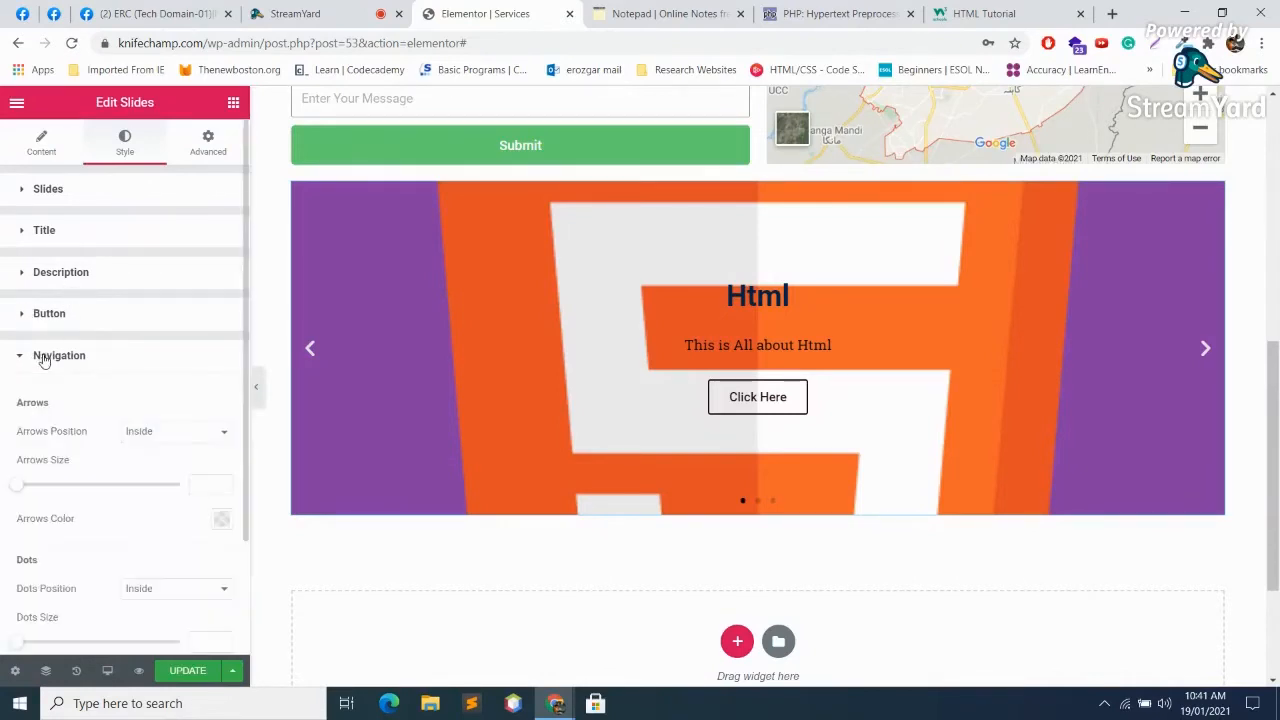
pyautogui.click(43, 359)
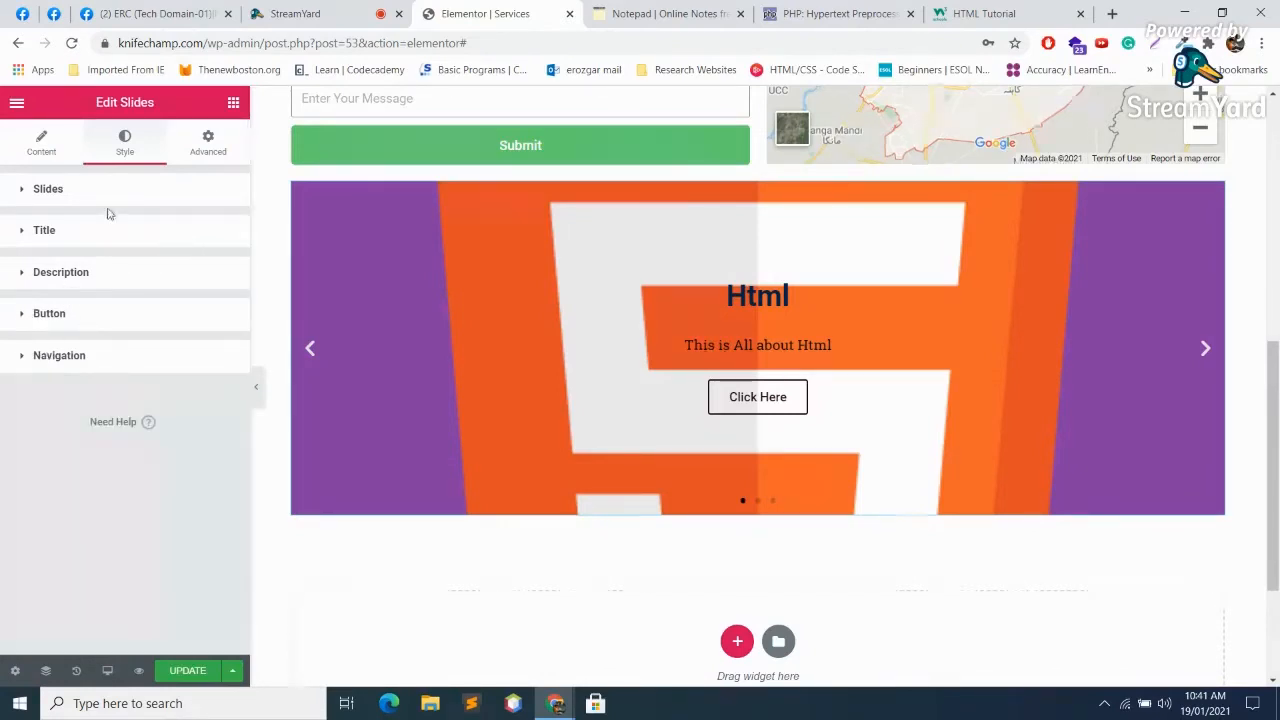
pyautogui.click(42, 143)
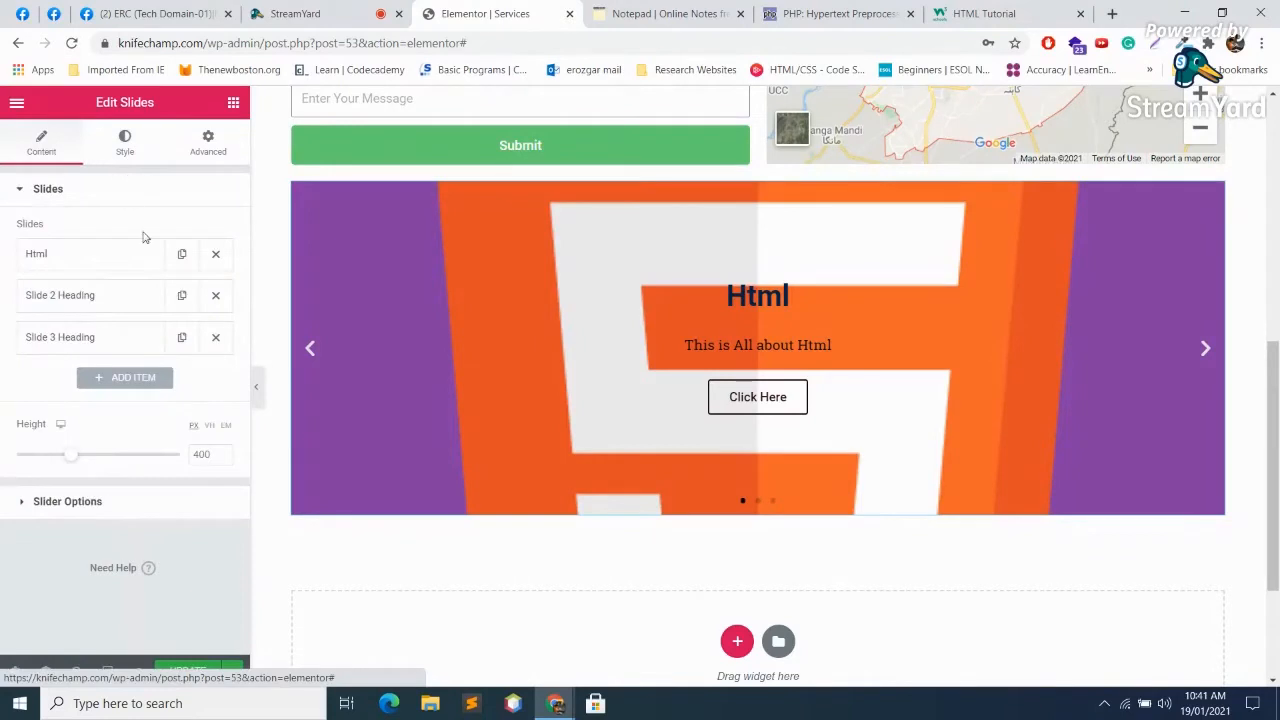
pyautogui.click(110, 295)
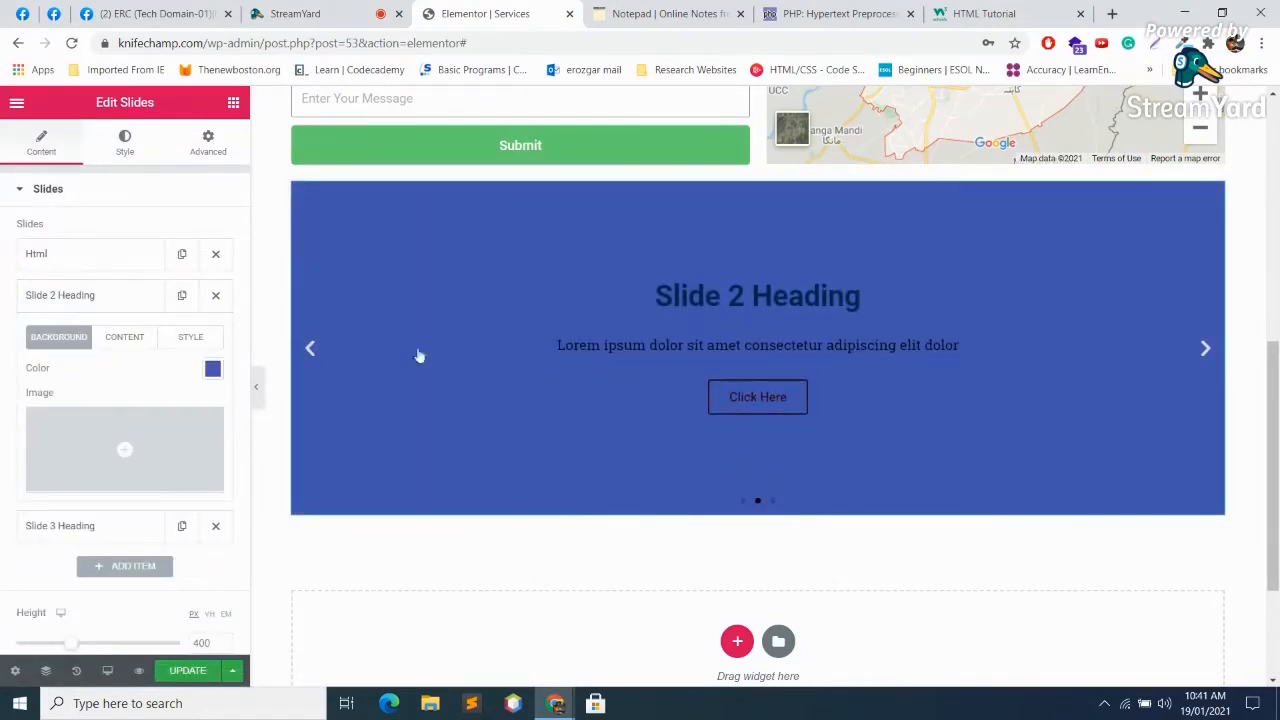
pyautogui.click(318, 8)
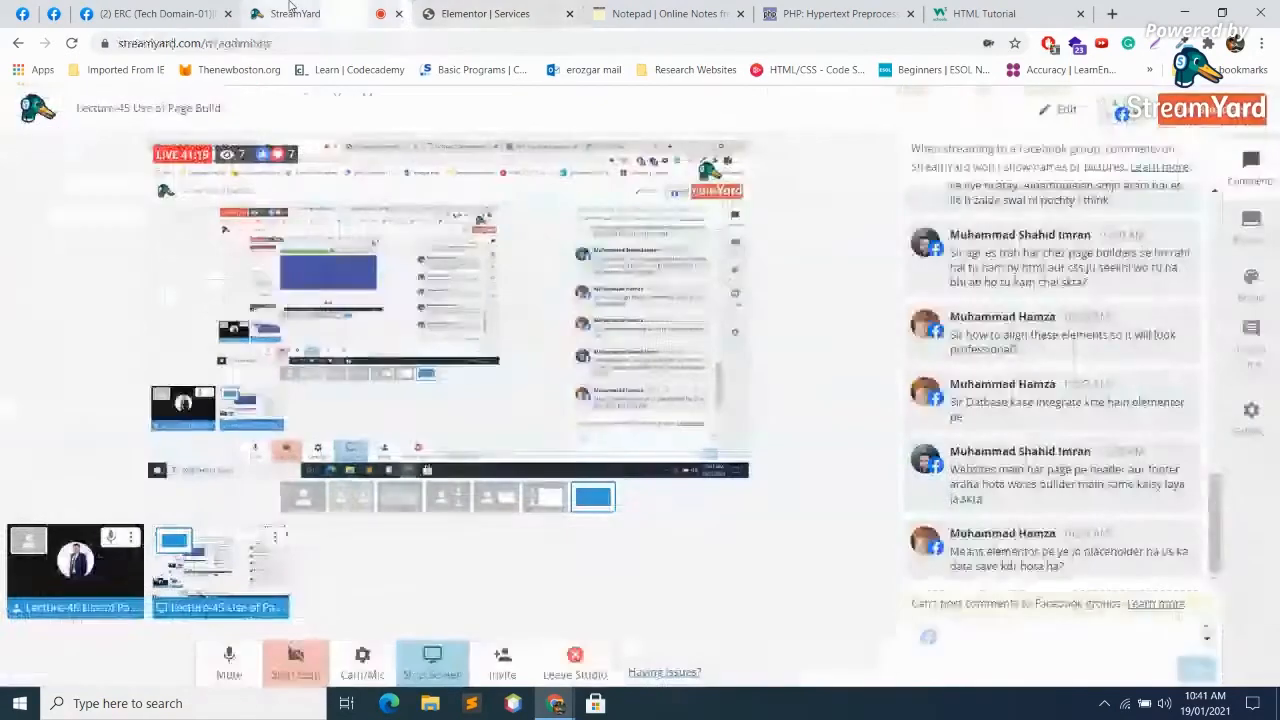
pyautogui.click(229, 660)
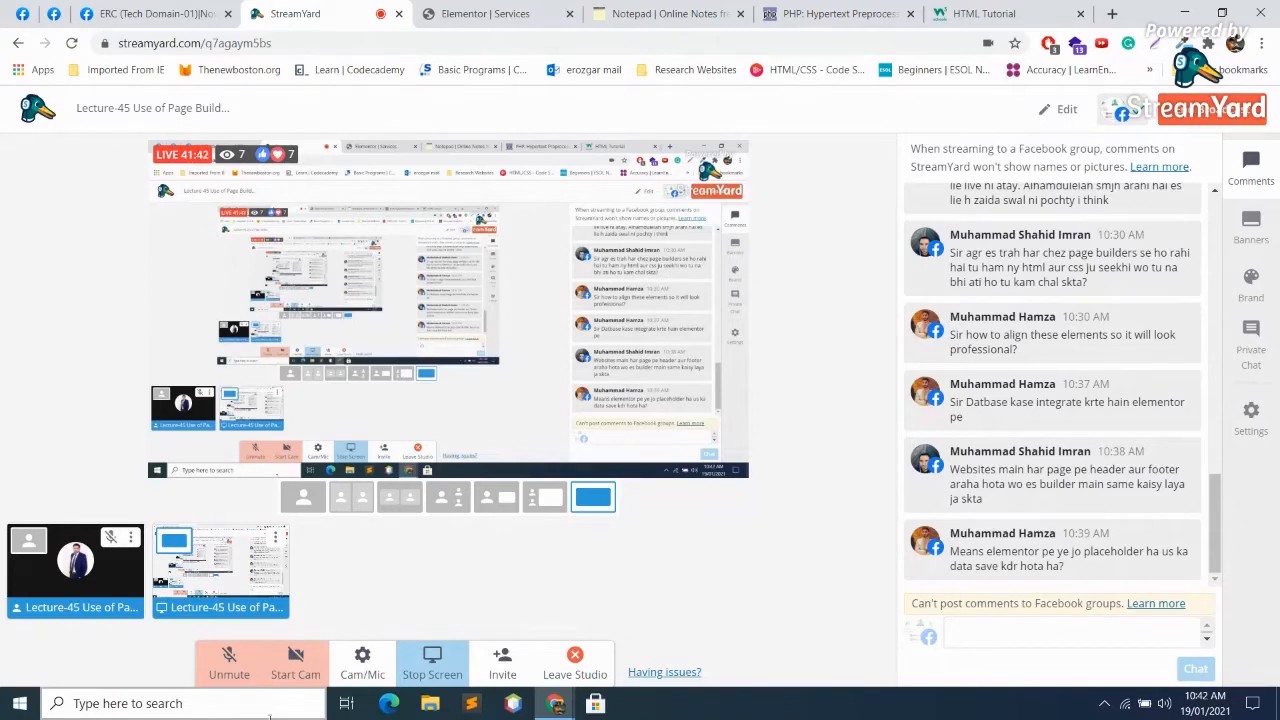
pyautogui.click(228, 670)
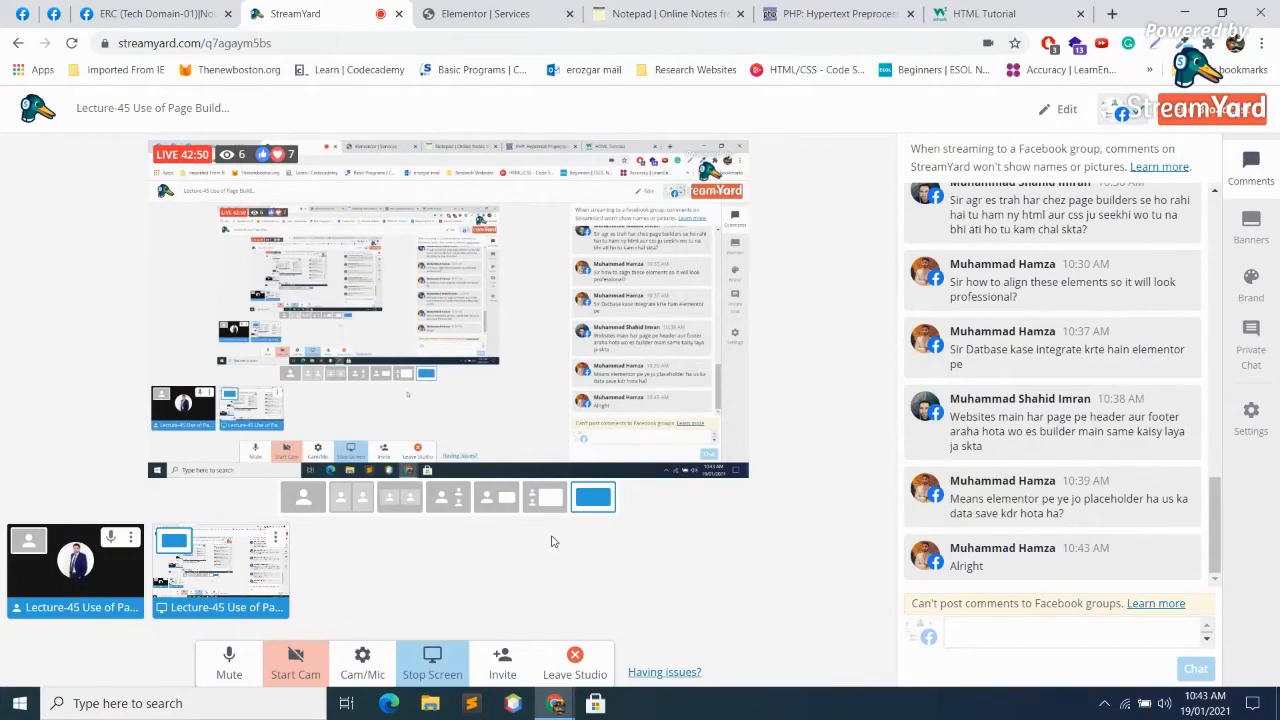
pyautogui.click(668, 13)
# Step: Set Slide 2's background image to the WordPress logo, replacing the php logo first chosen
pyautogui.click(497, 13)
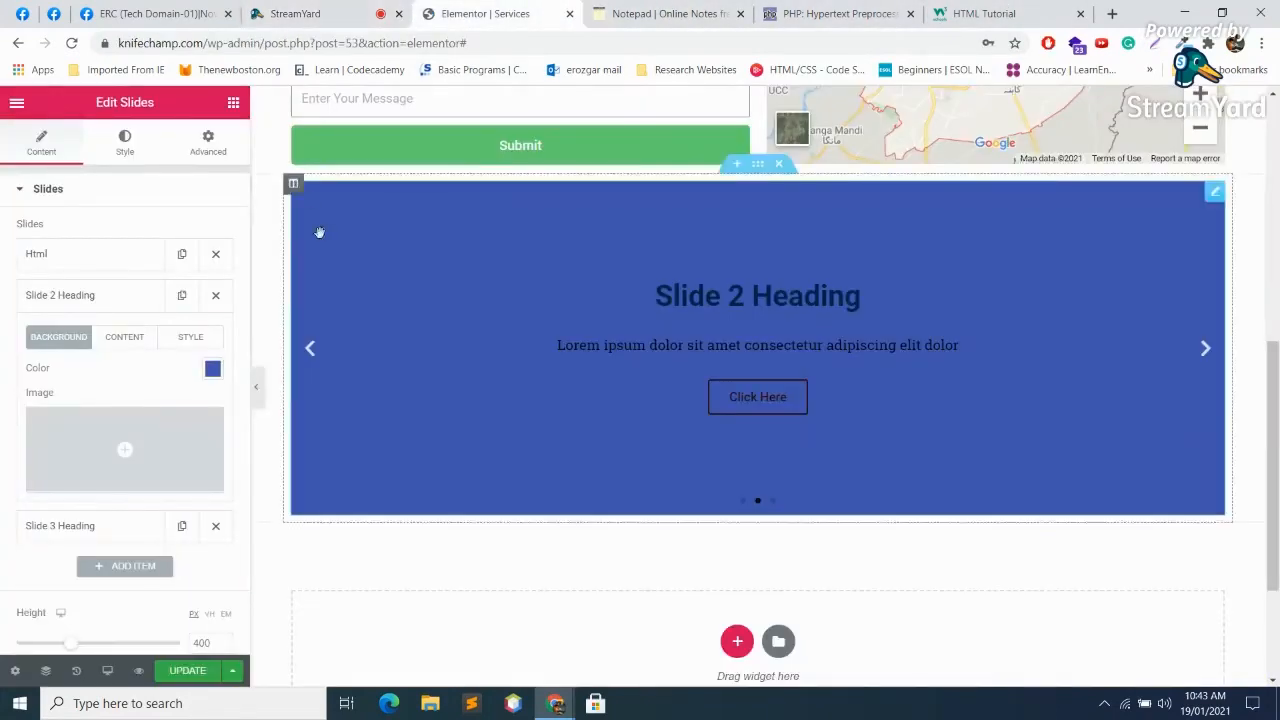
pyautogui.click(113, 295)
pyautogui.click(113, 295)
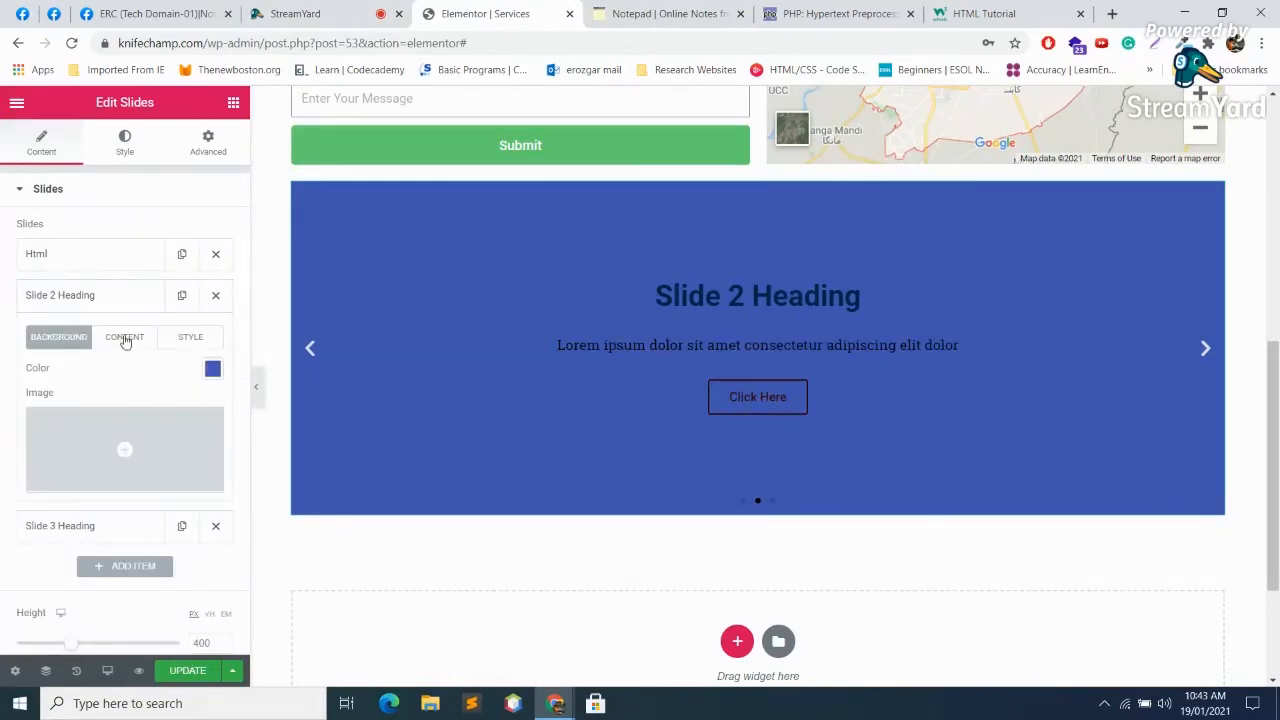
pyautogui.click(139, 471)
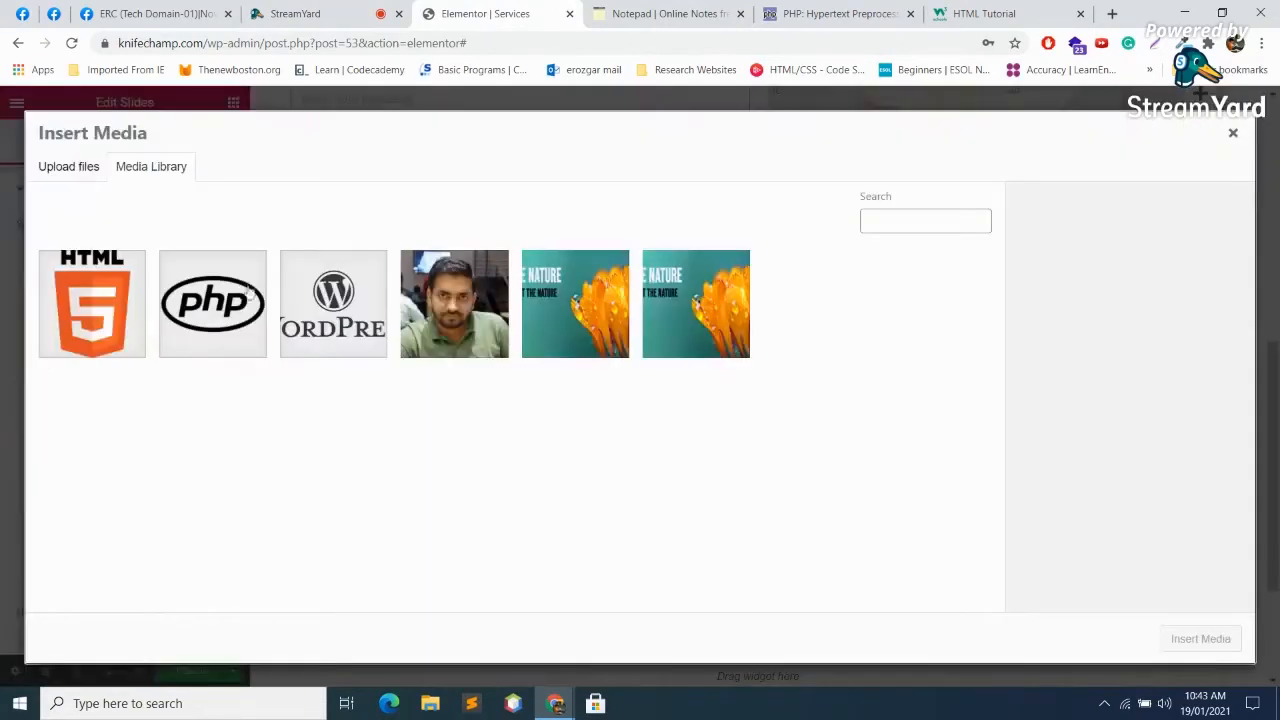
pyautogui.click(205, 312)
pyautogui.click(1222, 645)
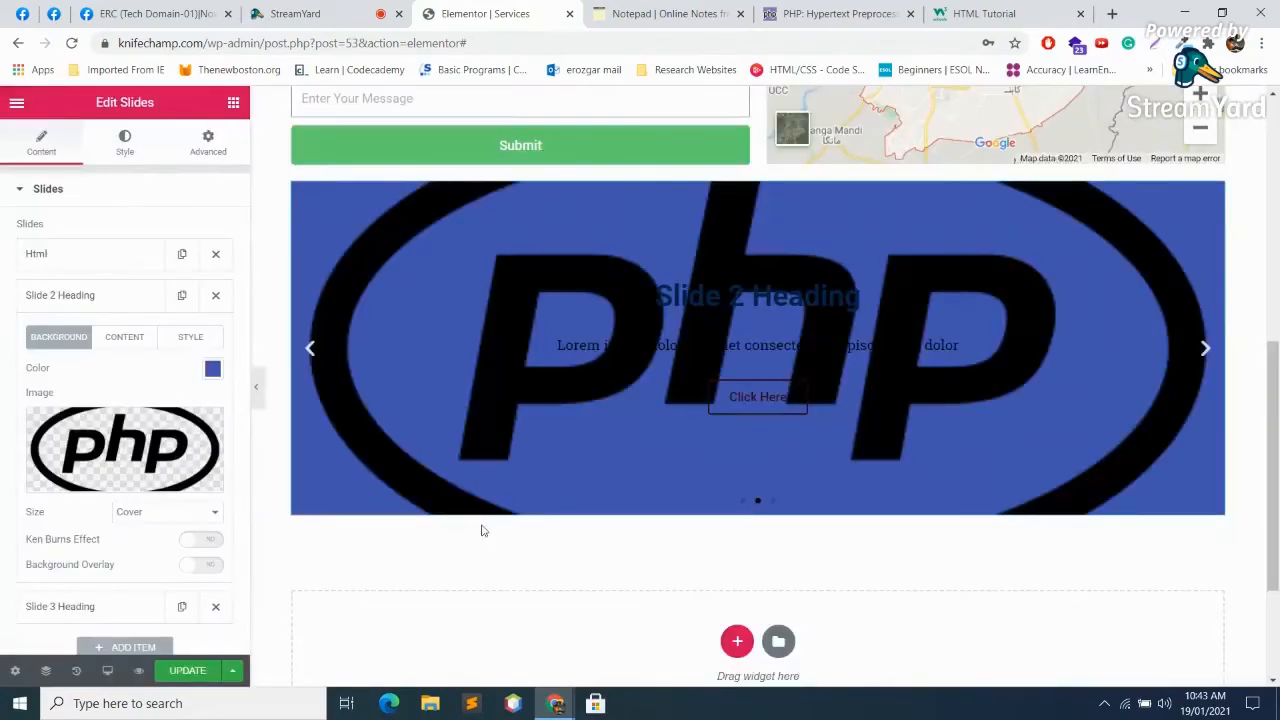
pyautogui.click(205, 428)
pyautogui.click(120, 462)
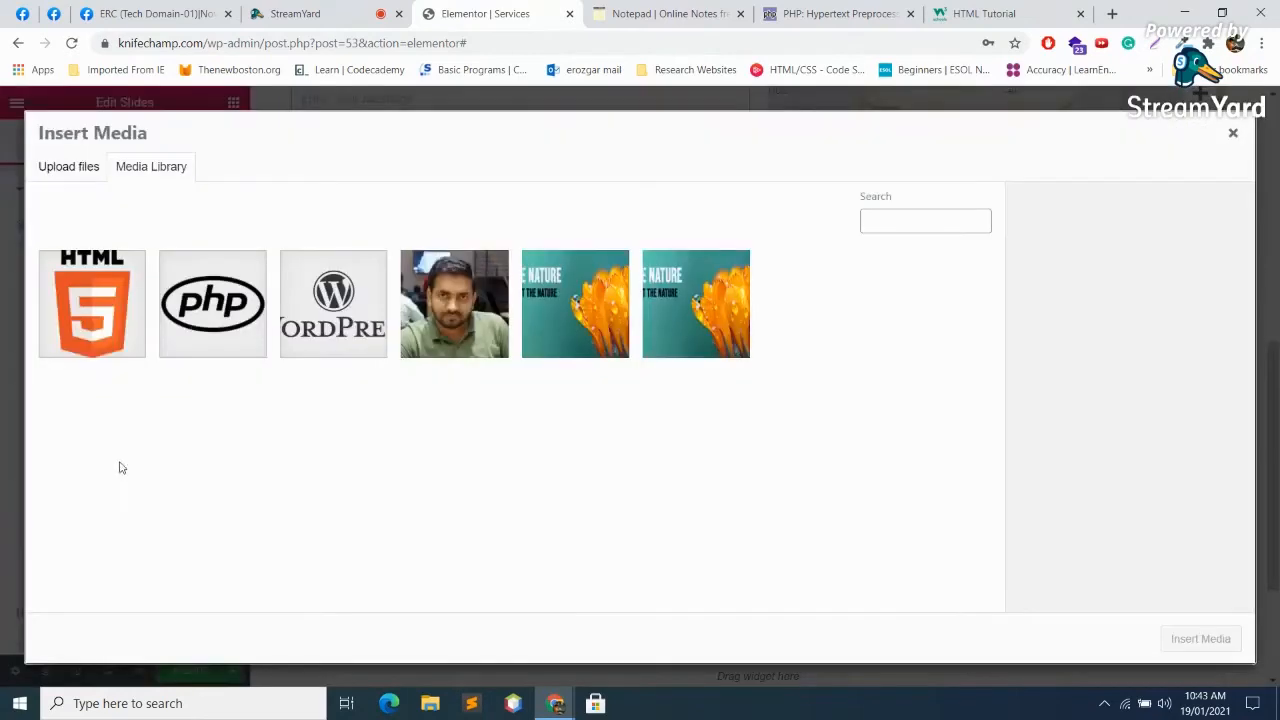
pyautogui.click(358, 322)
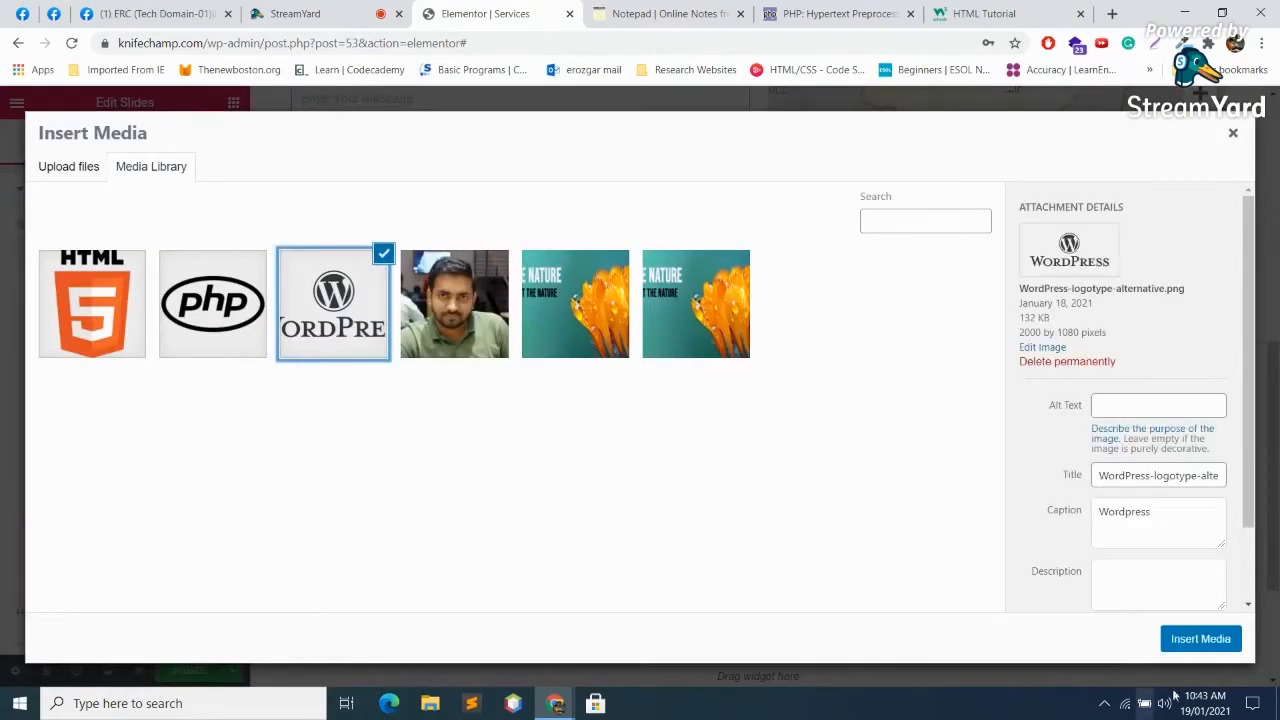
pyautogui.click(1201, 639)
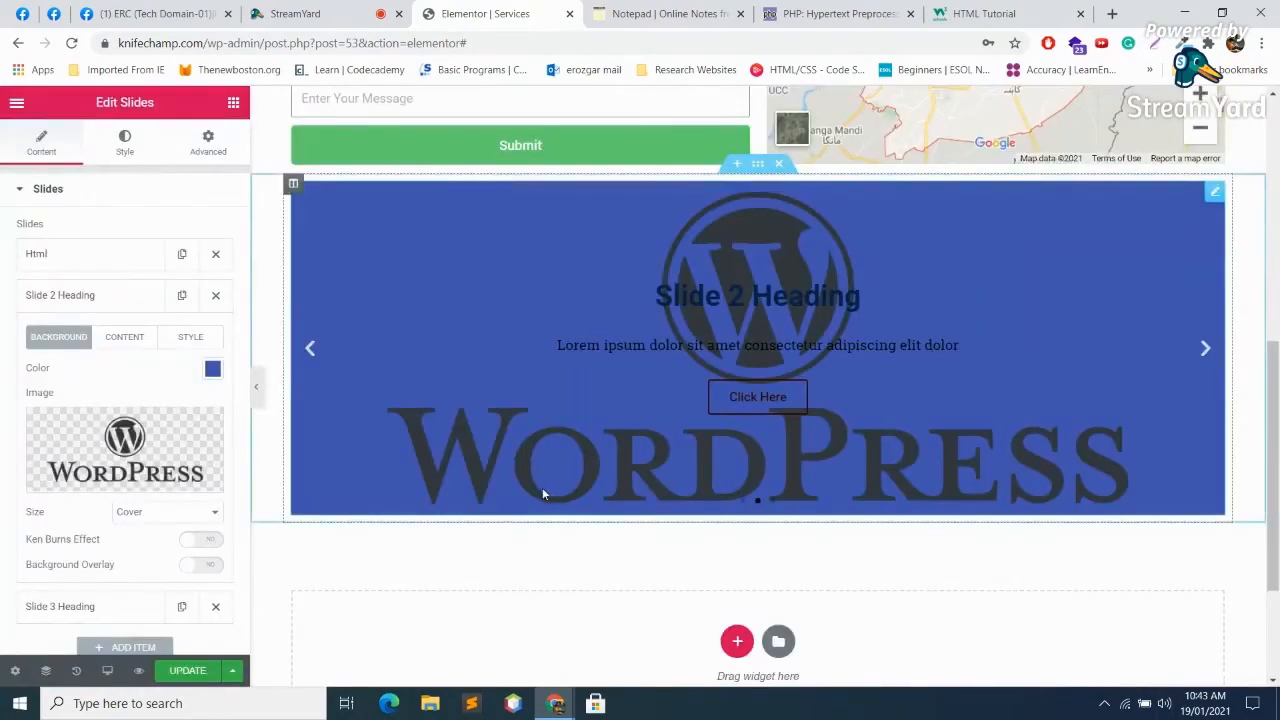
# Step: Set Slide 2's background colour to white after trying green, blue and light blue
pyautogui.click(212, 369)
pyautogui.click(286, 409)
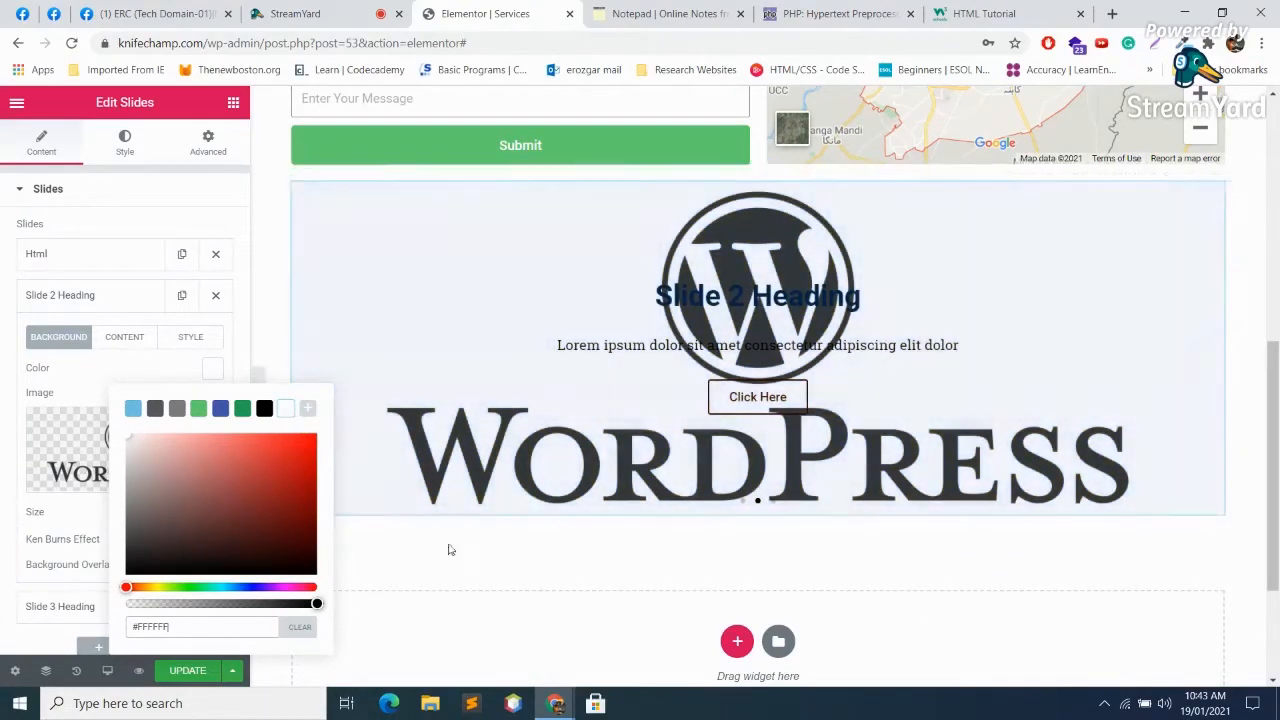
pyautogui.click(200, 410)
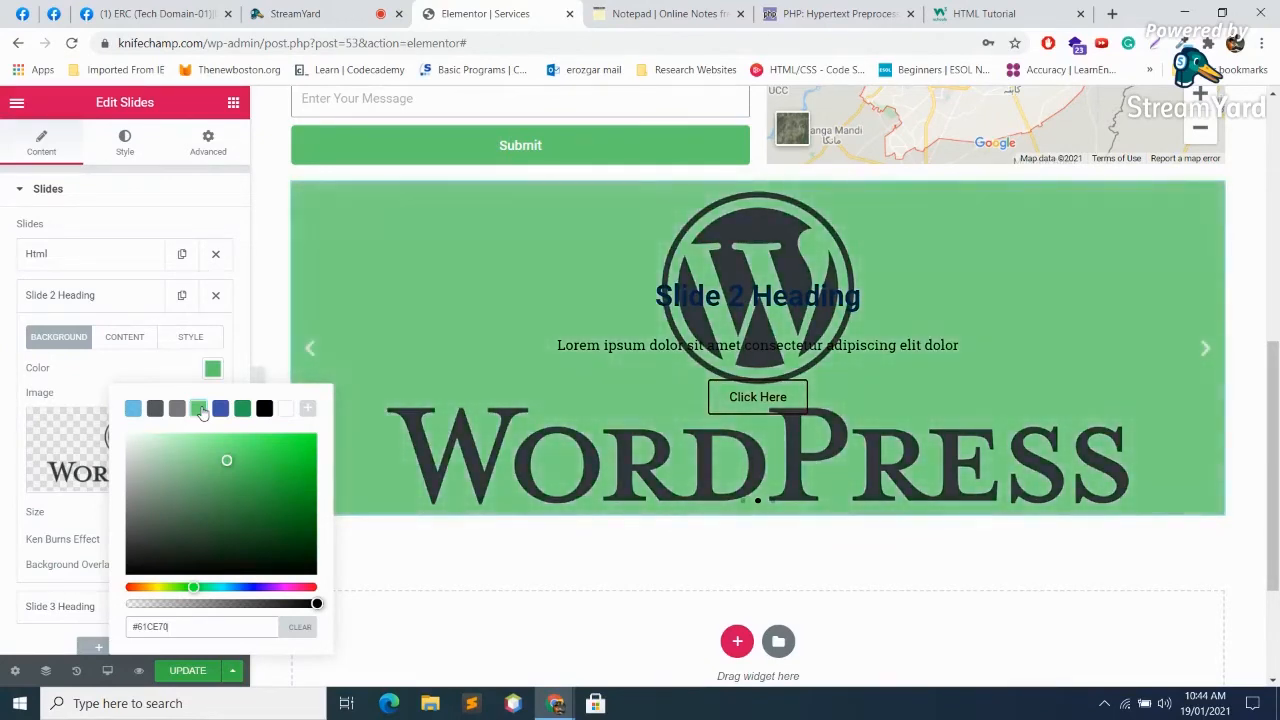
pyautogui.click(220, 410)
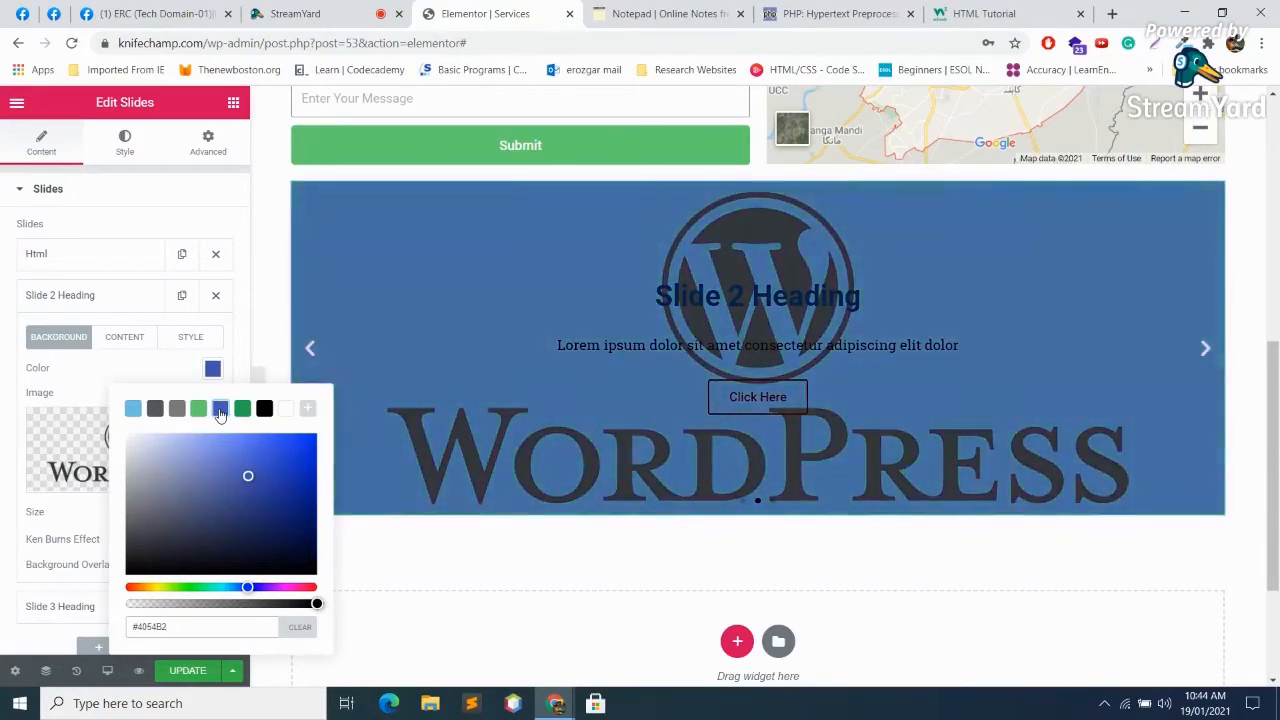
pyautogui.click(242, 410)
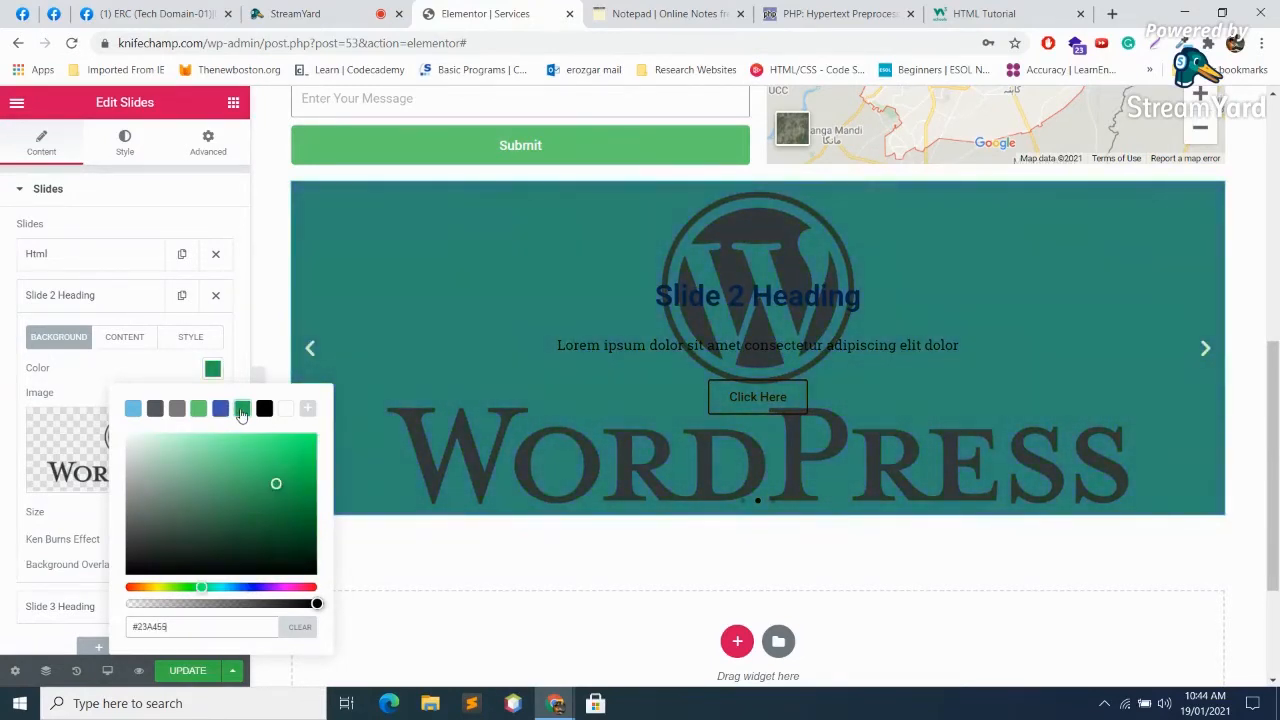
pyautogui.click(133, 410)
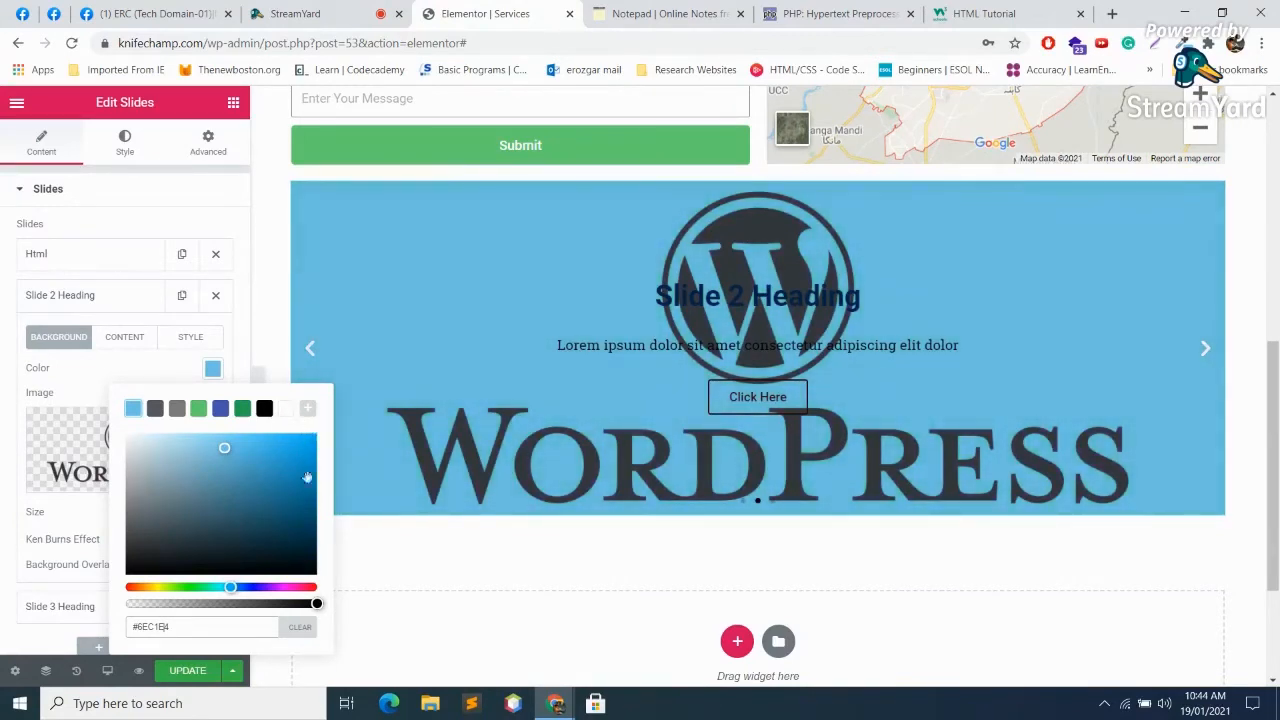
pyautogui.click(287, 409)
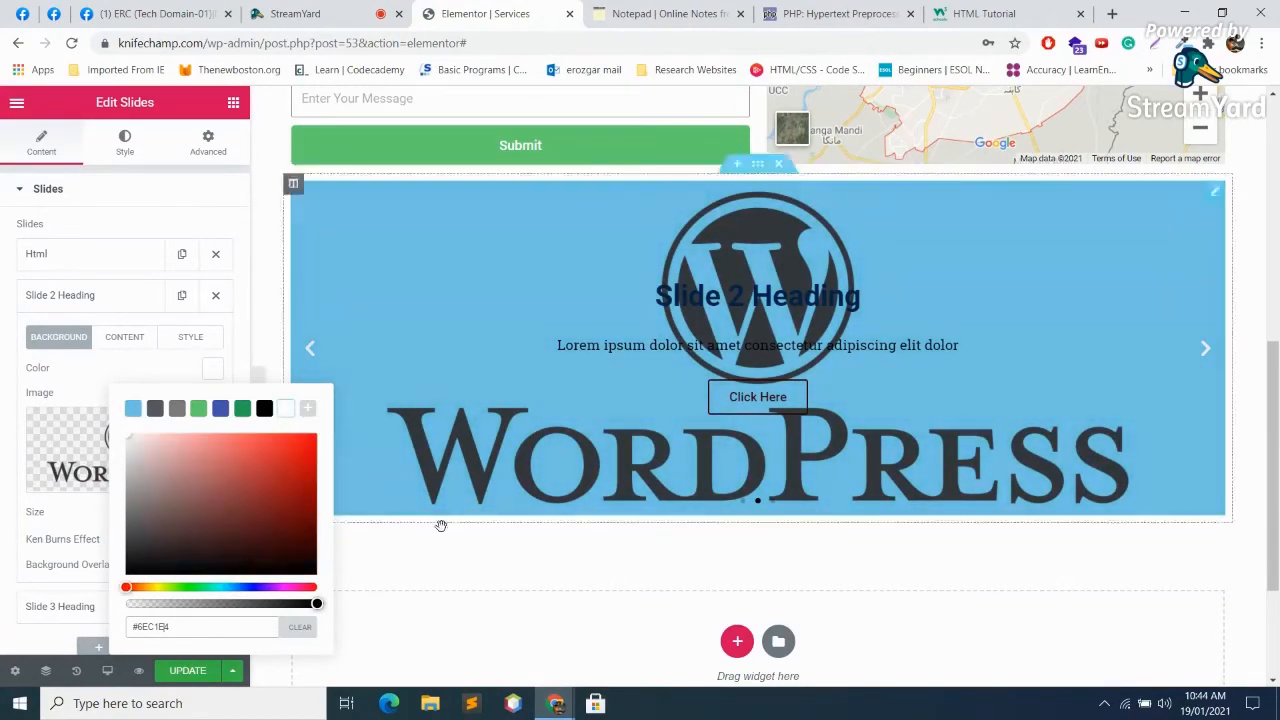
pyautogui.click(90, 372)
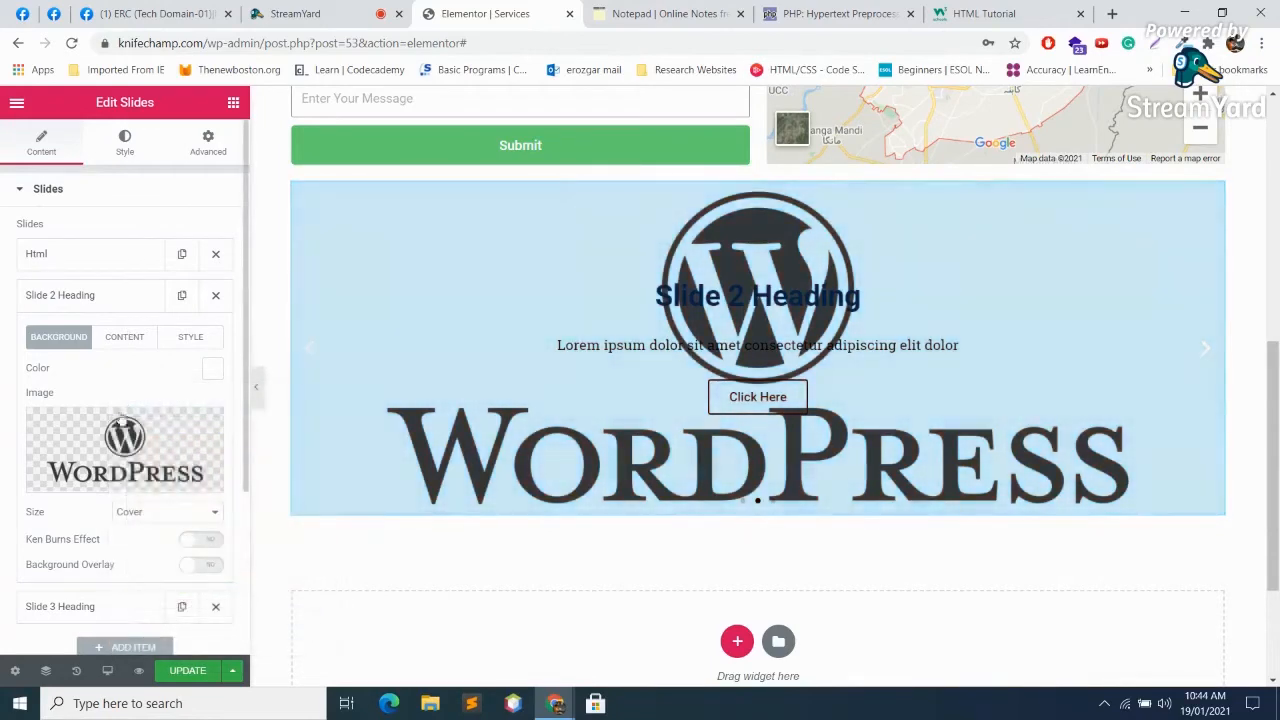
# Step: Change Slide 2's title to 'Wordpress' and its description to 'its all about wordpress'
pyautogui.scroll(-2, 160, 440)
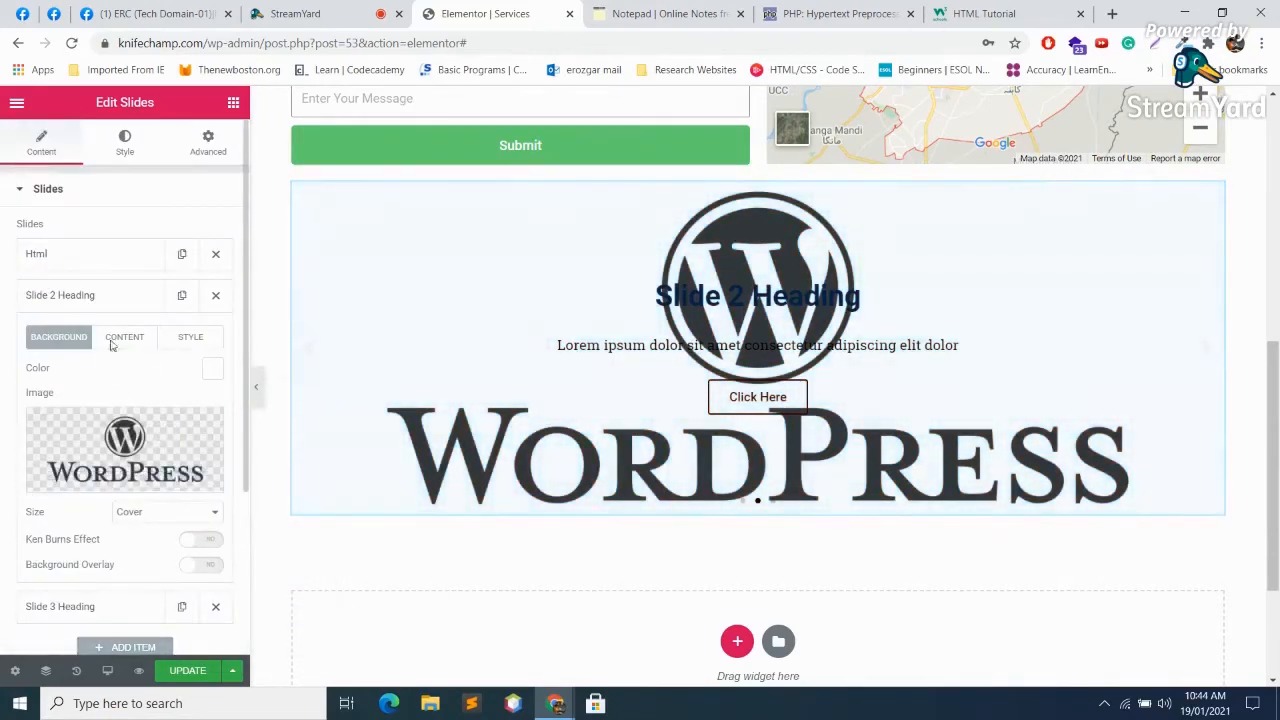
pyautogui.click(77, 297)
pyautogui.click(77, 297)
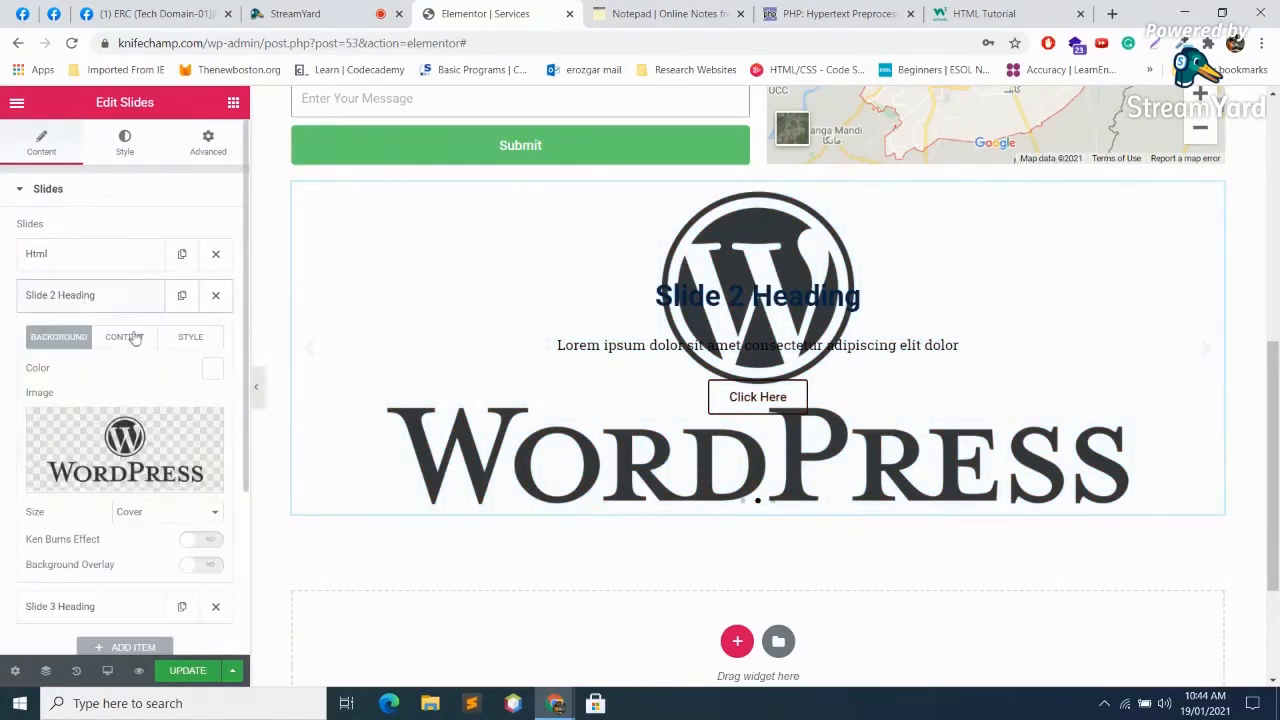
pyautogui.click(126, 336)
pyautogui.moveTo(131, 381); pyautogui.dragTo(2, 320)
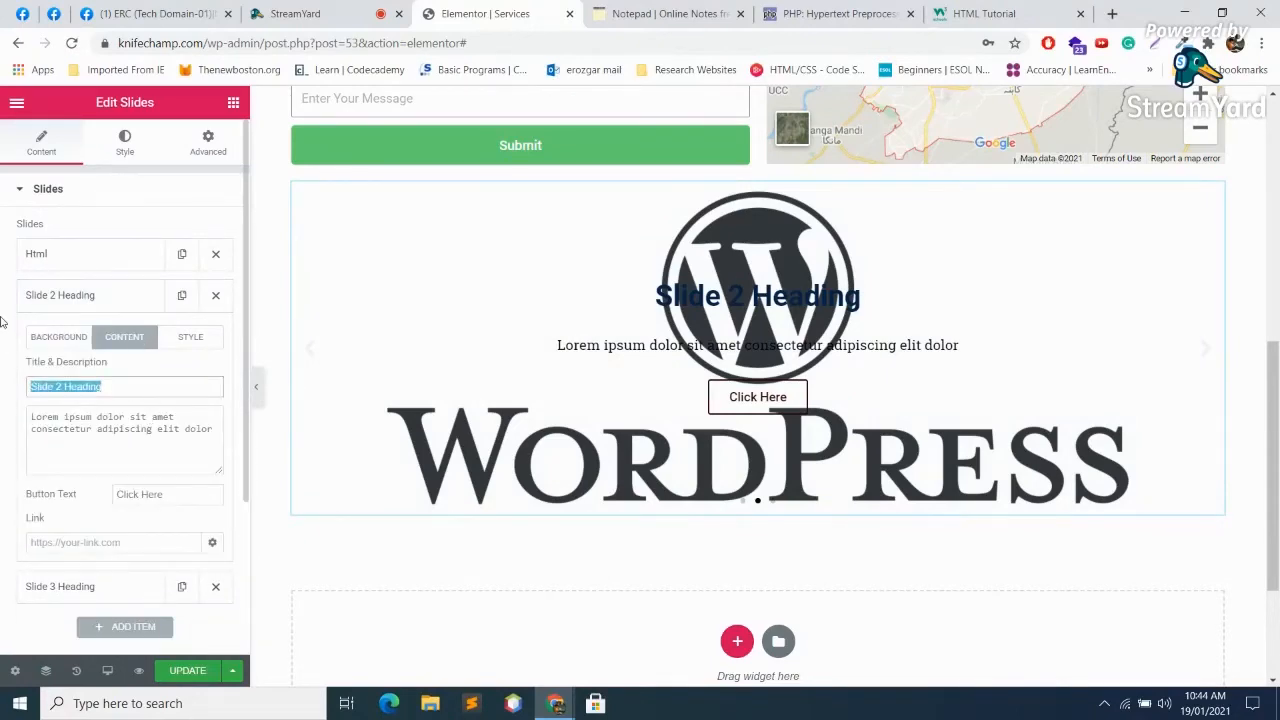
pyautogui.write('Wordpress')
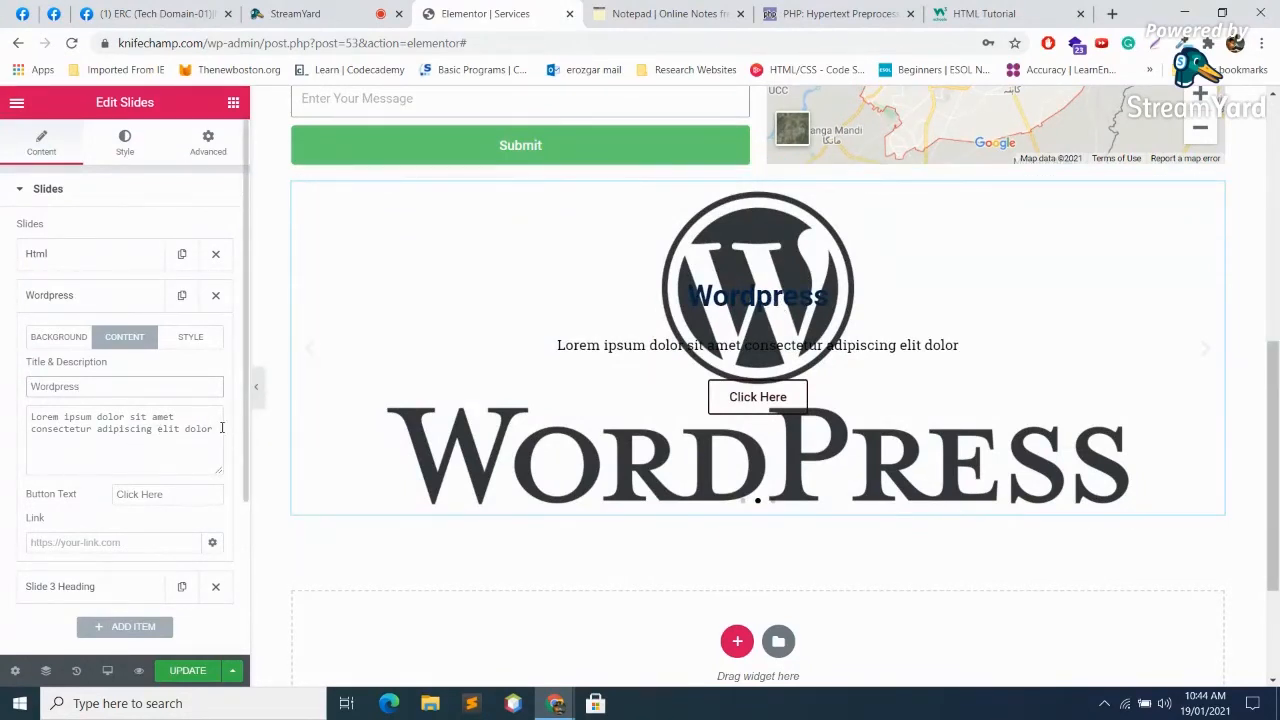
pyautogui.moveTo(222, 428); pyautogui.dragTo(2, 413)
pyautogui.write('it')
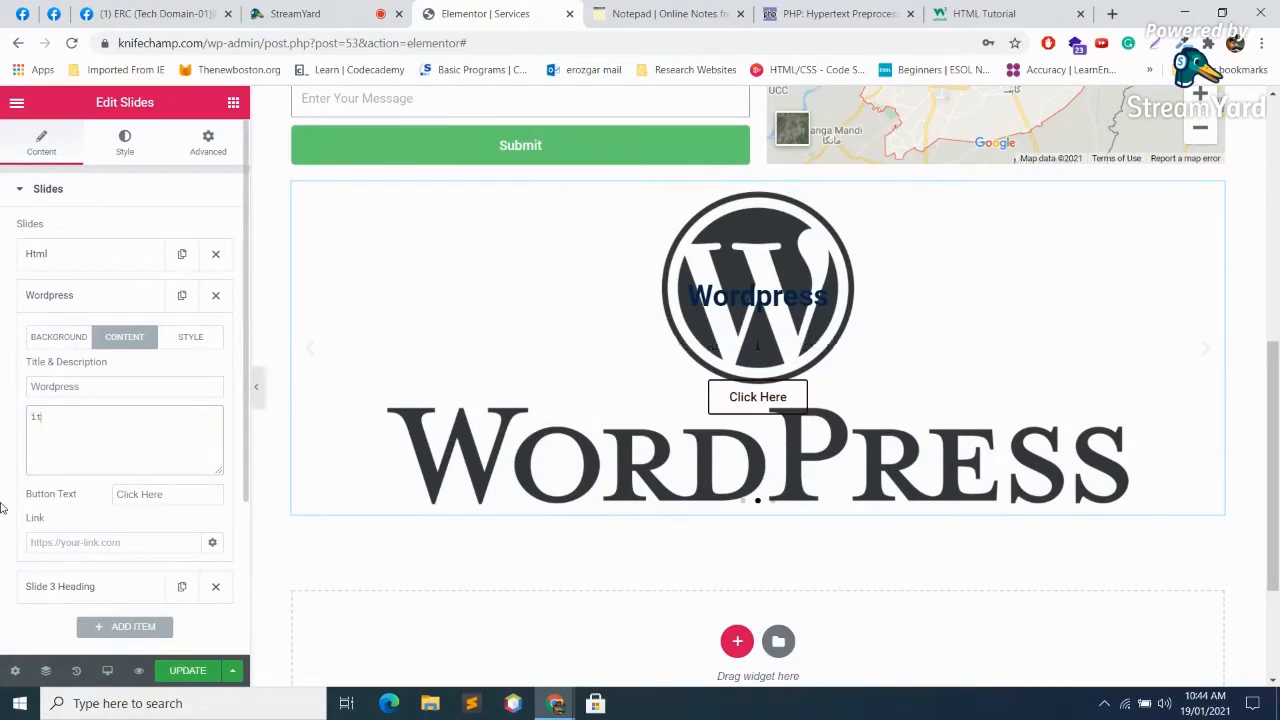
pyautogui.write('s all about wordpre')
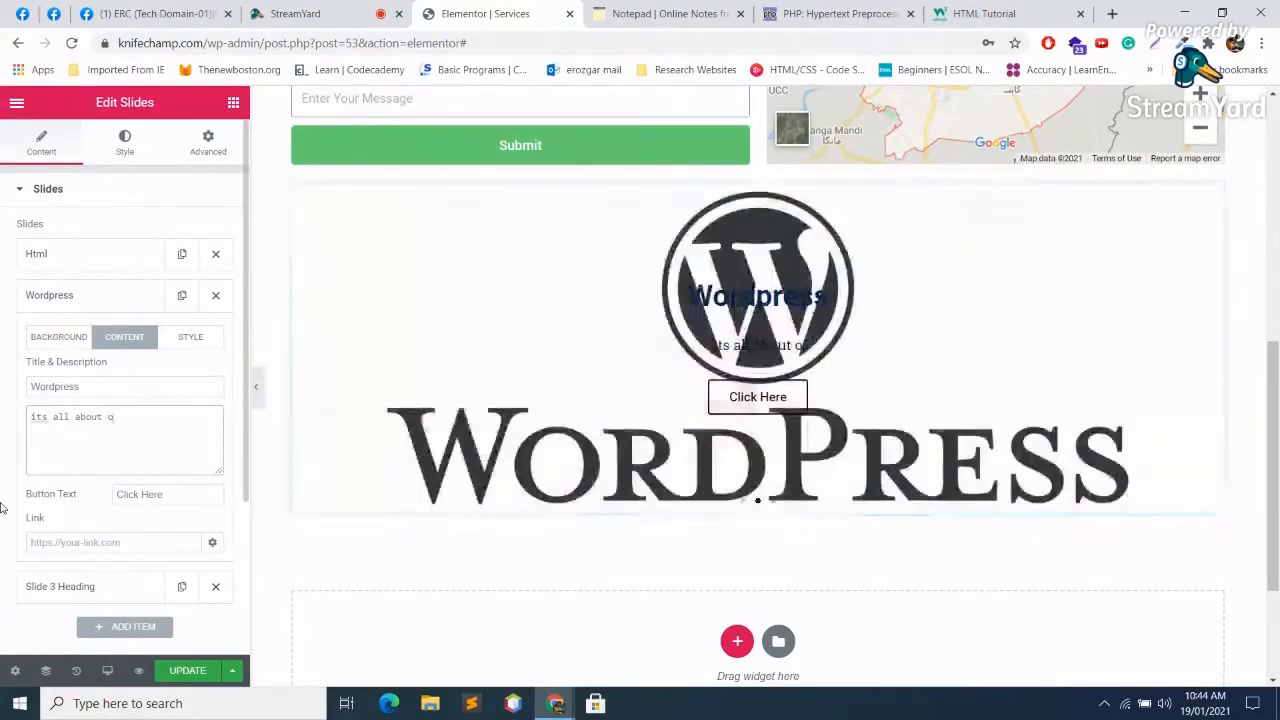
pyautogui.write('ss')
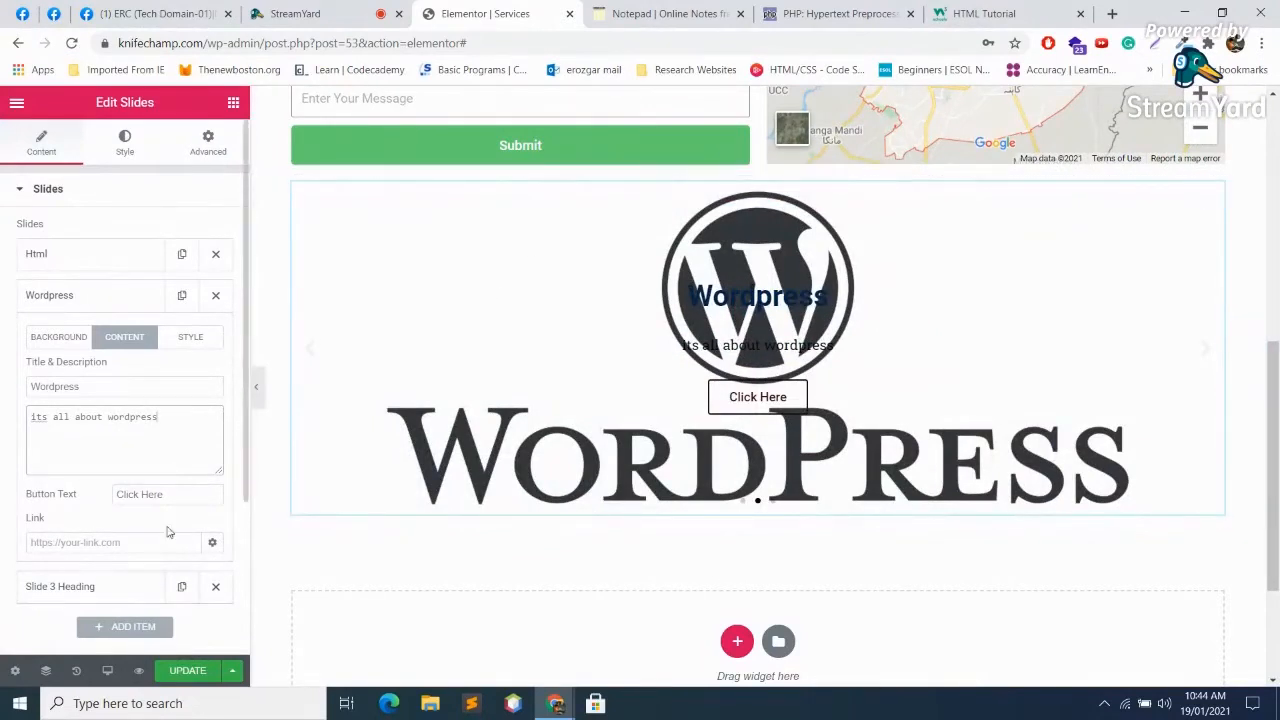
# Step: Paste the w3schools URL as Slide 2's whole-slide link, opening in a new window
pyautogui.scroll(-1, 186, 493)
pyautogui.click(114, 438)
pyautogui.write('https://www.w3schools.com/html/')
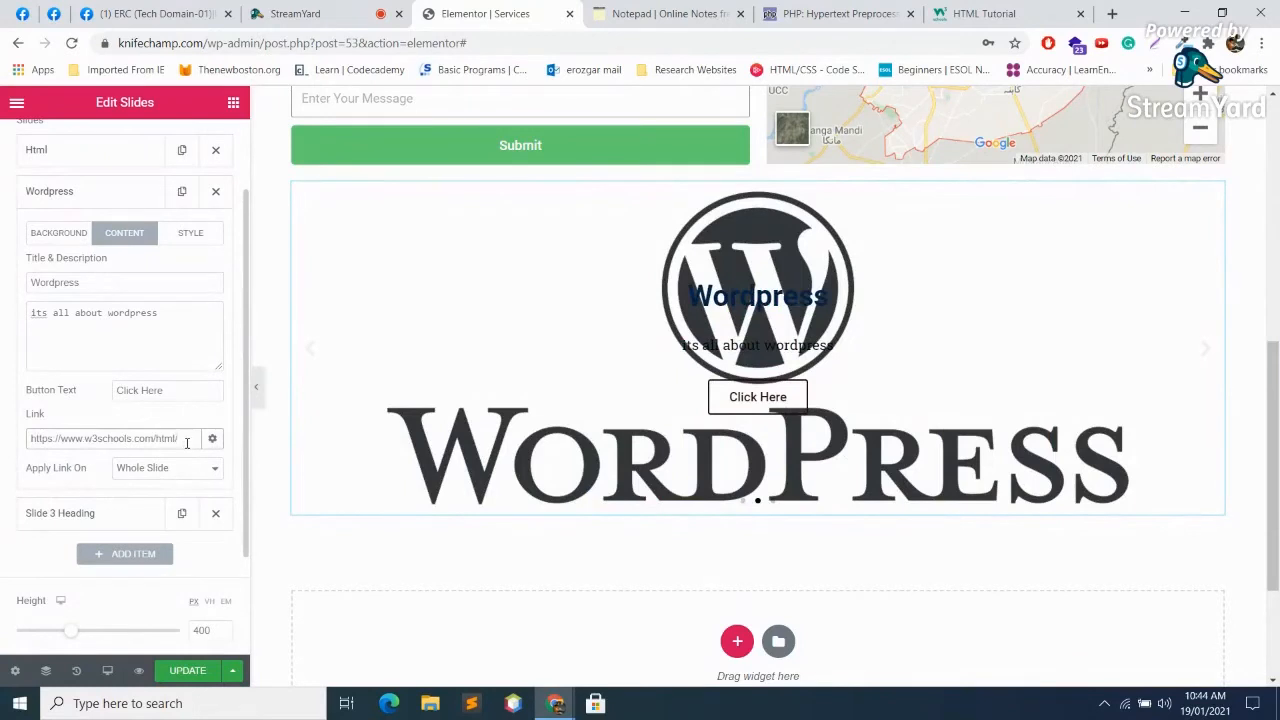
pyautogui.click(216, 468)
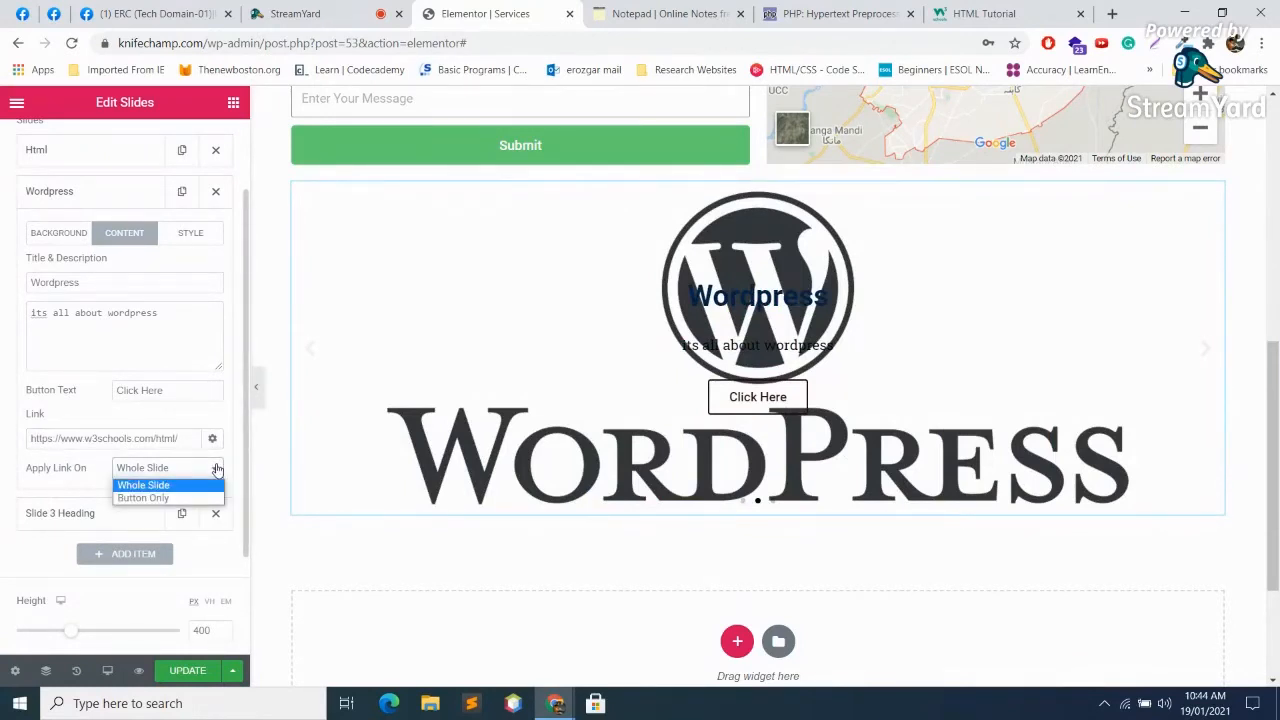
pyautogui.click(217, 469)
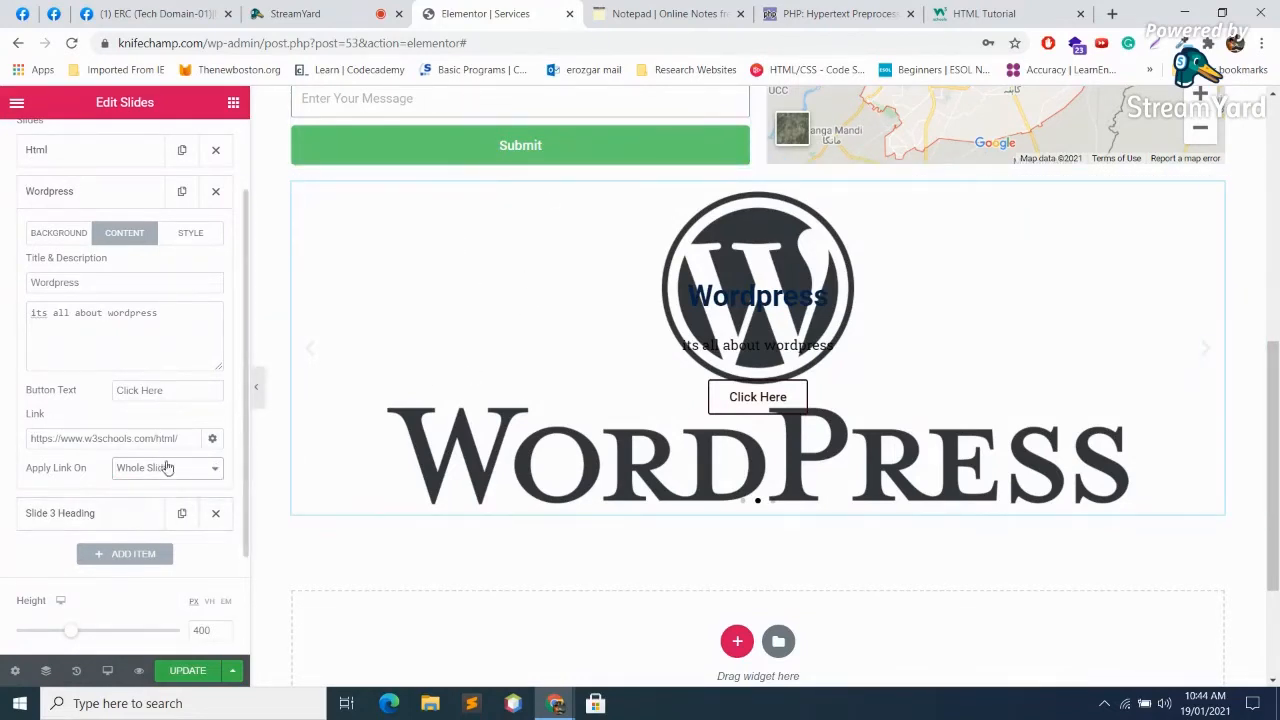
pyautogui.click(184, 466)
pyautogui.click(184, 466)
pyautogui.click(214, 437)
pyautogui.click(33, 464)
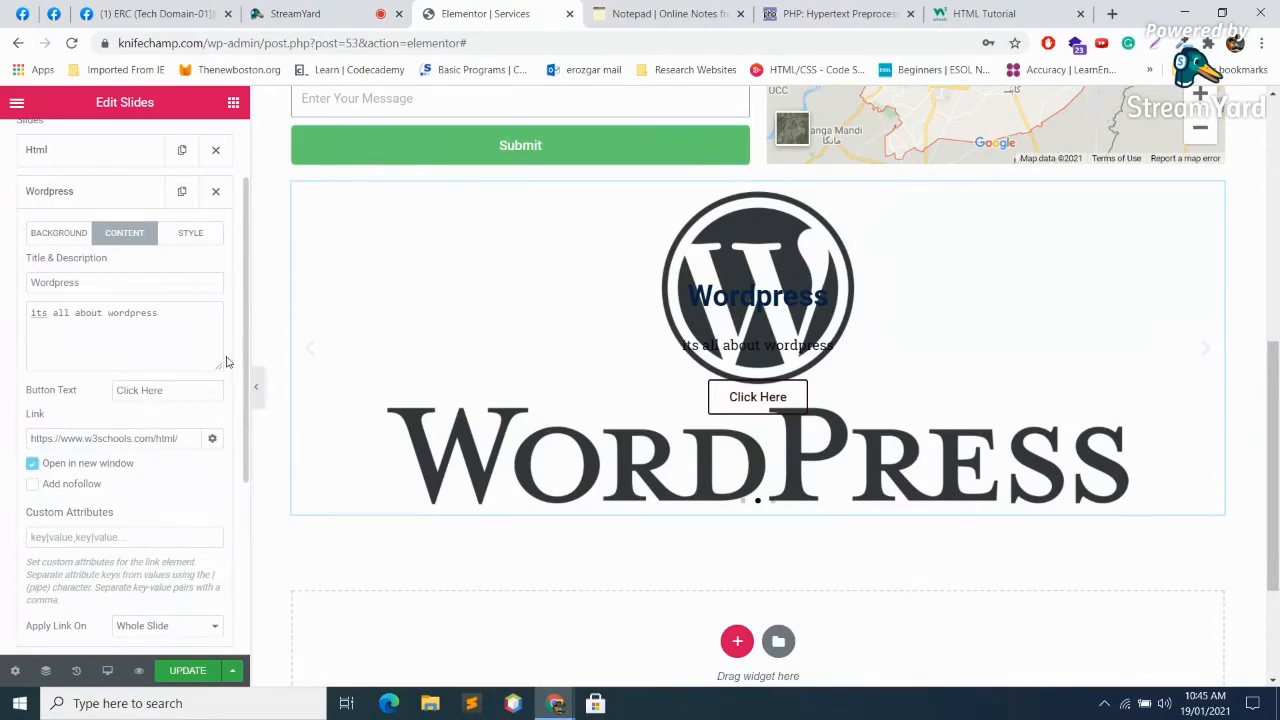
# Step: Enable custom style for Slide 2, keeping its text centred horizontally, vertically and in alignment
pyautogui.click(196, 232)
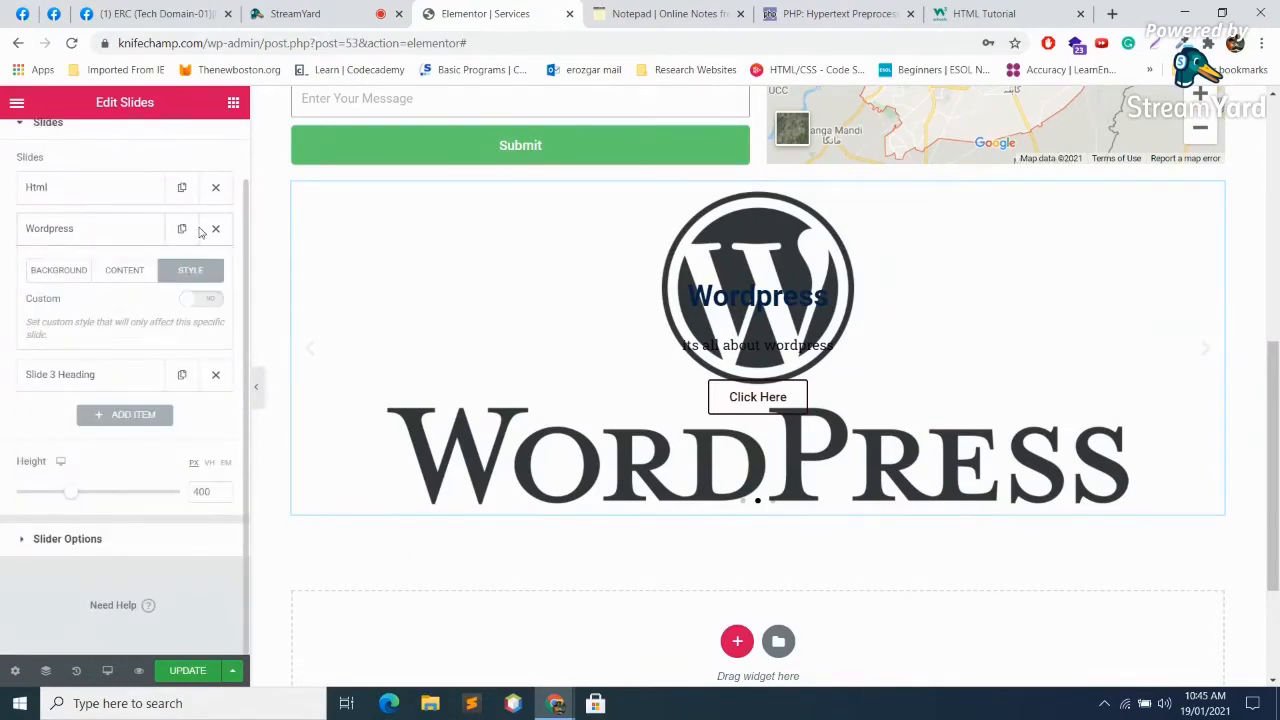
pyautogui.click(212, 301)
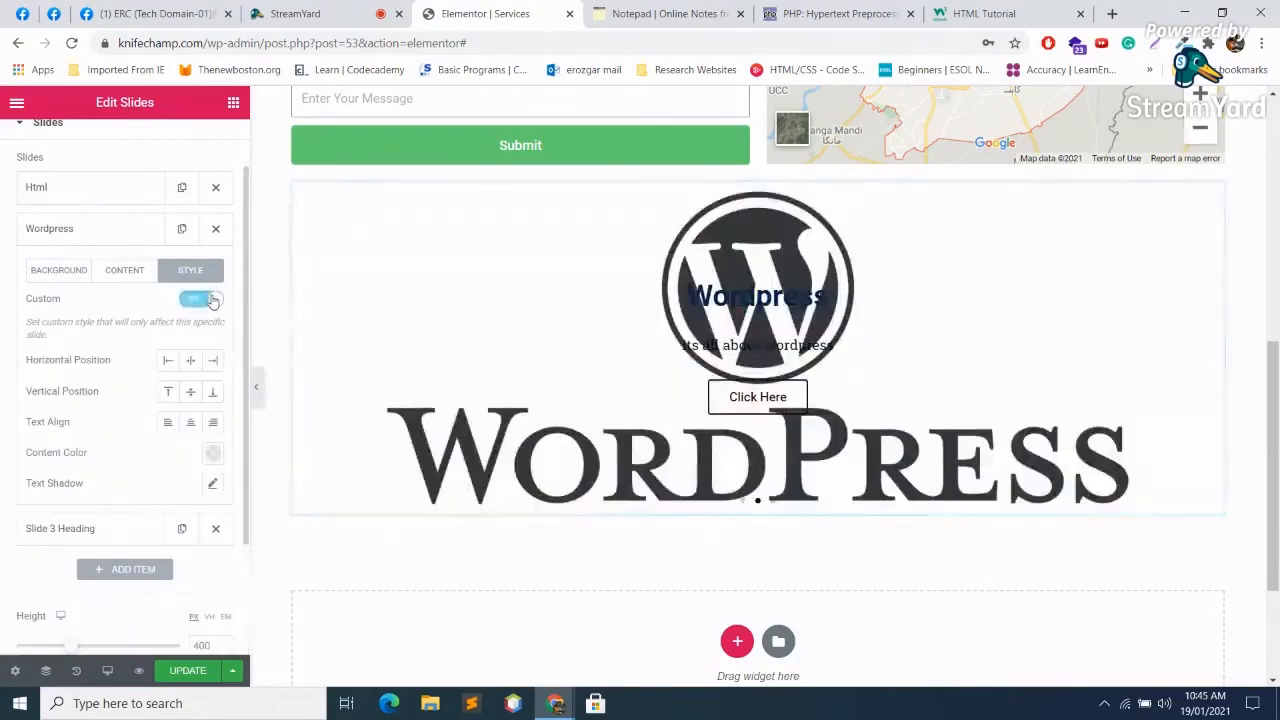
pyautogui.click(214, 362)
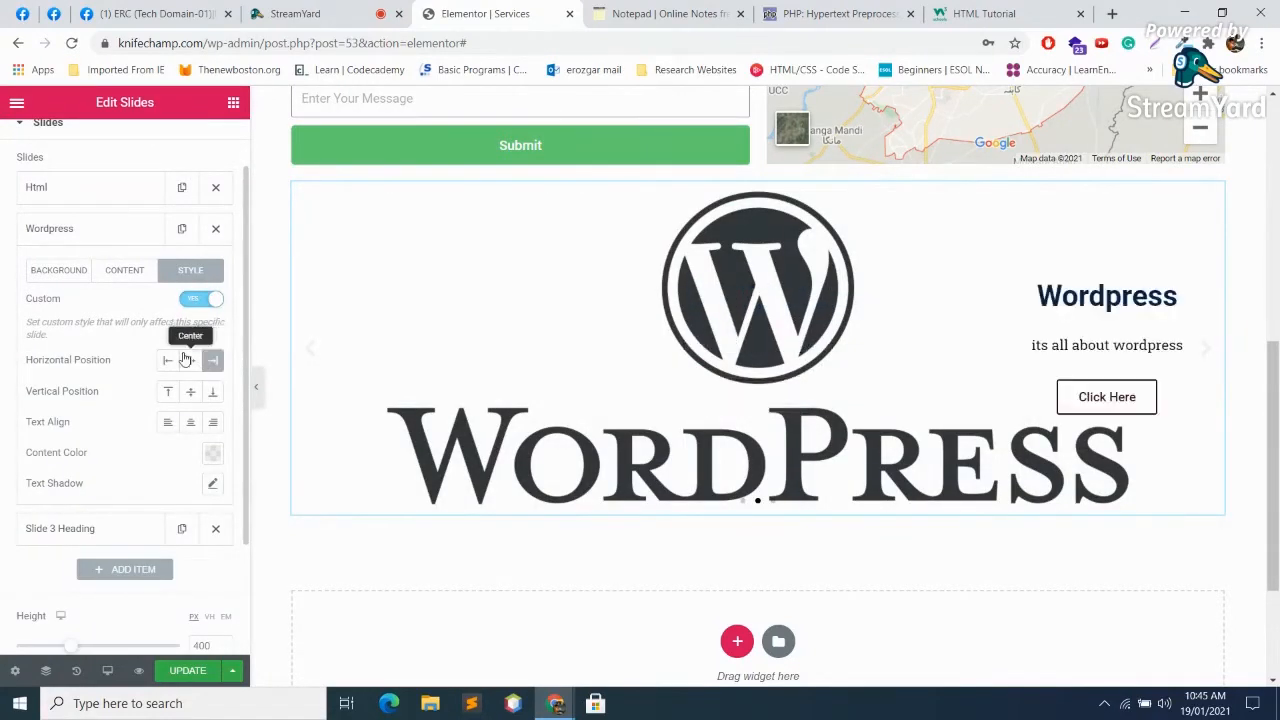
pyautogui.click(168, 362)
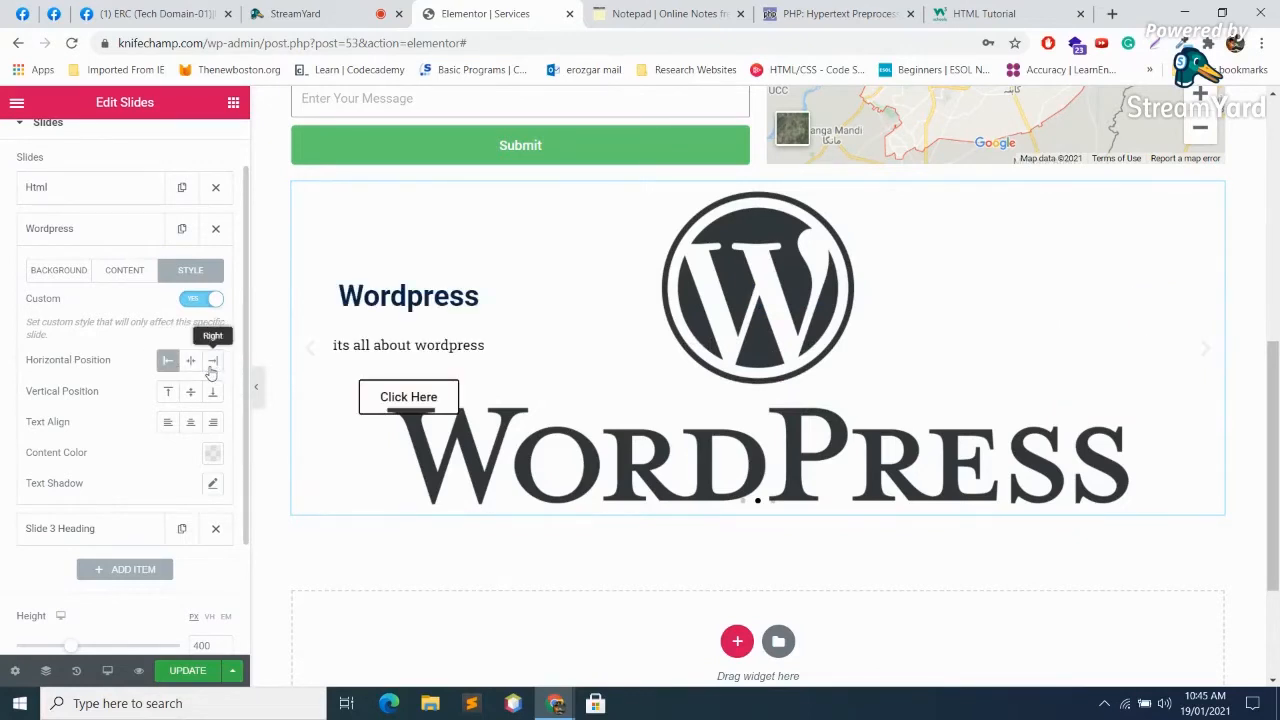
pyautogui.click(212, 361)
pyautogui.click(186, 362)
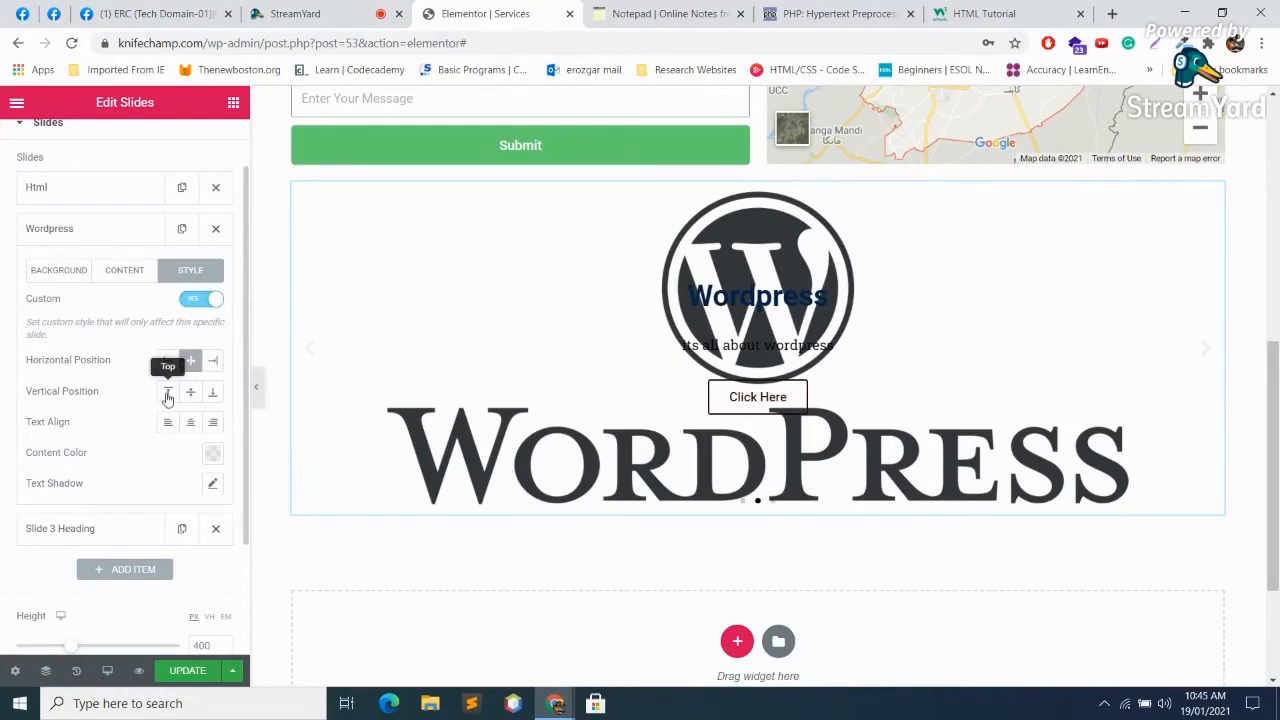
pyautogui.click(167, 398)
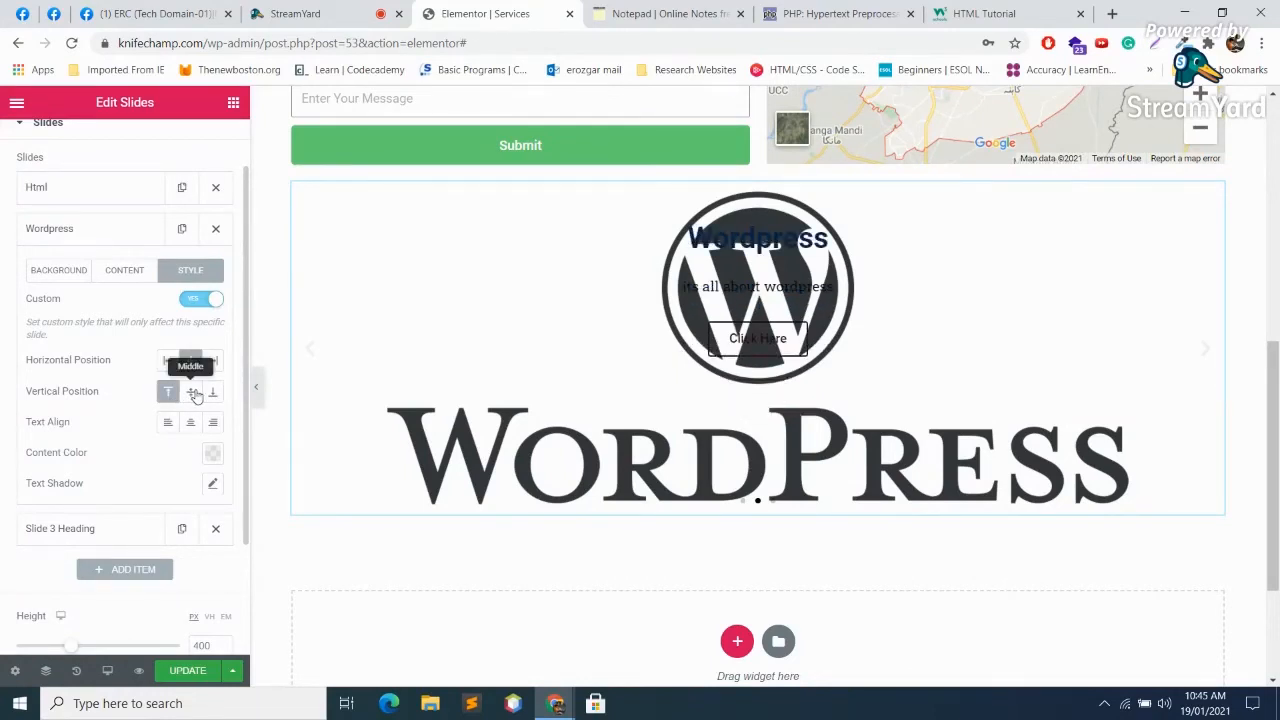
pyautogui.click(196, 395)
pyautogui.click(214, 397)
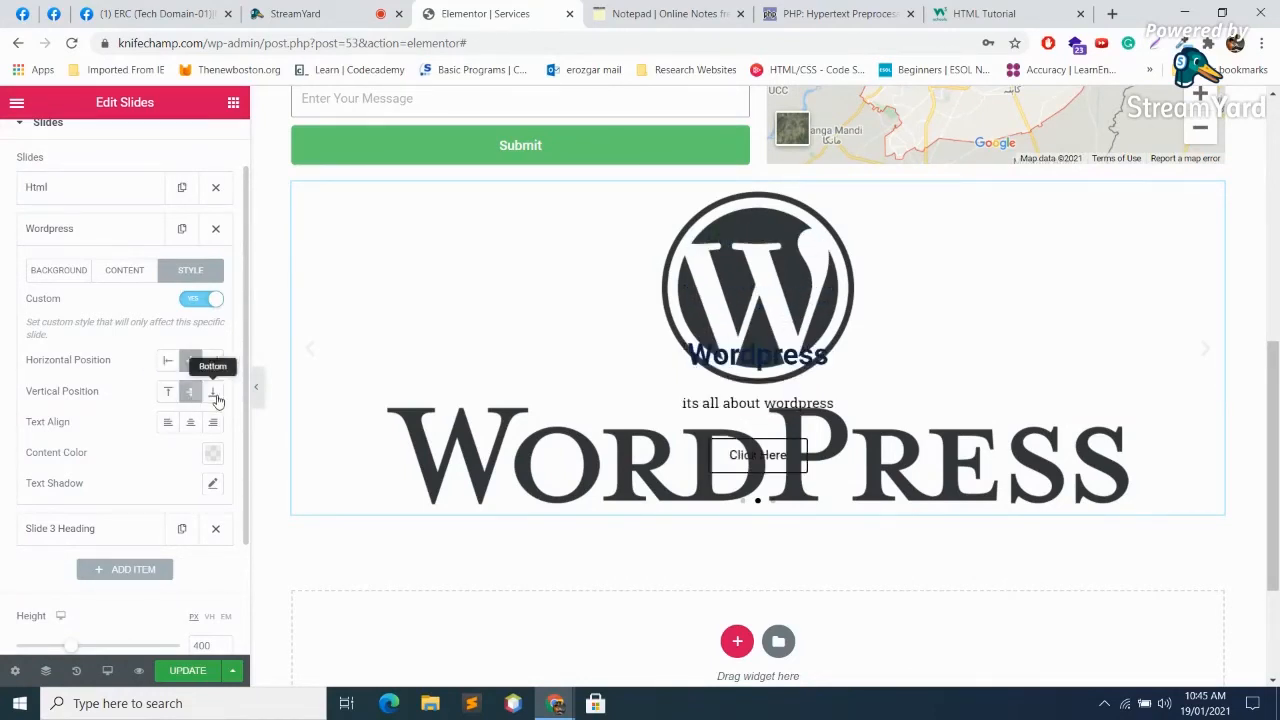
pyautogui.click(190, 392)
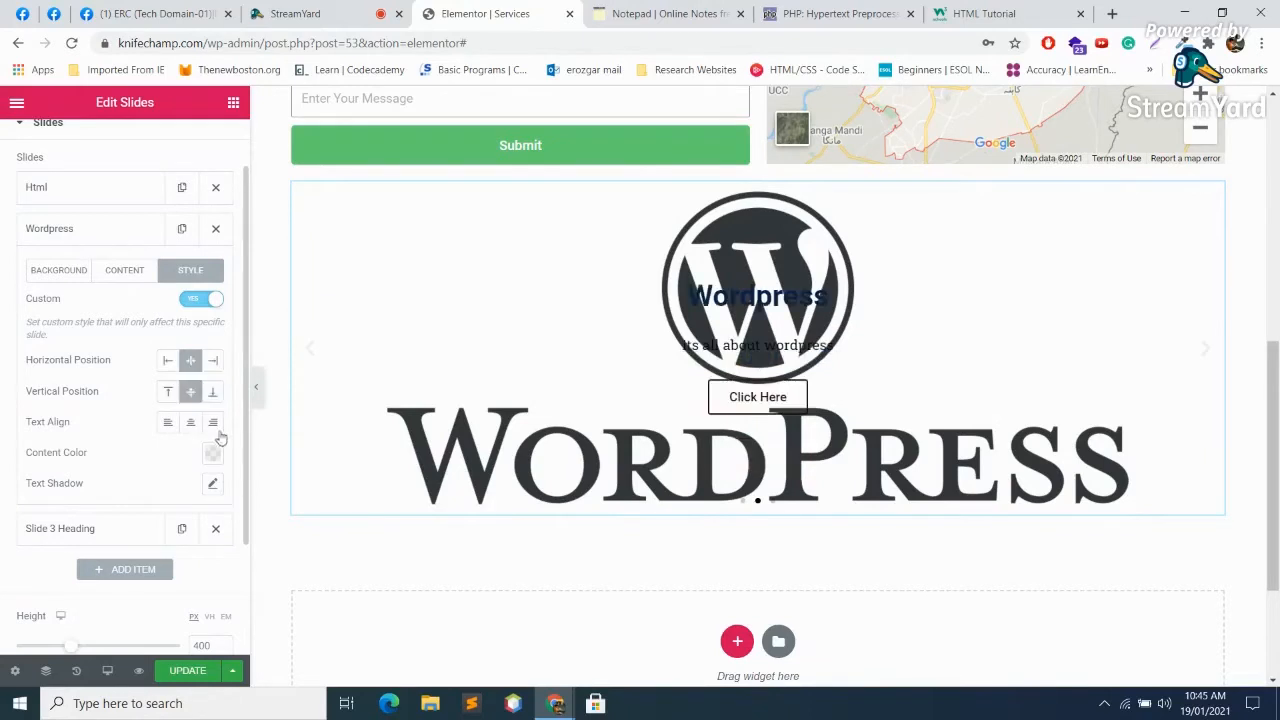
pyautogui.click(214, 423)
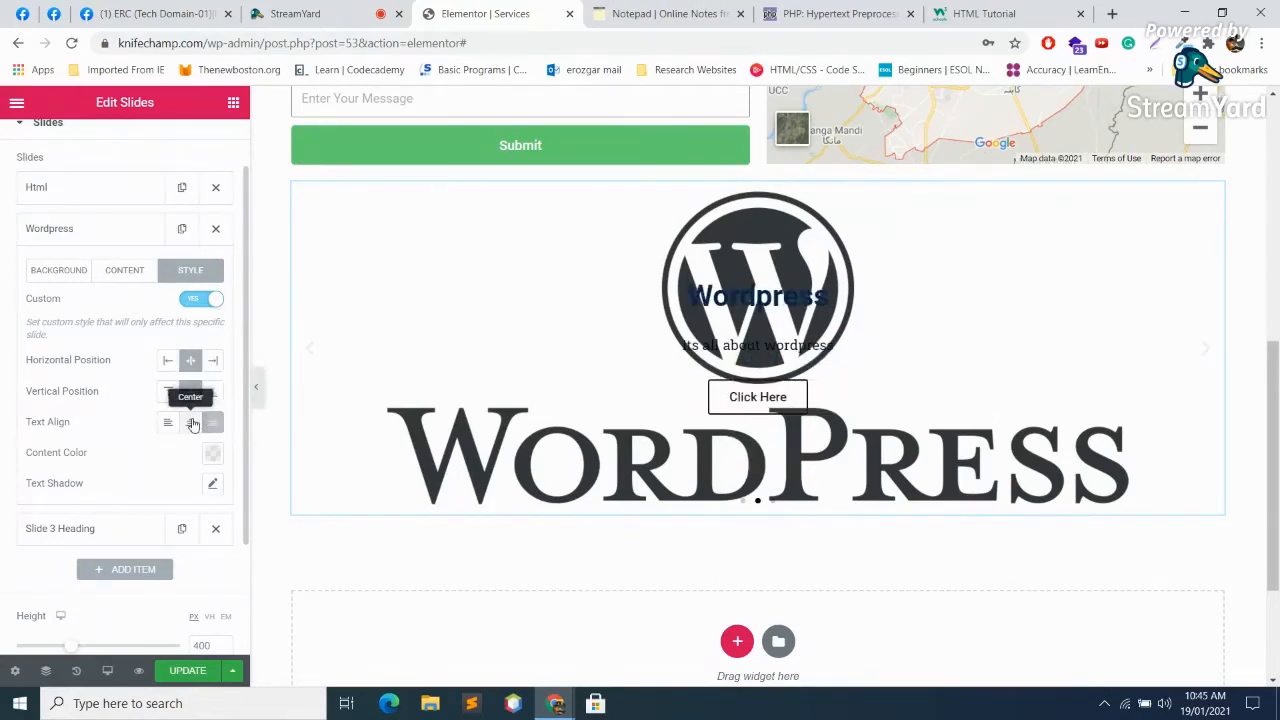
pyautogui.click(168, 423)
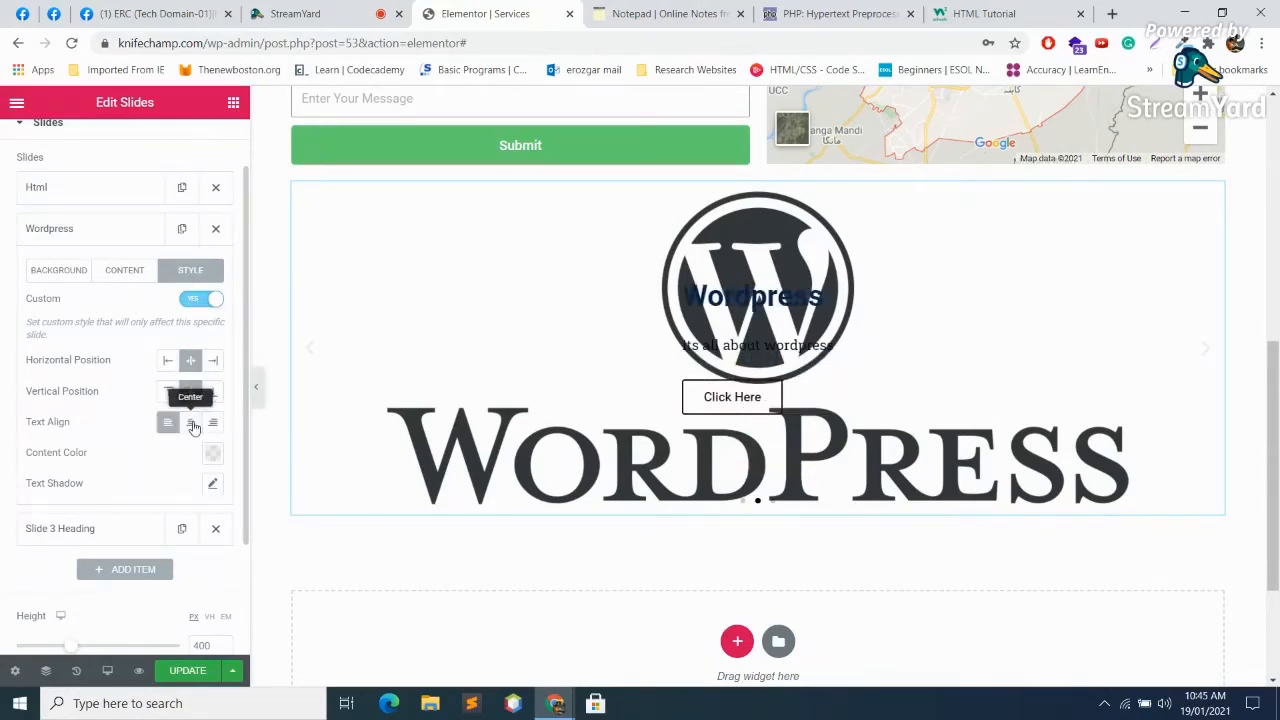
pyautogui.click(193, 424)
# Step: Set Slide 2's content colour to cyan #28E8F5 after trying several preset swatches
pyautogui.click(214, 456)
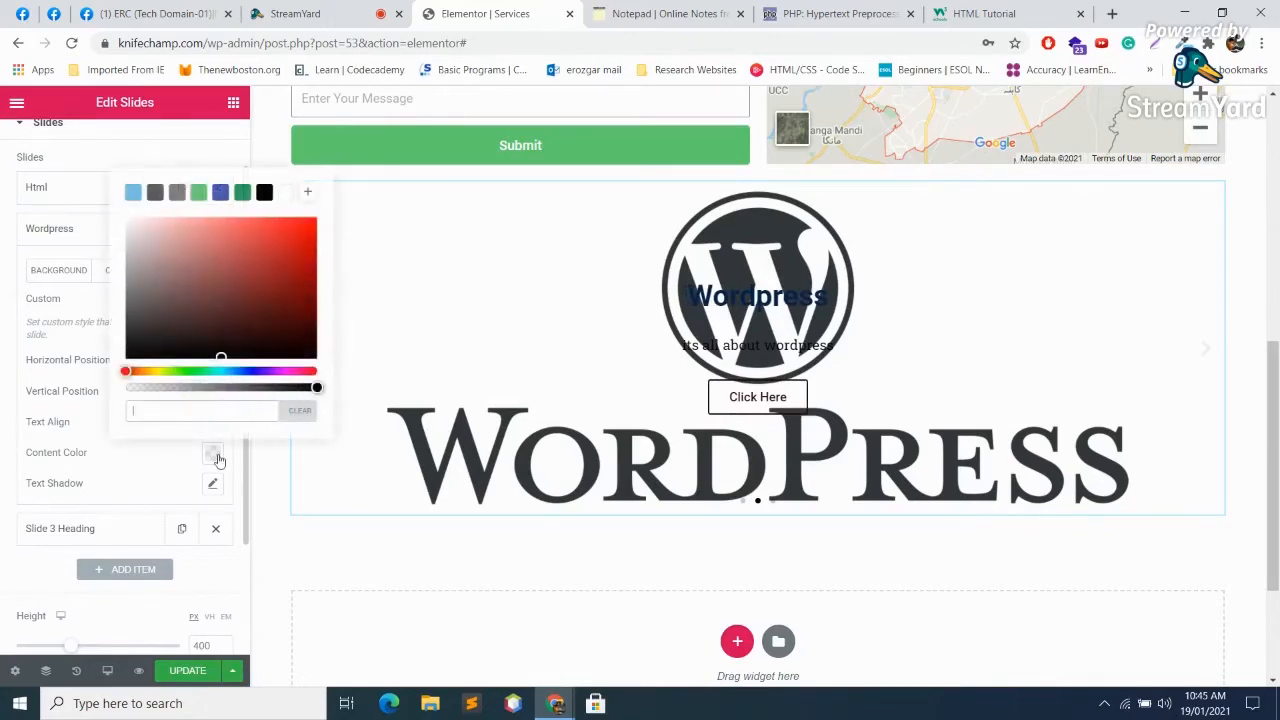
pyautogui.click(268, 194)
pyautogui.click(244, 194)
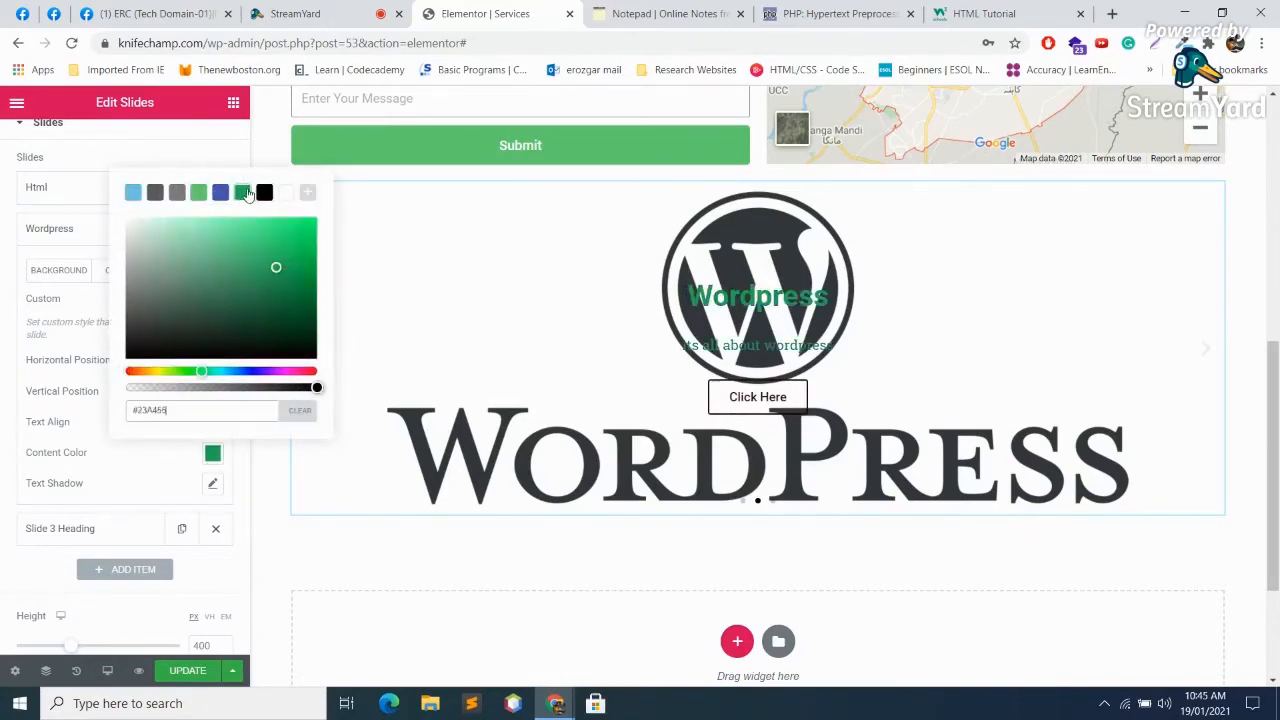
pyautogui.click(217, 196)
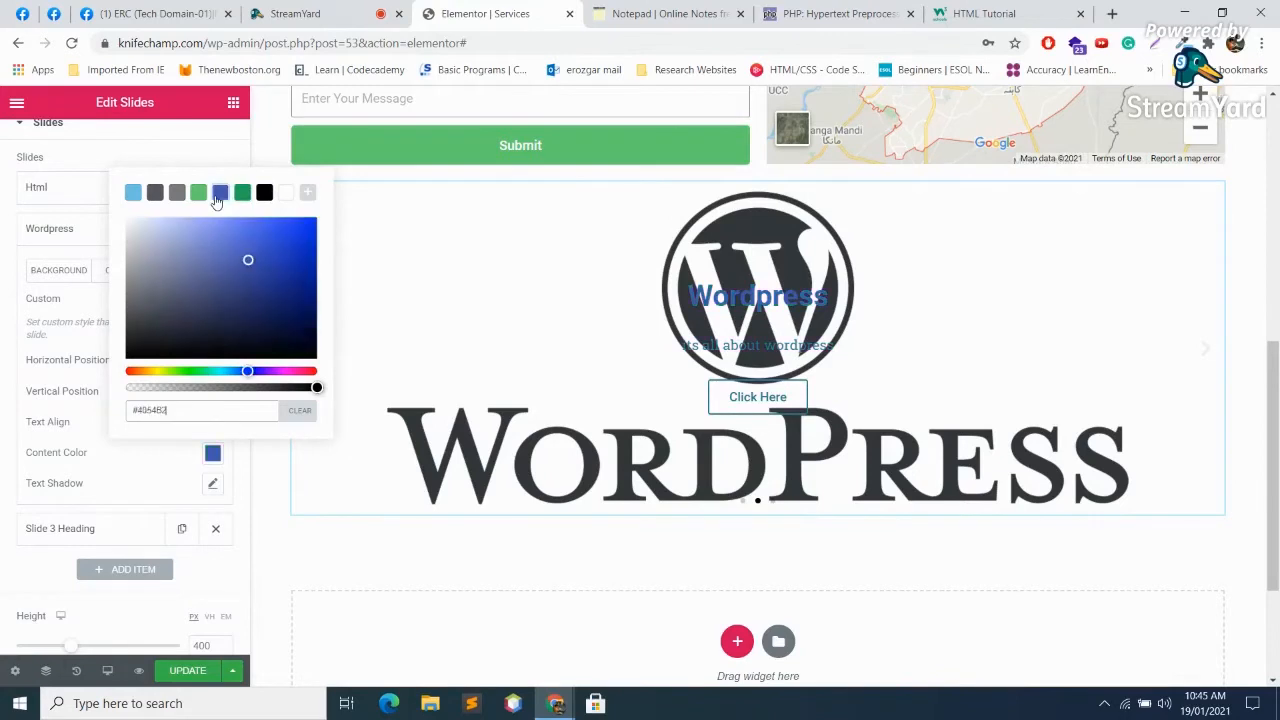
pyautogui.click(197, 194)
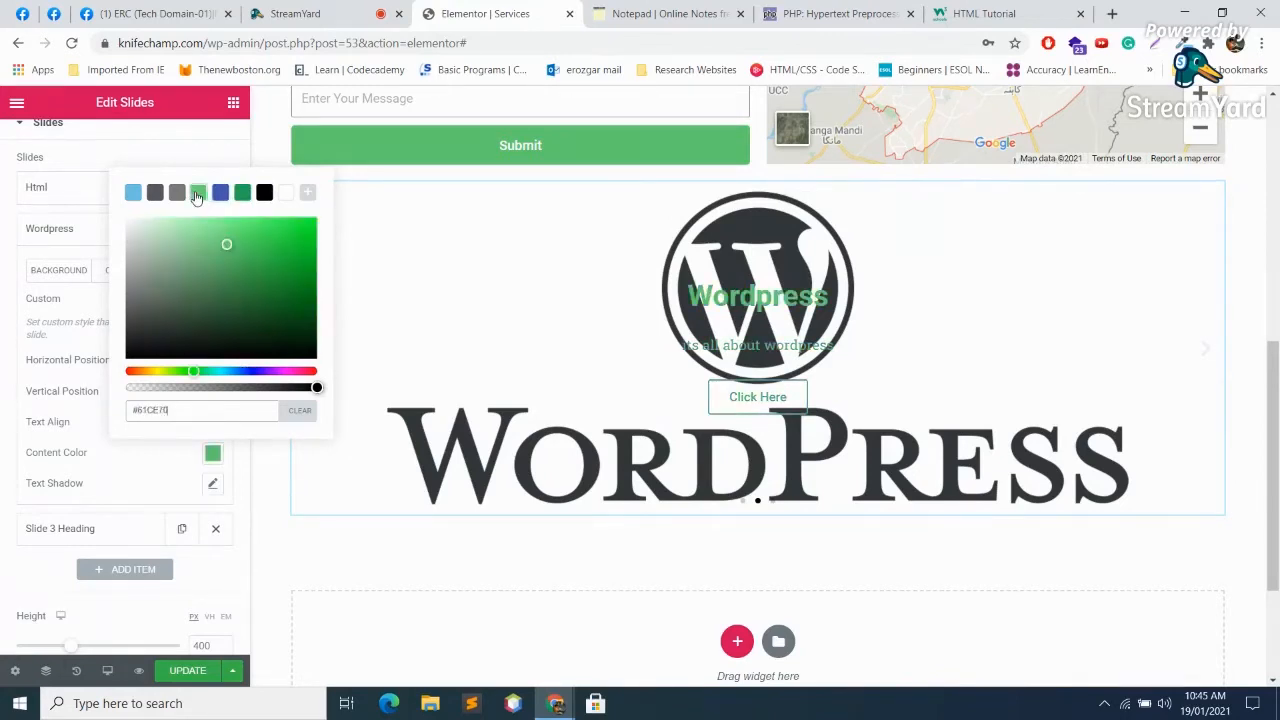
pyautogui.click(178, 194)
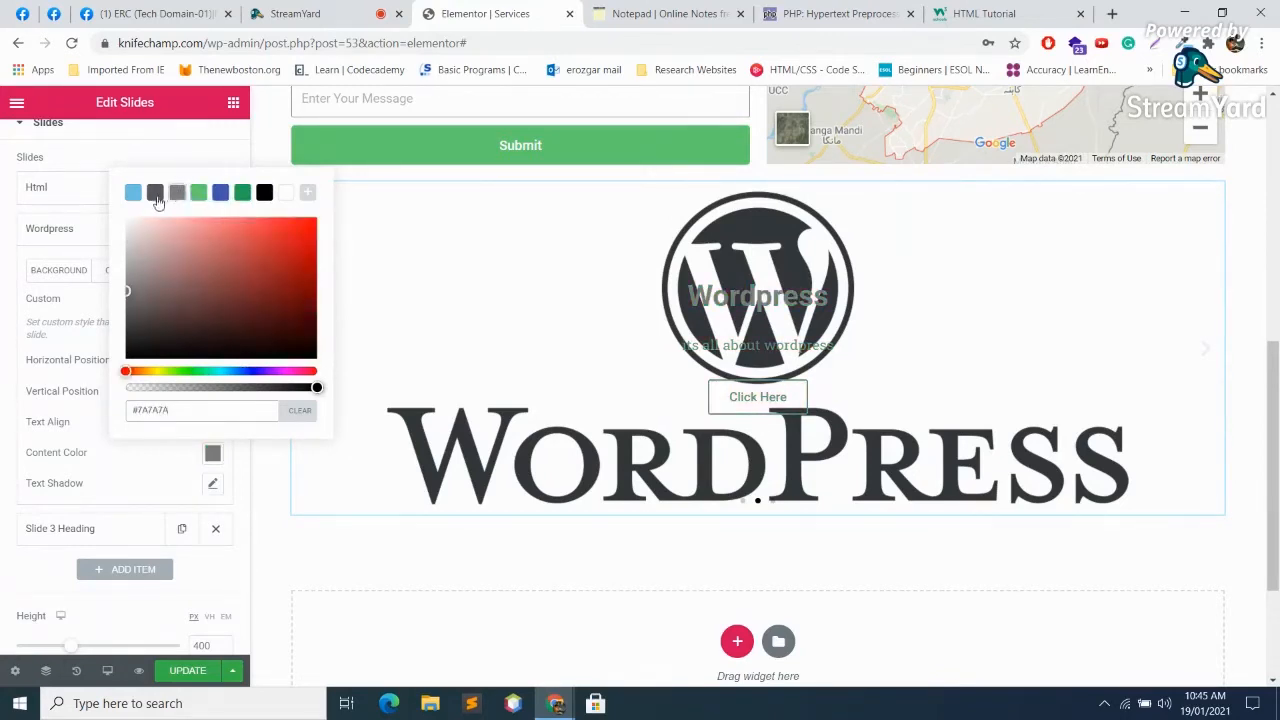
pyautogui.click(201, 370)
pyautogui.click(259, 249)
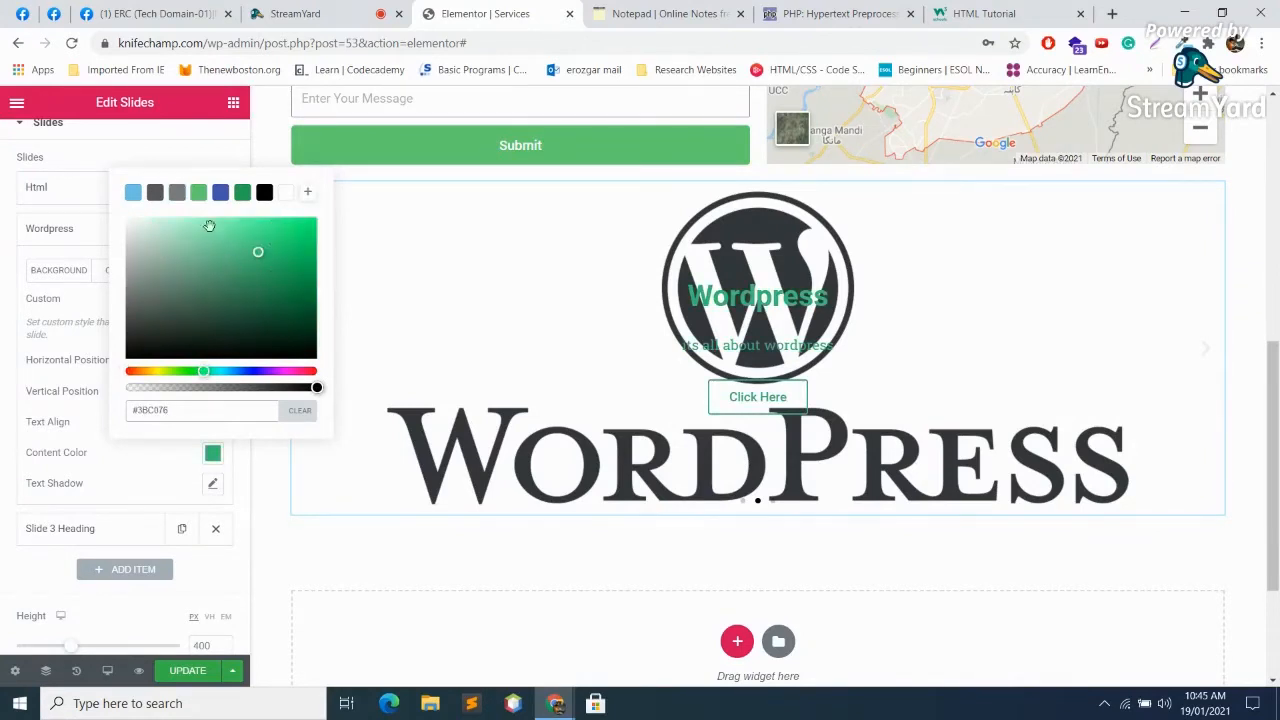
pyautogui.click(284, 194)
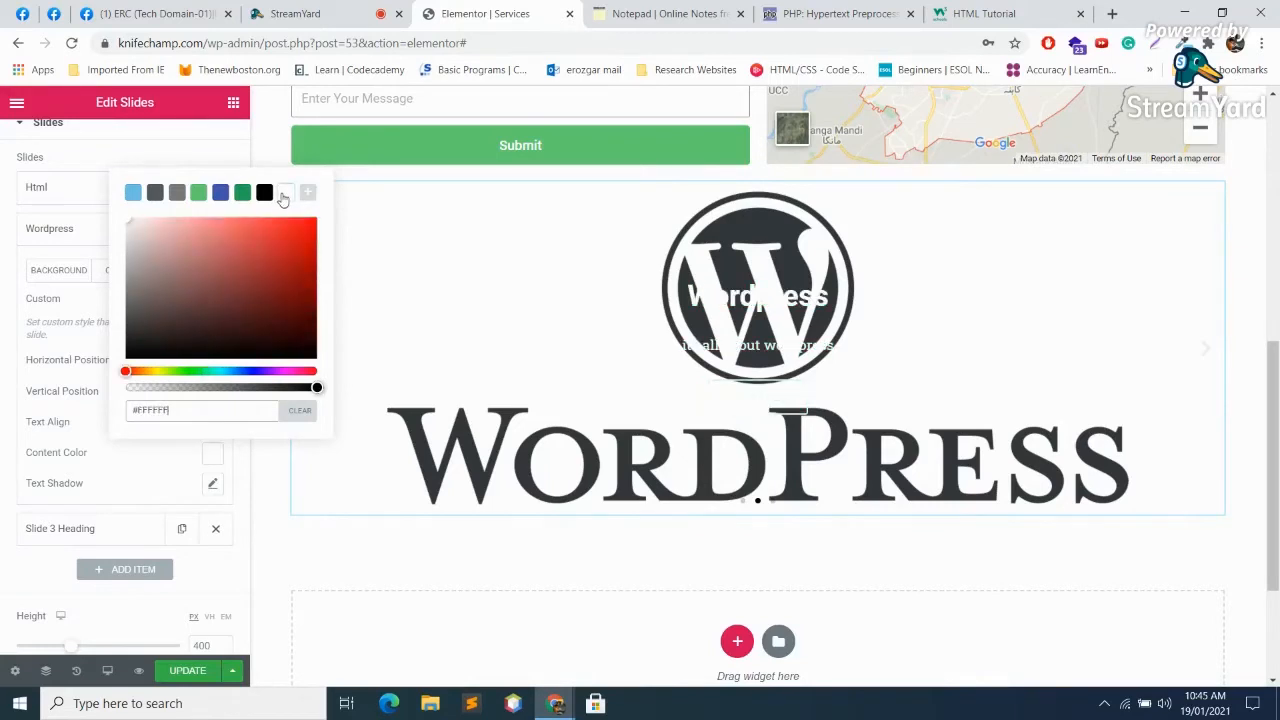
pyautogui.click(224, 371)
pyautogui.moveTo(236, 236); pyautogui.dragTo(281, 218)
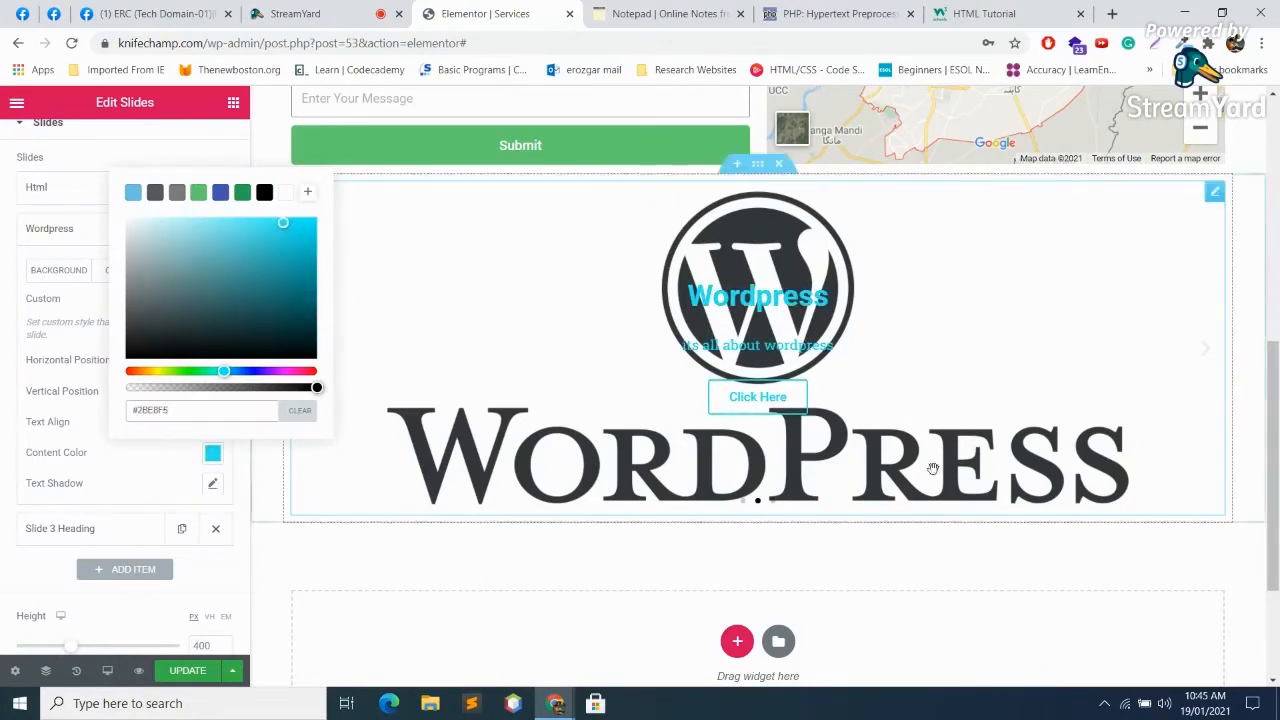
pyautogui.click(232, 492)
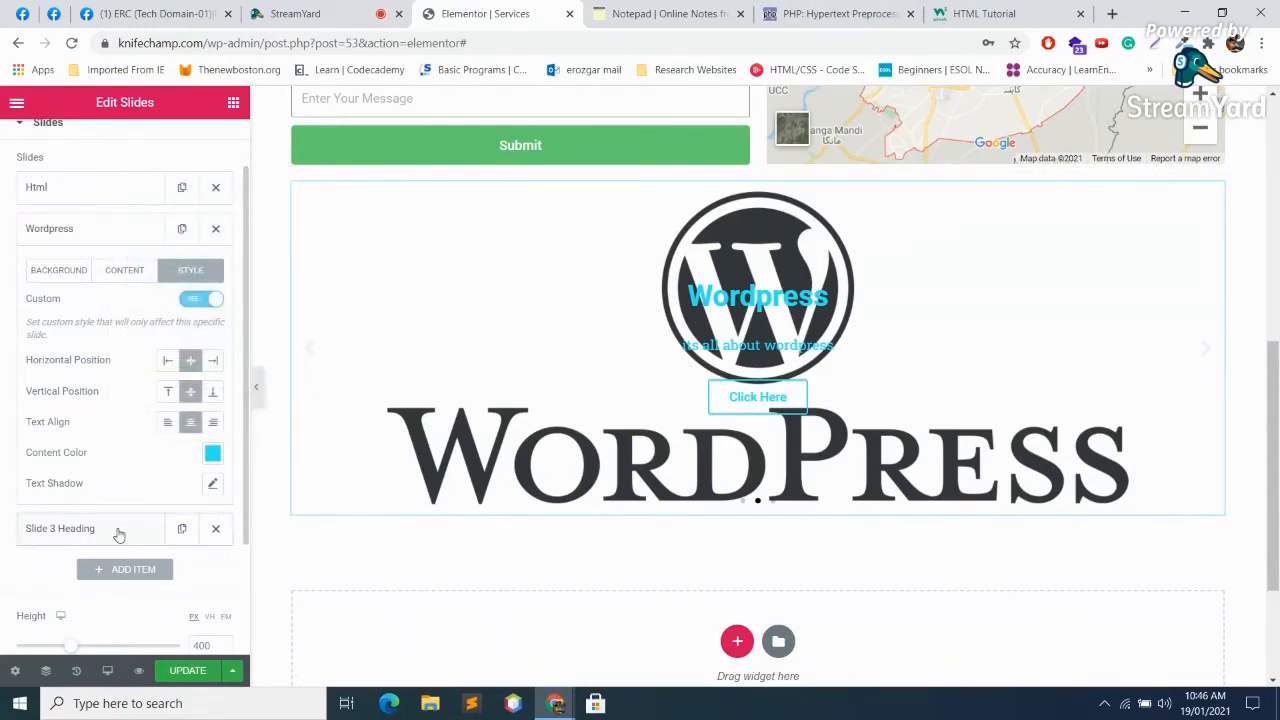
pyautogui.click(118, 530)
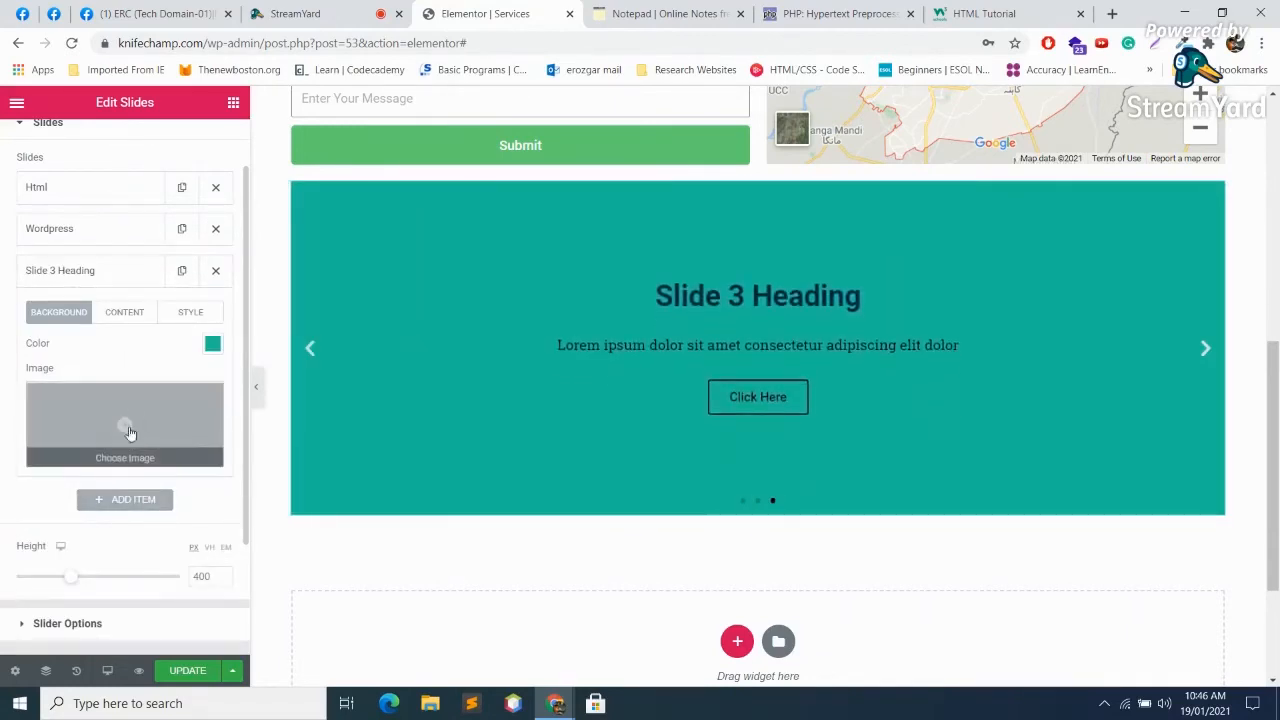
# Step: Set Slide 3's background image to the trip-1.png orange-flower nature picture
pyautogui.click(128, 428)
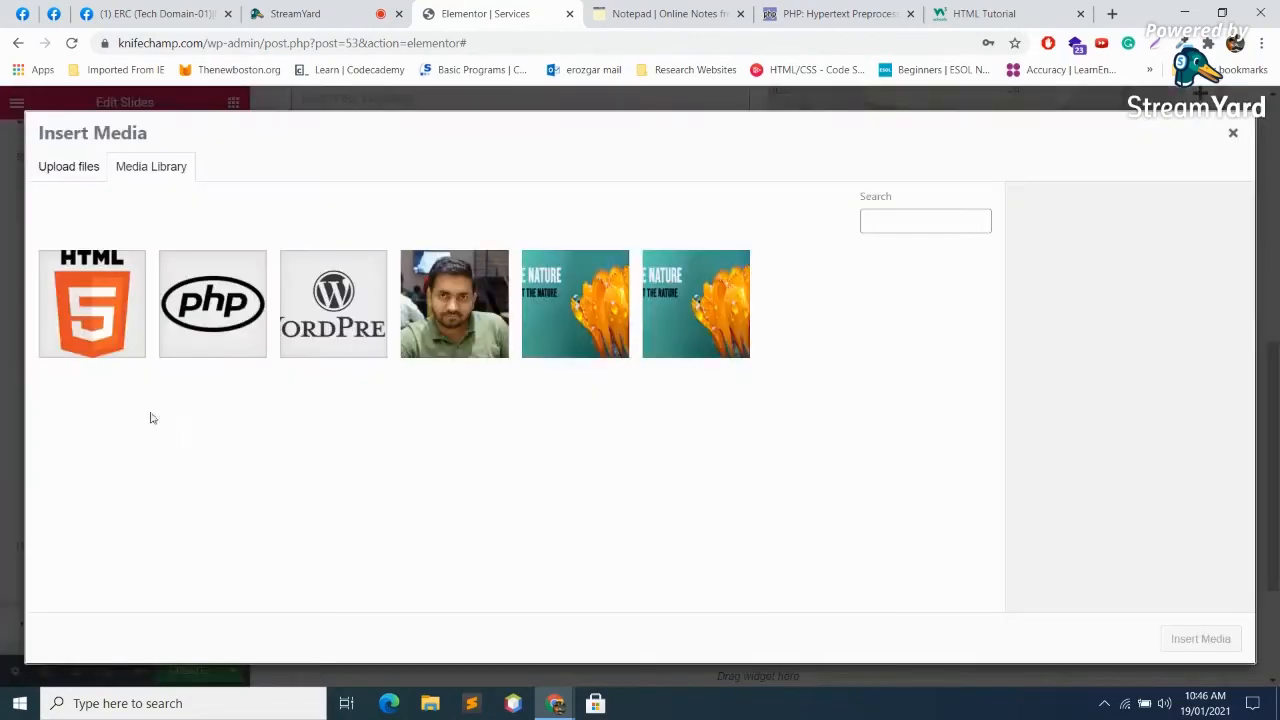
pyautogui.click(229, 307)
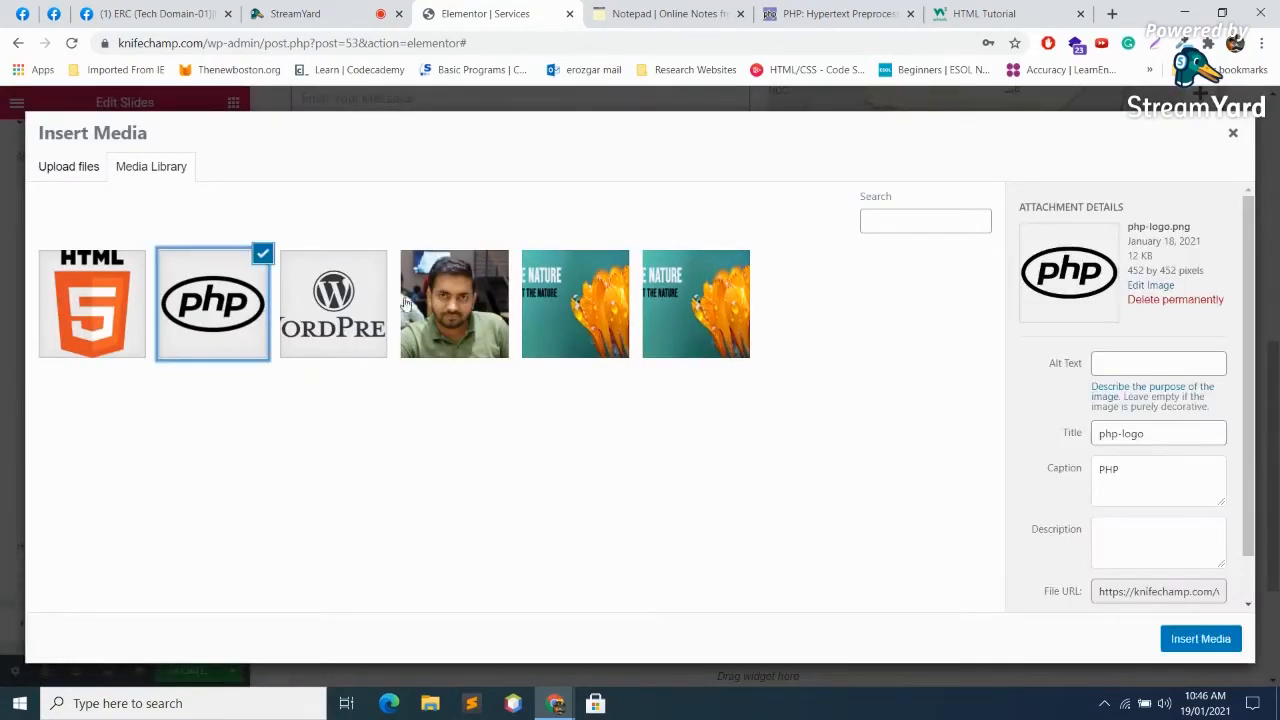
pyautogui.click(207, 284)
pyautogui.click(582, 318)
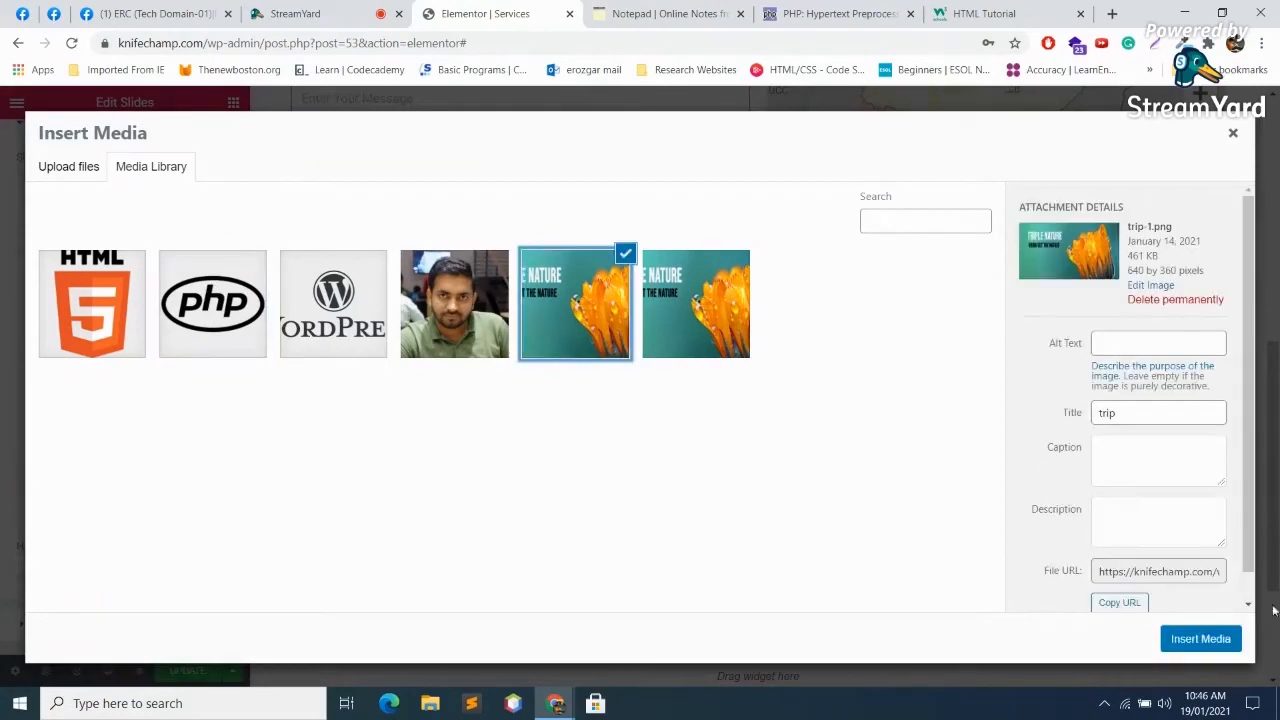
pyautogui.click(1201, 644)
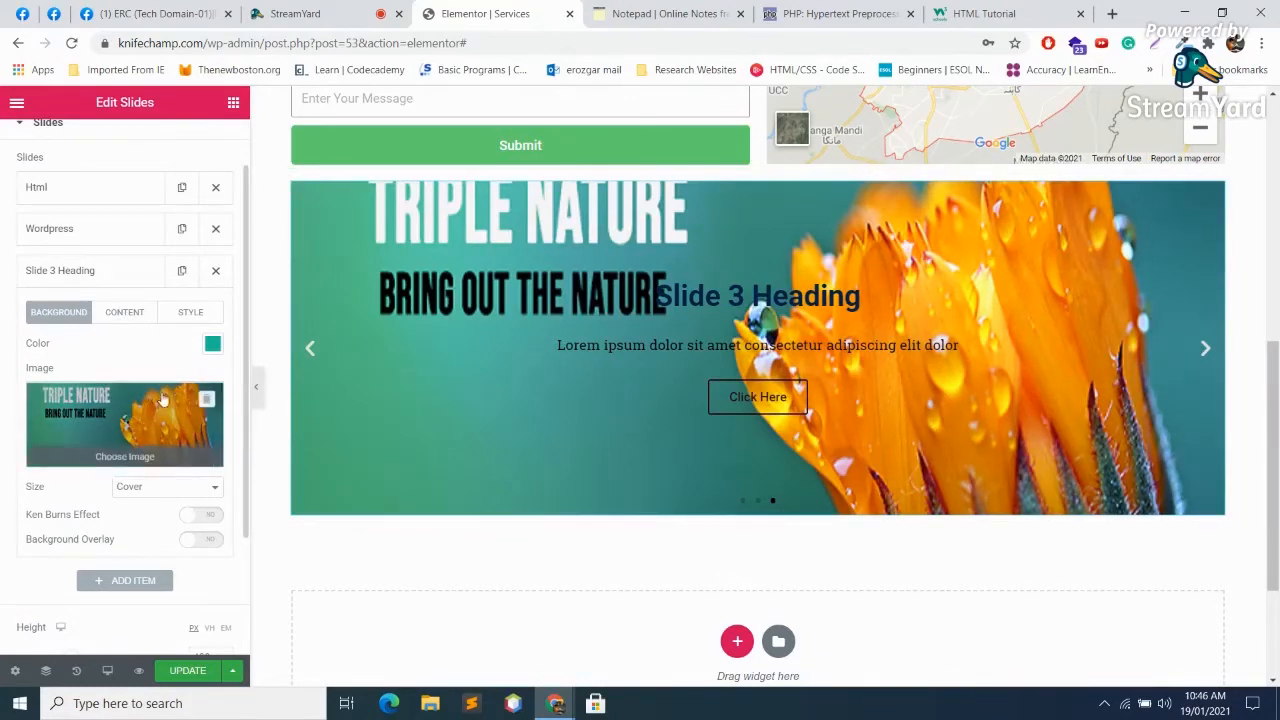
# Step: Change Slide 3's title to 'Nature' and its description to 'All about Nature'
pyautogui.click(122, 314)
pyautogui.moveTo(100, 362); pyautogui.dragTo(20, 350)
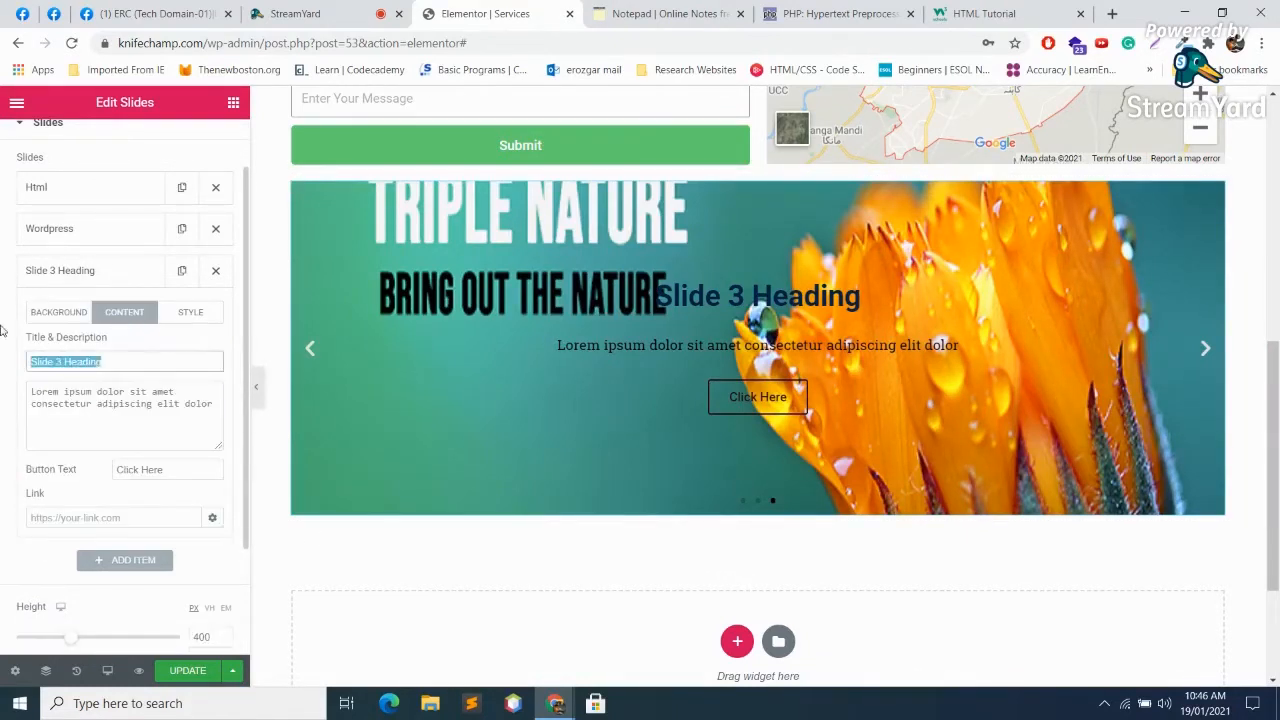
pyautogui.write('Natur')
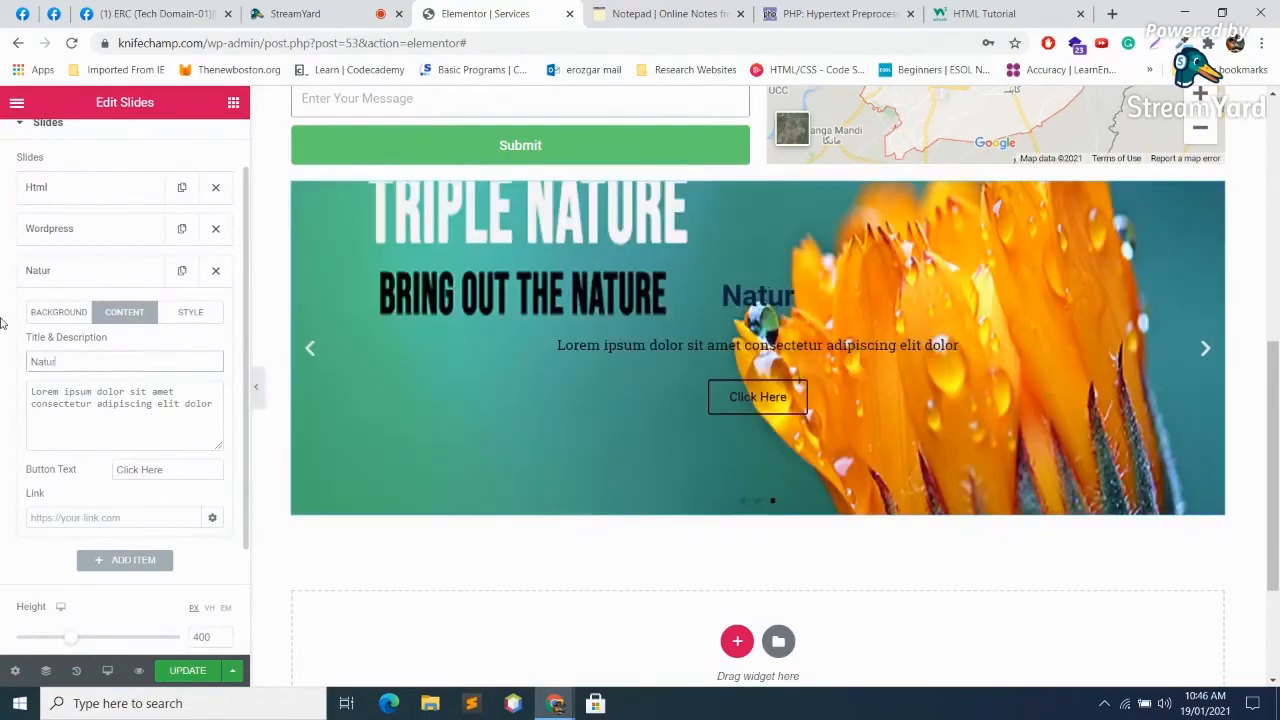
pyautogui.write('e')
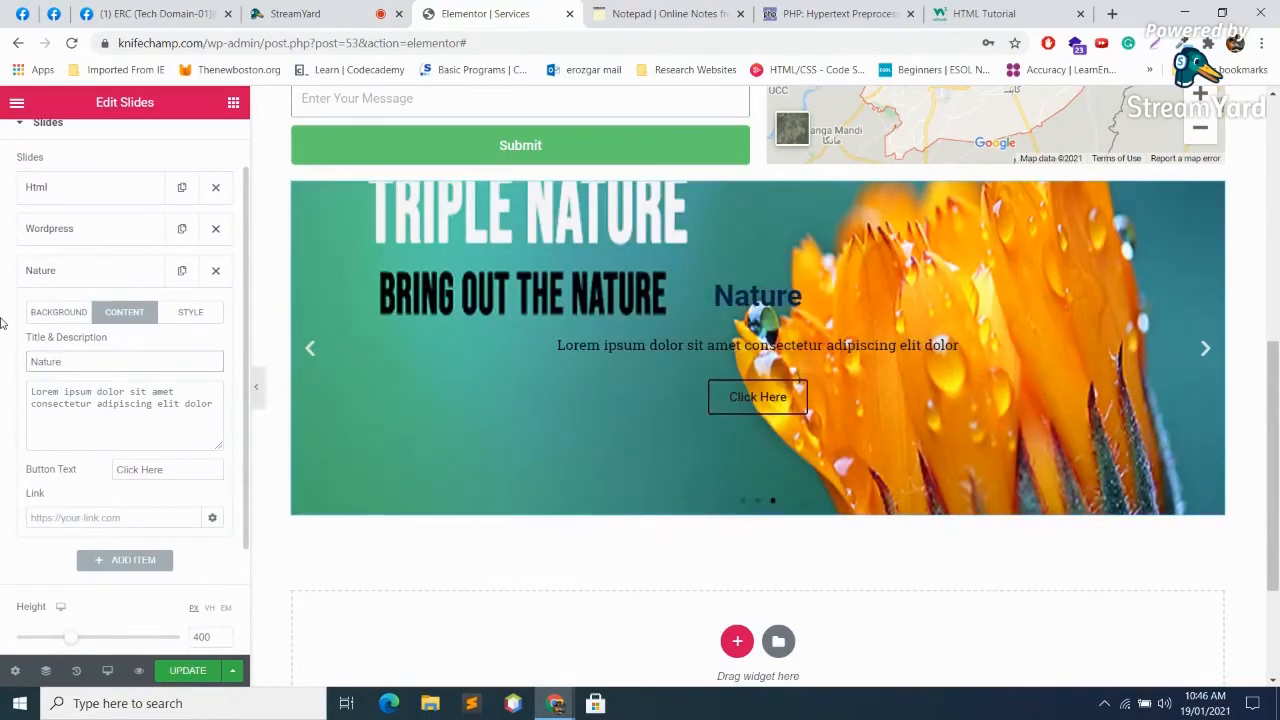
pyautogui.tripleClick(213, 400)
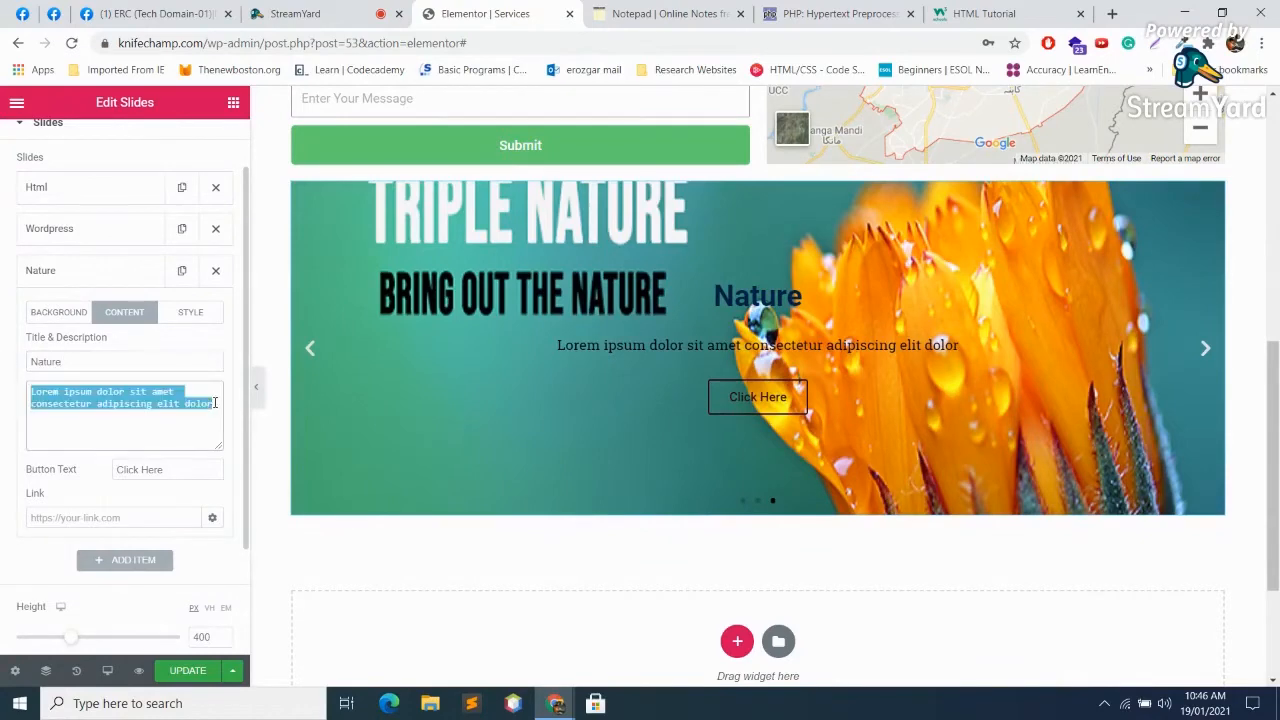
pyautogui.write('All about N')
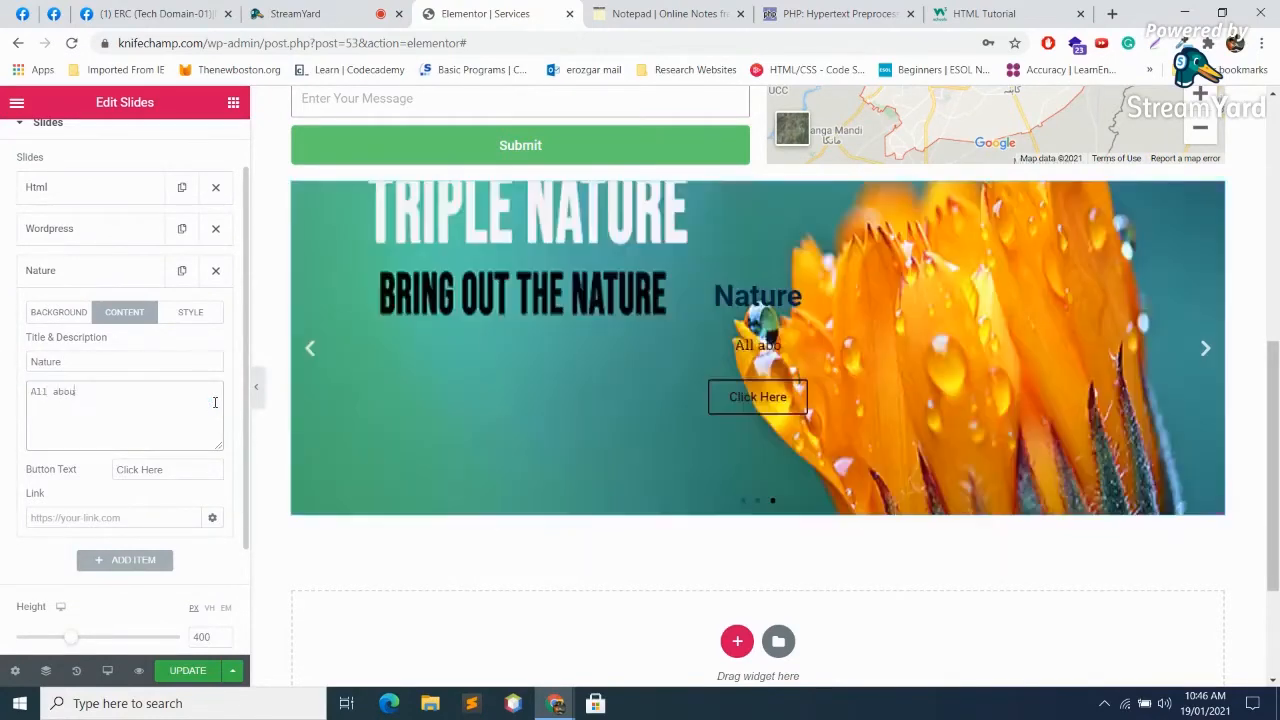
pyautogui.write('ature')
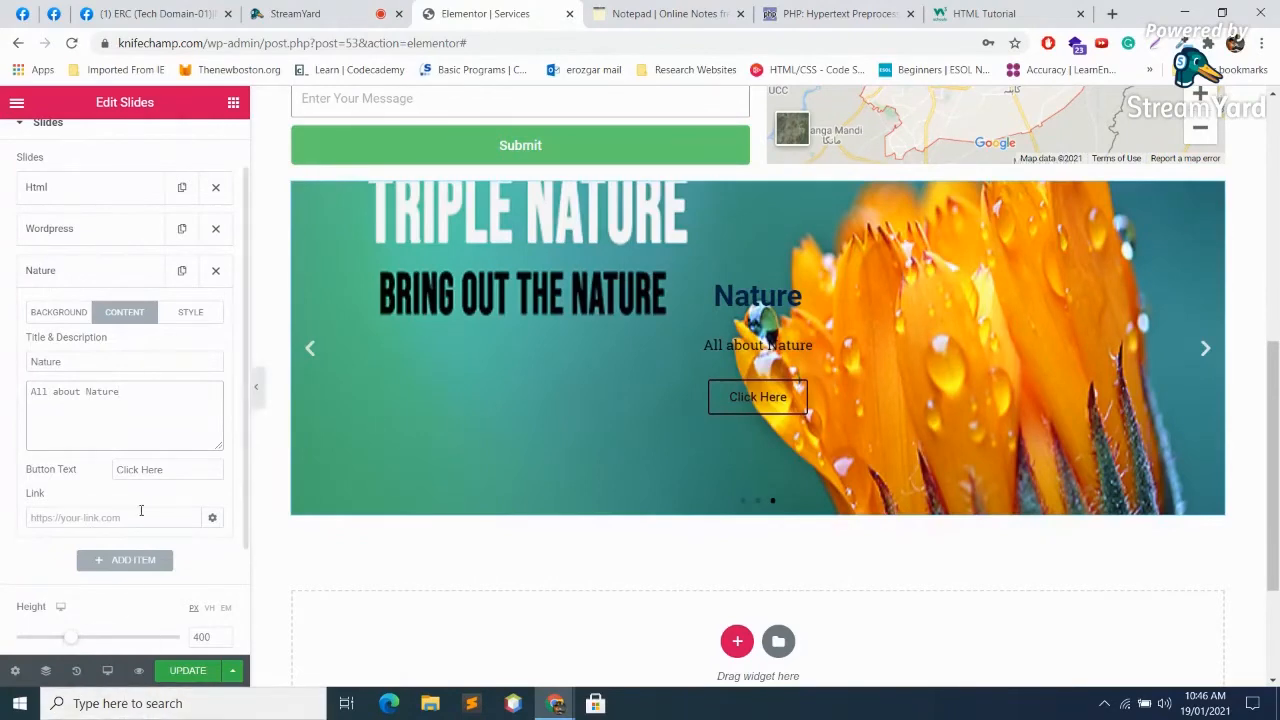
# Step: Paste the w3schools URL into the Nature slide's Link field
pyautogui.click(176, 466)
pyautogui.click(106, 516)
pyautogui.write('https://www.w3schools.com/html/')
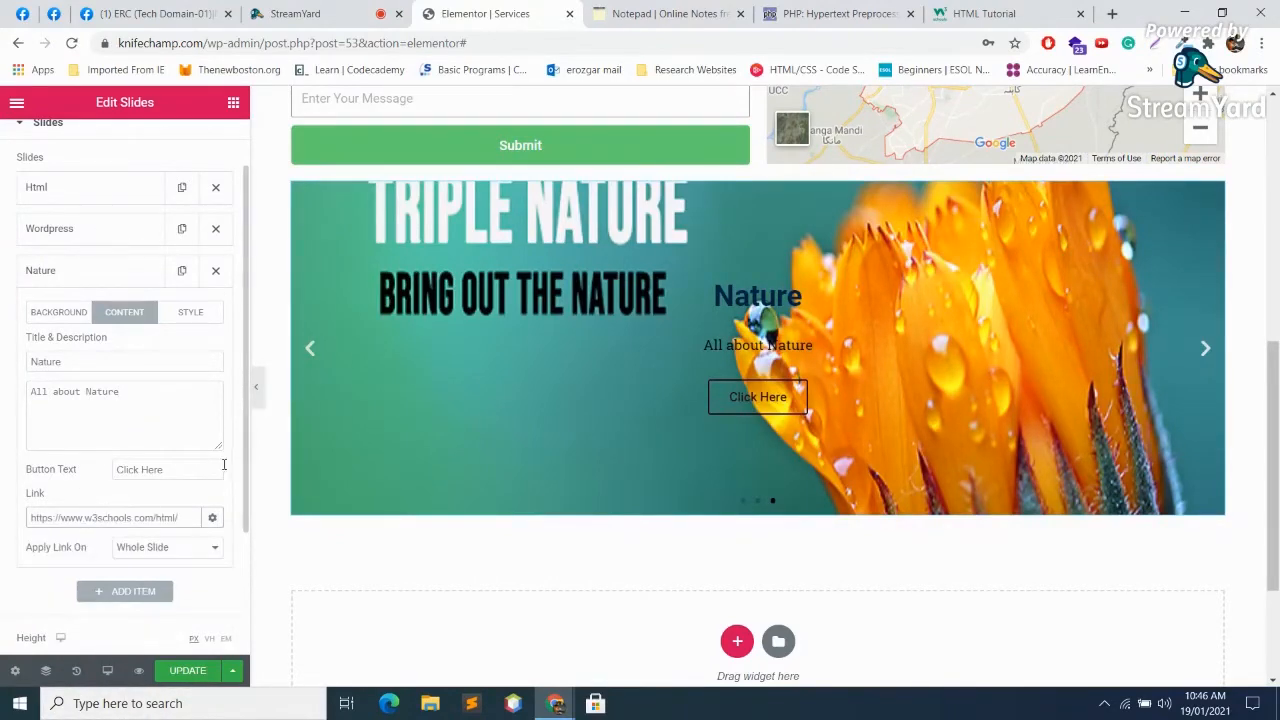
pyautogui.click(182, 315)
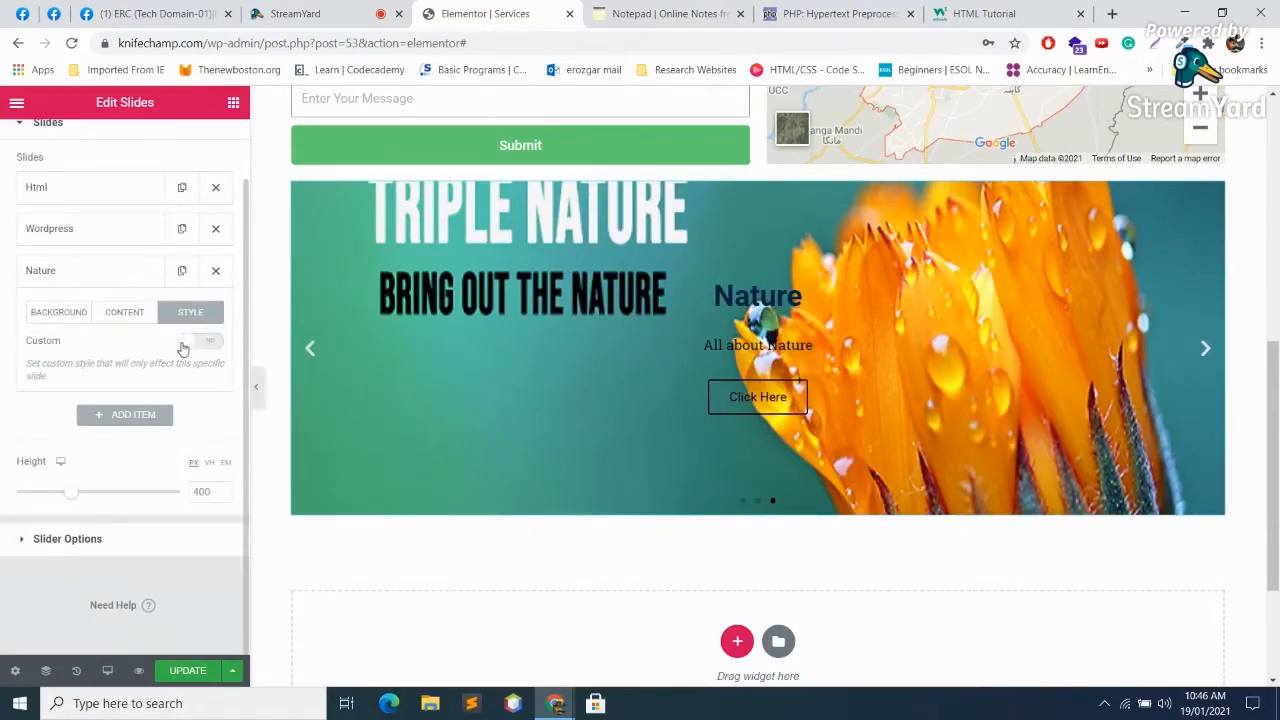
# Step: Enable custom style on the Nature slide, set Content Color to white #FFFFFF, and update the page
pyautogui.click(197, 343)
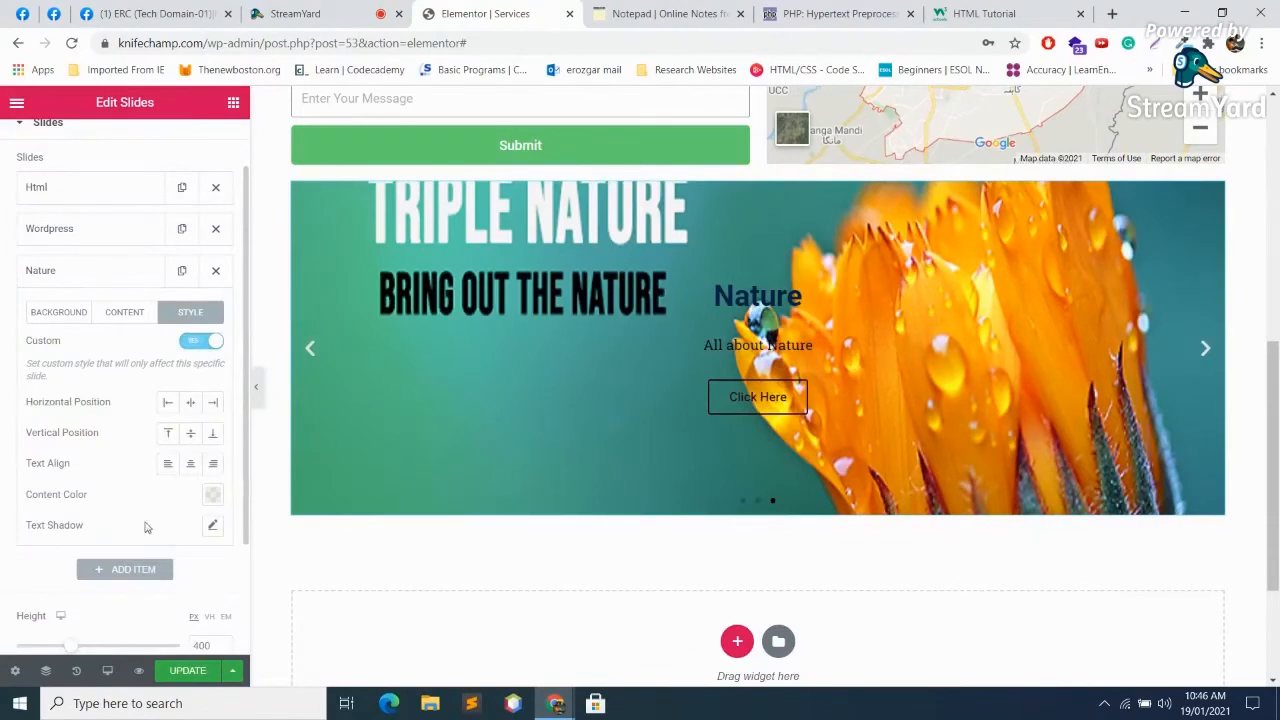
pyautogui.click(213, 496)
pyautogui.moveTo(206, 352); pyautogui.dragTo(115, 284)
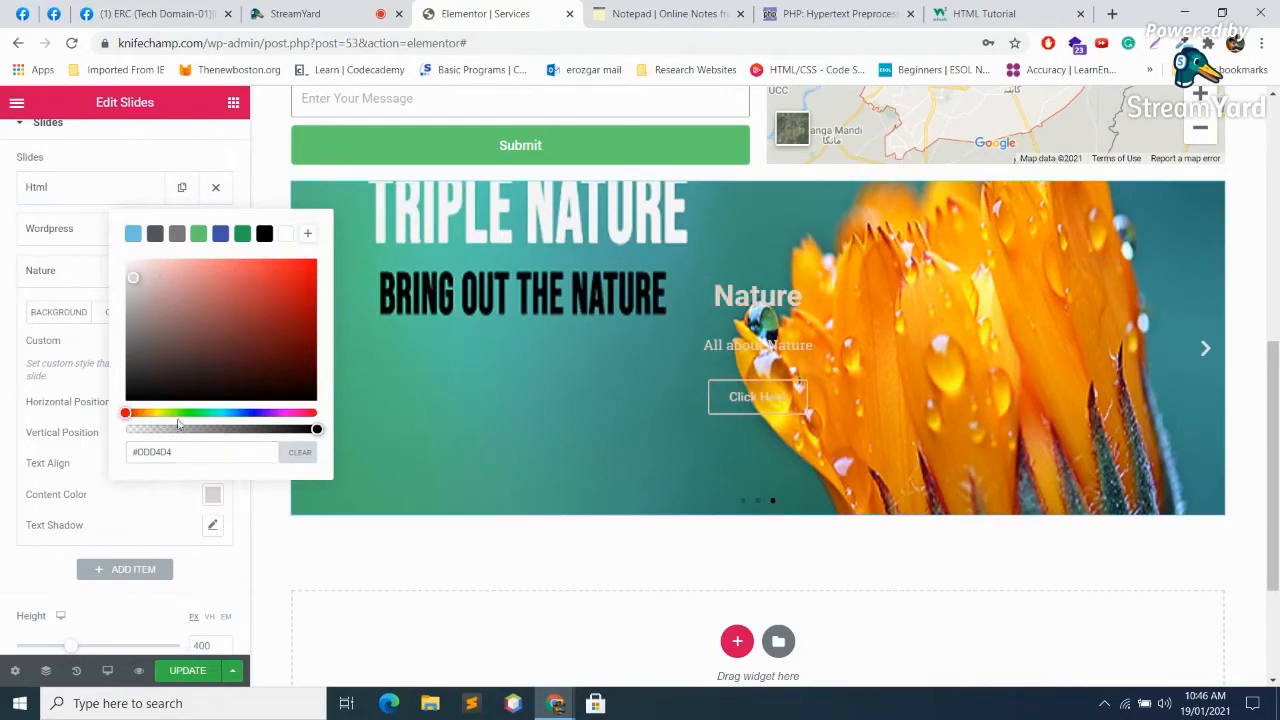
pyautogui.click(250, 413)
pyautogui.click(291, 351)
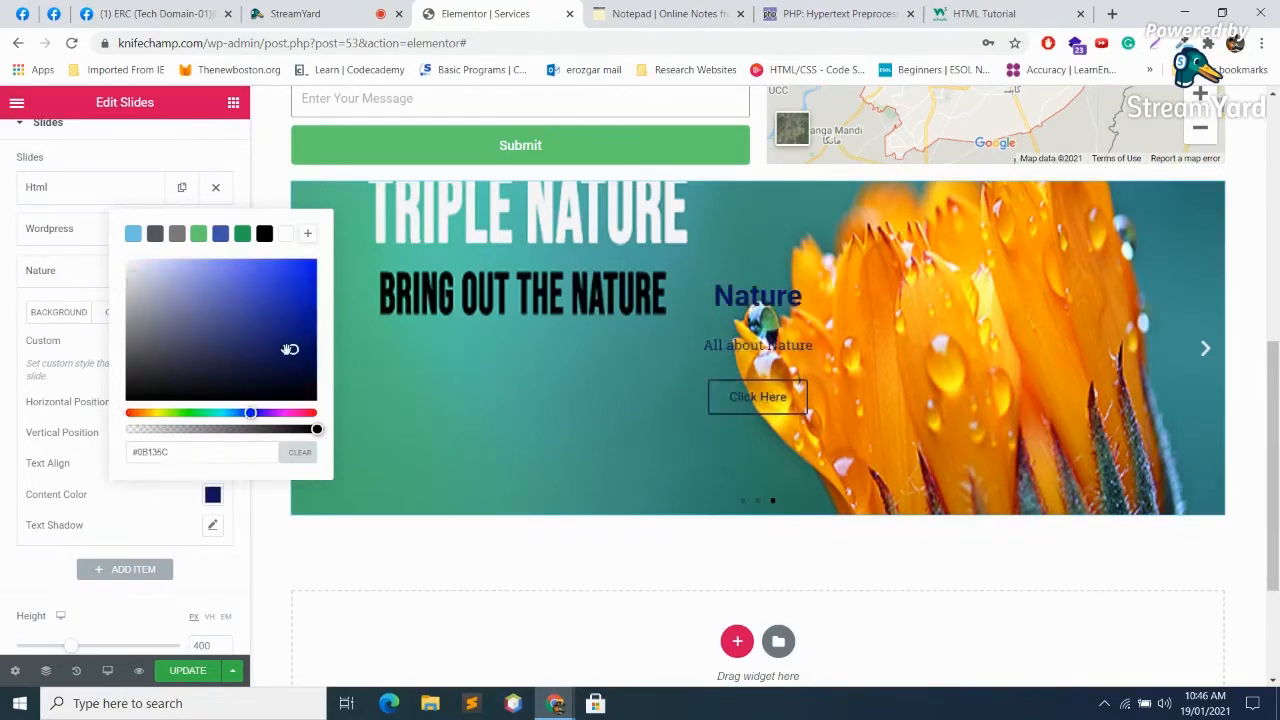
pyautogui.moveTo(285, 364); pyautogui.dragTo(149, 284)
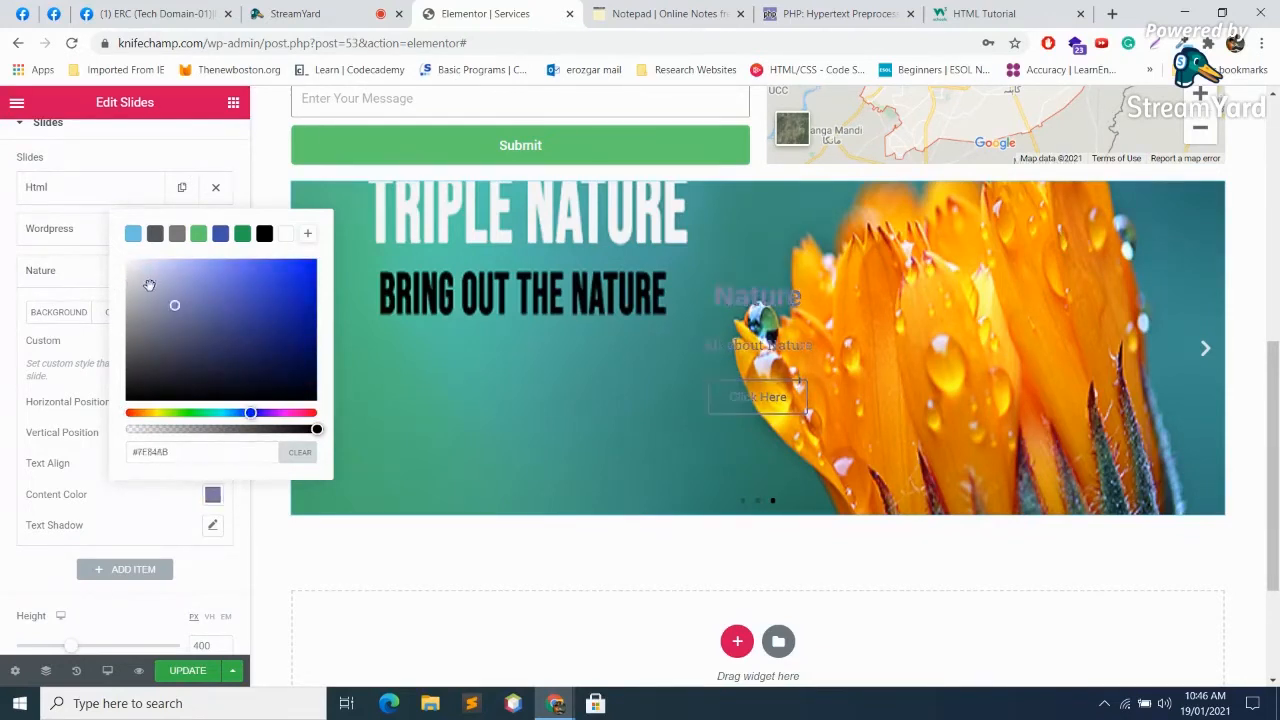
pyautogui.click(177, 233)
pyautogui.click(198, 233)
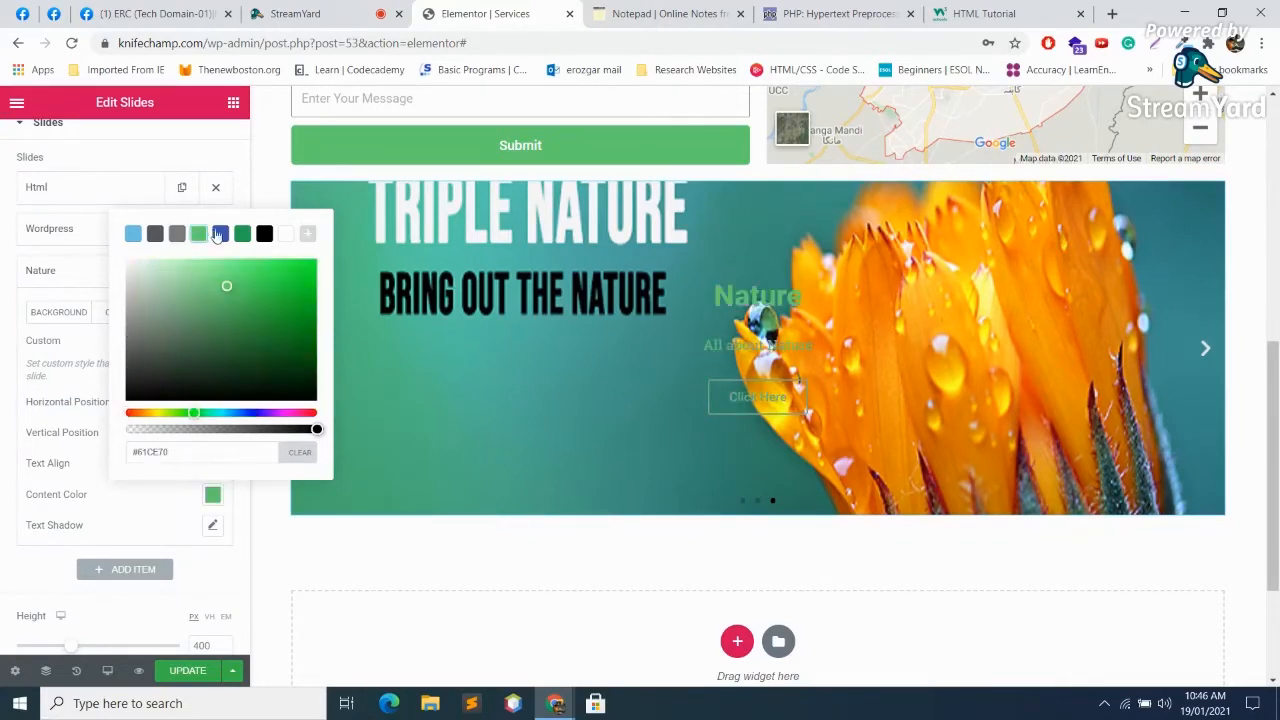
pyautogui.click(221, 233)
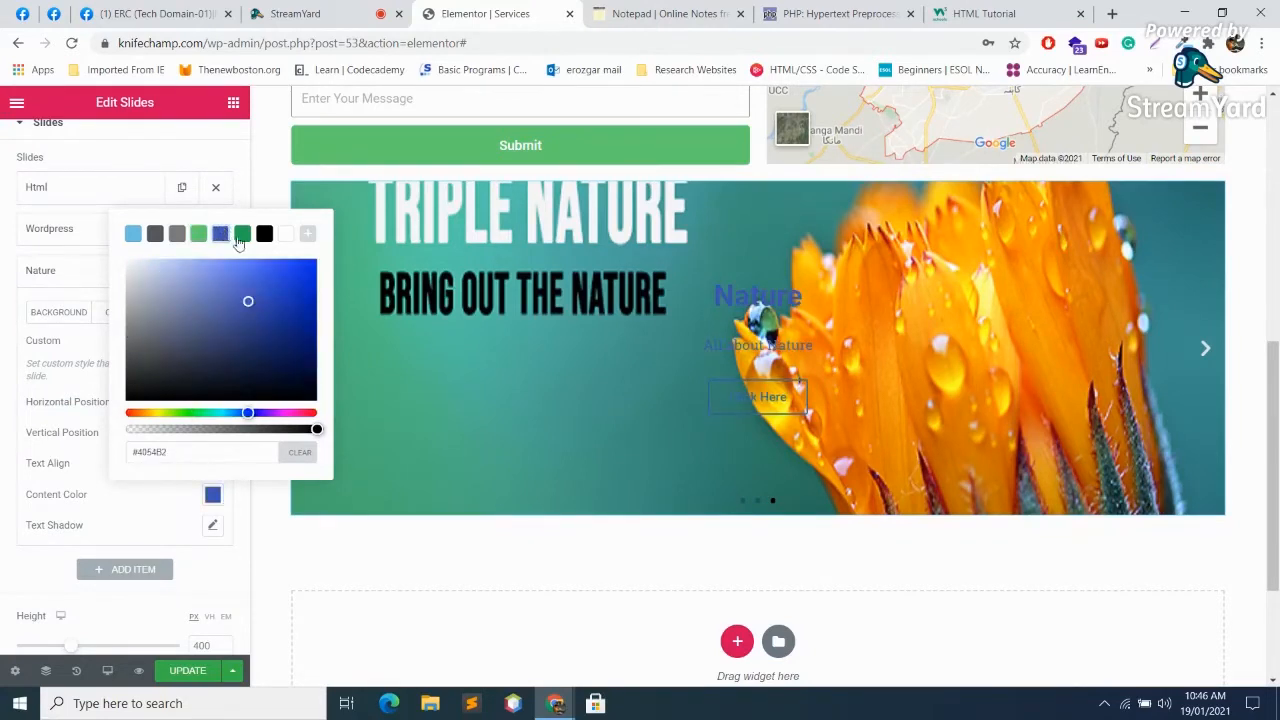
pyautogui.click(242, 234)
pyautogui.click(287, 234)
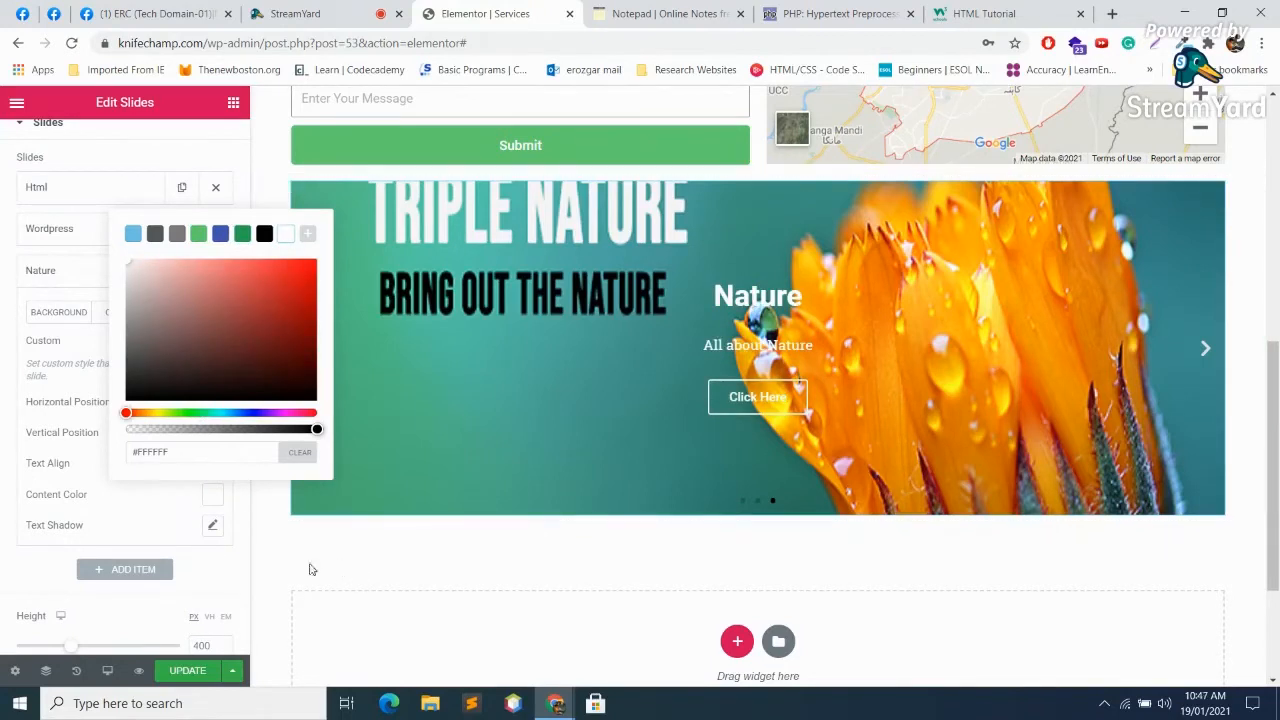
pyautogui.click(195, 670)
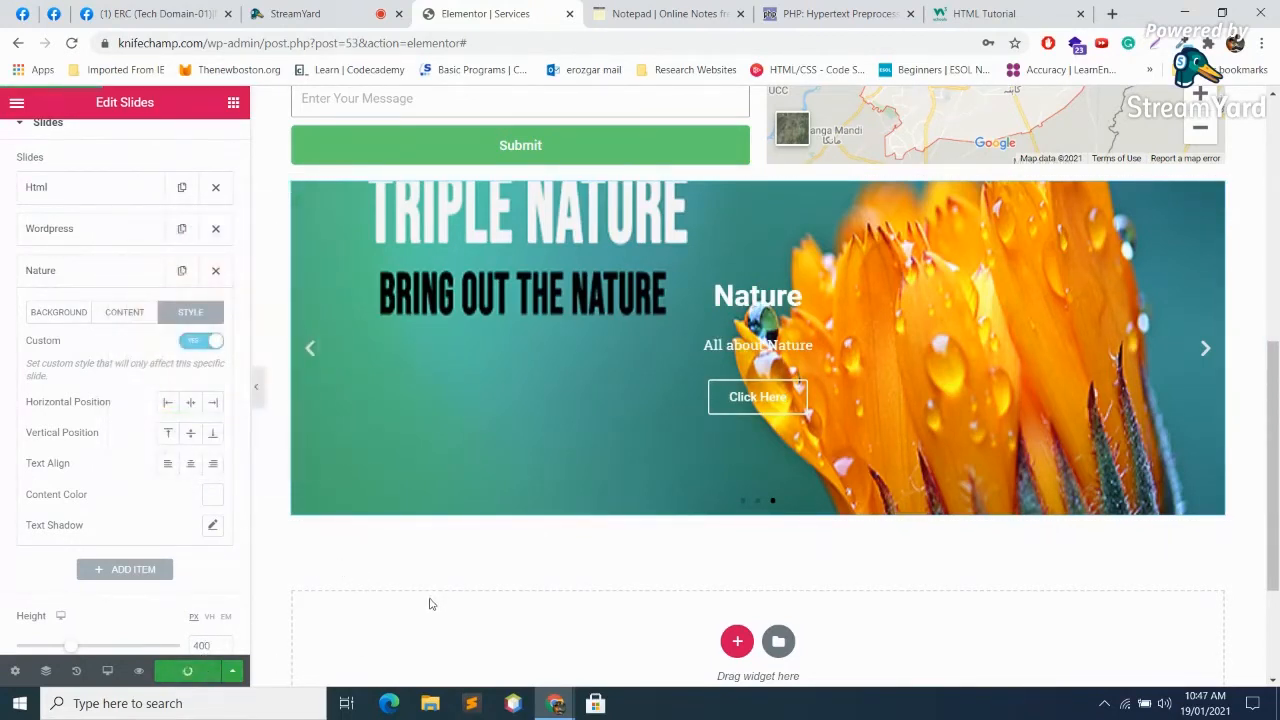
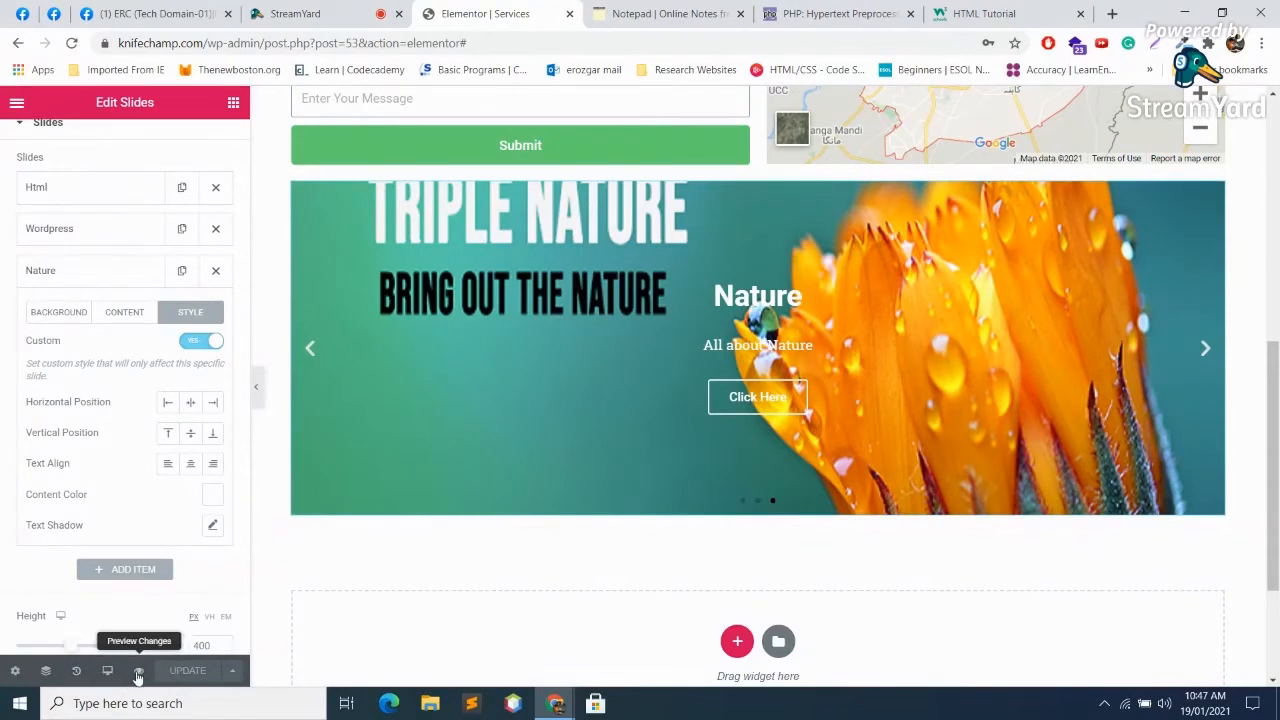
# Step: Preview the Services page and test the slide's Click Here link, closing the tutorial tab it opens
pyautogui.click(139, 671)
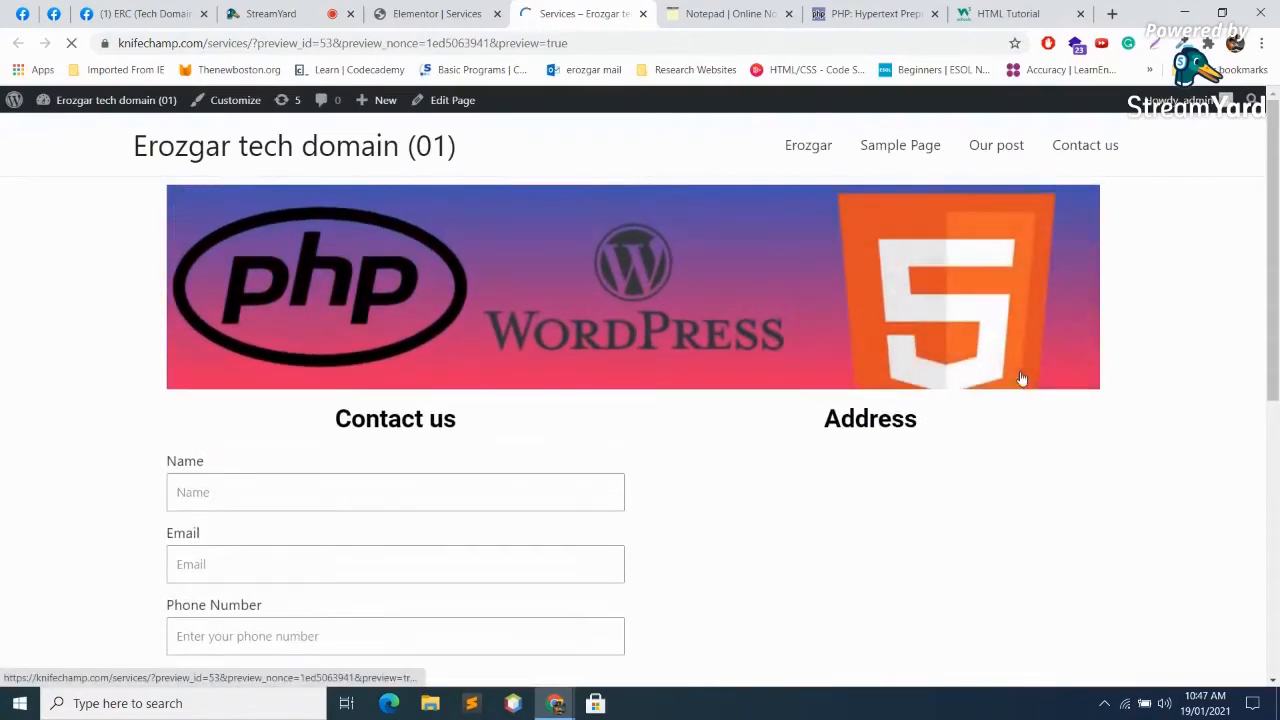
pyautogui.scroll(-2, 980, 437)
pyautogui.scroll(2, 980, 437)
pyautogui.scroll(-4, 971, 374)
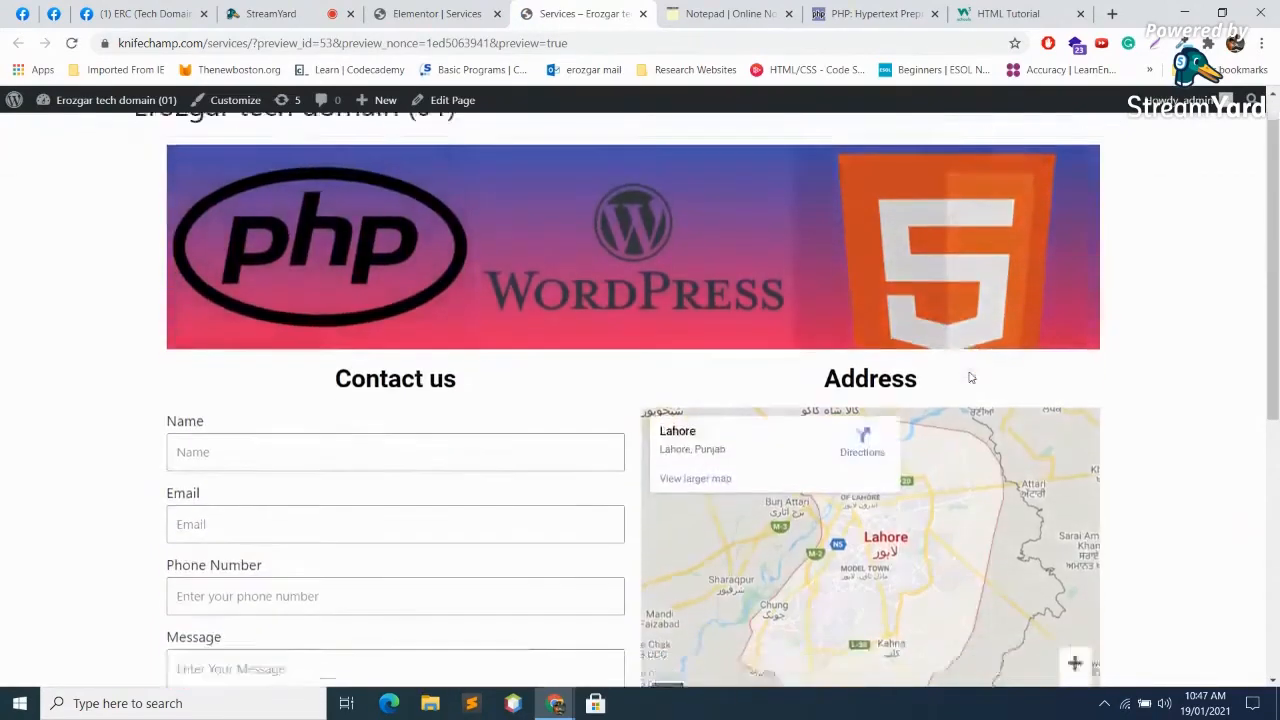
pyautogui.scroll(2, 563, 257)
pyautogui.scroll(-4, 977, 364)
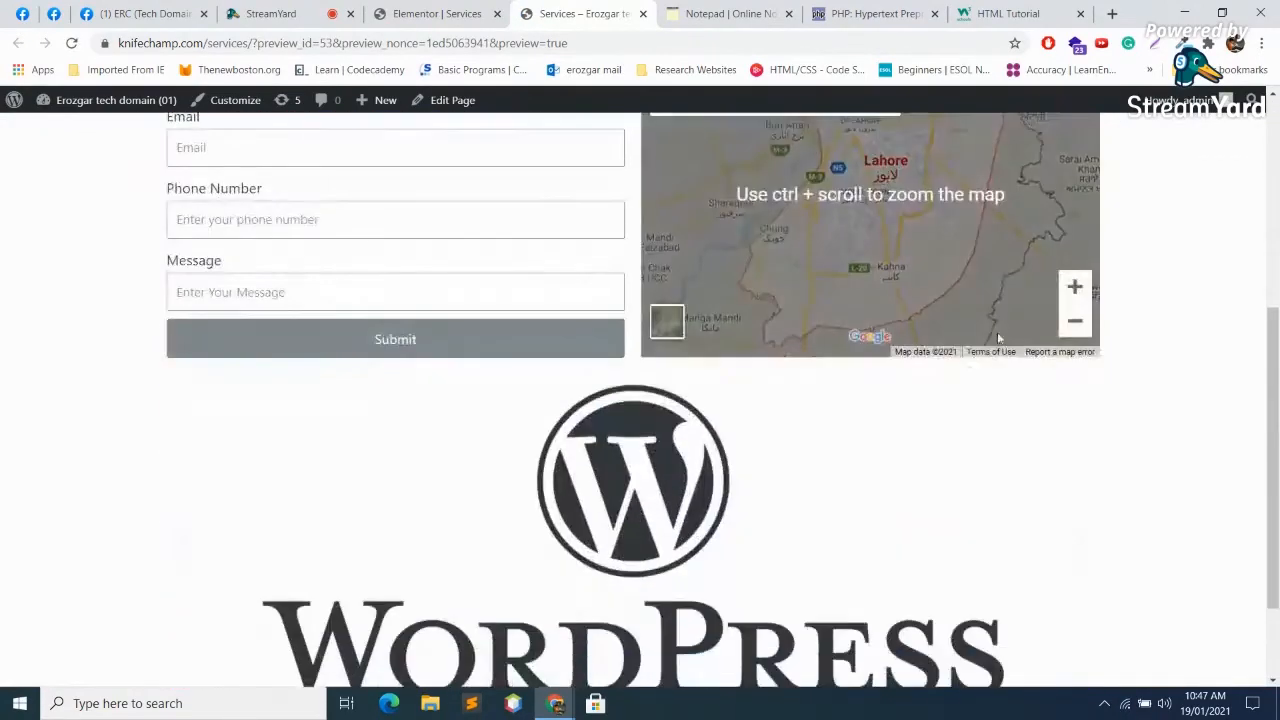
pyautogui.click(632, 462)
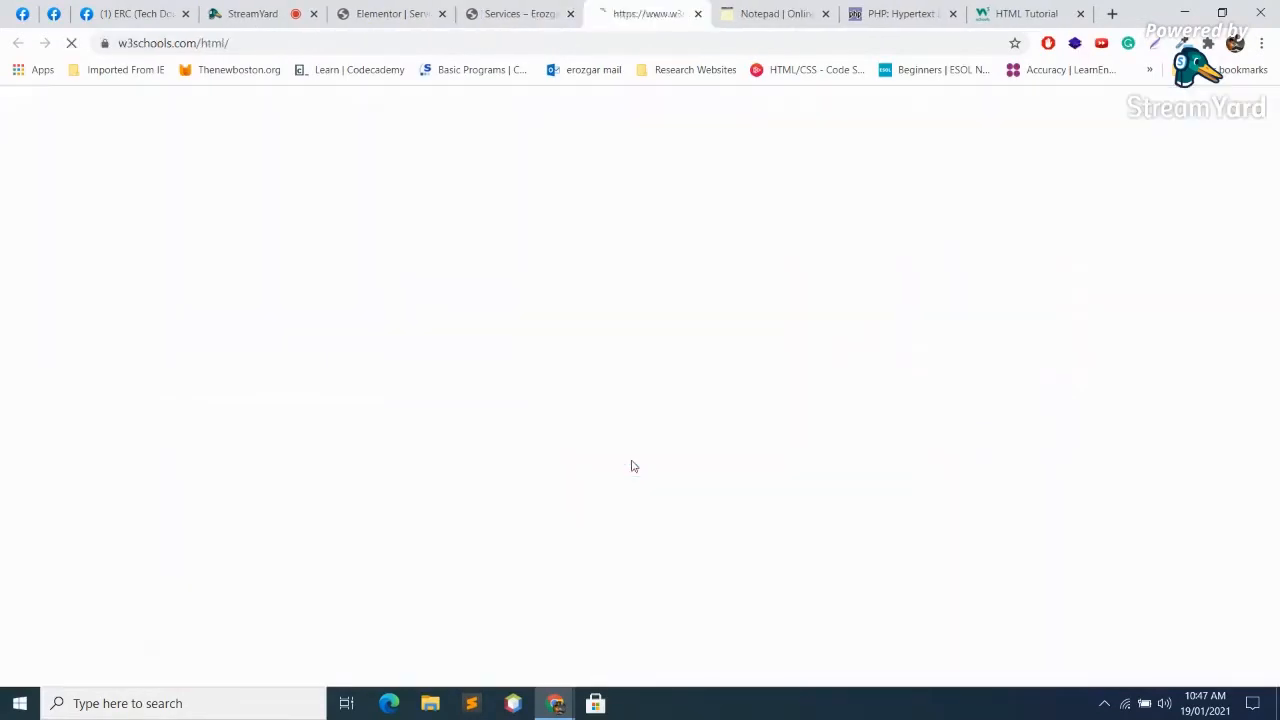
pyautogui.click(698, 14)
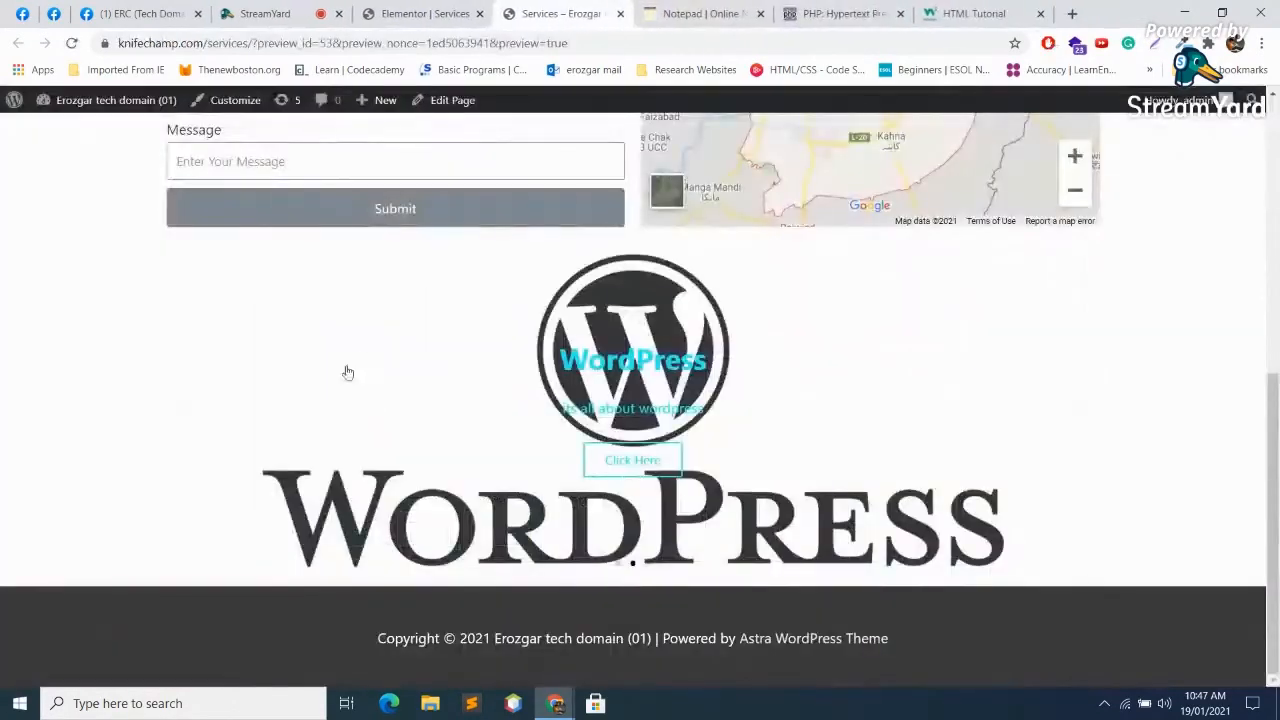
pyautogui.click(365, 360)
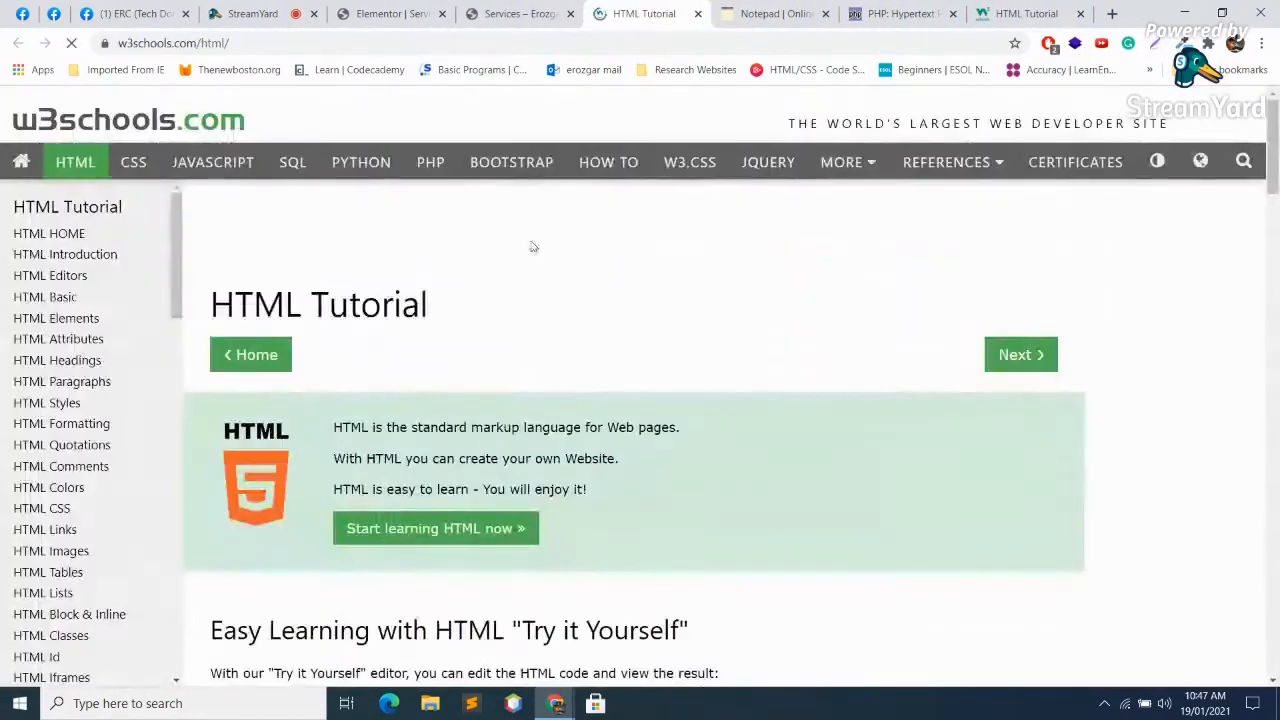
pyautogui.click(698, 14)
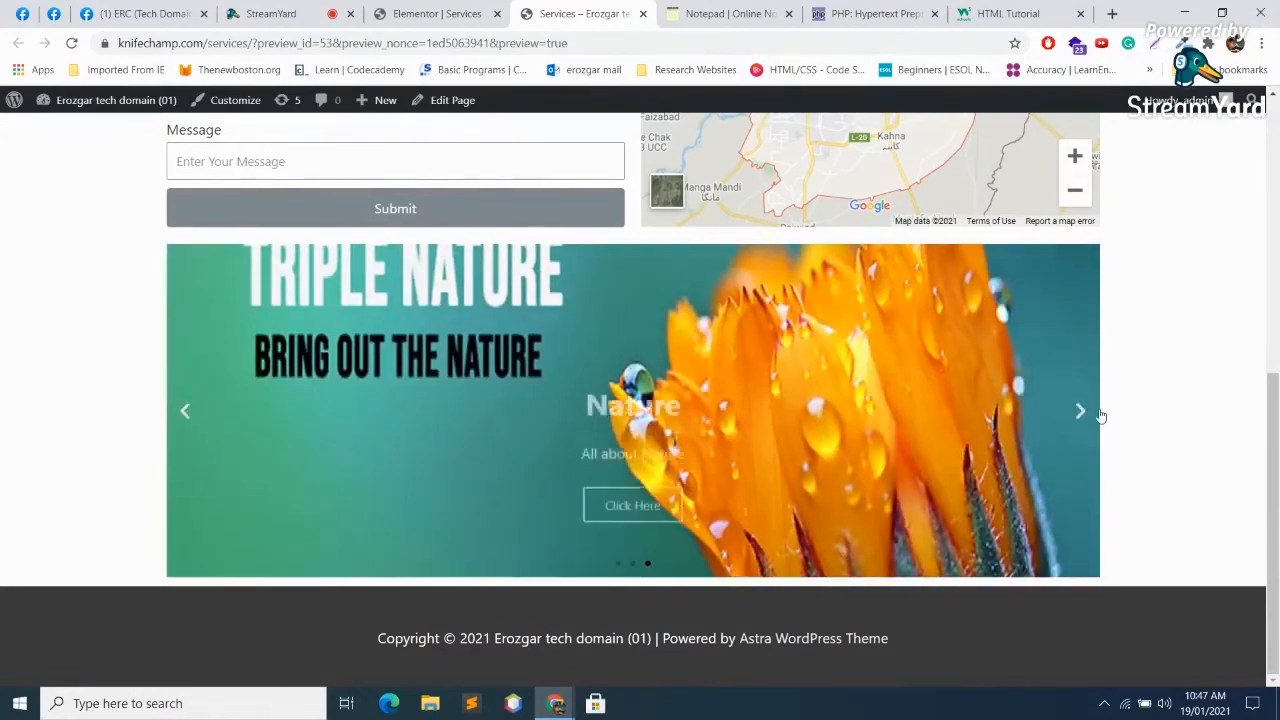
# Step: Cycle through the preview slider's slides with the arrow, then switch to the StreamYard studio
pyautogui.click(1080, 414)
pyautogui.click(1080, 414)
pyautogui.click(1080, 412)
pyautogui.click(1080, 412)
pyautogui.click(1080, 412)
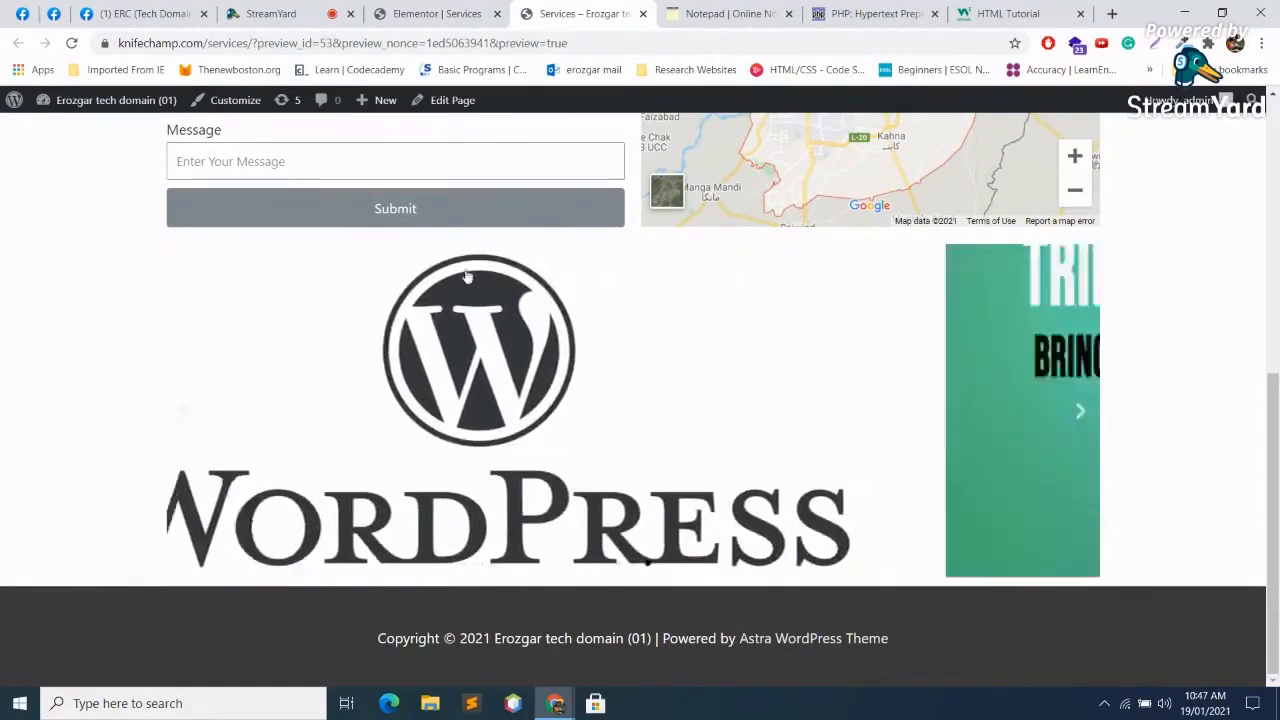
pyautogui.click(262, 13)
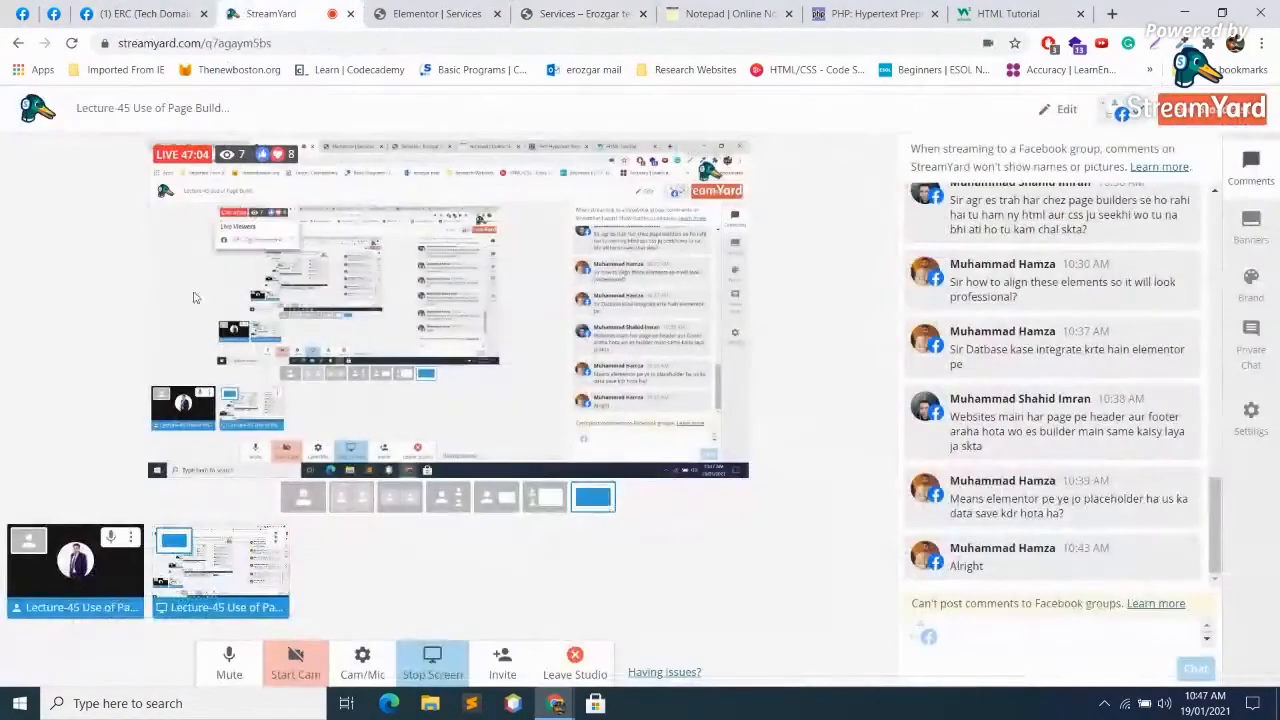
# Step: Mute and unmute the StreamYard microphone, then go back to the Elementor Services editor tab
pyautogui.click(250, 656)
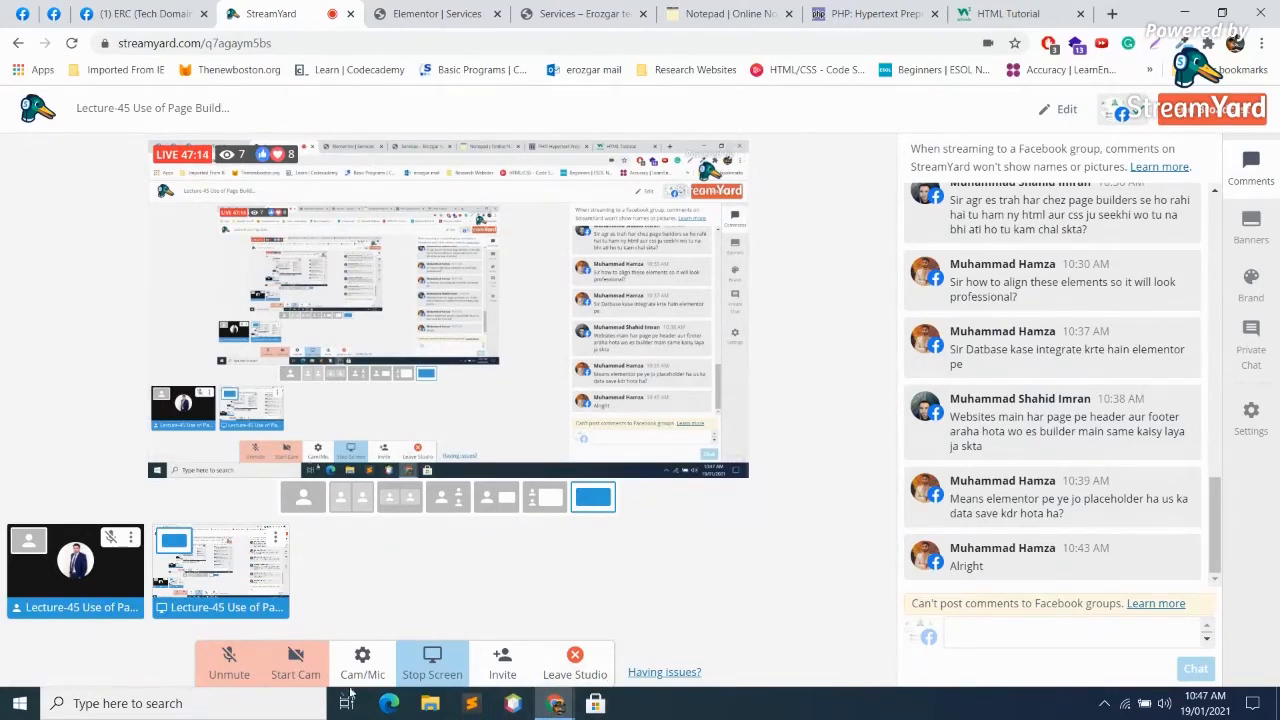
pyautogui.click(225, 666)
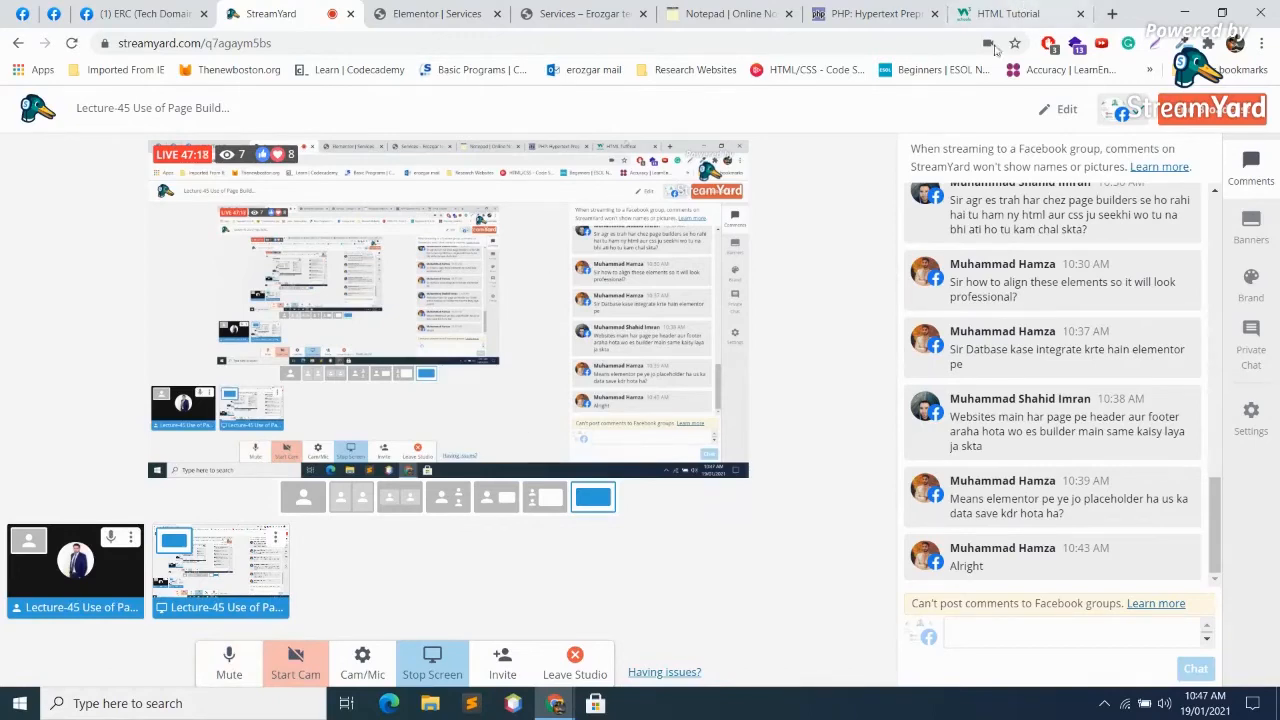
pyautogui.moveTo(939, 358)
pyautogui.click(442, 12)
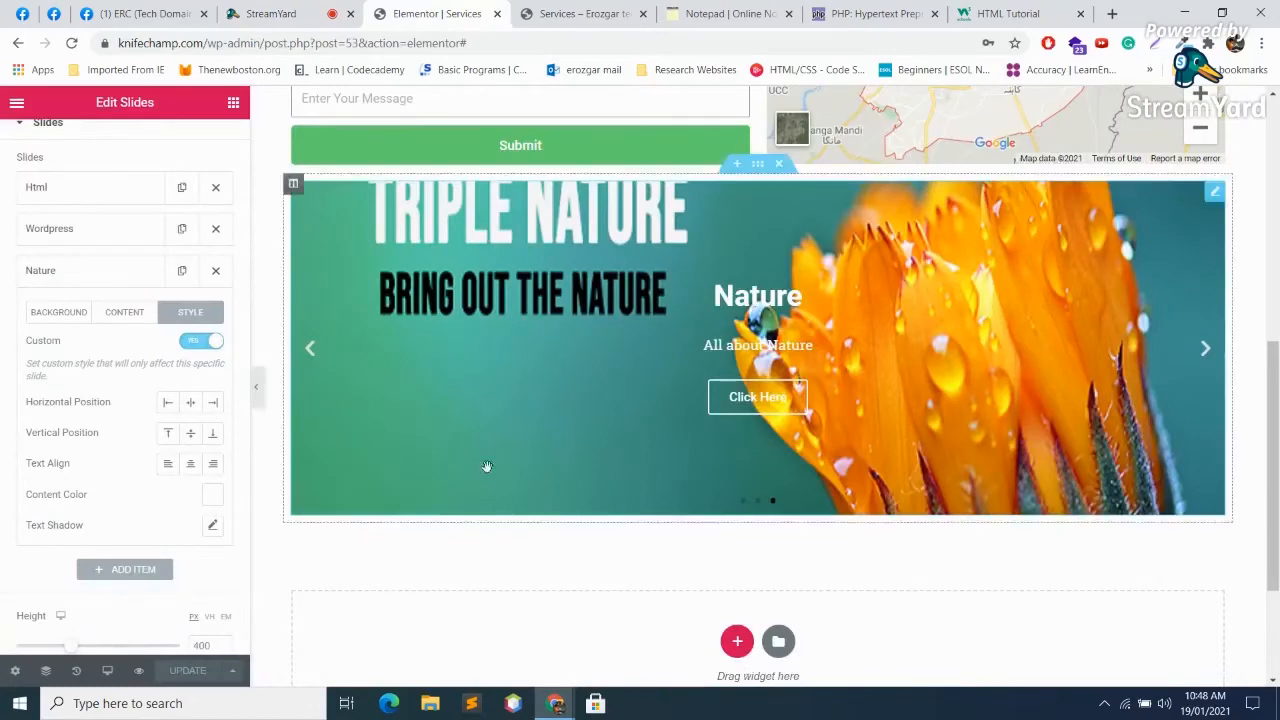
pyautogui.scroll(3, 624, 465)
pyautogui.scroll(-1, 624, 465)
pyautogui.scroll(-1, 624, 465)
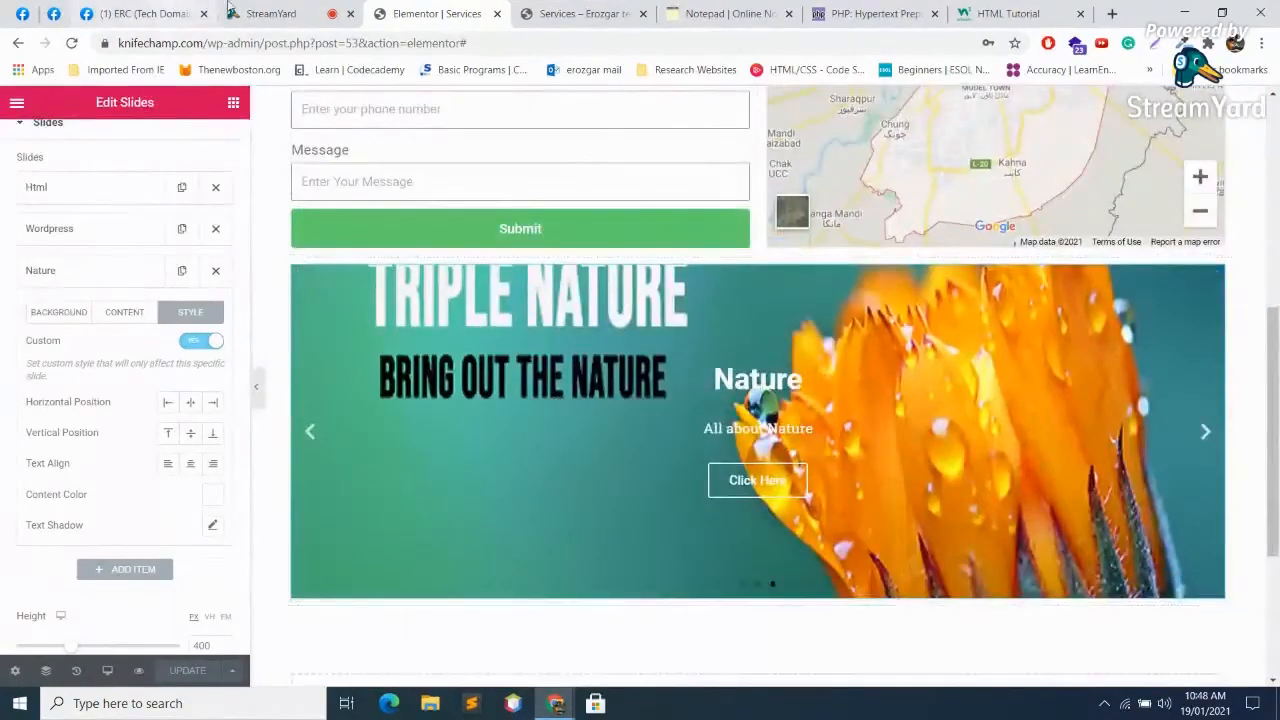
pyautogui.hotkey('ctrl', 'shift', 'Tab')
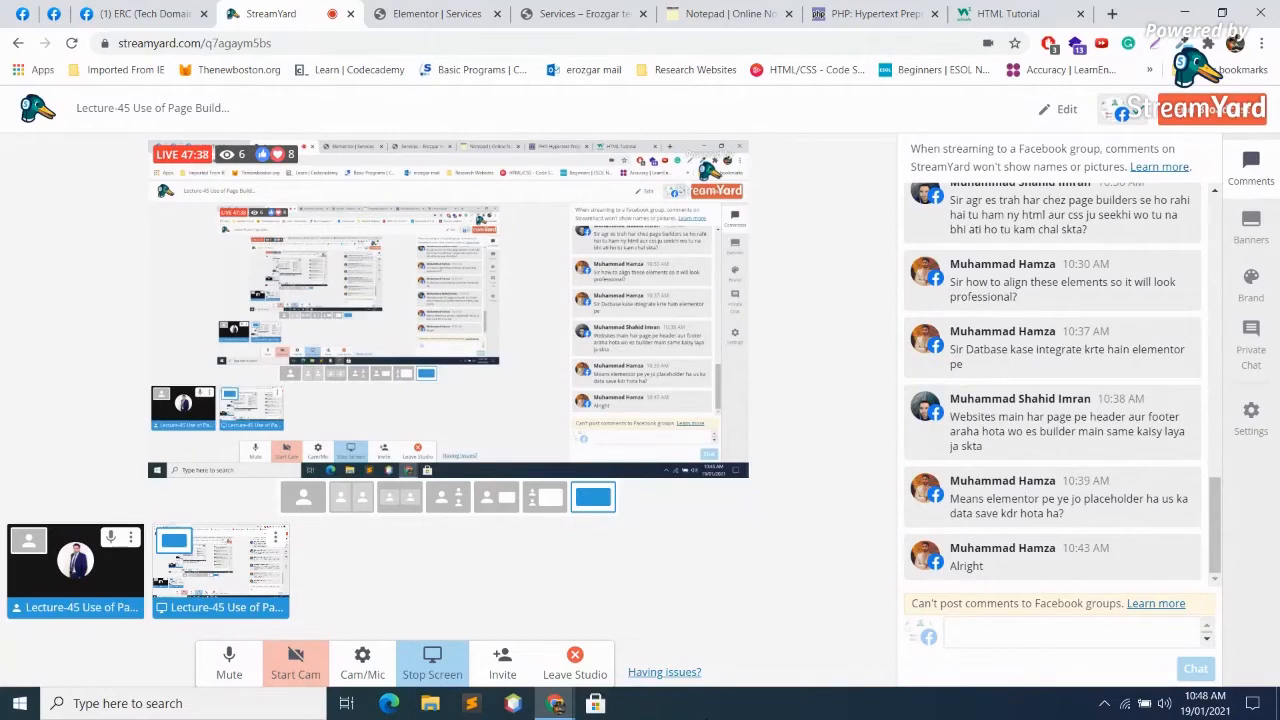
pyautogui.click(432, 12)
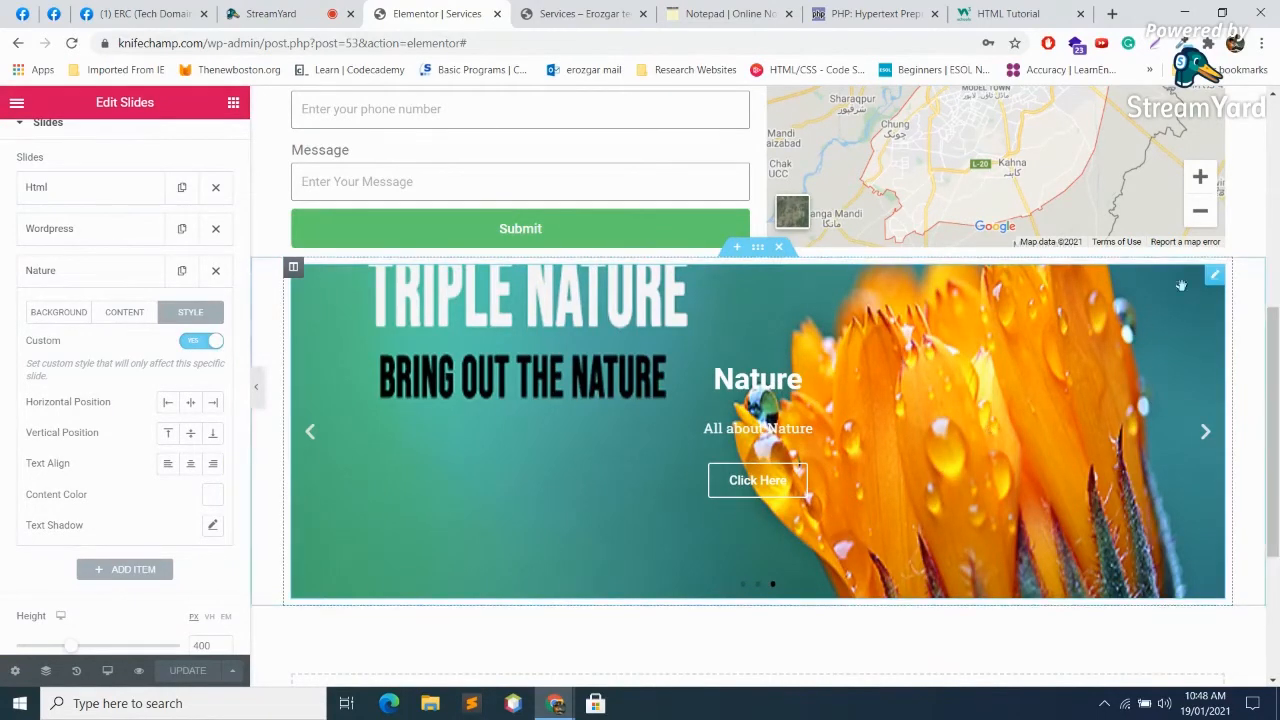
# Step: Open the slider's Advanced settings and preview the page at tablet width, advancing one slide
pyautogui.scroll(2, 206, 246)
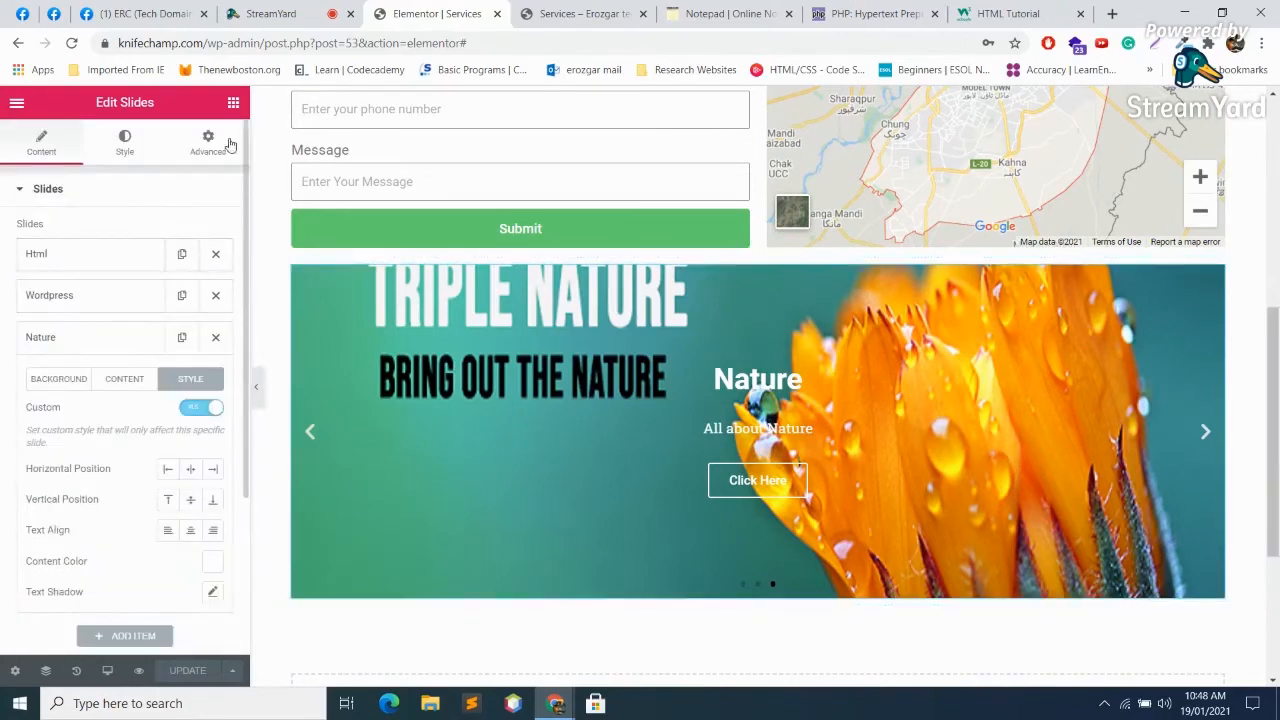
pyautogui.click(226, 146)
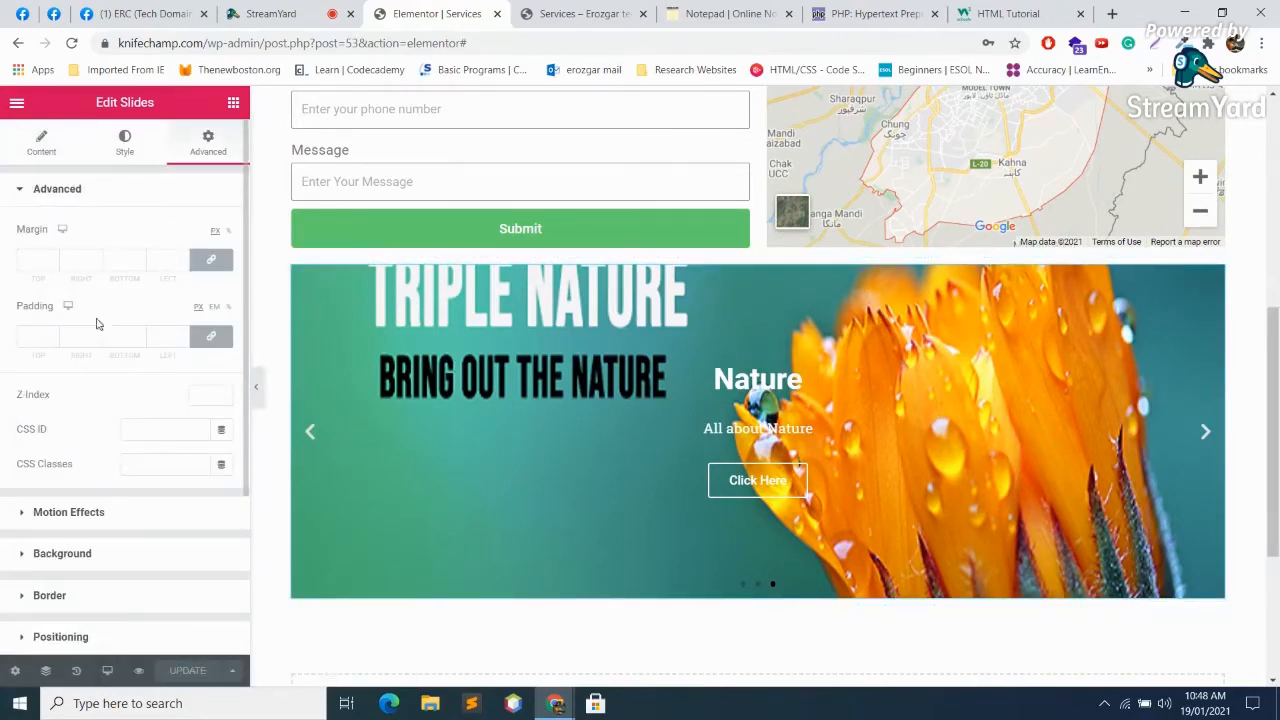
pyautogui.scroll(-1, 140, 338)
pyautogui.scroll(-1, 142, 343)
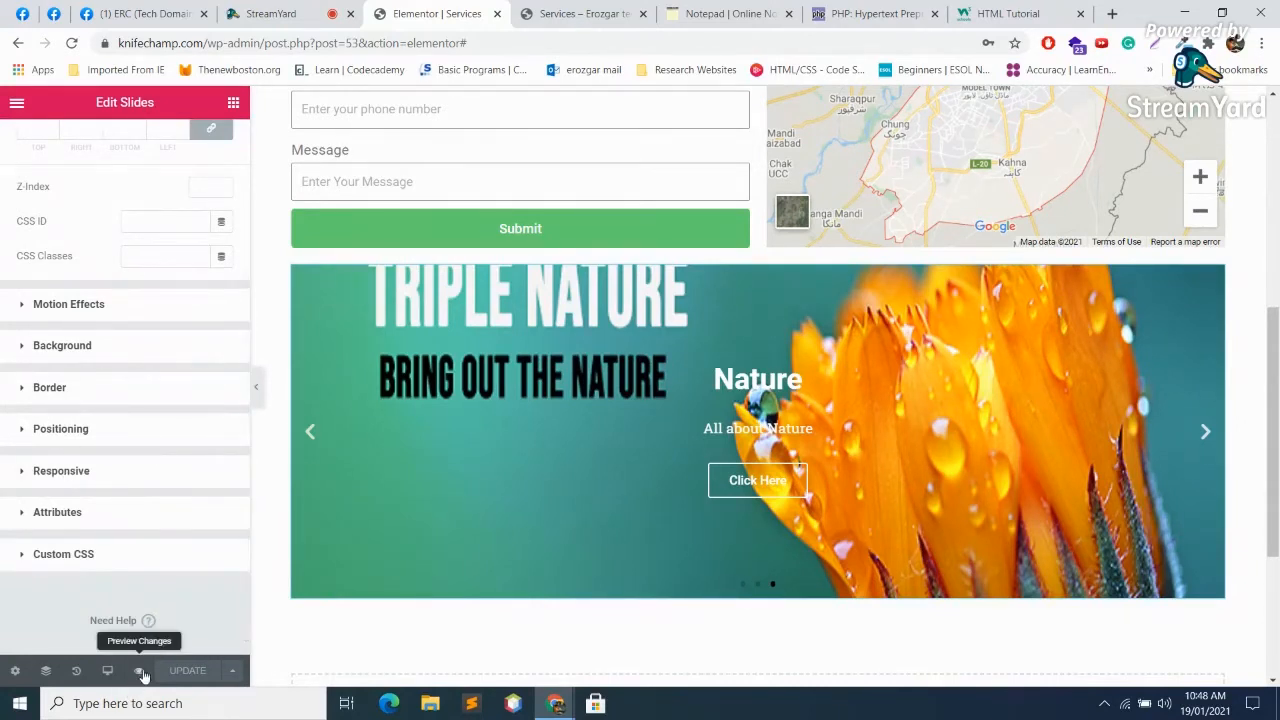
pyautogui.click(107, 671)
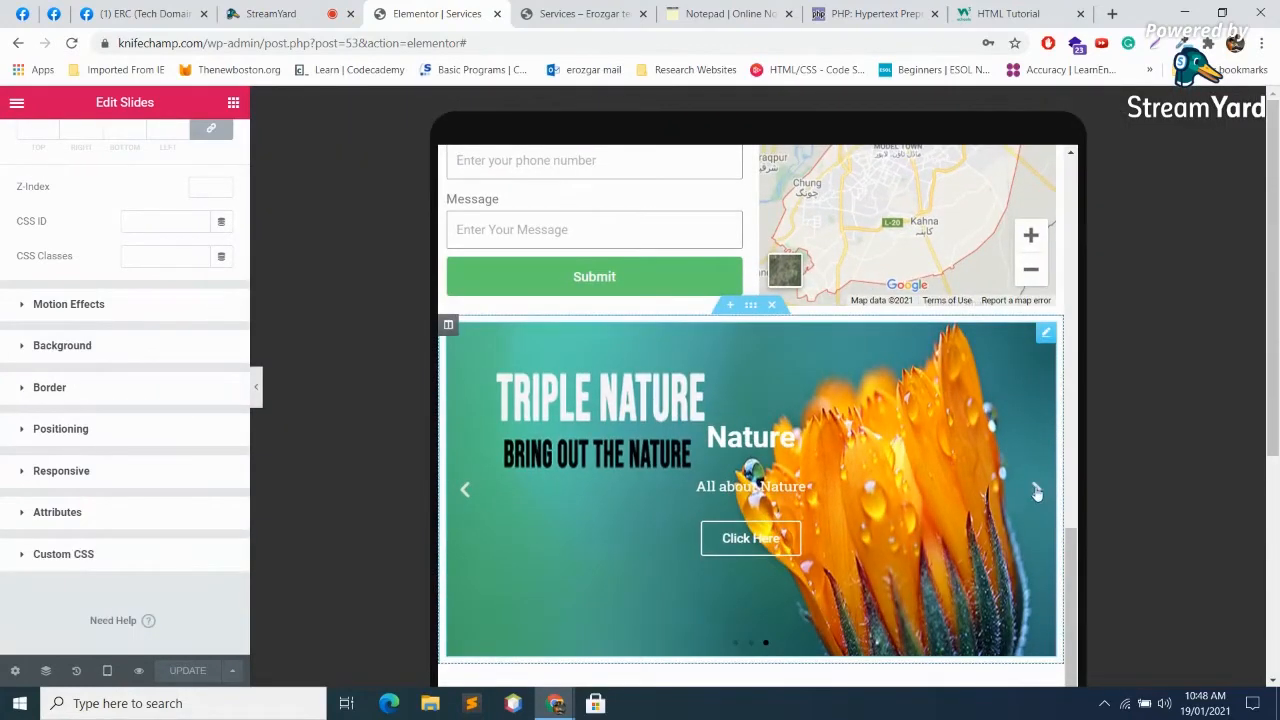
pyautogui.click(1037, 492)
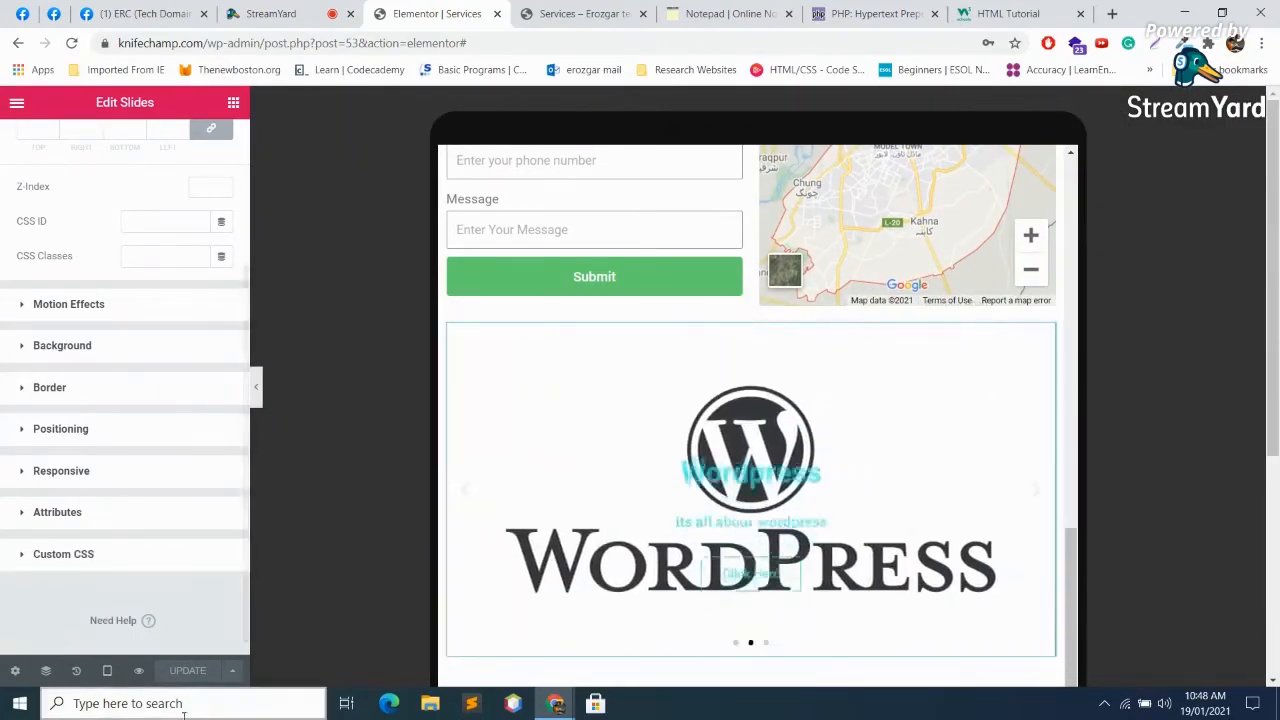
# Step: Switch the preview to mobile width and step the slider back to the previous slide
pyautogui.click(107, 671)
pyautogui.click(102, 641)
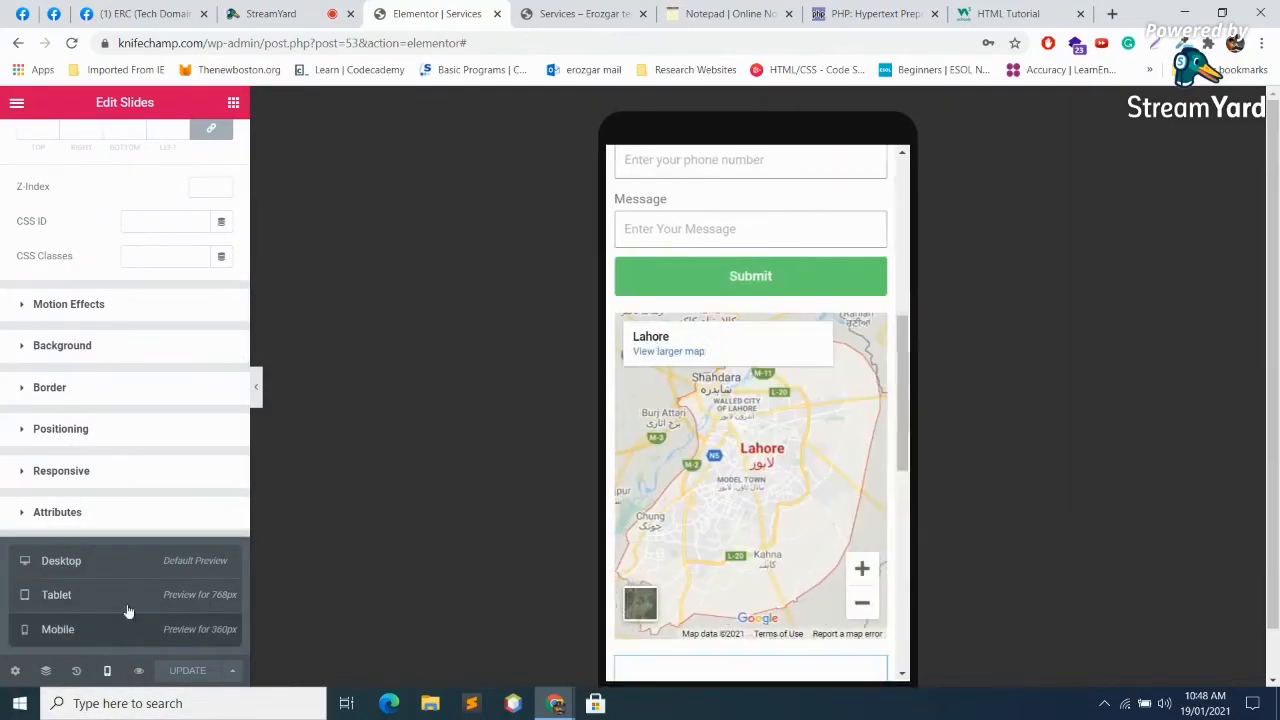
pyautogui.scroll(10, 771, 389)
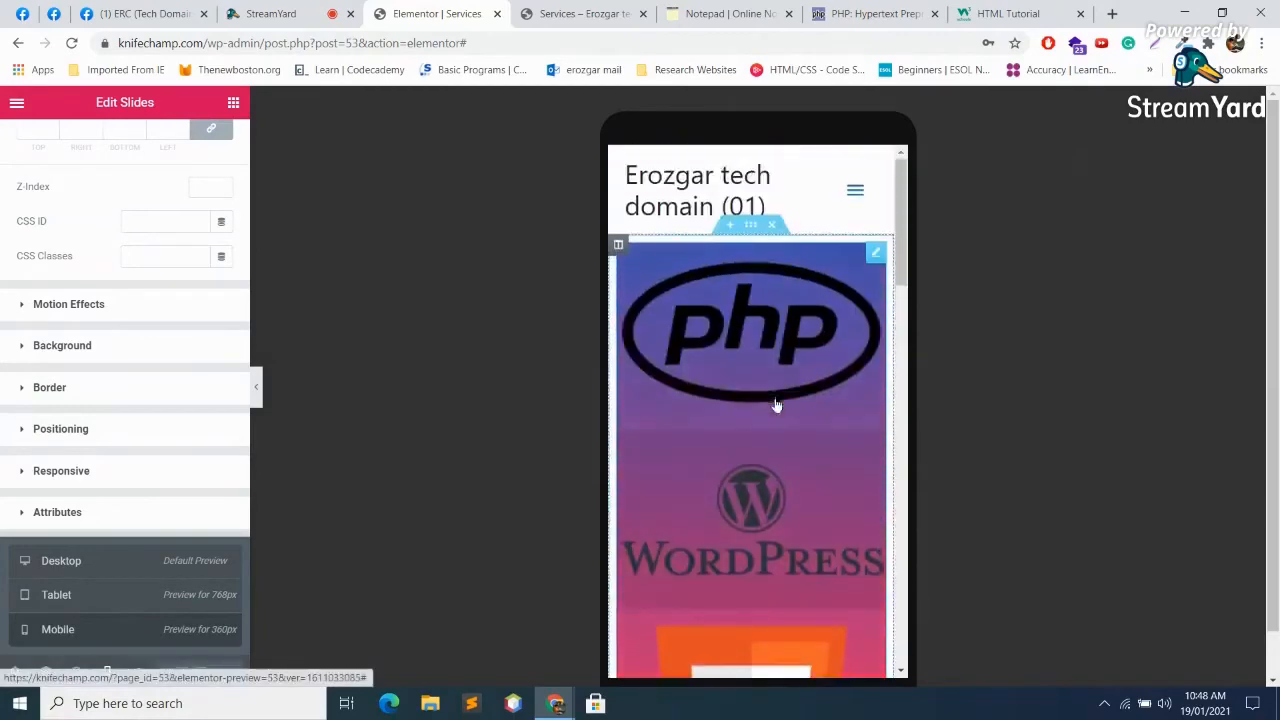
pyautogui.scroll(-12, 771, 395)
pyautogui.scroll(-3, 780, 402)
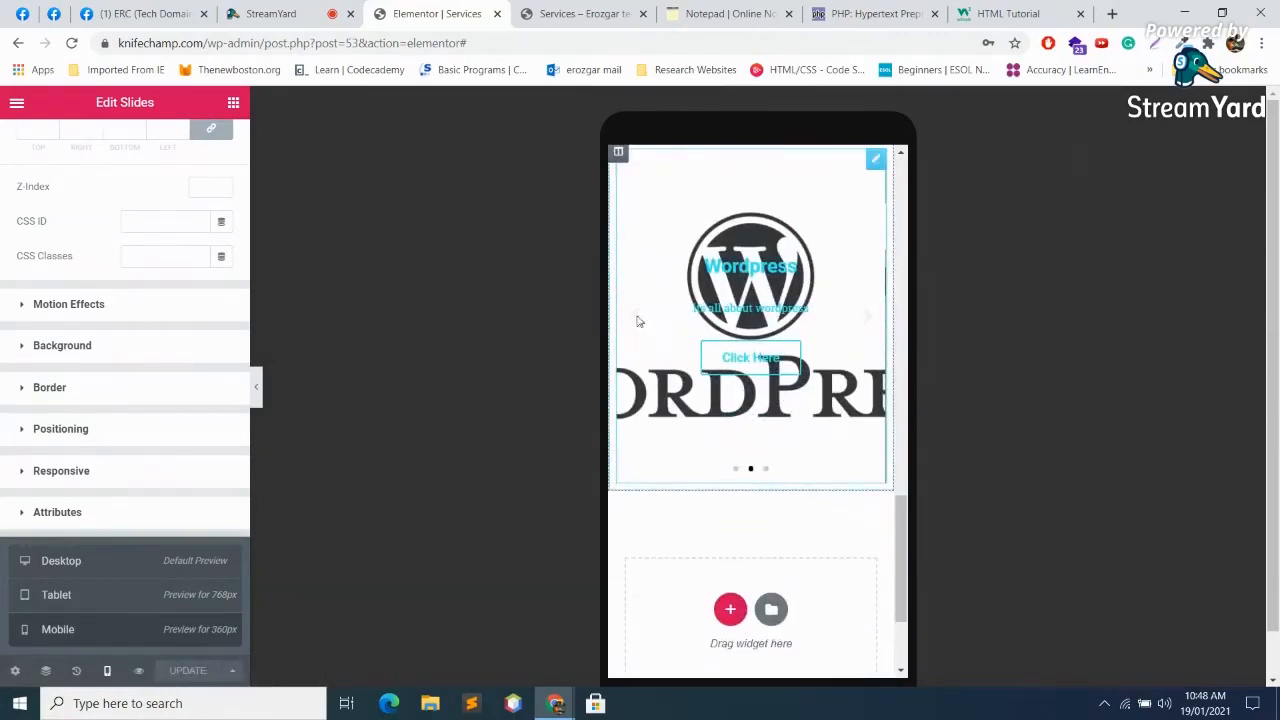
pyautogui.click(635, 322)
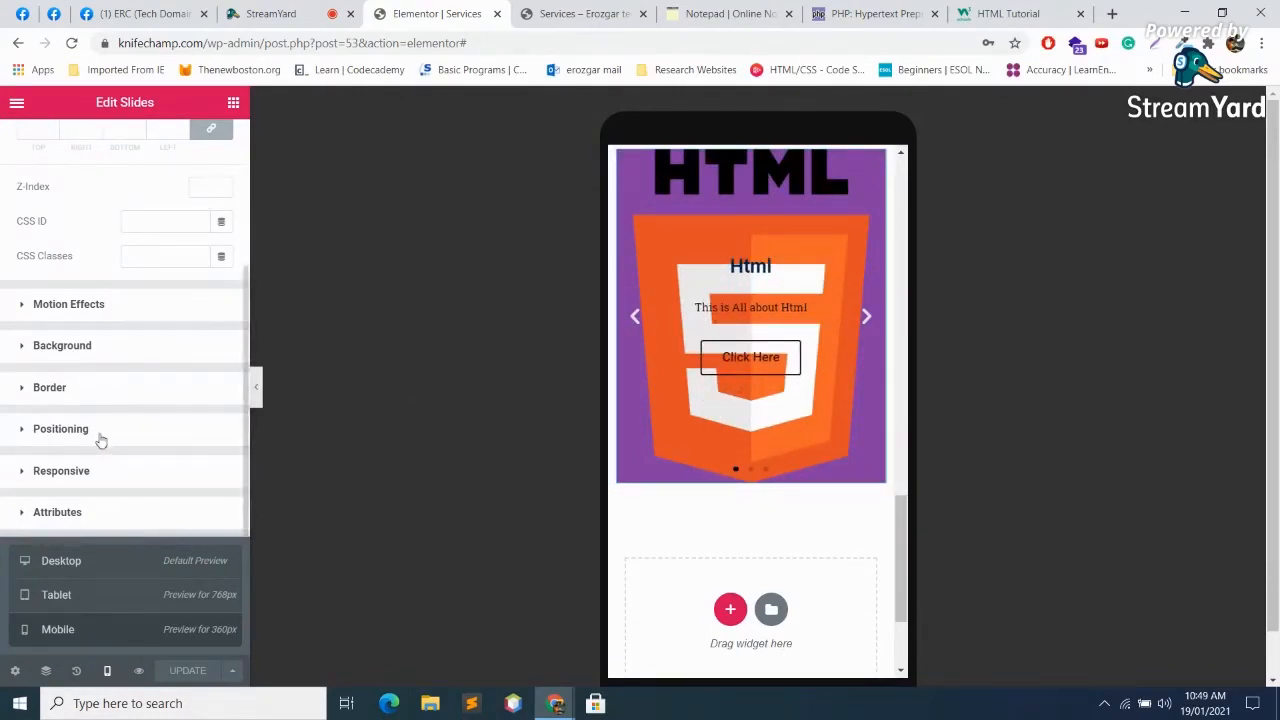
# Step: Give the slider a gradient background with second colour #7B3B4B, then preview at desktop width
pyautogui.click(62, 345)
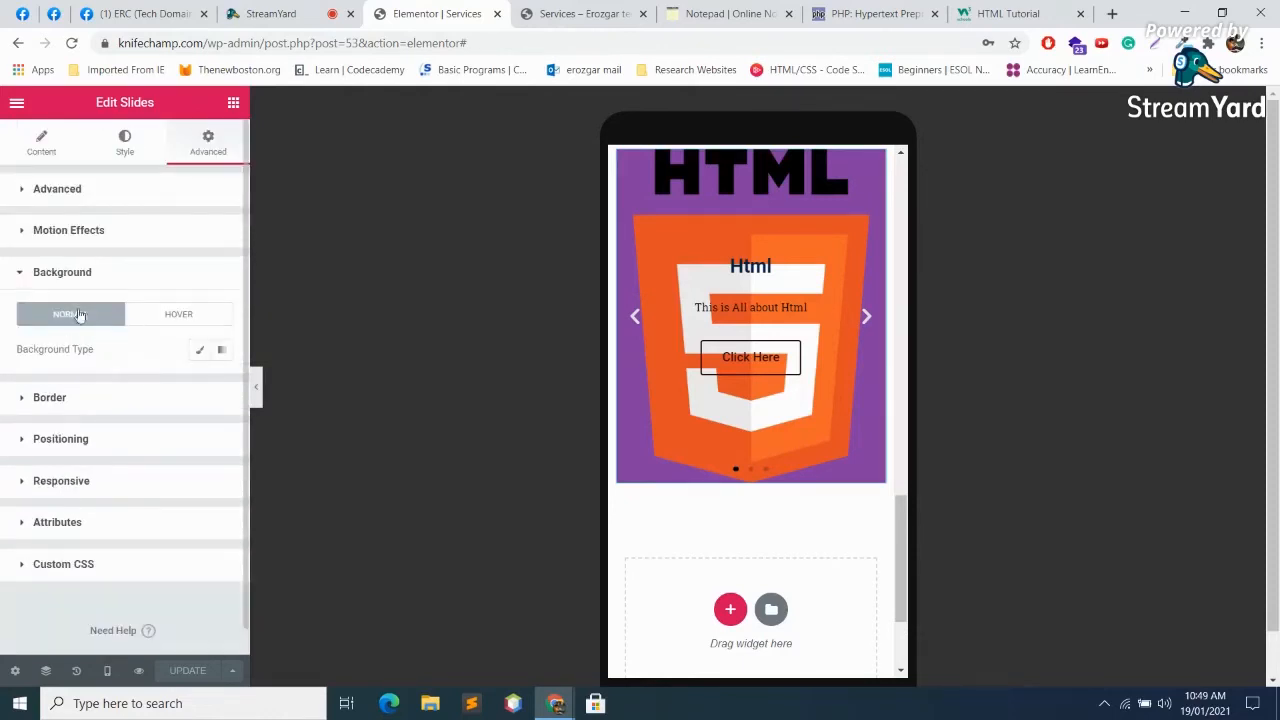
pyautogui.click(222, 350)
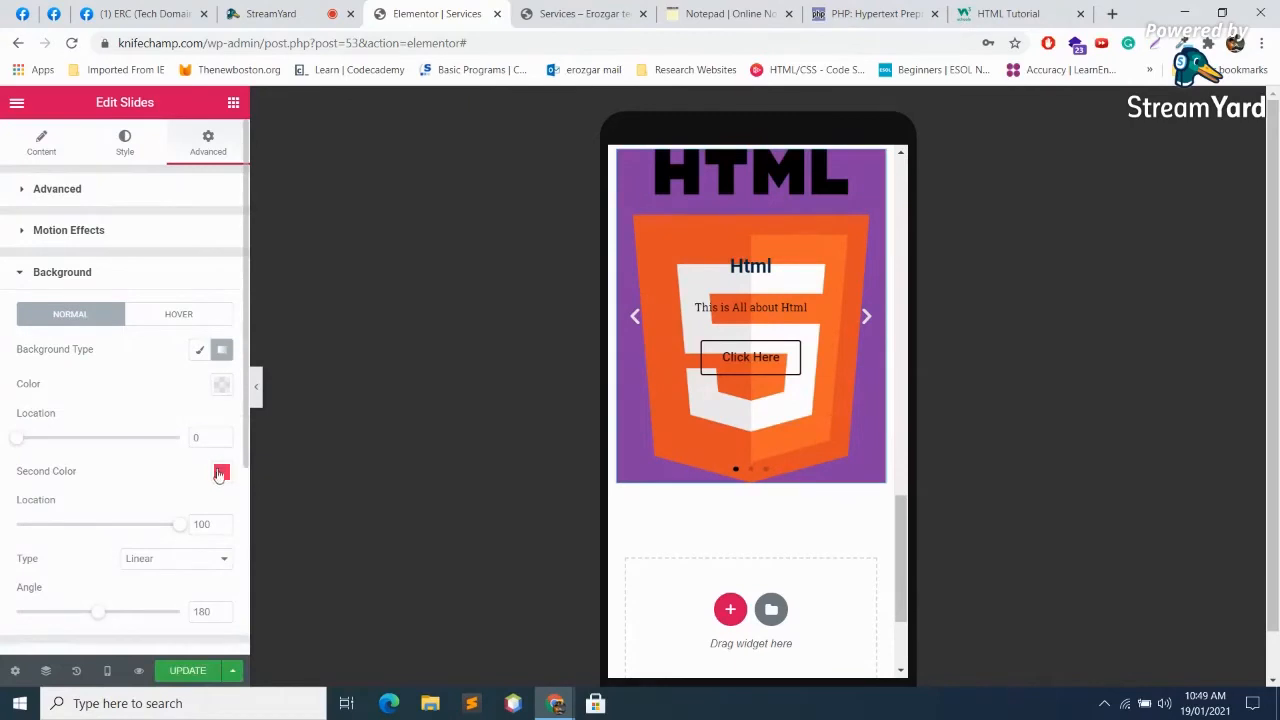
pyautogui.click(221, 471)
pyautogui.click(129, 309)
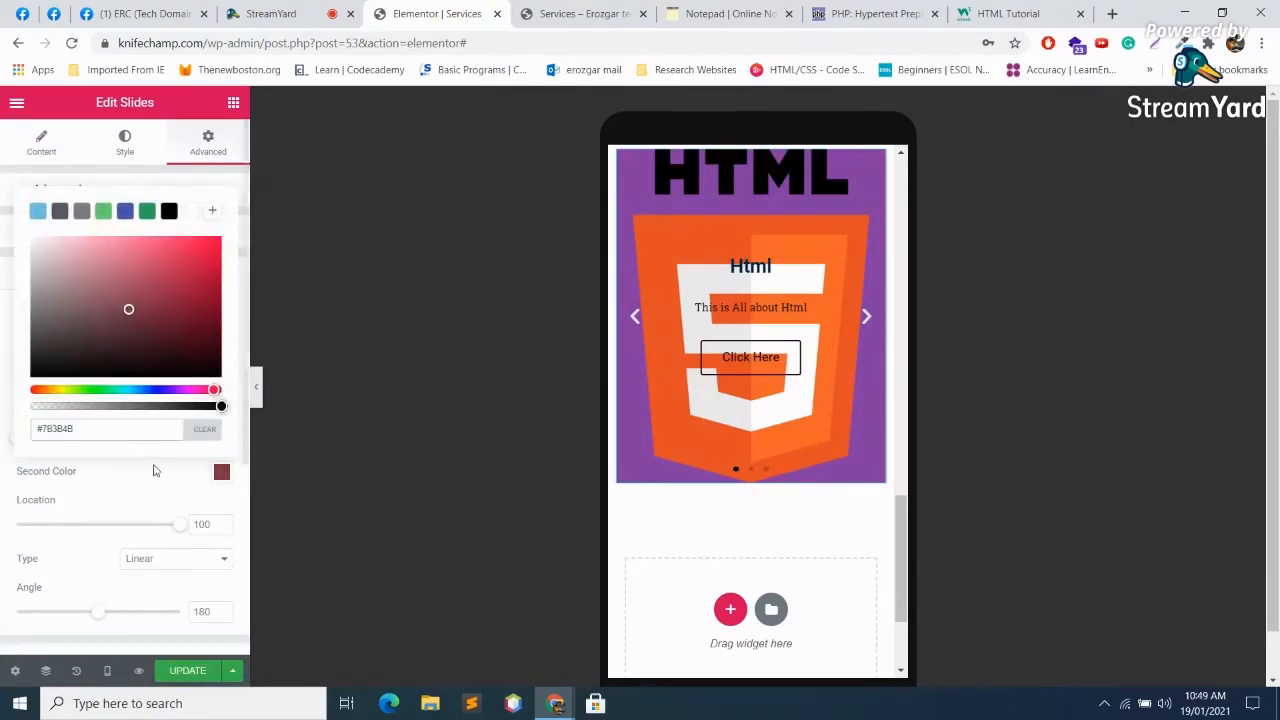
pyautogui.click(38, 146)
pyautogui.click(40, 143)
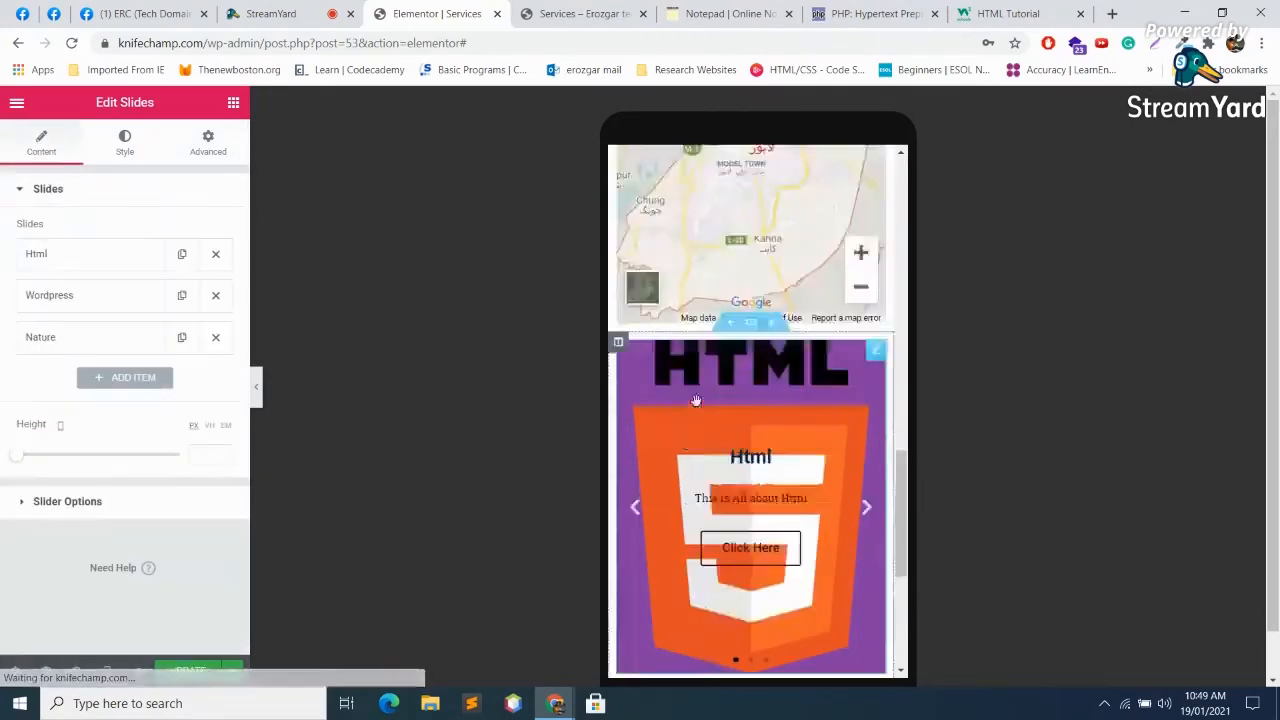
pyautogui.click(107, 670)
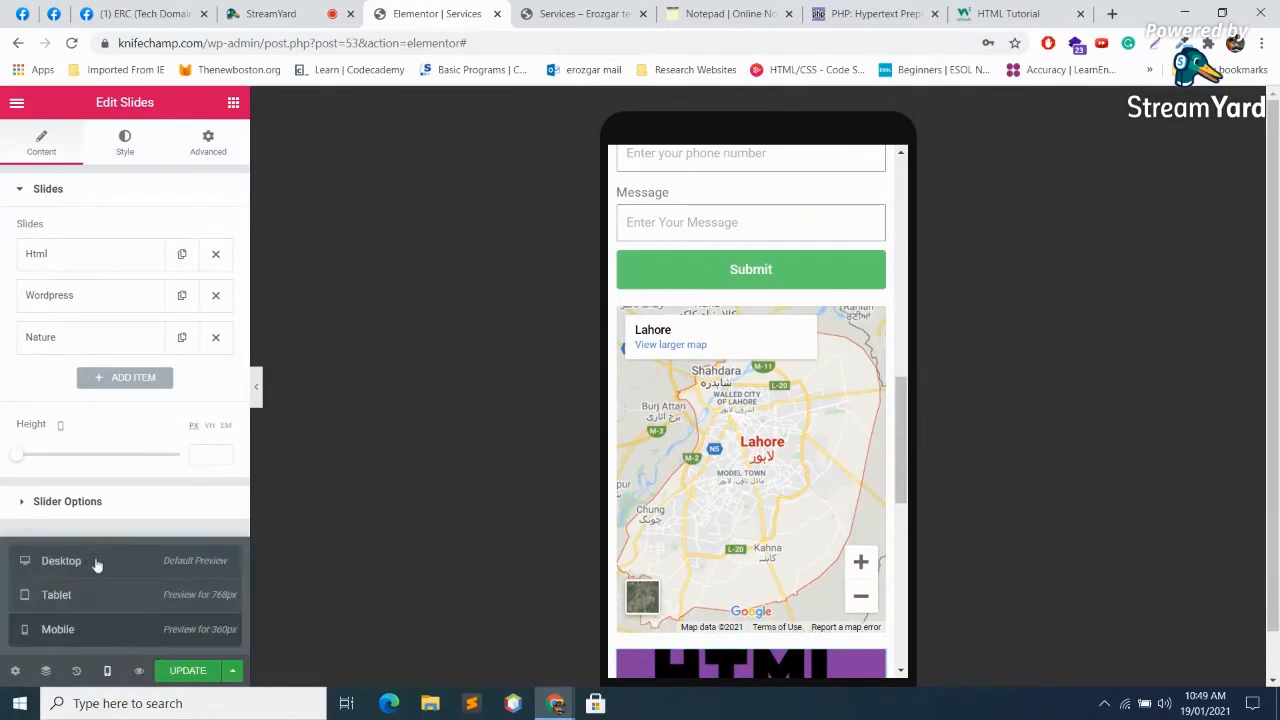
pyautogui.click(92, 562)
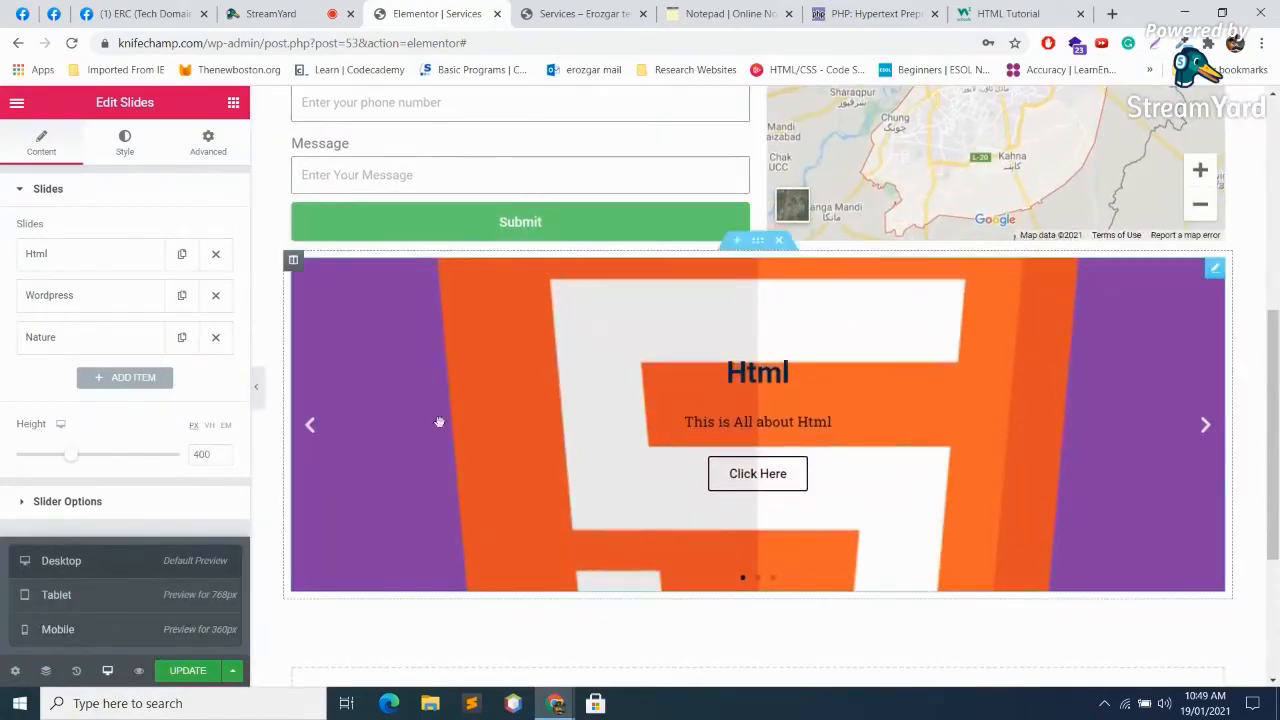
# Step: Select the slider, duplicate the Html slide, then delete the extra Html copy
pyautogui.click(408, 380)
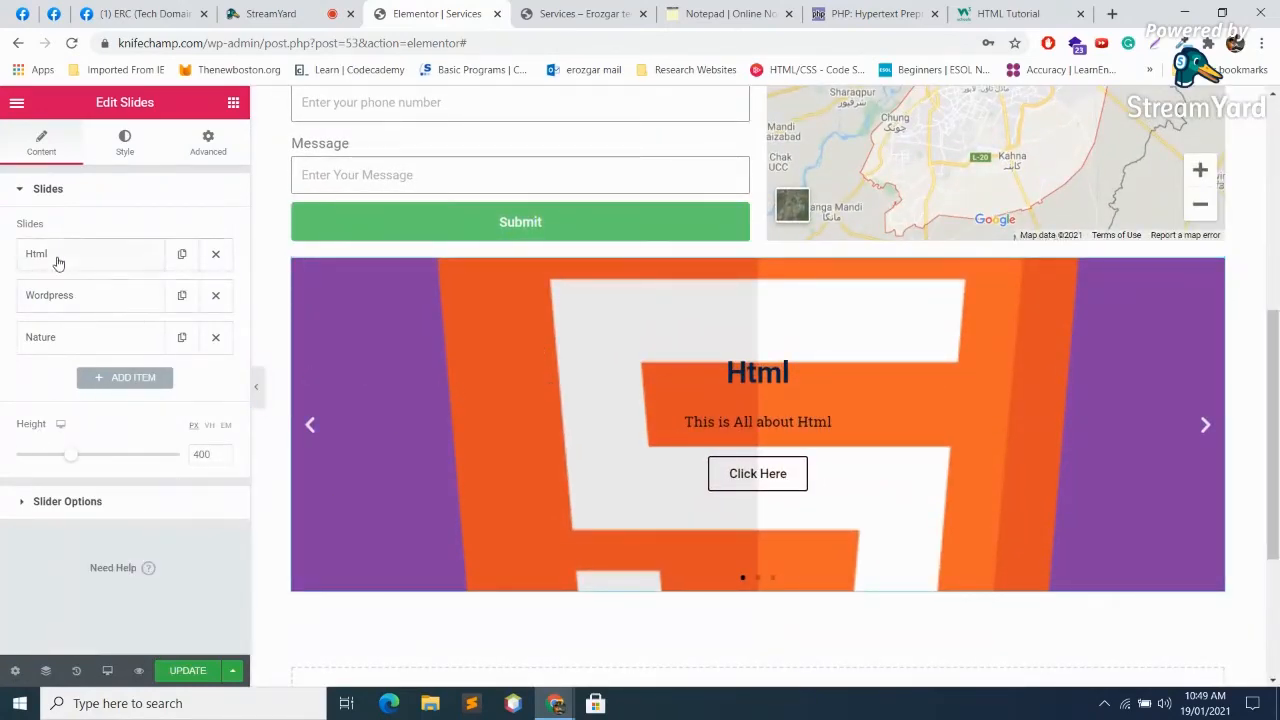
pyautogui.click(181, 255)
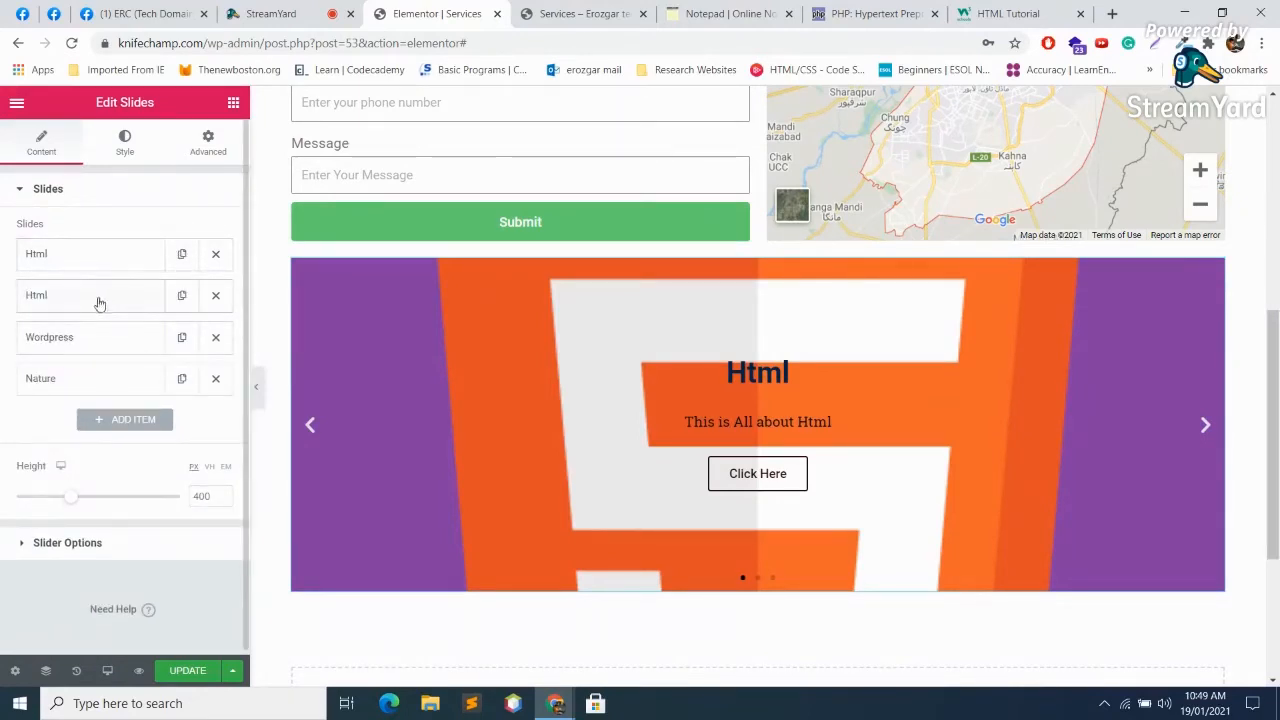
pyautogui.click(311, 430)
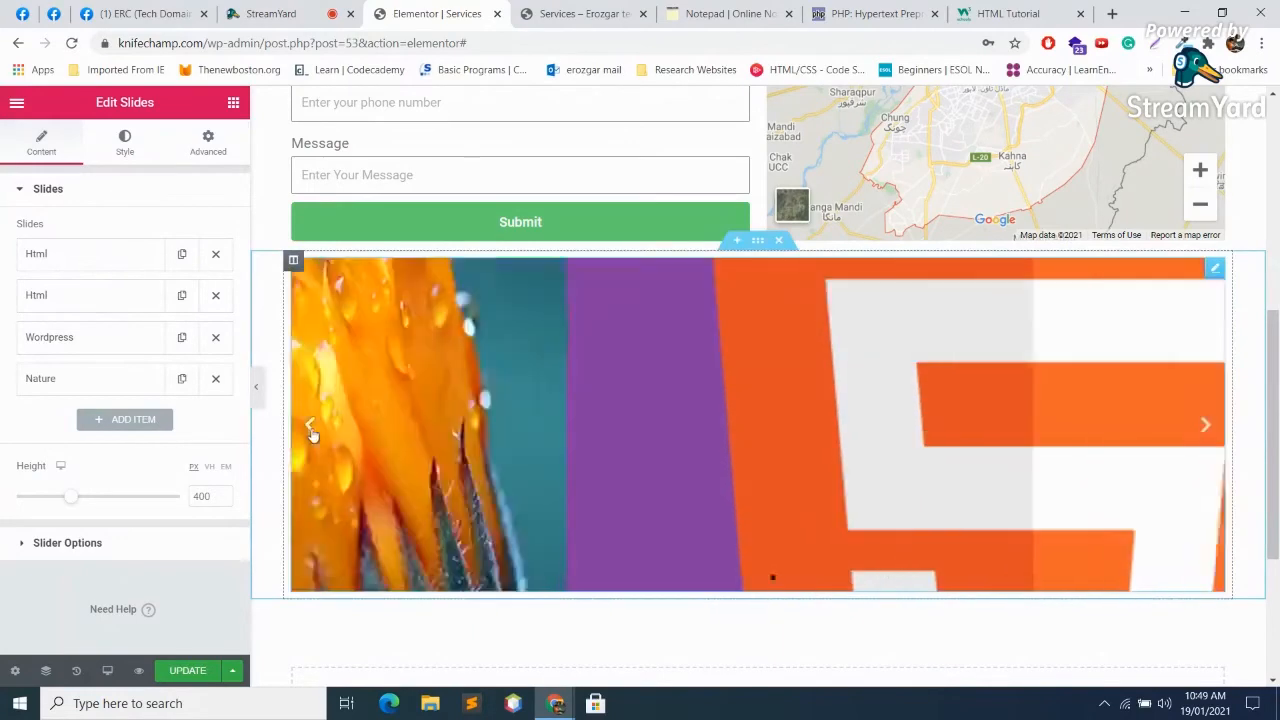
pyautogui.click(312, 432)
pyautogui.click(311, 431)
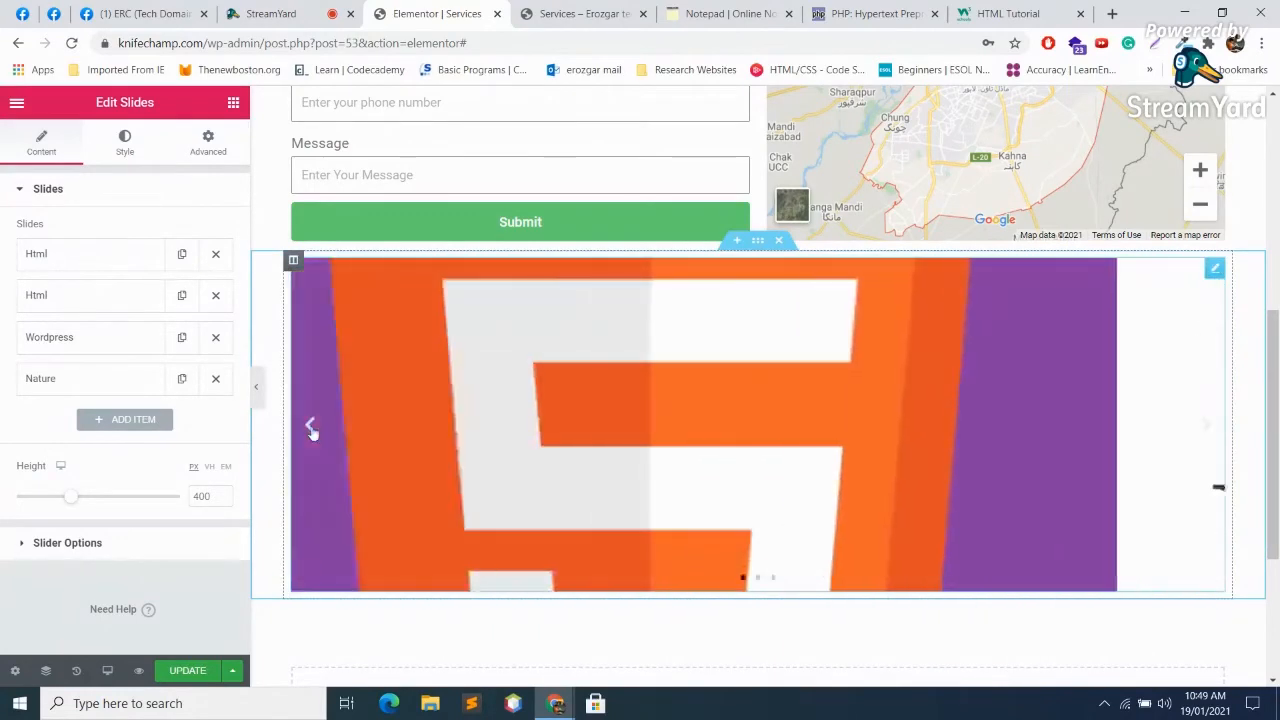
pyautogui.click(312, 431)
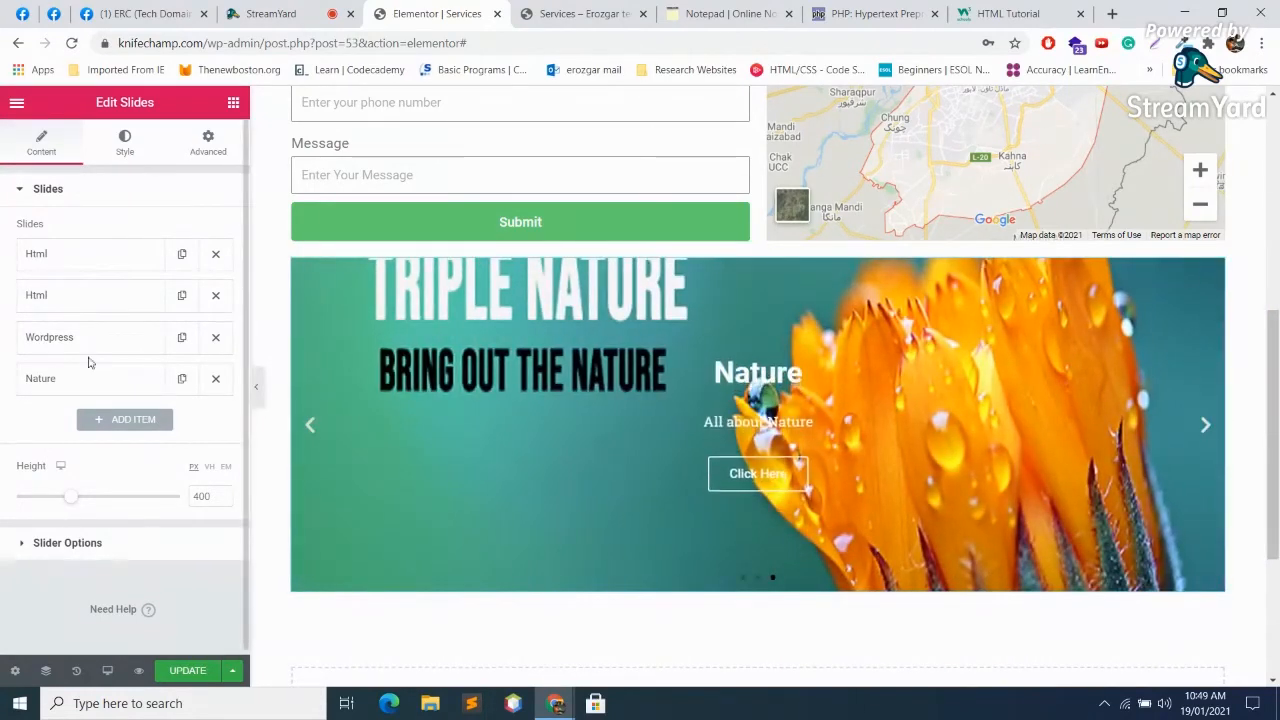
pyautogui.click(215, 295)
# Step: Set the Html slide's background colour to dark purple #391B48, then switch to StreamYard
pyautogui.click(96, 254)
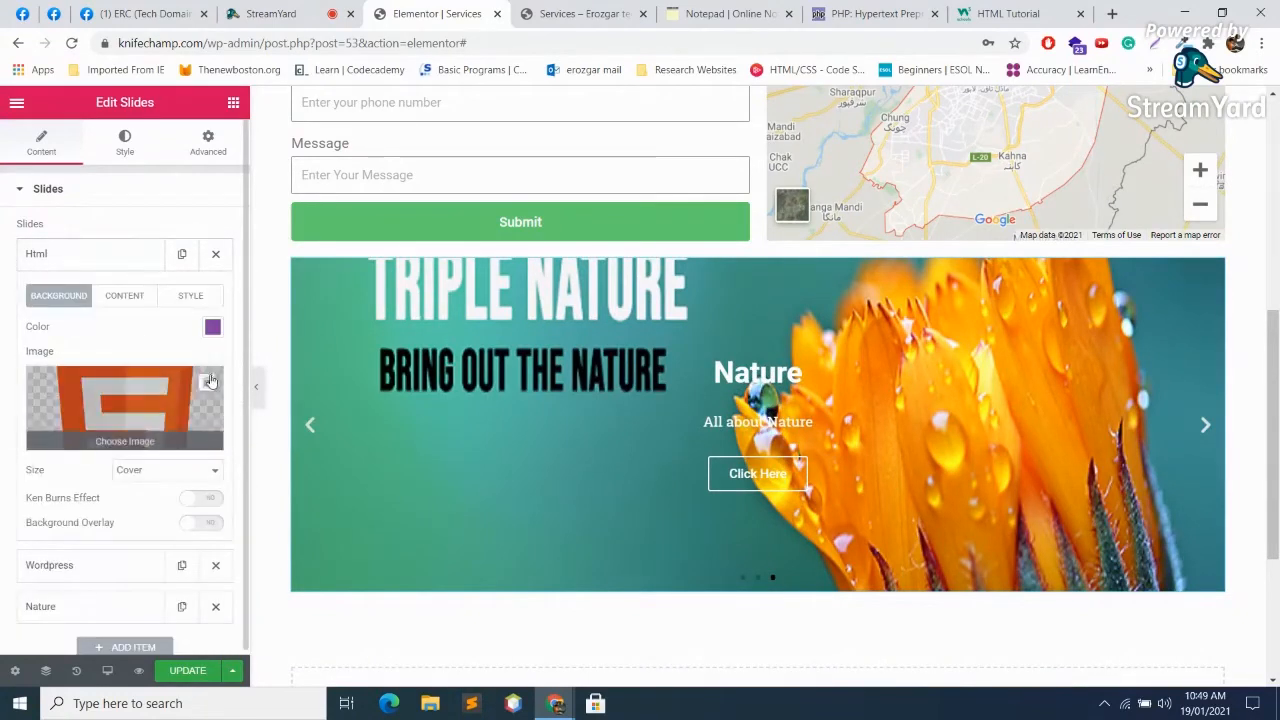
pyautogui.click(213, 327)
pyautogui.click(257, 423)
pyautogui.click(301, 466)
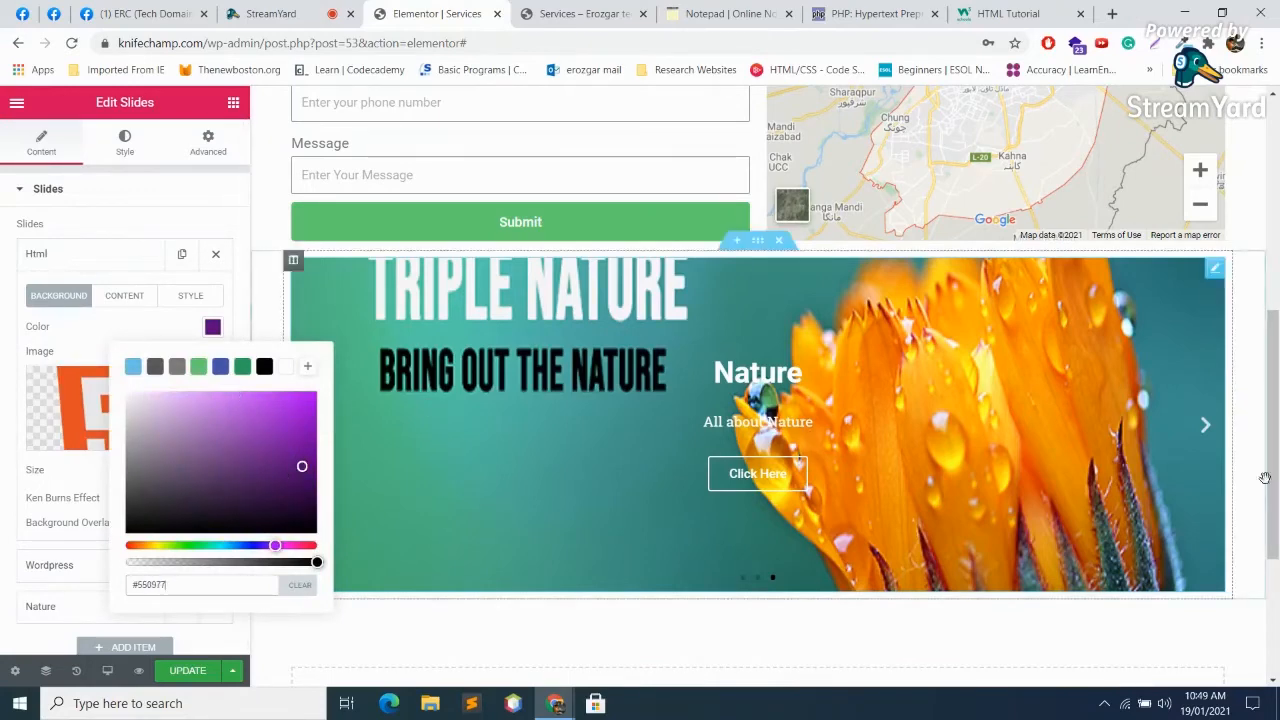
pyautogui.click(1205, 426)
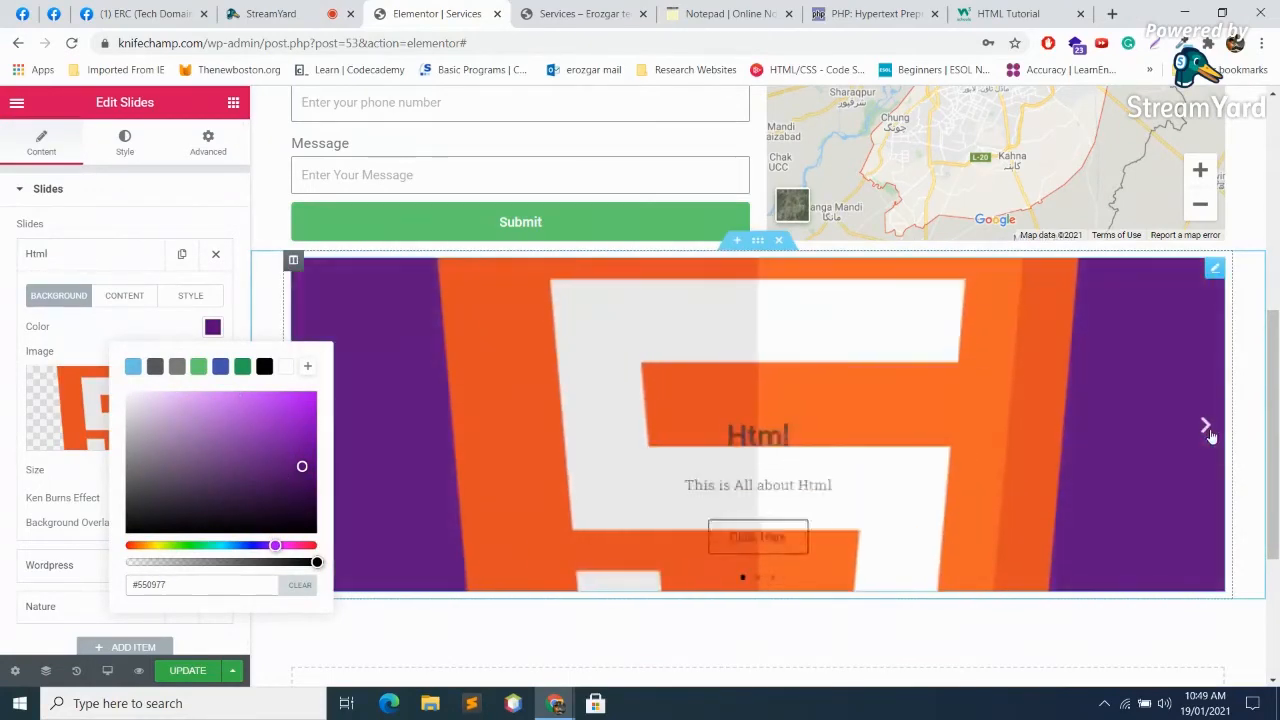
pyautogui.click(242, 494)
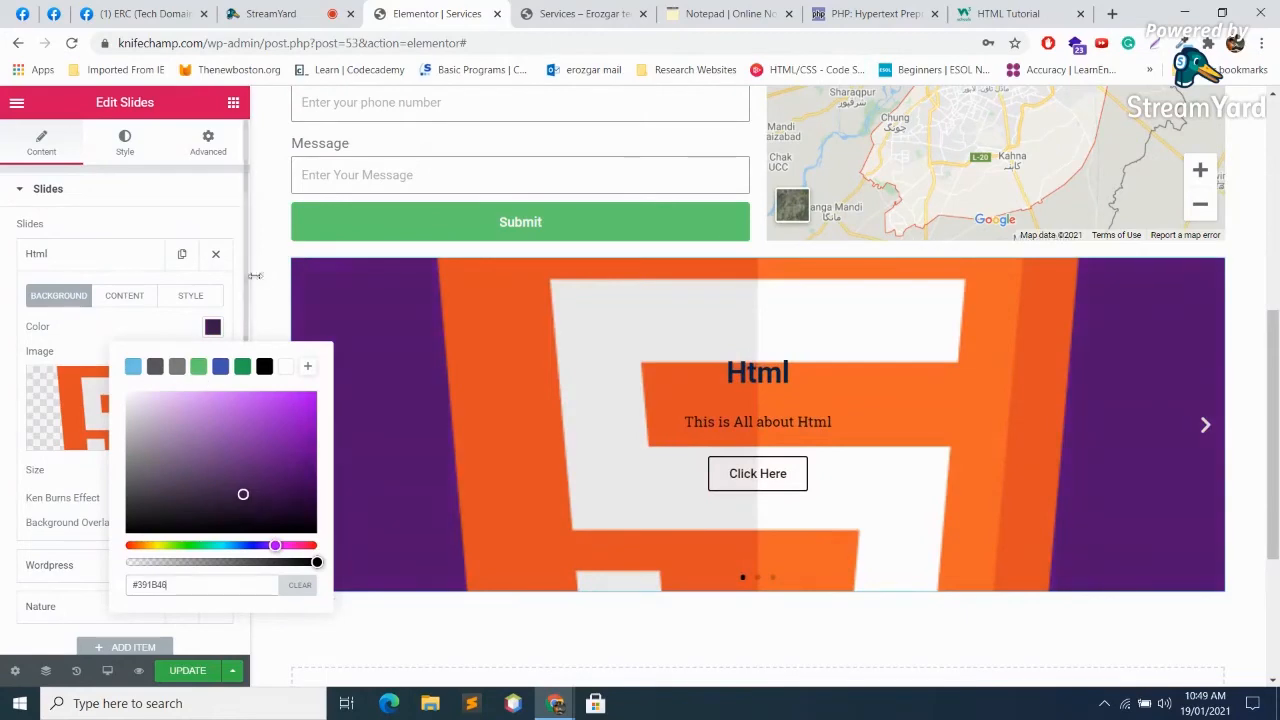
pyautogui.click(235, 196)
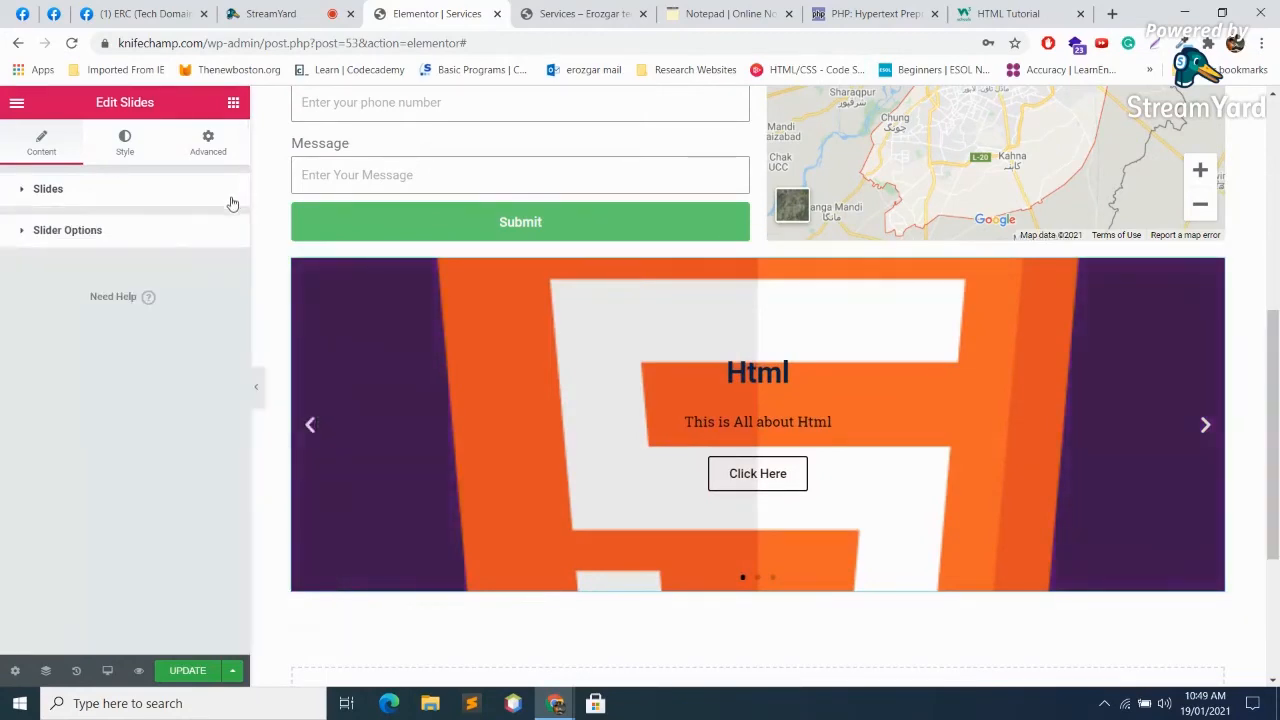
pyautogui.click(90, 189)
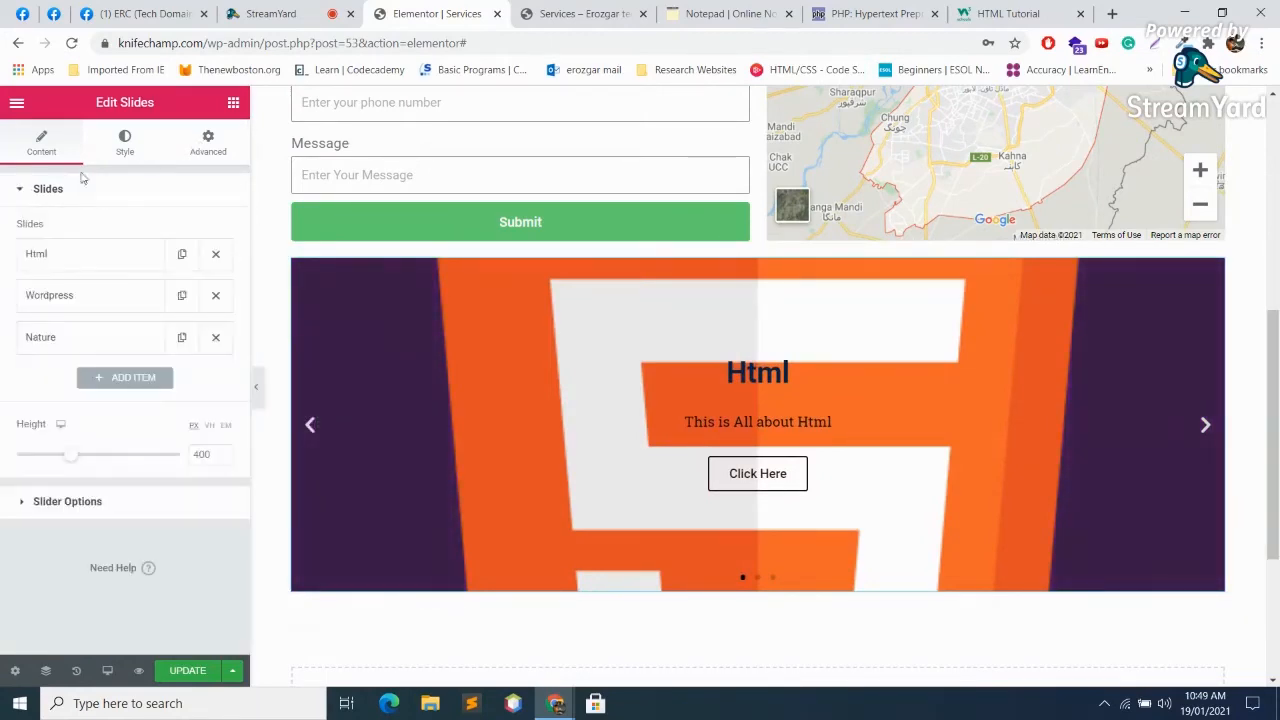
pyautogui.click(331, 10)
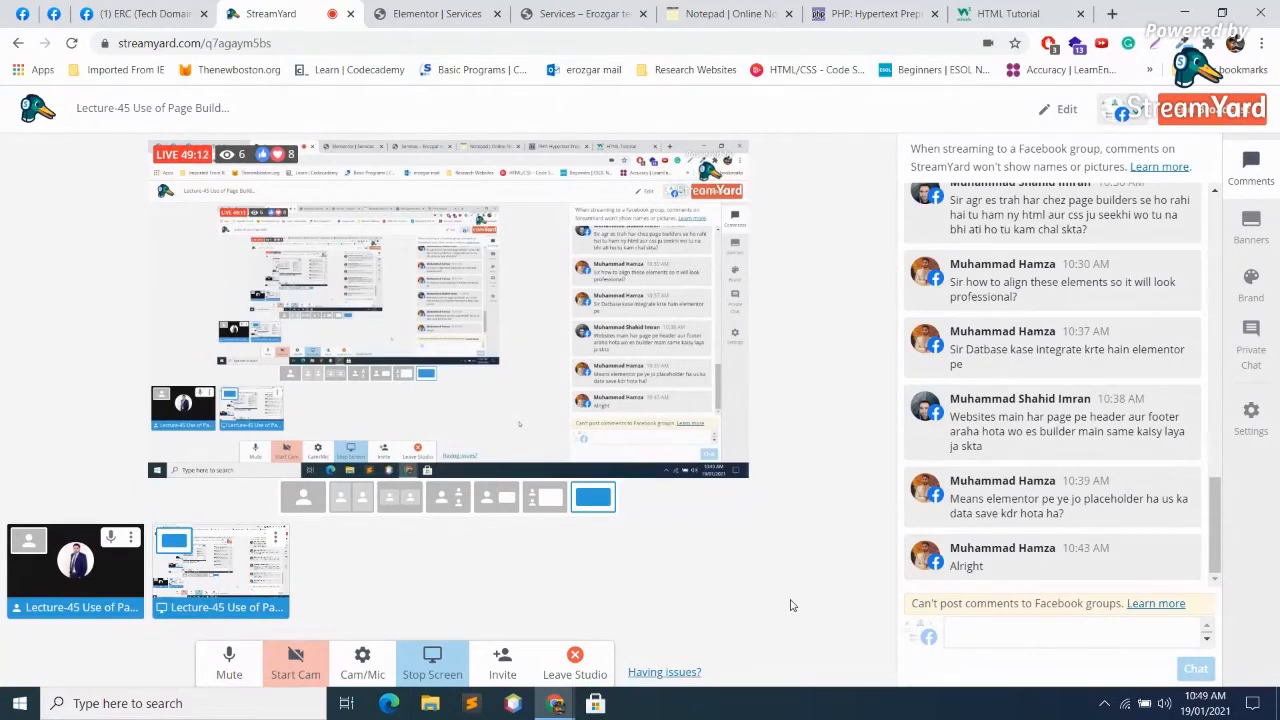
# Step: Mute and unmute the StreamYard microphone, then open a new blank Chrome tab
pyautogui.click(238, 679)
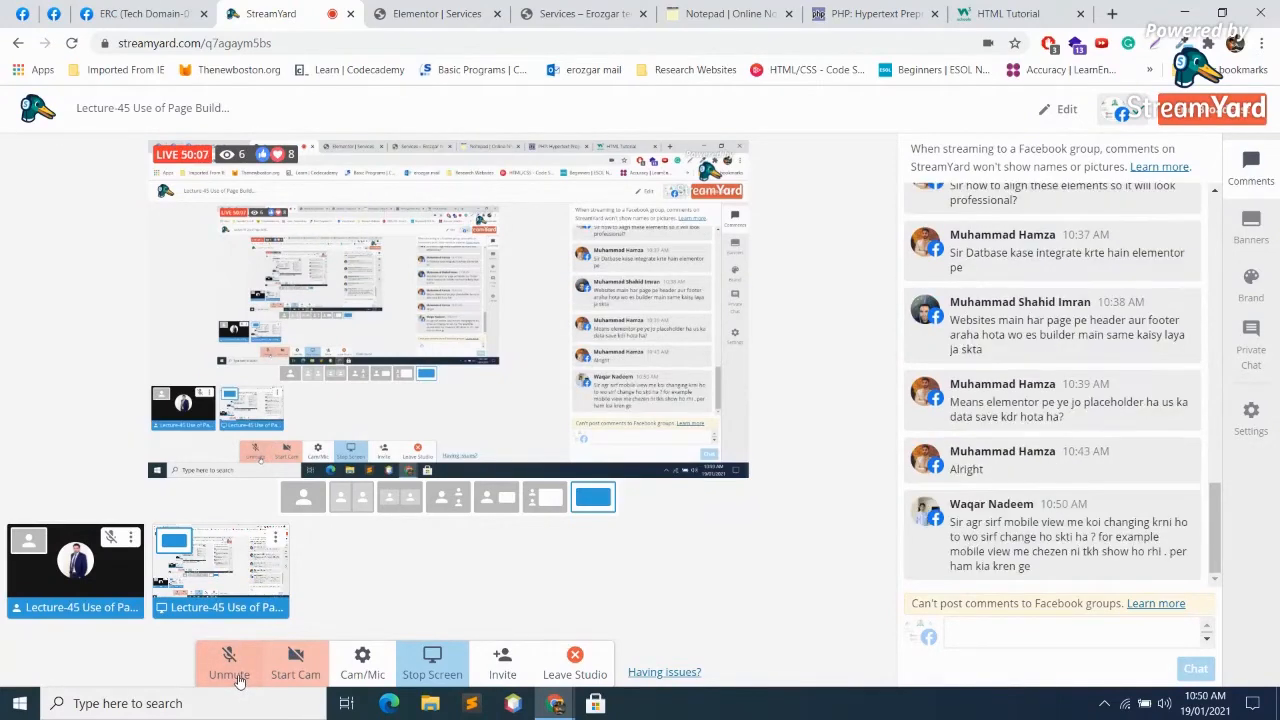
pyautogui.click(228, 658)
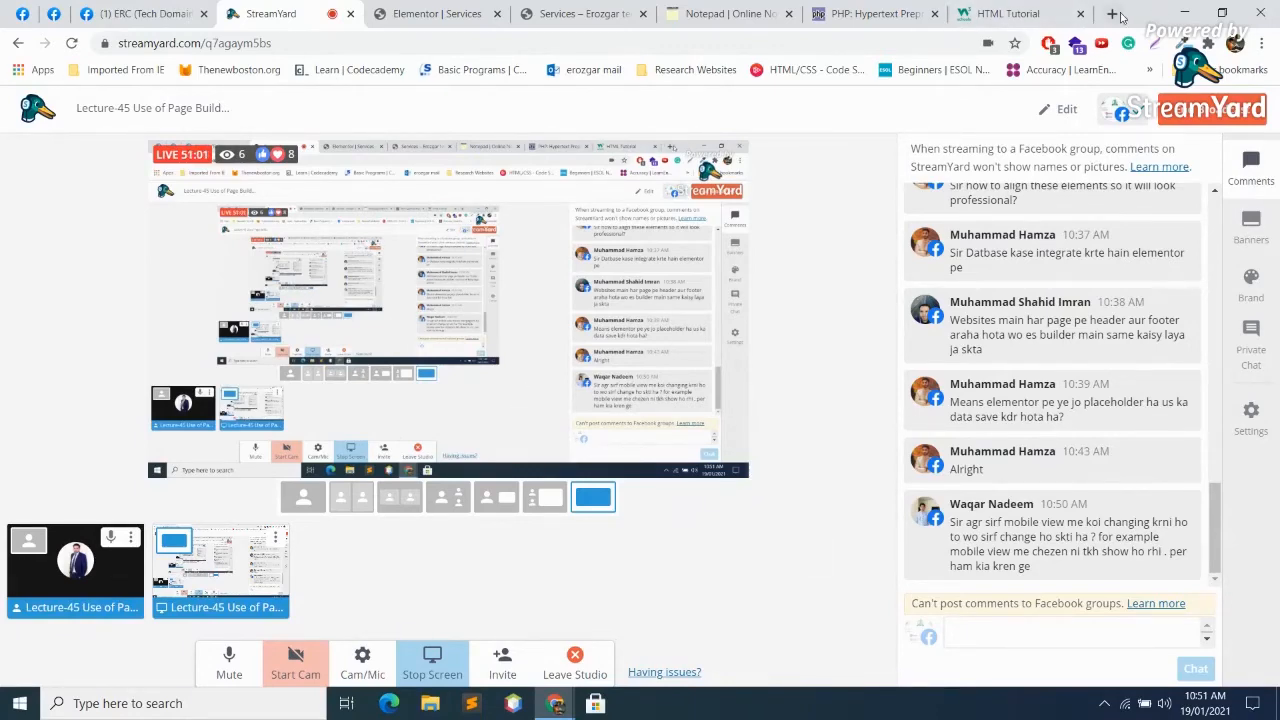
pyautogui.click(1114, 14)
# Step: Search 'responsive checker', open the Responsive Design Checker site, and load bestboxshoes.com
pyautogui.write('be')
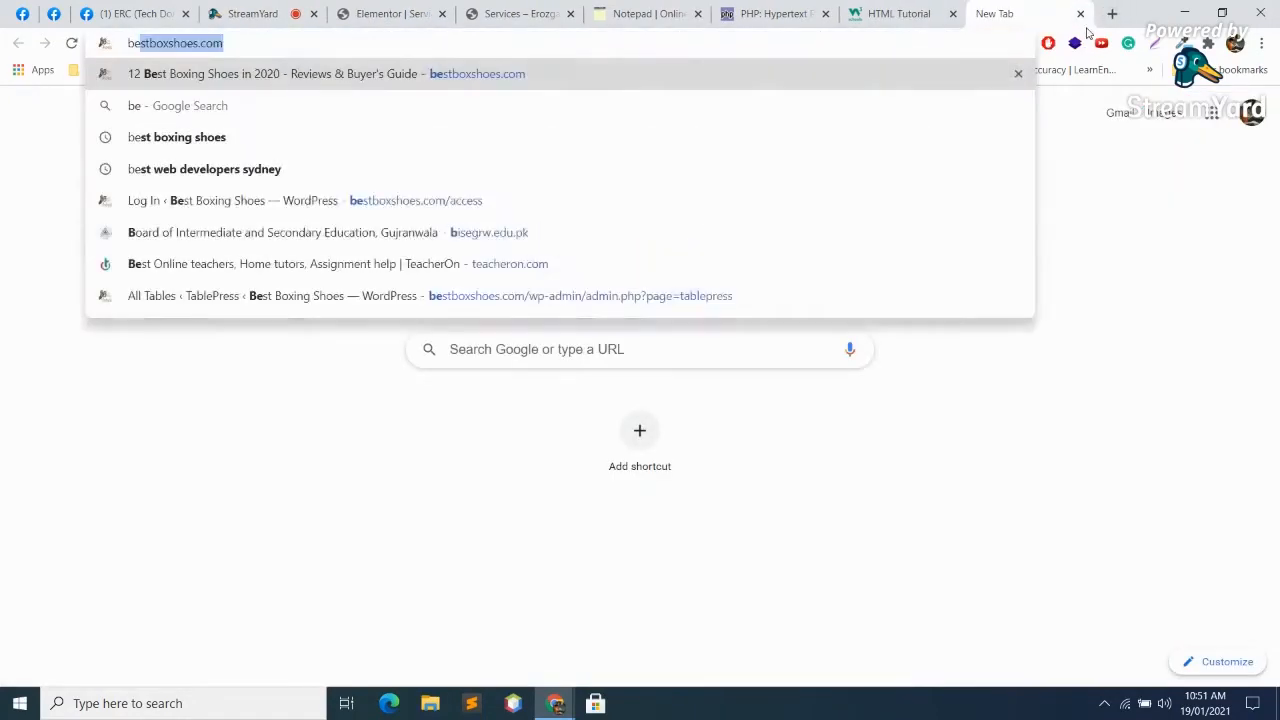
pyautogui.press('BackSpace')
pyautogui.press('BackSpace')
pyautogui.press('BackSpace')
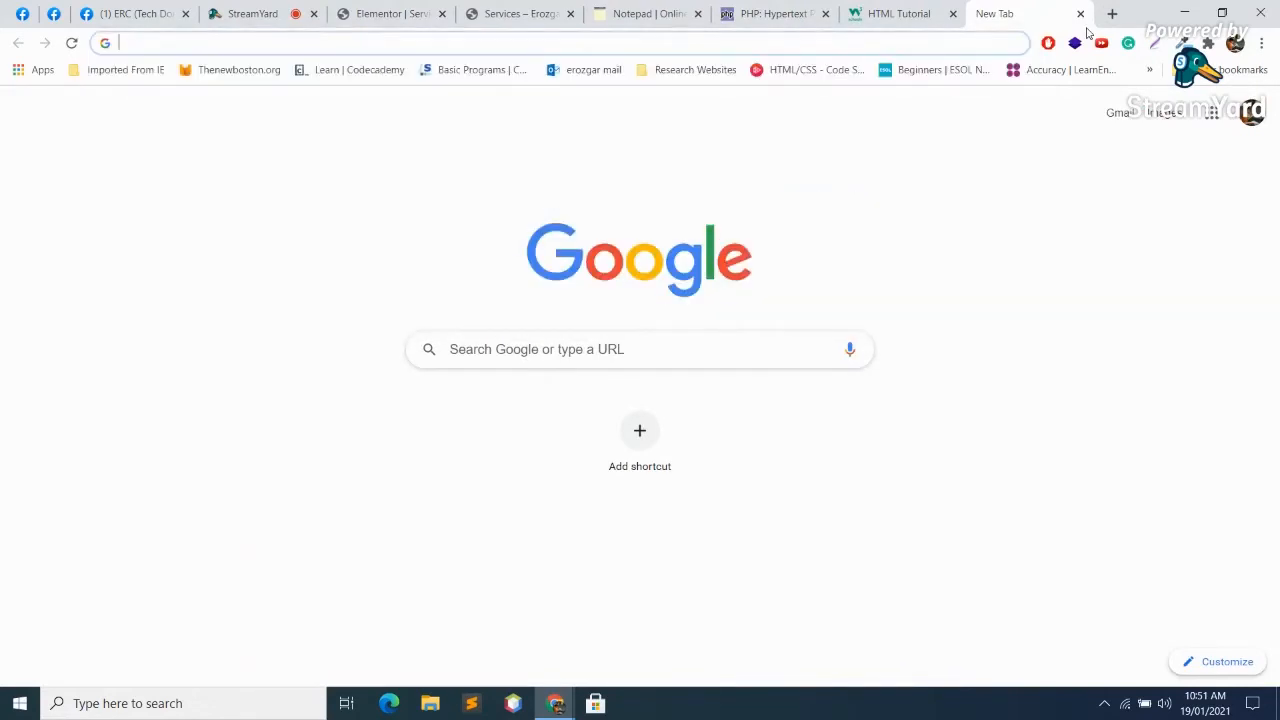
pyautogui.write('response')
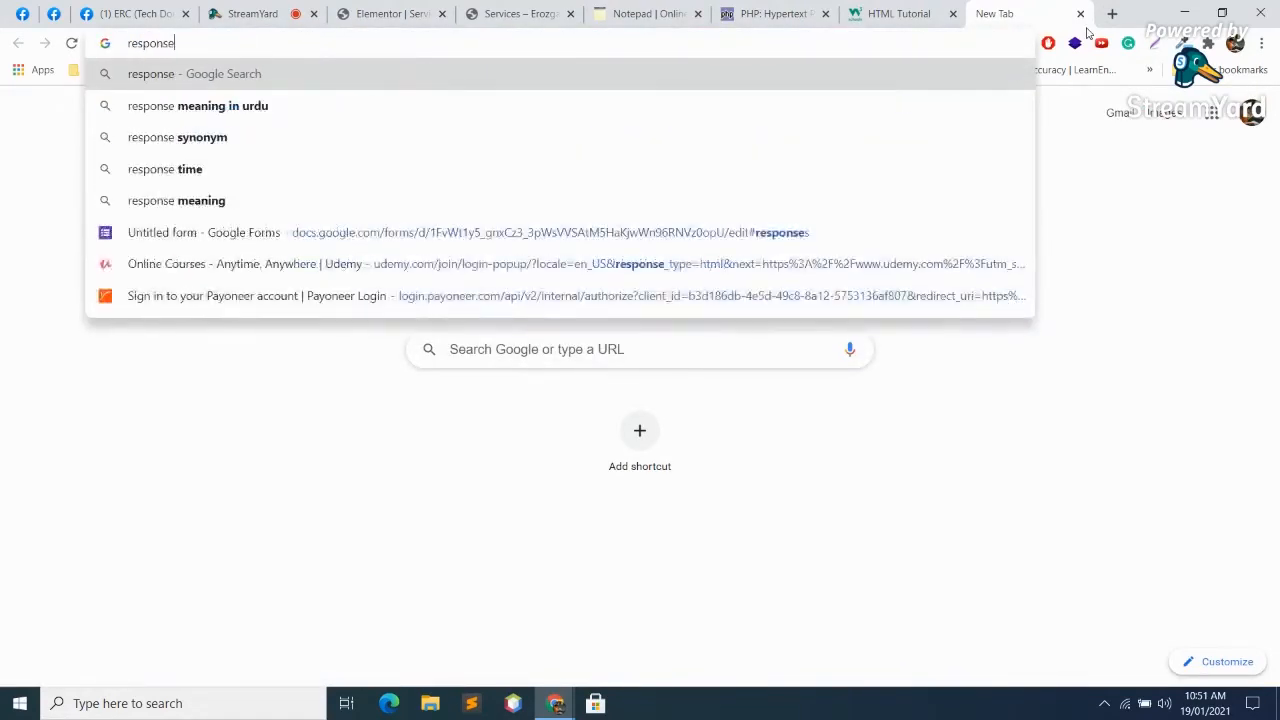
pyautogui.press('BackSpace')
pyautogui.write('ive')
pyautogui.press('Delete')
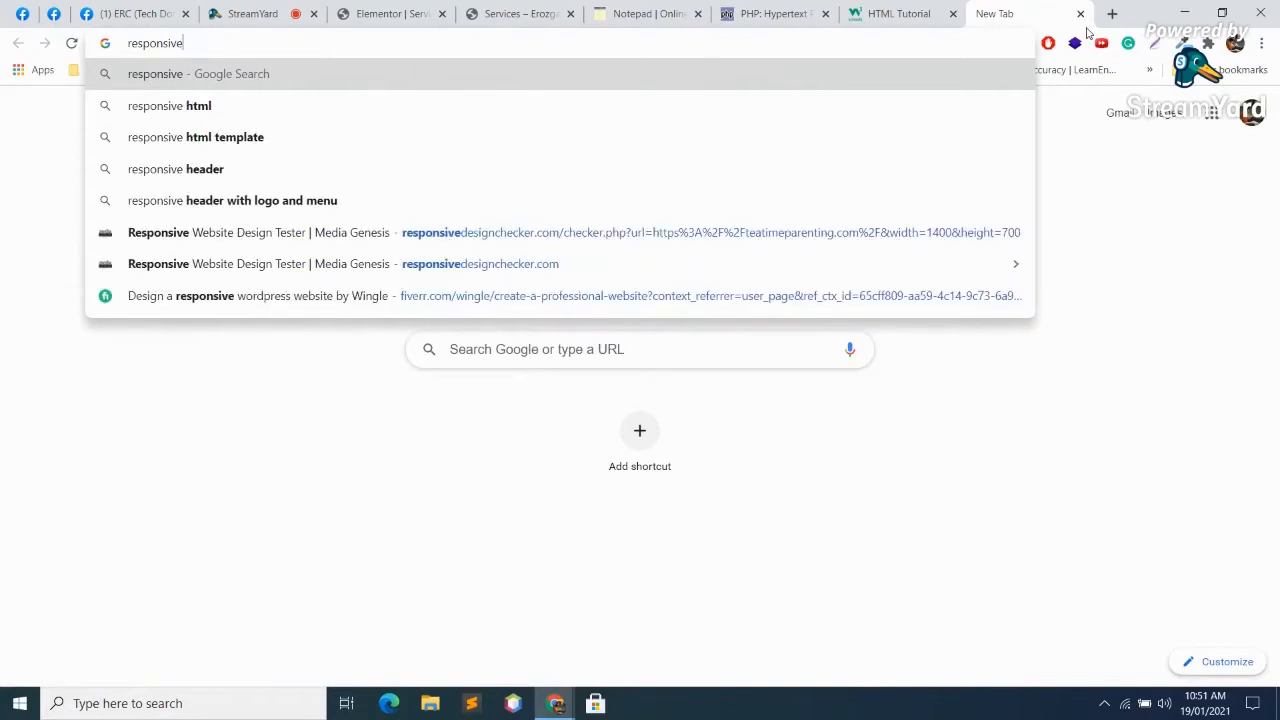
pyautogui.write('checkr')
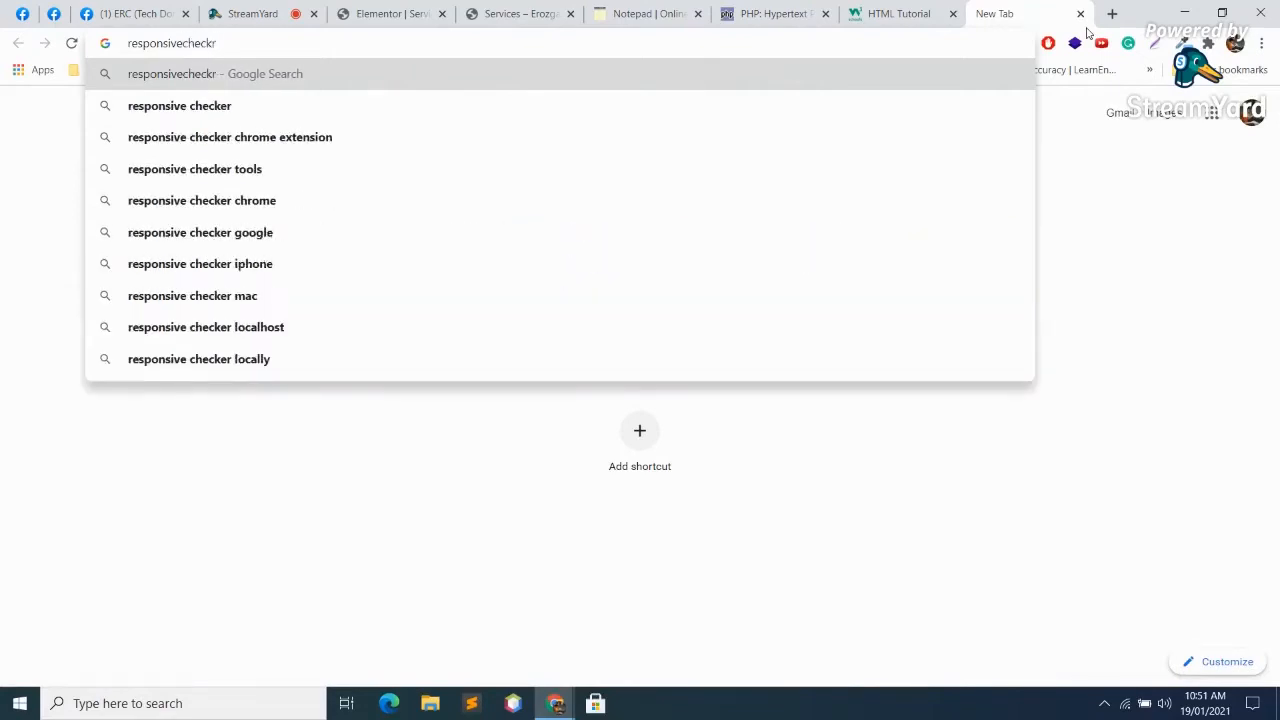
pyautogui.press('Return')
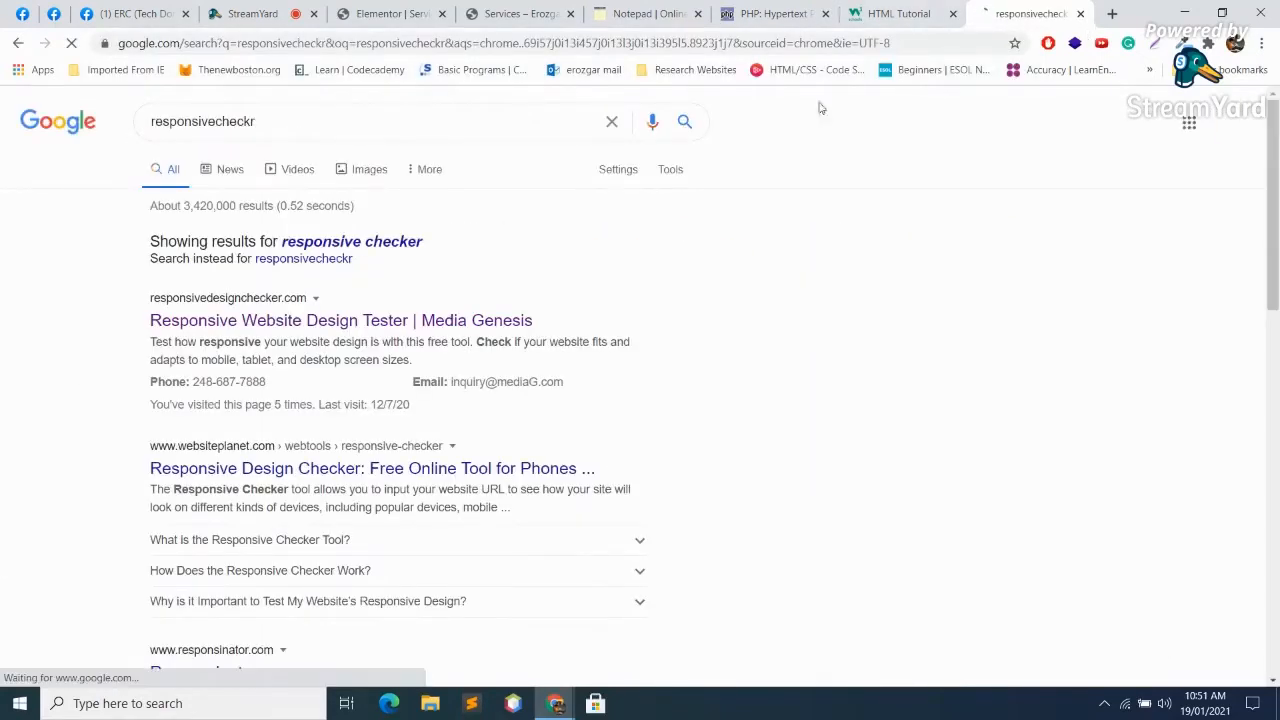
pyautogui.click(470, 325)
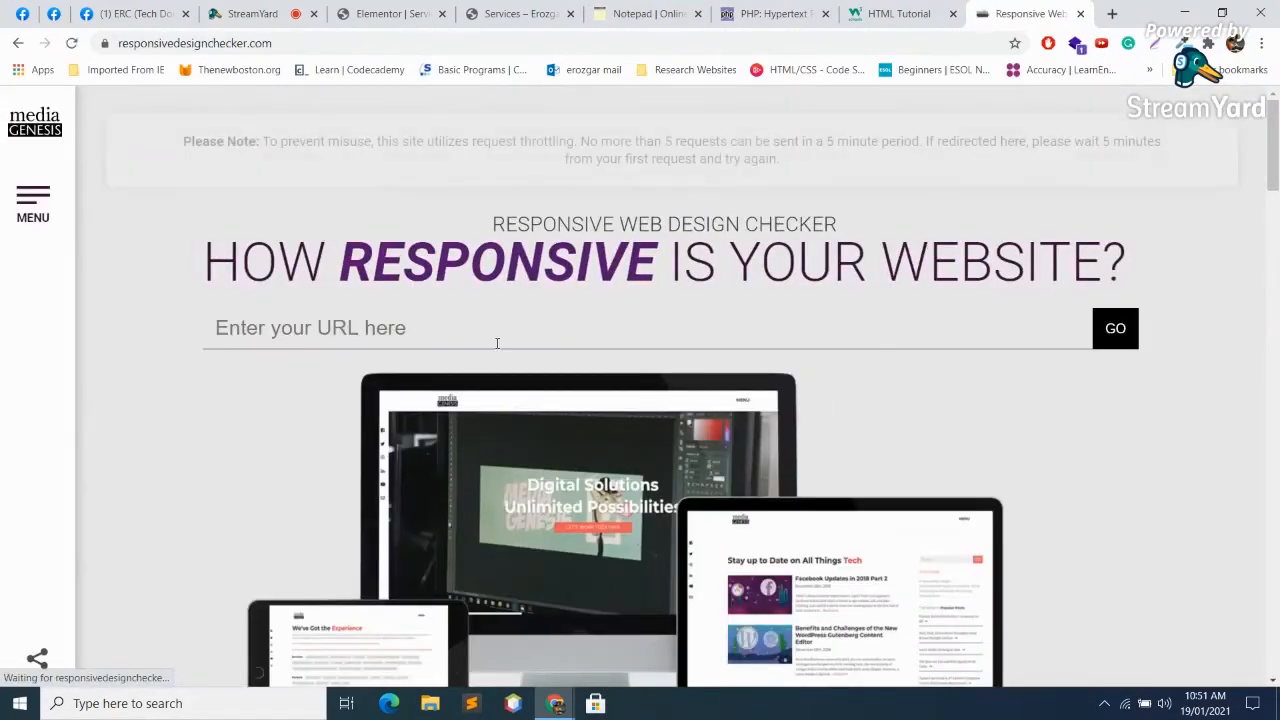
pyautogui.click(496, 342)
pyautogui.click(450, 371)
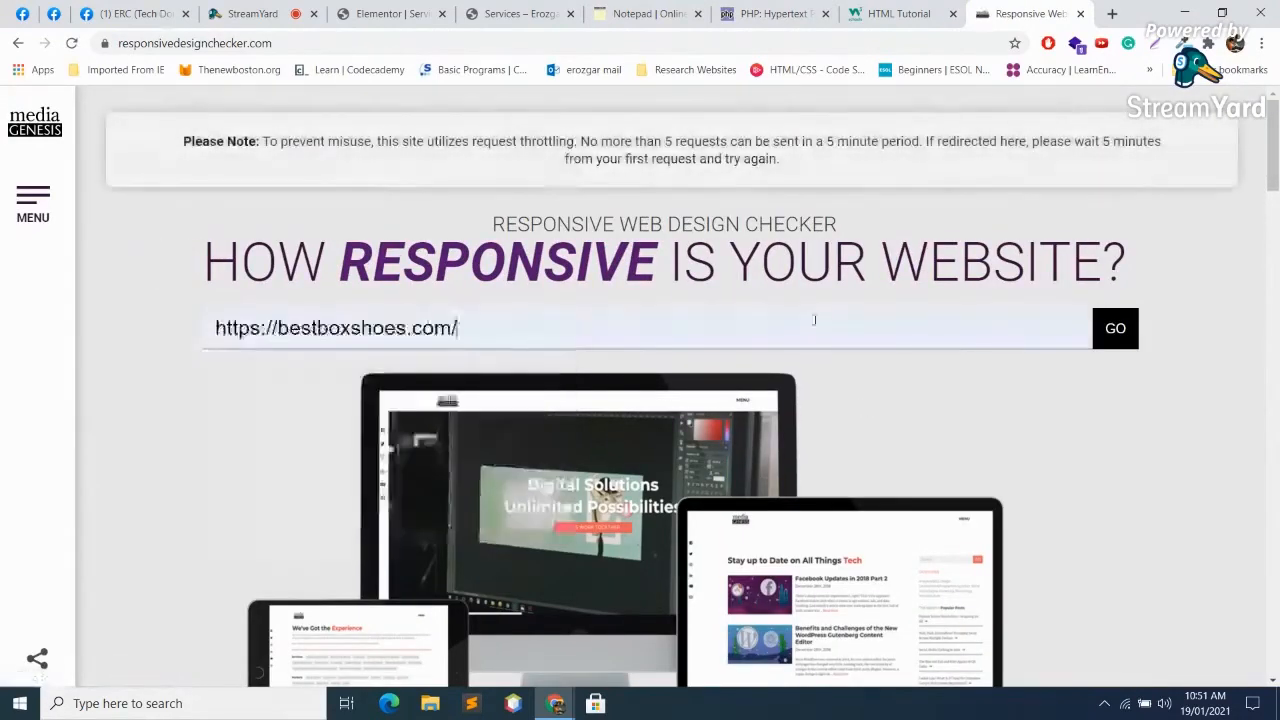
pyautogui.click(1116, 318)
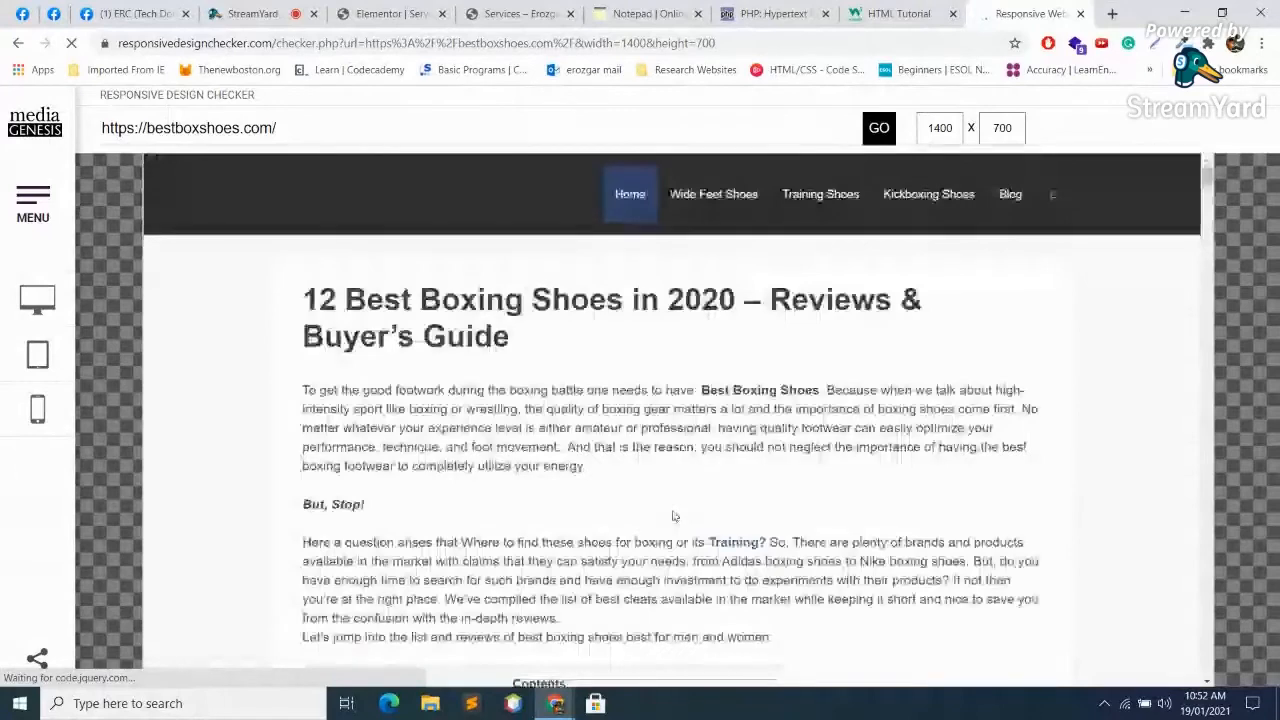
# Step: Preview the site at Samsung Galaxy 360x640, then at iPhone 5/5s 320x568
pyautogui.scroll(-10, 620, 470)
pyautogui.scroll(-15, 578, 432)
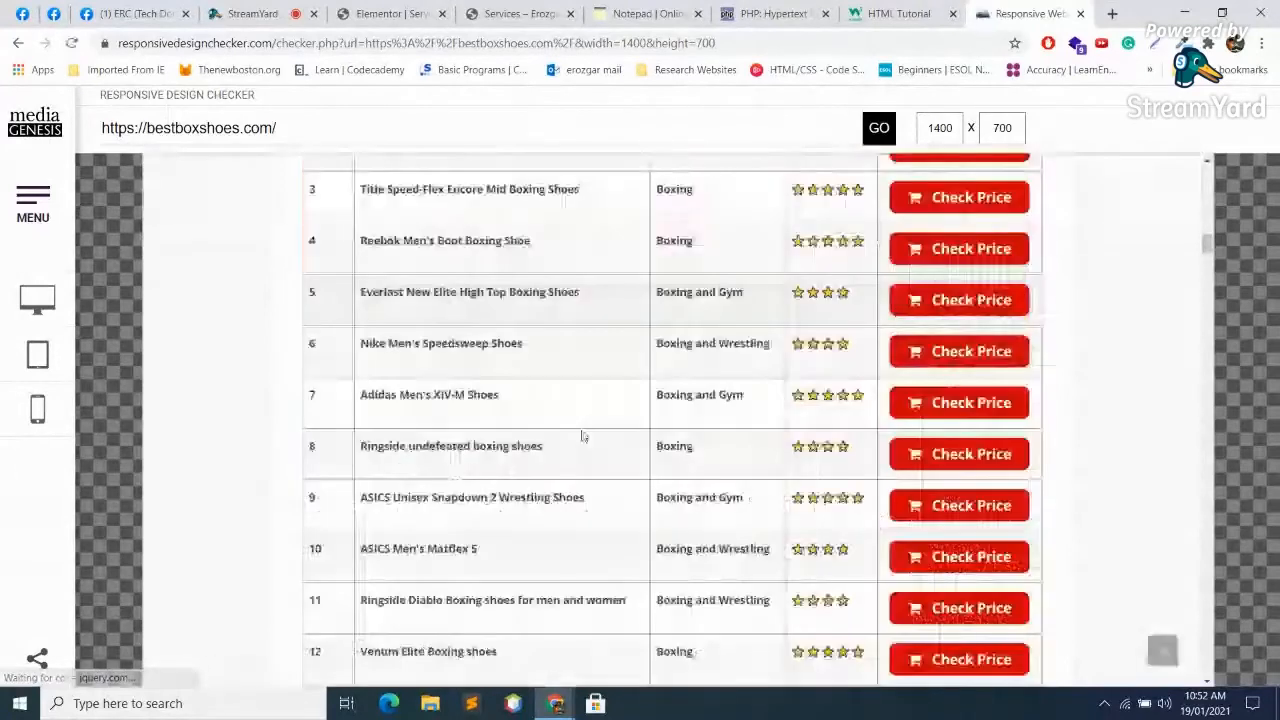
pyautogui.moveTo(97, 415)
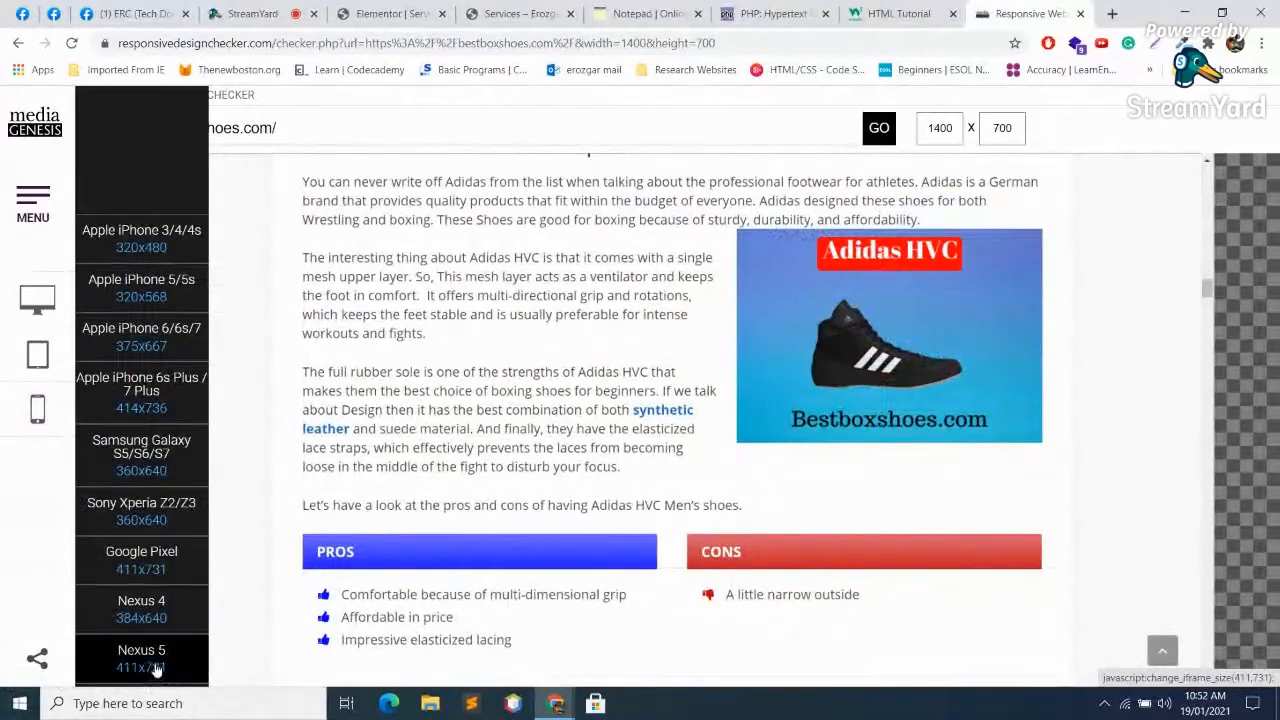
pyautogui.click(164, 458)
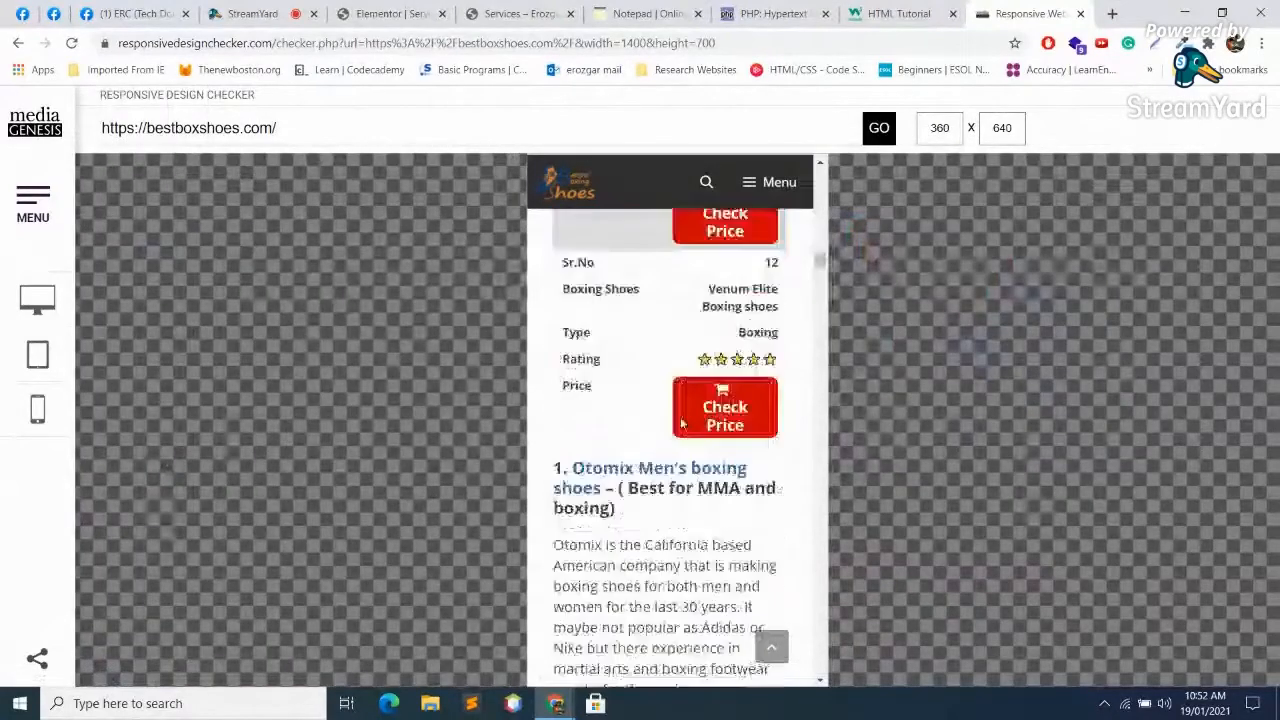
pyautogui.scroll(-20, 694, 443)
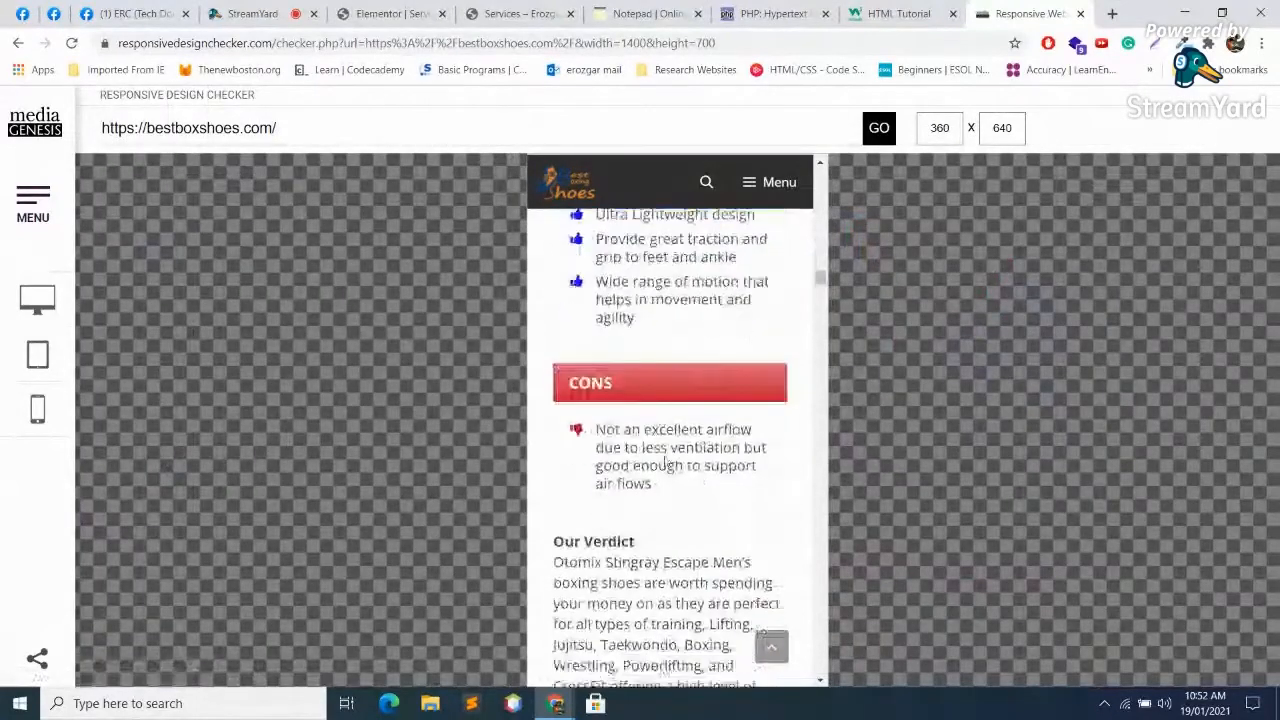
pyautogui.scroll(-20, 694, 494)
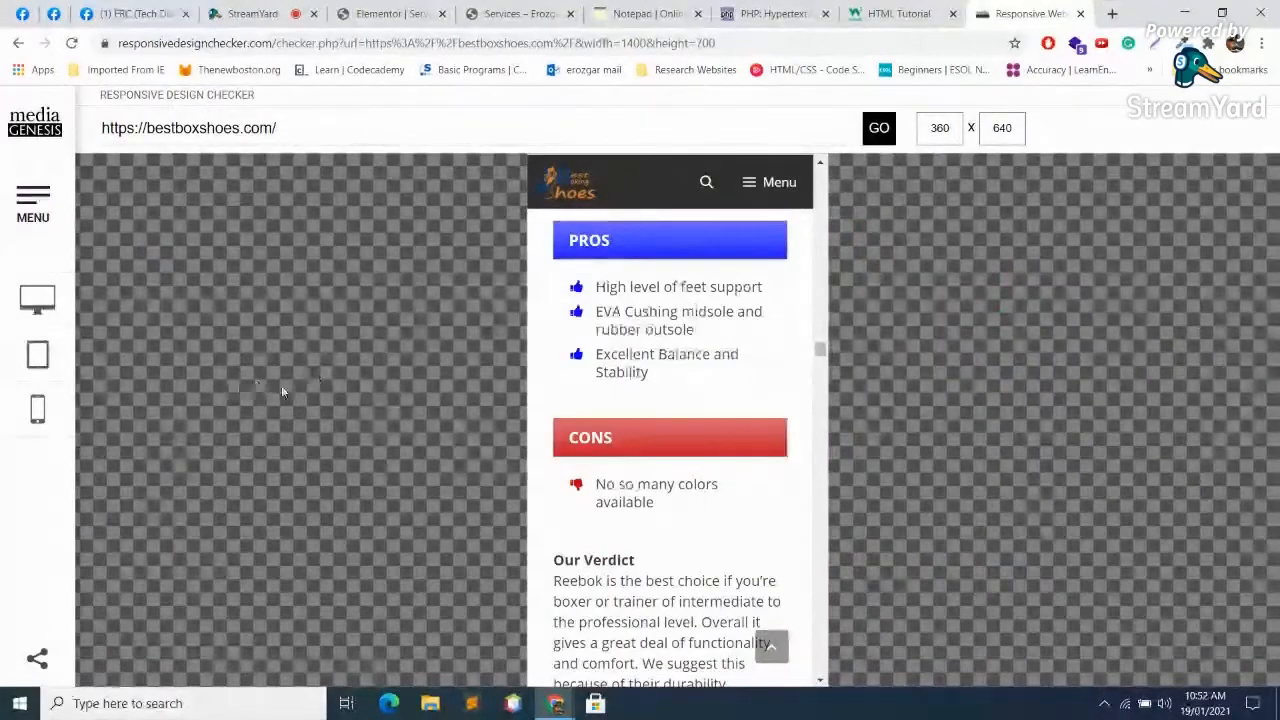
pyautogui.moveTo(37, 408)
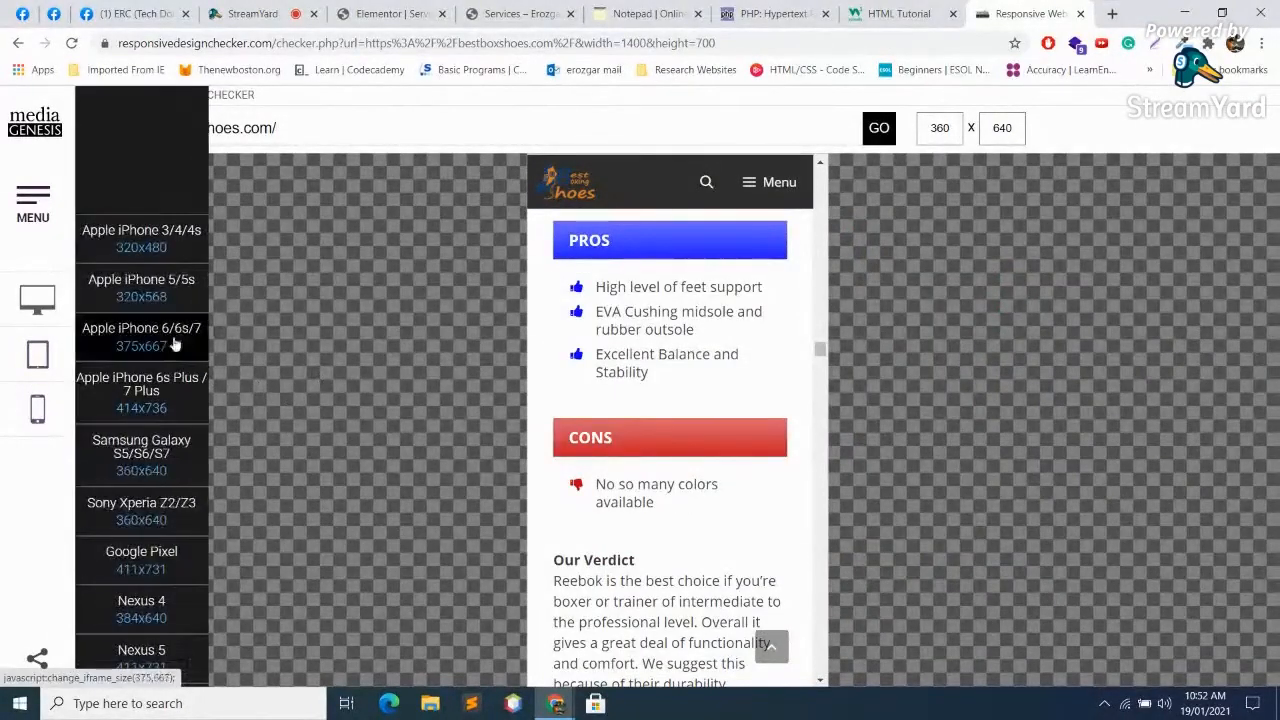
pyautogui.click(151, 286)
pyautogui.scroll(15, 740, 590)
pyautogui.scroll(20, 738, 453)
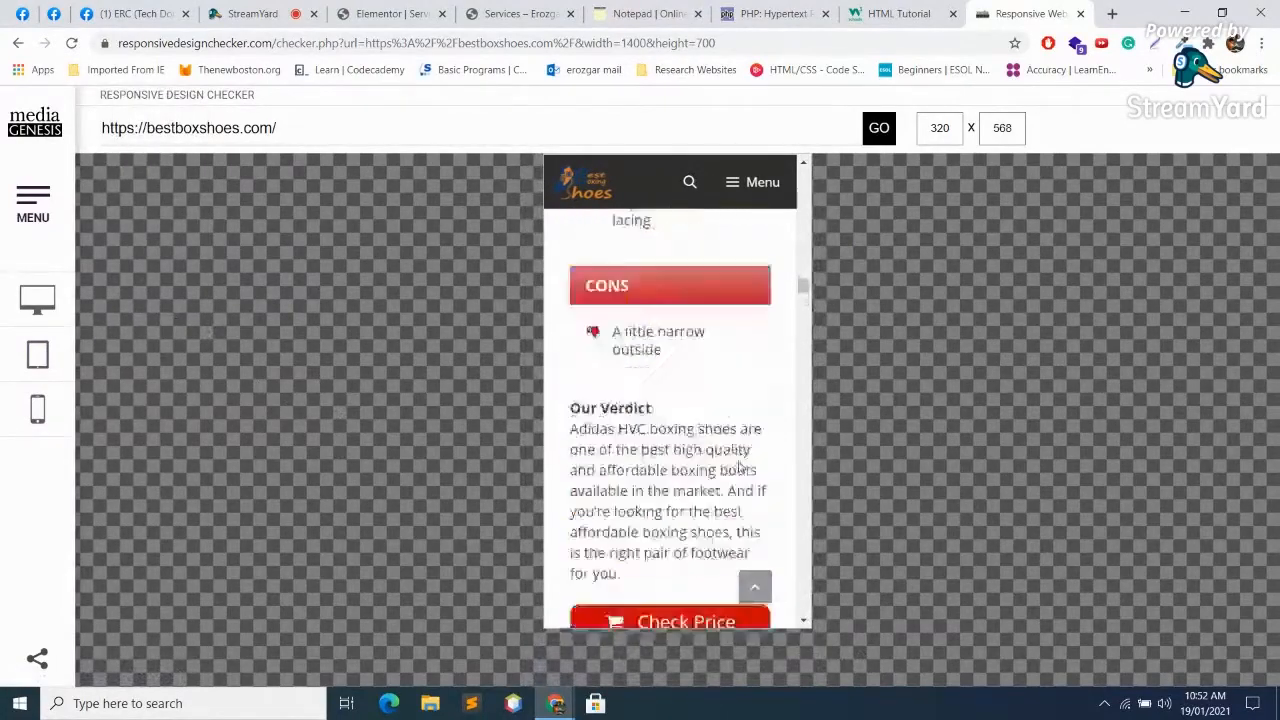
pyautogui.scroll(20, 743, 467)
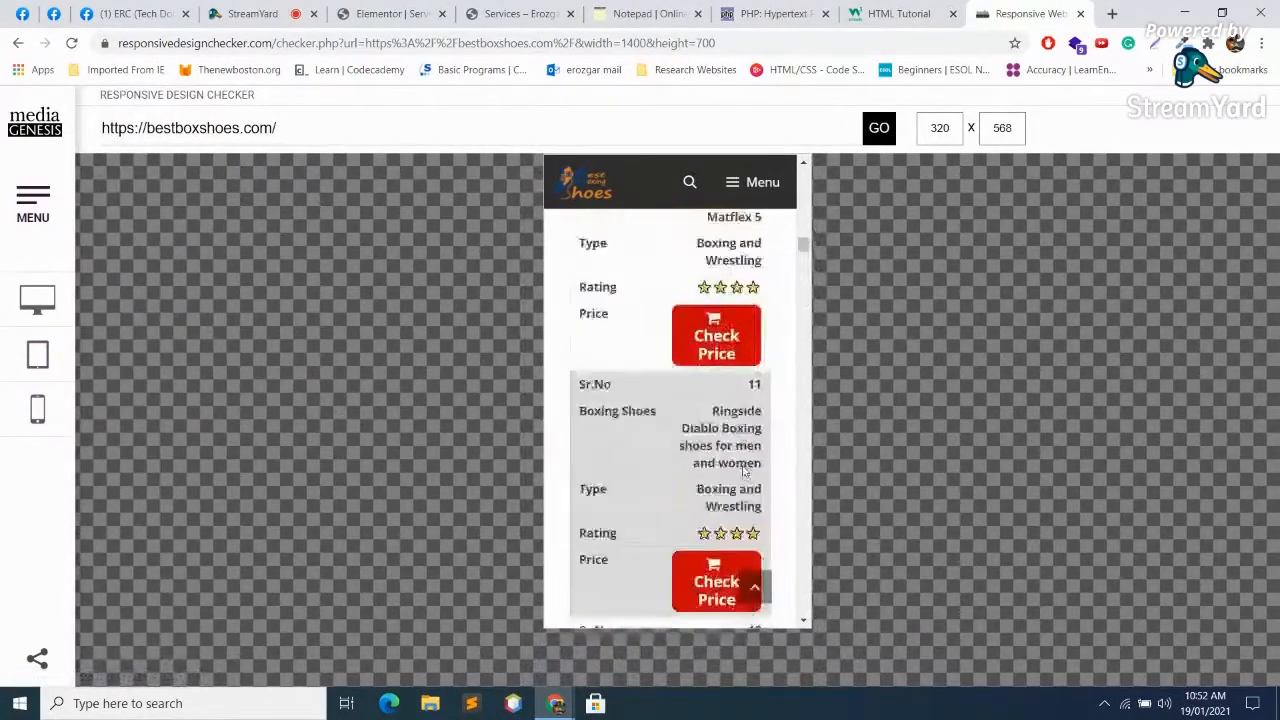
pyautogui.scroll(20, 743, 470)
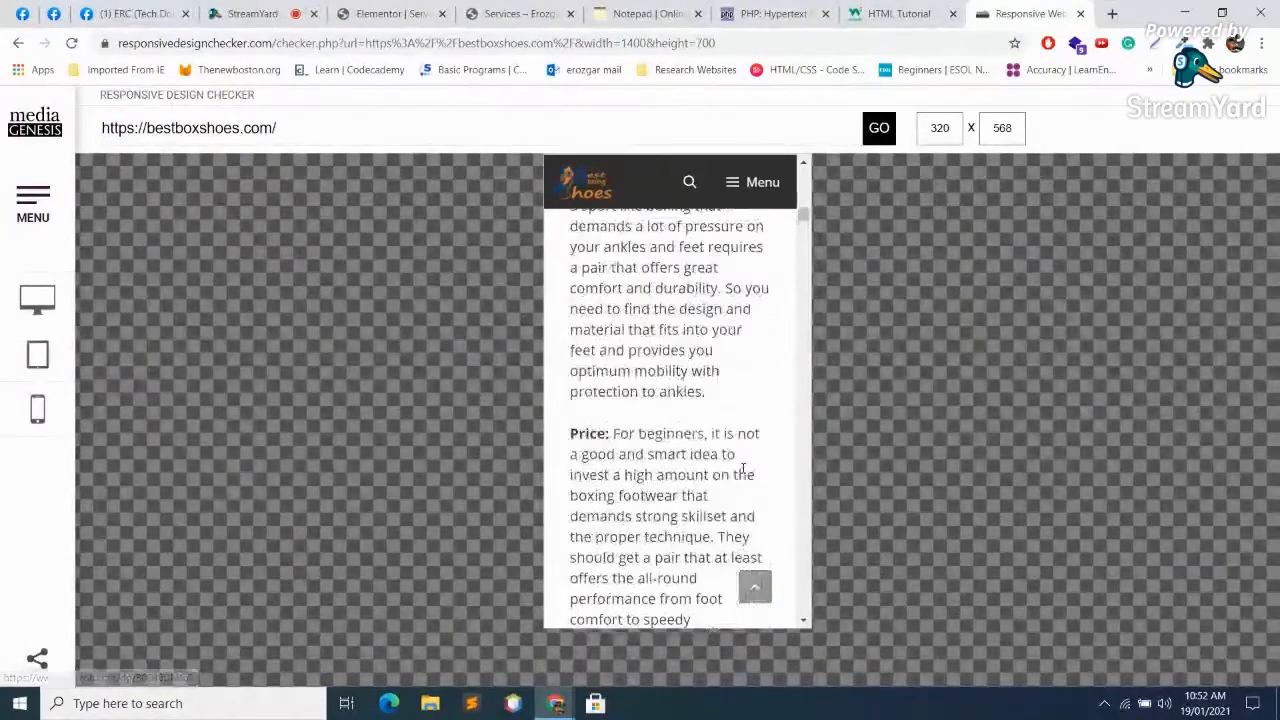
pyautogui.scroll(15, 743, 480)
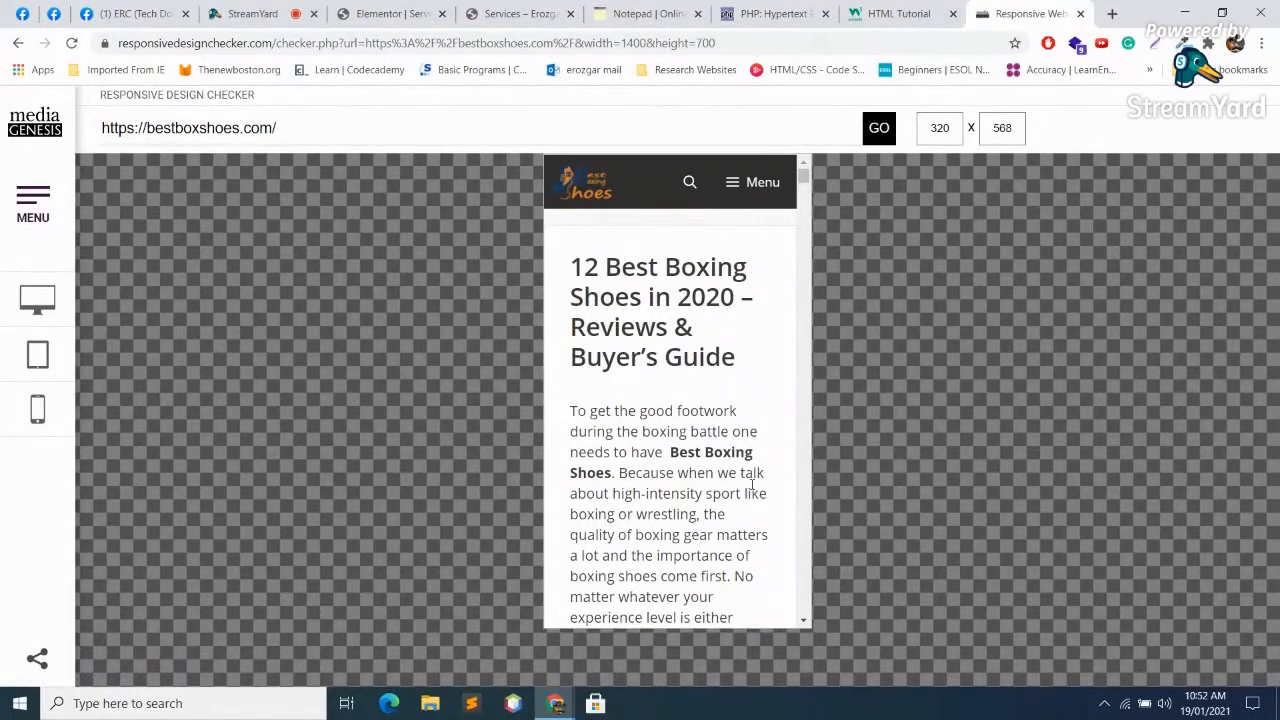
pyautogui.click(245, 13)
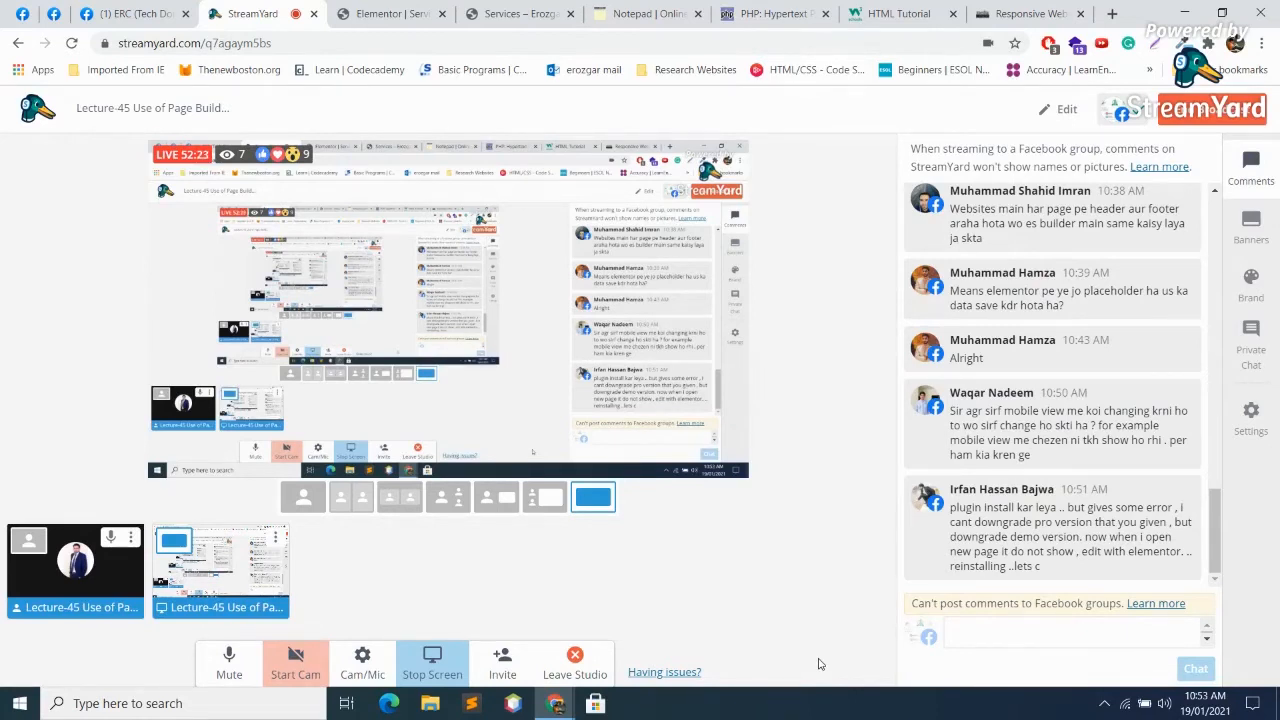
# Step: Go back through the Elementor editor and Services preview to the WordPress Dashboard
pyautogui.click(366, 8)
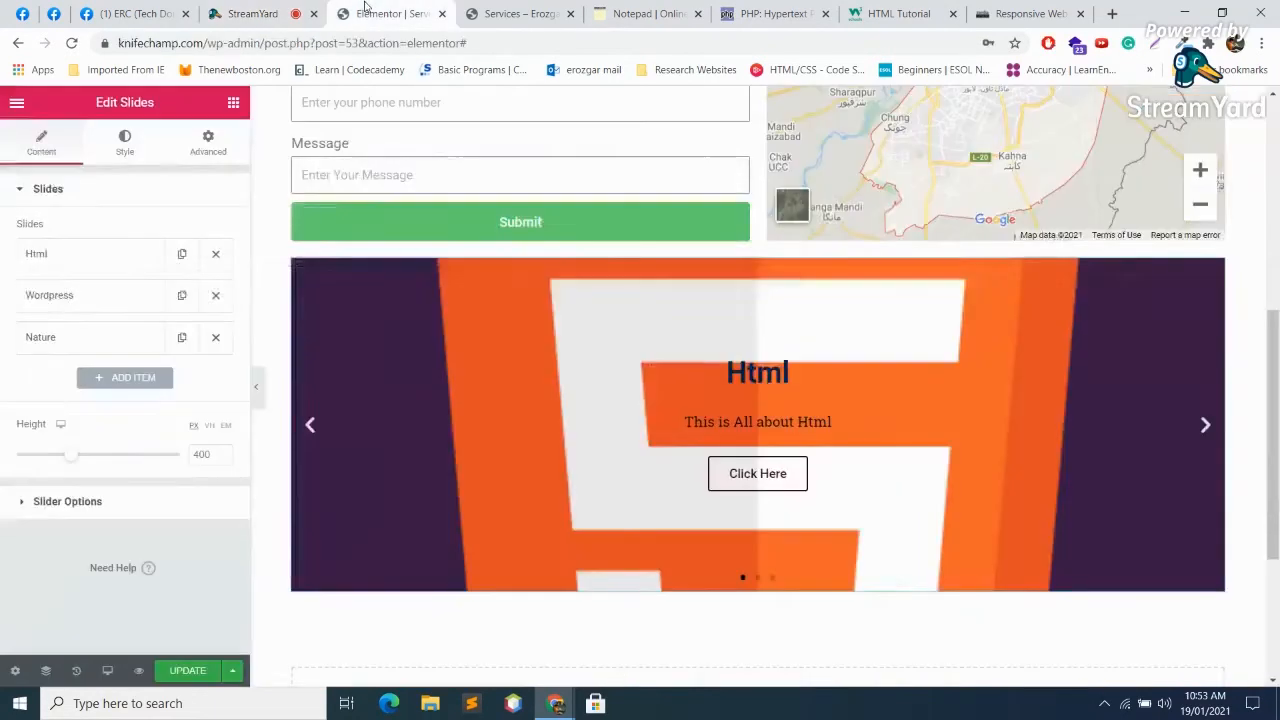
pyautogui.click(522, 13)
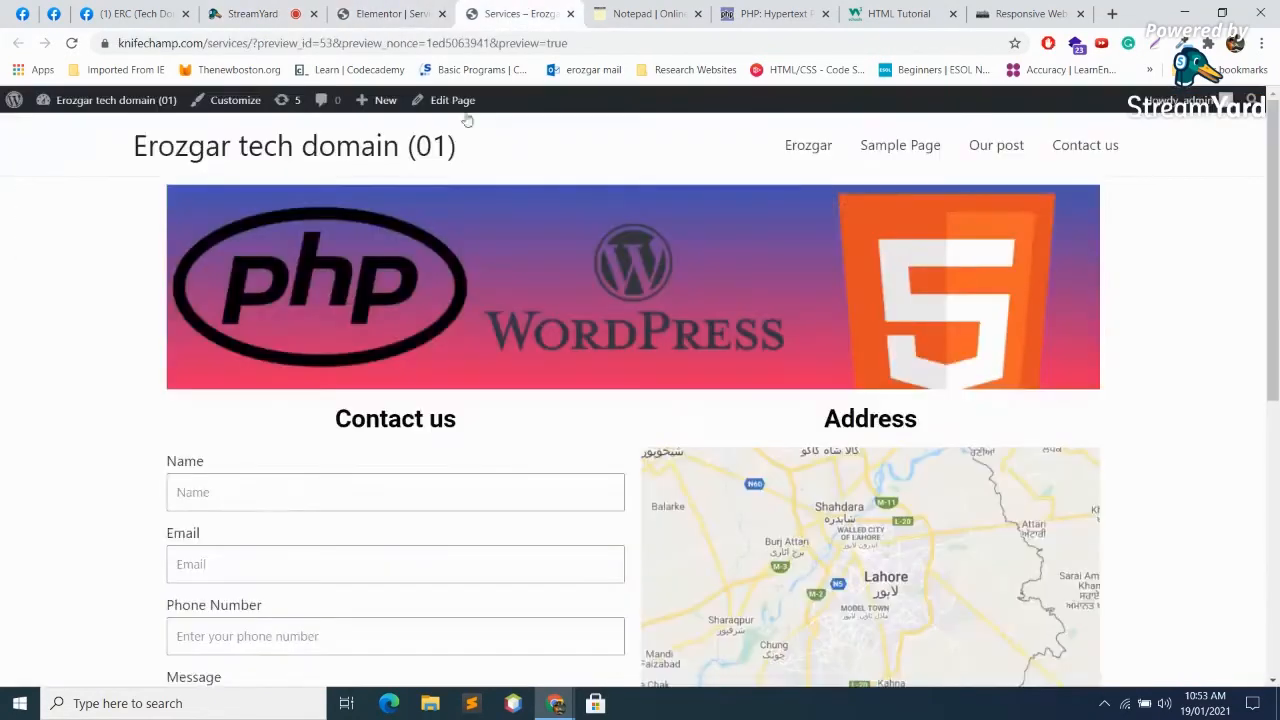
pyautogui.moveTo(137, 101)
pyautogui.click(72, 130)
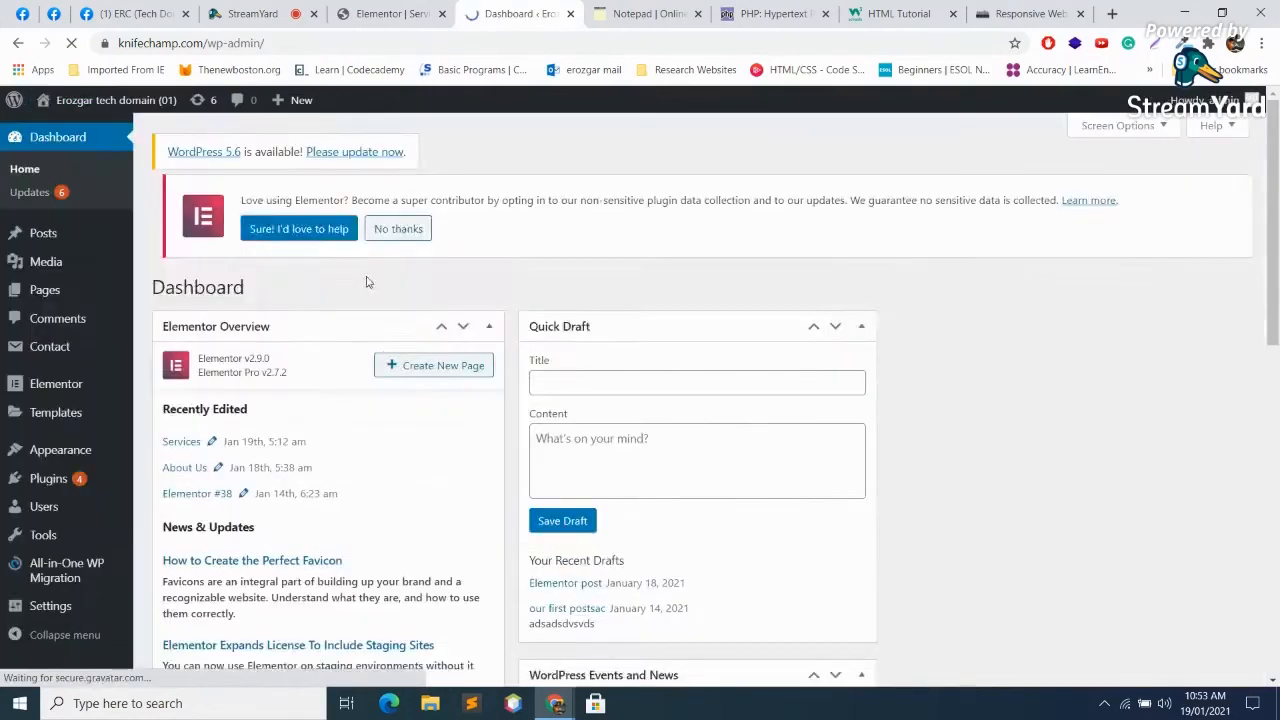
# Step: Open Elementor > Tools > Version Control to review rollback options, then check StreamYard comments
pyautogui.moveTo(52, 401)
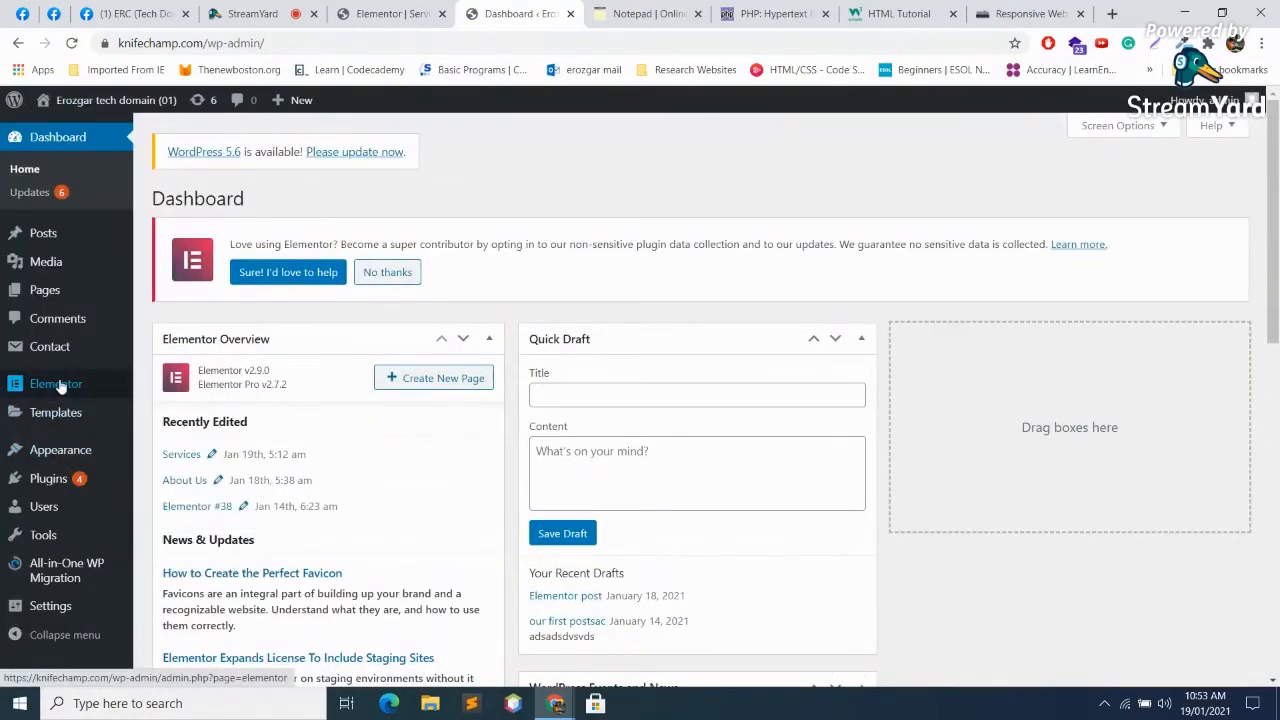
pyautogui.click(57, 384)
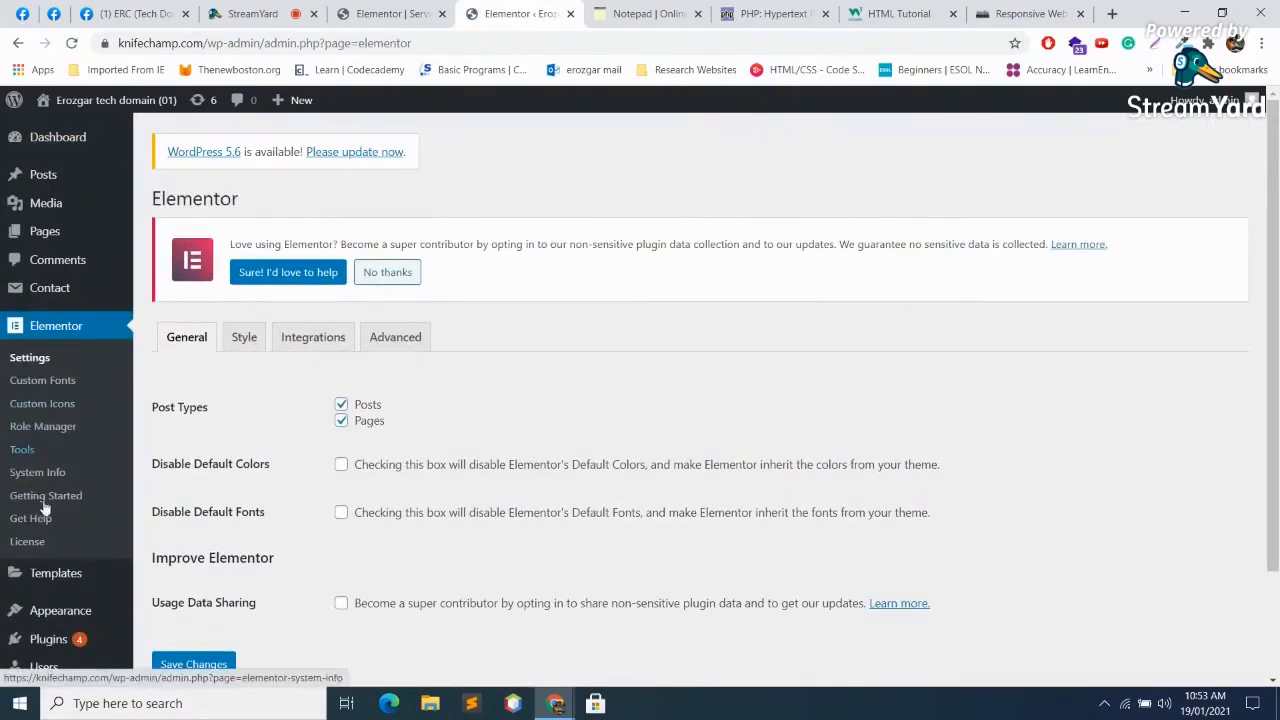
pyautogui.click(22, 450)
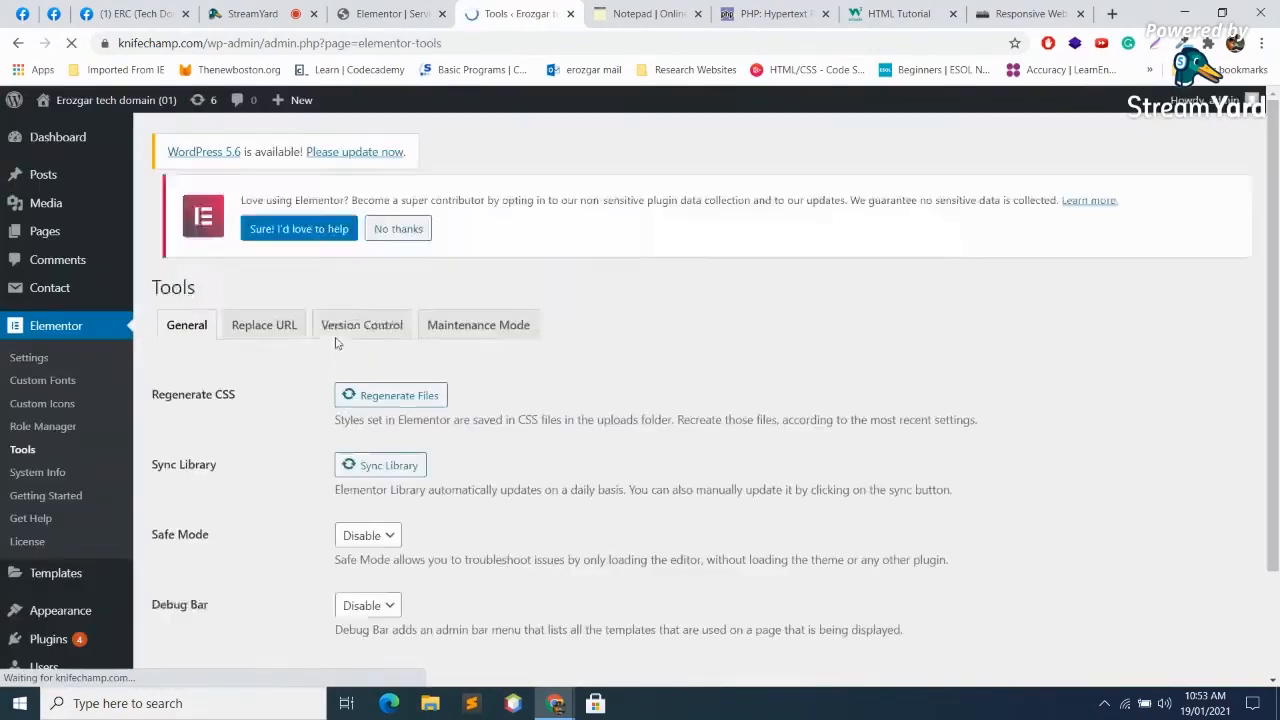
pyautogui.click(363, 340)
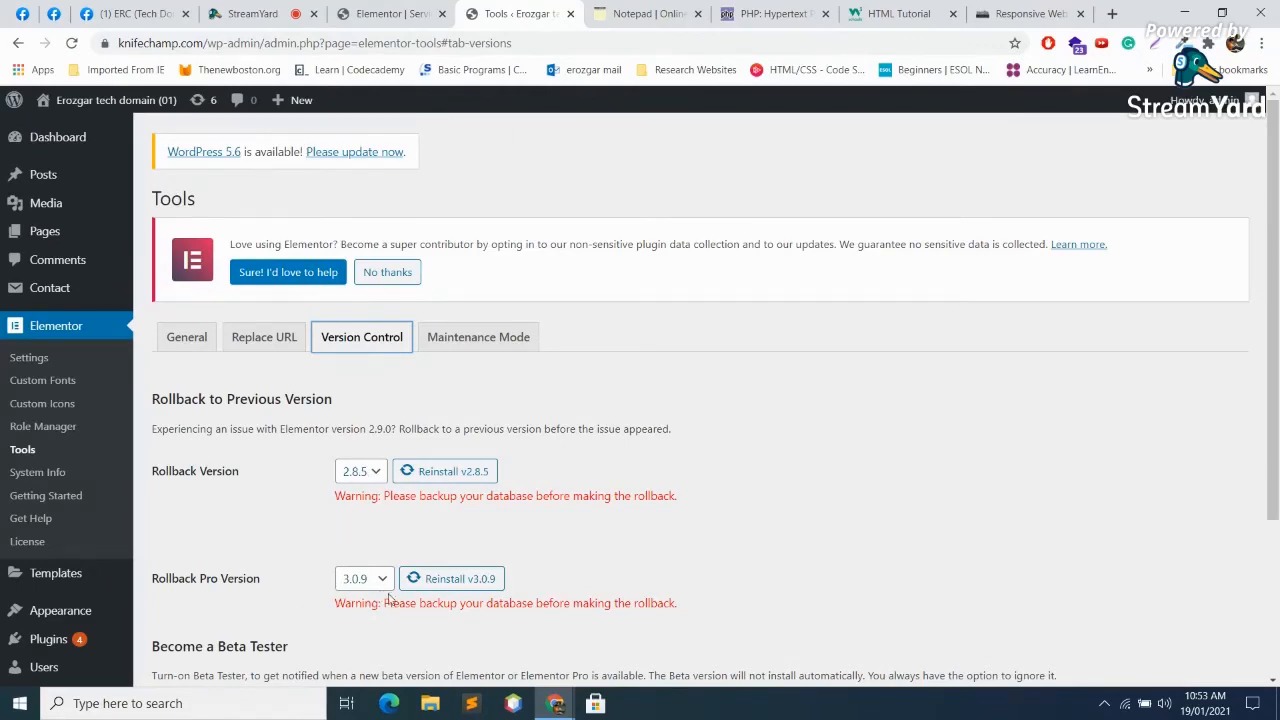
pyautogui.scroll(-2, 390, 598)
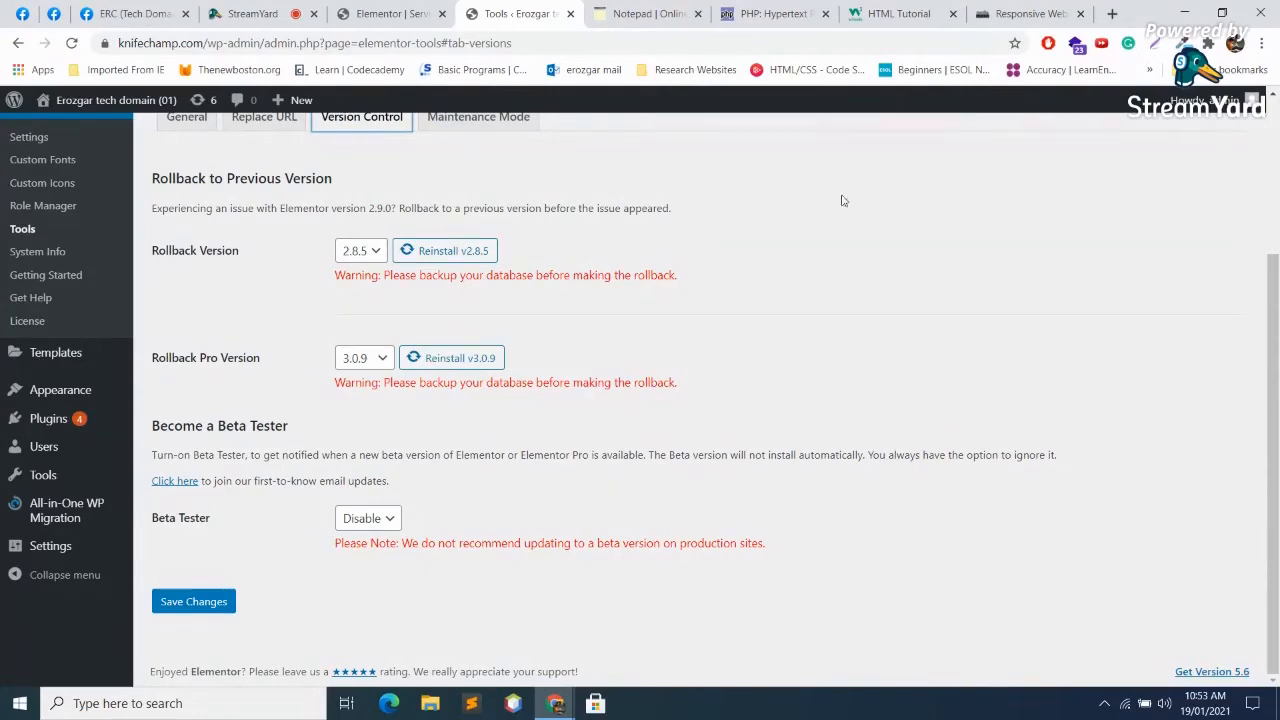
pyautogui.scroll(1, 181, 152)
pyautogui.scroll(2, 181, 152)
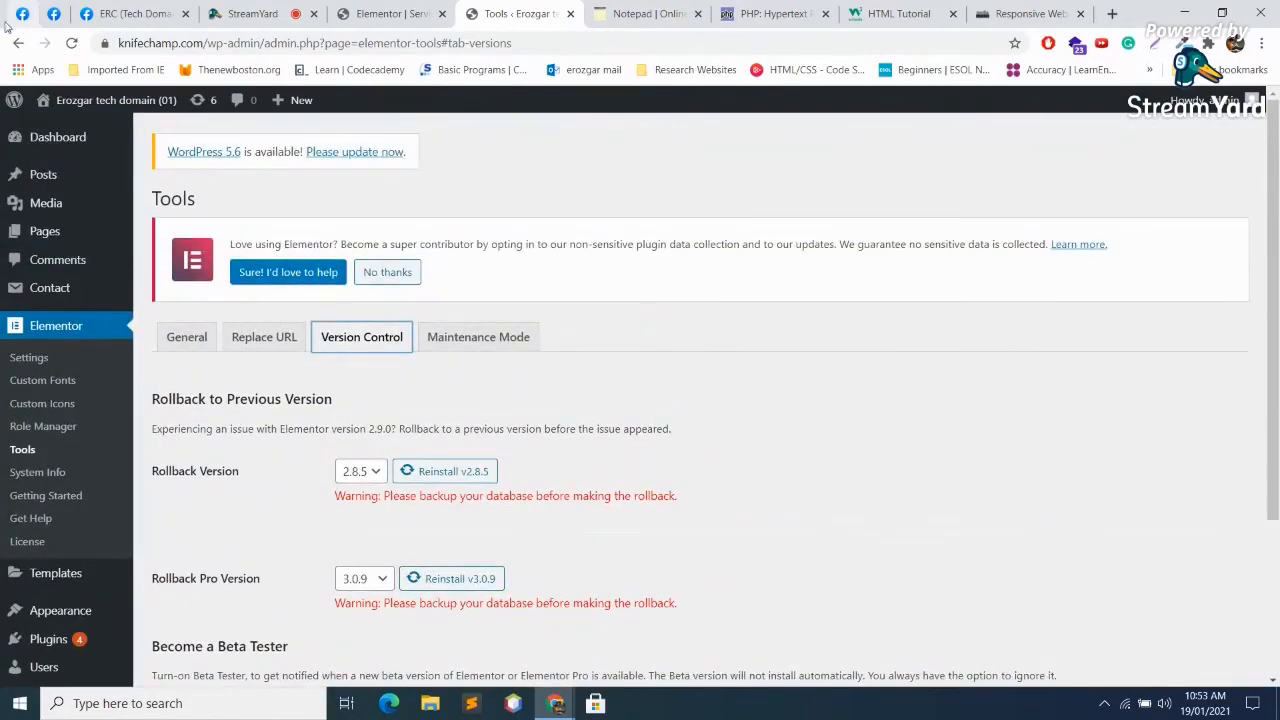
pyautogui.click(250, 13)
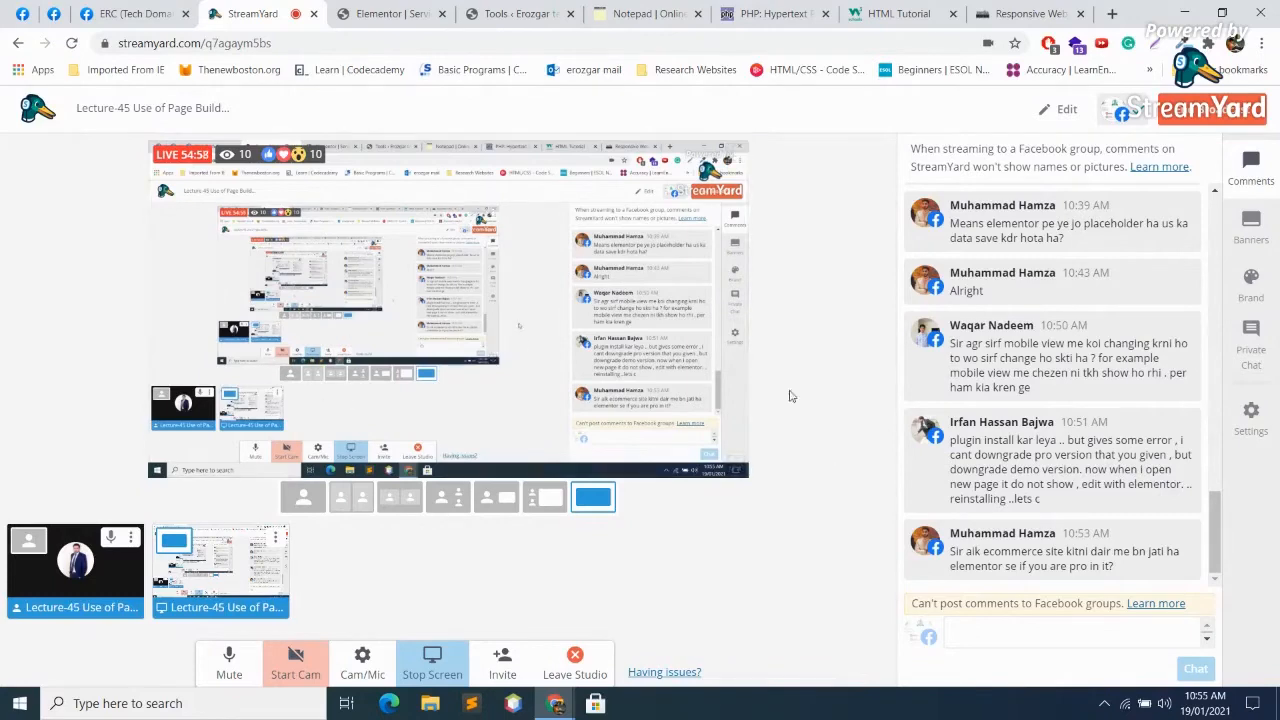
# Step: Glance at the Elementor Free/Pro notes, close the notepad tab, and return to Elementor
pyautogui.click(655, 14)
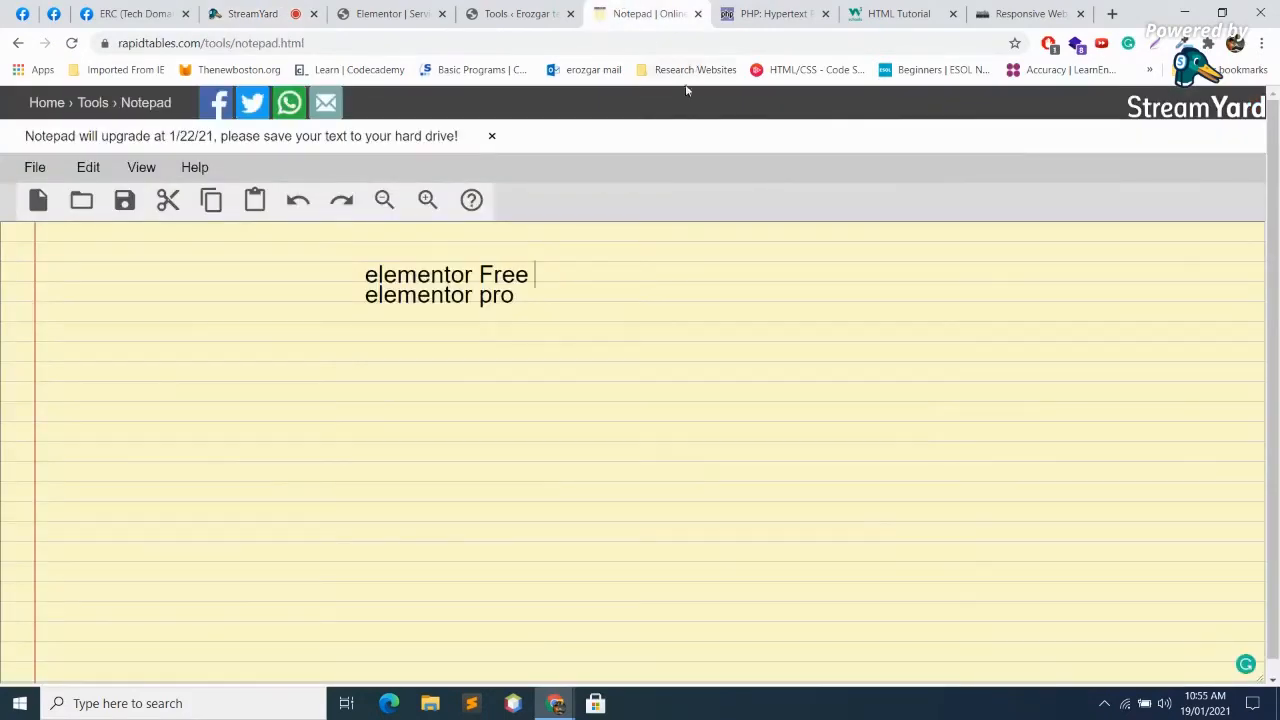
pyautogui.click(698, 14)
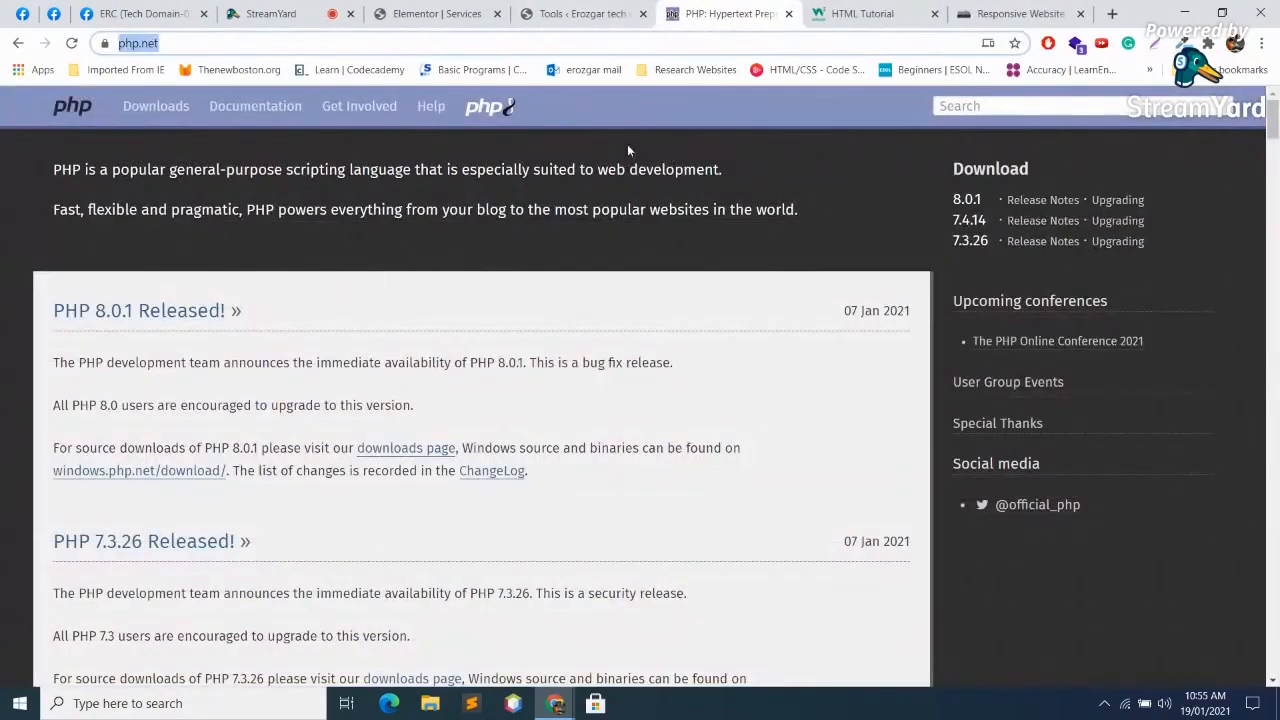
pyautogui.click(437, 14)
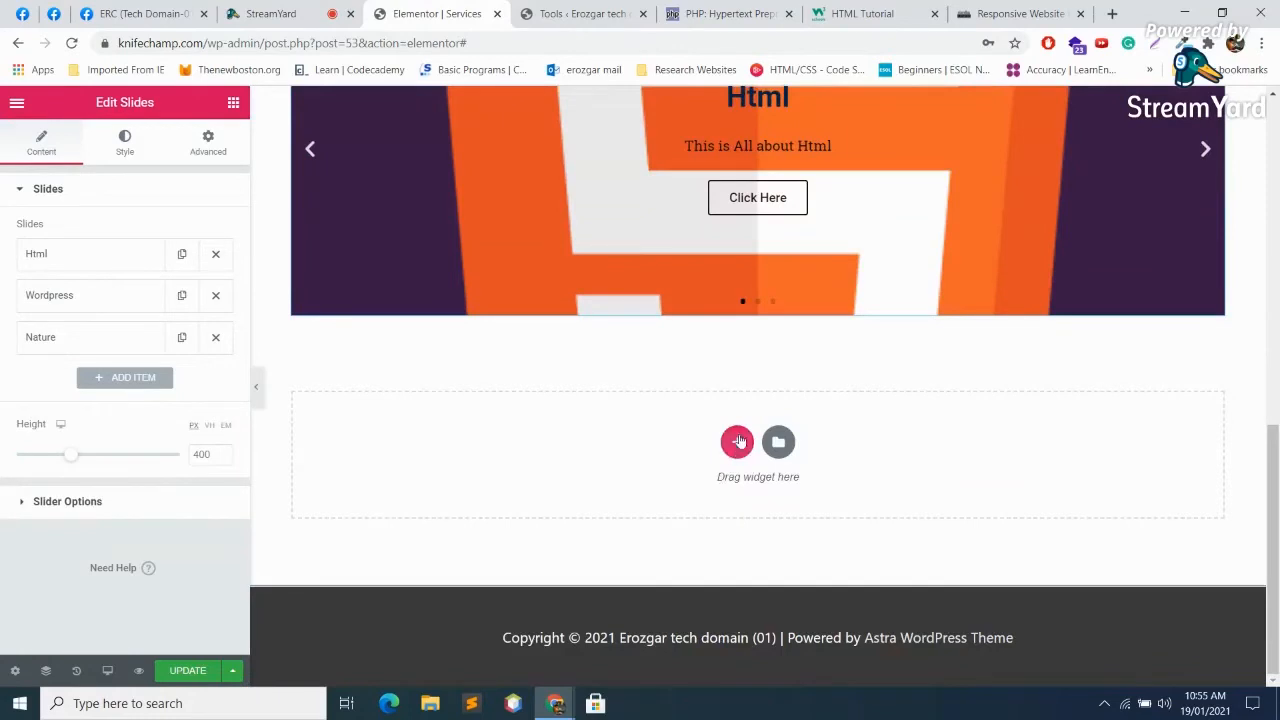
# Step: Add a one-column section below the slider, drop in a Nav Menu widget, then delete it
pyautogui.click(737, 441)
pyautogui.click(532, 485)
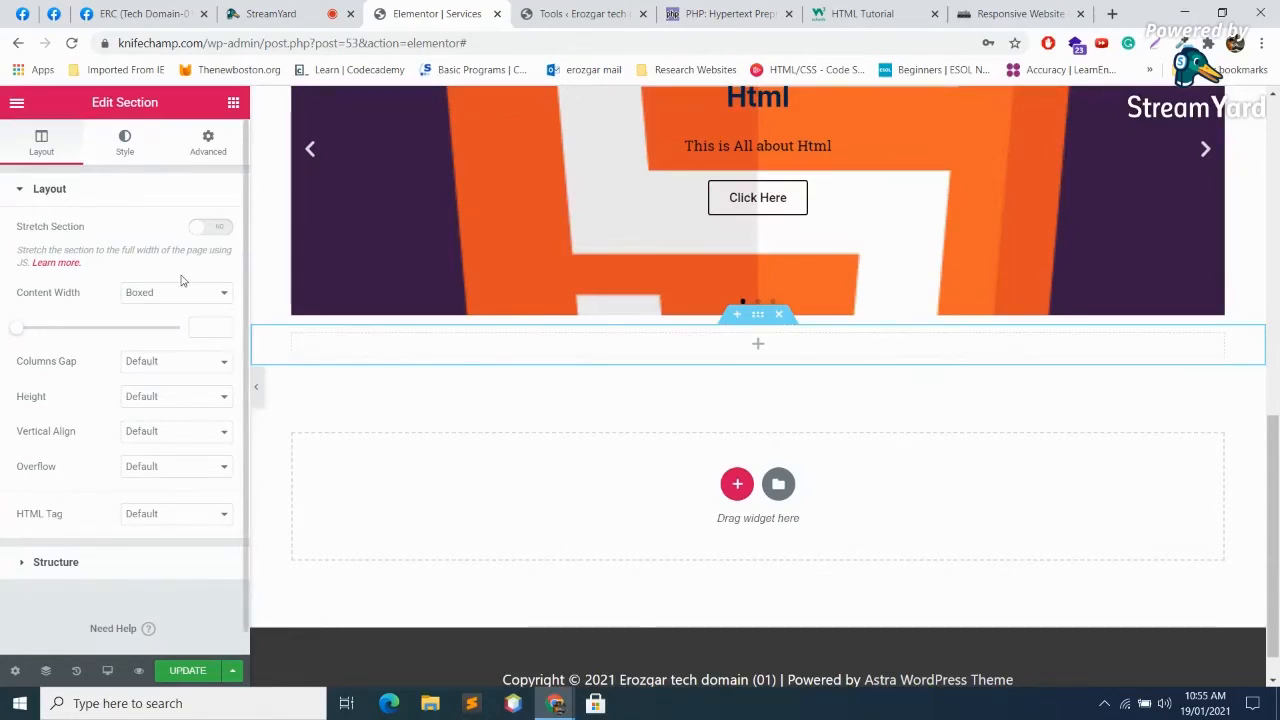
pyautogui.click(233, 103)
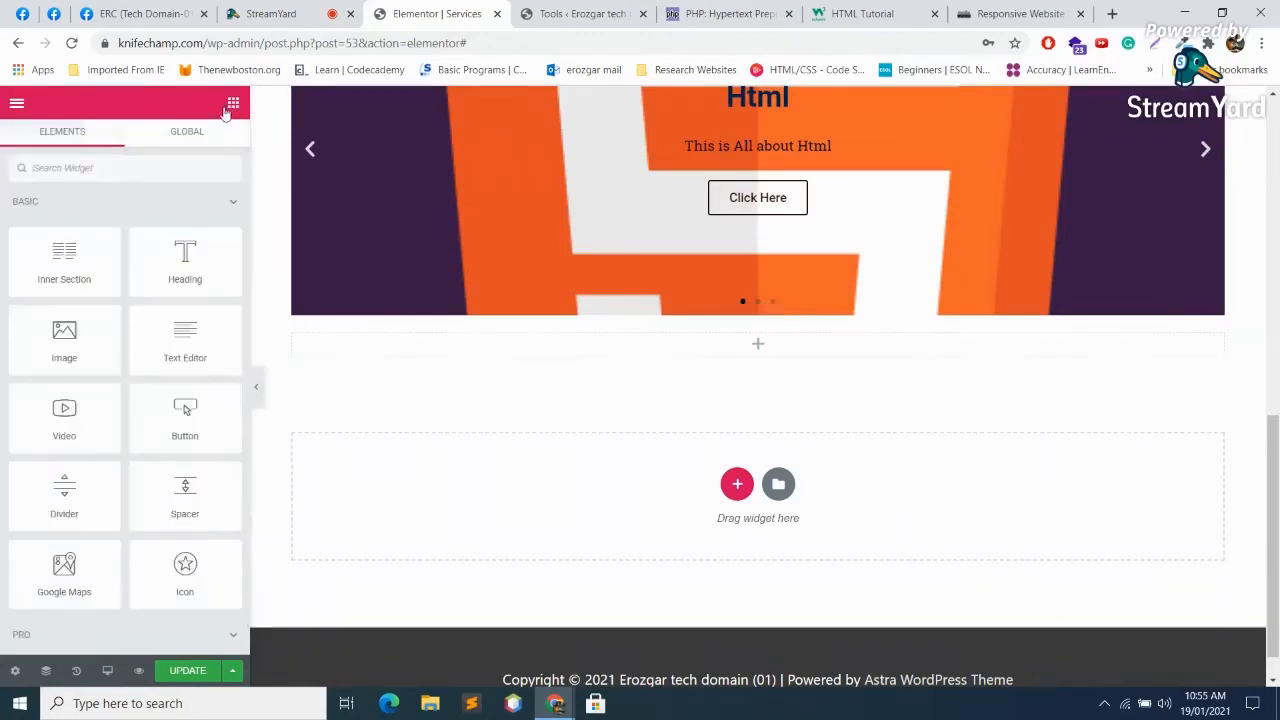
pyautogui.scroll(-5, 141, 449)
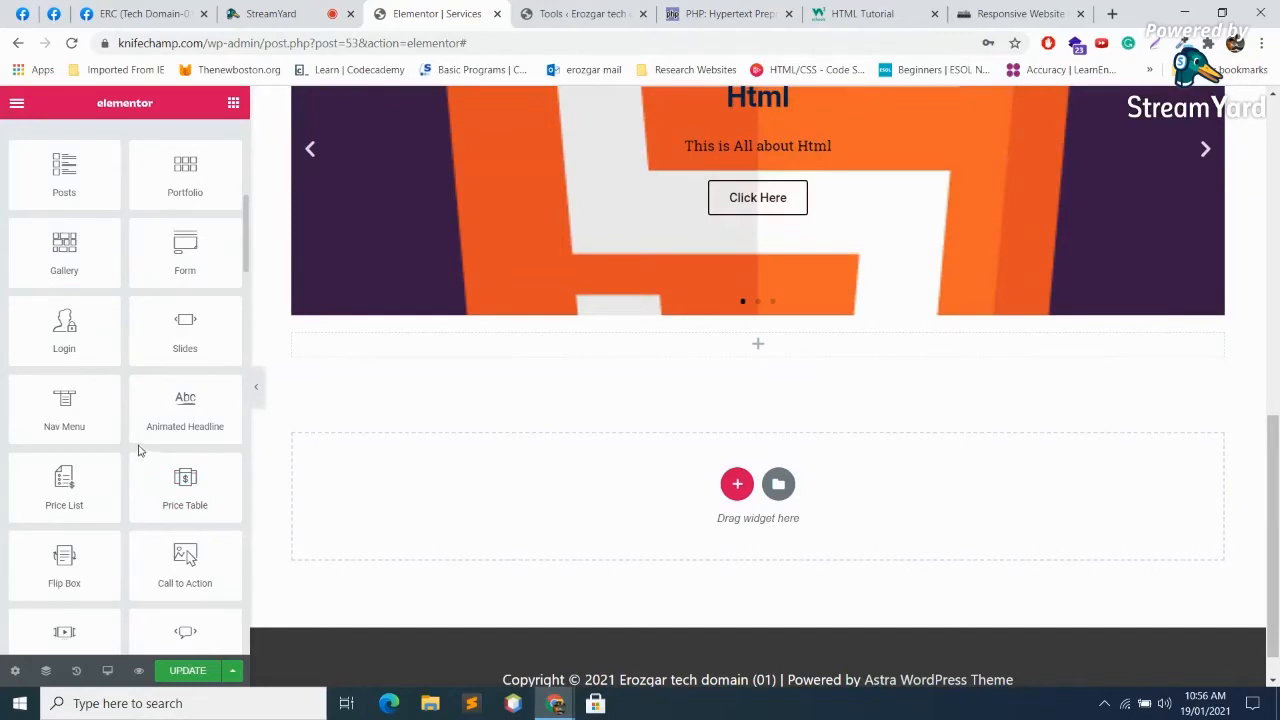
pyautogui.moveTo(78, 414); pyautogui.dragTo(702, 468)
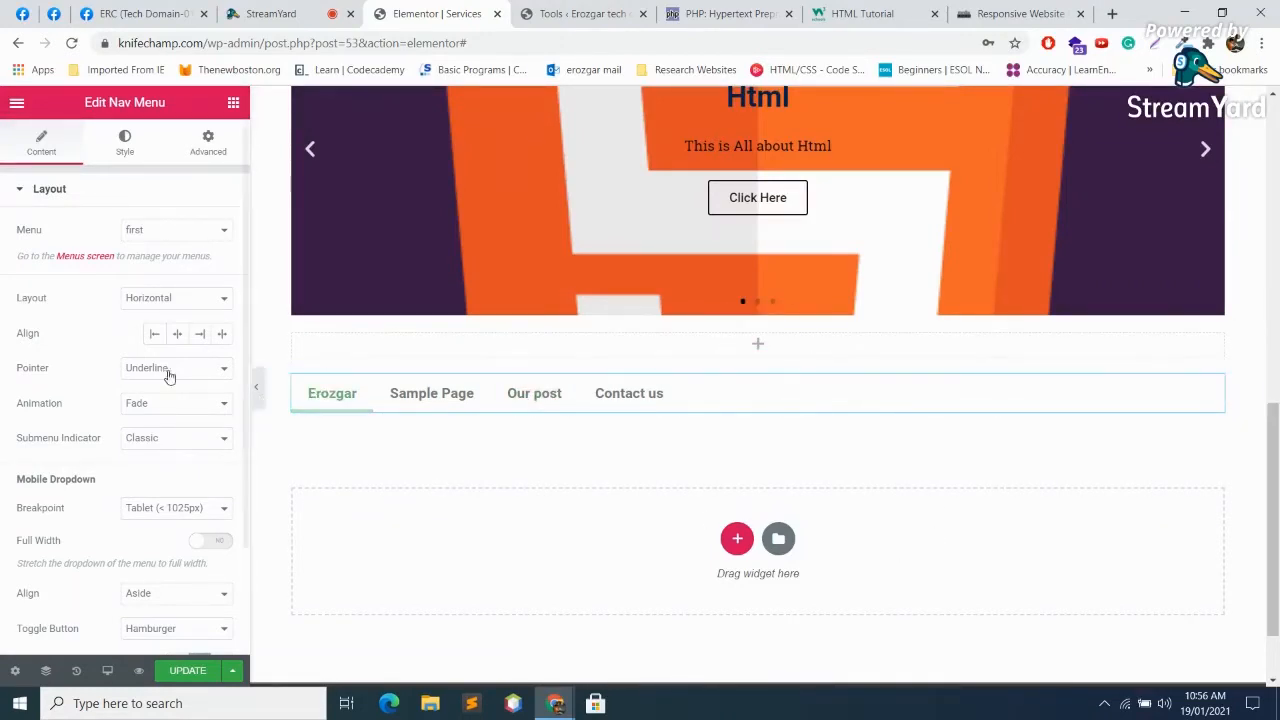
pyautogui.scroll(-2, 185, 380)
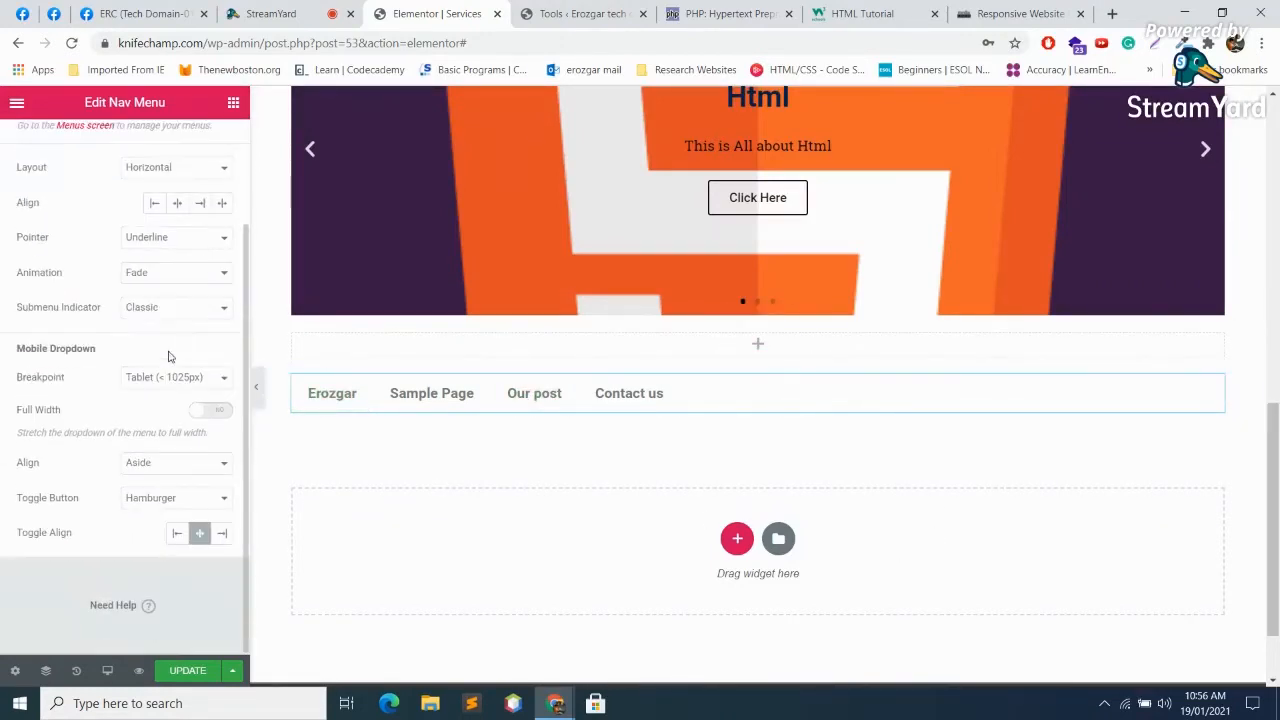
pyautogui.click(780, 360)
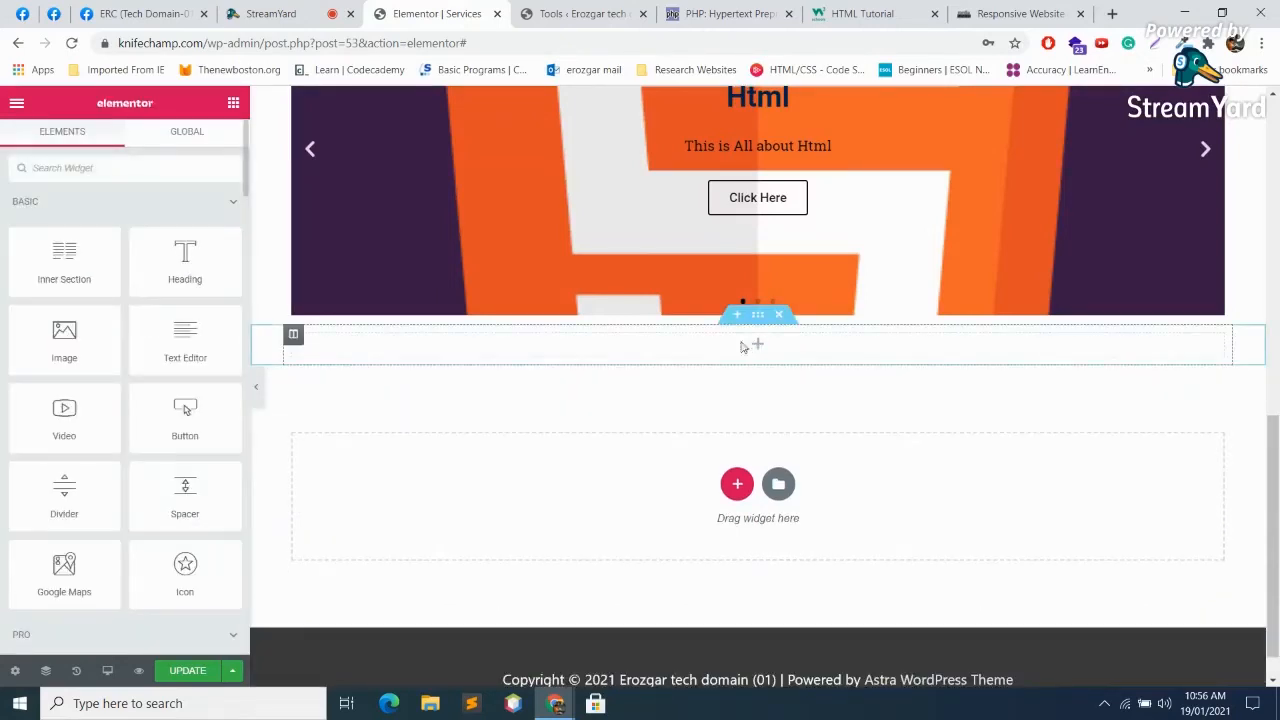
# Step: Drop an Animated Headline widget into the empty section below the slider, then check StreamYard
pyautogui.scroll(-6, 185, 440)
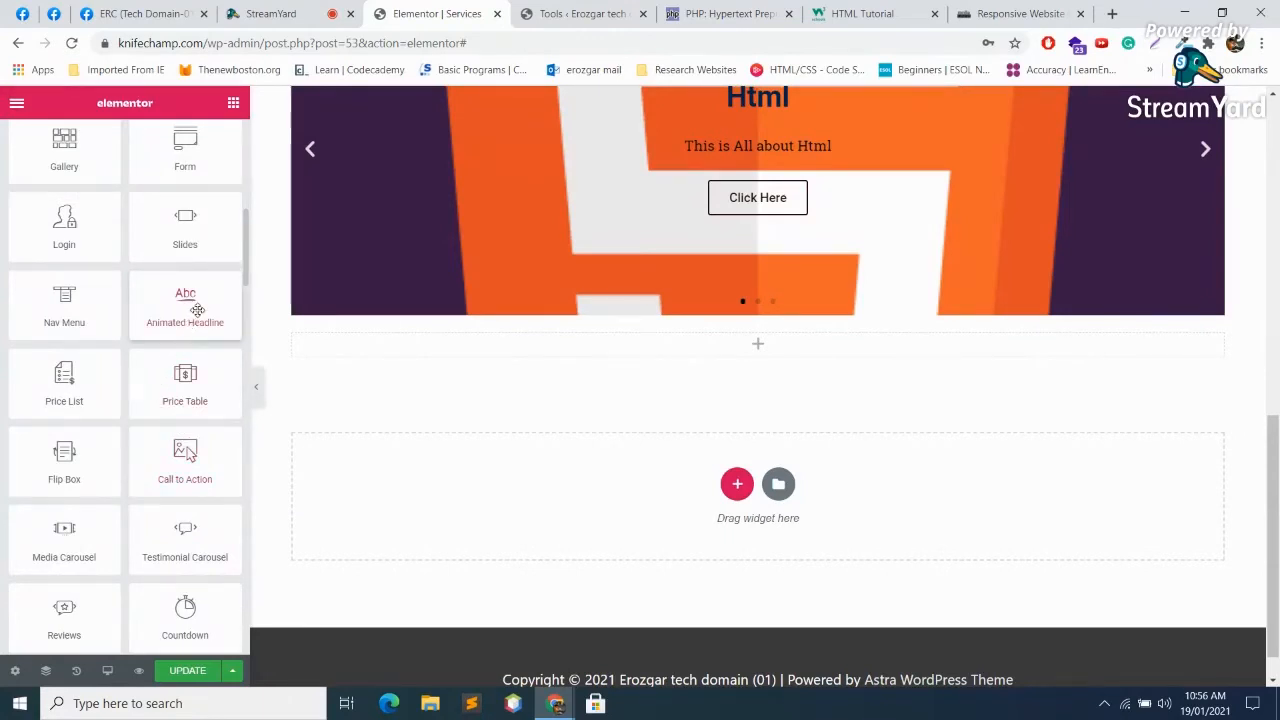
pyautogui.moveTo(188, 306); pyautogui.dragTo(745, 358)
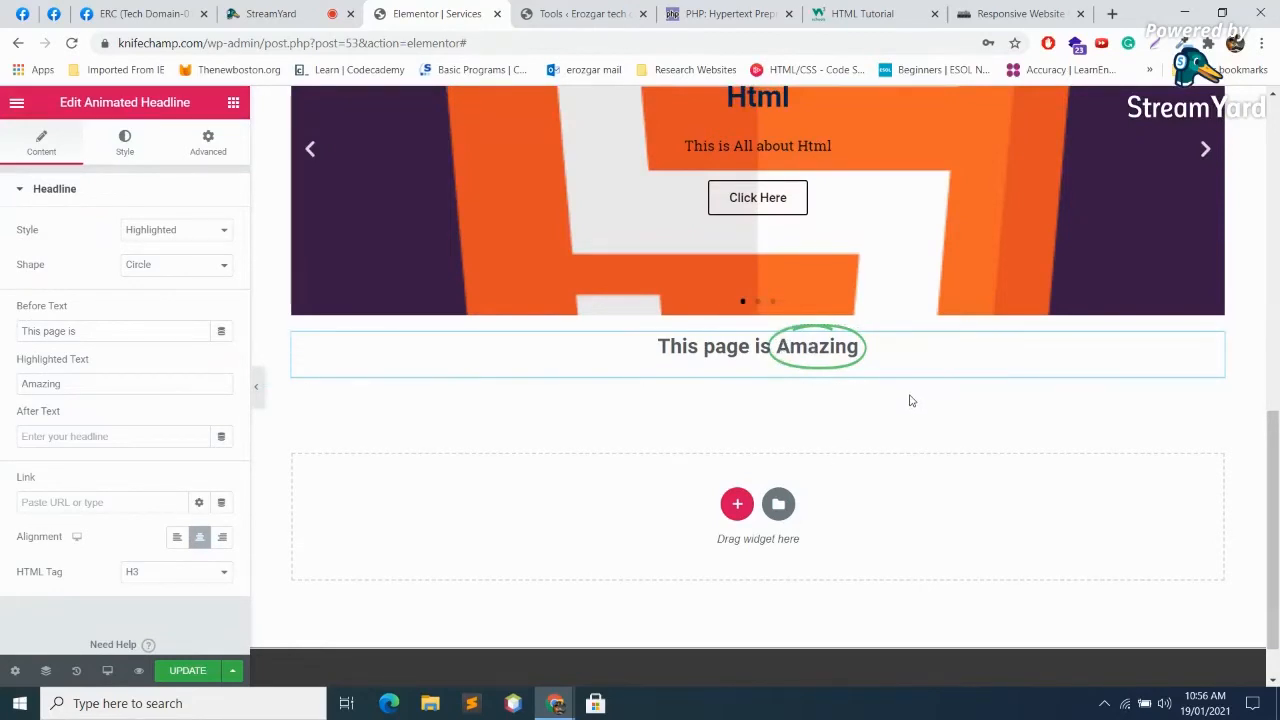
pyautogui.click(332, 10)
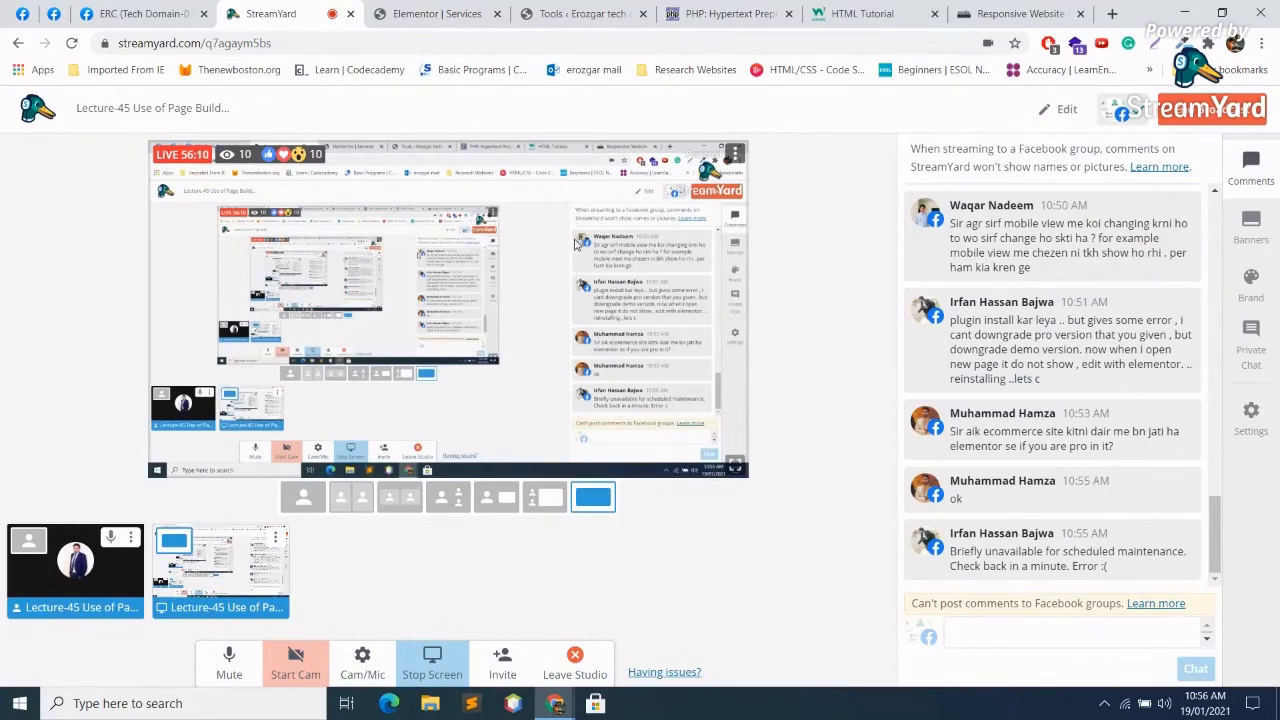
# Step: Switch from StreamYard to the Elementor tab and open a new blank Chrome tab
pyautogui.click(462, 7)
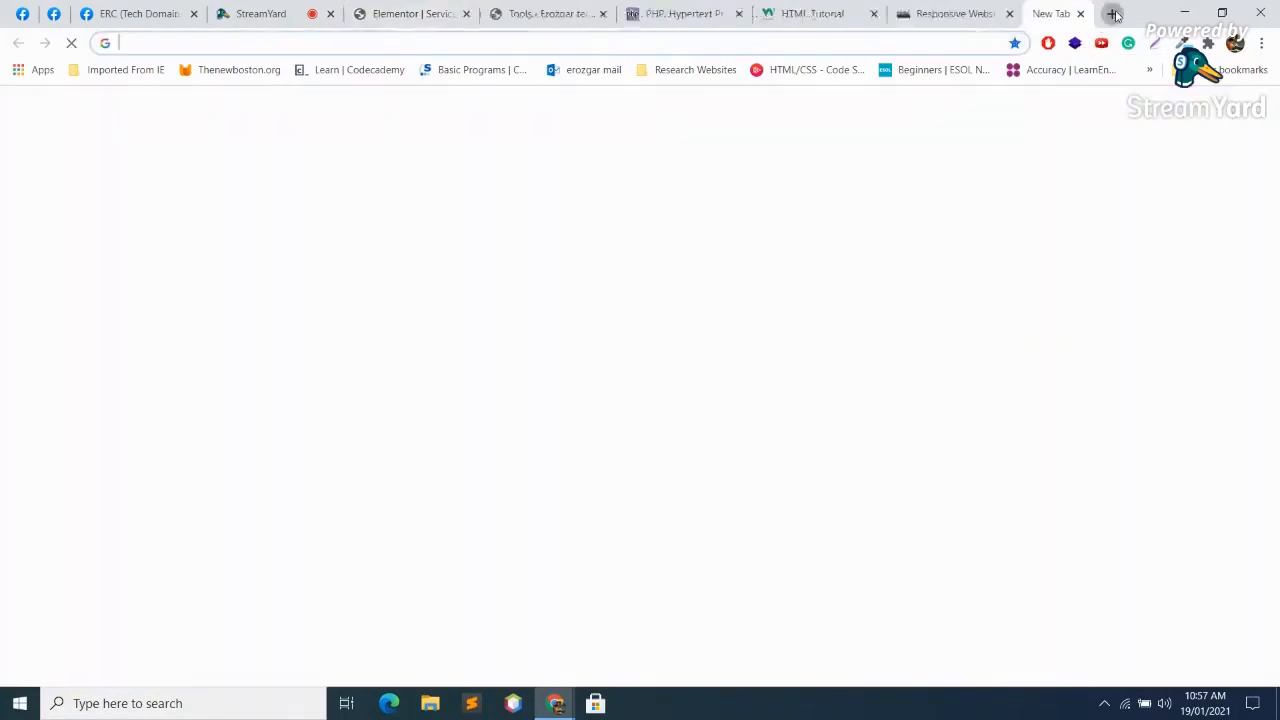
pyautogui.click(1112, 13)
# Step: Load sefsky.com in the new tab
pyautogui.write('cj')
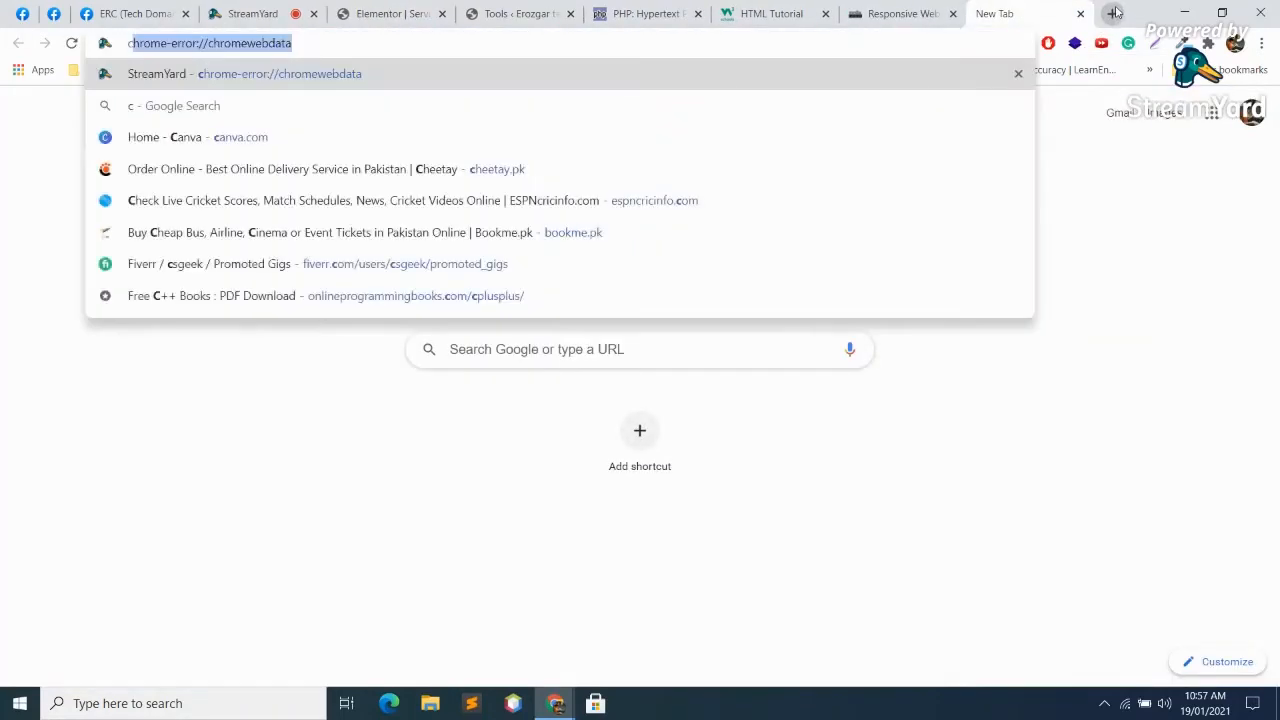
pyautogui.press('BackSpace')
pyautogui.press('BackSpace')
pyautogui.write('sef')
pyautogui.press('Return')
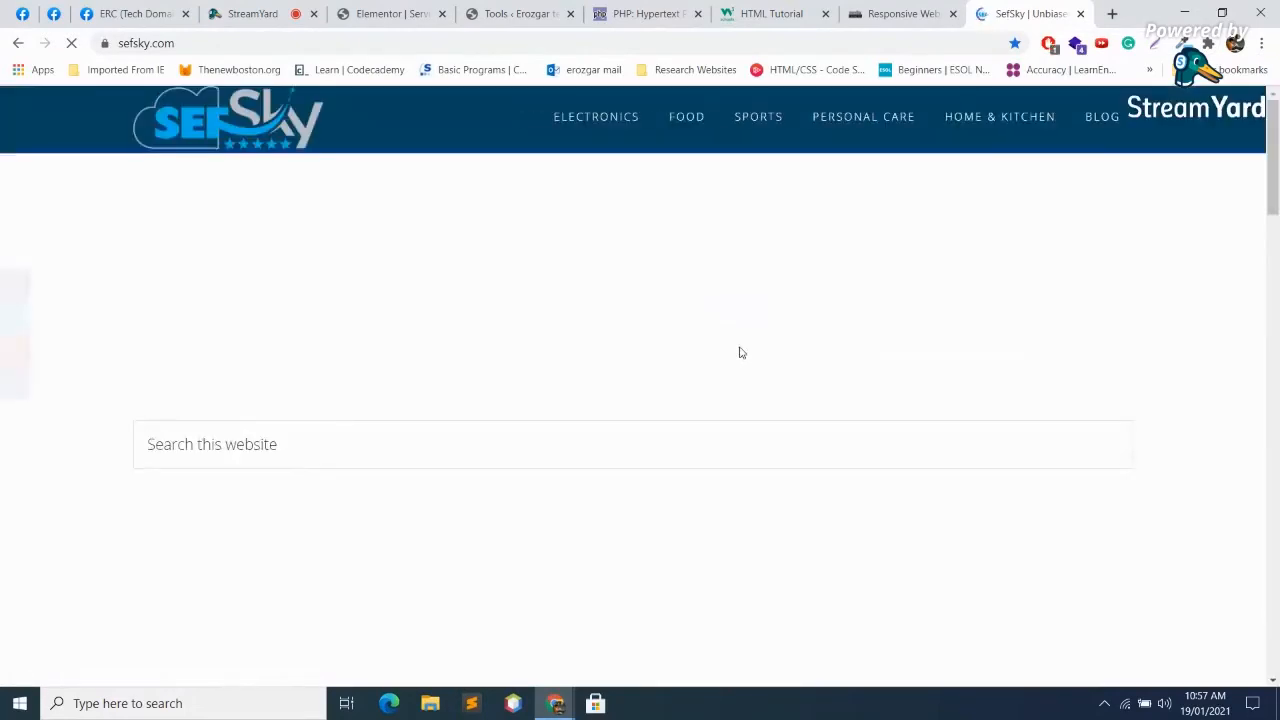
# Step: Scroll down the SefSky page to the Home & Kitchen article cards
pyautogui.scroll(-5, 740, 353)
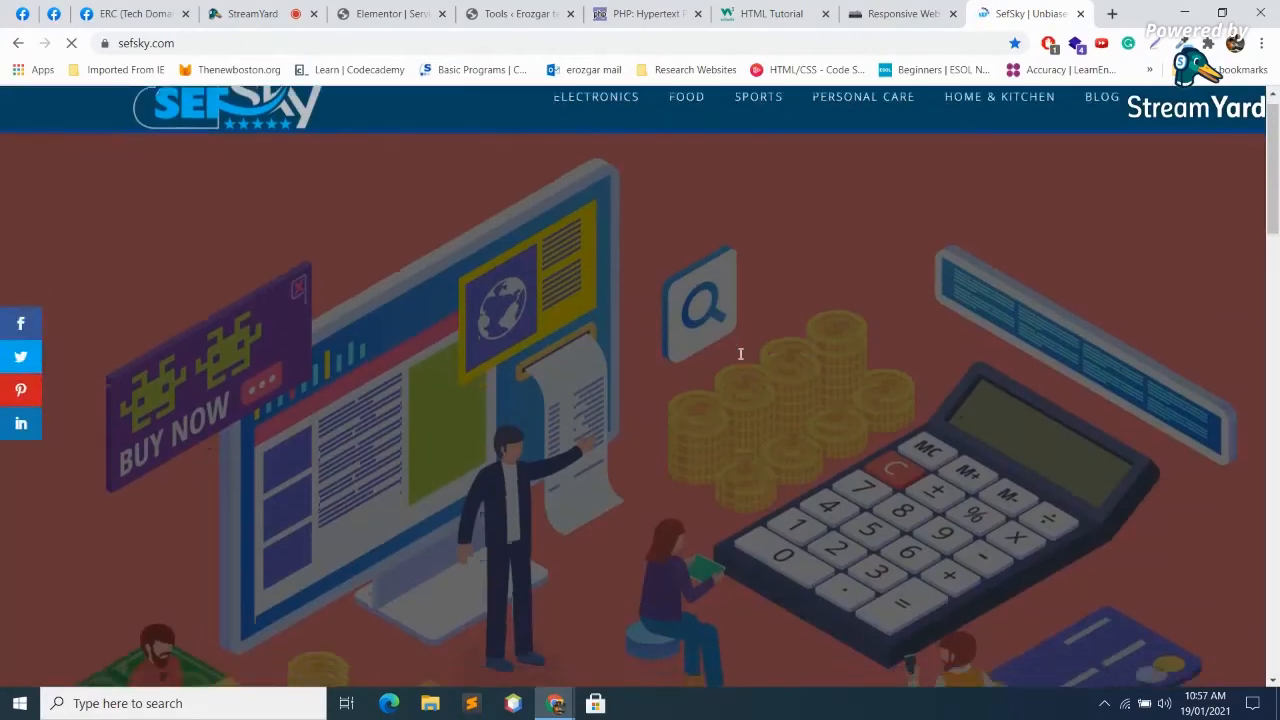
pyautogui.scroll(-3, 740, 354)
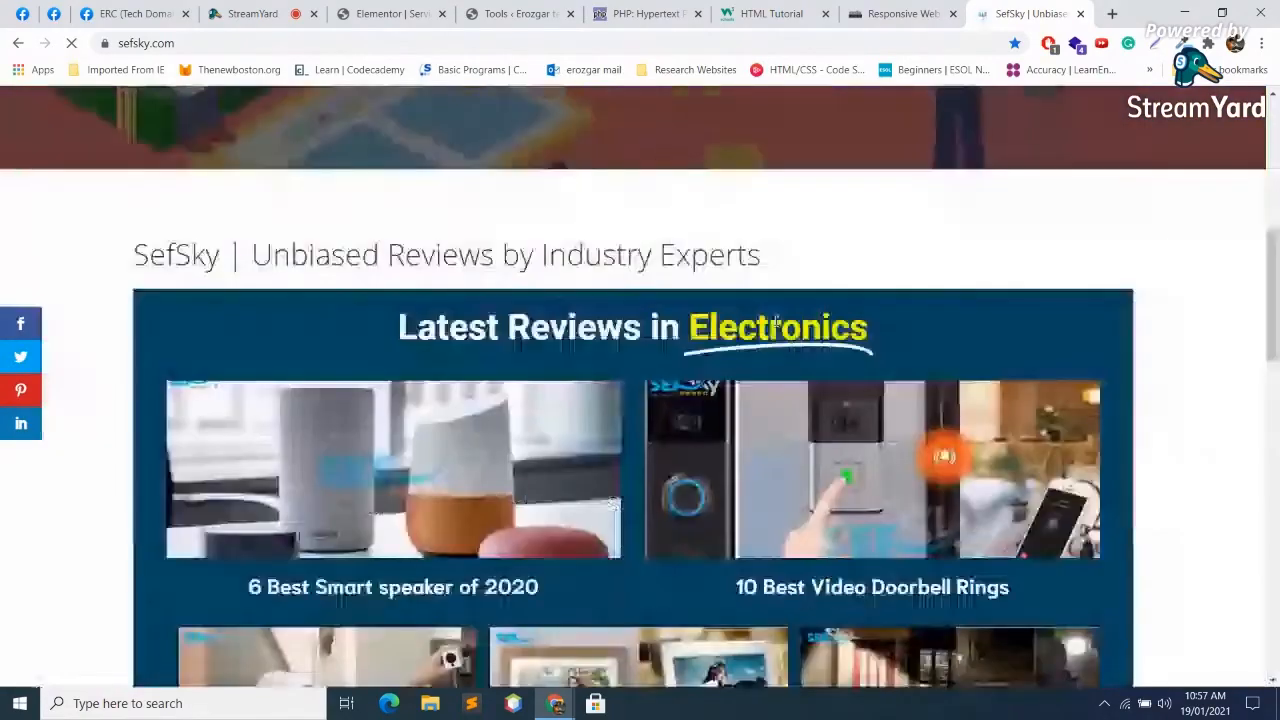
pyautogui.scroll(-2, 776, 320)
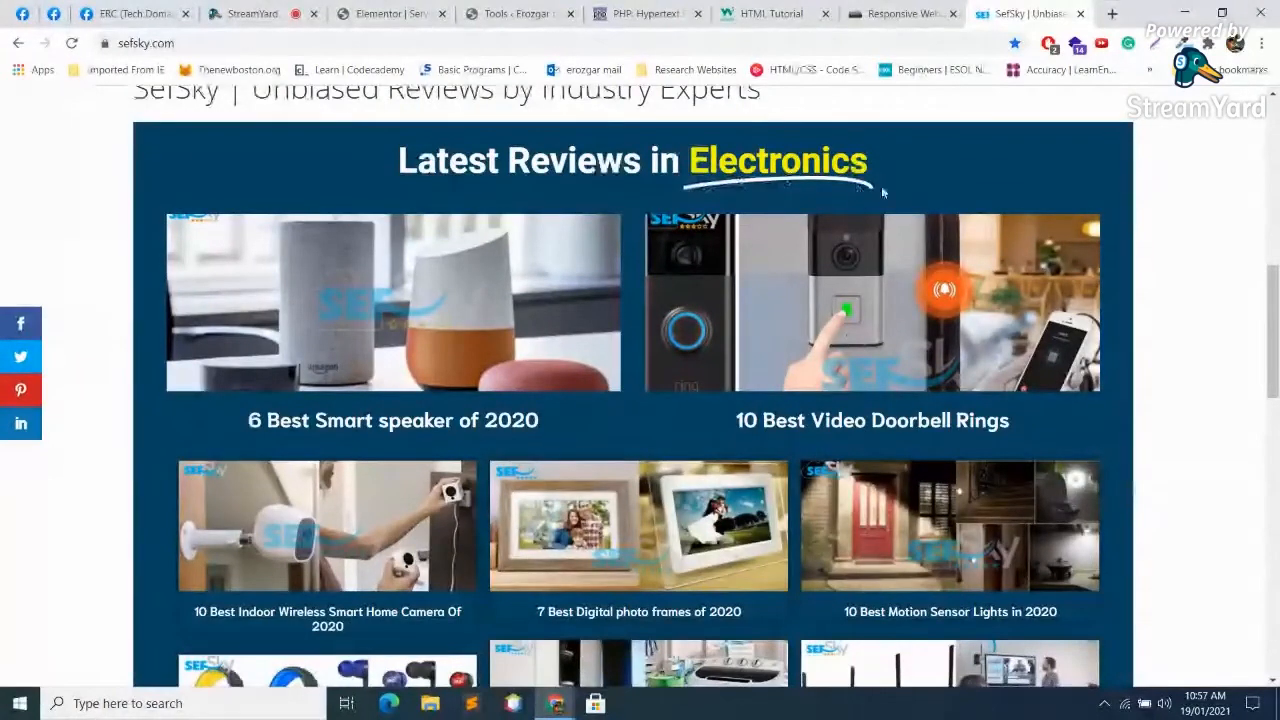
pyautogui.scroll(-15, 840, 220)
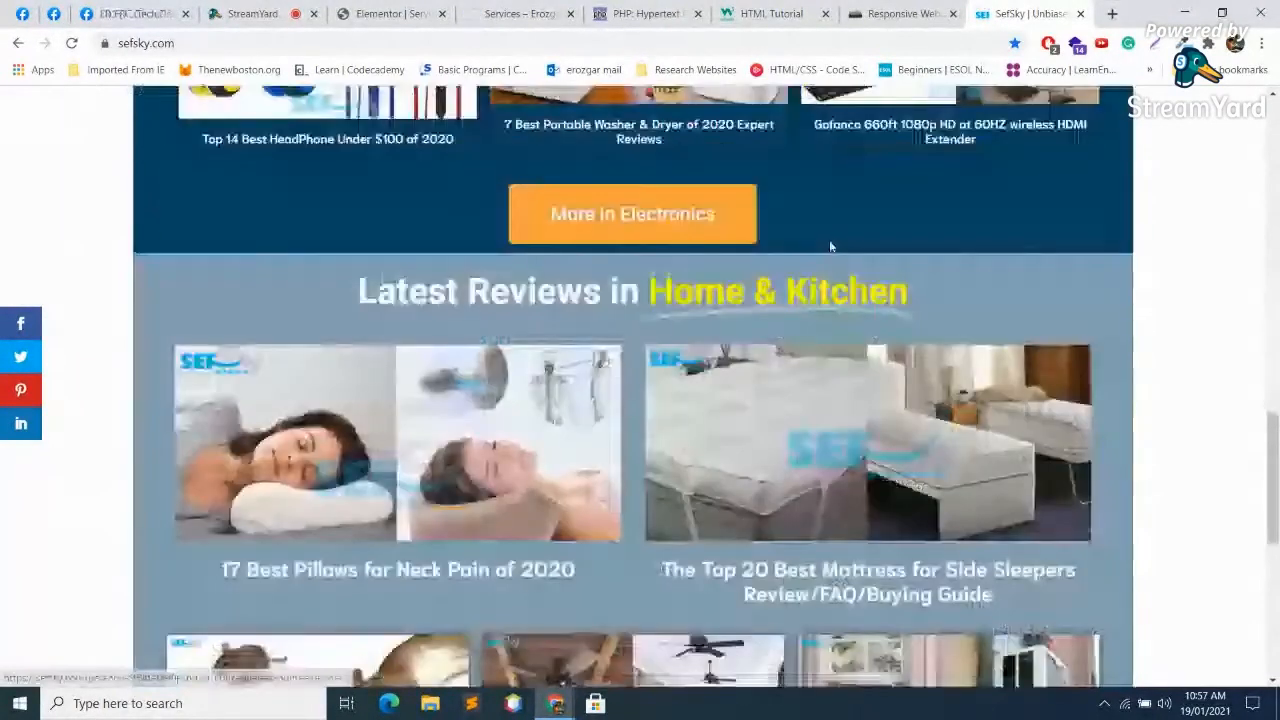
pyautogui.scroll(15, 828, 240)
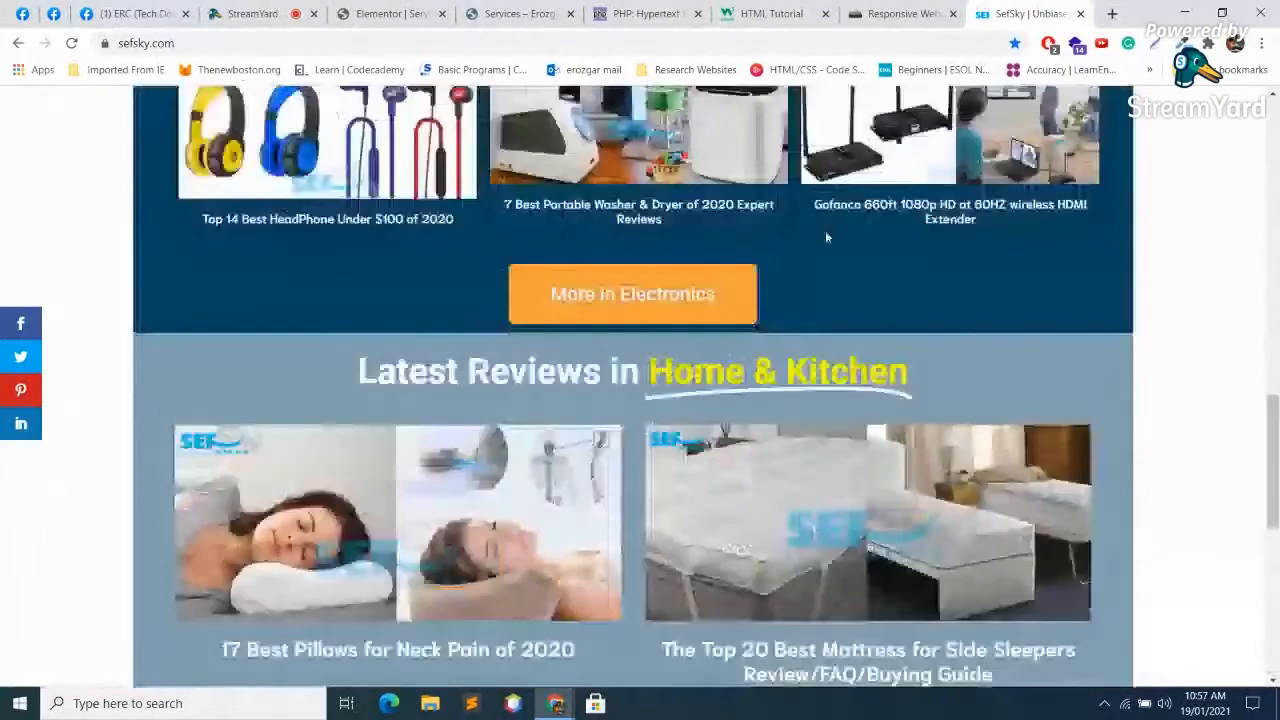
pyautogui.scroll(-10, 838, 262)
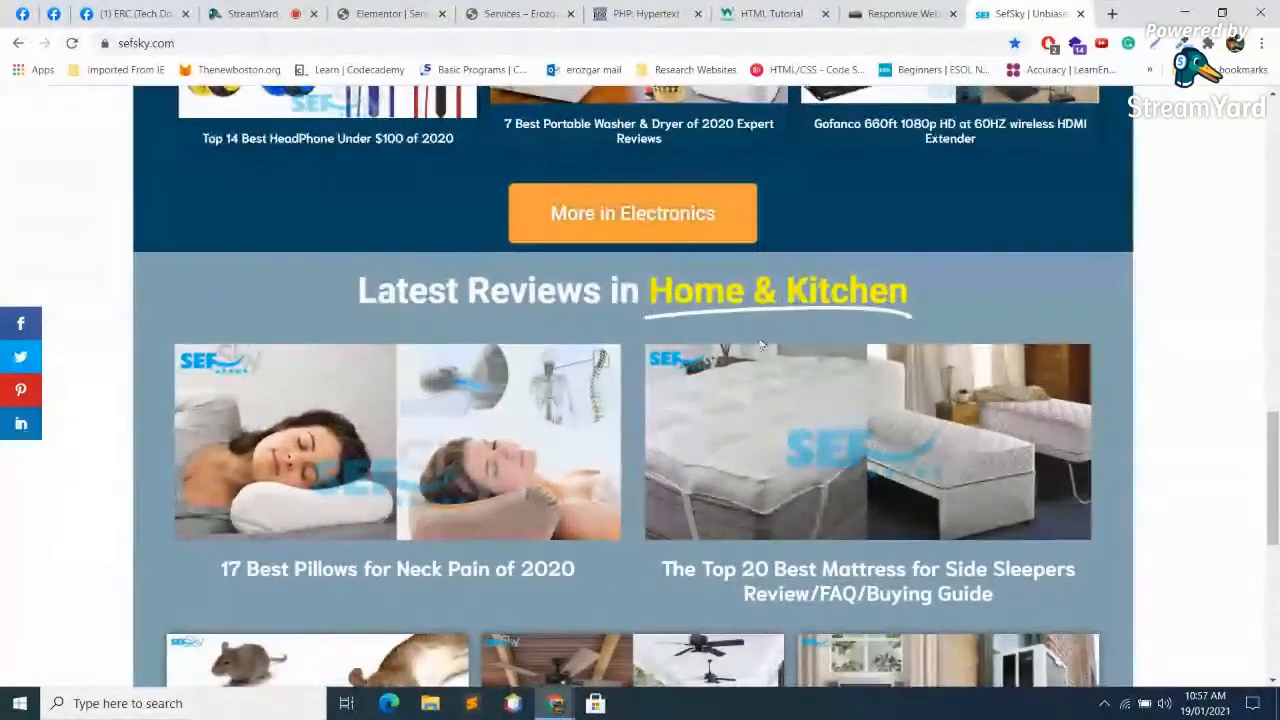
pyautogui.scroll(-1, 757, 340)
pyautogui.scroll(4, 757, 340)
pyautogui.scroll(-10, 757, 340)
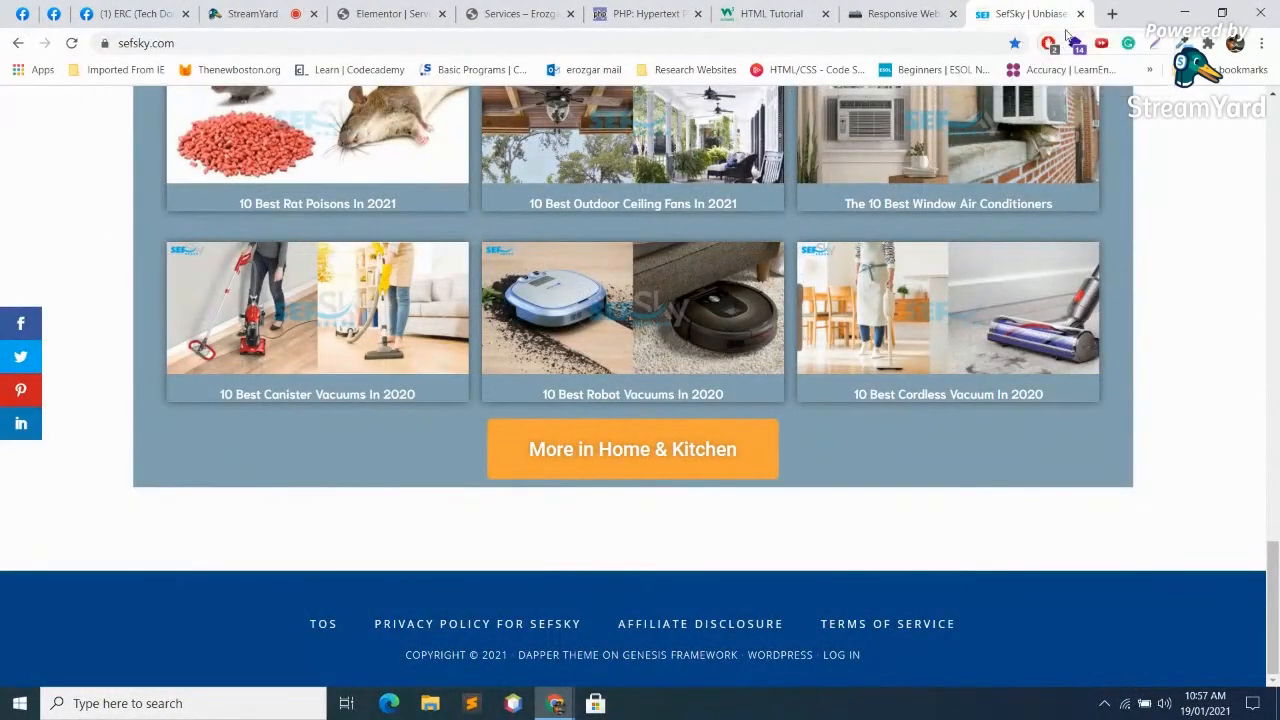
# Step: Close the SefSky tab and change the headline's Before Text to 'Erozgar Training is'
pyautogui.click(1080, 14)
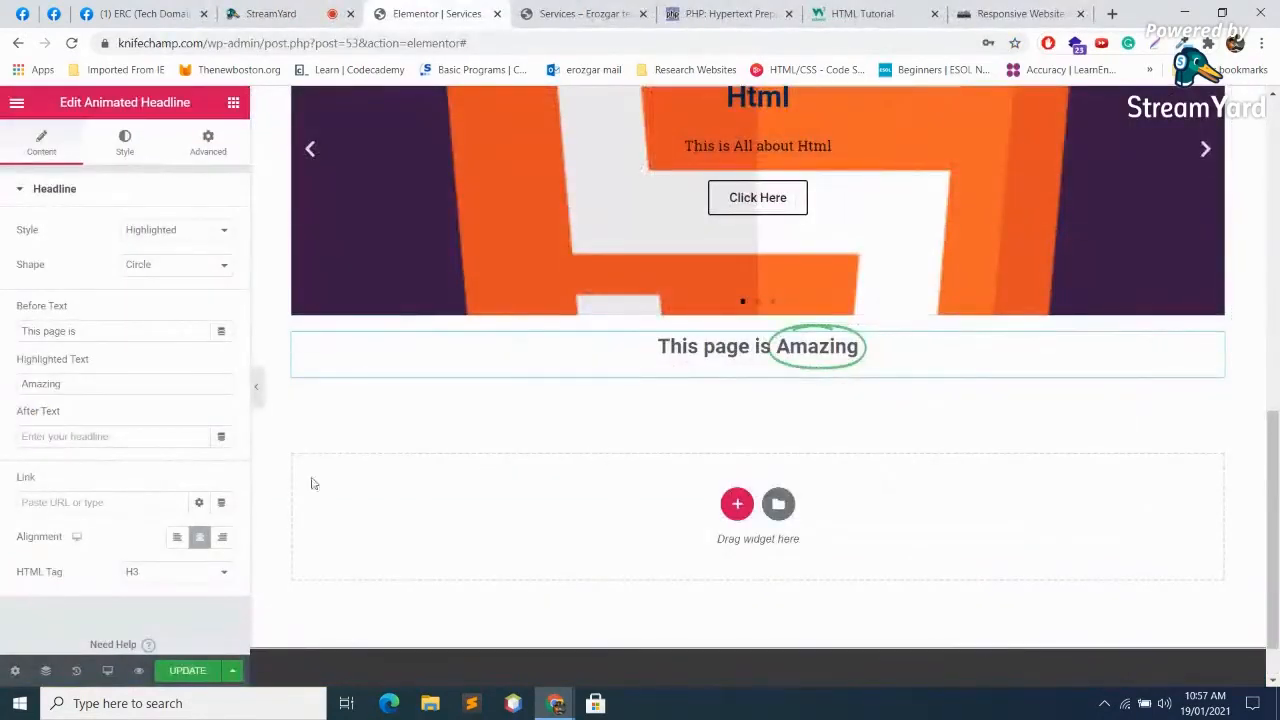
pyautogui.moveTo(138, 324); pyautogui.dragTo(3, 311)
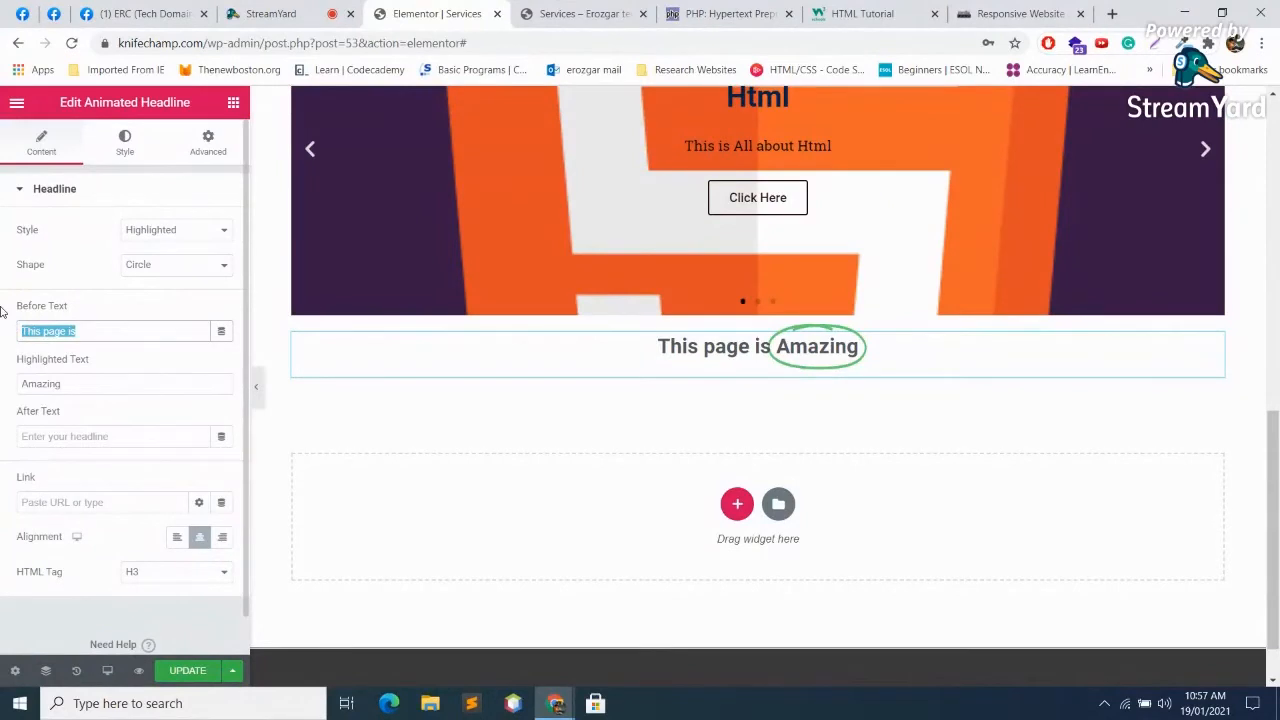
pyautogui.write('Erozgar')
pyautogui.write(' is')
pyautogui.press('BackSpace')
pyautogui.press('BackSpace')
pyautogui.press('BackSpace')
pyautogui.write('Training is')
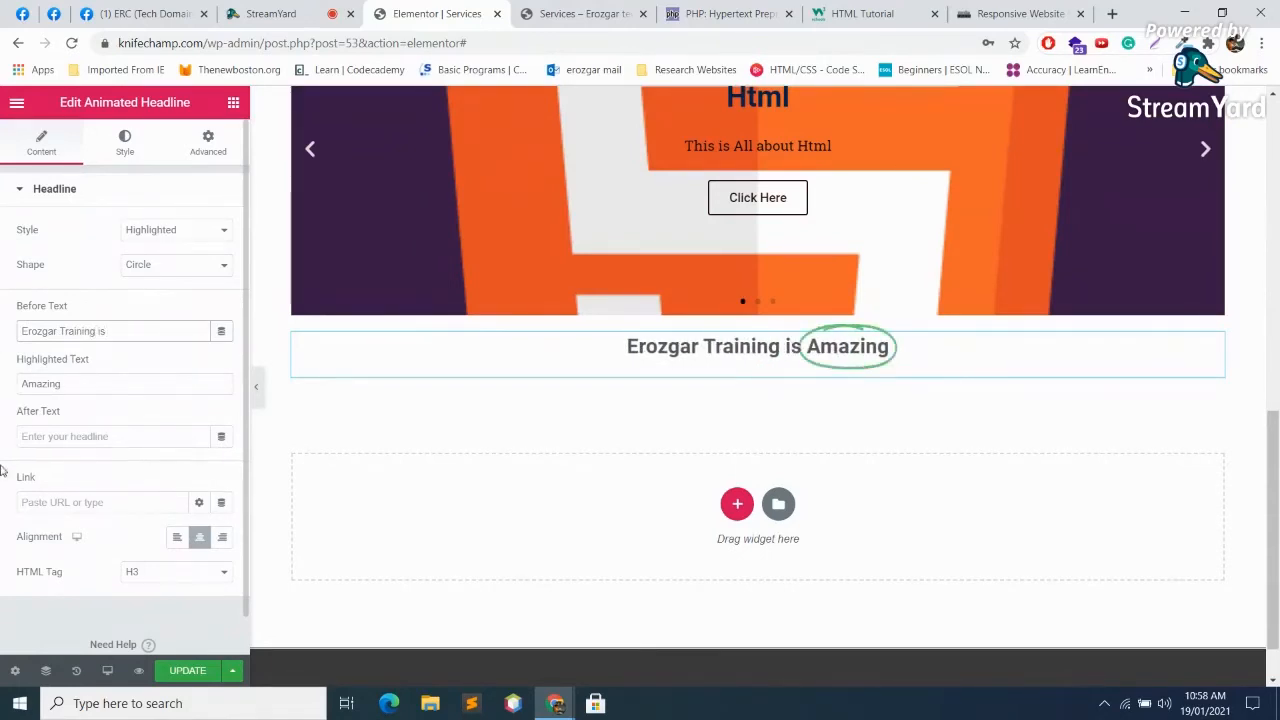
# Step: Replace the highlighted word 'Amazing' with 'excellent'
pyautogui.click(85, 385)
pyautogui.hotkey('shift', 'Left')
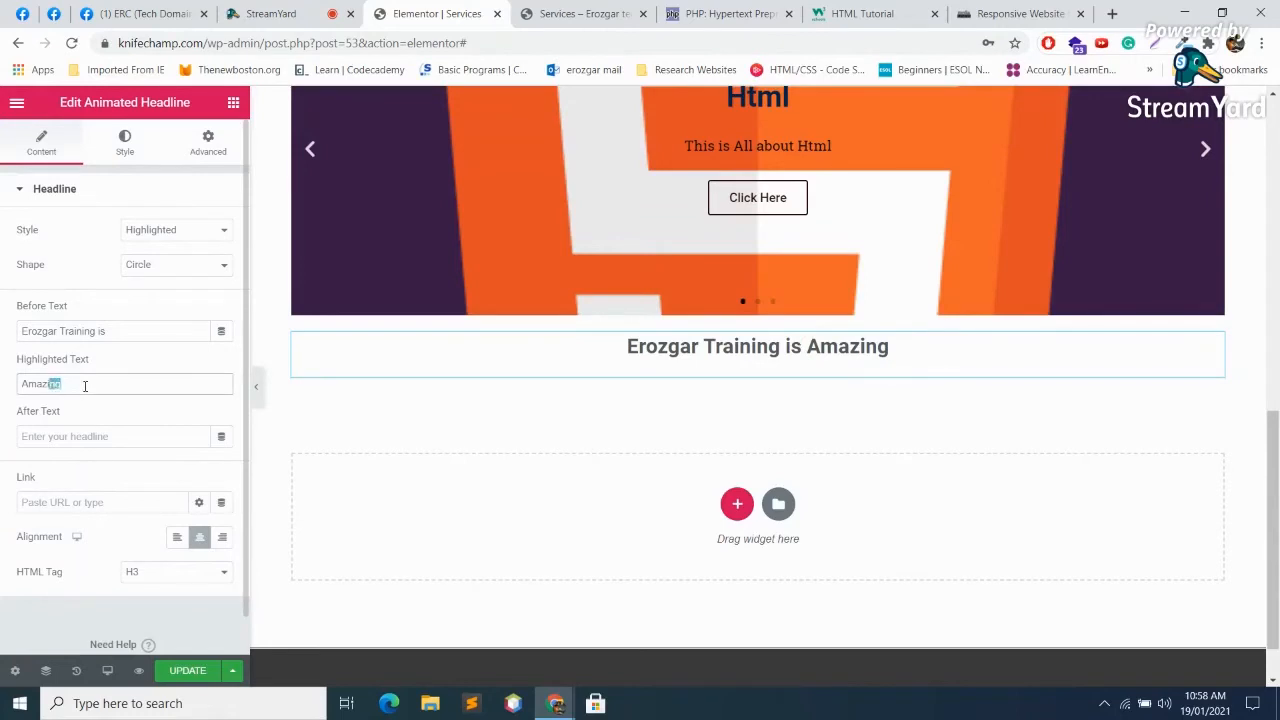
pyautogui.hotkey('shift', 'Left')
pyautogui.hotkey('shift', 'Left')
pyautogui.hotkey('shift', 'Left')
pyautogui.write('ex')
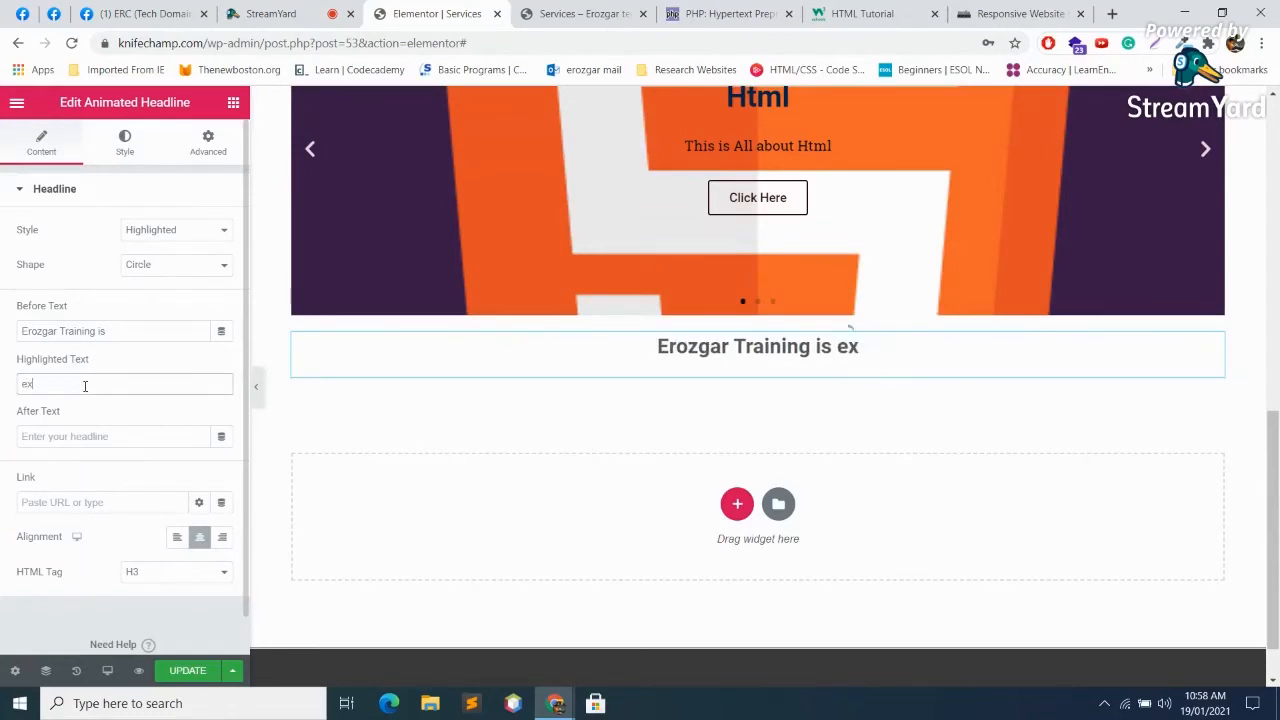
pyautogui.write('cellent')
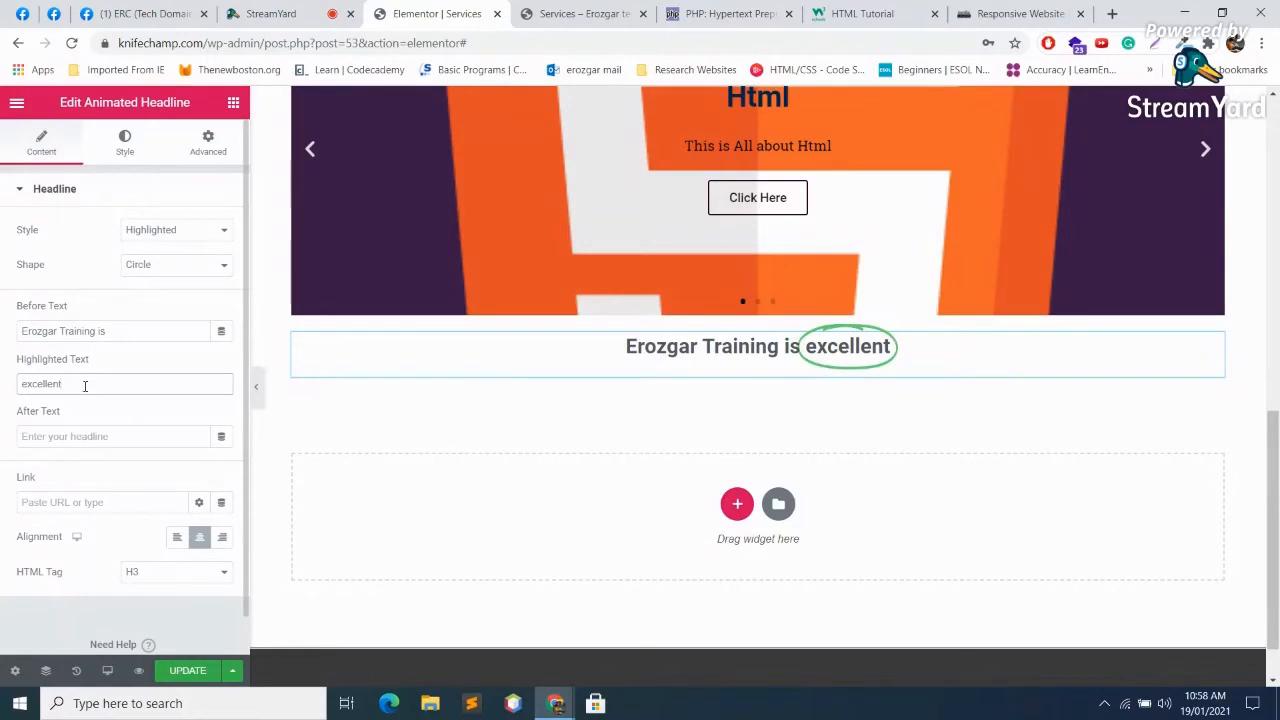
pyautogui.click(179, 230)
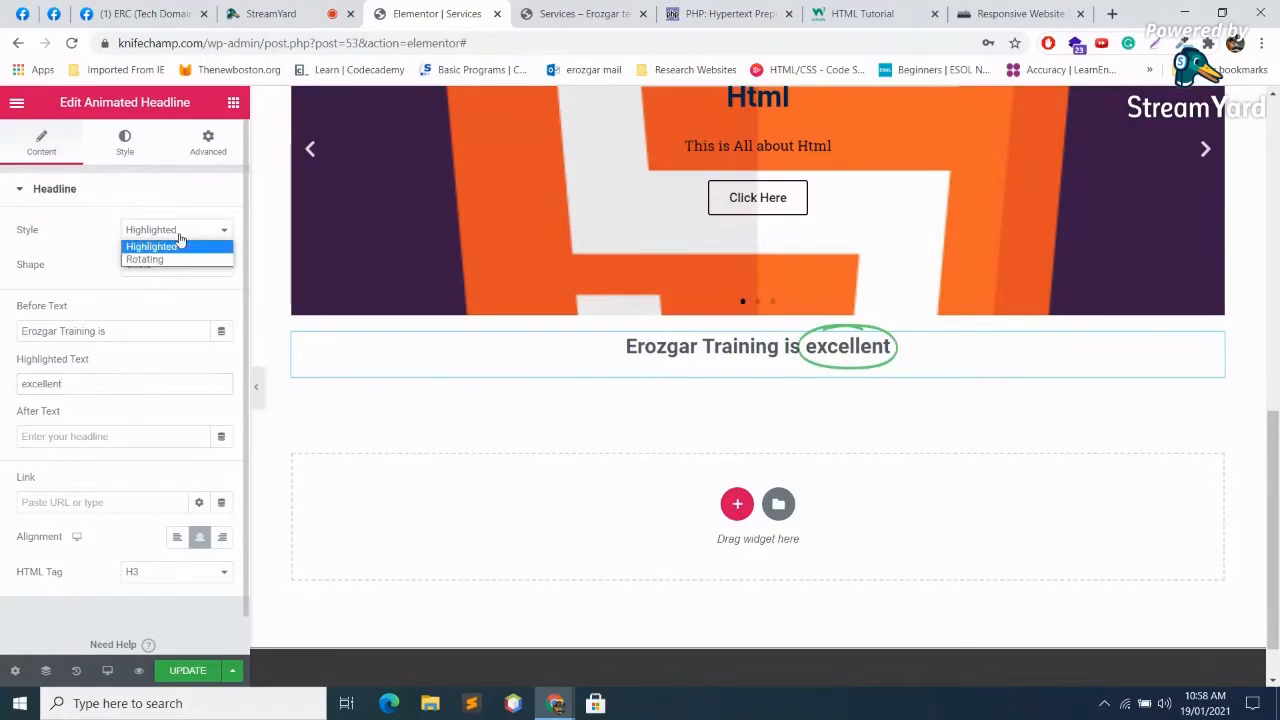
pyautogui.click(163, 259)
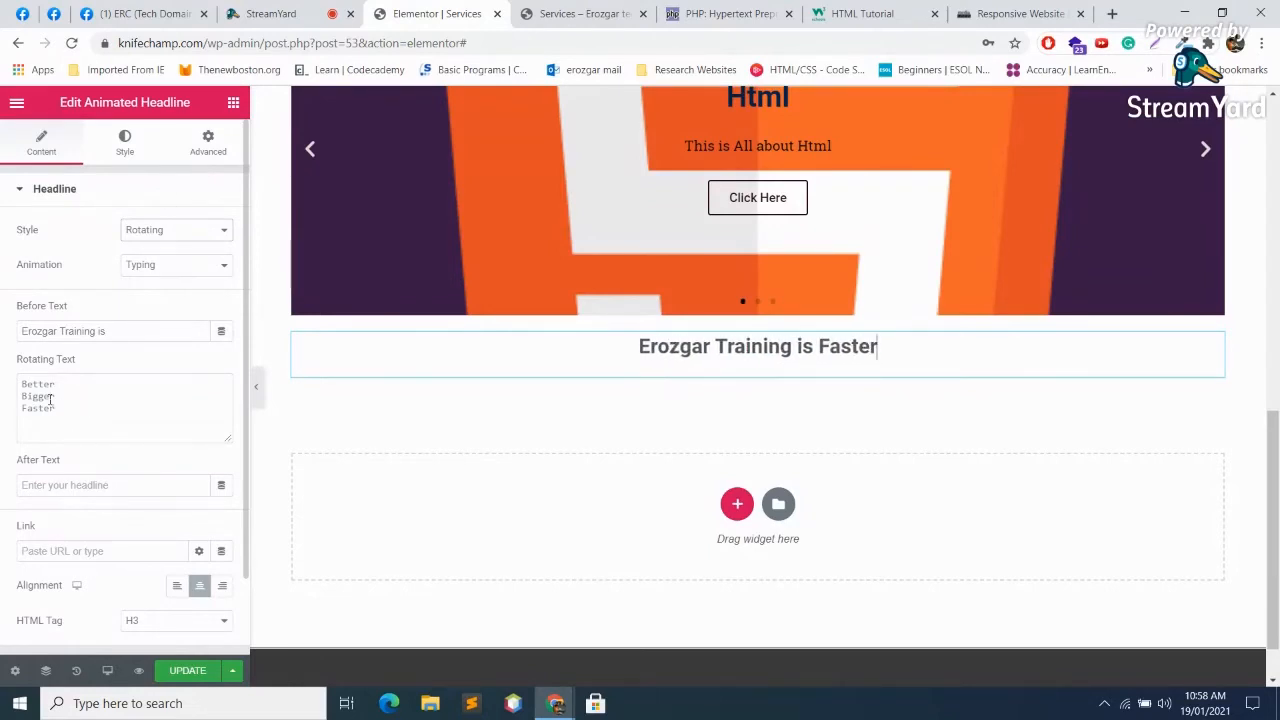
pyautogui.moveTo(68, 405); pyautogui.dragTo(15, 390)
pyautogui.write('Ama')
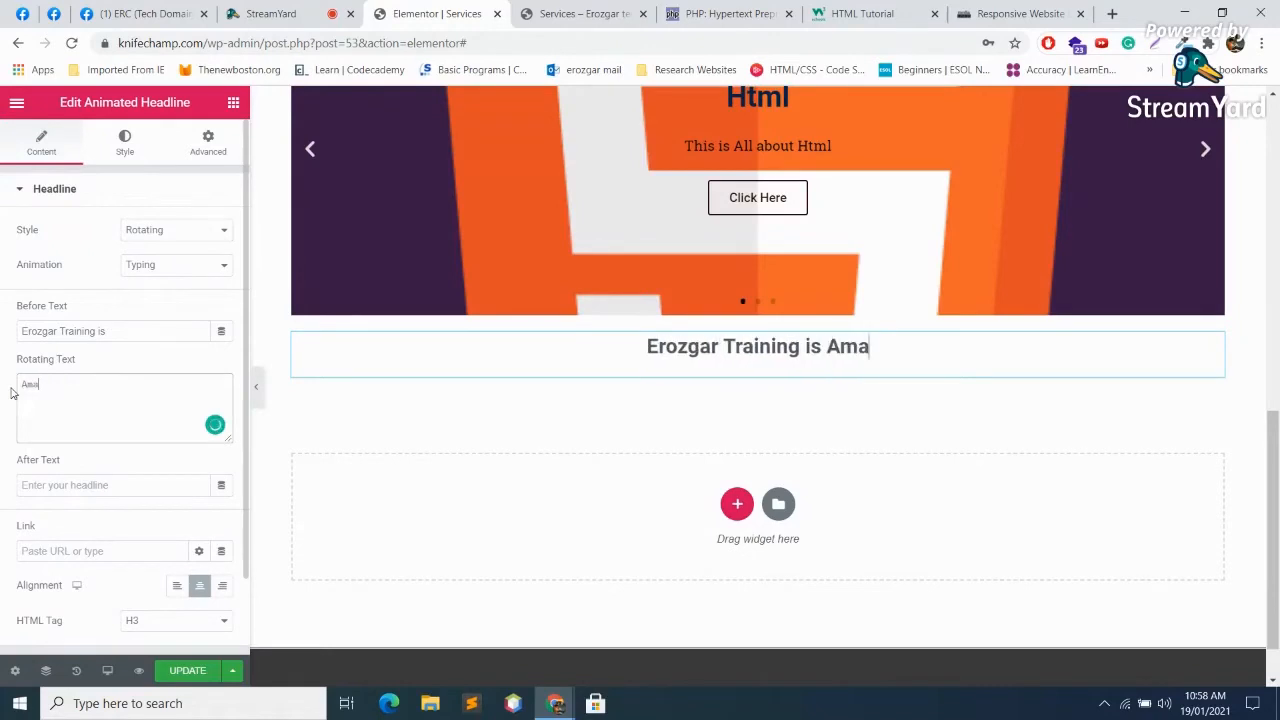
pyautogui.write('zing')
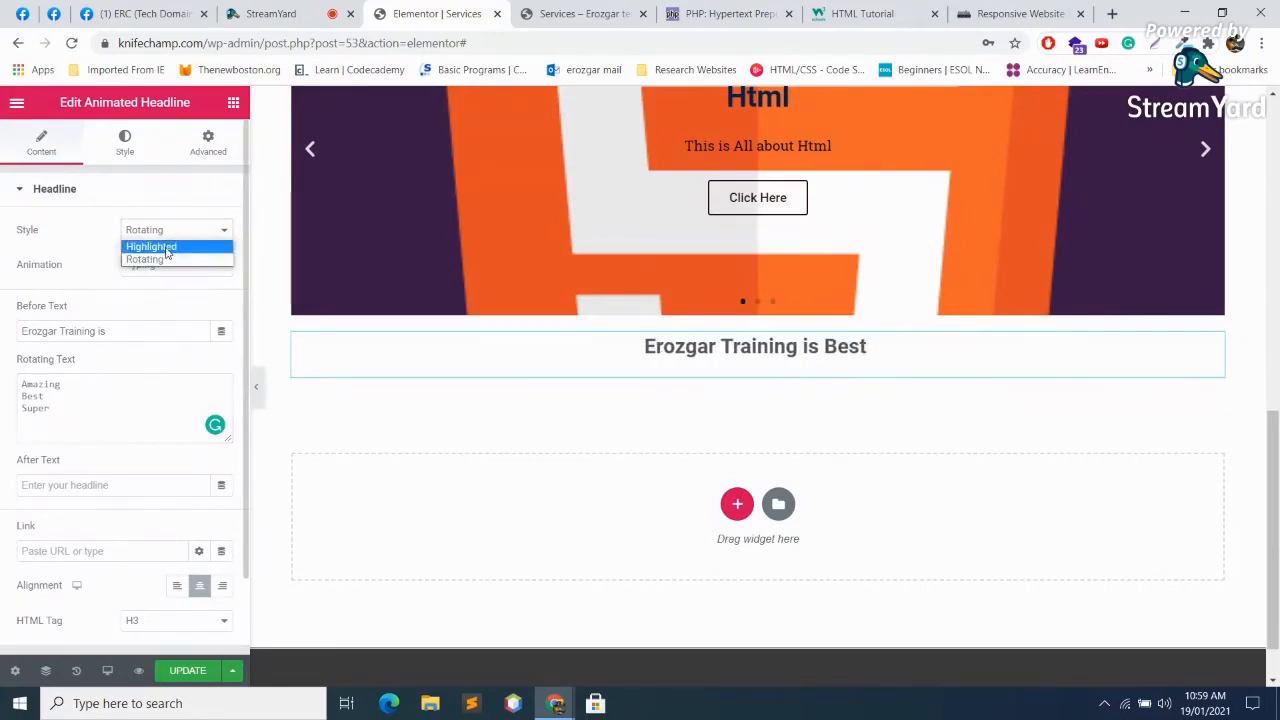
pyautogui.click(166, 247)
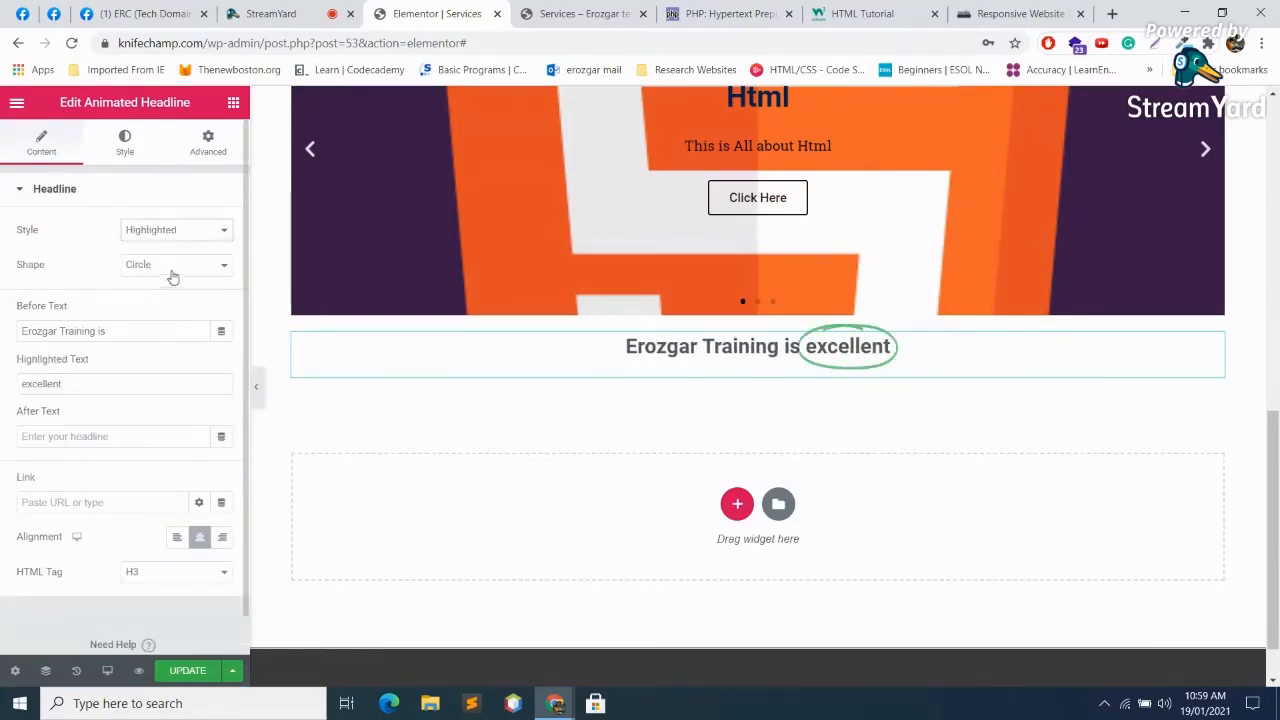
# Step: Preview the Curly, Underline, Double and Double Underline shapes on 'excellent'
pyautogui.click(180, 266)
pyautogui.click(162, 296)
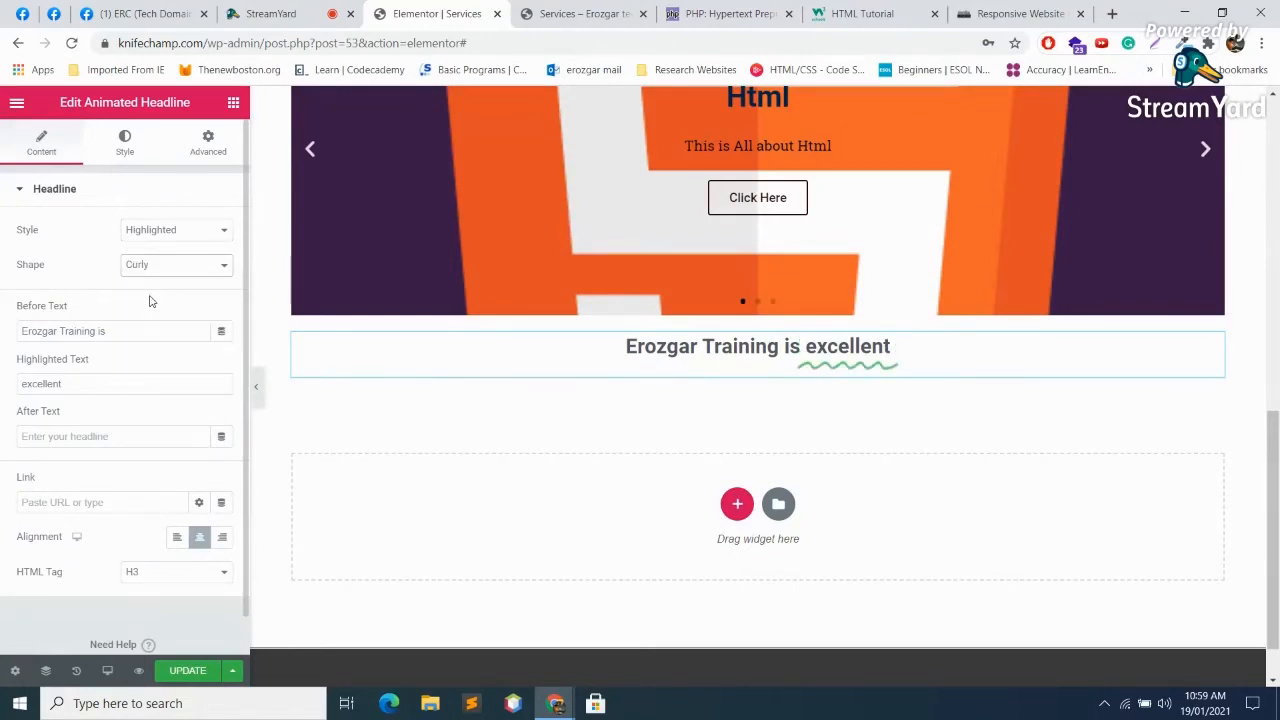
pyautogui.click(197, 263)
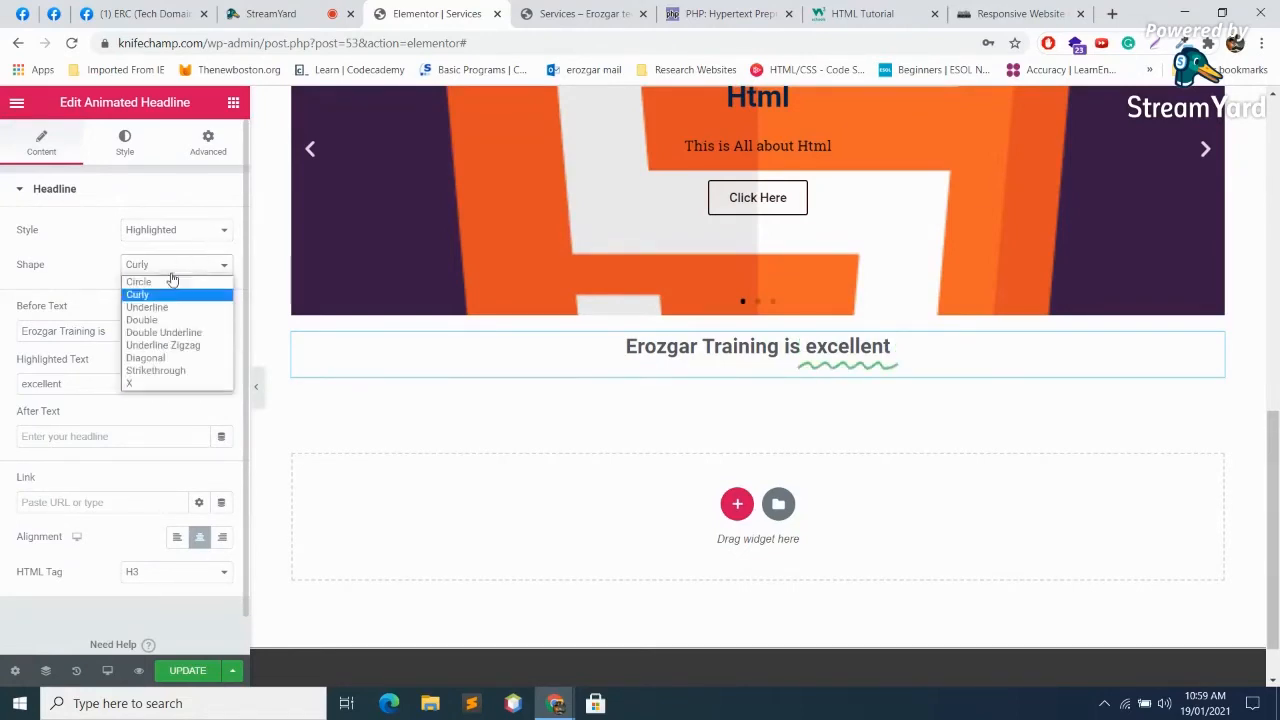
pyautogui.click(153, 297)
pyautogui.click(179, 270)
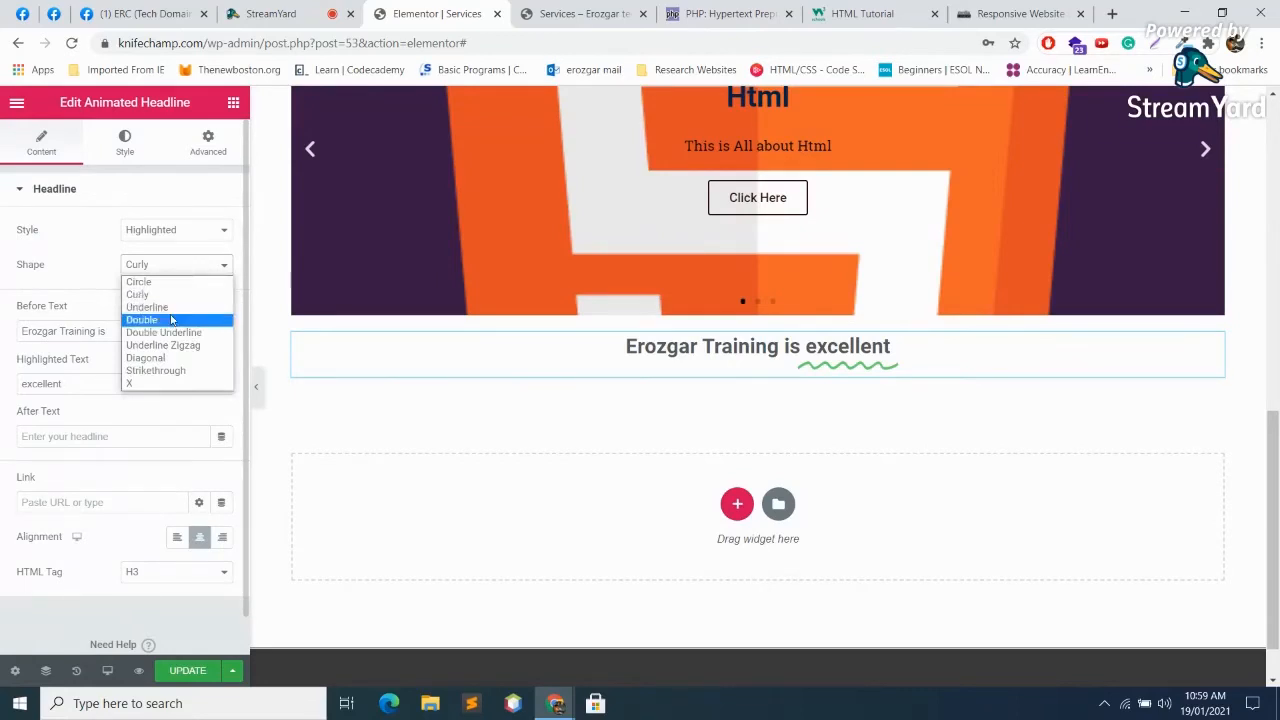
pyautogui.click(170, 310)
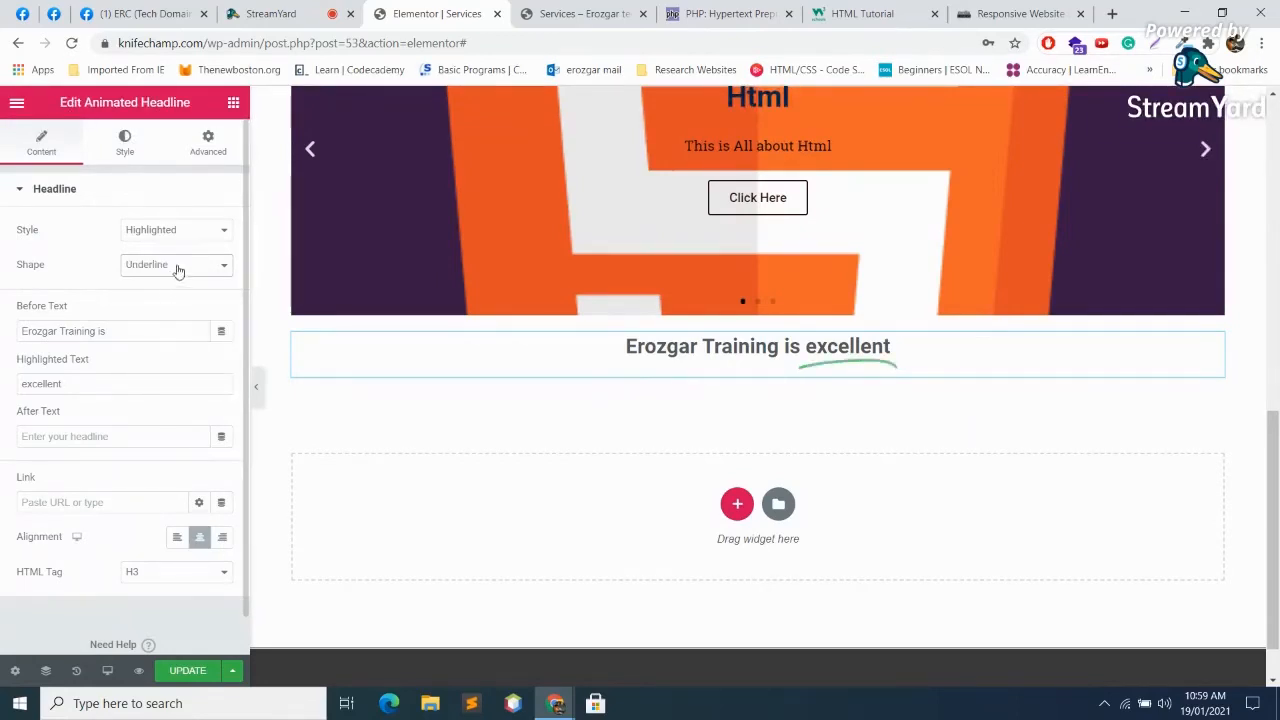
pyautogui.click(176, 271)
pyautogui.click(172, 306)
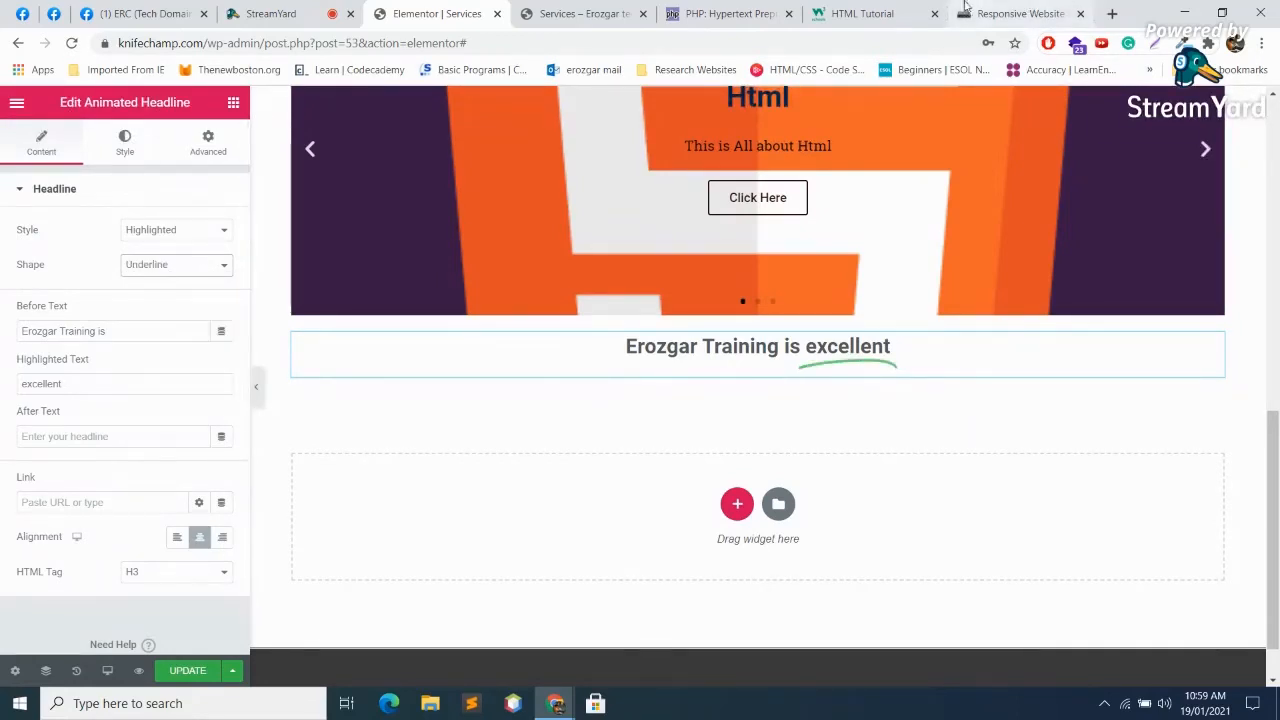
pyautogui.click(179, 268)
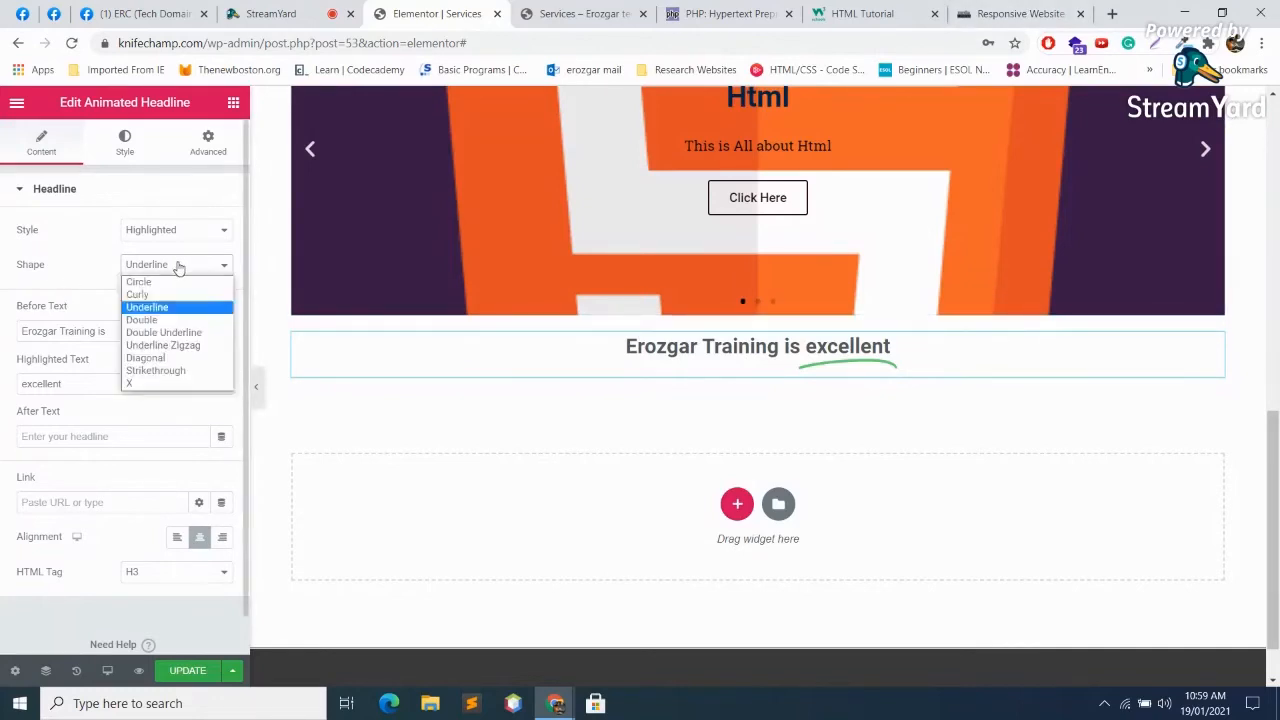
pyautogui.click(167, 310)
pyautogui.click(173, 268)
pyautogui.click(165, 319)
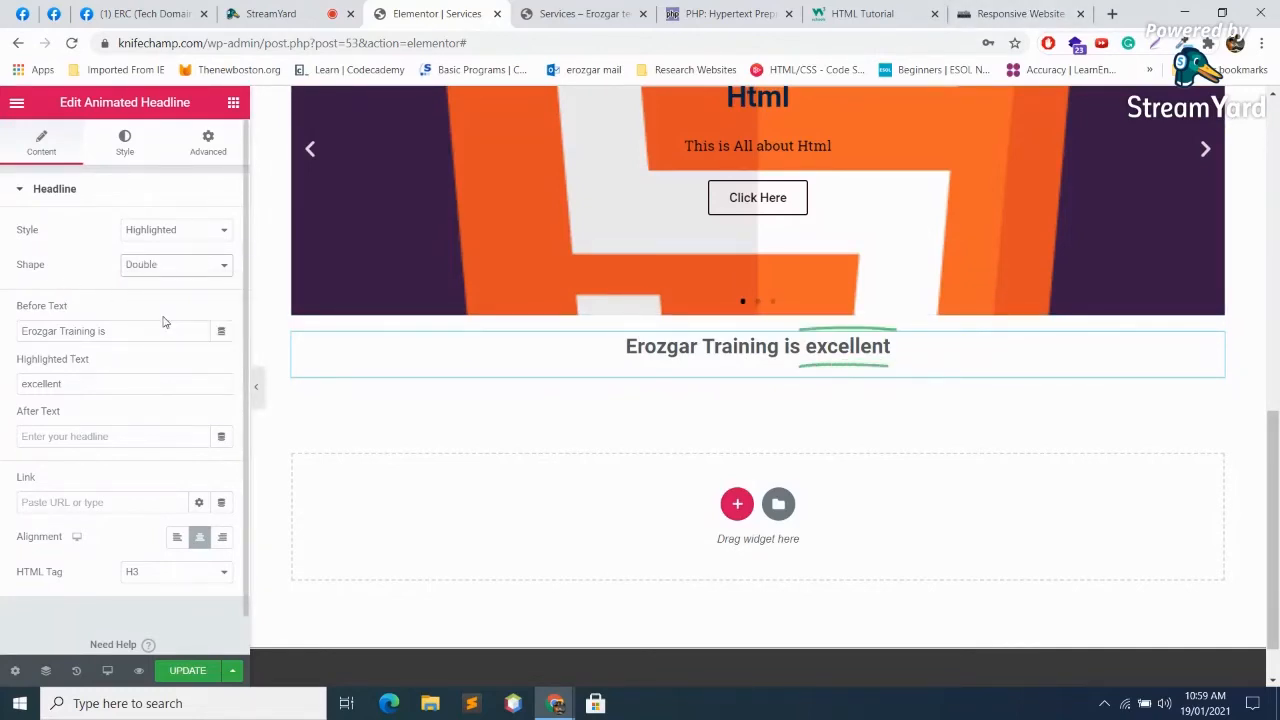
pyautogui.click(177, 268)
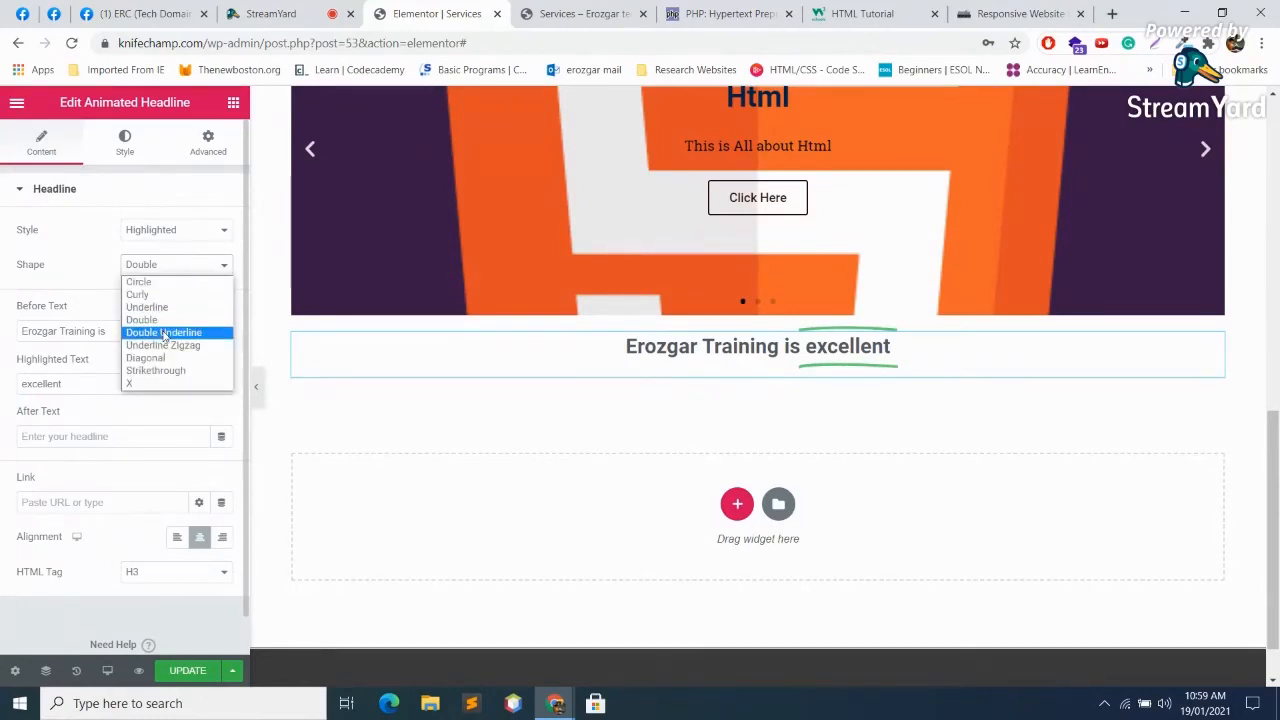
pyautogui.click(165, 333)
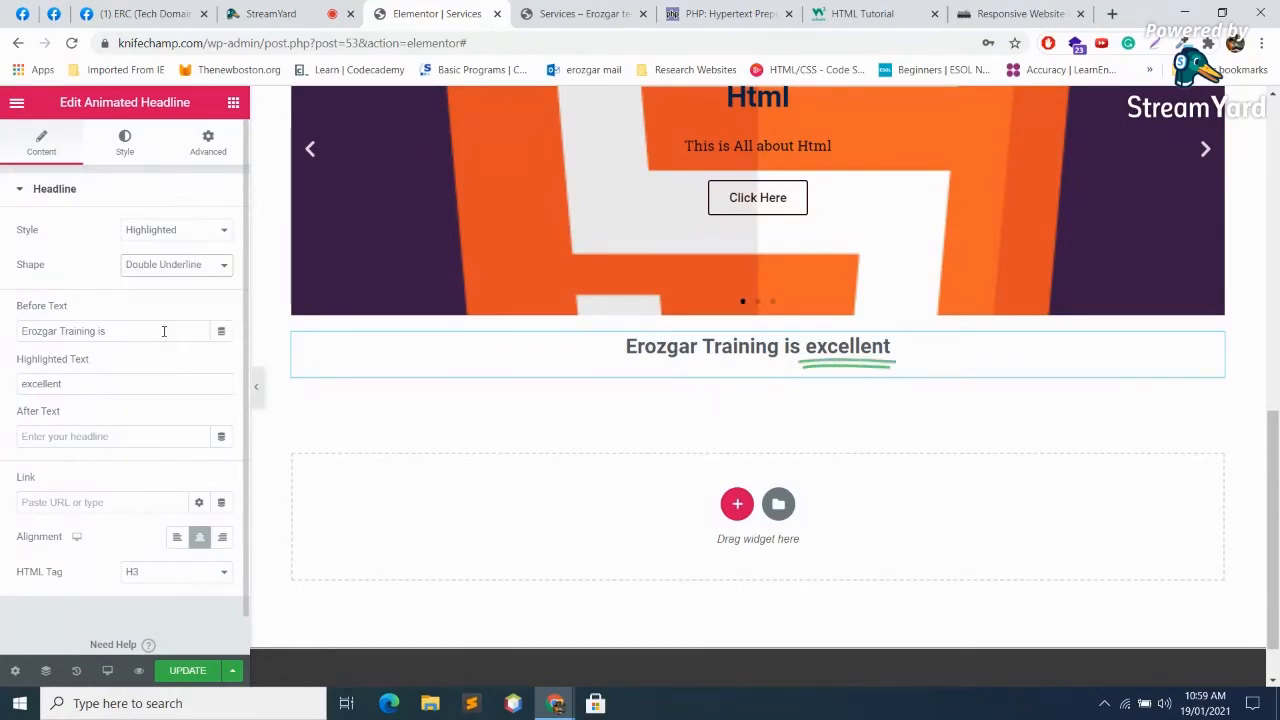
# Step: Try the Zigzag, Diagonal, Strikethrough and X shapes, then settle on Underline
pyautogui.click(170, 270)
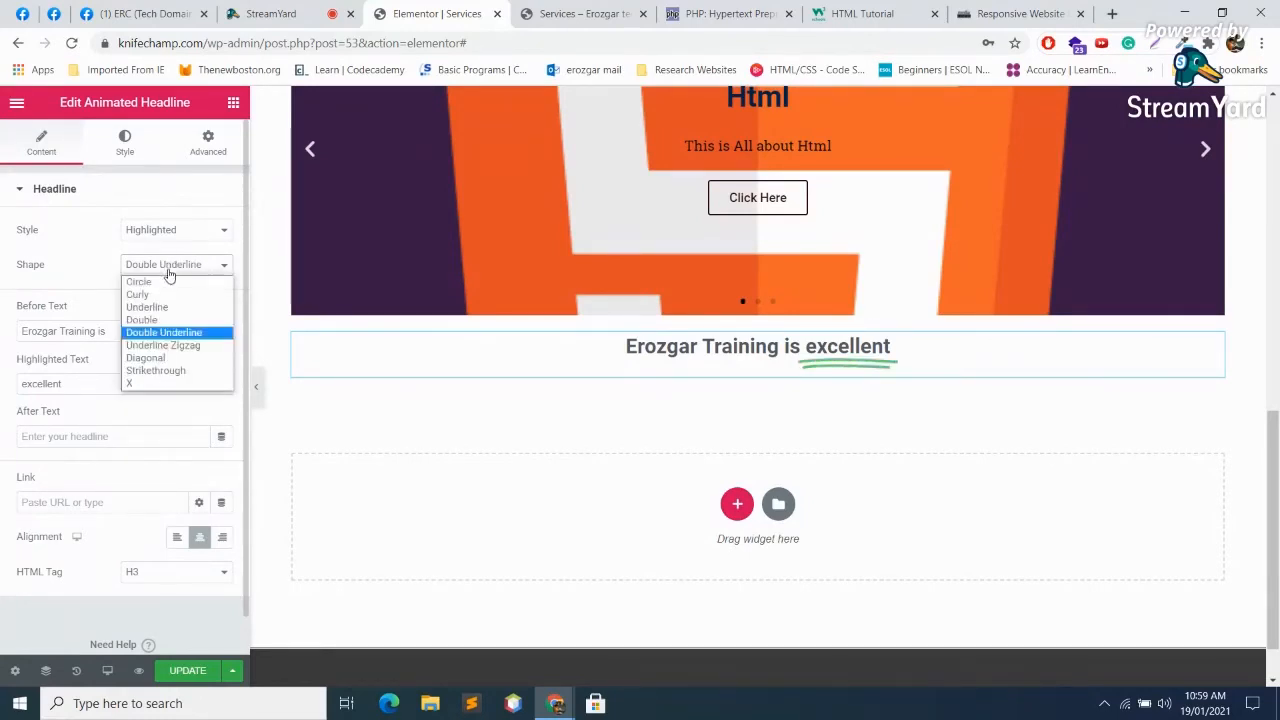
pyautogui.click(160, 351)
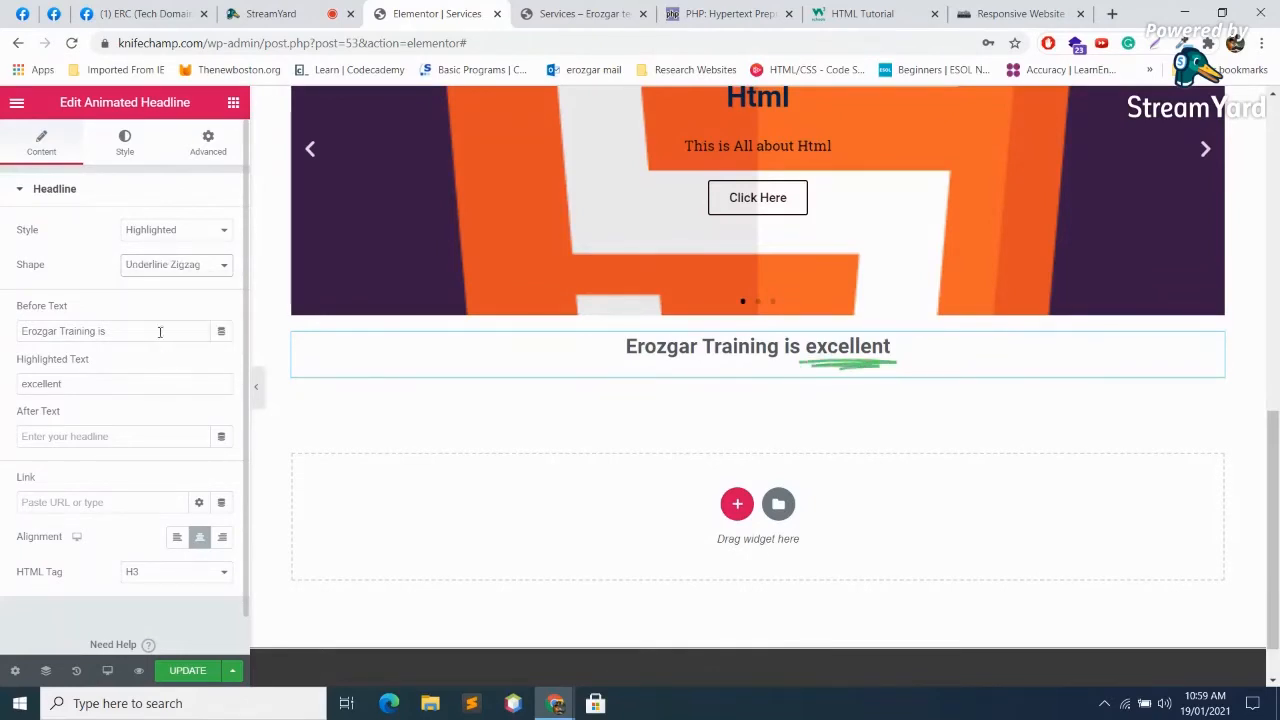
pyautogui.click(188, 268)
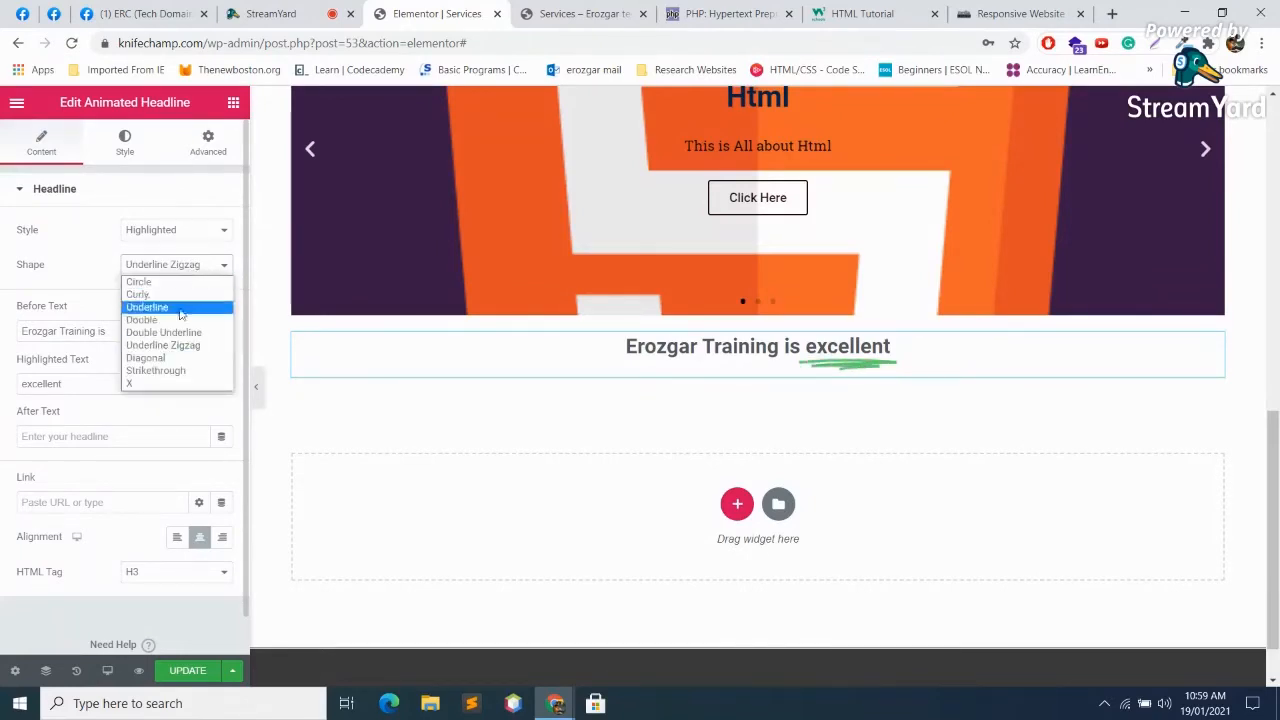
pyautogui.click(168, 360)
pyautogui.click(171, 270)
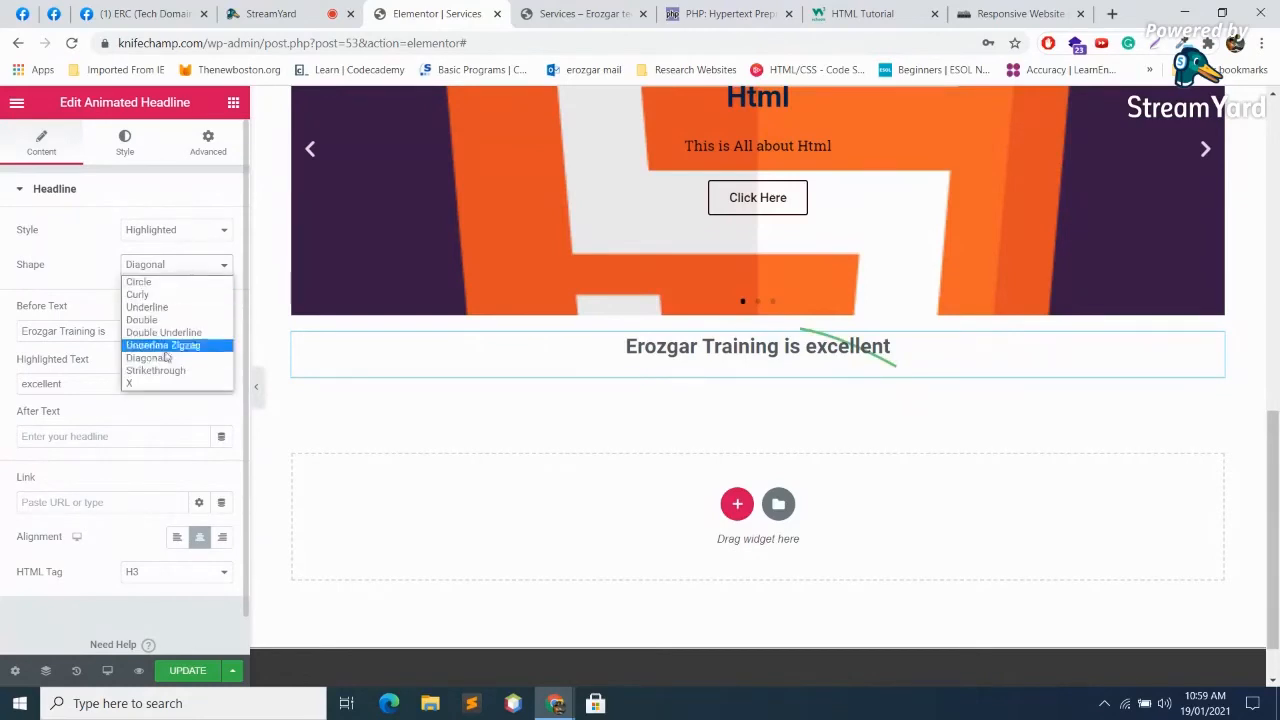
pyautogui.click(159, 370)
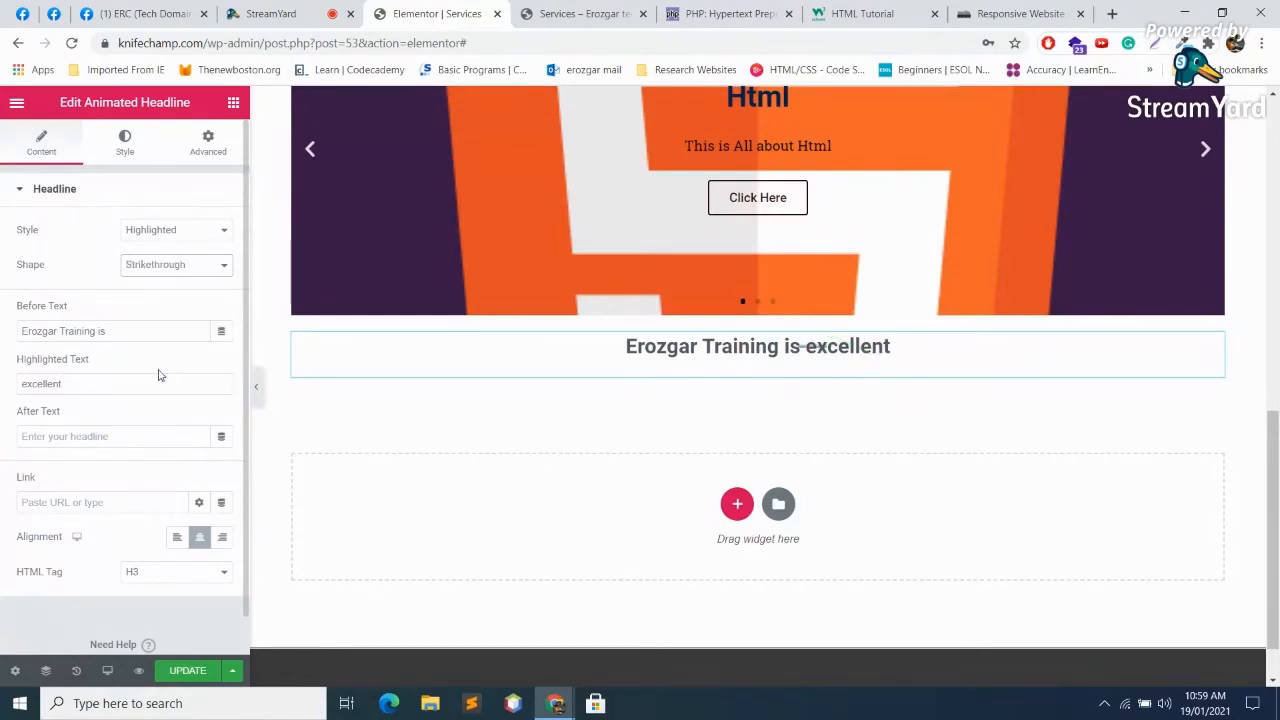
pyautogui.click(187, 262)
pyautogui.click(142, 380)
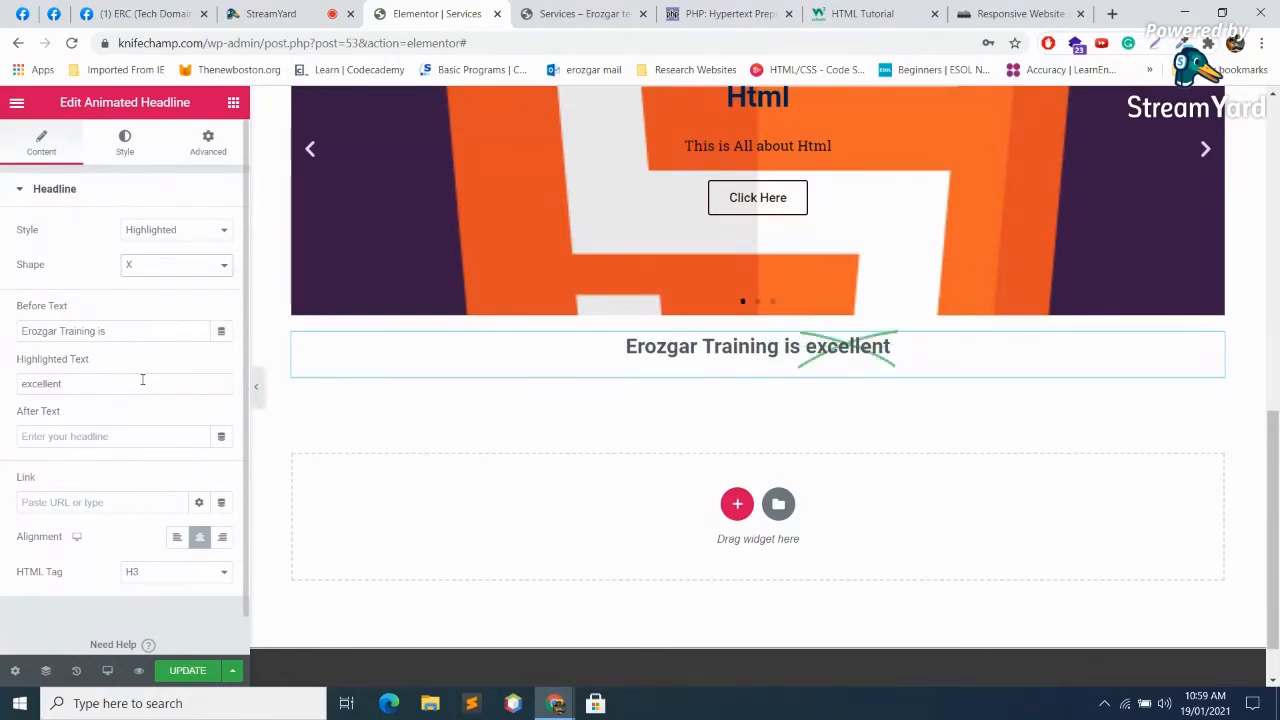
pyautogui.click(184, 266)
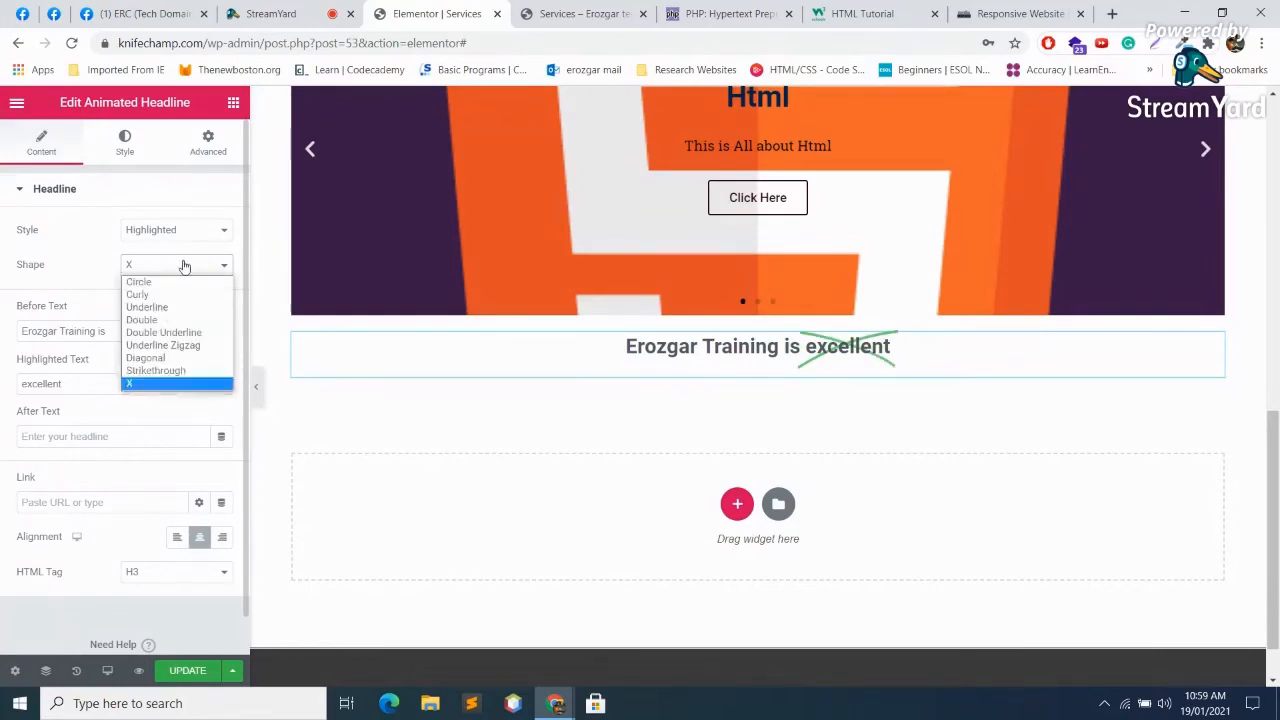
pyautogui.click(160, 307)
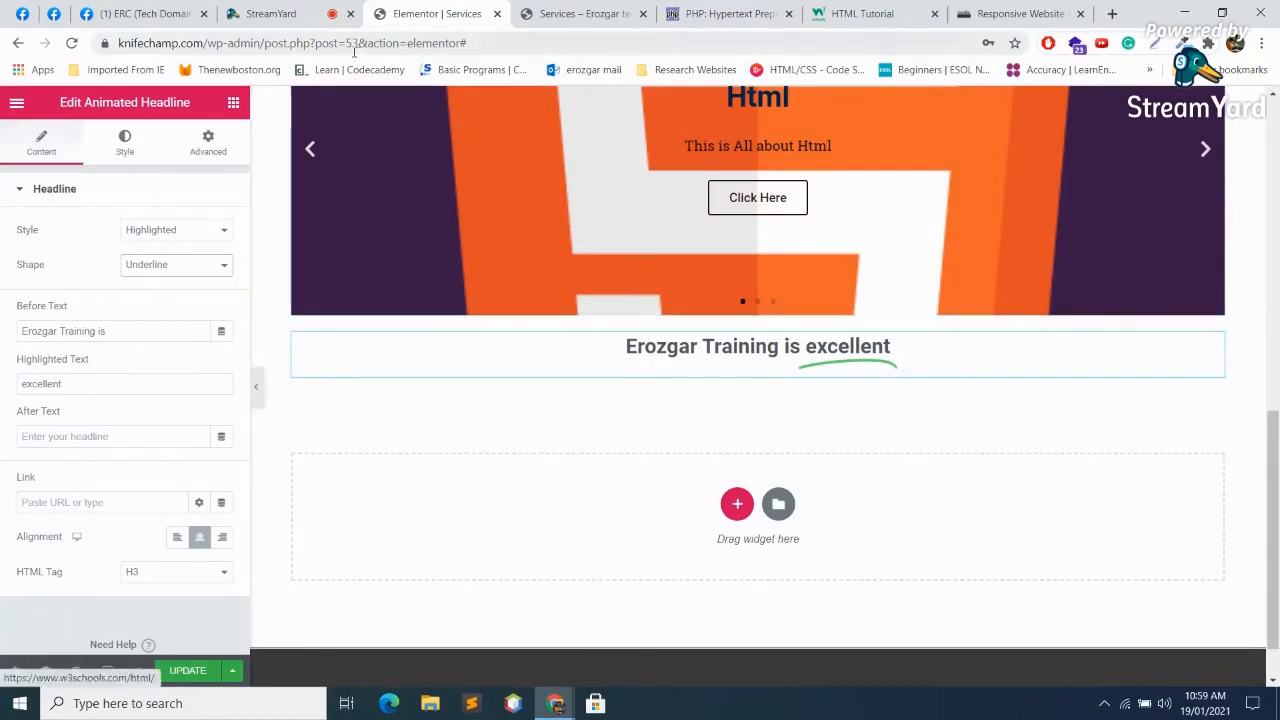
# Step: After checking StreamYard, search Google for 'landing page example made with elementor' in a new tab
pyautogui.click(313, 9)
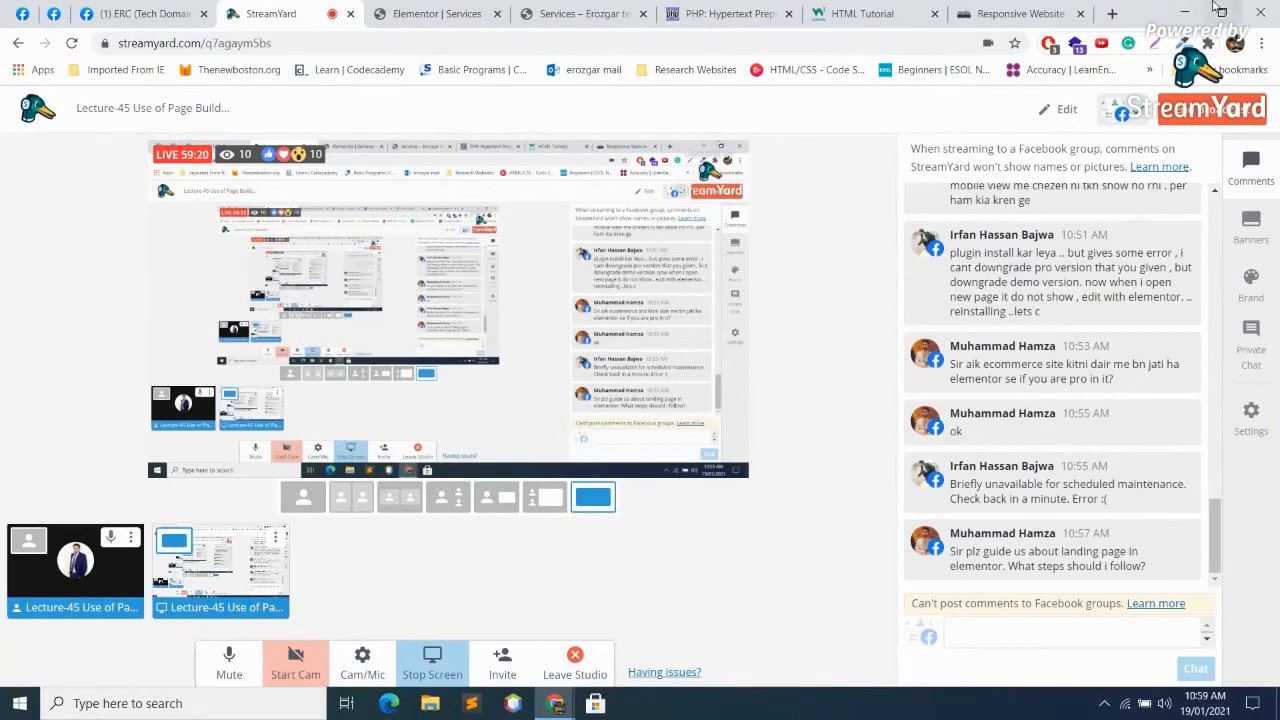
pyautogui.click(1112, 14)
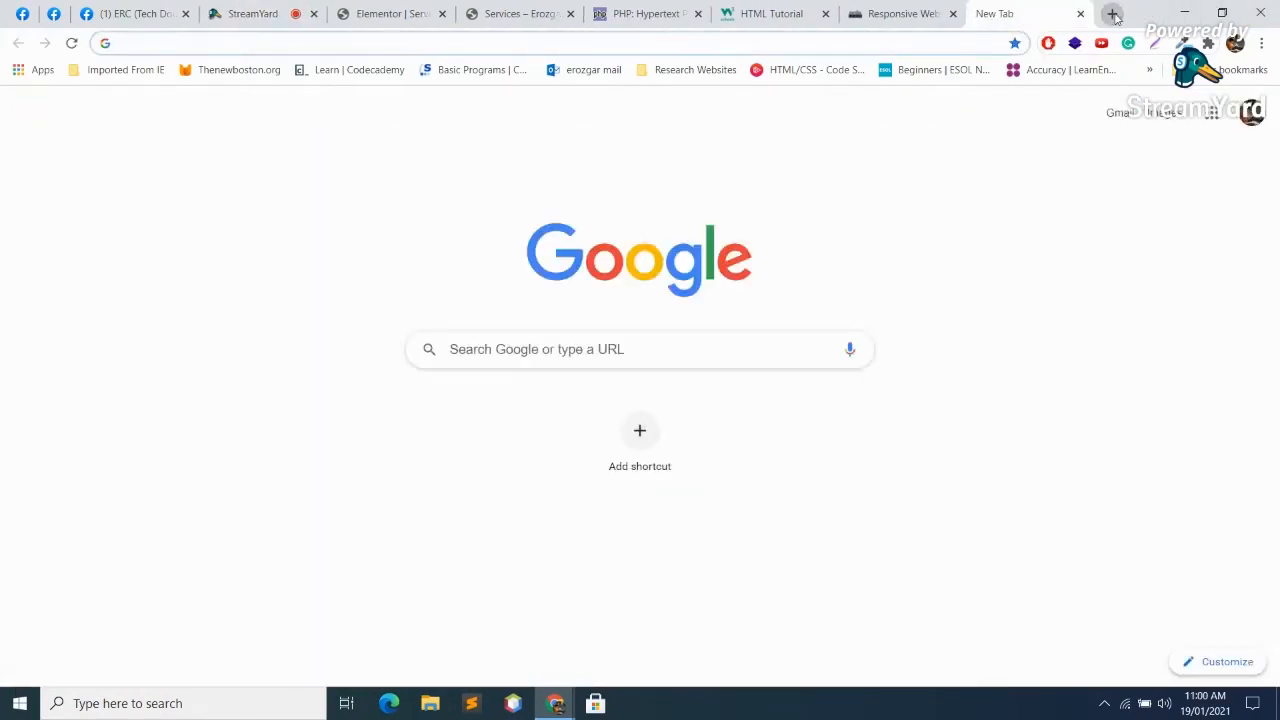
pyautogui.write('landed')
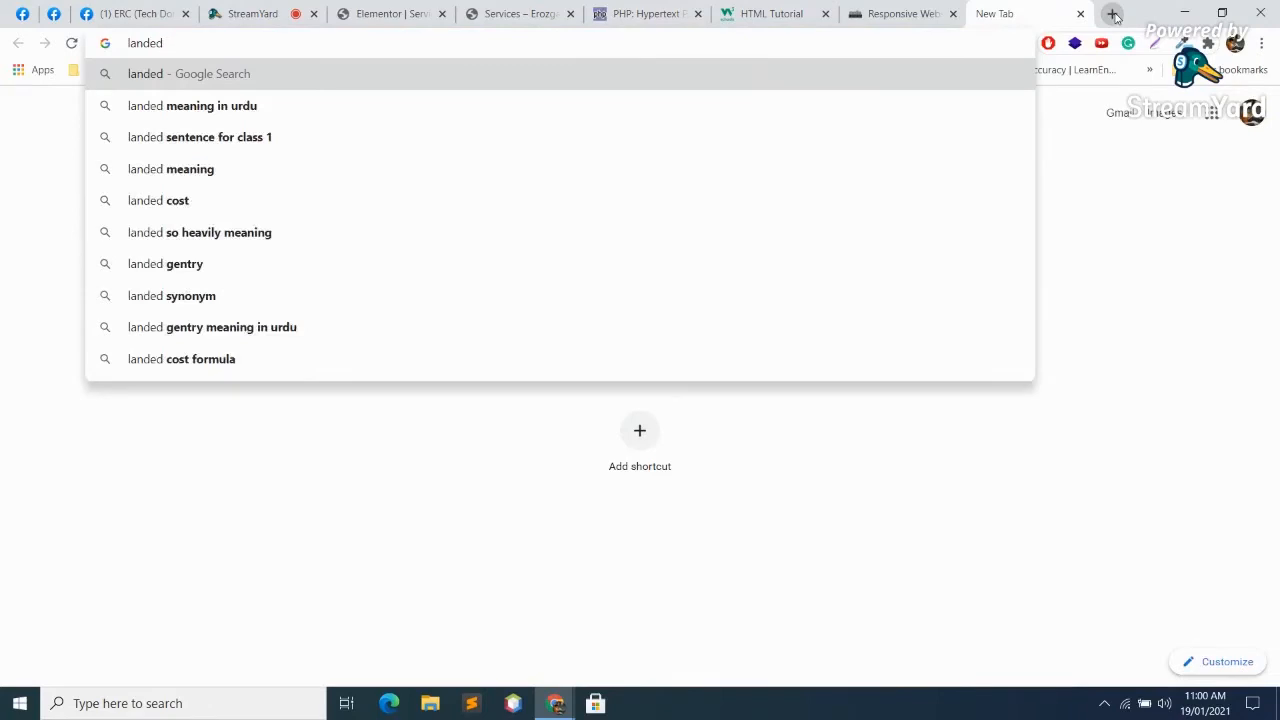
pyautogui.press('BackSpace')
pyautogui.press('BackSpace')
pyautogui.write('ing page exam')
pyautogui.press('BackSpace')
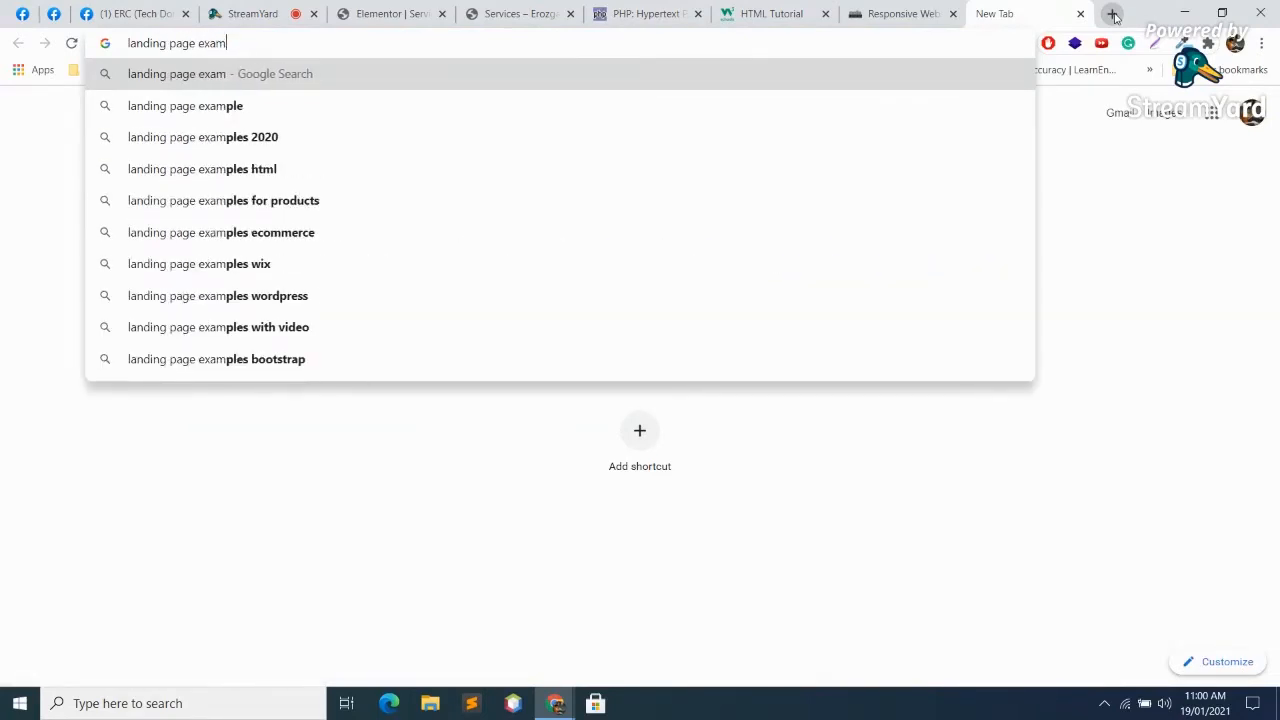
pyautogui.press('Down')
pyautogui.write('made with element')
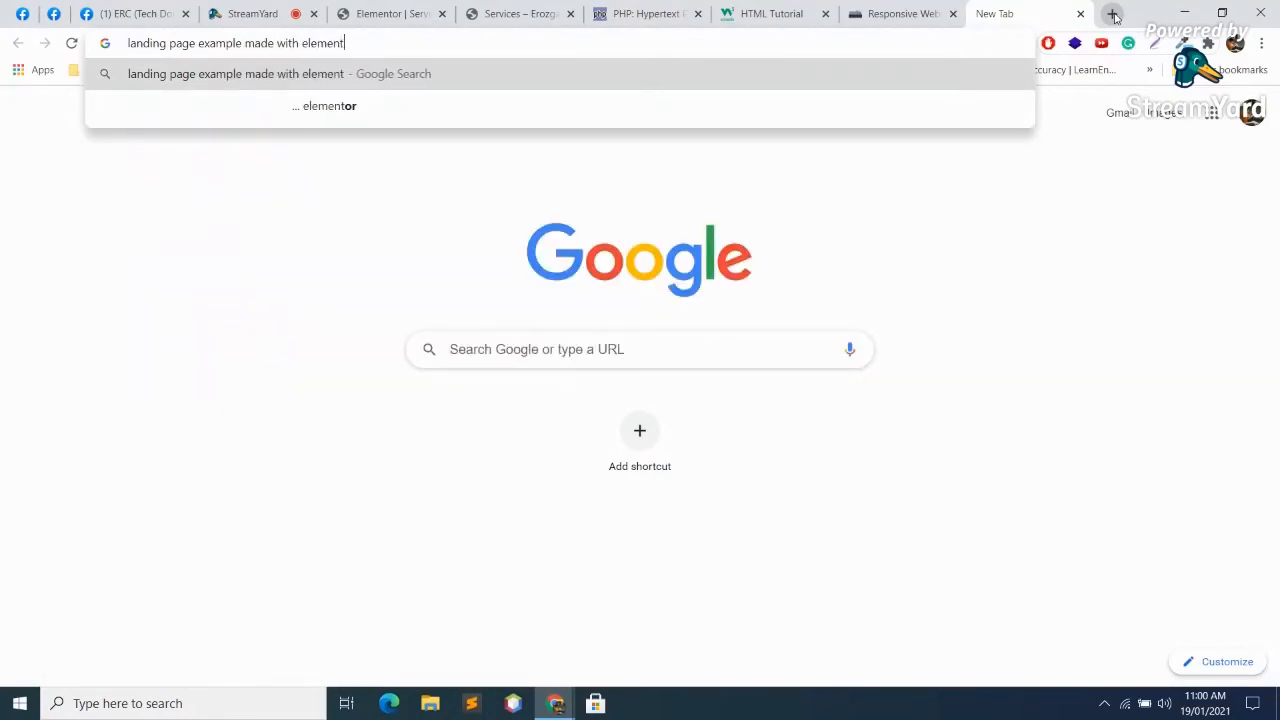
pyautogui.write('or')
pyautogui.press('Return')
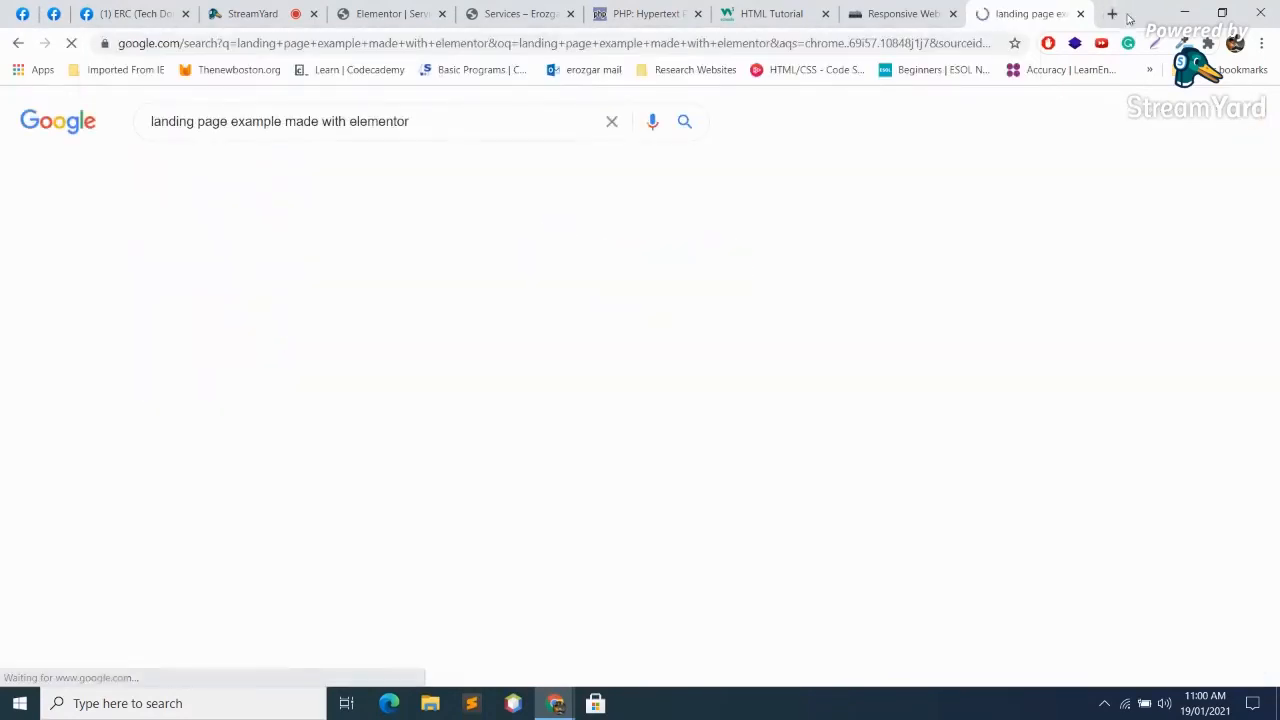
# Step: Go to YouTube in a new tab and search 'elementor landing page ferdy'
pyautogui.click(1112, 14)
pyautogui.write('y')
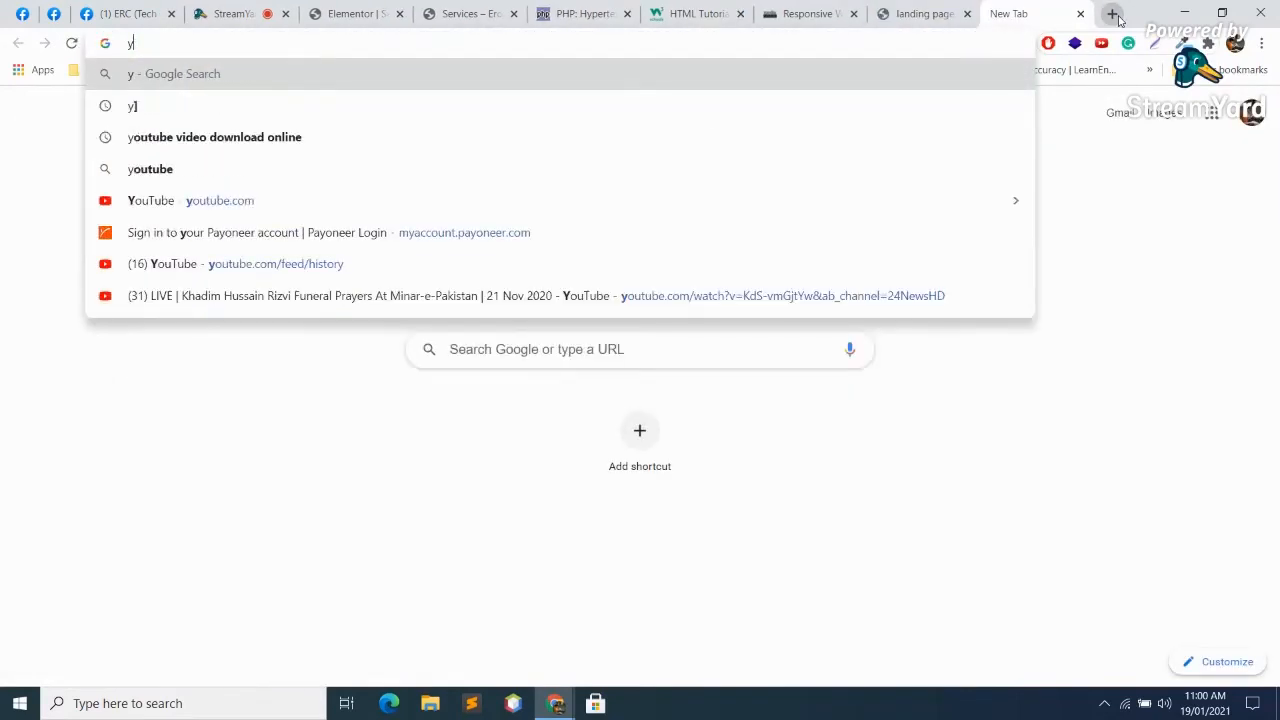
pyautogui.write('ou')
pyautogui.press('Return')
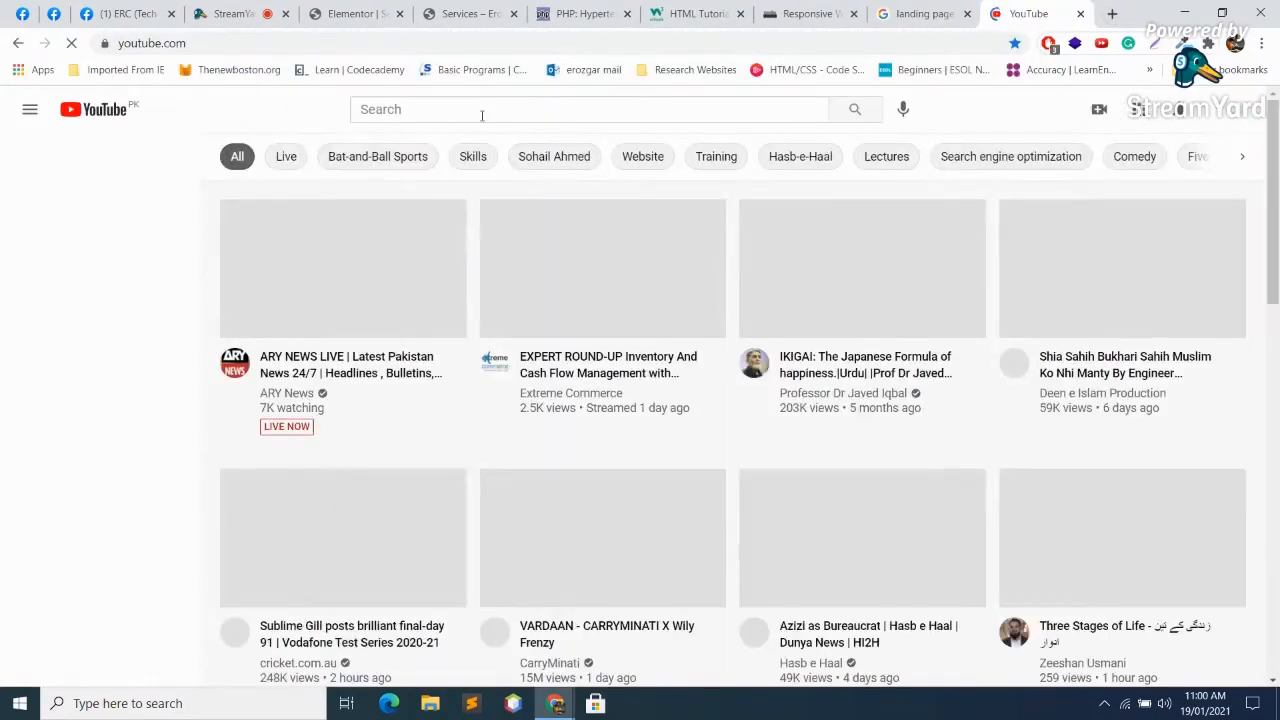
pyautogui.click(481, 116)
pyautogui.write('elementor la')
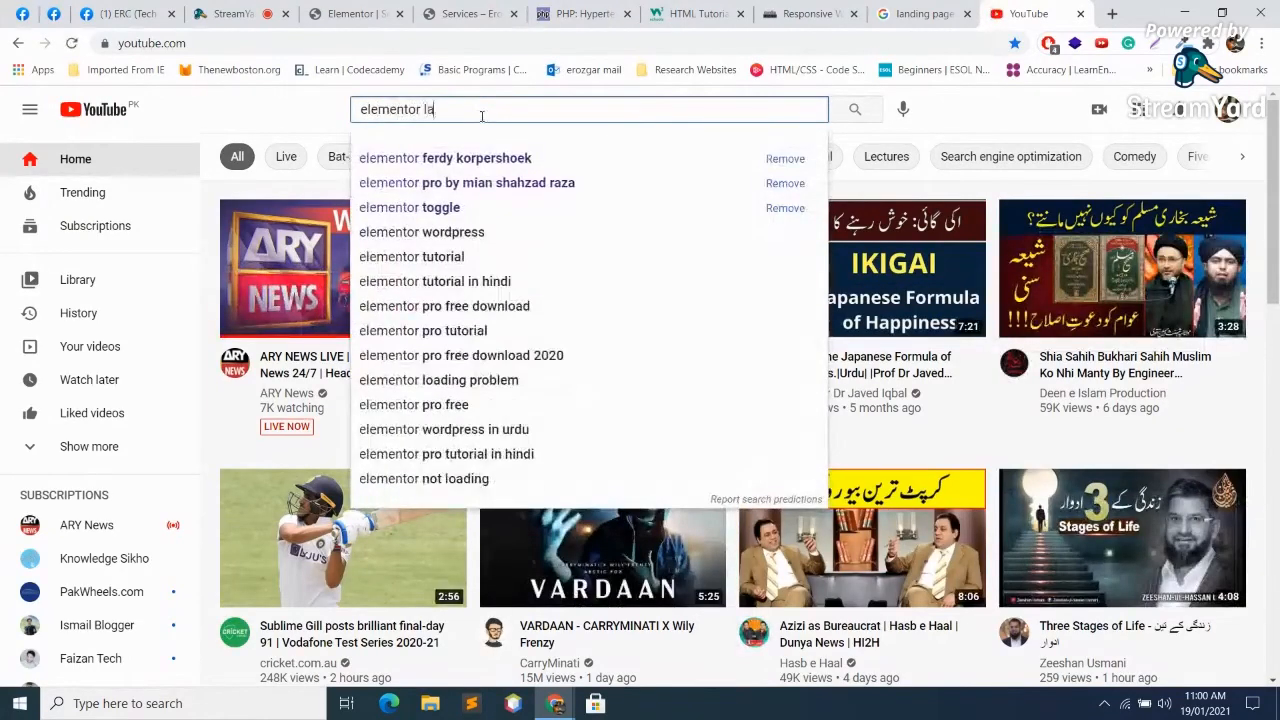
pyautogui.write('nding page w')
pyautogui.press('BackSpace')
pyautogui.write('ferdy')
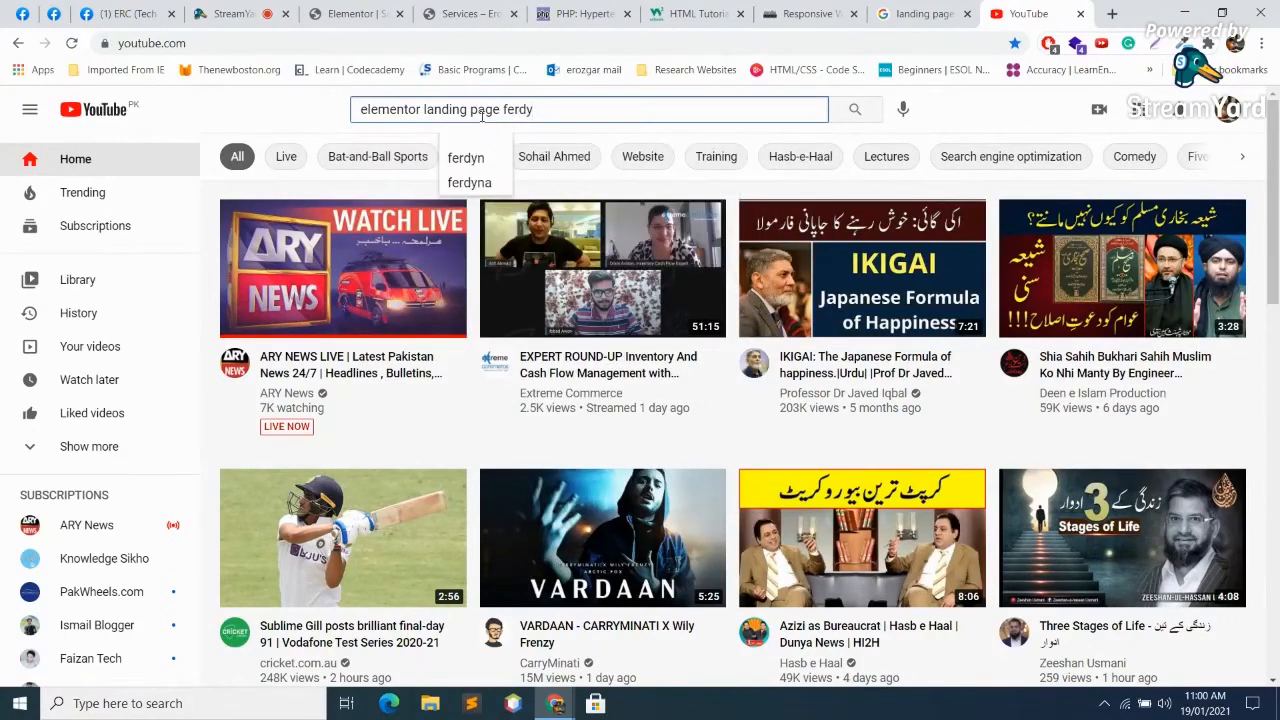
pyautogui.write(' sh')
pyautogui.press('BackSpace')
pyautogui.press('BackSpace')
pyautogui.press('BackSpace')
pyautogui.write('\\')
pyautogui.press('Return')
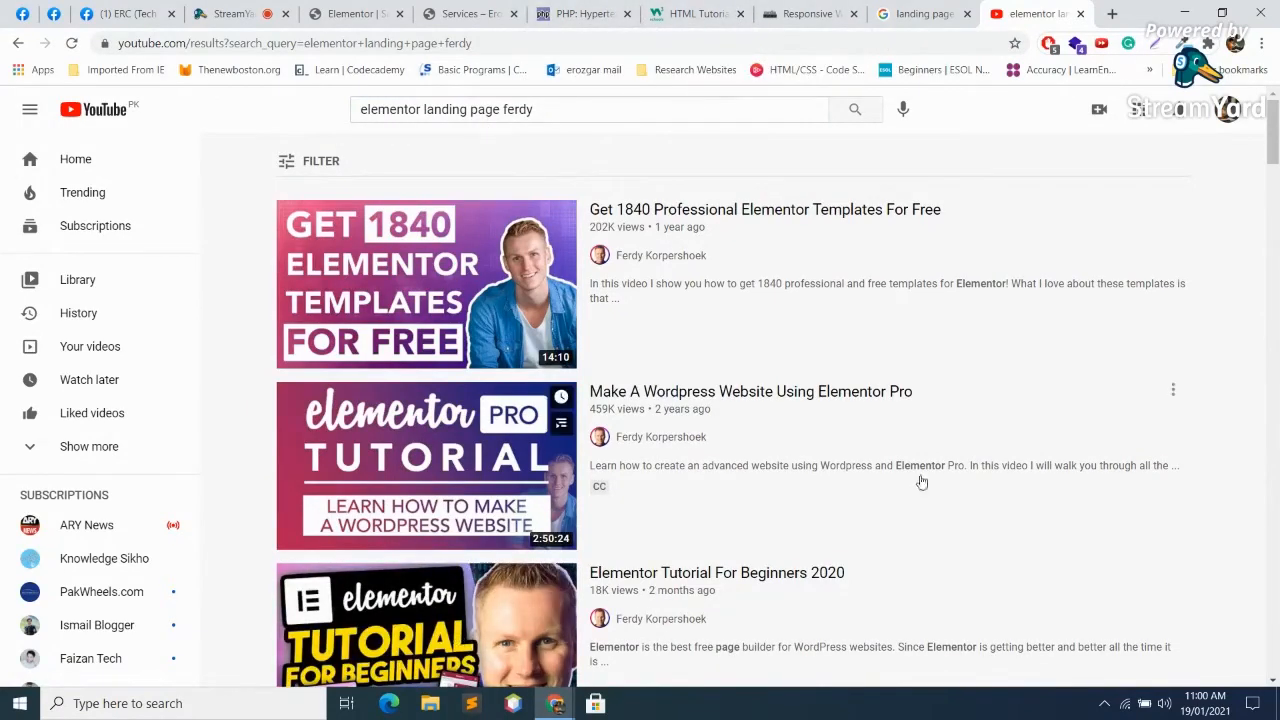
pyautogui.scroll(-1, 930, 460)
pyautogui.scroll(-2, 732, 534)
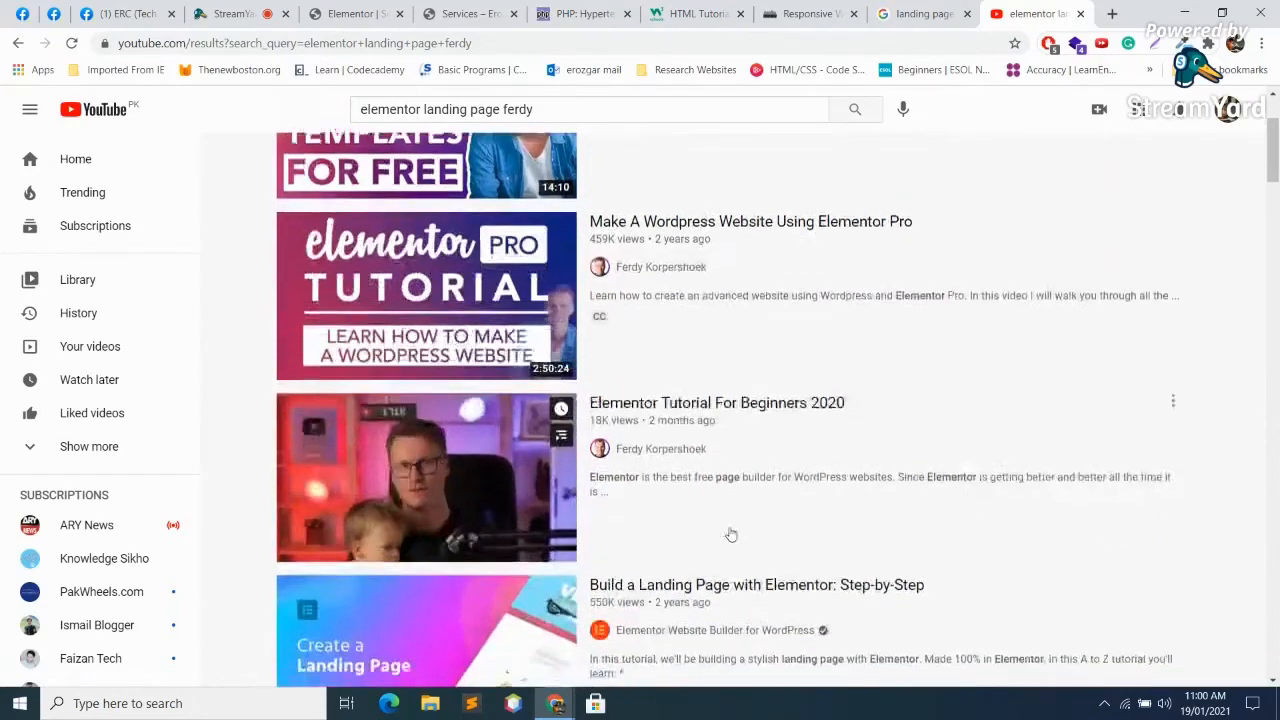
# Step: Open the tutorial author's channel and browse its 'landing page' video results
pyautogui.click(665, 369)
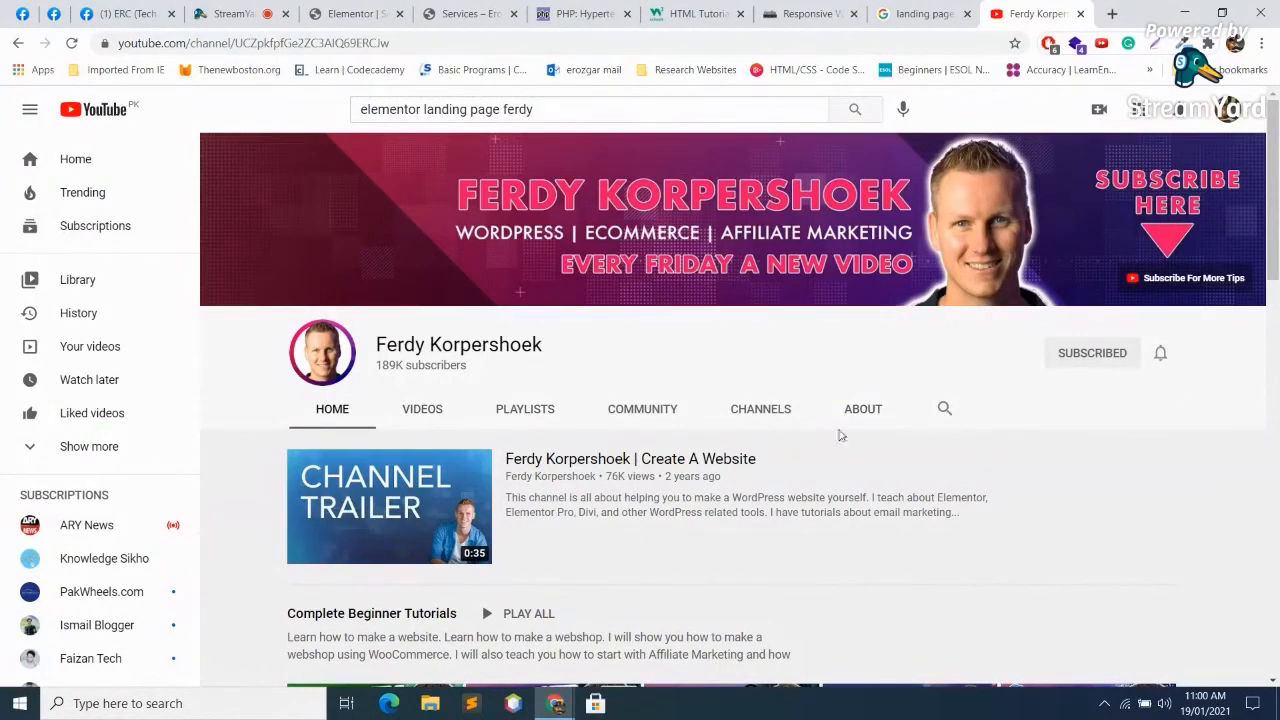
pyautogui.click(424, 410)
pyautogui.click(943, 409)
pyautogui.write('landing page')
pyautogui.press('Return')
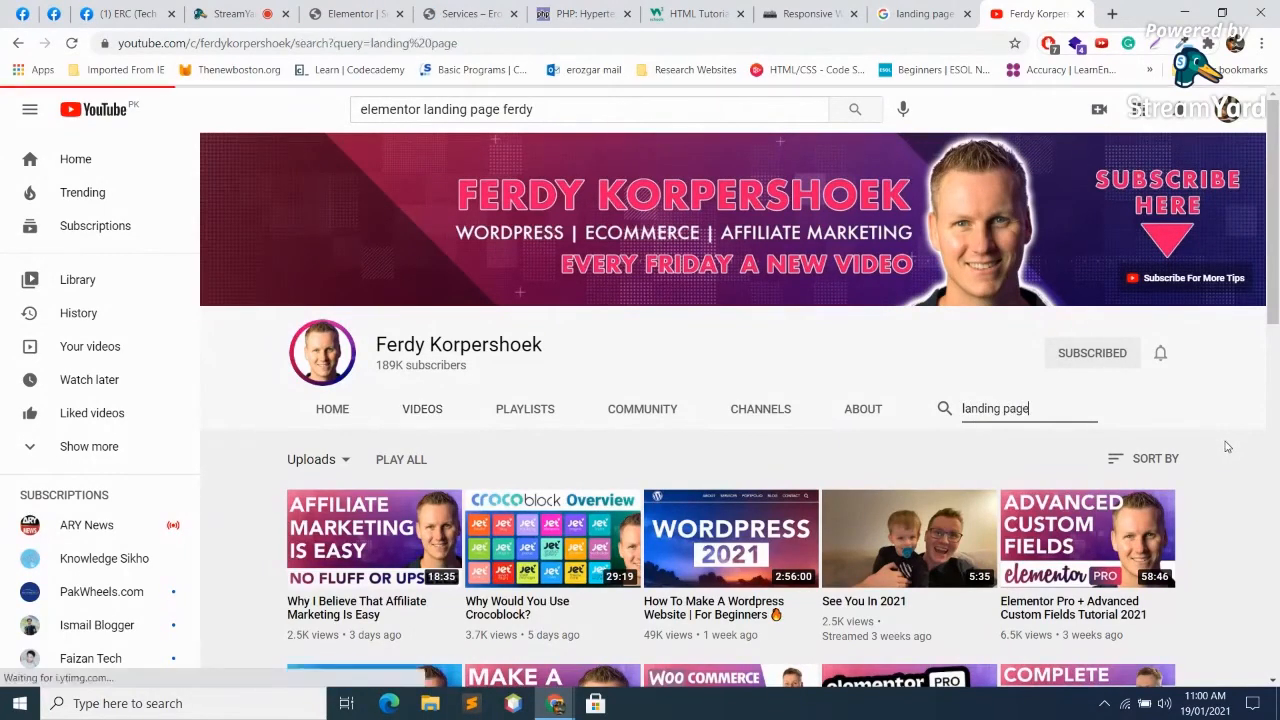
pyautogui.scroll(-2, 986, 400)
pyautogui.scroll(-5, 1031, 451)
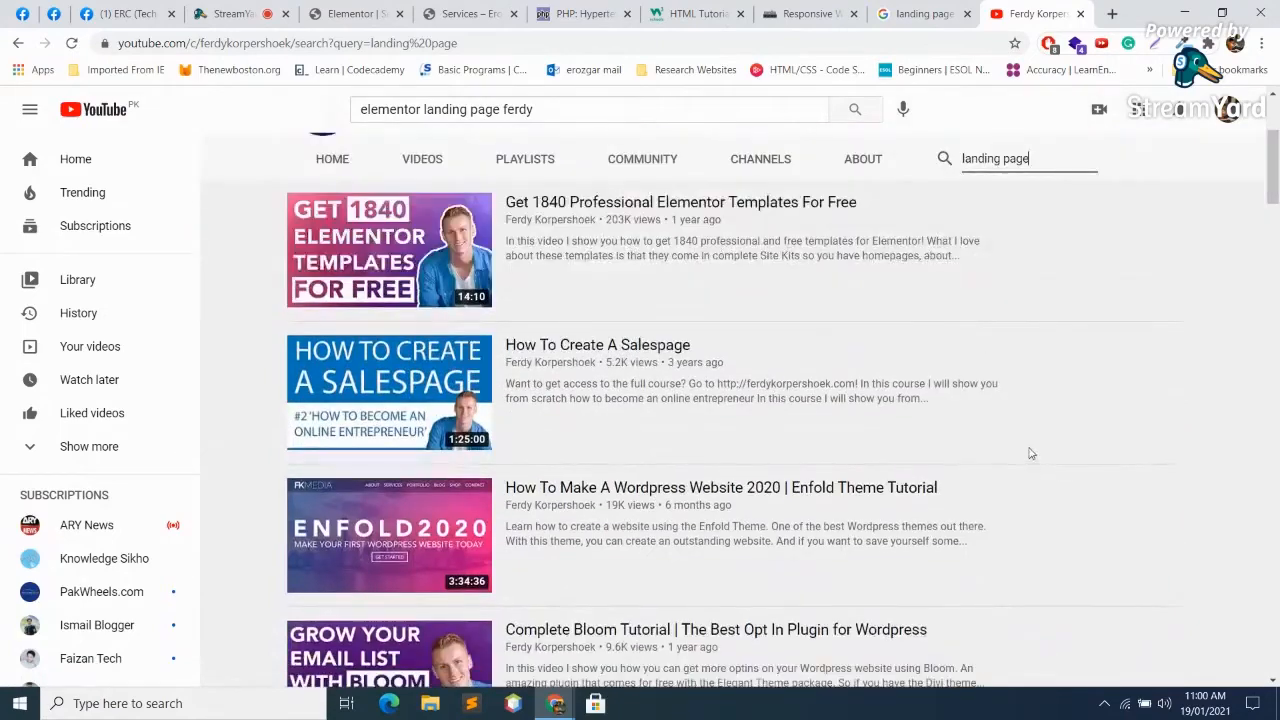
pyautogui.scroll(-2, 676, 440)
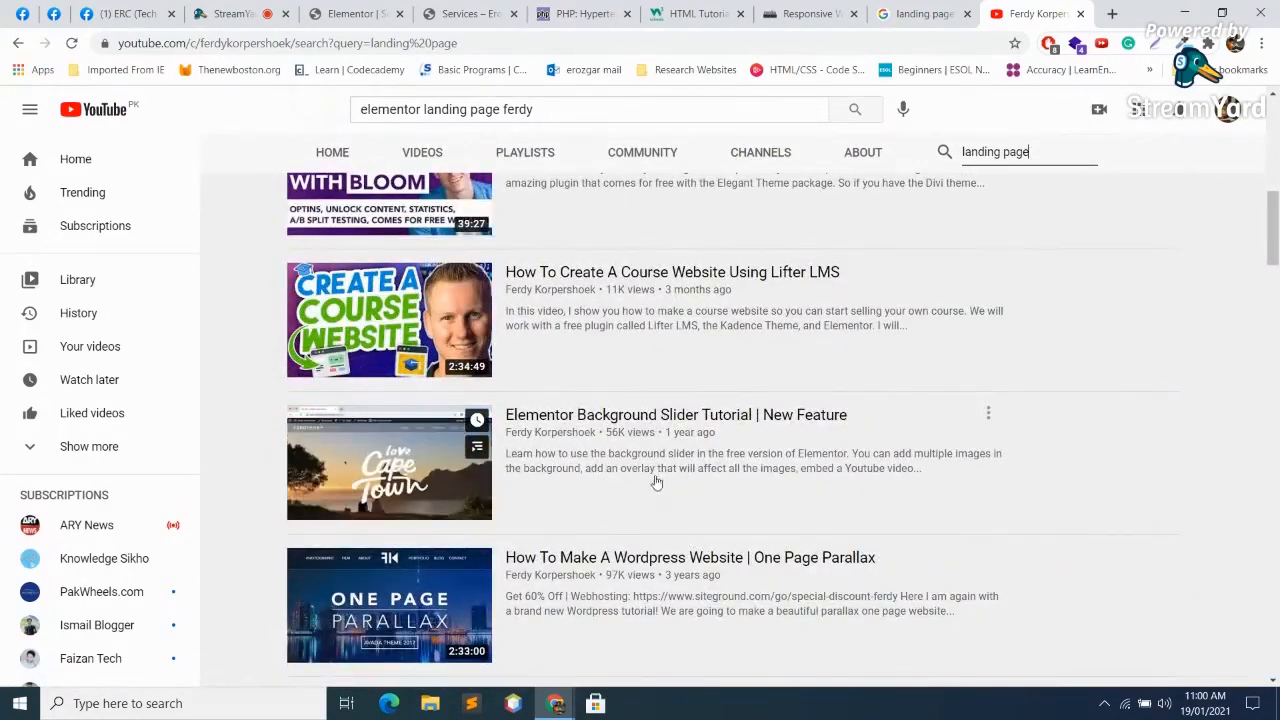
pyautogui.scroll(-3, 620, 460)
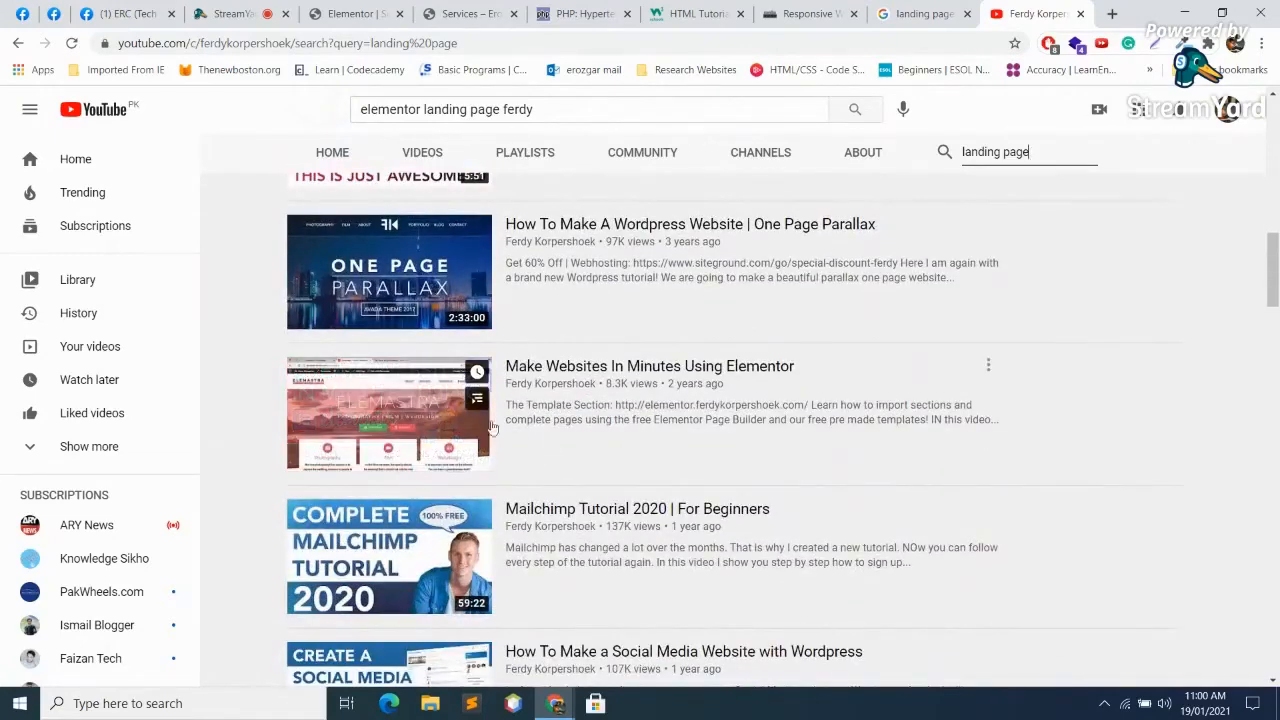
pyautogui.scroll(-3, 517, 440)
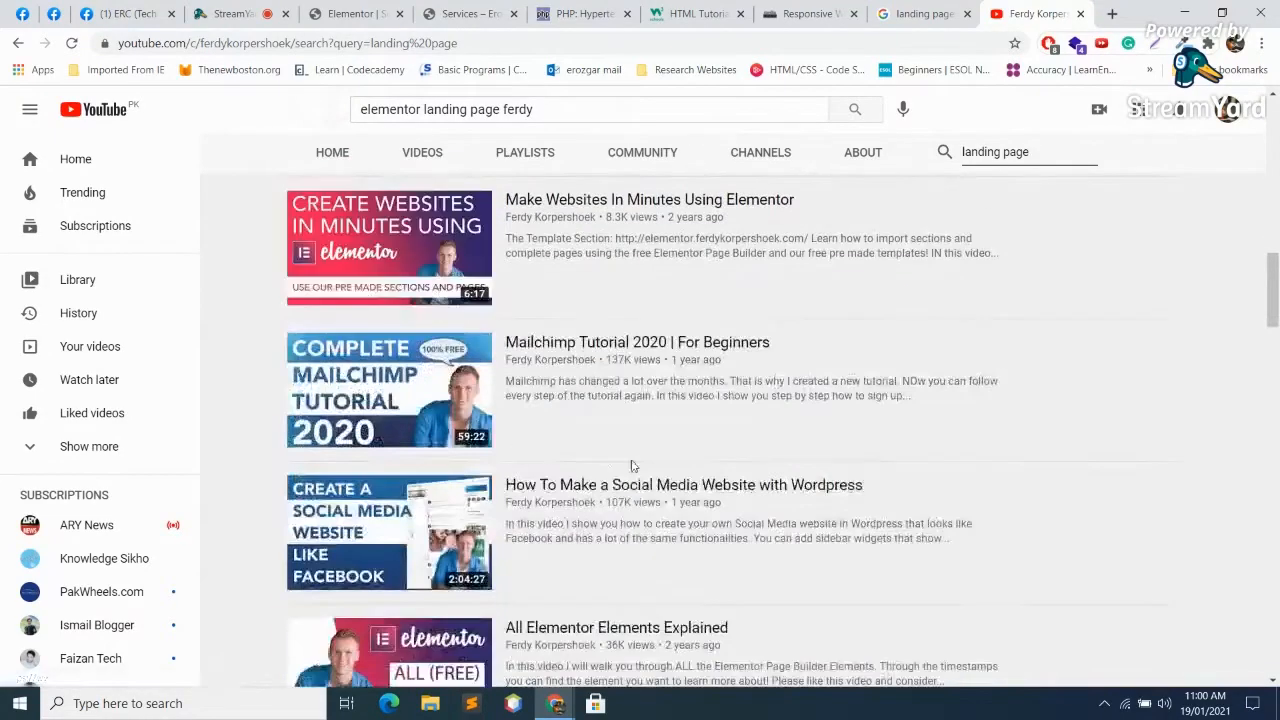
pyautogui.scroll(3, 746, 474)
pyautogui.scroll(10, 746, 474)
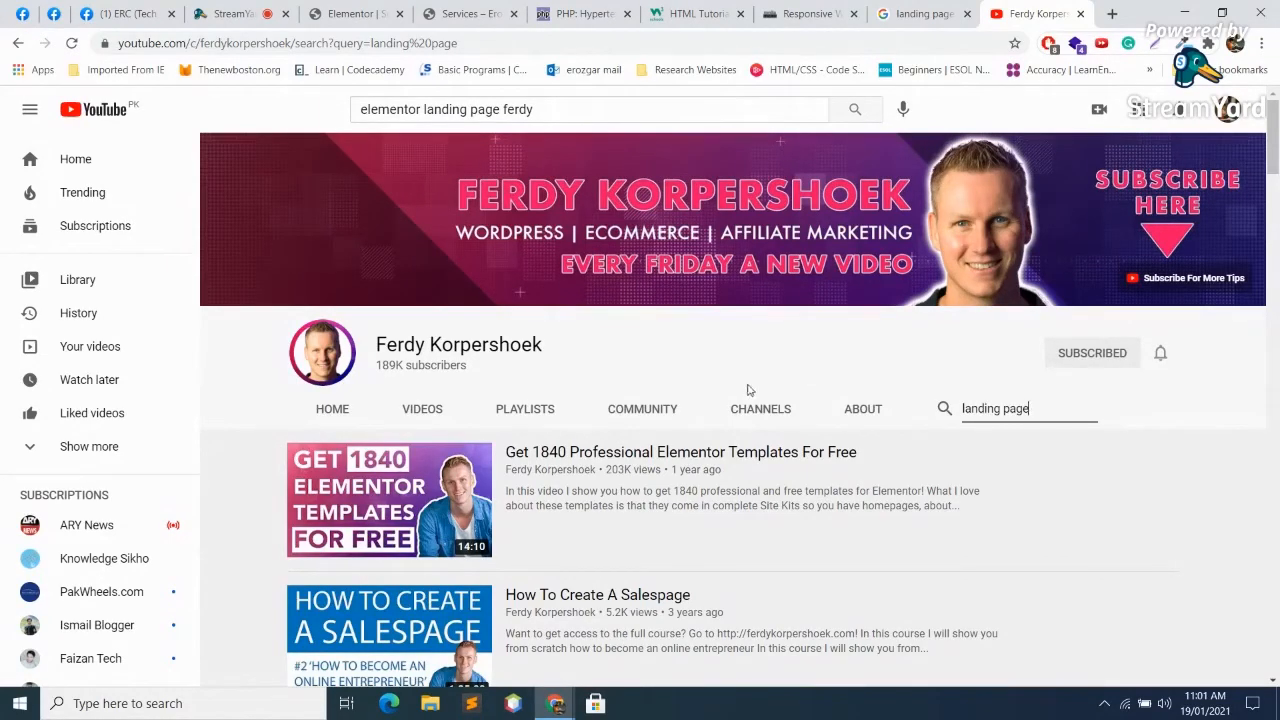
pyautogui.scroll(-1, 981, 126)
# Step: Close YouTube, open the first Google result on Elementor landing page kits, and scroll through it
pyautogui.click(1080, 14)
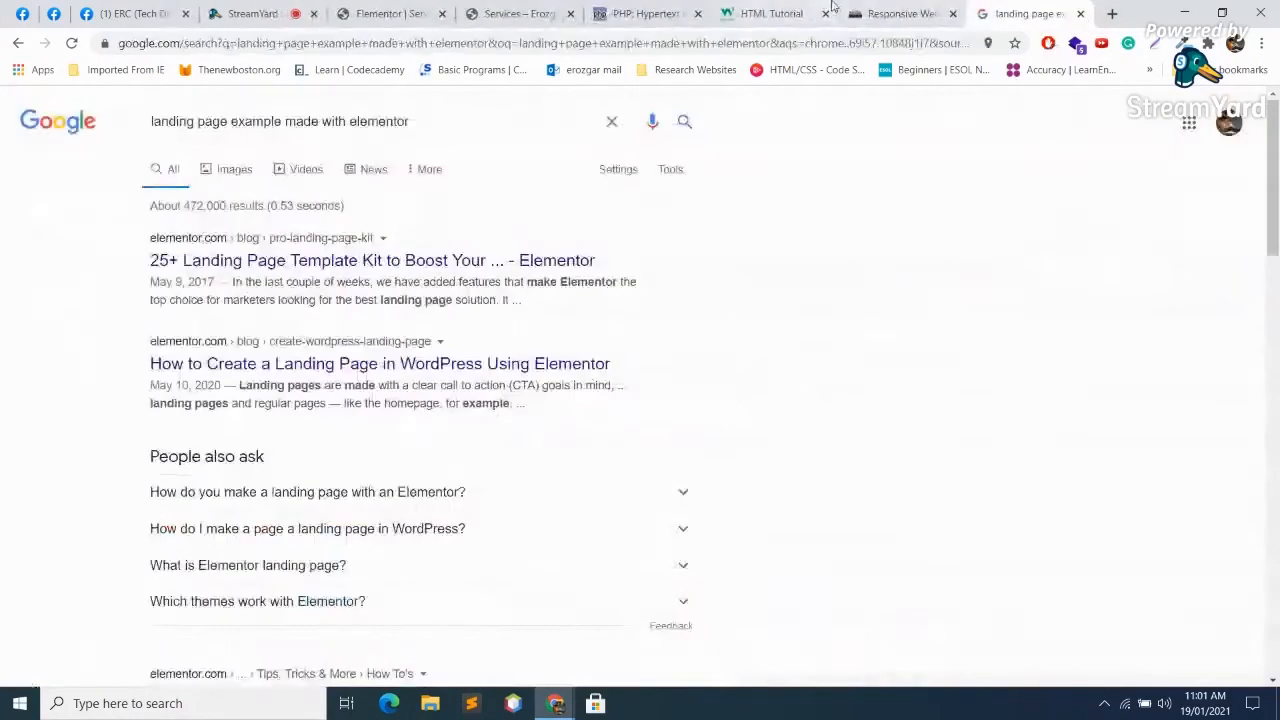
pyautogui.click(269, 266)
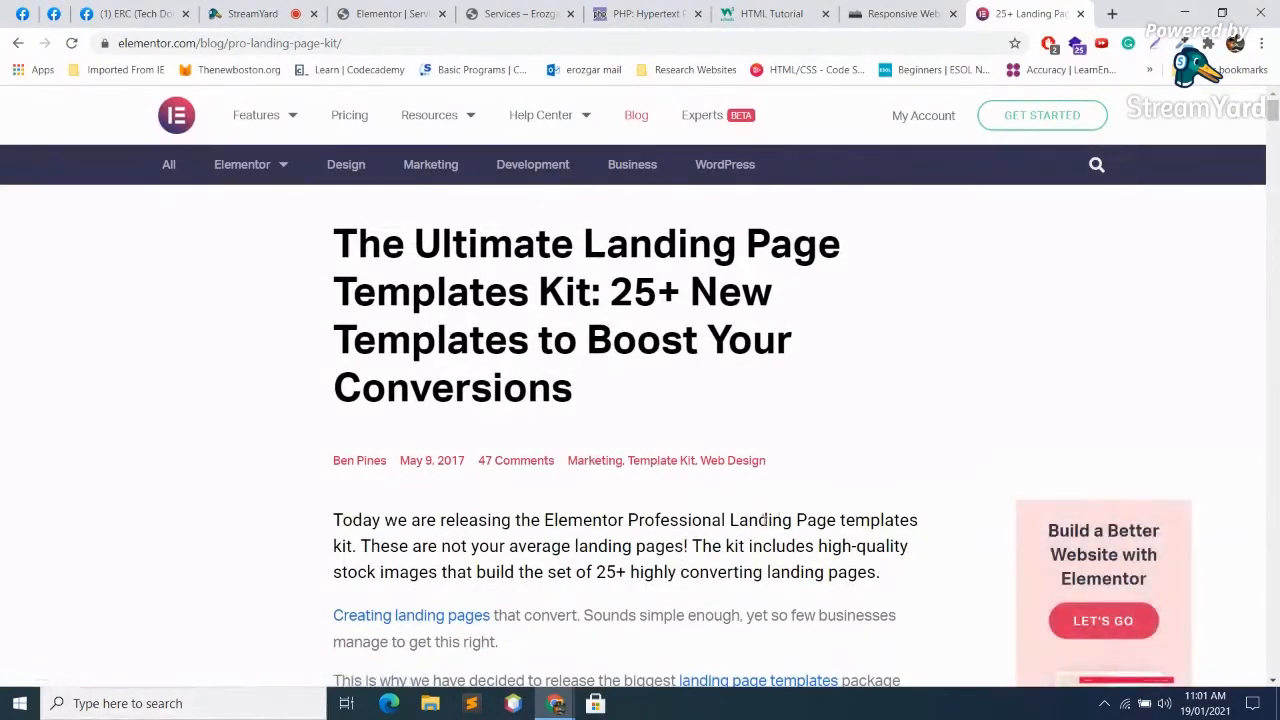
pyautogui.scroll(-2, 727, 520)
pyautogui.scroll(-10, 727, 520)
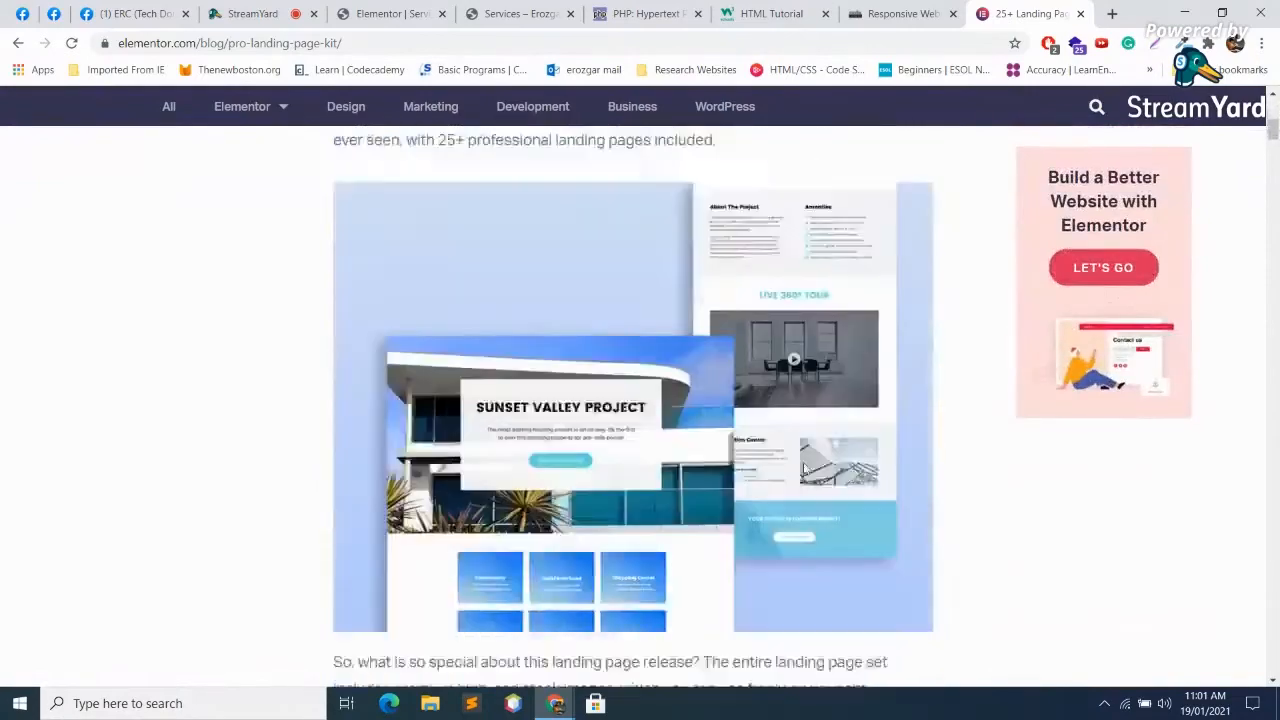
pyautogui.scroll(-5, 680, 290)
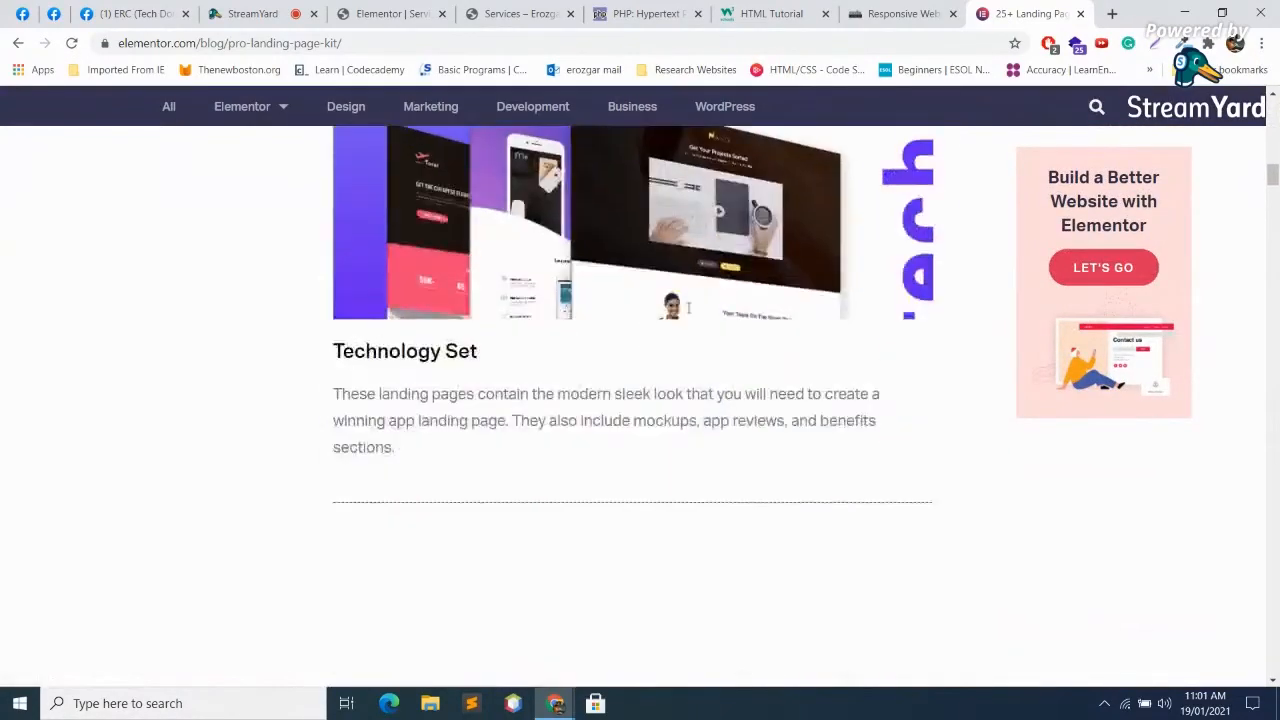
pyautogui.scroll(3, 700, 317)
pyautogui.scroll(-6, 713, 338)
pyautogui.scroll(-18, 713, 338)
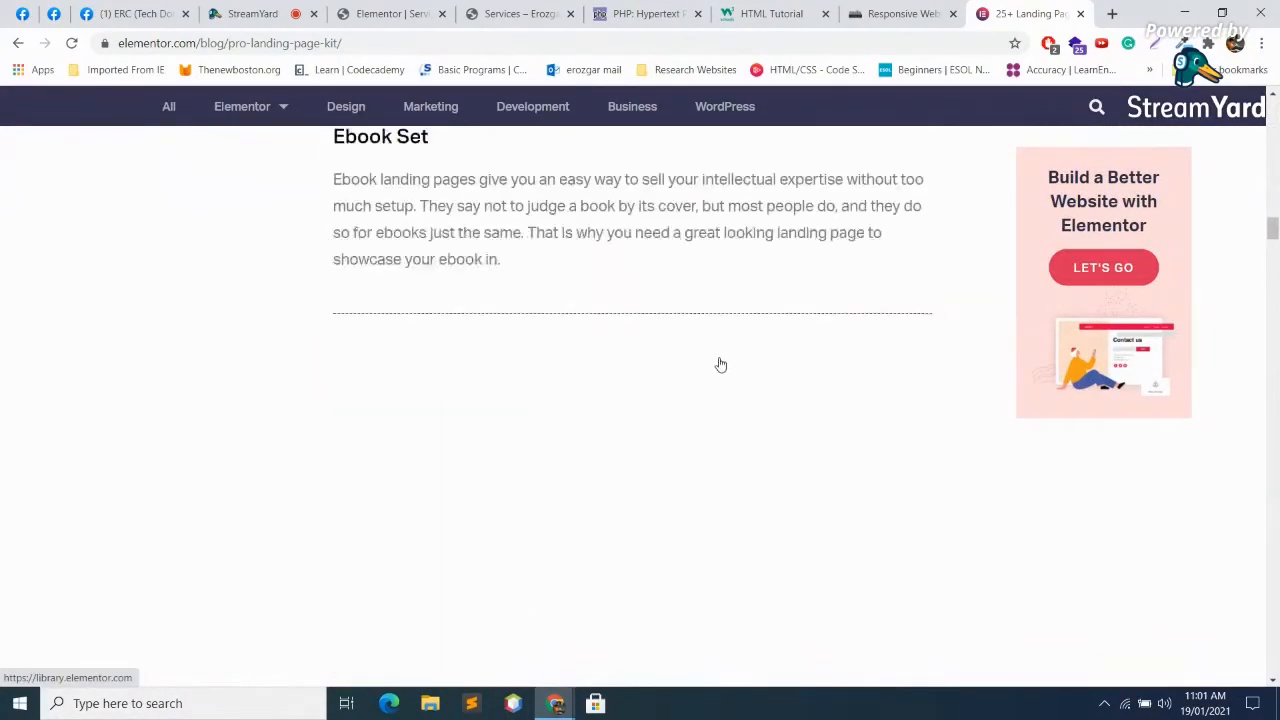
pyautogui.scroll(6, 732, 372)
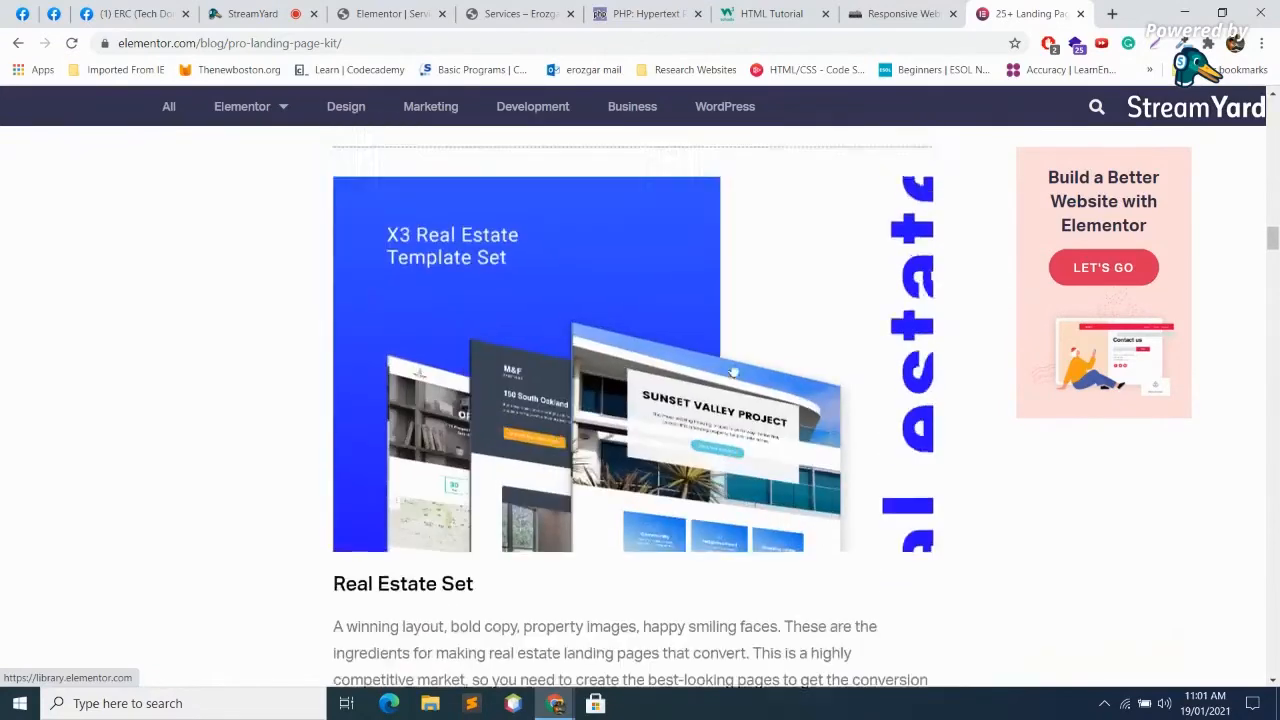
pyautogui.scroll(-3, 729, 383)
# Step: Briefly check StreamYard, then open the X5 Conference template set and browse the kits
pyautogui.click(240, 13)
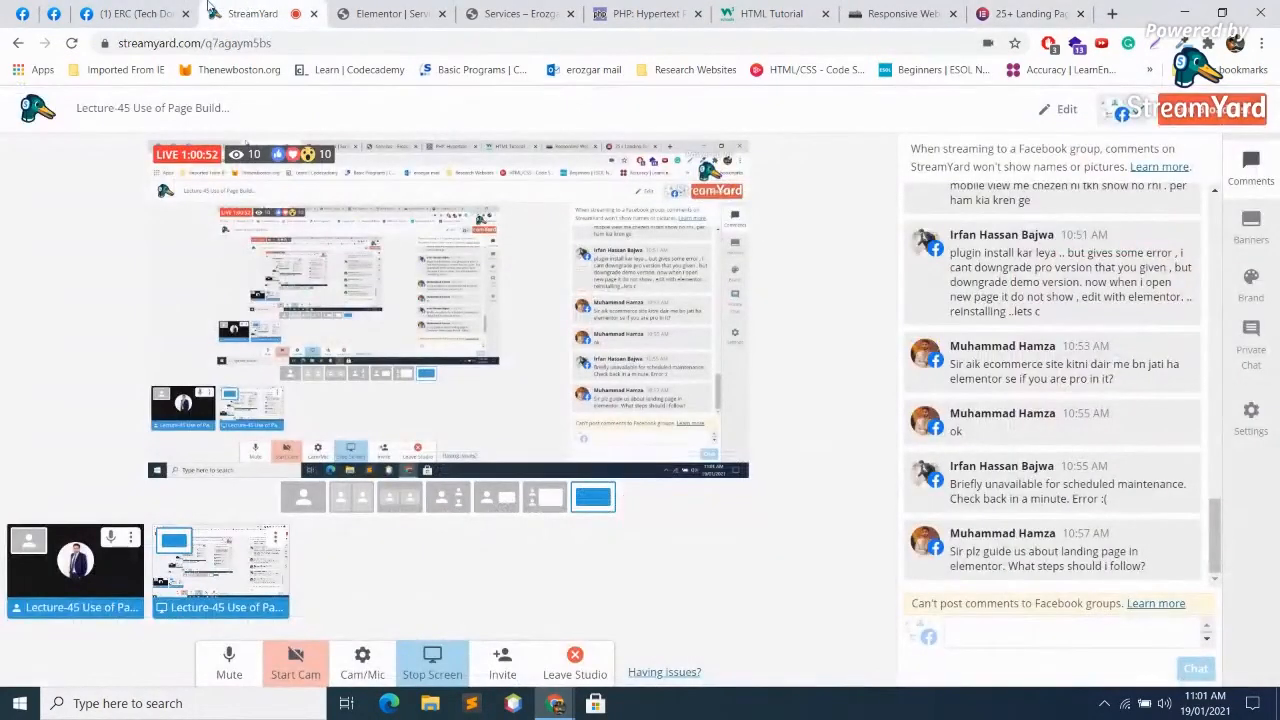
pyautogui.click(996, 12)
pyautogui.scroll(-8, 754, 357)
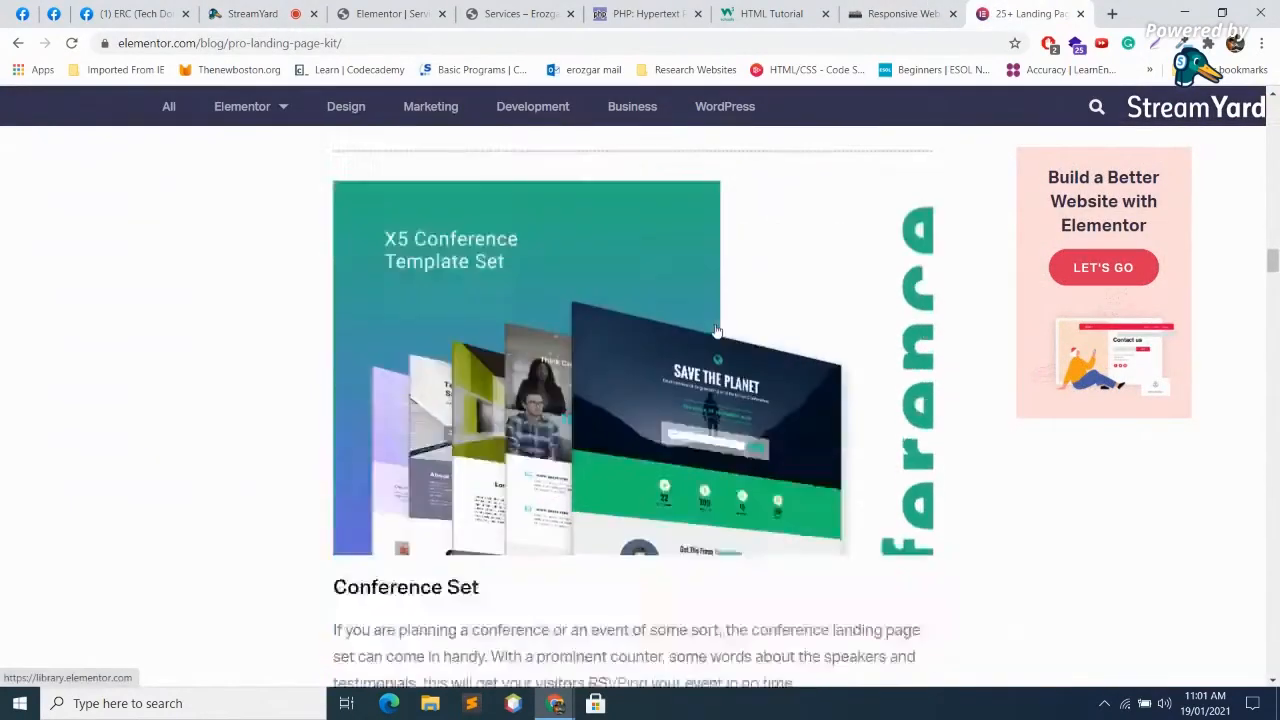
pyautogui.scroll(4, 651, 308)
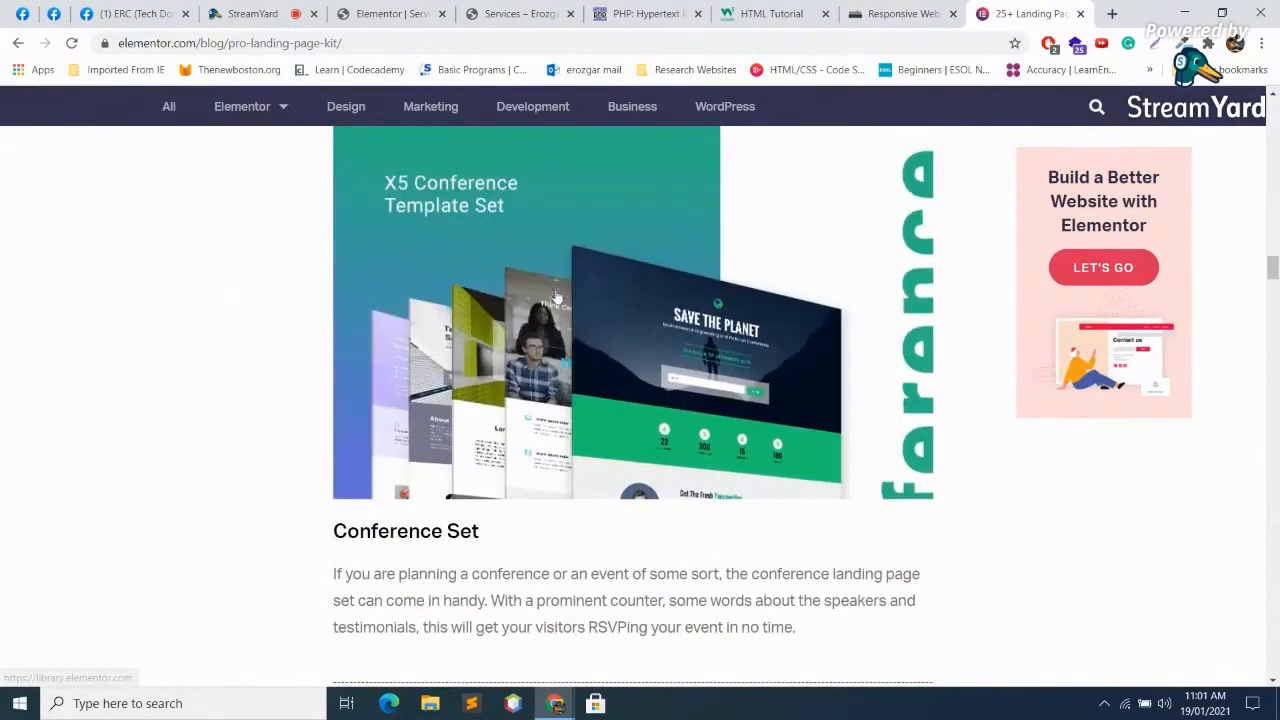
pyautogui.click(600, 350)
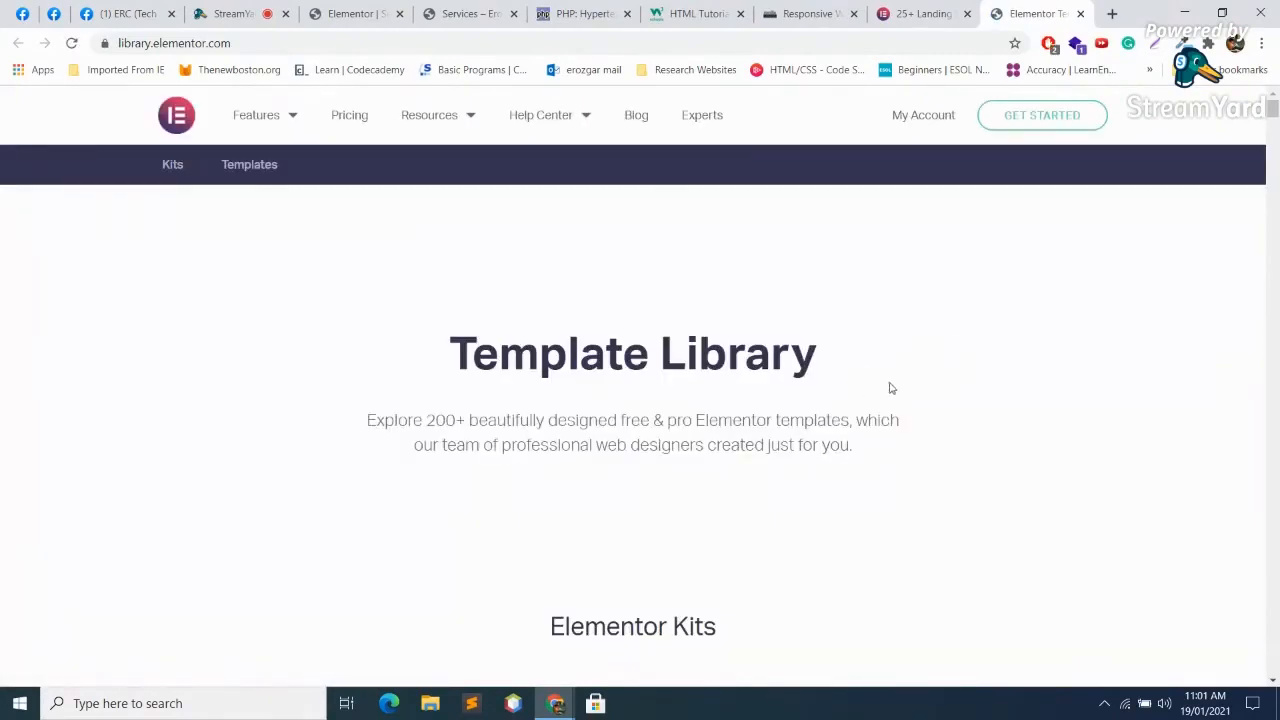
pyautogui.scroll(-10, 1165, 271)
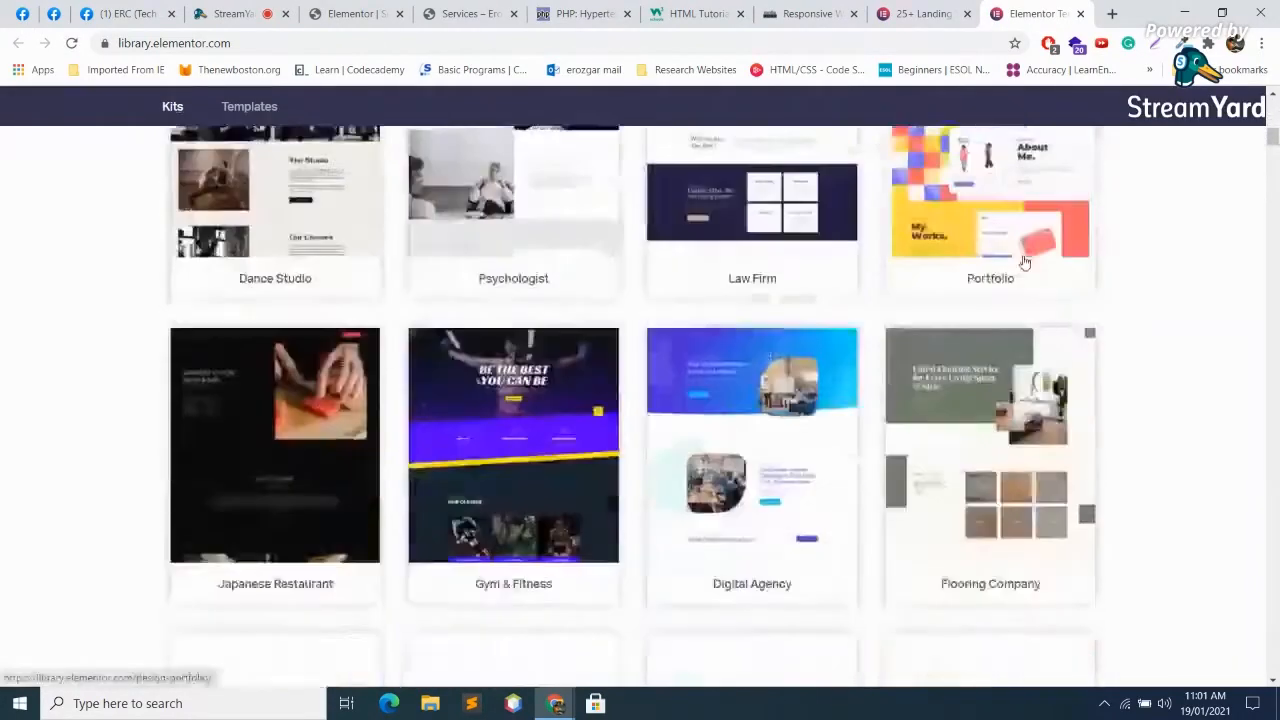
pyautogui.scroll(3, 1165, 271)
pyautogui.scroll(2, 1165, 271)
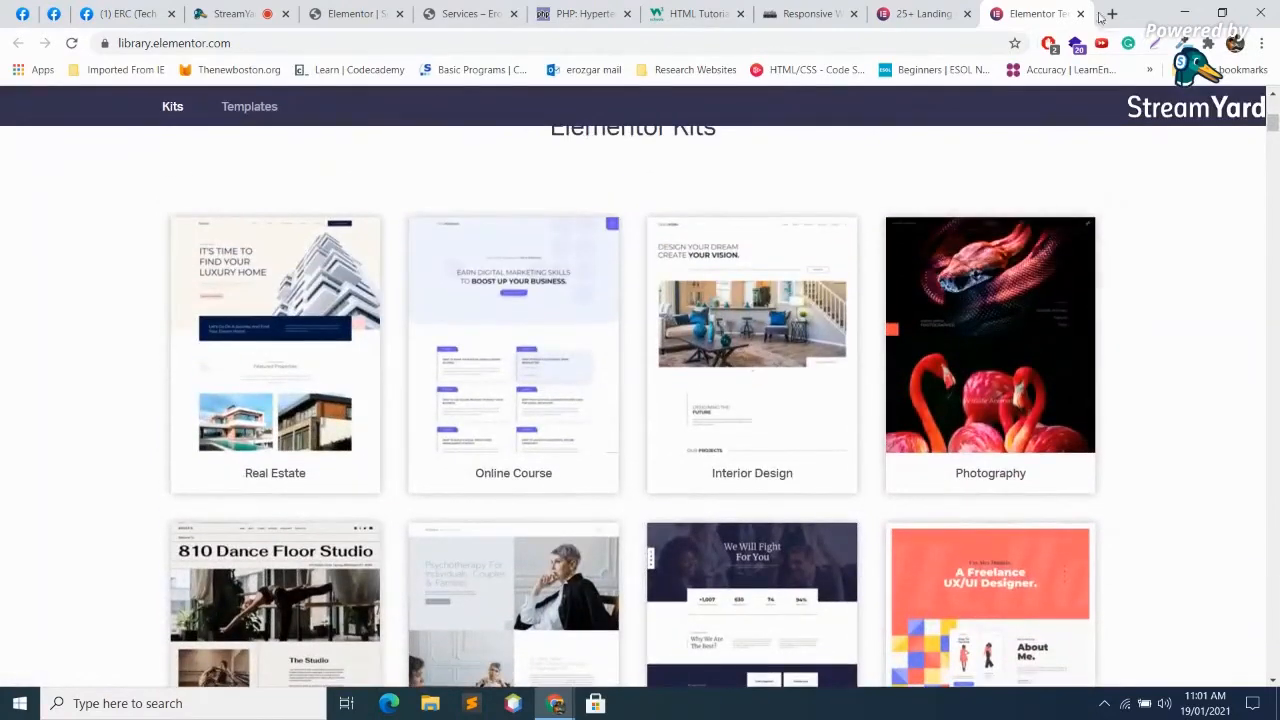
# Step: Close the template library page and go back to the Services page editor
pyautogui.click(1083, 17)
pyautogui.click(885, 14)
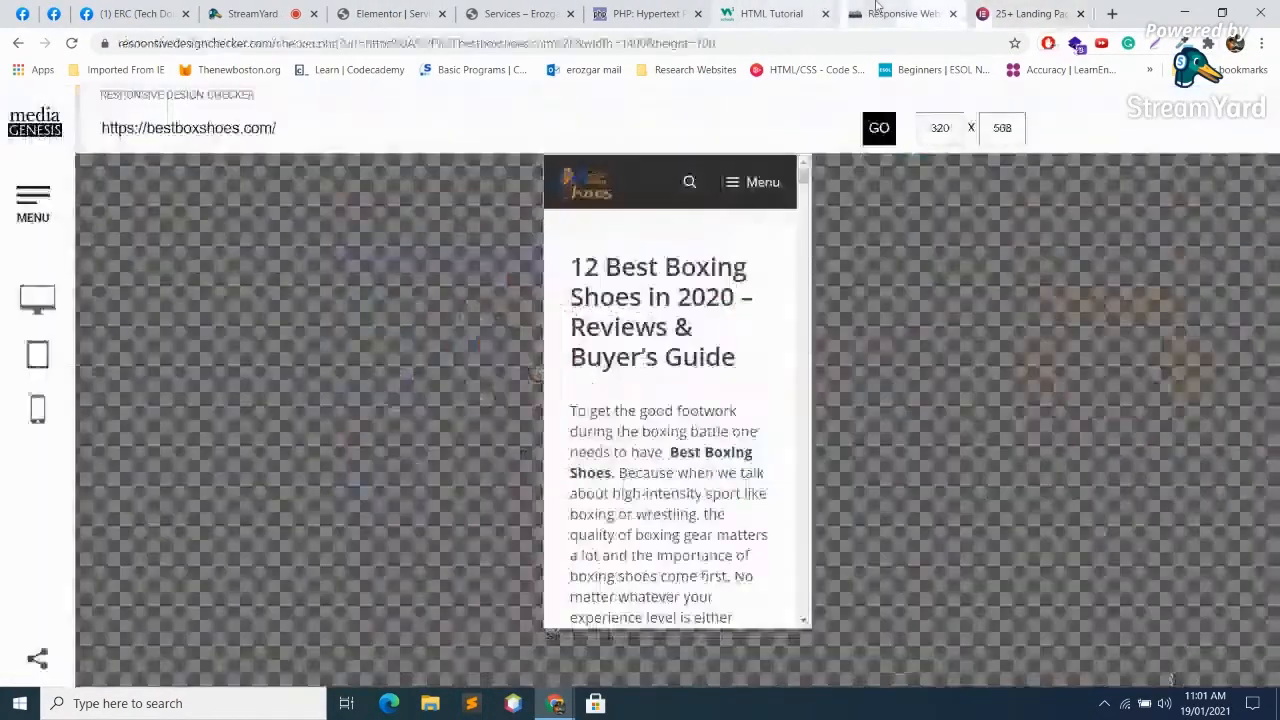
pyautogui.click(679, 9)
pyautogui.click(426, 12)
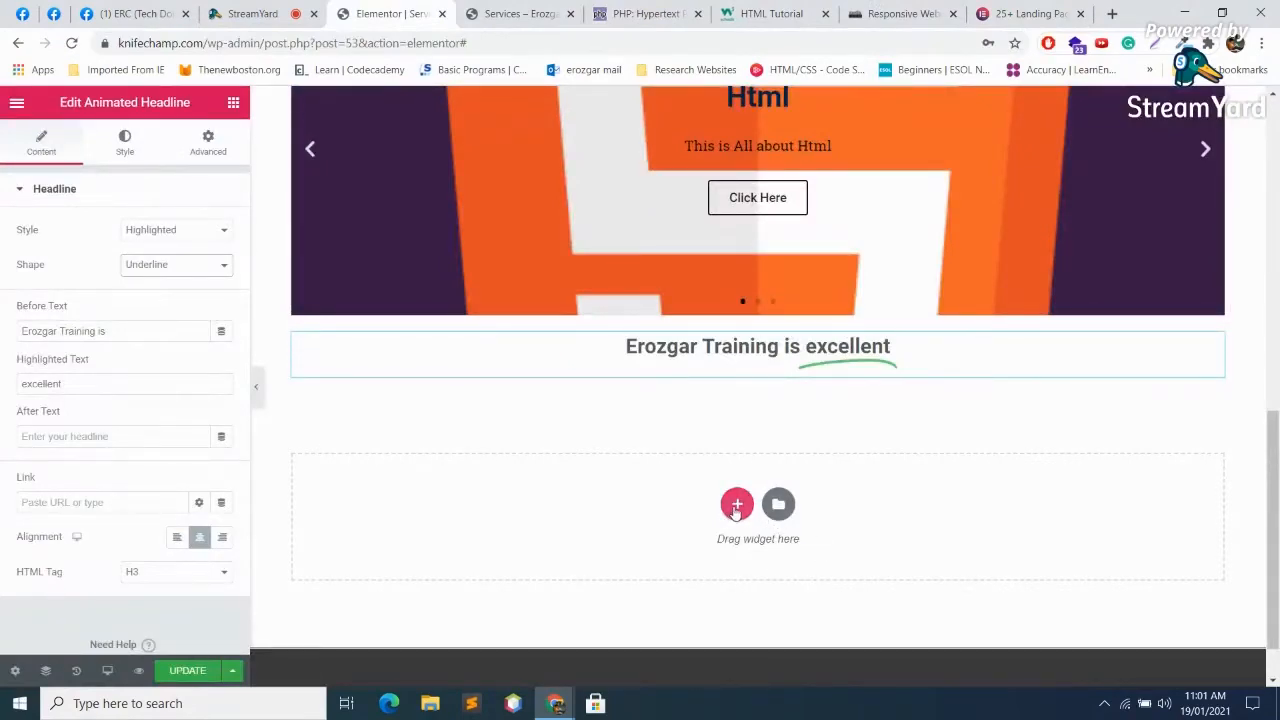
# Step: Open the Elementor template library and search for a landing template
pyautogui.click(779, 507)
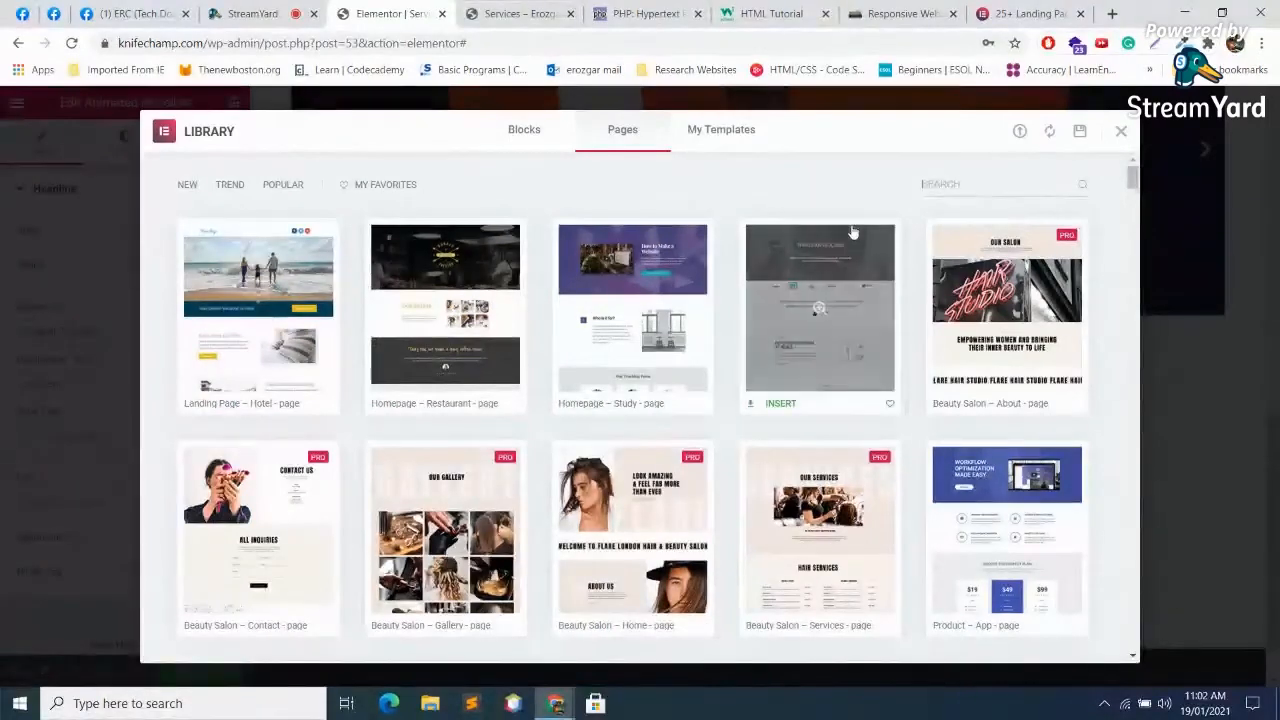
pyautogui.write('landi')
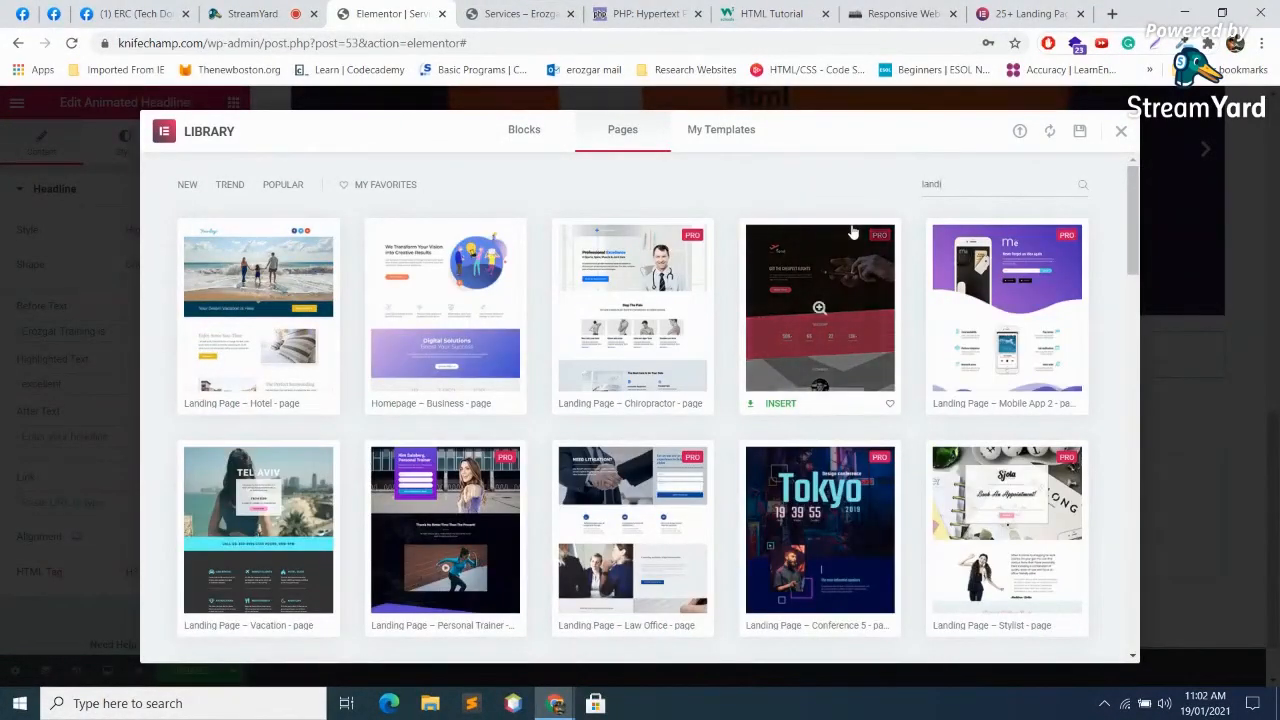
pyautogui.write('g')
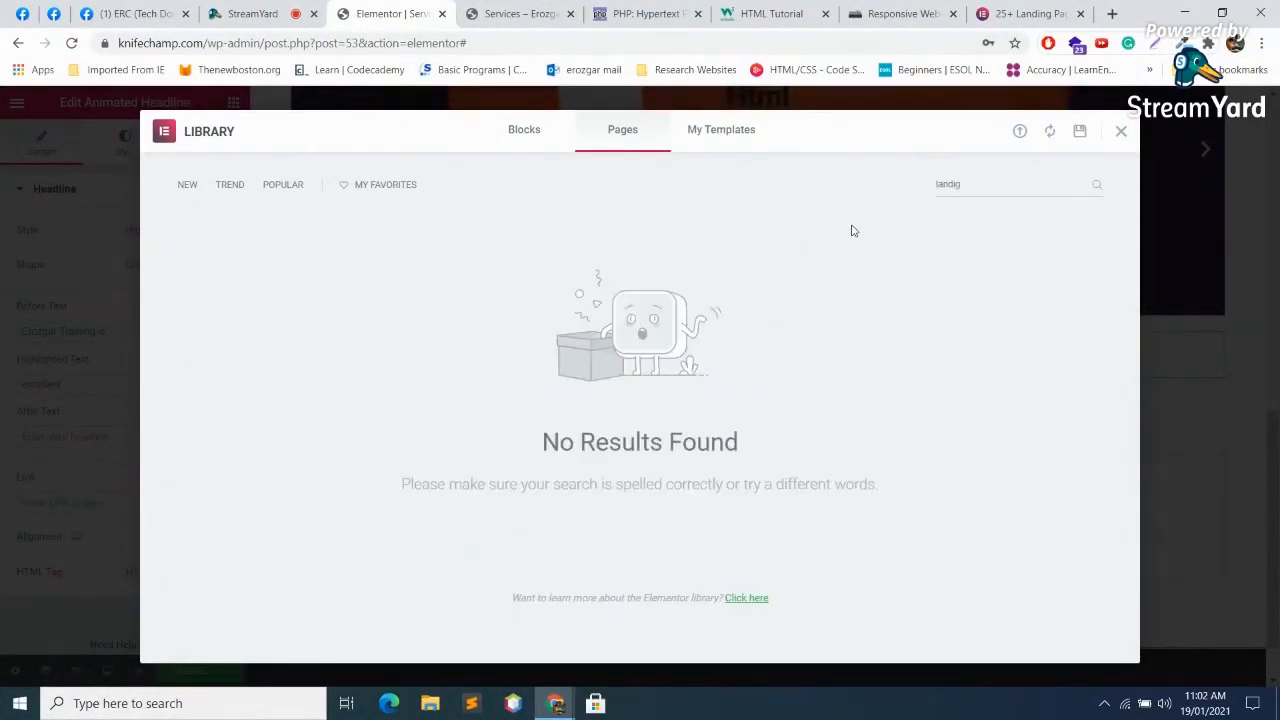
pyautogui.press('BackSpace')
pyautogui.press('BackSpace')
pyautogui.press('BackSpace')
pyautogui.press('BackSpace')
pyautogui.press('BackSpace')
pyautogui.press('BackSpace')
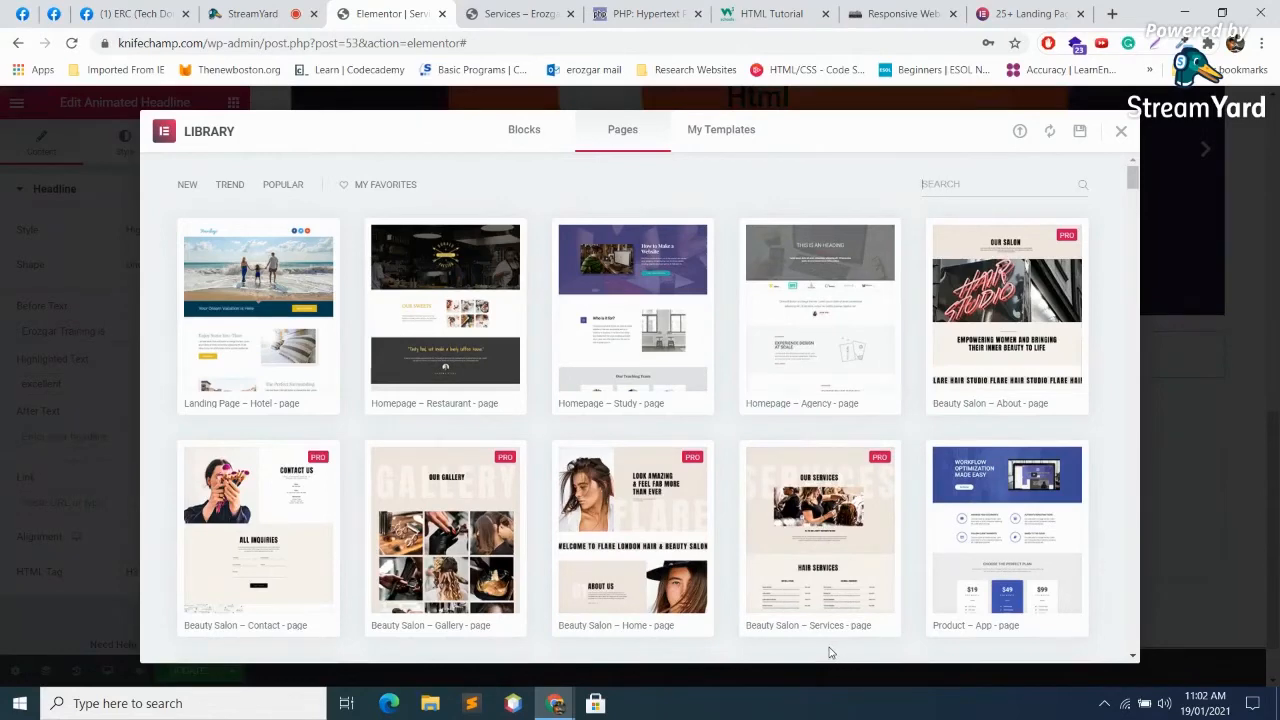
# Step: Browse the My Templates, Blocks and Pages tabs, then insert the Beauty Salon – Contact template
pyautogui.click(718, 130)
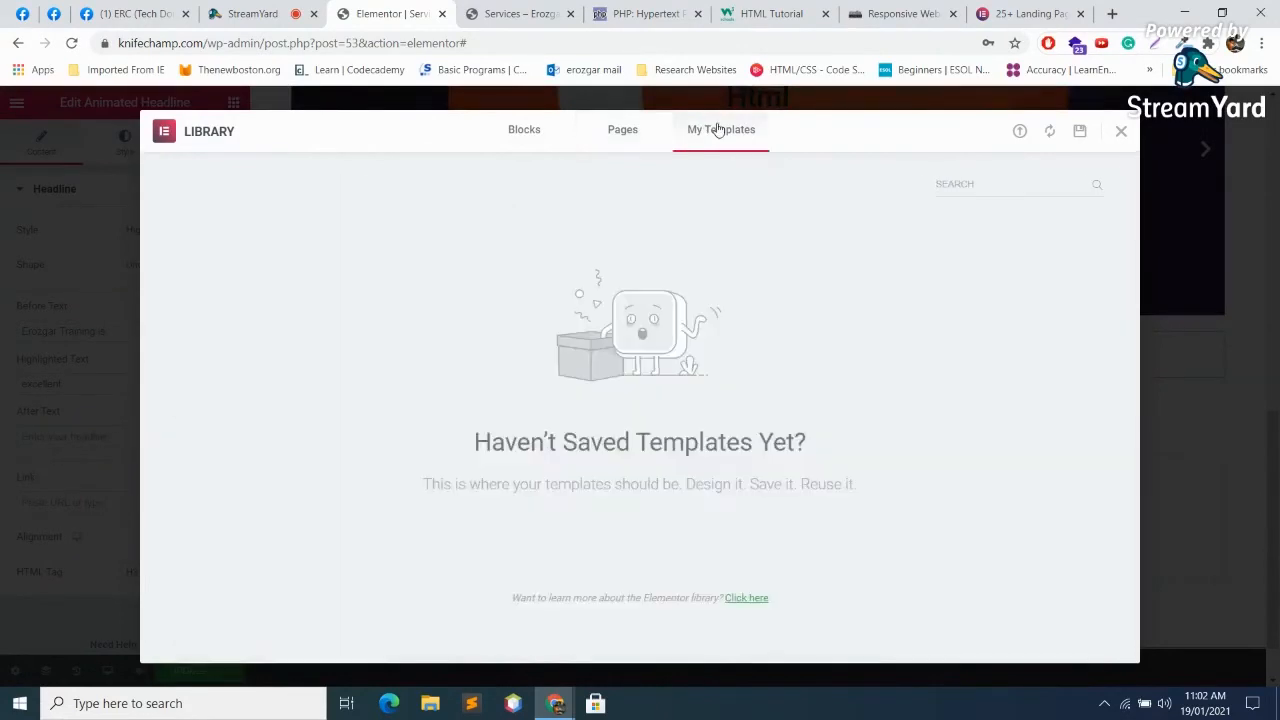
pyautogui.click(625, 132)
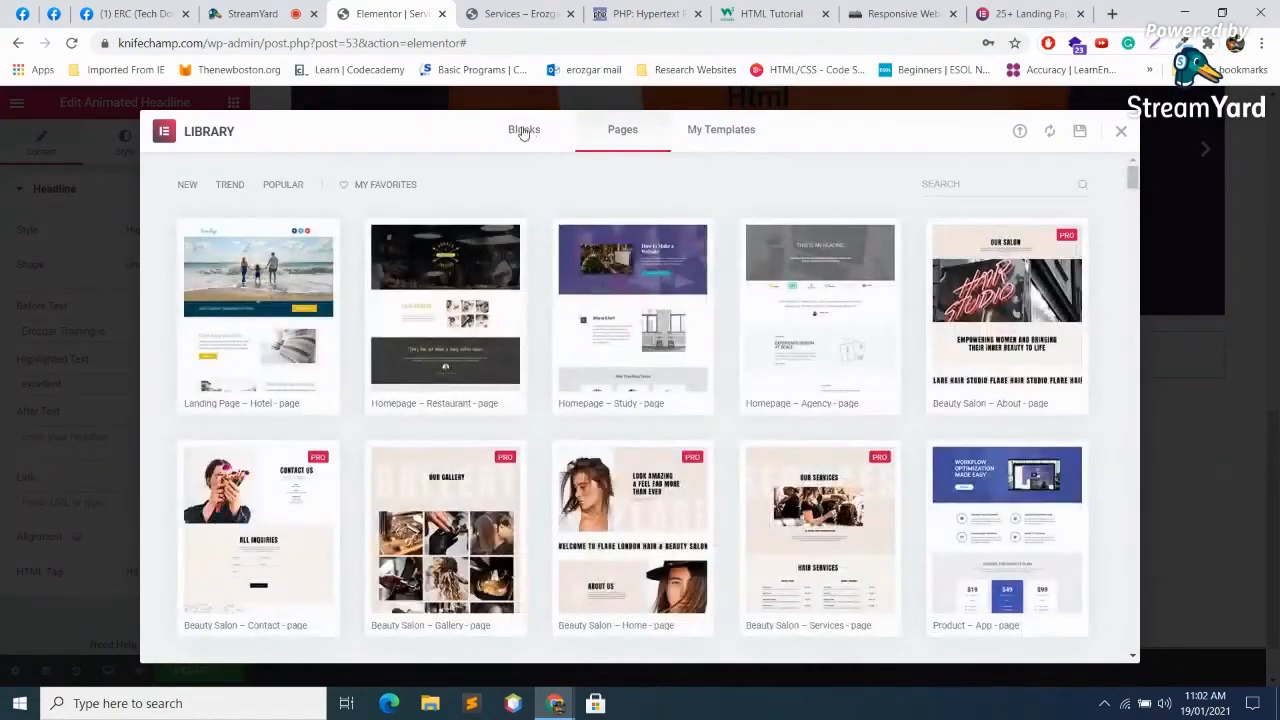
pyautogui.click(523, 129)
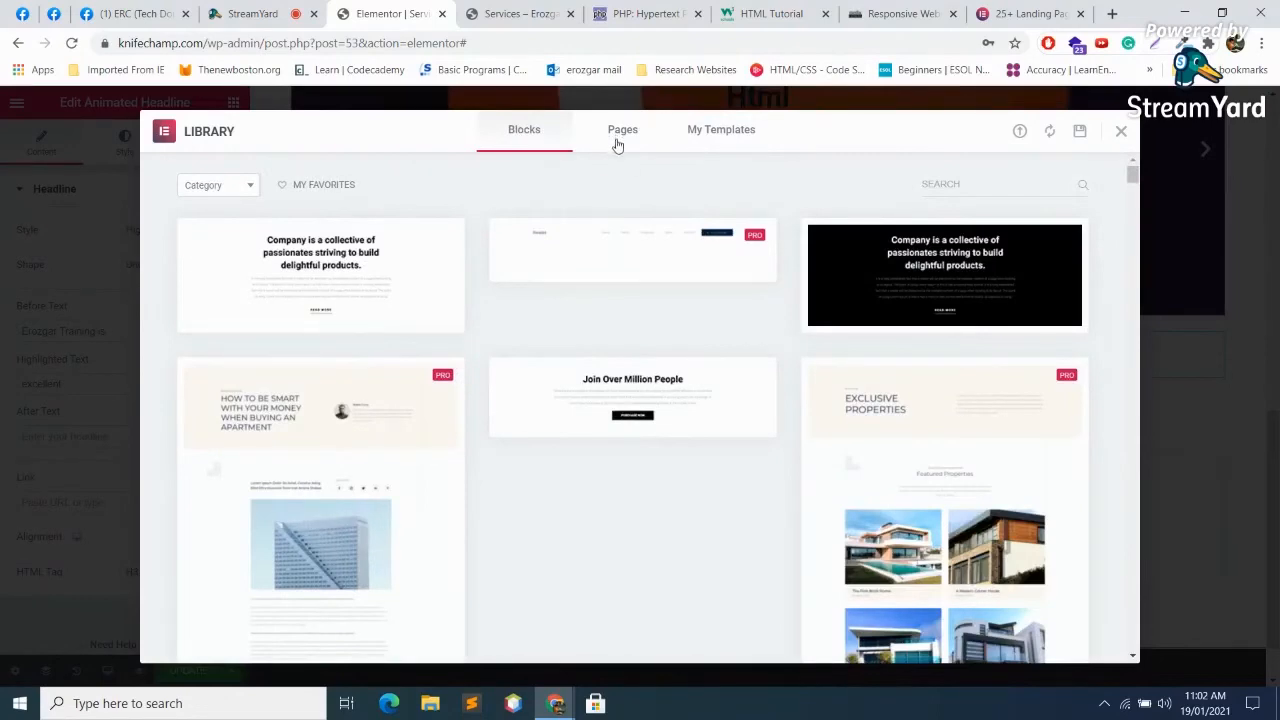
pyautogui.click(619, 138)
pyautogui.scroll(-2, 820, 320)
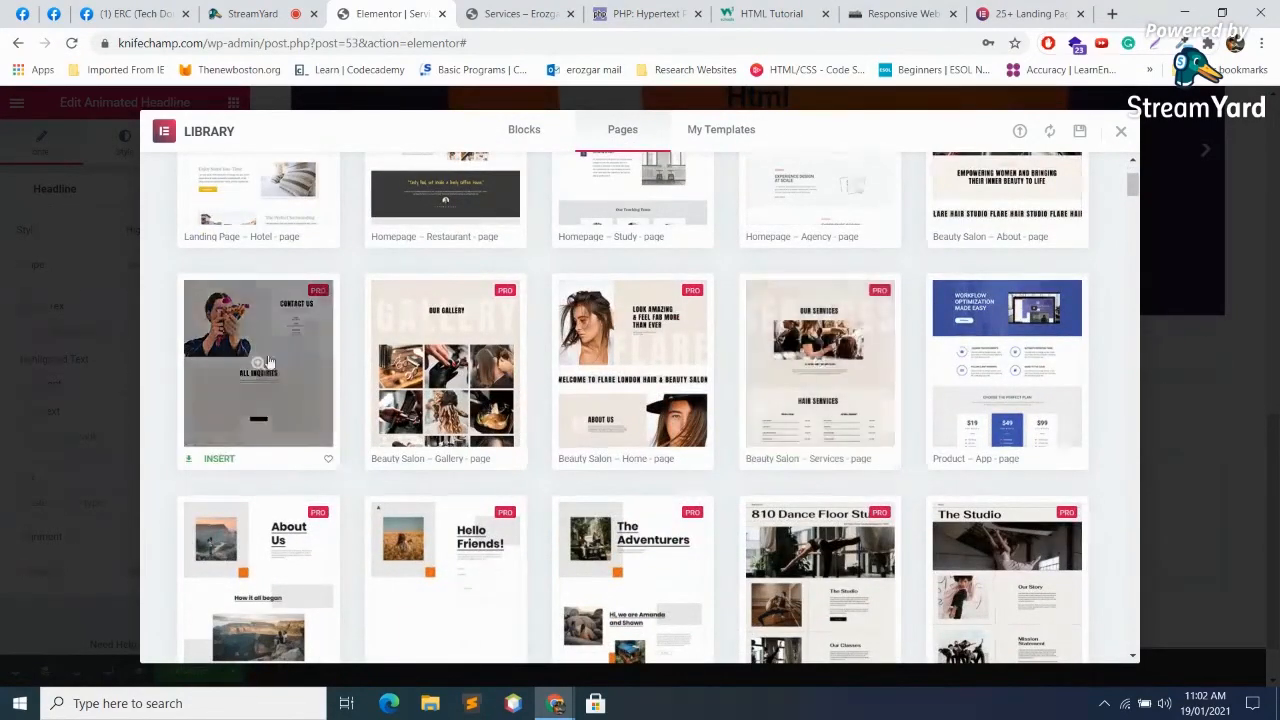
pyautogui.click(209, 466)
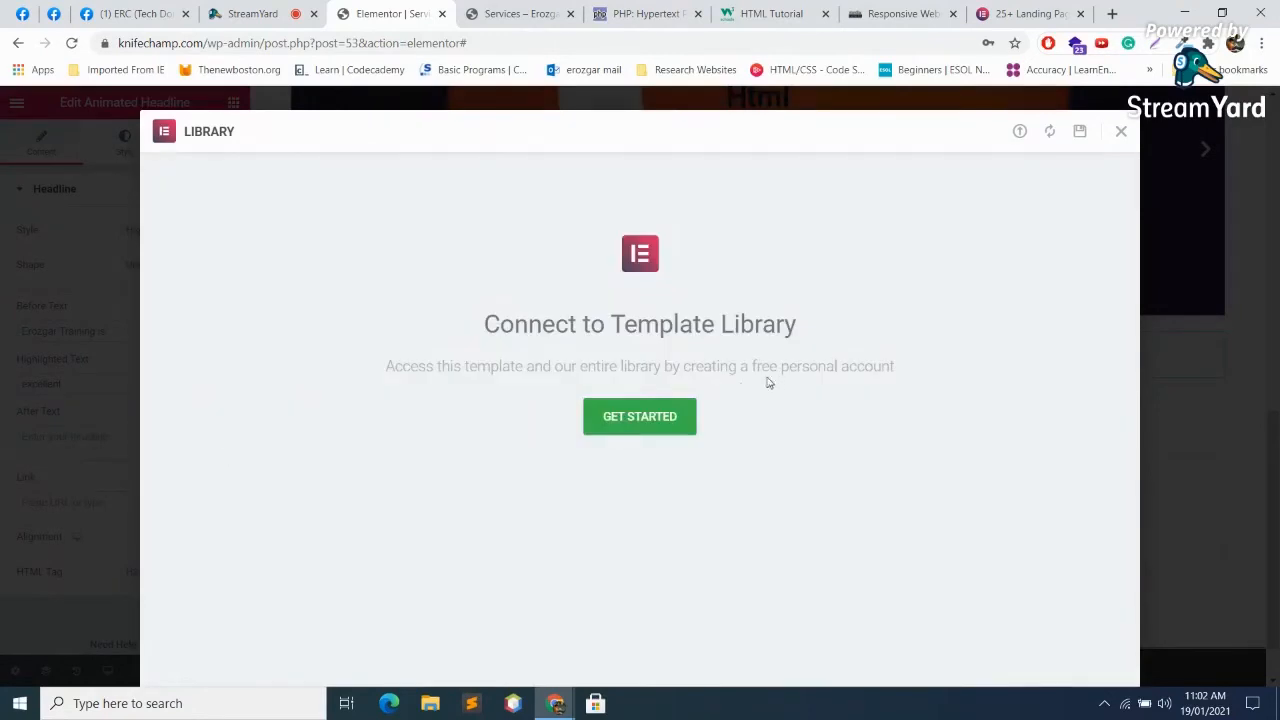
# Step: Log in and connect to the template library, skip document settings, and dismiss the error
pyautogui.click(659, 417)
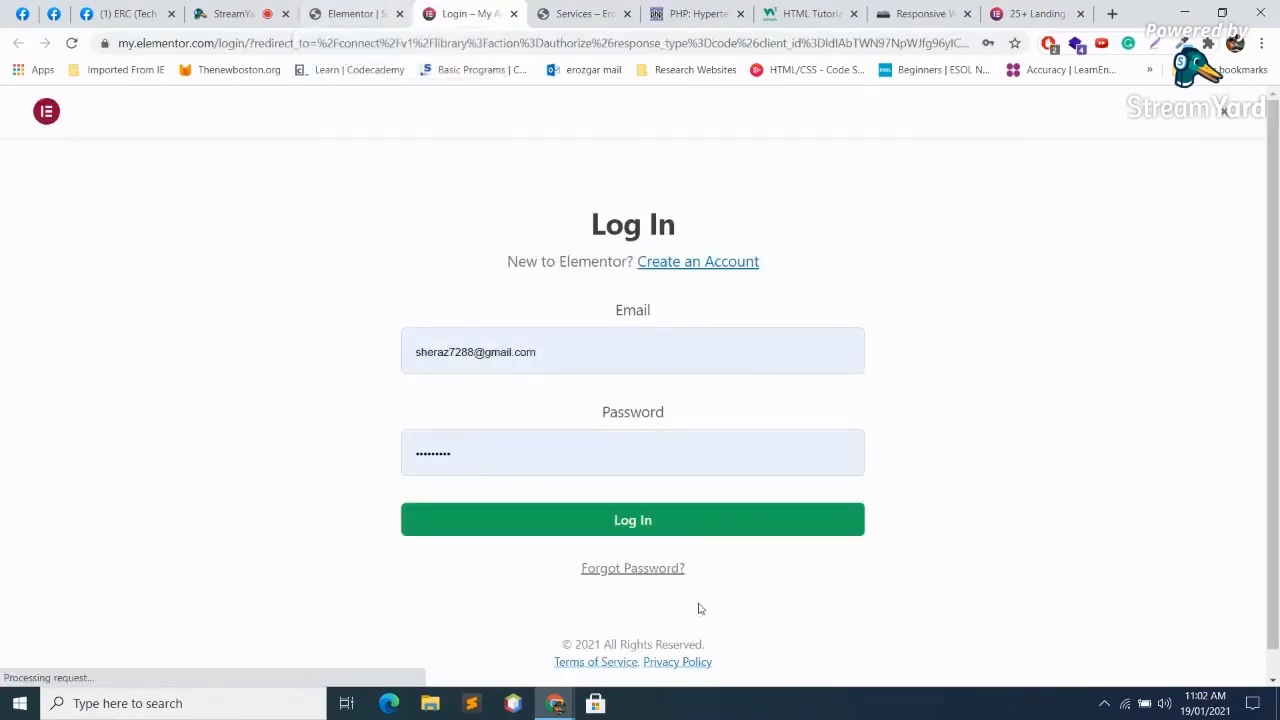
pyautogui.click(627, 519)
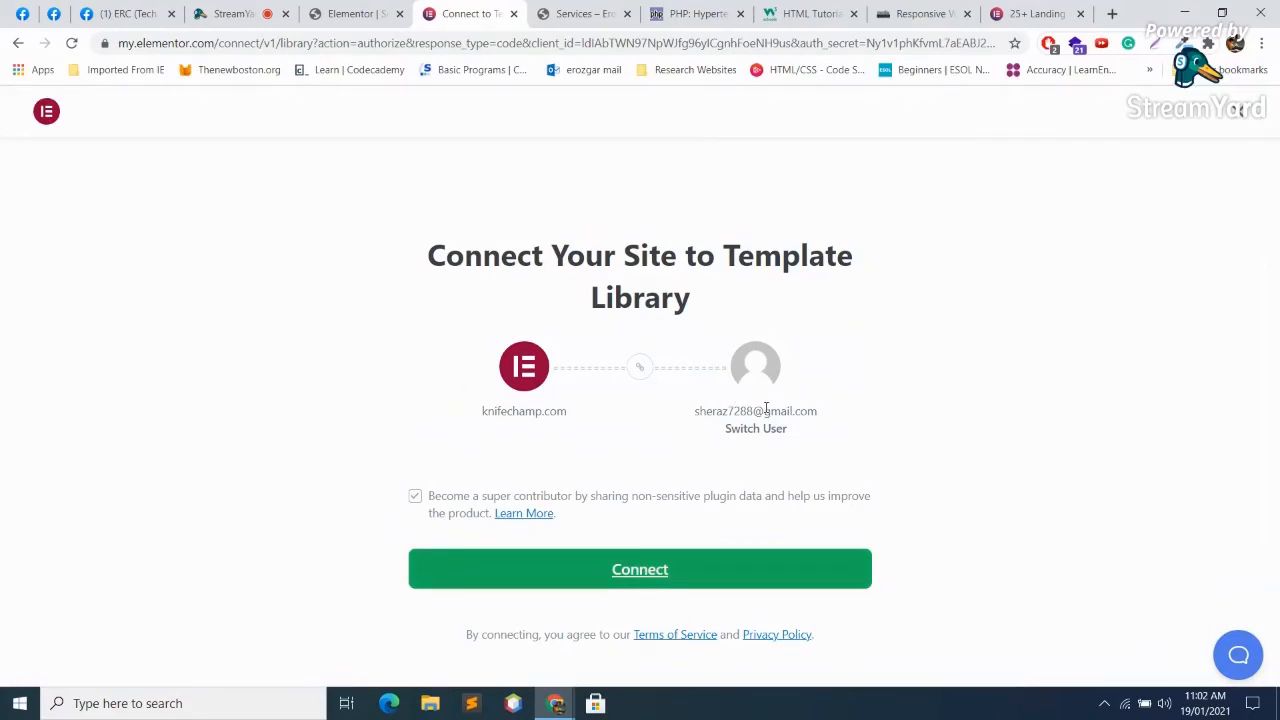
pyautogui.click(676, 572)
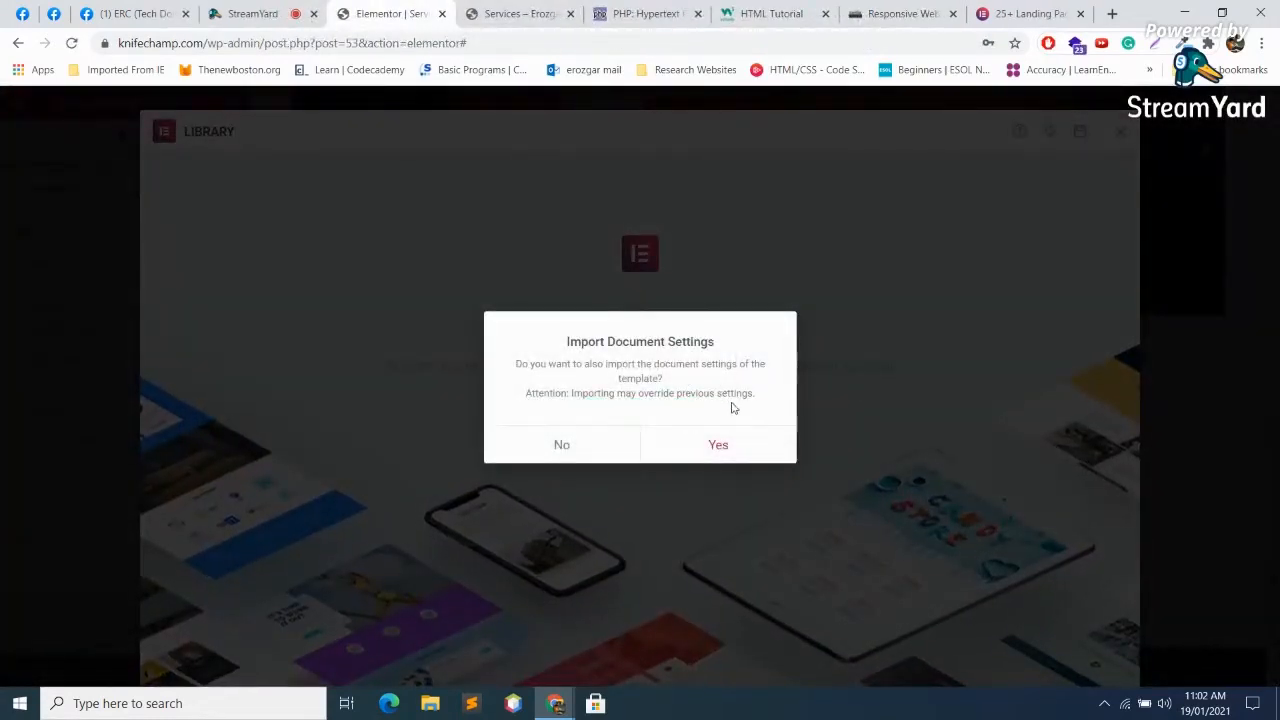
pyautogui.click(603, 451)
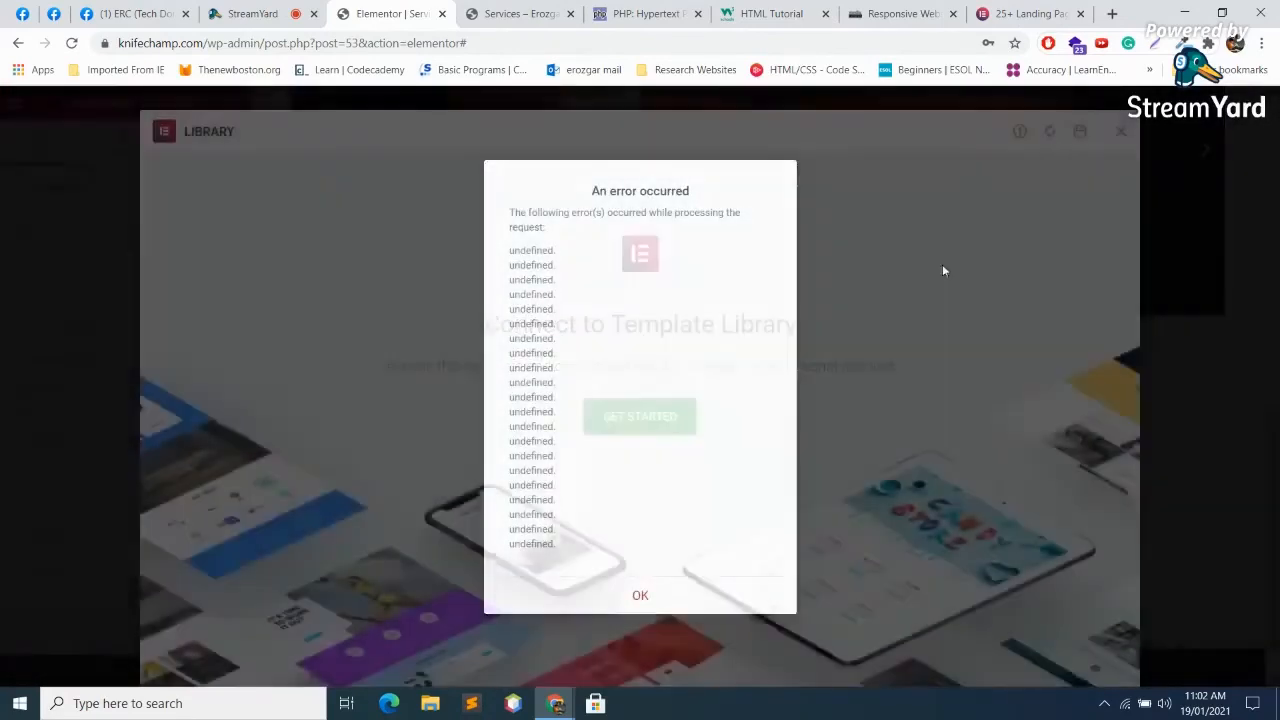
pyautogui.click(640, 595)
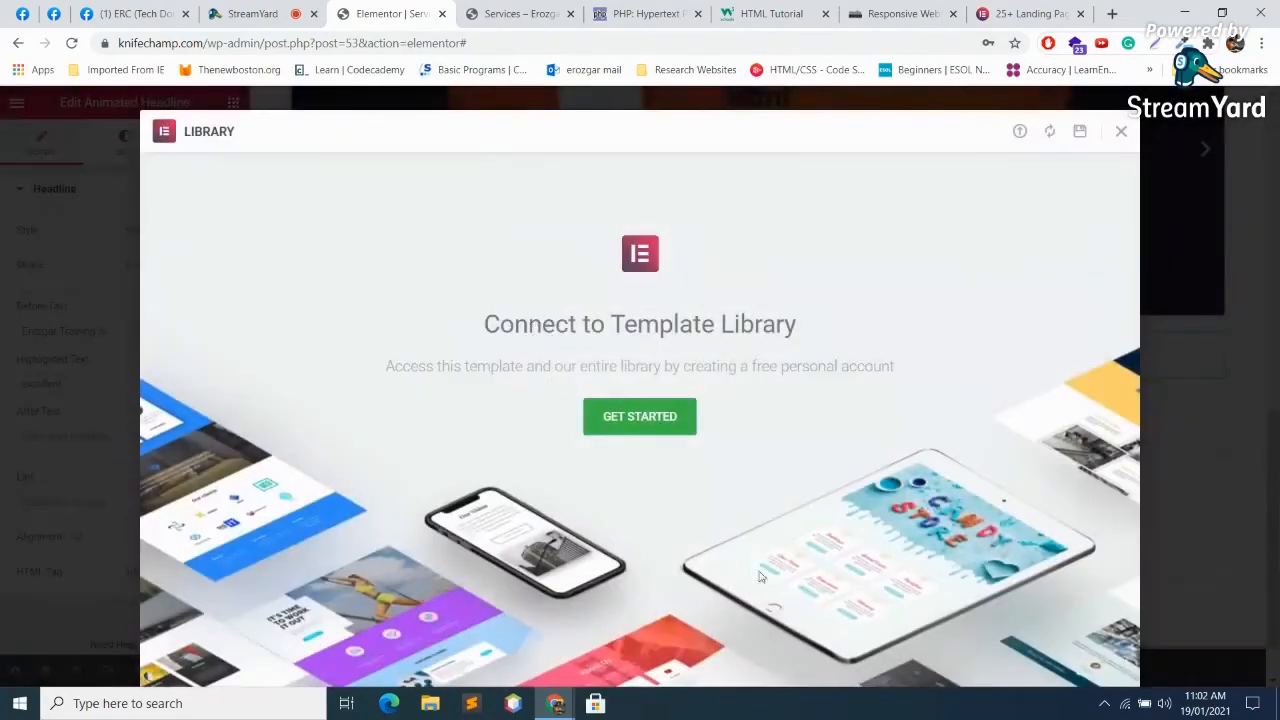
# Step: Retry with document settings imported, then close the library and return to the kits article
pyautogui.click(645, 418)
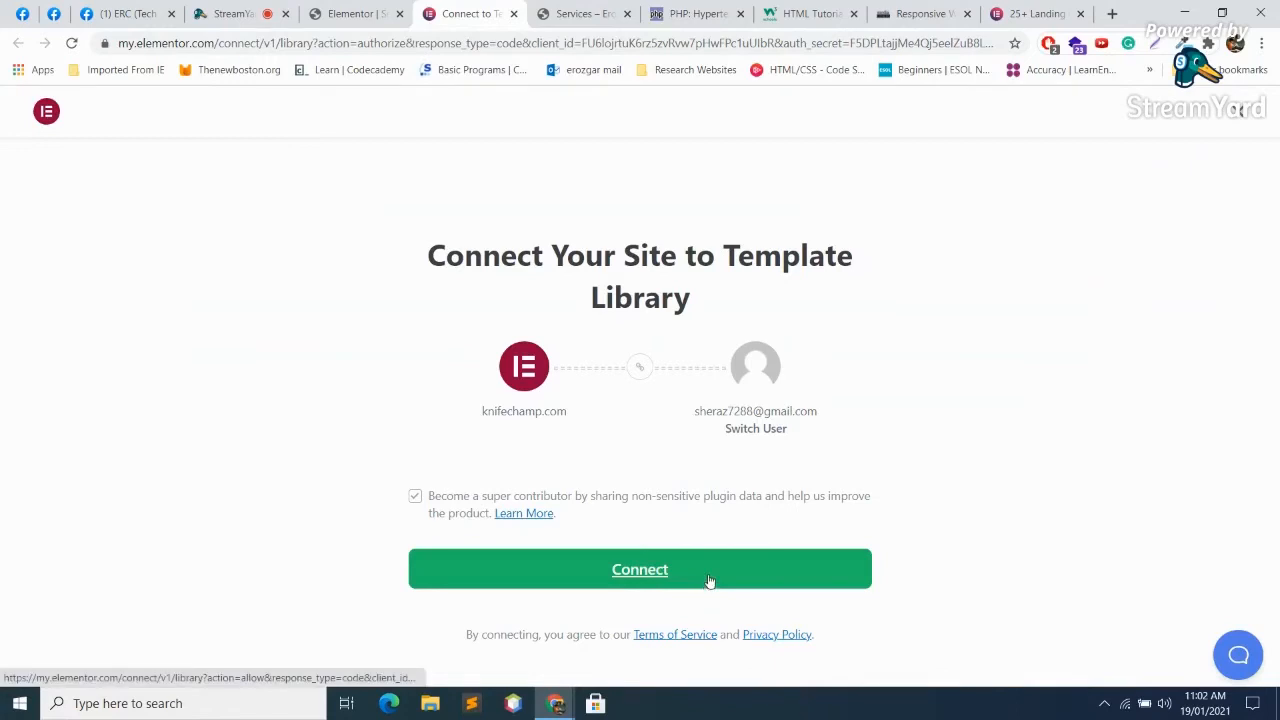
pyautogui.click(709, 581)
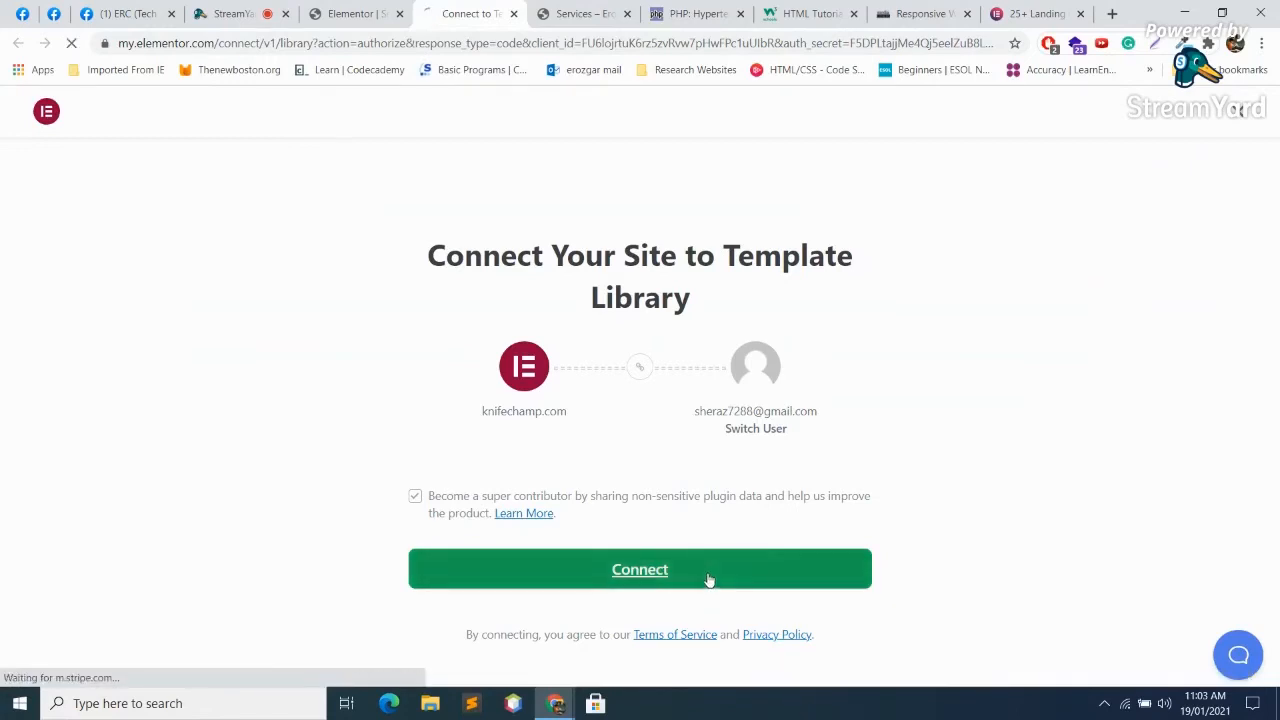
pyautogui.click(343, 12)
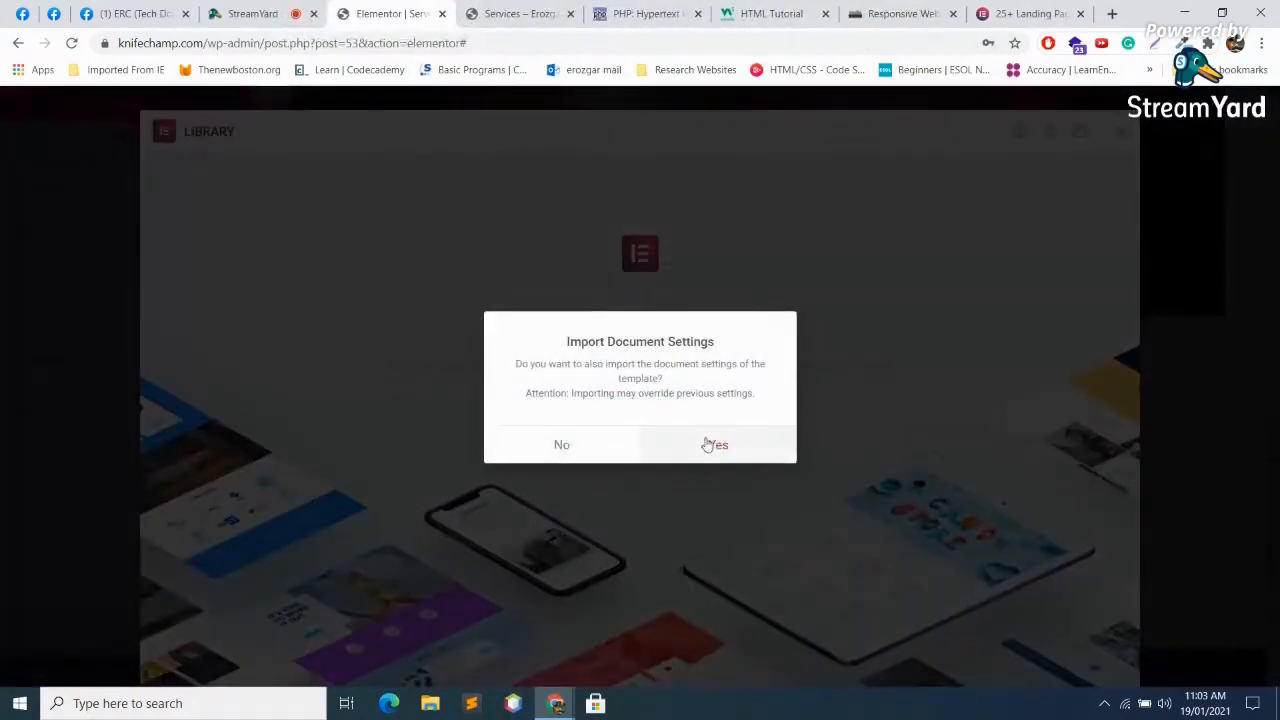
pyautogui.click(709, 444)
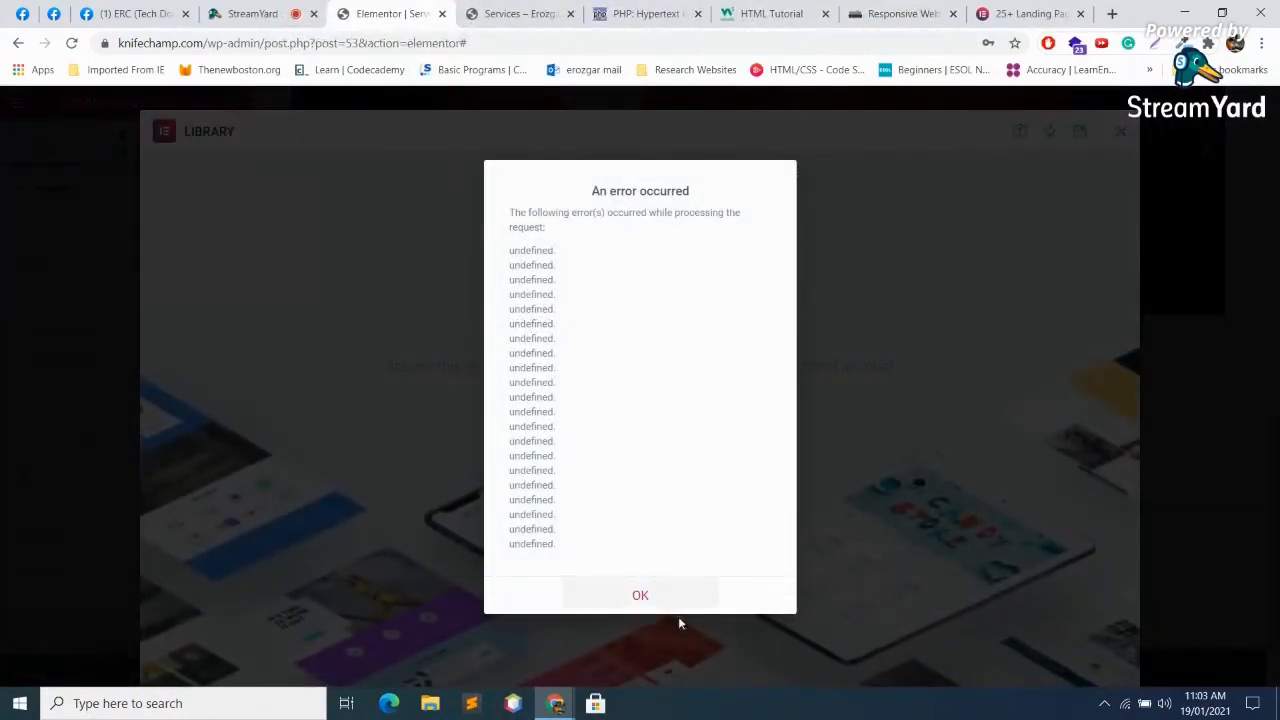
pyautogui.click(640, 596)
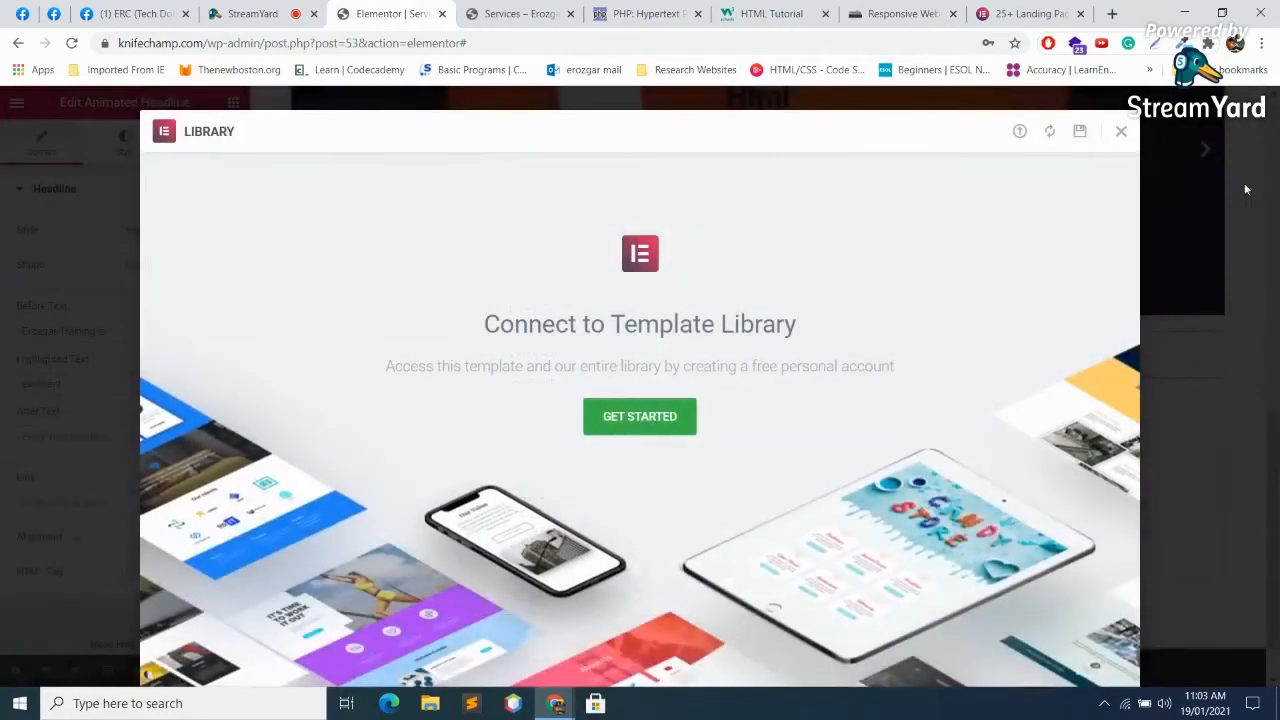
pyautogui.click(1119, 135)
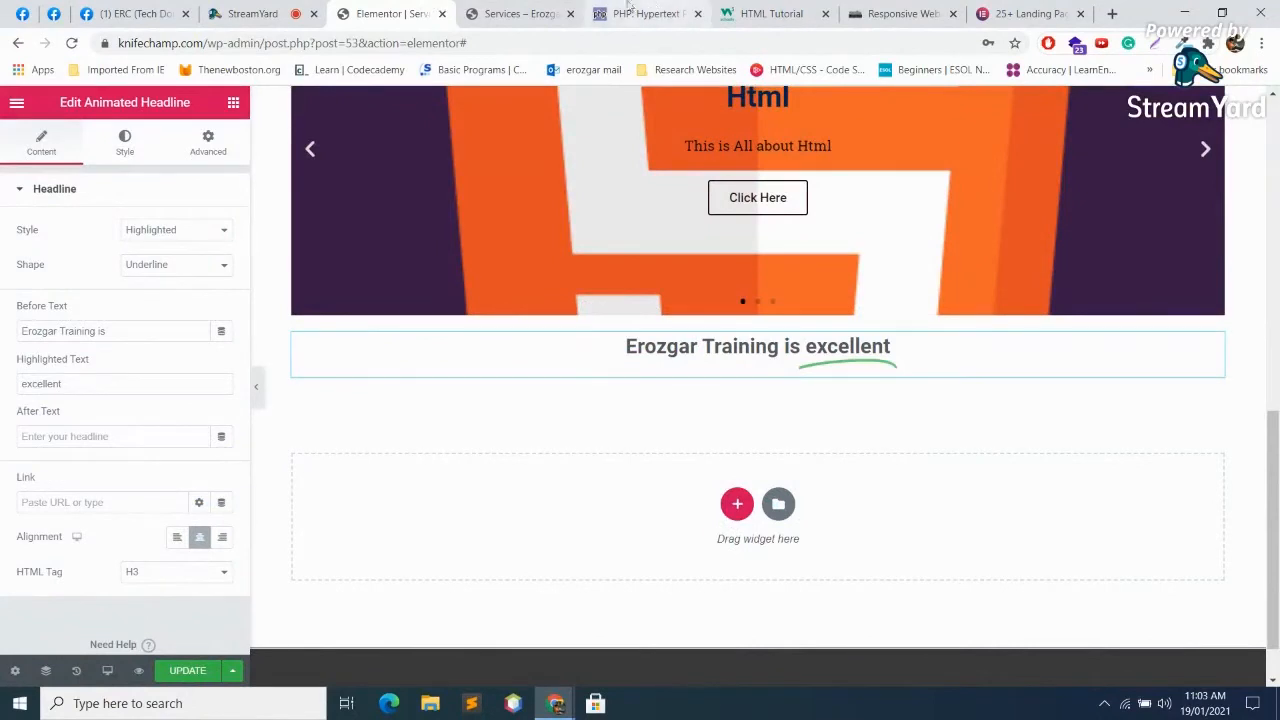
pyautogui.click(1020, 10)
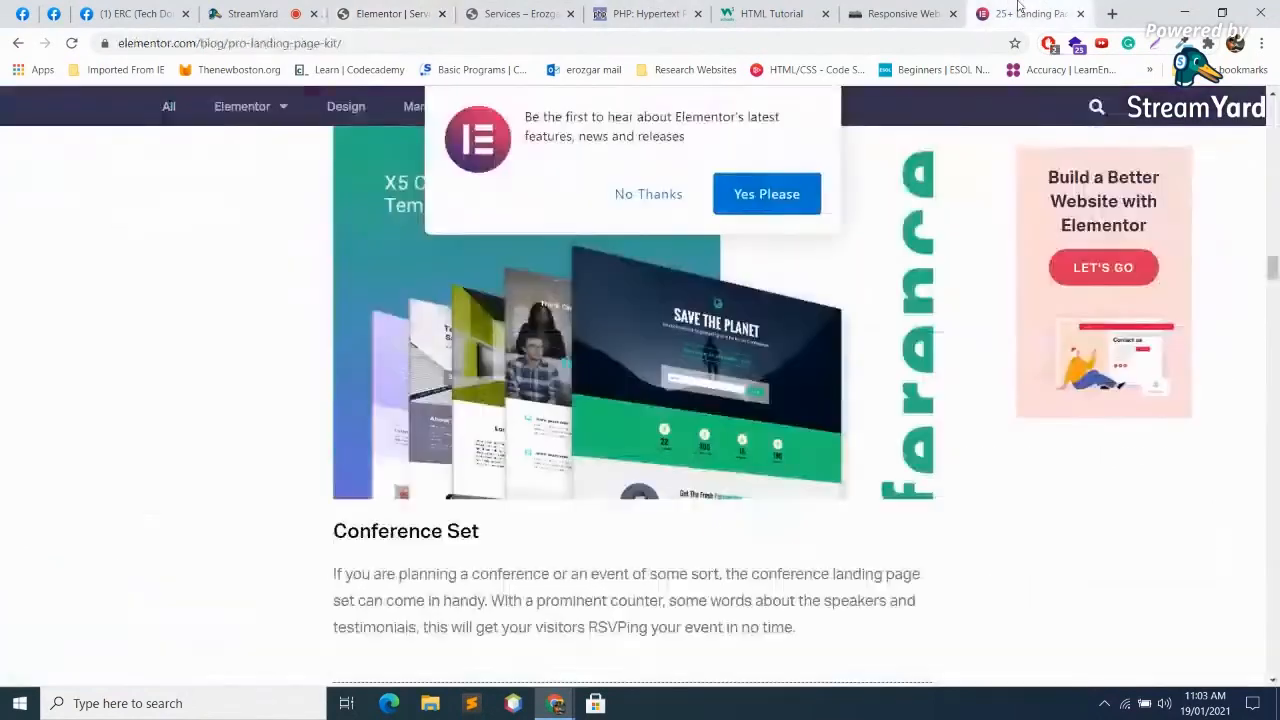
pyautogui.click(651, 197)
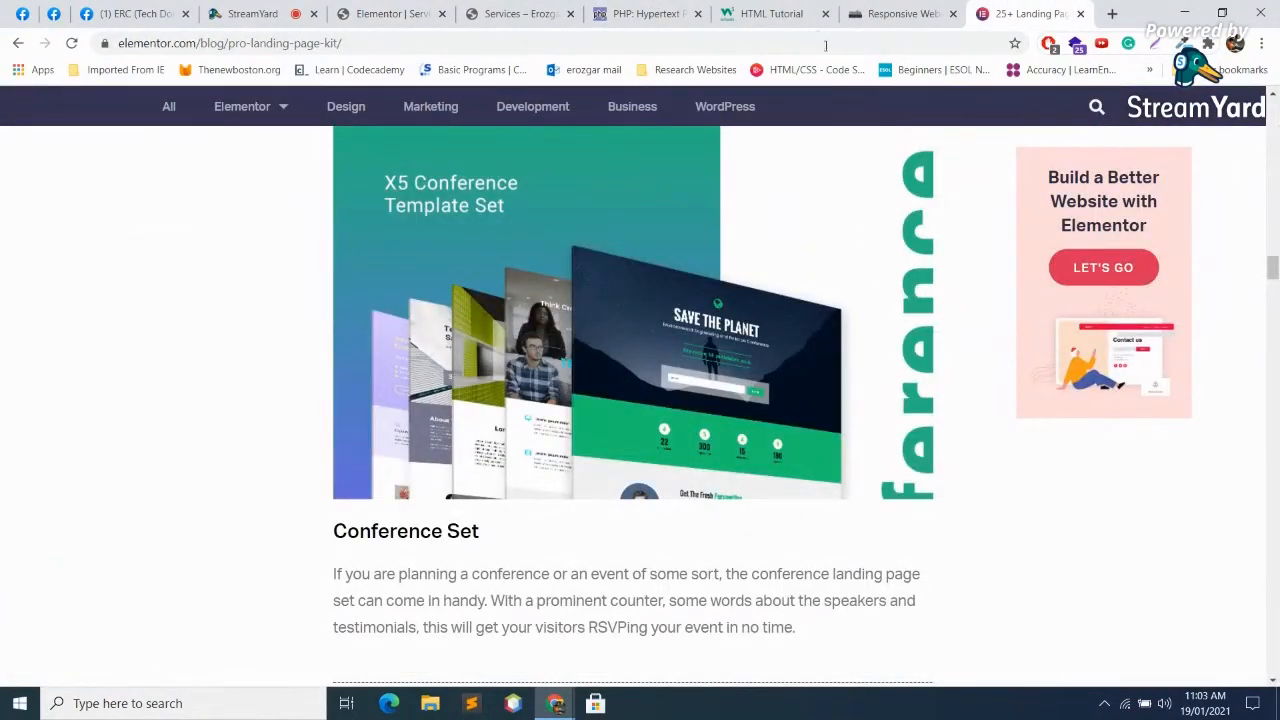
# Step: Cycle through the open browser tabs and return to the Elementor editor
pyautogui.click(246, 12)
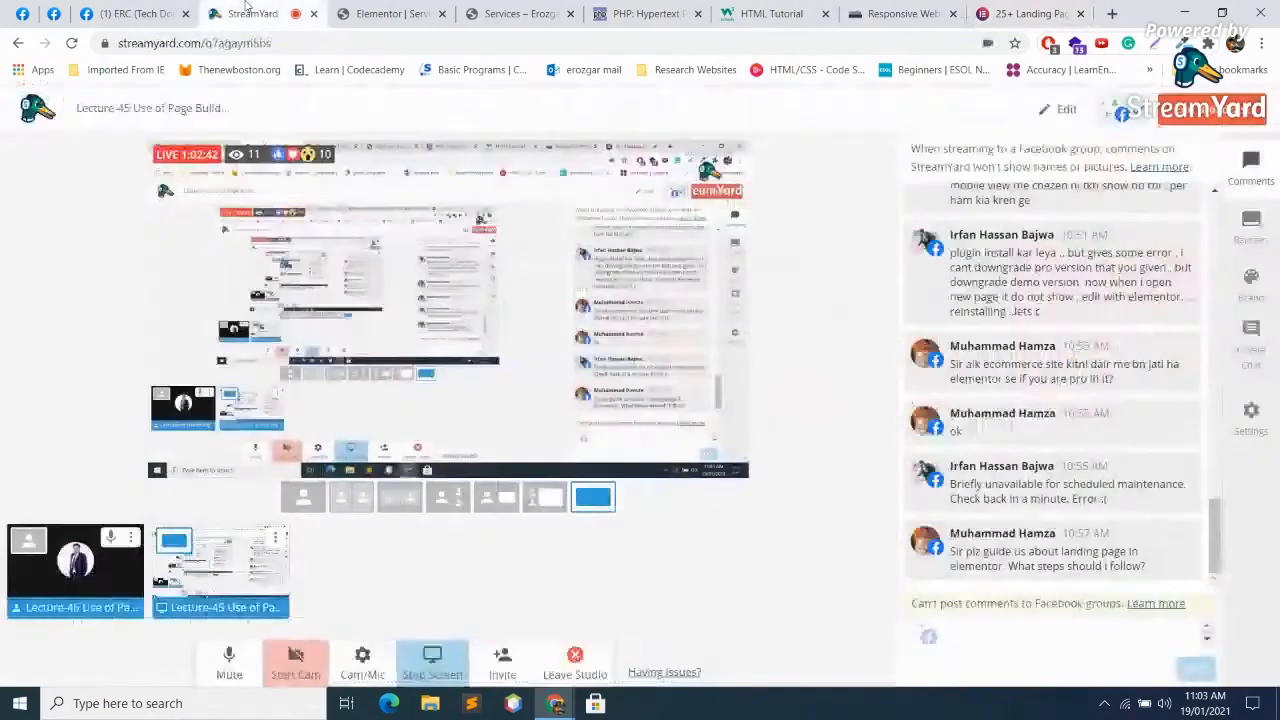
pyautogui.click(1025, 13)
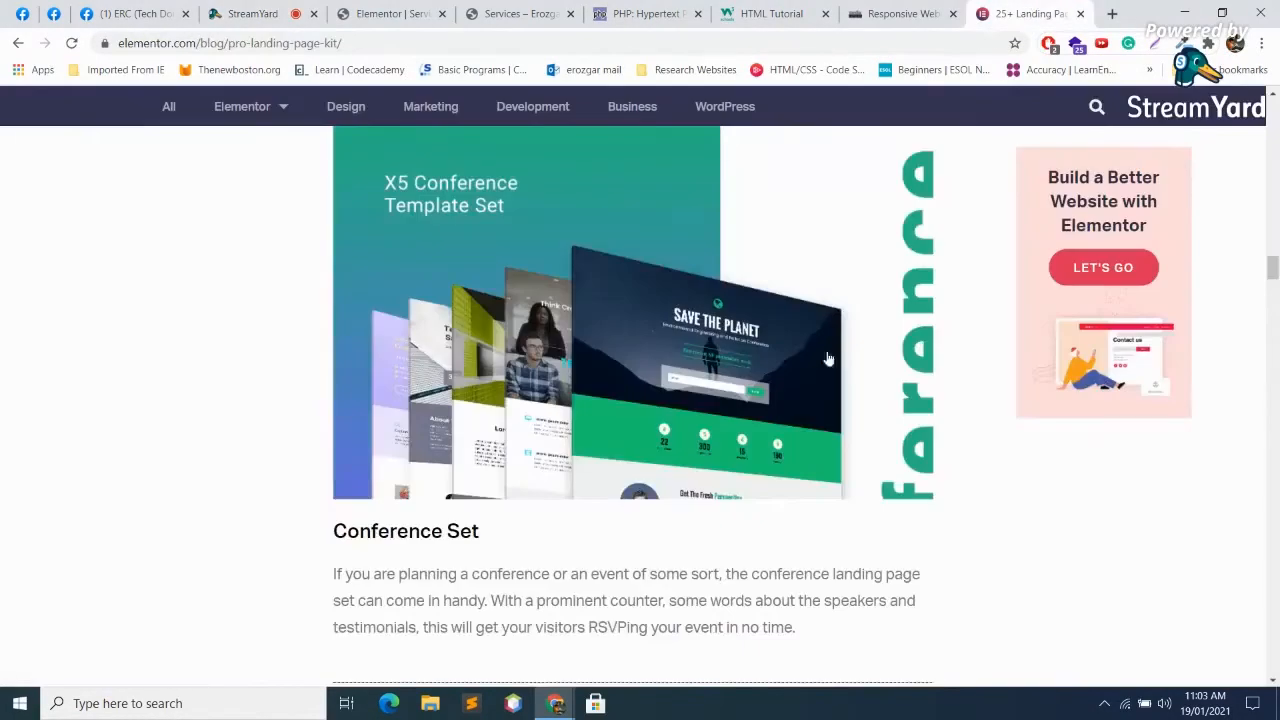
pyautogui.click(906, 13)
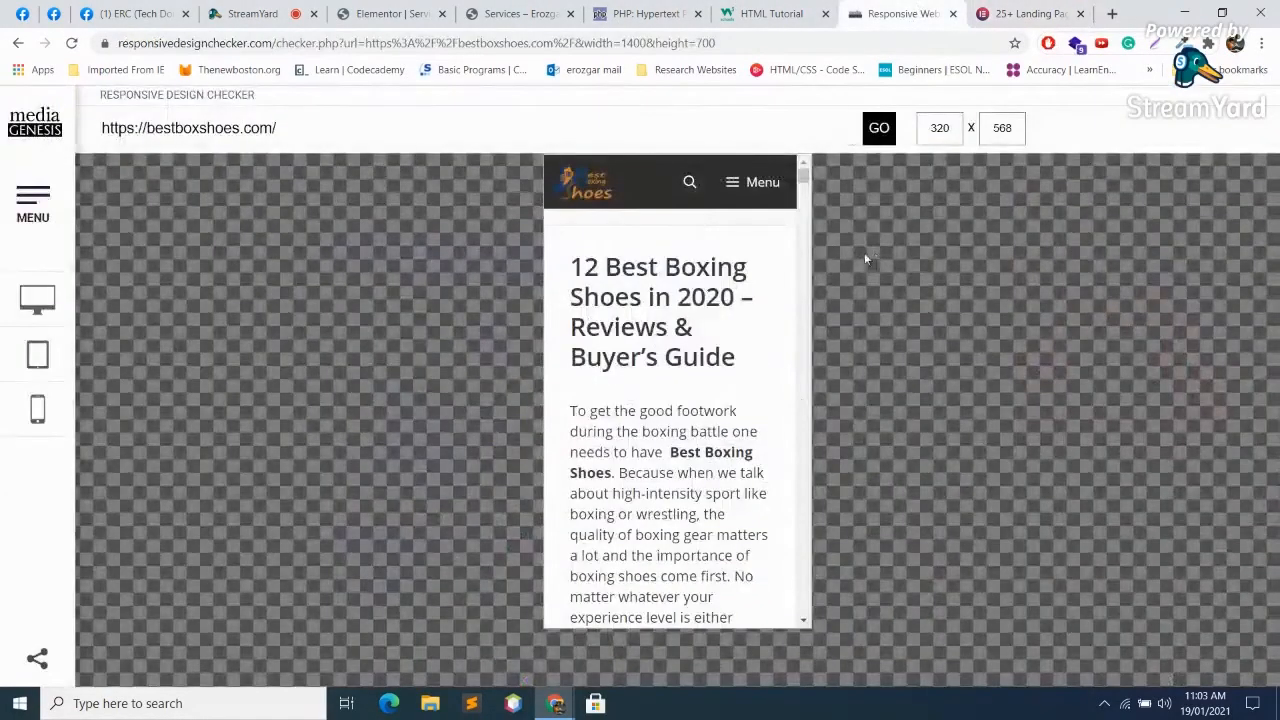
pyautogui.click(770, 13)
pyautogui.click(519, 13)
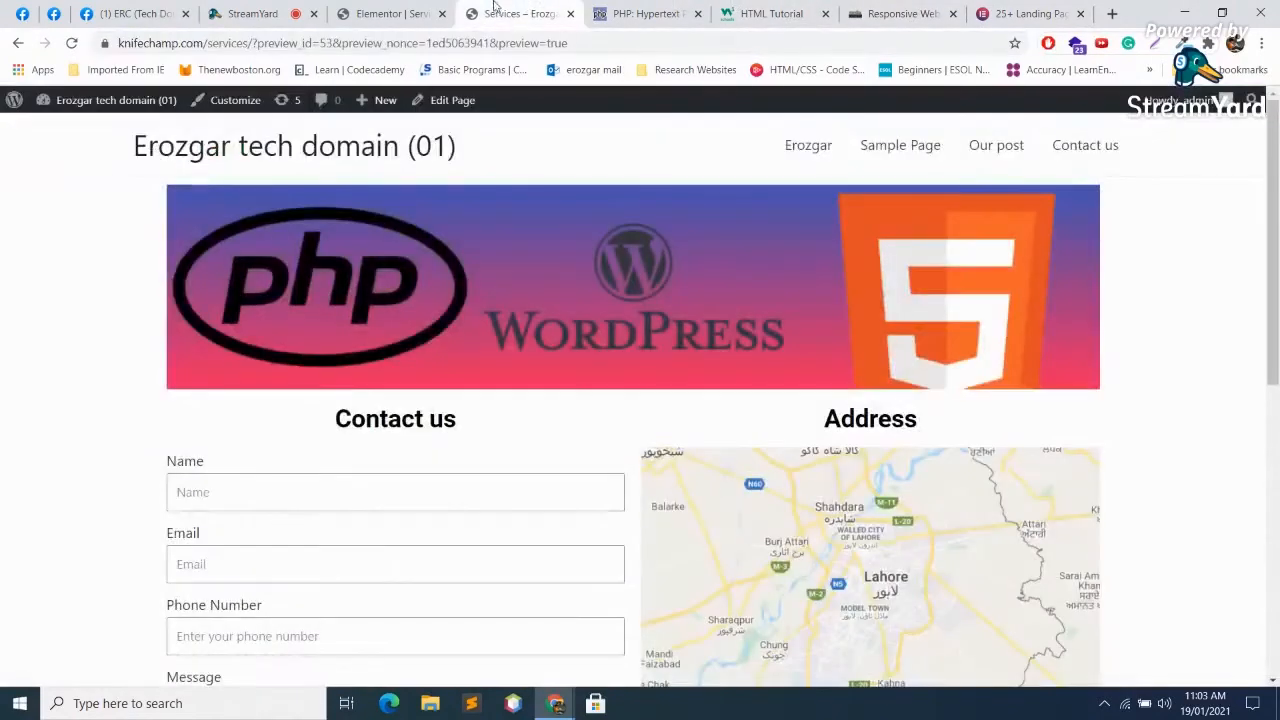
pyautogui.click(422, 8)
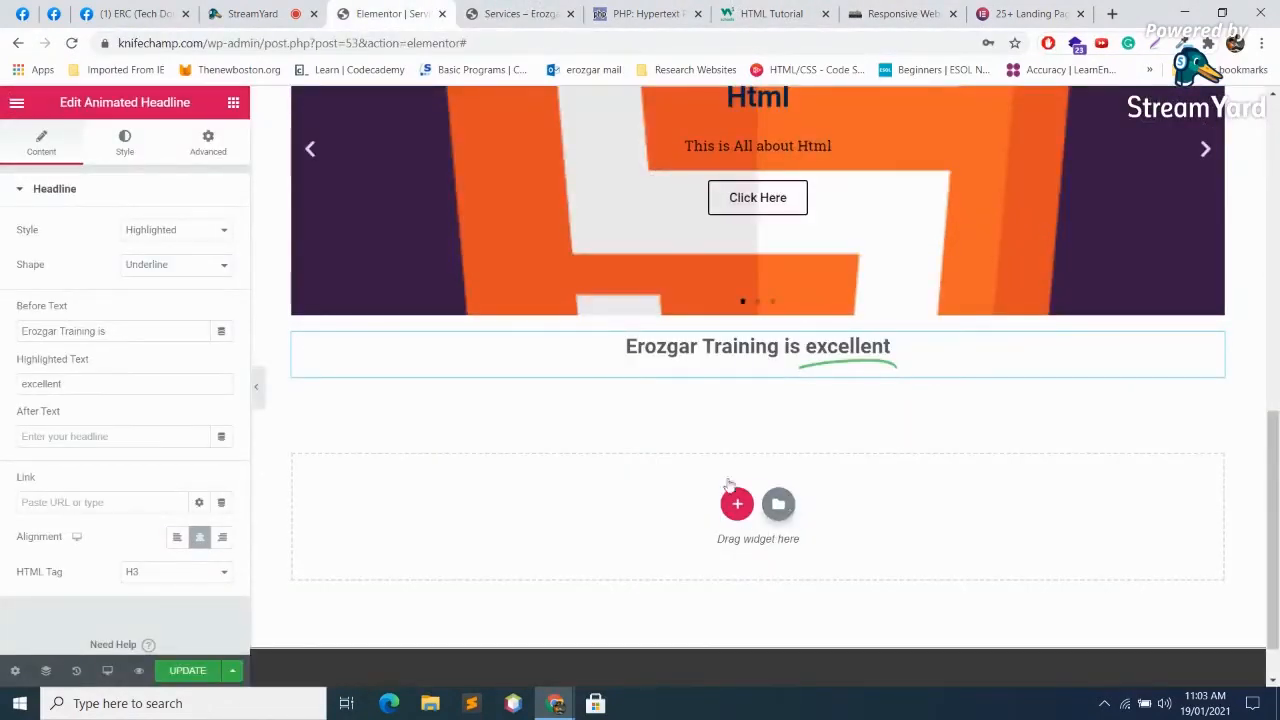
# Step: Try inserting the first Blocks template into the empty section, dismiss the connection error, and browse blocks
pyautogui.click(778, 503)
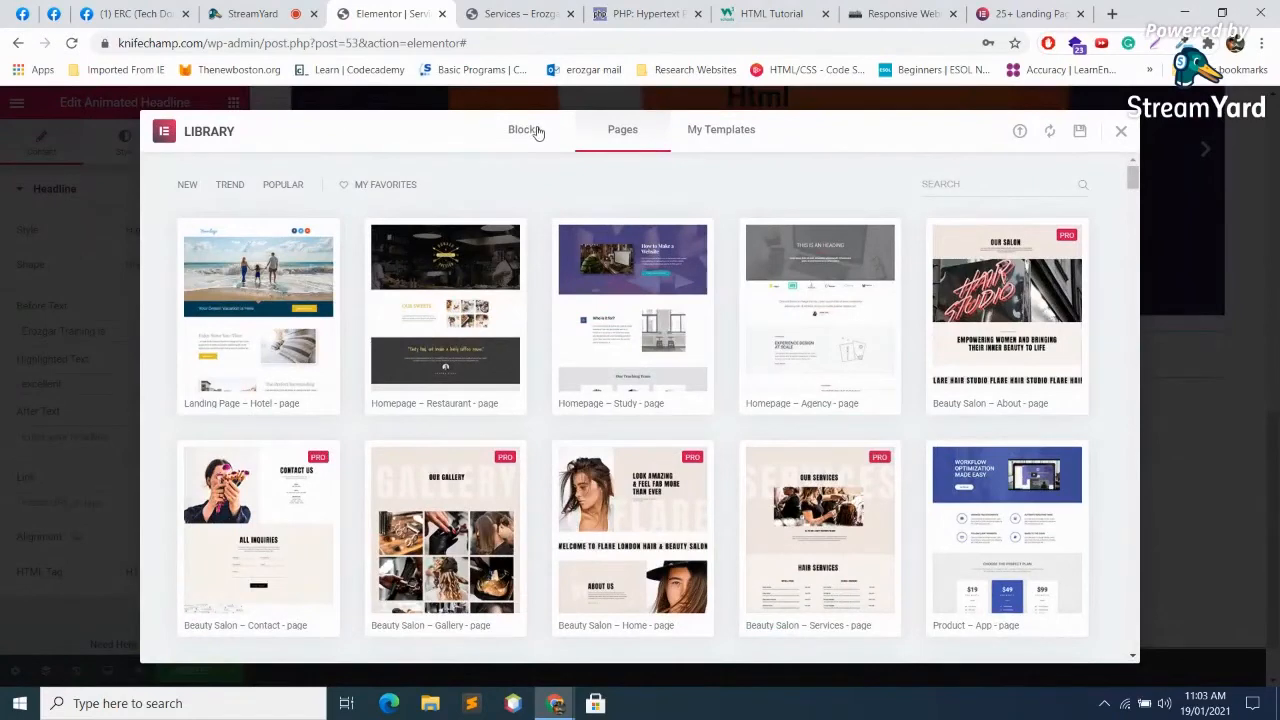
pyautogui.click(537, 133)
pyautogui.moveTo(348, 308)
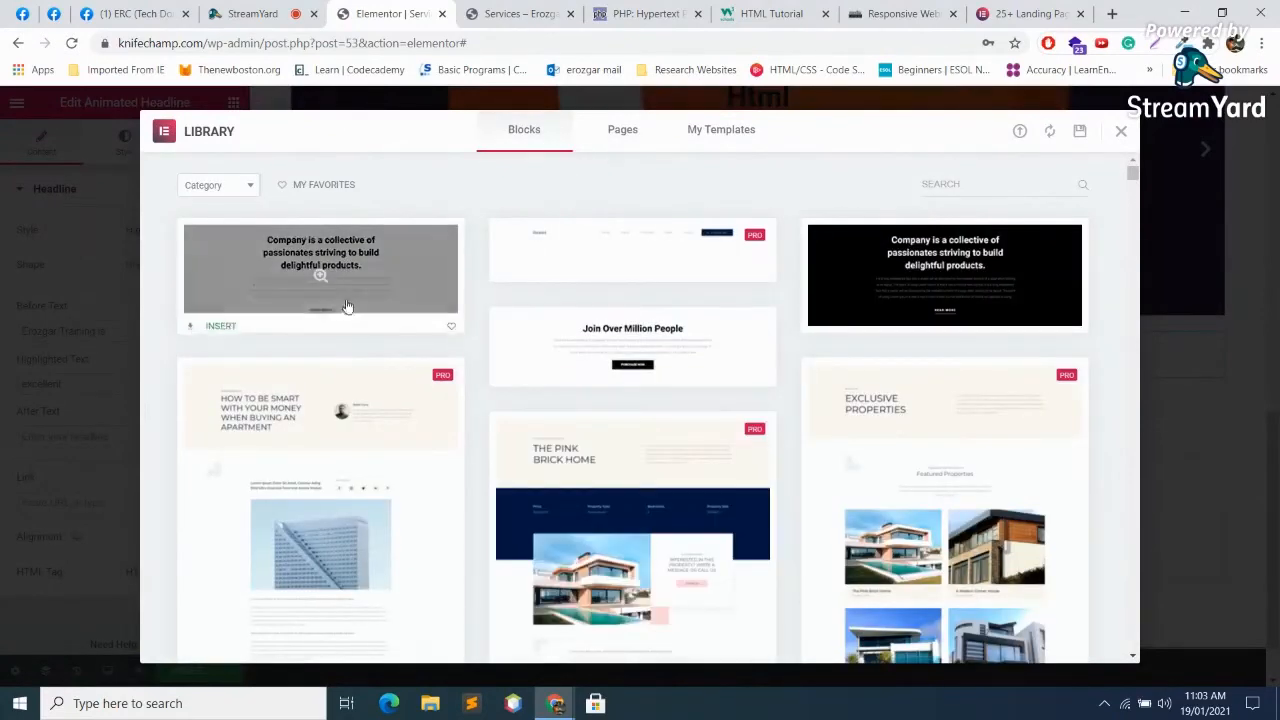
pyautogui.click(215, 320)
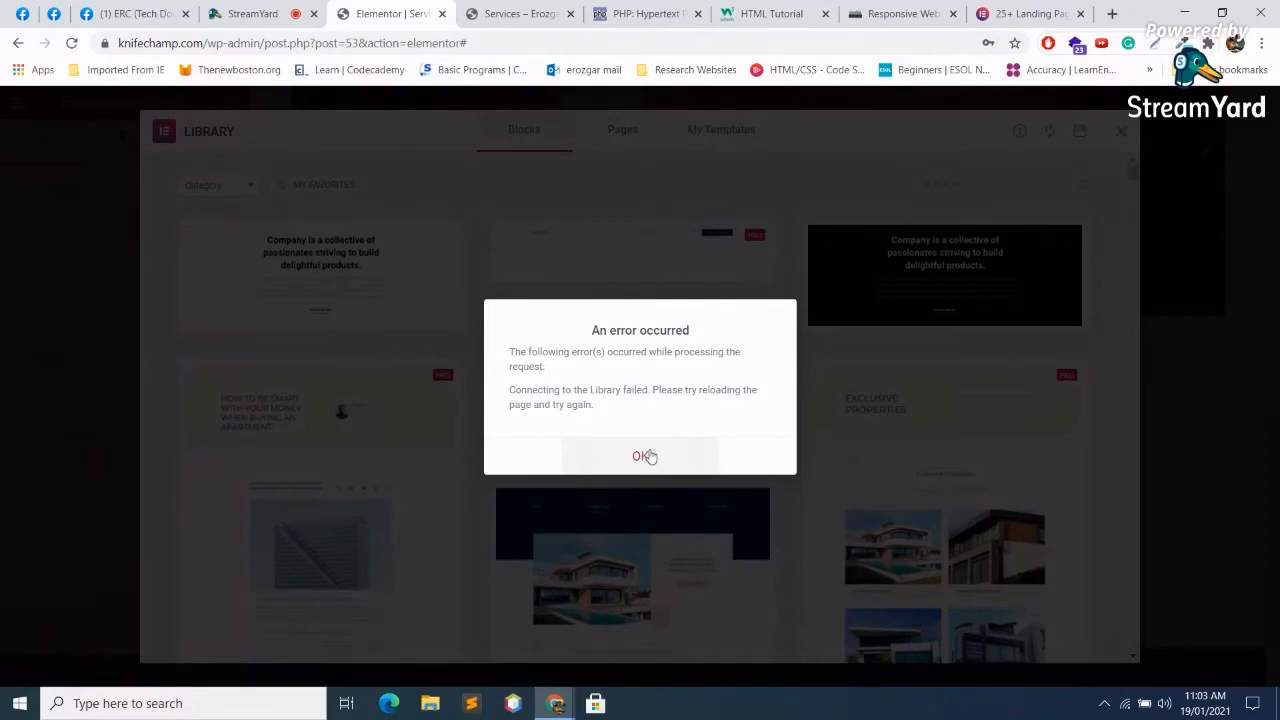
pyautogui.click(644, 456)
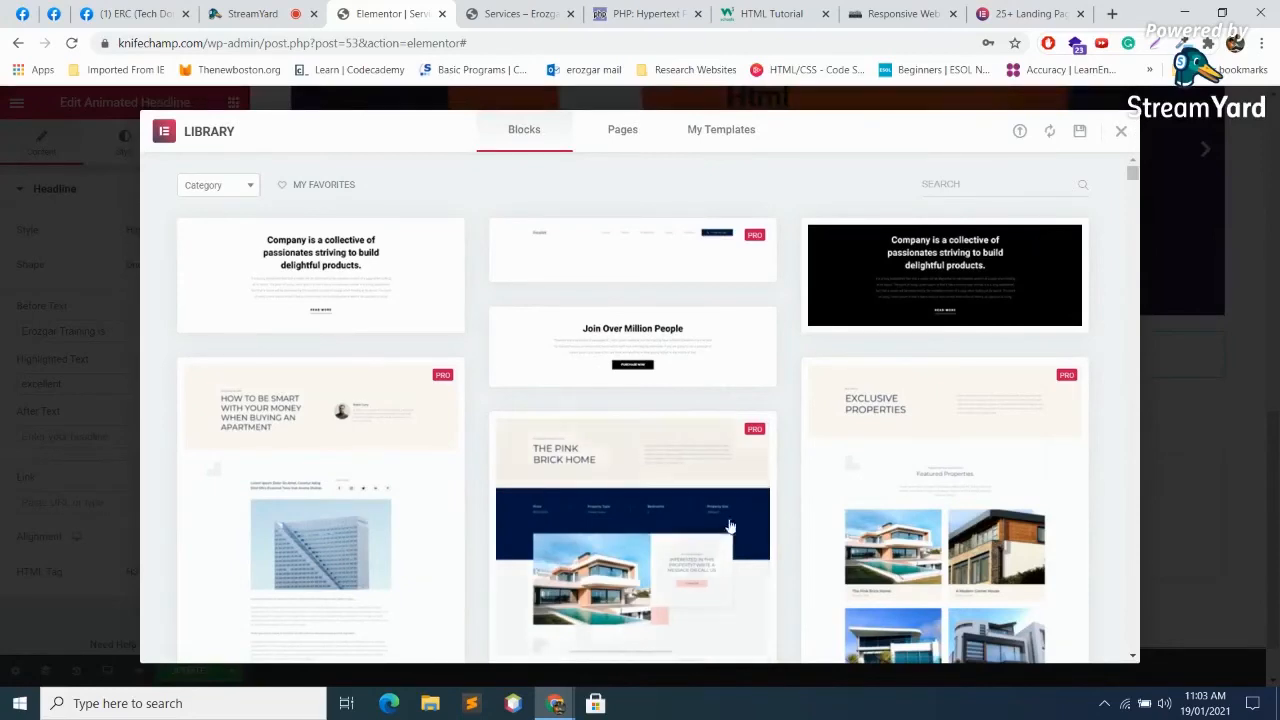
pyautogui.scroll(-6, 572, 280)
pyautogui.scroll(4, 582, 368)
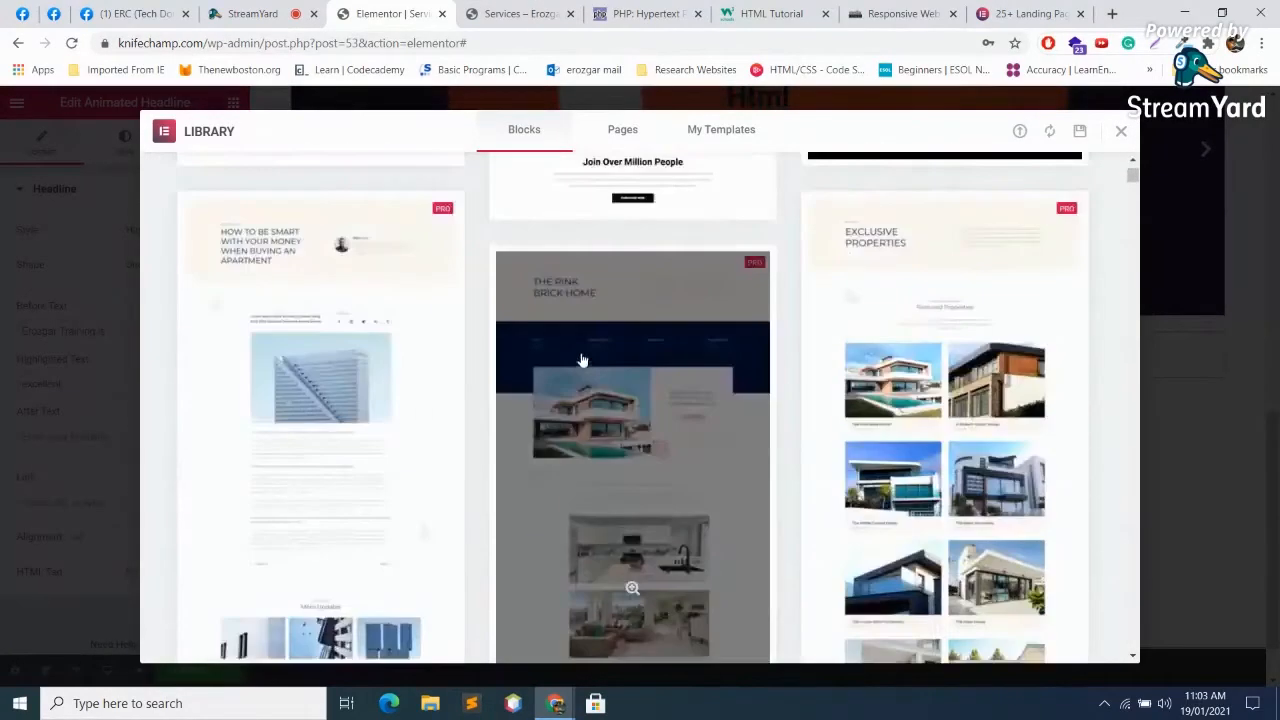
pyautogui.scroll(2, 582, 360)
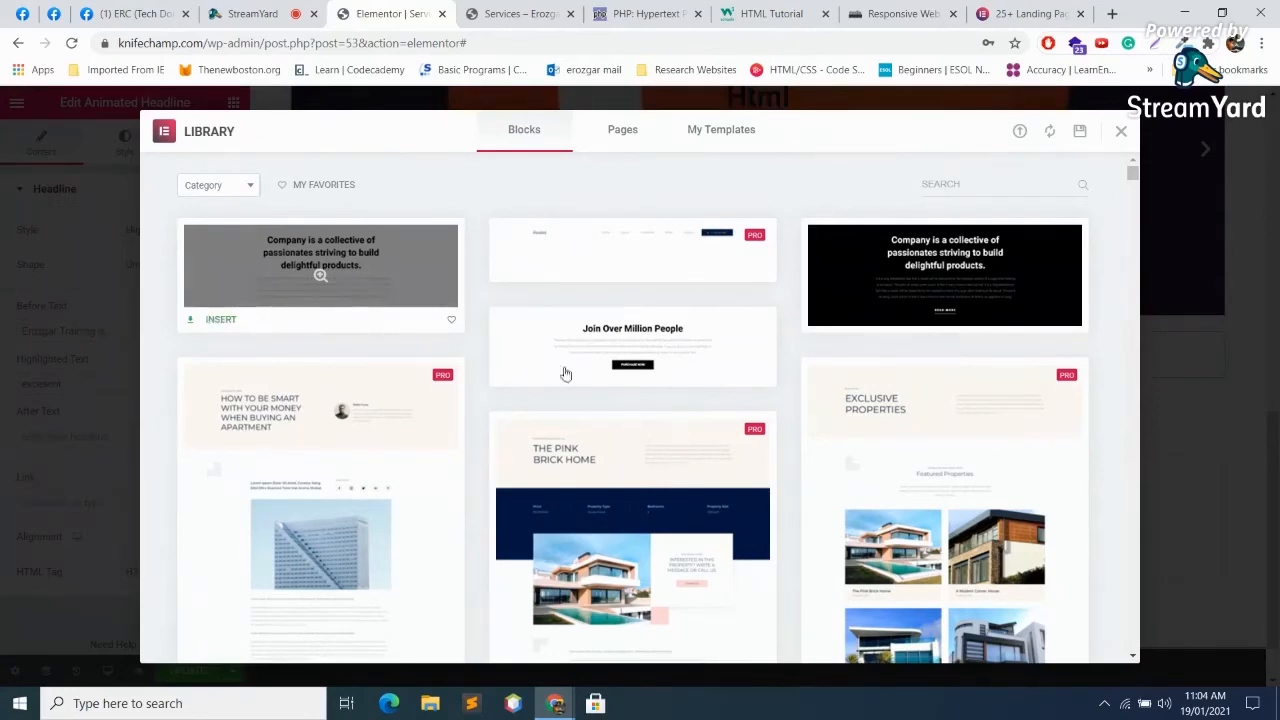
pyautogui.scroll(-3, 431, 303)
pyautogui.scroll(2, 354, 231)
pyautogui.scroll(-5, 348, 226)
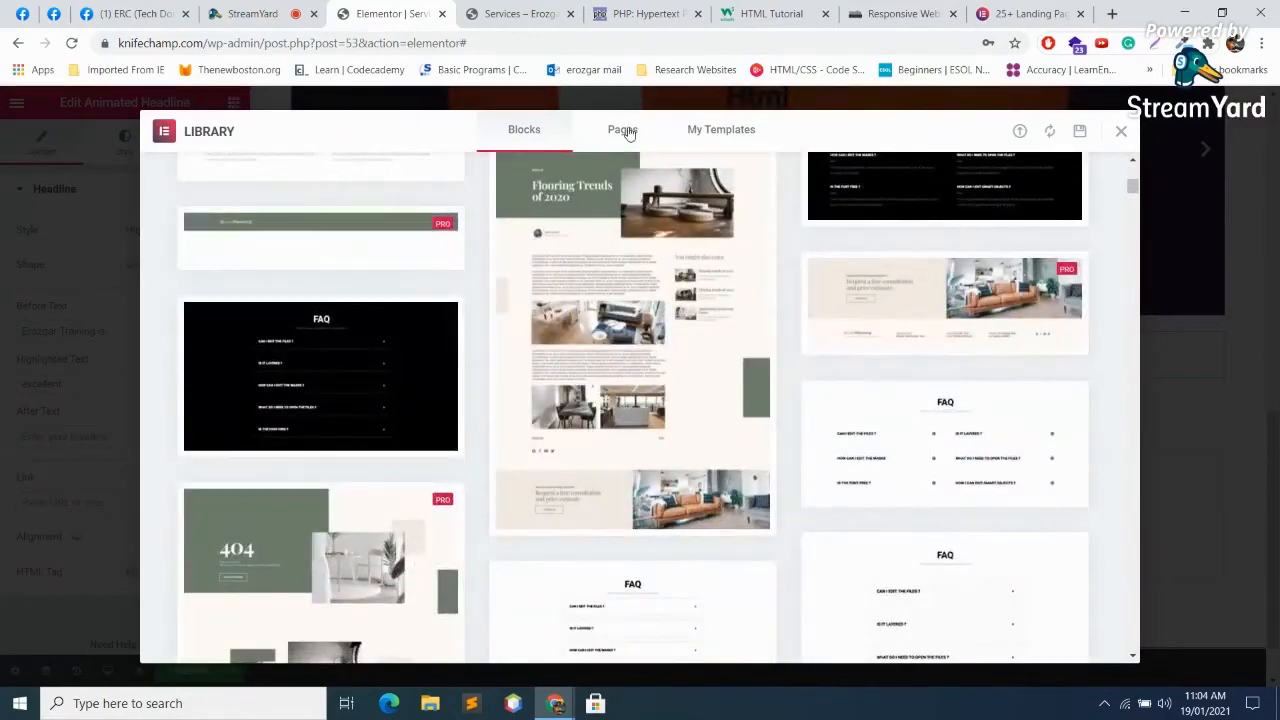
# Step: Browse the library's Pages templates, then close the editor tab, leaving without saving
pyautogui.click(624, 130)
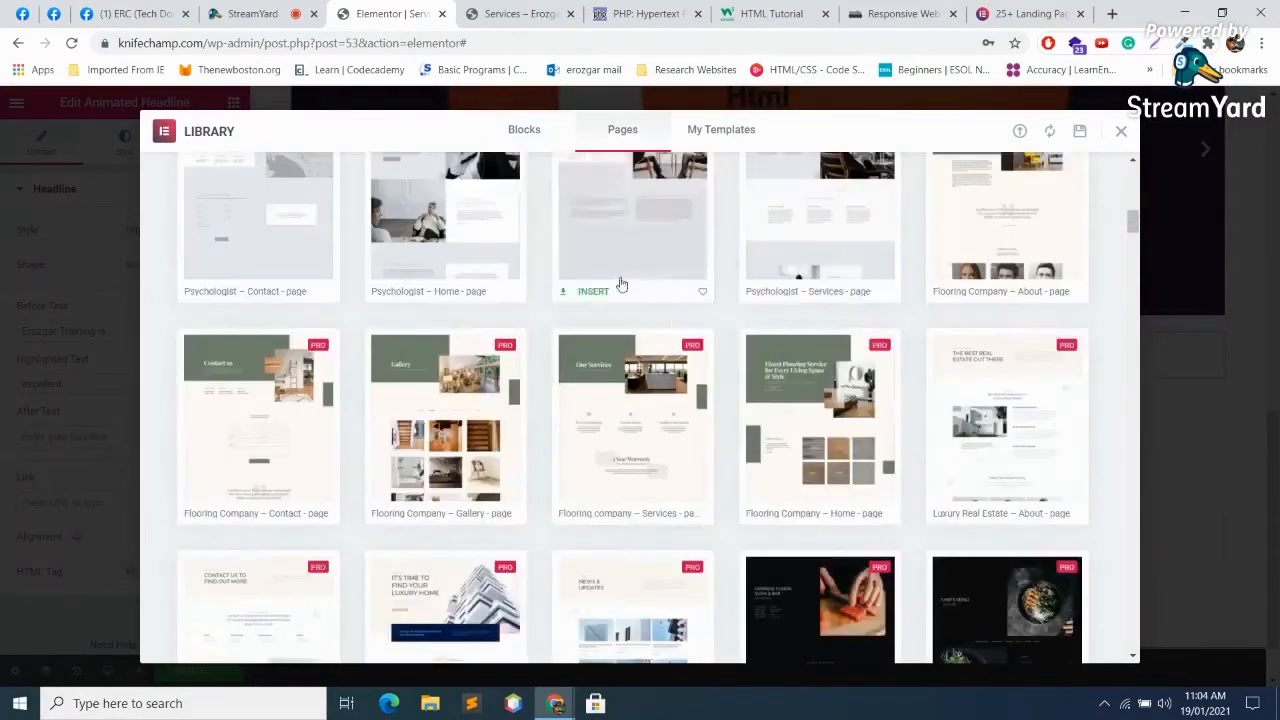
pyautogui.scroll(-3, 551, 366)
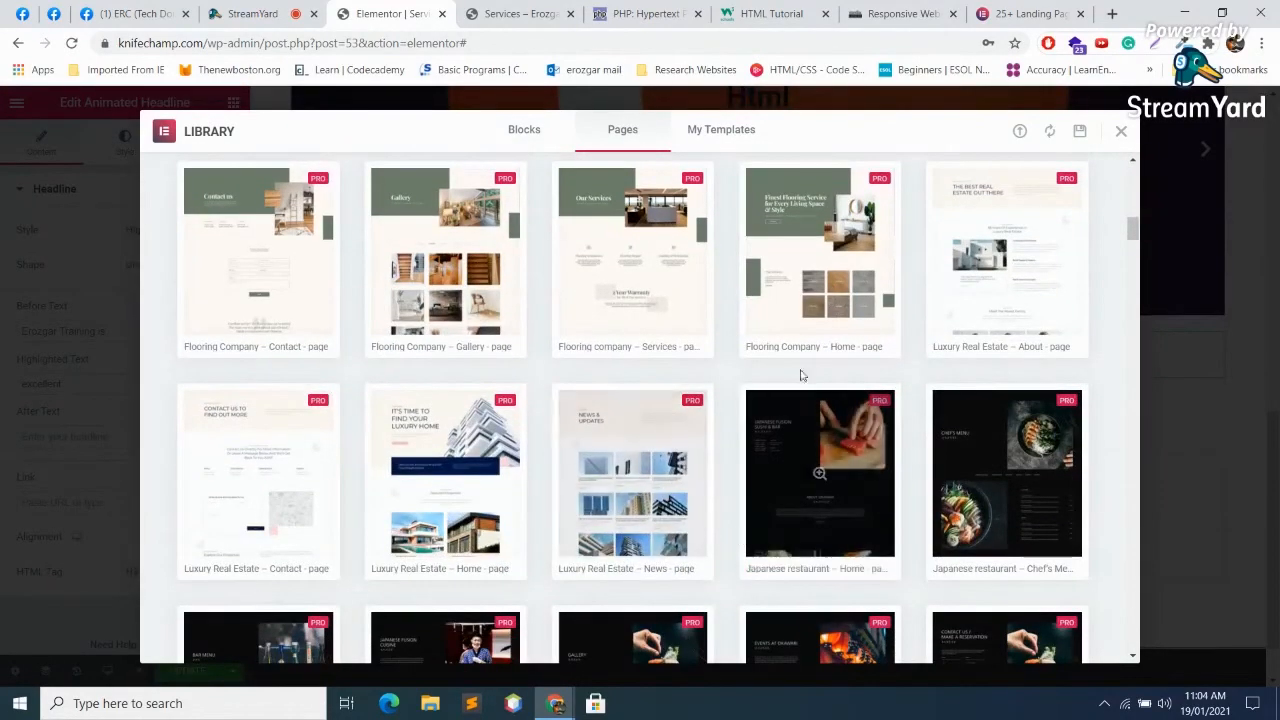
pyautogui.scroll(-1, 817, 451)
pyautogui.scroll(1, 548, 386)
pyautogui.scroll(3, 555, 386)
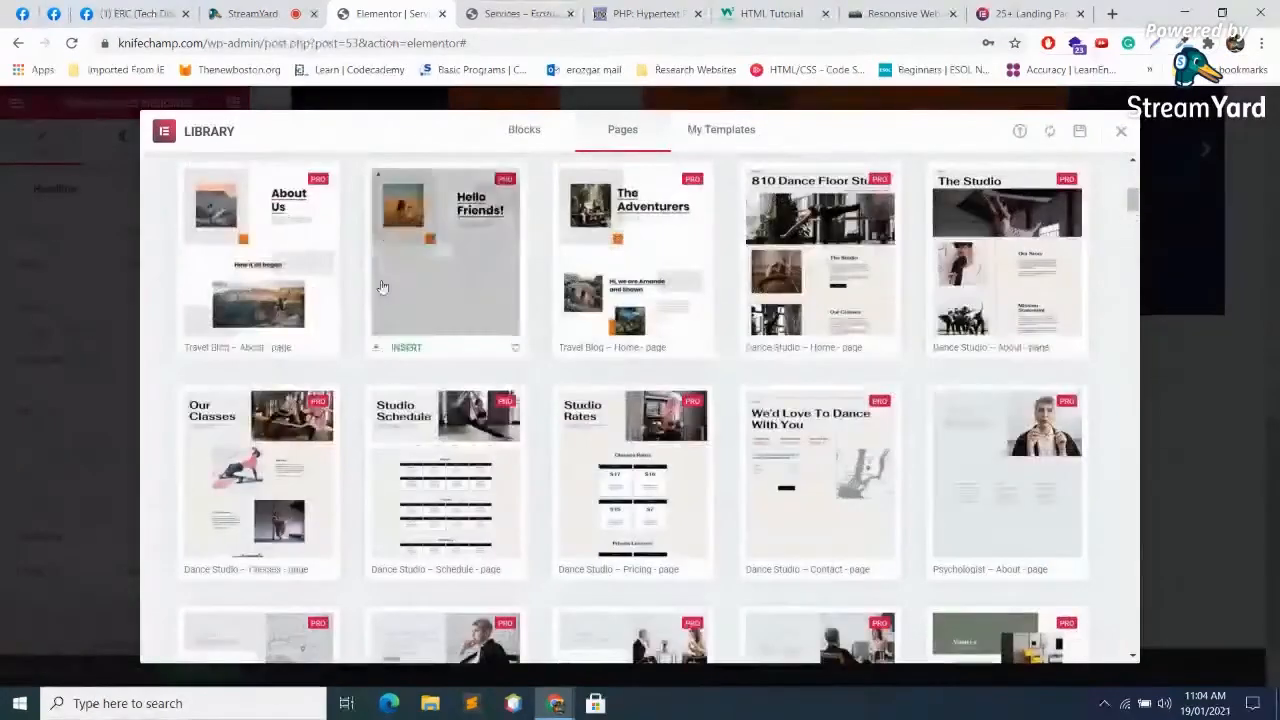
pyautogui.scroll(-10, 697, 295)
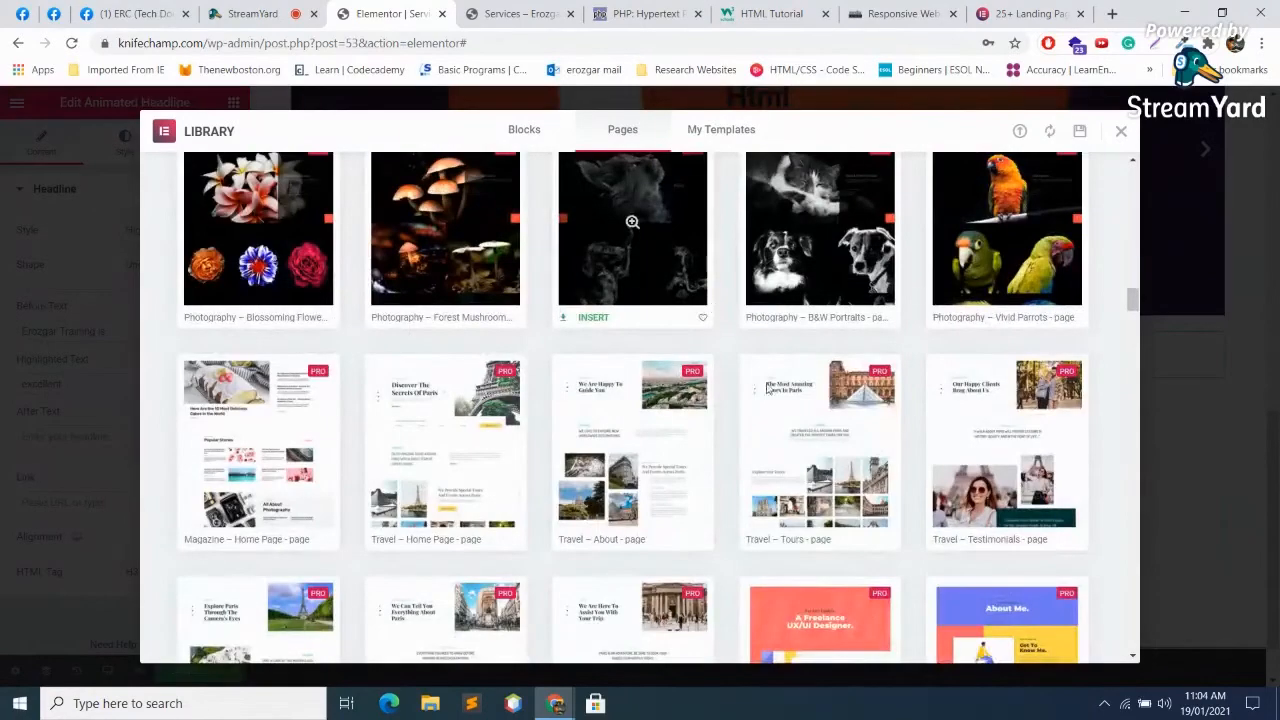
pyautogui.scroll(-10, 803, 547)
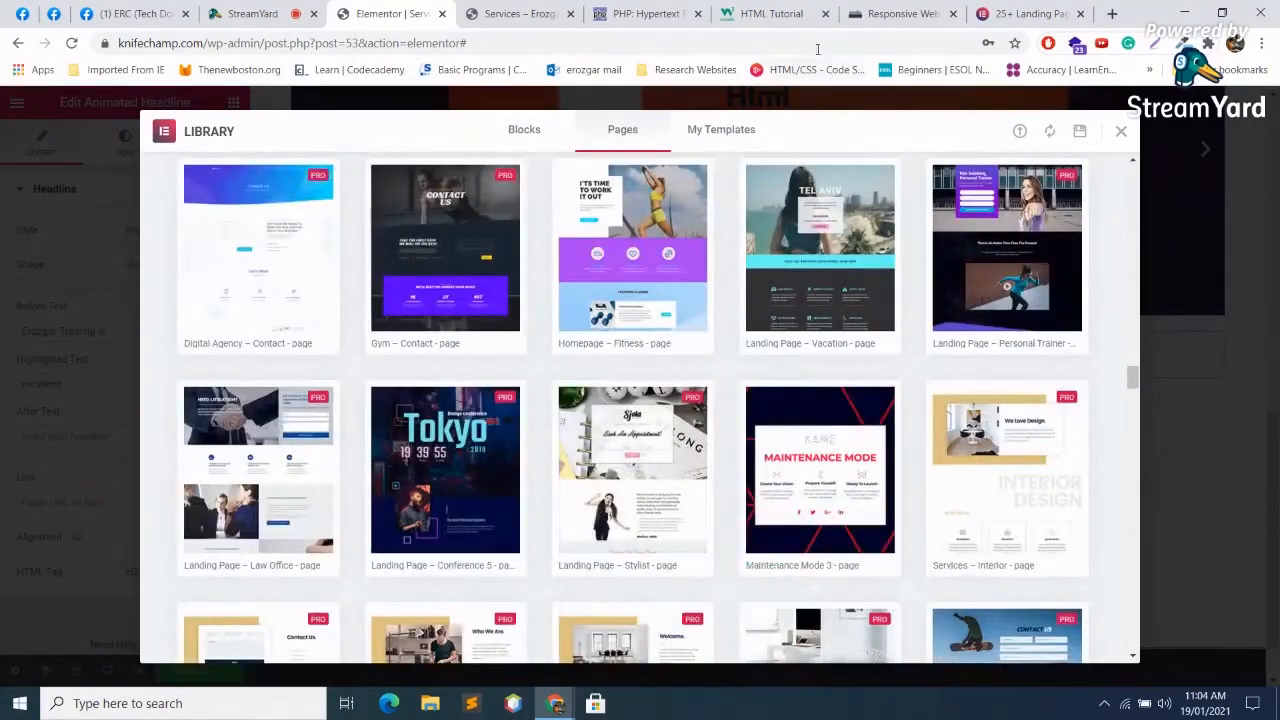
pyautogui.click(442, 14)
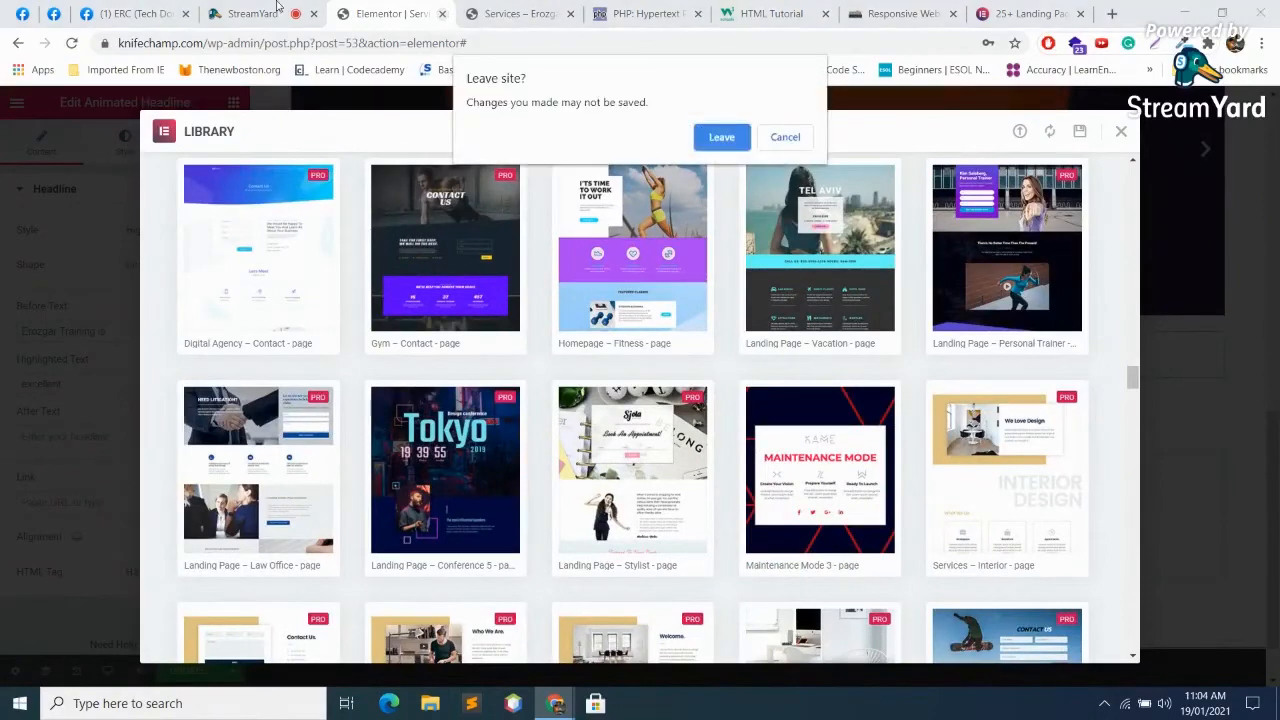
pyautogui.click(722, 137)
# Step: Search Google in a new tab for 'clone website using elementor'
pyautogui.click(245, 13)
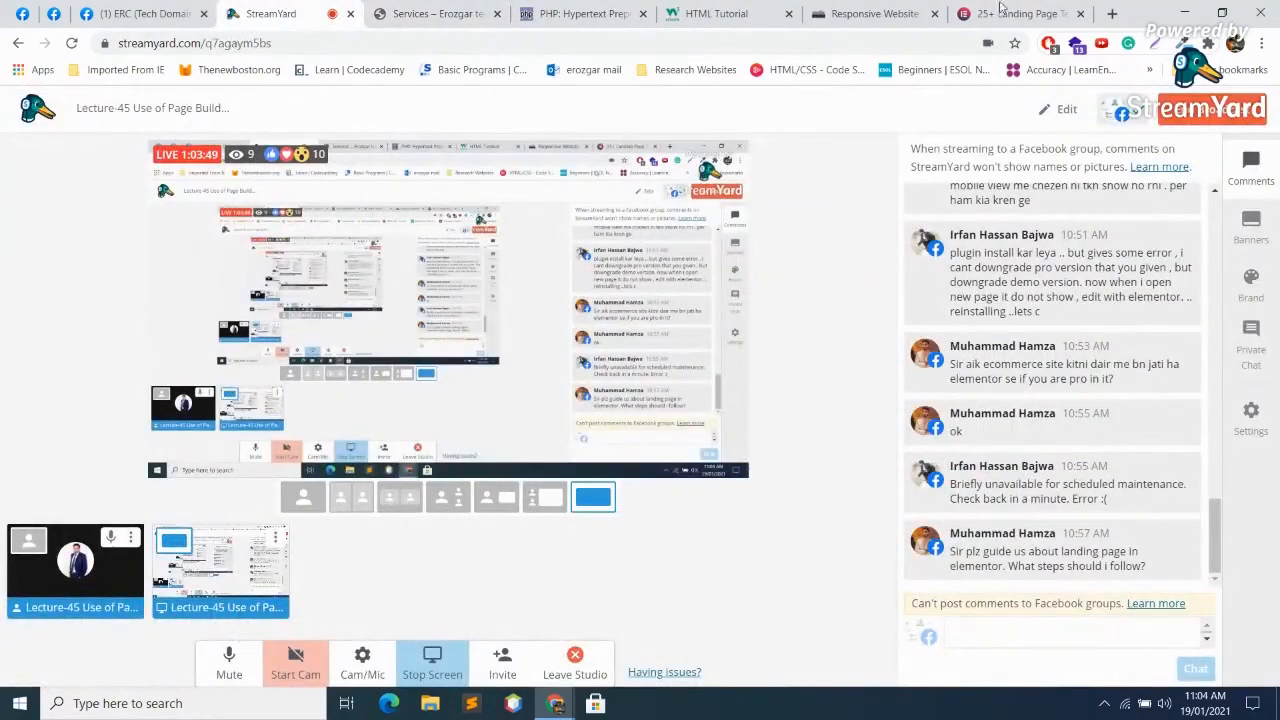
pyautogui.click(1112, 13)
pyautogui.write('co')
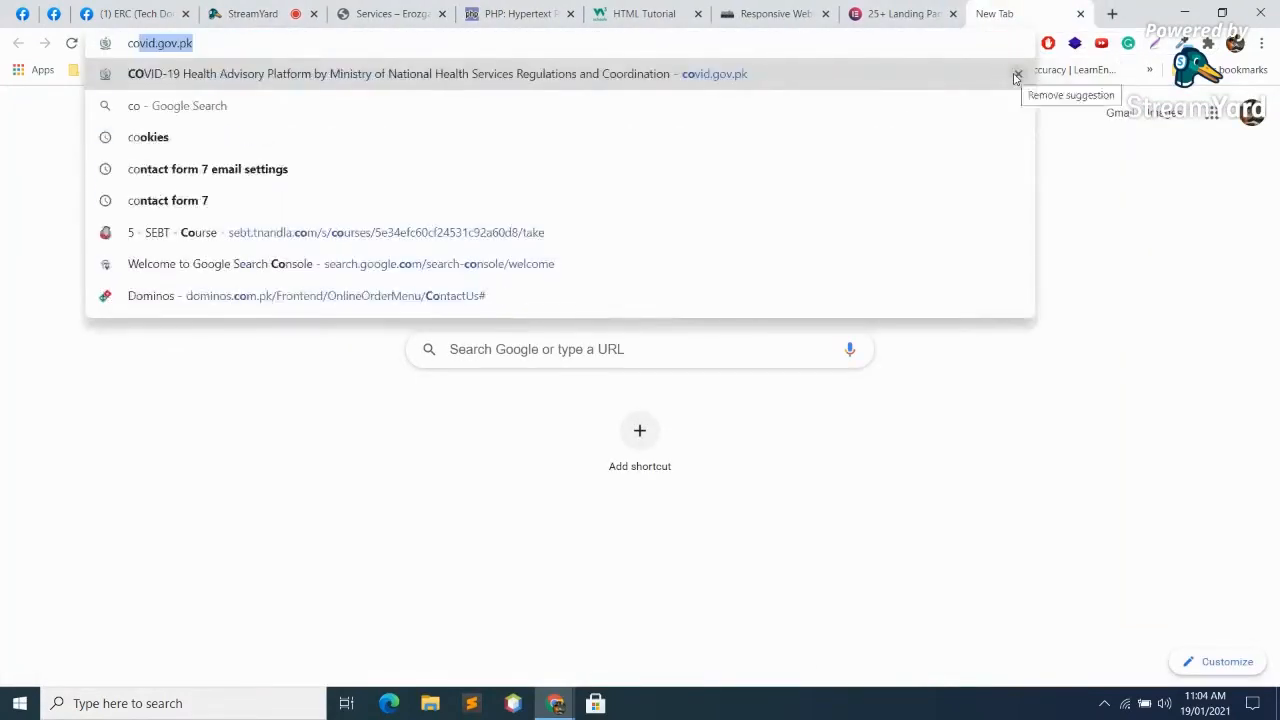
pyautogui.write('ln')
pyautogui.press('BackSpace')
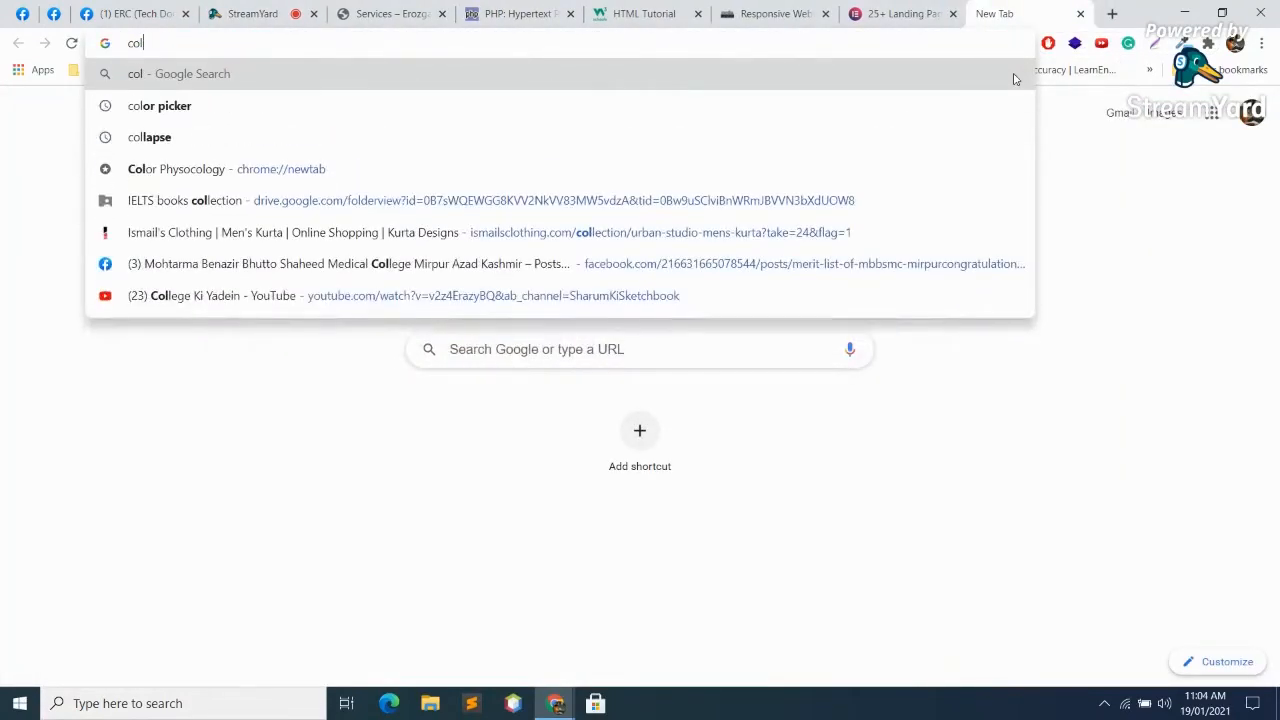
pyautogui.press('BackSpace')
pyautogui.press('BackSpace')
pyautogui.write('lone ')
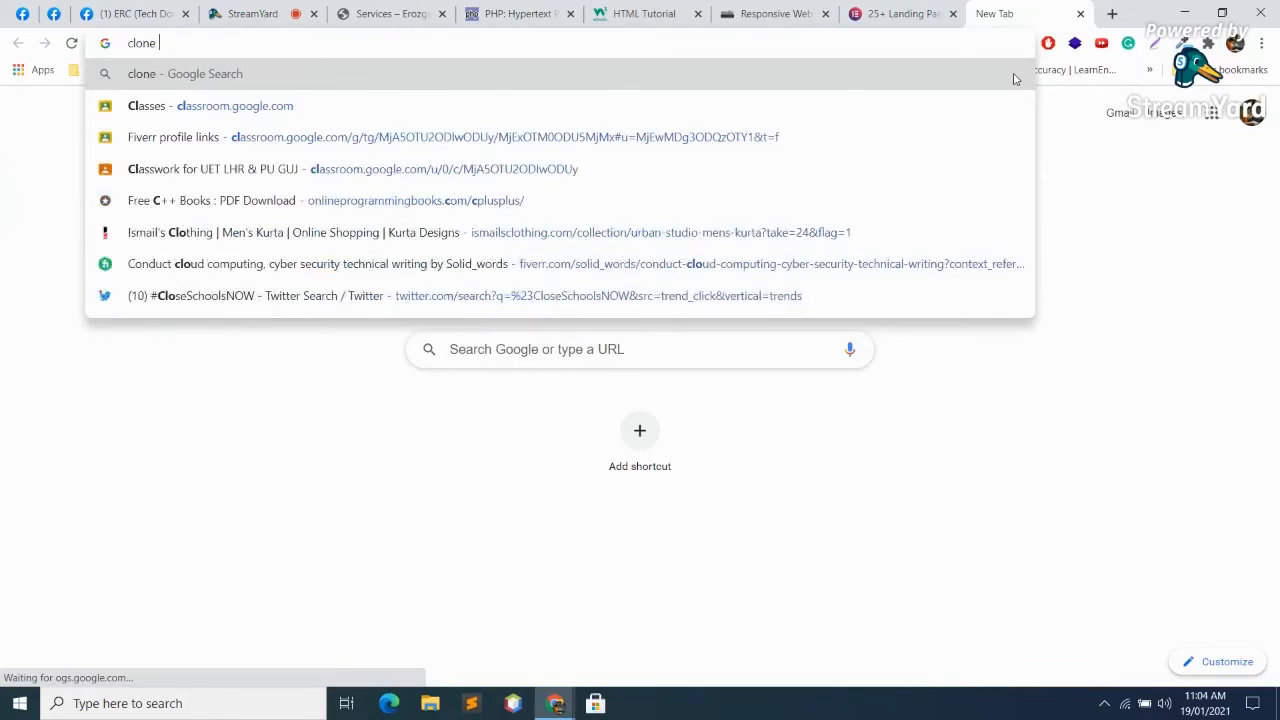
pyautogui.write('websitr using')
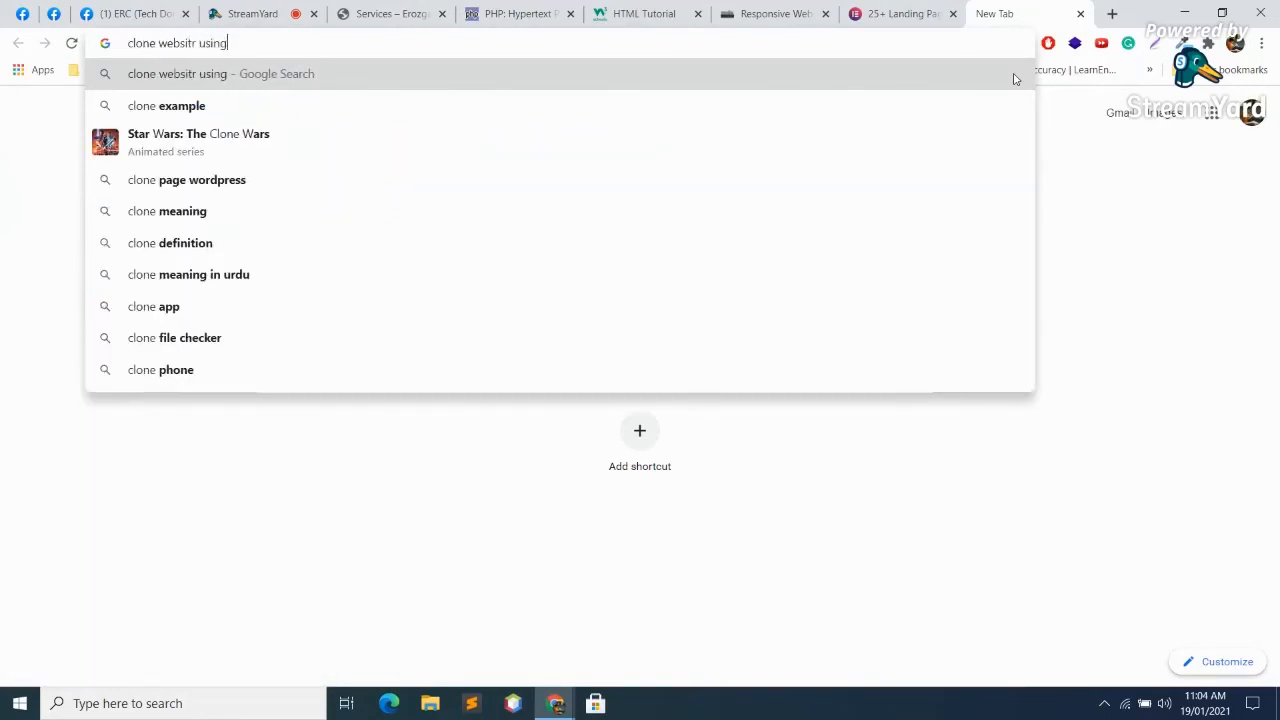
pyautogui.press('BackSpace')
pyautogui.press('BackSpace')
pyautogui.press('BackSpace')
pyautogui.press('BackSpace')
pyautogui.press('BackSpace')
pyautogui.press('BackSpace')
pyautogui.press('BackSpace')
pyautogui.write('e')
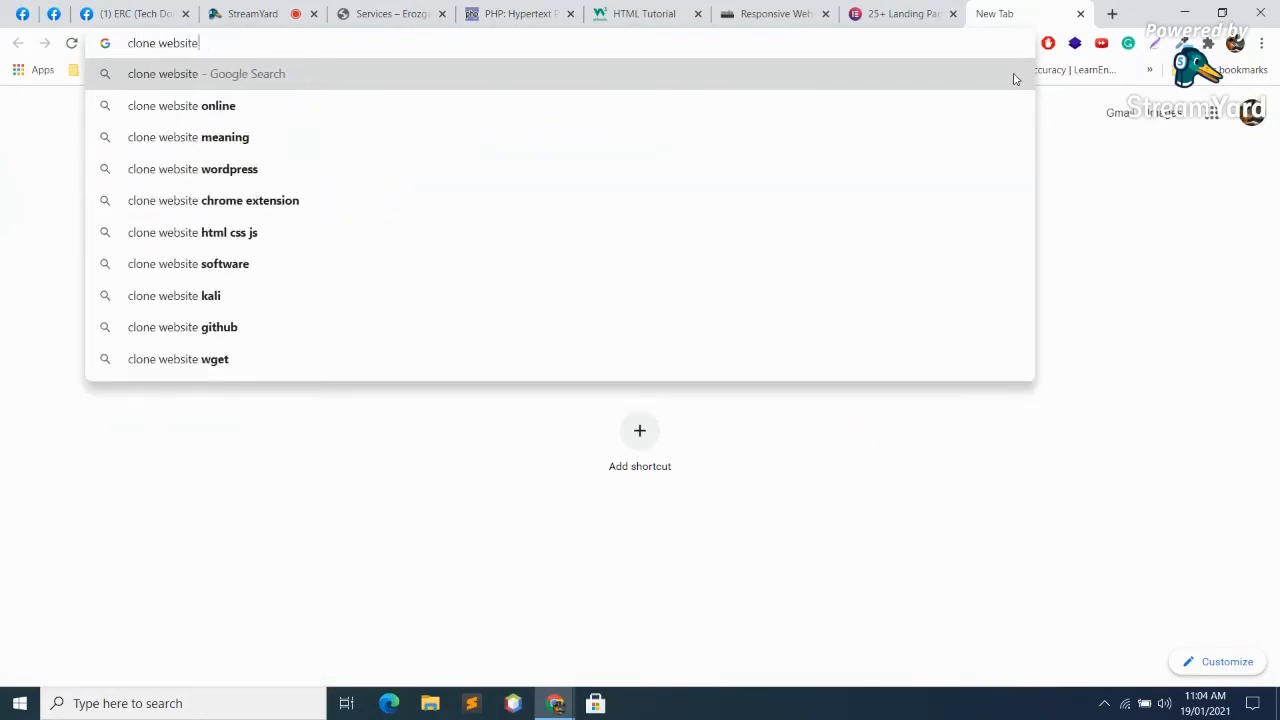
pyautogui.write(' using ele')
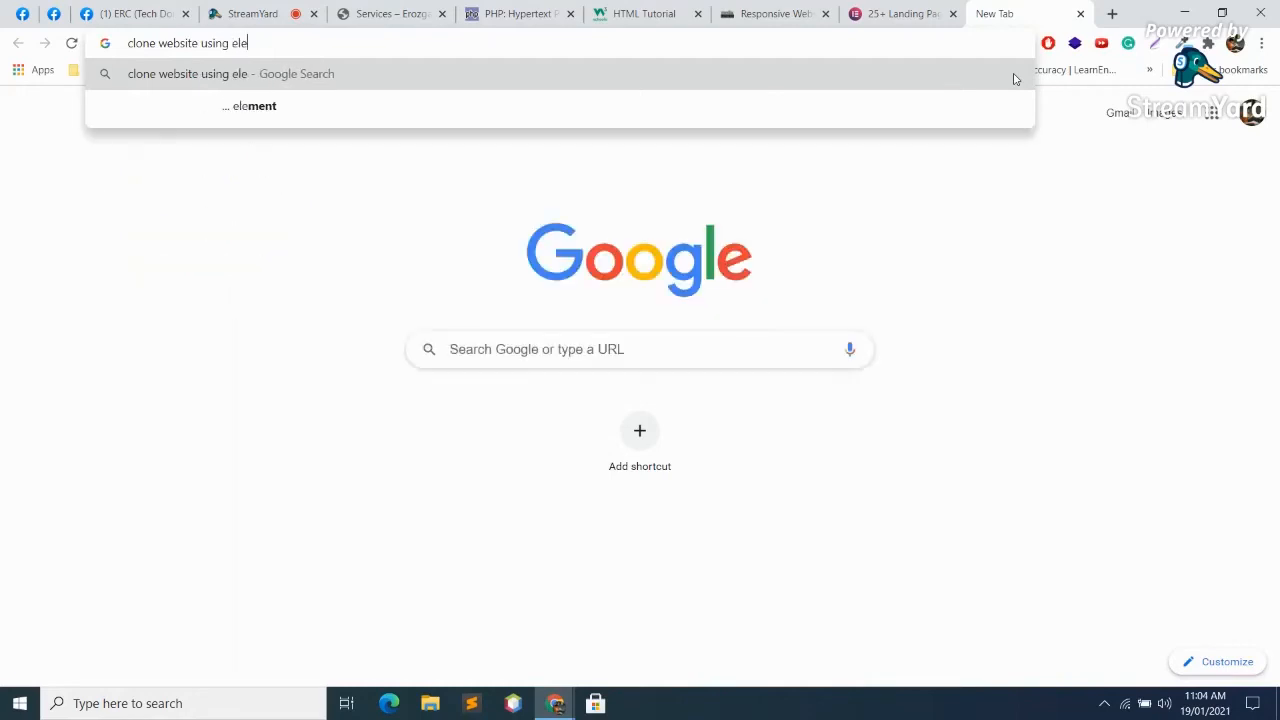
pyautogui.write('mentor')
pyautogui.press('Return')
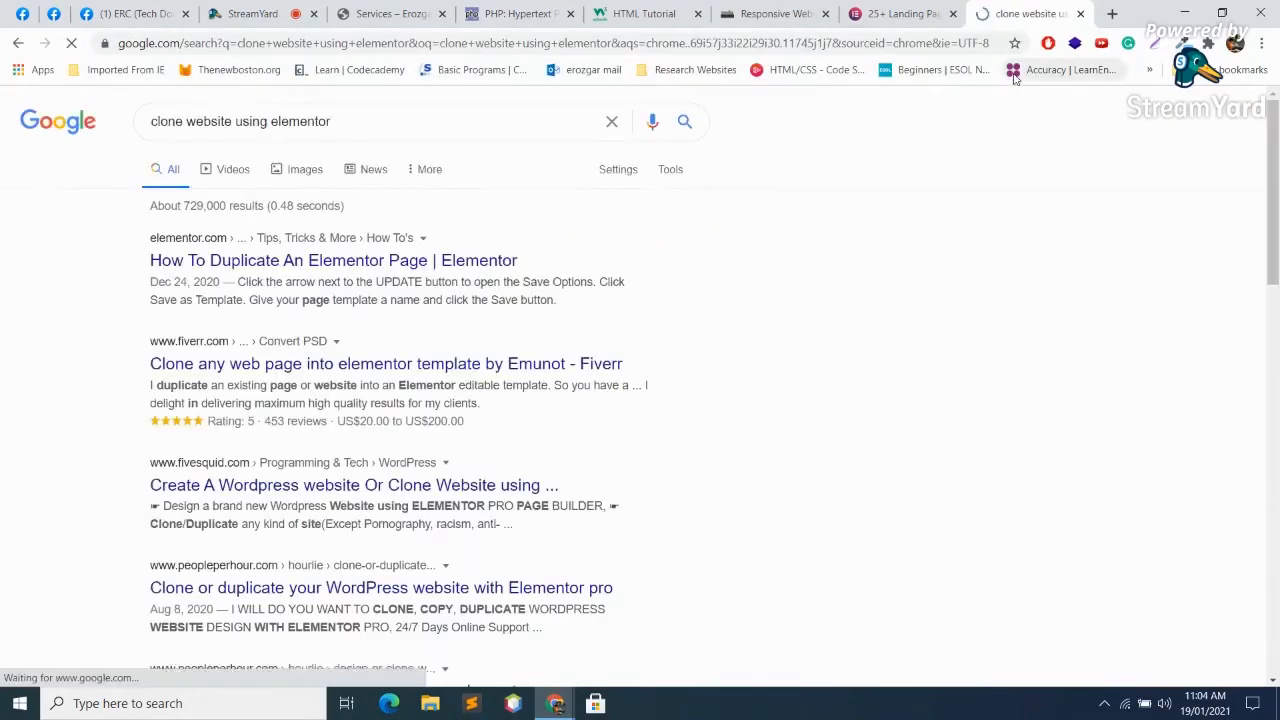
# Step: Open the first result, Elementor's duplicate-page article, in a new tab, read it, and close it
pyautogui.rightClick(388, 259)
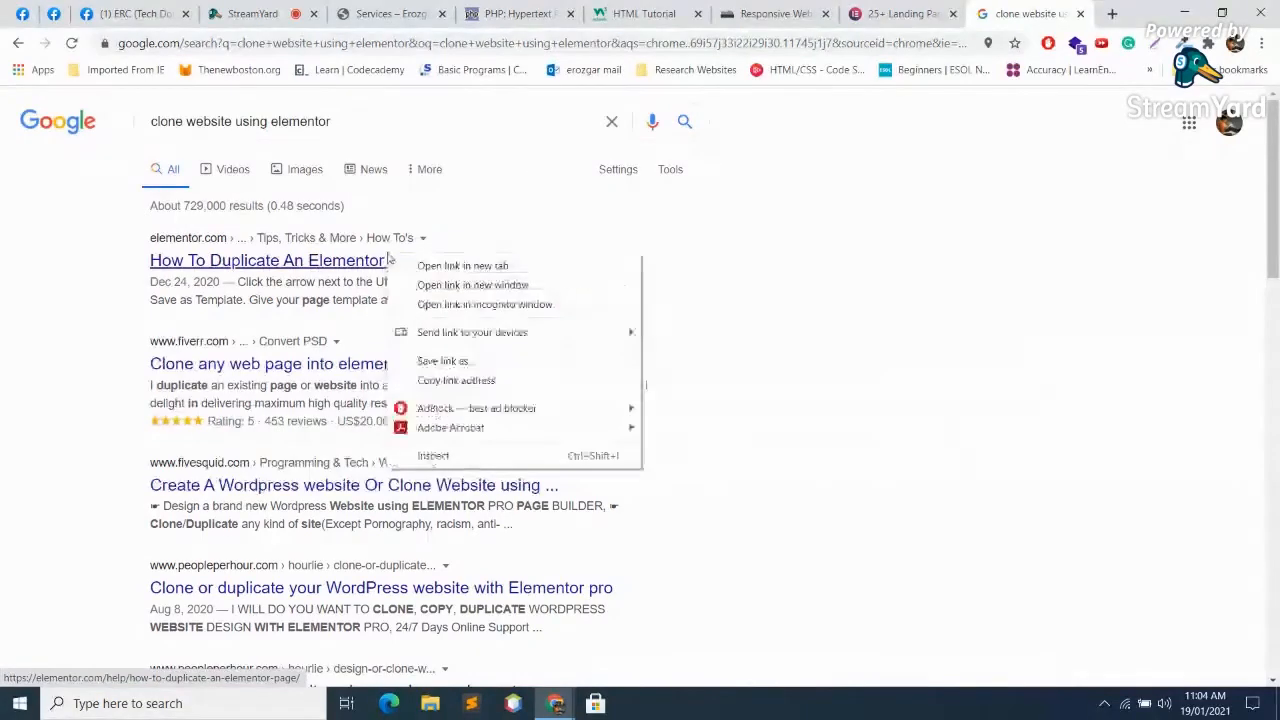
pyautogui.click(425, 266)
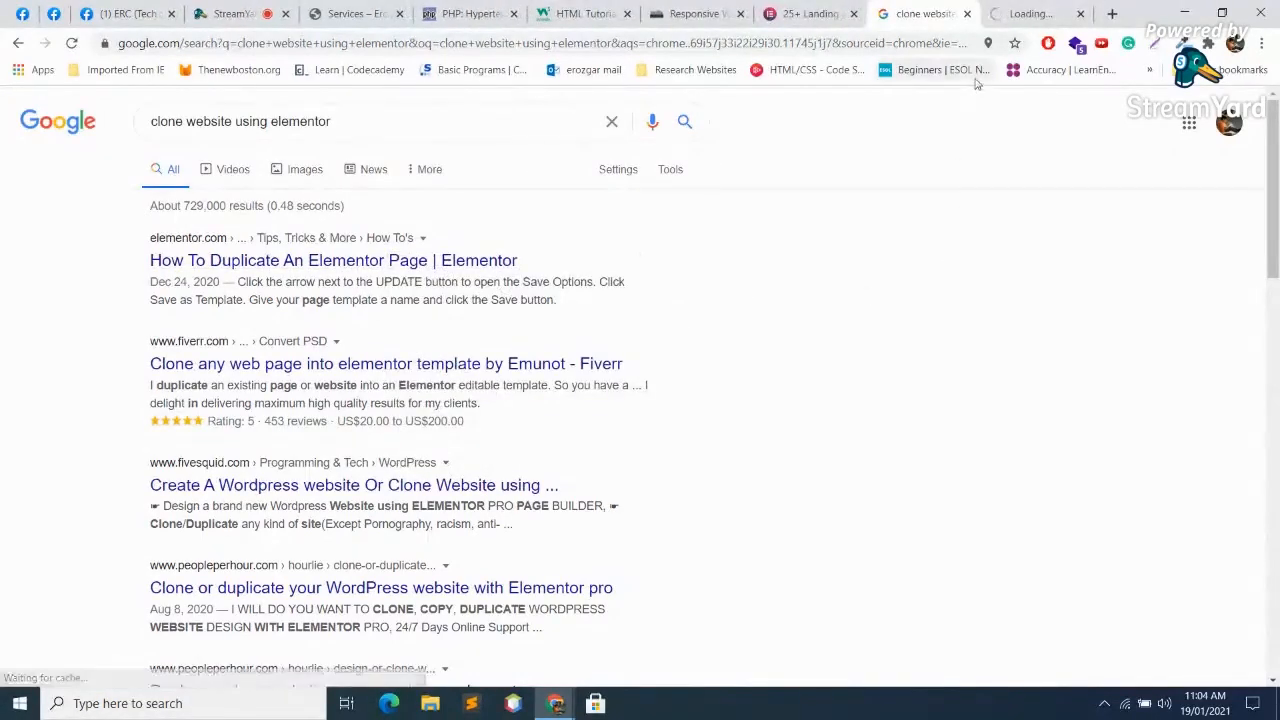
pyautogui.click(1067, 6)
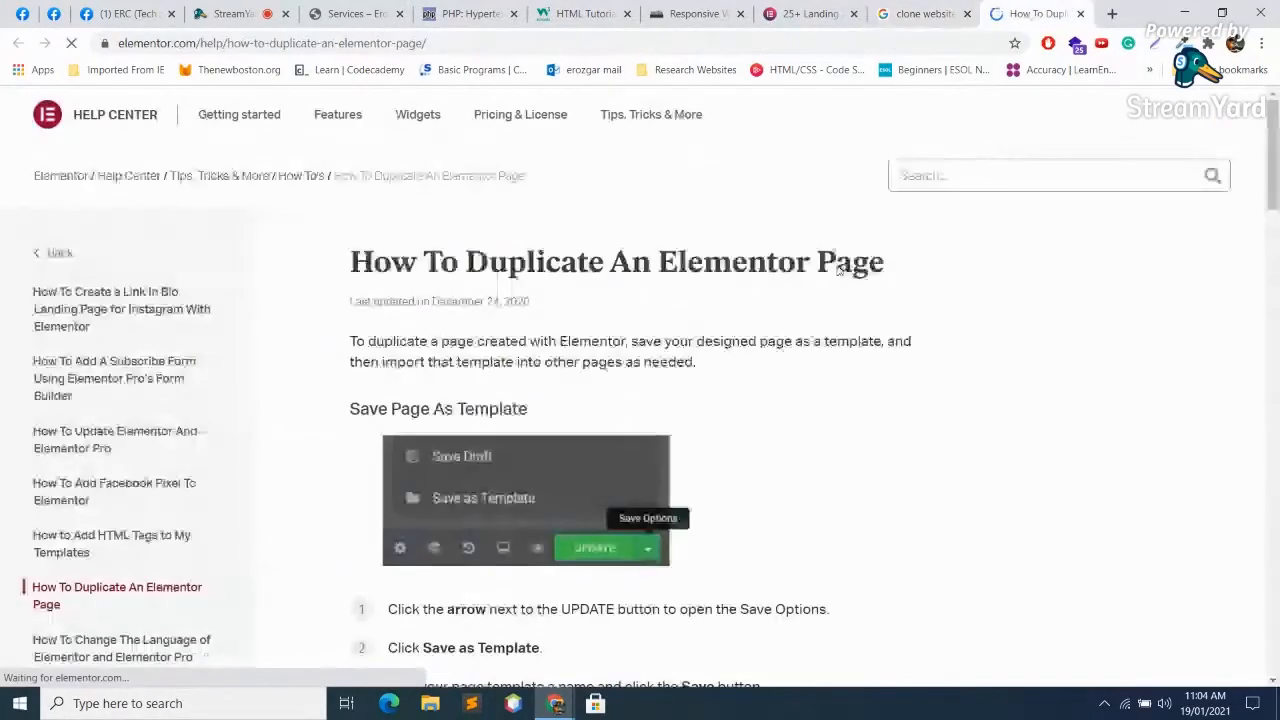
pyautogui.scroll(-4, 872, 406)
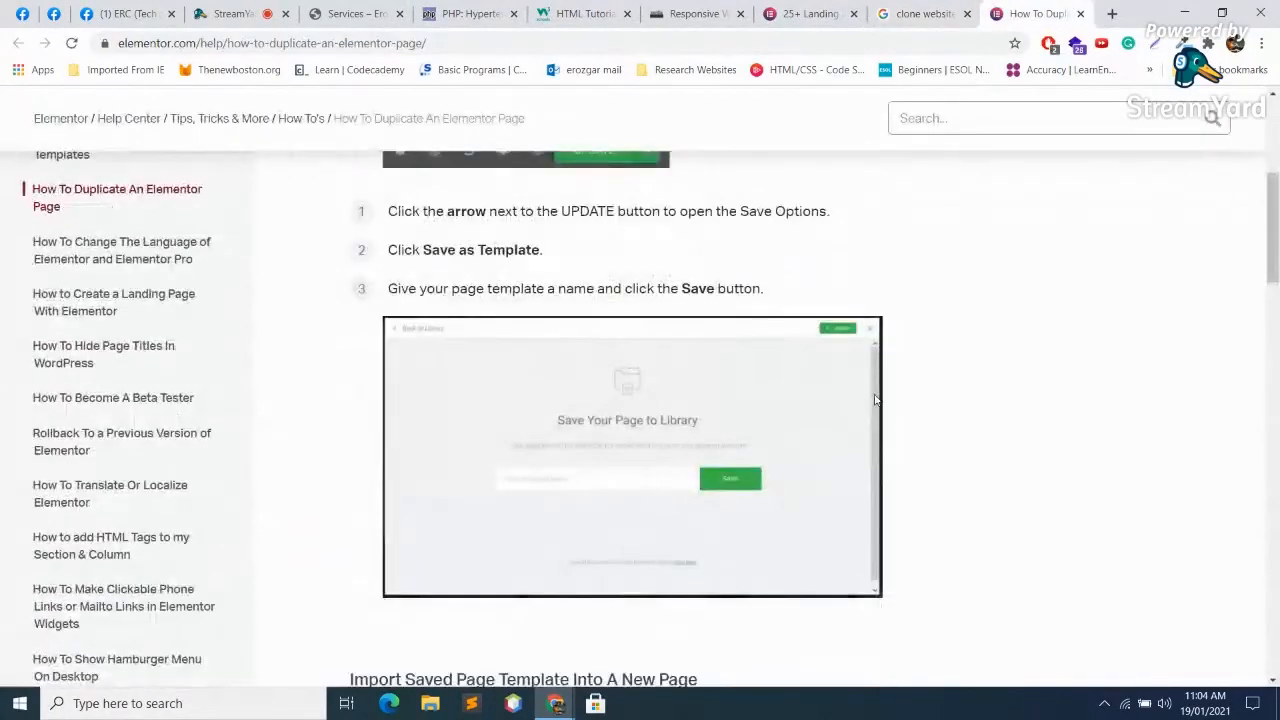
pyautogui.scroll(-7, 876, 408)
pyautogui.scroll(-10, 879, 411)
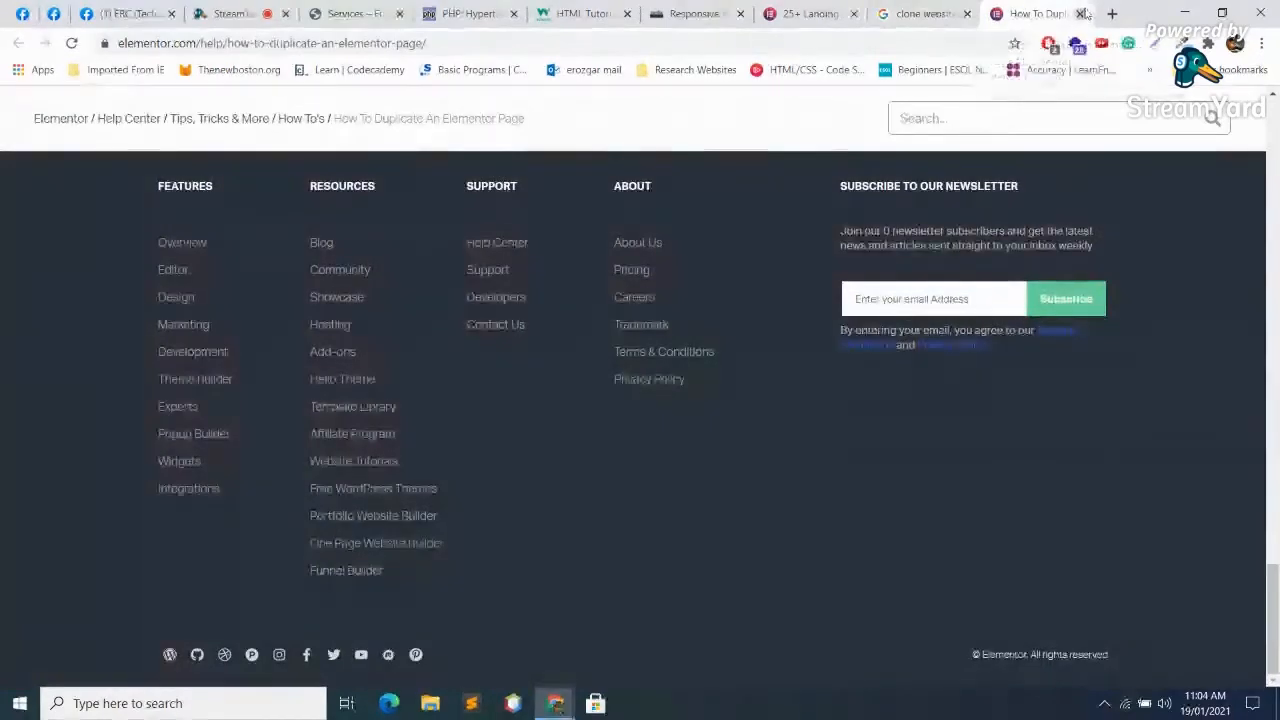
pyautogui.click(1081, 14)
# Step: Close the leftover search and article tabs and return to the Services page preview
pyautogui.click(904, 13)
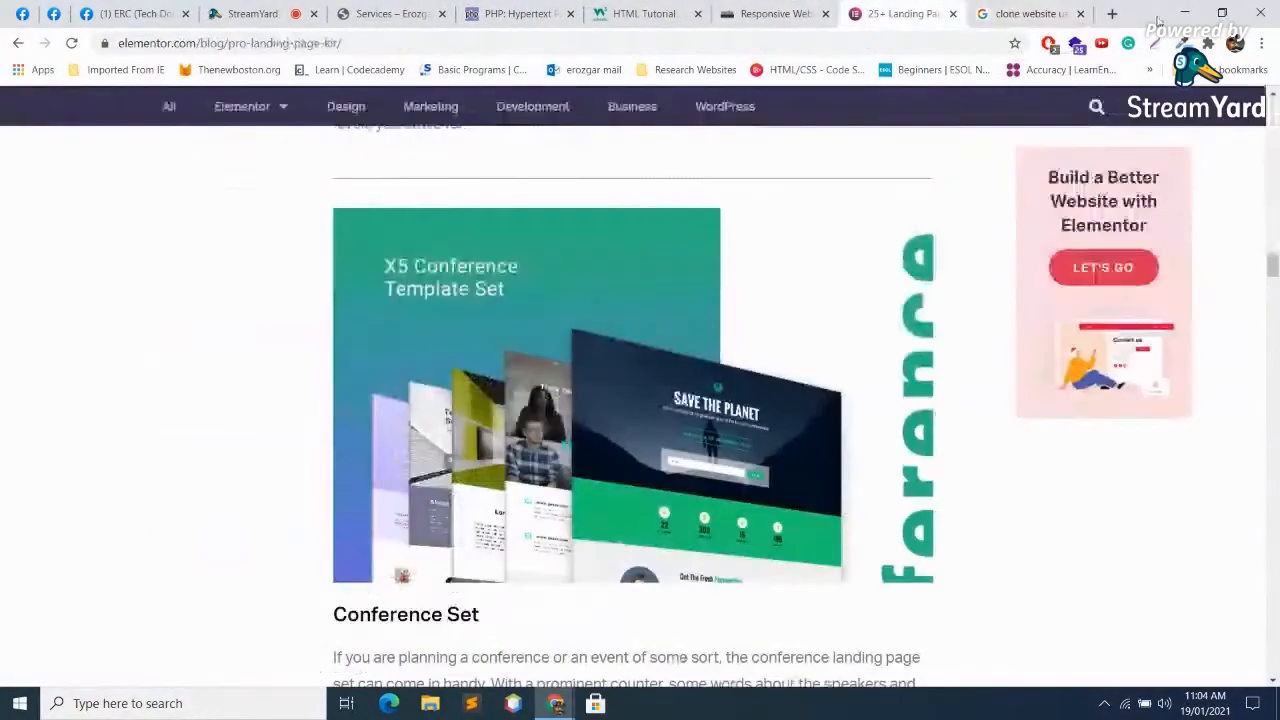
pyautogui.click(1080, 13)
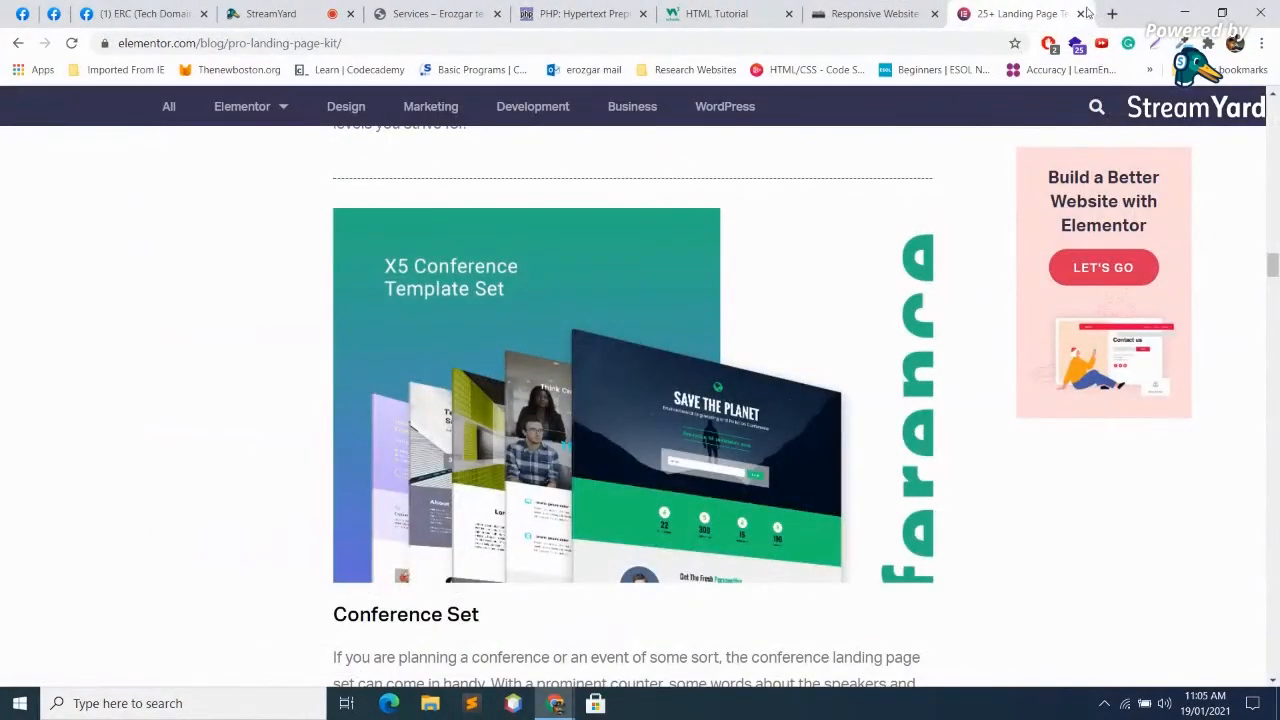
pyautogui.click(1083, 14)
pyautogui.click(295, 13)
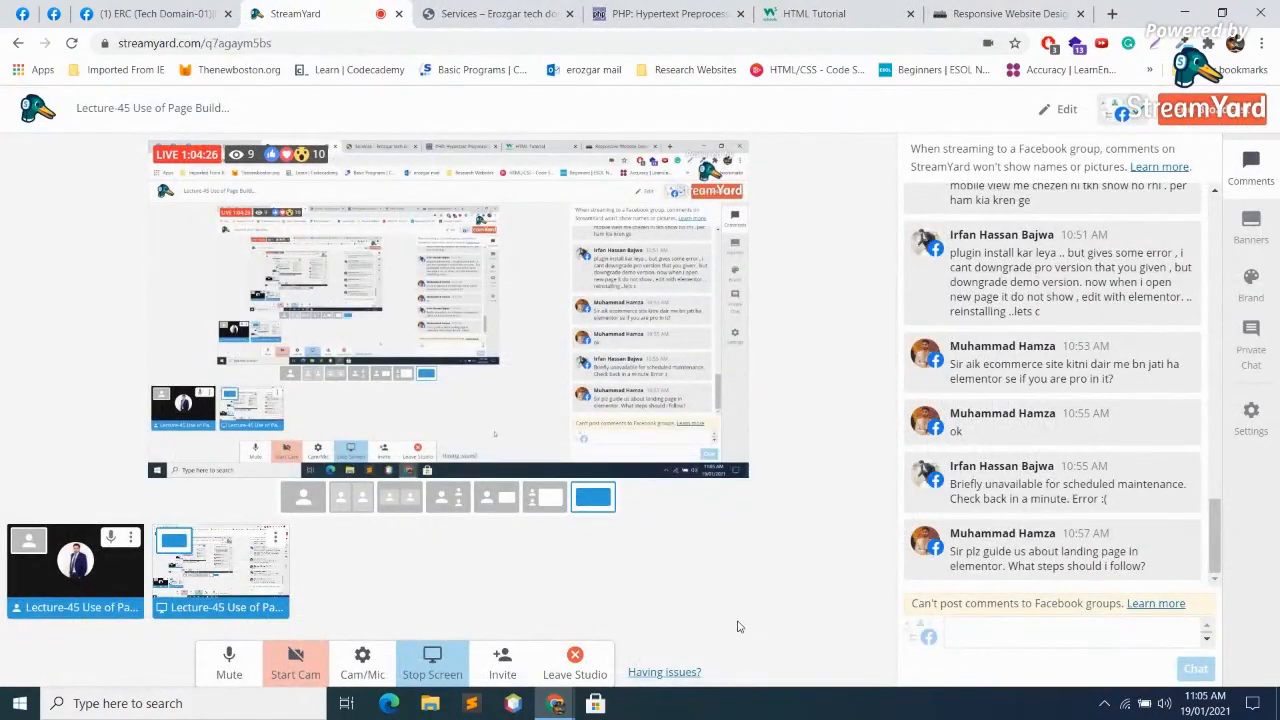
pyautogui.click(494, 10)
pyautogui.scroll(-8, 738, 484)
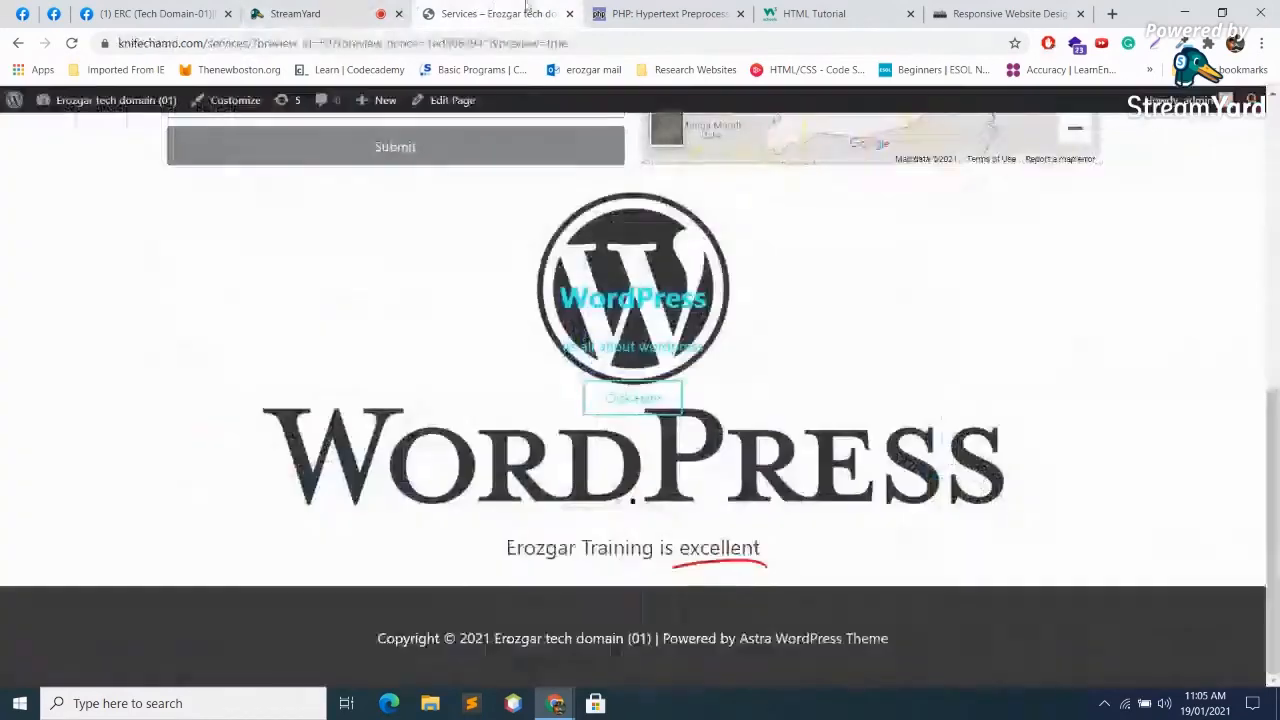
pyautogui.hotkey('ctrl', 'Tab')
pyautogui.click(527, 7)
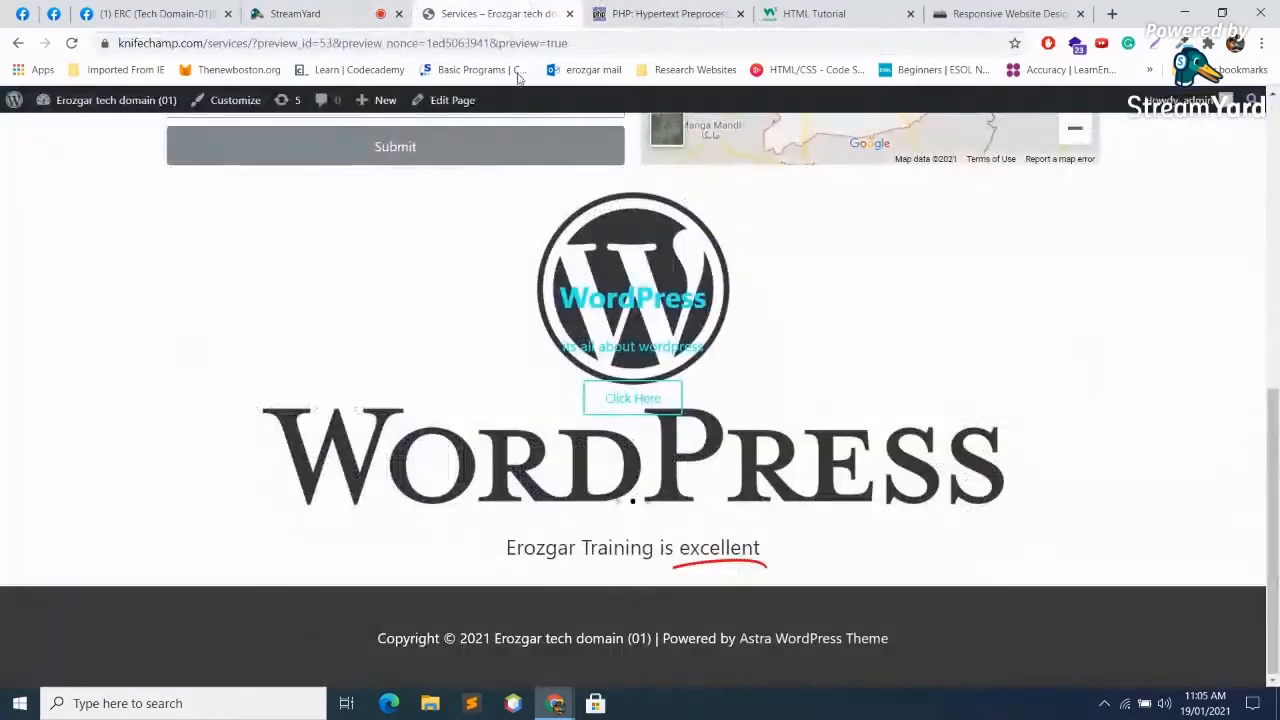
# Step: Open the Services page in the Elementor editor and scroll down to the headline
pyautogui.click(463, 104)
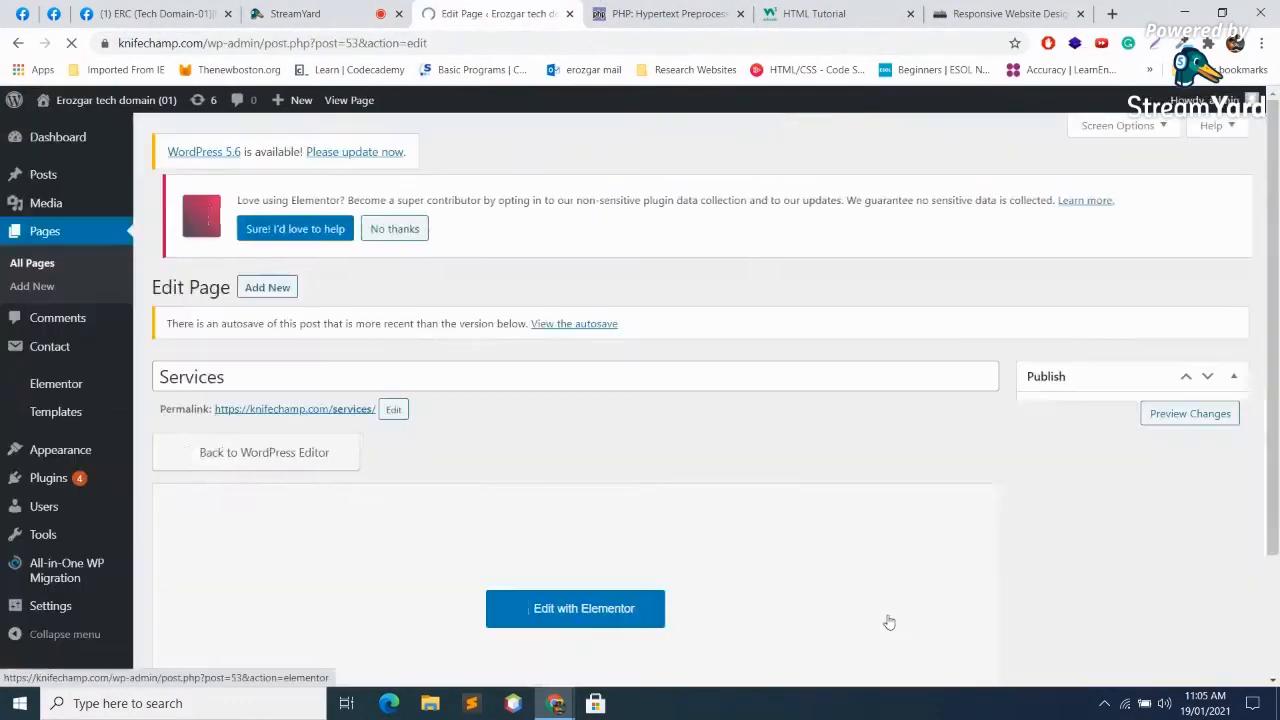
pyautogui.click(595, 620)
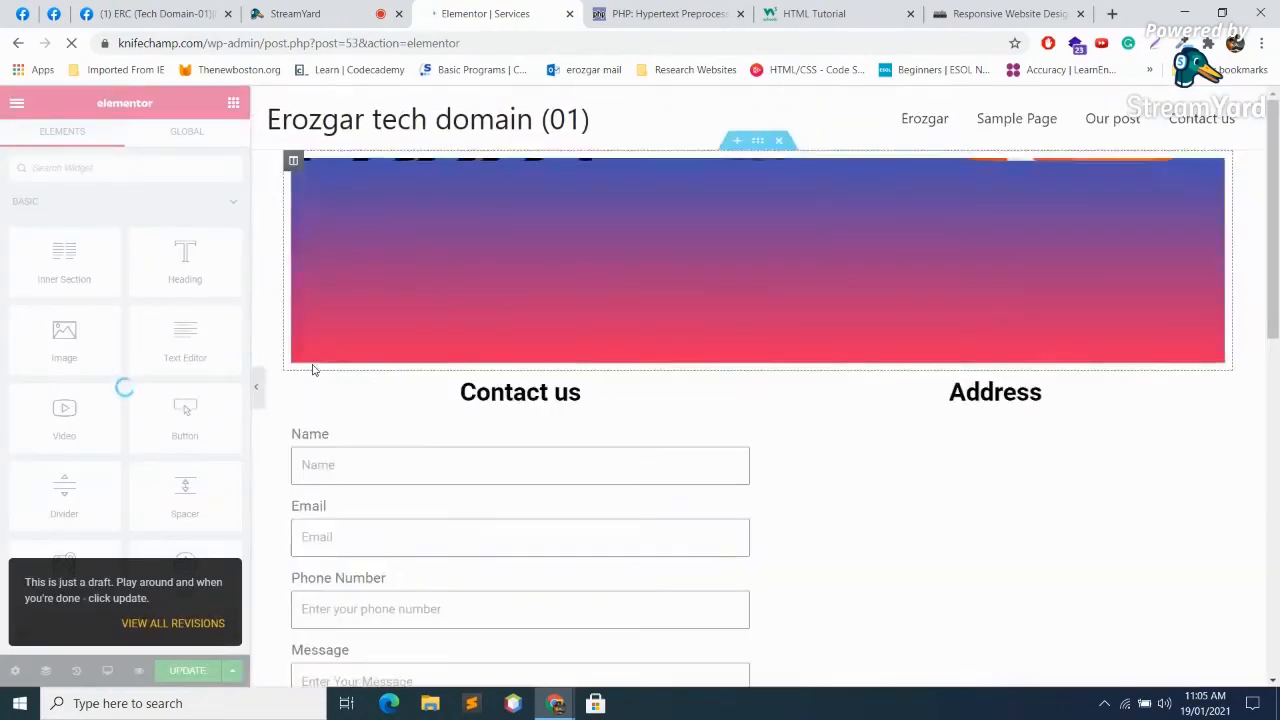
pyautogui.scroll(-10, 160, 440)
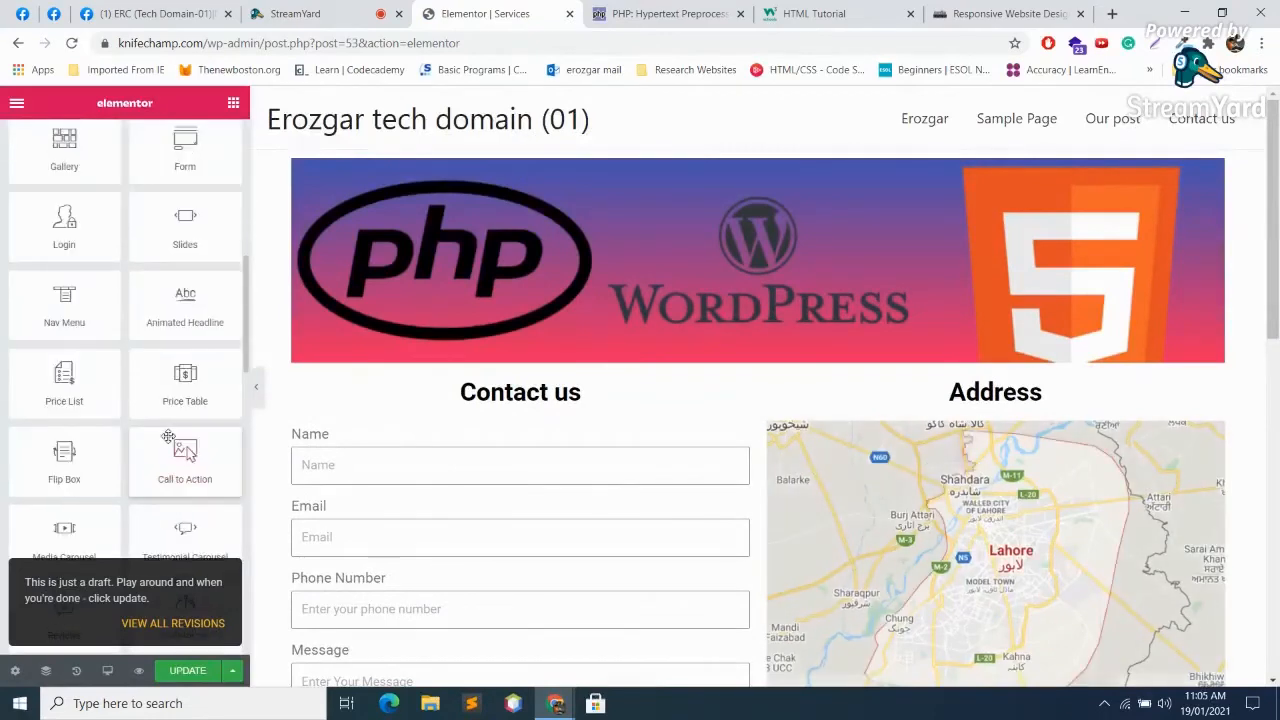
pyautogui.scroll(-4, 163, 442)
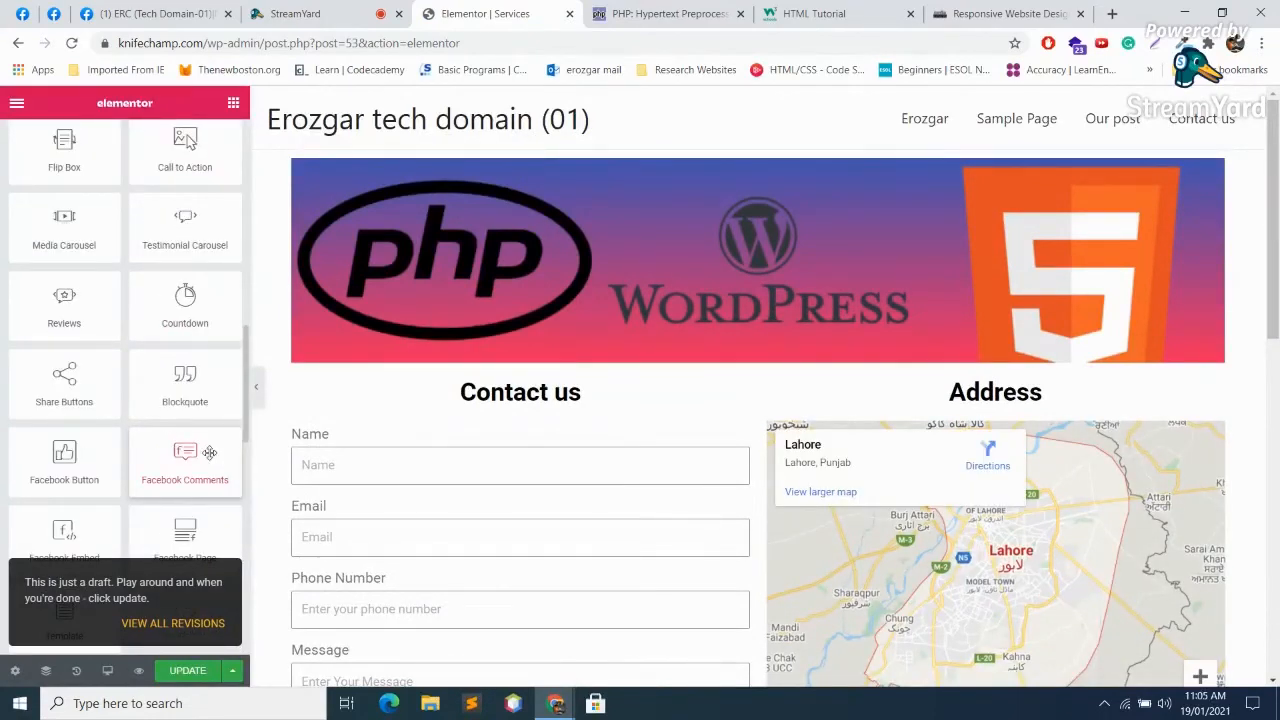
pyautogui.scroll(-10, 760, 420)
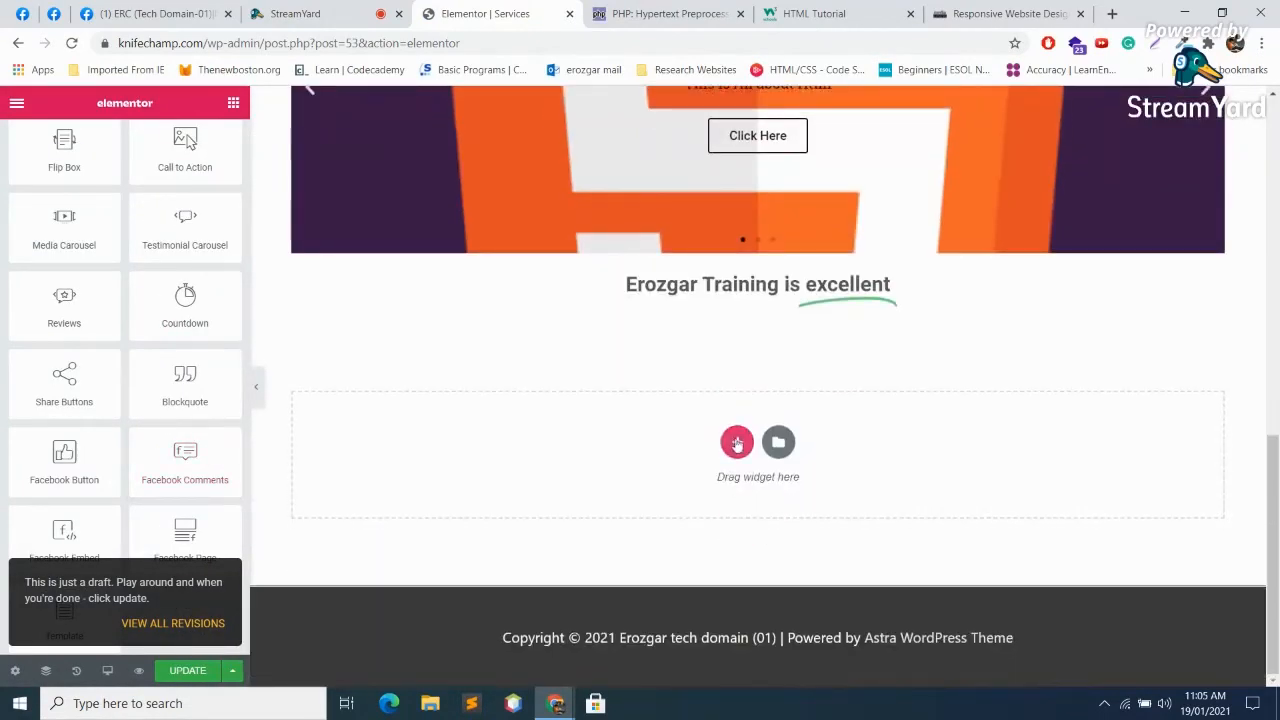
# Step: Add a single-column section below the headline, deleting and re-adding it once
pyautogui.click(737, 443)
pyautogui.click(539, 493)
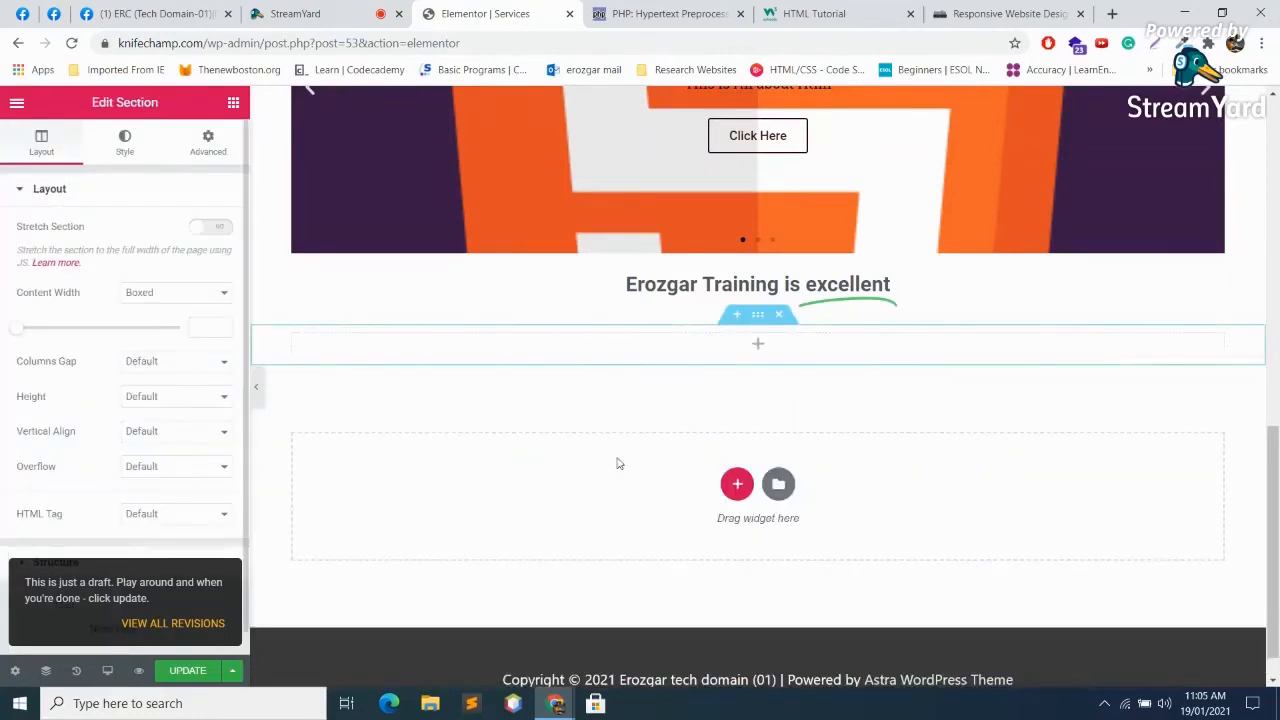
pyautogui.click(780, 321)
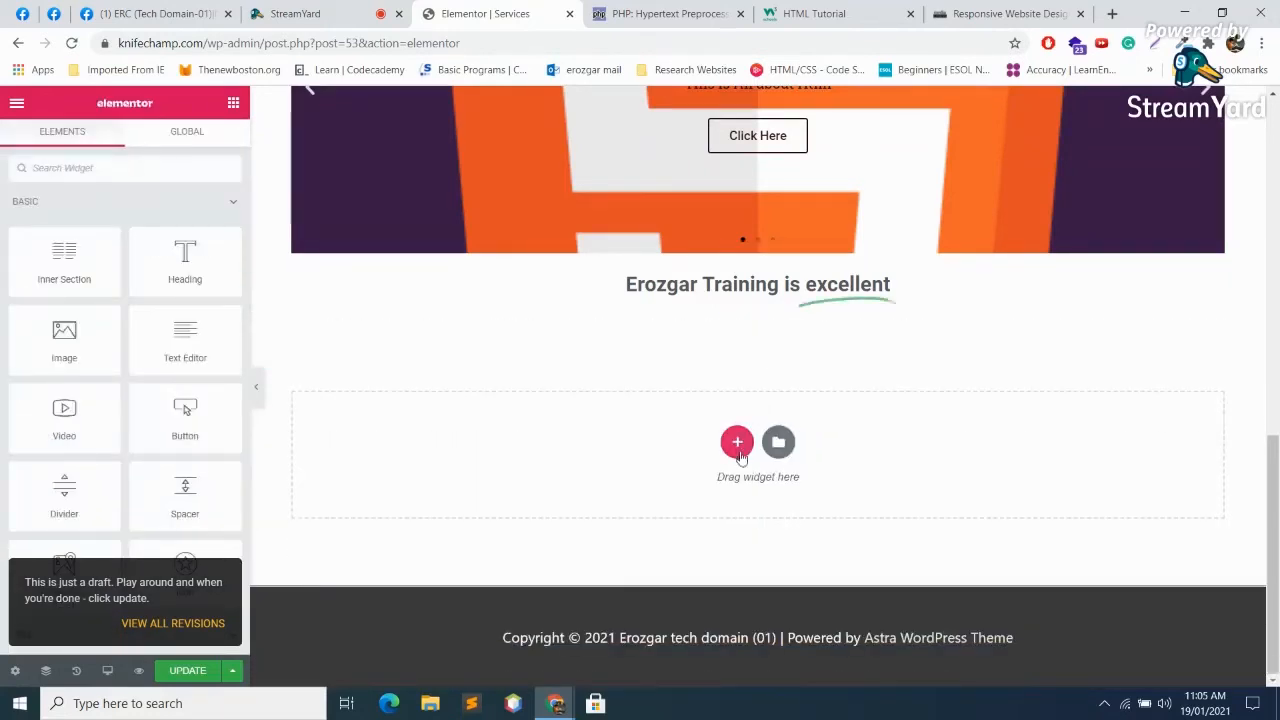
pyautogui.click(737, 443)
pyautogui.click(531, 483)
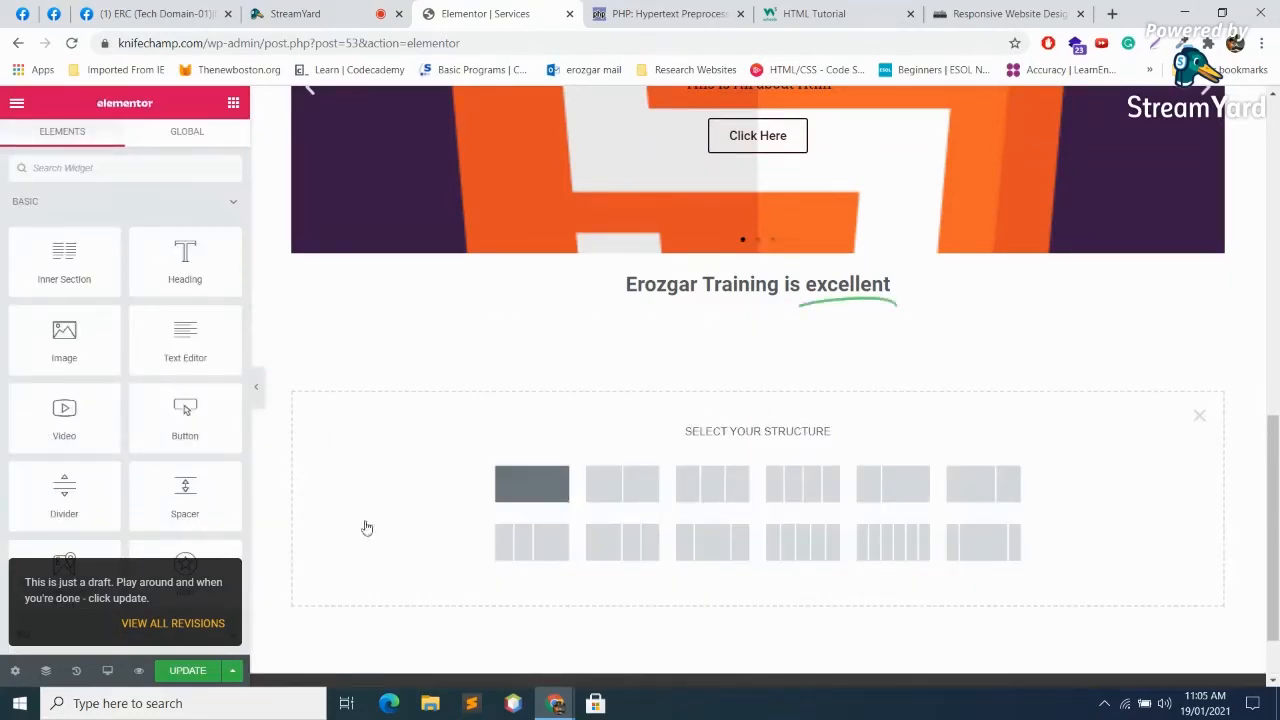
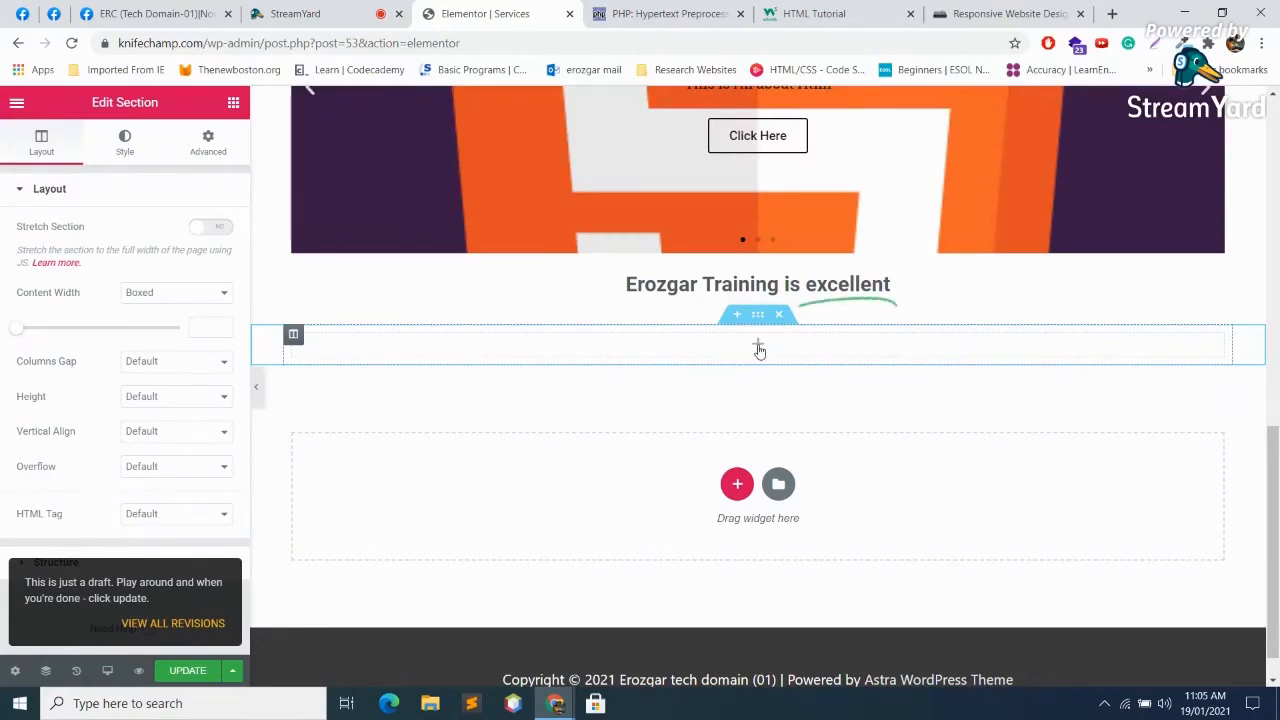
# Step: Drag a Price List widget into the empty single-column section
pyautogui.click(756, 346)
pyautogui.scroll(-3, 208, 443)
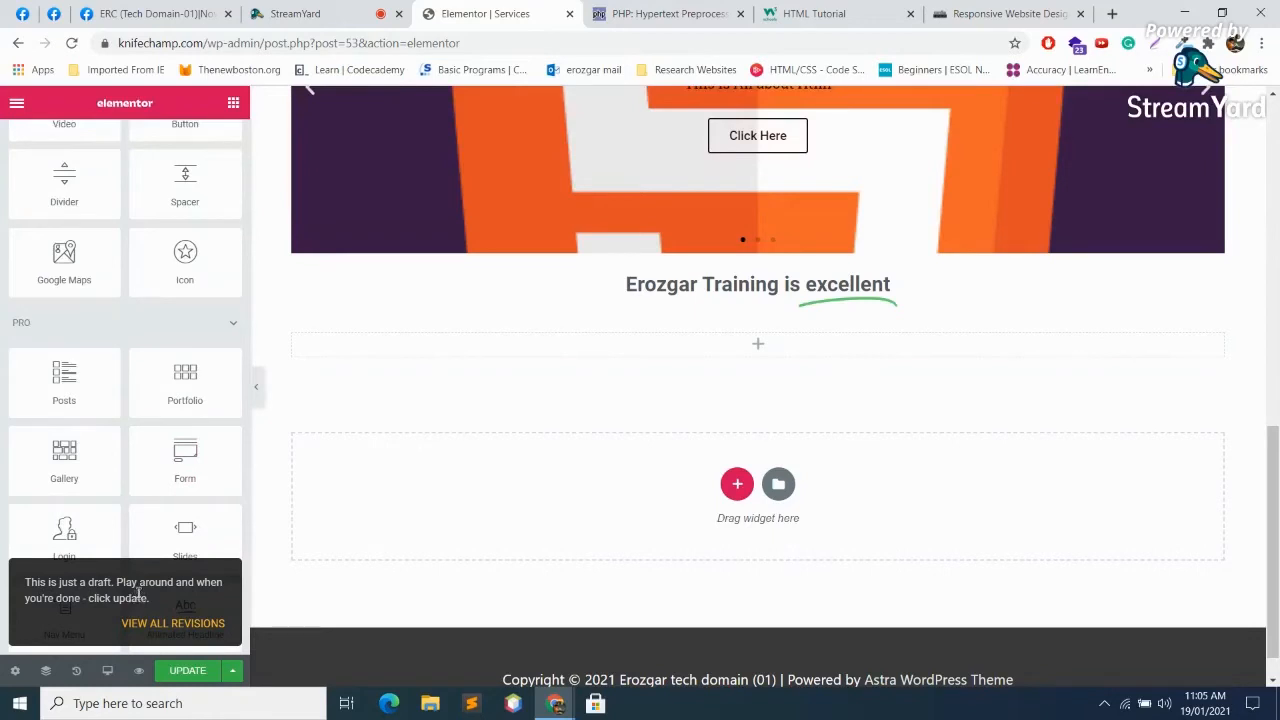
pyautogui.scroll(-3, 178, 504)
pyautogui.scroll(-3, 178, 504)
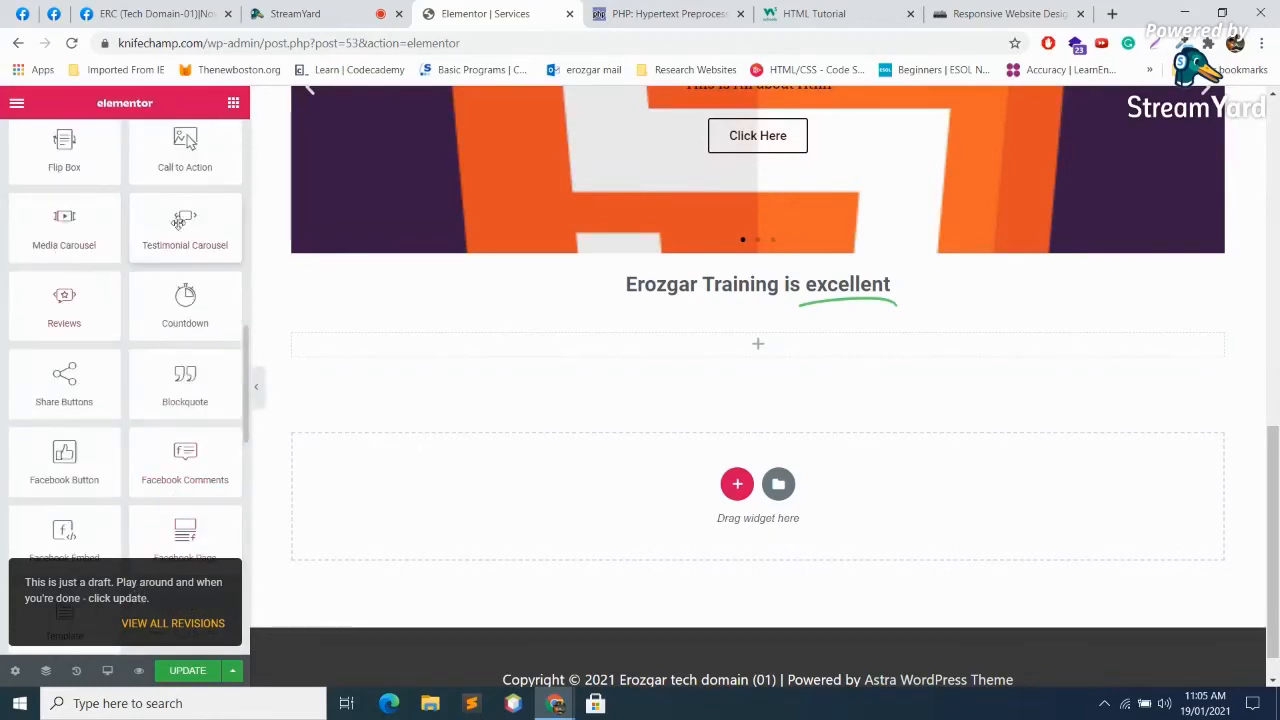
pyautogui.scroll(3, 165, 218)
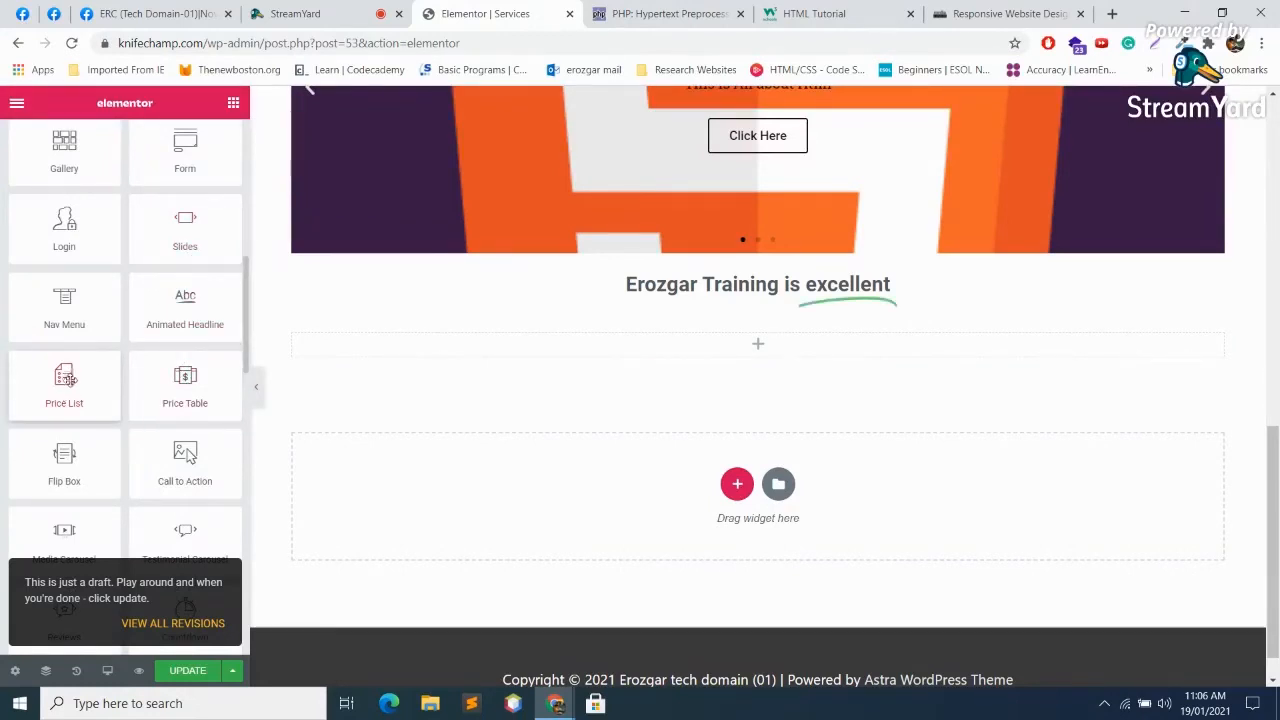
pyautogui.moveTo(69, 391); pyautogui.dragTo(700, 365)
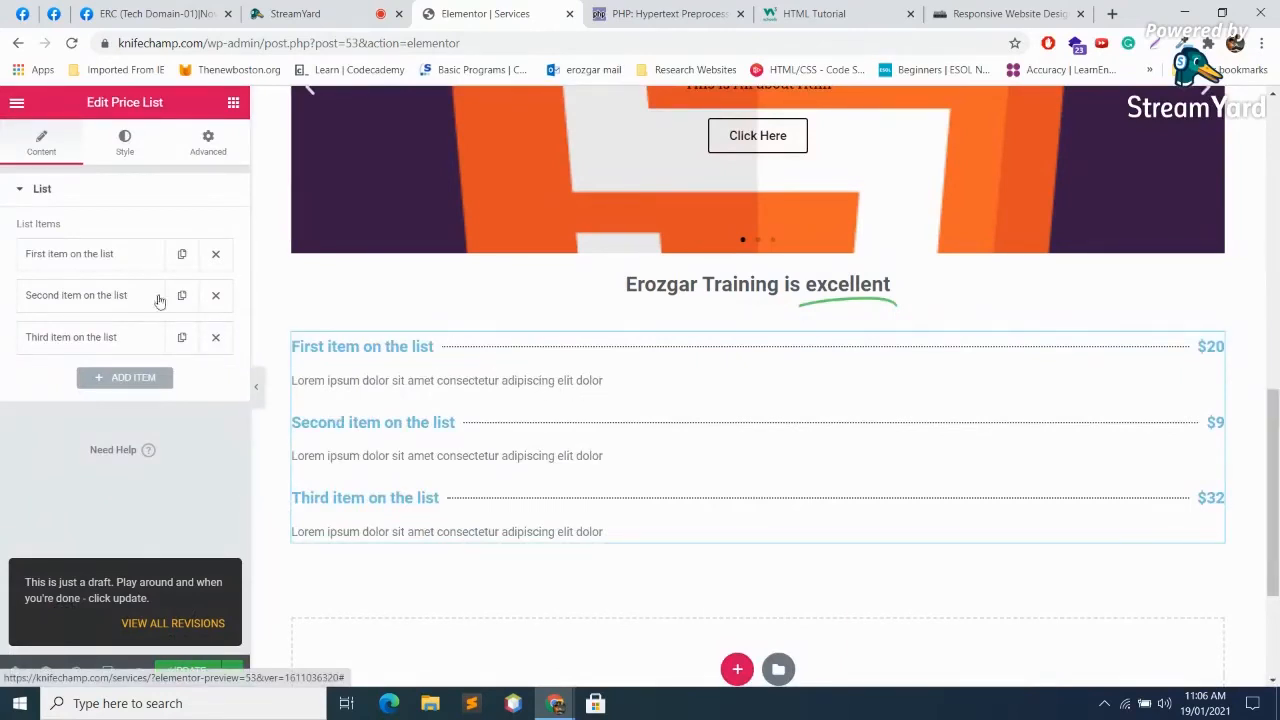
# Step: Give the first price list item the title '1st produc', placeholder description text and the WordPress logo image
pyautogui.click(101, 255)
pyautogui.click(185, 294)
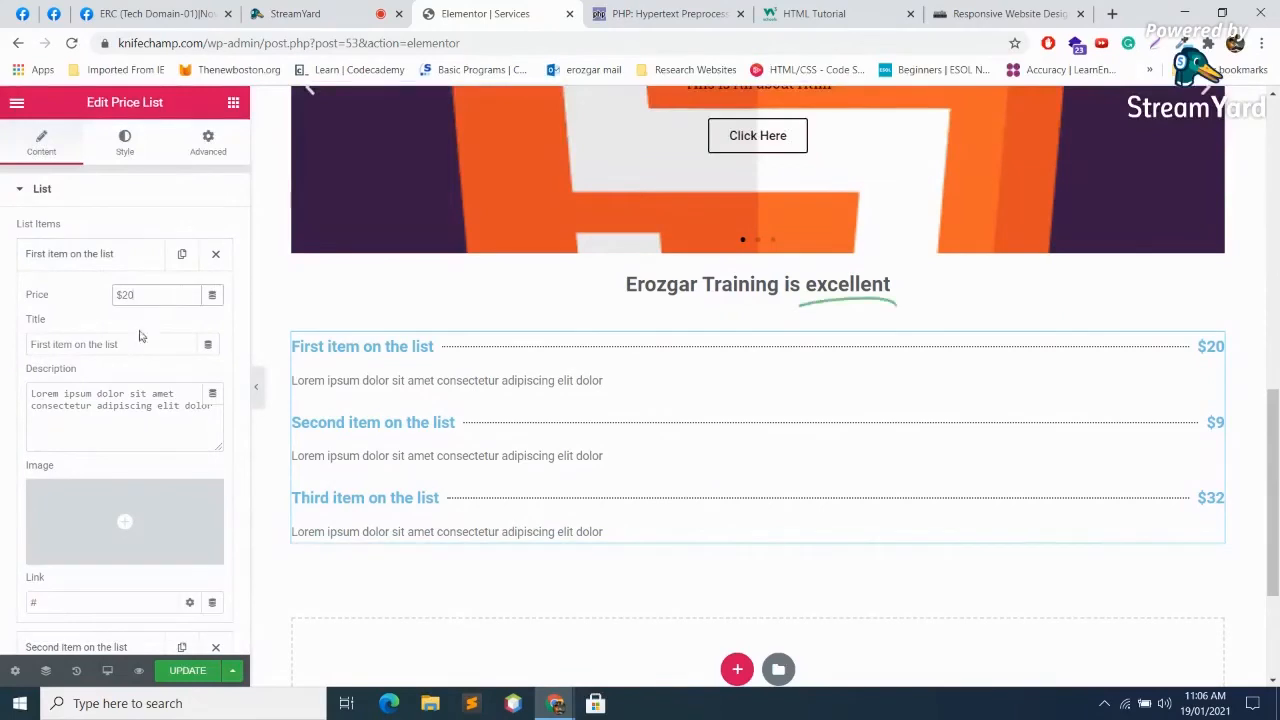
pyautogui.moveTo(143, 345); pyautogui.dragTo(10, 333)
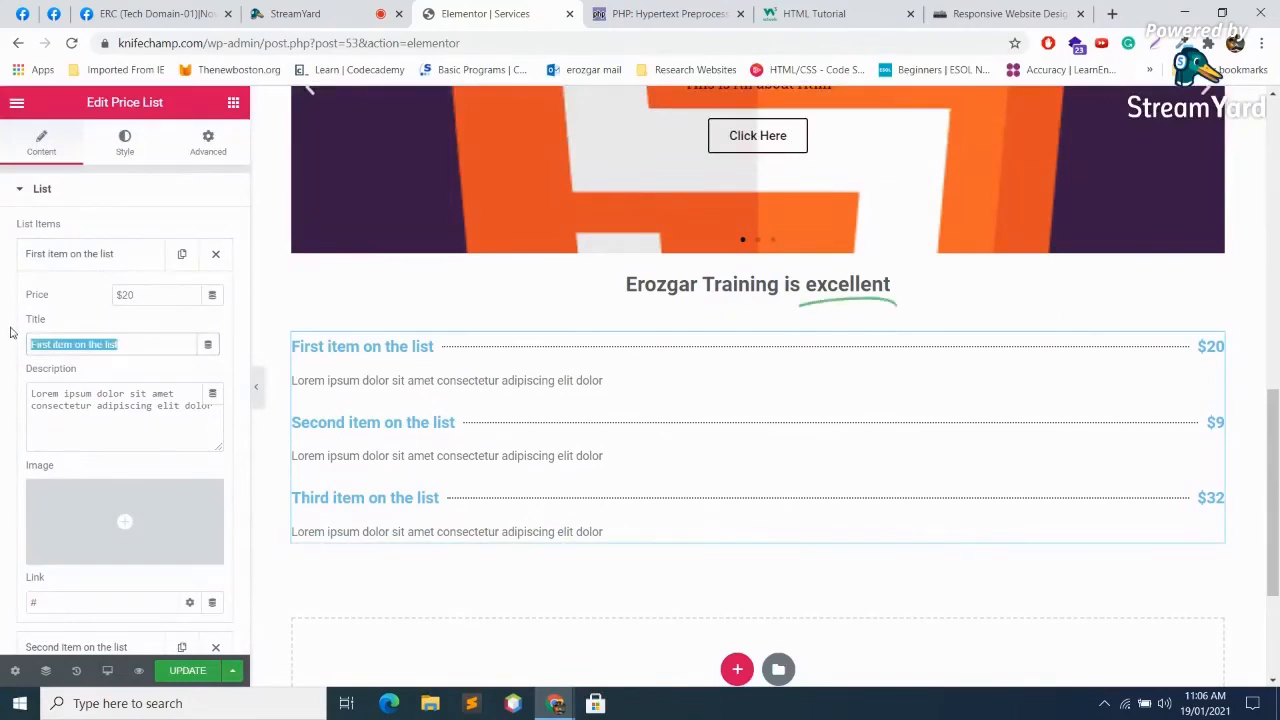
pyautogui.write('qs')
pyautogui.press('BackSpace')
pyautogui.press('BackSpace')
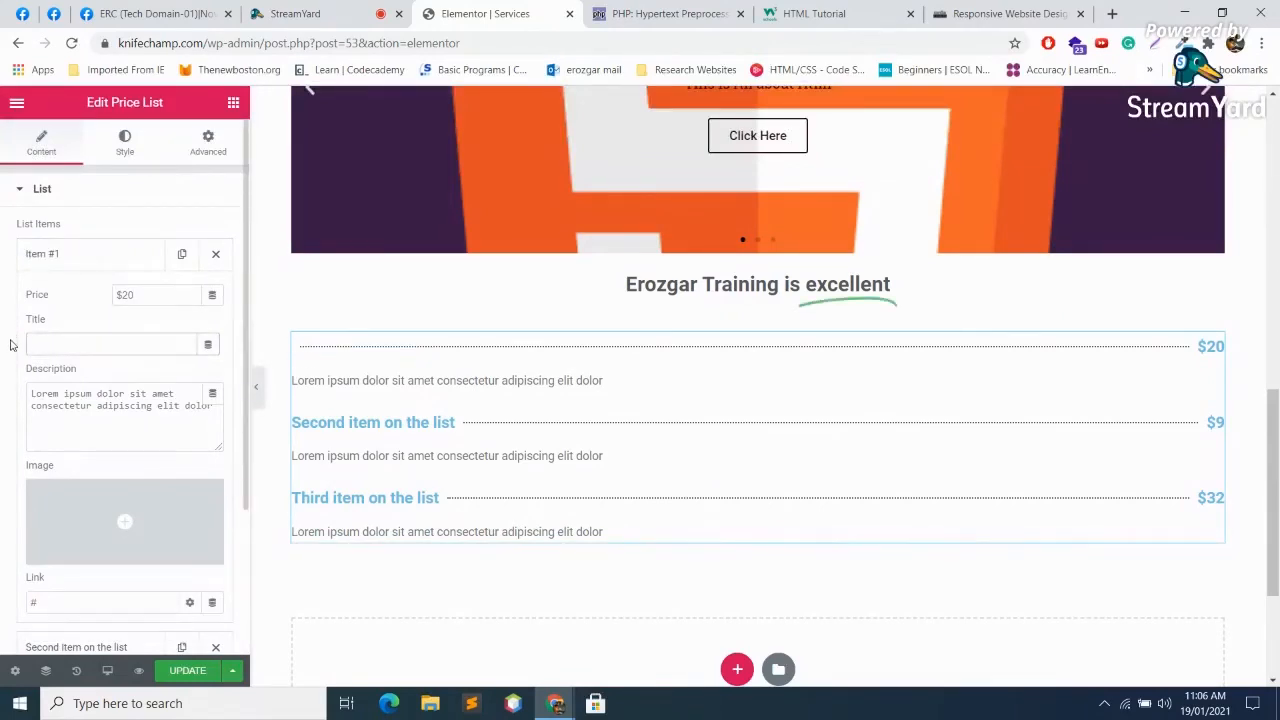
pyautogui.write('1st product')
pyautogui.tripleClick(120, 393)
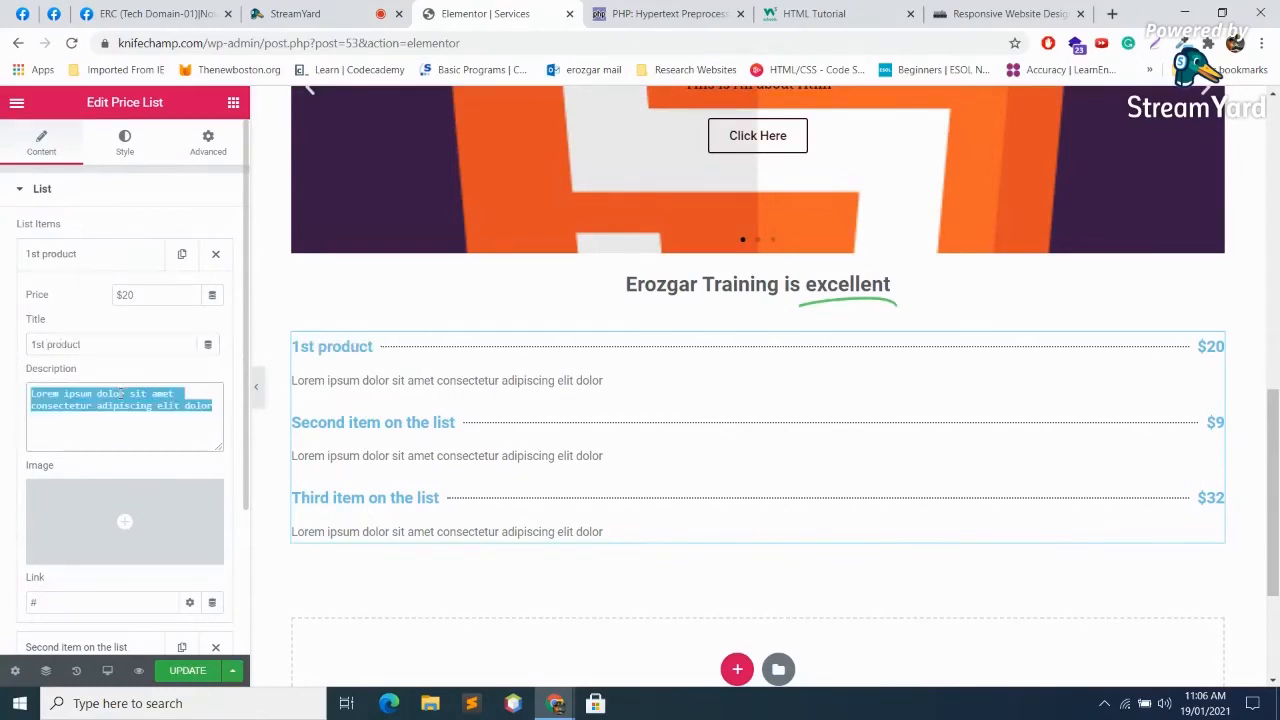
pyautogui.write('hfrbsbfeksbebds')
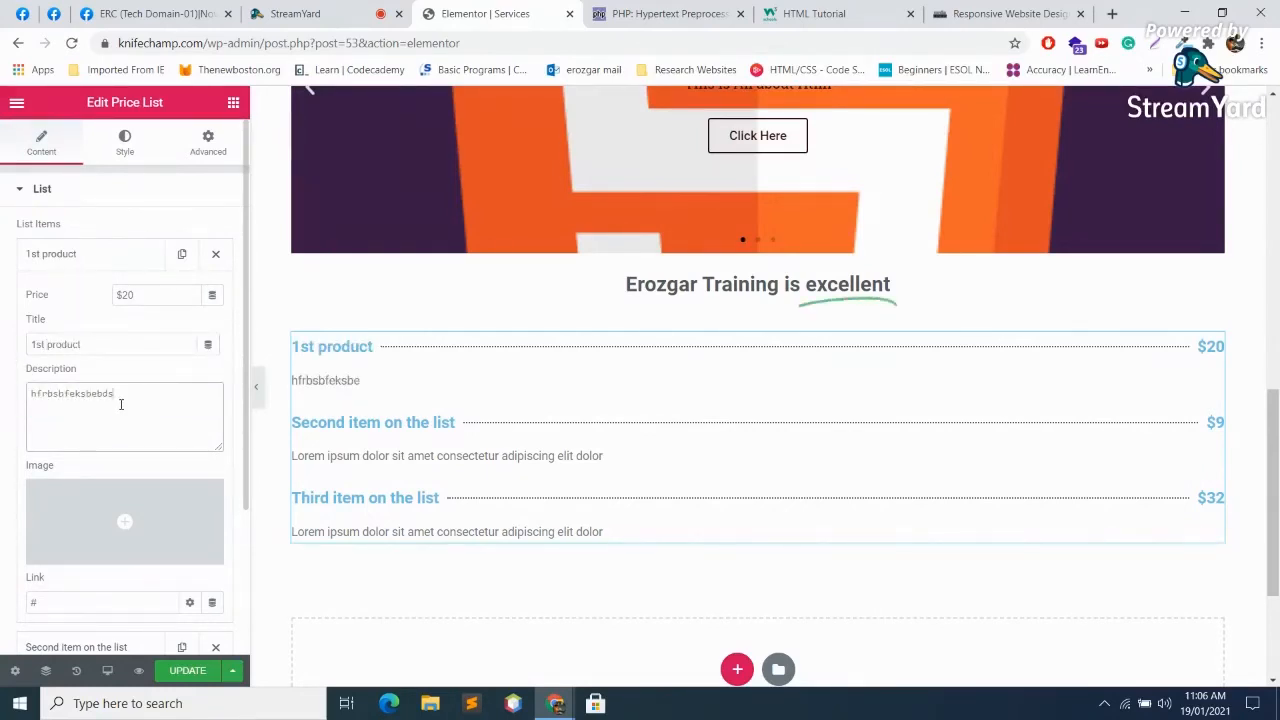
pyautogui.click(120, 521)
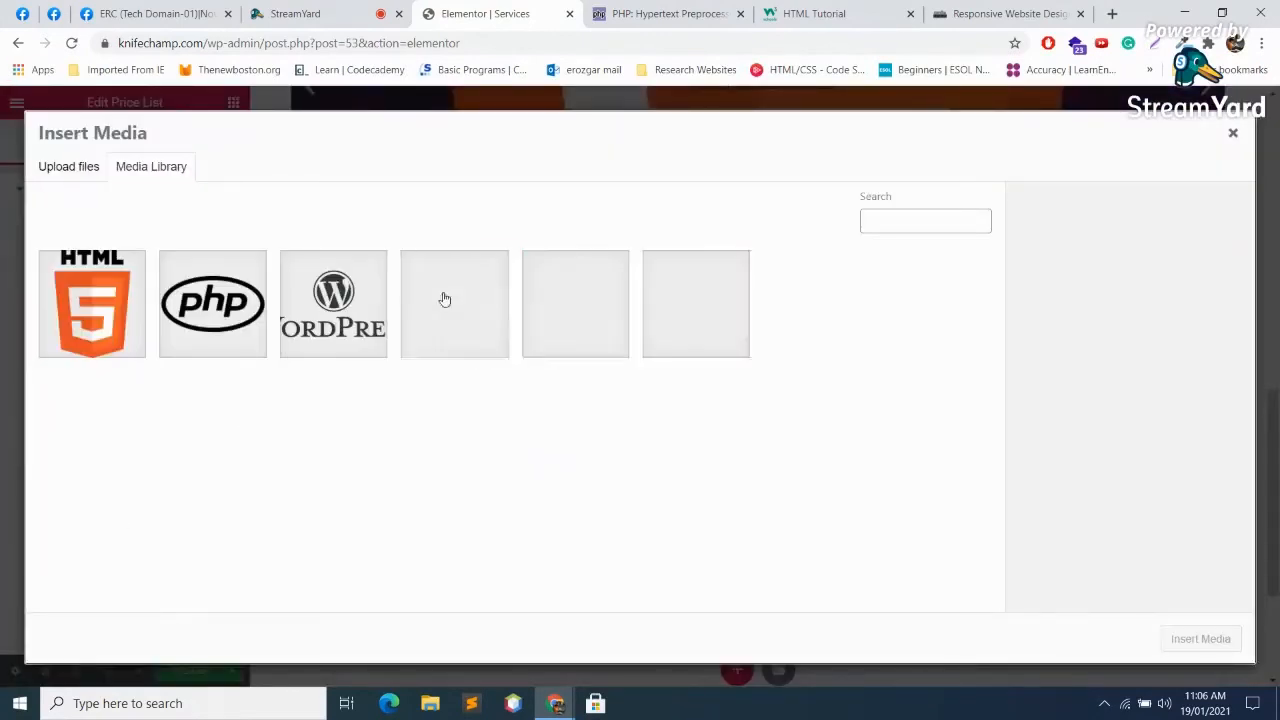
pyautogui.click(320, 322)
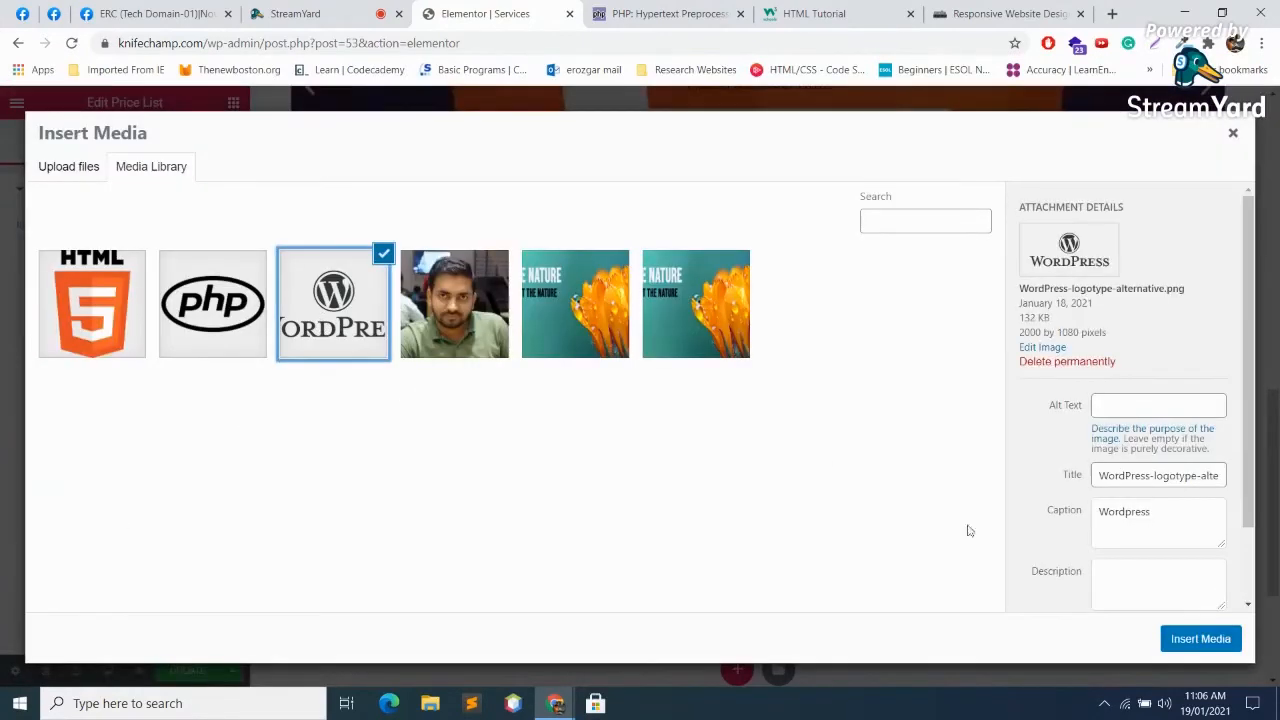
pyautogui.click(1188, 639)
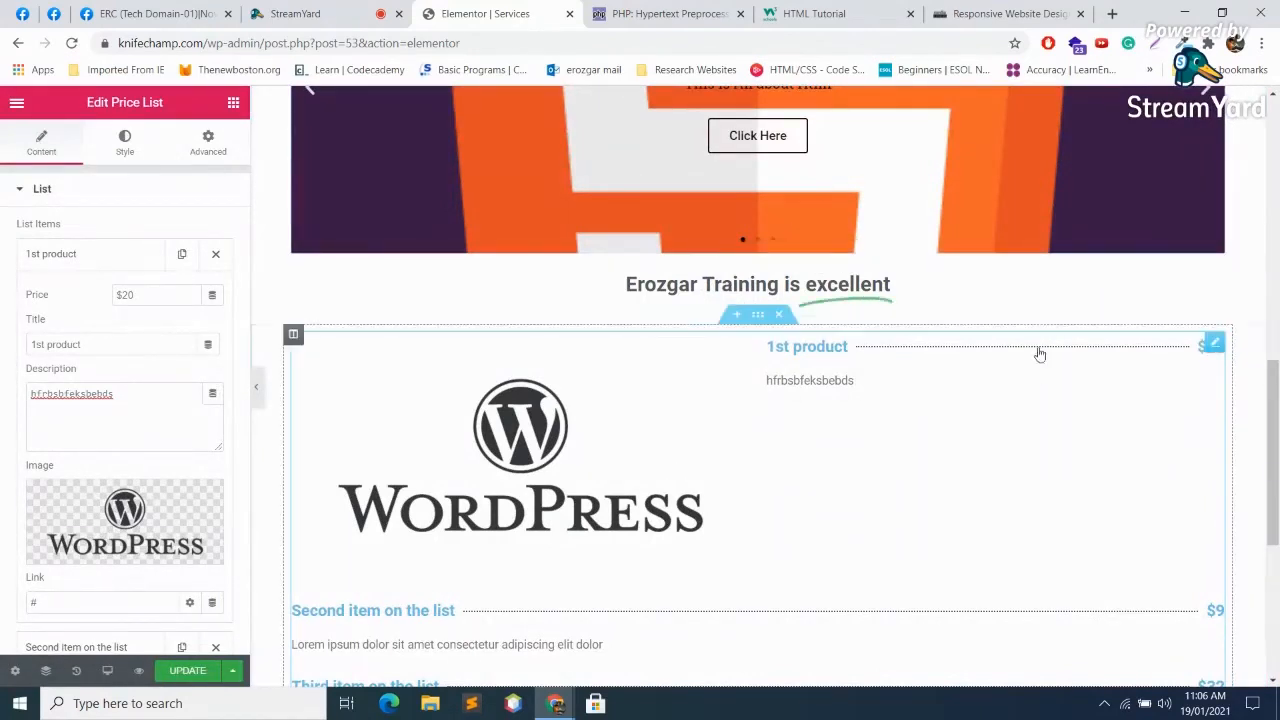
# Step: Delete the 1st product item from the price list
pyautogui.scroll(-1, 505, 450)
pyautogui.scroll(-5, 437, 409)
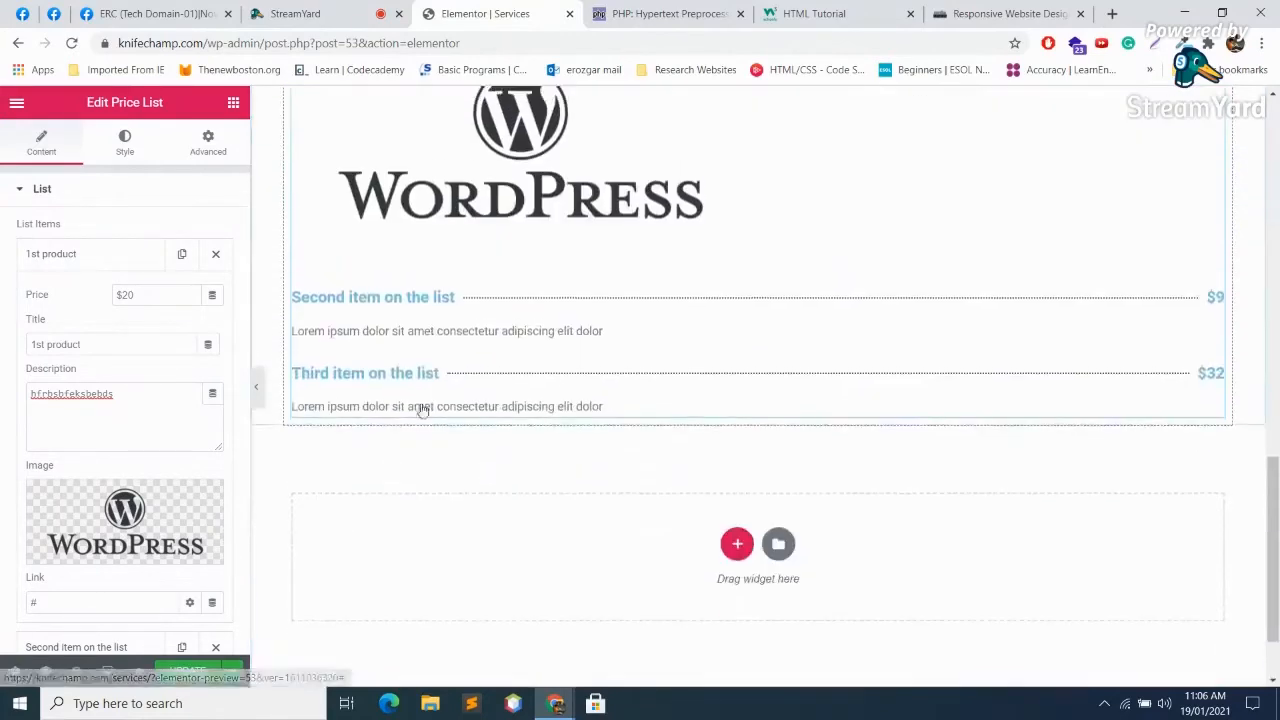
pyautogui.click(215, 255)
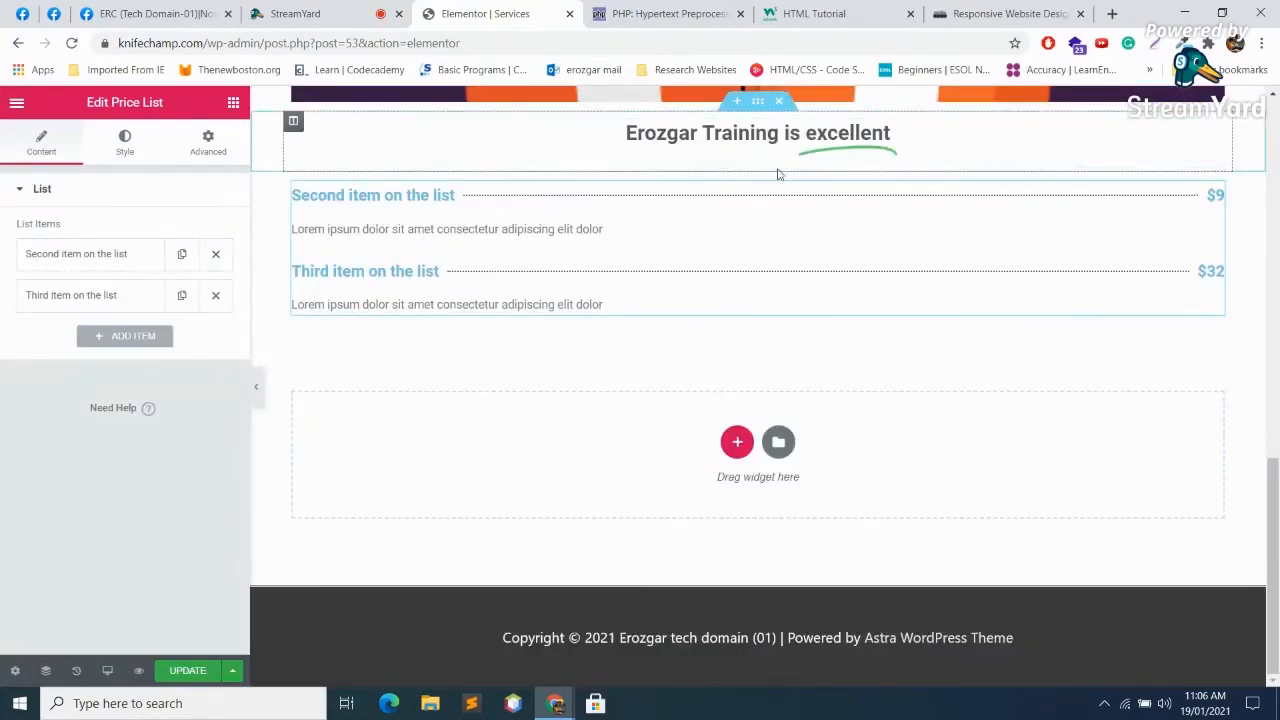
pyautogui.click(780, 165)
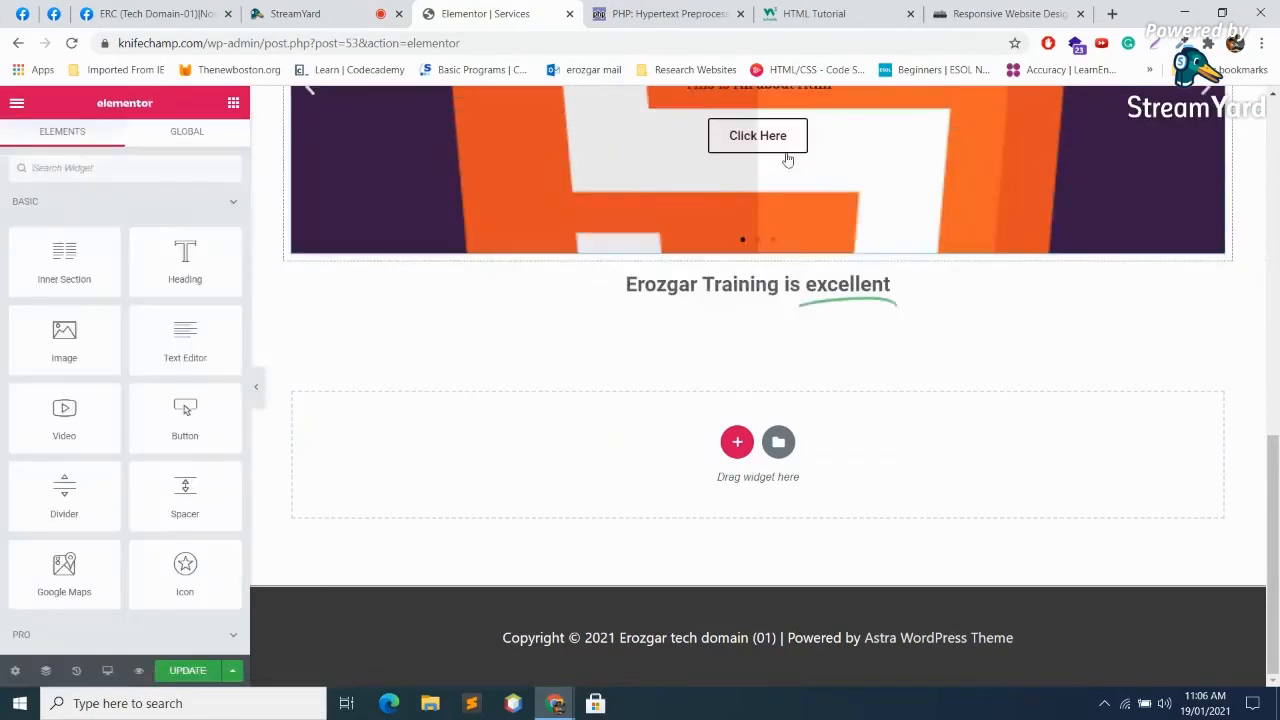
pyautogui.click(731, 450)
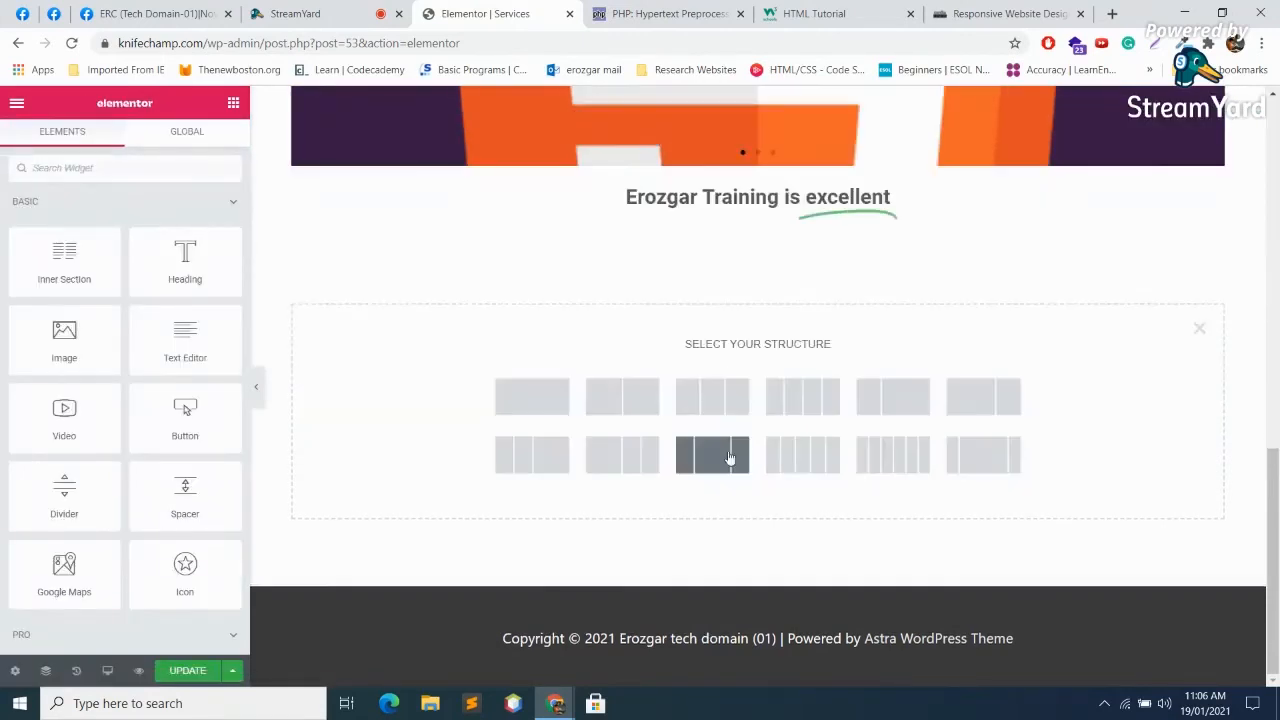
pyautogui.click(566, 388)
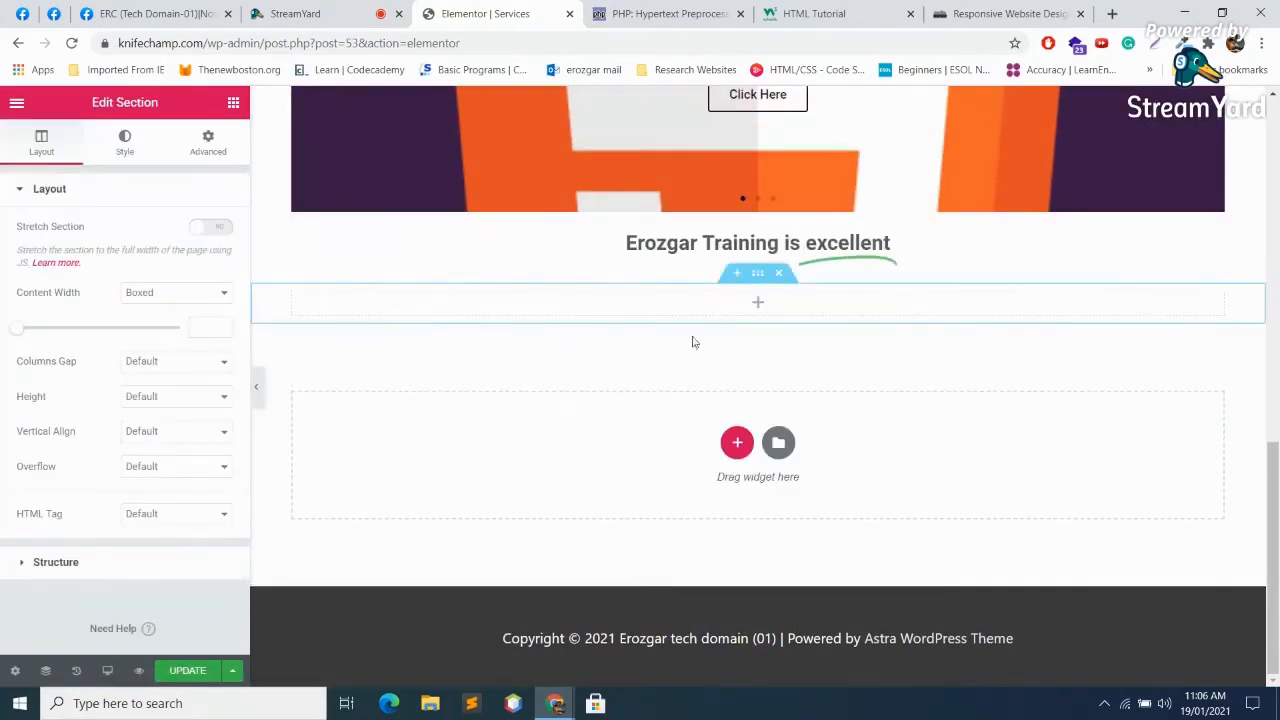
pyautogui.click(758, 304)
pyautogui.scroll(-3, 88, 404)
pyautogui.scroll(-3, 88, 404)
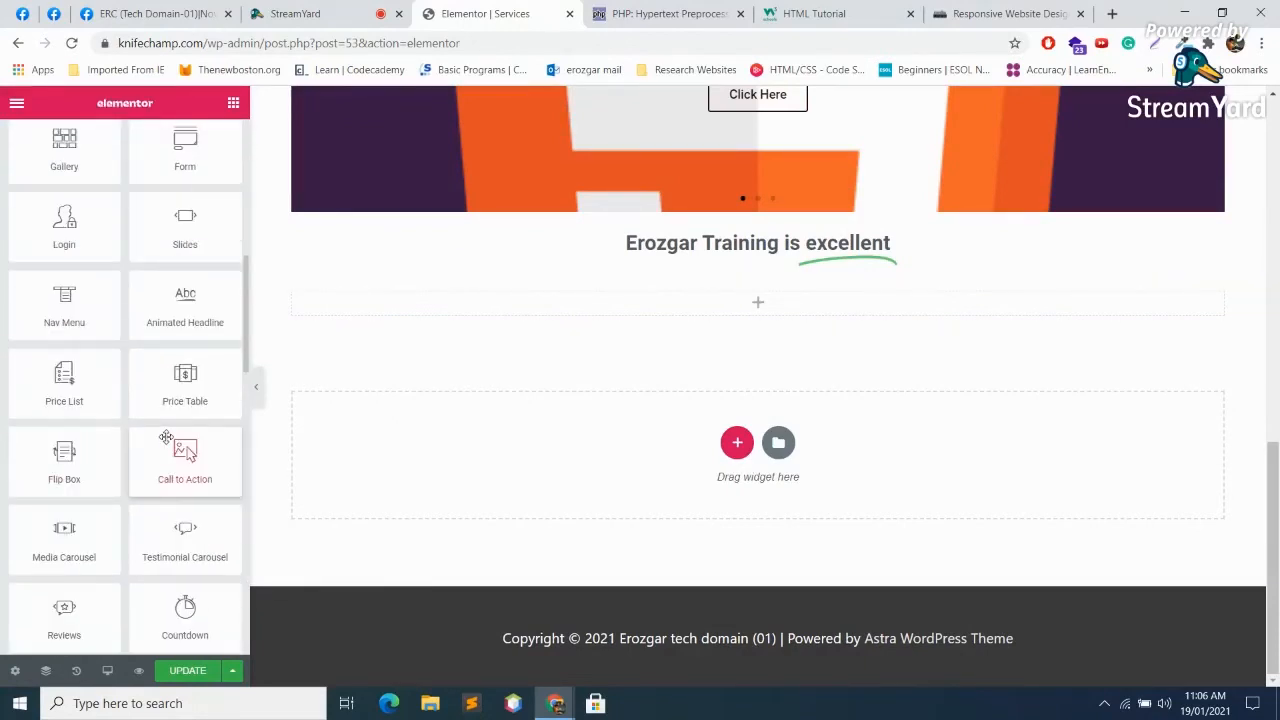
pyautogui.moveTo(189, 380); pyautogui.dragTo(716, 305)
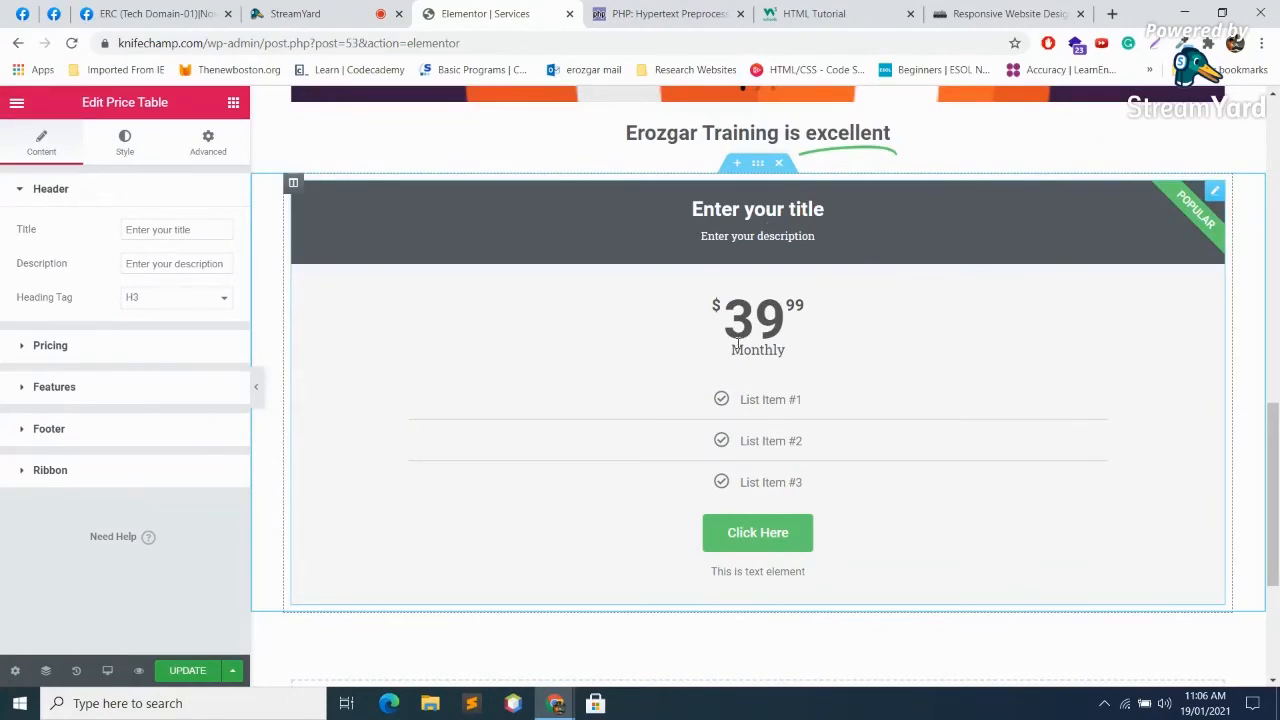
# Step: Delete the Price Table section and add a new three-column section
pyautogui.click(779, 163)
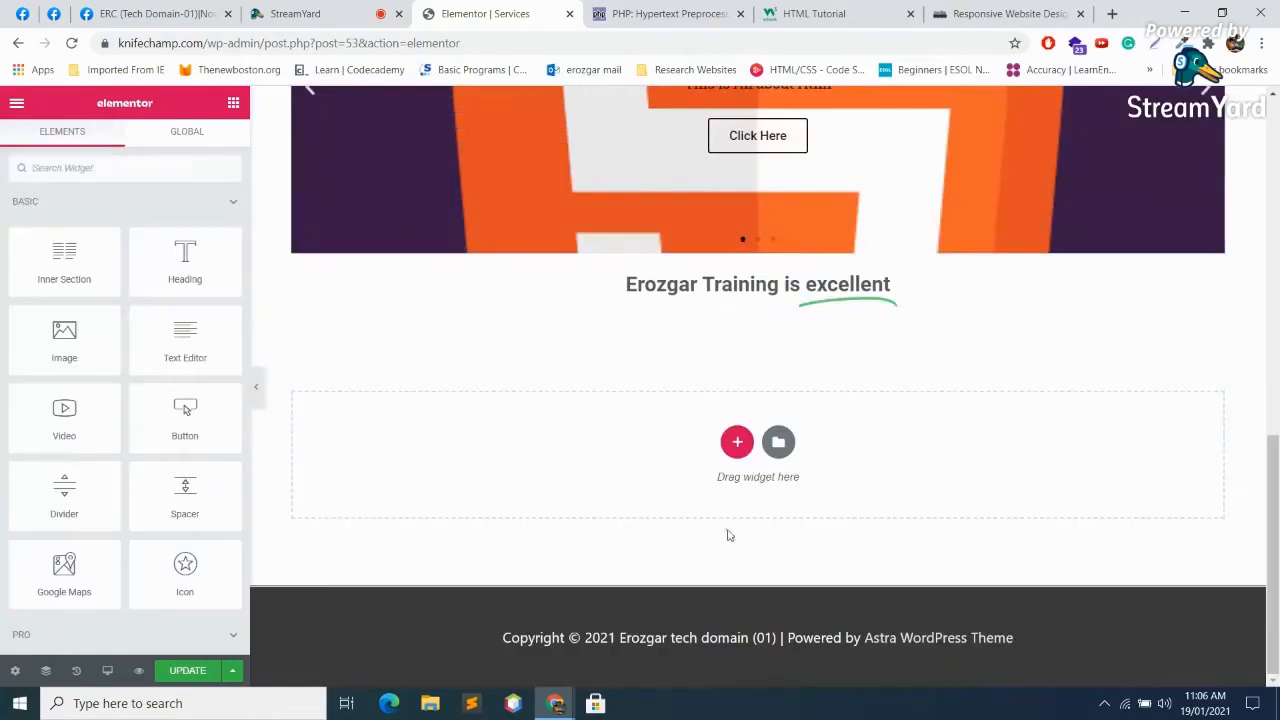
pyautogui.click(737, 443)
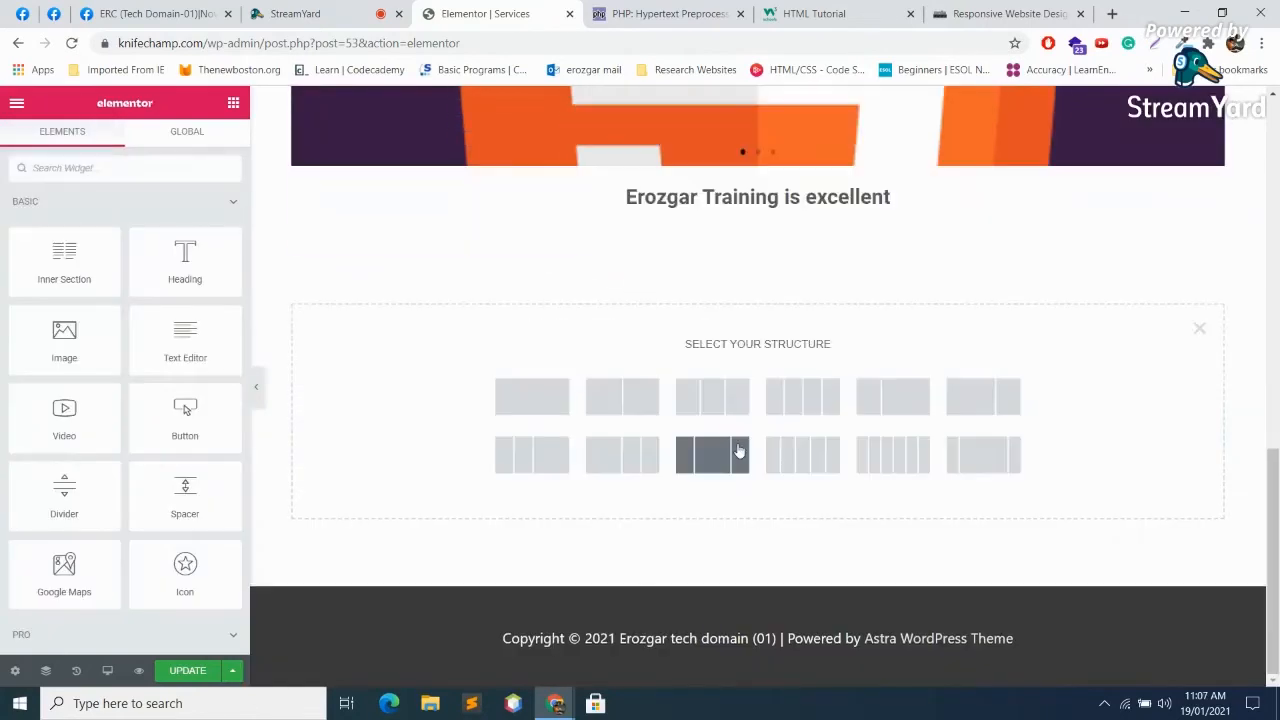
pyautogui.click(708, 400)
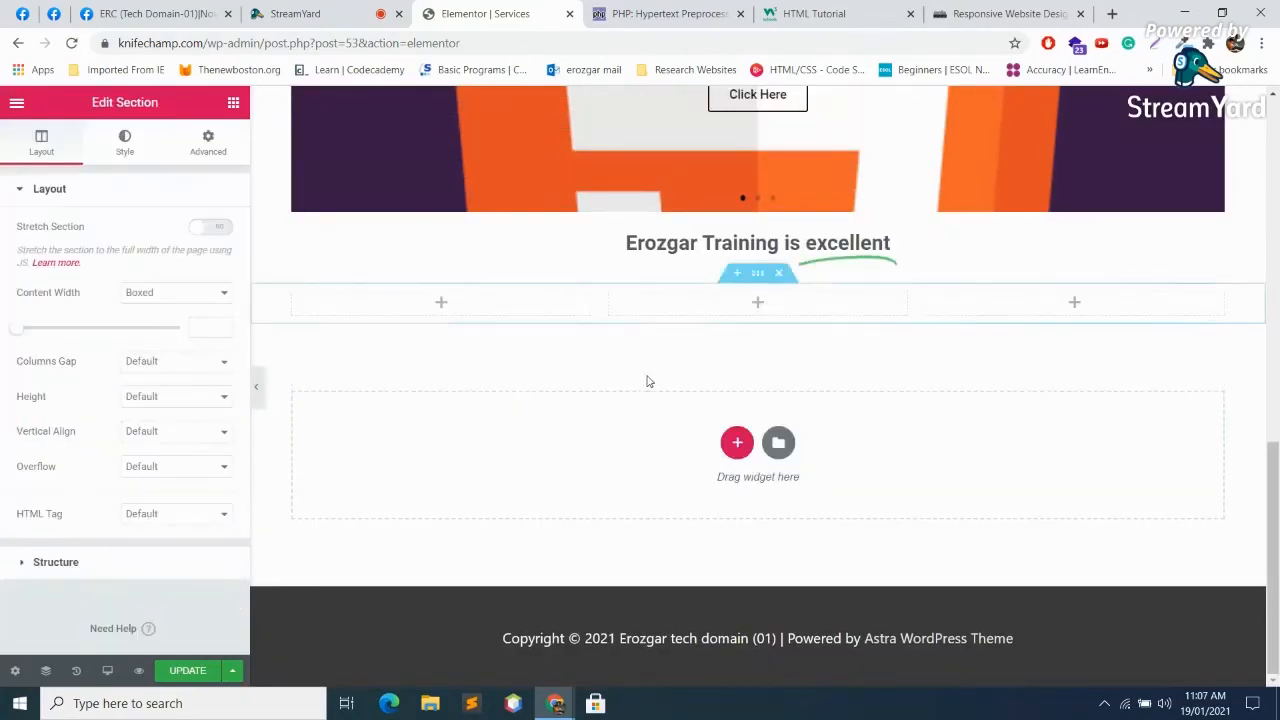
# Step: Place Price Table widgets in the first and middle columns
pyautogui.click(443, 303)
pyautogui.scroll(-4, 190, 430)
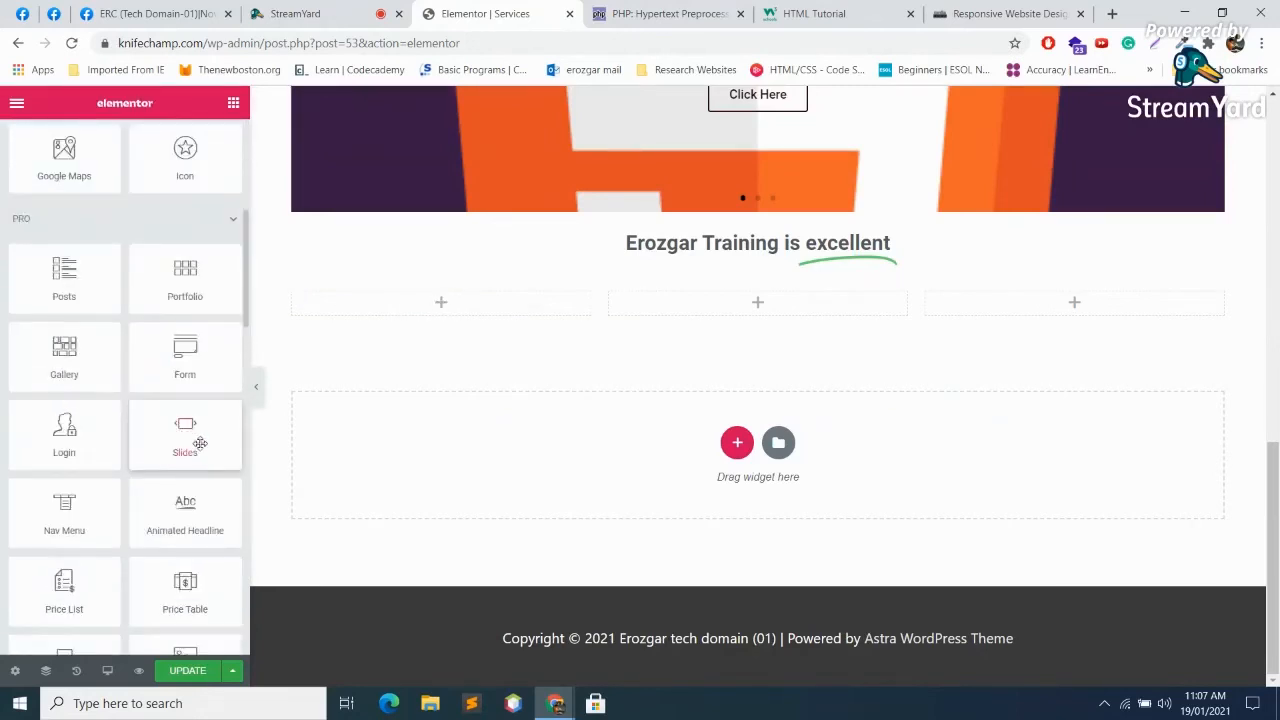
pyautogui.scroll(-2, 209, 452)
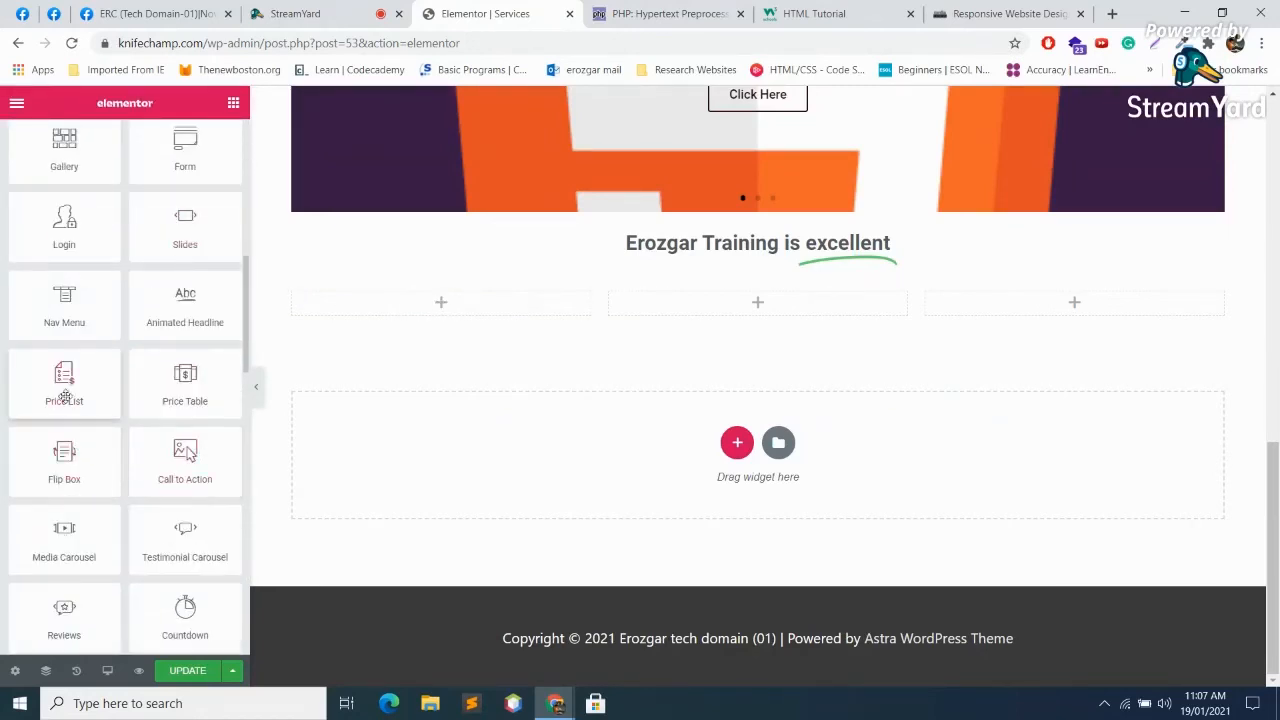
pyautogui.moveTo(178, 375); pyautogui.dragTo(452, 305)
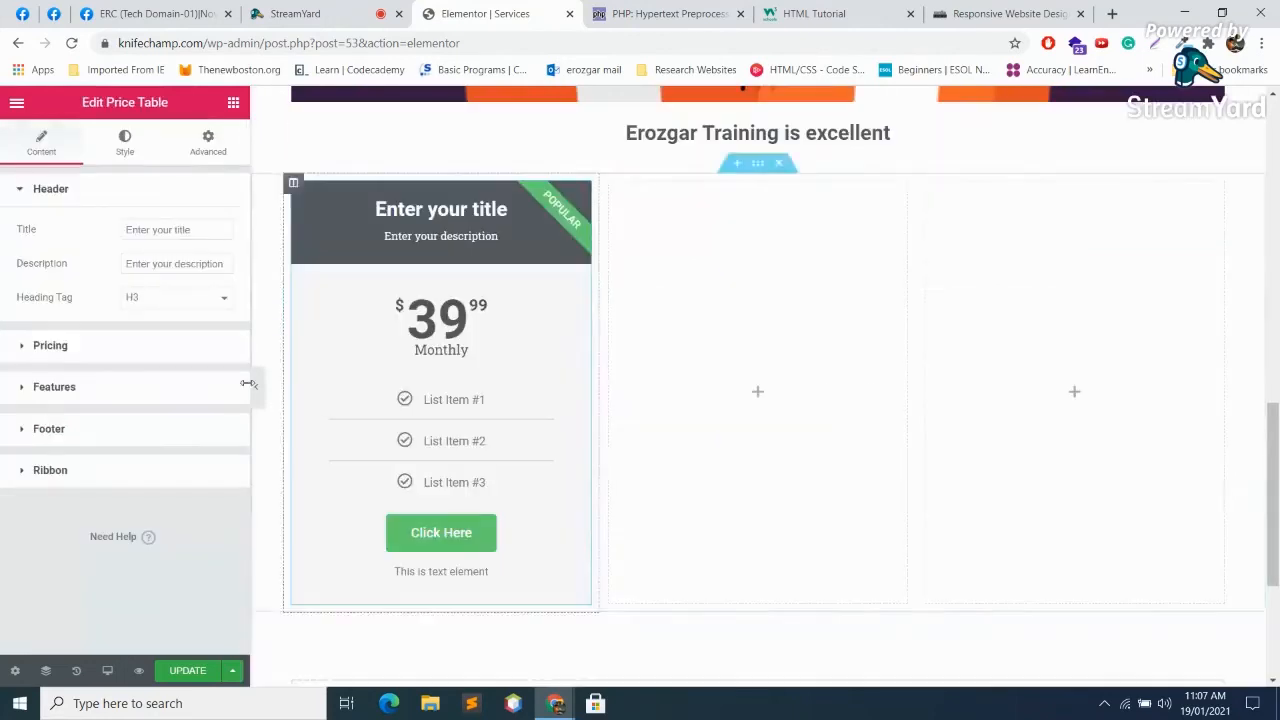
pyautogui.click(758, 393)
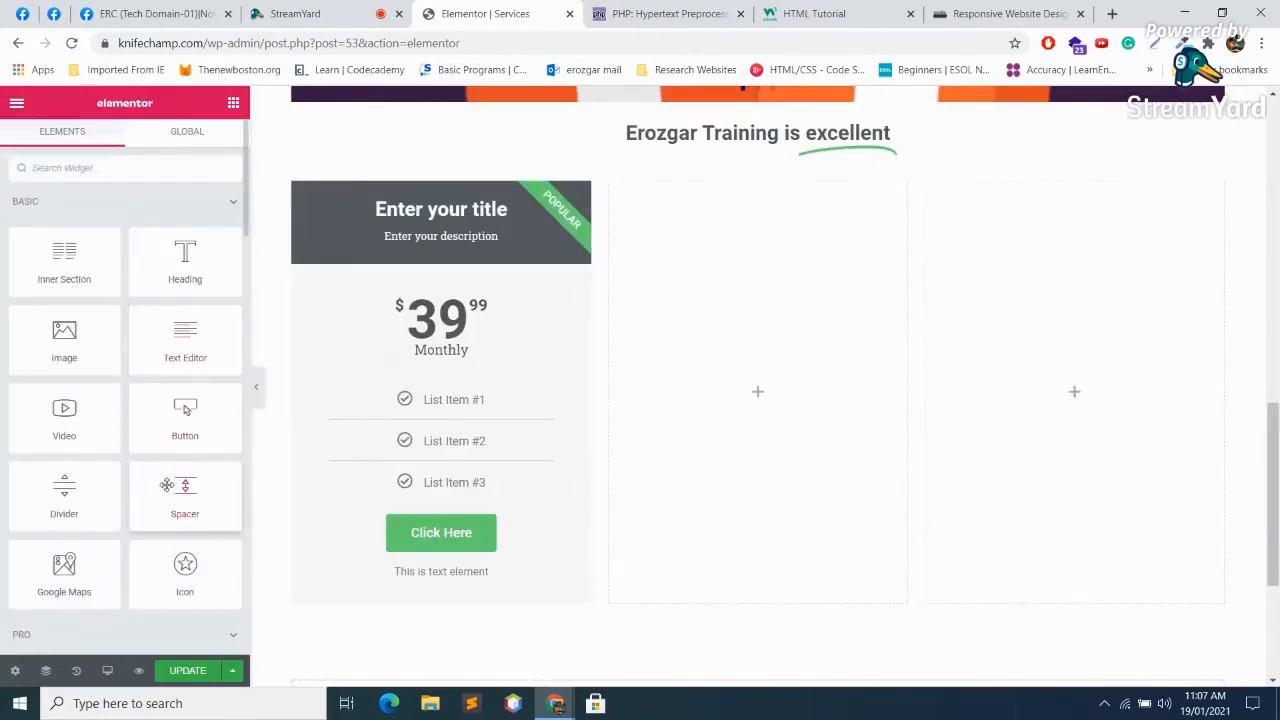
pyautogui.scroll(-5, 170, 490)
pyautogui.moveTo(192, 488); pyautogui.dragTo(812, 427)
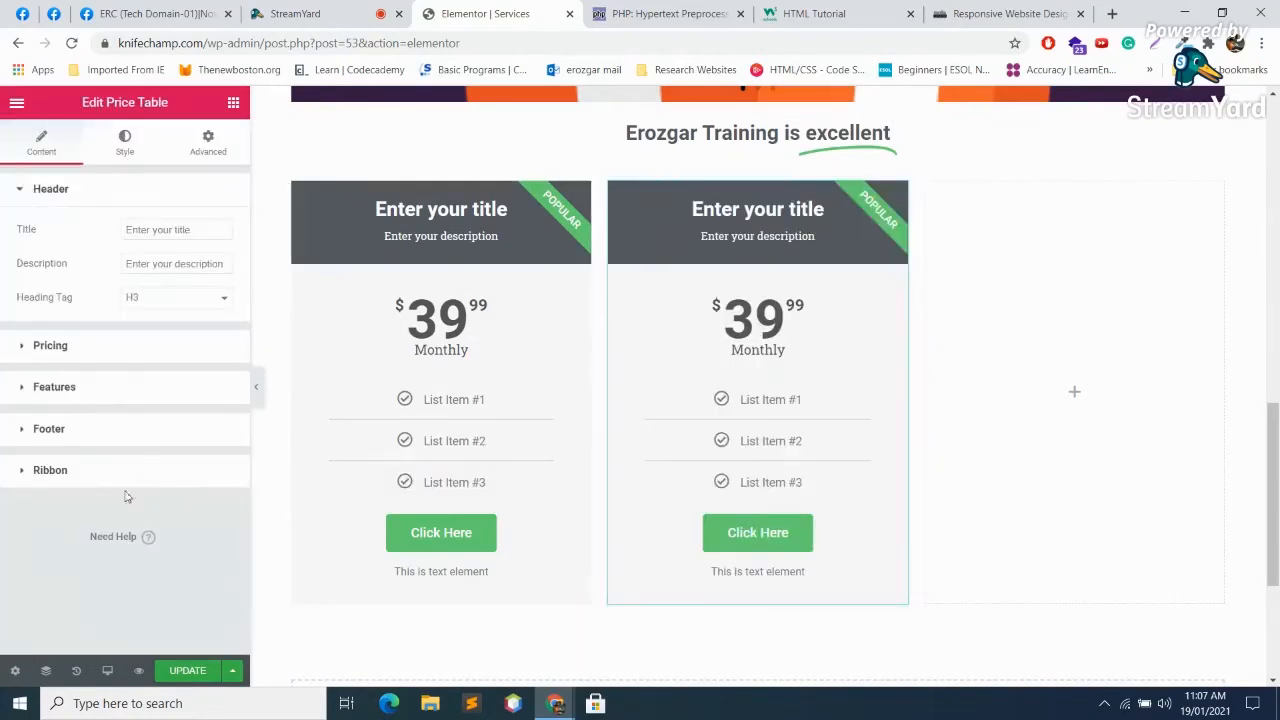
pyautogui.click(1074, 391)
pyautogui.scroll(-5, 183, 505)
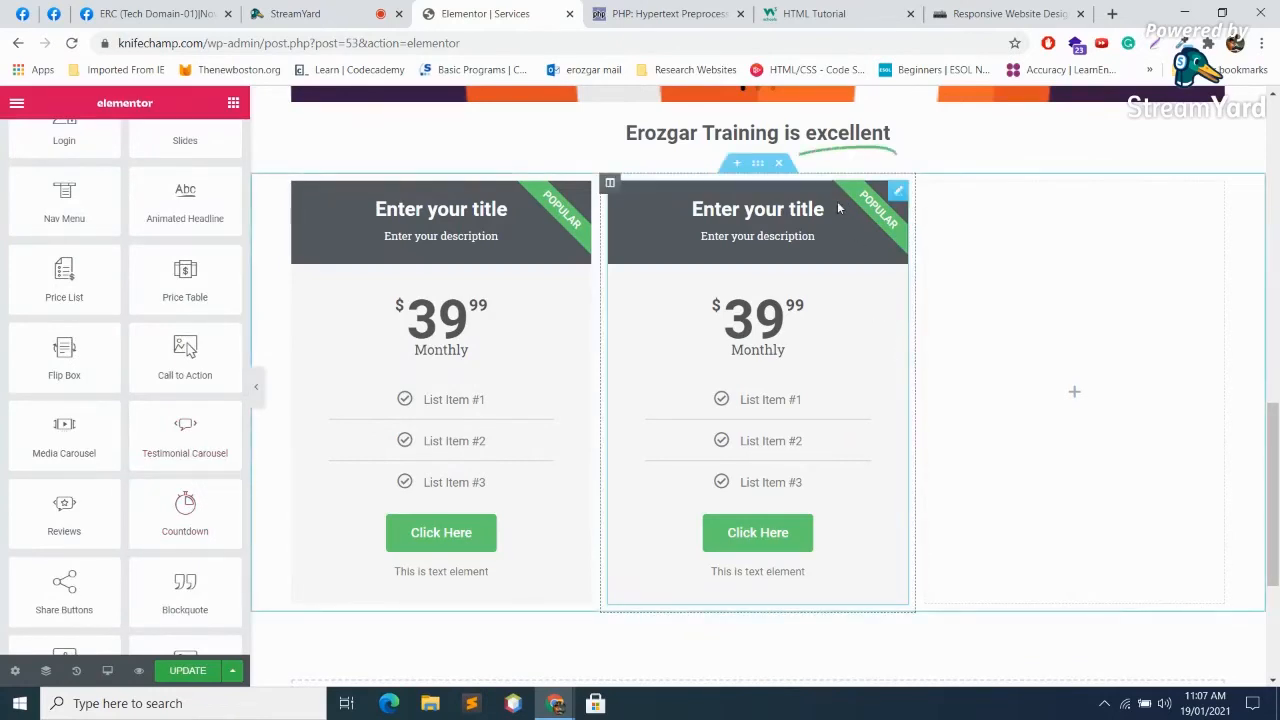
# Step: Shrink the second column's Column Width, then widen it again in steps
pyautogui.click(759, 163)
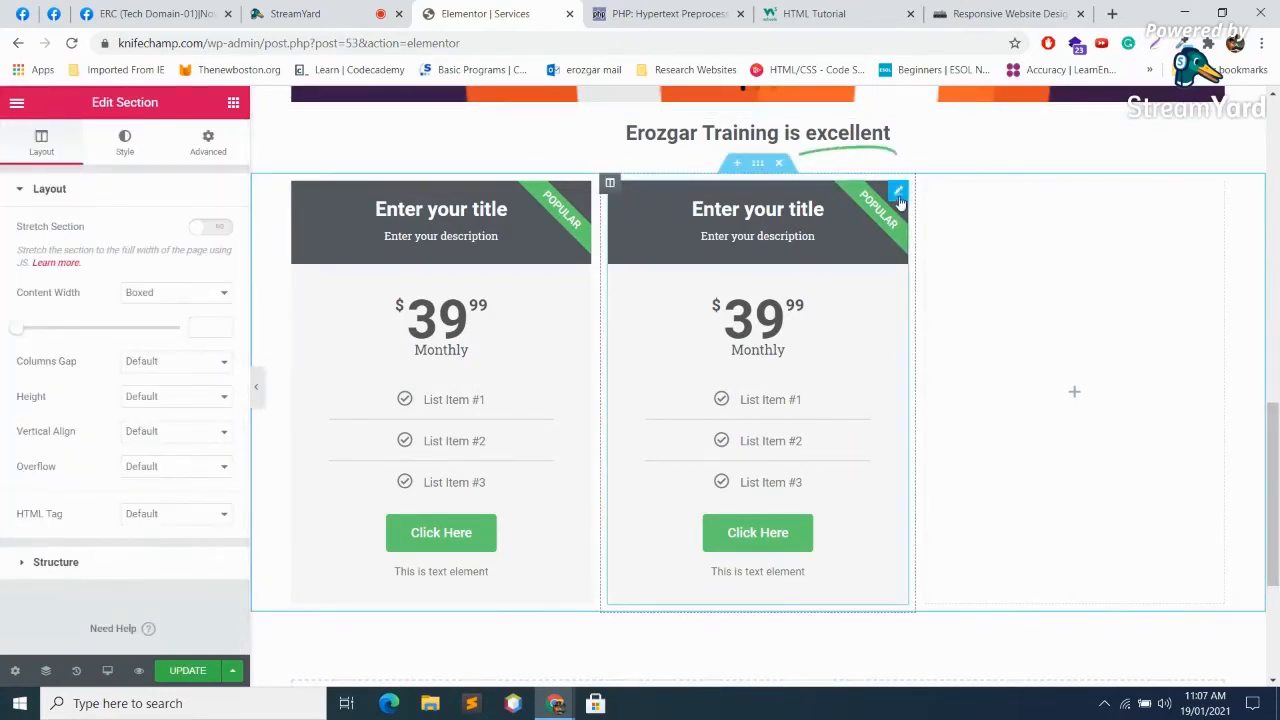
pyautogui.click(610, 184)
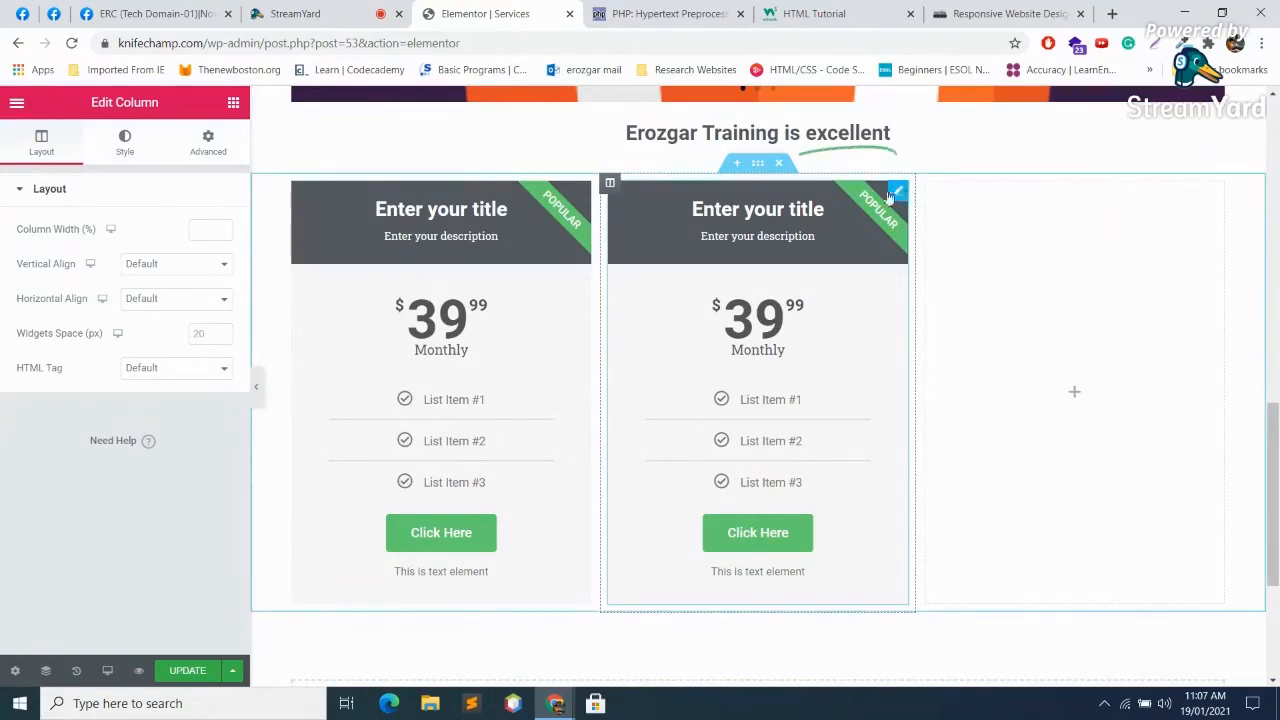
pyautogui.click(226, 230)
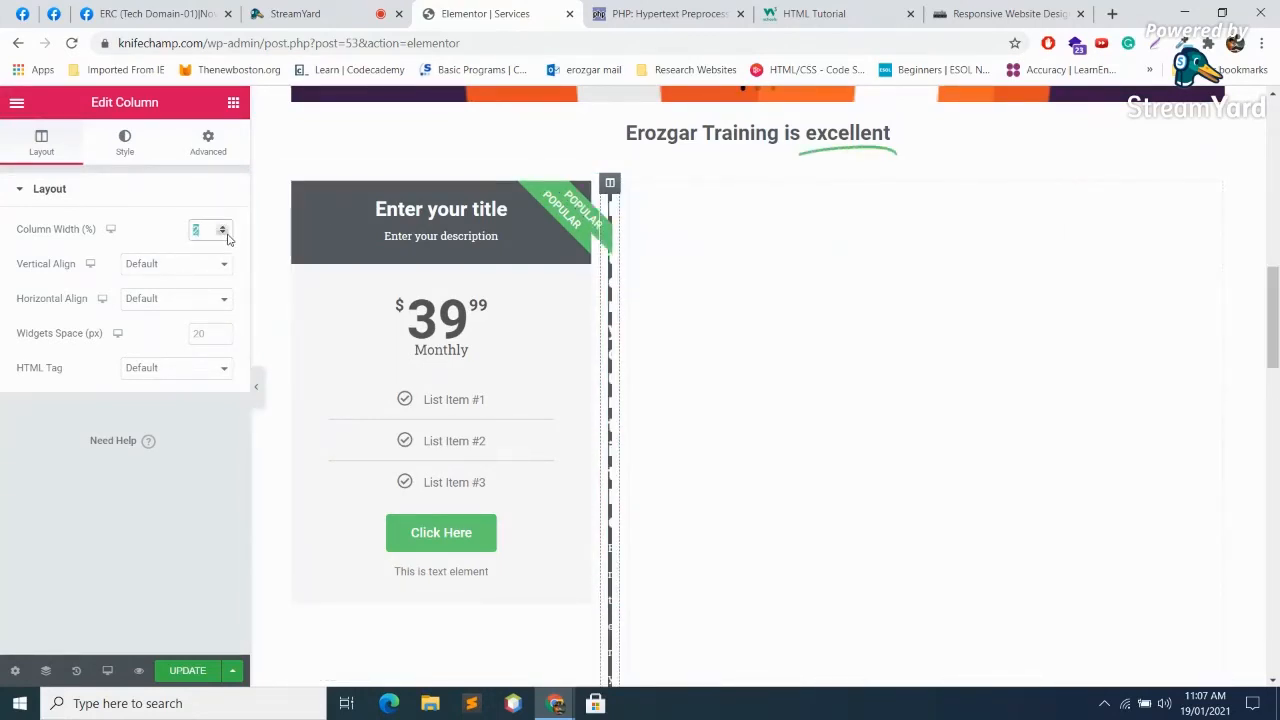
pyautogui.click(223, 228)
pyautogui.click(223, 228)
pyautogui.click(223, 228)
pyautogui.click(223, 228)
pyautogui.click(223, 228)
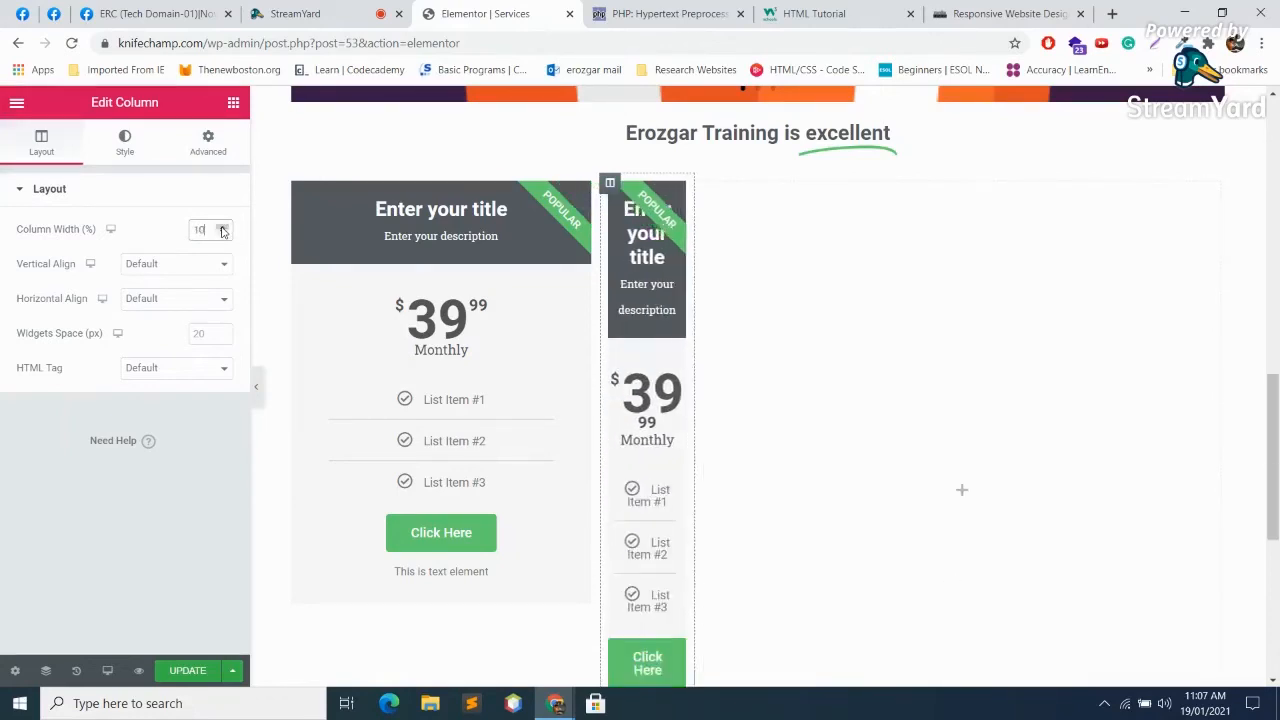
pyautogui.click(223, 228)
pyautogui.click(223, 228)
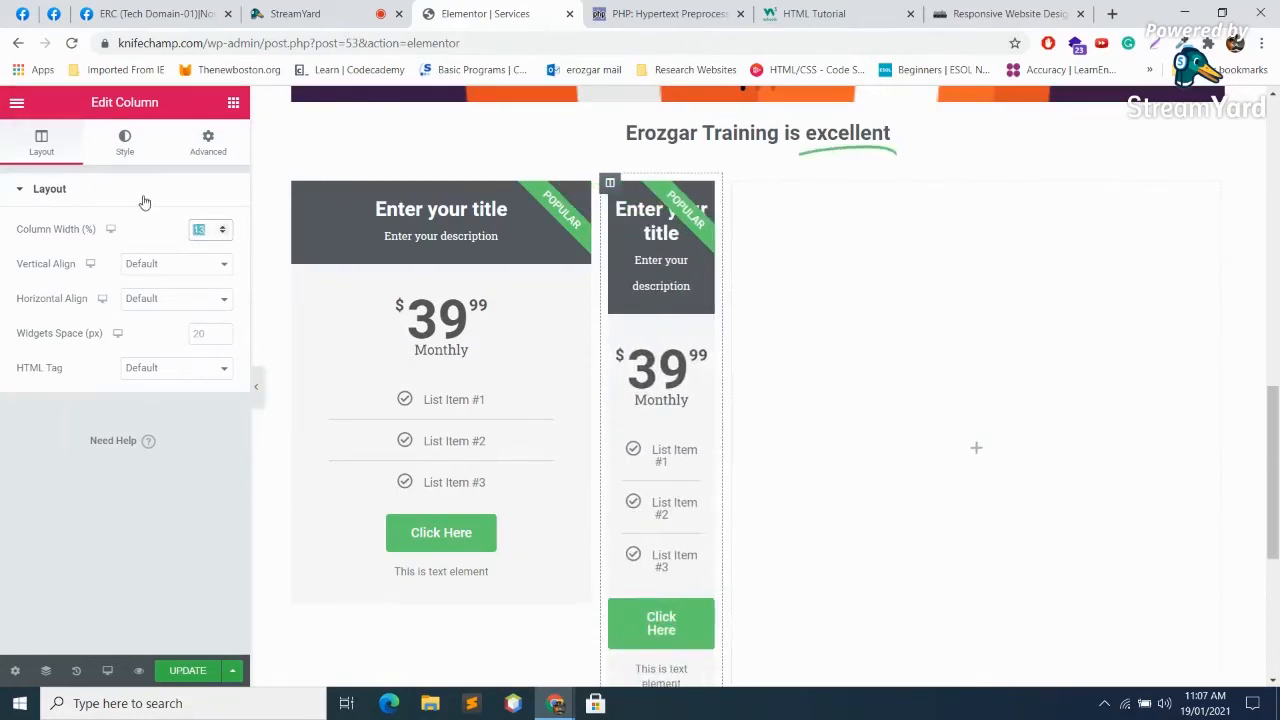
# Step: Delete the three-column section holding the price tables
pyautogui.click(198, 190)
pyautogui.click(202, 189)
pyautogui.click(678, 280)
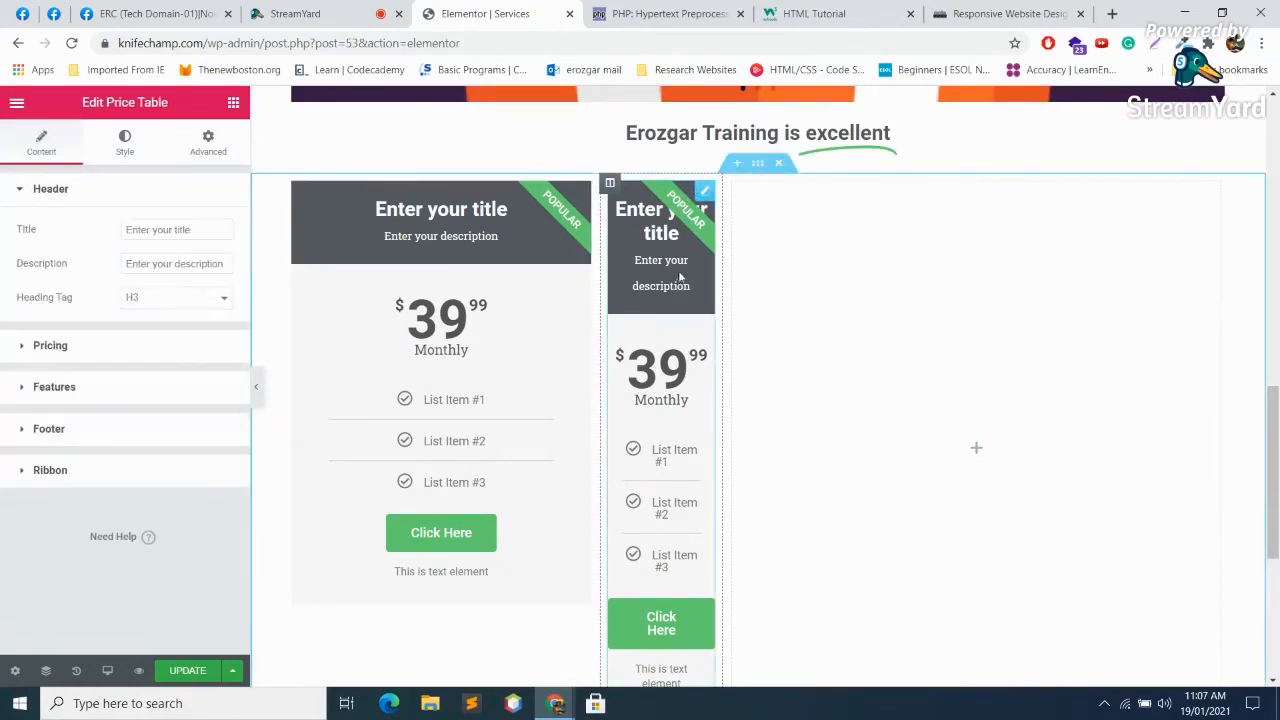
pyautogui.click(778, 162)
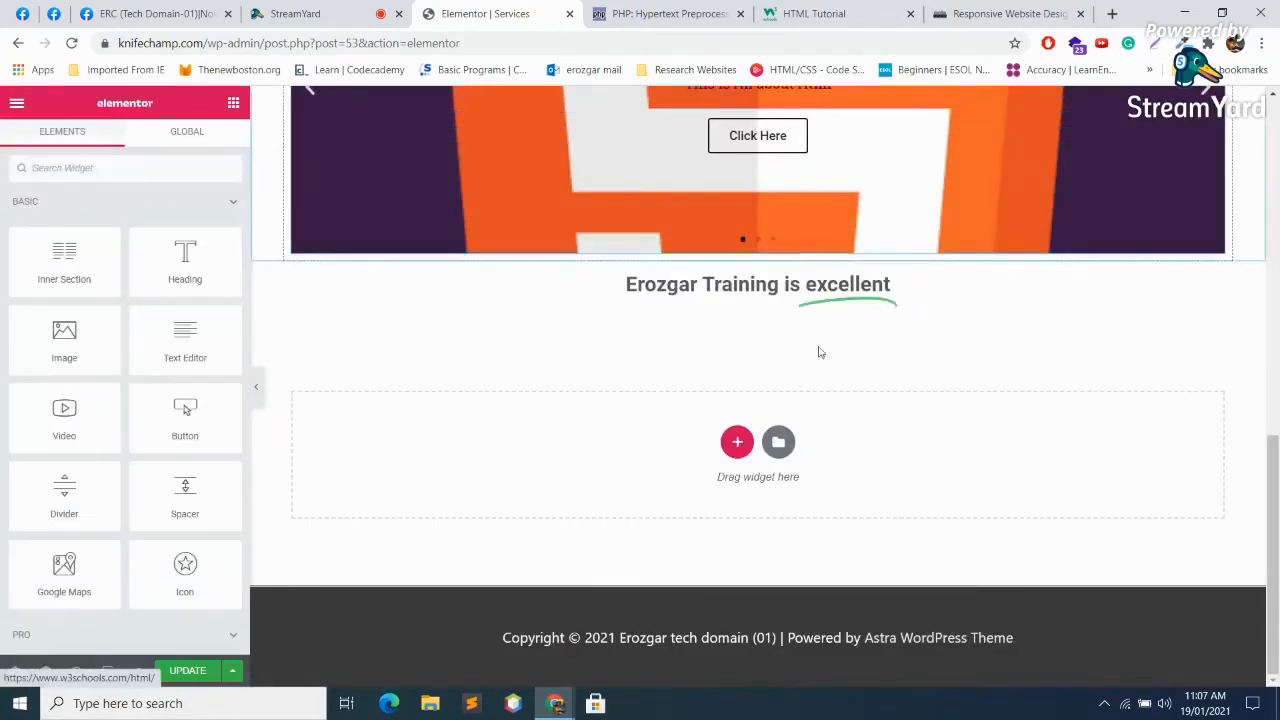
# Step: Add a three-column section with a Price Table in the first column
pyautogui.click(737, 443)
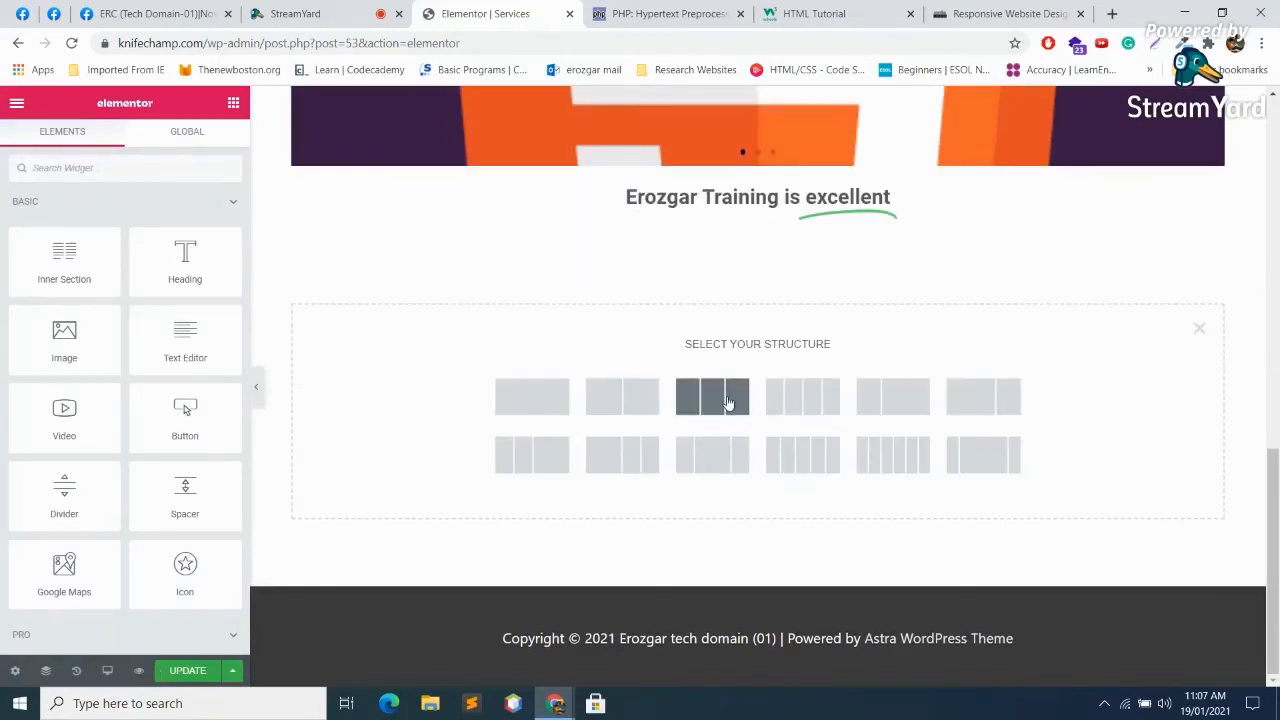
pyautogui.click(727, 402)
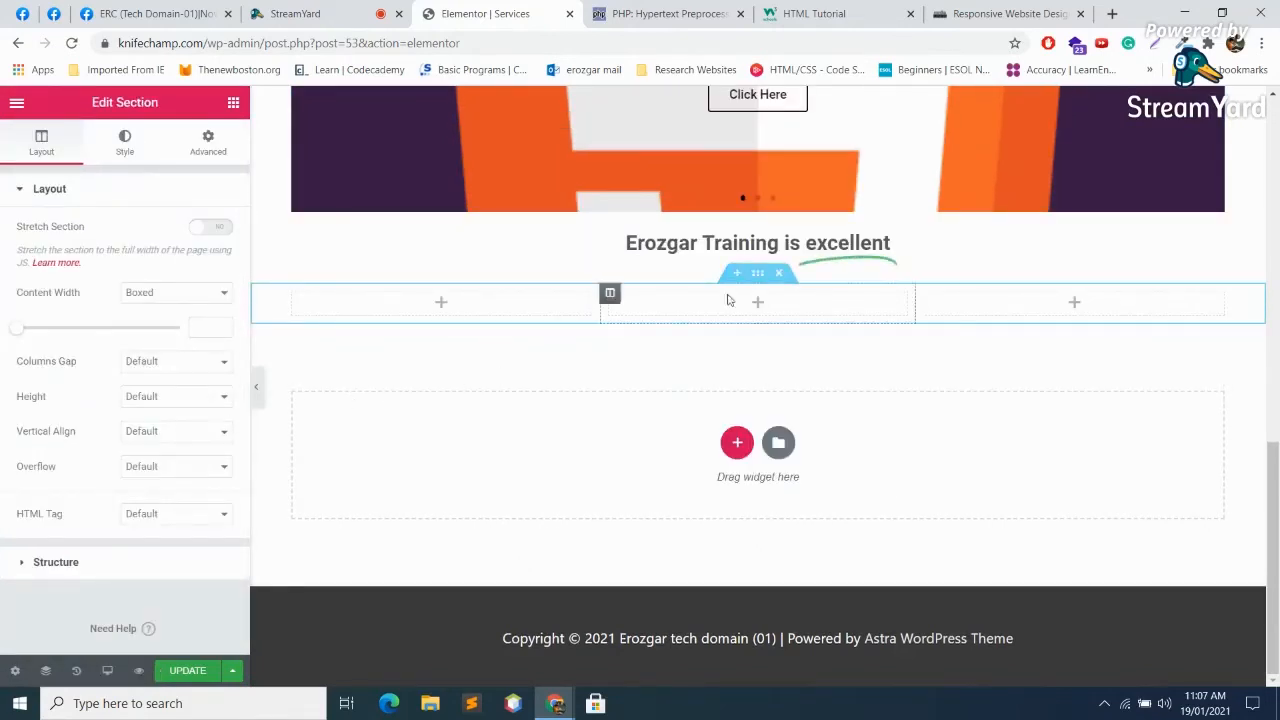
pyautogui.click(441, 303)
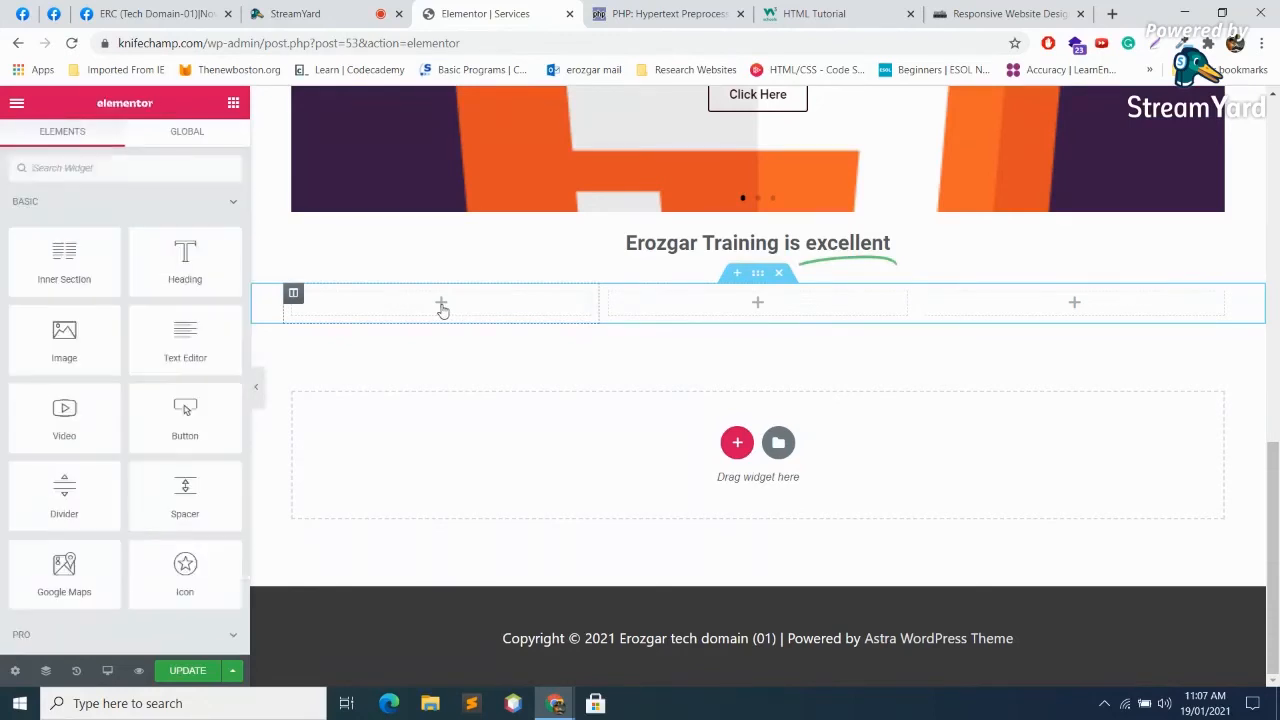
pyautogui.scroll(-8, 199, 413)
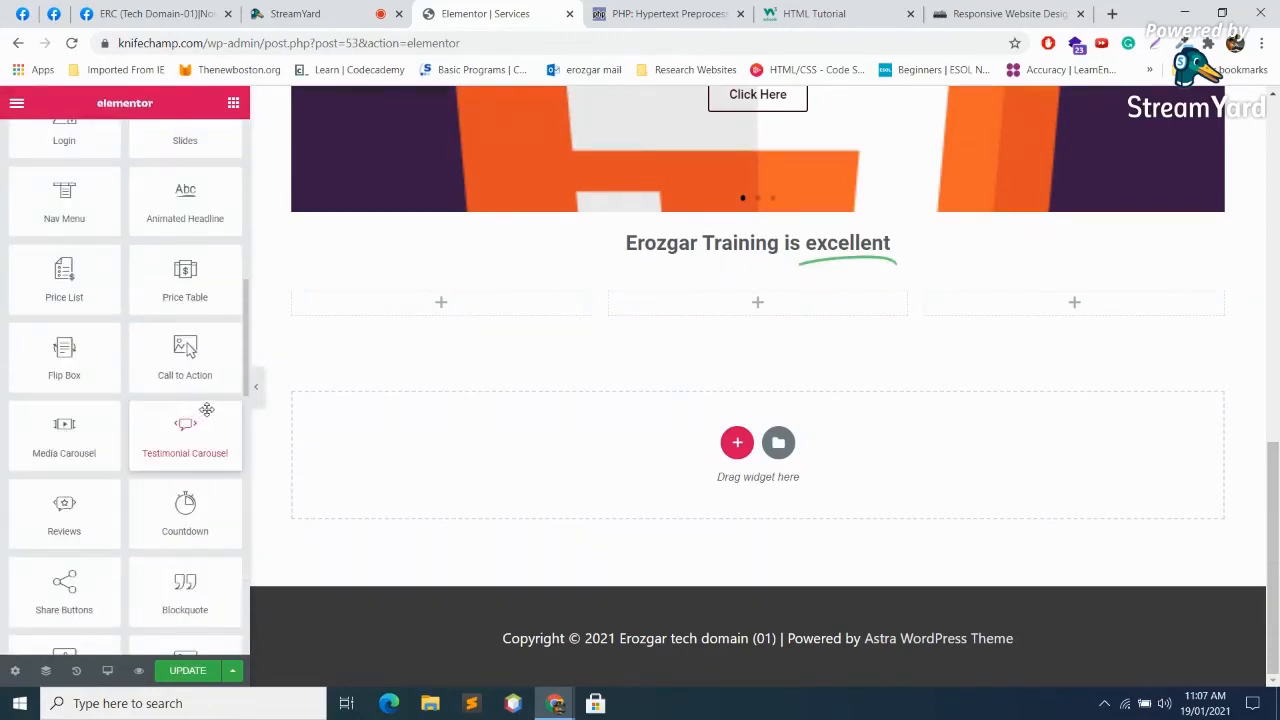
pyautogui.moveTo(172, 292); pyautogui.dragTo(466, 308)
# Step: Copy the price table and paste copies into columns 2 and 3
pyautogui.rightClick(510, 334)
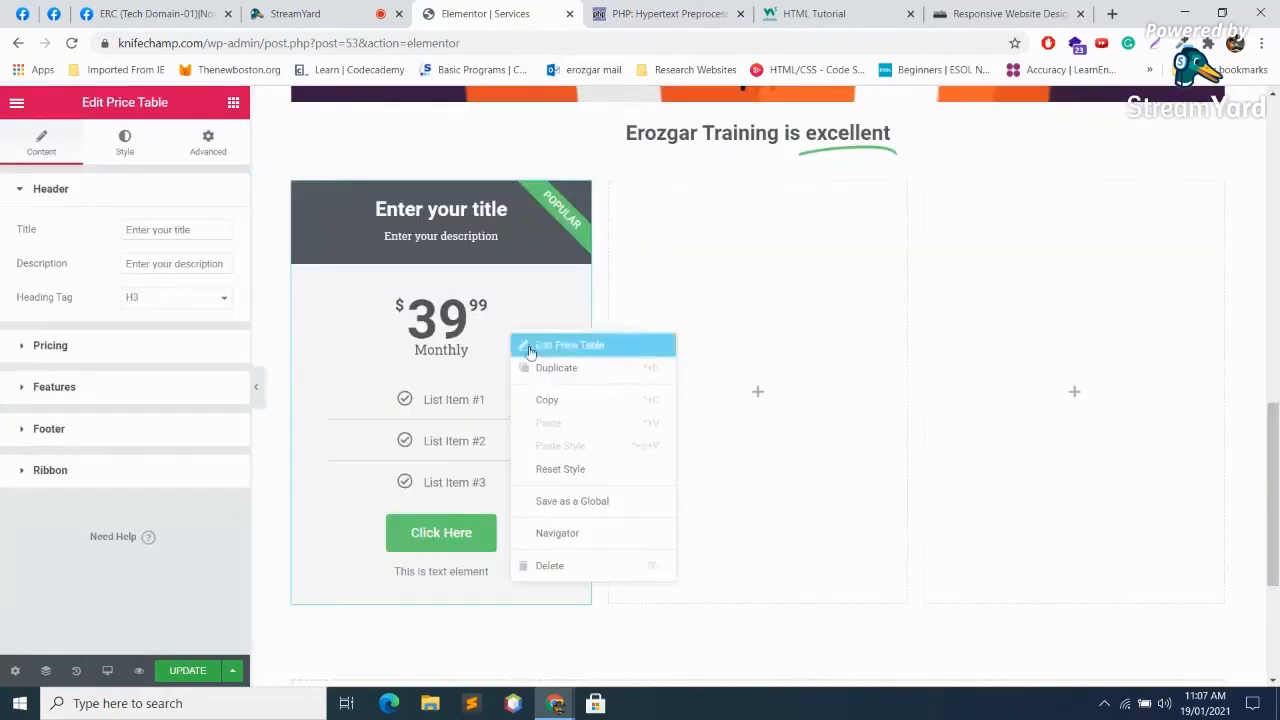
pyautogui.click(549, 401)
pyautogui.rightClick(717, 349)
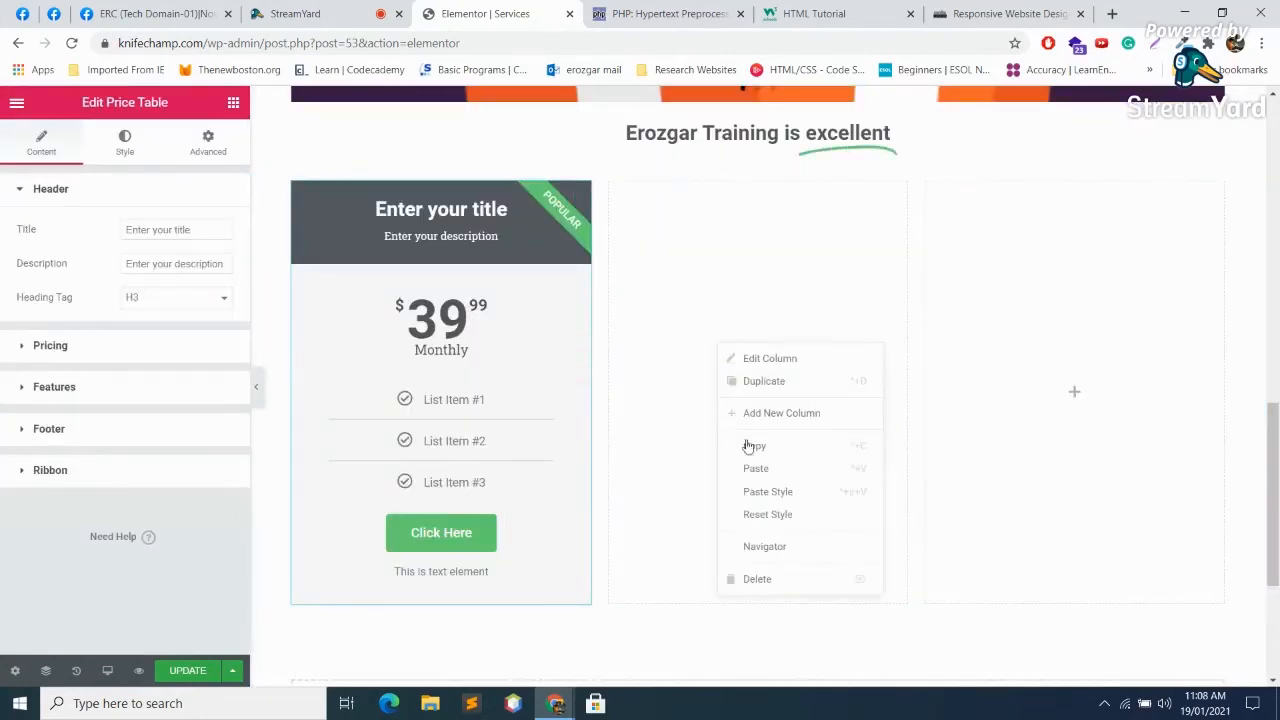
pyautogui.click(752, 468)
pyautogui.rightClick(1040, 292)
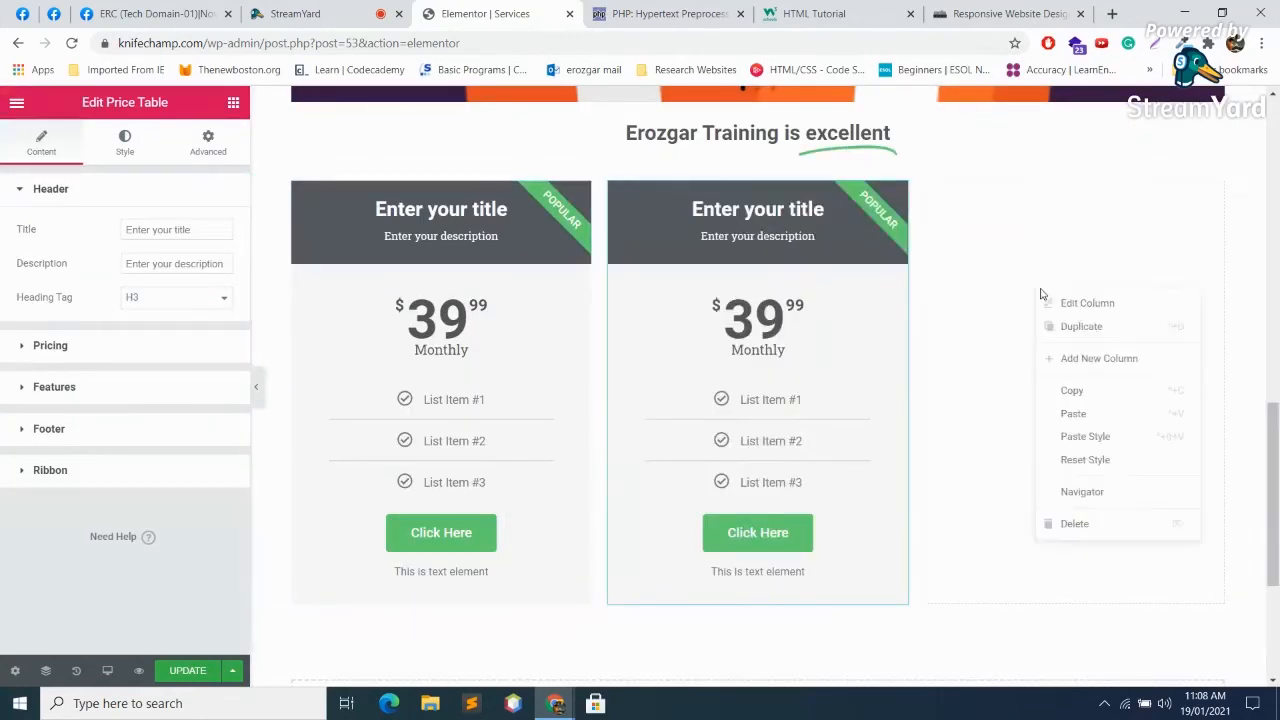
pyautogui.click(1073, 416)
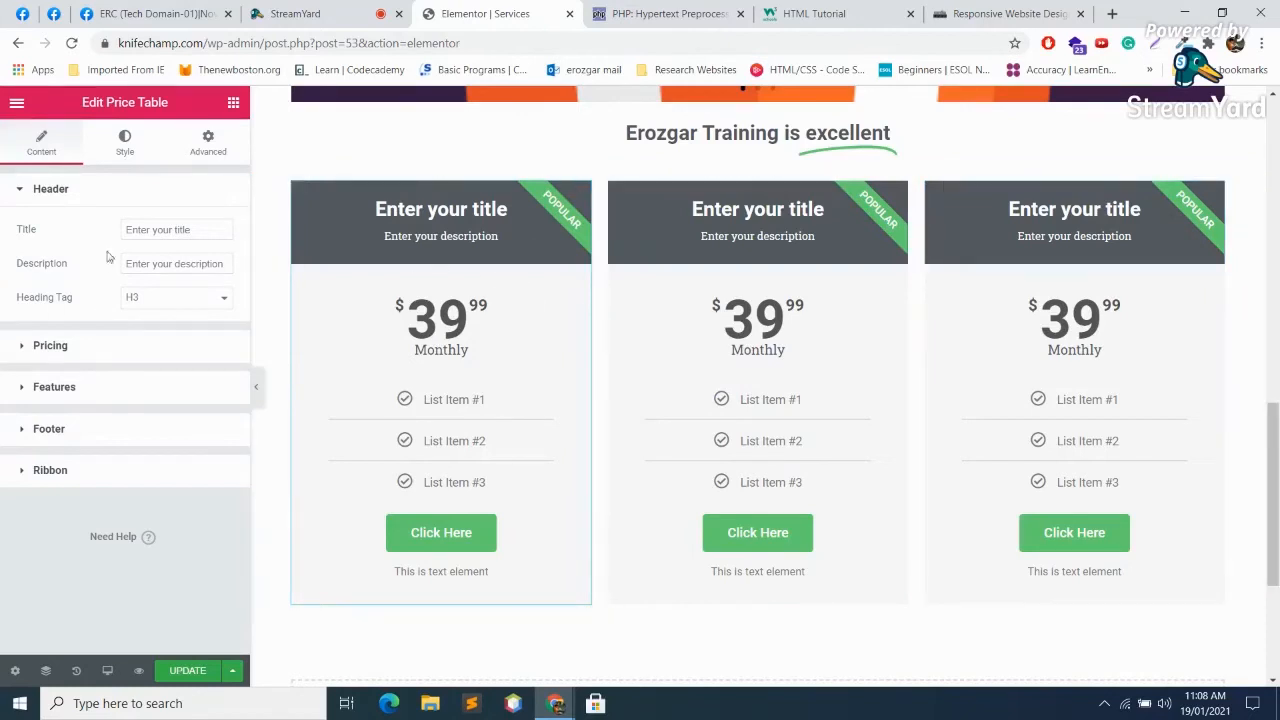
# Step: Title the first price table 'Basic' with description 'Its For Basic users'
pyautogui.moveTo(191, 230); pyautogui.dragTo(3, 190)
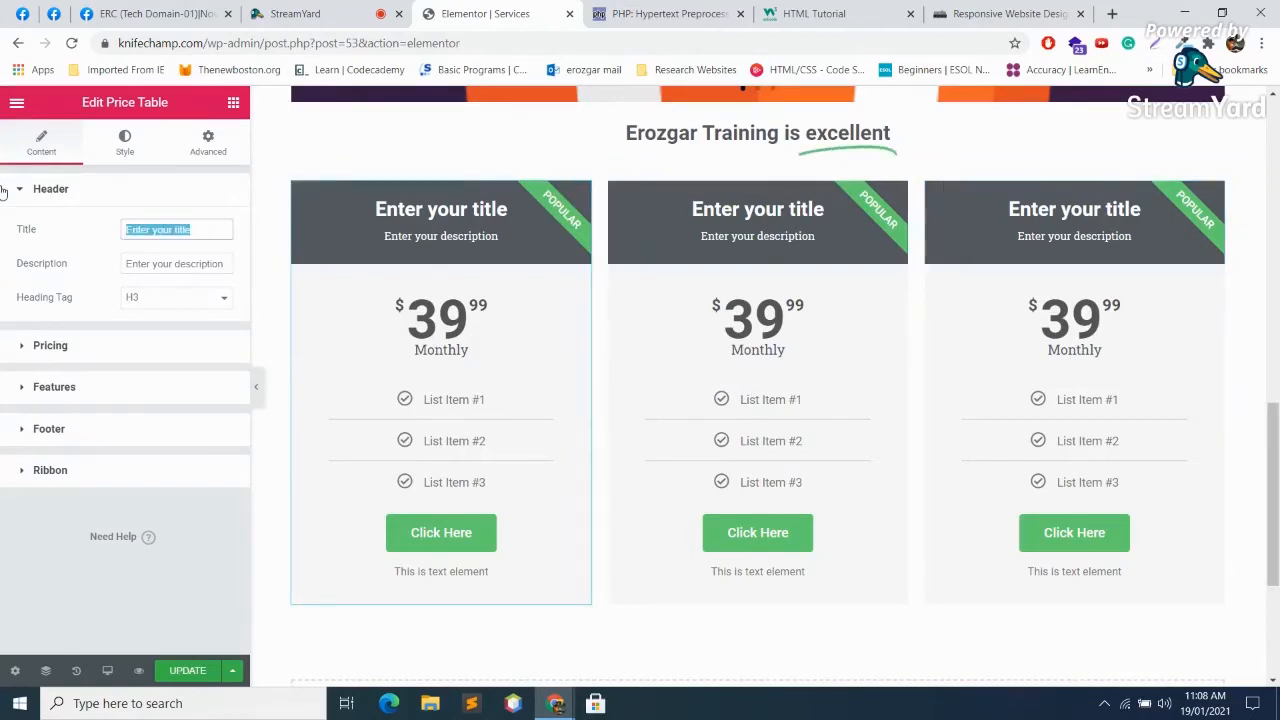
pyautogui.write('Basic')
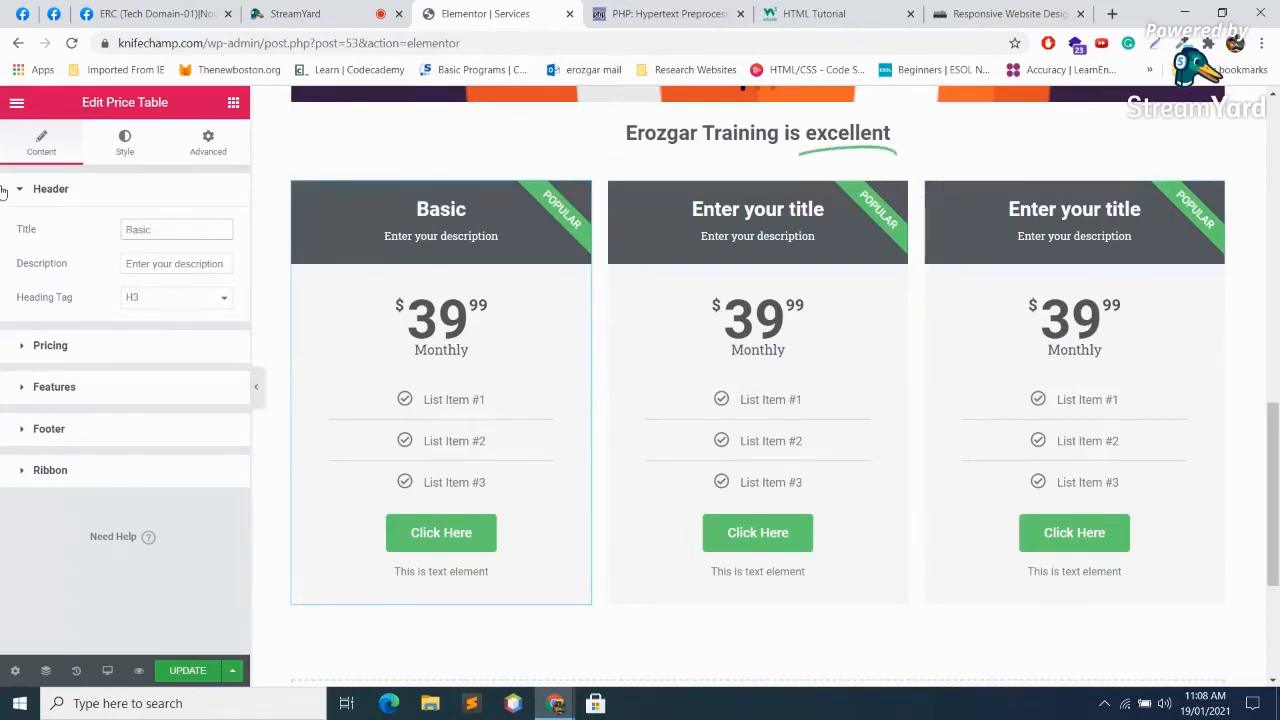
pyautogui.click(155, 264)
pyautogui.hotkey('ctrl', 'a')
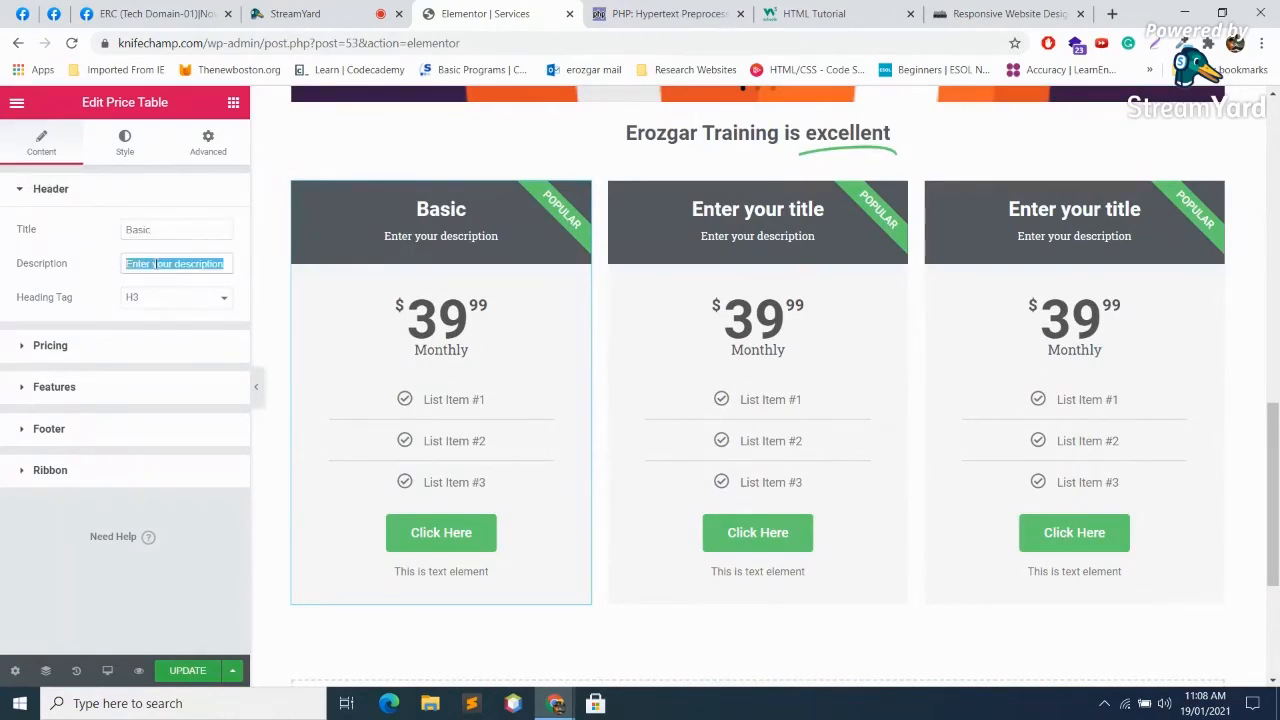
pyautogui.press('BackSpace')
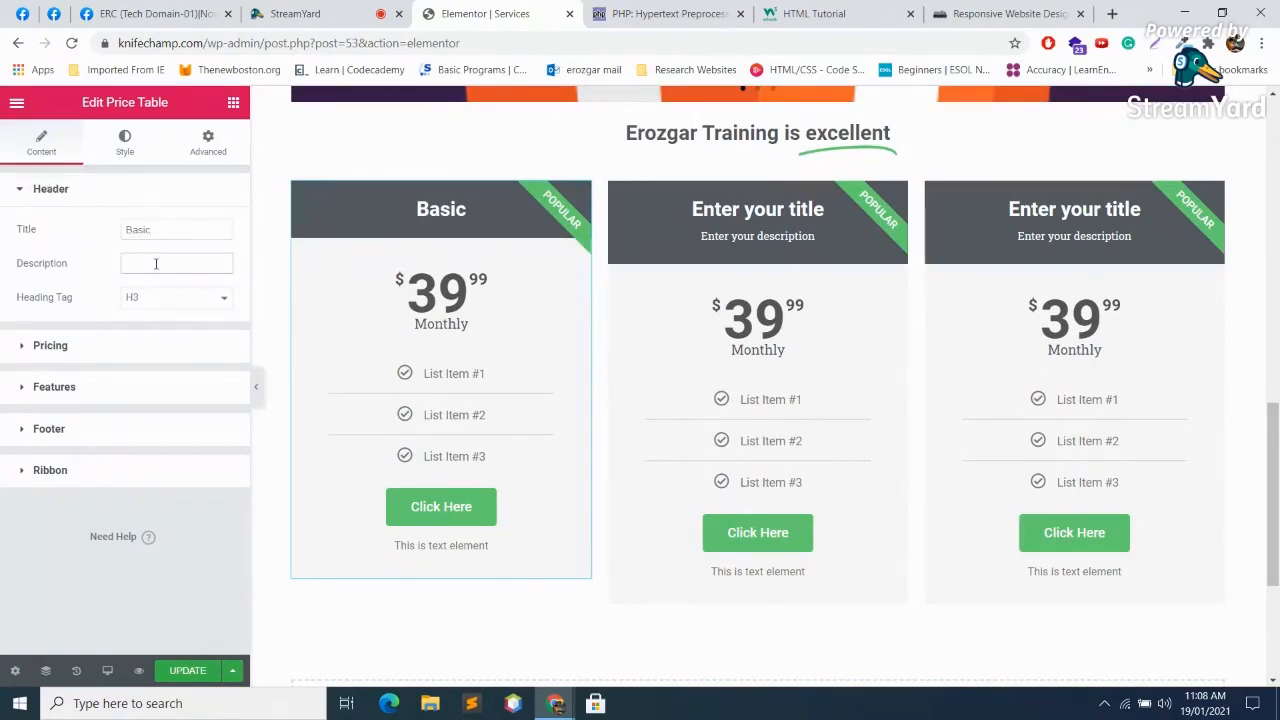
pyautogui.write('Its For Basic users')
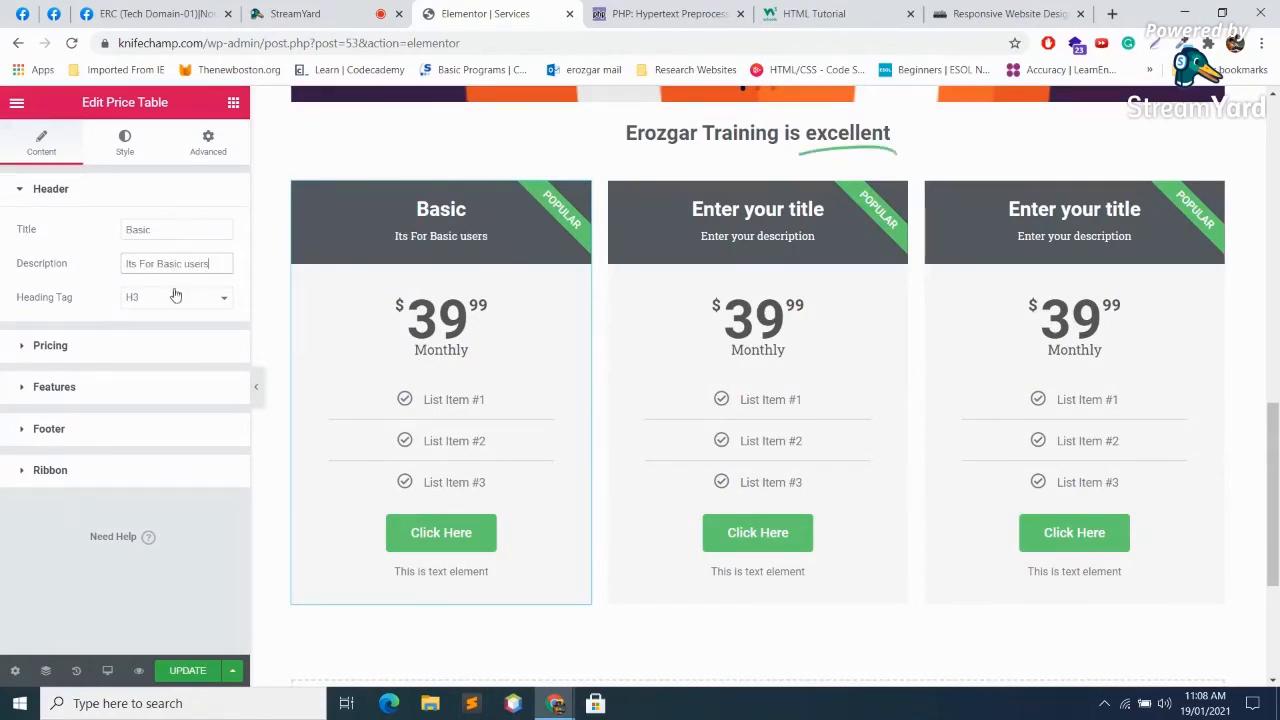
# Step: Set the table title's heading tag to H2 and review the pricing settings
pyautogui.click(174, 296)
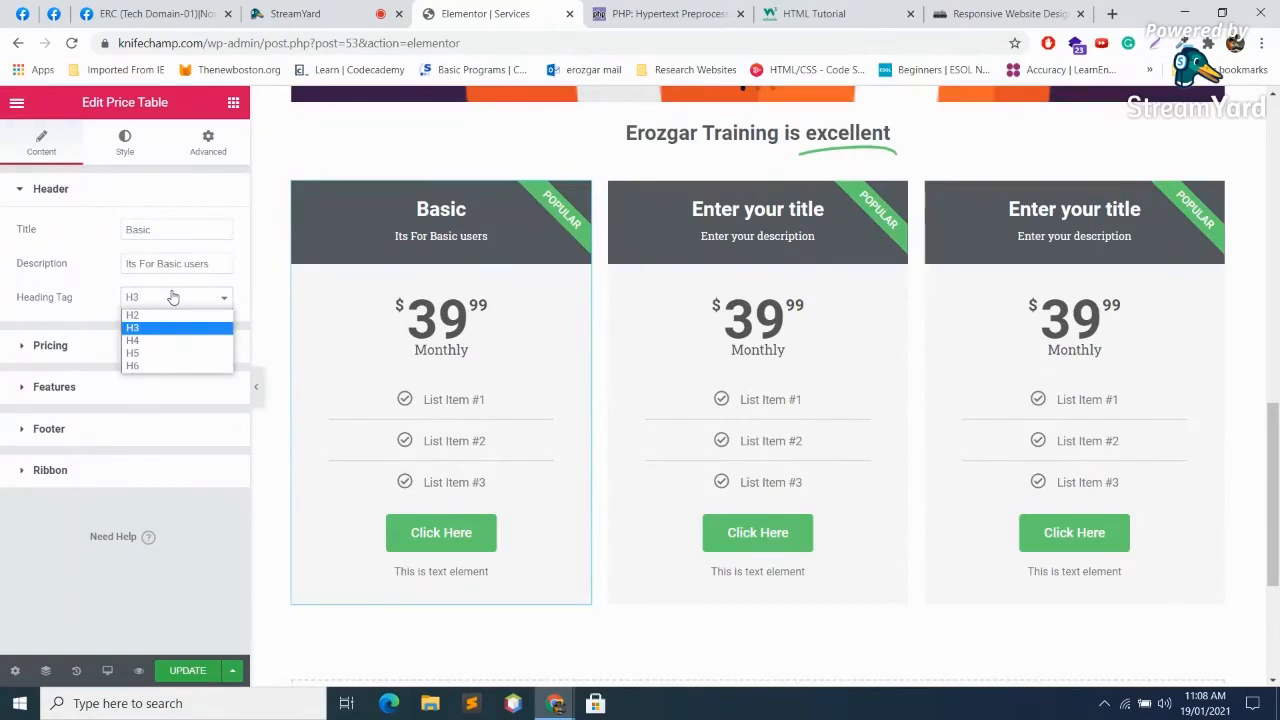
pyautogui.click(155, 315)
pyautogui.click(178, 300)
pyautogui.click(184, 310)
pyautogui.click(103, 350)
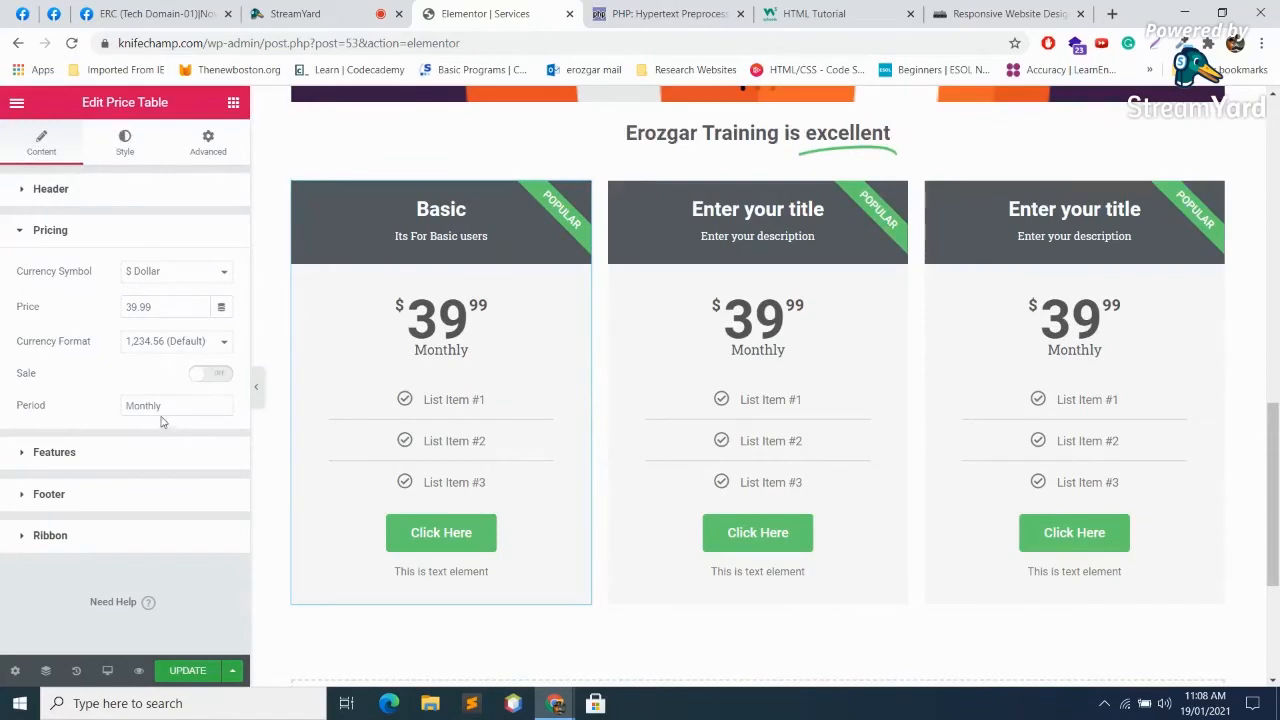
pyautogui.click(99, 186)
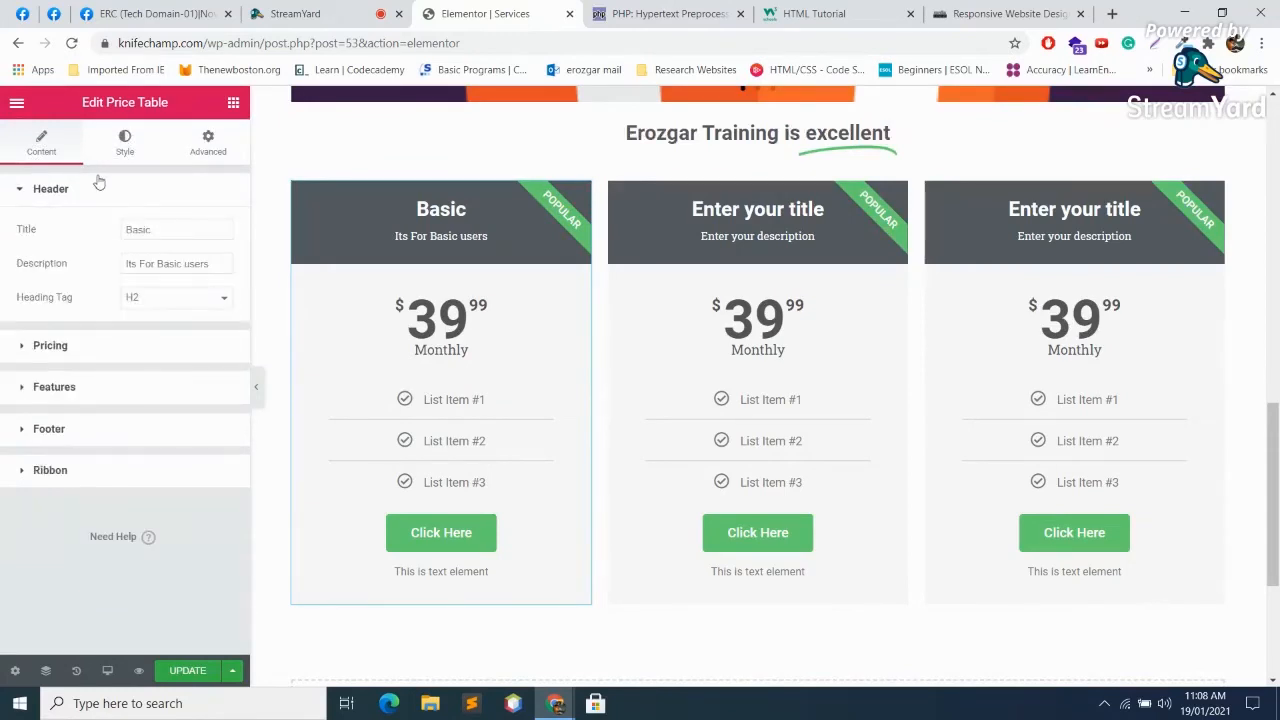
pyautogui.click(55, 349)
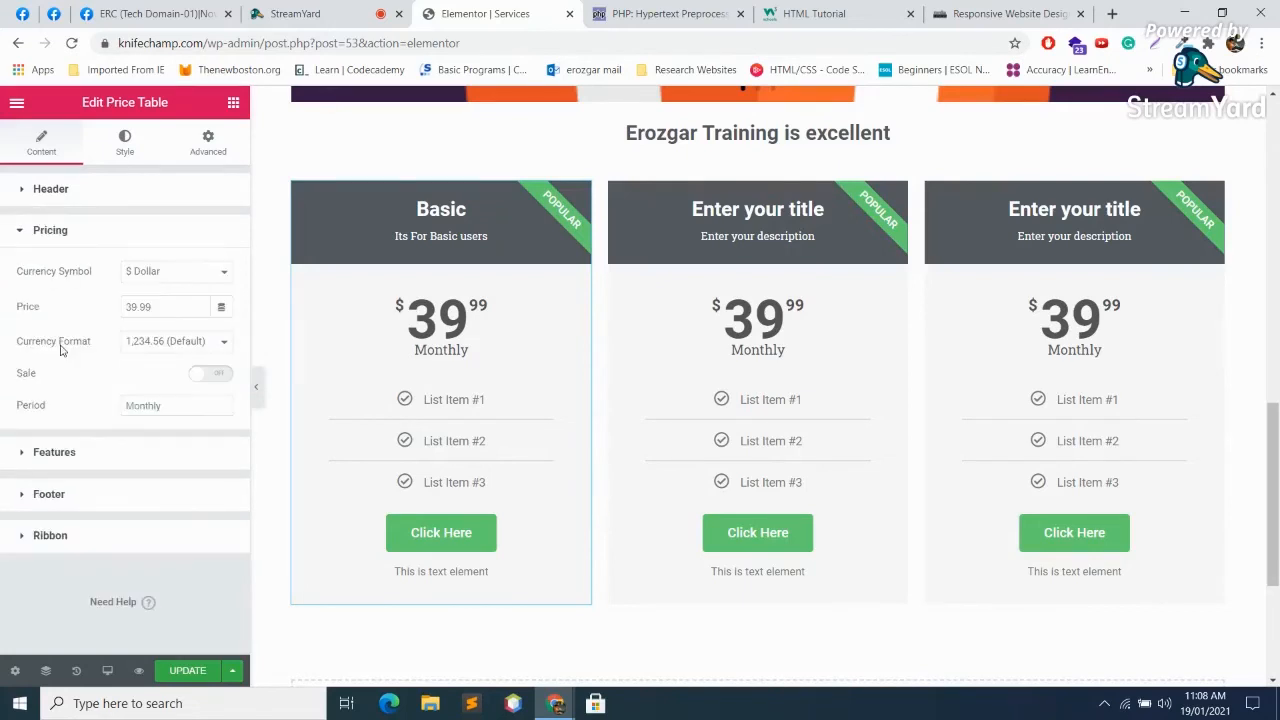
pyautogui.click(61, 233)
# Step: Rename the Basic card's first feature line to 'feature 1'
pyautogui.click(64, 278)
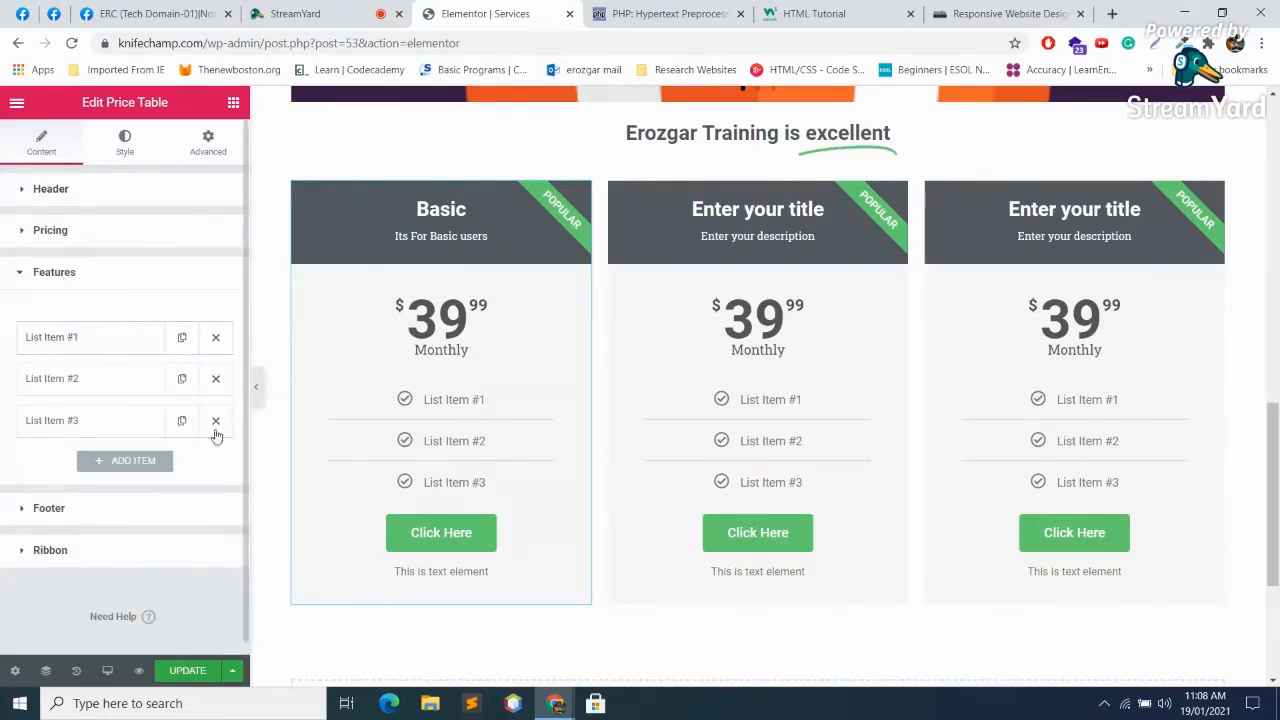
pyautogui.click(113, 343)
pyautogui.click(115, 343)
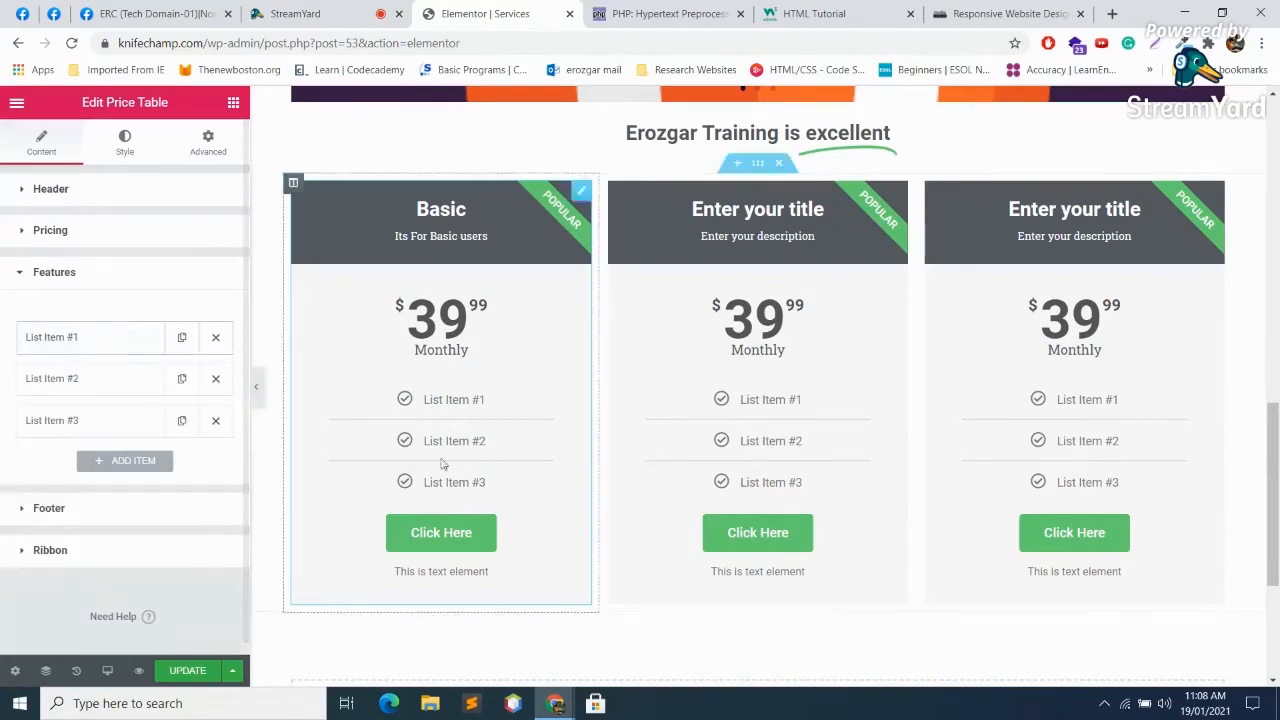
pyautogui.click(113, 338)
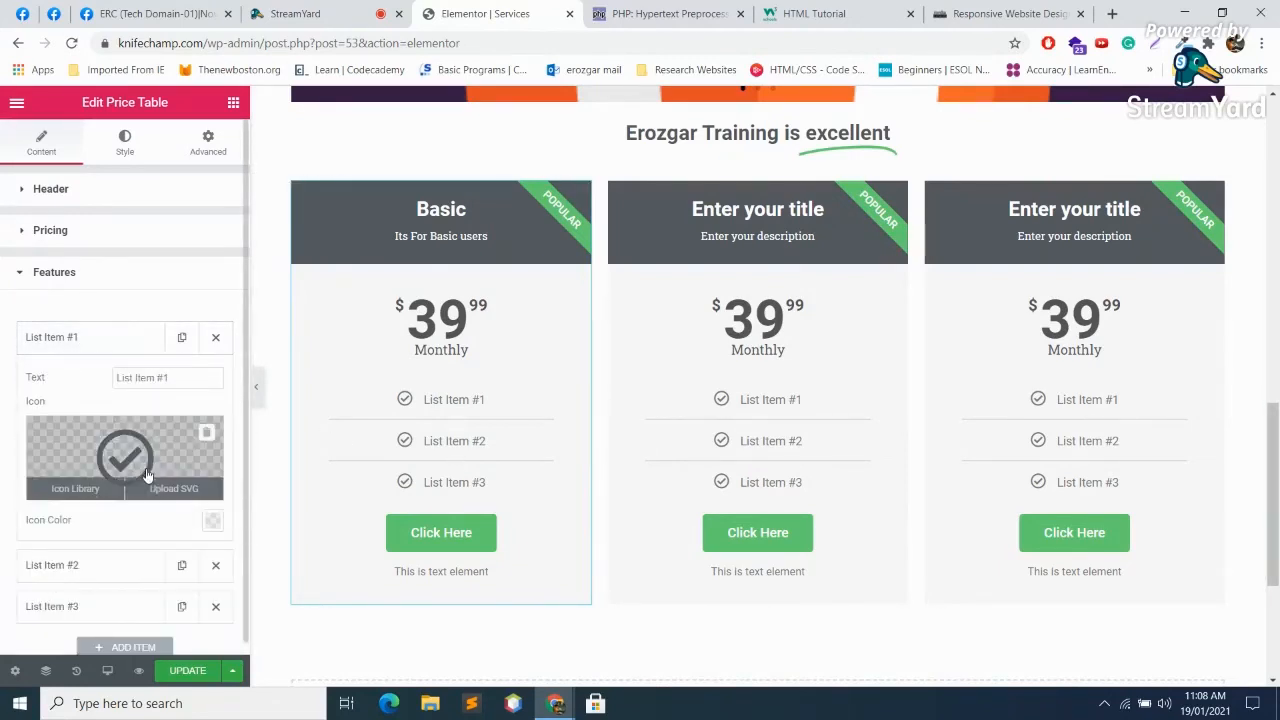
pyautogui.click(98, 337)
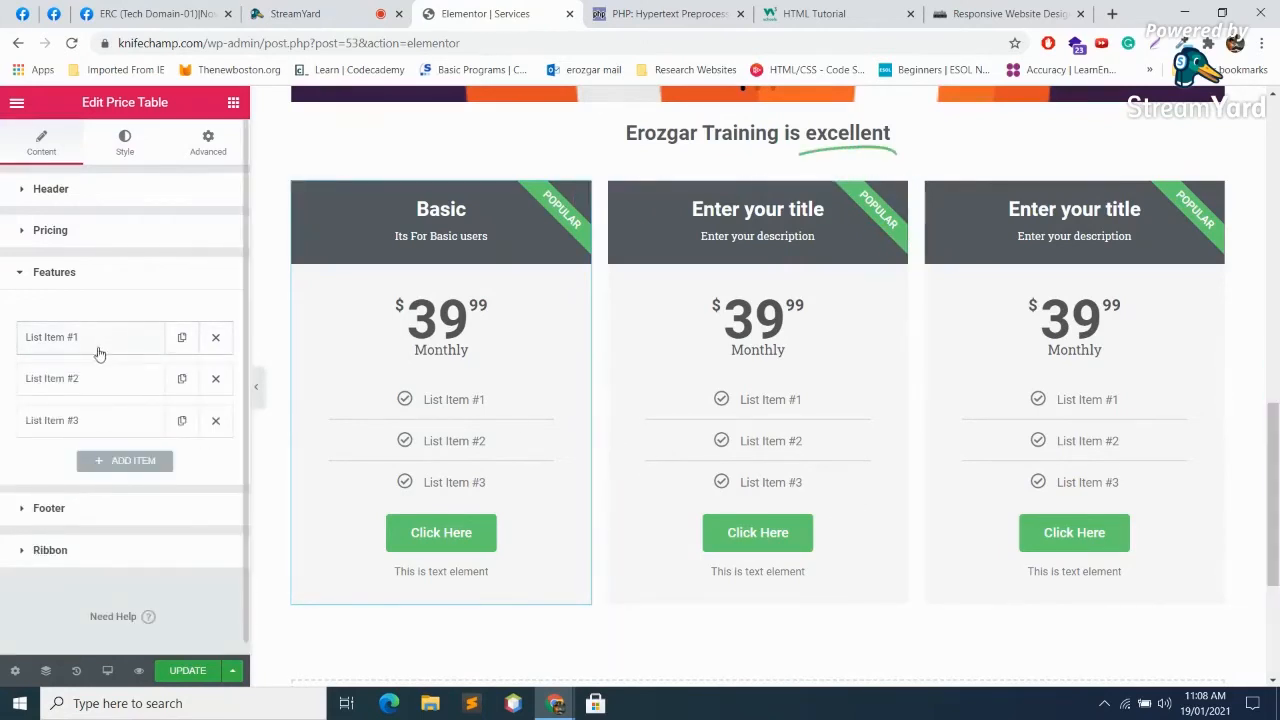
pyautogui.click(91, 334)
pyautogui.tripleClick(181, 377)
pyautogui.write('1')
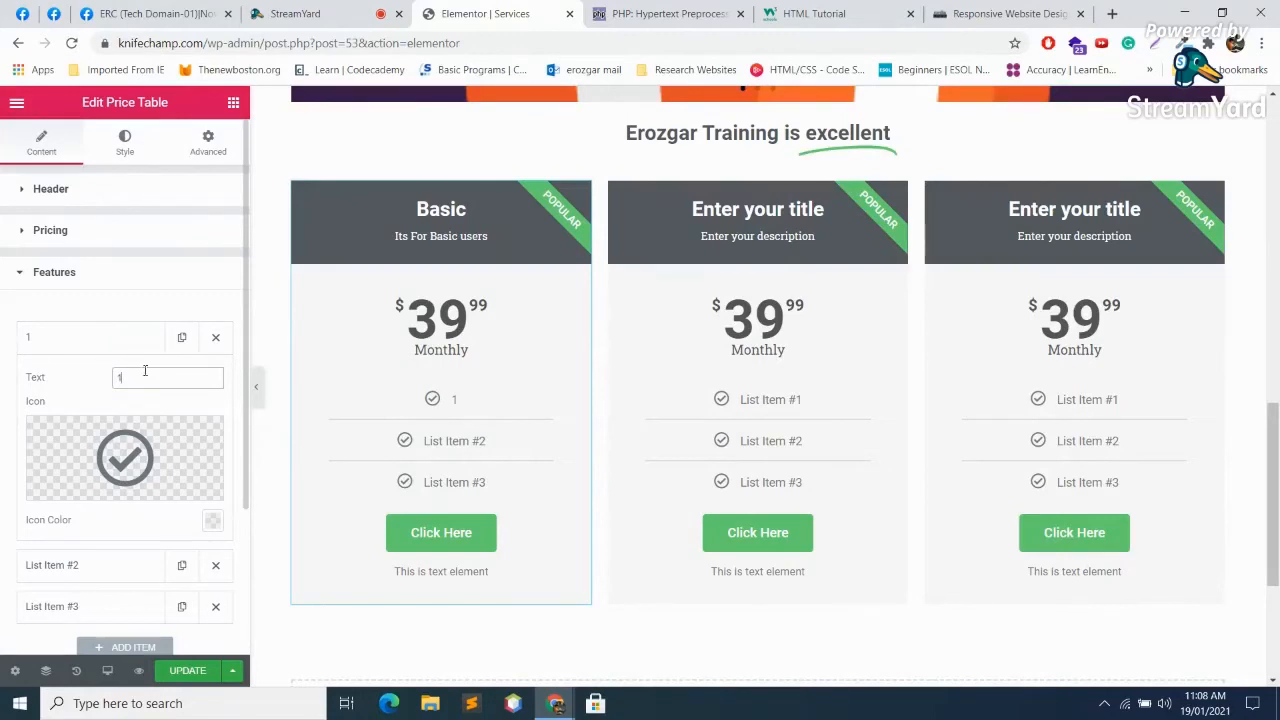
pyautogui.press('BackSpace')
pyautogui.write('a')
pyautogui.press('BackSpace')
pyautogui.write('gea')
pyautogui.press('BackSpace')
pyautogui.press('BackSpace')
pyautogui.press('BackSpace')
pyautogui.write('ea')
pyautogui.press('BackSpace')
pyautogui.press('BackSpace')
pyautogui.write('feature 1')
pyautogui.click(129, 345)
# Step: Rename the second and third feature lines to 'feature 2' and 'feature 3'
pyautogui.click(108, 380)
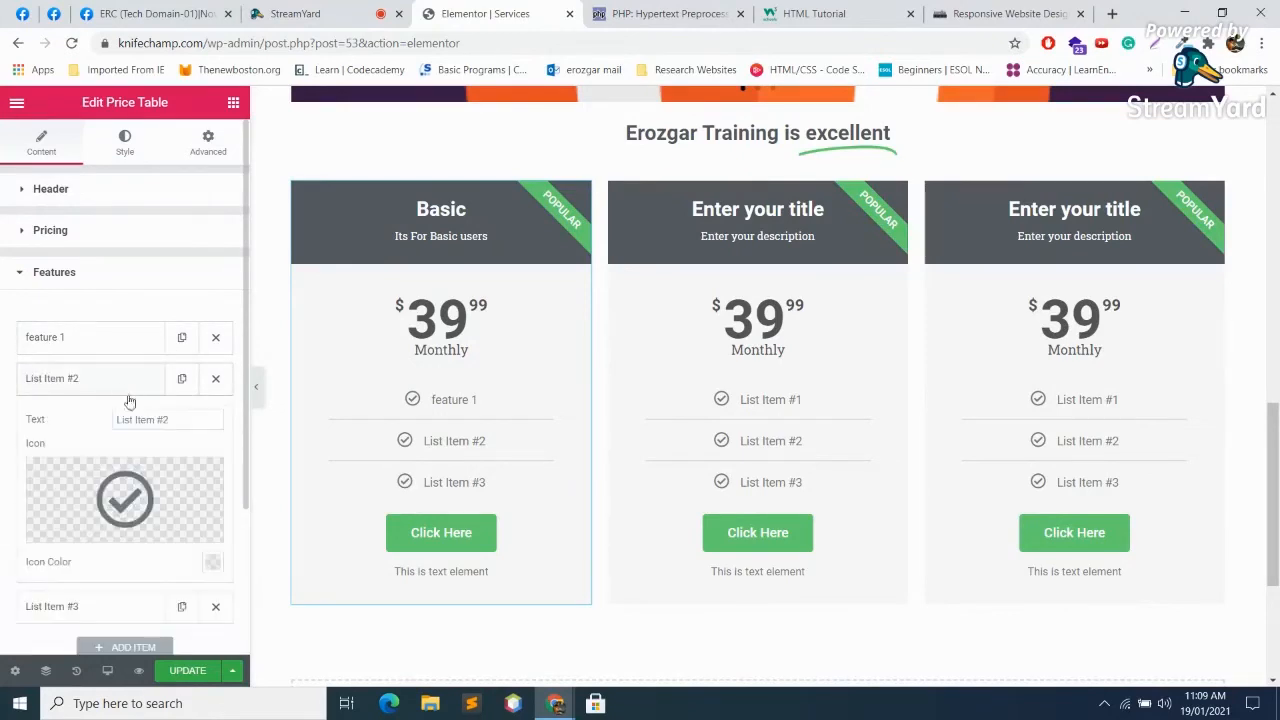
pyautogui.tripleClick(175, 423)
pyautogui.write('feature 2')
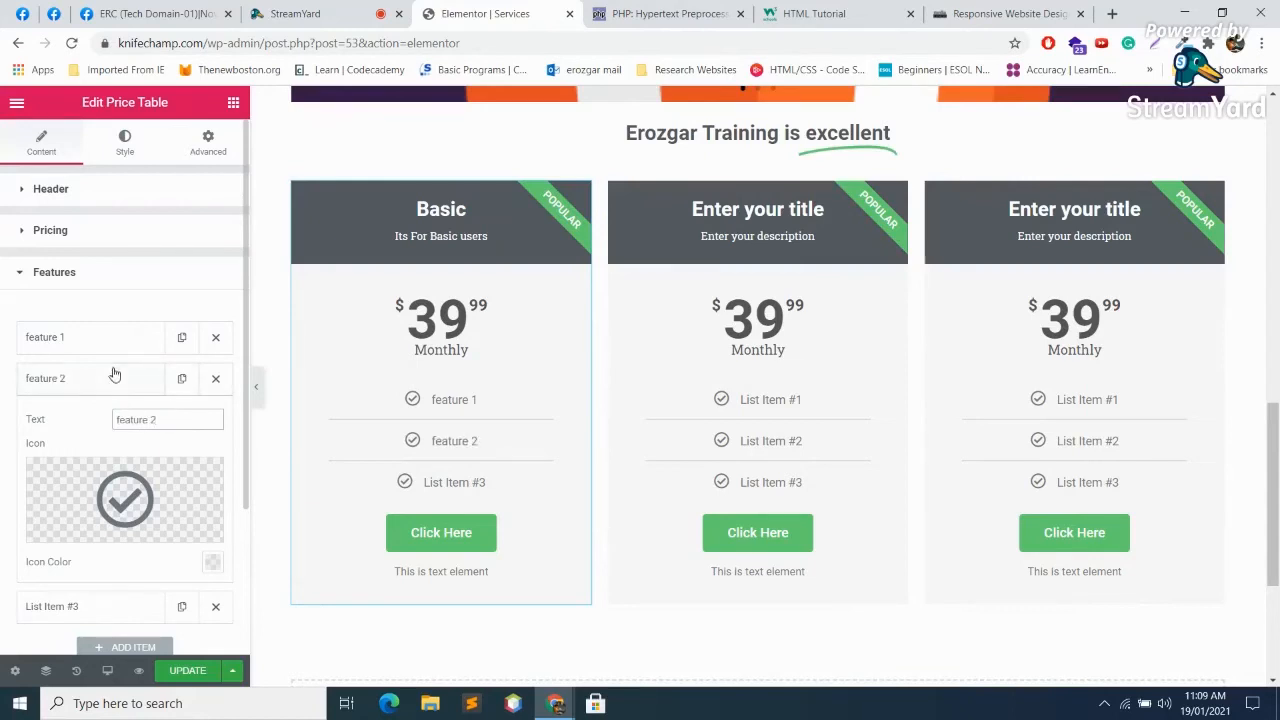
pyautogui.click(111, 373)
pyautogui.click(82, 429)
pyautogui.click(177, 461)
pyautogui.tripleClick(177, 461)
pyautogui.press('BackSpace')
pyautogui.write('fea')
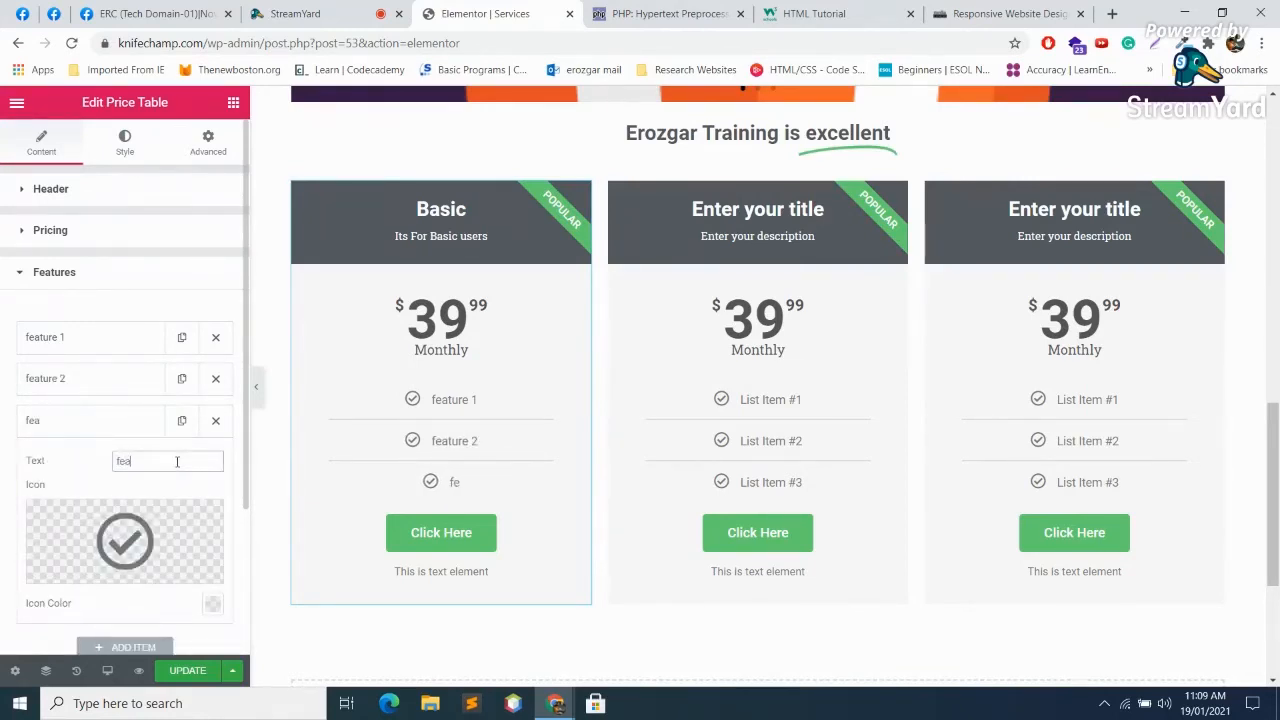
pyautogui.write('ture 3')
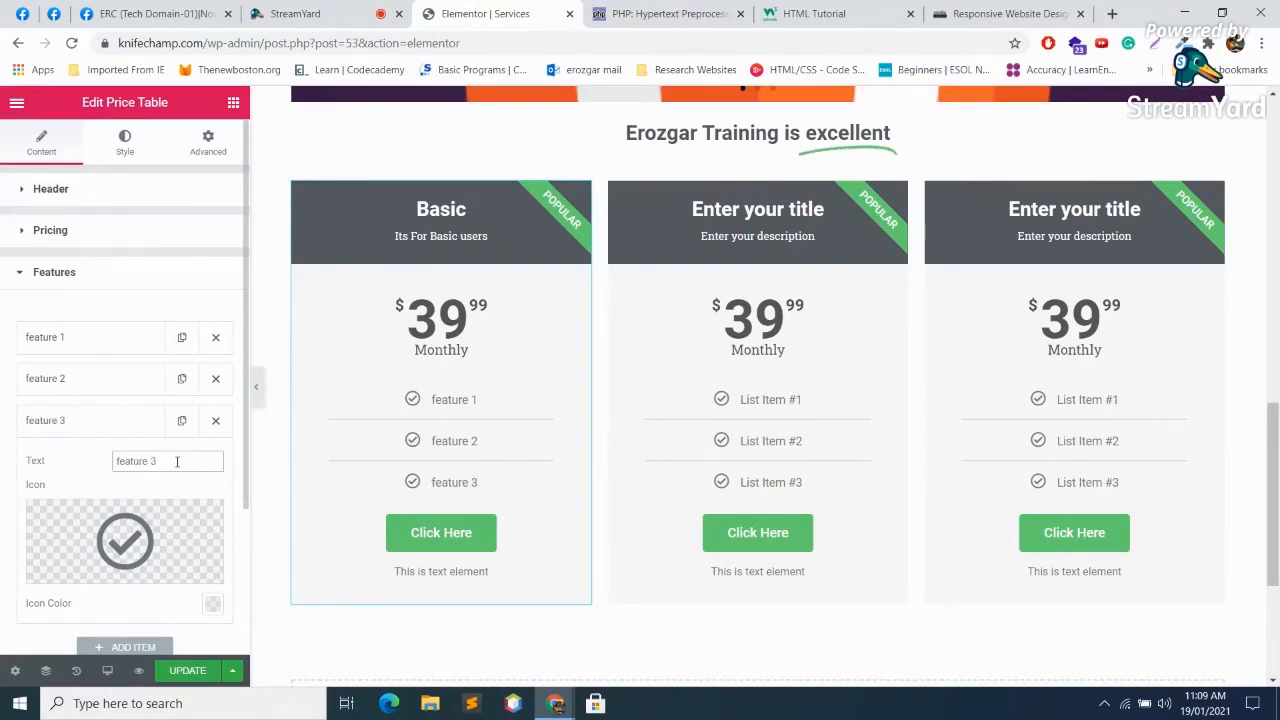
pyautogui.click(78, 421)
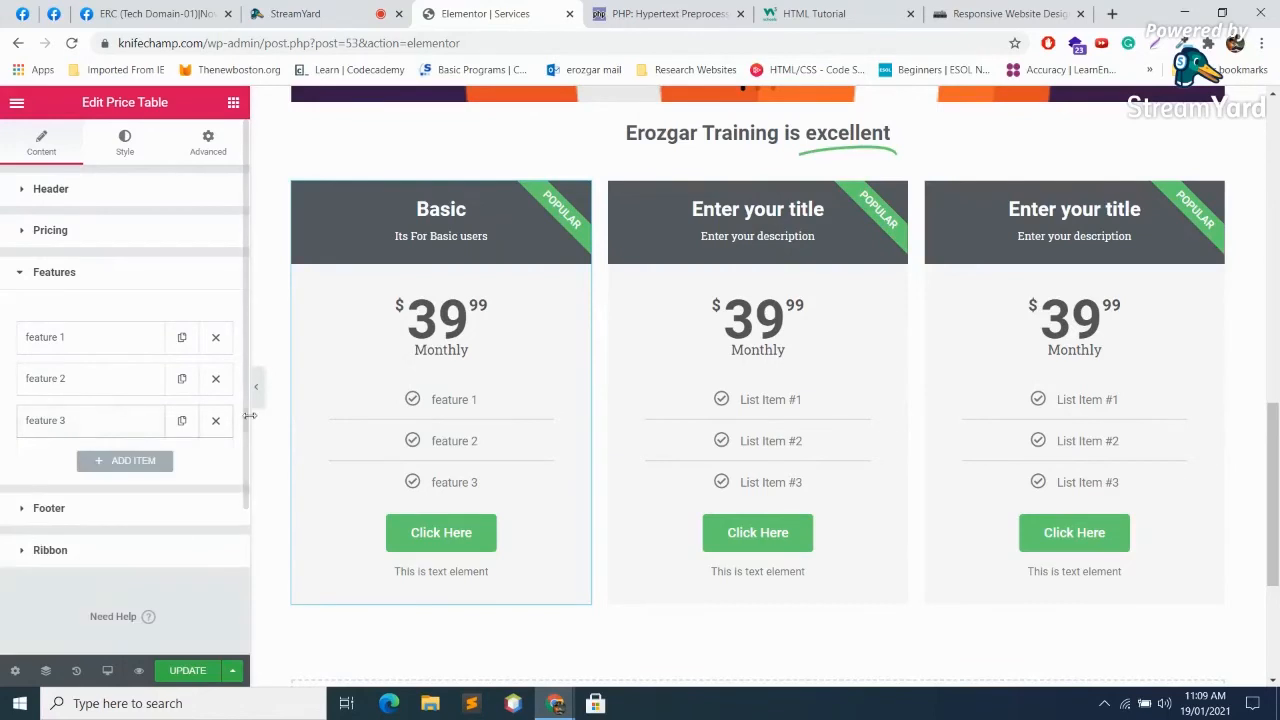
# Step: Change the Basic card's button text from 'Click Here' to 'Buy Now'
pyautogui.click(116, 498)
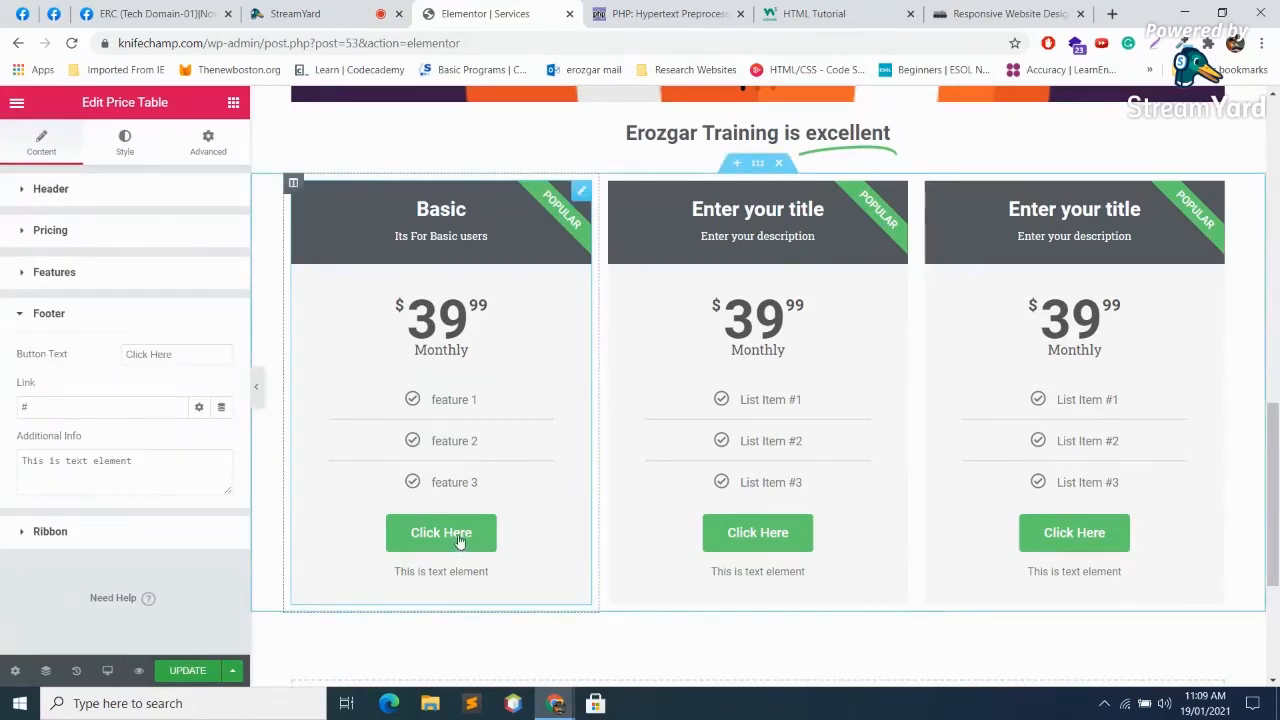
pyautogui.moveTo(190, 352); pyautogui.dragTo(70, 360)
pyautogui.write('B y')
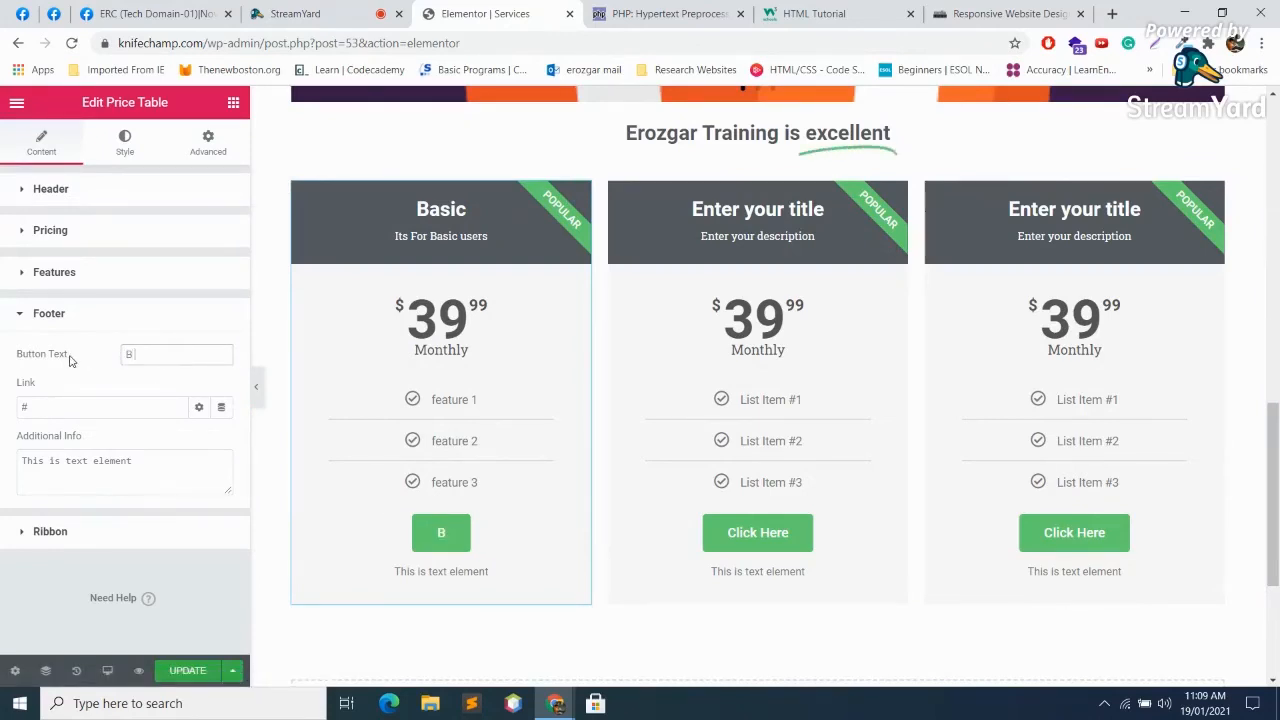
pyautogui.press('BackSpace')
pyautogui.press('BackSpace')
pyautogui.write('uy now')
pyautogui.press('BackSpace')
pyautogui.press('BackSpace')
pyautogui.press('BackSpace')
pyautogui.press('BackSpace')
pyautogui.write('Now')
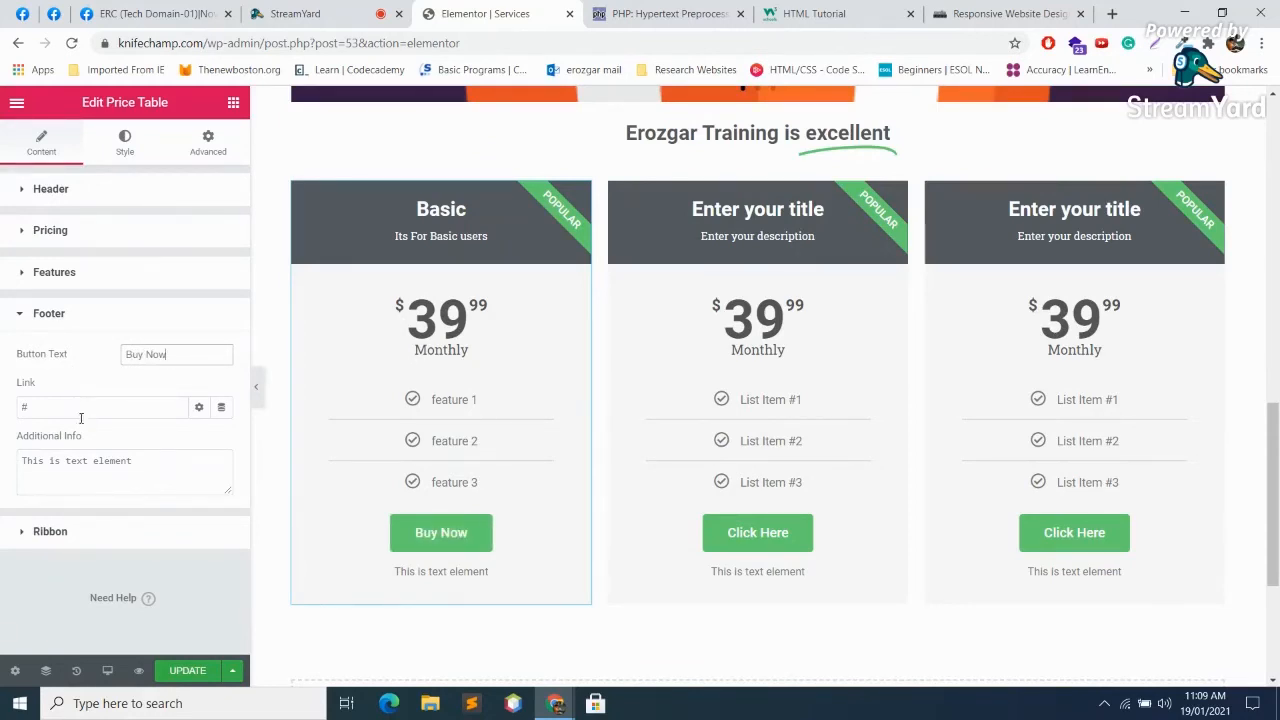
# Step: Replace the footer's additional info with 'terms and conditions apply', then switch to StreamYard
pyautogui.click(84, 411)
pyautogui.click(138, 474)
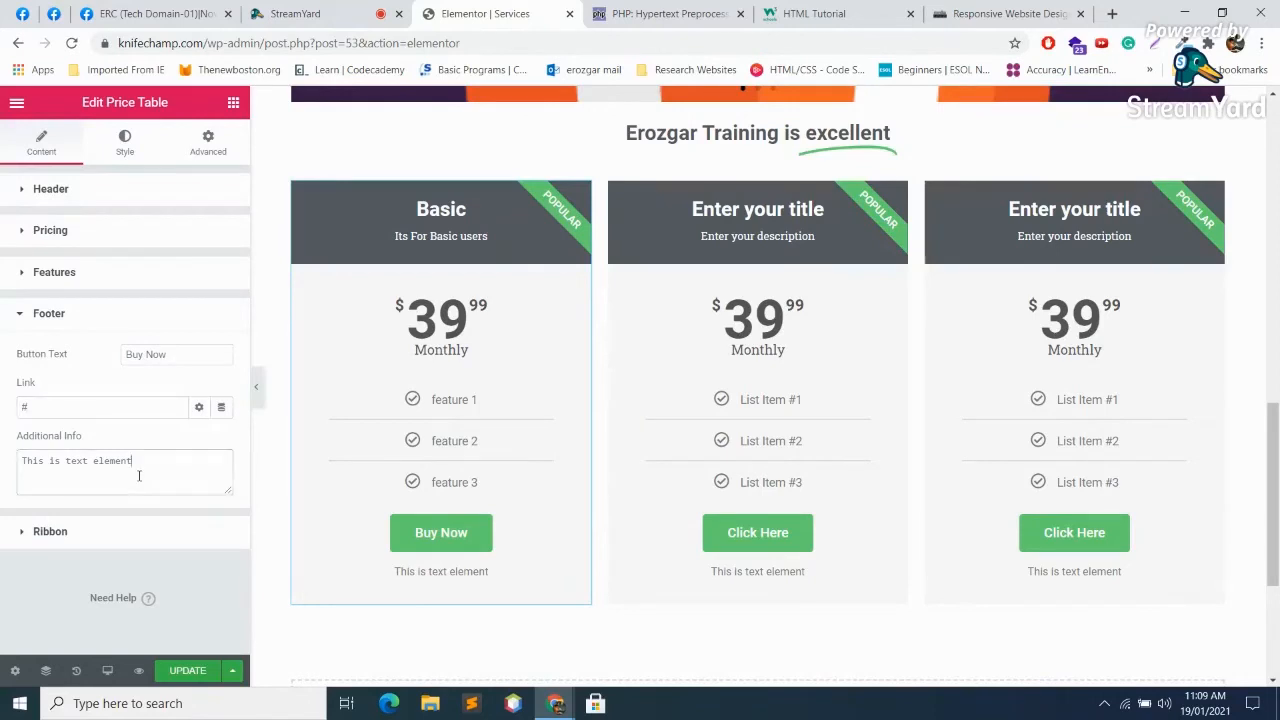
pyautogui.hotkey('ctrl', 'a')
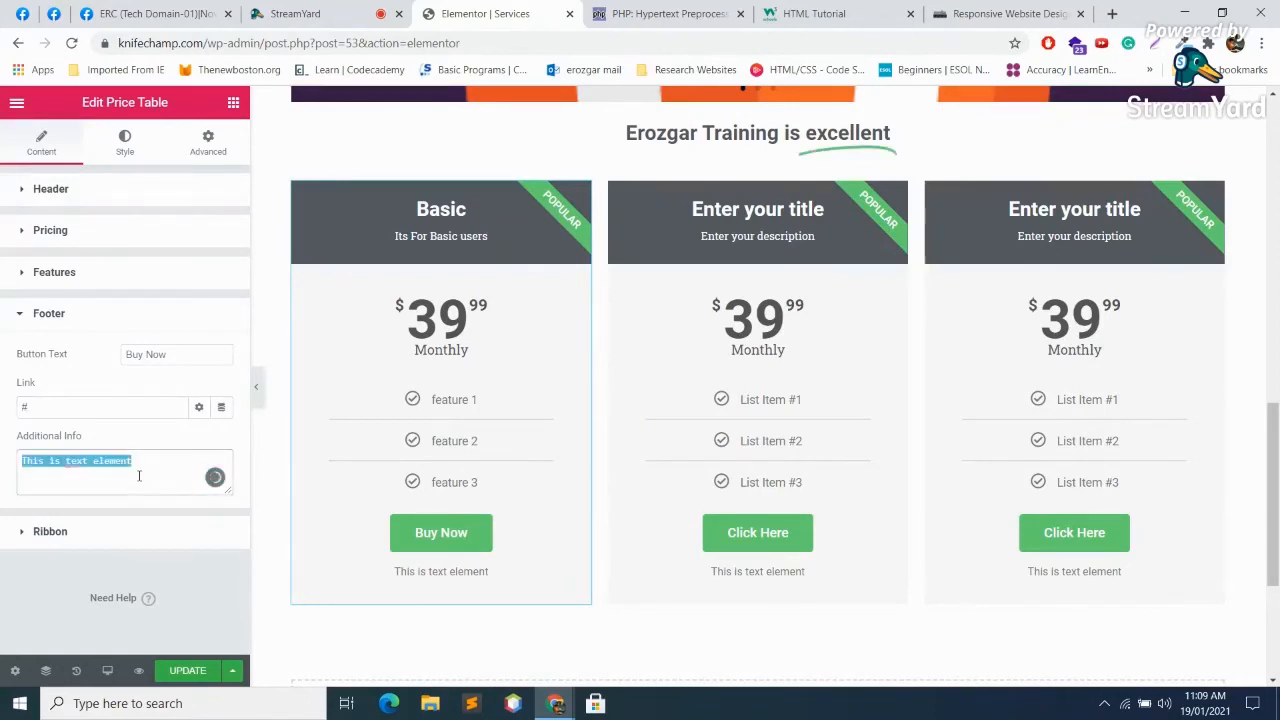
pyautogui.press('BackSpace')
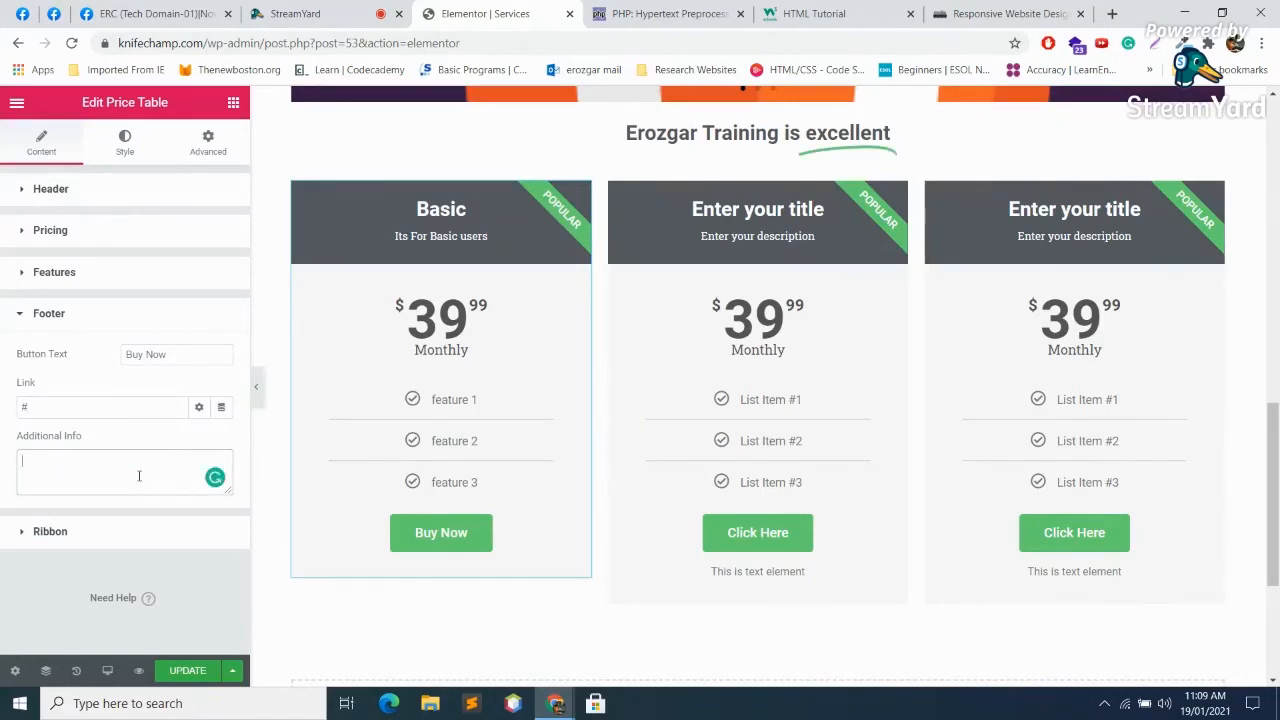
pyautogui.write('terms and c')
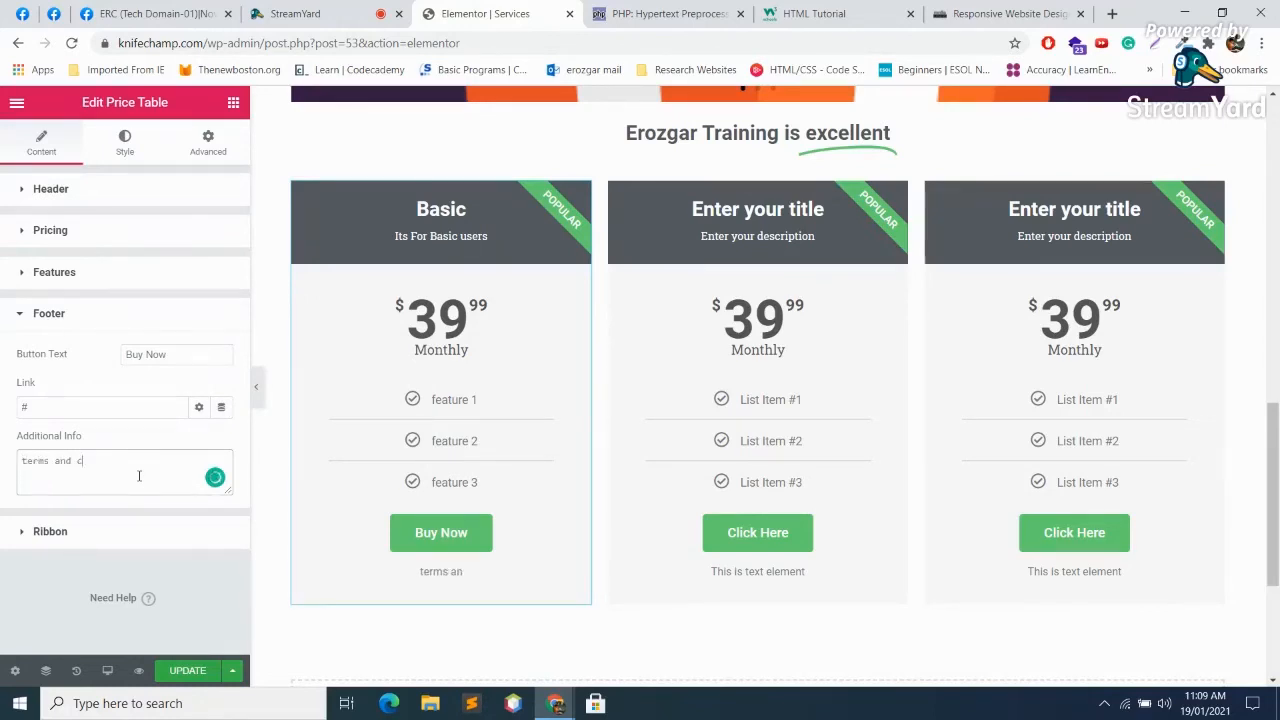
pyautogui.write('onditions apply')
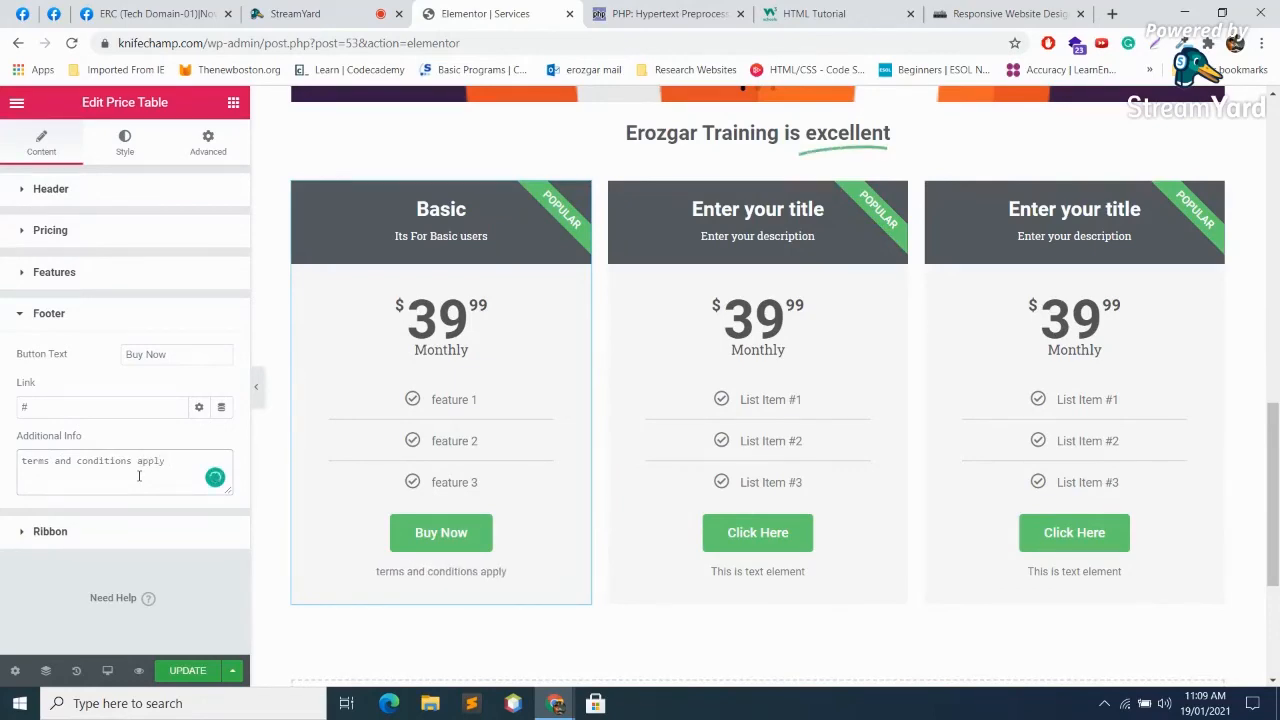
pyautogui.click(323, 10)
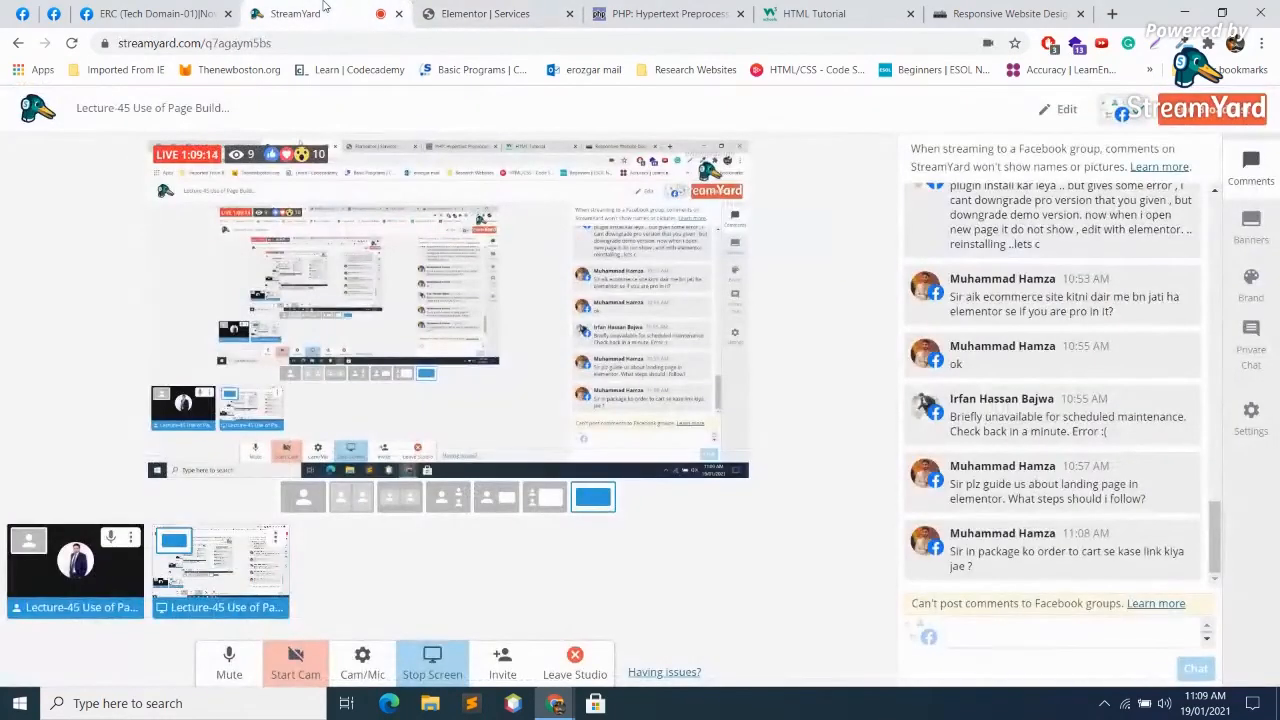
# Step: Flip between the StreamYard studio and the Facebook group live post, then return to Elementor
pyautogui.click(155, 13)
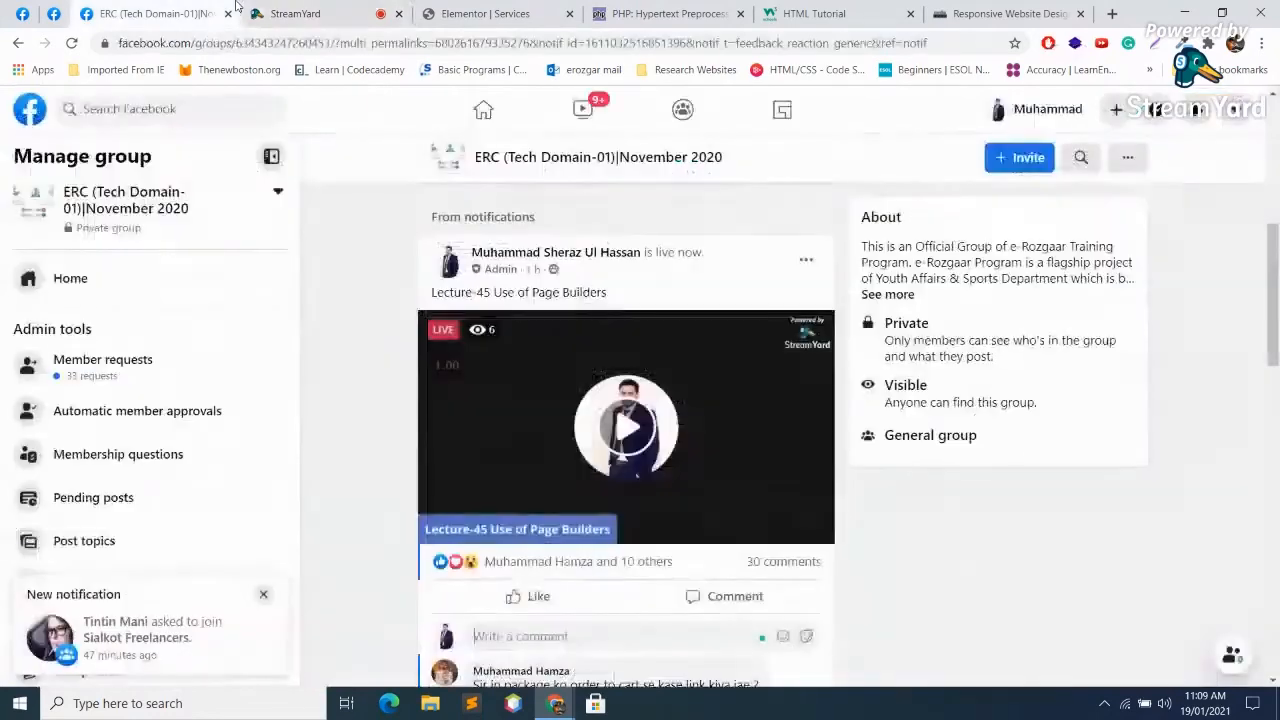
pyautogui.click(380, 8)
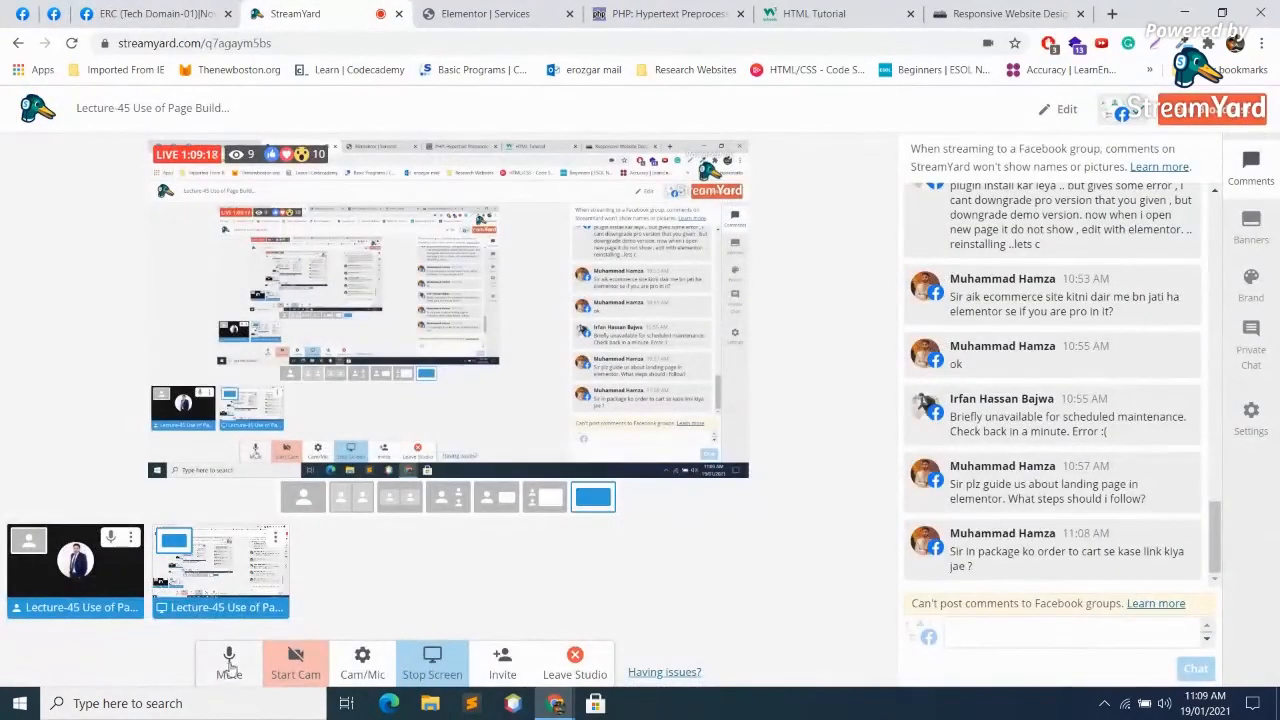
pyautogui.click(193, 10)
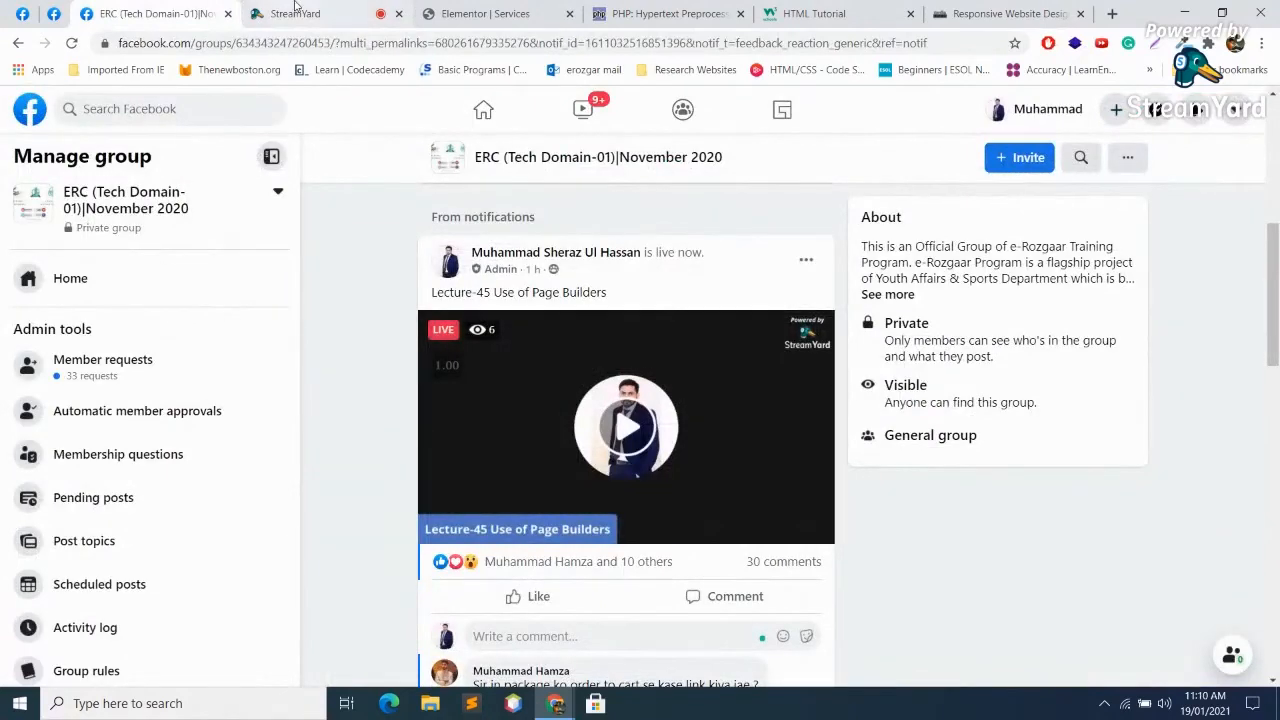
pyautogui.click(282, 13)
pyautogui.click(485, 13)
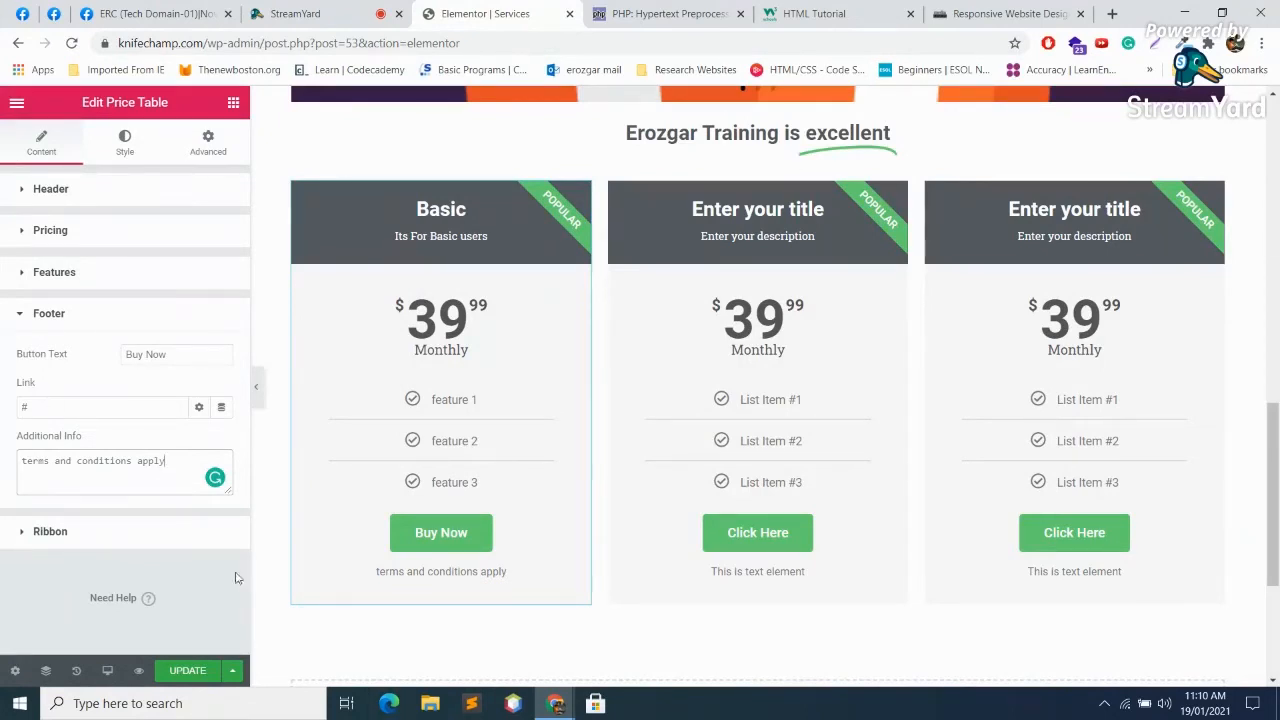
# Step: Retitle the middle price card's ribbon from 'Popular' to 'Recommended'
pyautogui.click(127, 532)
pyautogui.moveTo(198, 438); pyautogui.dragTo(63, 425)
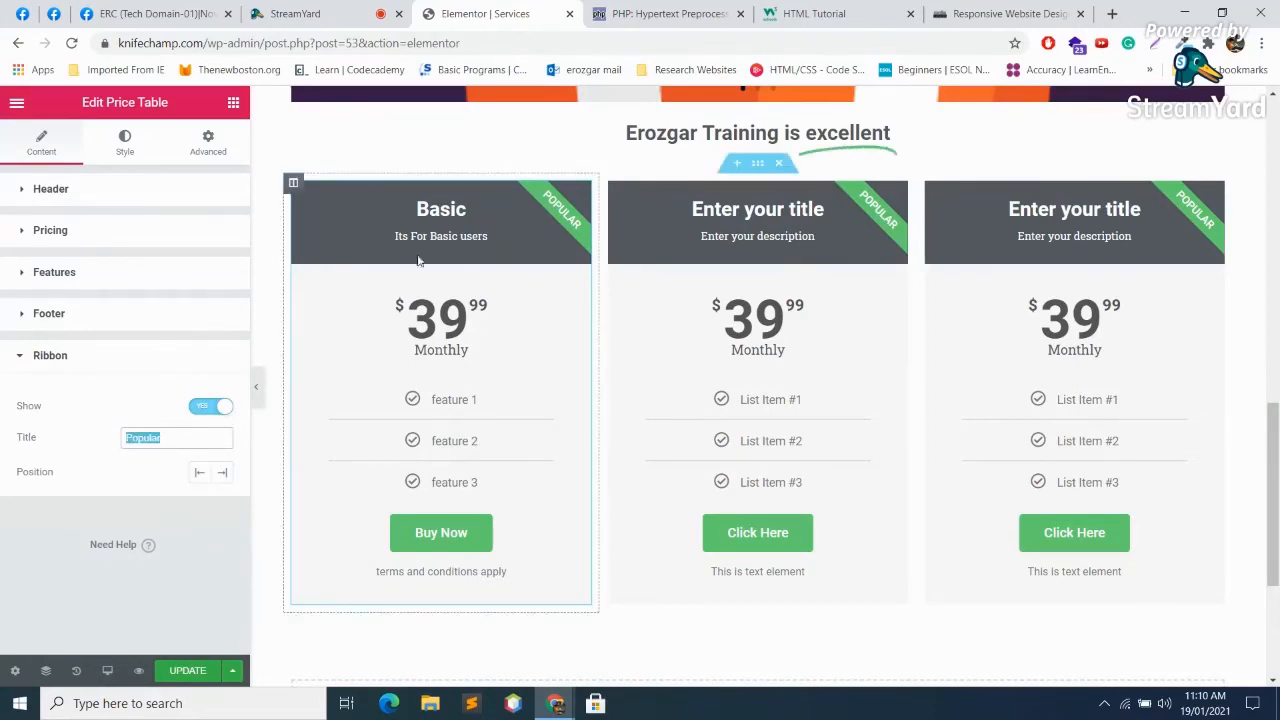
pyautogui.click(399, 302)
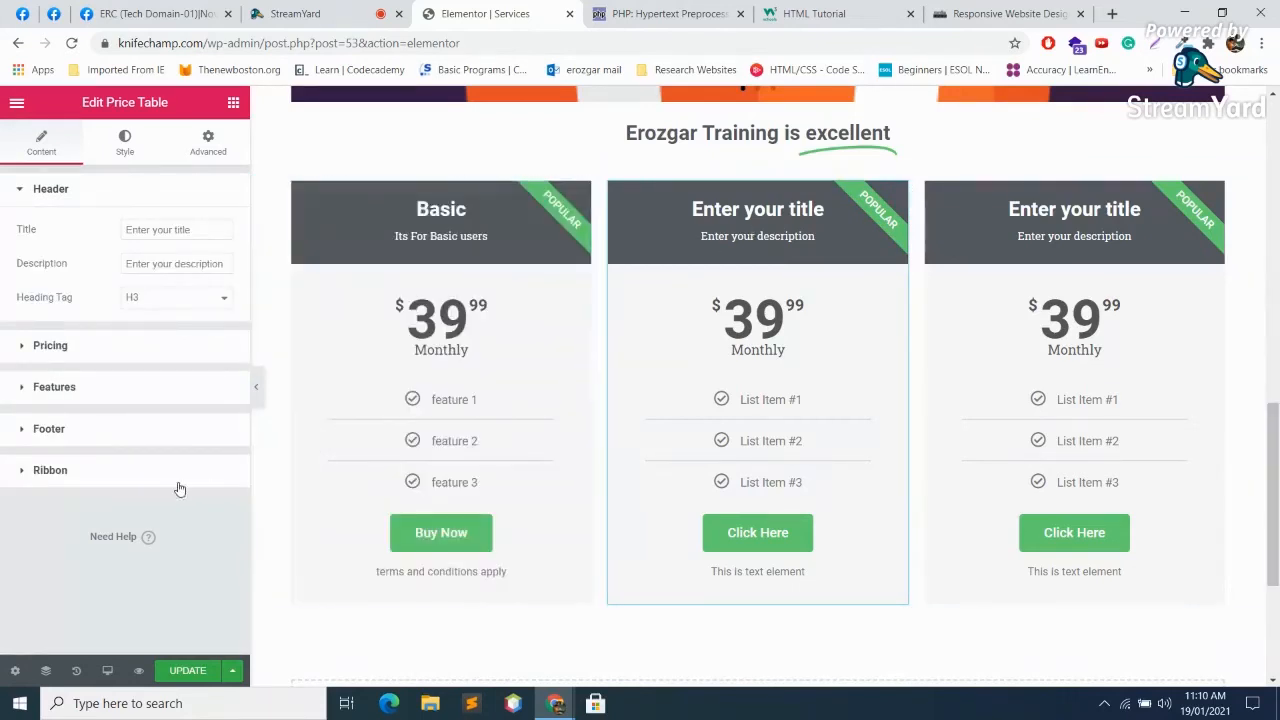
pyautogui.click(114, 476)
pyautogui.click(176, 436)
pyautogui.doubleClick(176, 436)
pyautogui.press('BackSpace')
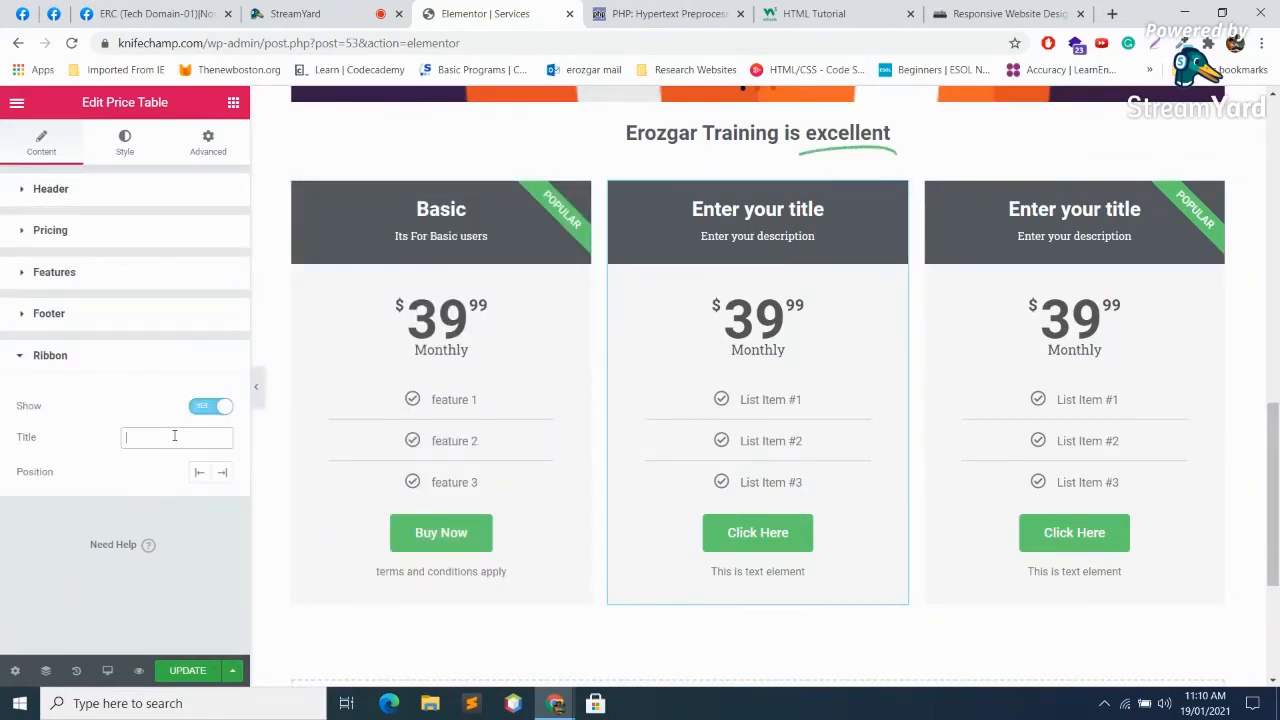
pyautogui.write('Recomm')
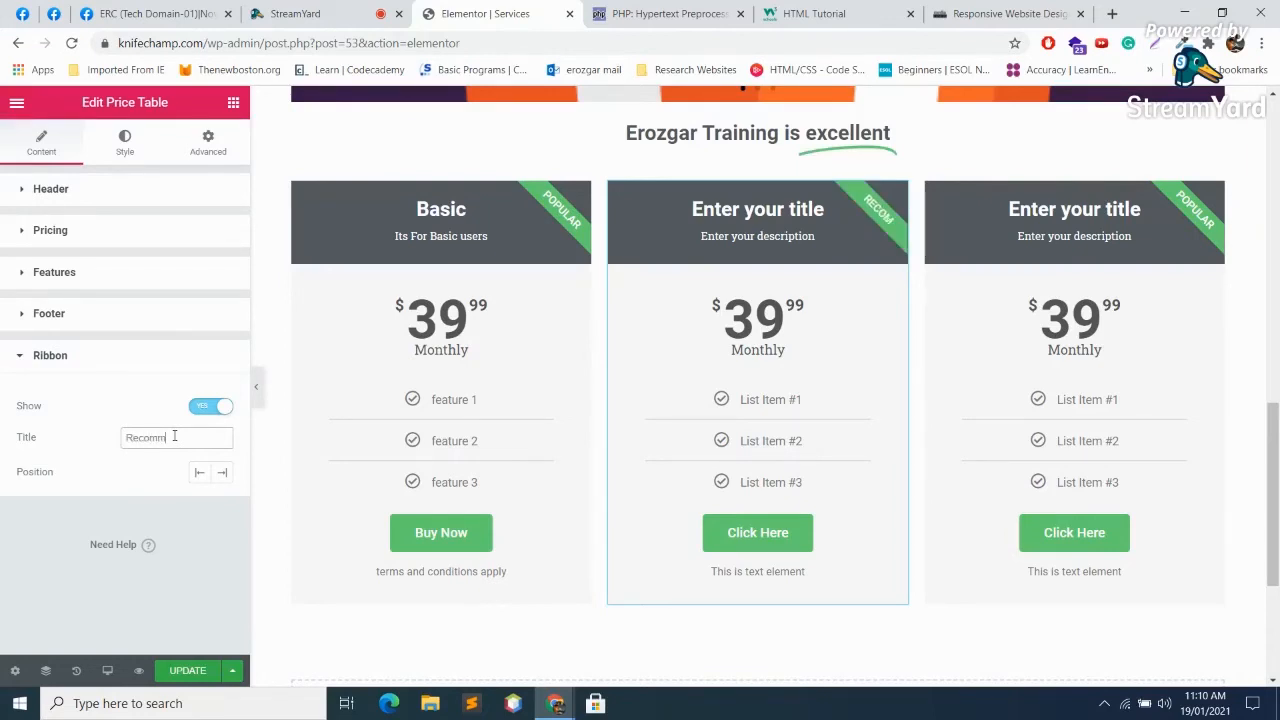
pyautogui.write('endedd')
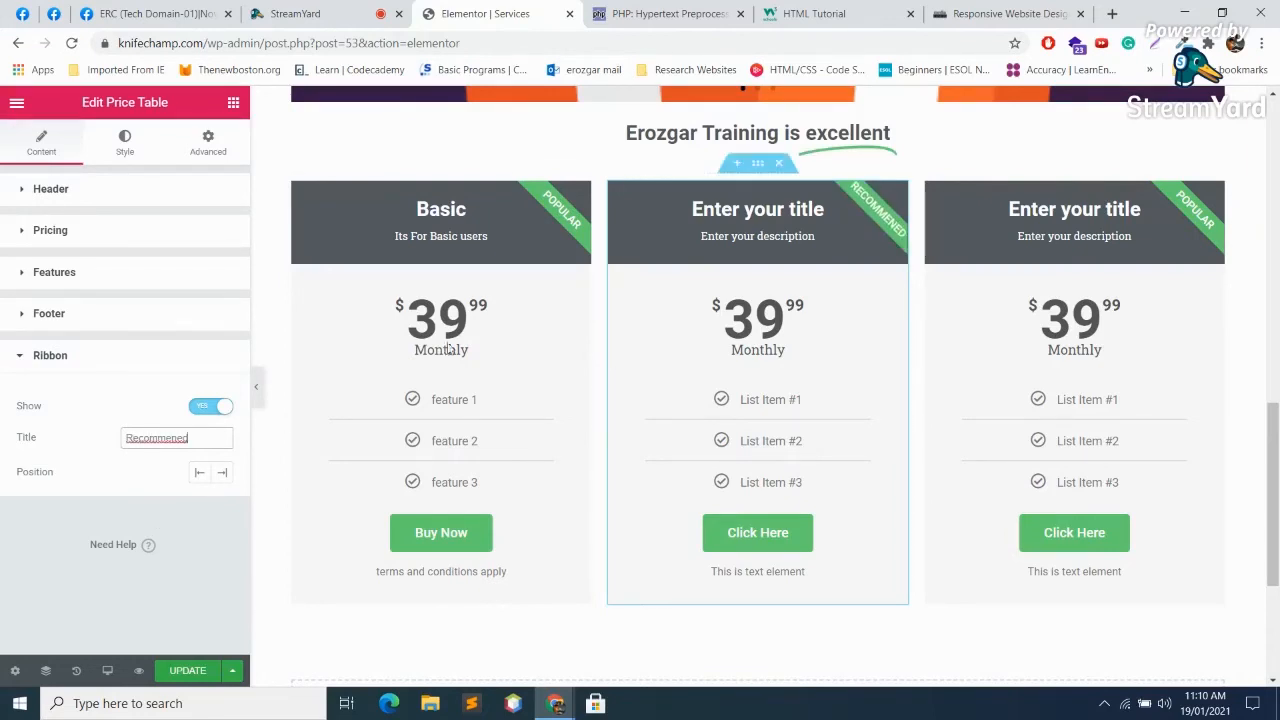
# Step: Retitle the third price card's ribbon from 'Popular' to 'Preminum'
pyautogui.click(1040, 305)
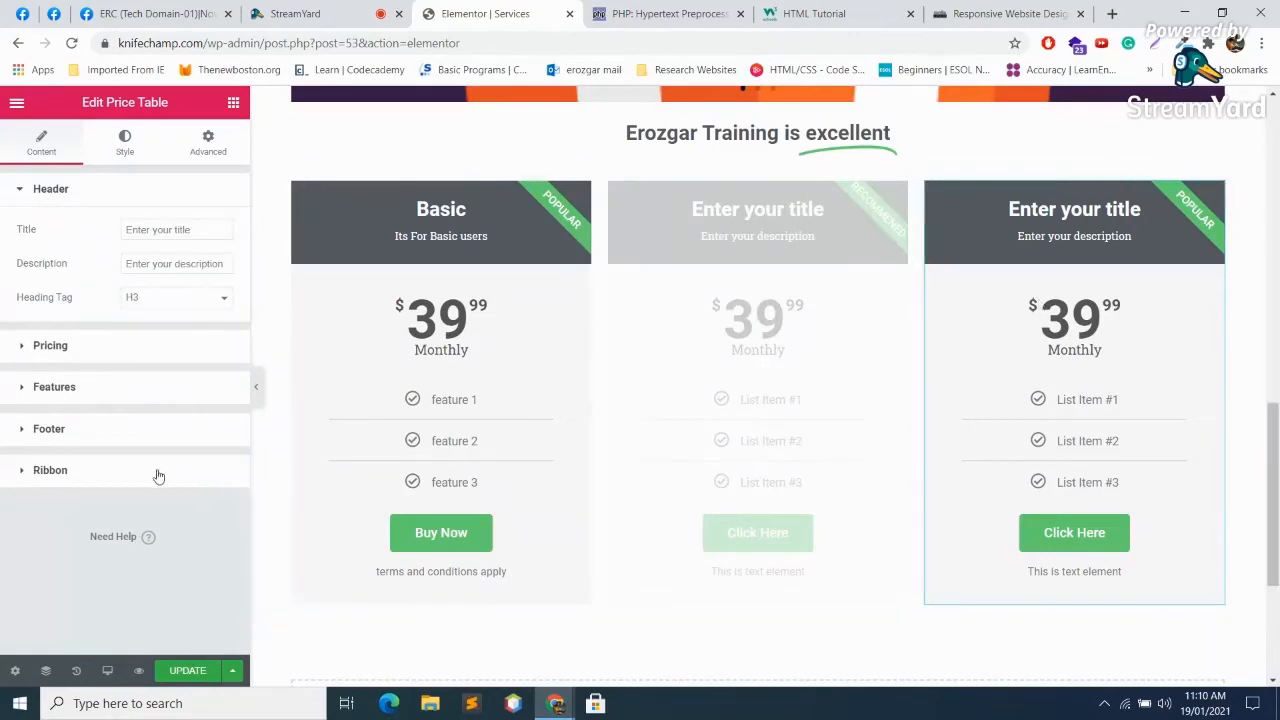
pyautogui.click(105, 472)
pyautogui.click(199, 440)
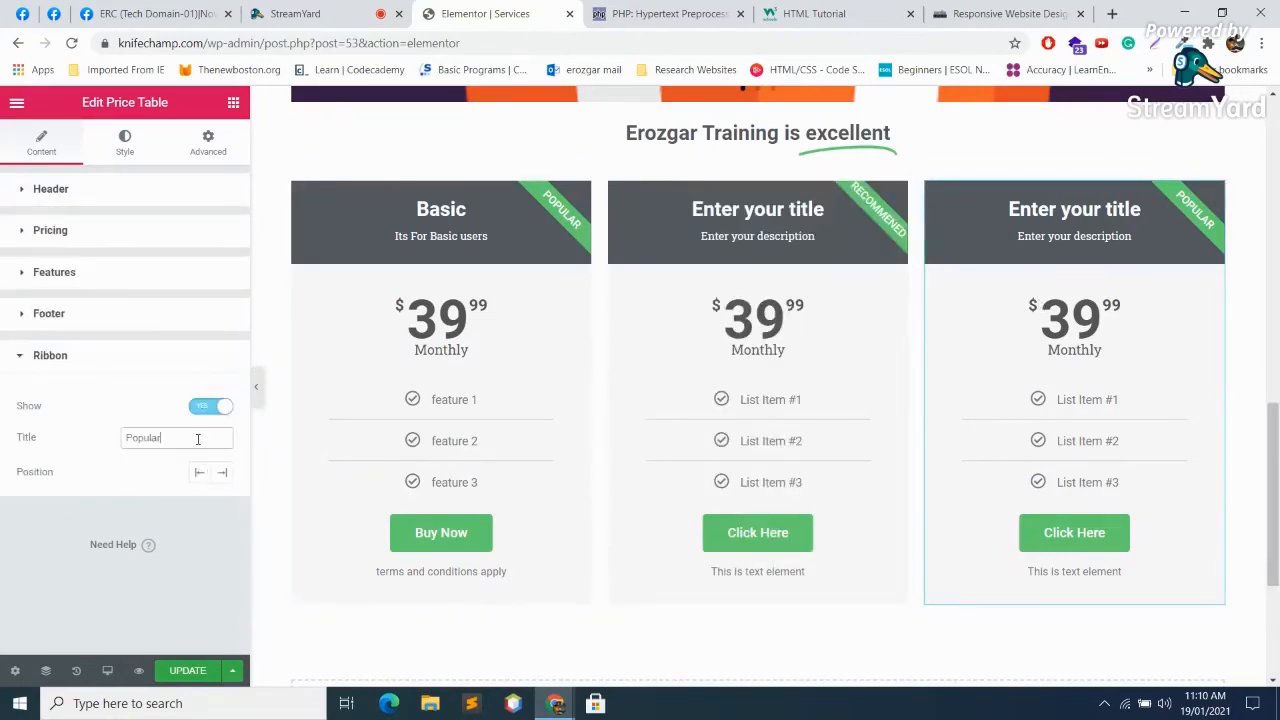
pyautogui.doubleClick(198, 439)
pyautogui.press('BackSpace')
pyautogui.write('pREM')
pyautogui.press('BackSpace')
pyautogui.press('BackSpace')
pyautogui.press('BackSpace')
pyautogui.write('Preminum')
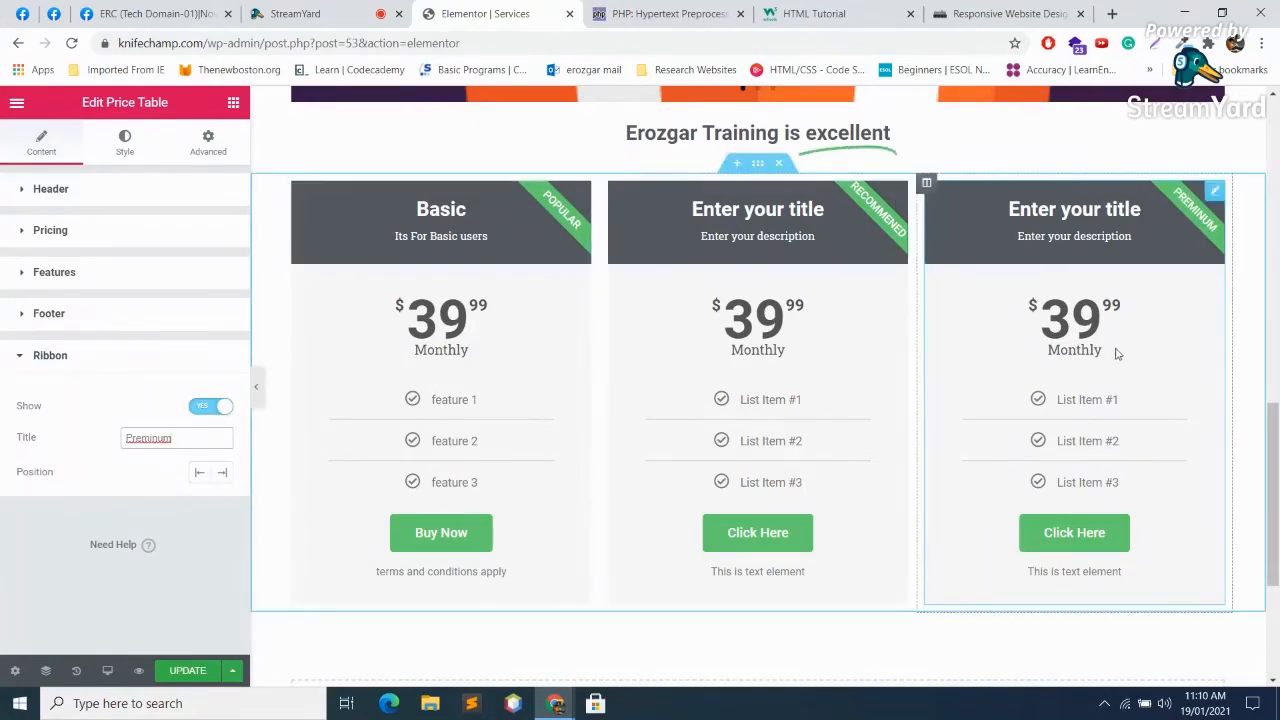
# Step: Prefix the third card's price with 1, making it 139.99
pyautogui.click(72, 237)
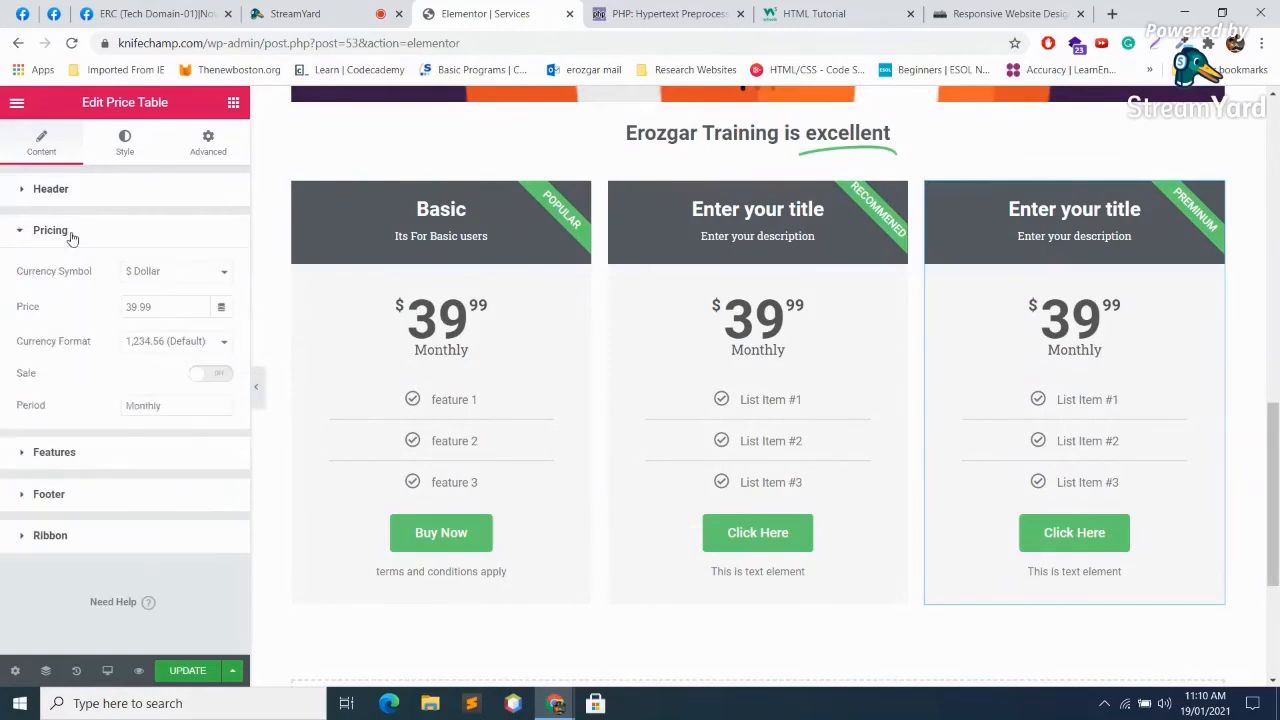
pyautogui.click(126, 305)
pyautogui.write('1')
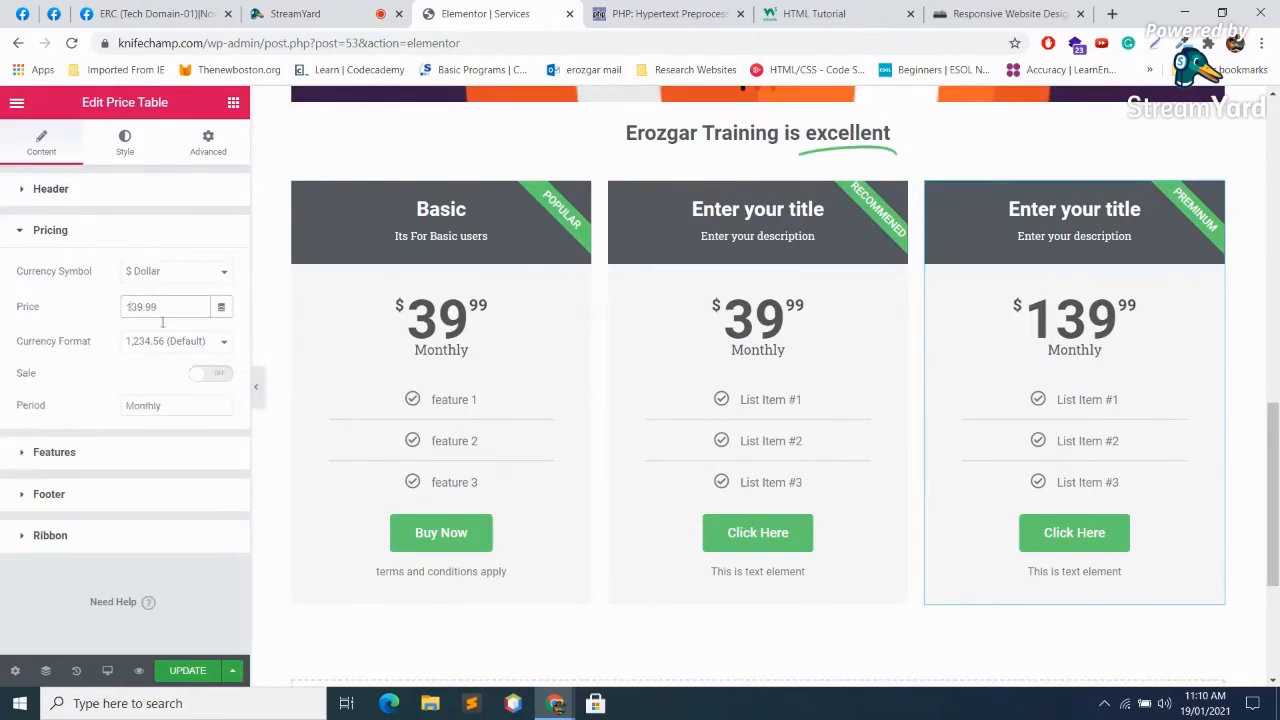
# Step: Change the middle card's price from 39.99 to 59.99 and save the page
pyautogui.click(800, 385)
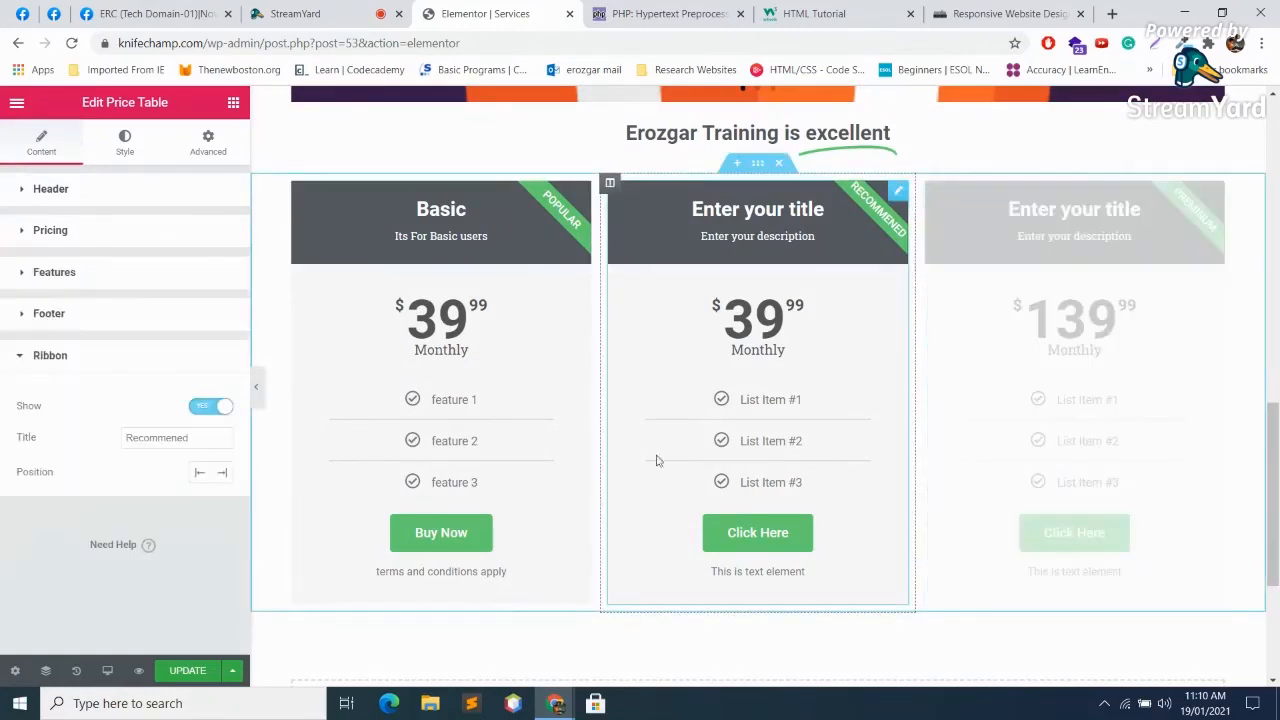
pyautogui.click(50, 229)
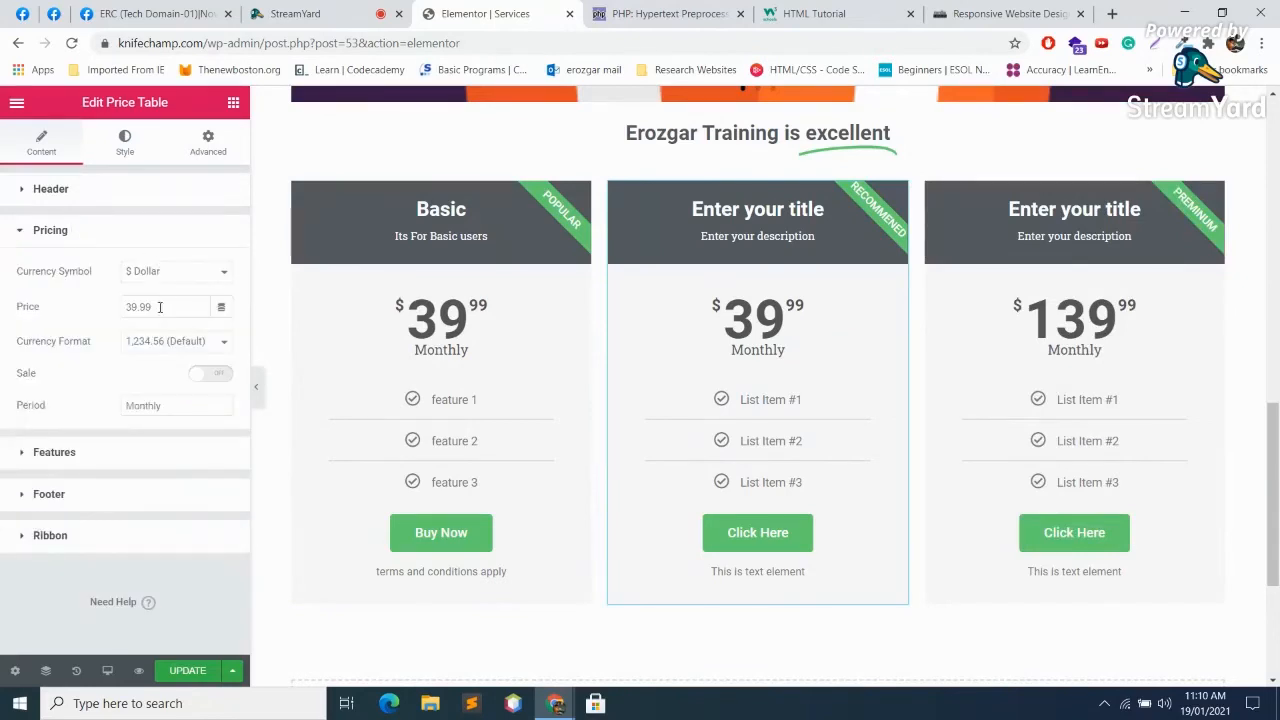
pyautogui.click(128, 306)
pyautogui.write('5')
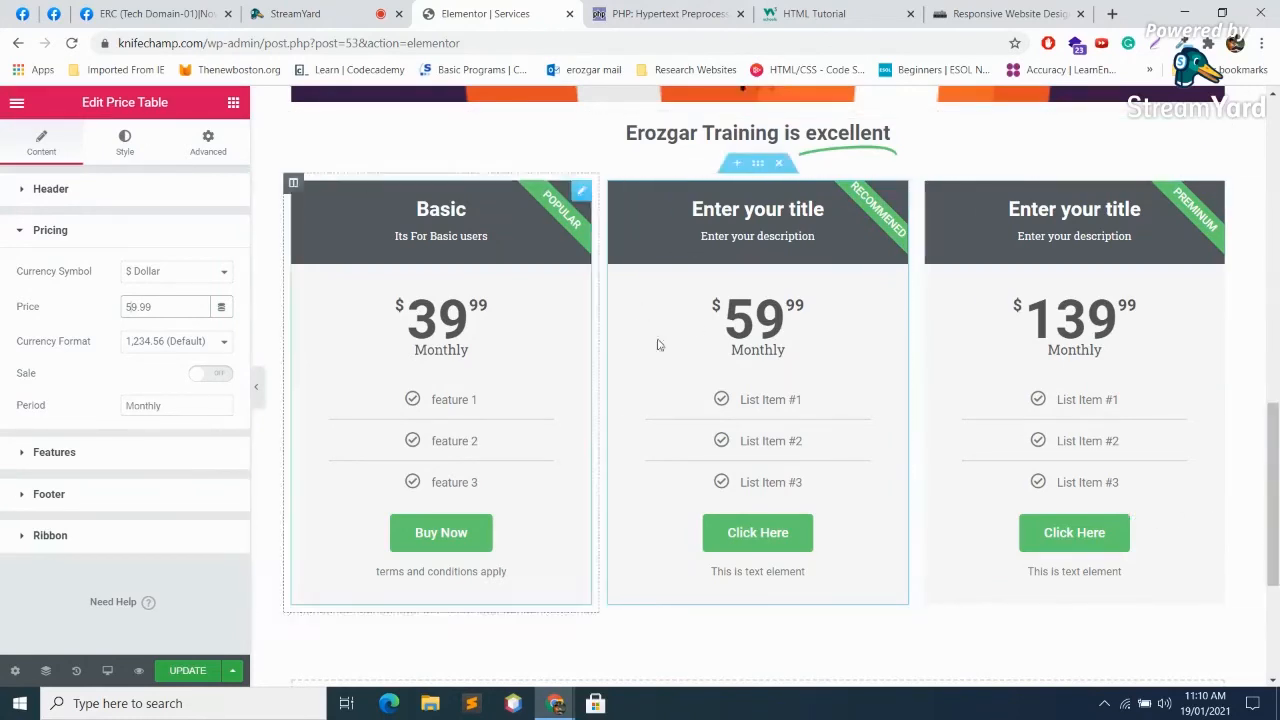
pyautogui.hotkey('ctrl', 's')
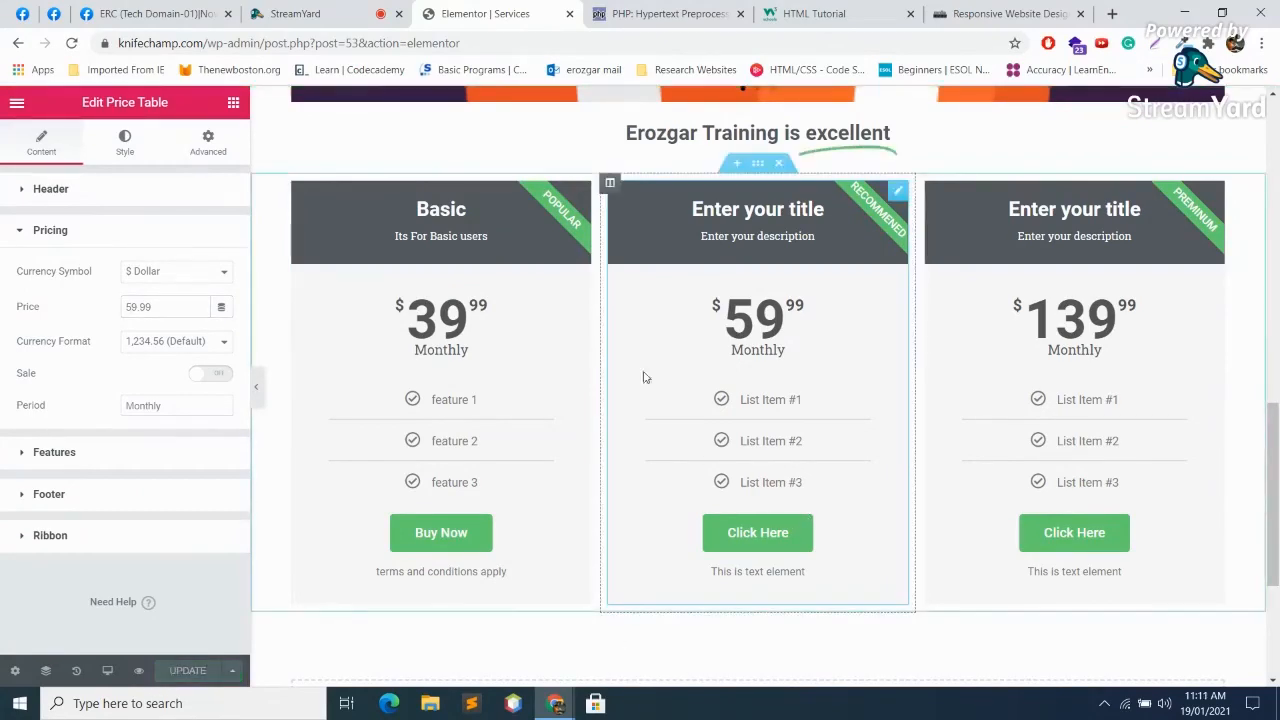
# Step: Switch to the StreamYard studio to read the viewer comments
pyautogui.click(295, 13)
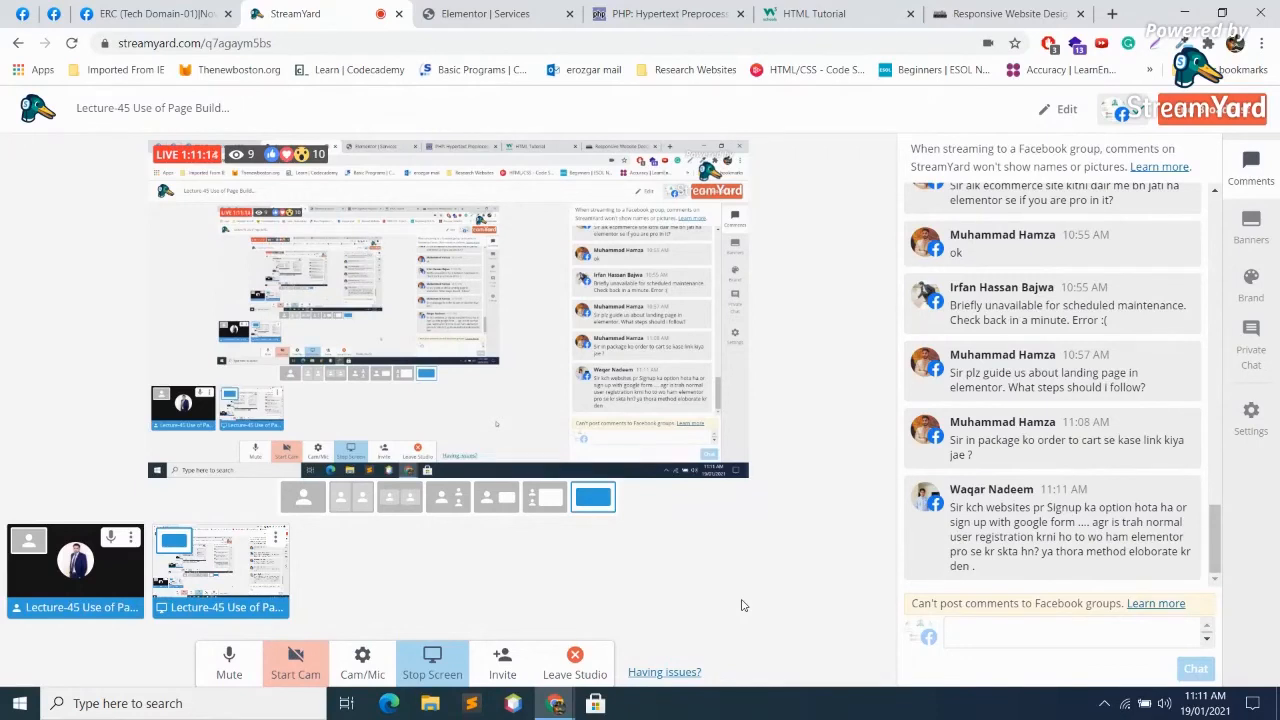
# Step: Search 'googlr form' in a new tab and open the 'Profile Links To Be Graduated' form
pyautogui.click(1114, 14)
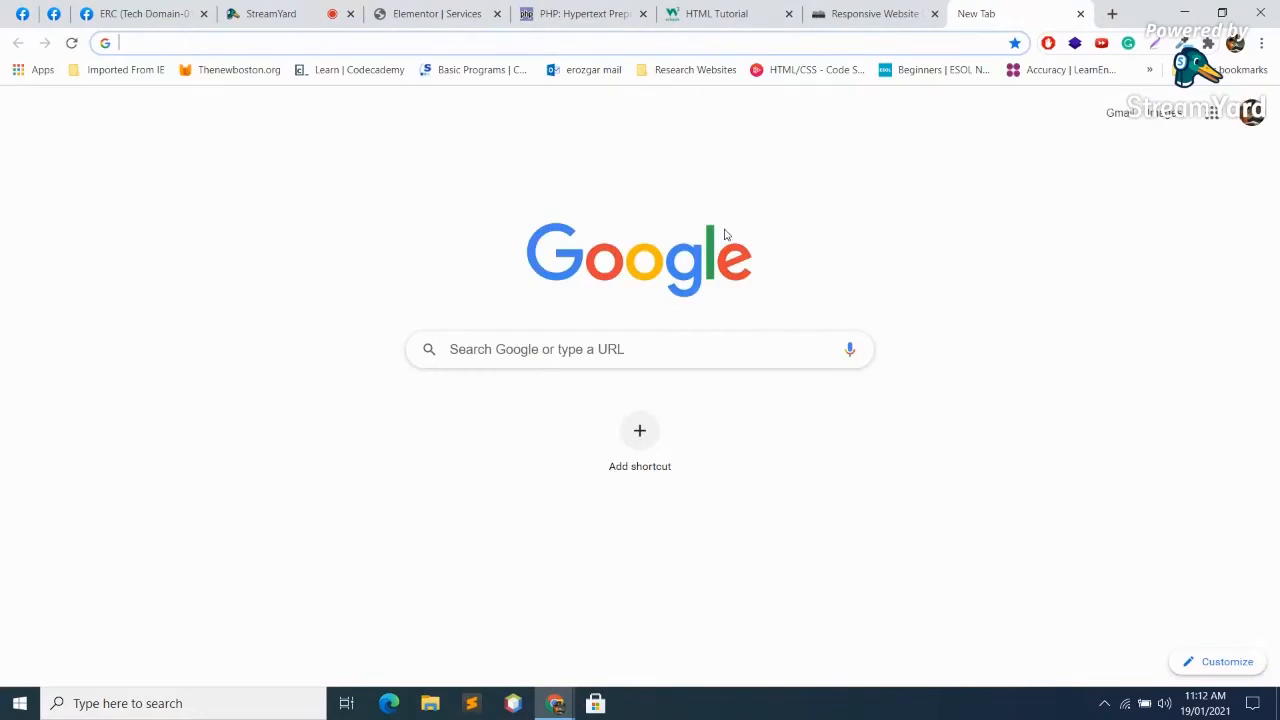
pyautogui.write('googl')
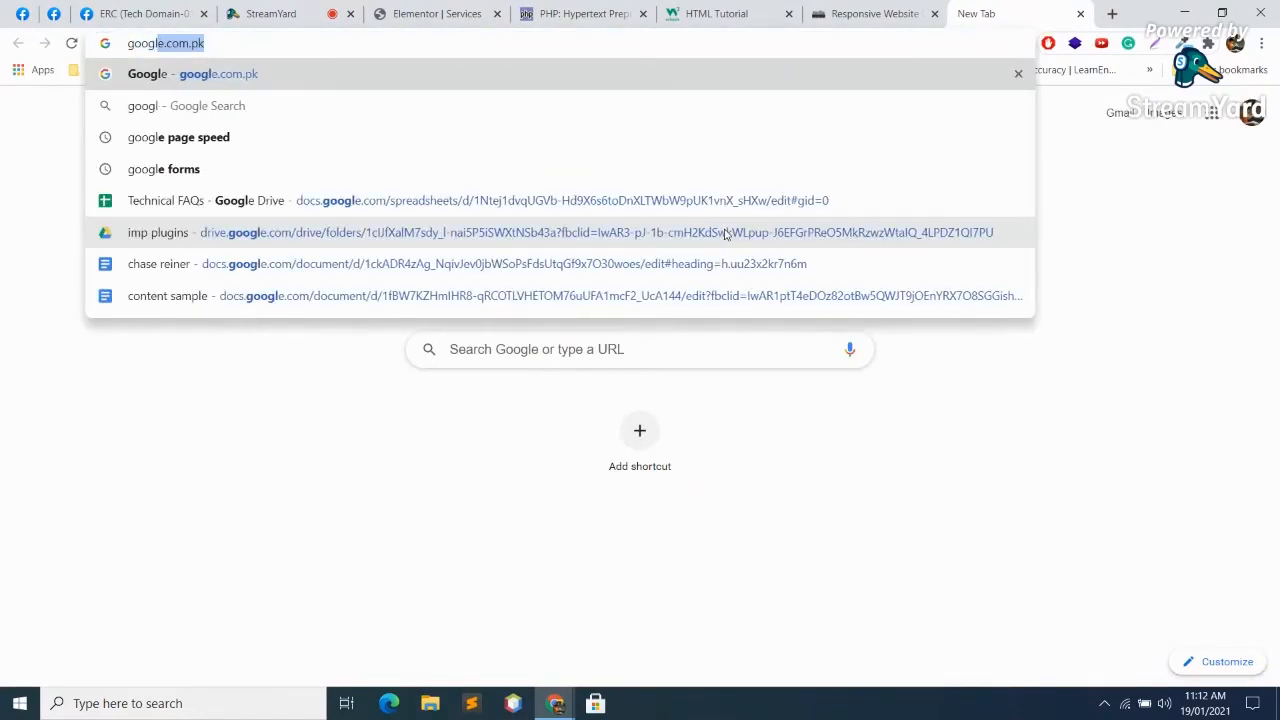
pyautogui.write('r f')
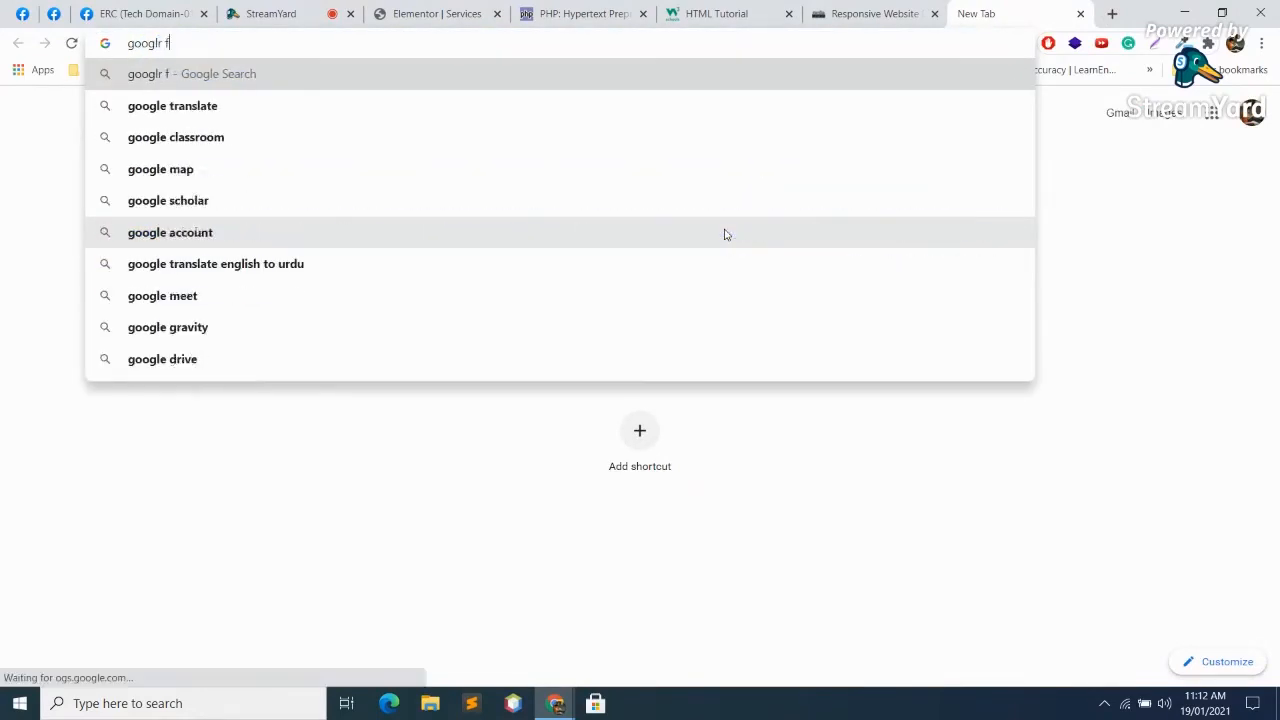
pyautogui.write('orm')
pyautogui.press('Return')
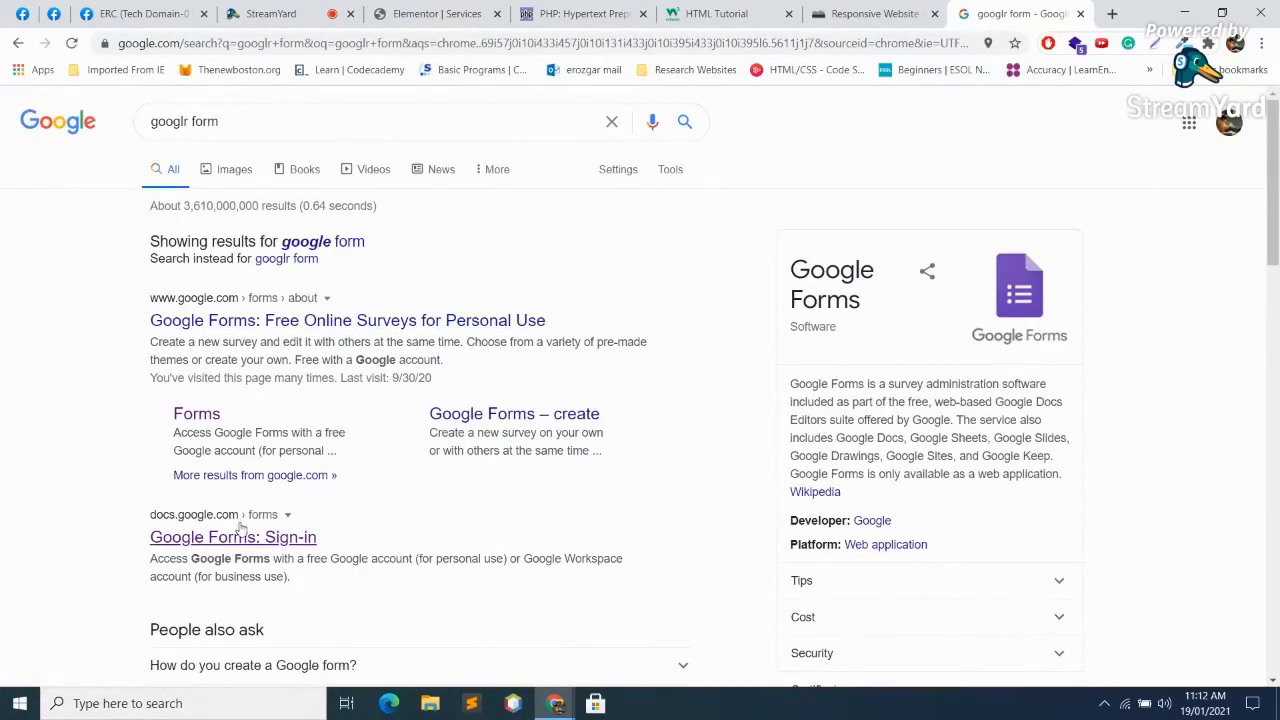
pyautogui.click(250, 537)
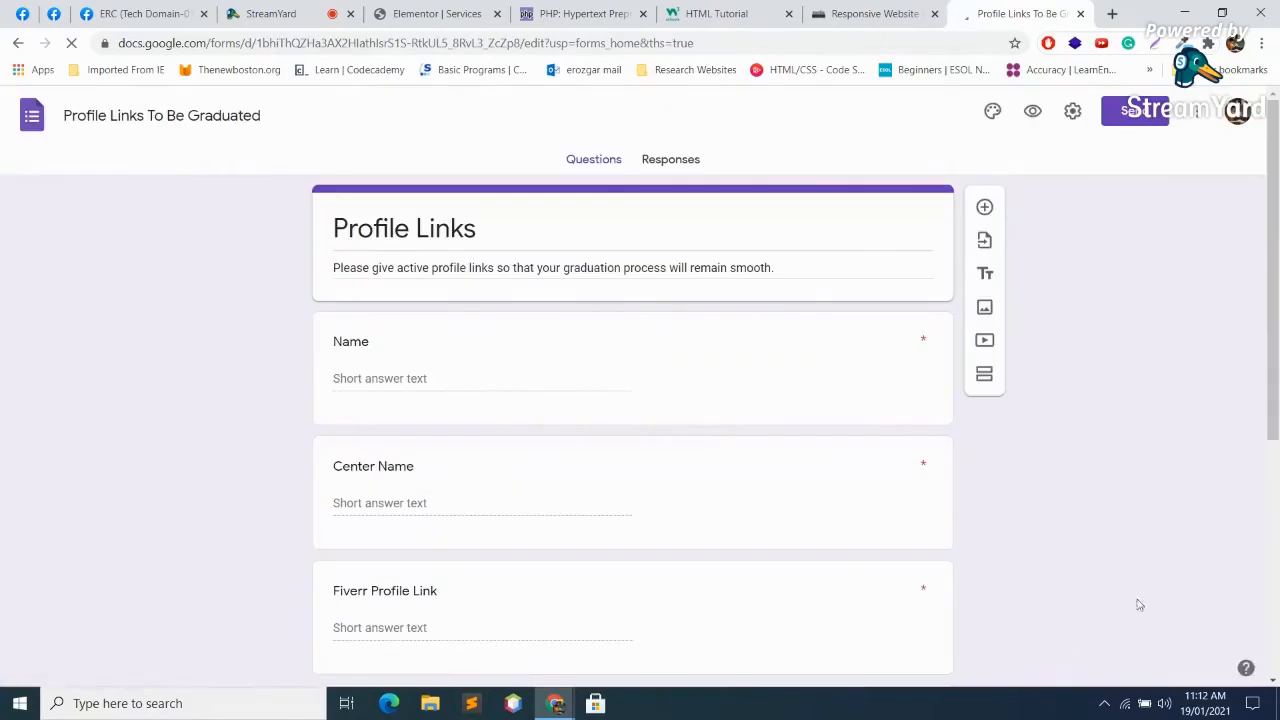
# Step: Skim the form's 21 responses, return to Questions, then switch back to StreamYard
pyautogui.click(667, 160)
pyautogui.scroll(-8, 834, 347)
pyautogui.scroll(5, 835, 340)
pyautogui.scroll(4, 834, 323)
pyautogui.click(579, 159)
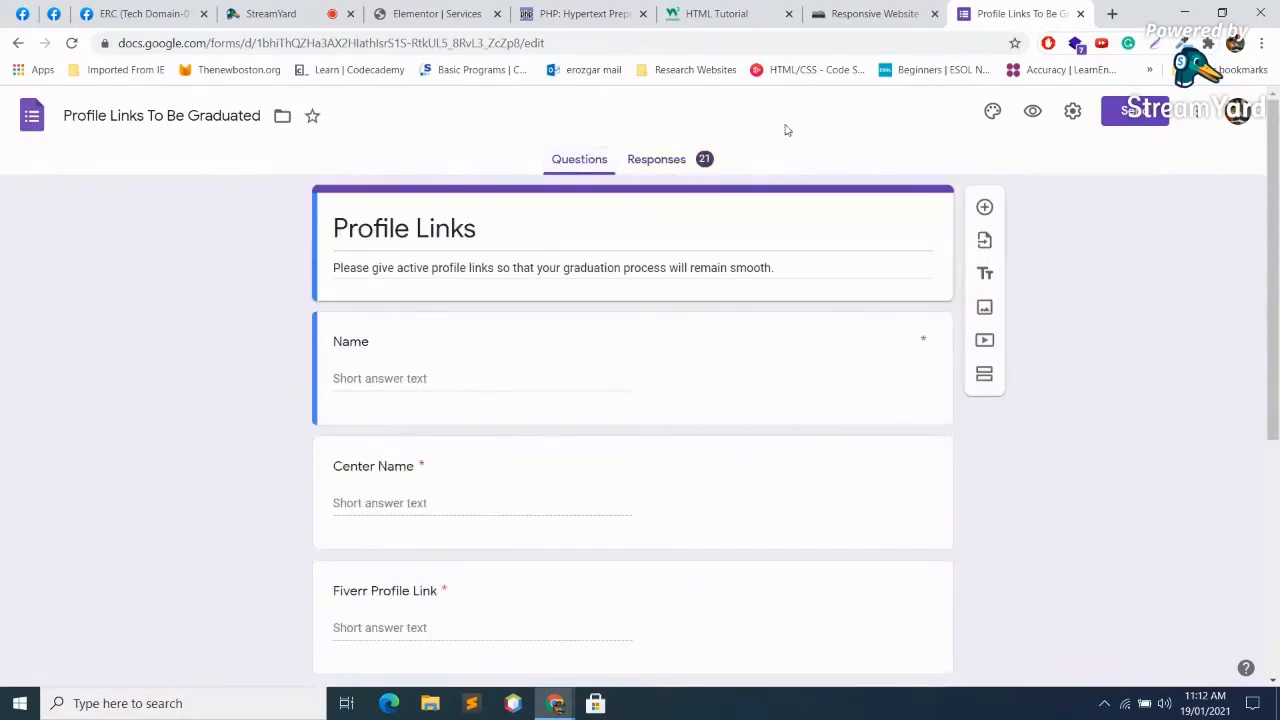
pyautogui.click(275, 14)
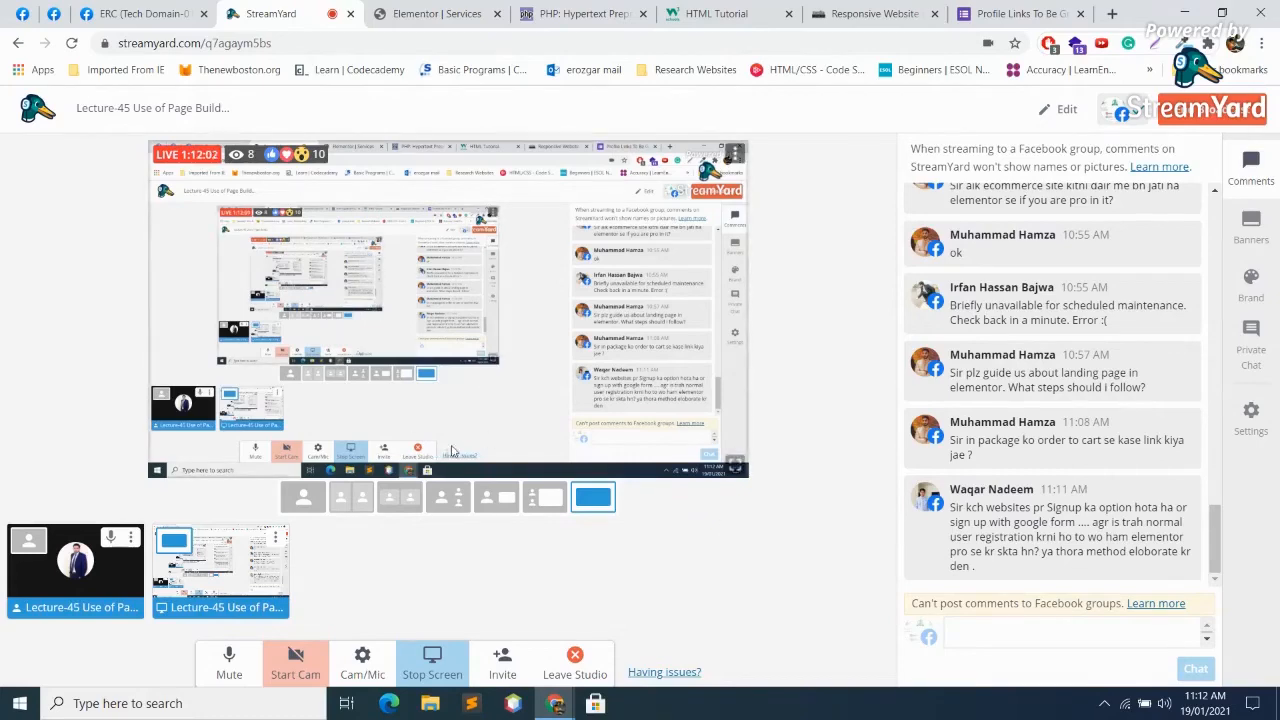
# Step: Back in Elementor, set the middle pricing card's title colour to near-black #210606
pyautogui.click(473, 12)
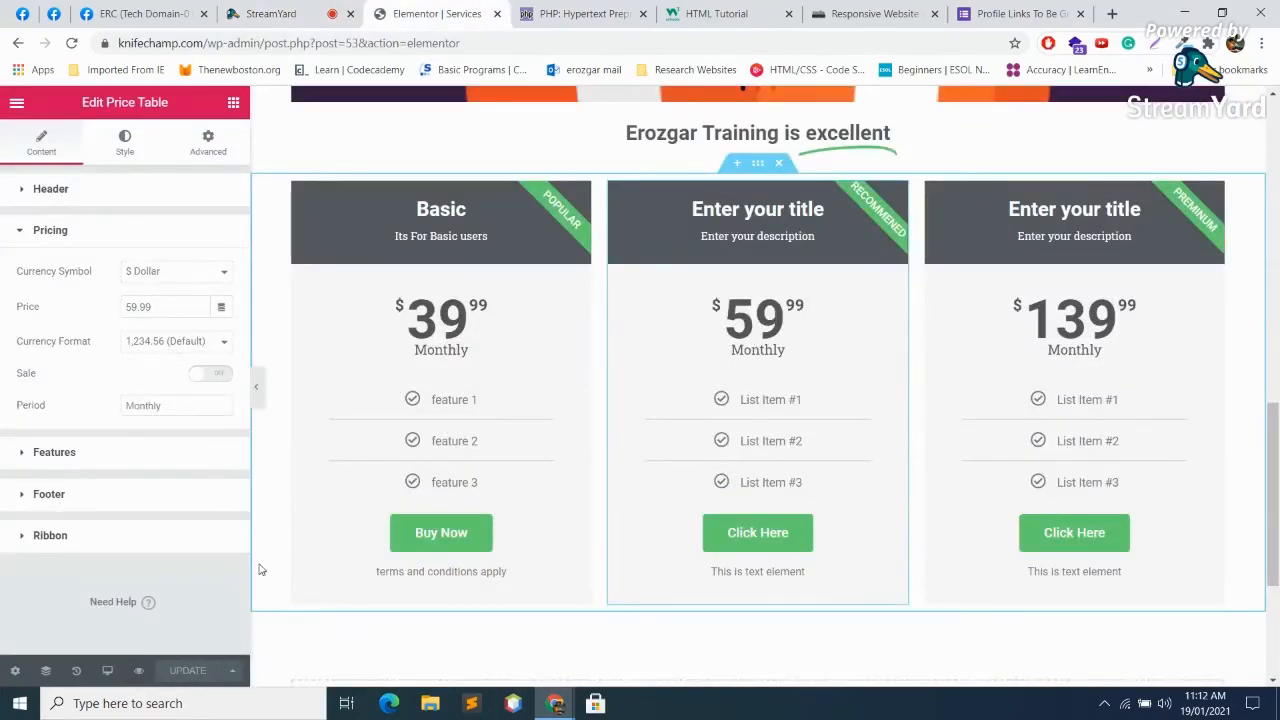
pyautogui.click(149, 456)
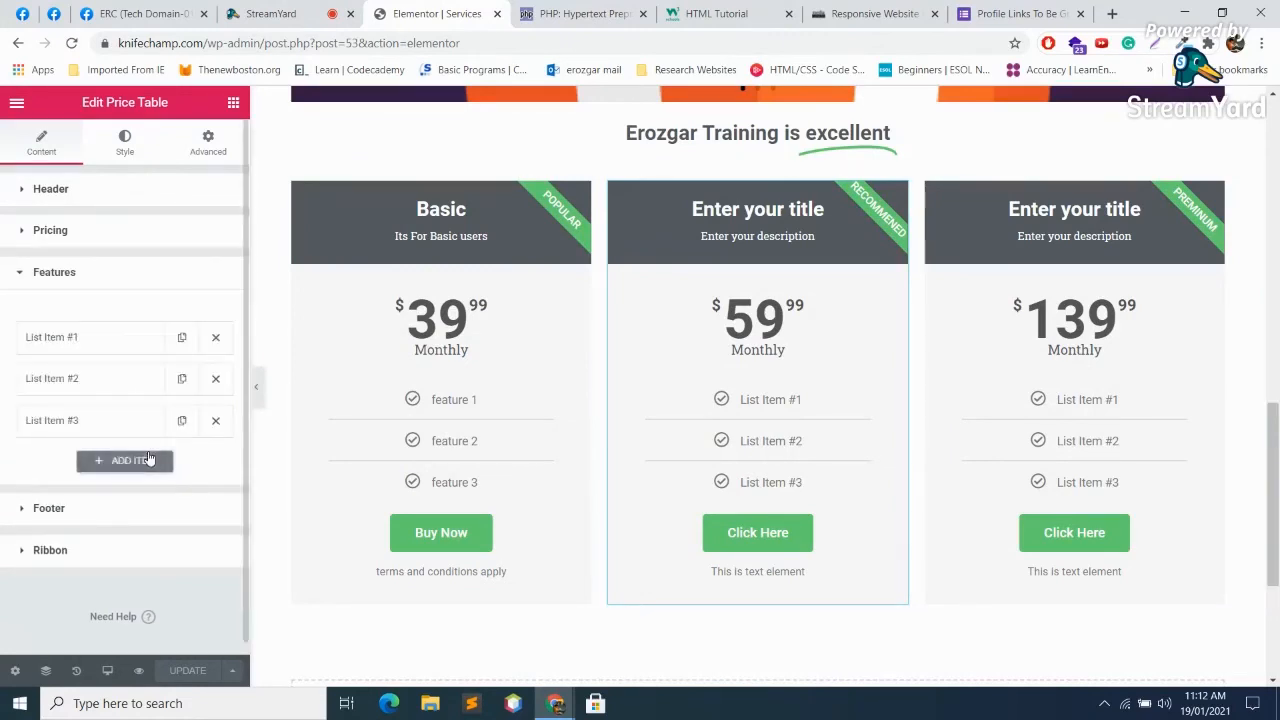
pyautogui.click(115, 144)
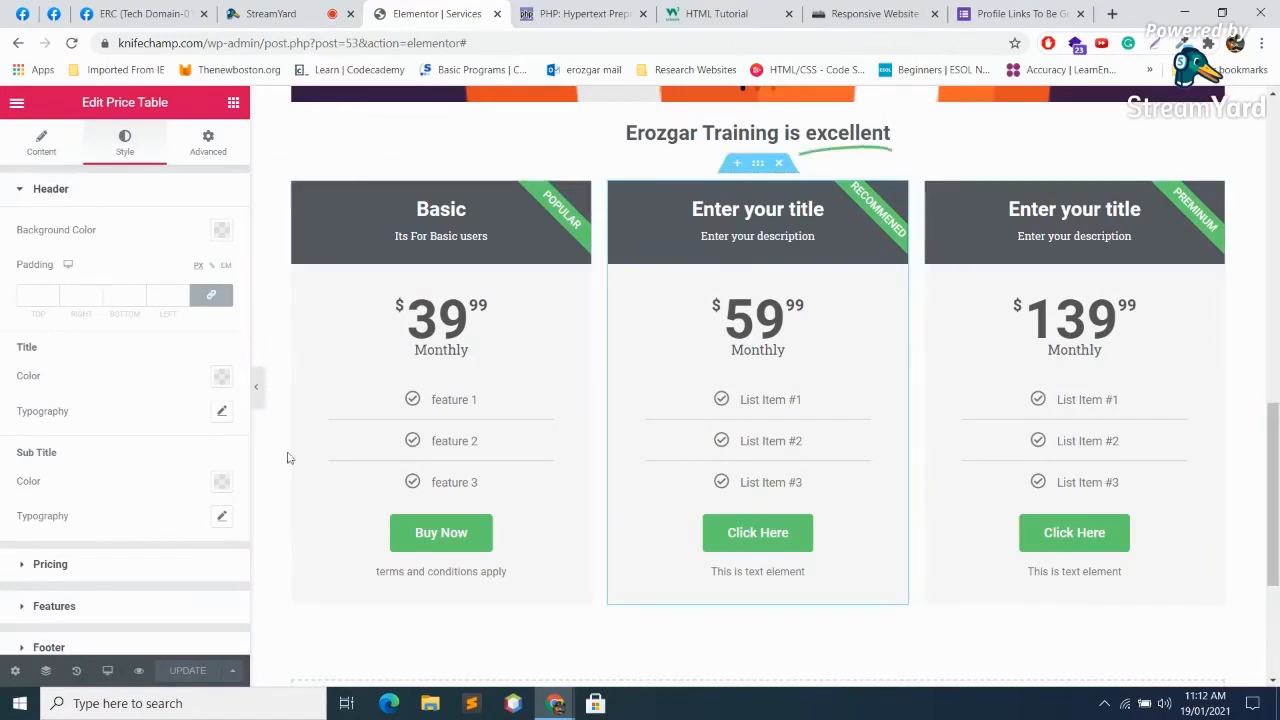
pyautogui.click(225, 377)
pyautogui.click(157, 468)
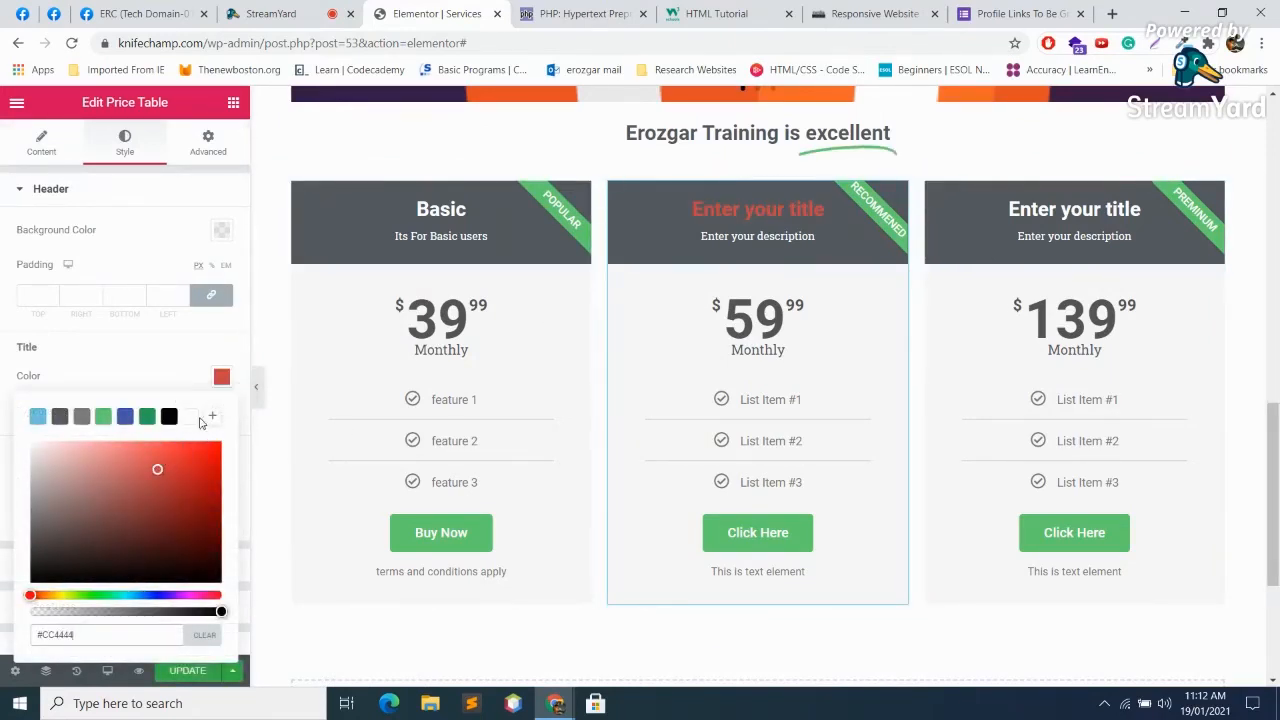
pyautogui.click(53, 487)
pyautogui.click(33, 534)
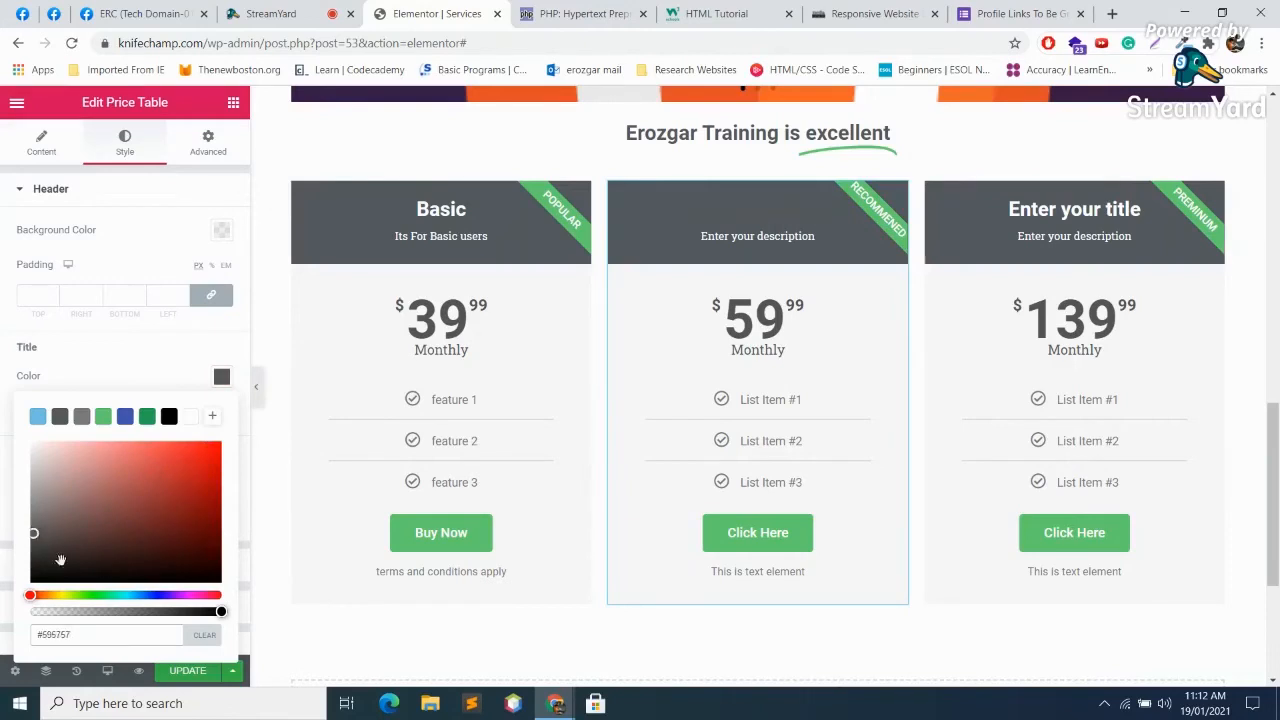
pyautogui.click(186, 564)
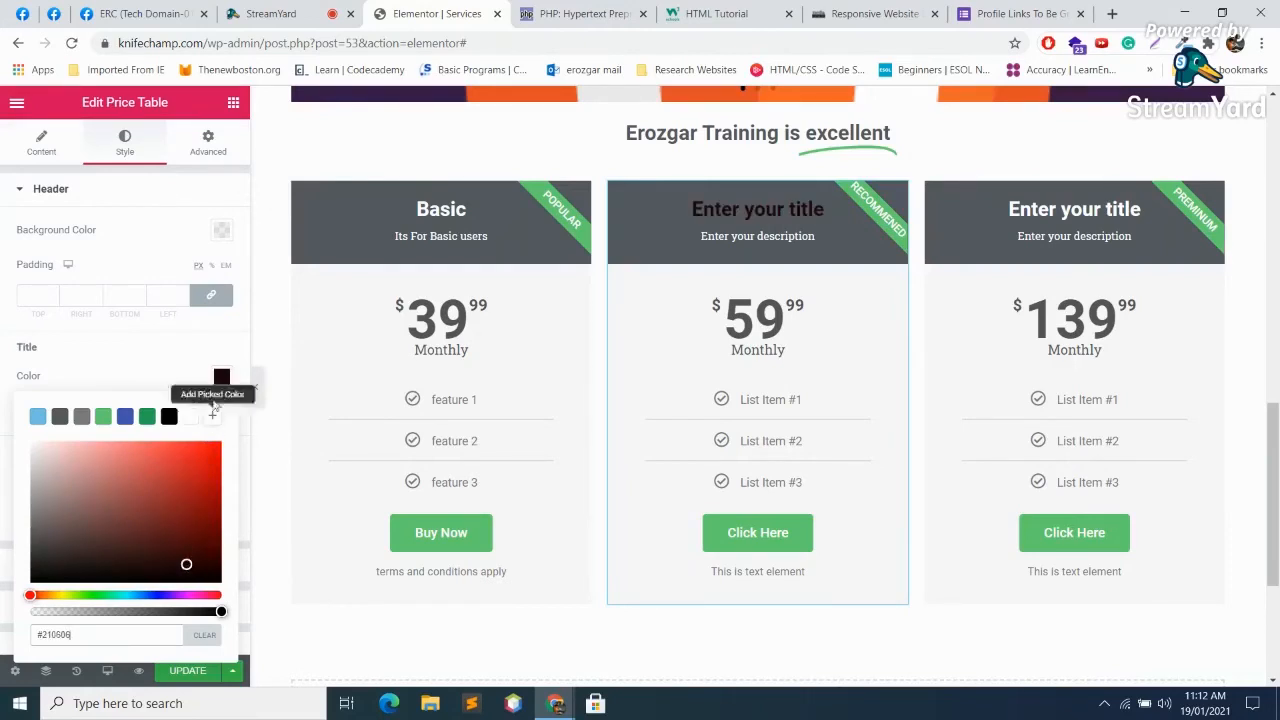
# Step: Give the middle card's header a reddish #9E5959 background
pyautogui.click(222, 230)
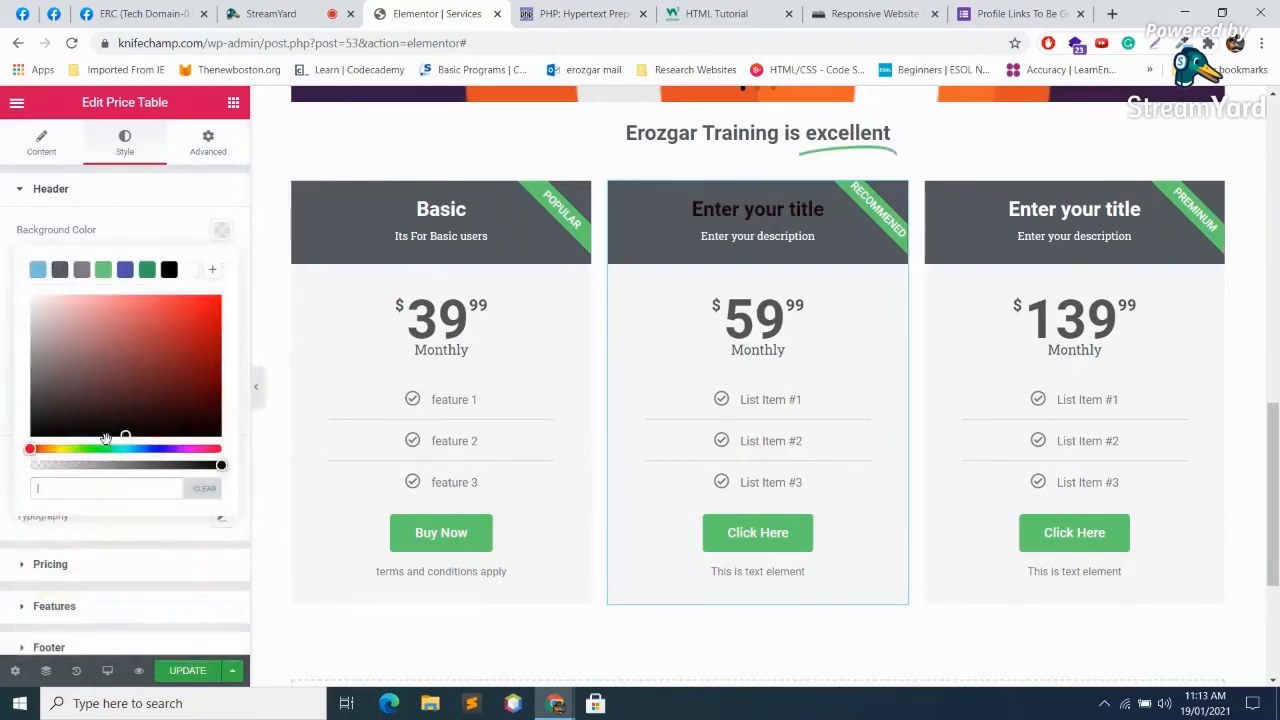
pyautogui.click(113, 348)
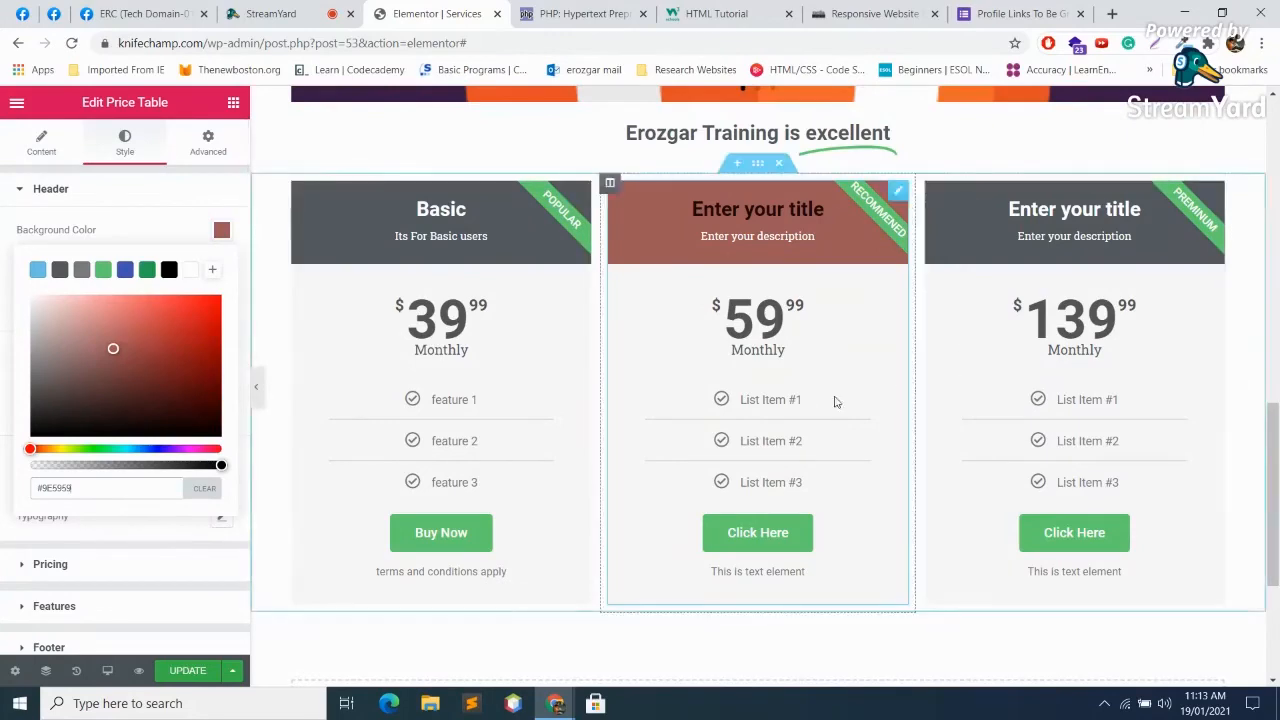
pyautogui.scroll(-4, 357, 460)
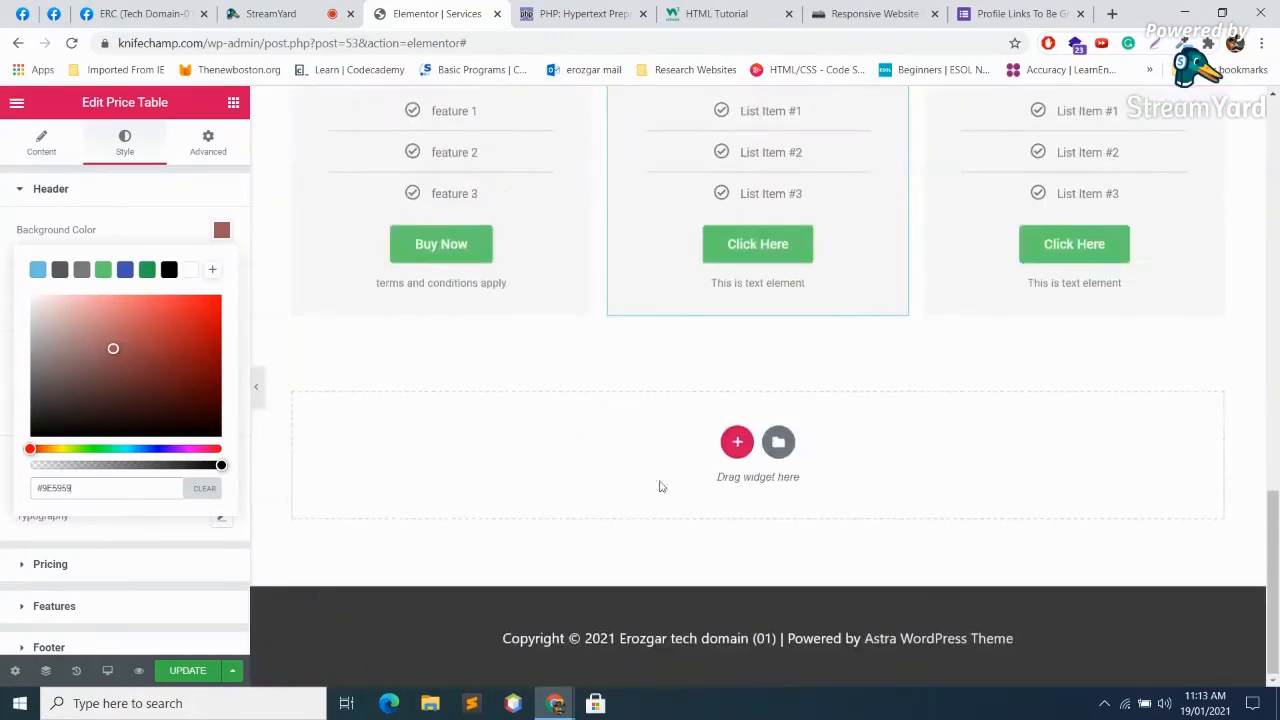
# Step: Insert a single-column section below the price tables and drag a Flip Box widget into it
pyautogui.click(737, 443)
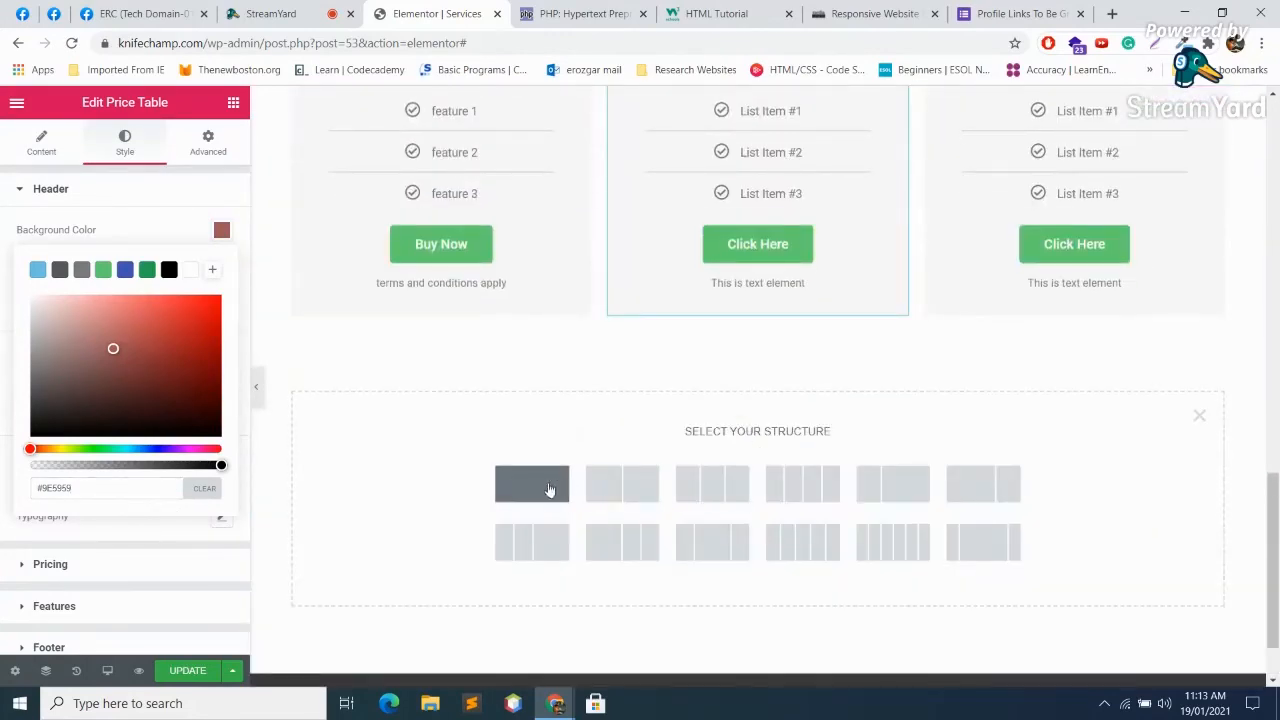
pyautogui.click(549, 489)
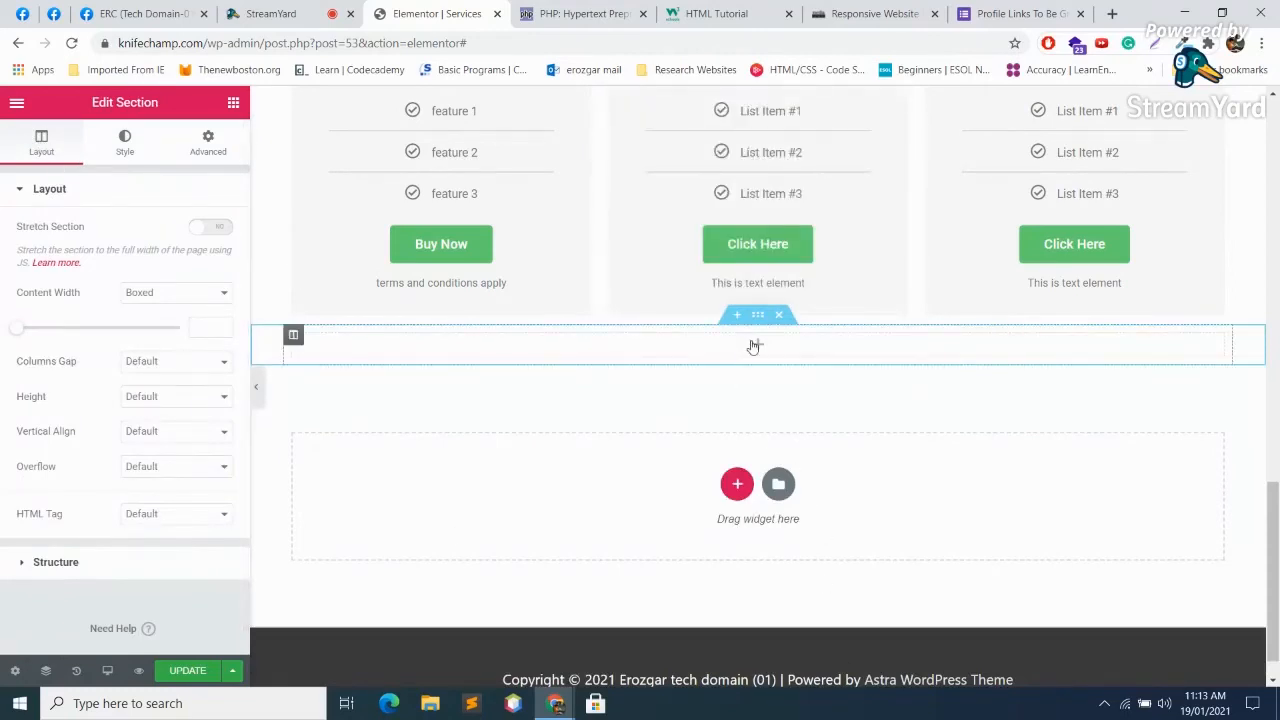
pyautogui.click(754, 346)
pyautogui.scroll(-4, 173, 517)
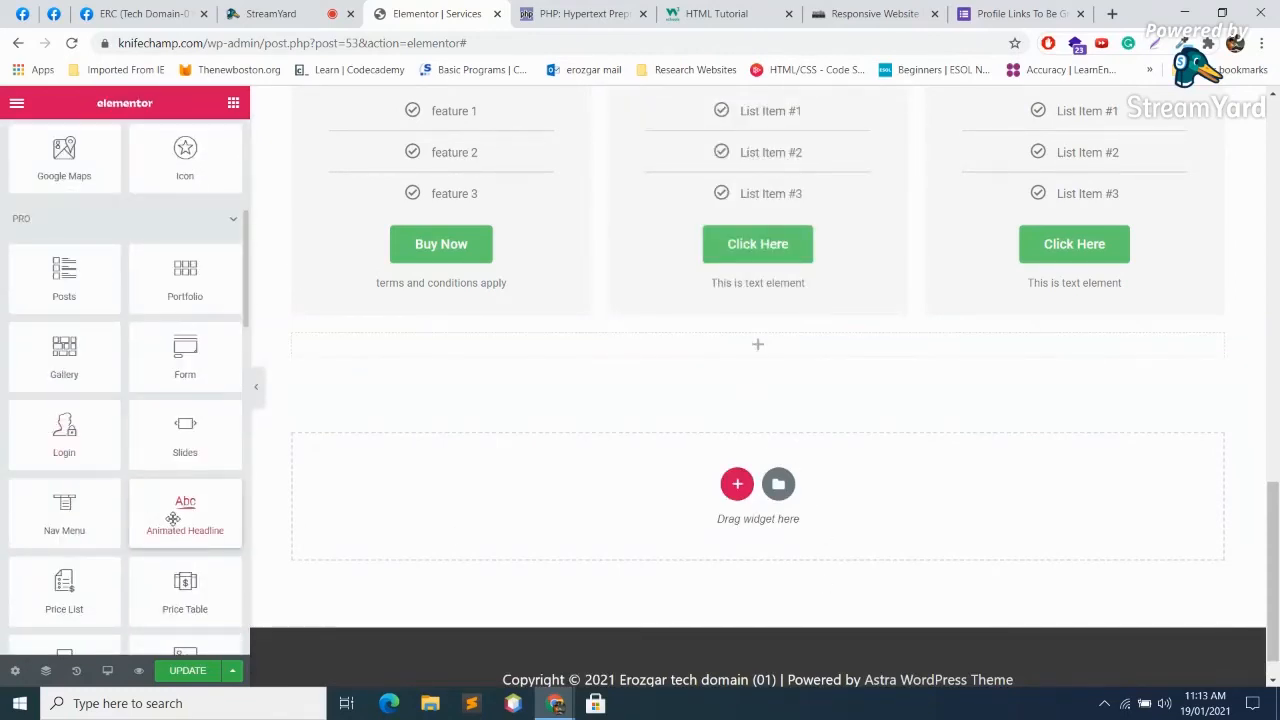
pyautogui.scroll(-2, 172, 516)
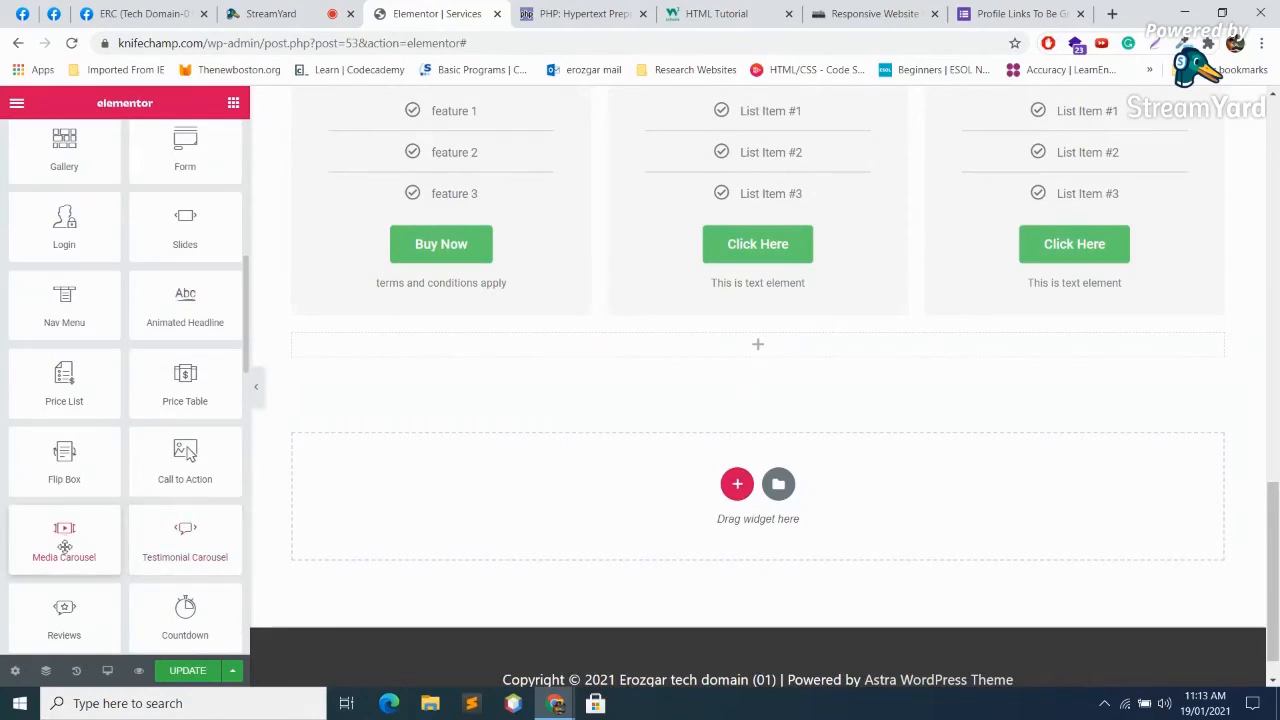
pyautogui.moveTo(58, 456); pyautogui.dragTo(680, 340)
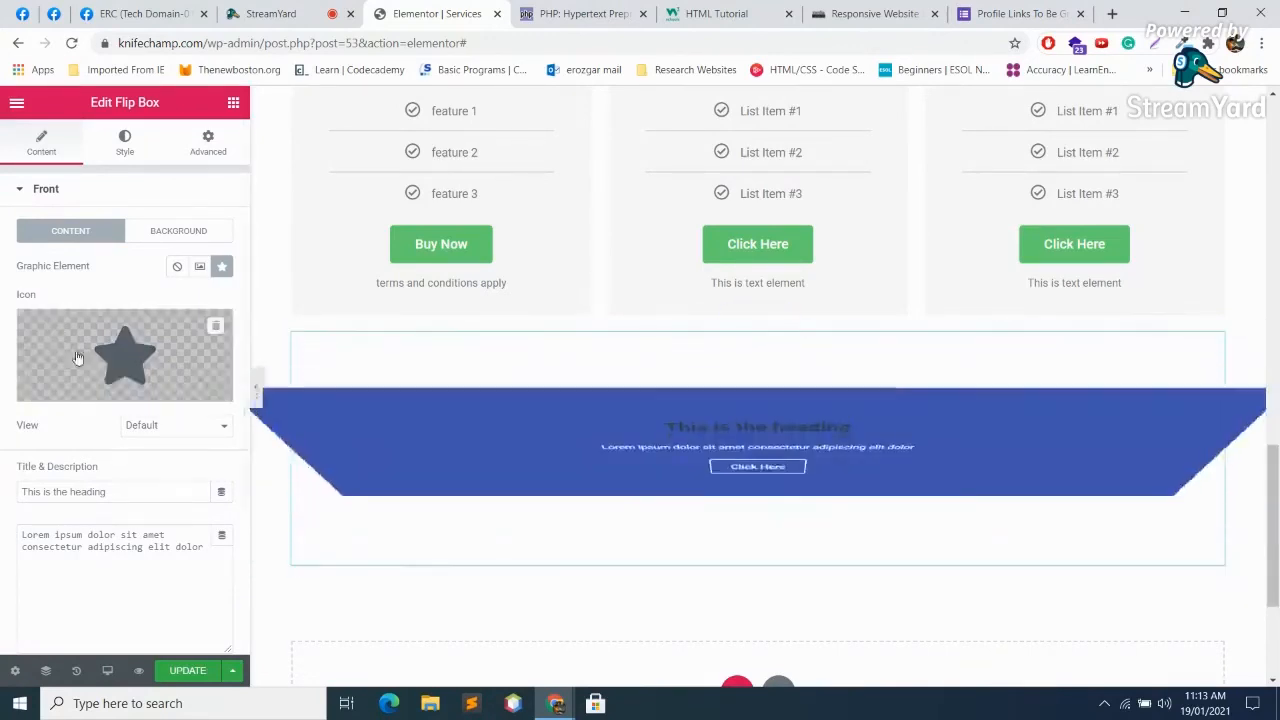
pyautogui.moveTo(83, 381)
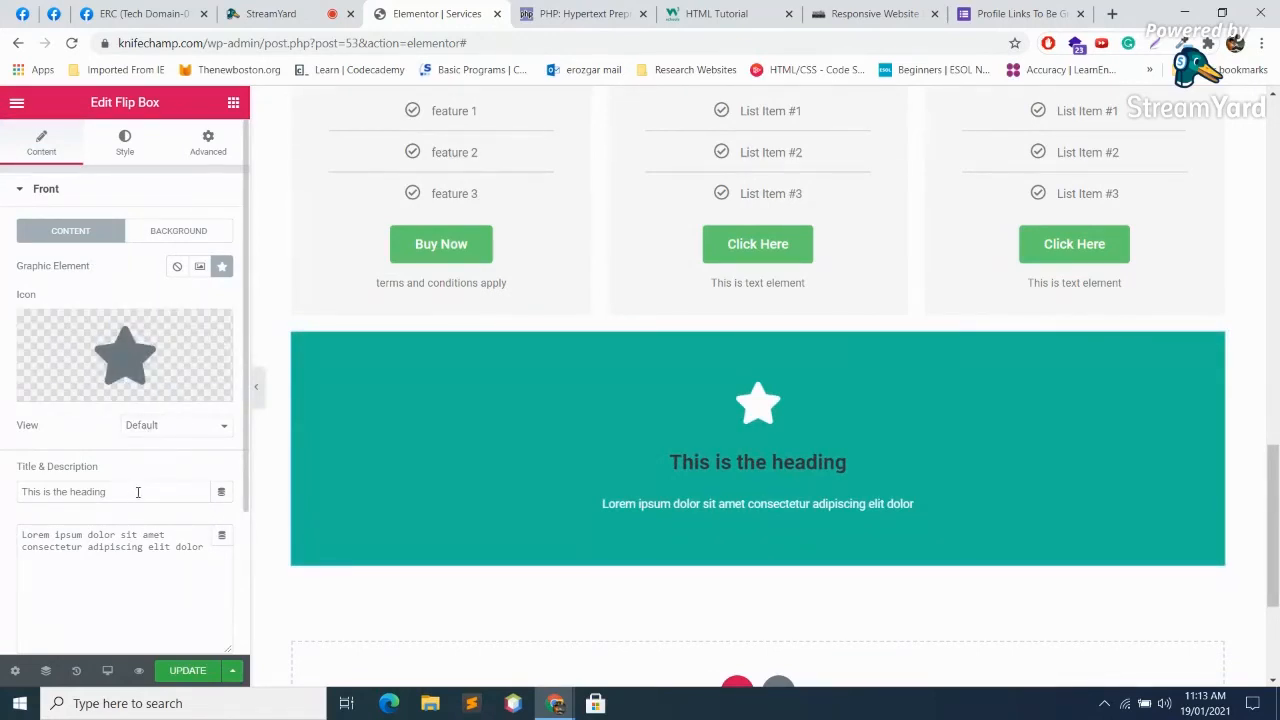
# Step: Type 'dscdzxcz' into the flip box's front description
pyautogui.moveTo(136, 492); pyautogui.dragTo(2, 491)
pyautogui.click(187, 553)
pyautogui.write('dscdzxcz')
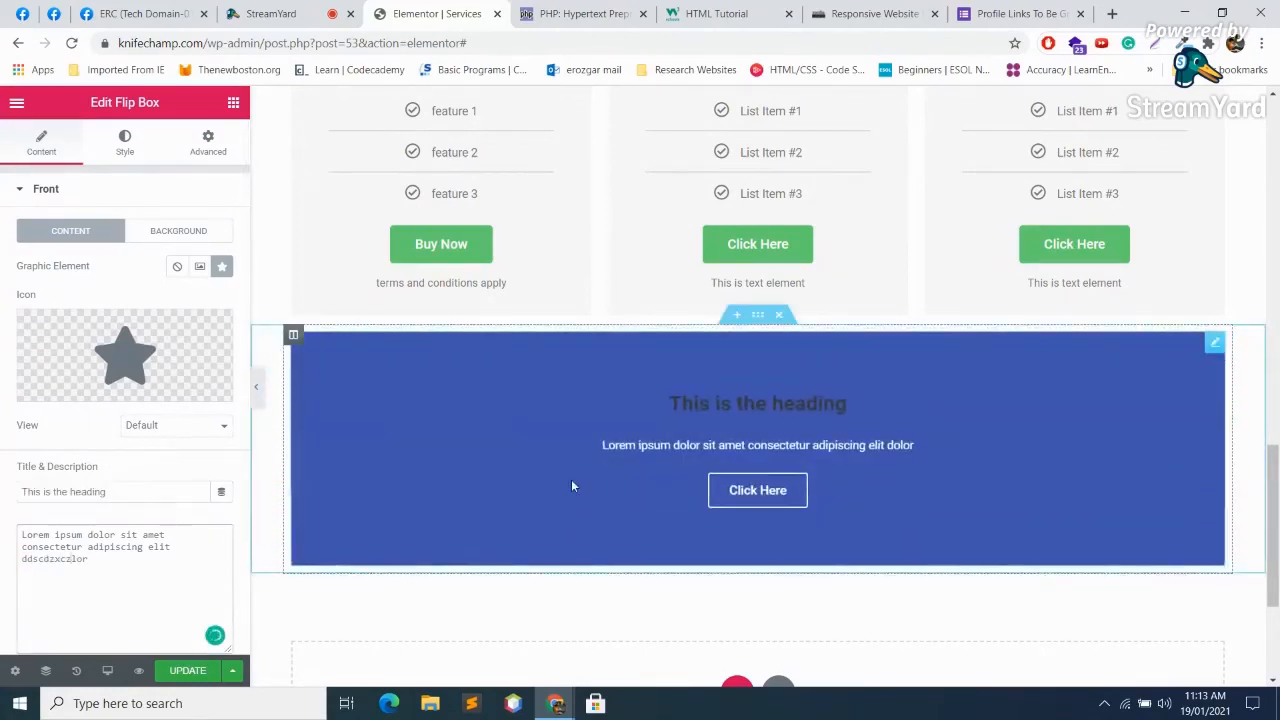
pyautogui.scroll(-2, 100, 446)
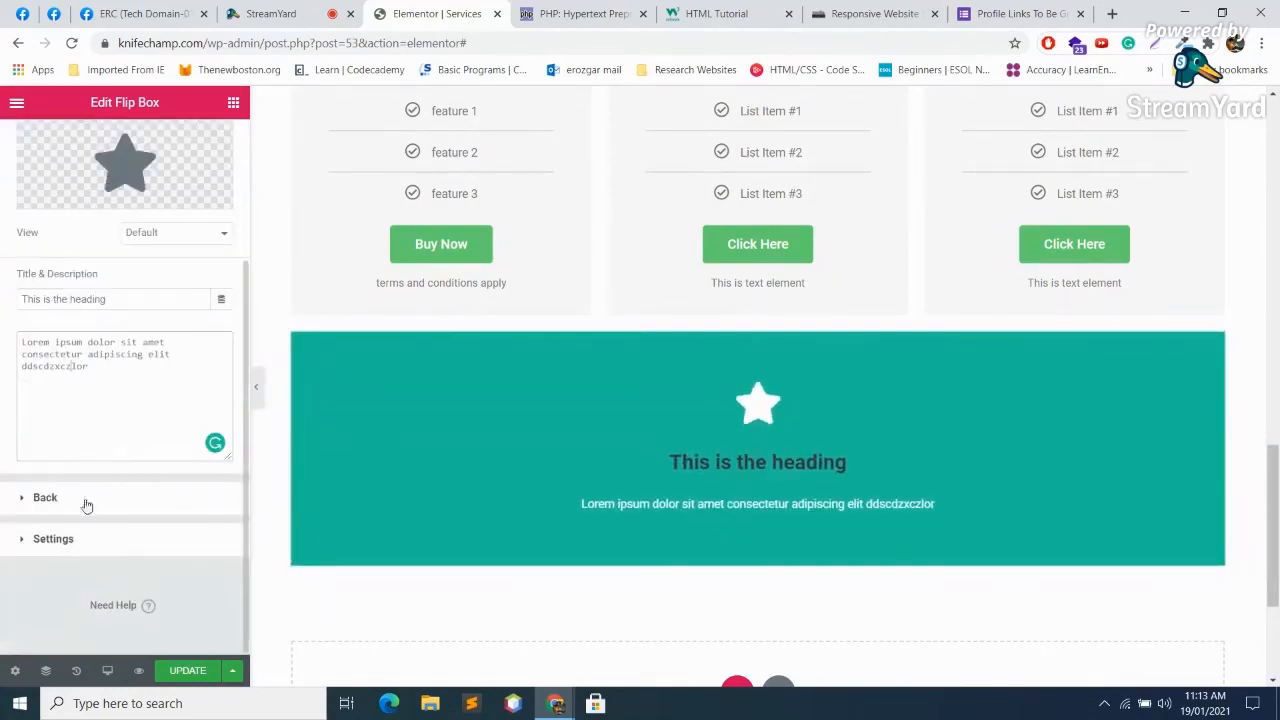
# Step: Replace the back side's heading with 'back side'
pyautogui.click(55, 506)
pyautogui.scroll(-2, 108, 486)
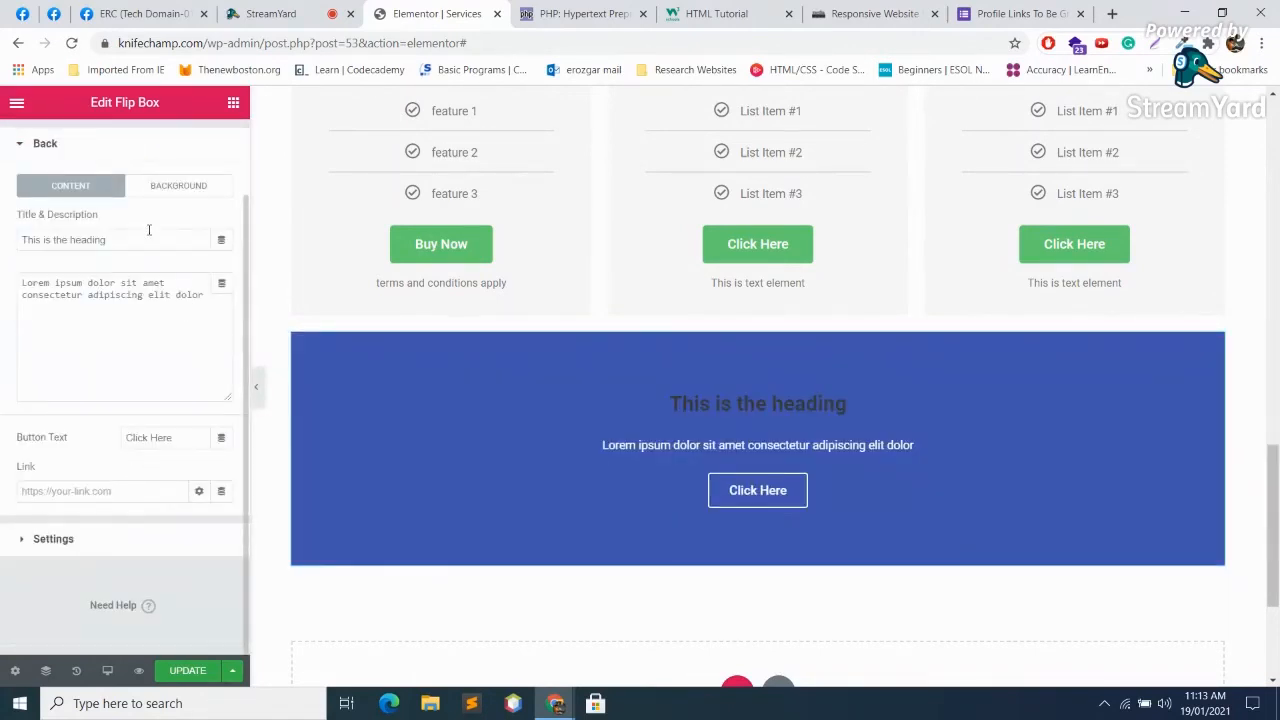
pyautogui.moveTo(148, 230); pyautogui.dragTo(2, 208)
pyautogui.write('back side')
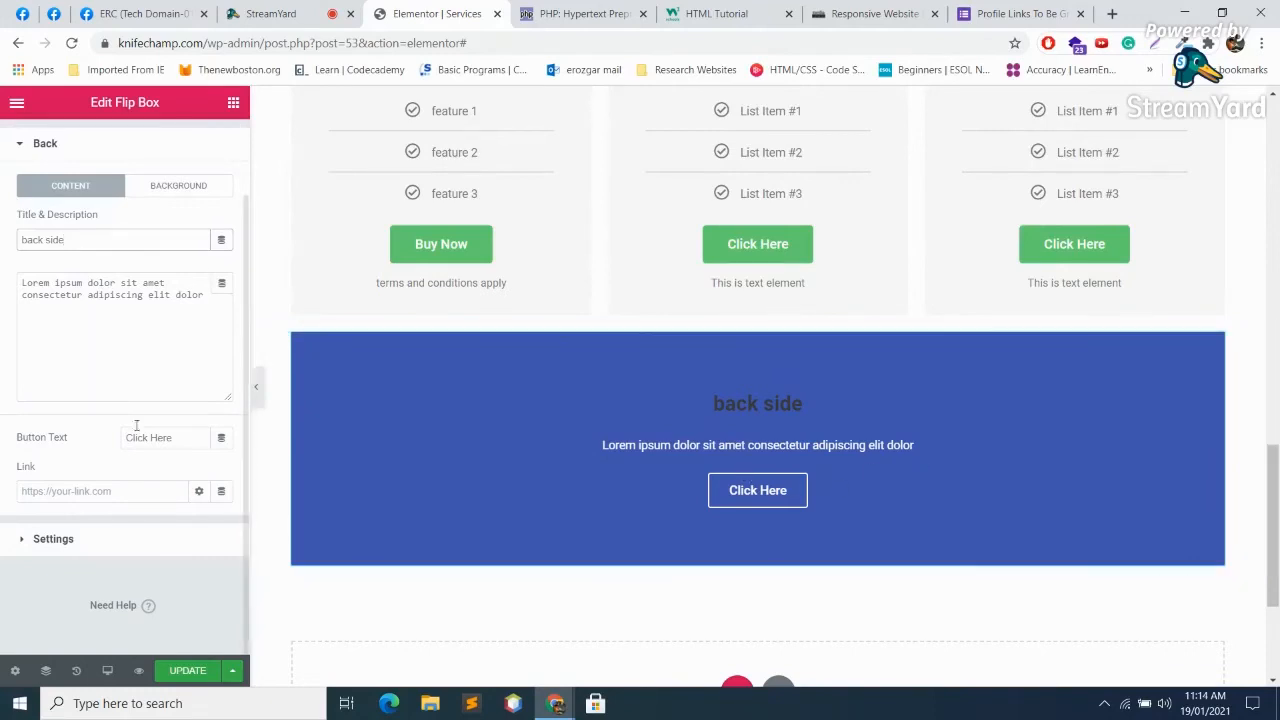
# Step: Replace the front title 'This is the heading' with 'front'
pyautogui.scroll(2, 167, 311)
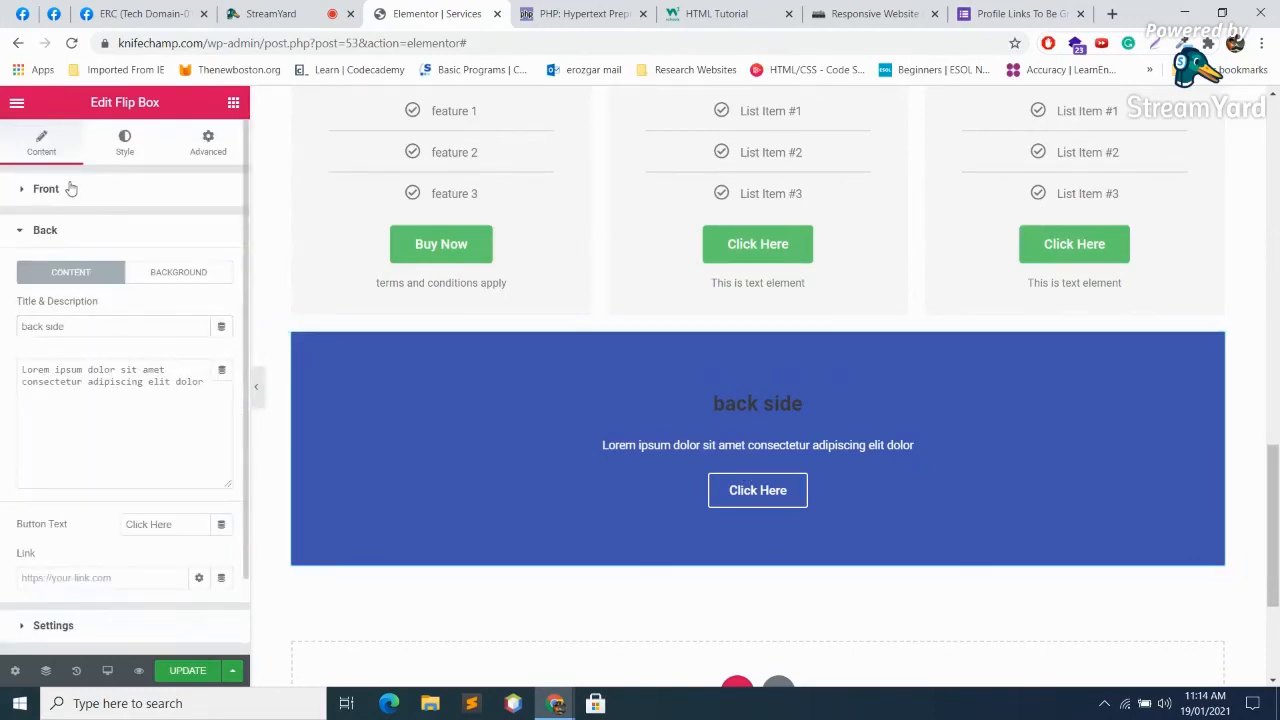
pyautogui.click(70, 189)
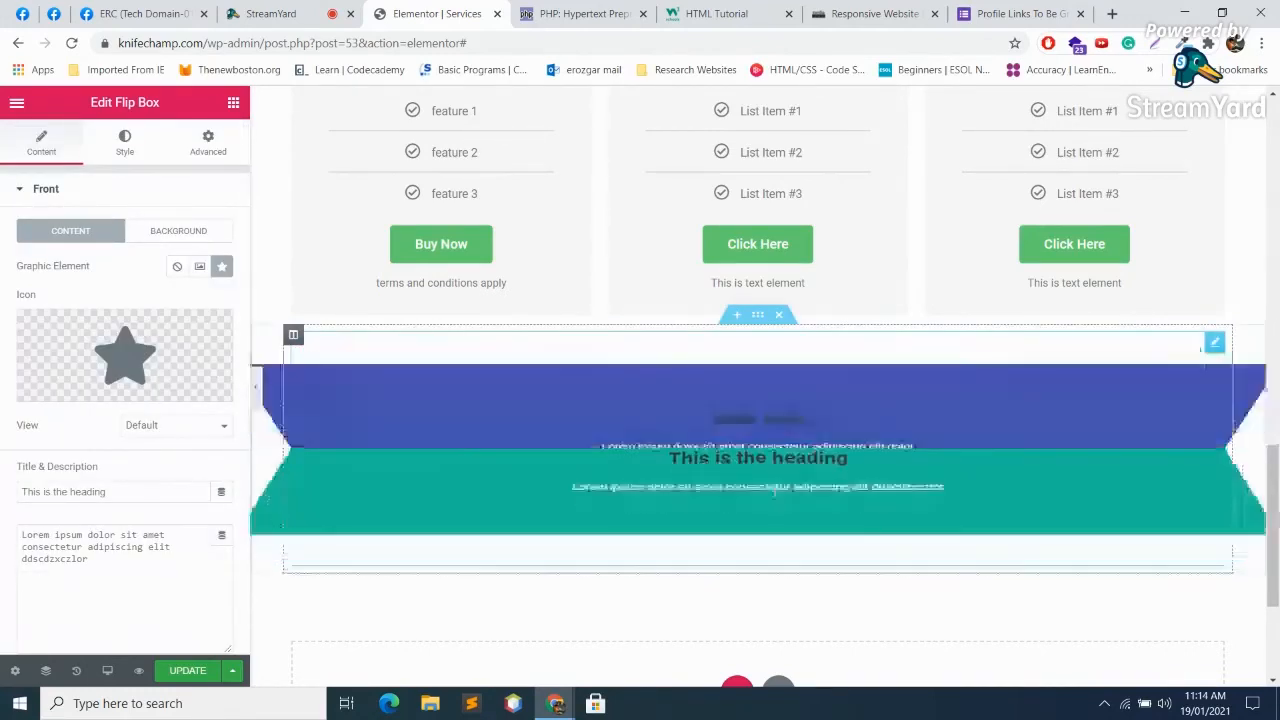
pyautogui.moveTo(106, 492); pyautogui.dragTo(2, 480)
pyautogui.write('front')
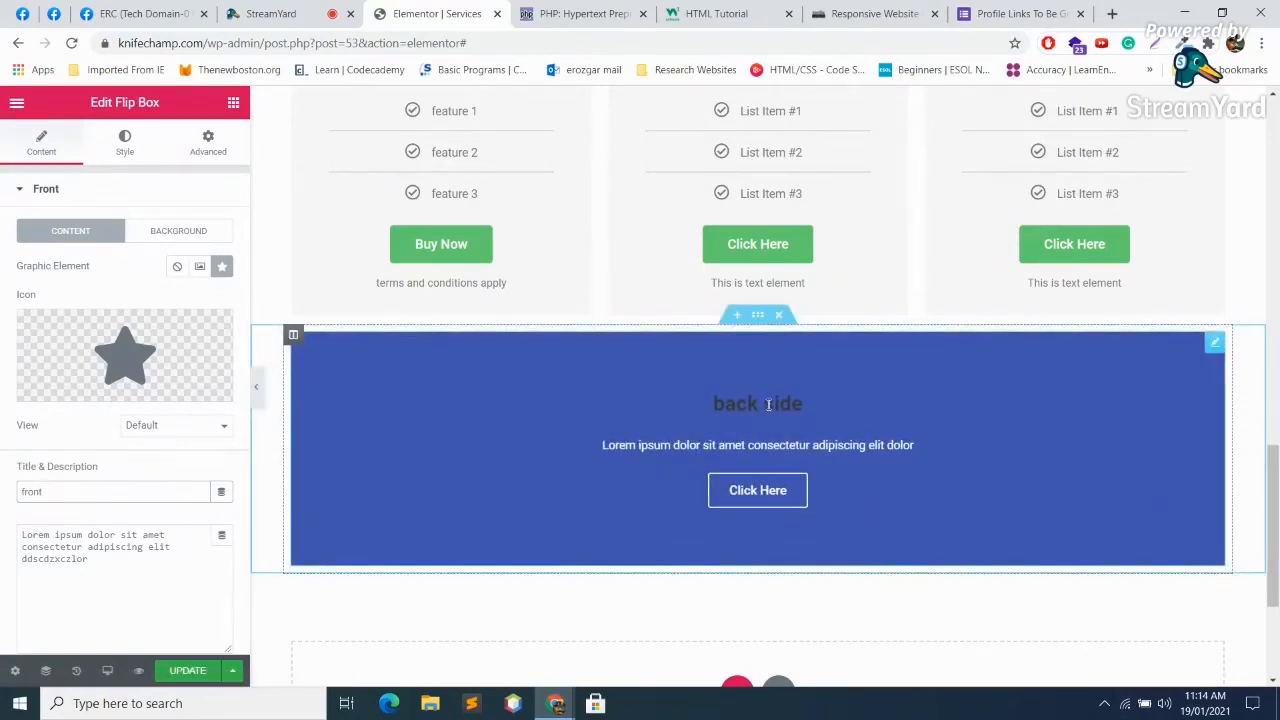
pyautogui.scroll(-3, 757, 519)
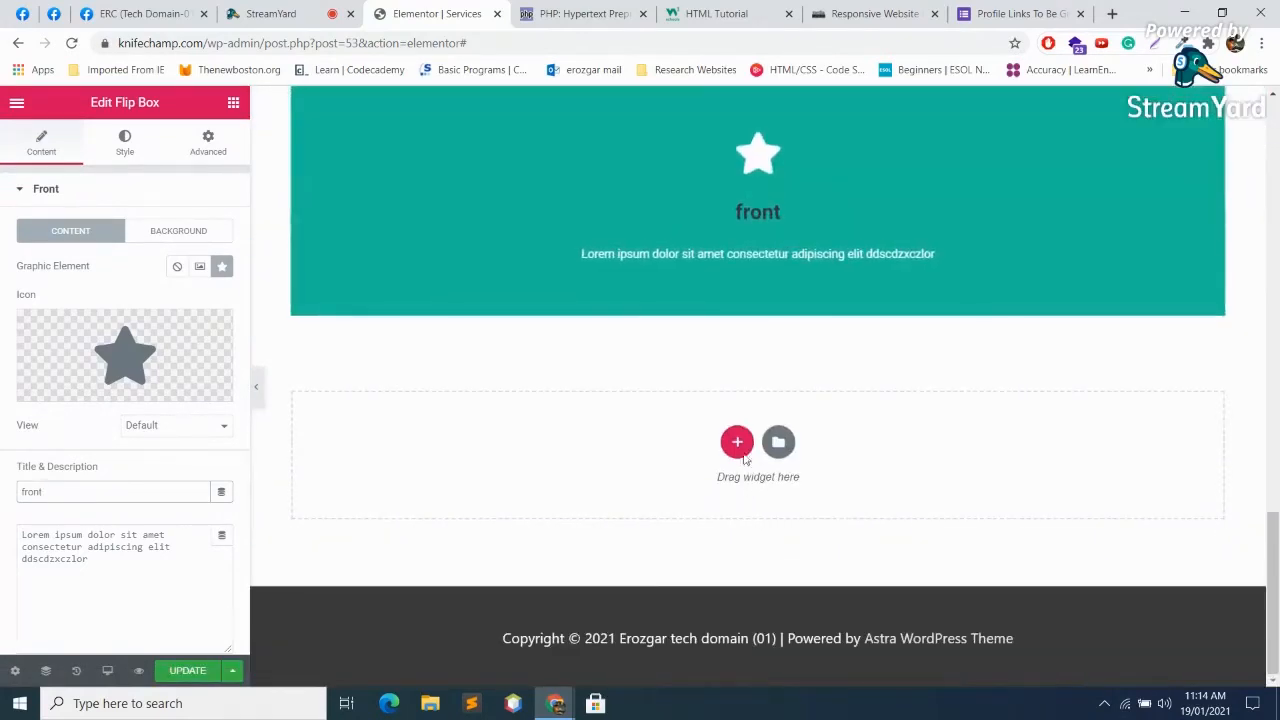
# Step: Start a new section below the flip box, check StreamYard, then switch to php.net
pyautogui.click(737, 442)
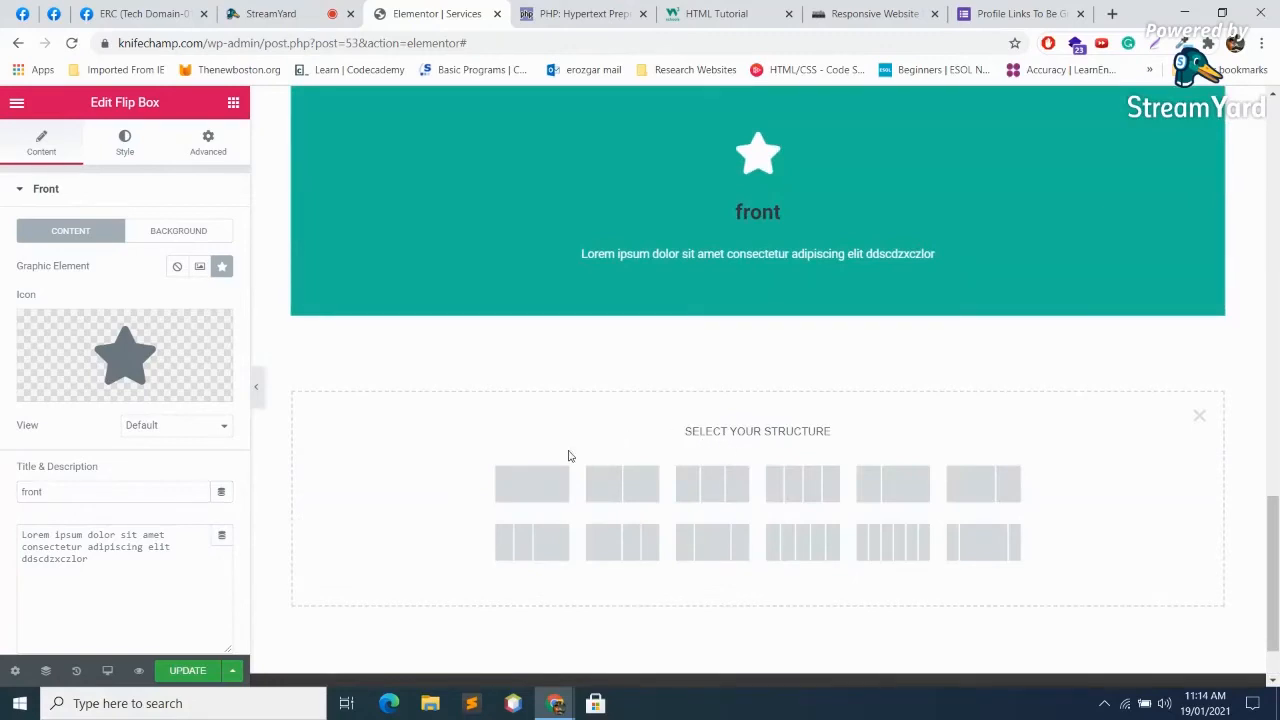
pyautogui.click(285, 13)
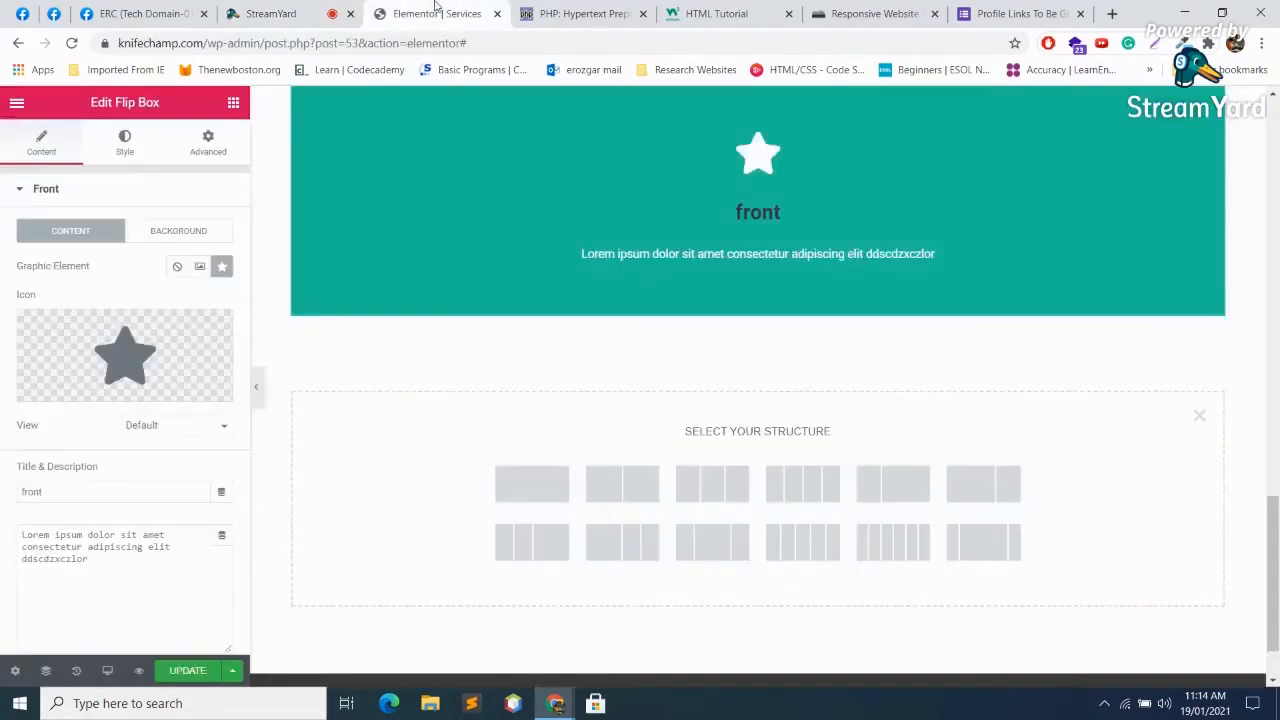
pyautogui.click(437, 13)
pyautogui.click(580, 13)
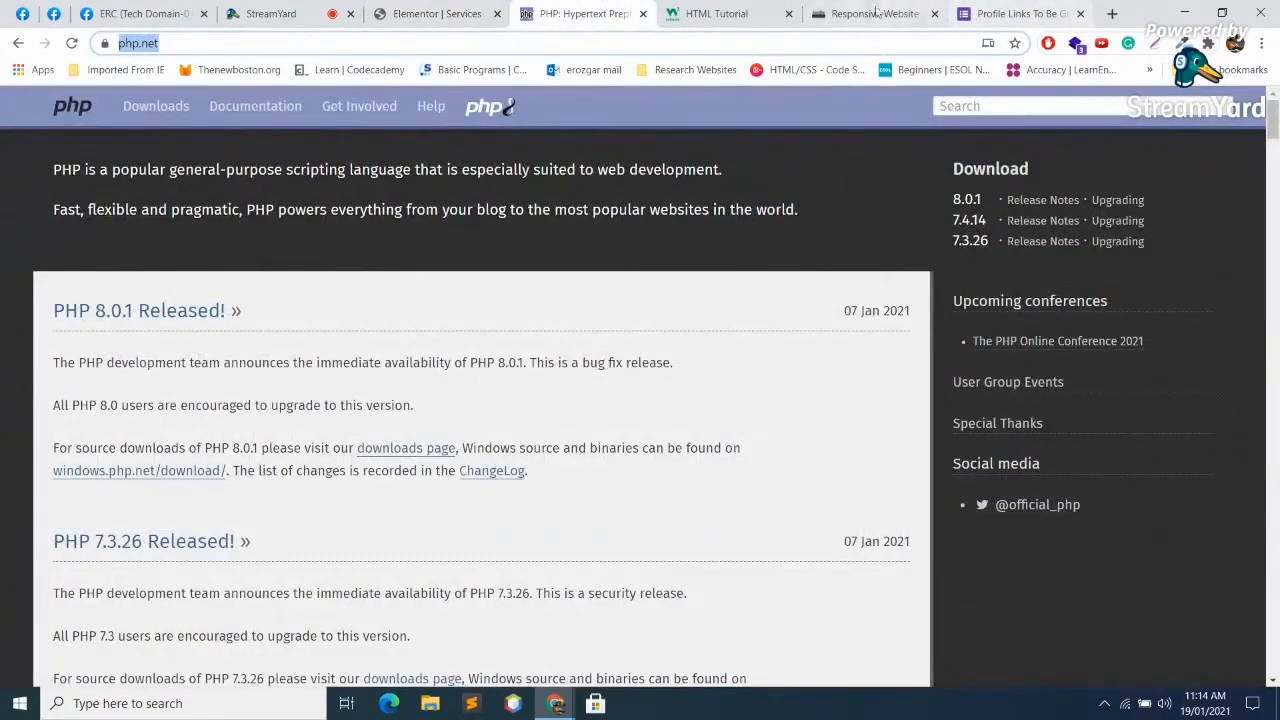
# Step: Open the knifechamp.com dashboard and delete the Akismet Anti-Spam plugin
pyautogui.click(1116, 14)
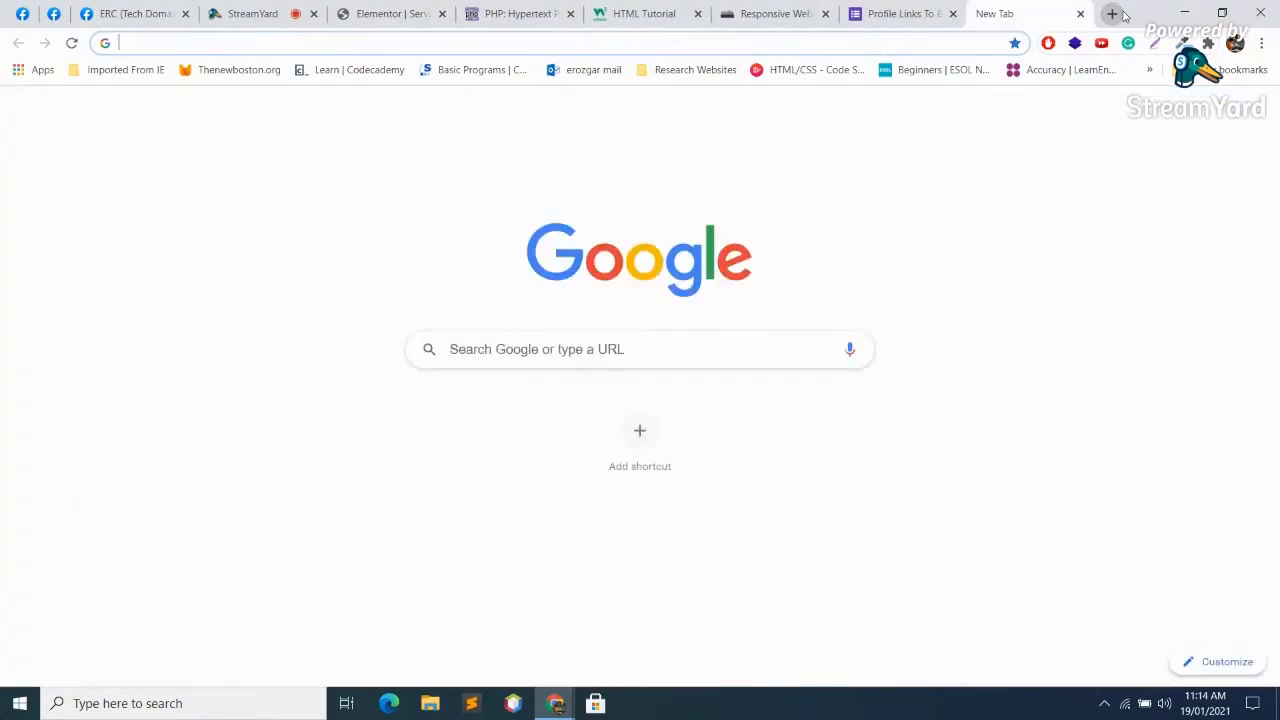
pyautogui.write('kn')
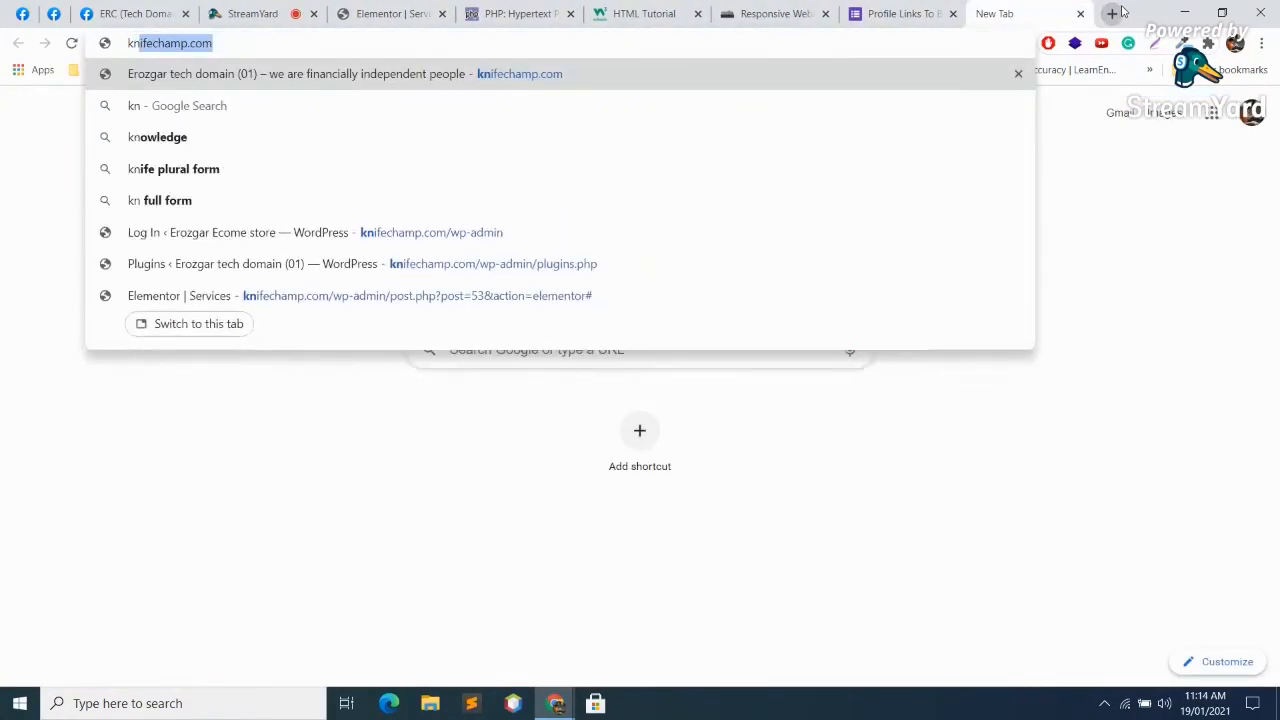
pyautogui.press('Return')
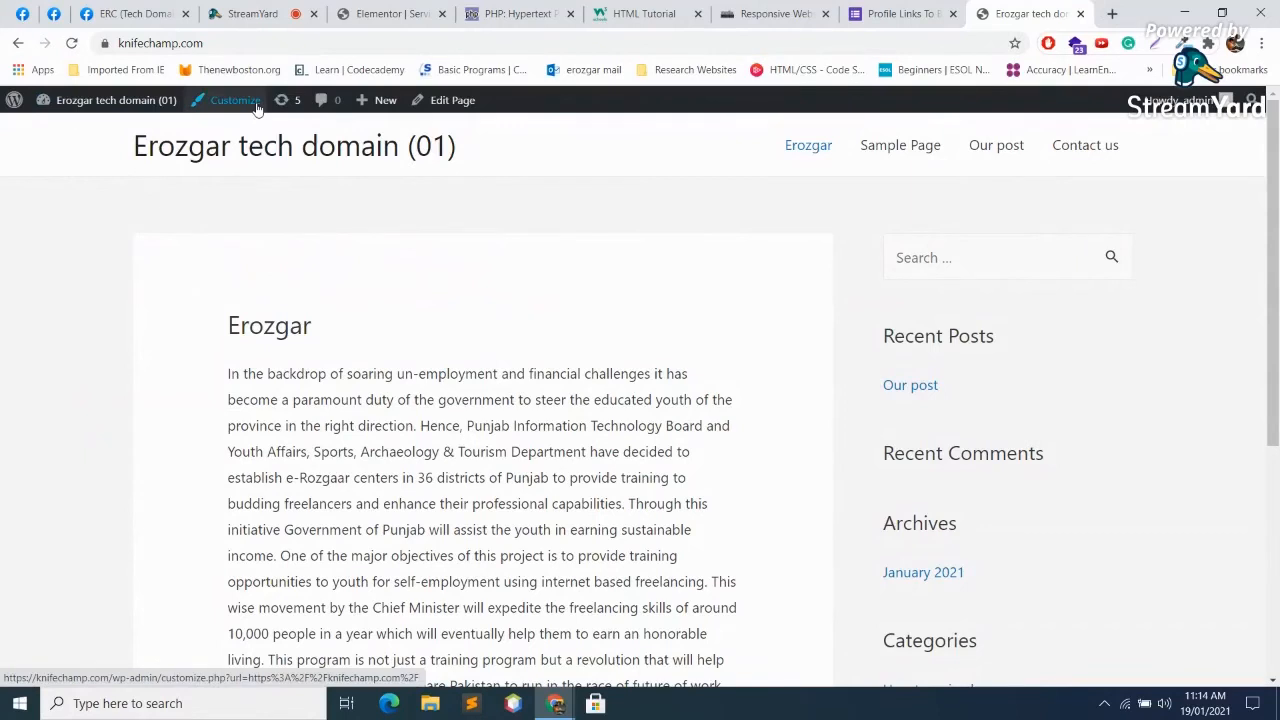
pyautogui.click(97, 101)
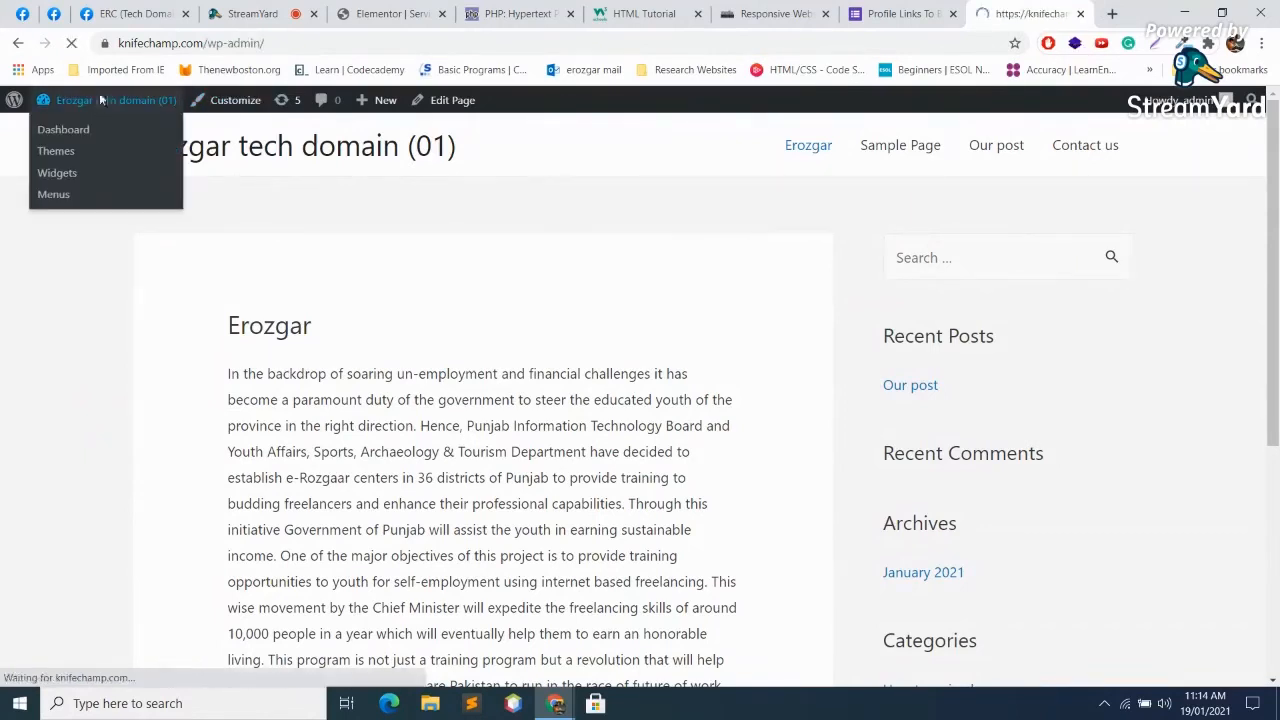
pyautogui.moveTo(56, 376)
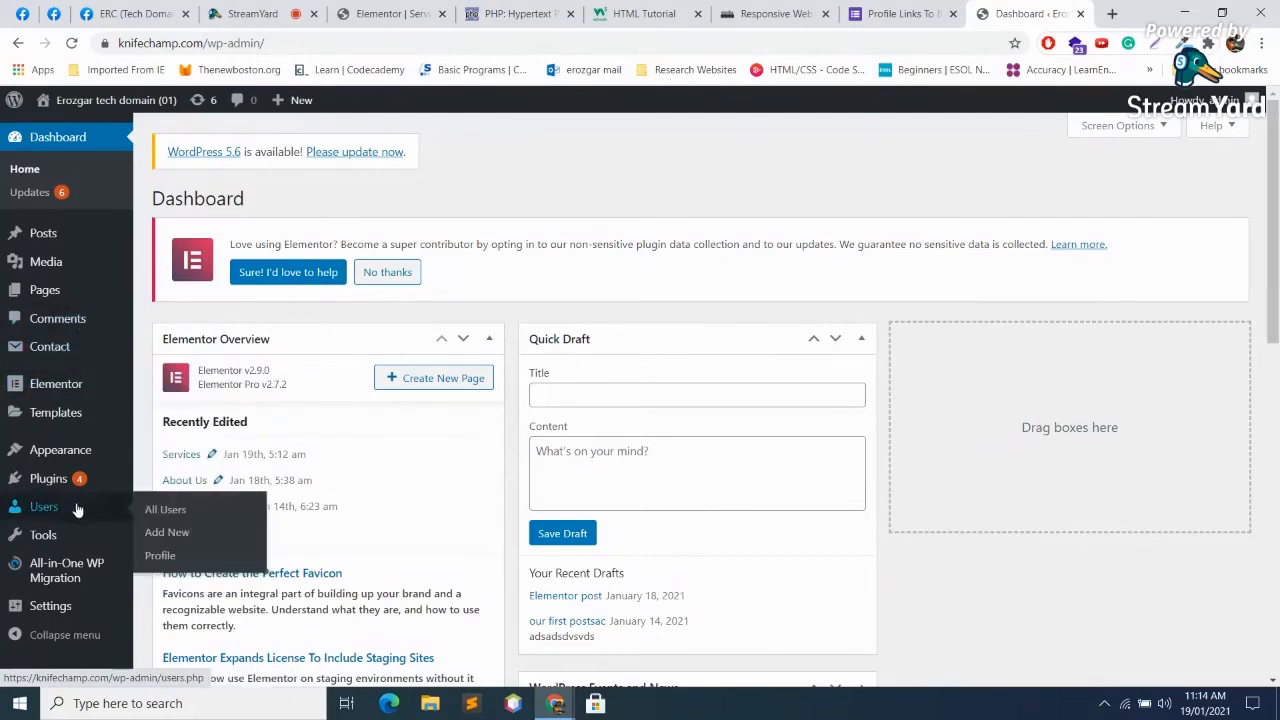
pyautogui.click(44, 486)
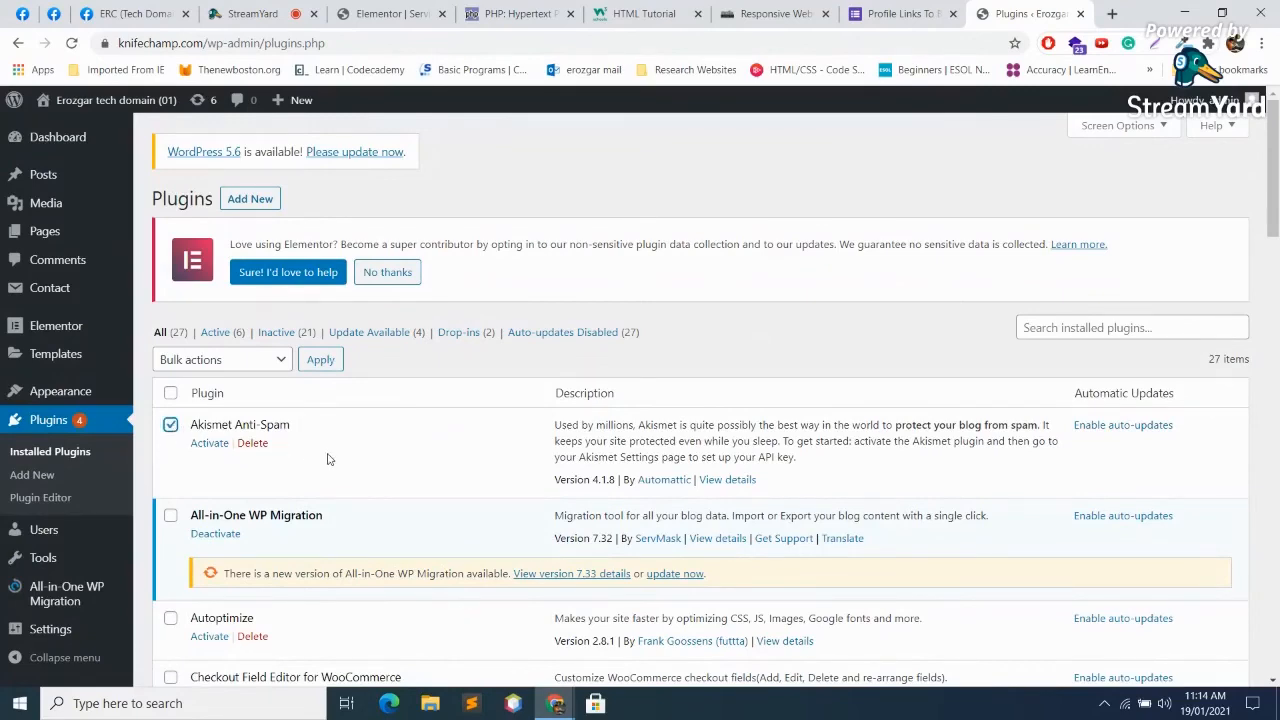
pyautogui.click(252, 443)
pyautogui.press('Return')
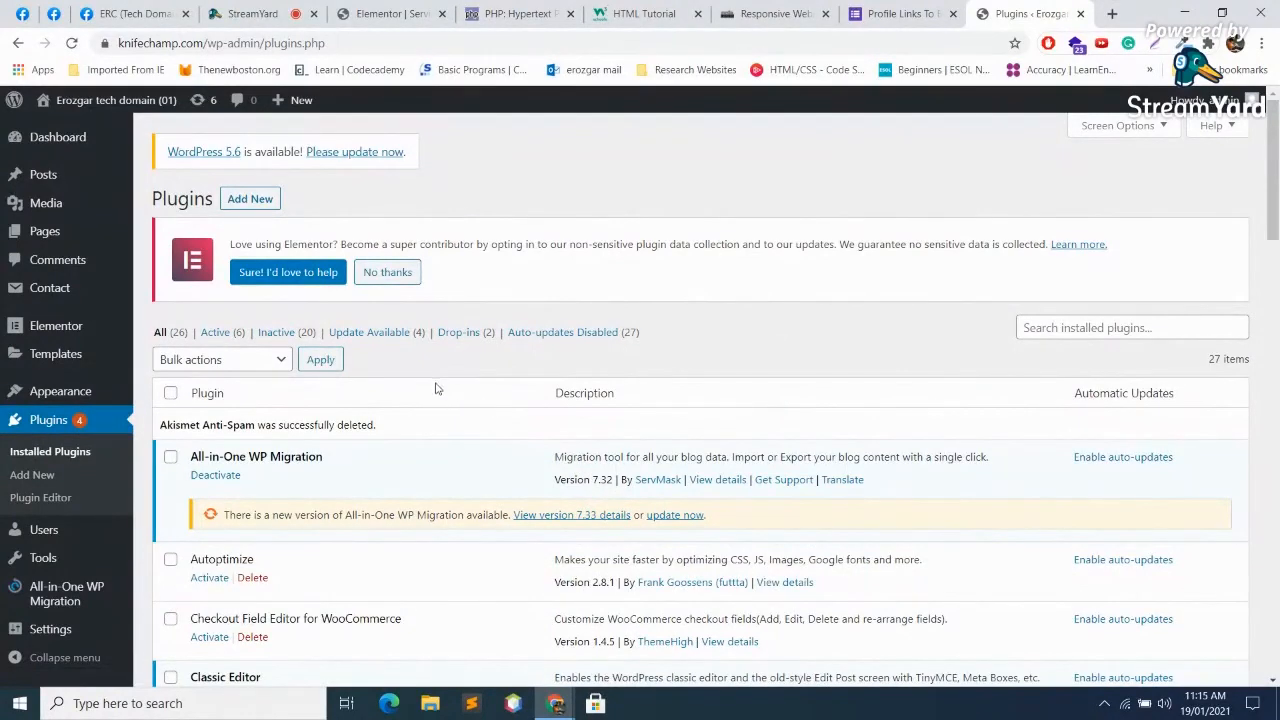
# Step: Move the draft 'our first postsac' to the Trash
pyautogui.click(48, 176)
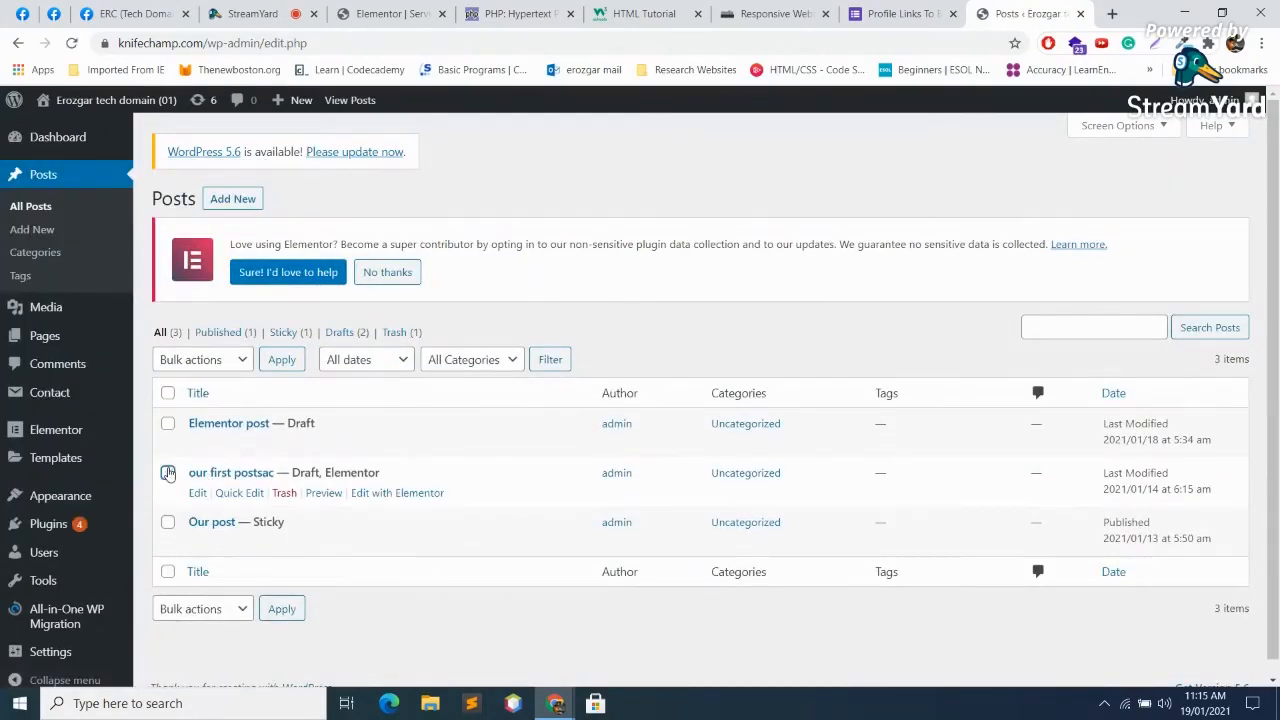
pyautogui.click(226, 359)
pyautogui.click(208, 412)
pyautogui.click(282, 362)
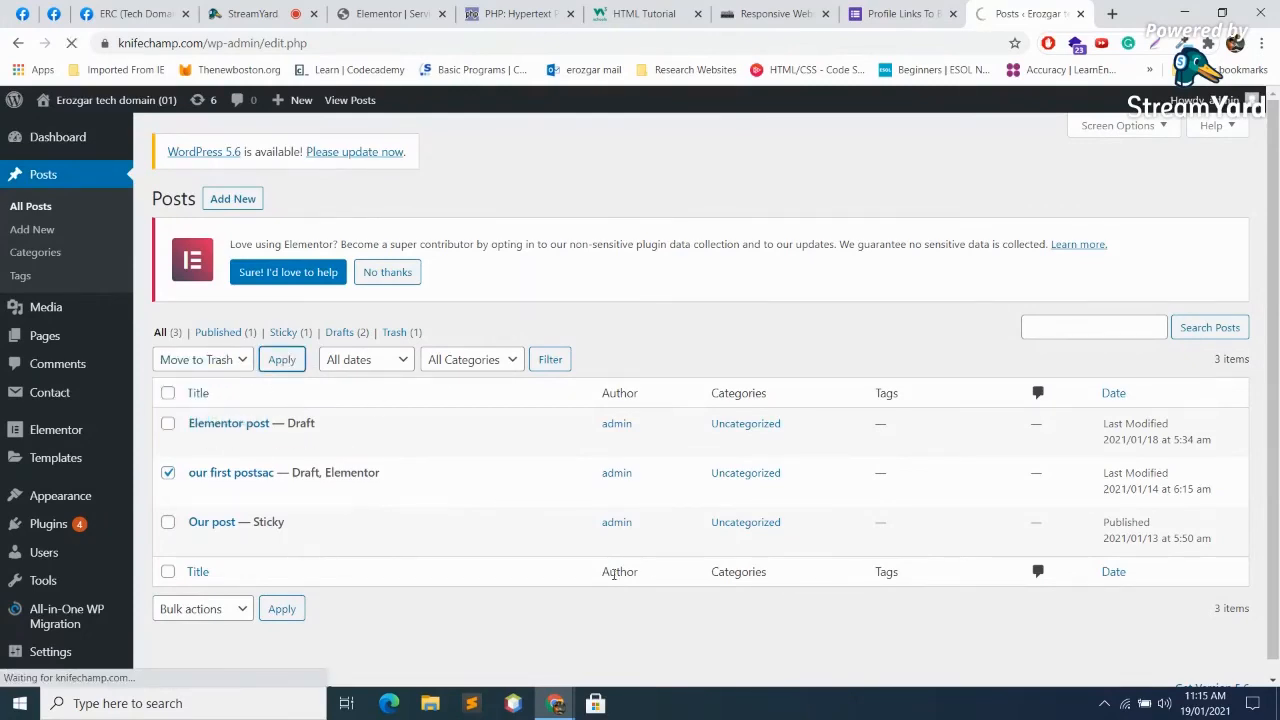
# Step: Permanently delete both posts in the Trash
pyautogui.click(392, 378)
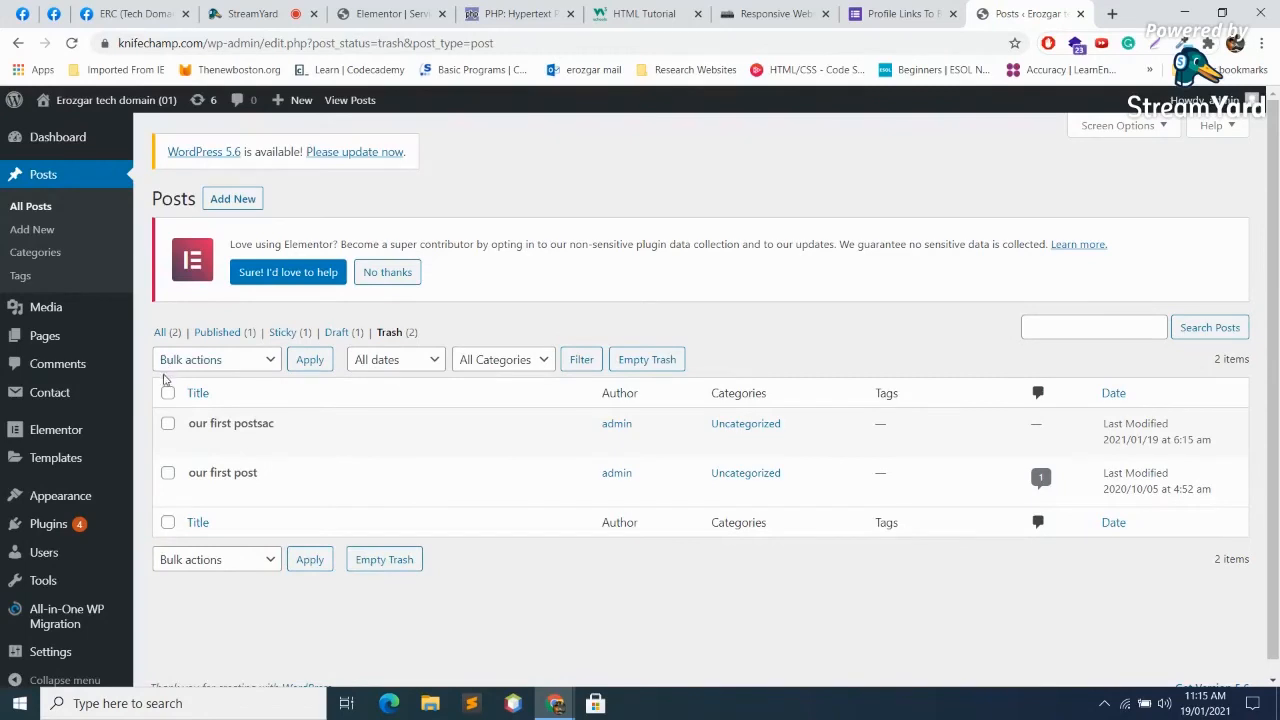
pyautogui.click(232, 362)
pyautogui.click(205, 414)
pyautogui.click(321, 361)
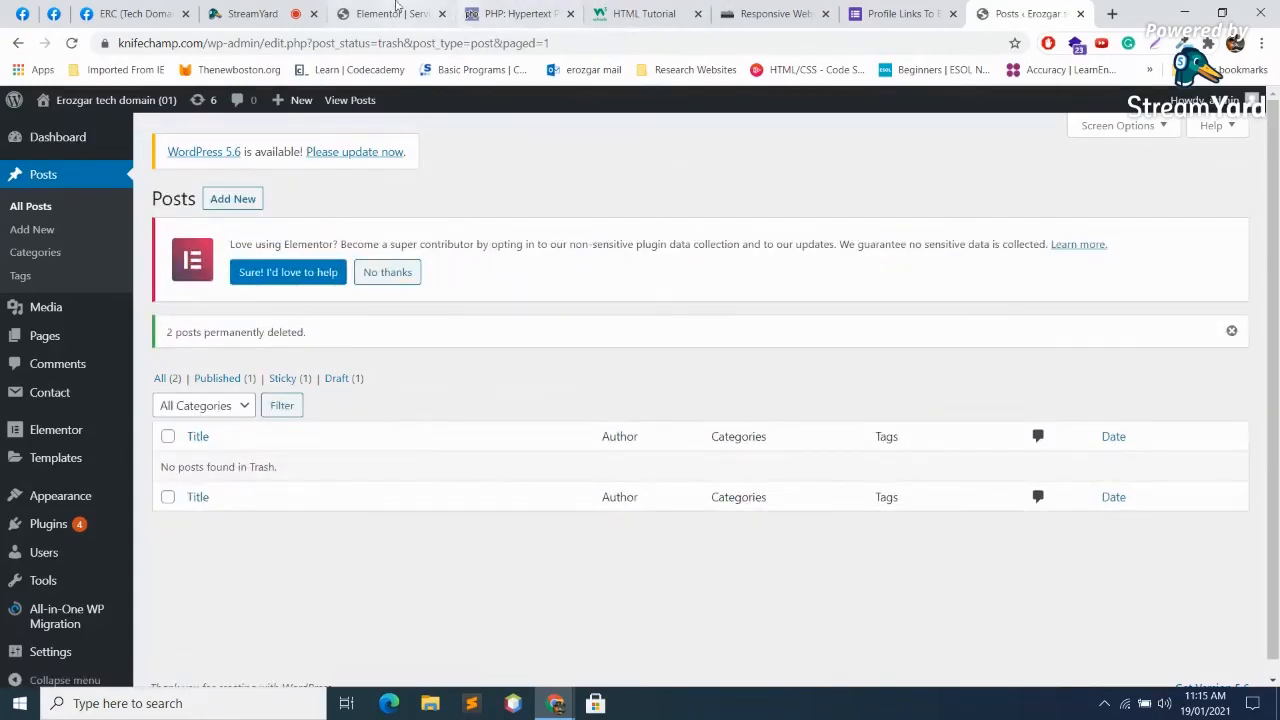
# Step: Back in Elementor, make the new section below the Flip Box single-column and open its widget list
pyautogui.click(250, 14)
pyautogui.hotkey('ctrl', 'Tab')
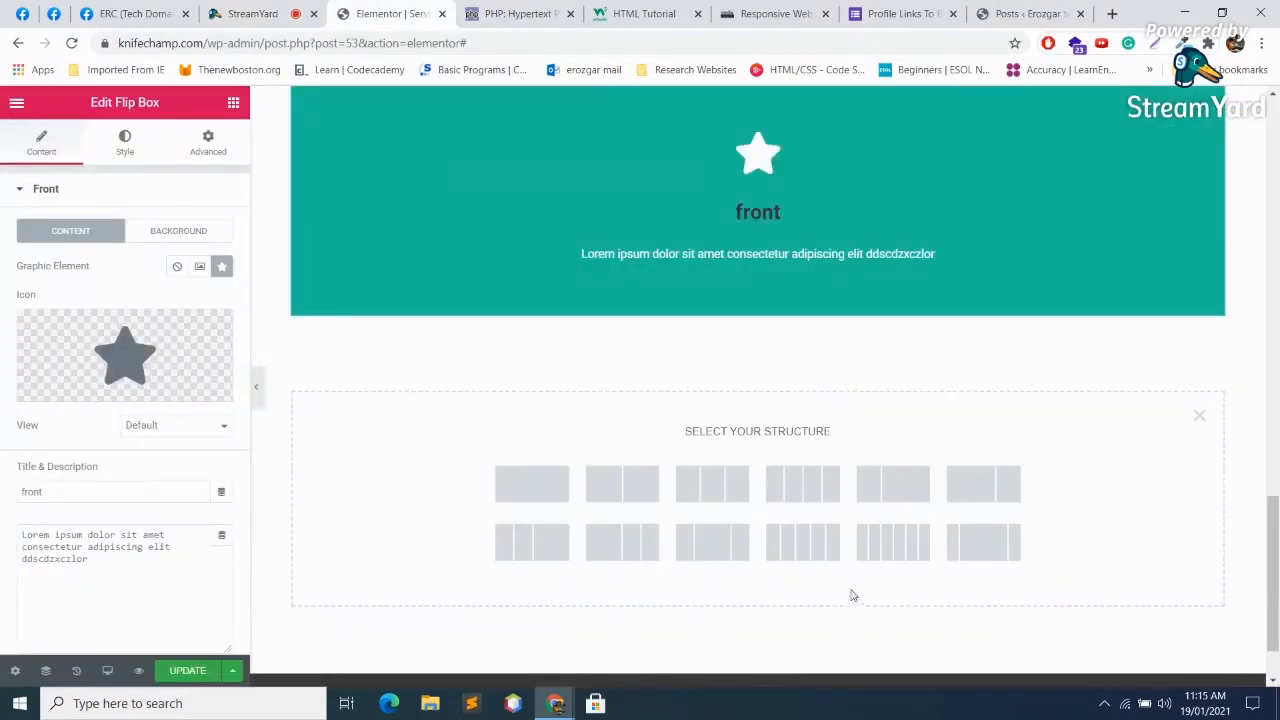
pyautogui.scroll(4, 304, 267)
pyautogui.scroll(-5, 400, 334)
pyautogui.scroll(20, 450, 350)
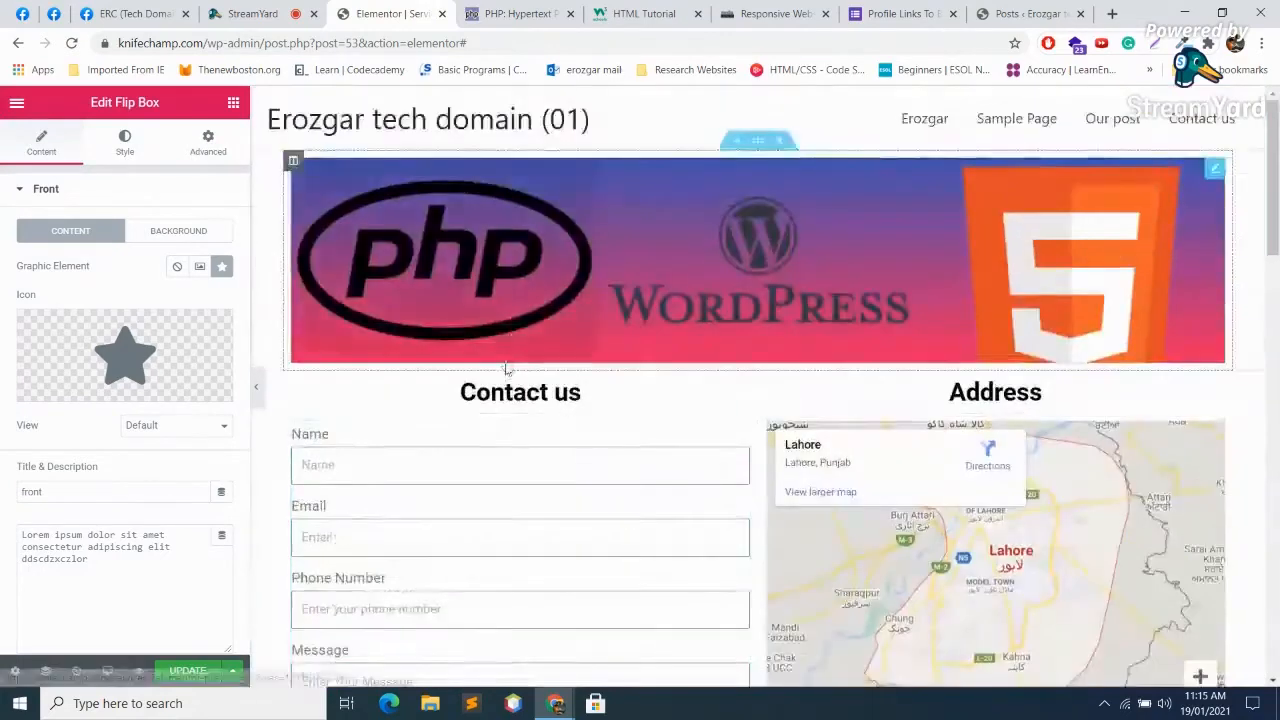
pyautogui.scroll(-20, 507, 366)
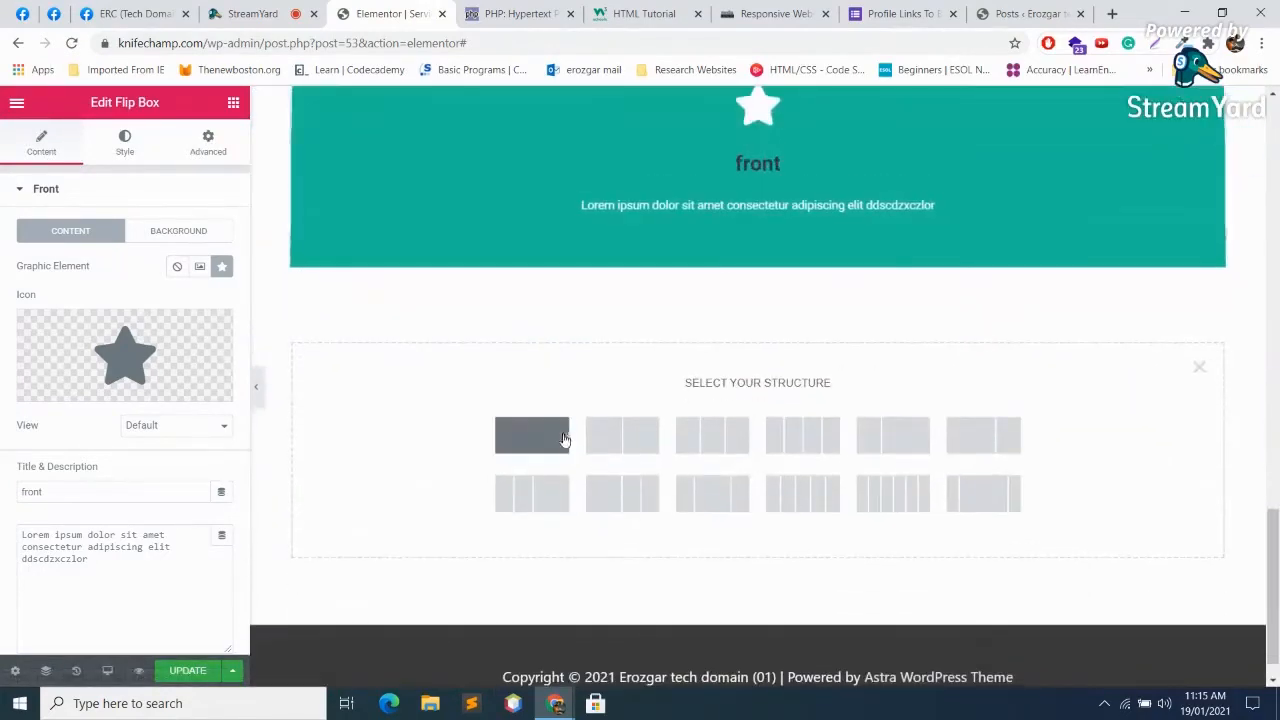
pyautogui.click(550, 438)
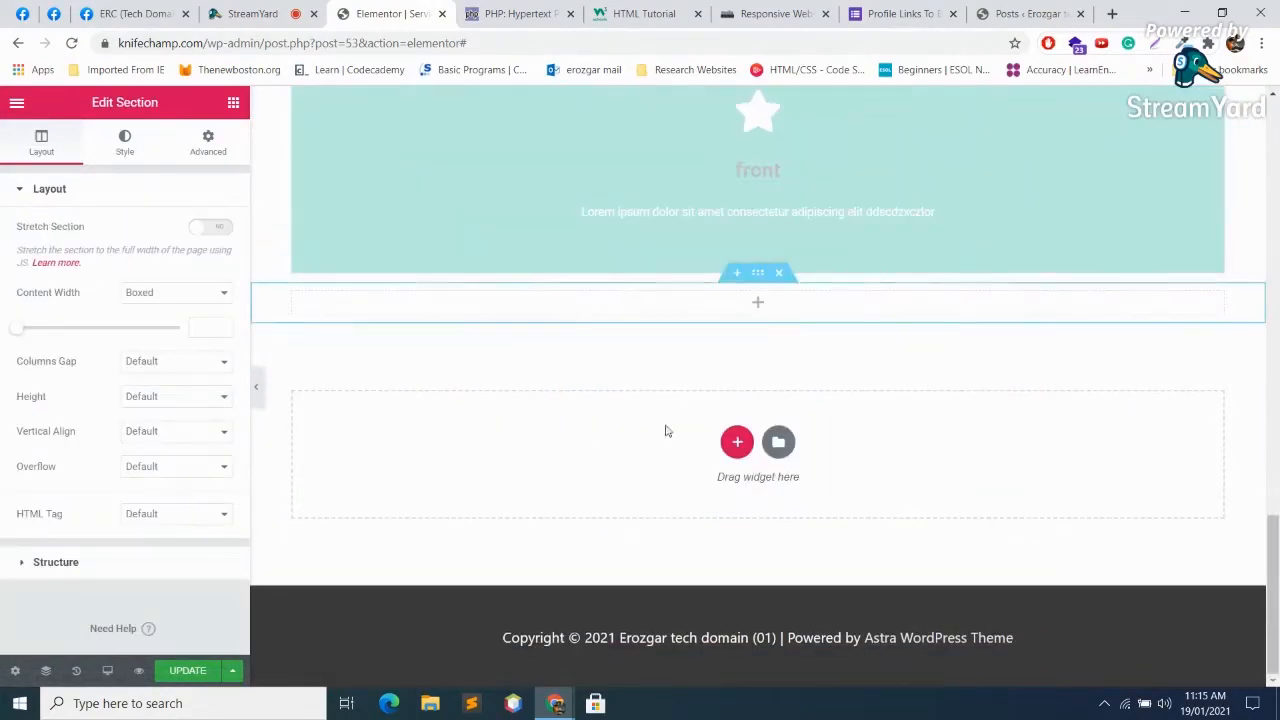
pyautogui.click(758, 303)
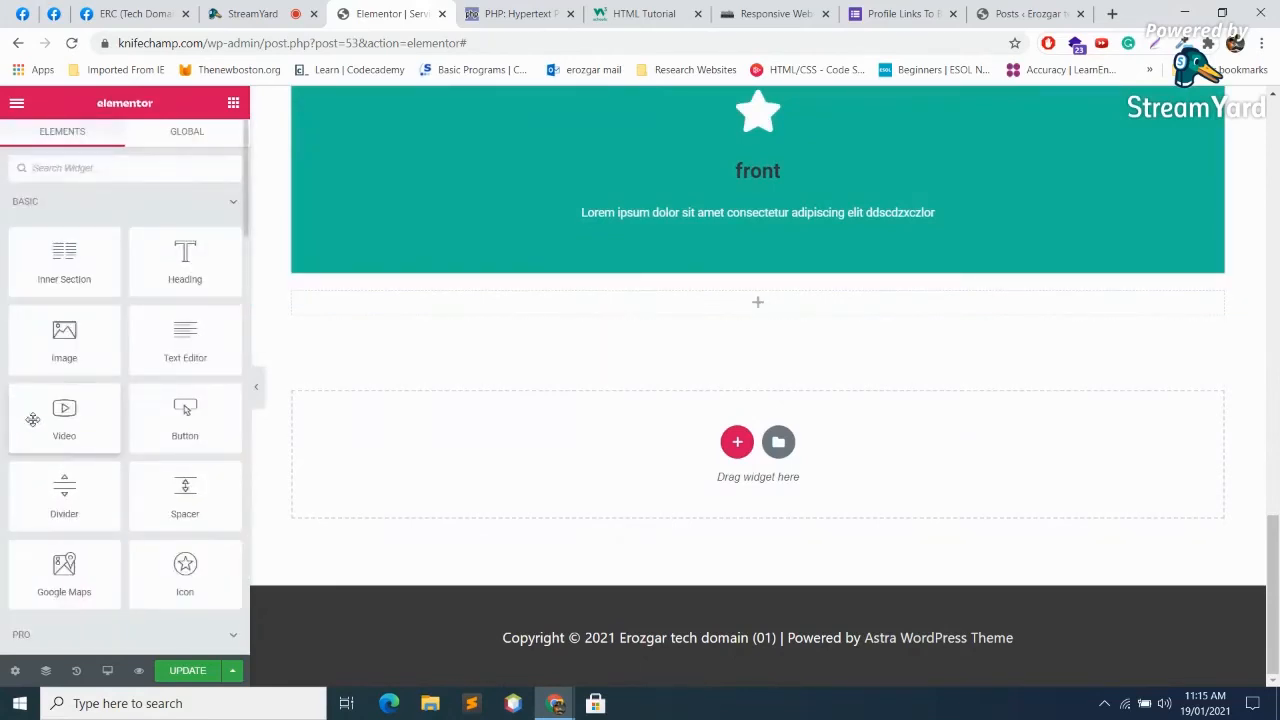
pyautogui.scroll(-5, 100, 420)
pyautogui.scroll(-4, 183, 495)
pyautogui.scroll(2, 185, 420)
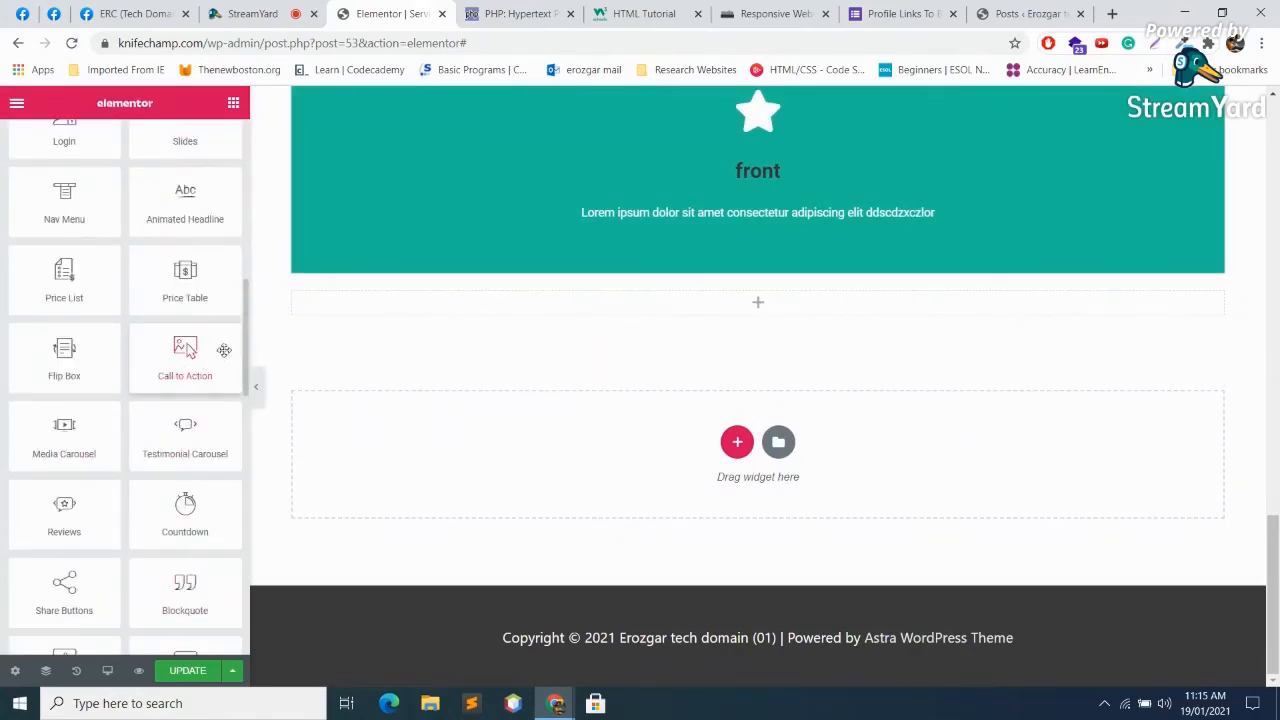
pyautogui.moveTo(185, 350); pyautogui.dragTo(706, 300)
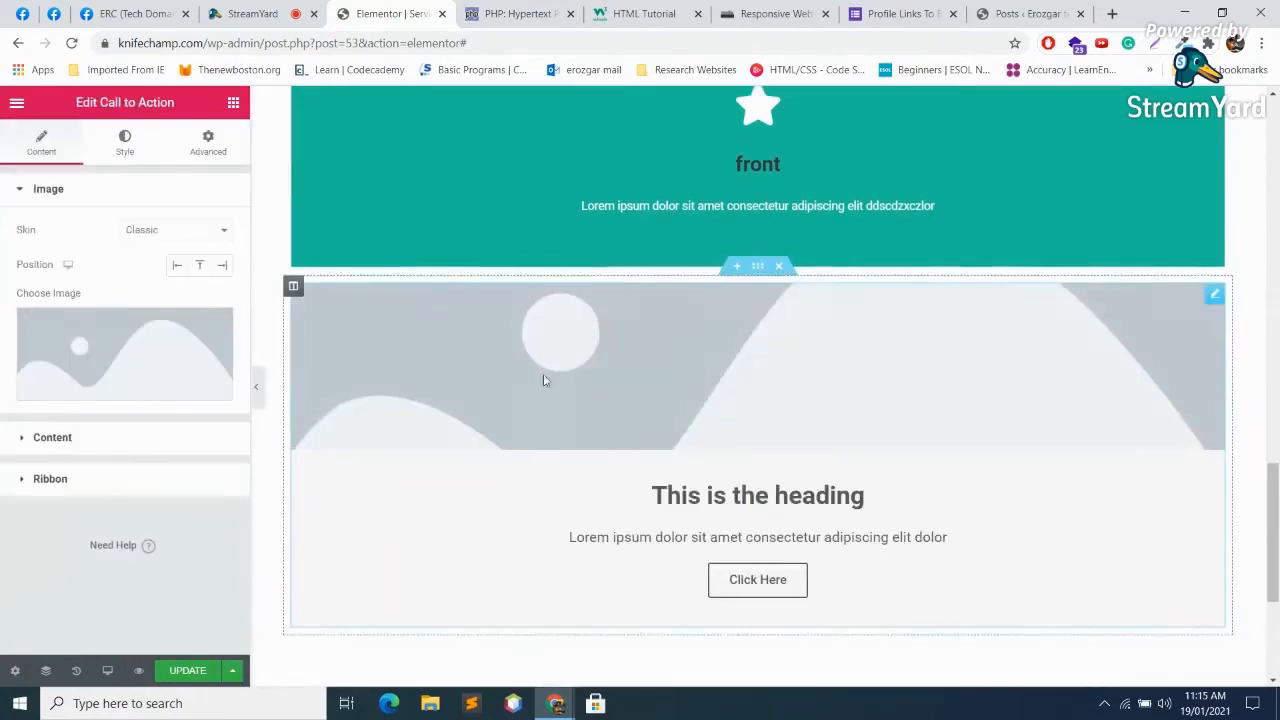
pyautogui.click(107, 336)
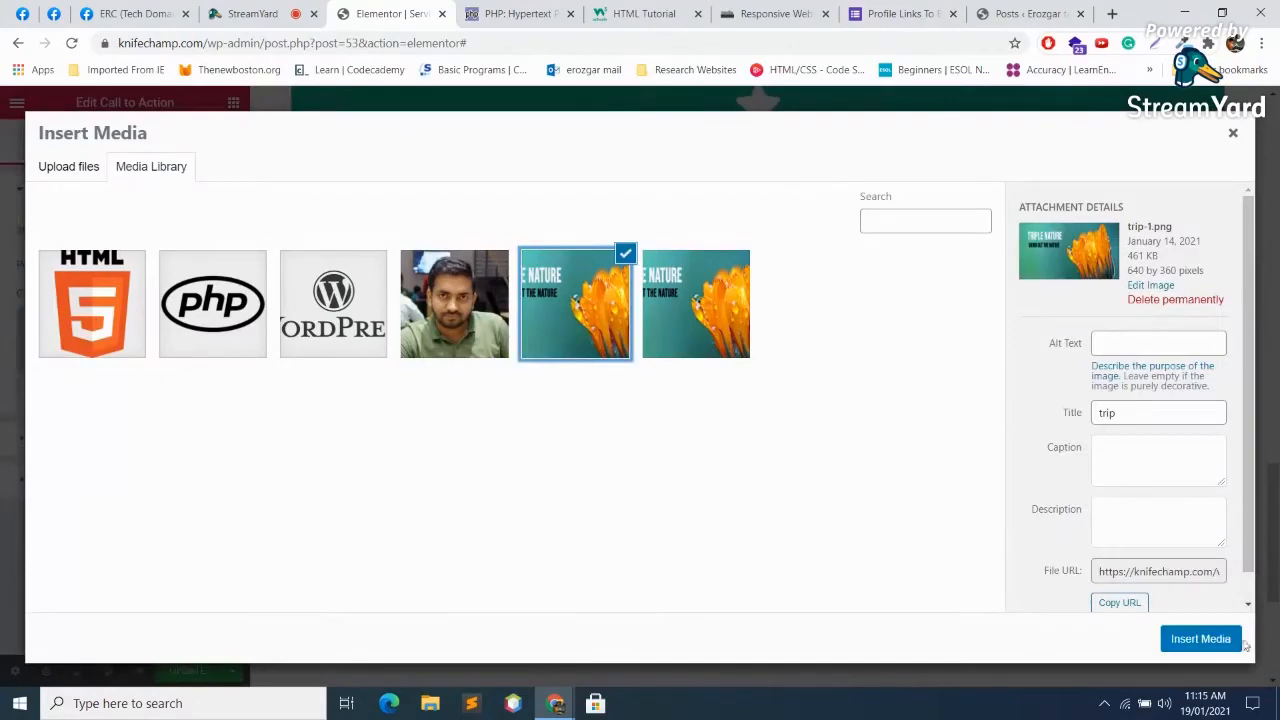
pyautogui.click(1240, 642)
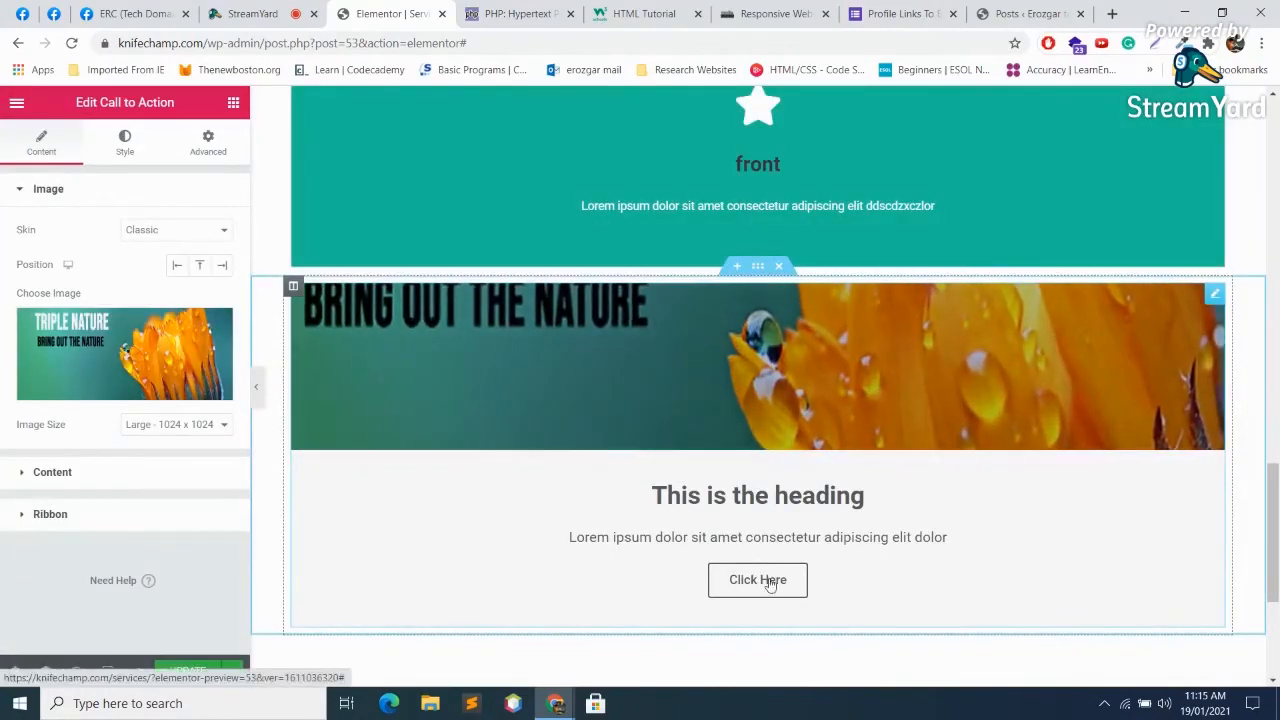
pyautogui.scroll(-3, 854, 495)
pyautogui.scroll(2, 784, 557)
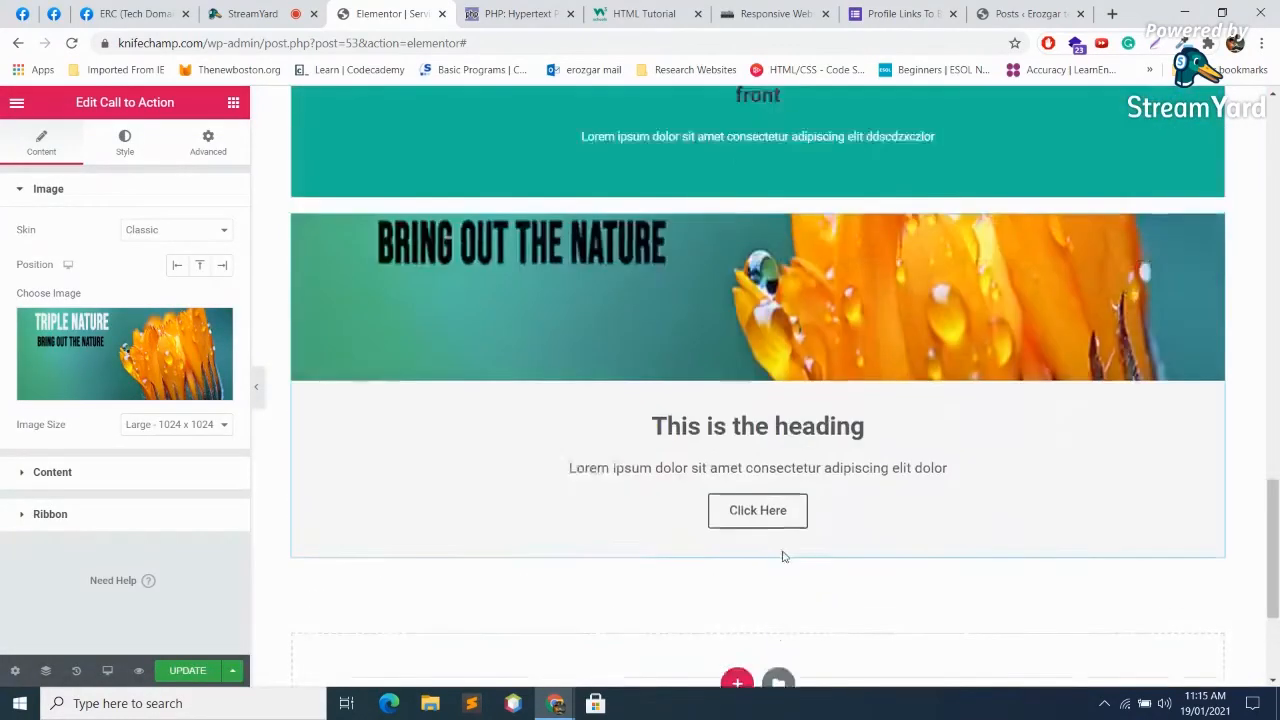
pyautogui.scroll(1, 784, 557)
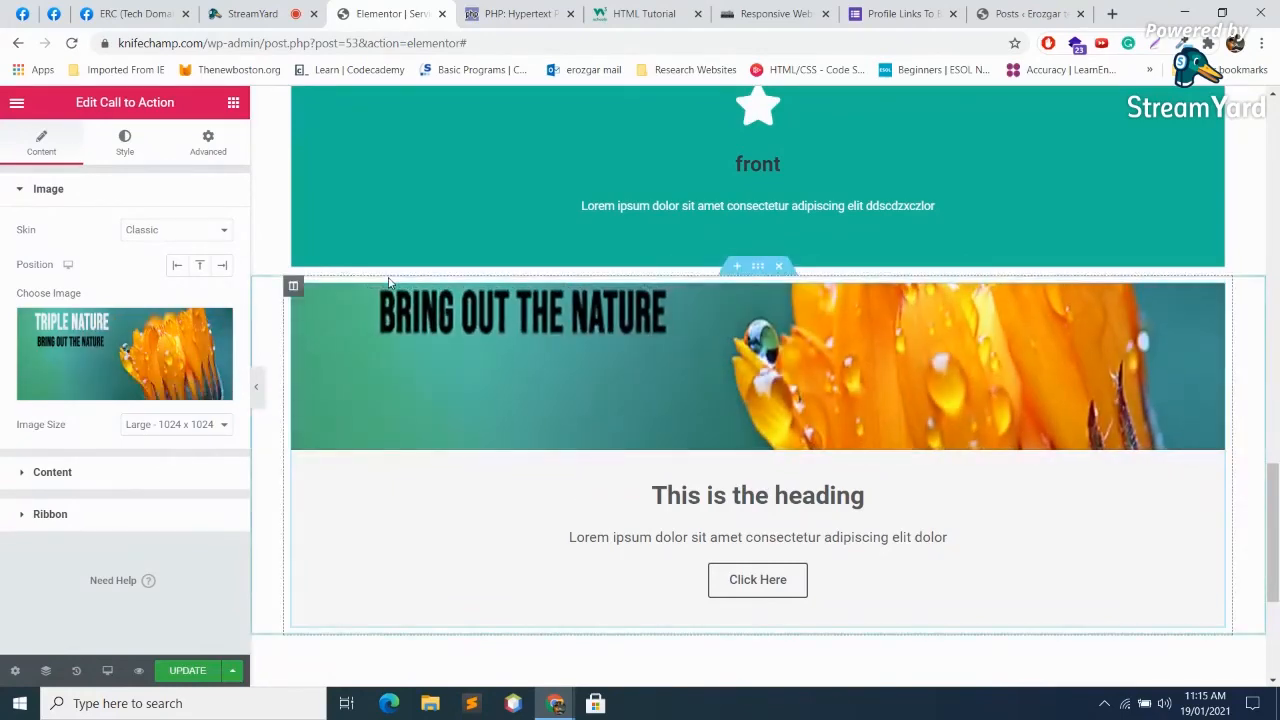
# Step: Expand the Call to Action's Content settings and select the 'This is the heading' title
pyautogui.click(130, 473)
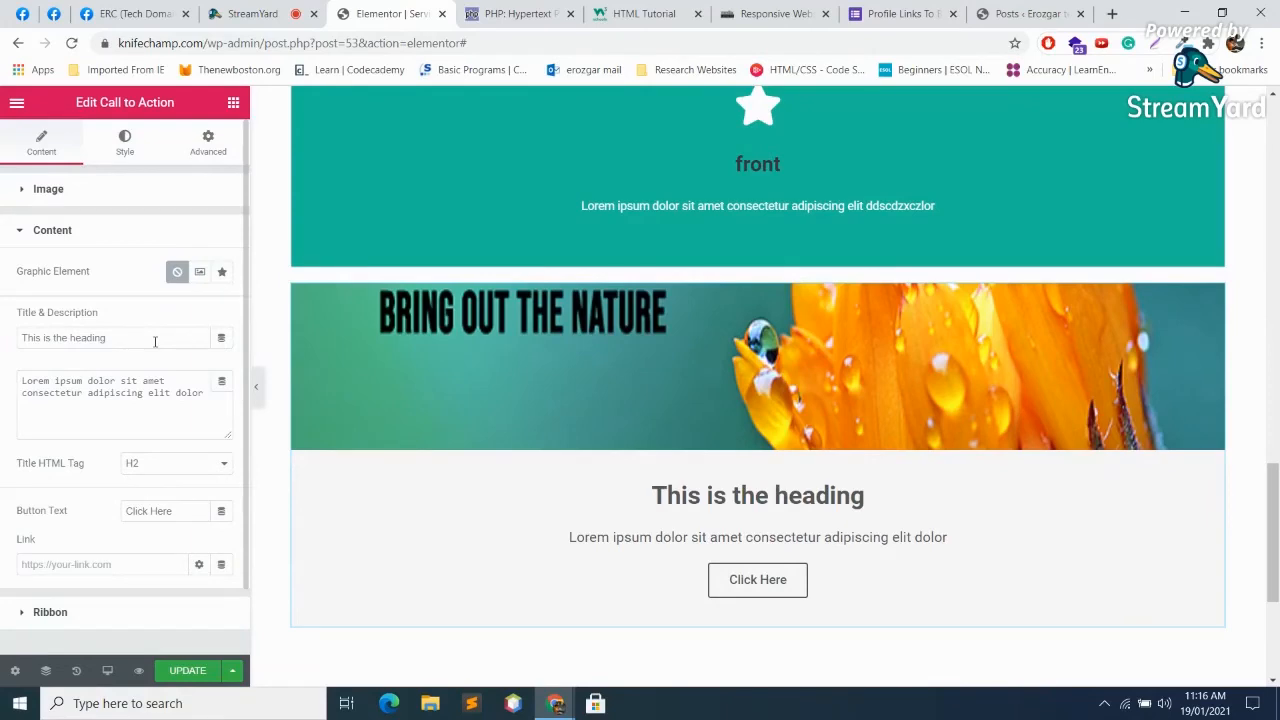
pyautogui.click(155, 342)
pyautogui.moveTo(95, 340); pyautogui.dragTo(22, 338)
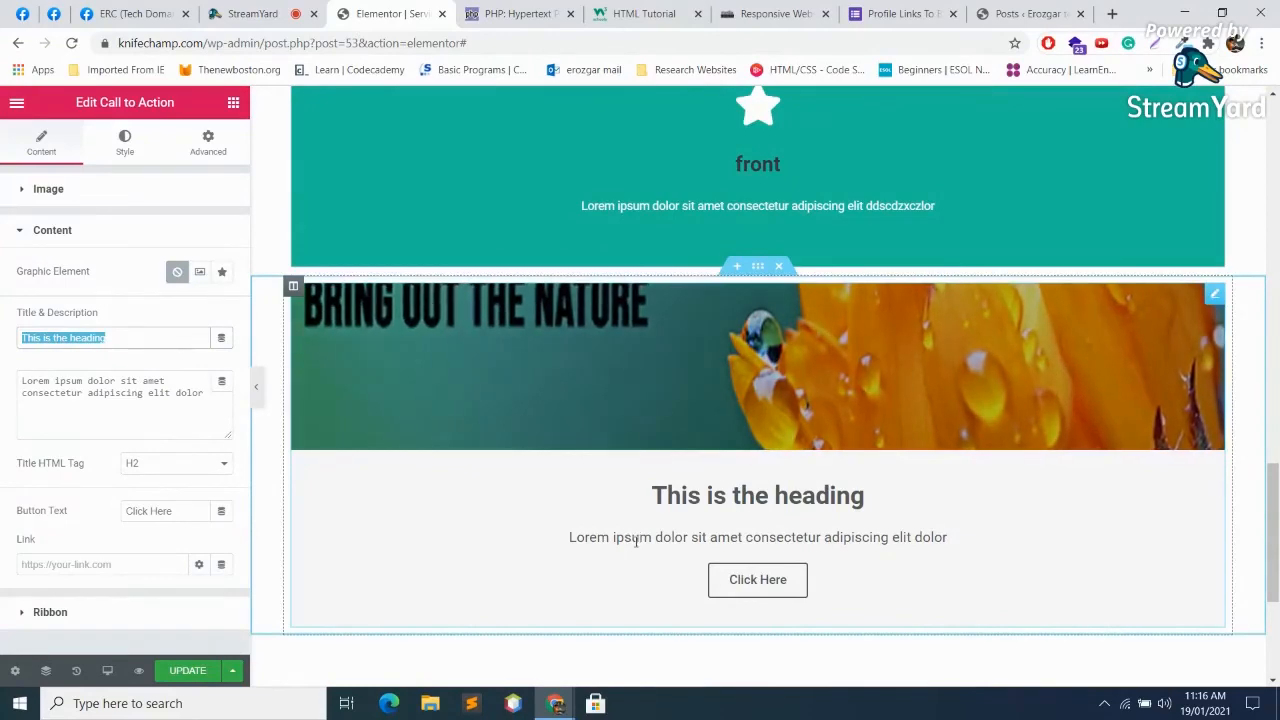
# Step: Switch back to the StreamYard studio and briefly mute, then unmute, the microphone
pyautogui.click(270, 12)
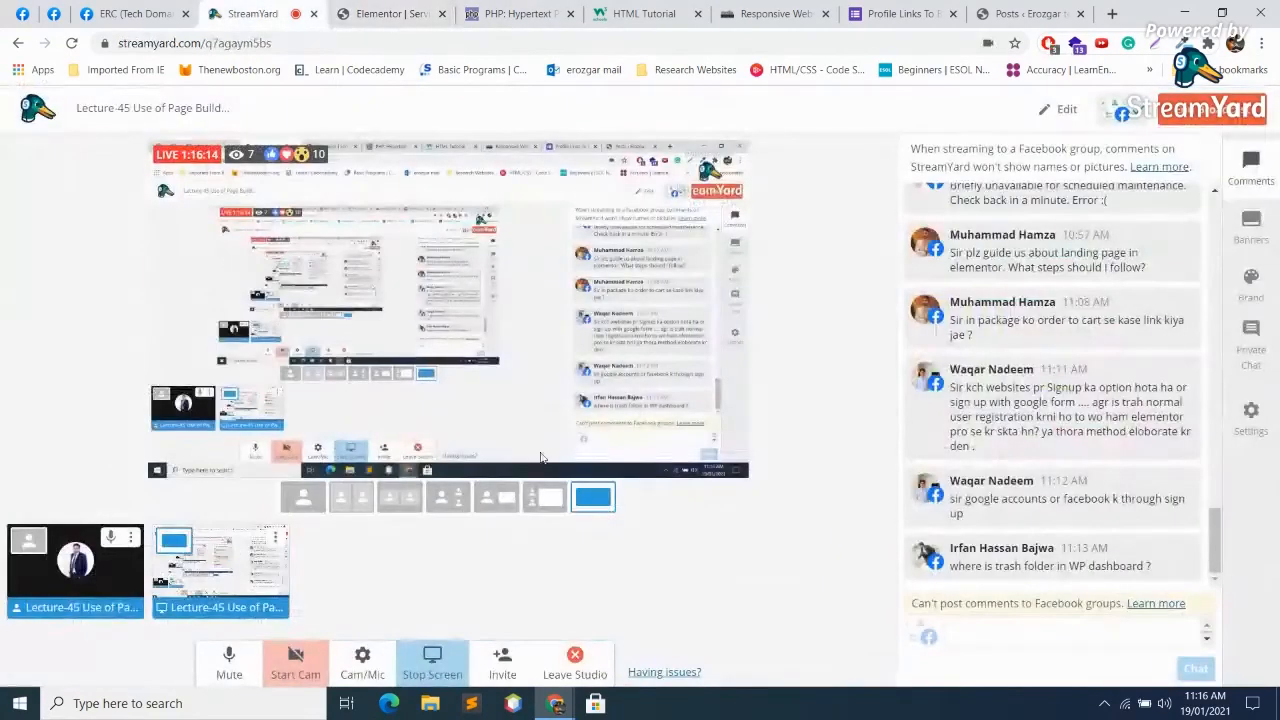
pyautogui.click(229, 660)
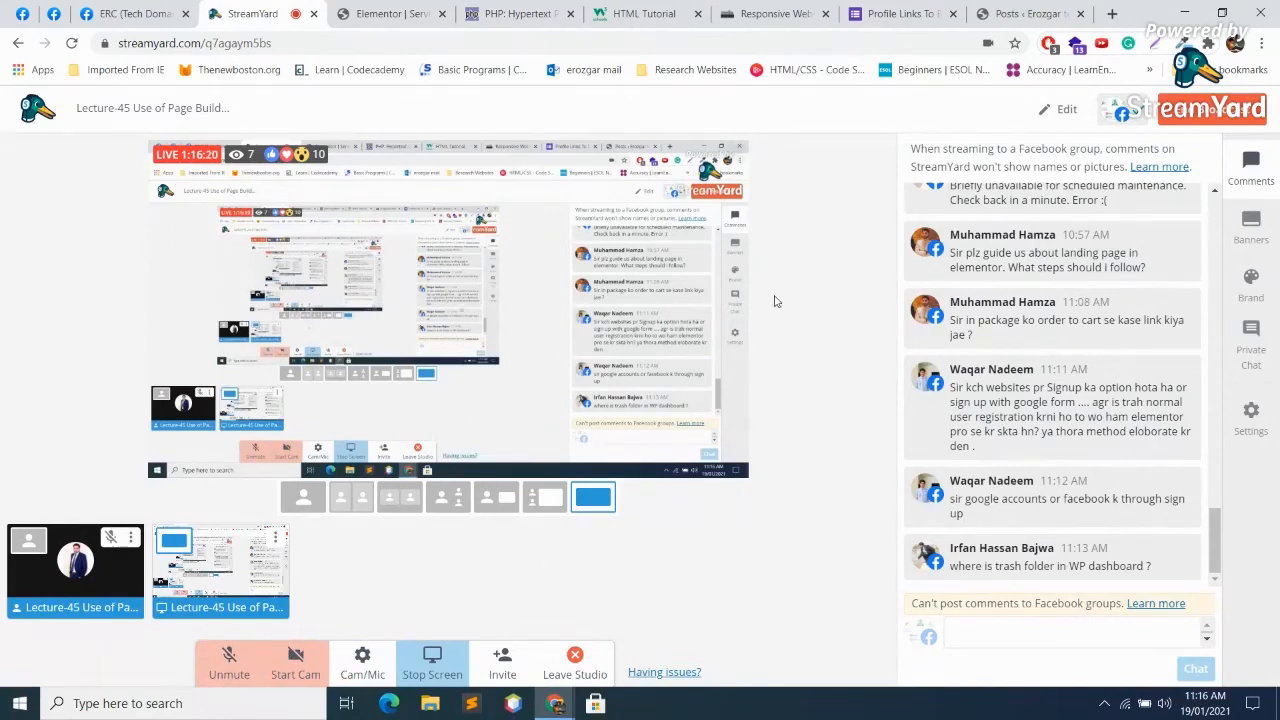
pyautogui.moveTo(1111, 524)
pyautogui.click(242, 662)
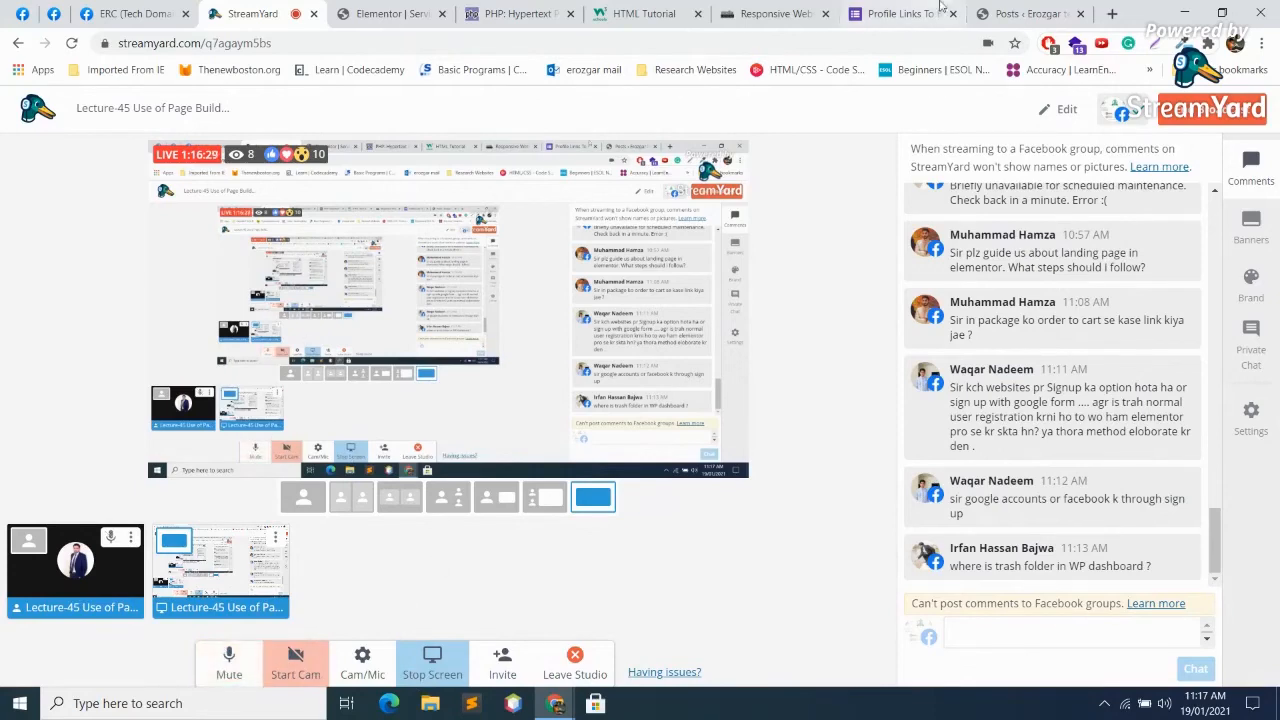
pyautogui.click(1112, 13)
# Step: Search for 'signup form wordpress' and read through the WPBeginner registration form article
pyautogui.write('sig')
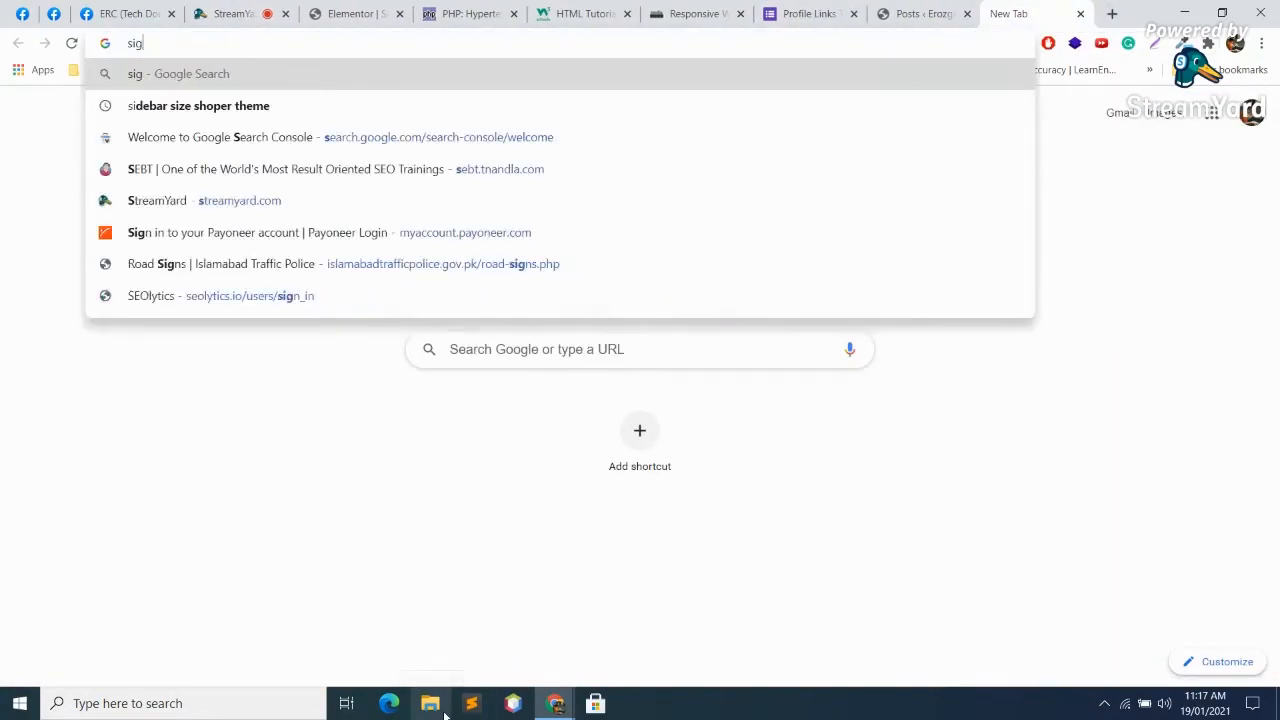
pyautogui.write('nup form word')
pyautogui.press('Down')
pyautogui.press('Return')
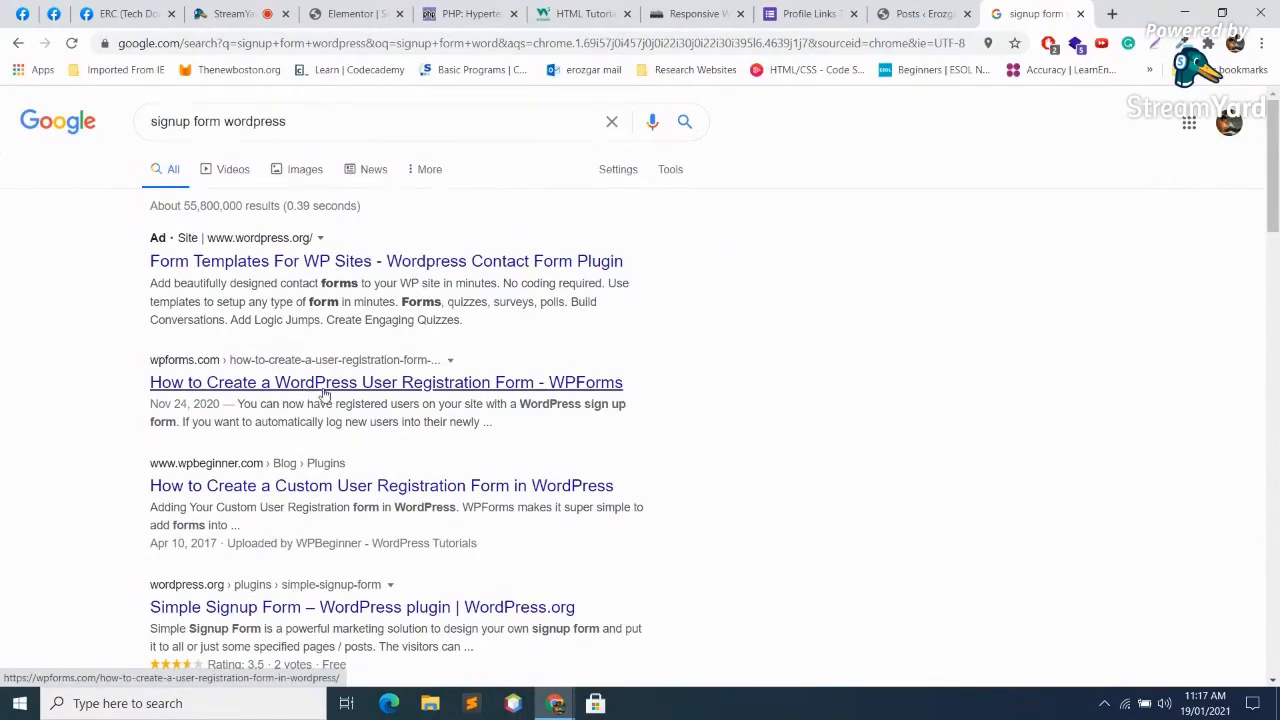
pyautogui.click(320, 497)
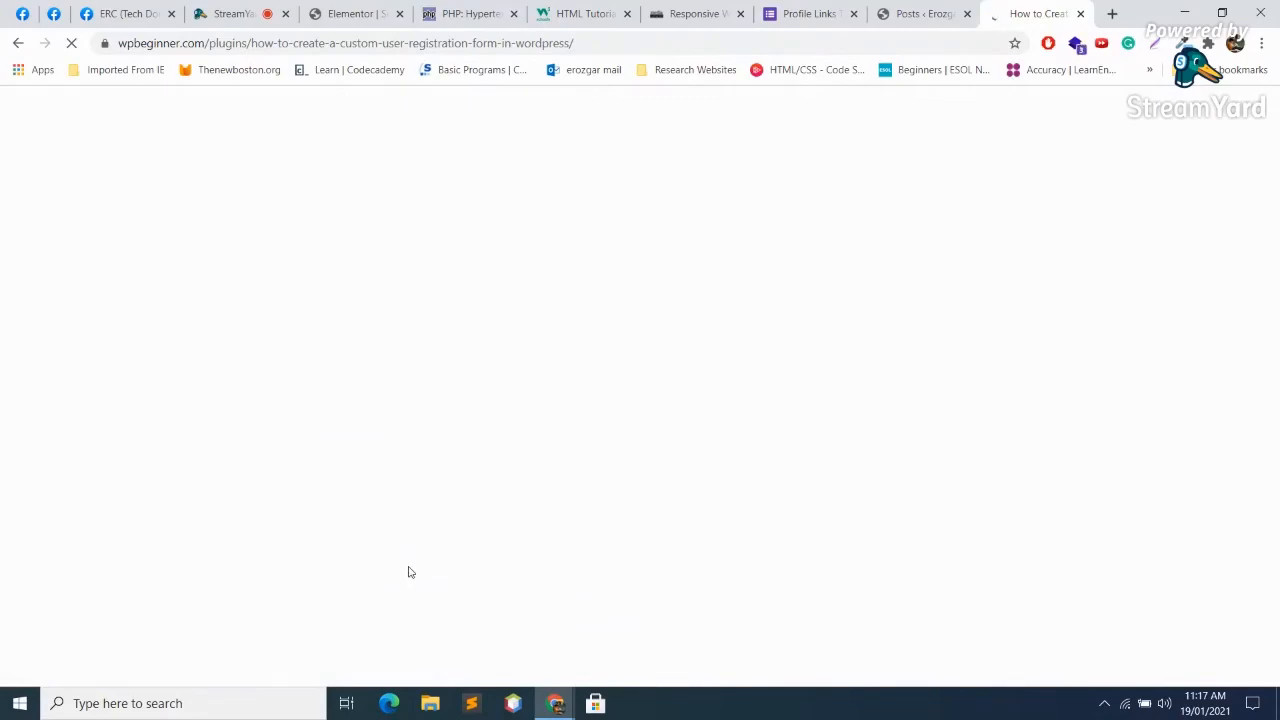
pyautogui.scroll(-10, 551, 466)
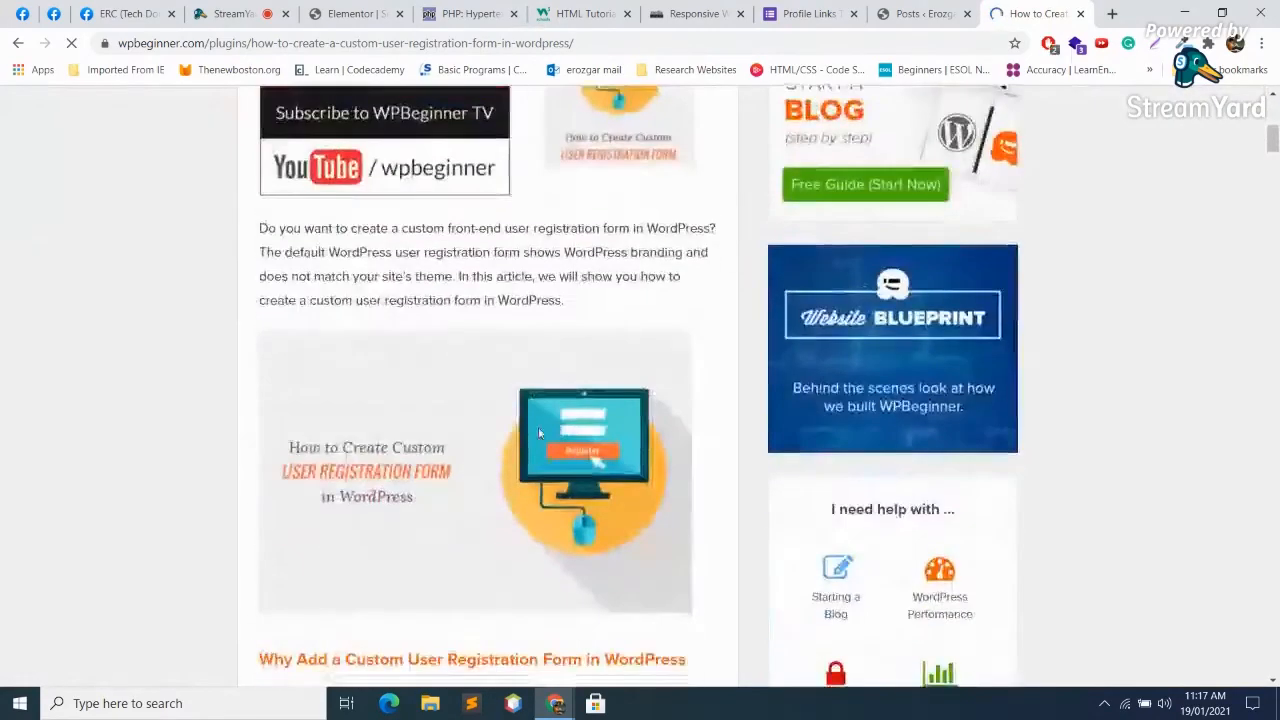
pyautogui.scroll(-3, 539, 432)
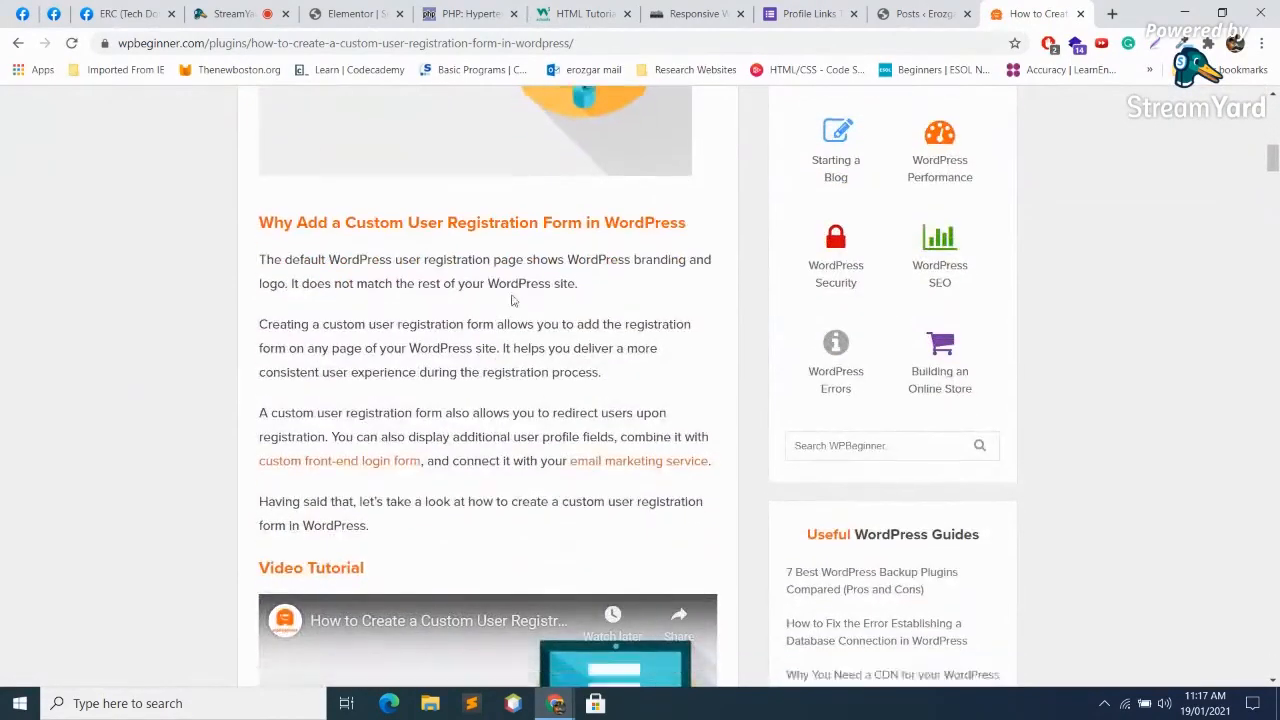
pyautogui.scroll(-3, 512, 295)
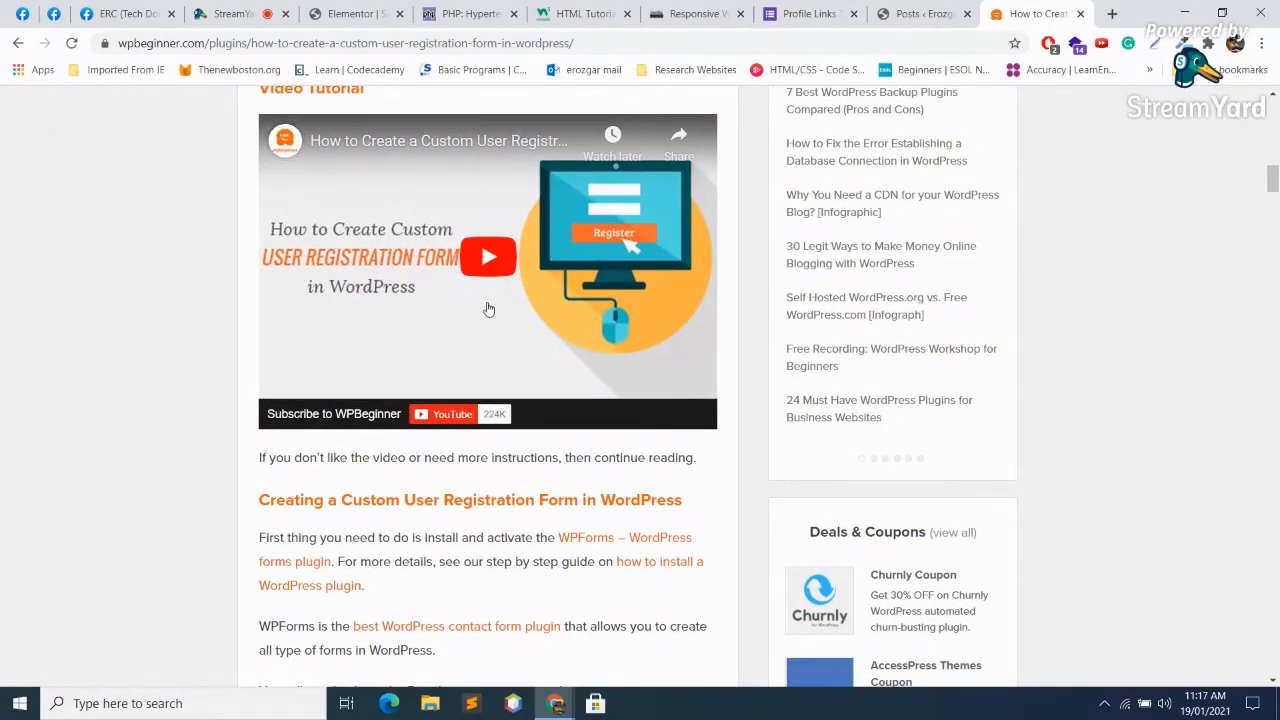
pyautogui.scroll(-6, 490, 318)
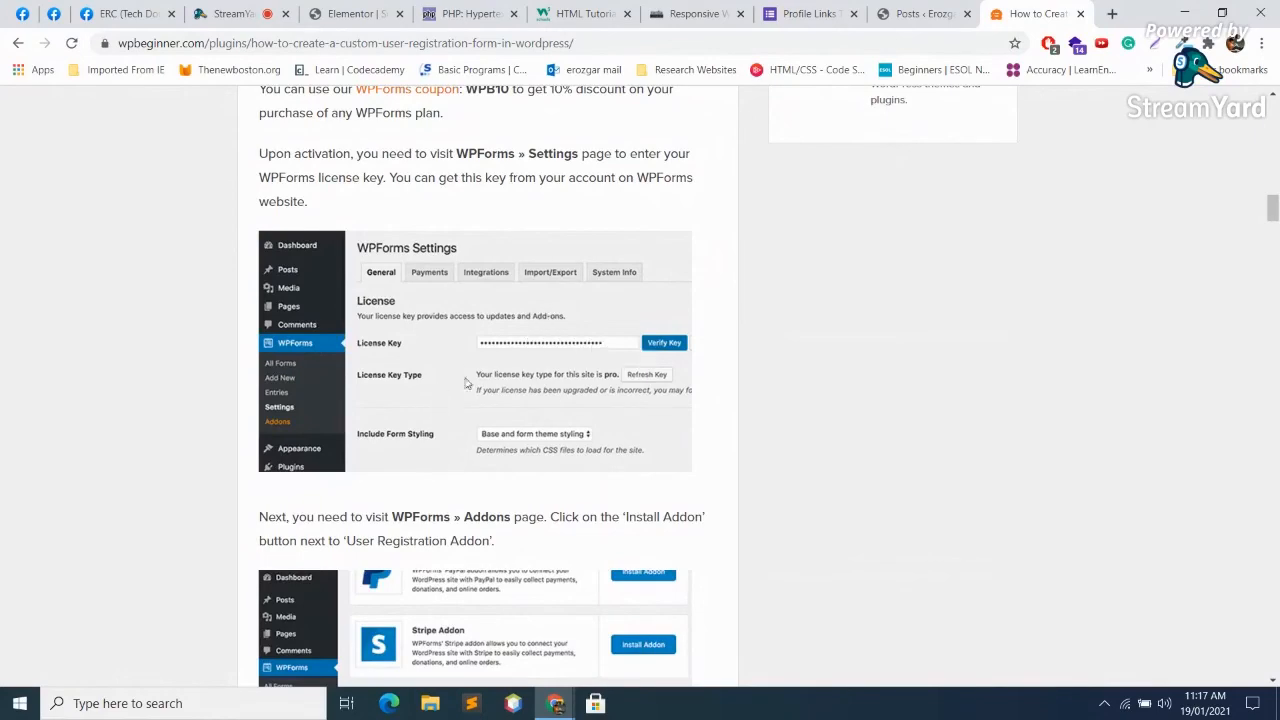
pyautogui.scroll(-2, 548, 312)
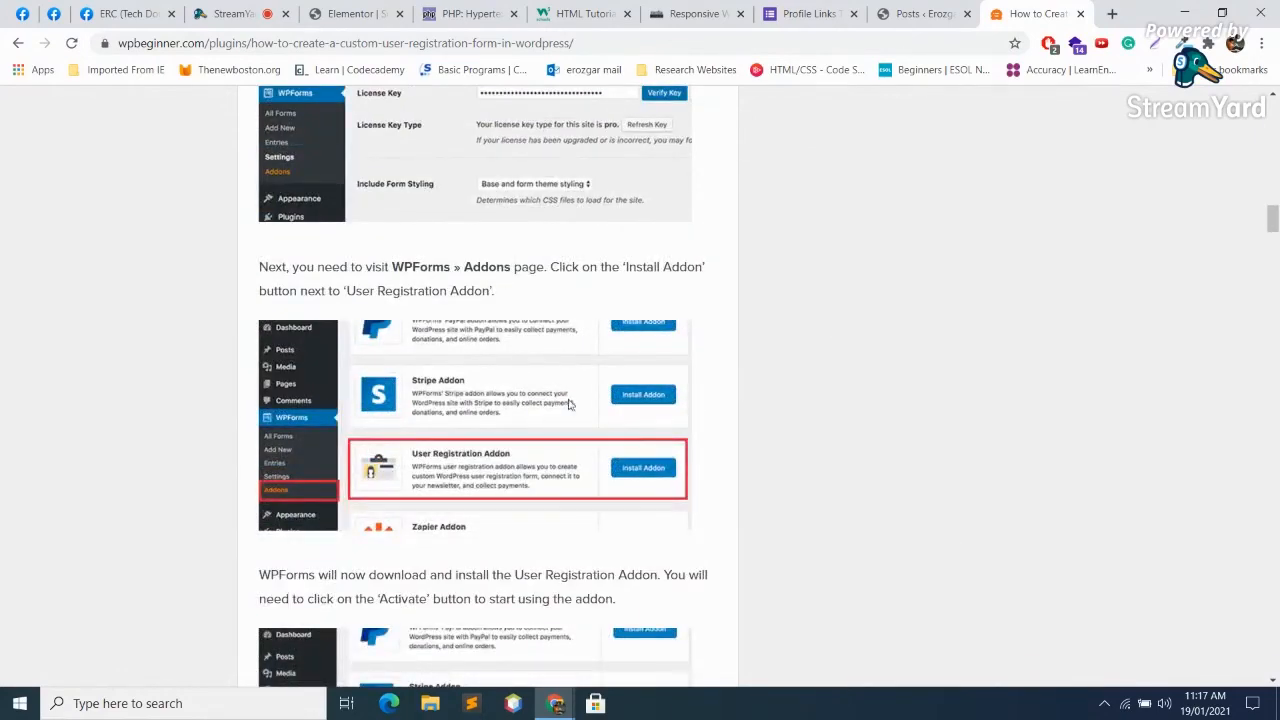
pyautogui.scroll(-2, 569, 400)
pyautogui.scroll(-3, 560, 382)
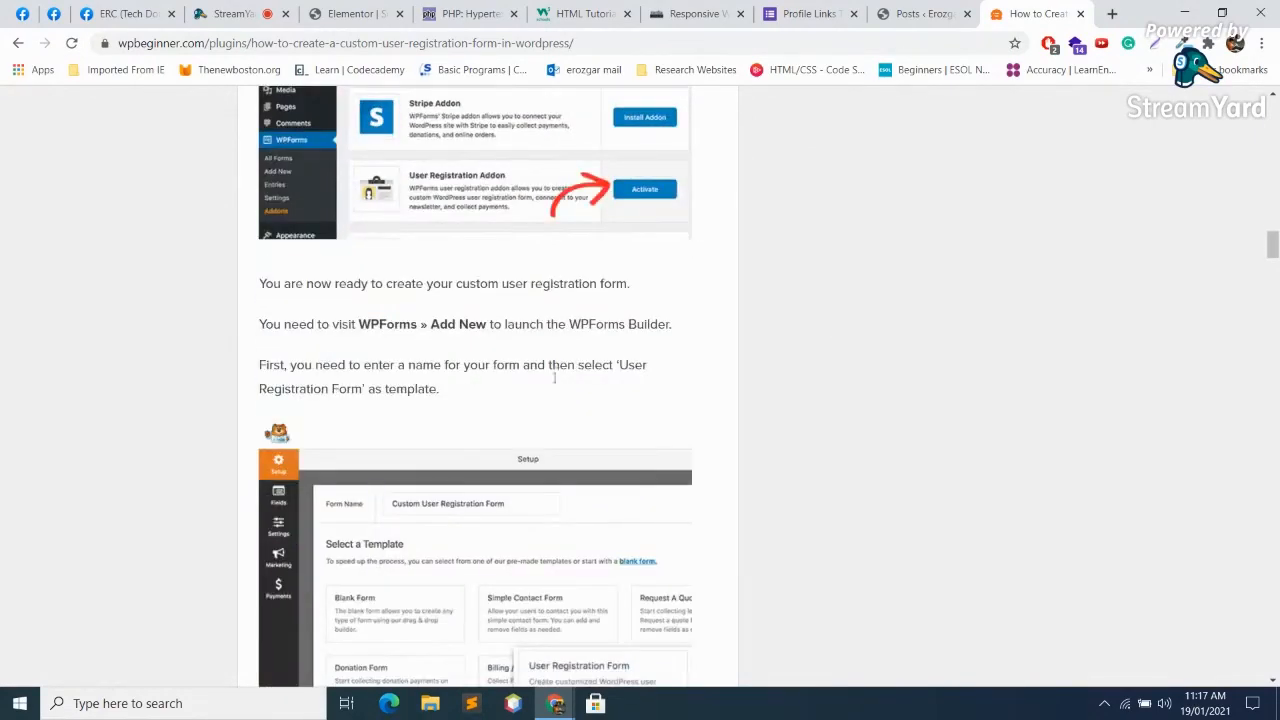
pyautogui.scroll(-8, 557, 371)
pyautogui.scroll(-3, 553, 381)
pyautogui.scroll(-7, 553, 378)
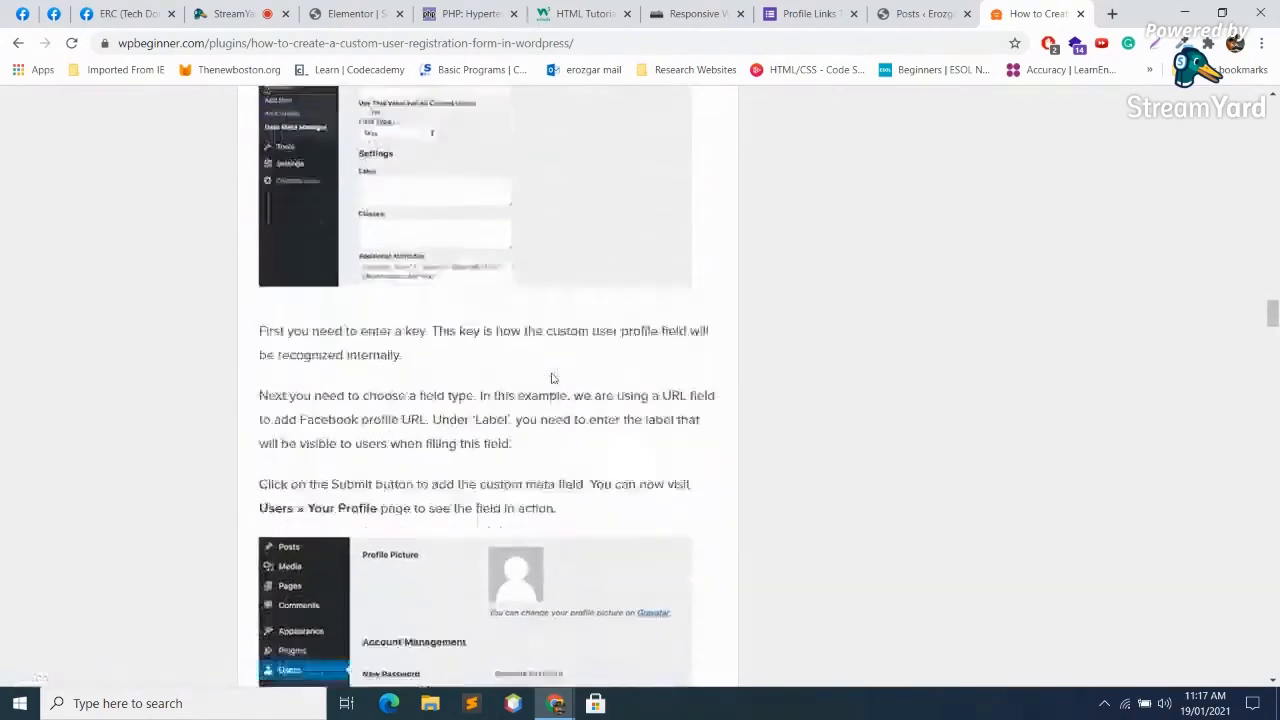
pyautogui.scroll(-10, 550, 374)
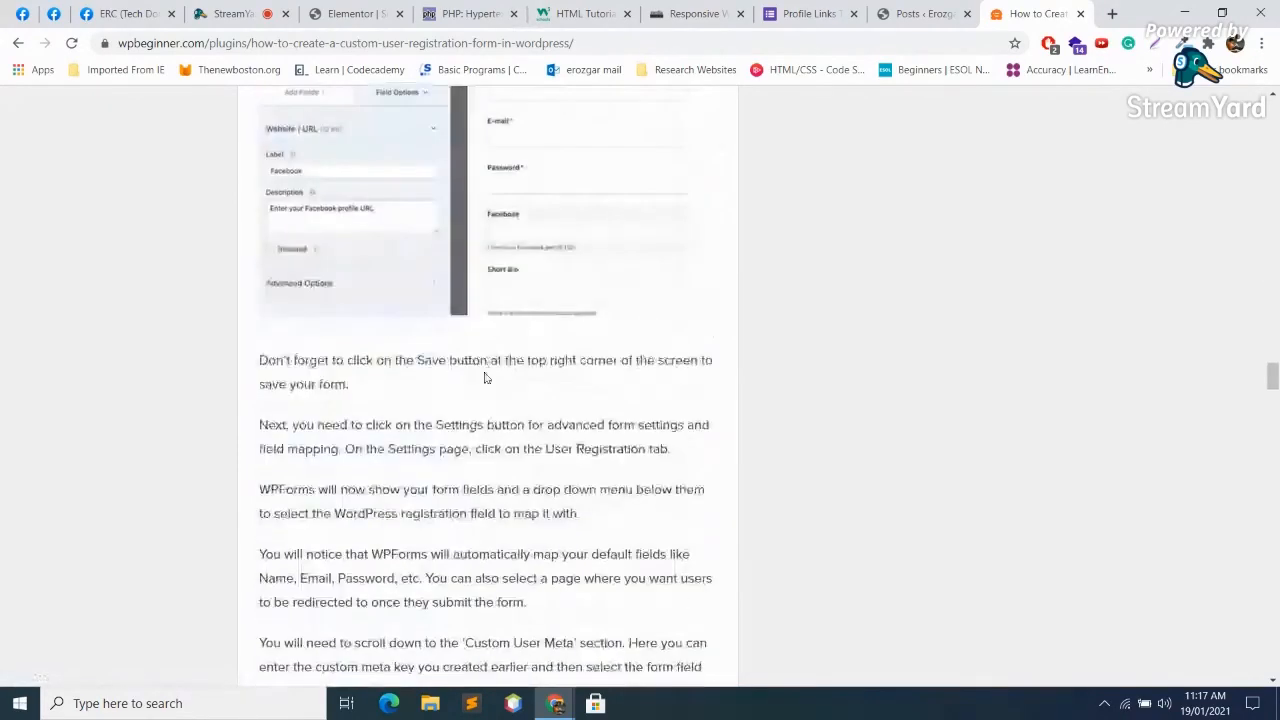
pyautogui.scroll(-5, 481, 367)
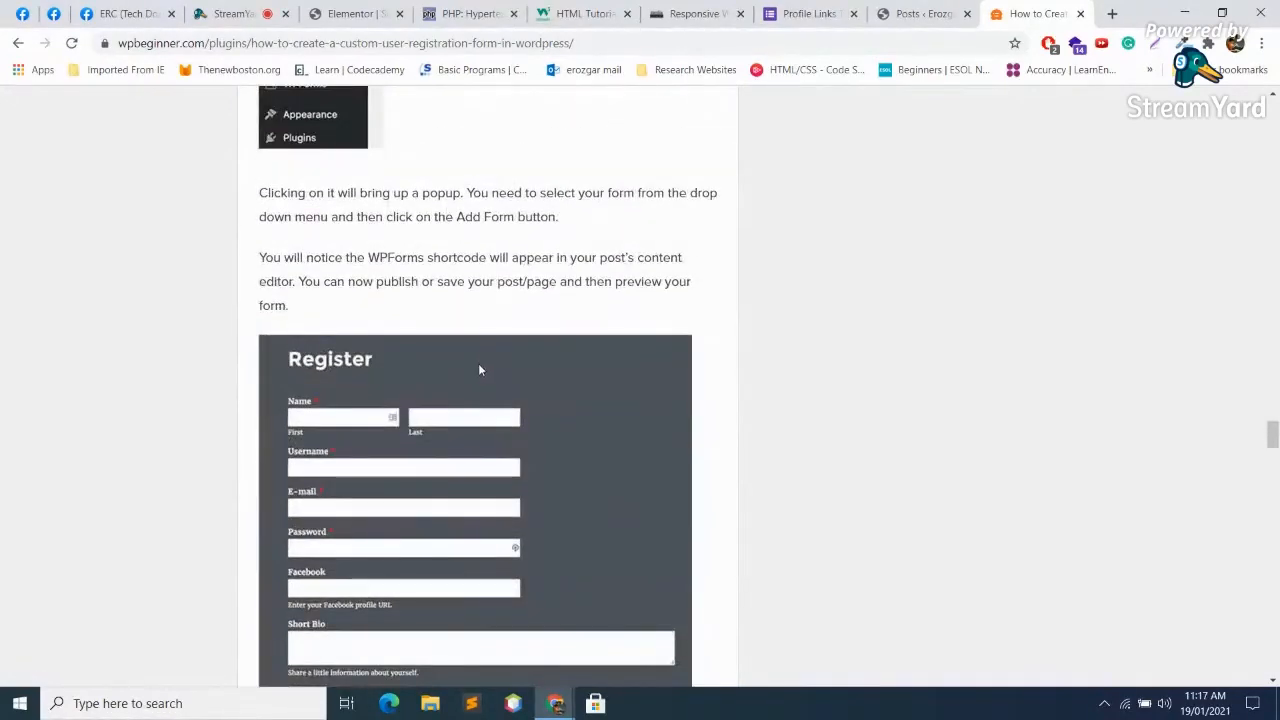
pyautogui.scroll(-10, 483, 370)
pyautogui.scroll(-12, 485, 390)
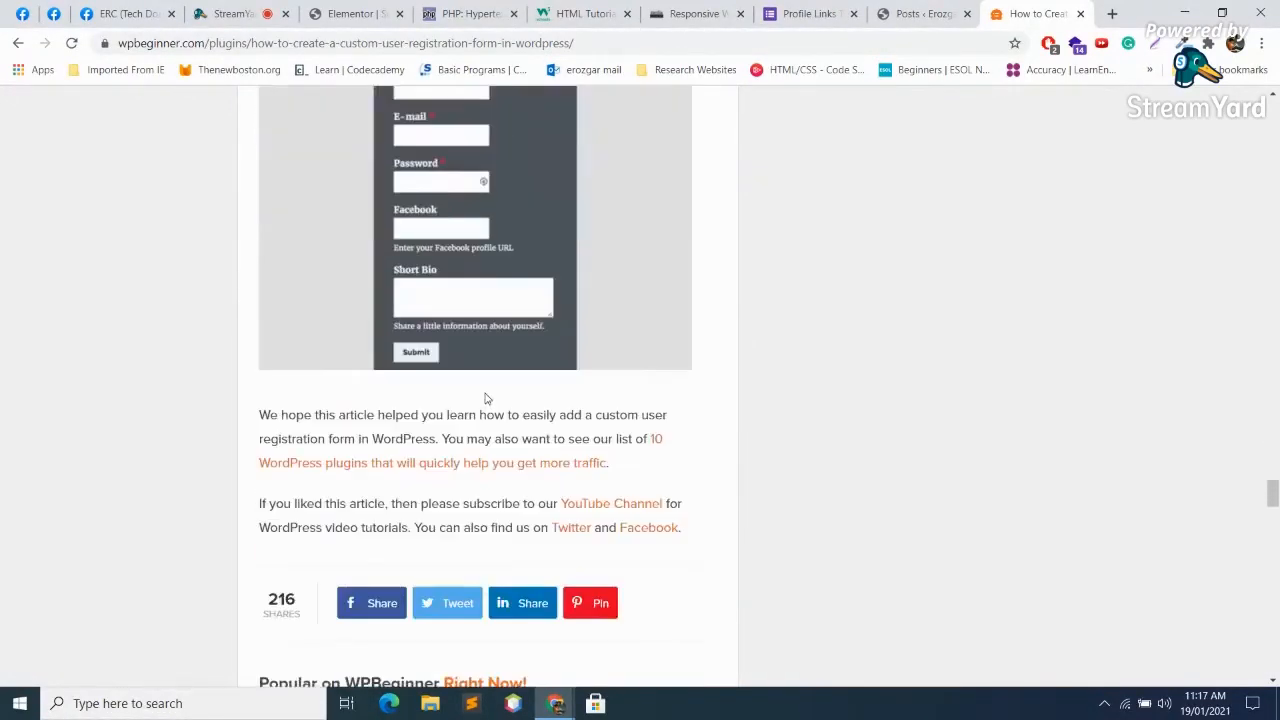
pyautogui.scroll(13, 482, 385)
# Step: Review the Simple Signup Form plugin page, close it, and return to the Elementor editor
pyautogui.hotkey('alt', 'Left')
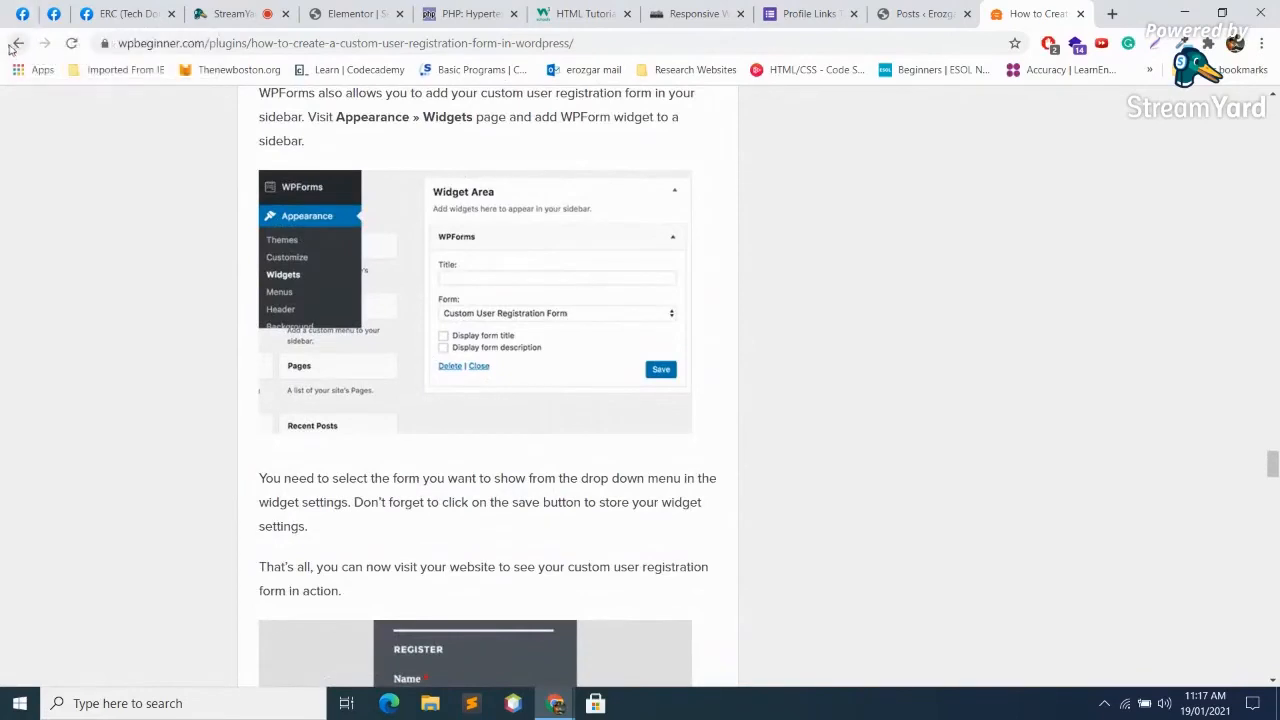
pyautogui.scroll(-3, 330, 450)
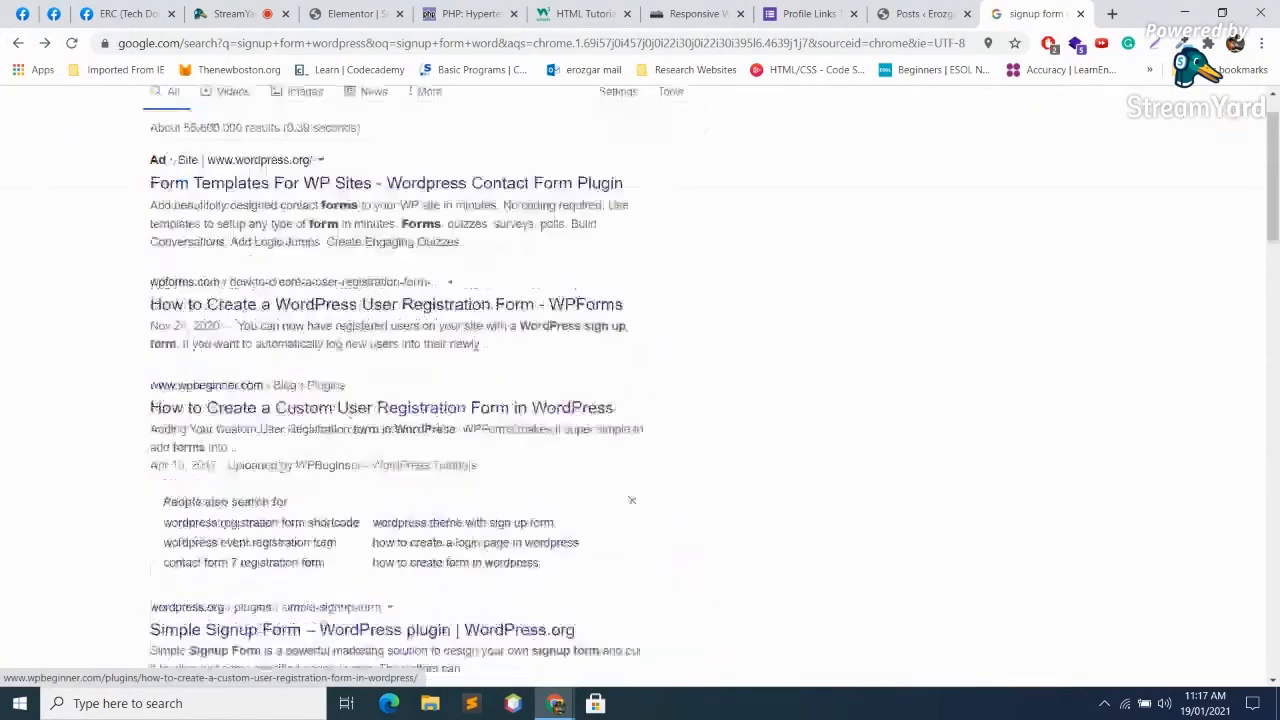
pyautogui.click(290, 462)
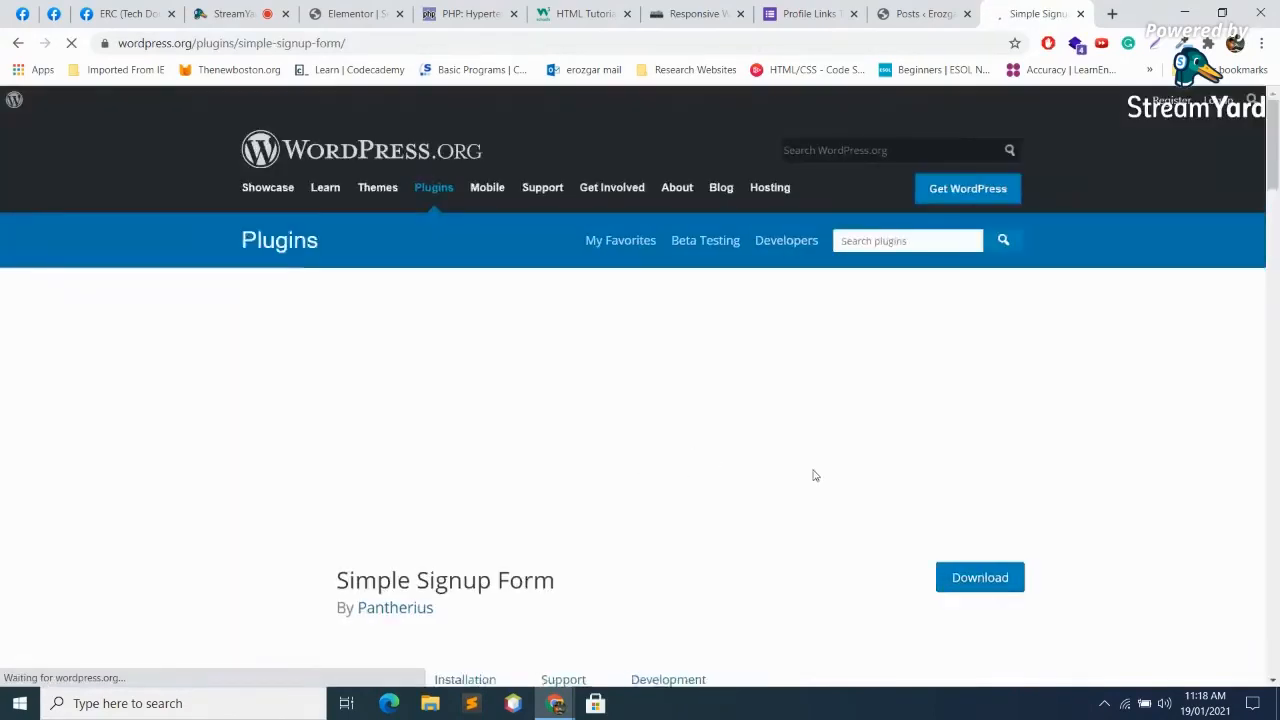
pyautogui.scroll(-3, 893, 527)
pyautogui.scroll(-1, 893, 527)
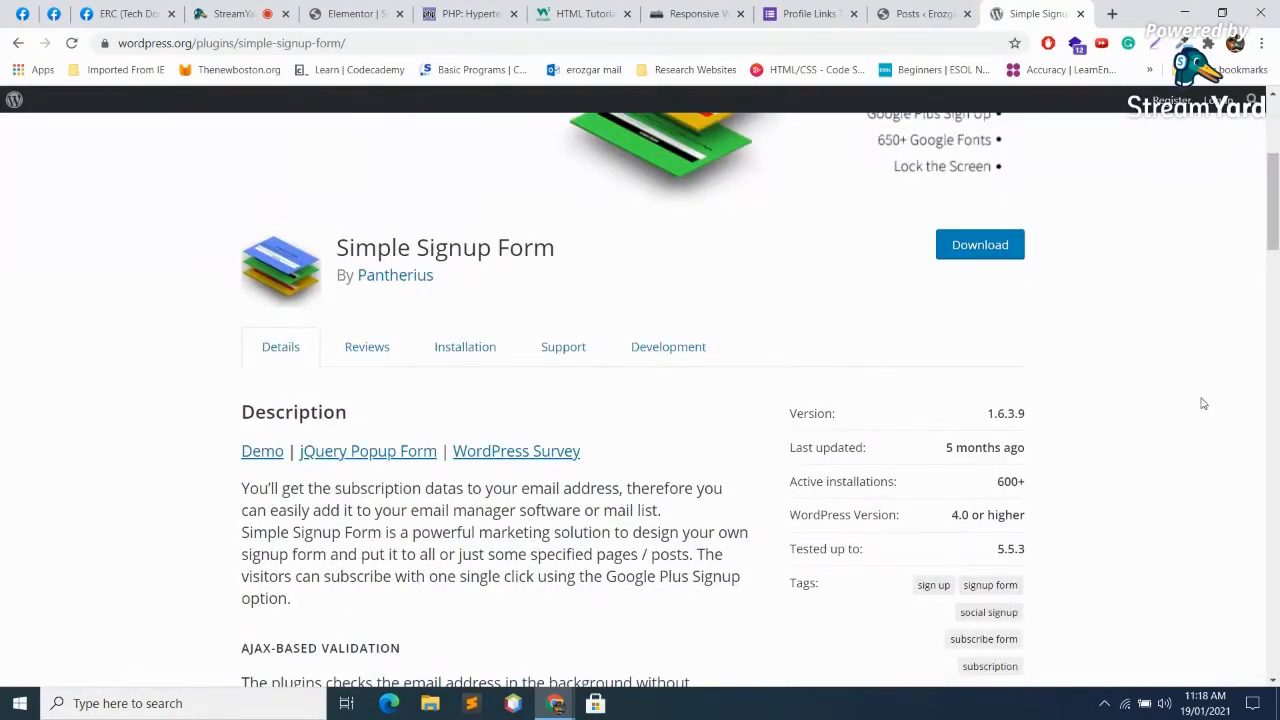
pyautogui.scroll(-6, 1176, 390)
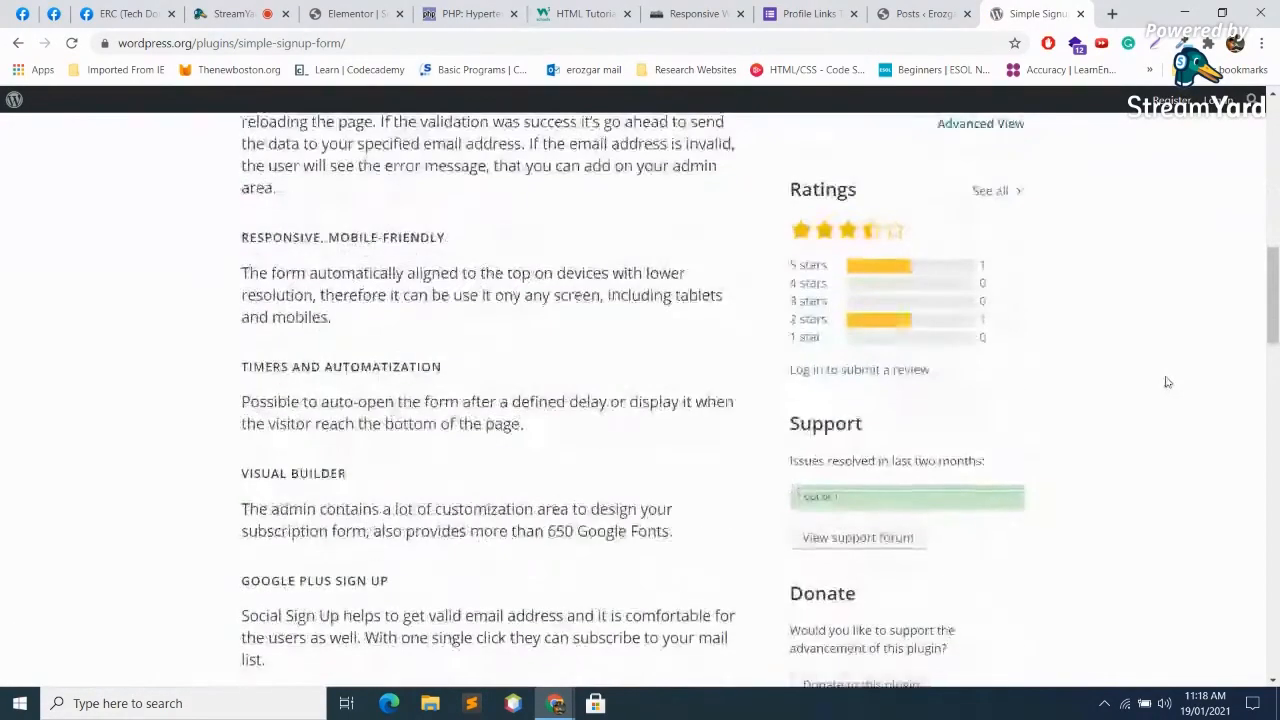
pyautogui.scroll(2, 1166, 380)
pyautogui.scroll(-9, 1086, 320)
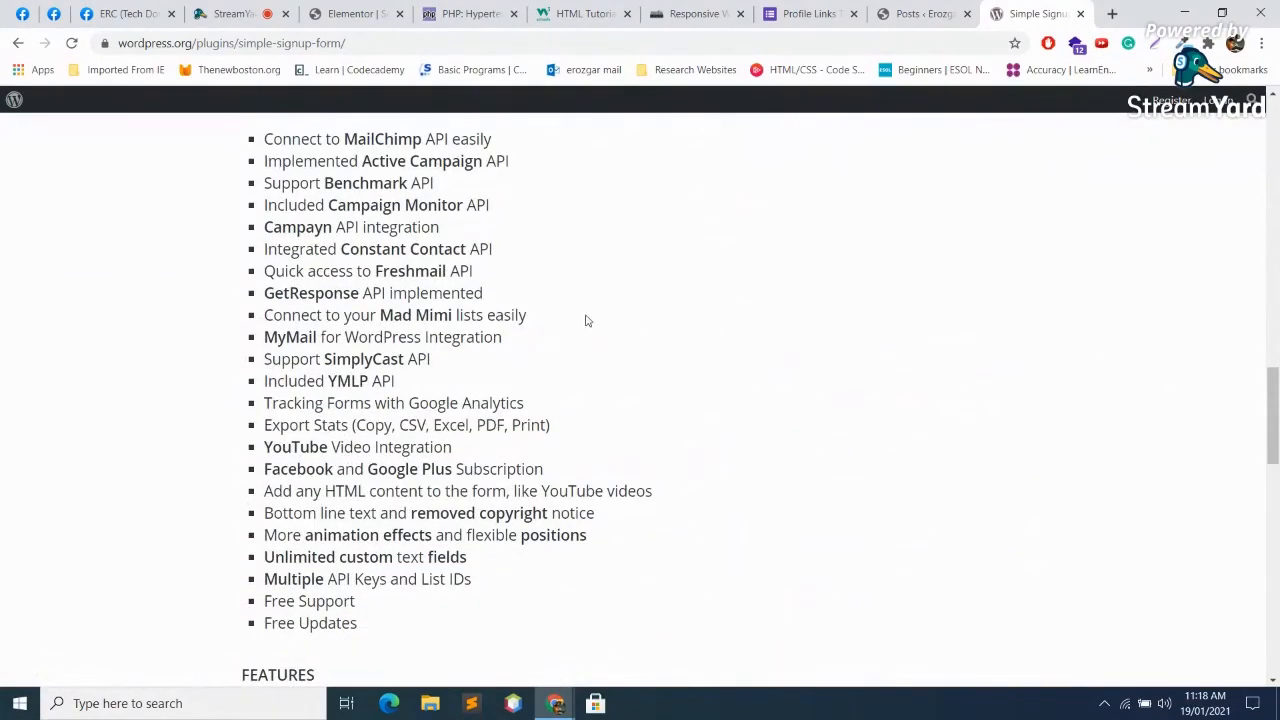
pyautogui.scroll(-11, 559, 310)
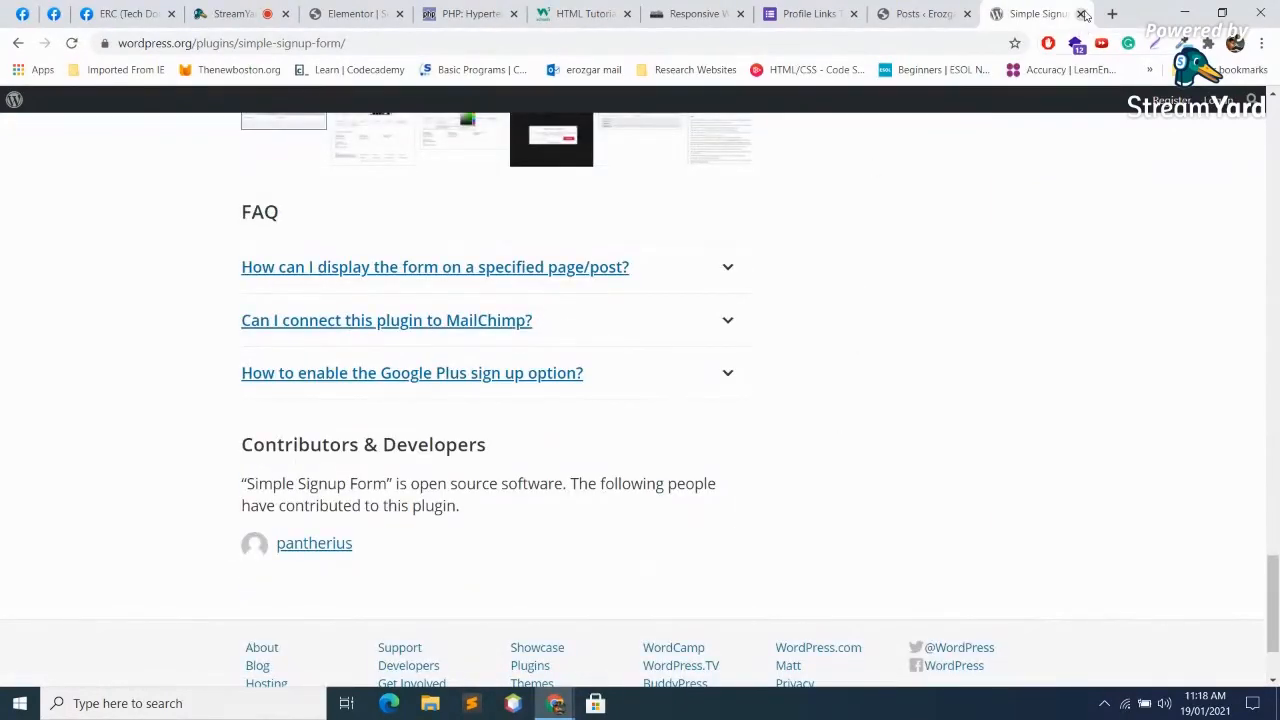
pyautogui.click(1080, 13)
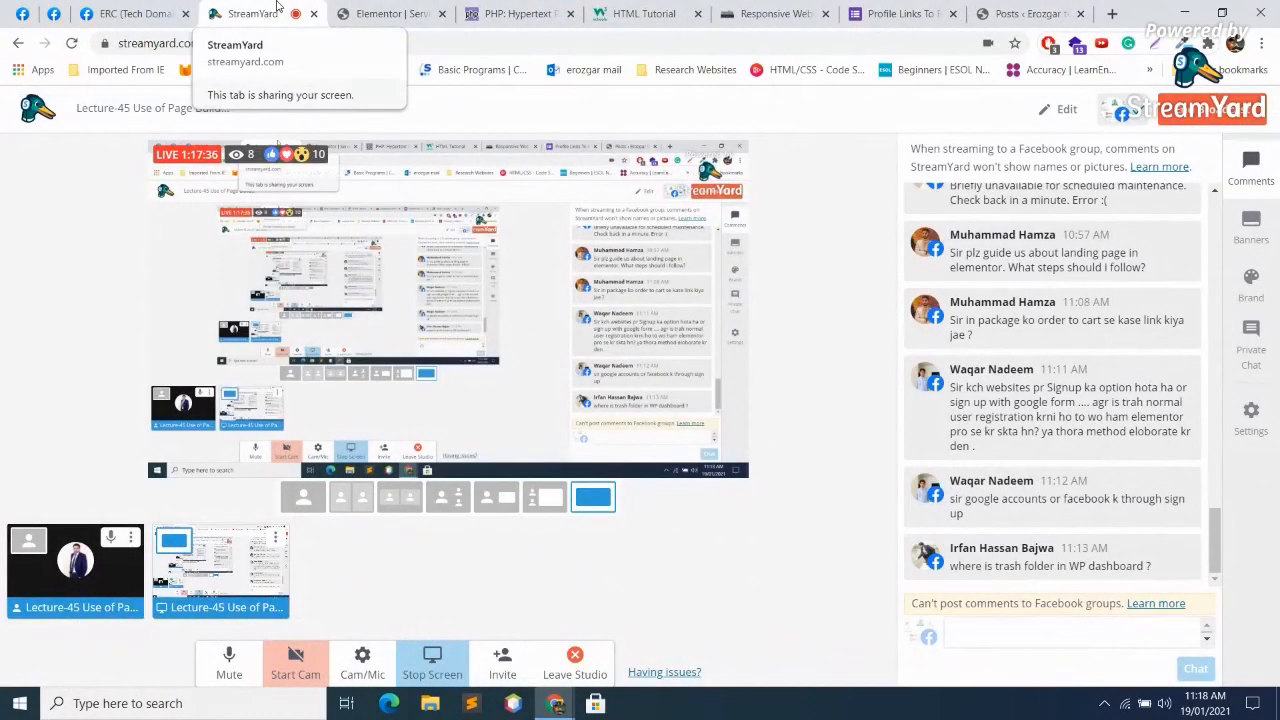
pyautogui.click(153, 8)
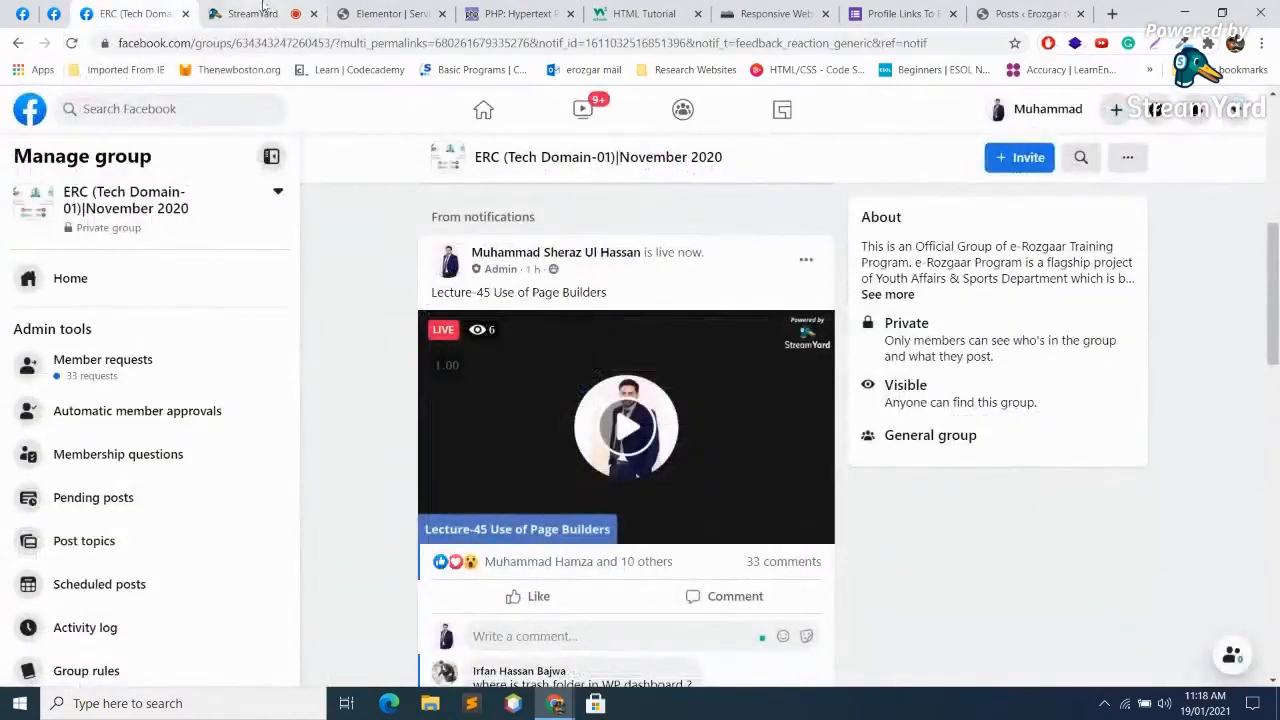
pyautogui.click(418, 8)
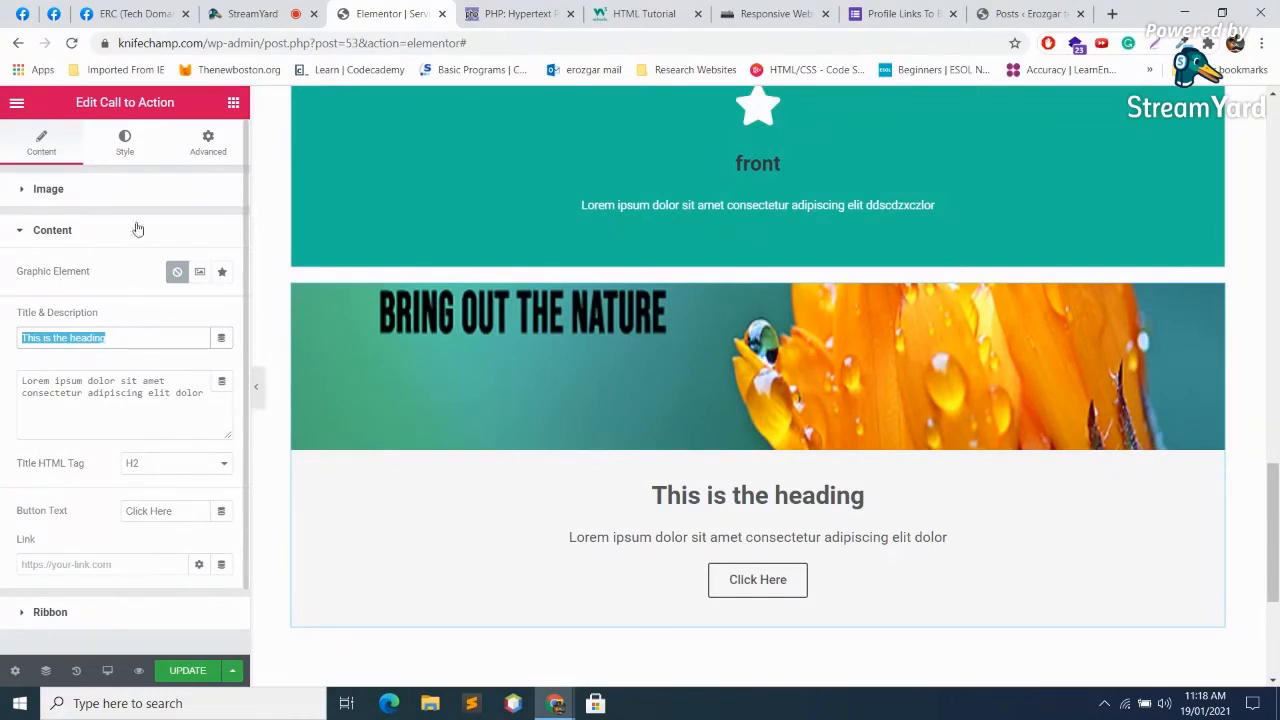
# Step: Add a new single-column section below the Call to Action block
pyautogui.click(127, 140)
pyautogui.click(57, 157)
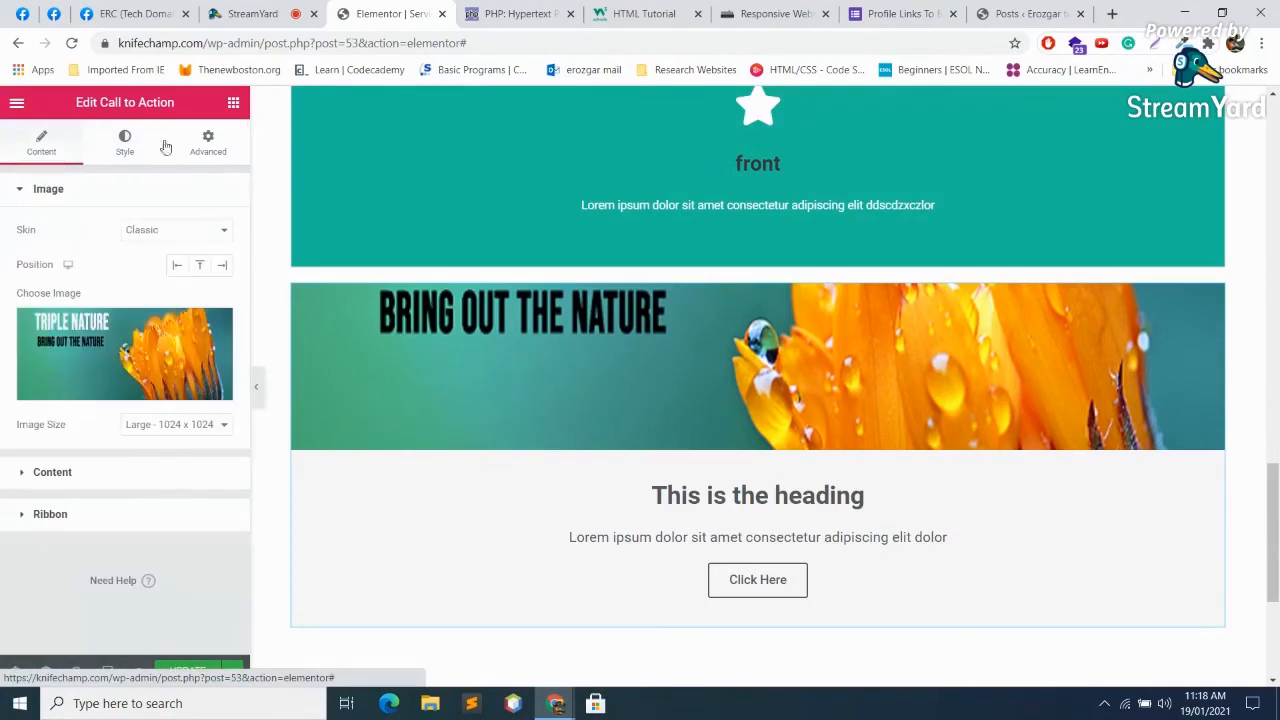
pyautogui.click(234, 106)
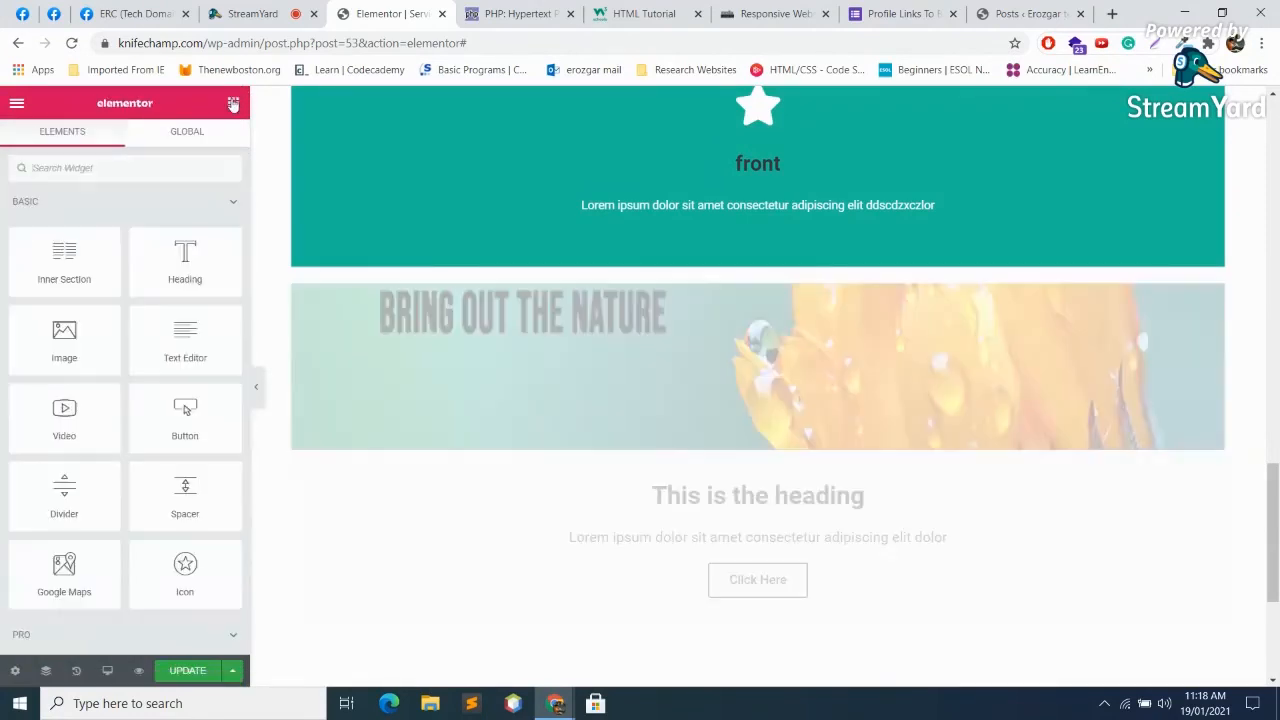
pyautogui.scroll(-2, 882, 660)
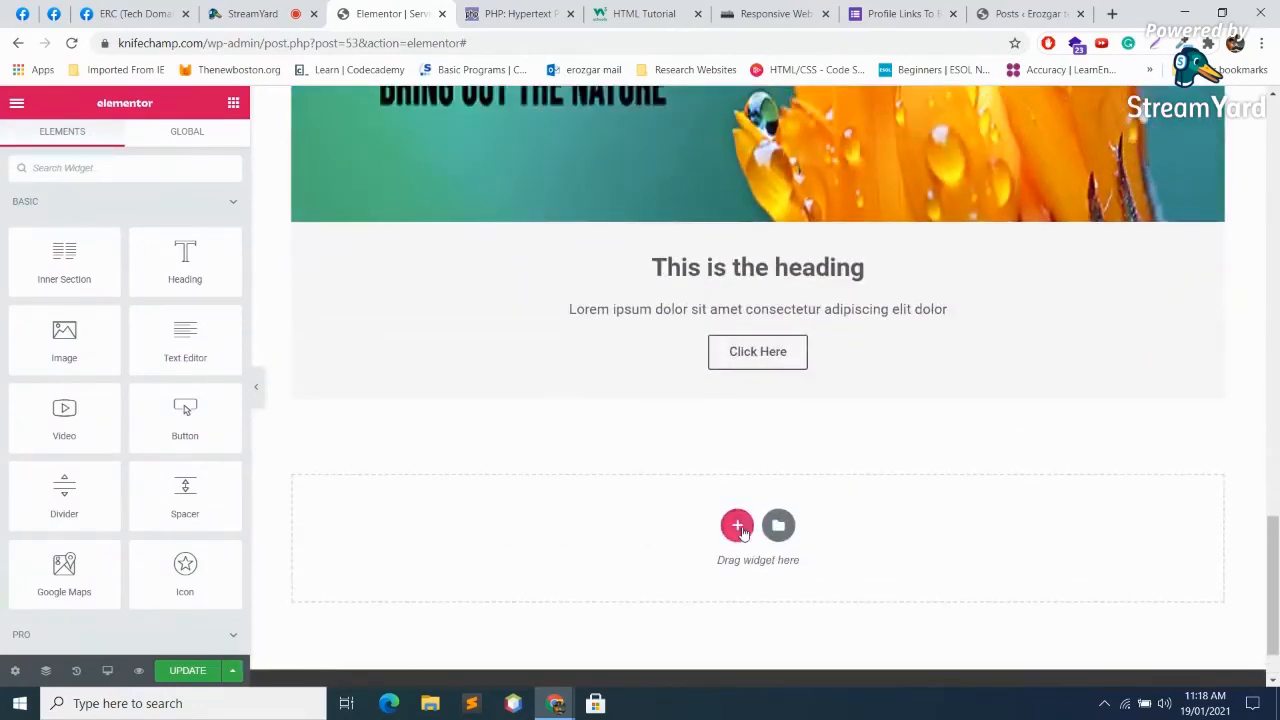
pyautogui.click(739, 522)
pyautogui.click(538, 580)
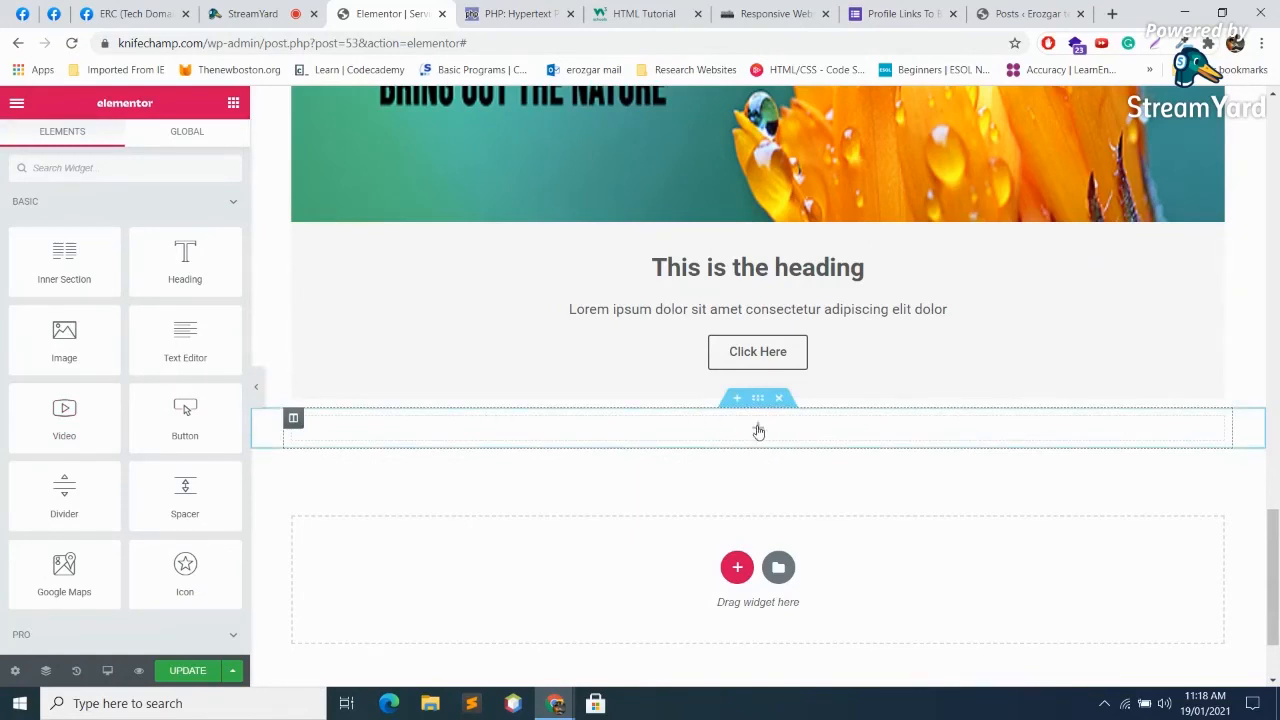
# Step: Drop a trial Media Carousel into the new section, then delete it
pyautogui.scroll(-5, 138, 477)
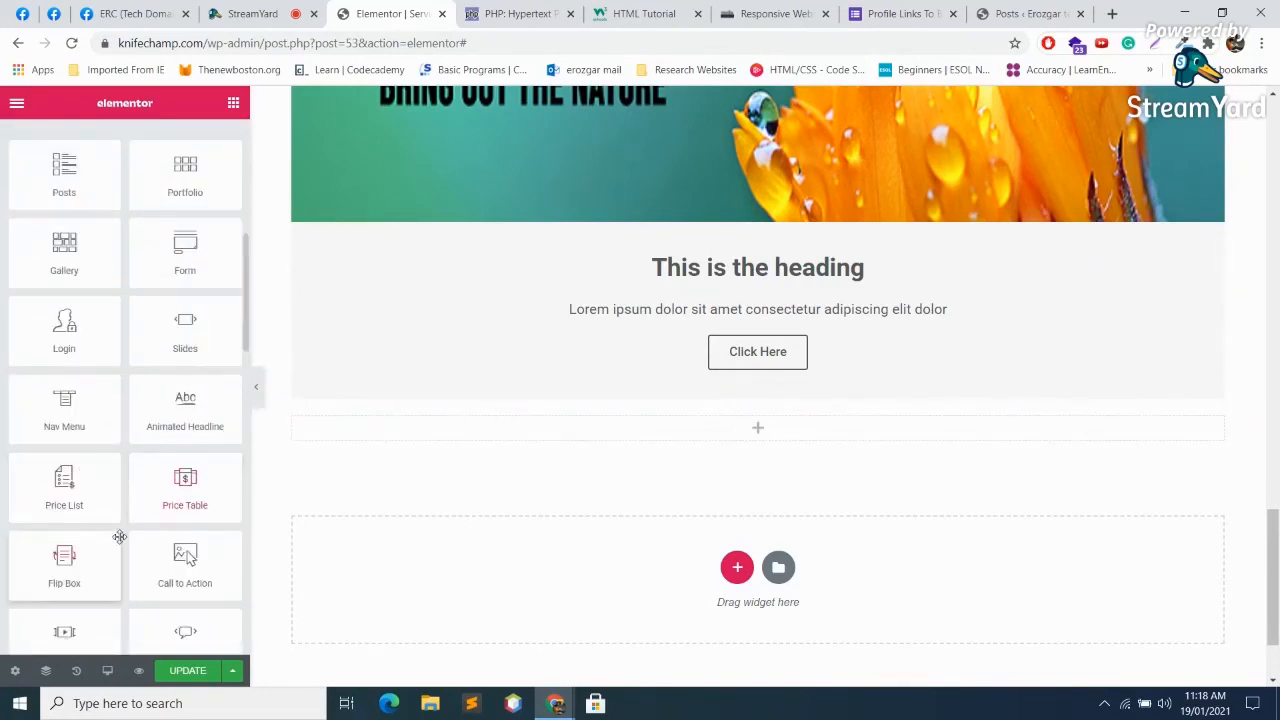
pyautogui.scroll(-2, 119, 535)
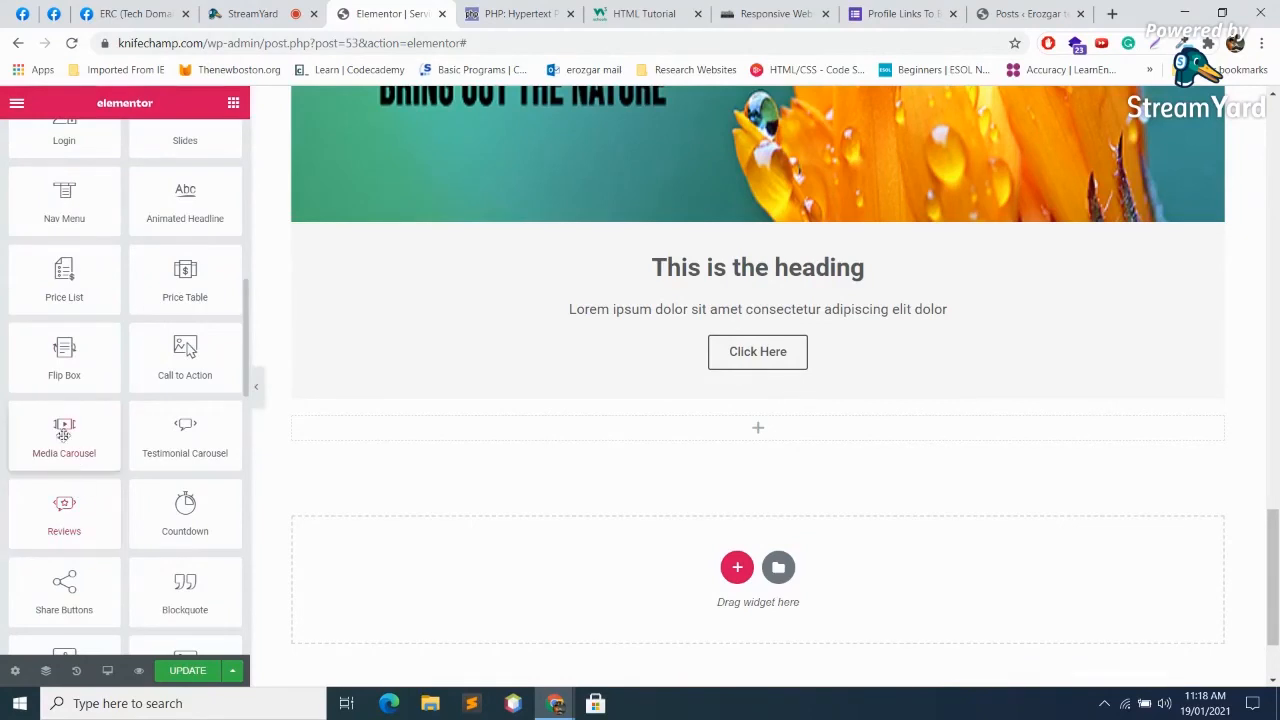
pyautogui.moveTo(56, 432); pyautogui.dragTo(733, 443)
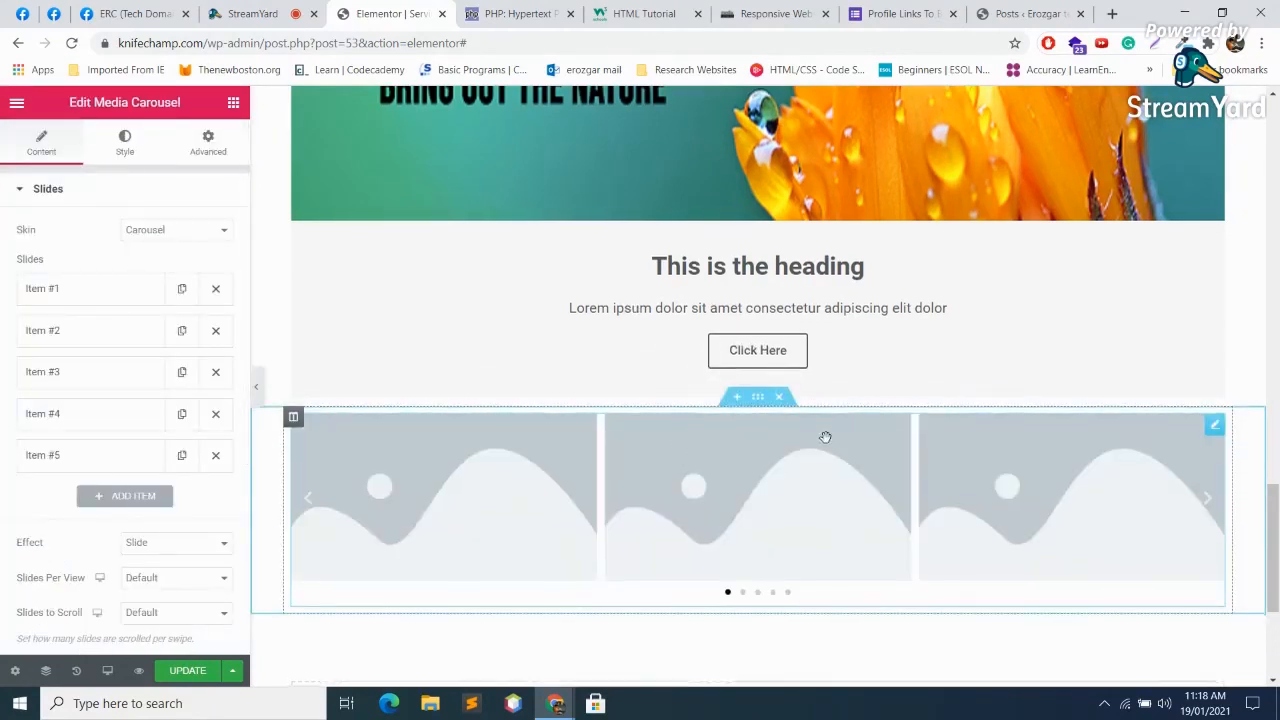
pyautogui.scroll(-2, 800, 400)
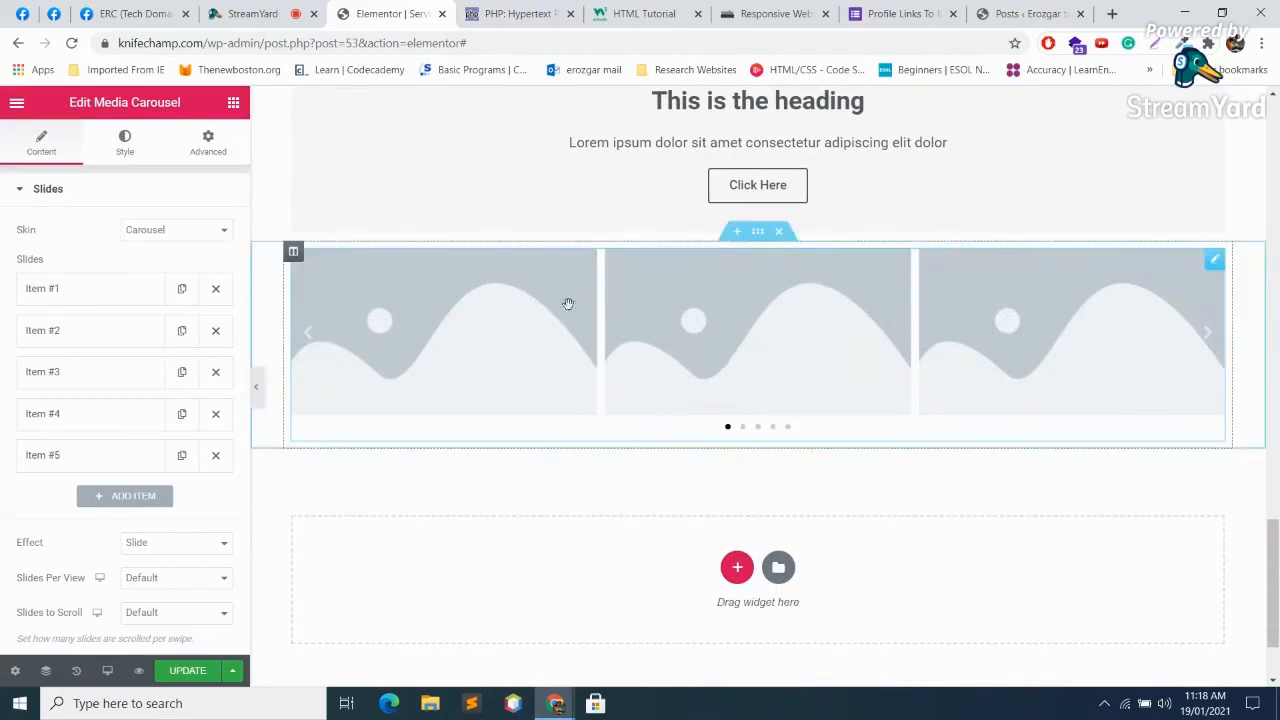
pyautogui.press('Delete')
pyautogui.scroll(-10, 160, 420)
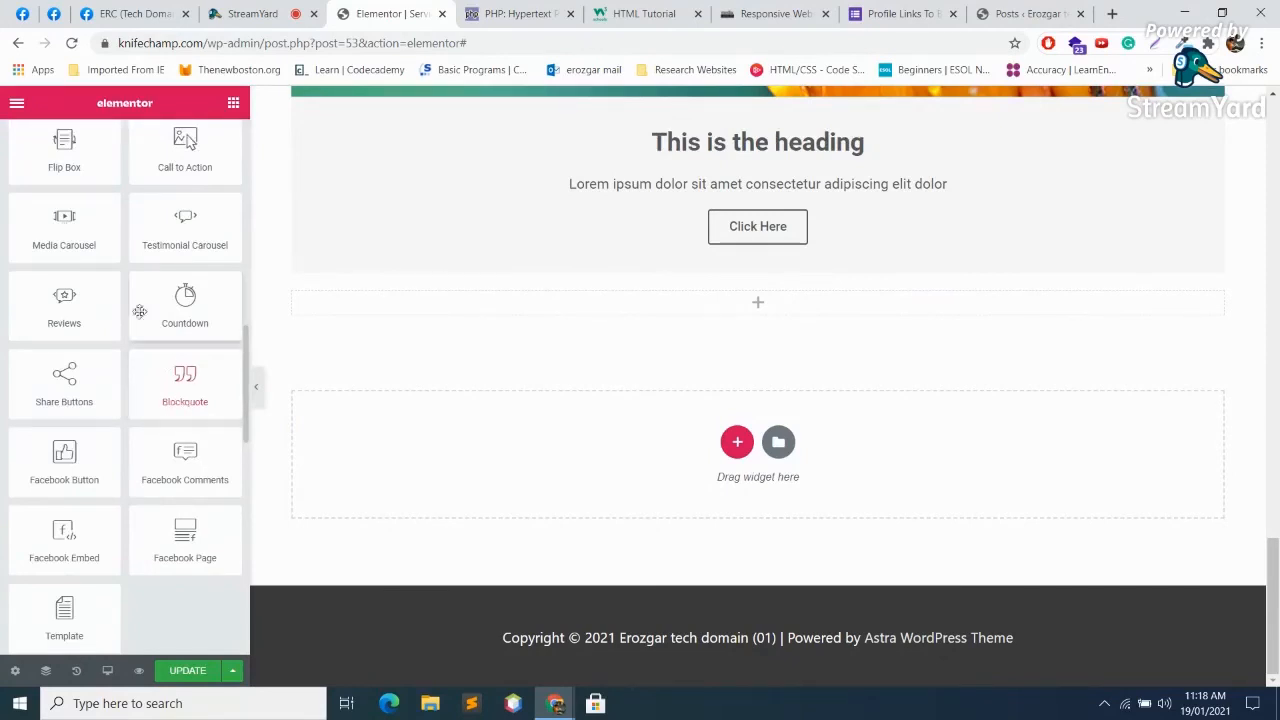
# Step: Add a Testimonial Carousel and set the first quote to 'They have Quality Products u Recommend'
pyautogui.moveTo(174, 225); pyautogui.dragTo(720, 304)
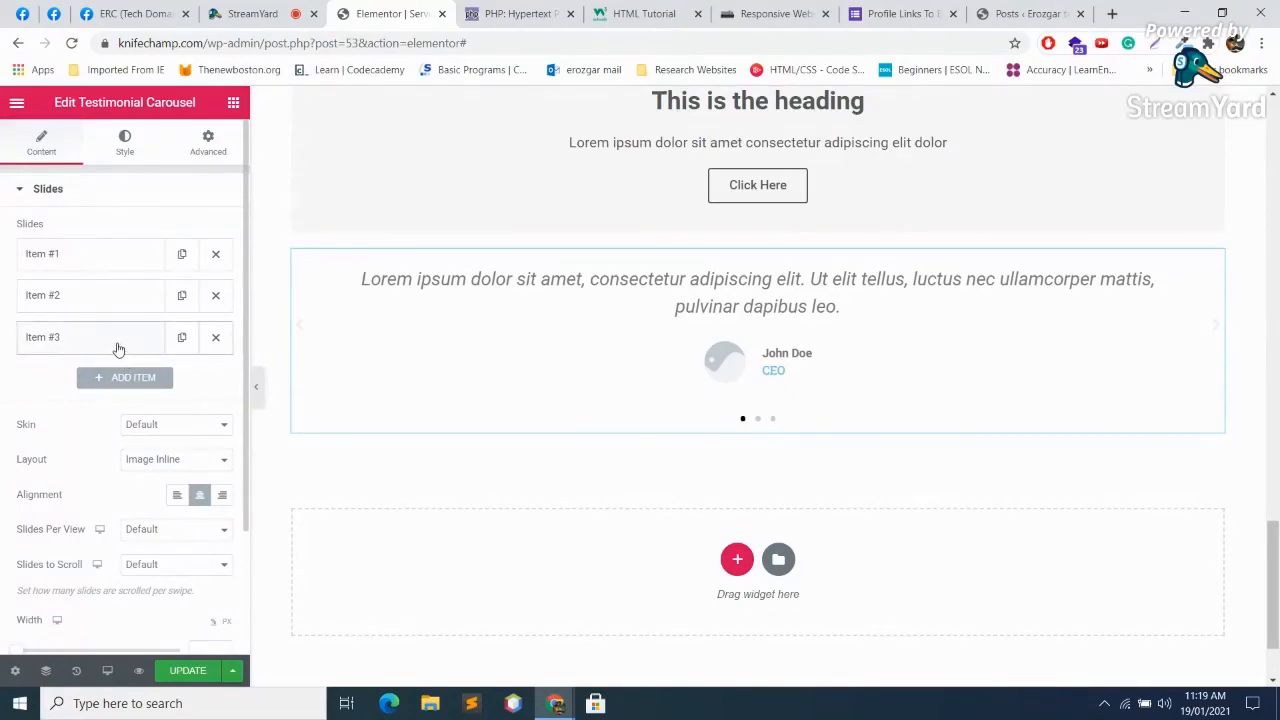
pyautogui.click(78, 256)
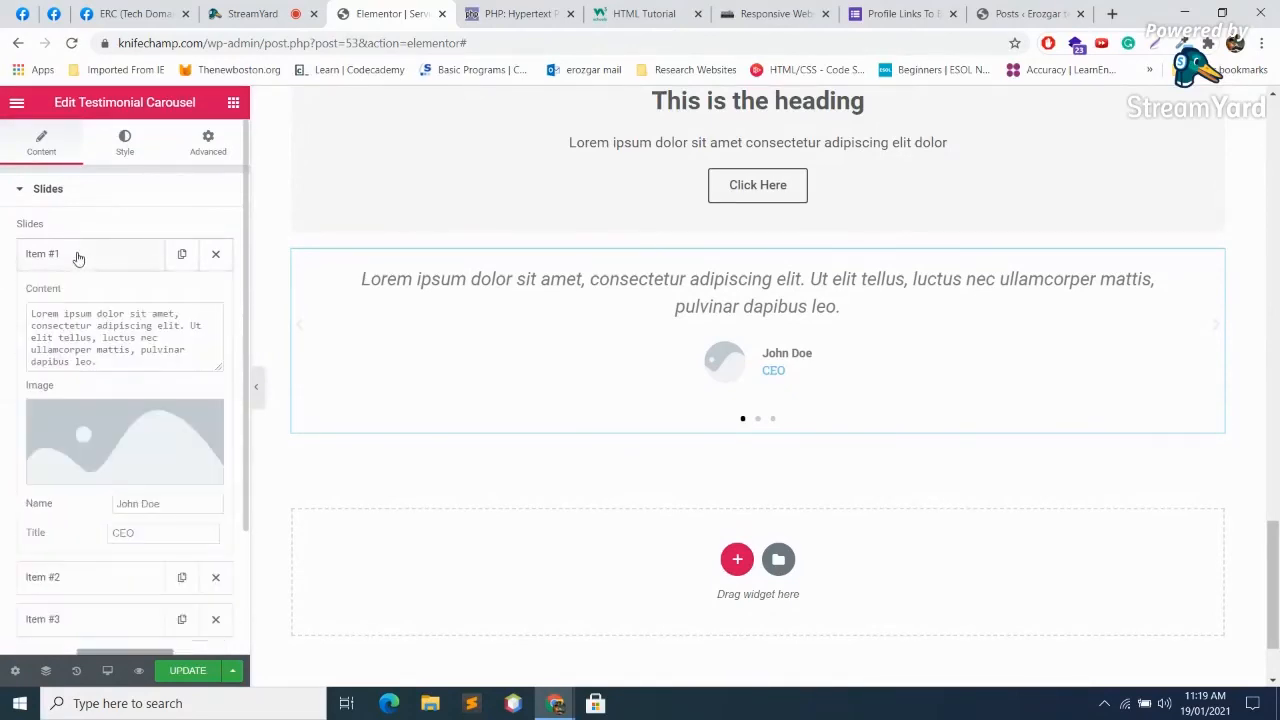
pyautogui.moveTo(137, 362); pyautogui.dragTo(3, 313)
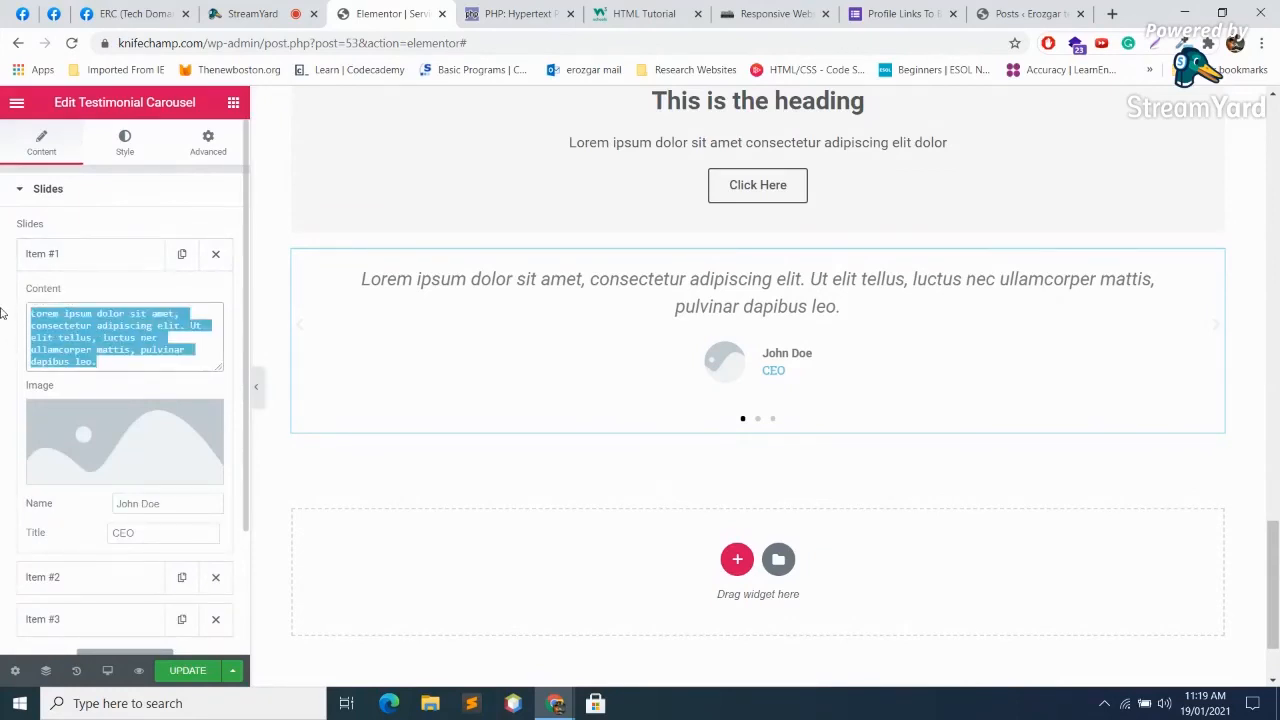
pyautogui.write('They ')
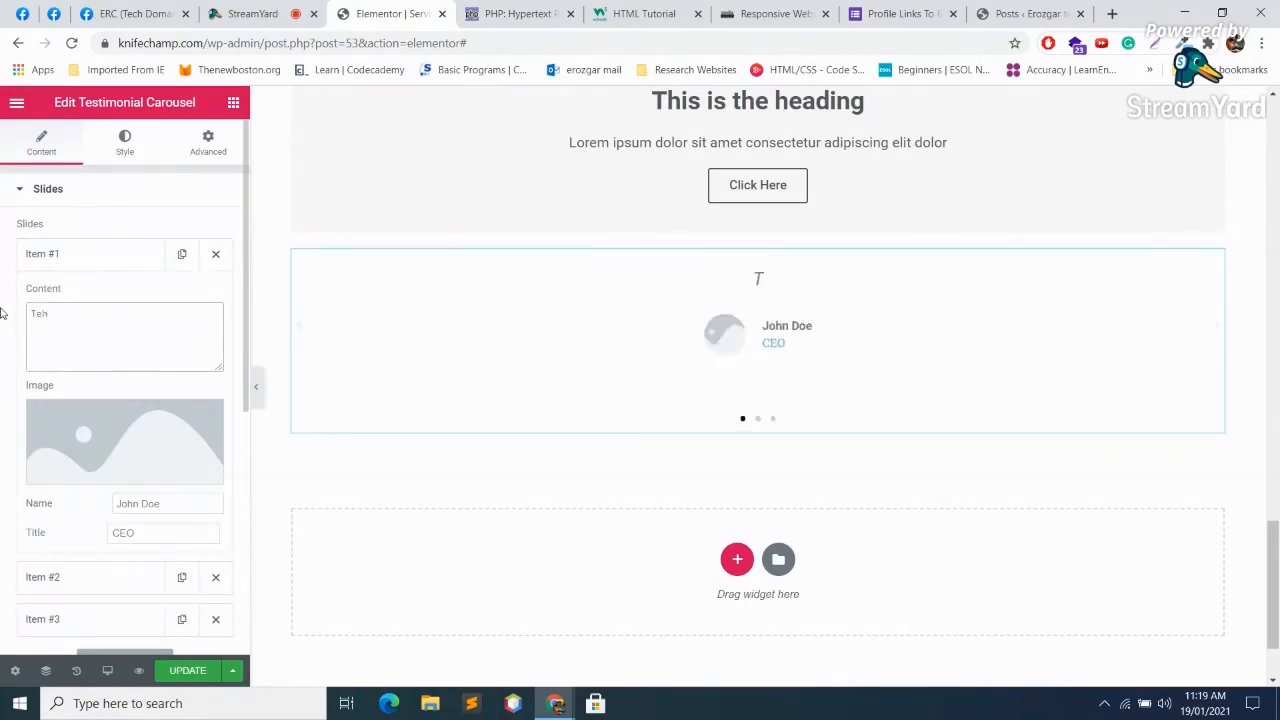
pyautogui.write('have')
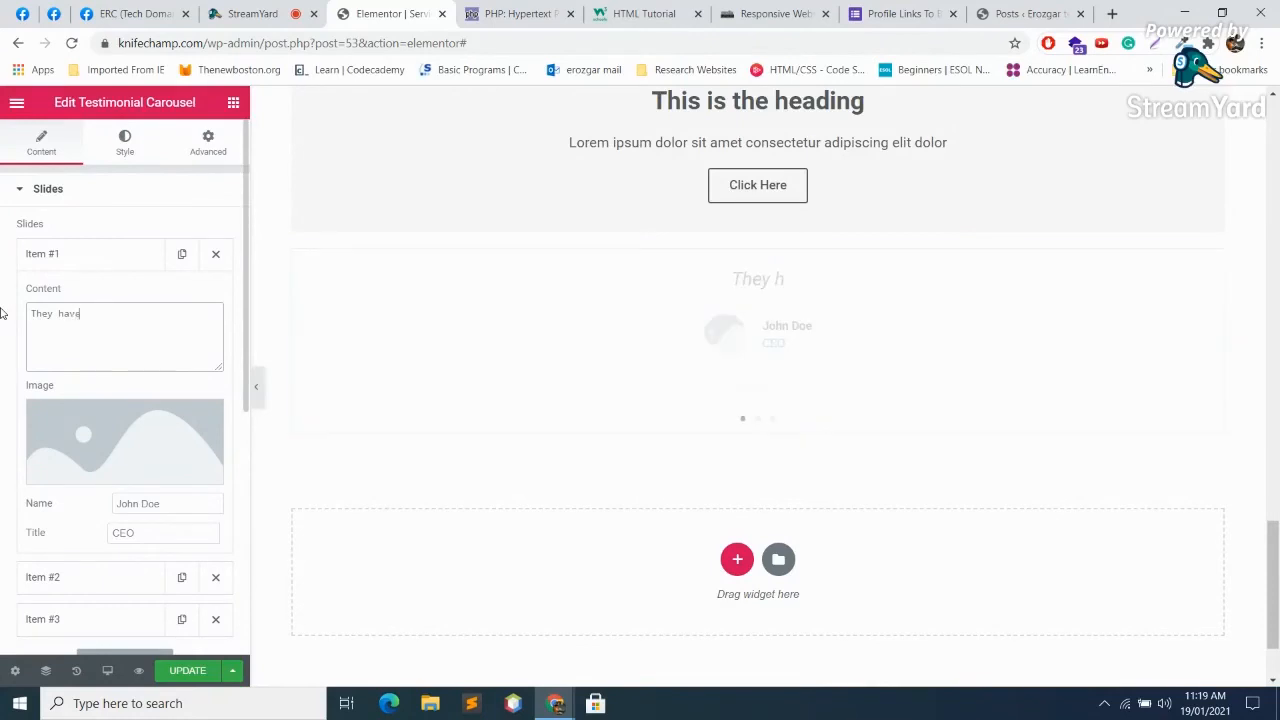
pyautogui.write(' Quality P')
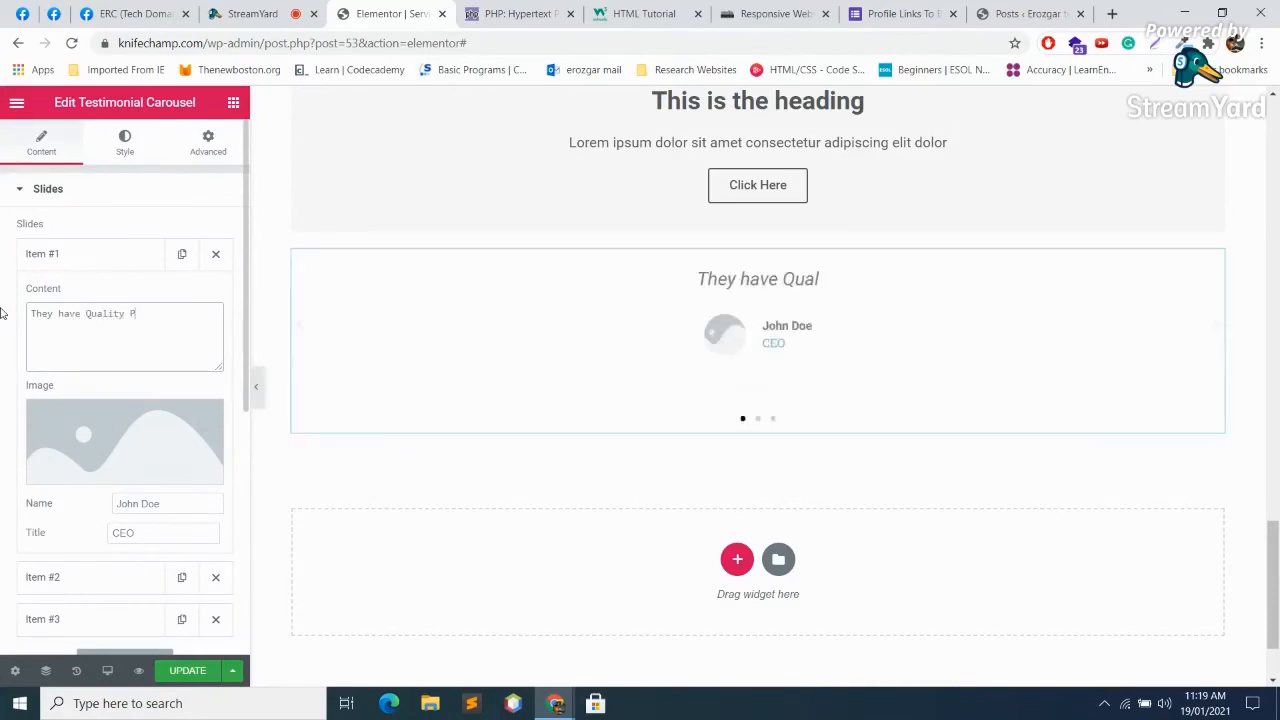
pyautogui.write('roducts ')
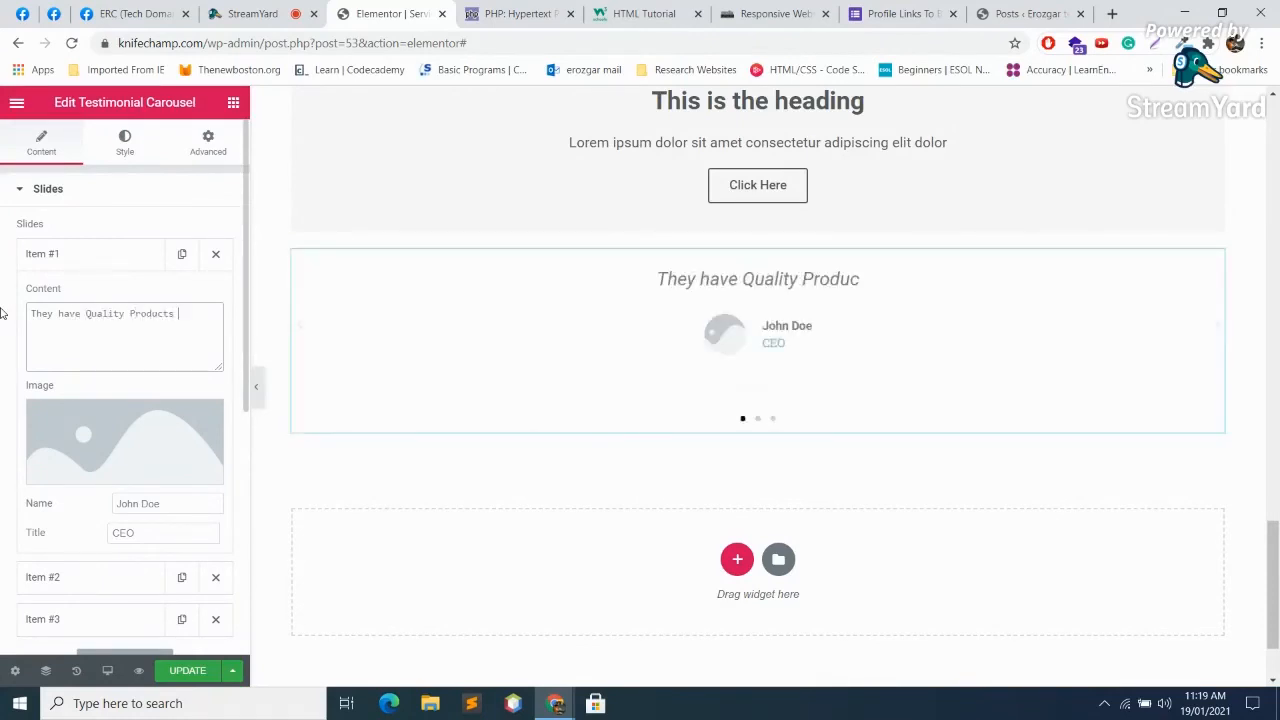
pyautogui.write('u Re')
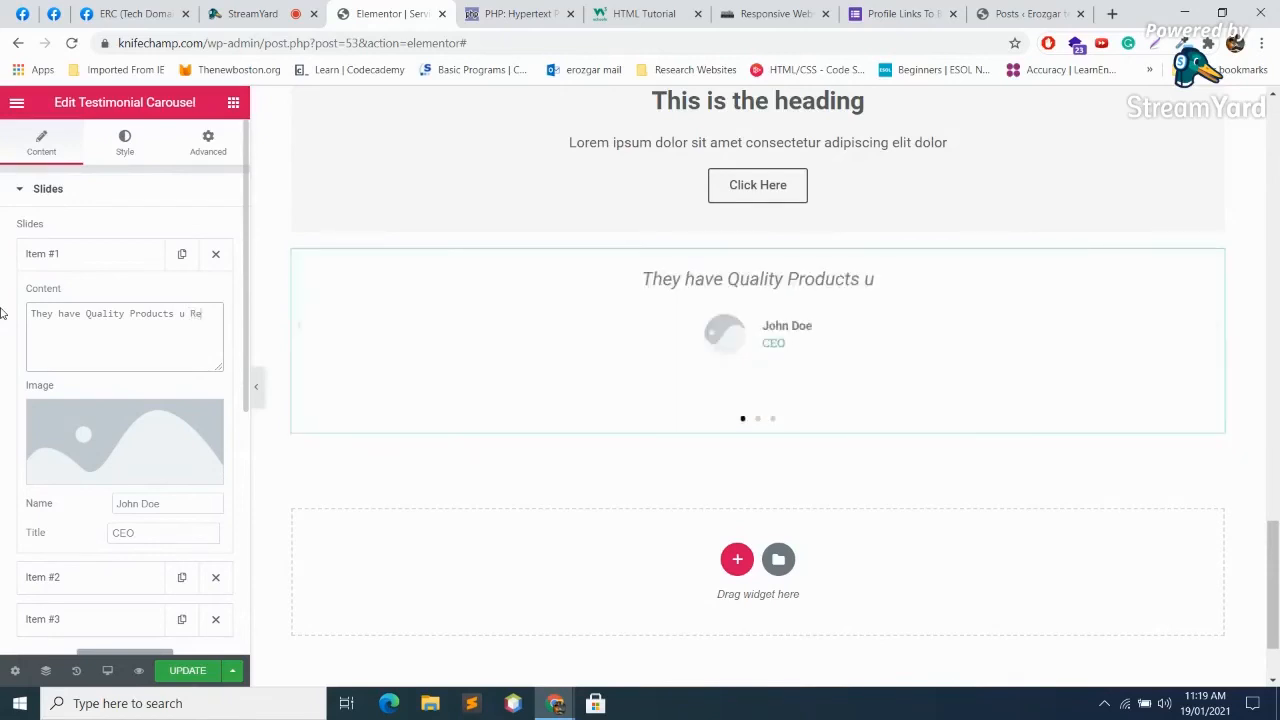
pyautogui.write('commend')
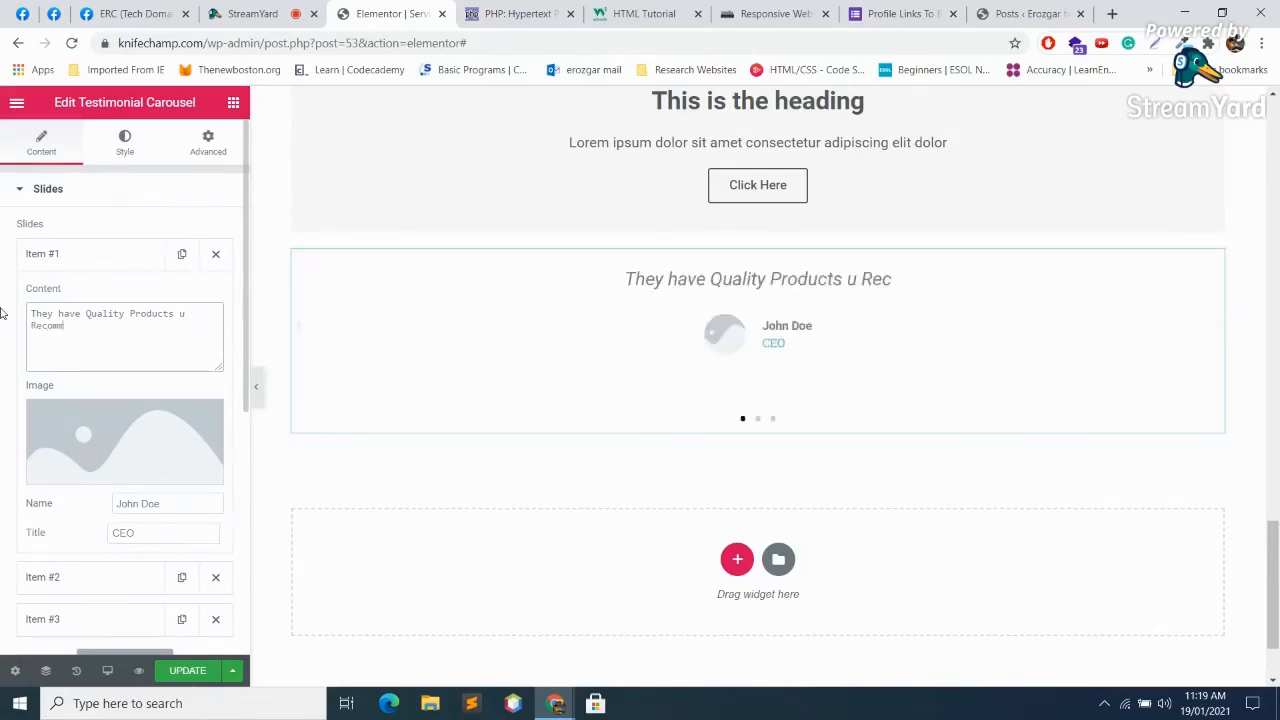
# Step: Give the first testimonial the man's portrait from the Media Library and the reviewer's name
pyautogui.click(70, 418)
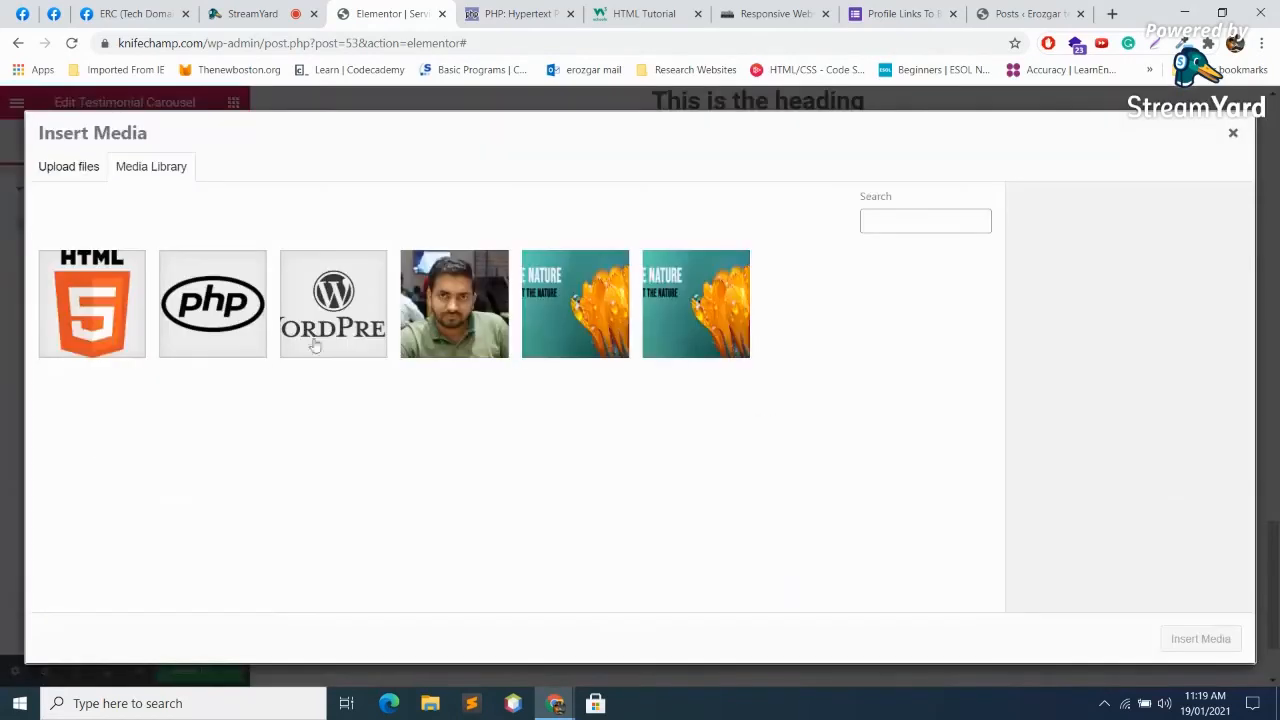
pyautogui.click(472, 295)
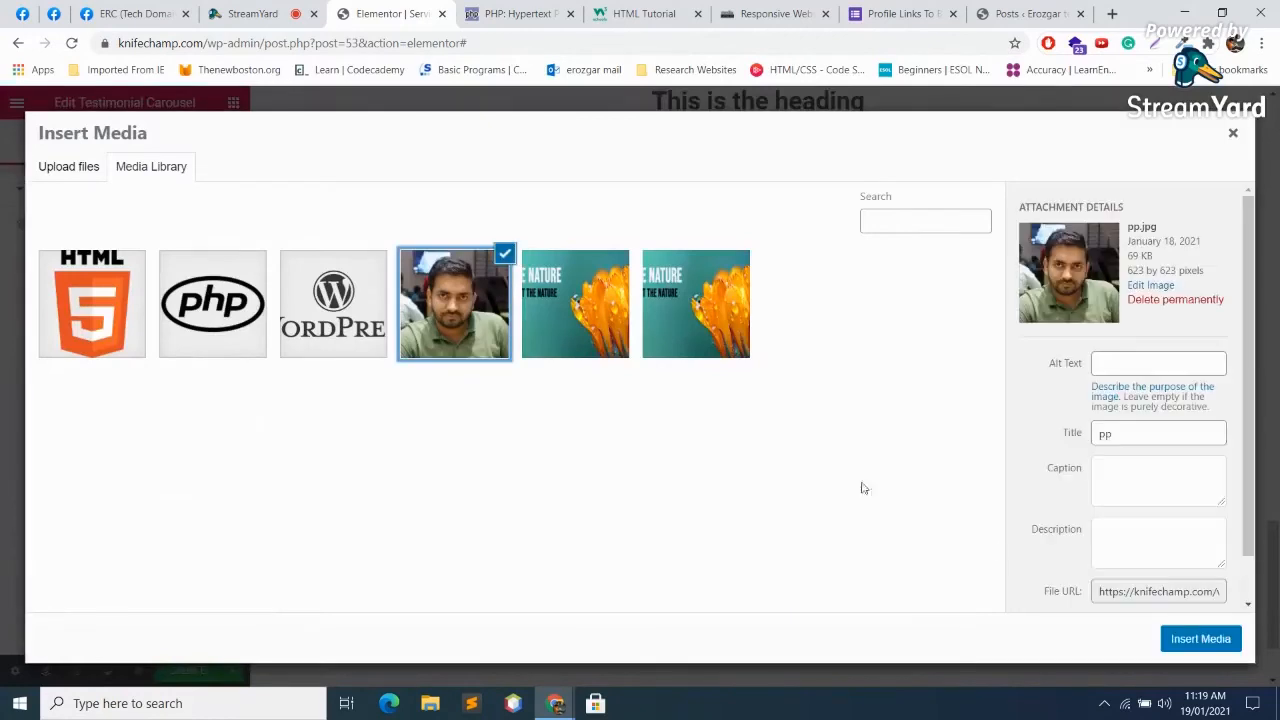
pyautogui.click(1205, 638)
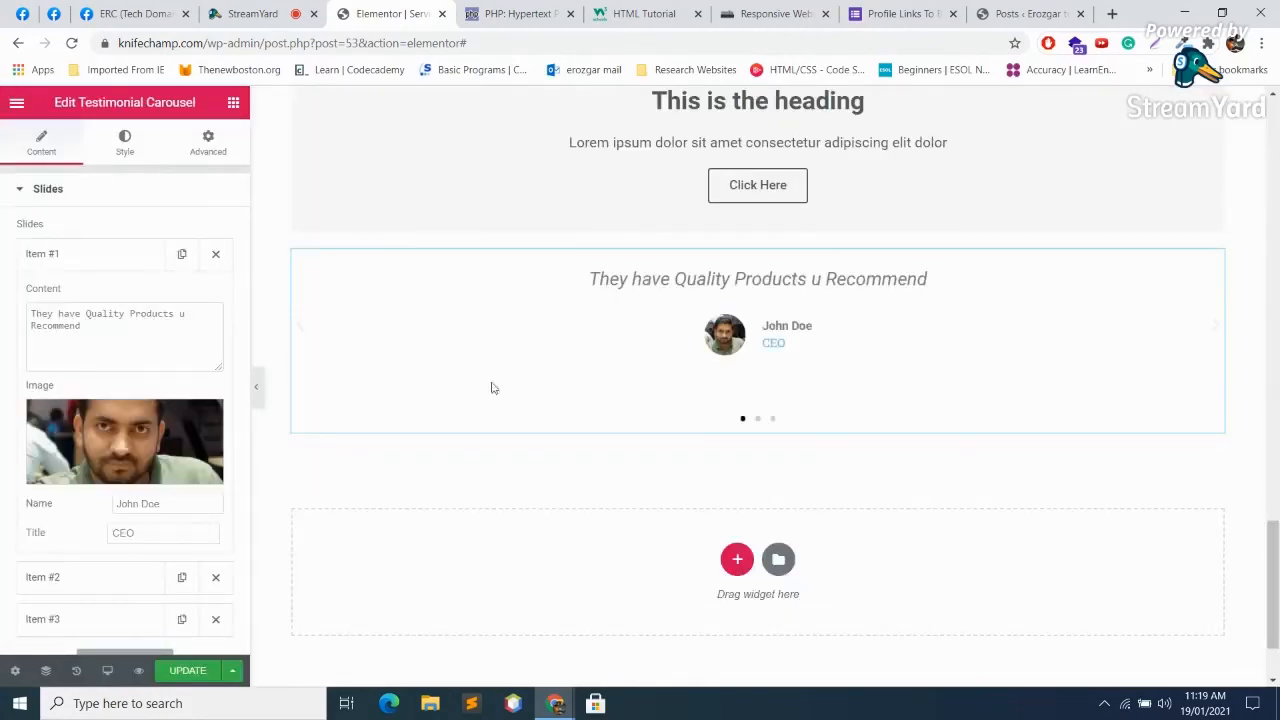
pyautogui.tripleClick(188, 498)
pyautogui.press('BackSpace')
pyautogui.write('Sheraz')
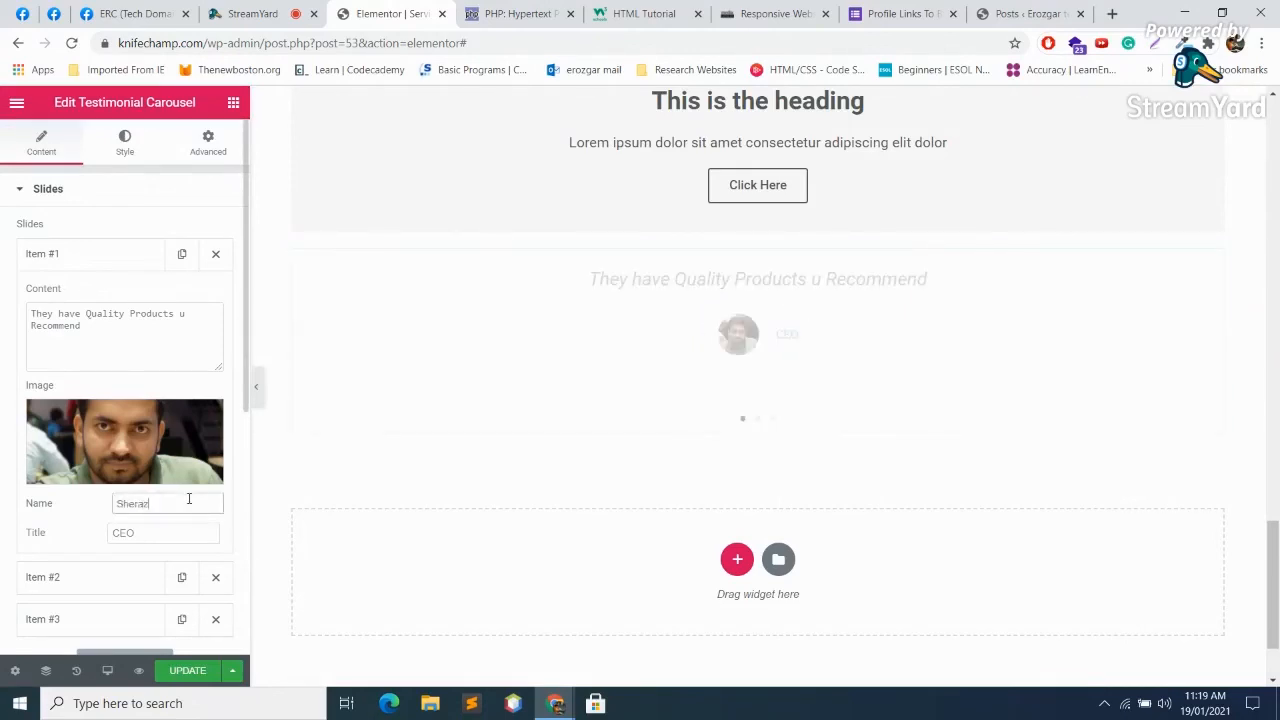
pyautogui.click(179, 539)
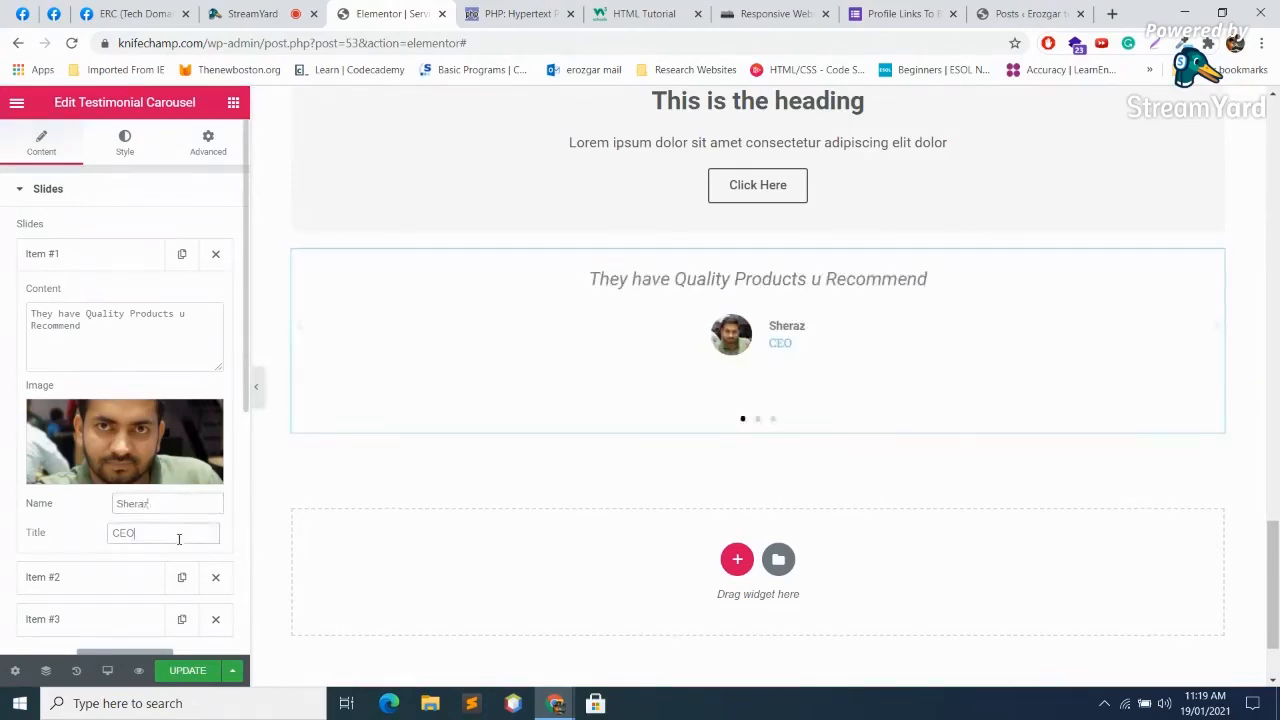
pyautogui.scroll(-3, 115, 220)
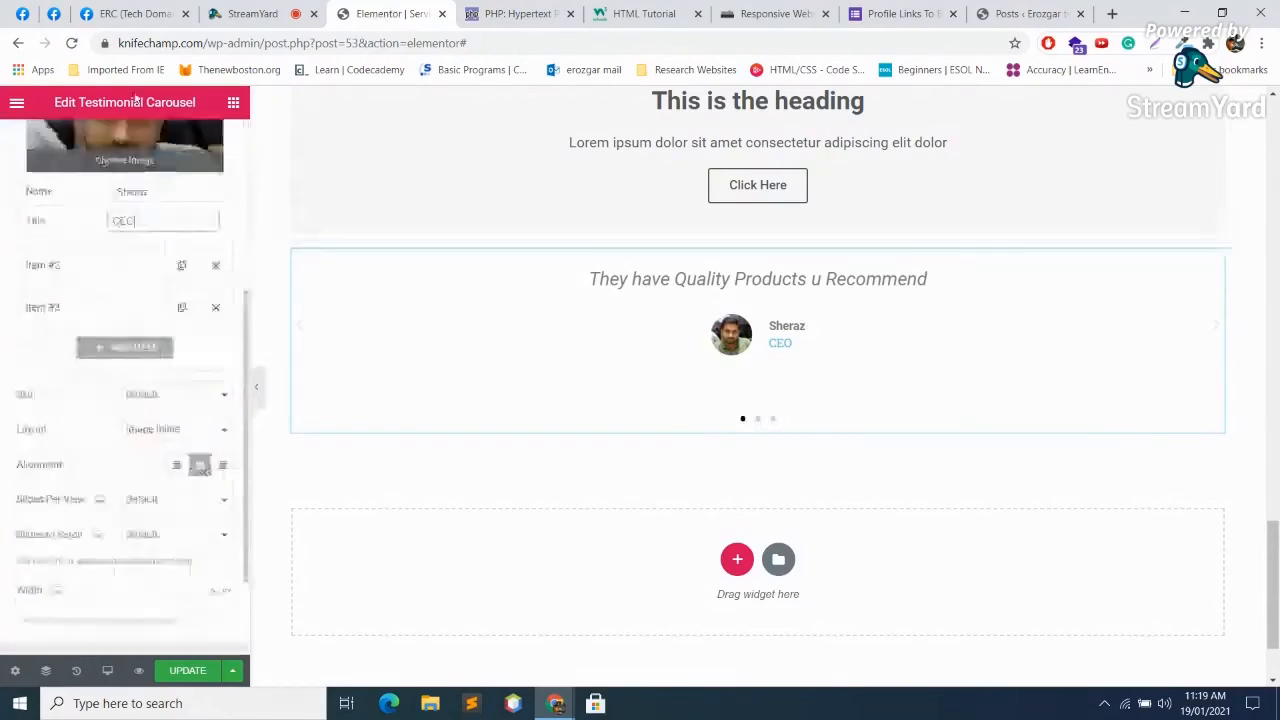
pyautogui.click(112, 268)
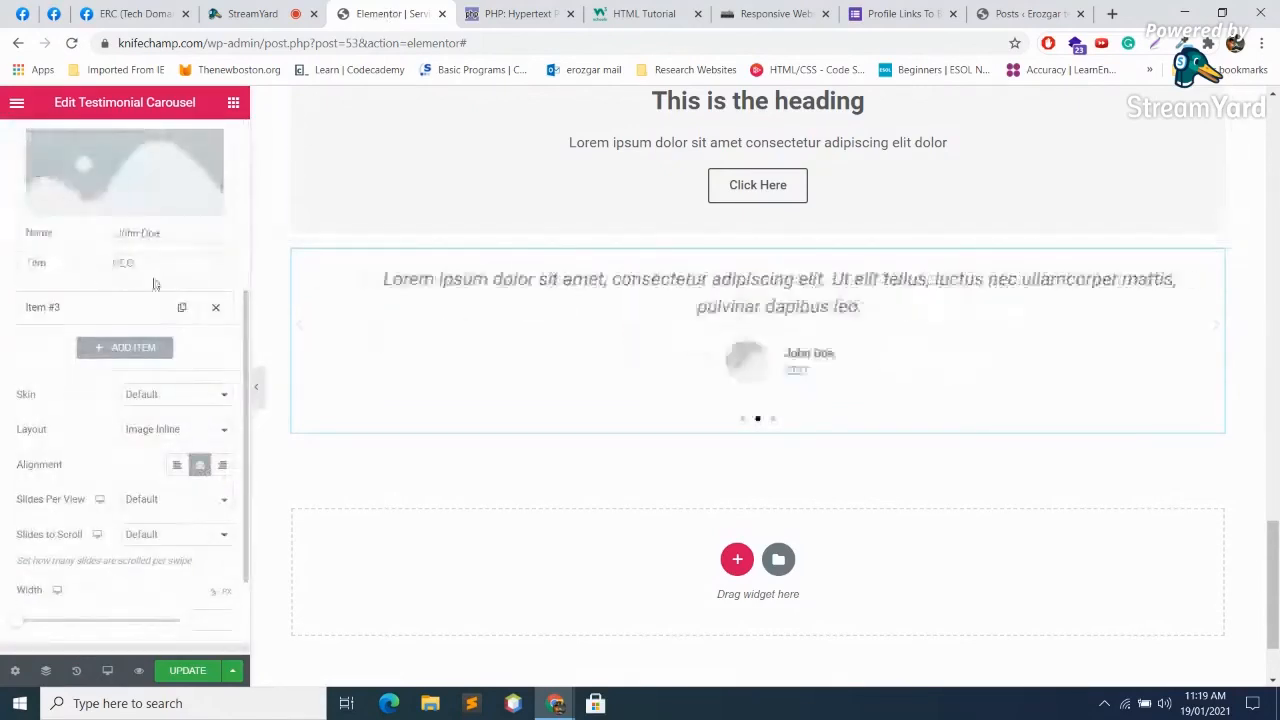
# Step: Replace the second testimonial's quote with 'they are best in business', fixing 'besy' via spell-check
pyautogui.scroll(2, 663, 403)
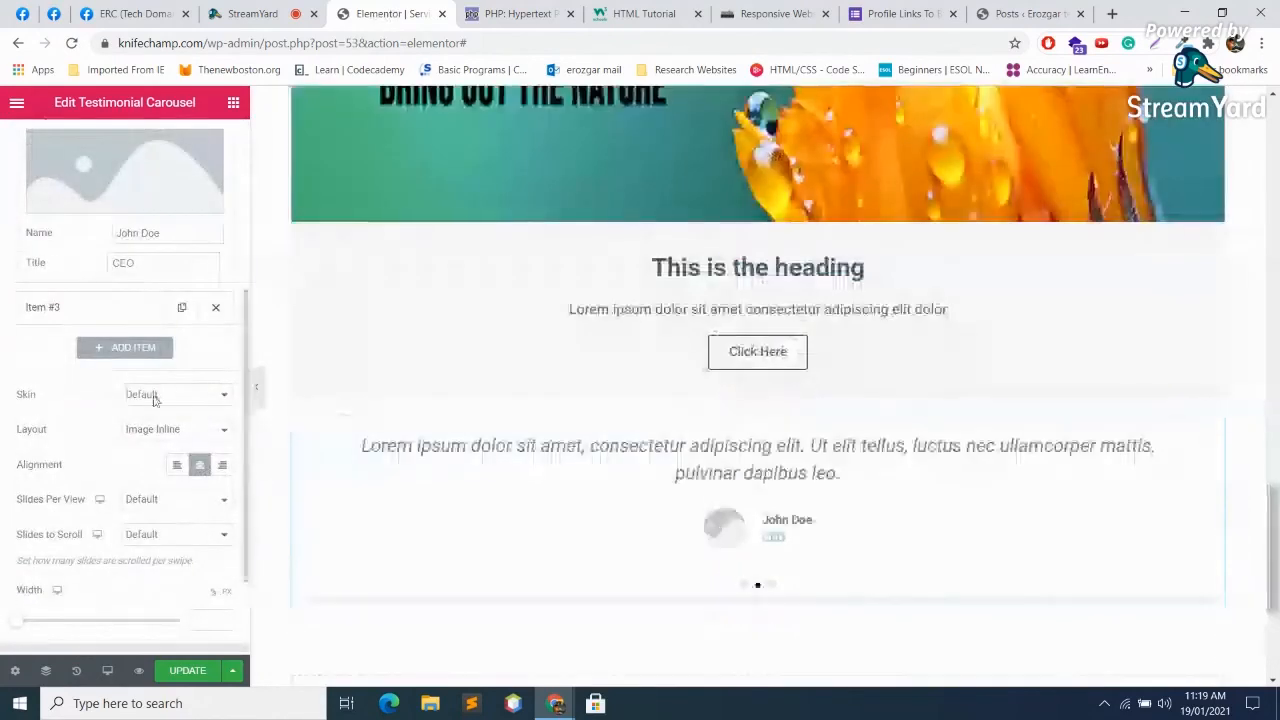
pyautogui.scroll(3, 151, 400)
pyautogui.moveTo(186, 404); pyautogui.dragTo(4, 376)
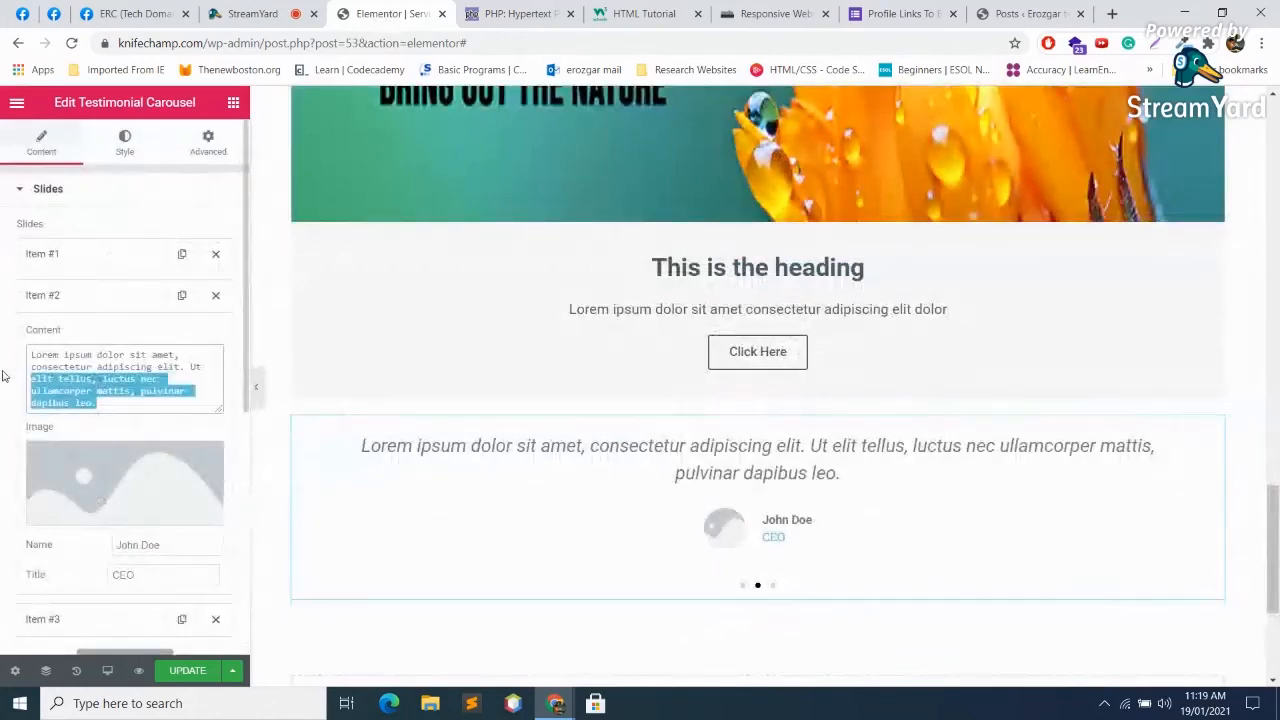
pyautogui.hotkey('ctrl', 'a')
pyautogui.press('BackSpace')
pyautogui.write('they are be')
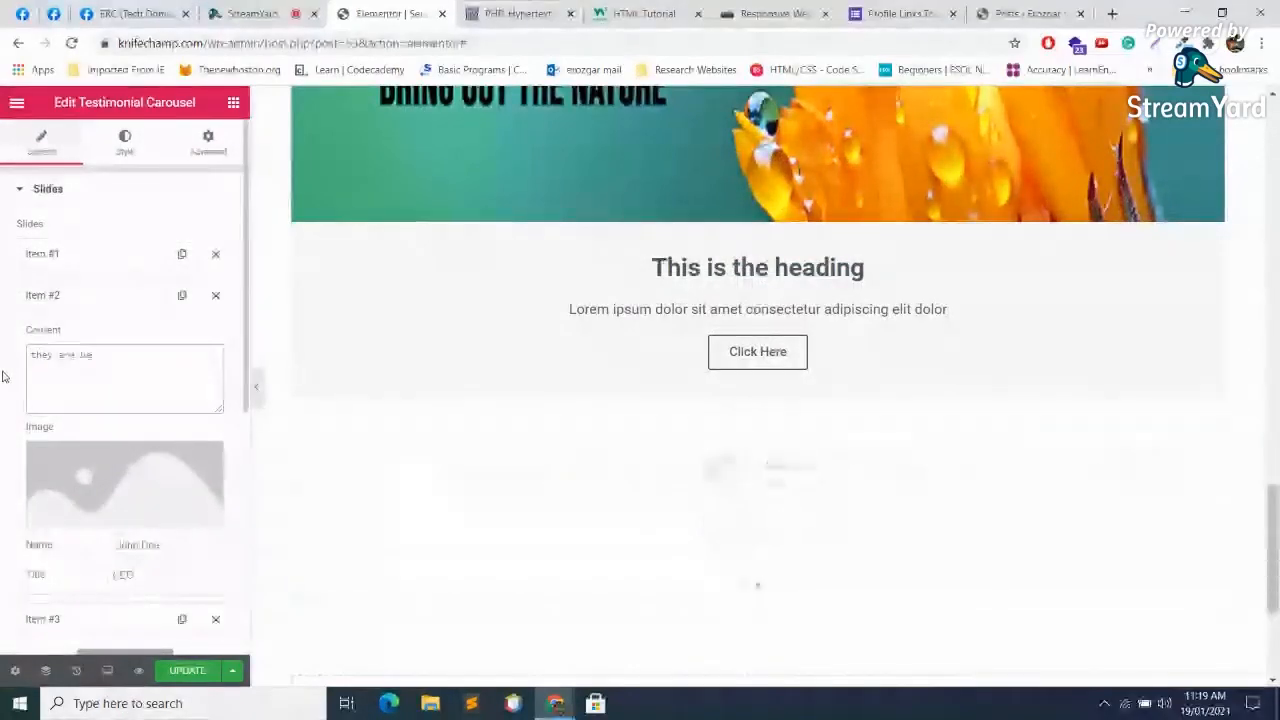
pyautogui.write('sy in business')
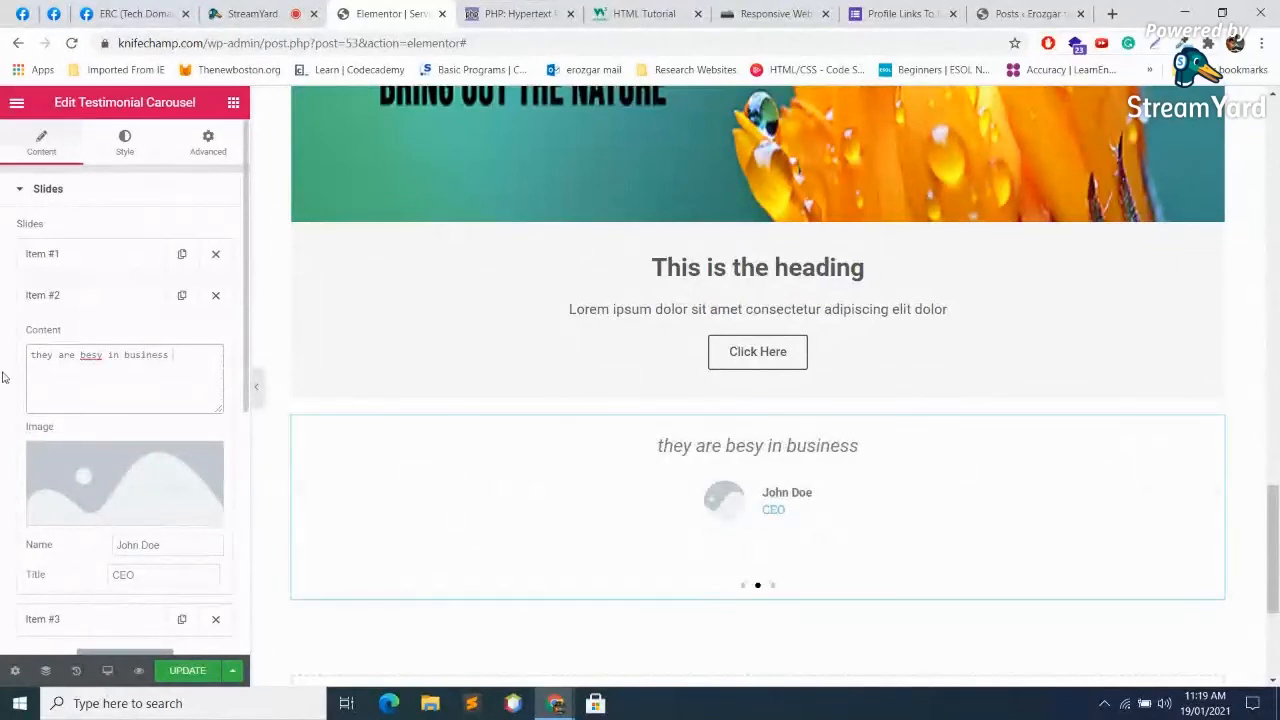
pyautogui.rightClick(88, 365)
pyautogui.click(126, 373)
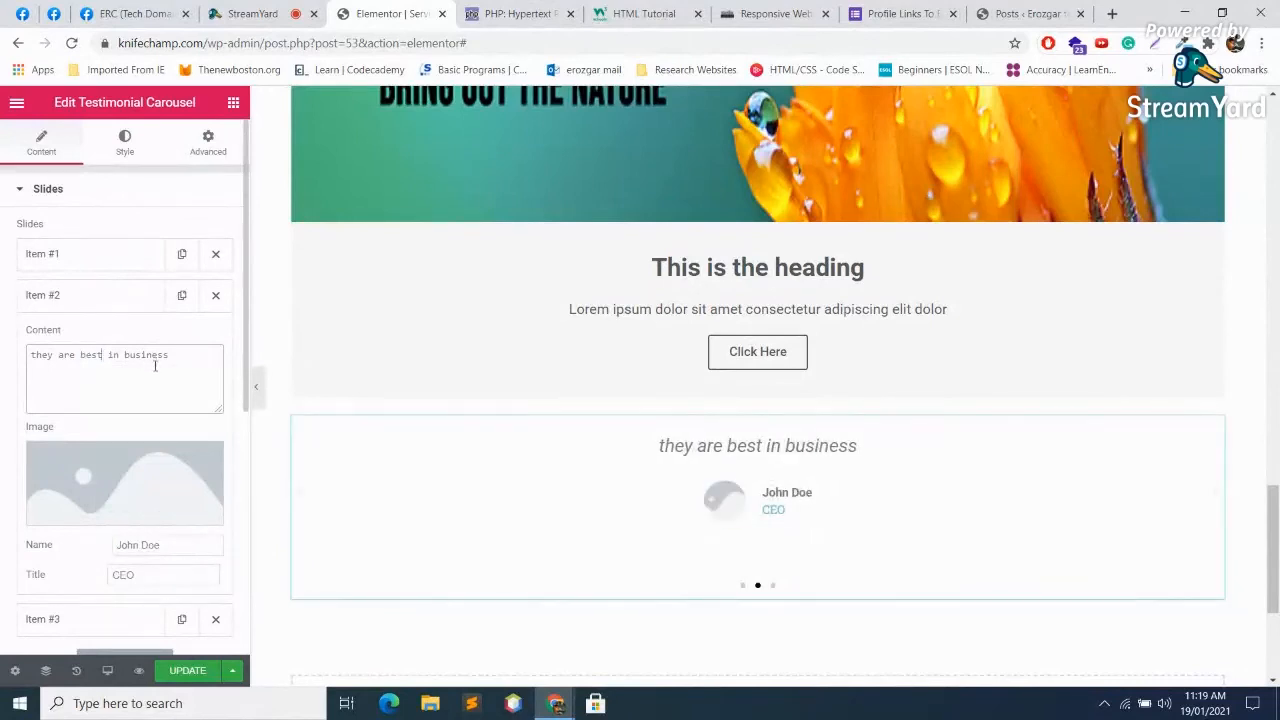
# Step: Credit the second testimonial to the reviewer's name with the title 'Verified buyer'
pyautogui.moveTo(184, 540); pyautogui.dragTo(30, 538)
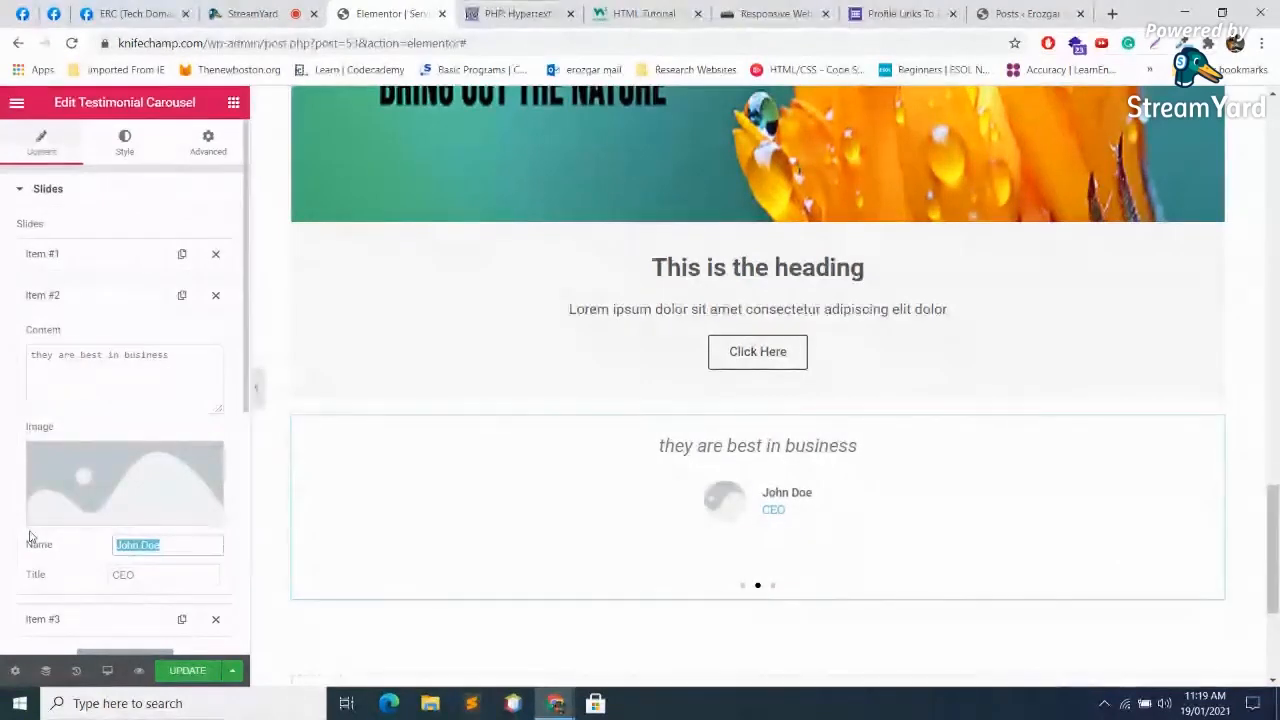
pyautogui.write('Alxendar')
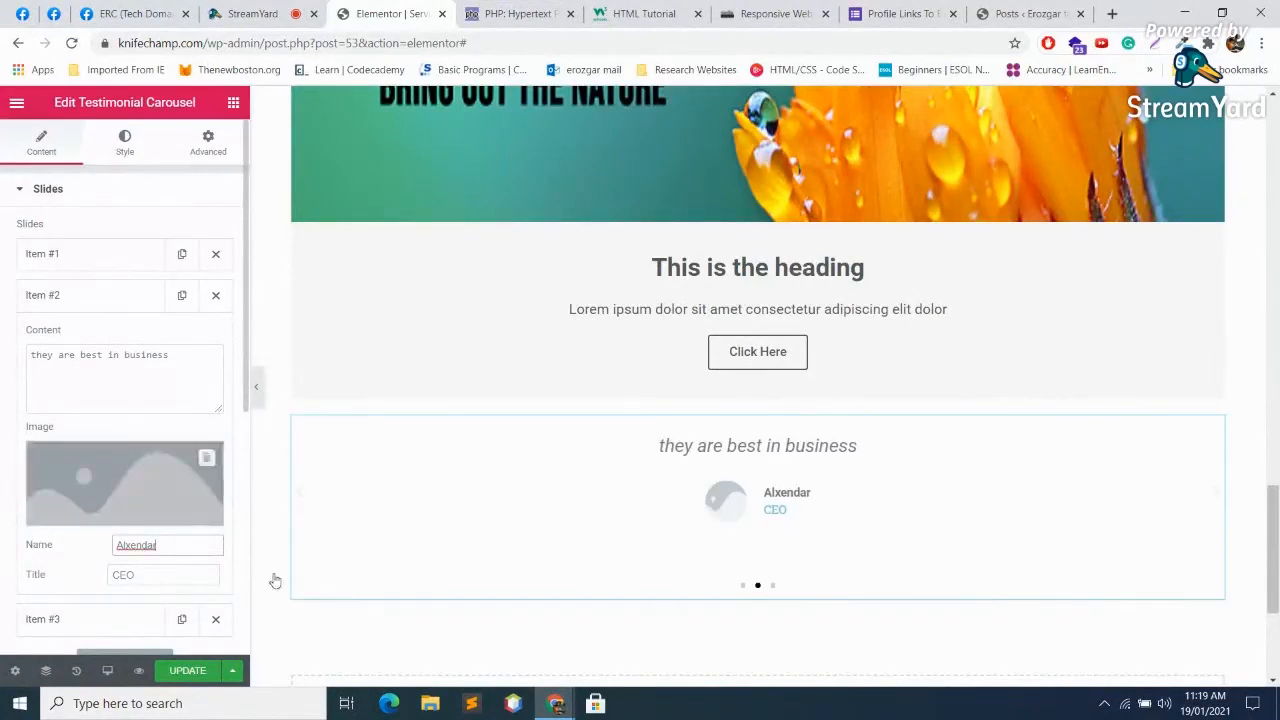
pyautogui.press('Tab')
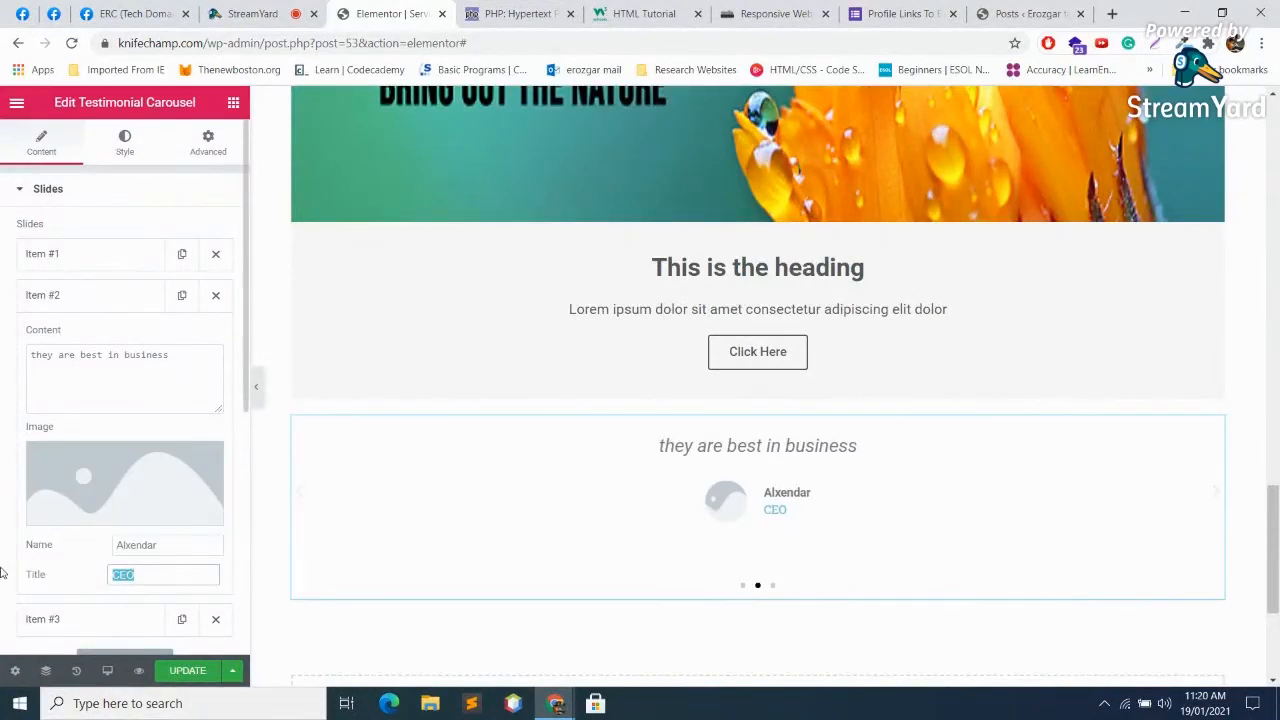
pyautogui.write('Ver')
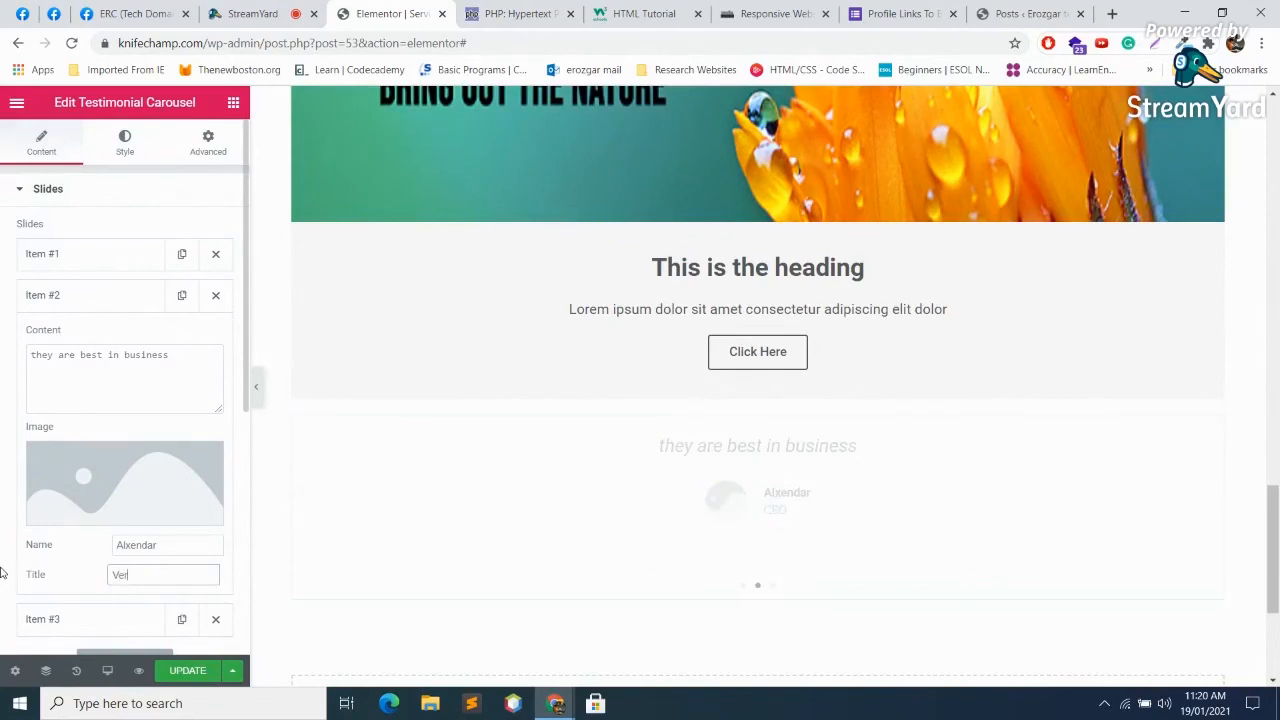
pyautogui.write('fified buyer')
pyautogui.scroll(-3, 145, 437)
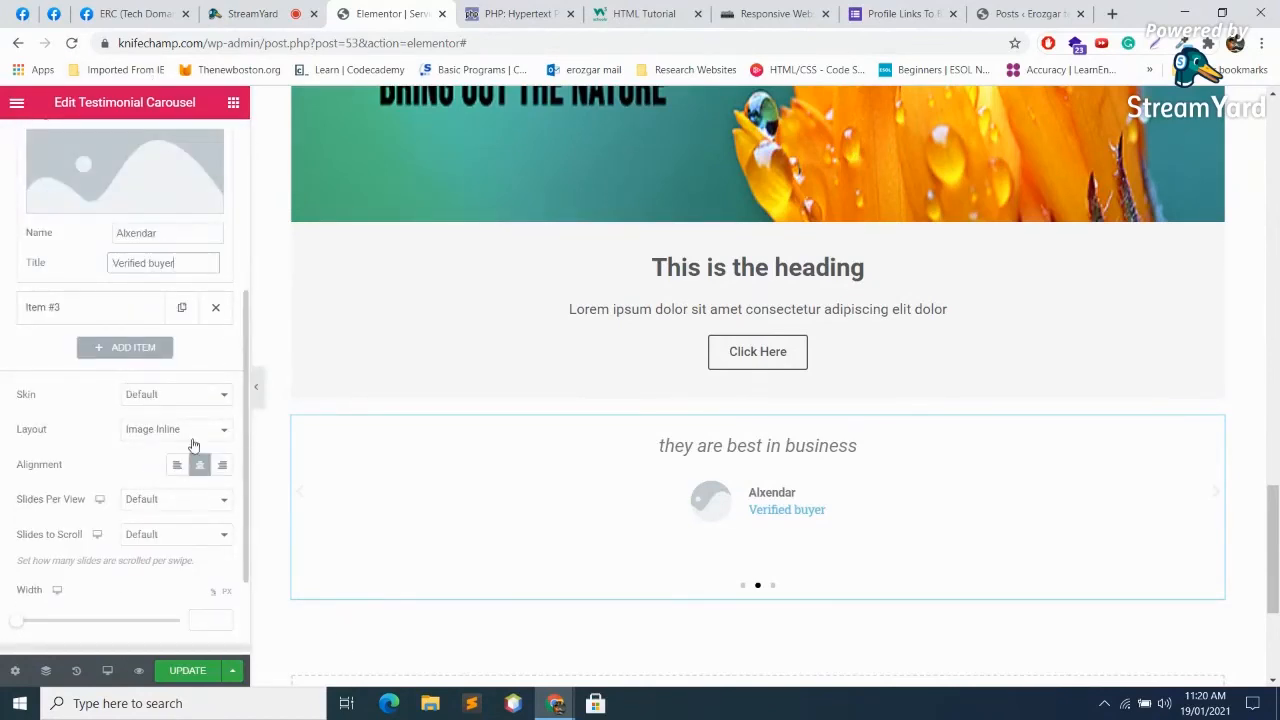
# Step: Apply the Bubble skin and preview all three slides using the pagination dots
pyautogui.scroll(-1, 178, 368)
pyautogui.click(191, 292)
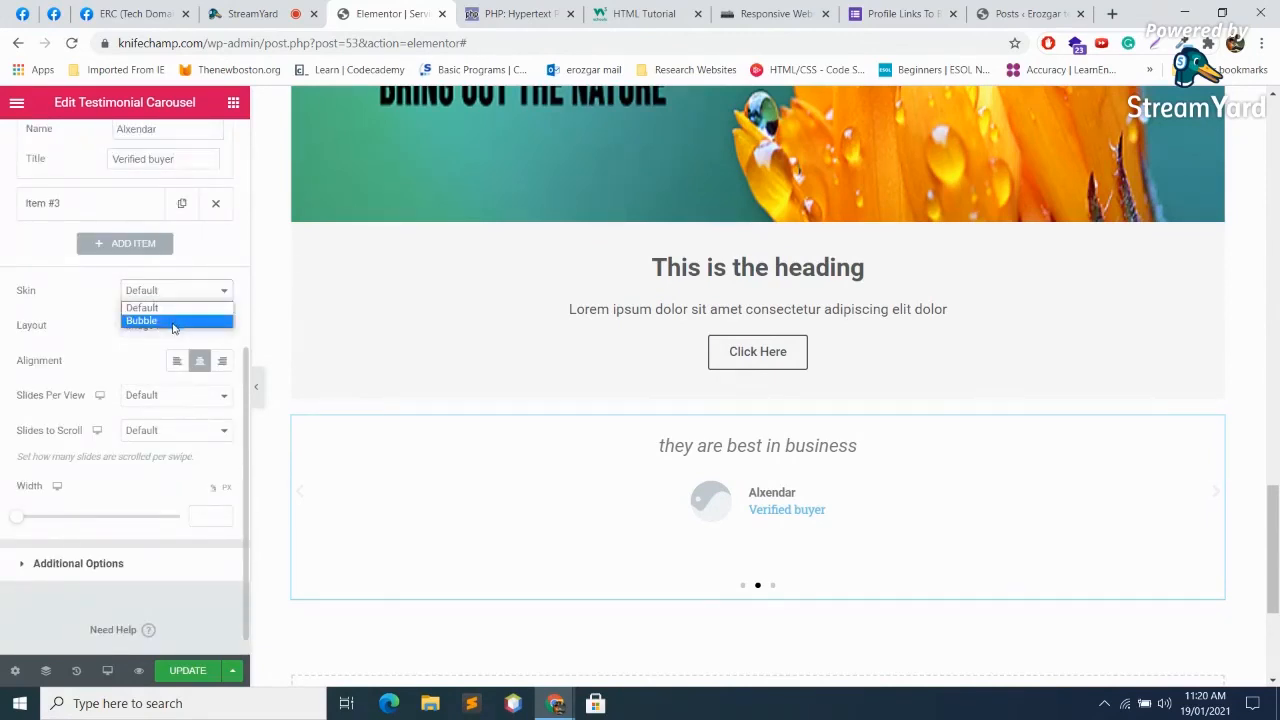
pyautogui.click(174, 321)
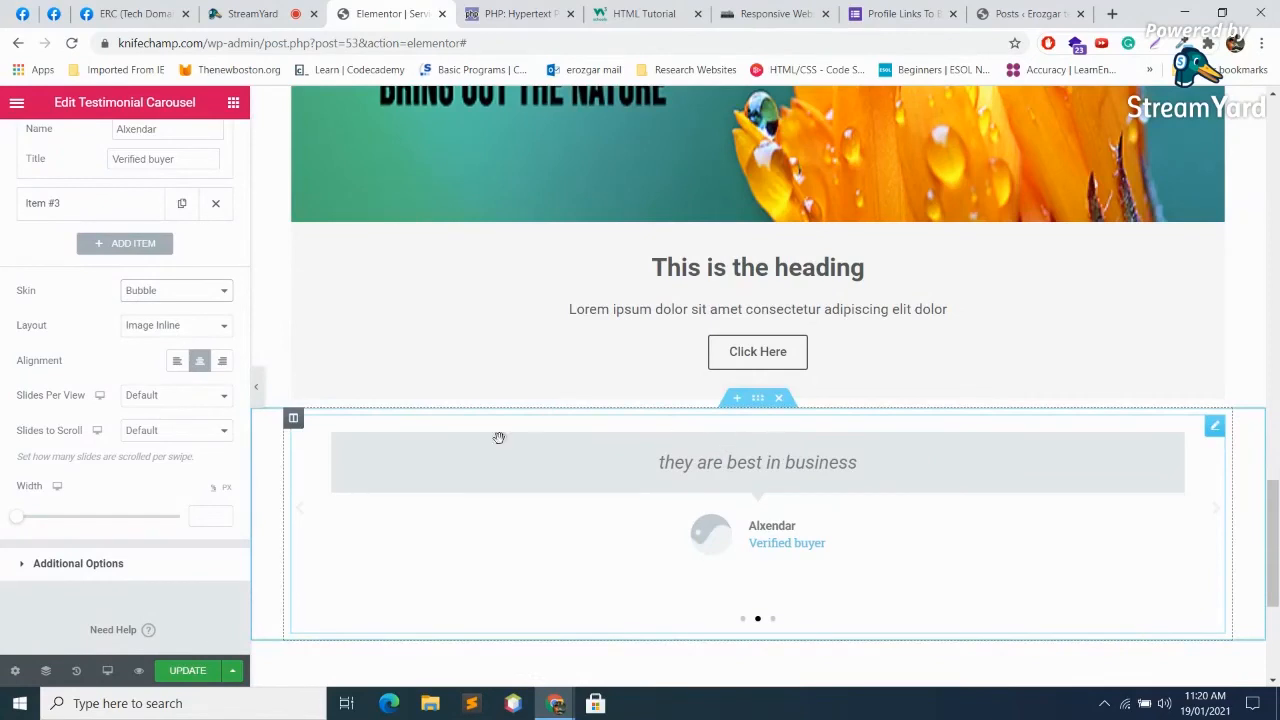
pyautogui.scroll(-1, 930, 528)
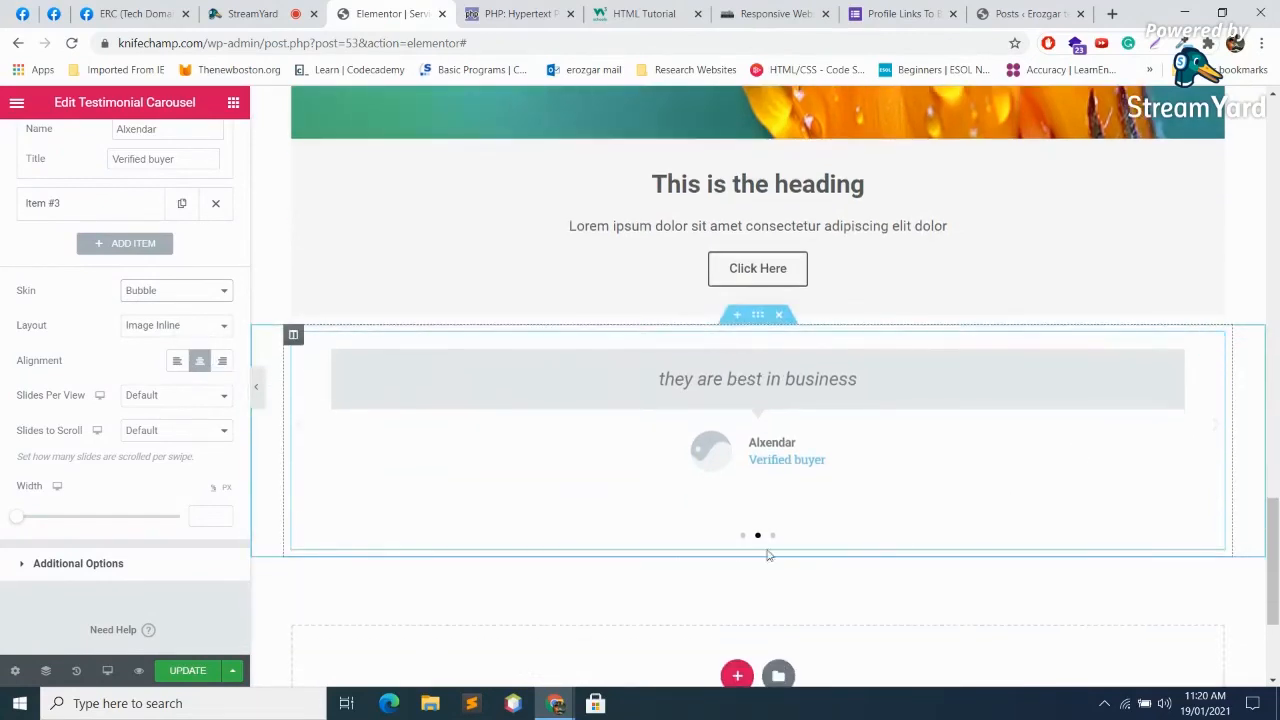
pyautogui.click(743, 537)
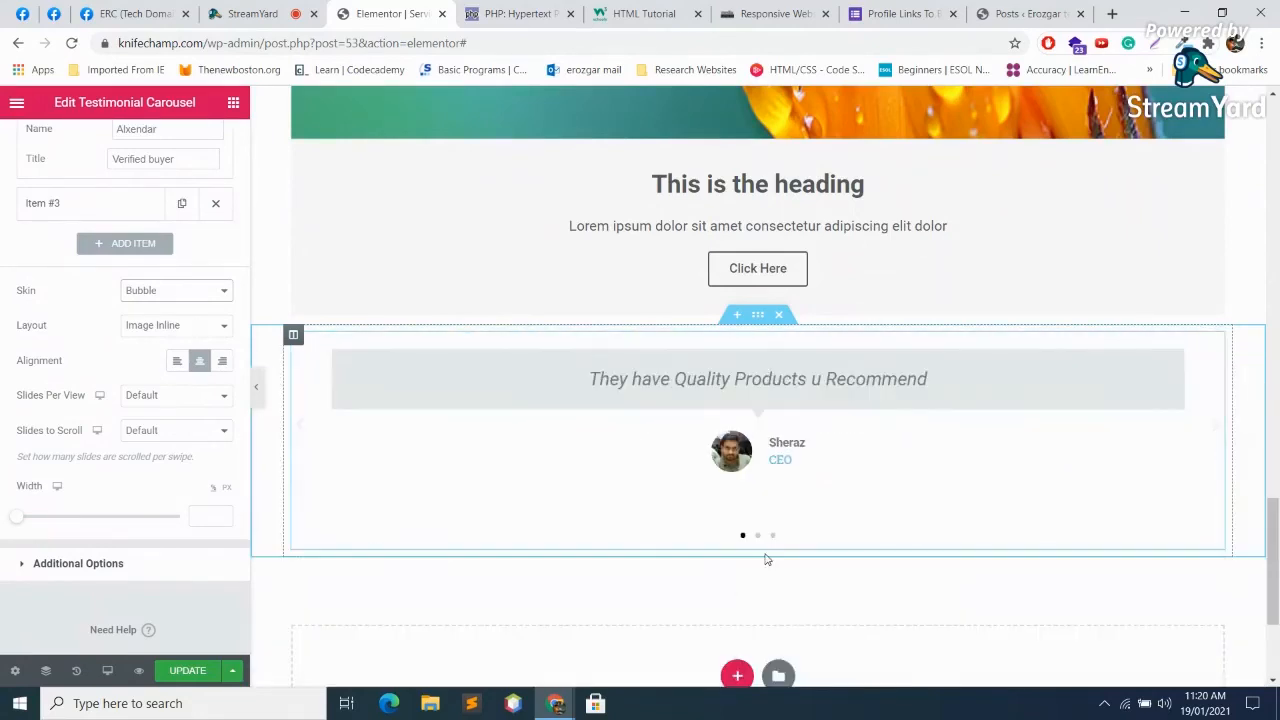
pyautogui.click(758, 537)
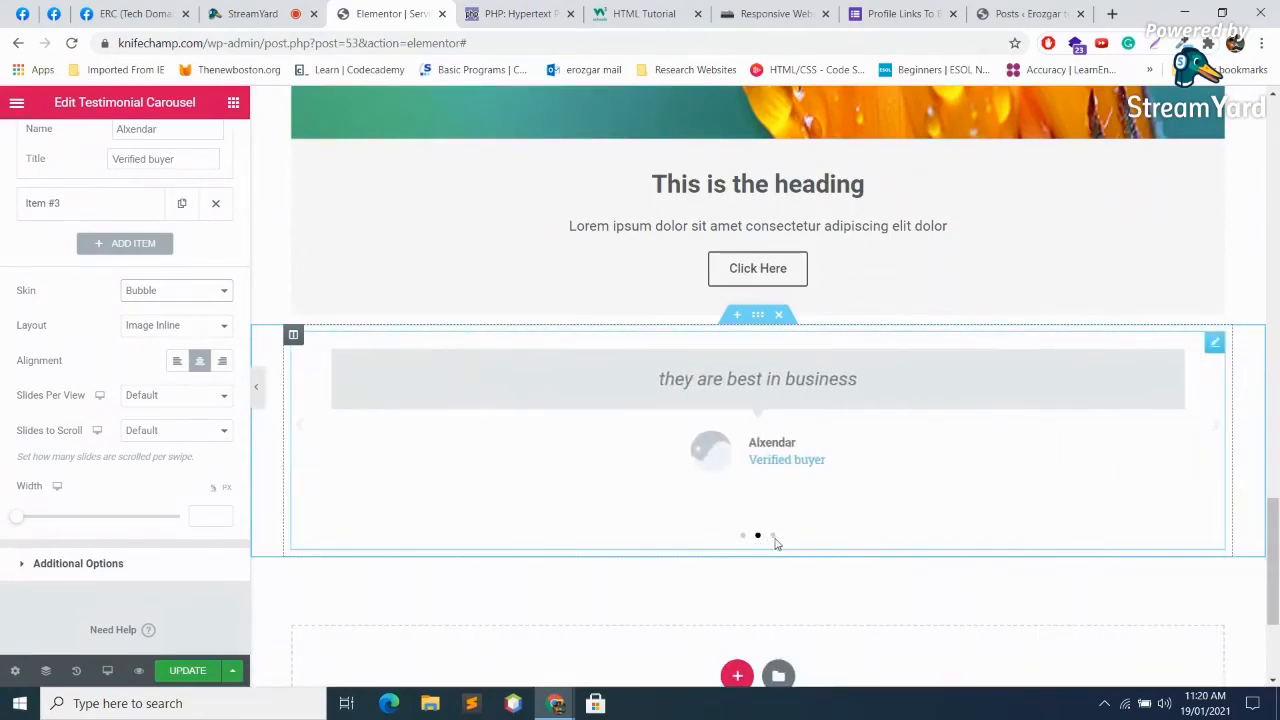
pyautogui.click(775, 538)
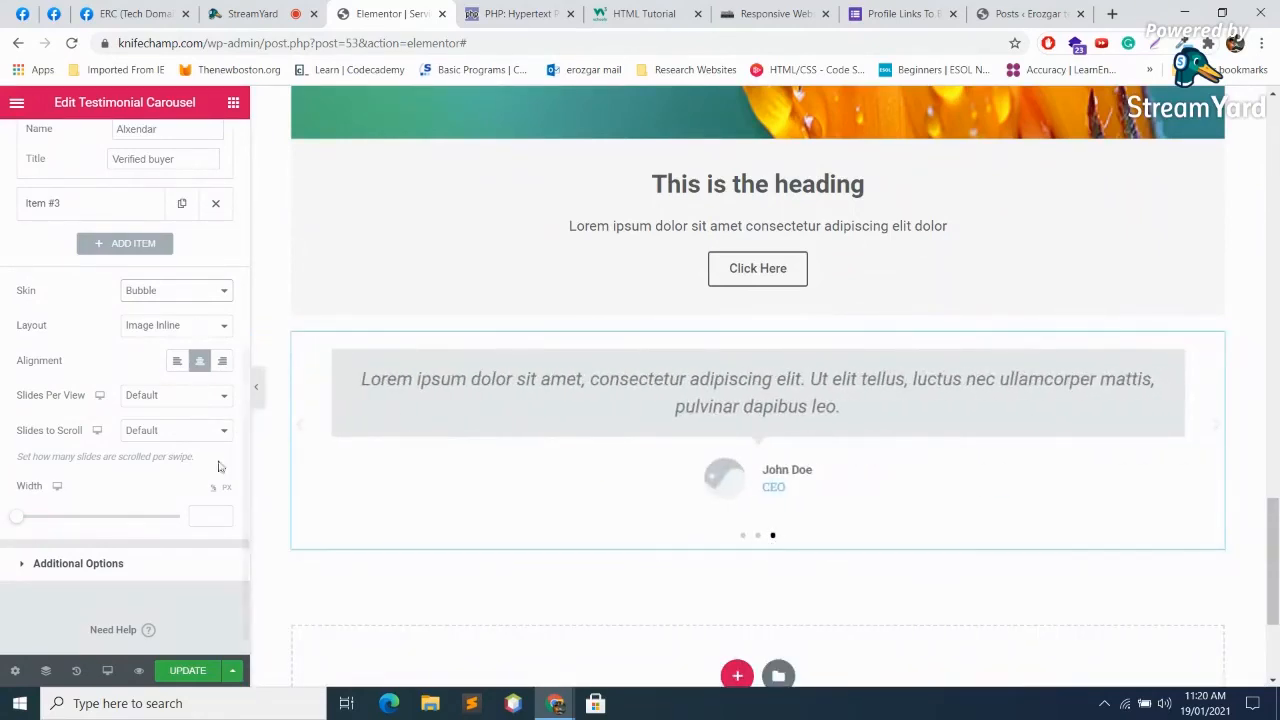
# Step: Keep Slides Per View at Default and expand the Additional Options
pyautogui.click(161, 398)
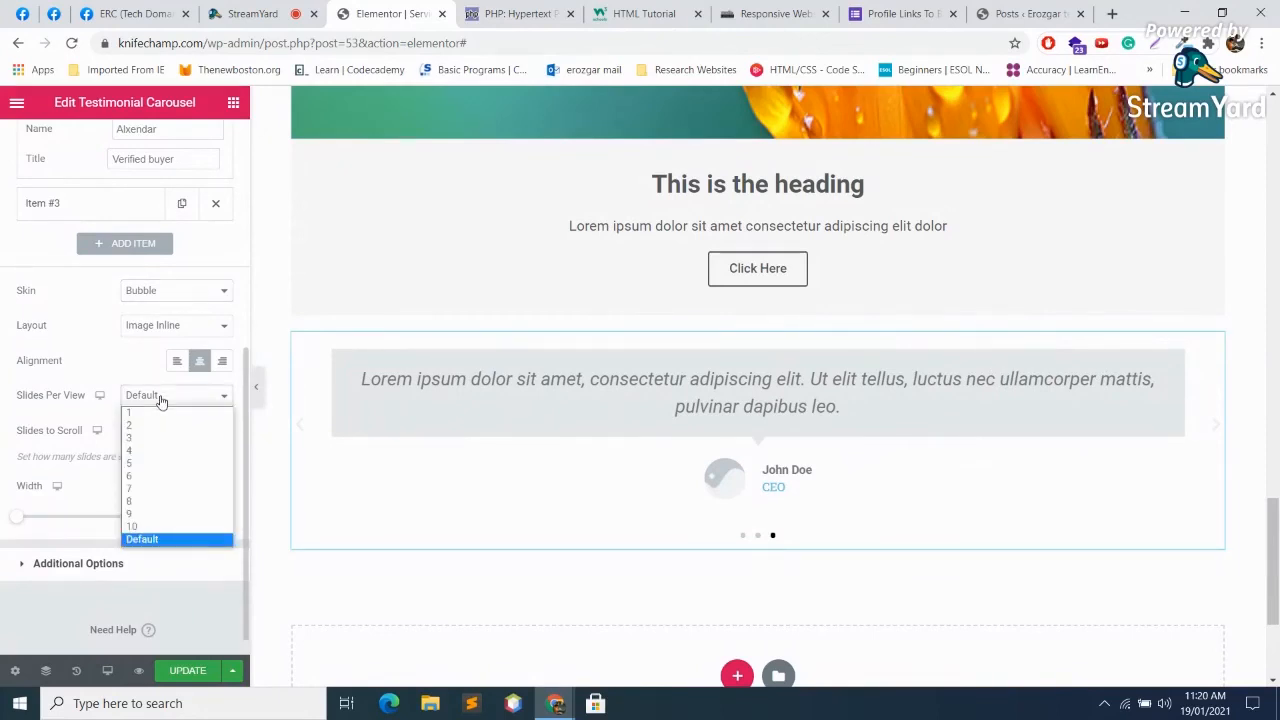
pyautogui.click(161, 400)
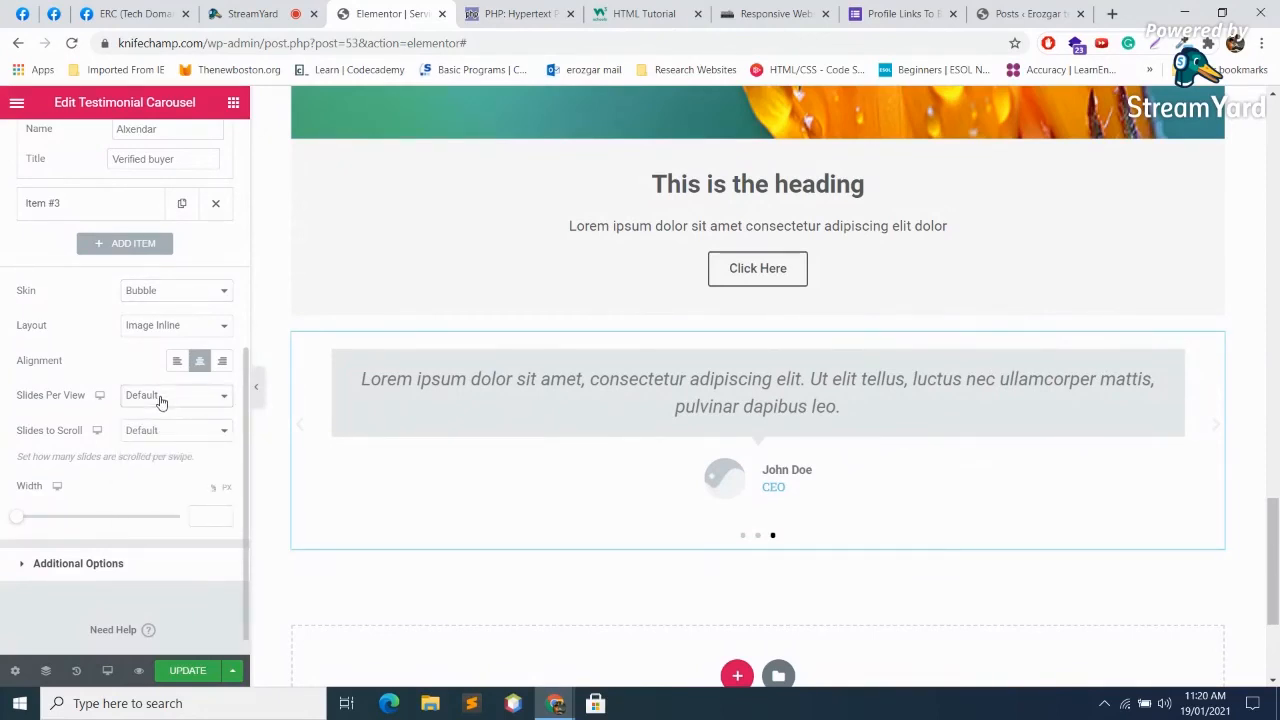
pyautogui.click(161, 401)
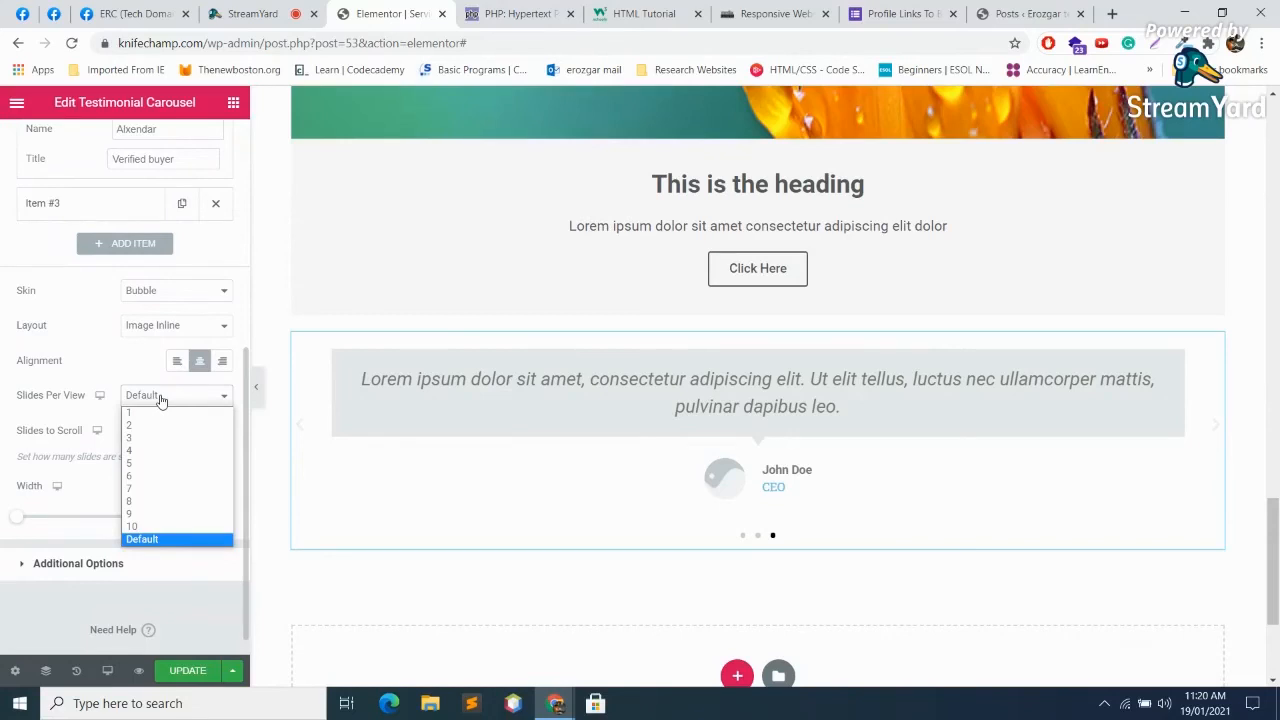
pyautogui.click(160, 397)
pyautogui.click(89, 563)
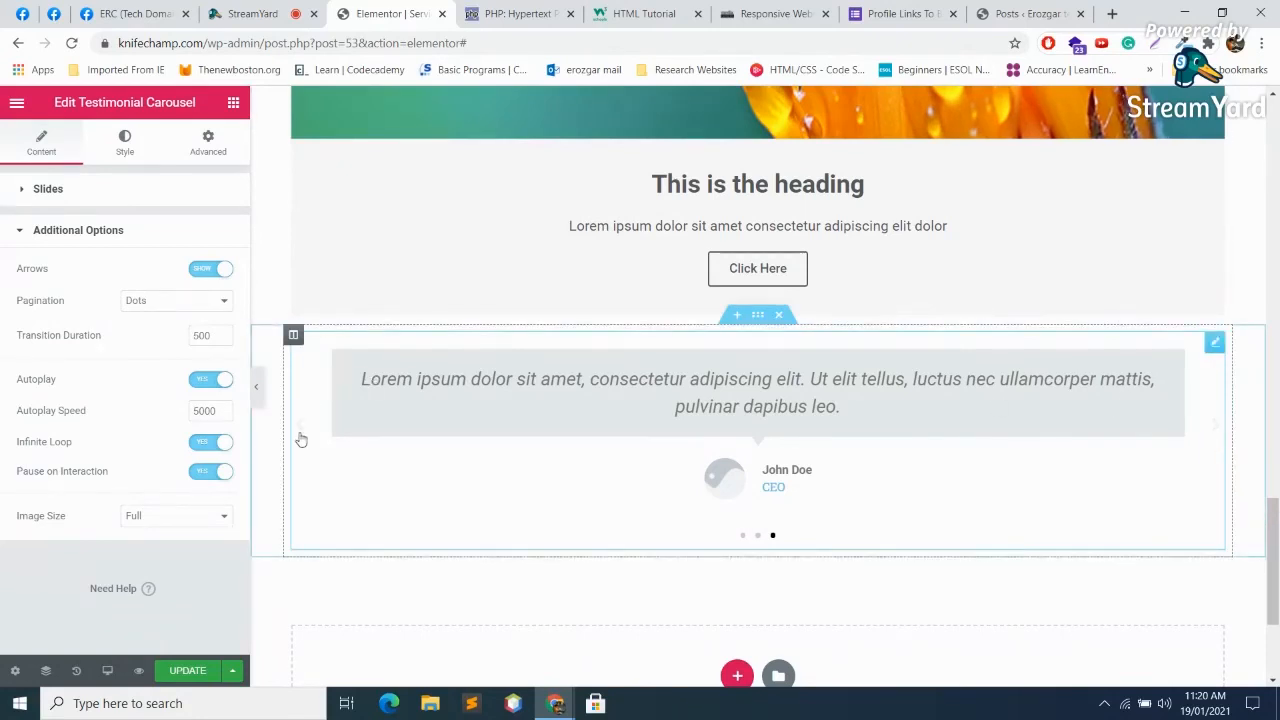
# Step: Try Fraction, None, Dots and Progress pagination styles, settling on Dots
pyautogui.click(196, 302)
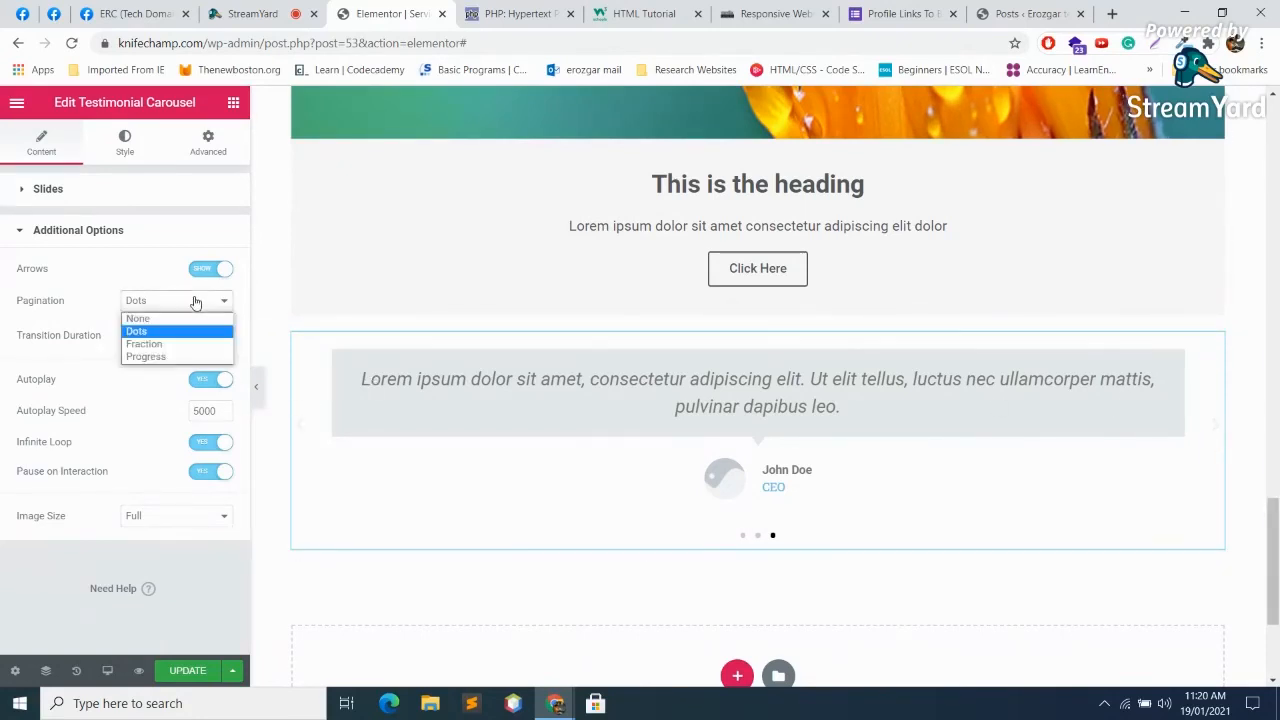
pyautogui.click(143, 344)
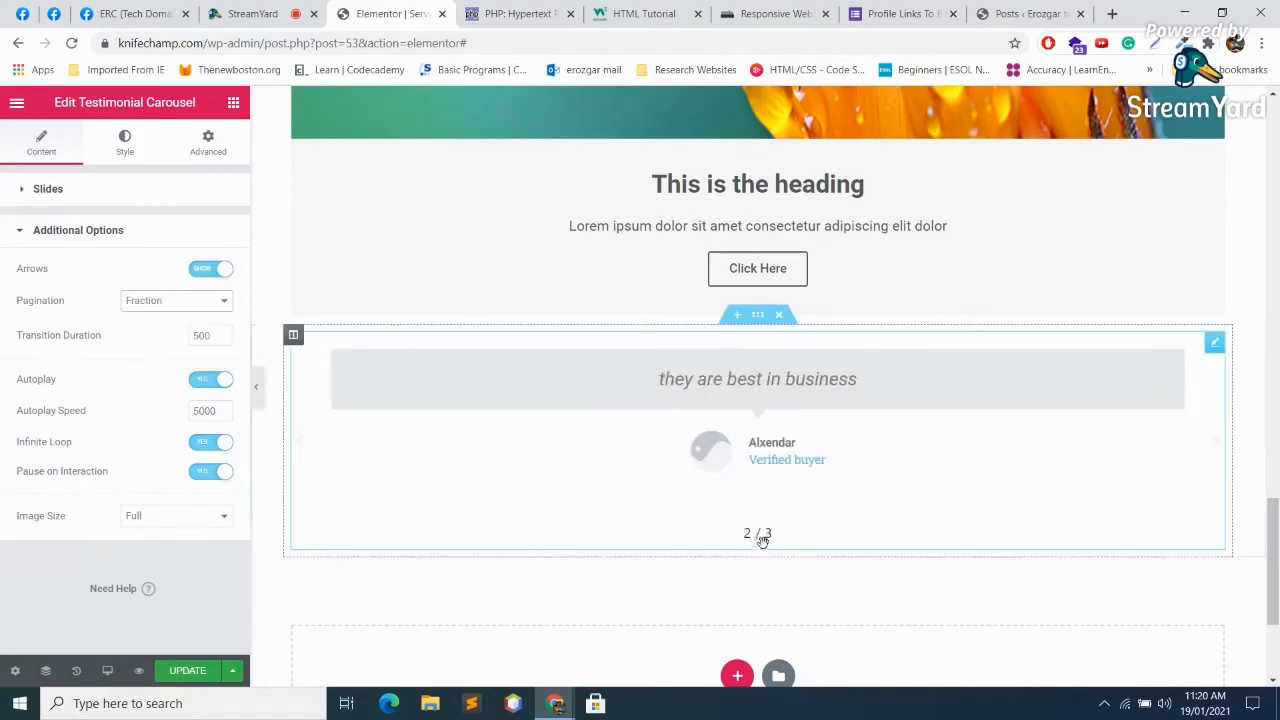
pyautogui.click(146, 302)
pyautogui.click(139, 318)
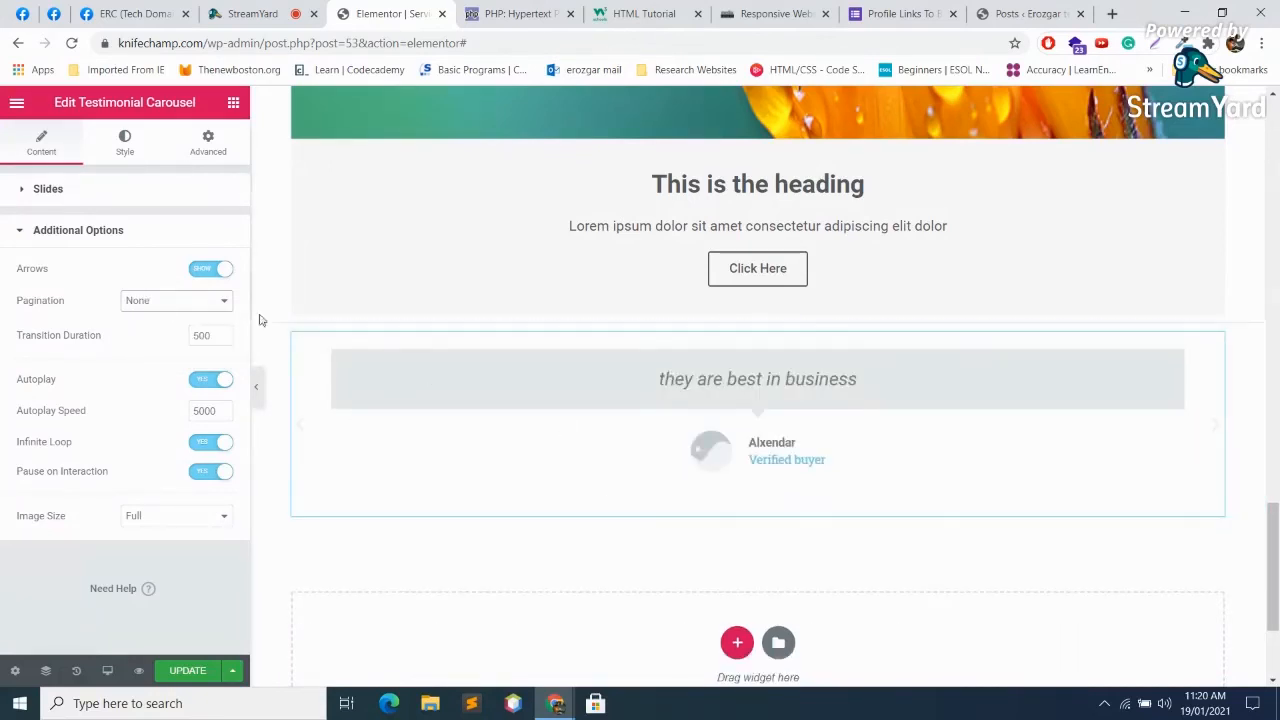
pyautogui.click(182, 301)
pyautogui.click(159, 331)
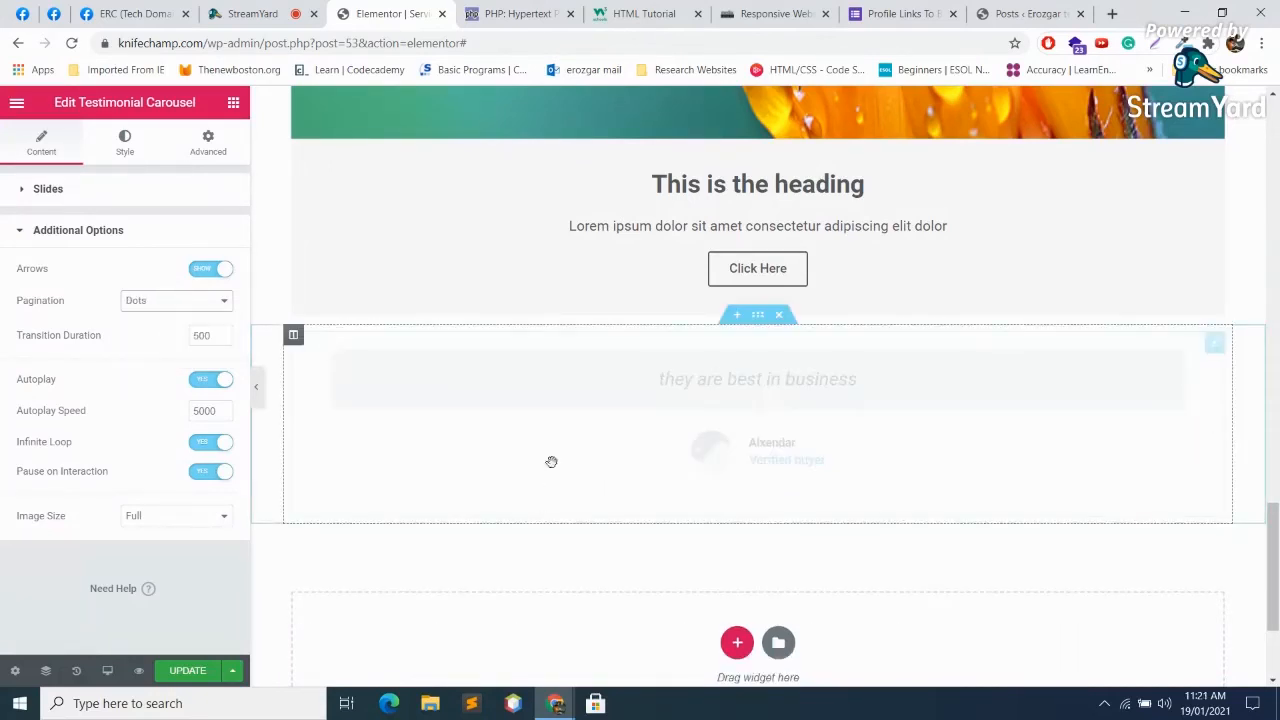
pyautogui.click(134, 300)
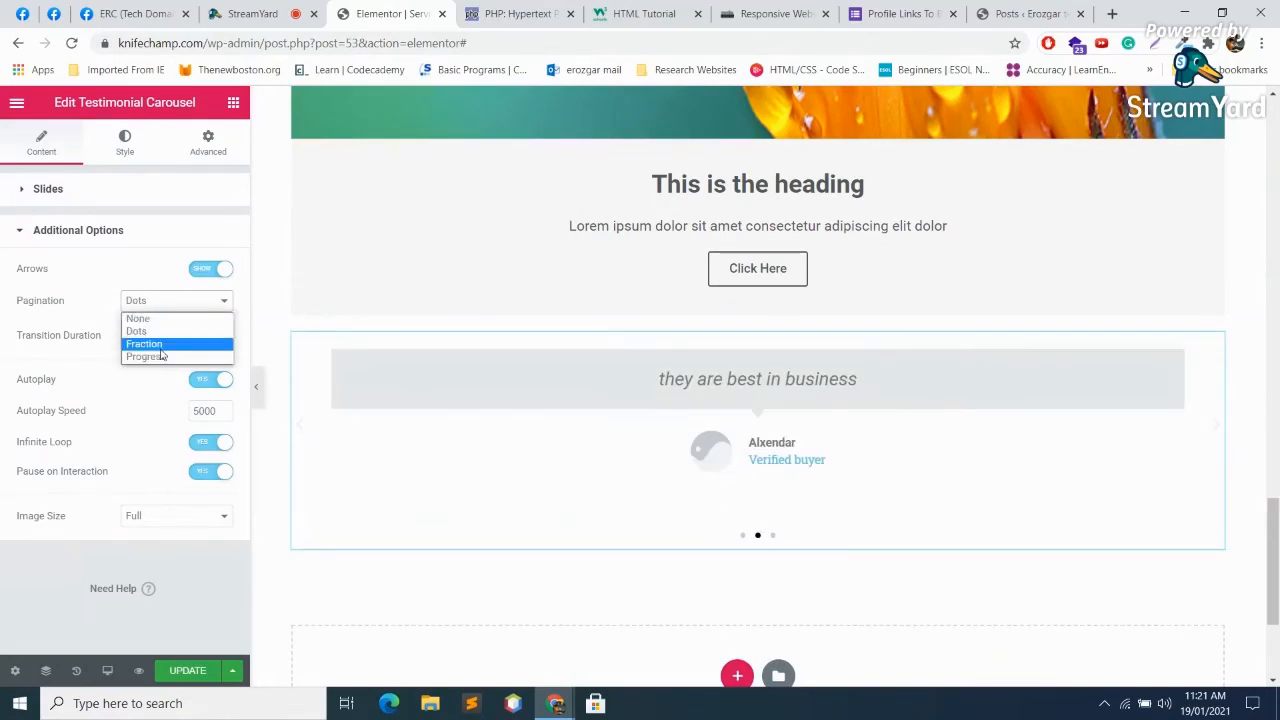
pyautogui.click(150, 357)
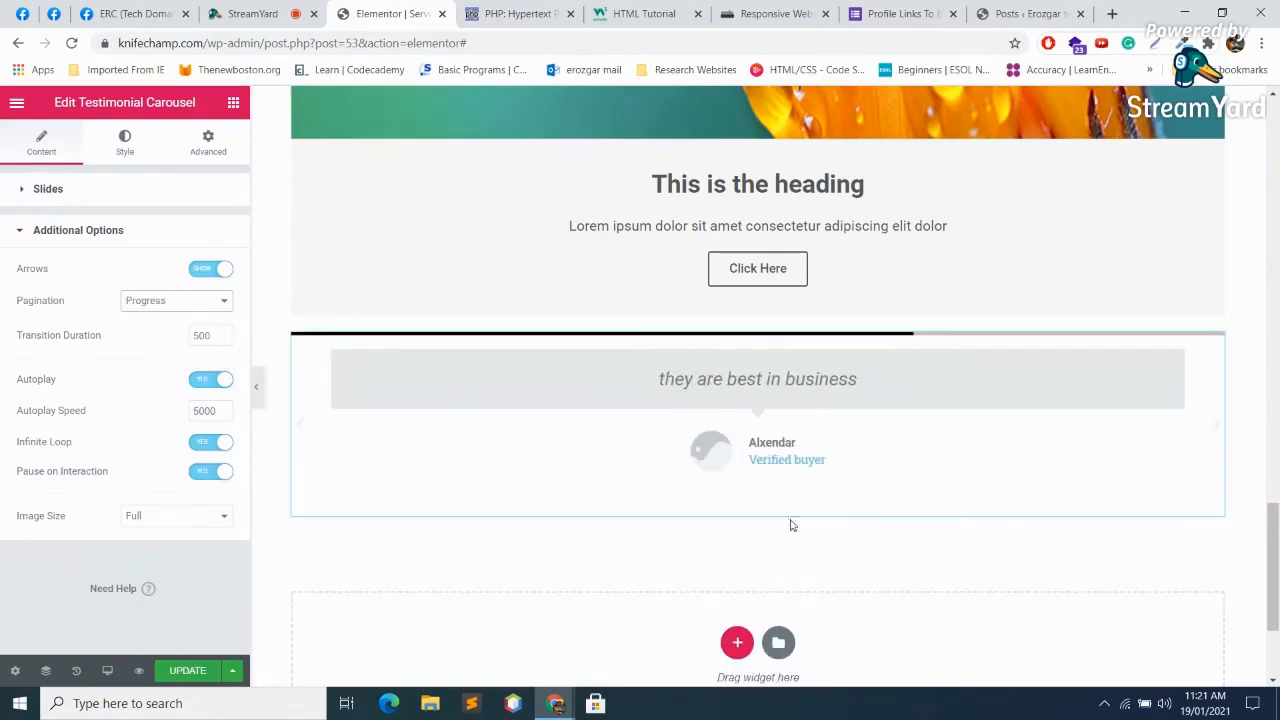
pyautogui.click(168, 300)
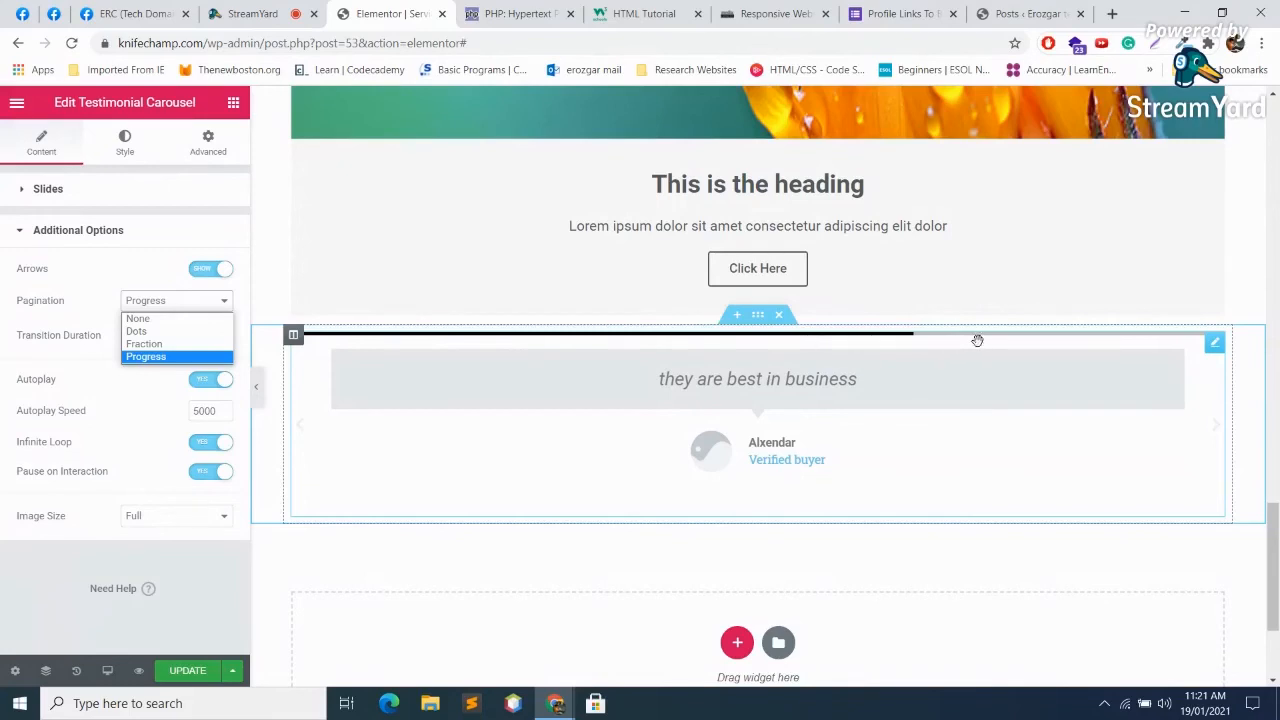
pyautogui.click(139, 332)
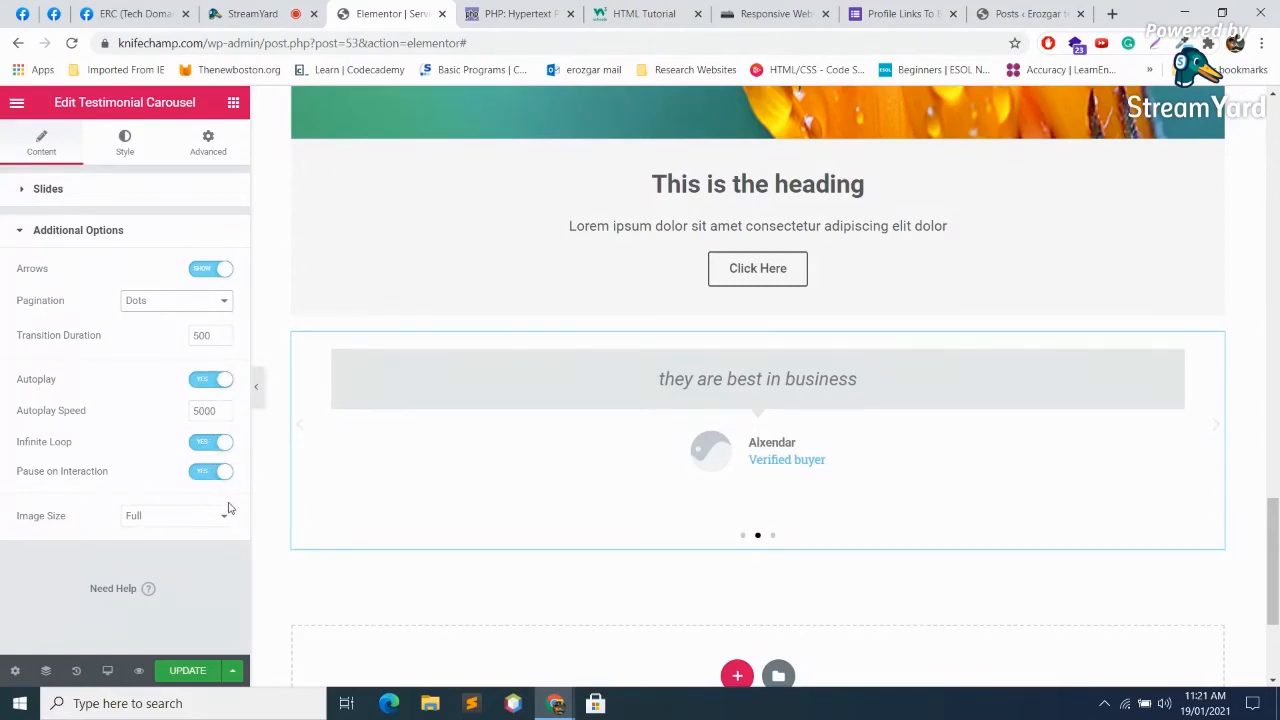
# Step: Keep the carousel image size at Full and start a new section below the carousel
pyautogui.click(198, 522)
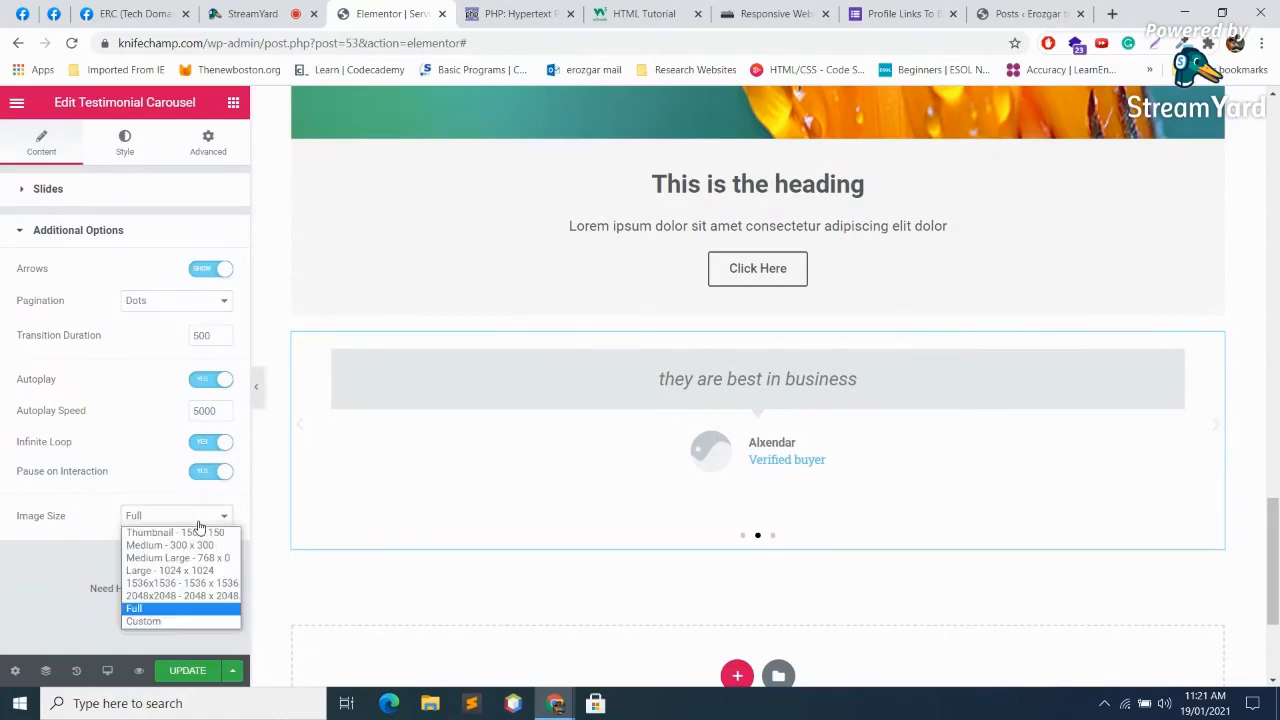
pyautogui.click(139, 451)
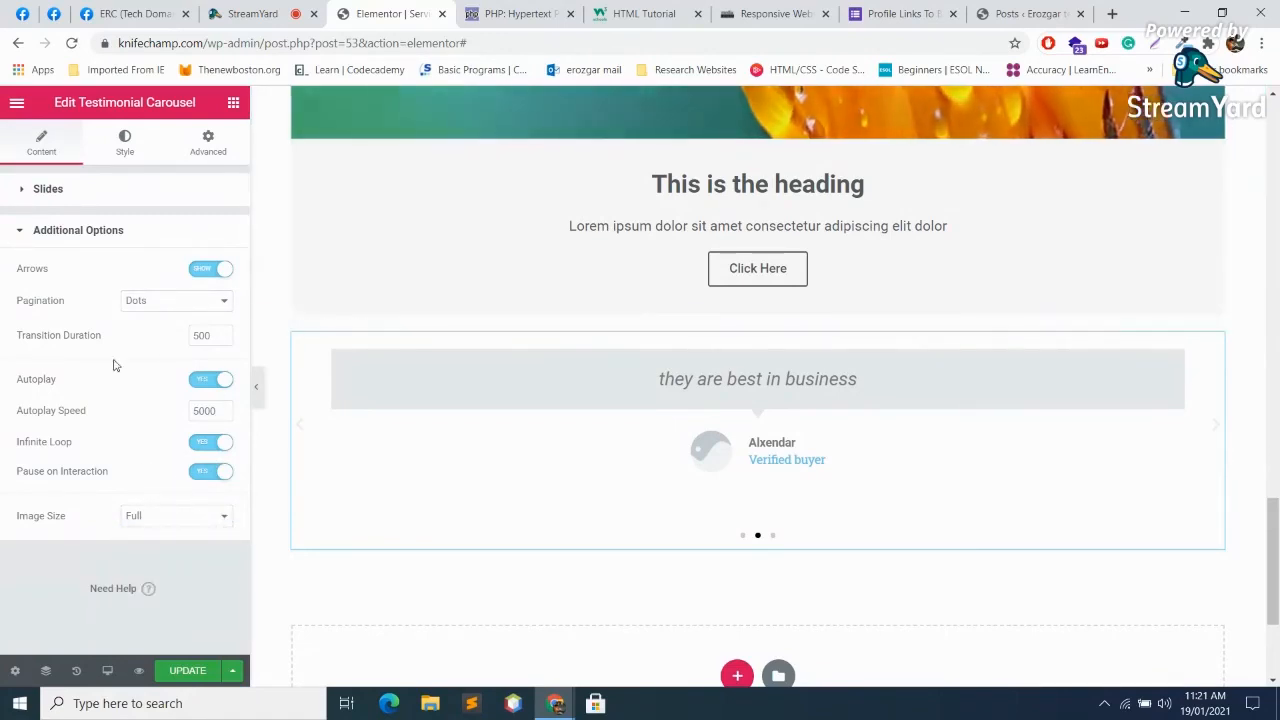
pyautogui.scroll(-2, 778, 577)
pyautogui.click(737, 442)
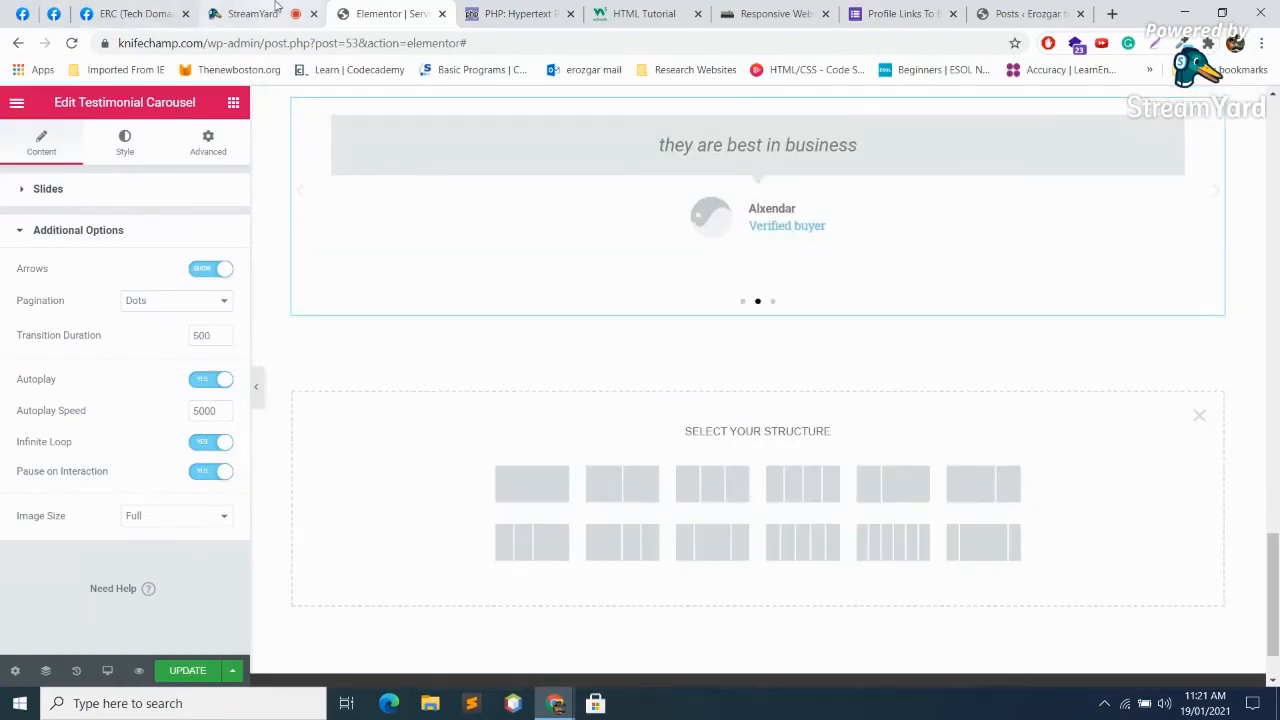
pyautogui.click(276, 8)
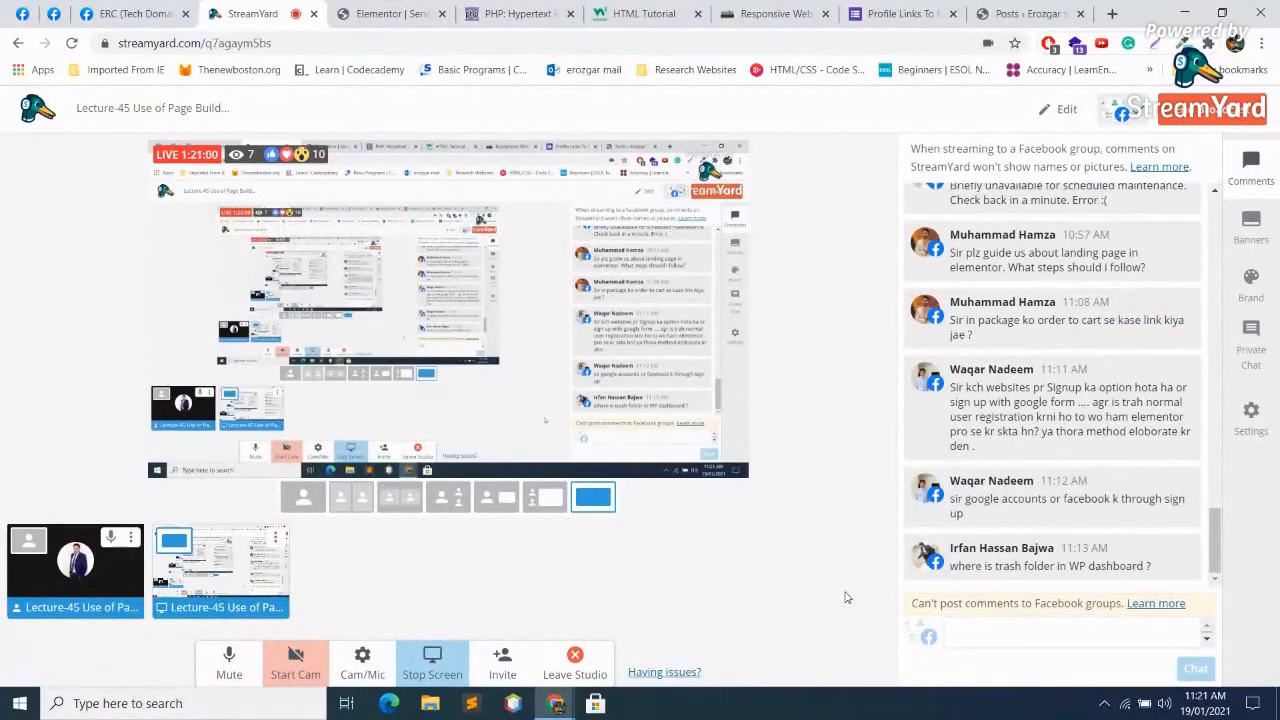
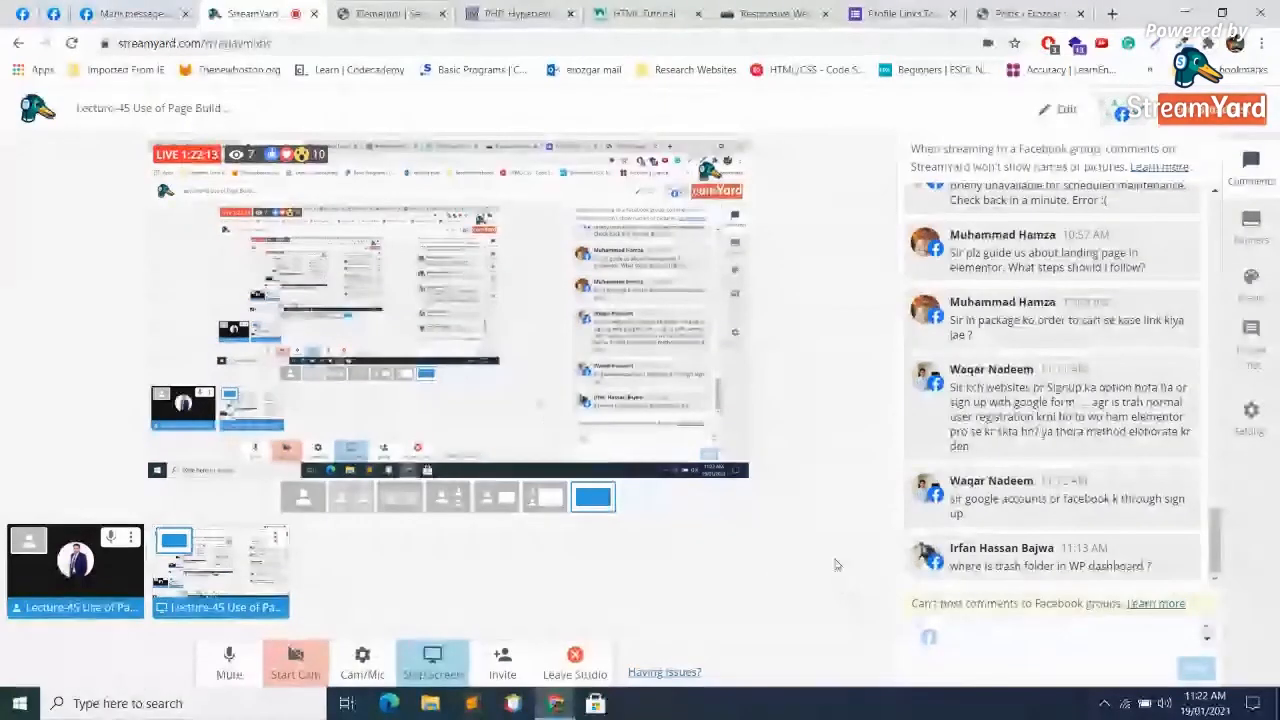
# Step: Close the PHP and HTML Tutorial tabs and add a single-column section in the Elementor Services editor
pyautogui.click(570, 13)
pyautogui.click(570, 13)
pyautogui.click(376, 13)
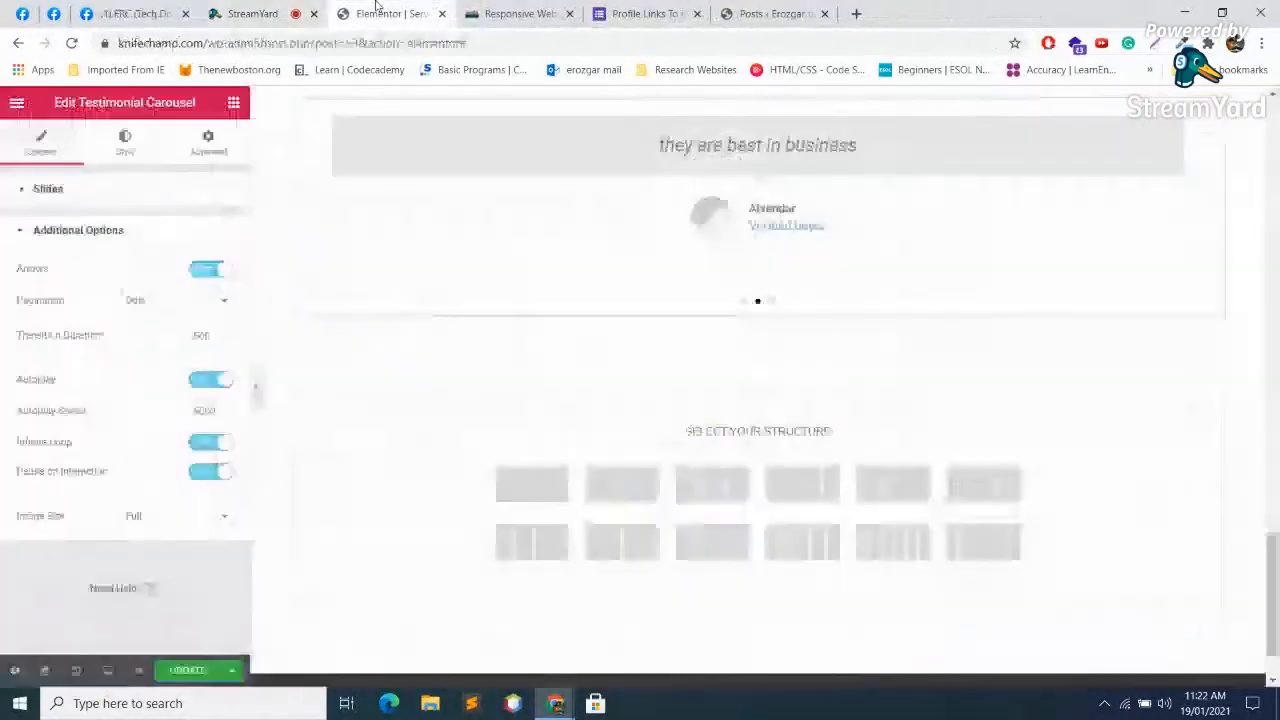
pyautogui.click(512, 492)
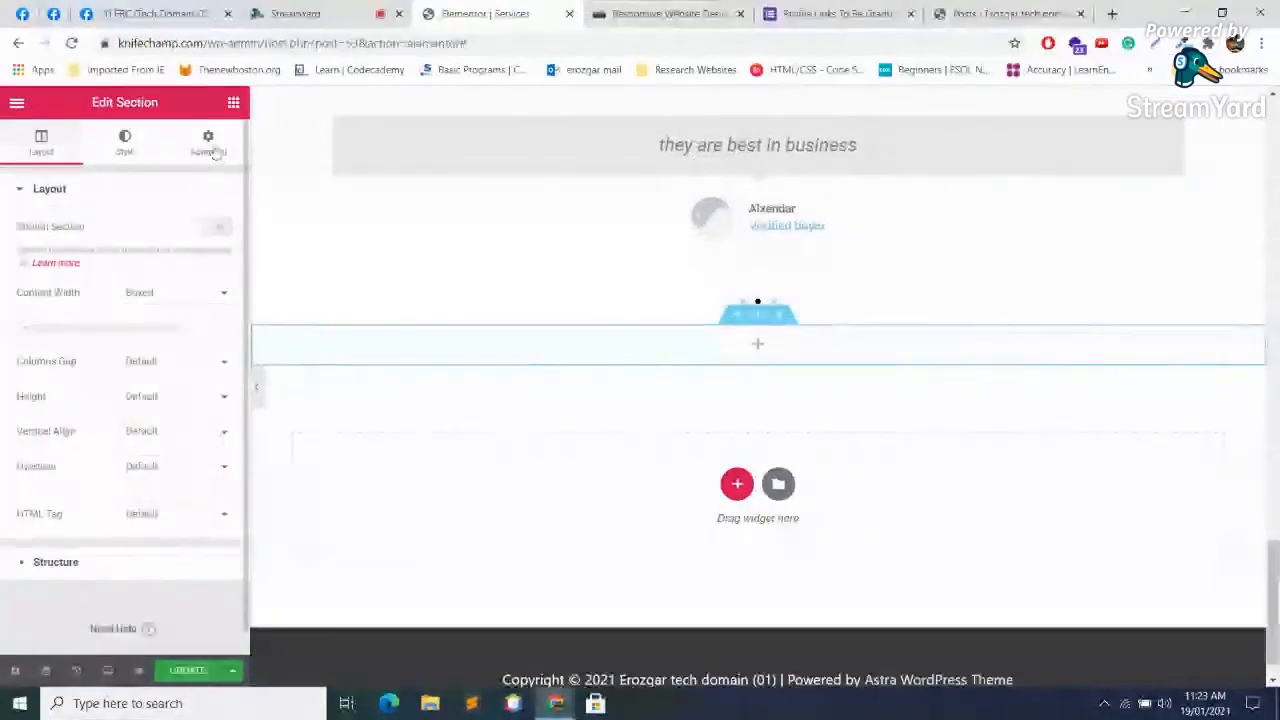
pyautogui.click(757, 344)
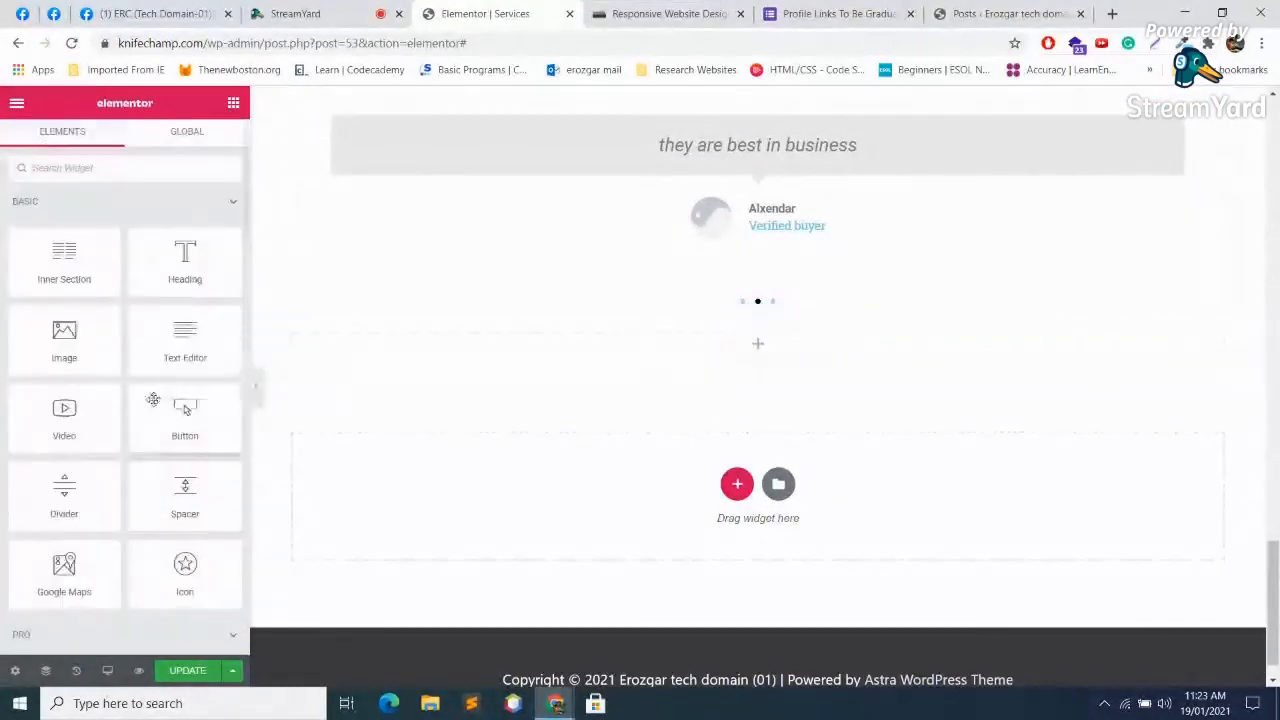
pyautogui.scroll(-10, 185, 410)
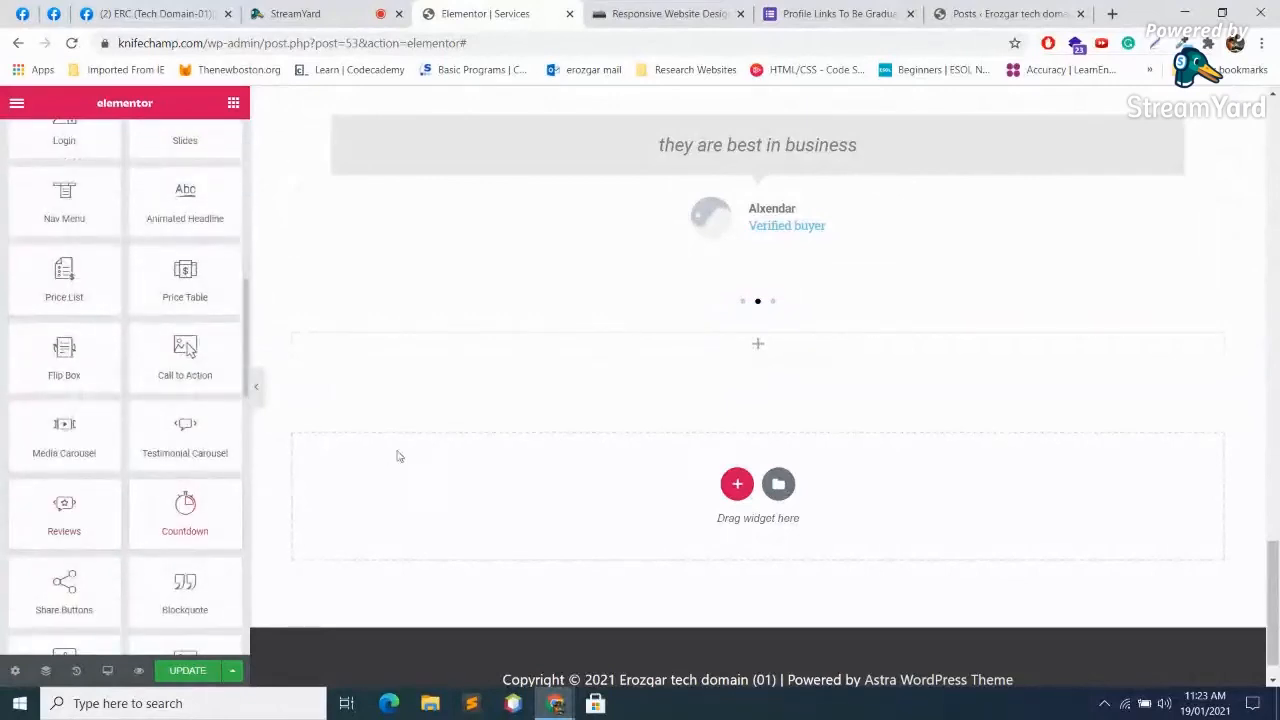
pyautogui.scroll(-4, 152, 479)
pyautogui.scroll(2, 143, 478)
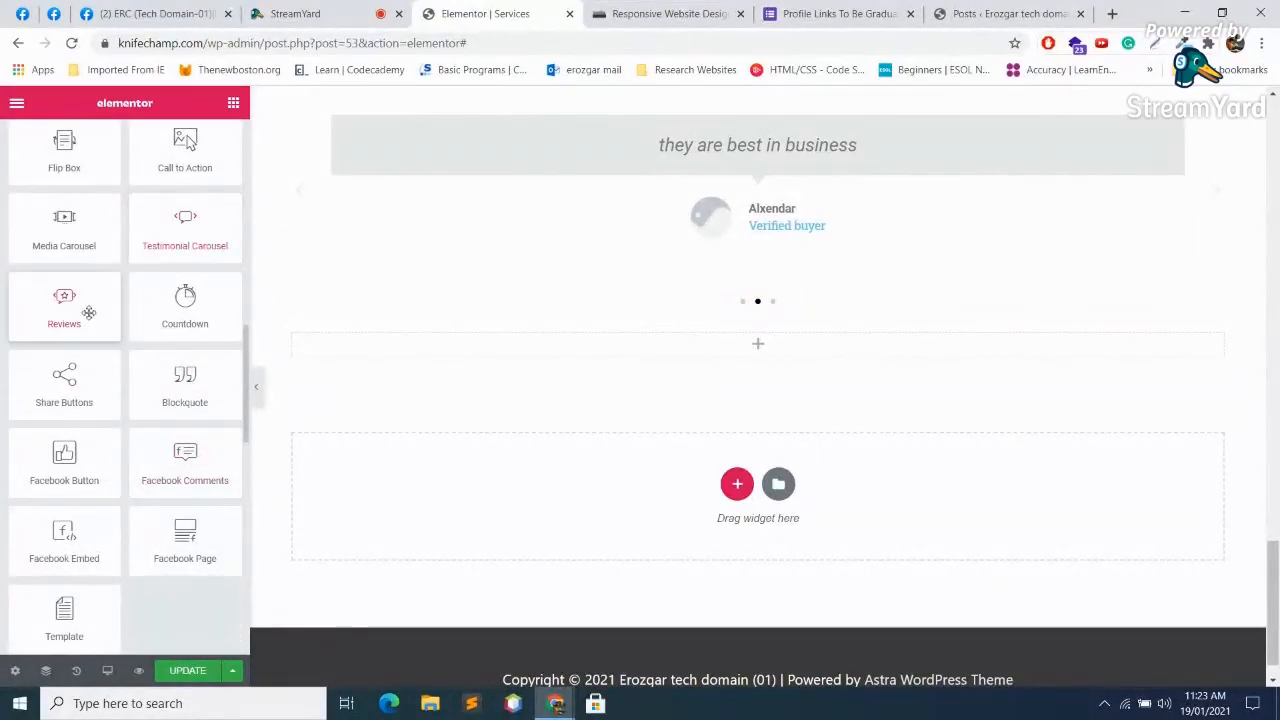
pyautogui.moveTo(204, 324); pyautogui.dragTo(209, 303)
pyautogui.moveTo(60, 305); pyautogui.dragTo(718, 328)
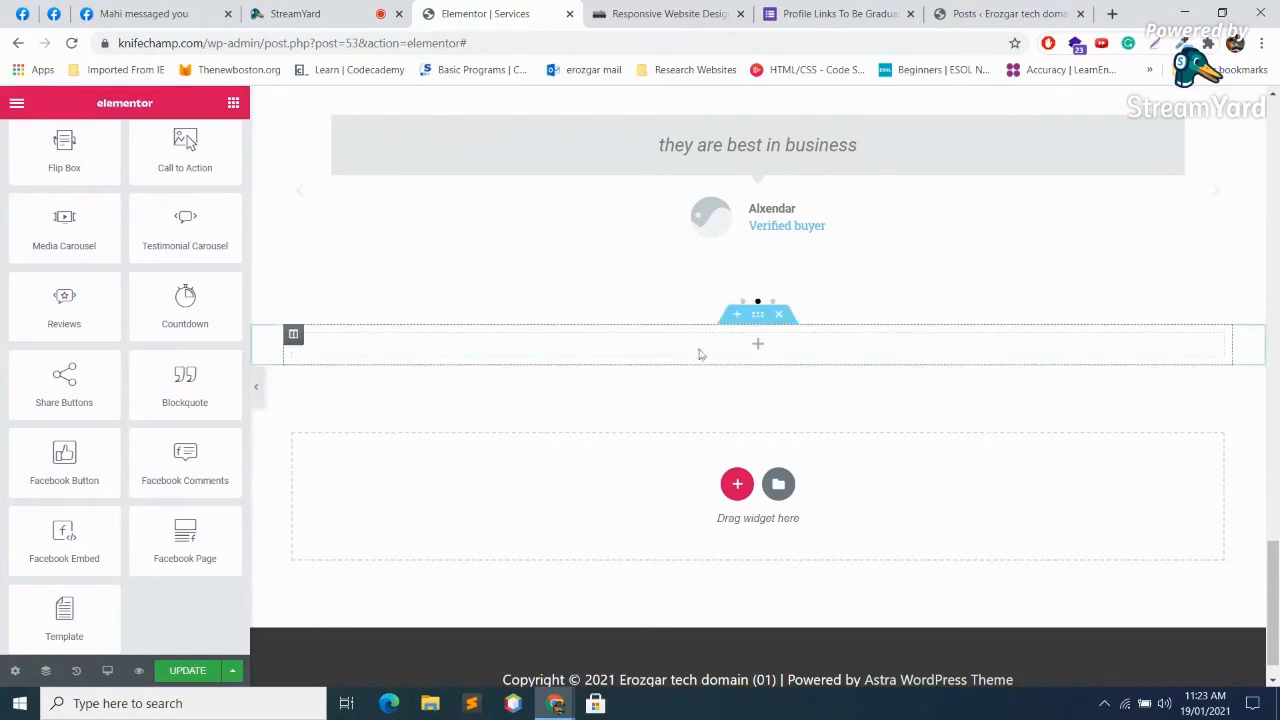
pyautogui.moveTo(56, 317); pyautogui.dragTo(698, 354)
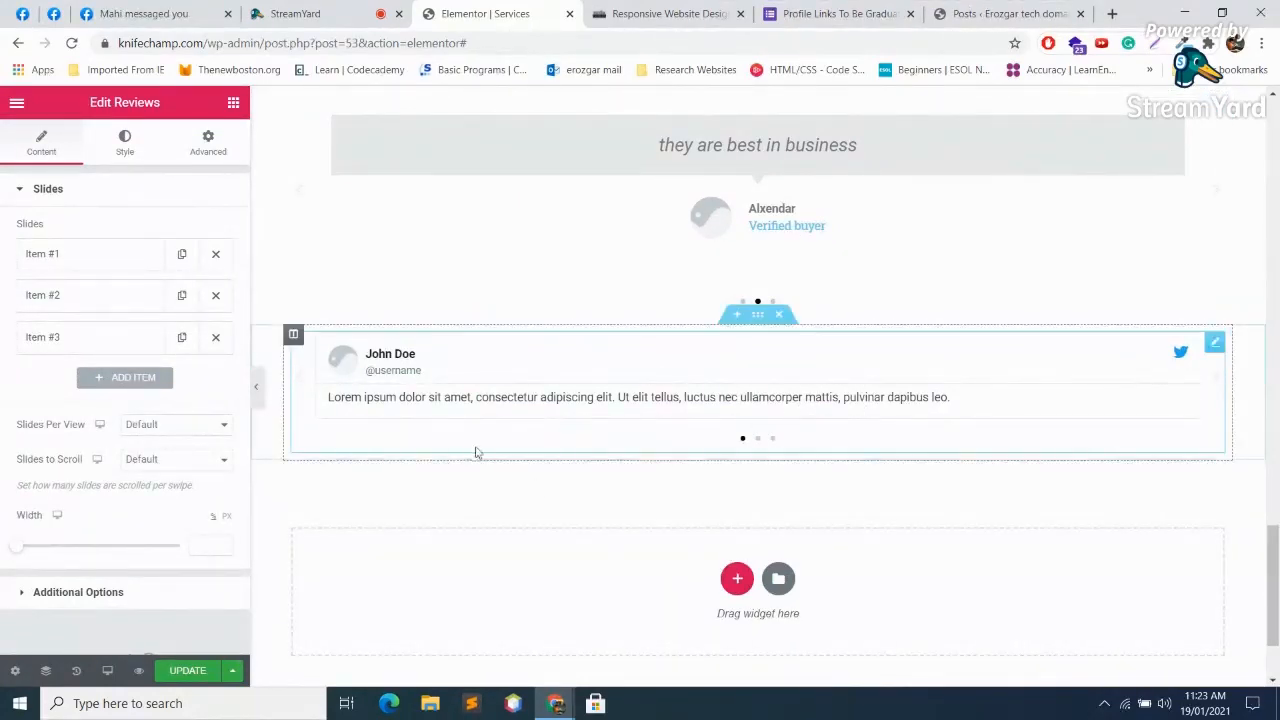
pyautogui.click(100, 257)
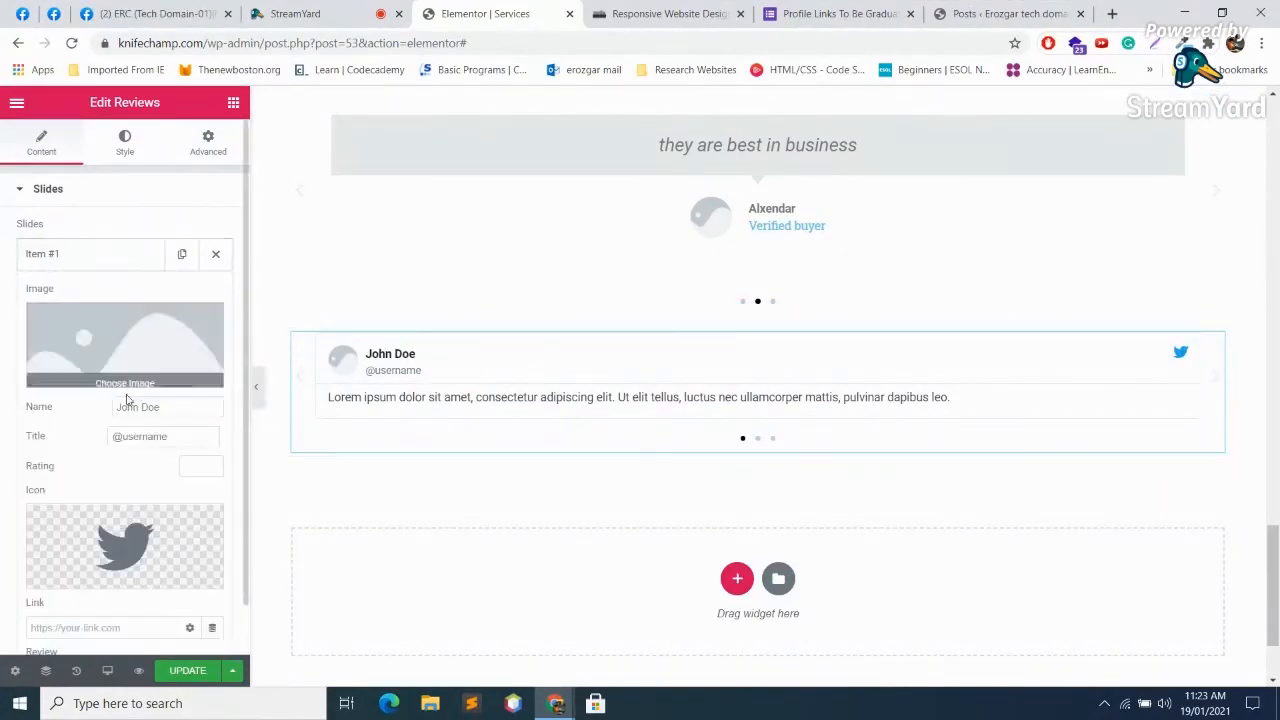
pyautogui.scroll(-2, 137, 393)
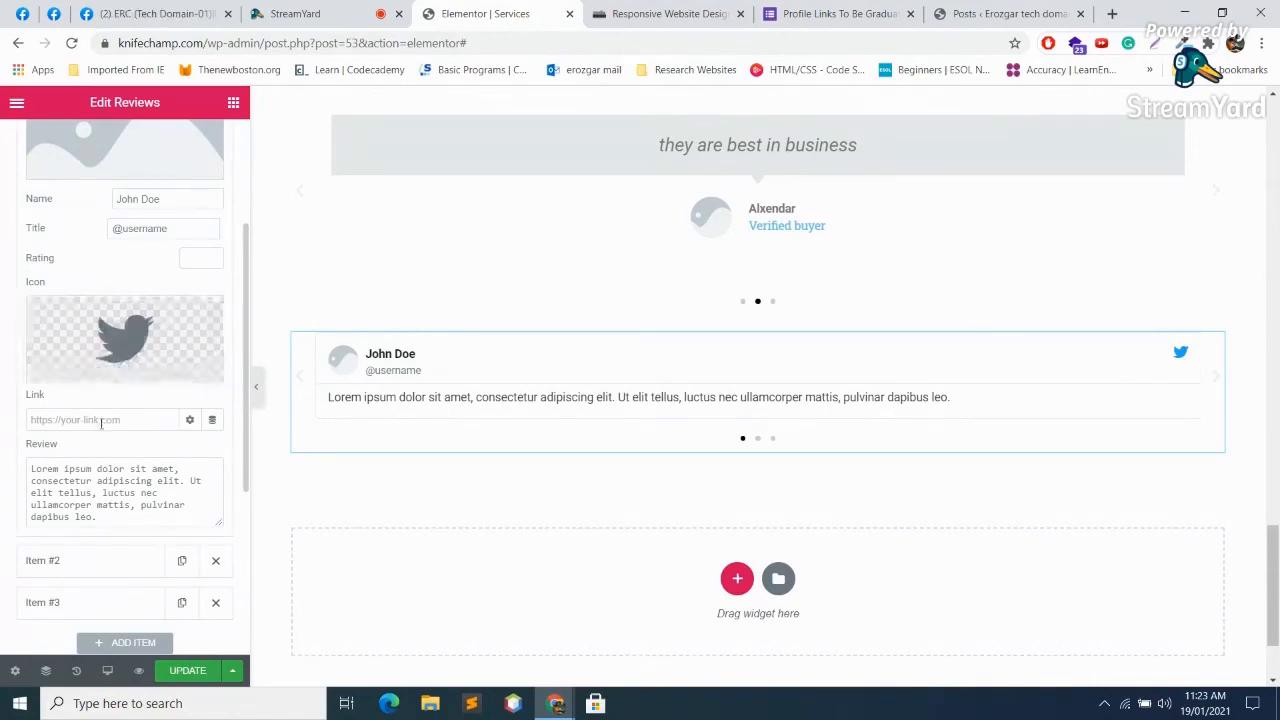
pyautogui.click(134, 338)
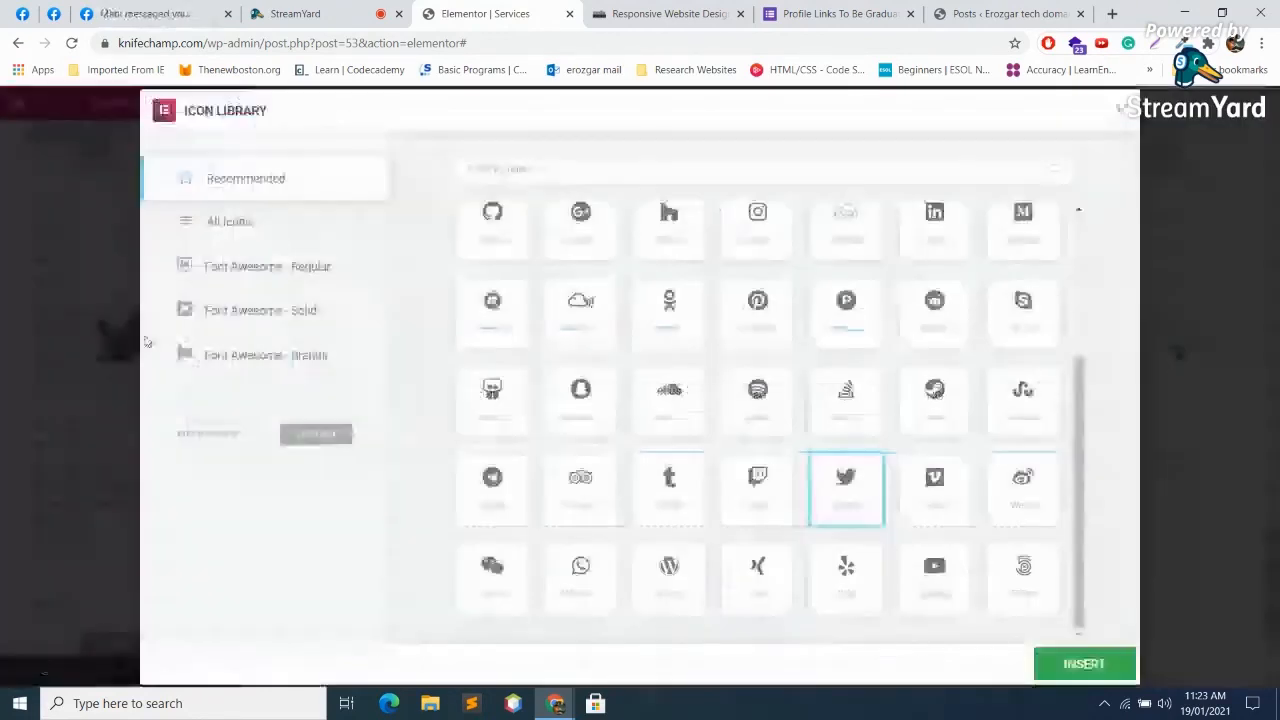
pyautogui.click(549, 167)
pyautogui.write('fac')
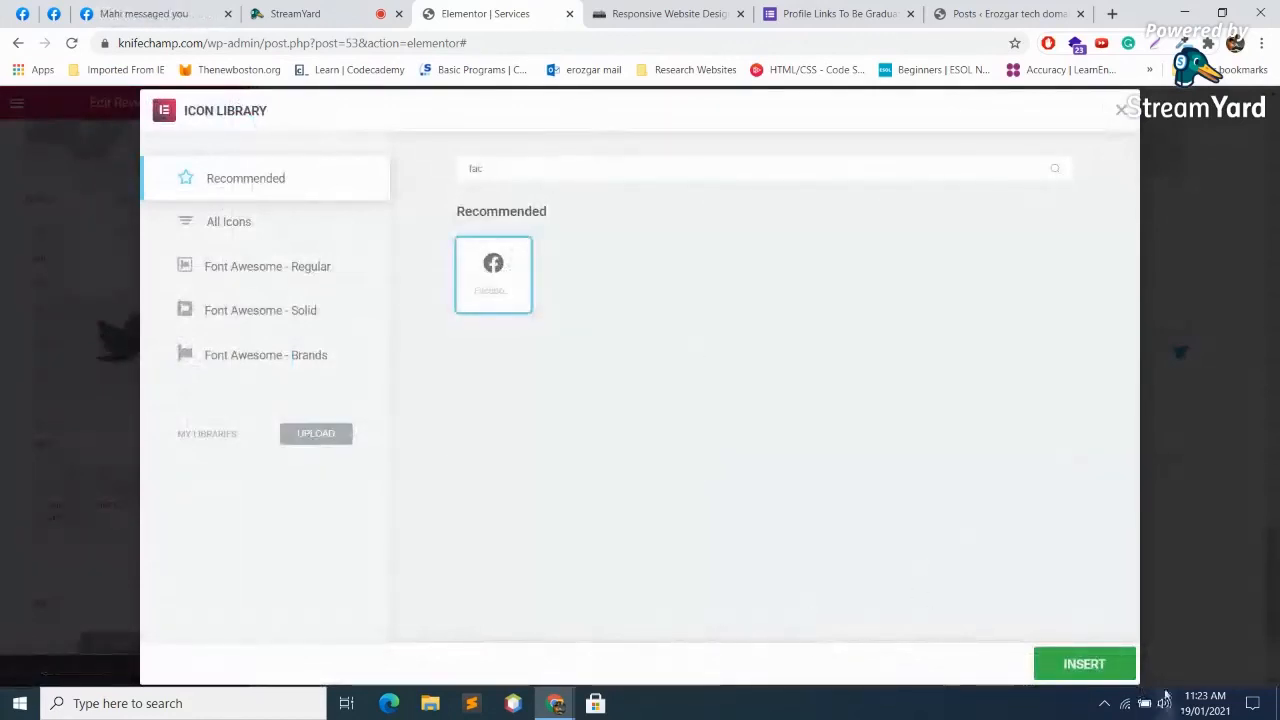
pyautogui.click(1084, 664)
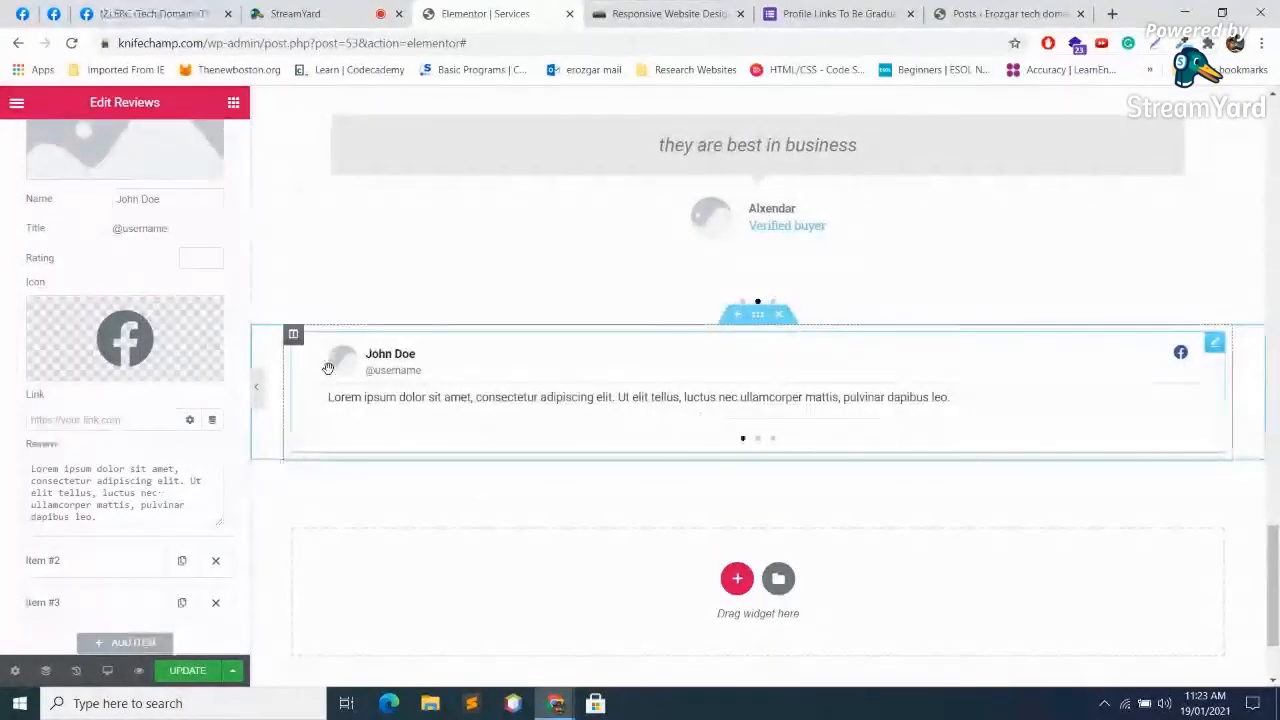
pyautogui.hotkey('ctrl', 'z')
pyautogui.hotkey('ctrl', 'z')
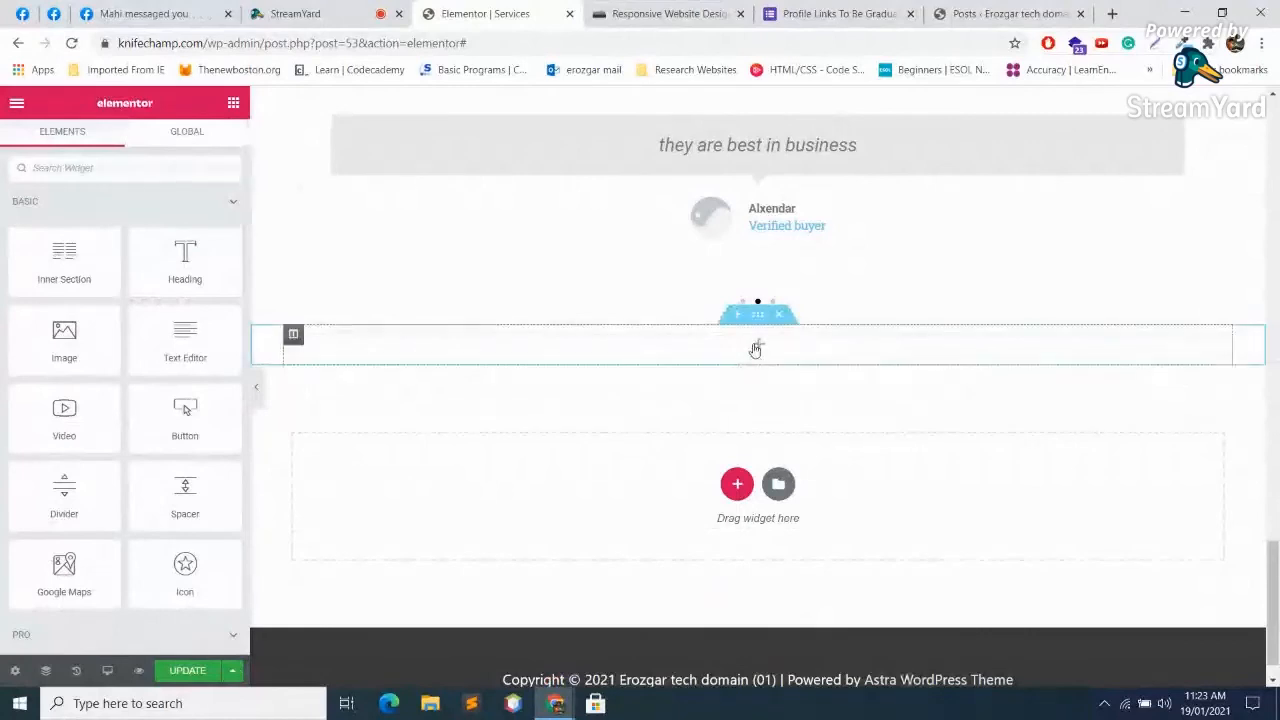
pyautogui.scroll(-10, 110, 400)
pyautogui.scroll(-5, 114, 392)
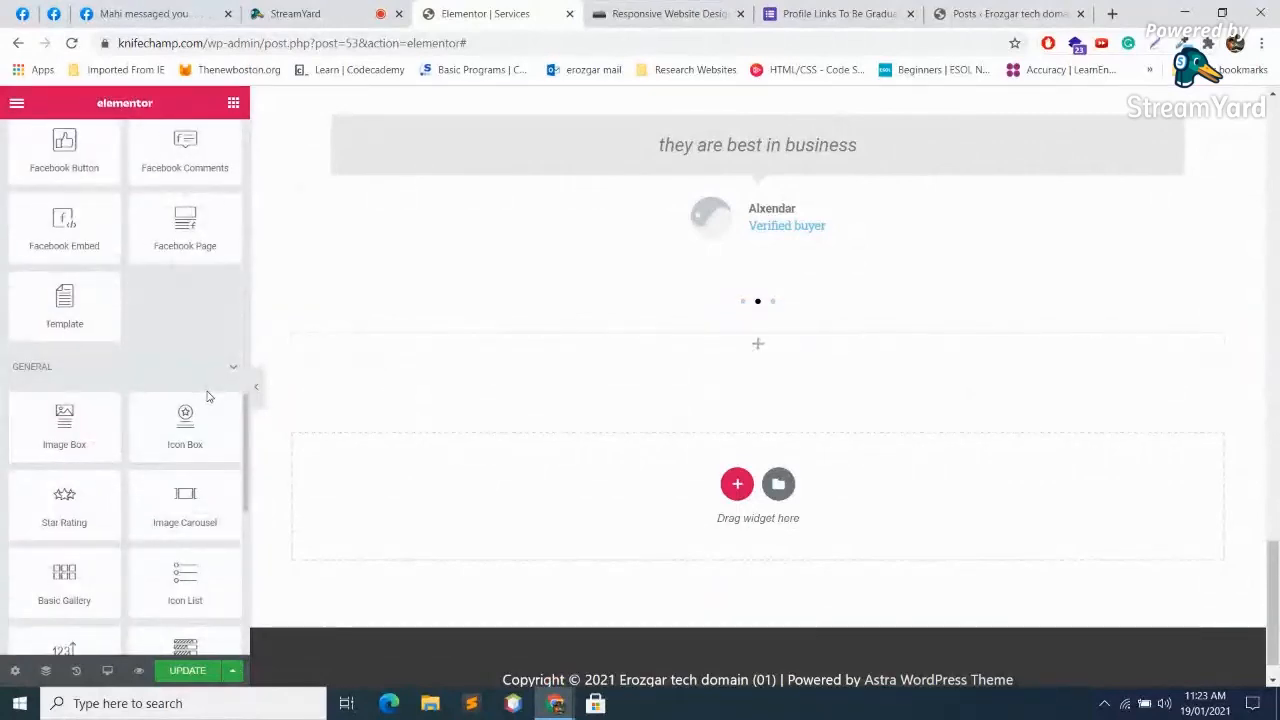
pyautogui.scroll(-2, 188, 460)
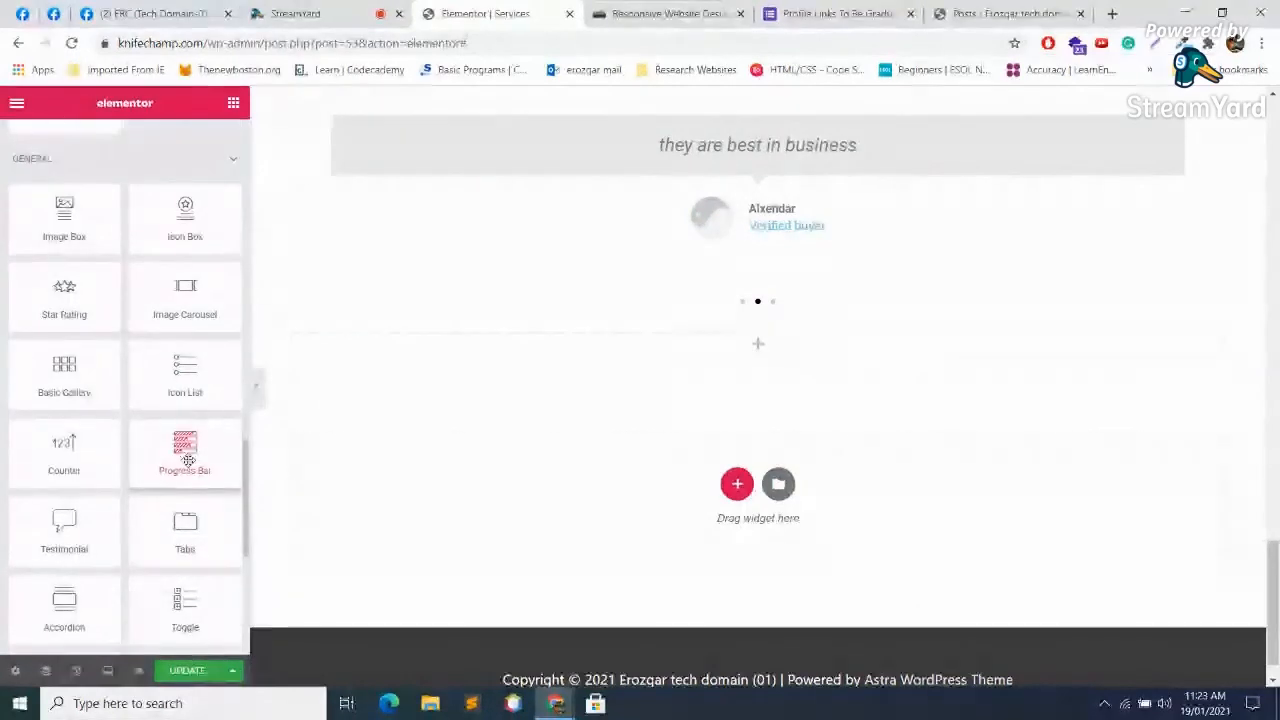
pyautogui.scroll(-1, 188, 460)
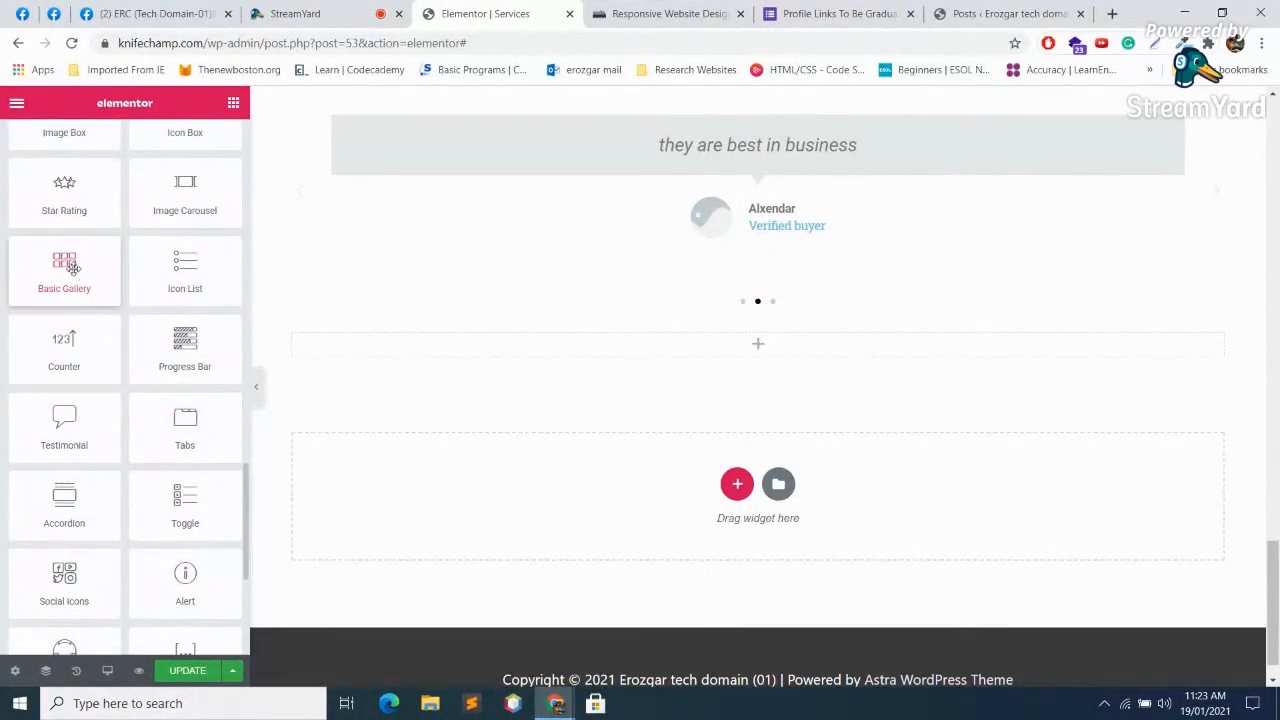
pyautogui.scroll(1, 145, 265)
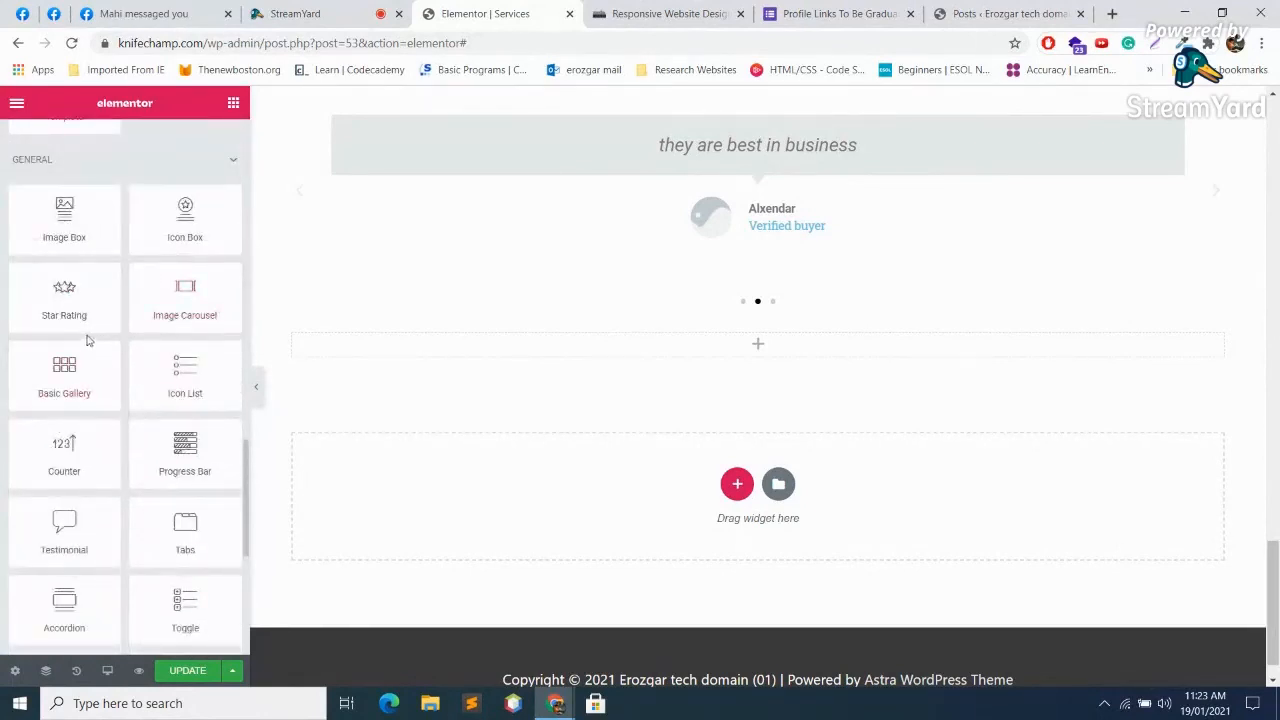
pyautogui.scroll(7, 86, 340)
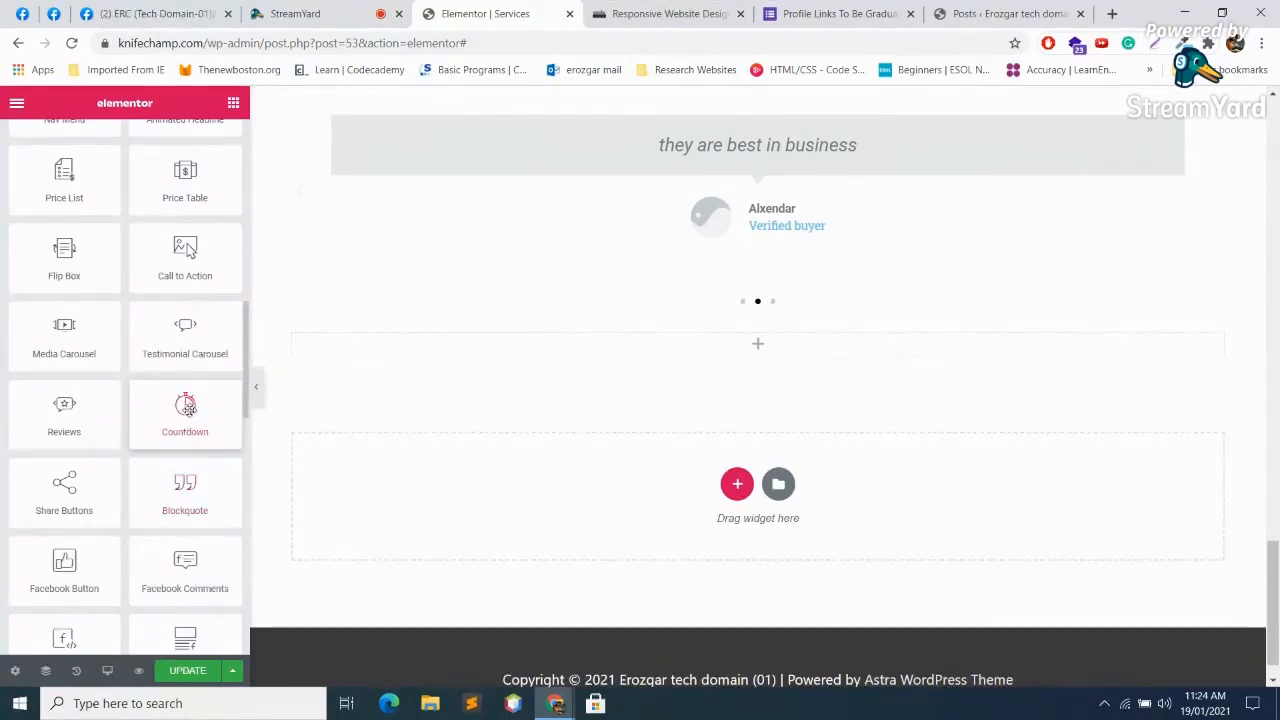
pyautogui.moveTo(190, 404); pyautogui.dragTo(730, 360)
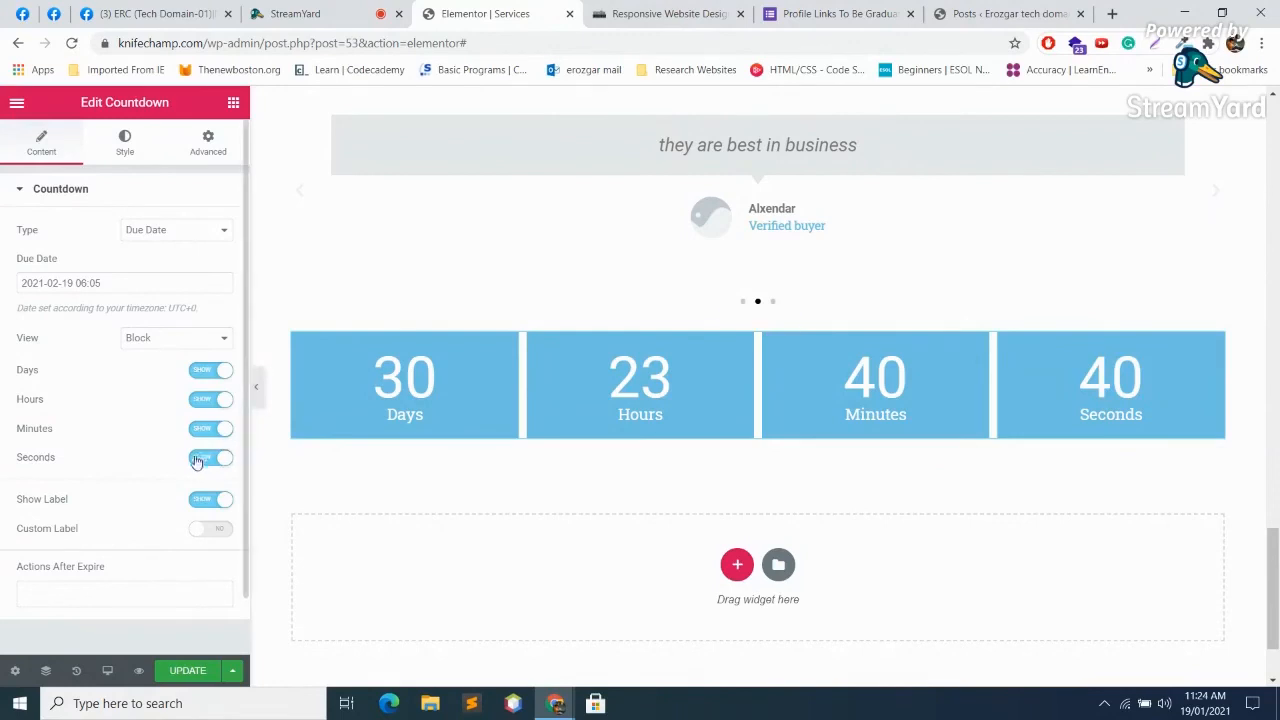
# Step: Keep the Due Date countdown type, review its Style settings, and add a single-column section below
pyautogui.scroll(-1, 175, 450)
pyautogui.scroll(1, 105, 250)
pyautogui.click(187, 232)
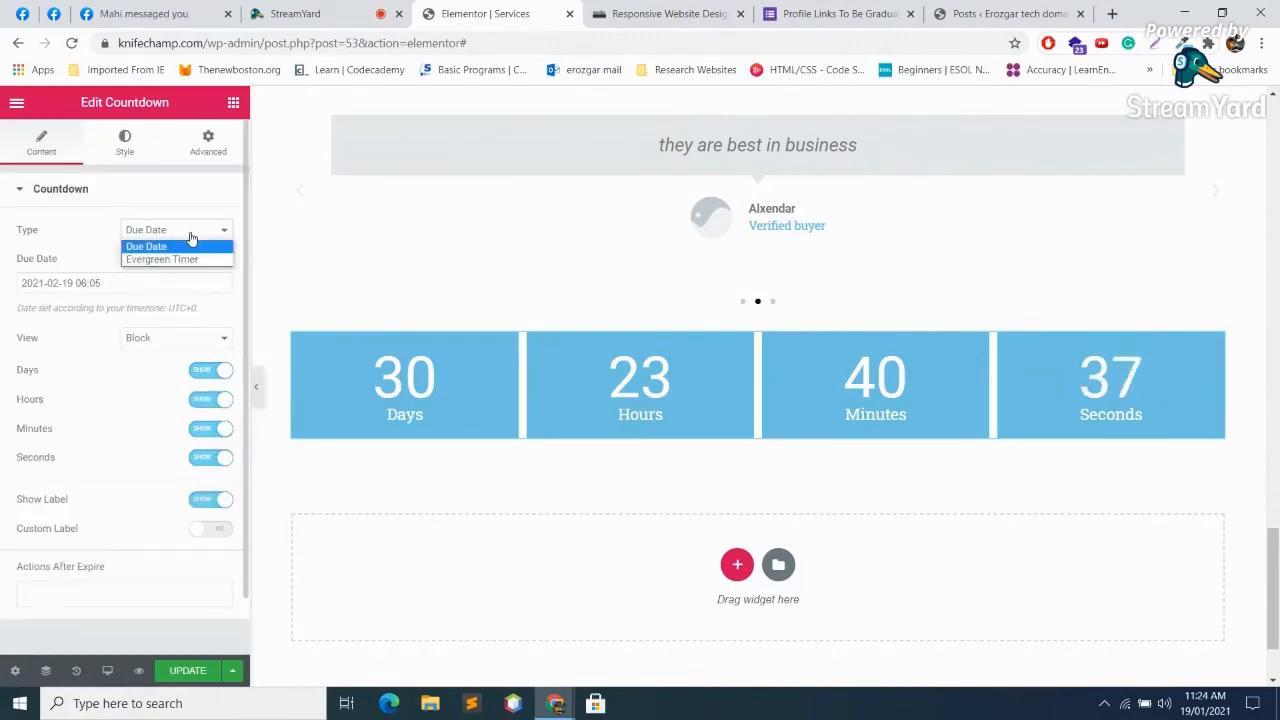
pyautogui.click(188, 244)
pyautogui.click(126, 140)
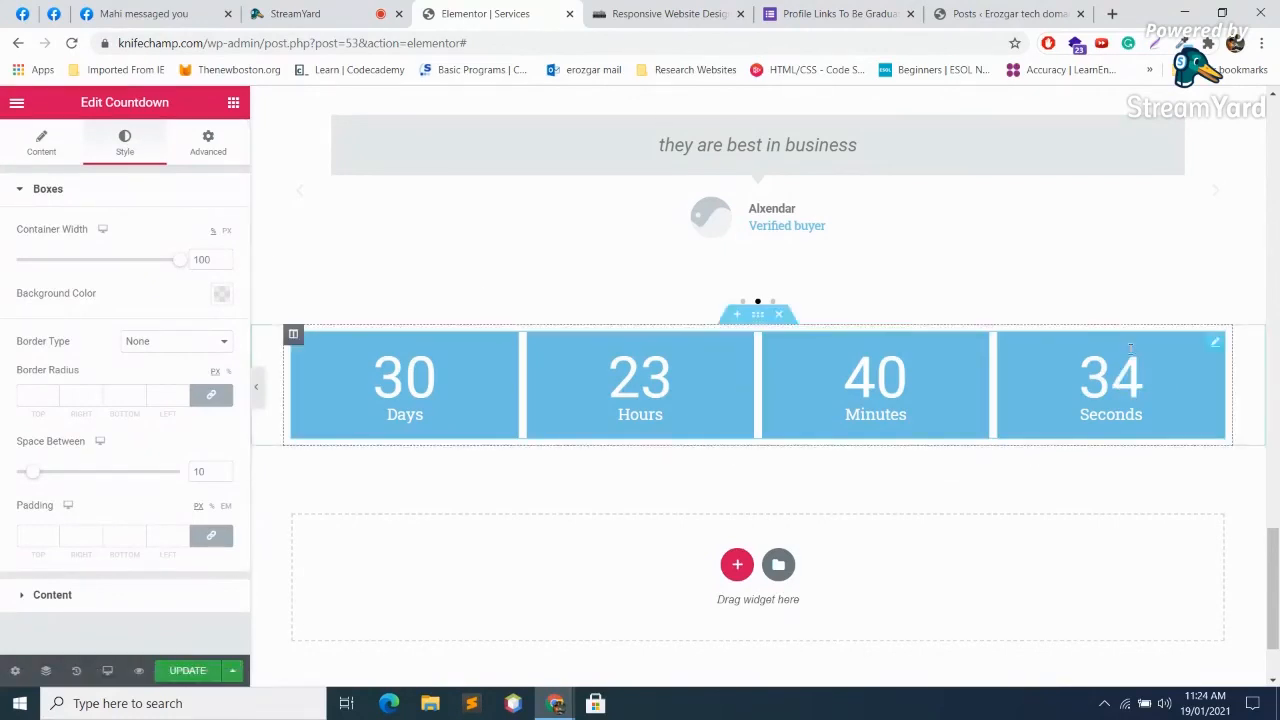
pyautogui.scroll(-1, 743, 443)
pyautogui.click(739, 444)
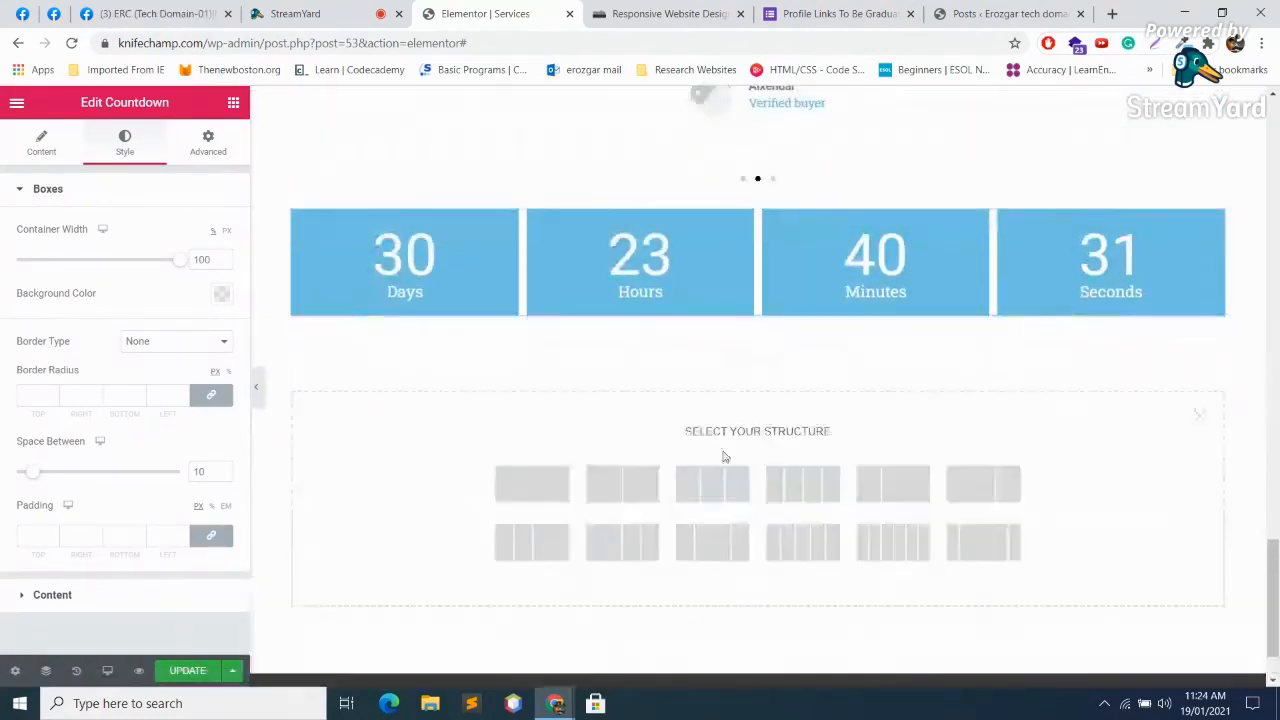
pyautogui.click(529, 476)
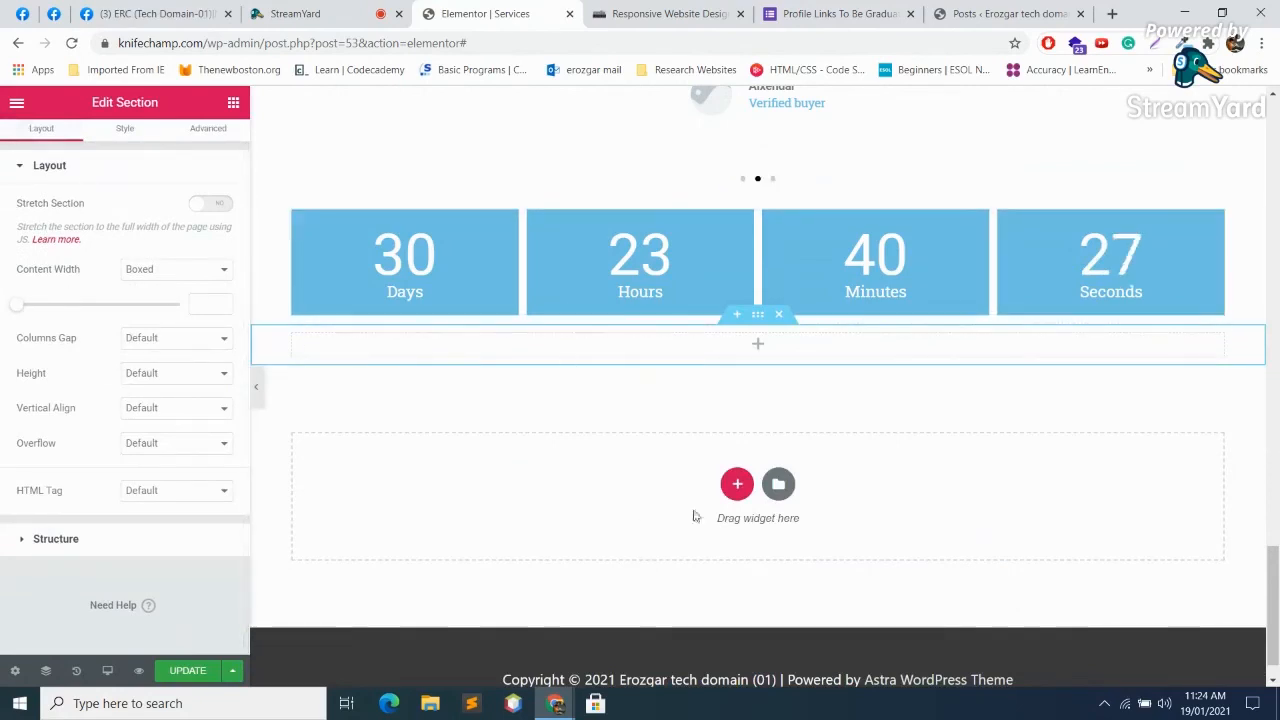
pyautogui.click(758, 345)
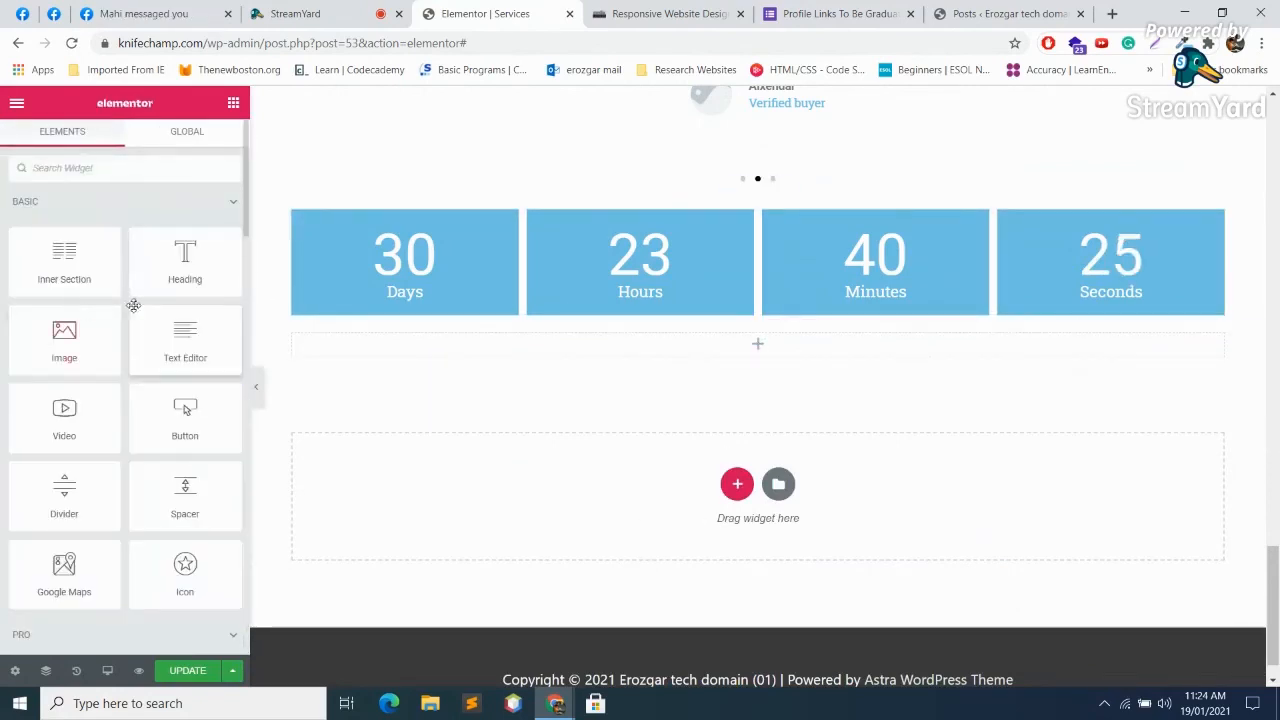
pyautogui.scroll(-5, 134, 297)
pyautogui.scroll(-3, 135, 297)
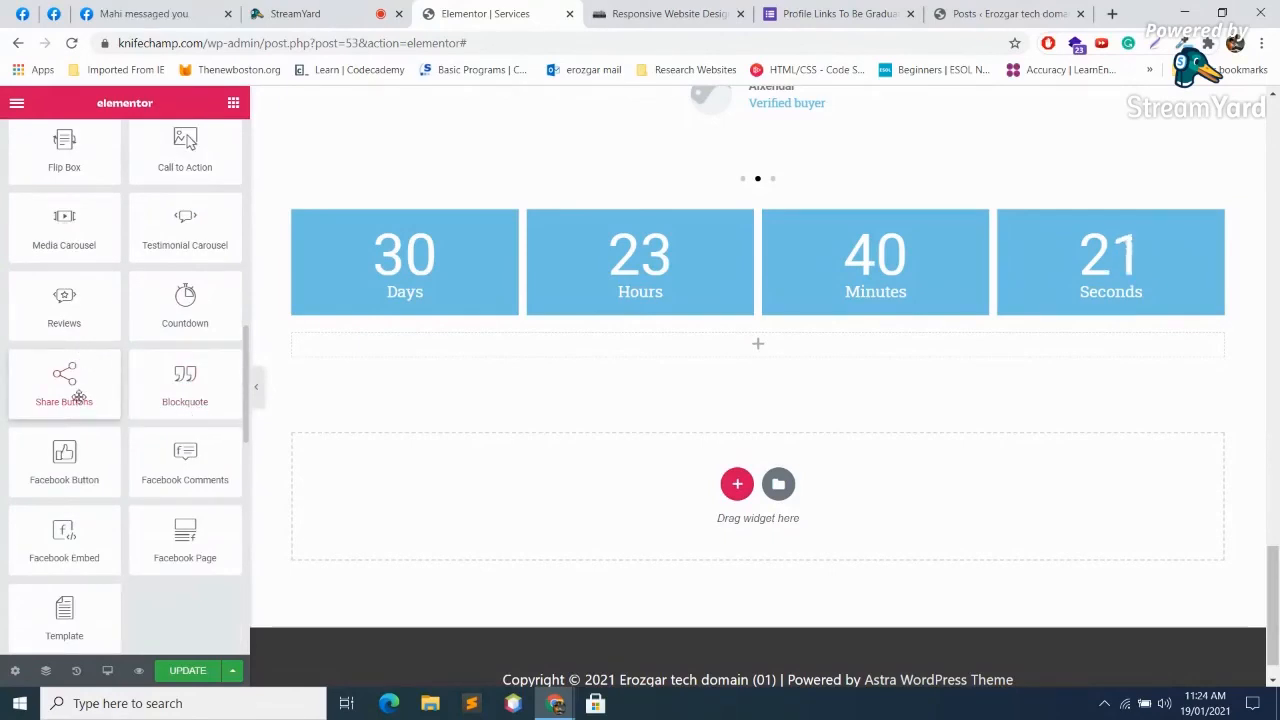
pyautogui.moveTo(64, 385); pyautogui.dragTo(771, 343)
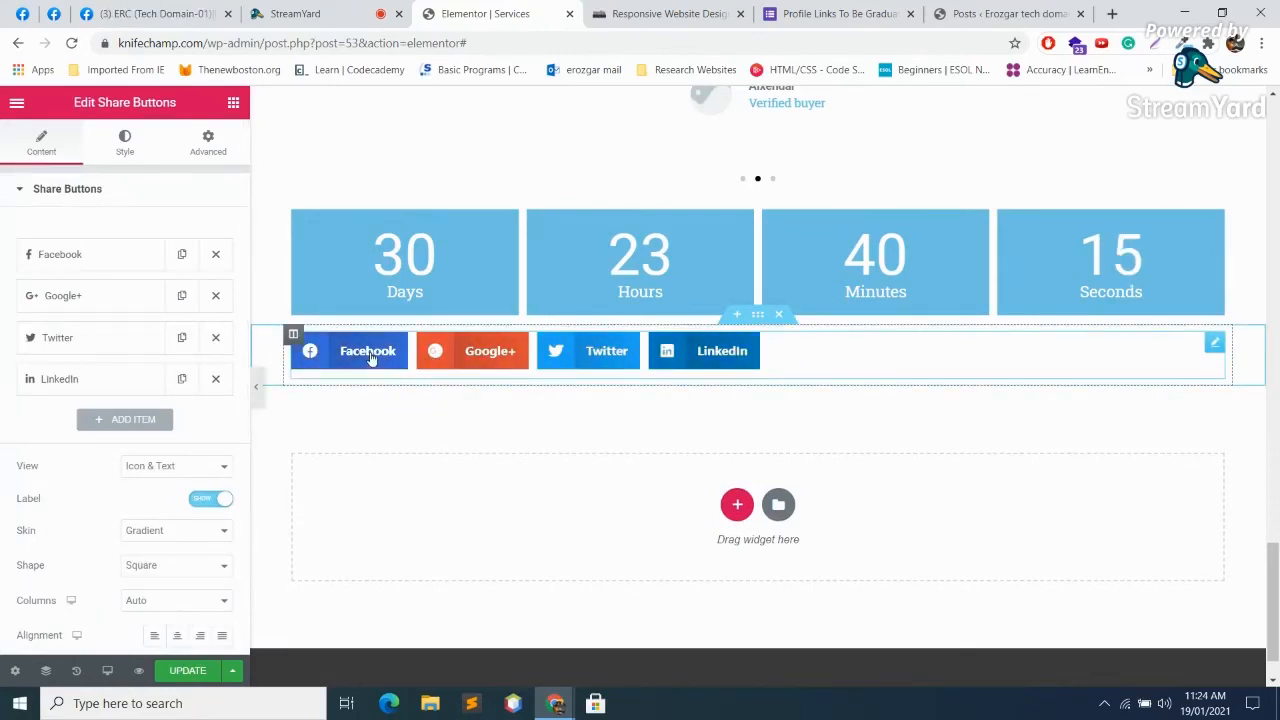
pyautogui.click(97, 253)
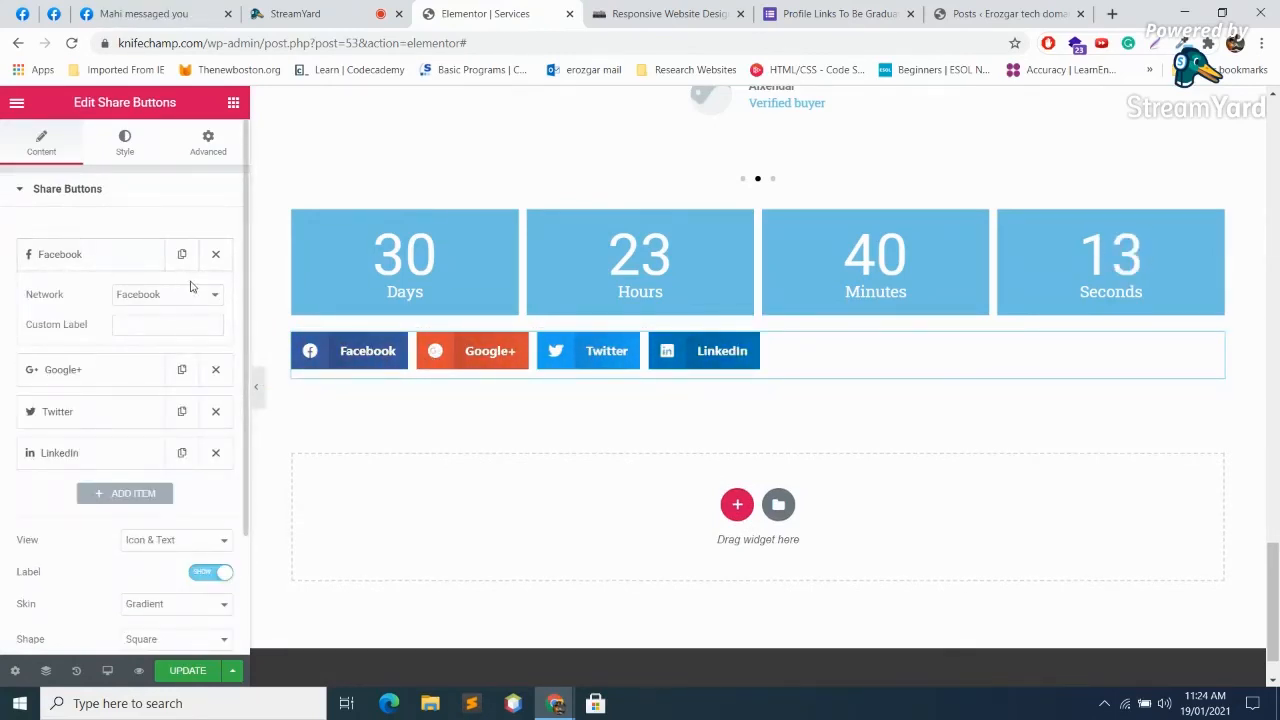
pyautogui.click(216, 299)
pyautogui.click(214, 295)
pyautogui.click(116, 370)
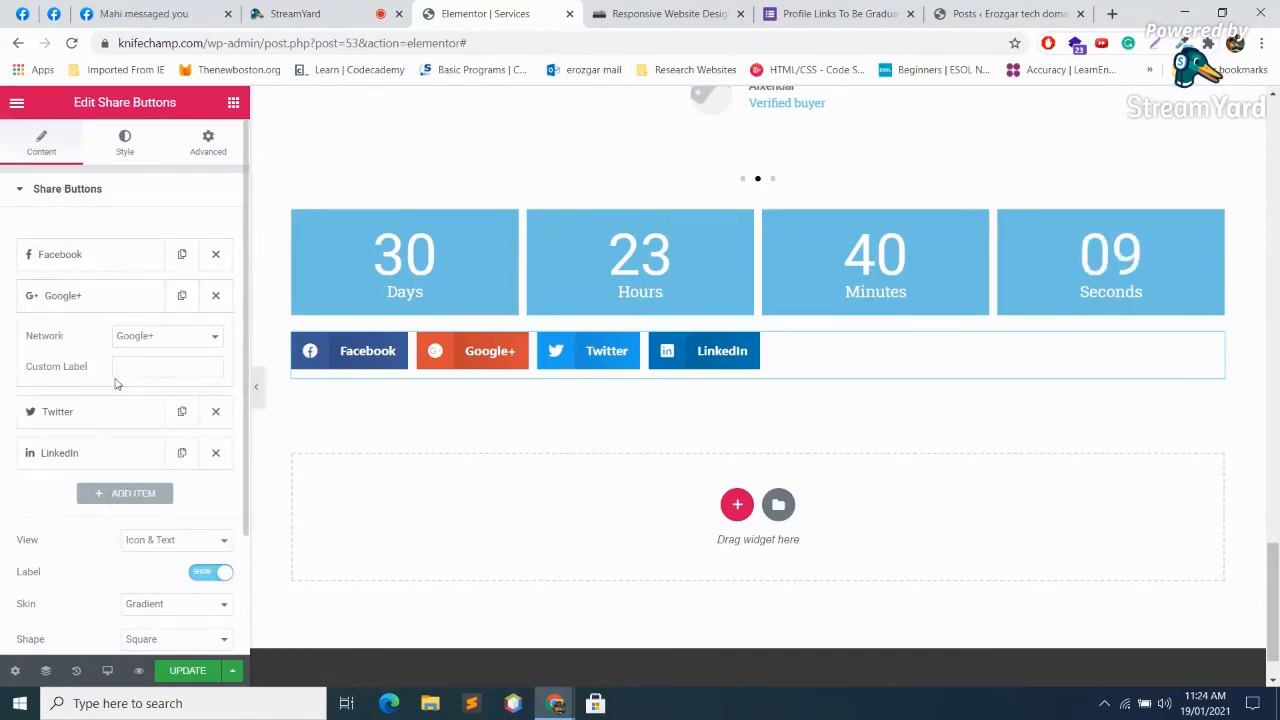
pyautogui.scroll(-3, 130, 386)
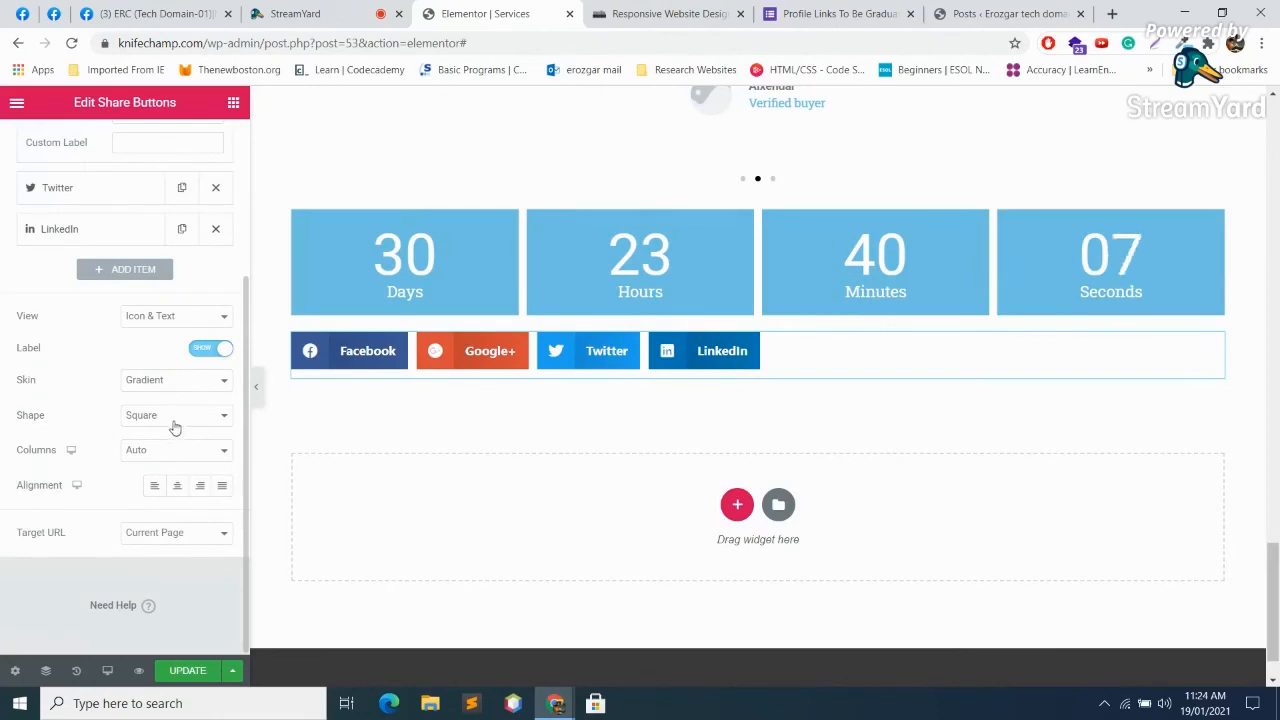
pyautogui.click(189, 318)
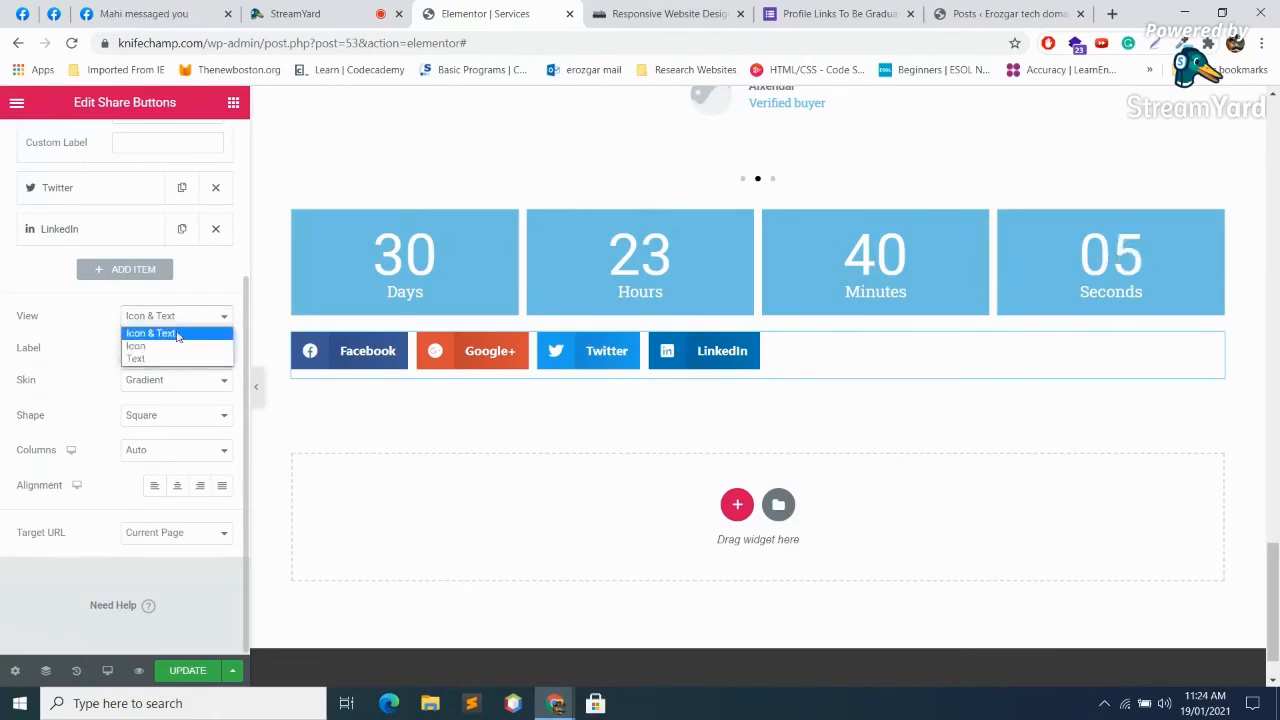
pyautogui.click(176, 334)
pyautogui.click(163, 318)
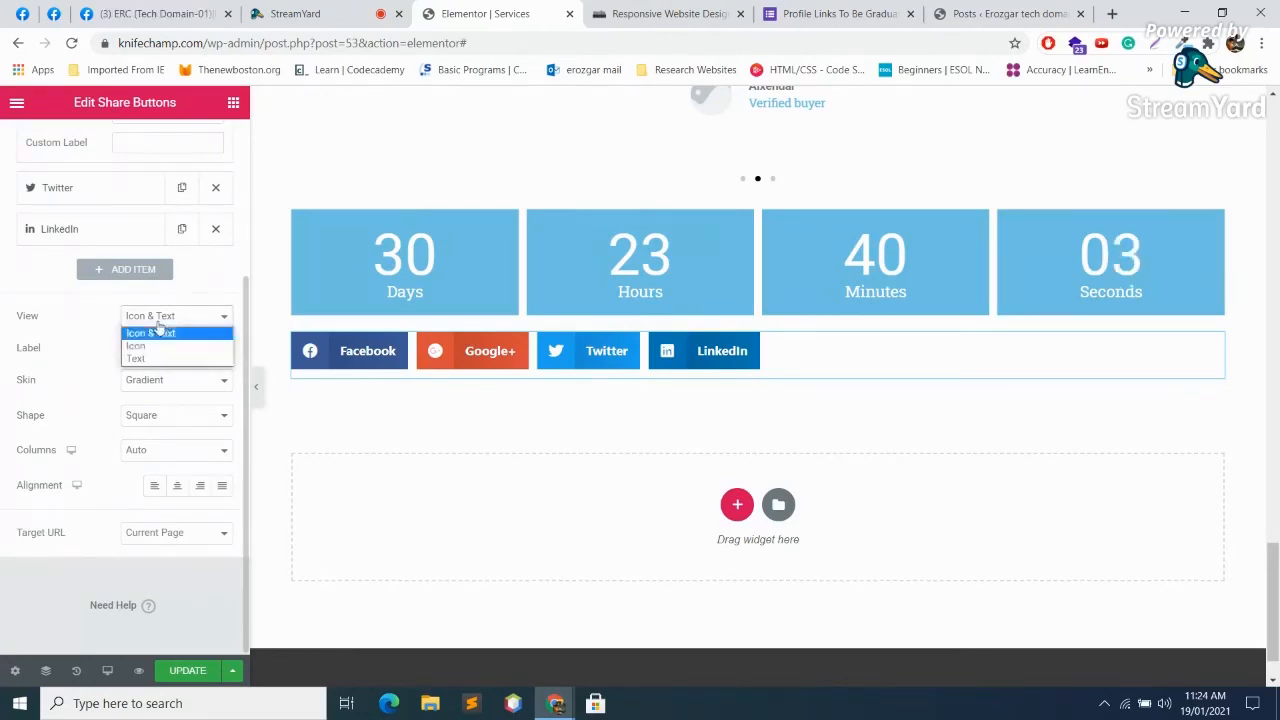
pyautogui.click(143, 347)
pyautogui.click(166, 346)
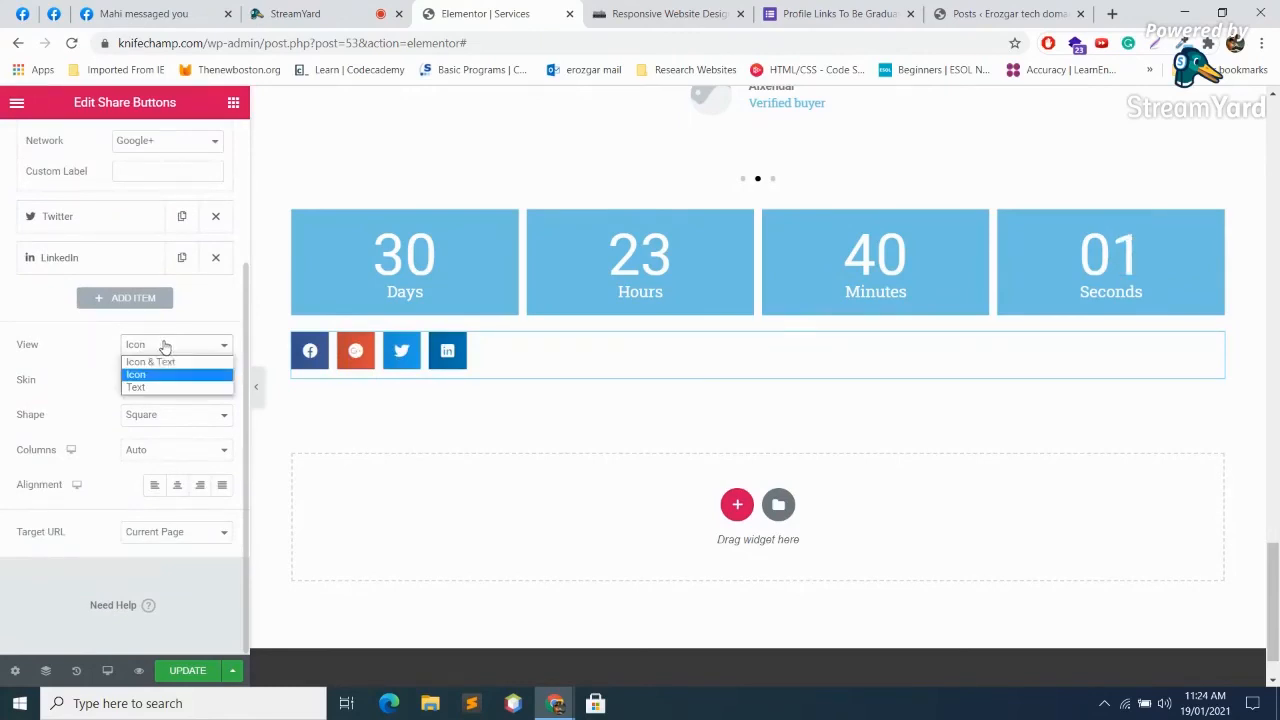
pyautogui.click(152, 387)
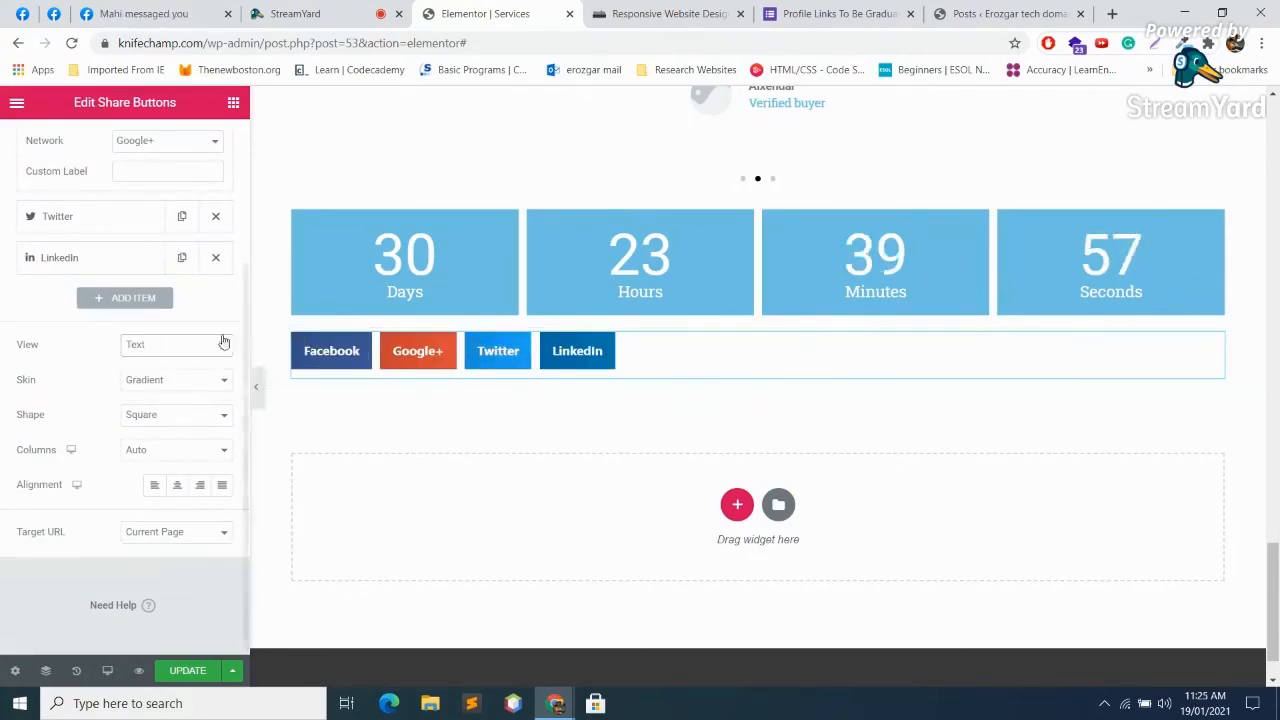
pyautogui.click(145, 350)
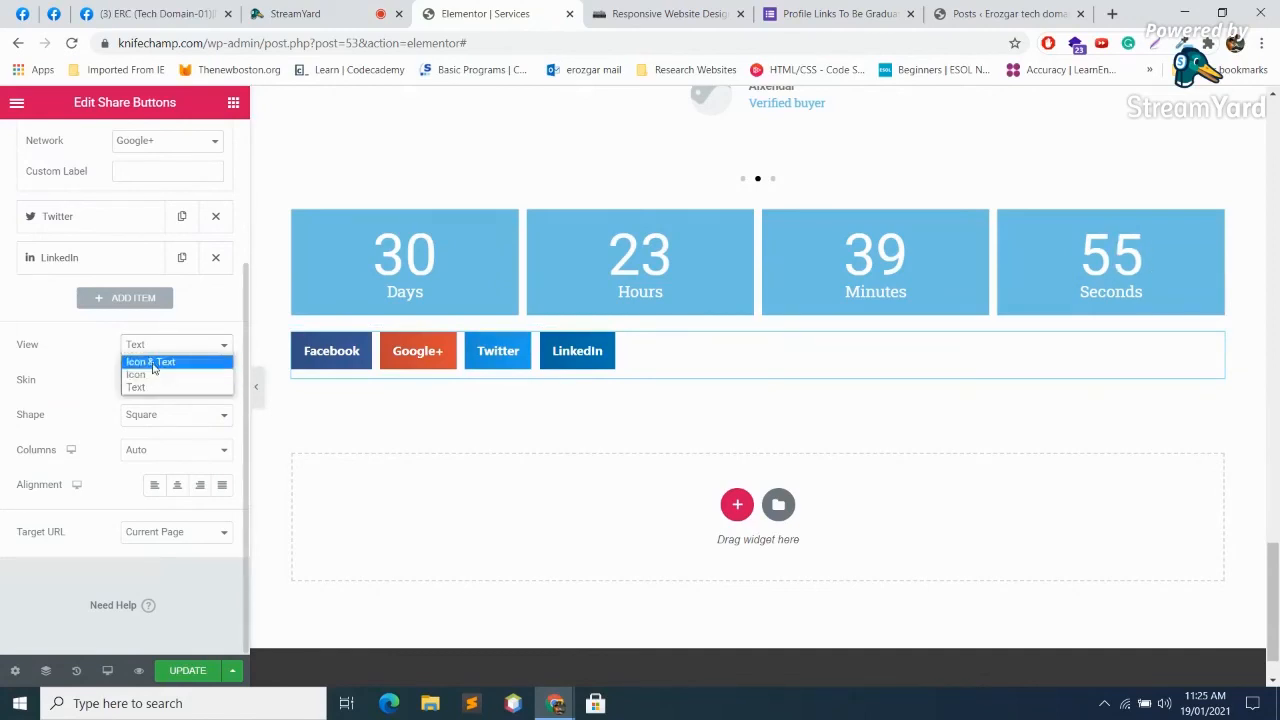
pyautogui.click(150, 360)
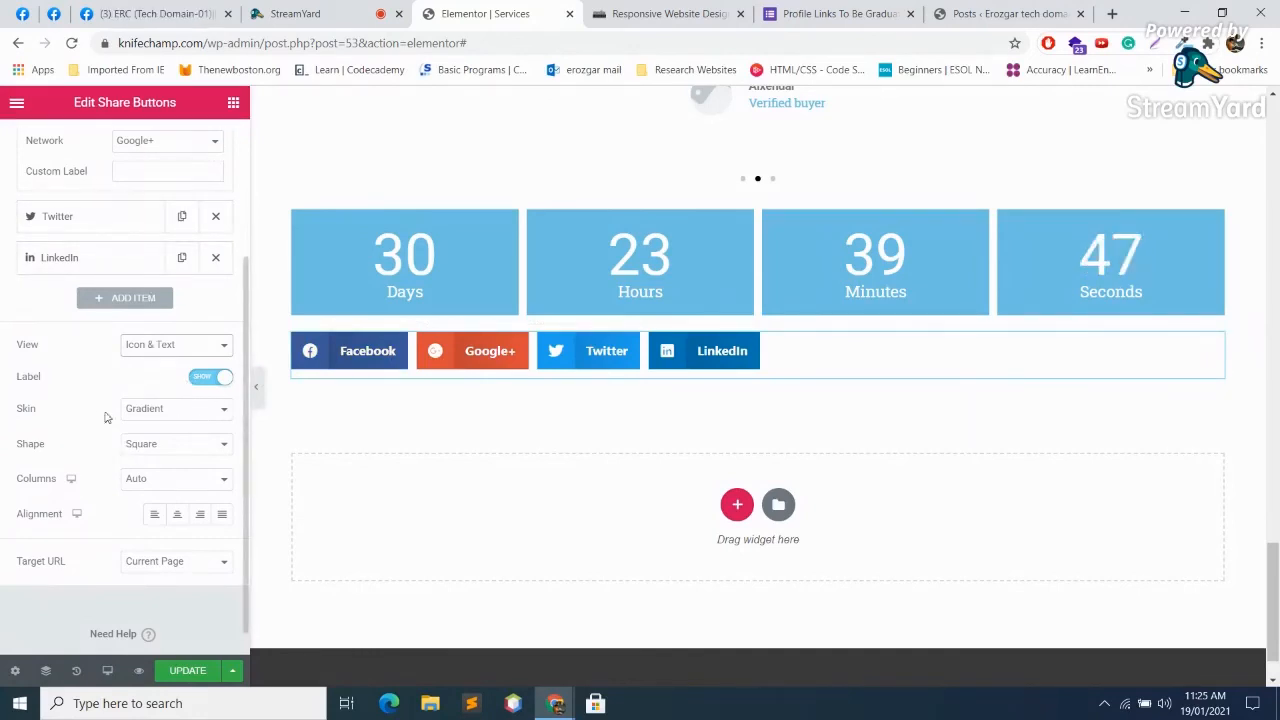
# Step: Try the Minimal, Framed and Boxed Icon skins on the share buttons, keeping Gradient
pyautogui.click(165, 420)
pyautogui.click(160, 438)
pyautogui.click(165, 420)
pyautogui.click(165, 425)
pyautogui.click(165, 410)
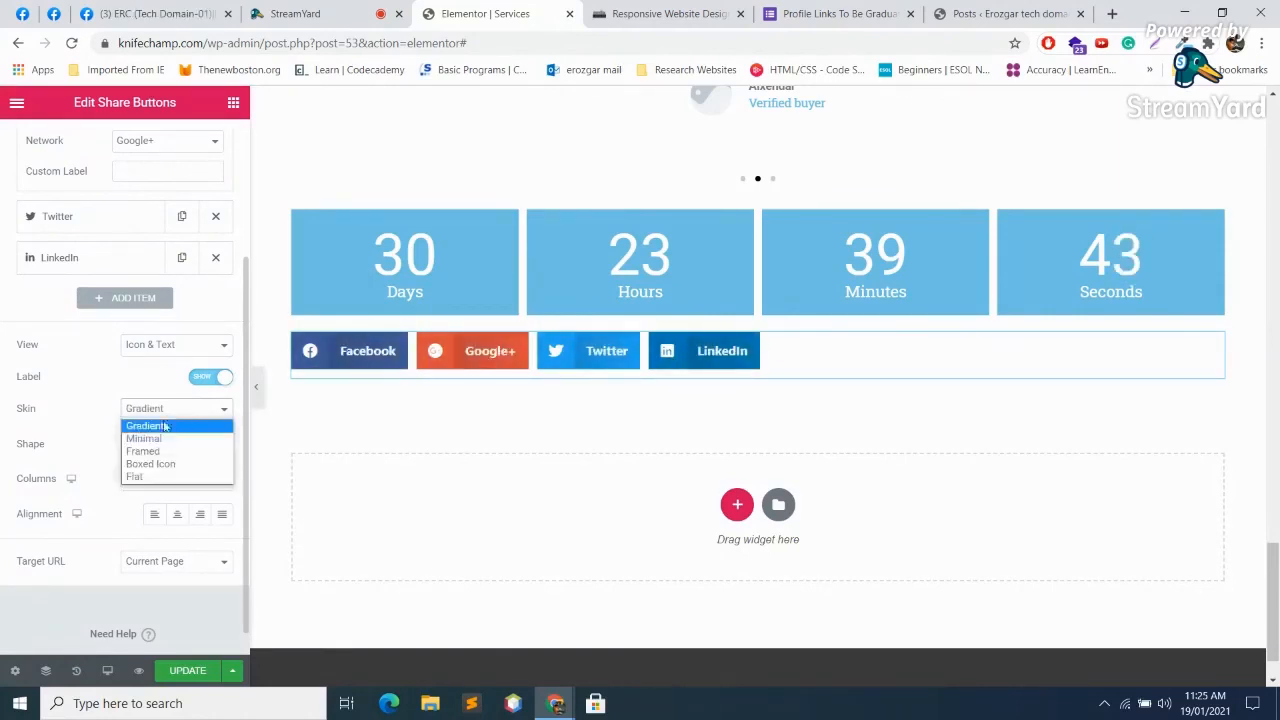
pyautogui.click(158, 451)
pyautogui.click(162, 410)
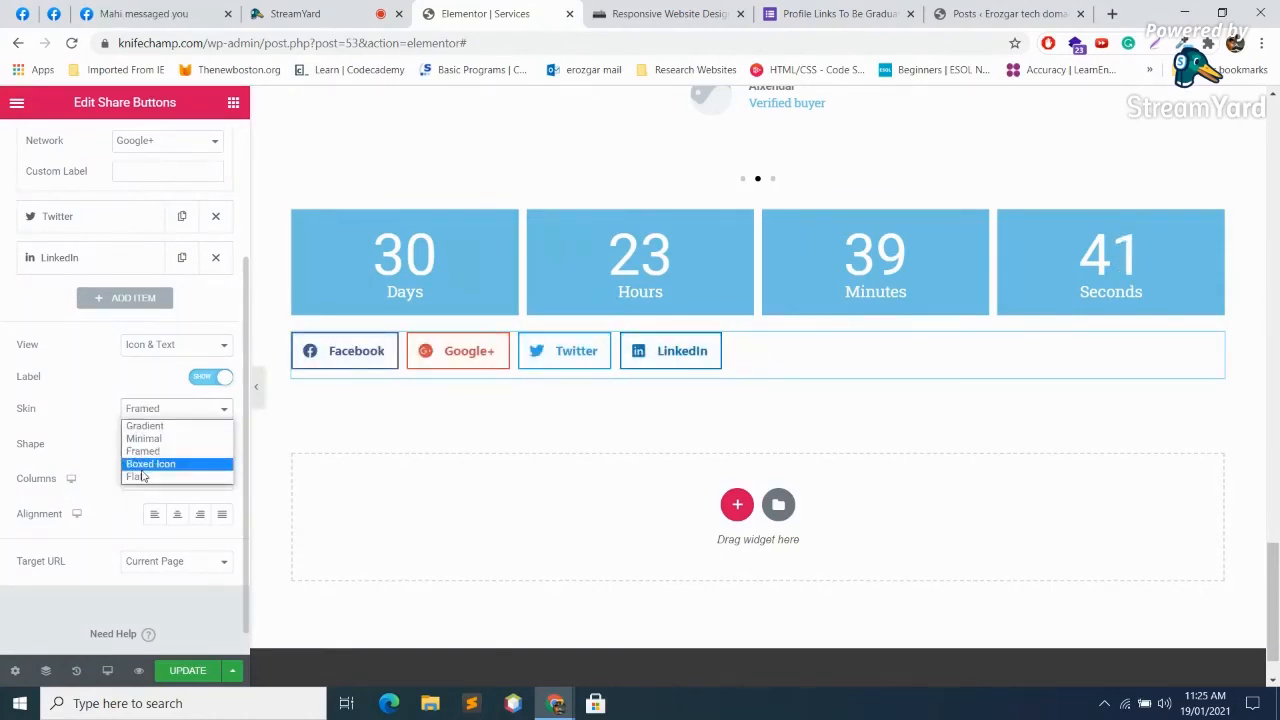
pyautogui.click(150, 463)
pyautogui.click(195, 411)
pyautogui.click(160, 421)
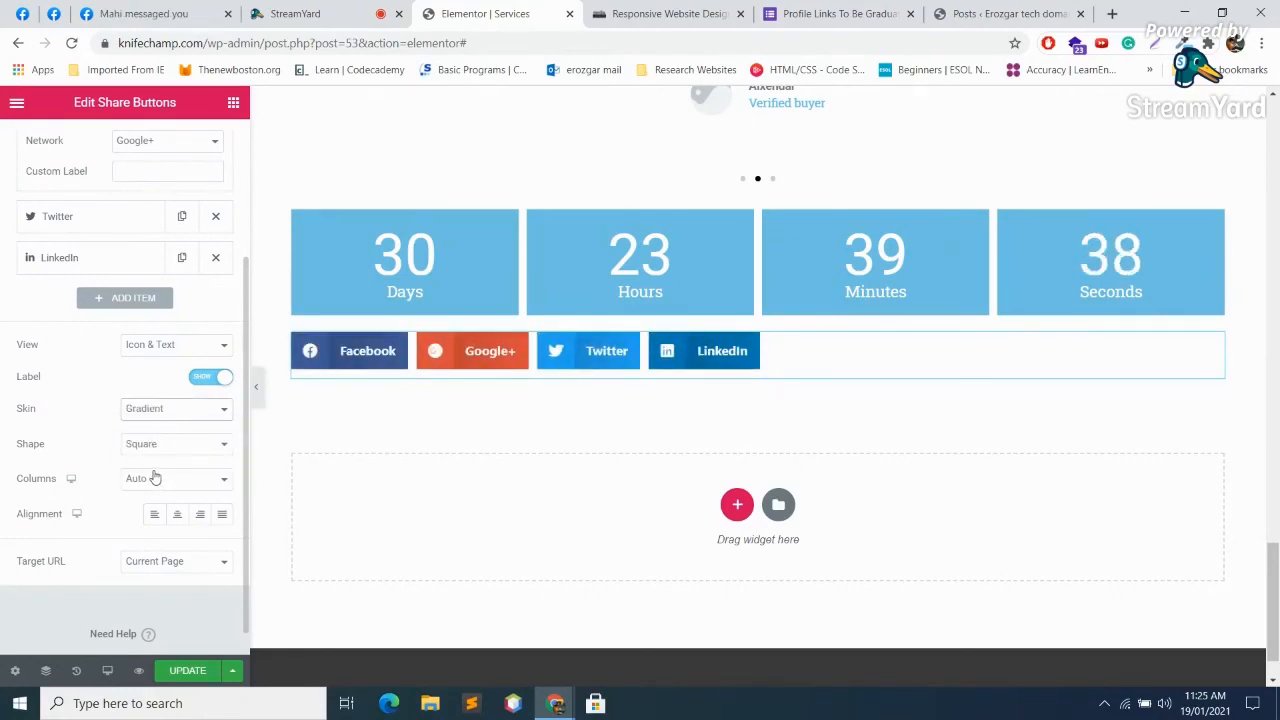
# Step: Try Rounded and Circle shapes, then keep the share buttons Square
pyautogui.click(170, 443)
pyautogui.click(172, 469)
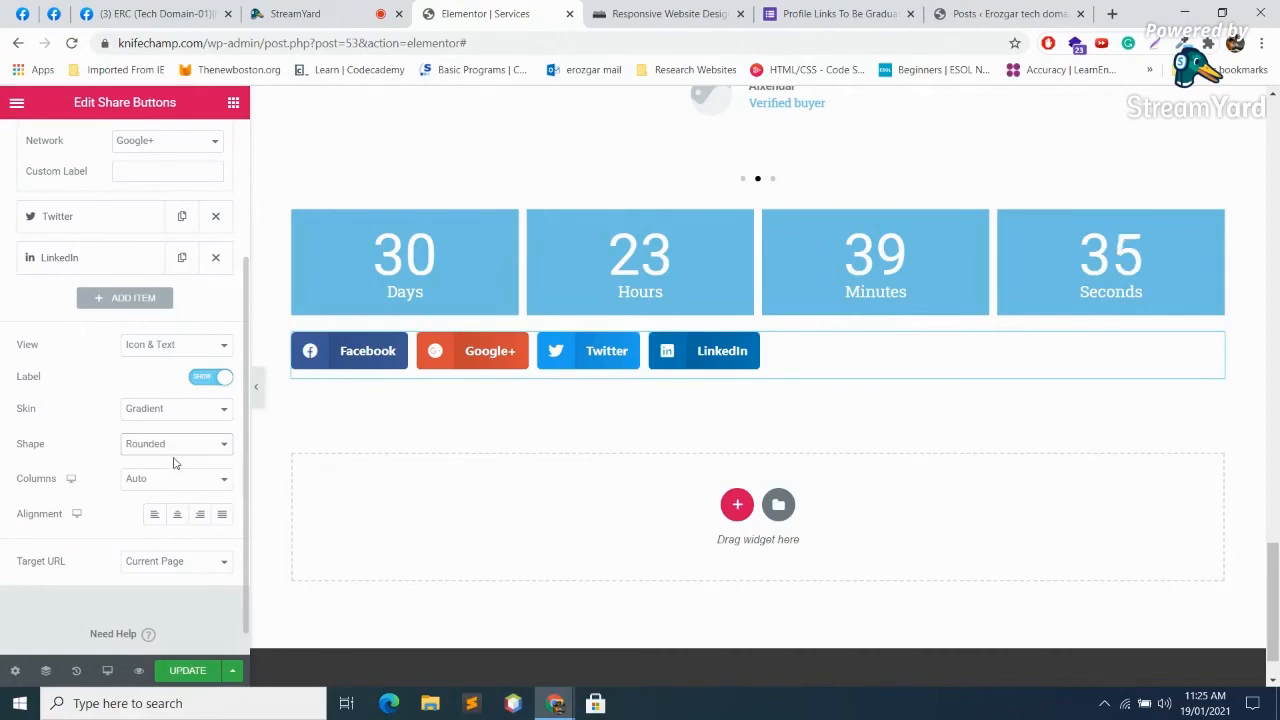
pyautogui.click(177, 447)
pyautogui.click(163, 461)
pyautogui.click(180, 449)
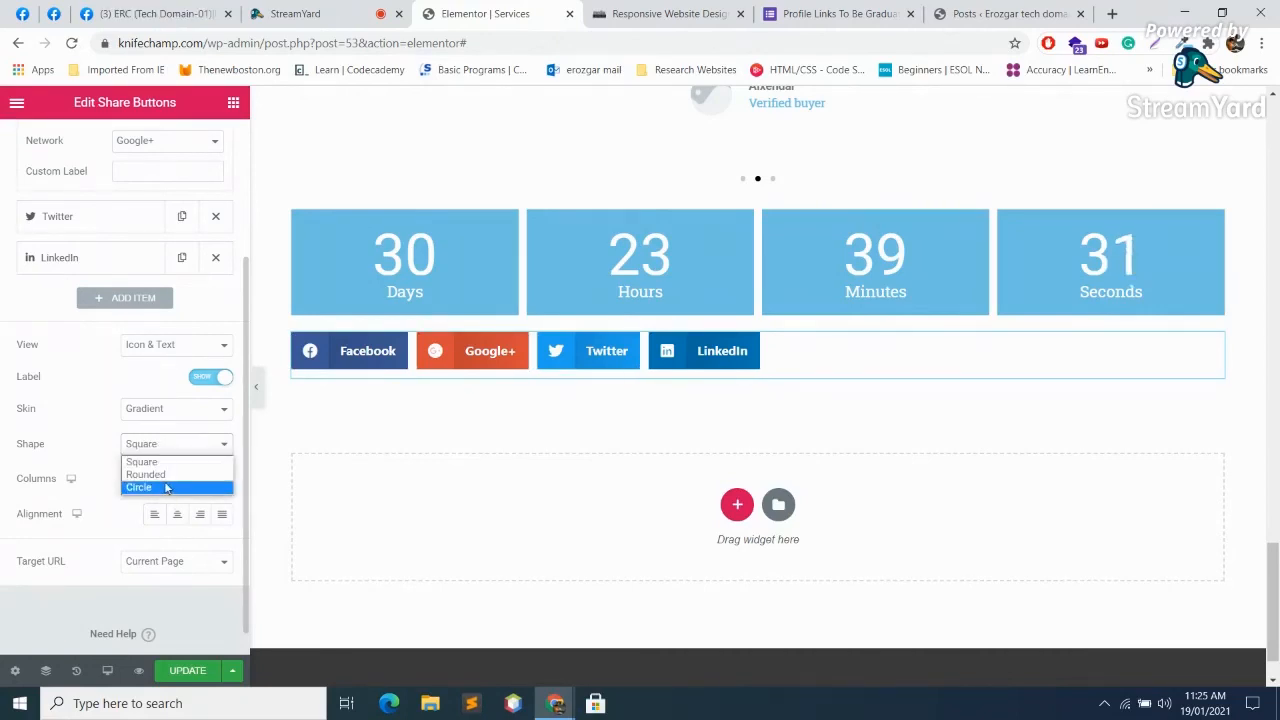
pyautogui.click(167, 488)
pyautogui.click(163, 444)
pyautogui.click(160, 459)
# Step: Try two columns, then return the share buttons to Auto so they sit in one row
pyautogui.click(157, 480)
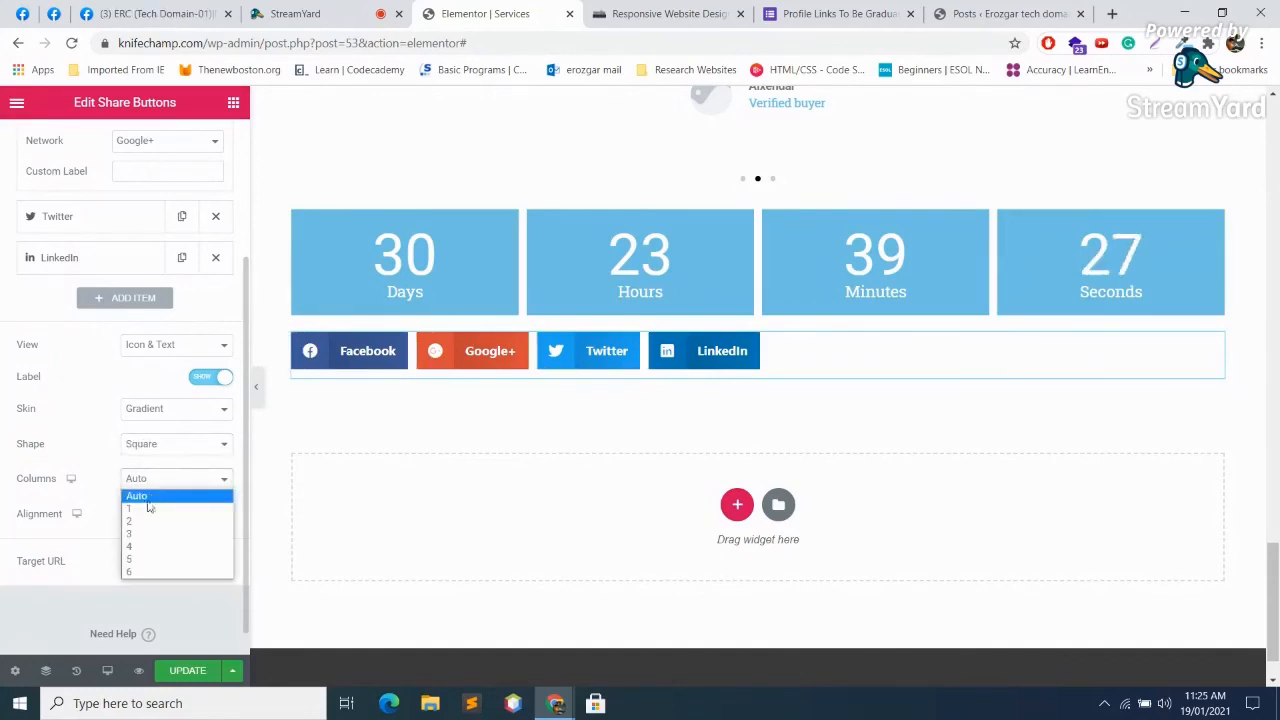
pyautogui.click(150, 518)
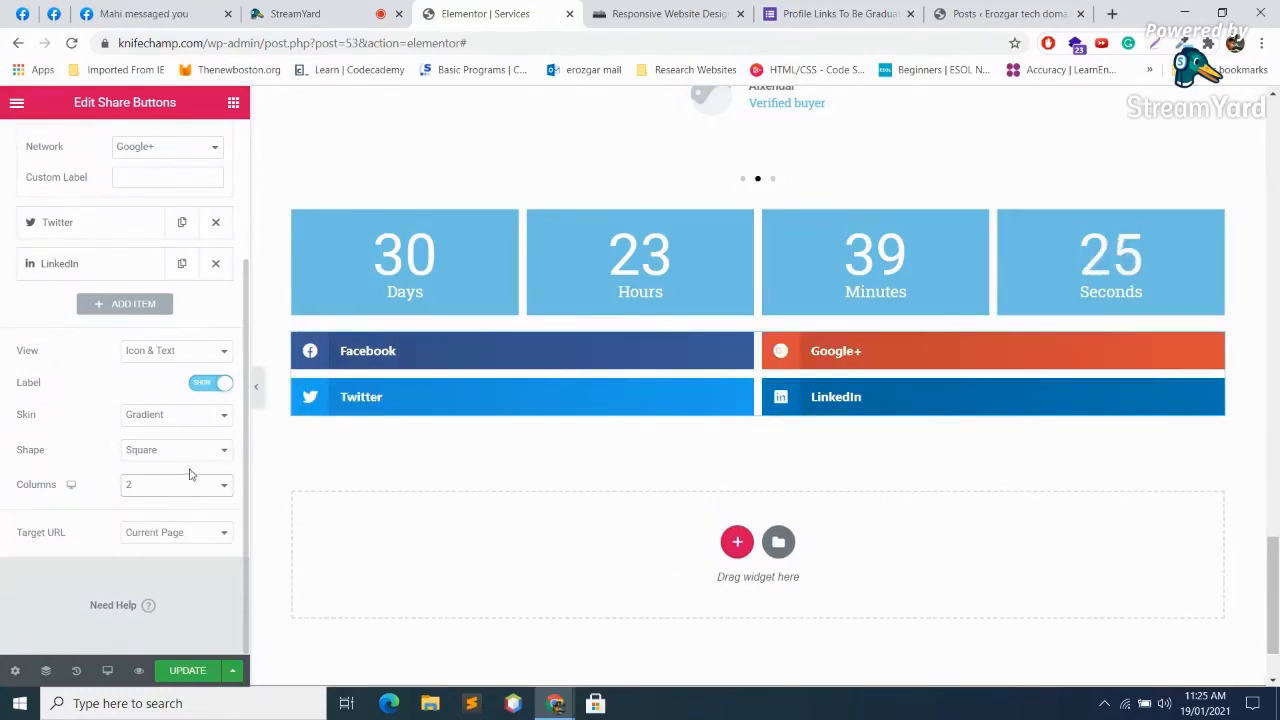
pyautogui.click(150, 485)
pyautogui.click(135, 500)
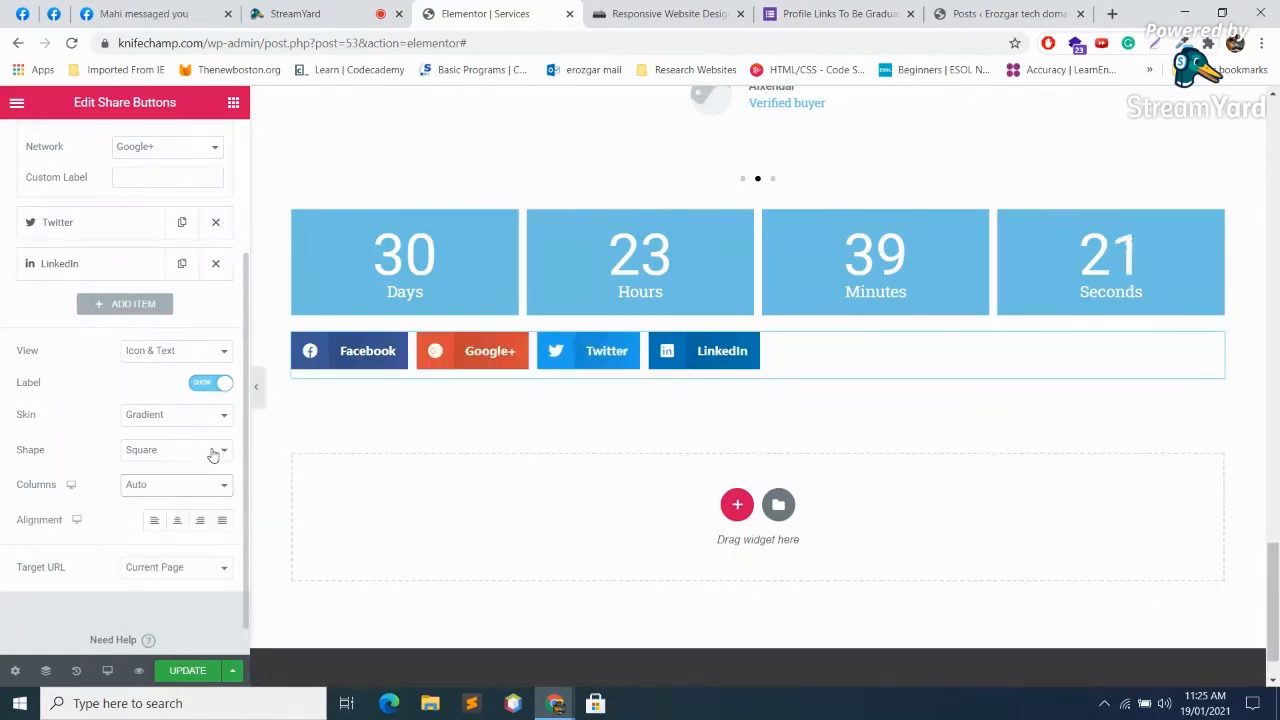
# Step: Set the share buttons' Target URL to Custom
pyautogui.click(187, 568)
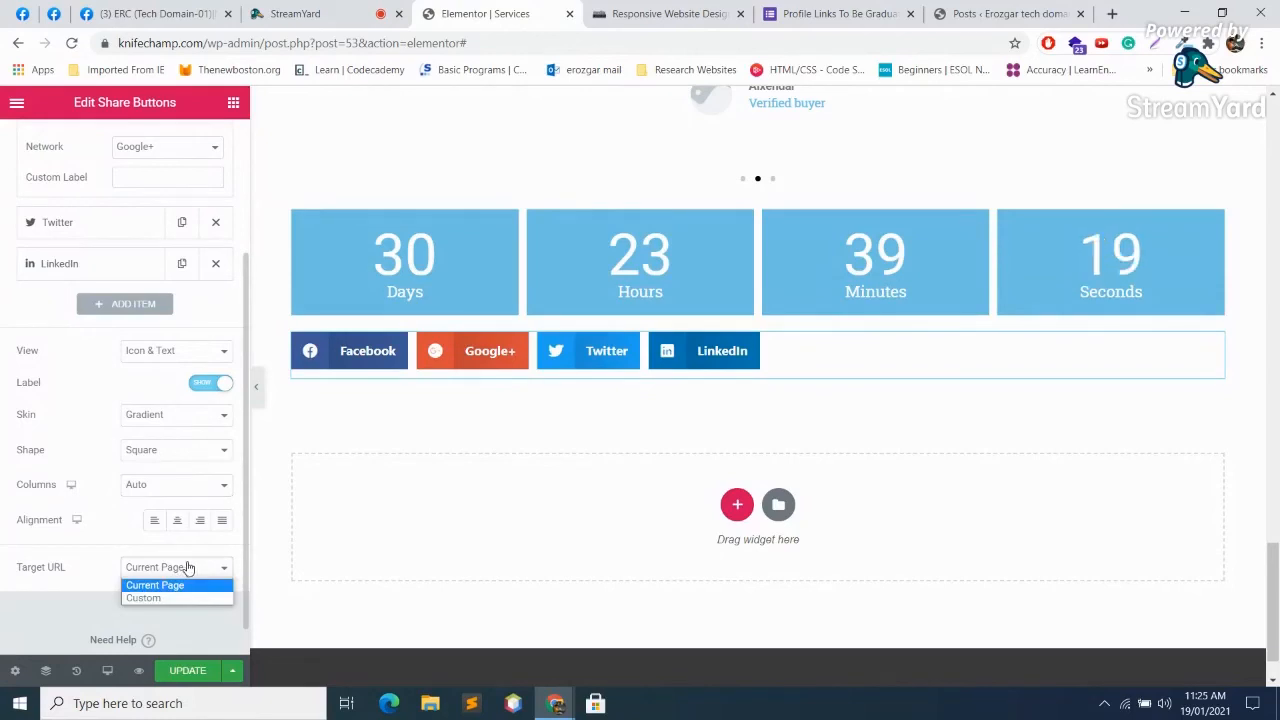
pyautogui.click(170, 597)
pyautogui.scroll(-1, 177, 560)
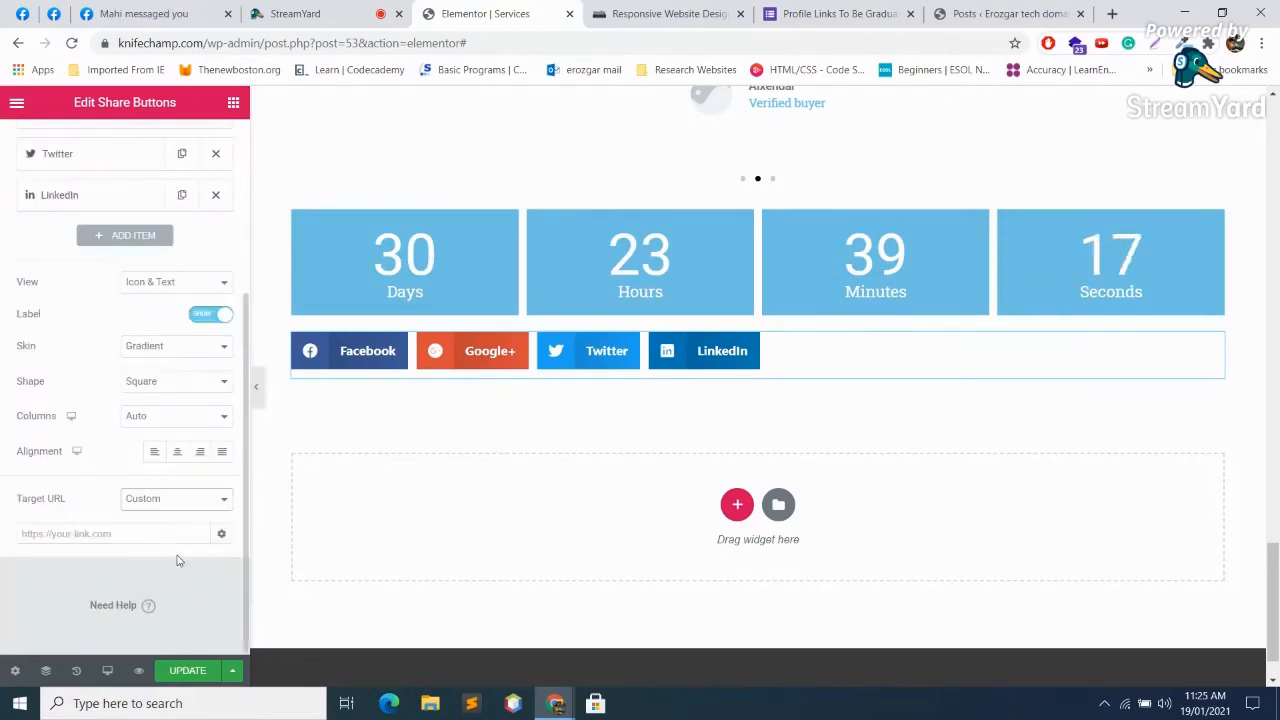
pyautogui.click(180, 534)
pyautogui.scroll(5, 179, 535)
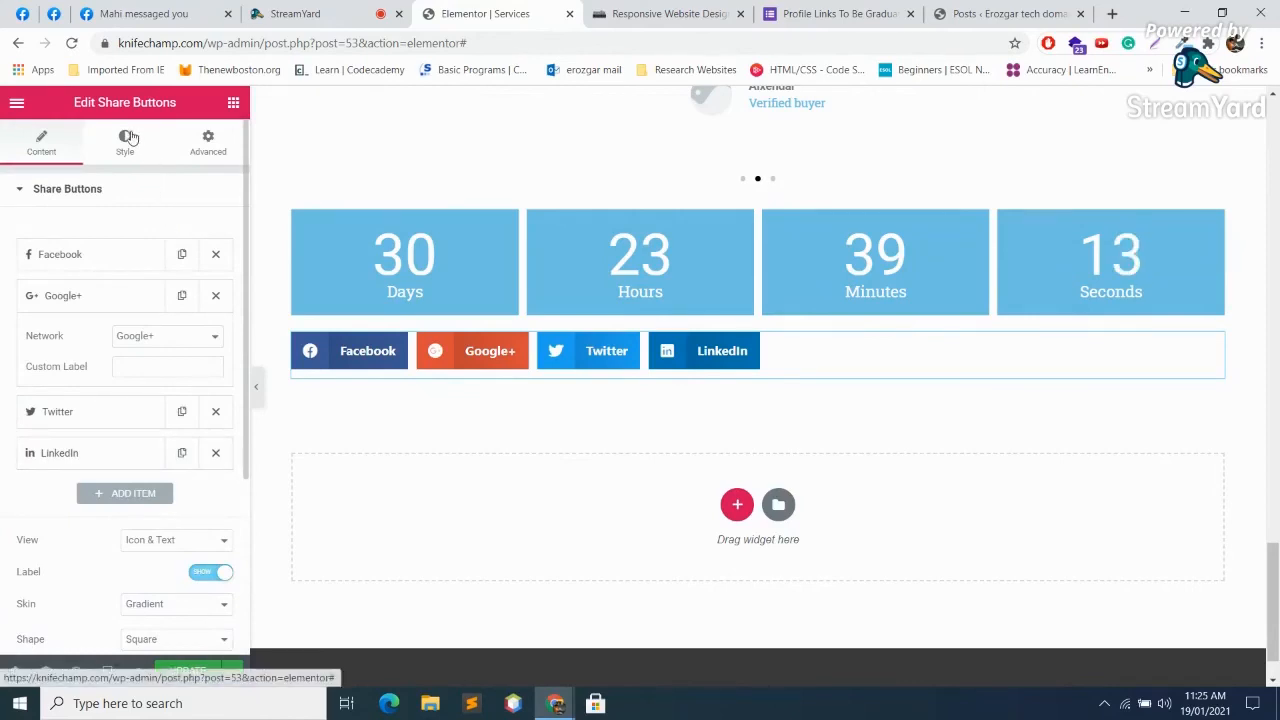
# Step: Expand the Facebook share button's settings and inspect its Custom Label field
pyautogui.click(121, 256)
pyautogui.click(121, 256)
pyautogui.click(121, 256)
pyautogui.click(192, 323)
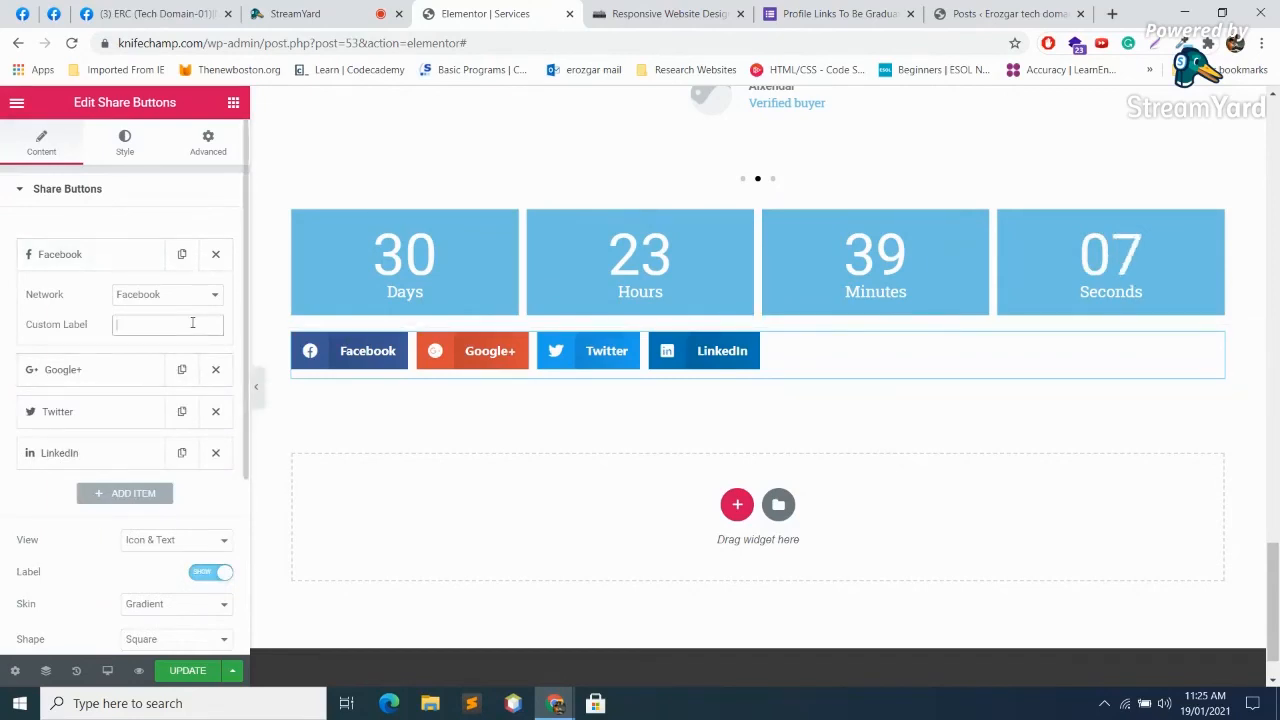
pyautogui.click(49, 143)
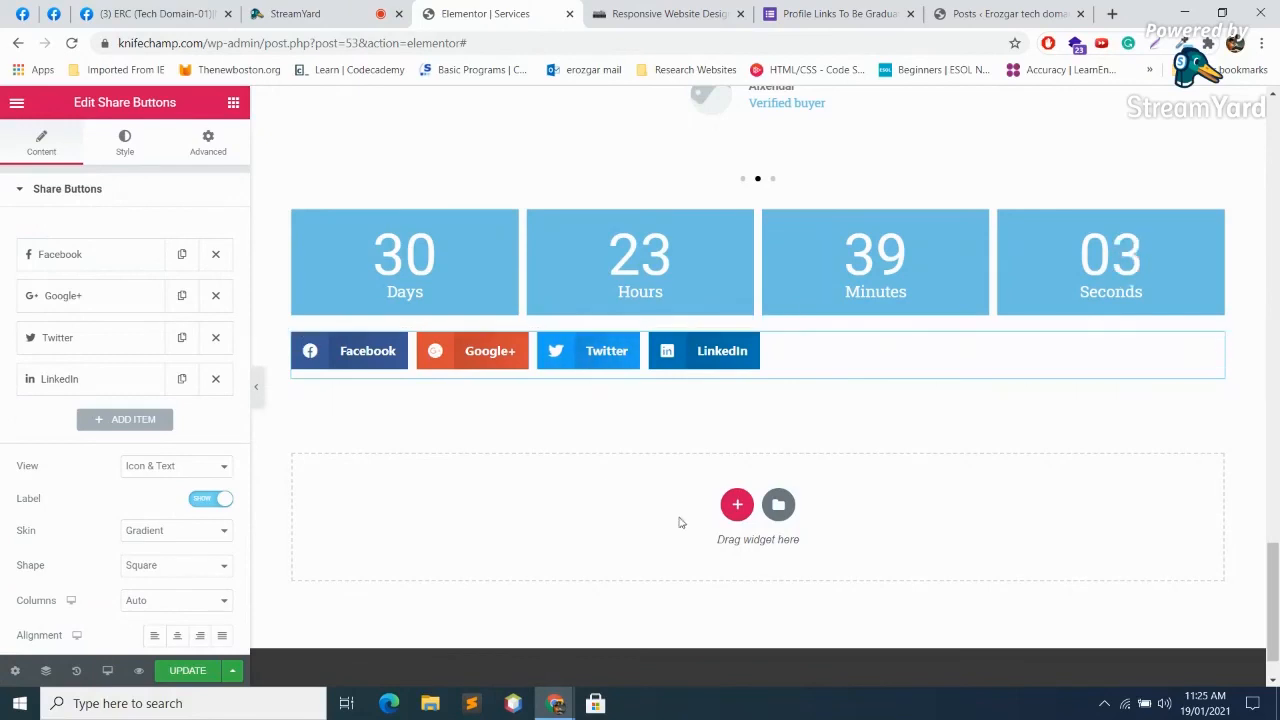
# Step: Add a one-column section below the share buttons and drop a Blockquote widget into it
pyautogui.click(737, 508)
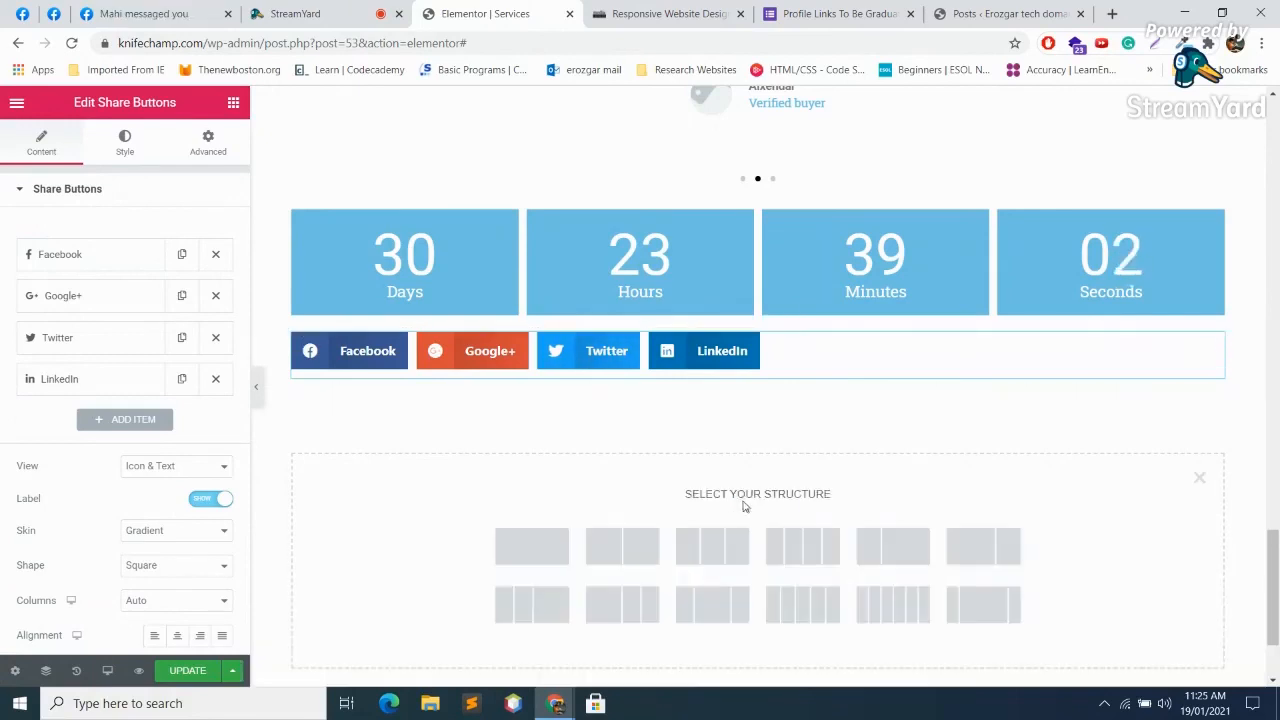
pyautogui.click(560, 528)
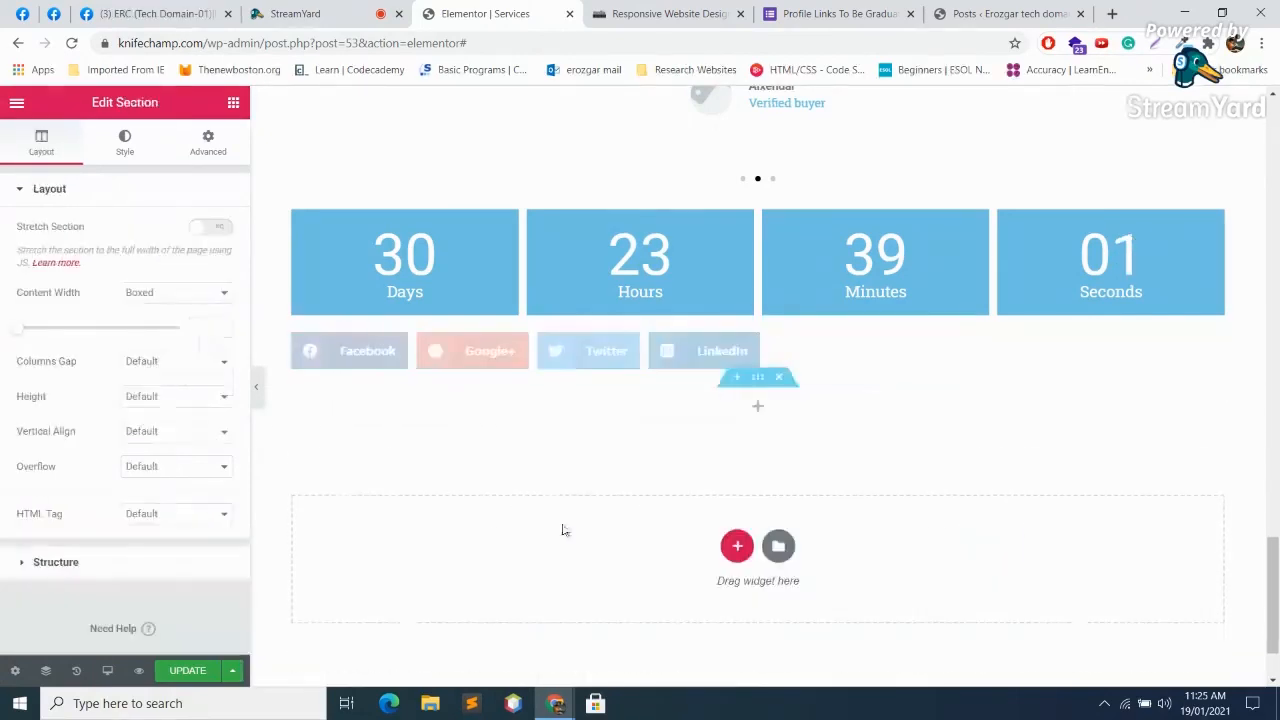
pyautogui.click(758, 406)
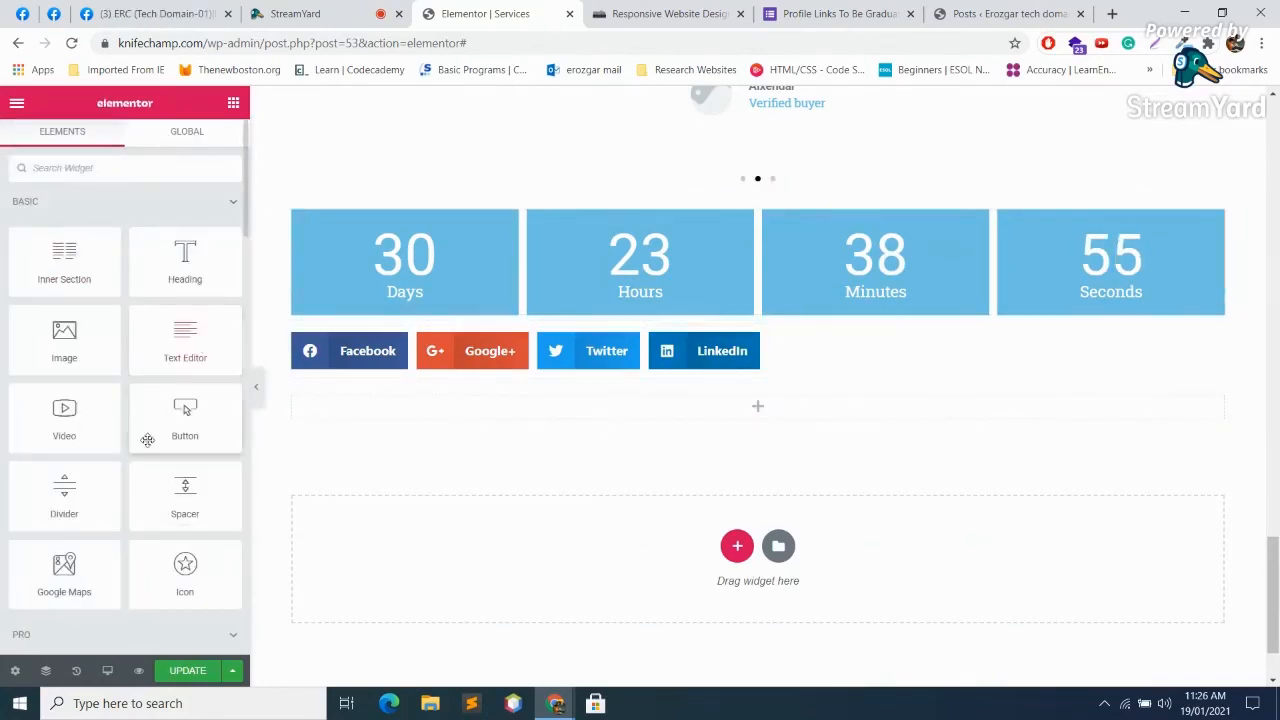
pyautogui.scroll(-3, 148, 432)
pyautogui.scroll(-6, 148, 432)
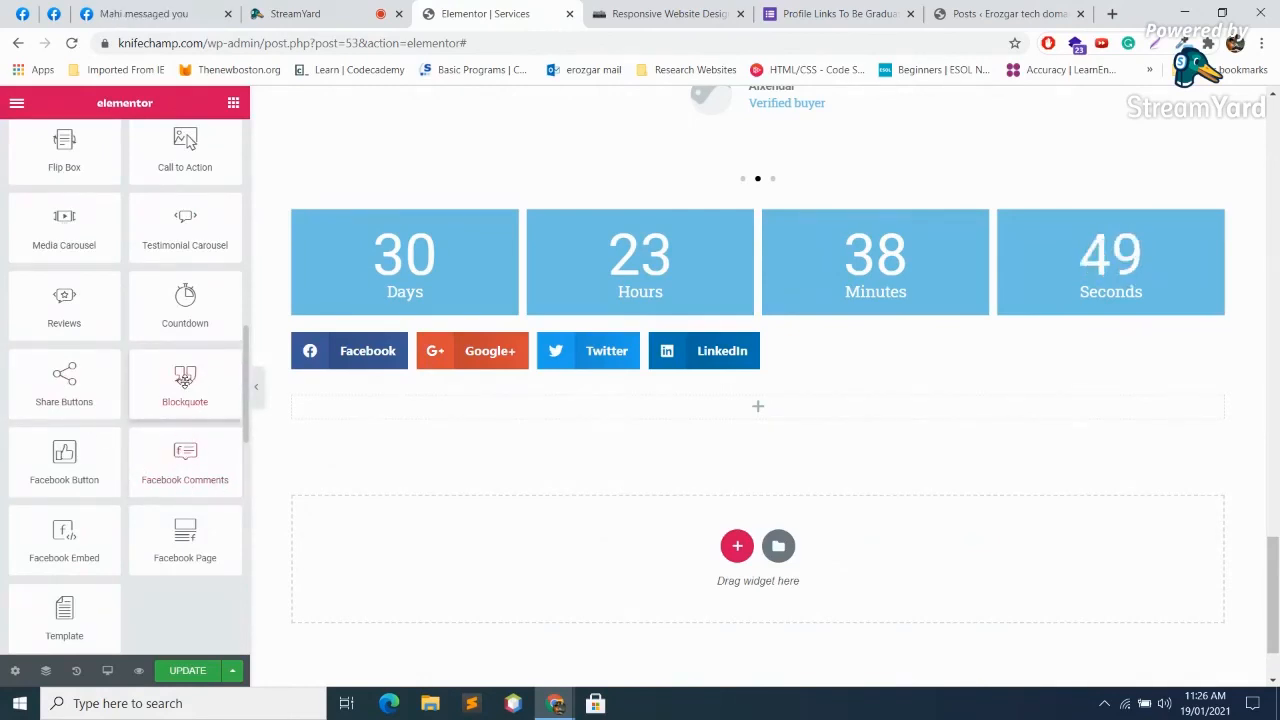
pyautogui.moveTo(185, 380); pyautogui.dragTo(743, 410)
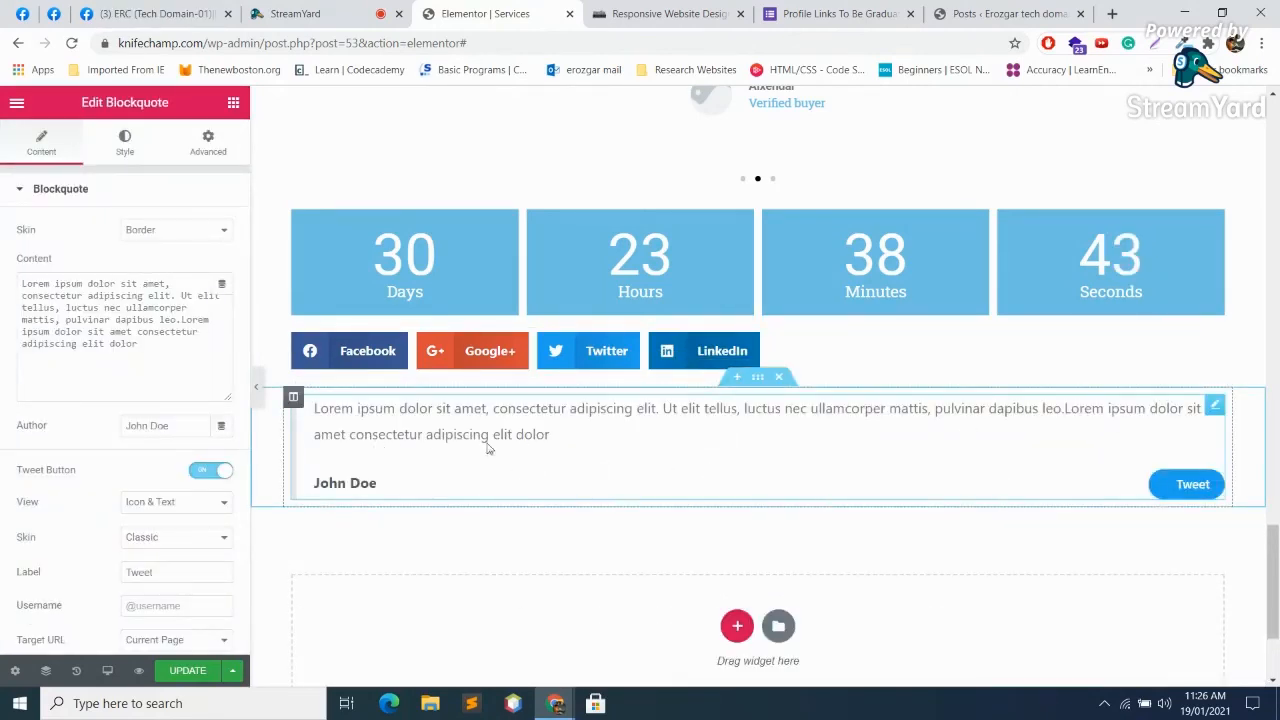
# Step: Select all of the blockquote's Lorem ipsum placeholder text for replacement
pyautogui.moveTo(552, 436); pyautogui.dragTo(313, 408)
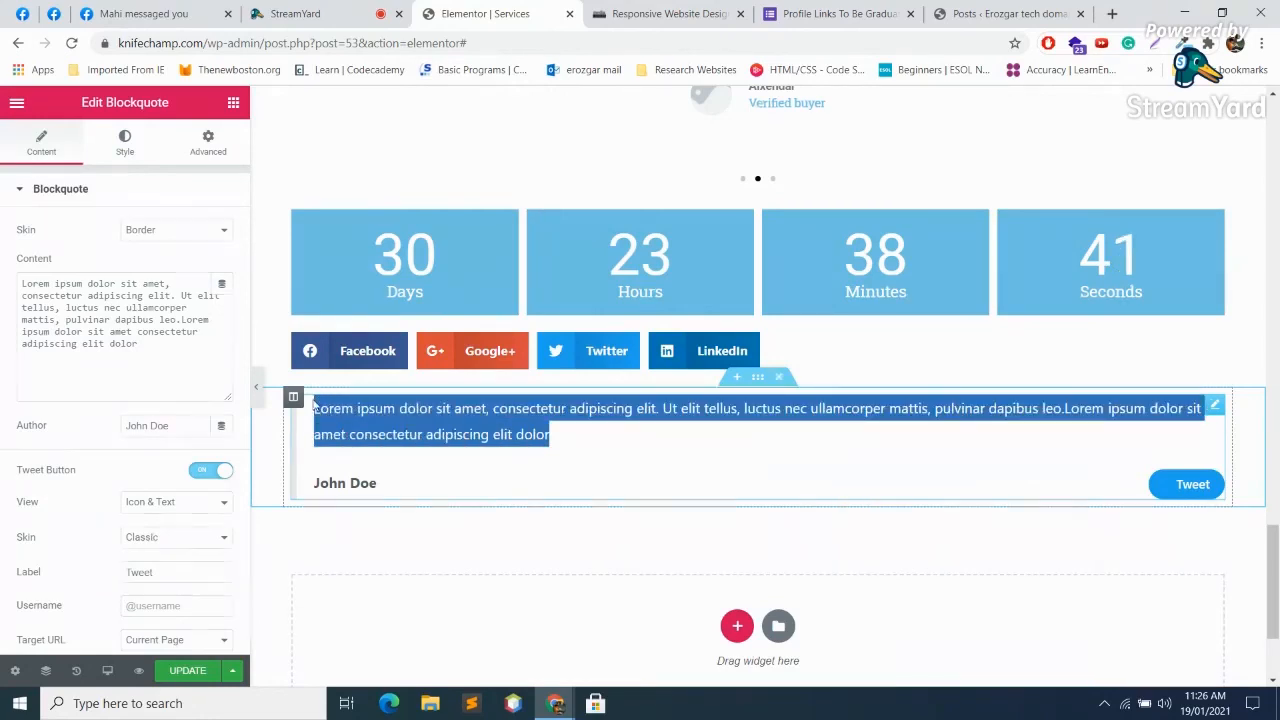
pyautogui.moveTo(388, 488); pyautogui.dragTo(380, 485)
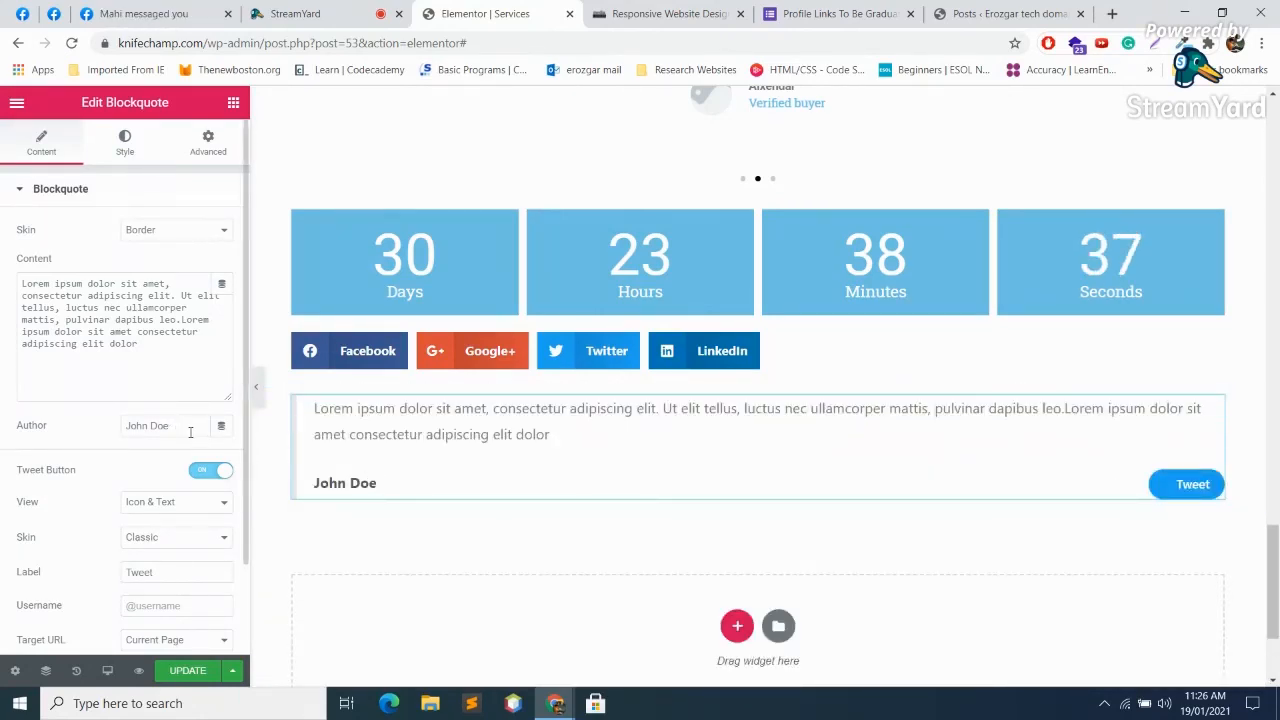
pyautogui.moveTo(561, 436); pyautogui.dragTo(314, 408)
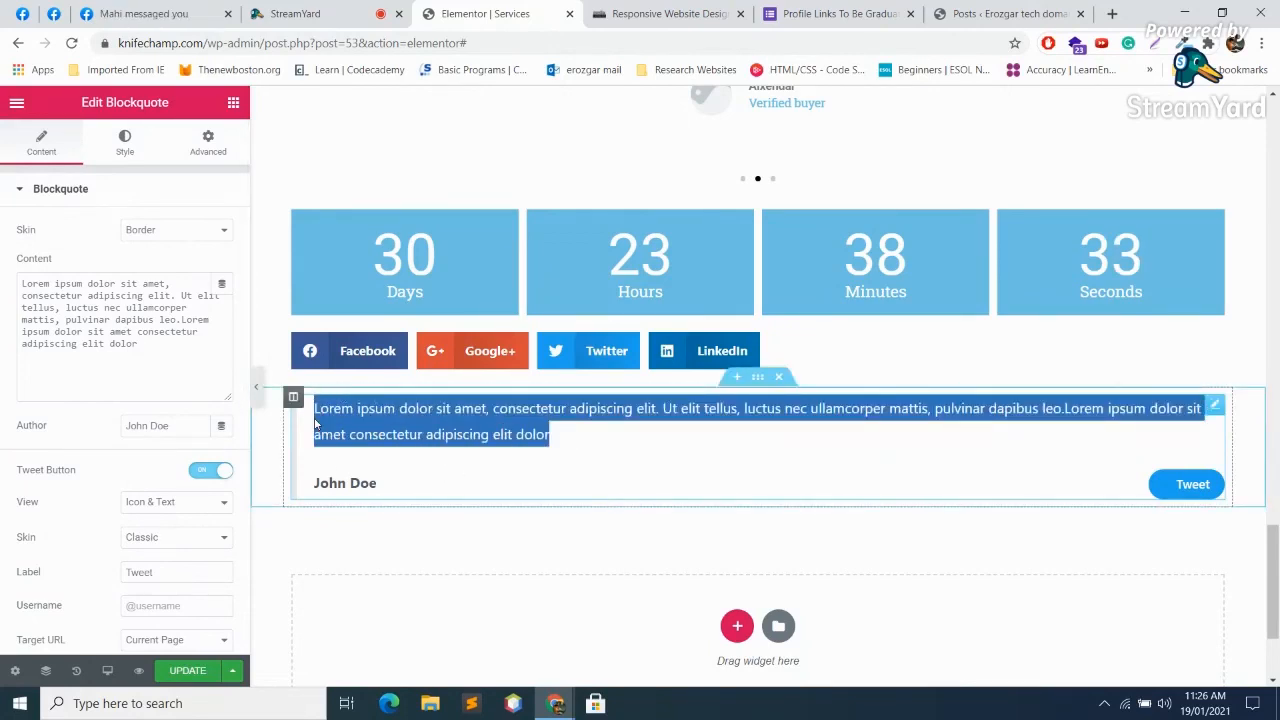
pyautogui.click(345, 434)
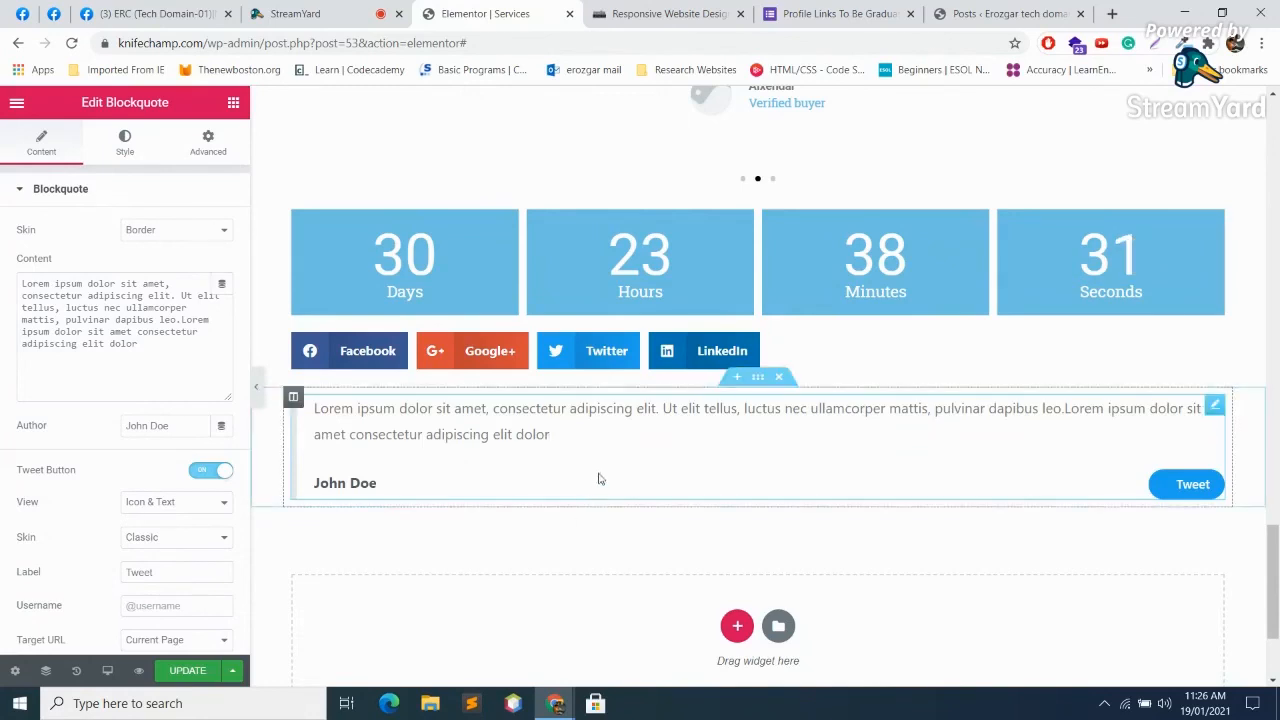
pyautogui.hotkey('ctrl', 'a')
# Step: Make the quote read 'work work and work' and change its author to Quaid e Azam
pyautogui.write('wo')
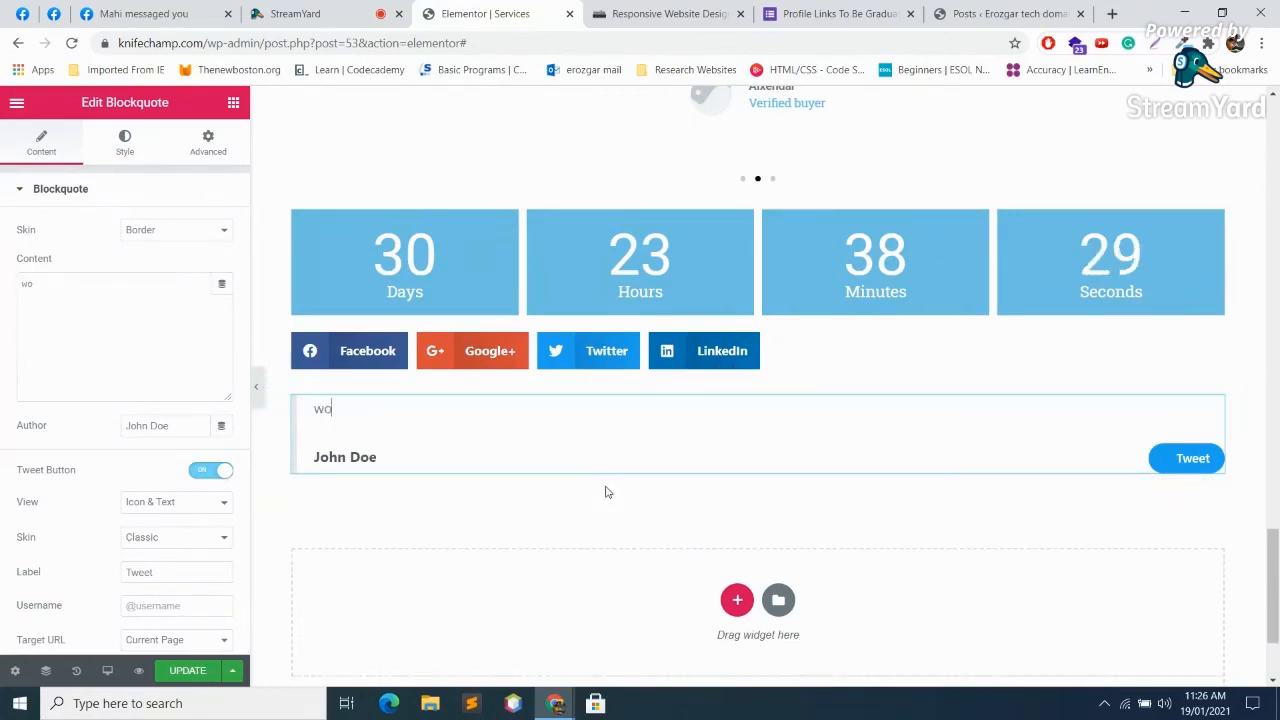
pyautogui.write('rk work and work')
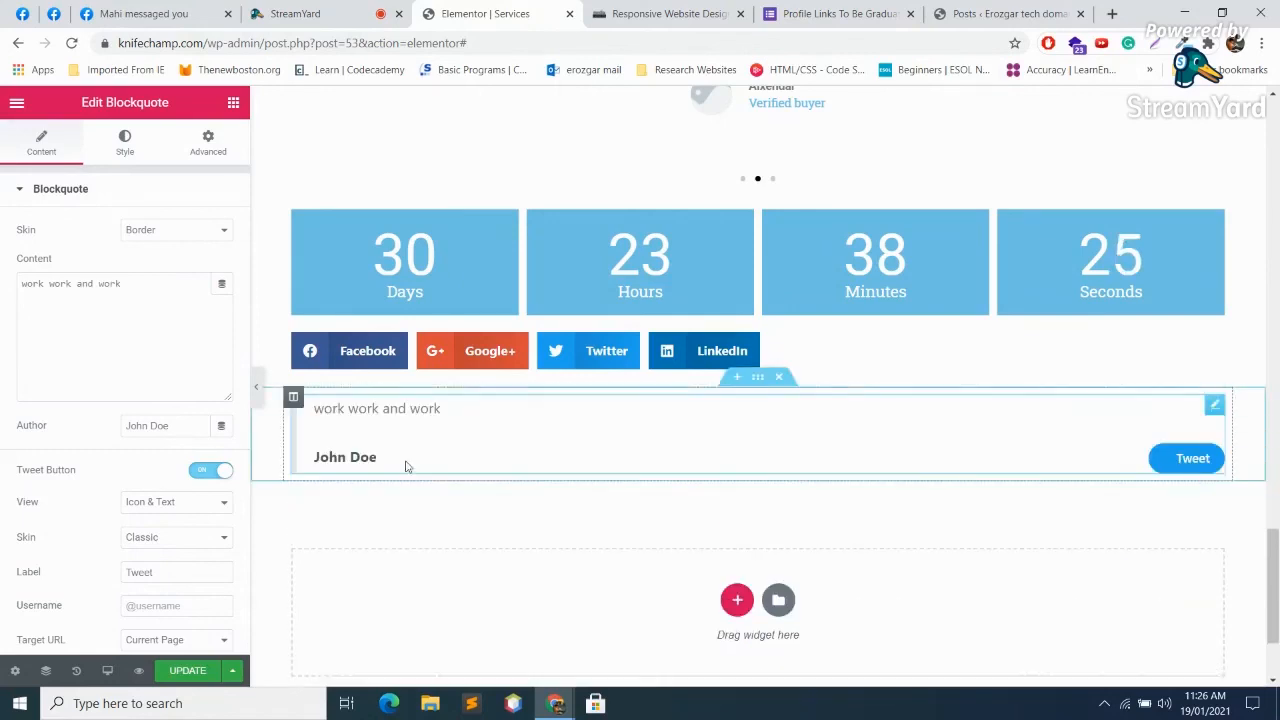
pyautogui.click(373, 458)
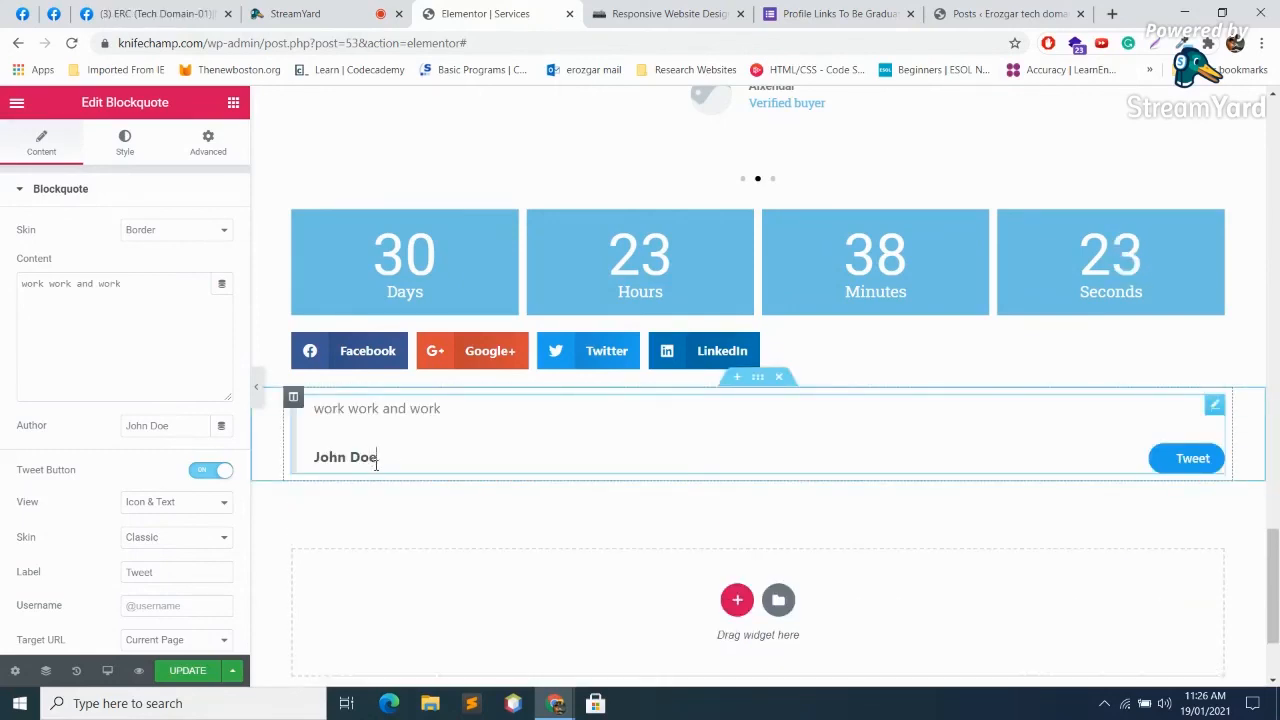
pyautogui.tripleClick(375, 463)
pyautogui.write('Quaid')
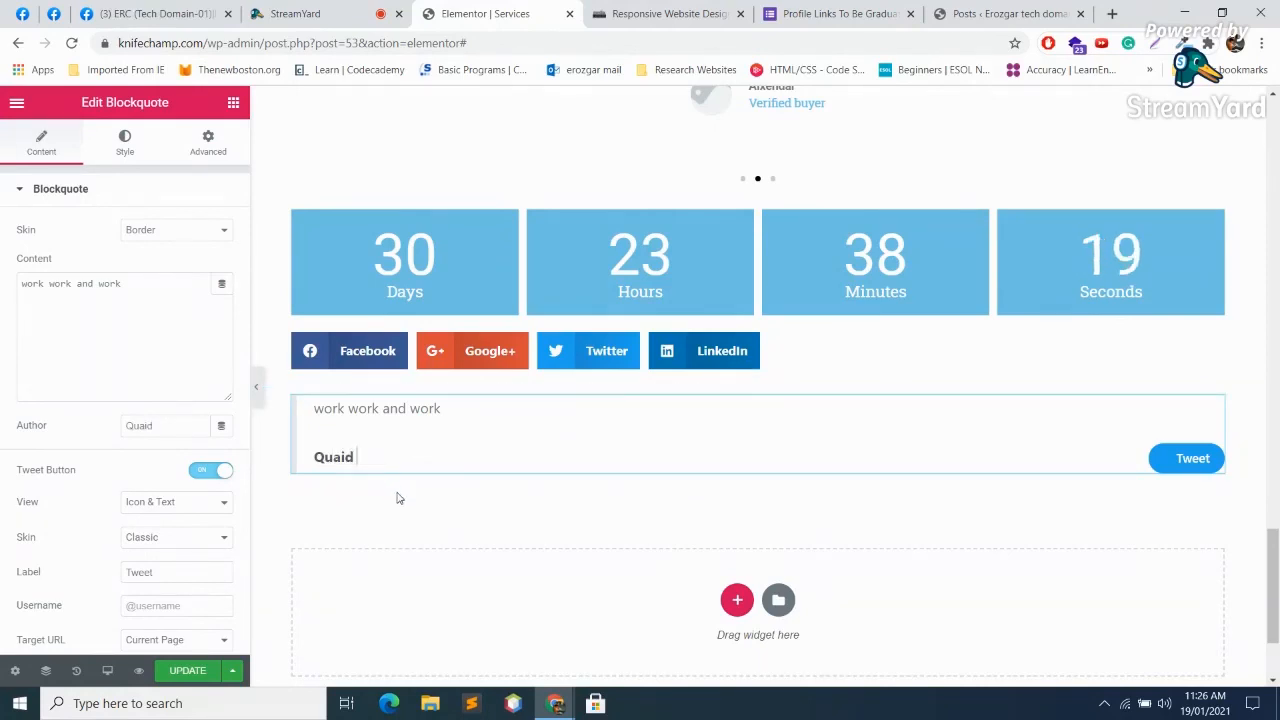
pyautogui.write(' e Azam')
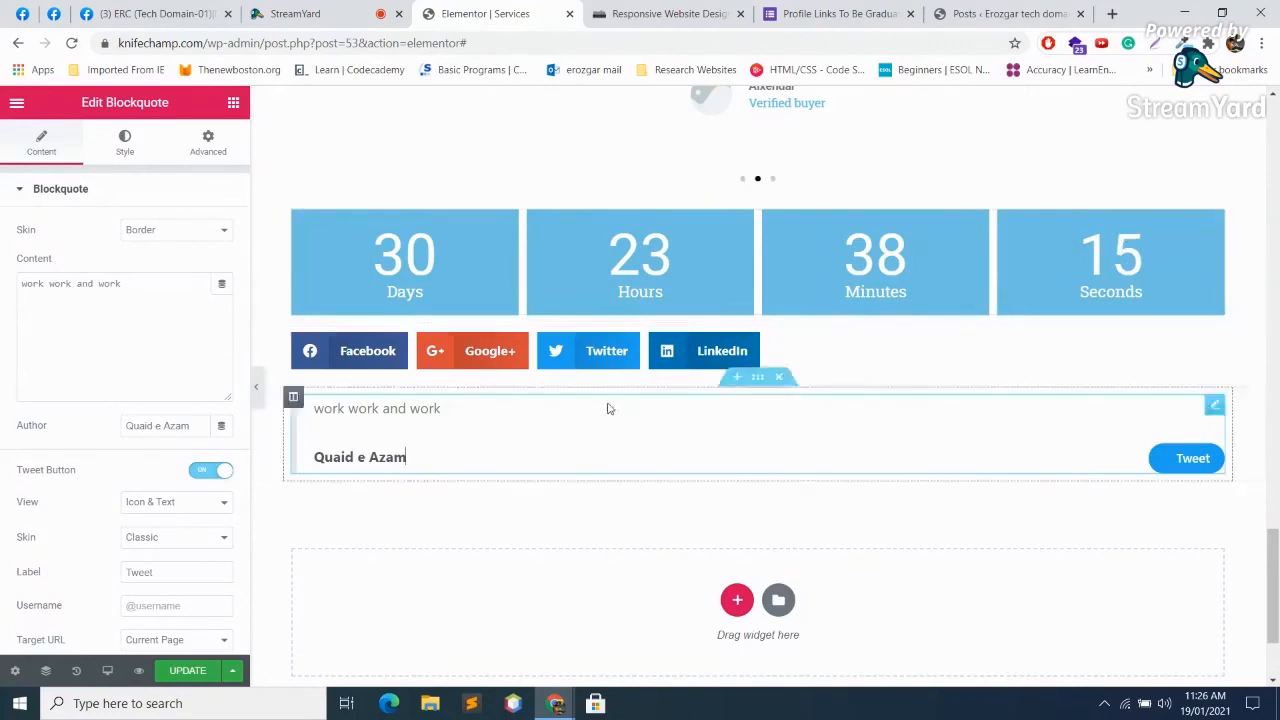
# Step: Relabel the tweet button as 'tweet'
pyautogui.scroll(-2, 643, 289)
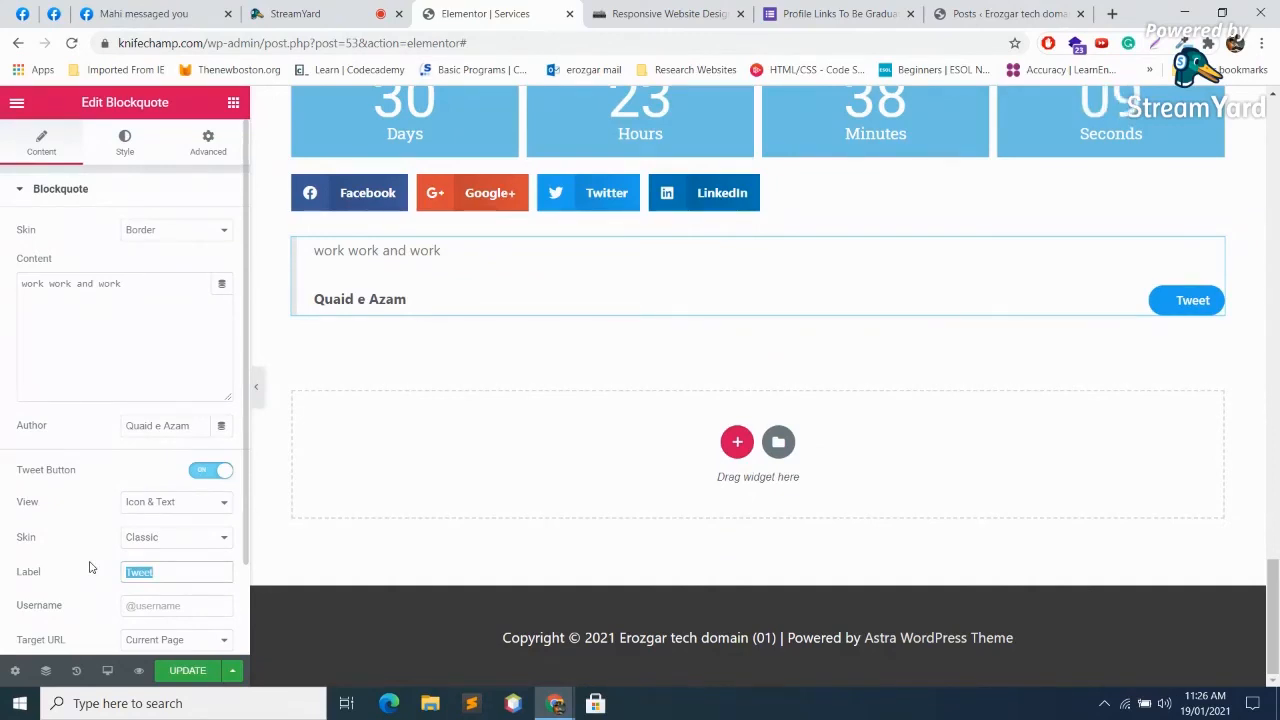
pyautogui.write('1')
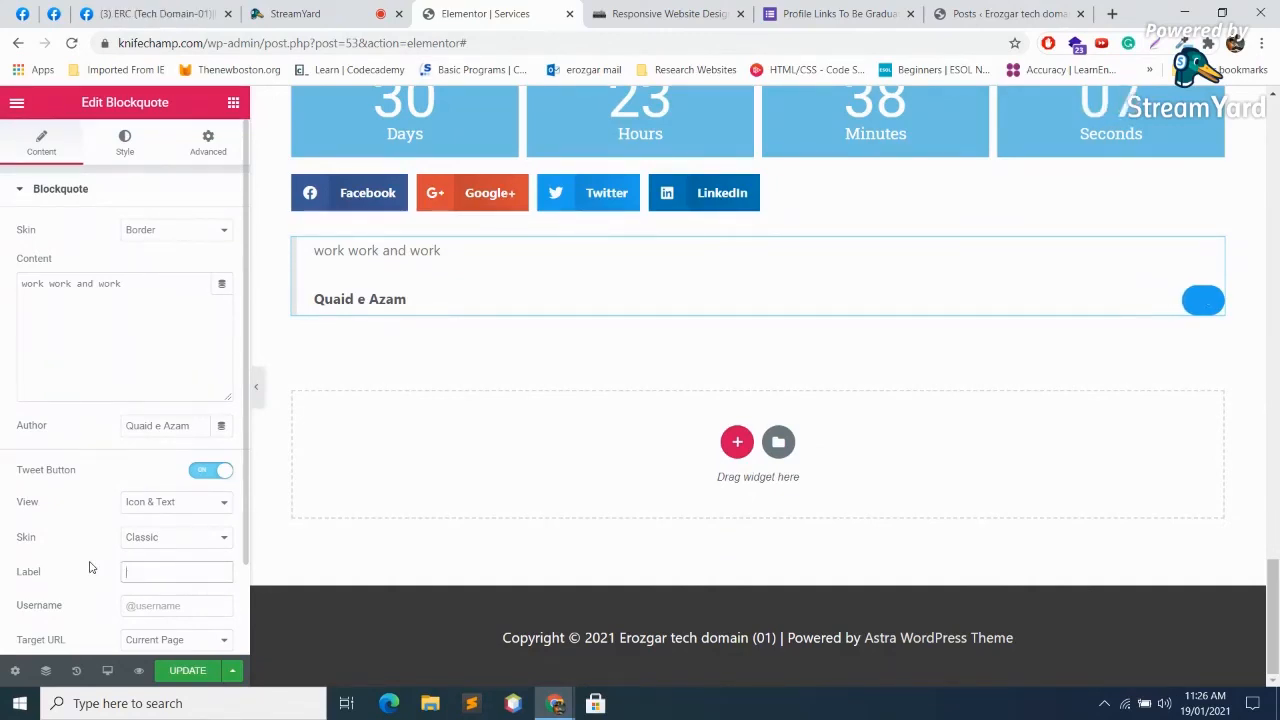
pyautogui.press('BackSpace')
pyautogui.write('tweet')
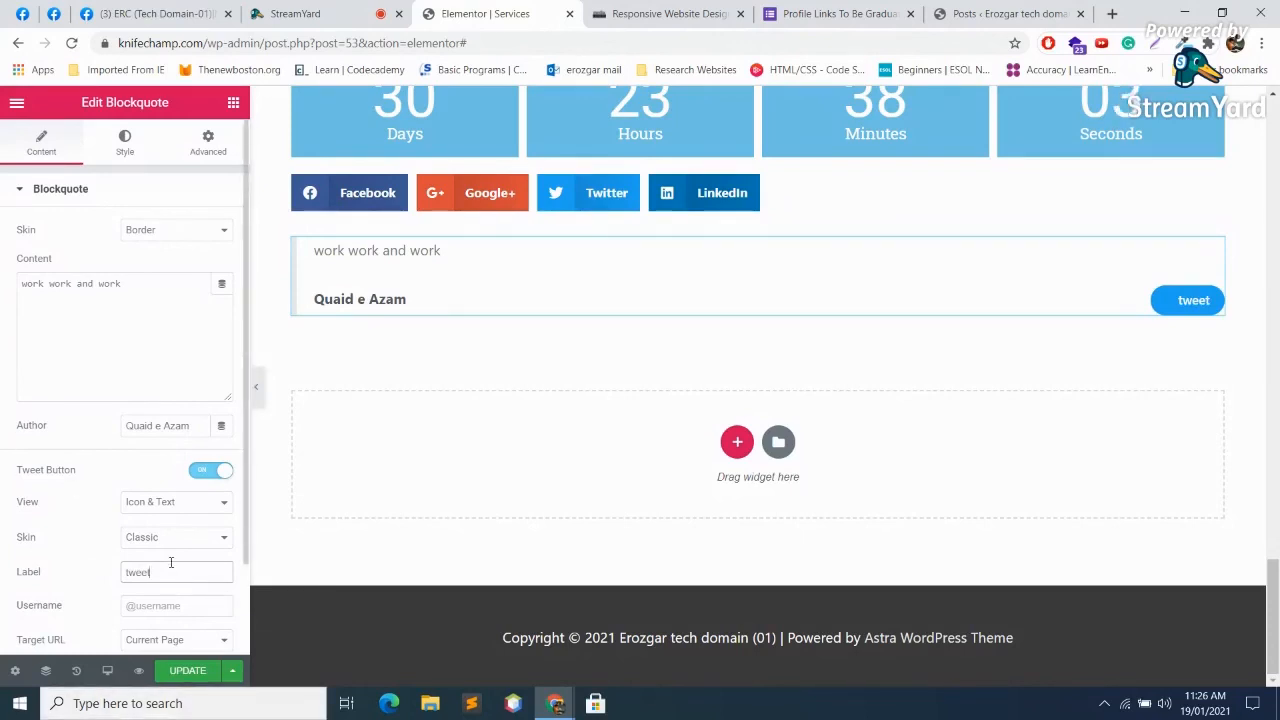
# Step: Keep Current Page as the tweet target and give the button the Bubble skin
pyautogui.scroll(-2, 209, 590)
pyautogui.click(200, 531)
pyautogui.click(200, 531)
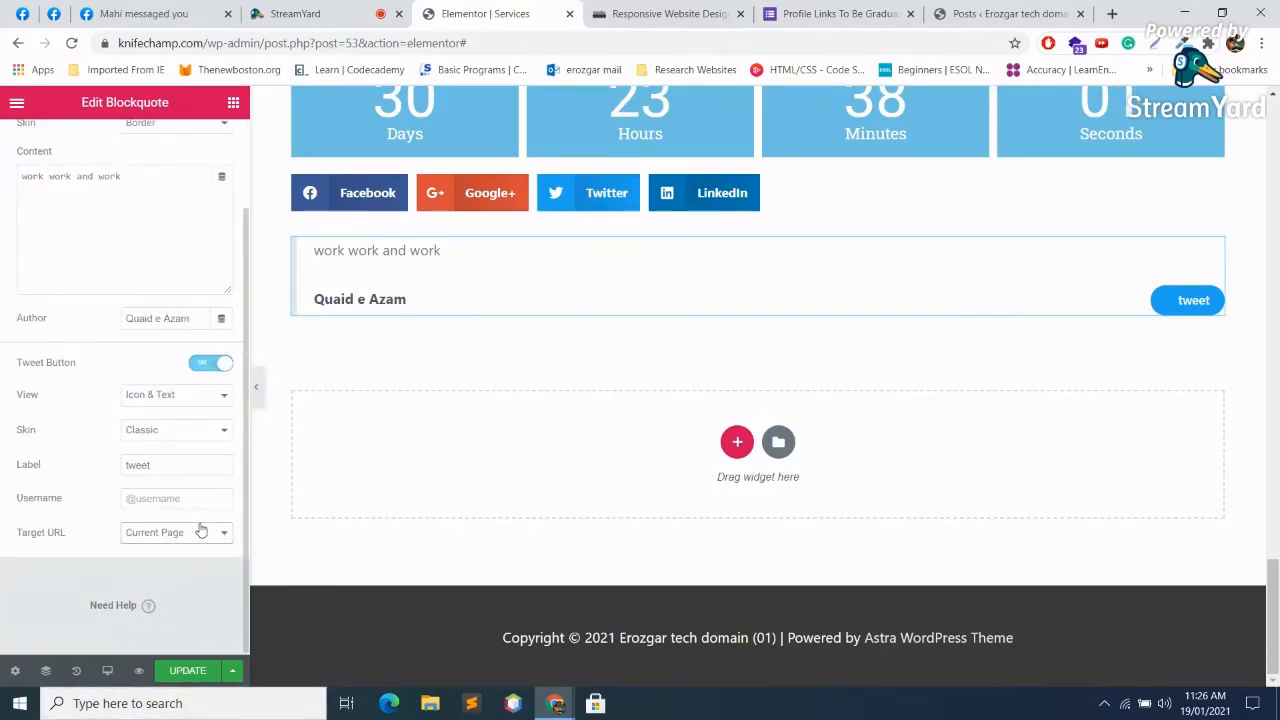
pyautogui.click(172, 428)
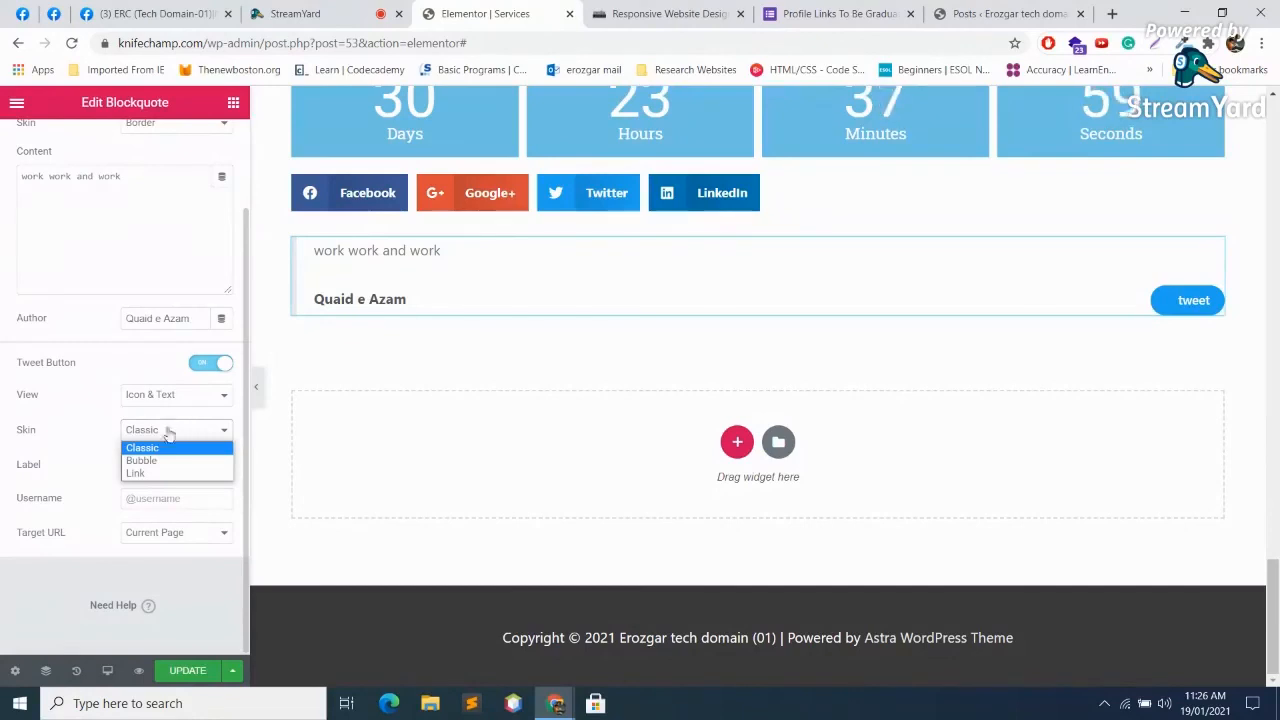
pyautogui.click(160, 460)
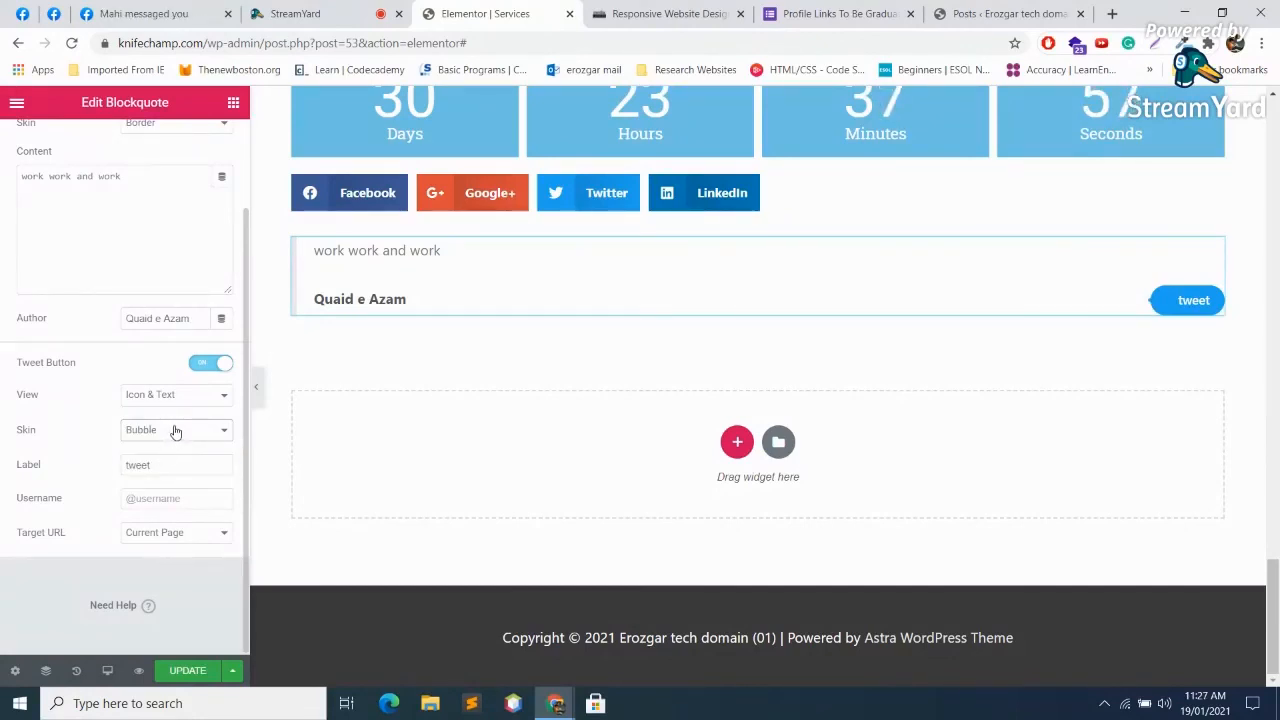
pyautogui.click(592, 297)
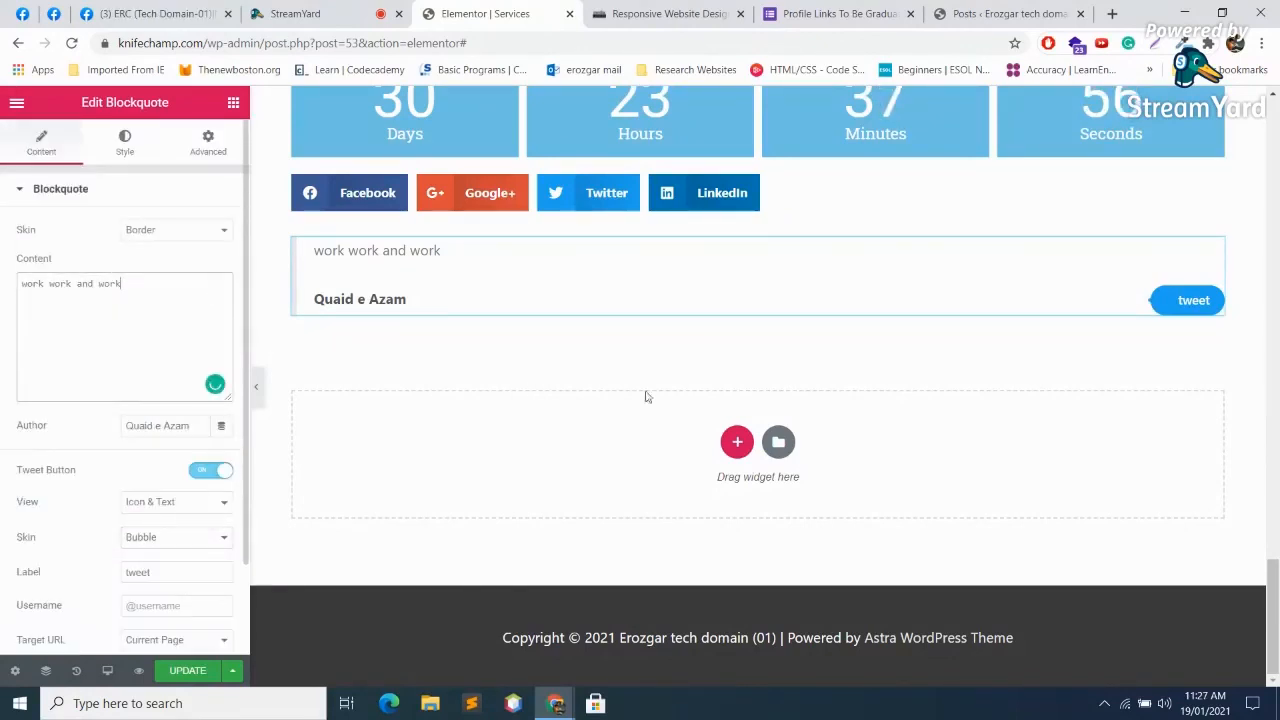
# Step: Add a one-column section below the quote, try a Facebook Button widget, then delete it
pyautogui.click(737, 441)
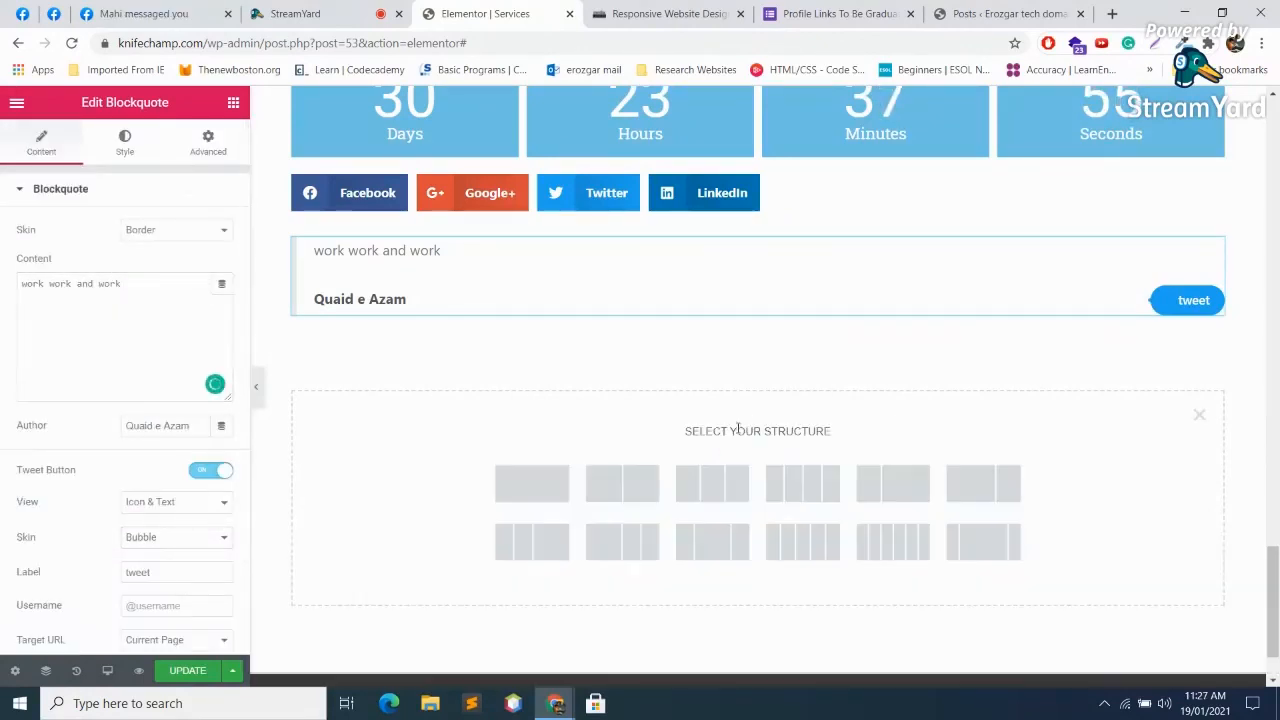
pyautogui.click(543, 483)
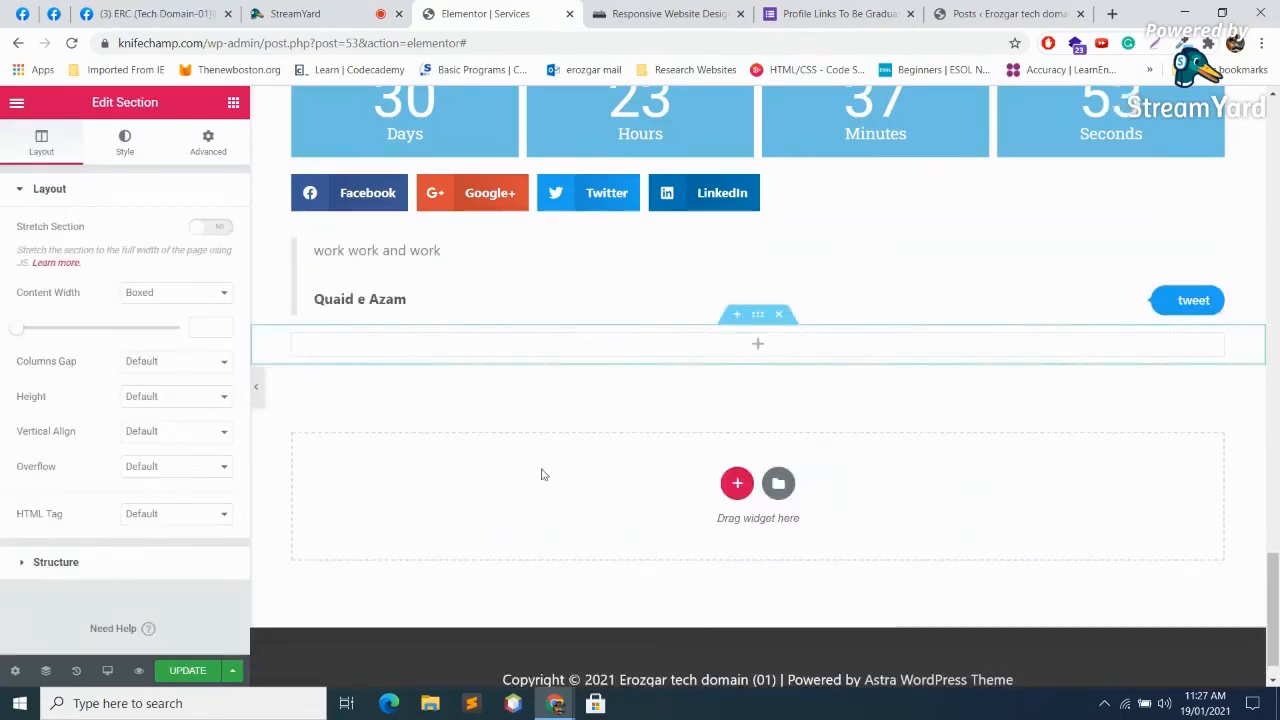
pyautogui.click(757, 344)
pyautogui.scroll(-5, 207, 437)
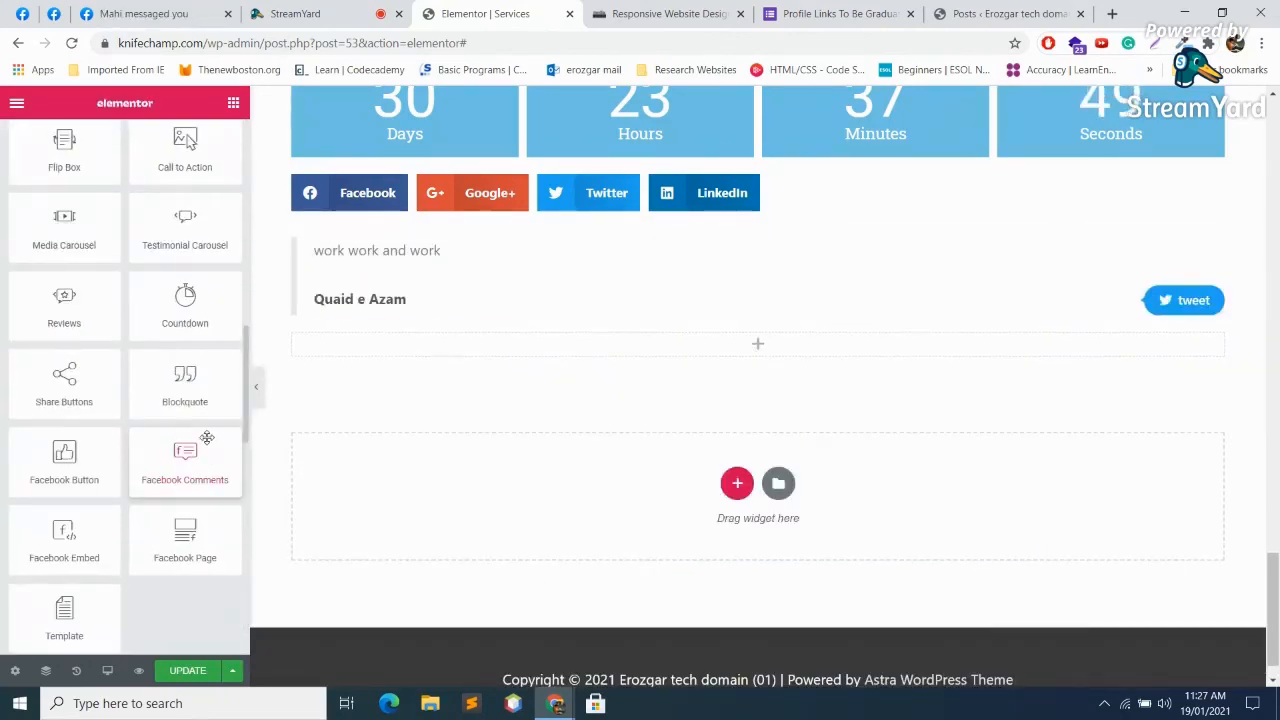
pyautogui.moveTo(64, 455); pyautogui.dragTo(680, 358)
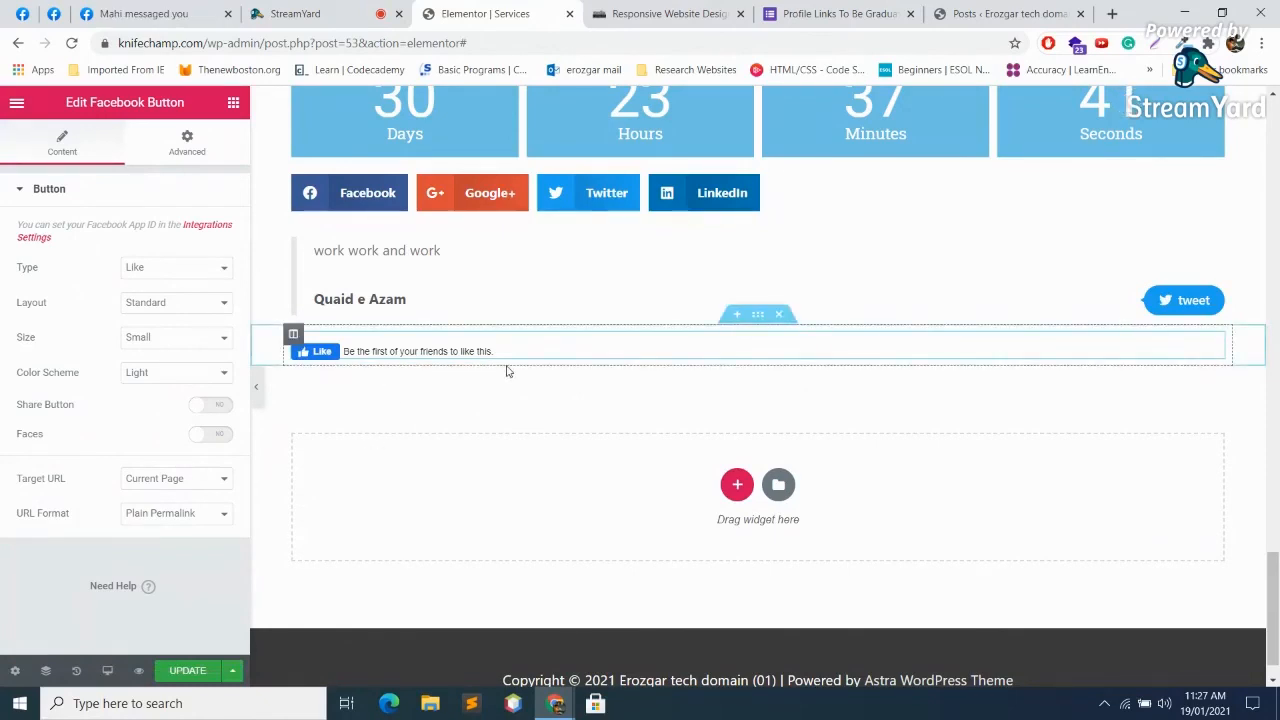
pyautogui.press('Delete')
pyautogui.moveTo(246, 208); pyautogui.dragTo(299, 503)
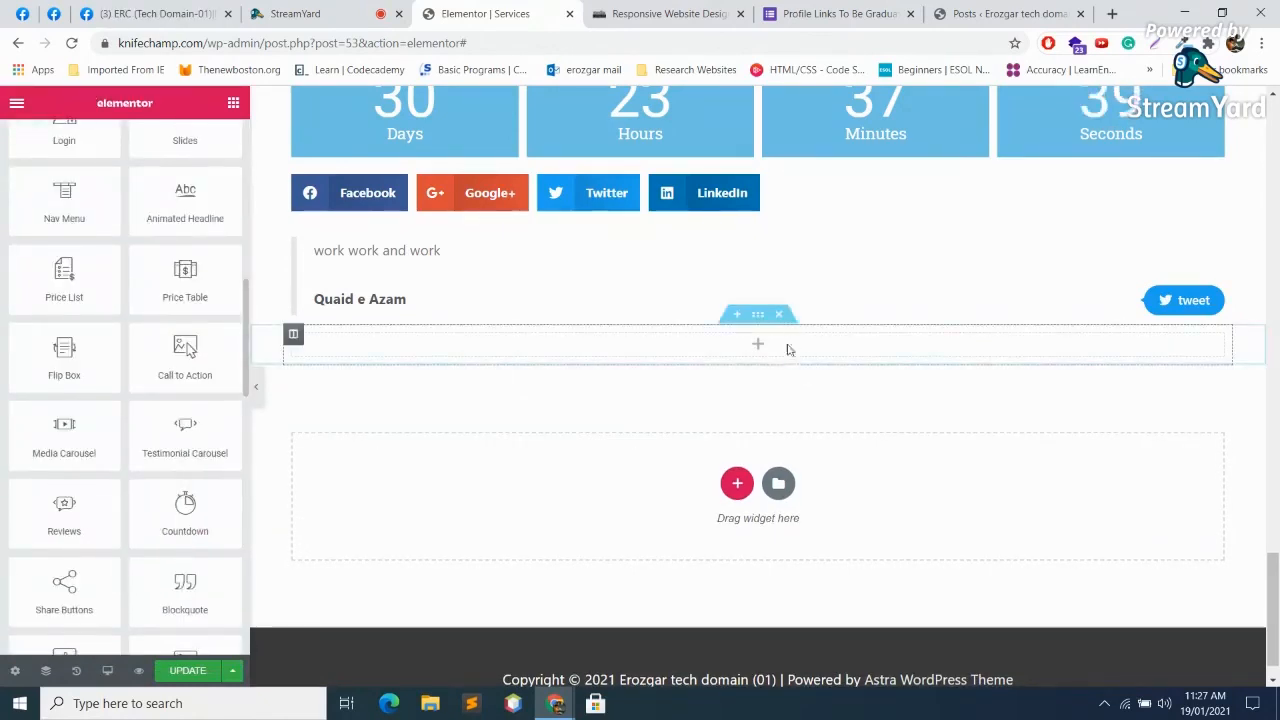
# Step: Drop Facebook Comments into the empty section: 10 comments, Social order, current page target
pyautogui.click(755, 345)
pyautogui.scroll(-5, 145, 441)
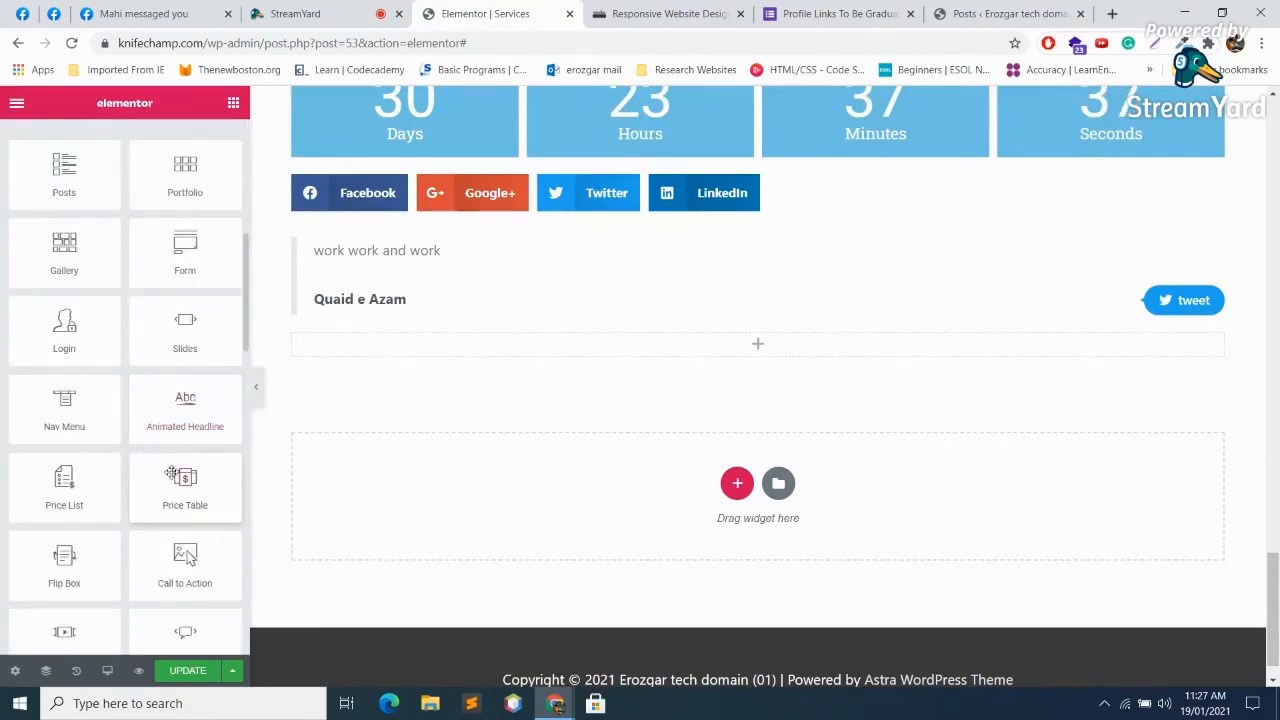
pyautogui.scroll(-3, 150, 460)
pyautogui.scroll(-1, 176, 518)
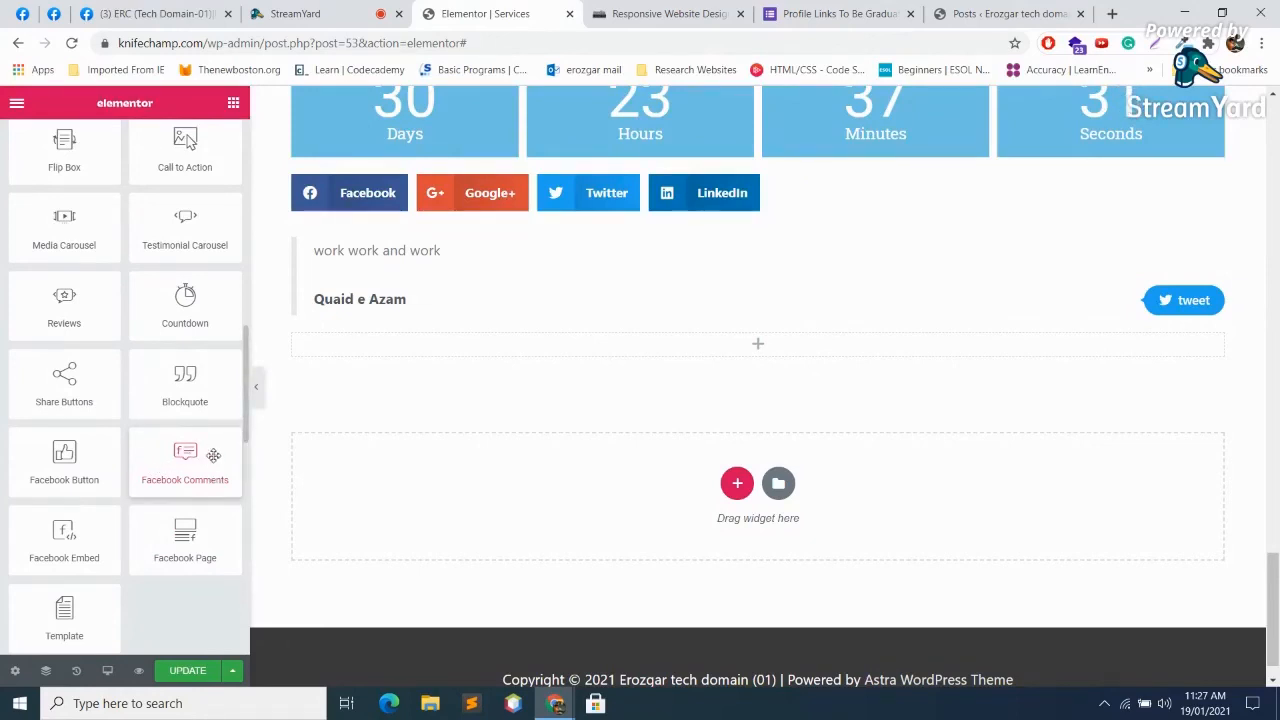
pyautogui.scroll(-1, 200, 455)
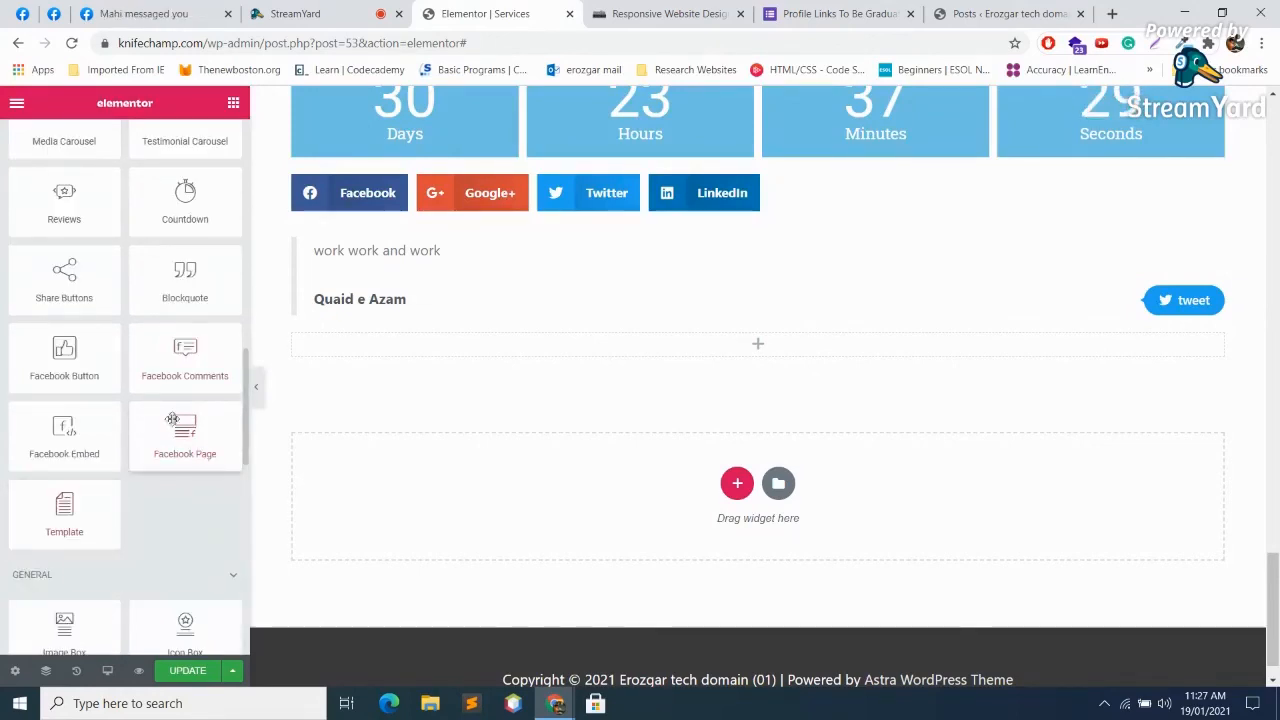
pyautogui.moveTo(196, 366); pyautogui.dragTo(786, 357)
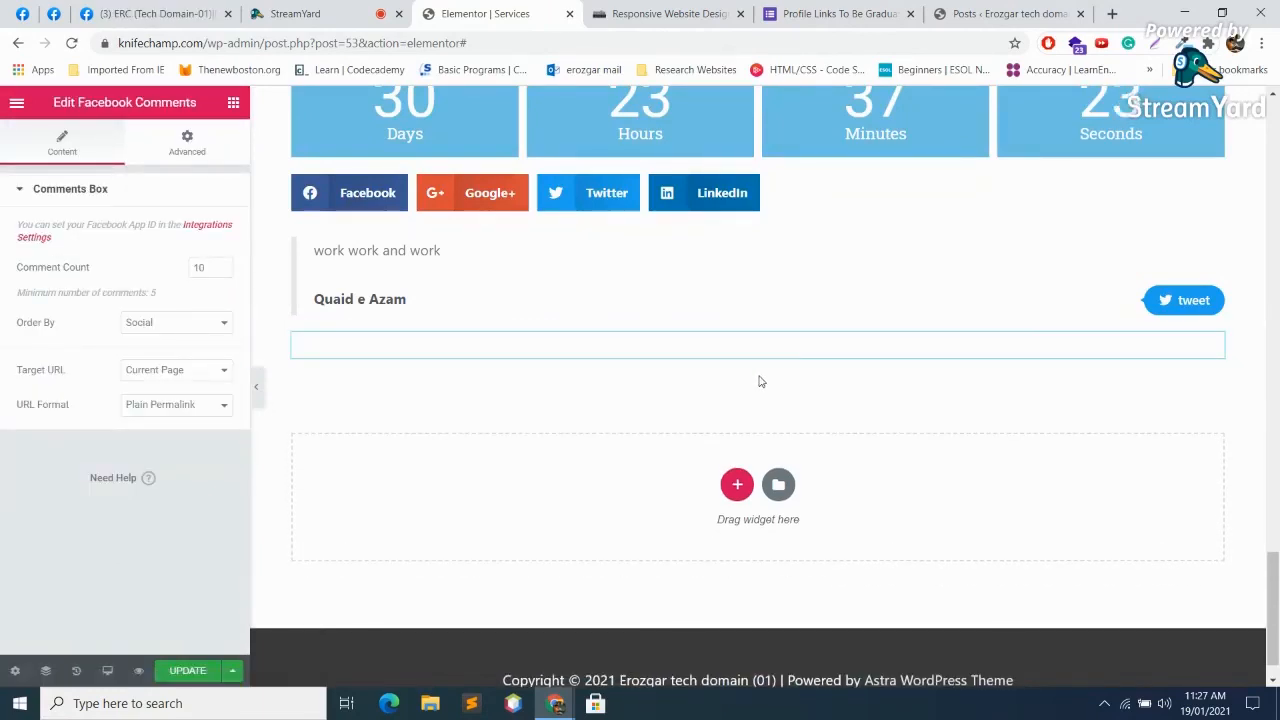
# Step: Delete the Facebook Comments widget, leaving the column empty
pyautogui.press('Delete')
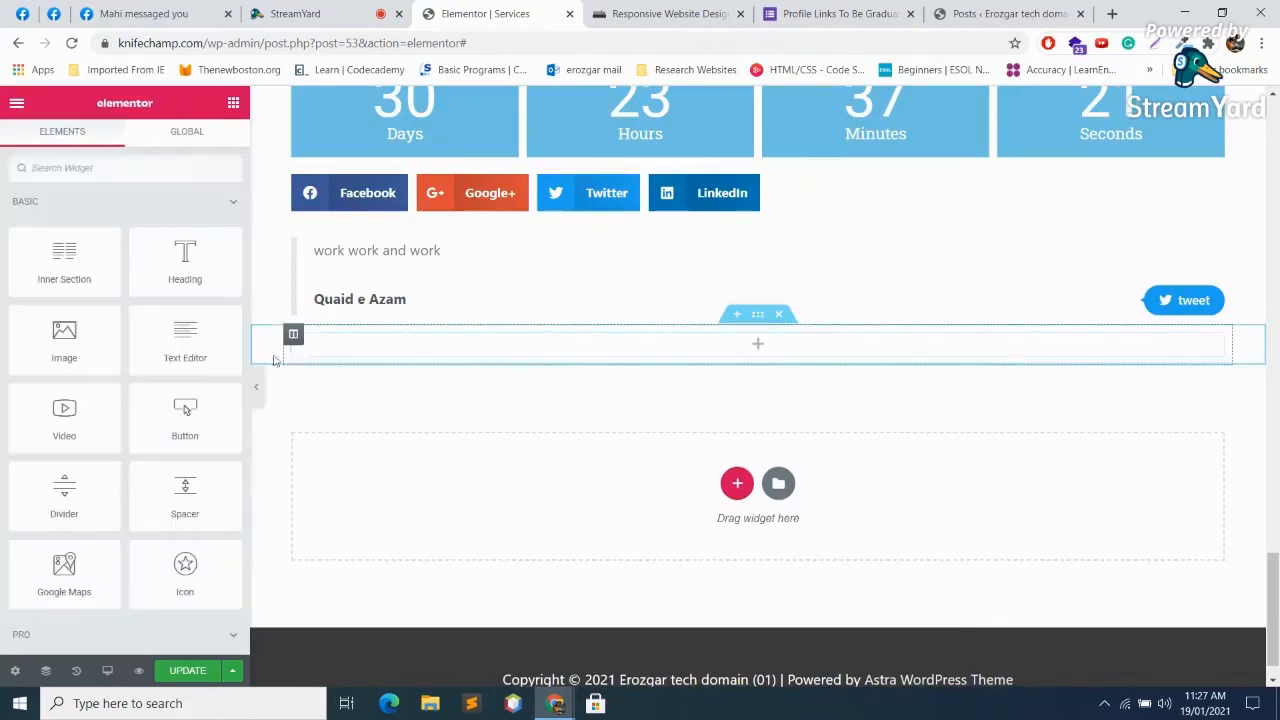
pyautogui.scroll(-7, 120, 434)
pyautogui.scroll(7, 112, 437)
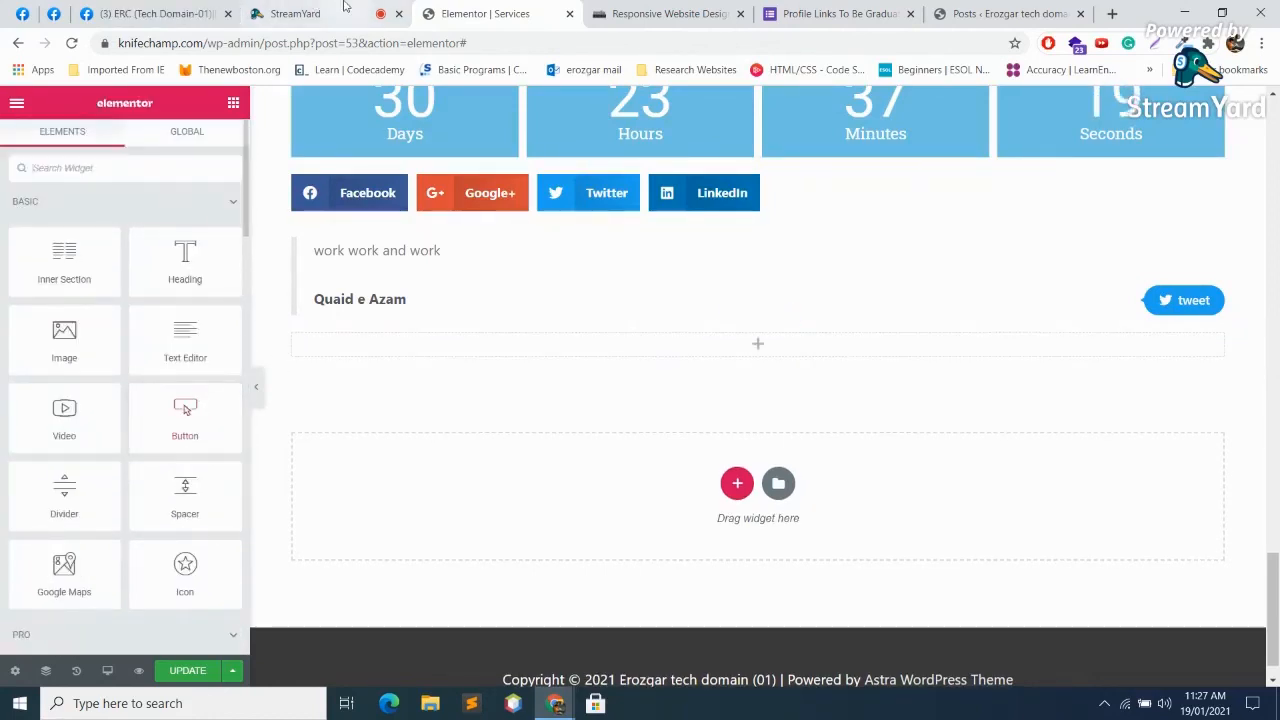
pyautogui.scroll(-1, 326, 669)
pyautogui.scroll(-7, 157, 508)
# Step: Browse the SITE, SINGLE and WORDPRESS widget categories, then return to the StreamYard studio
pyautogui.scroll(-6, 157, 508)
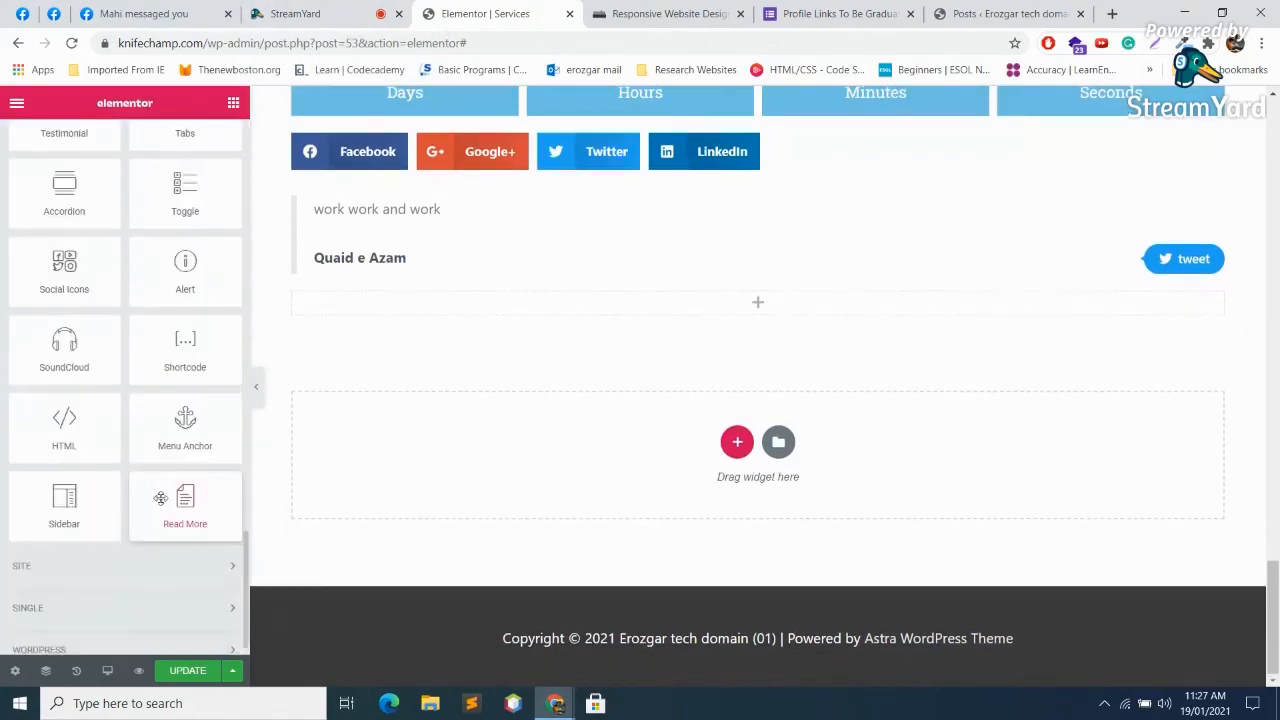
pyautogui.click(168, 540)
pyautogui.scroll(-2, 168, 537)
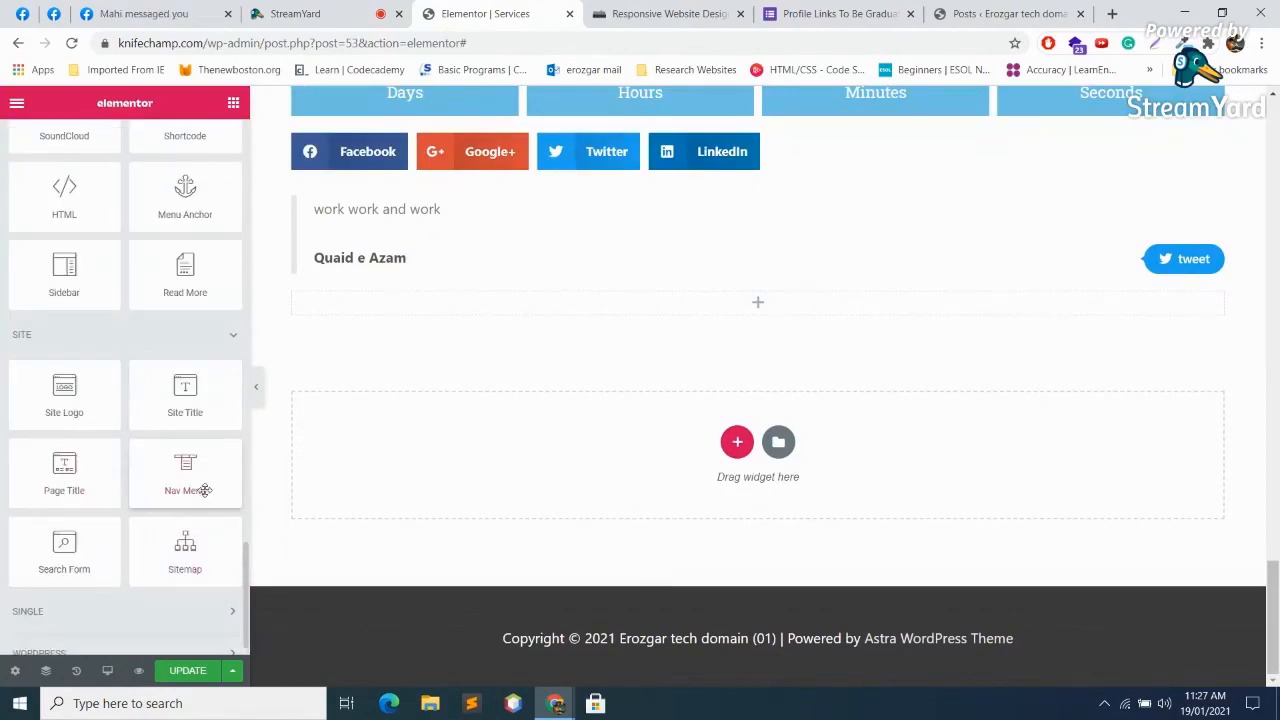
pyautogui.scroll(-1, 150, 530)
pyautogui.scroll(-3, 121, 580)
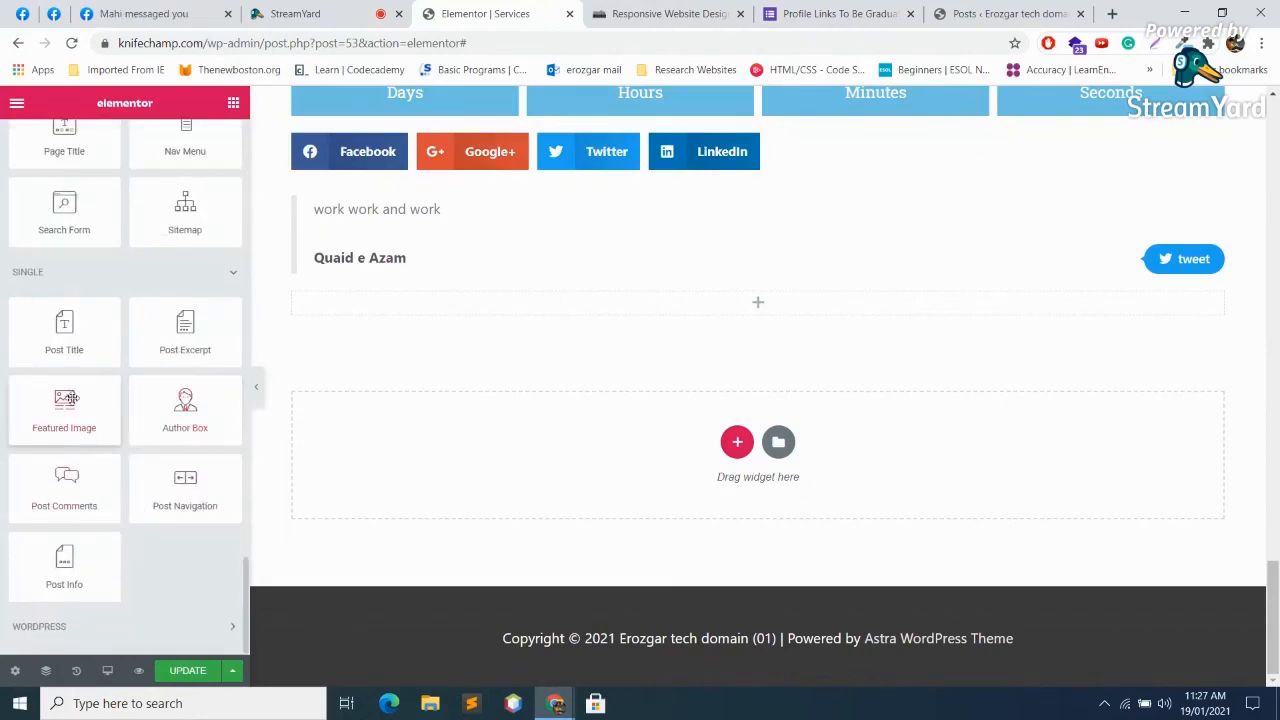
pyautogui.click(125, 273)
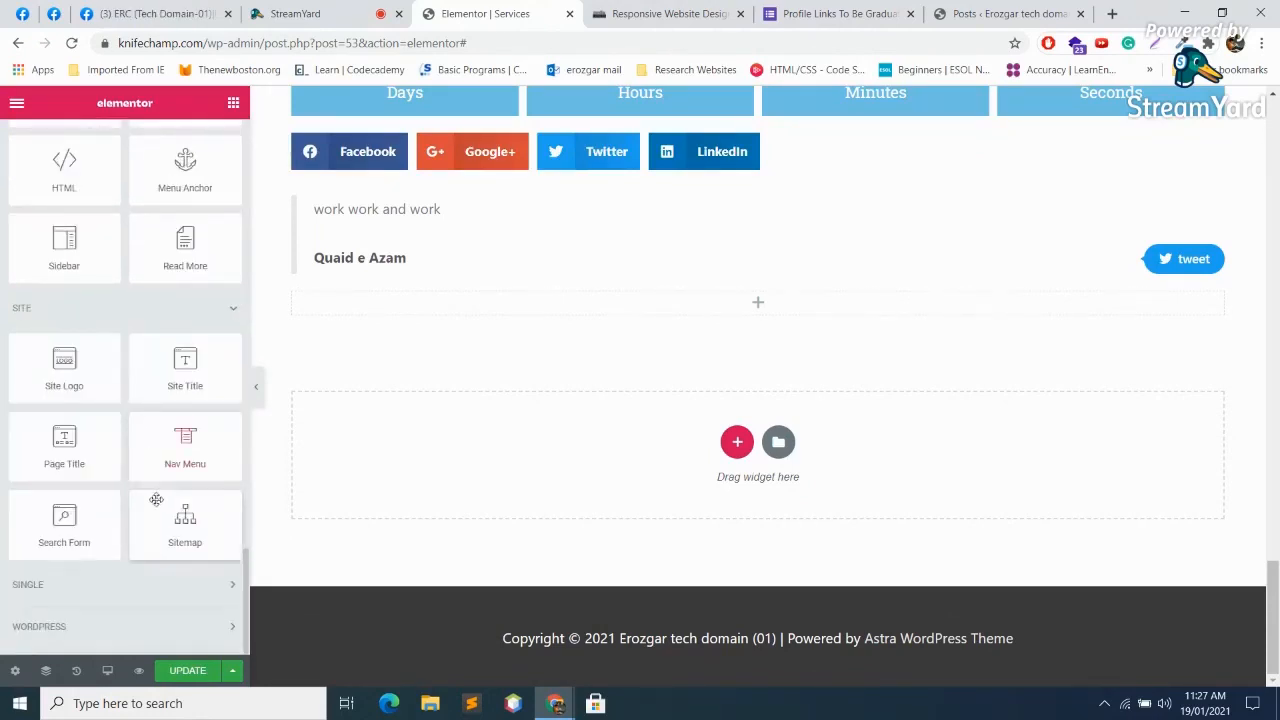
pyautogui.click(163, 622)
pyautogui.scroll(-3, 178, 340)
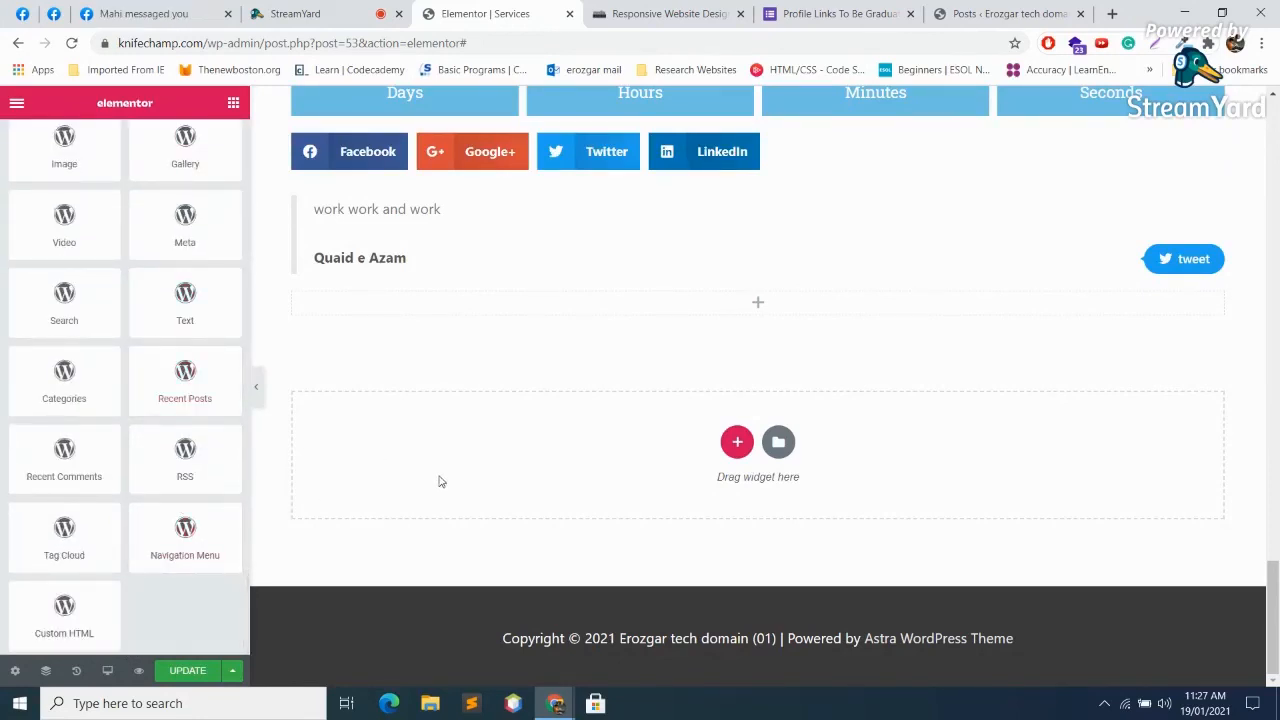
pyautogui.click(327, 8)
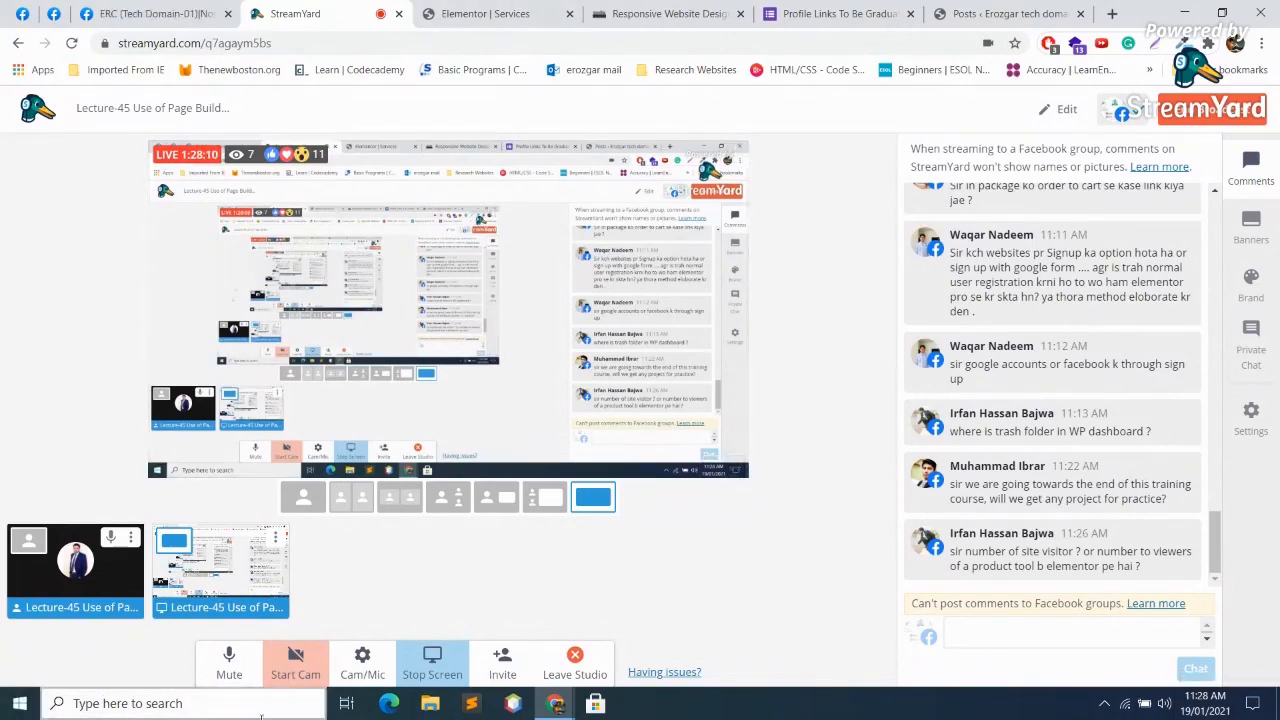
pyautogui.click(226, 662)
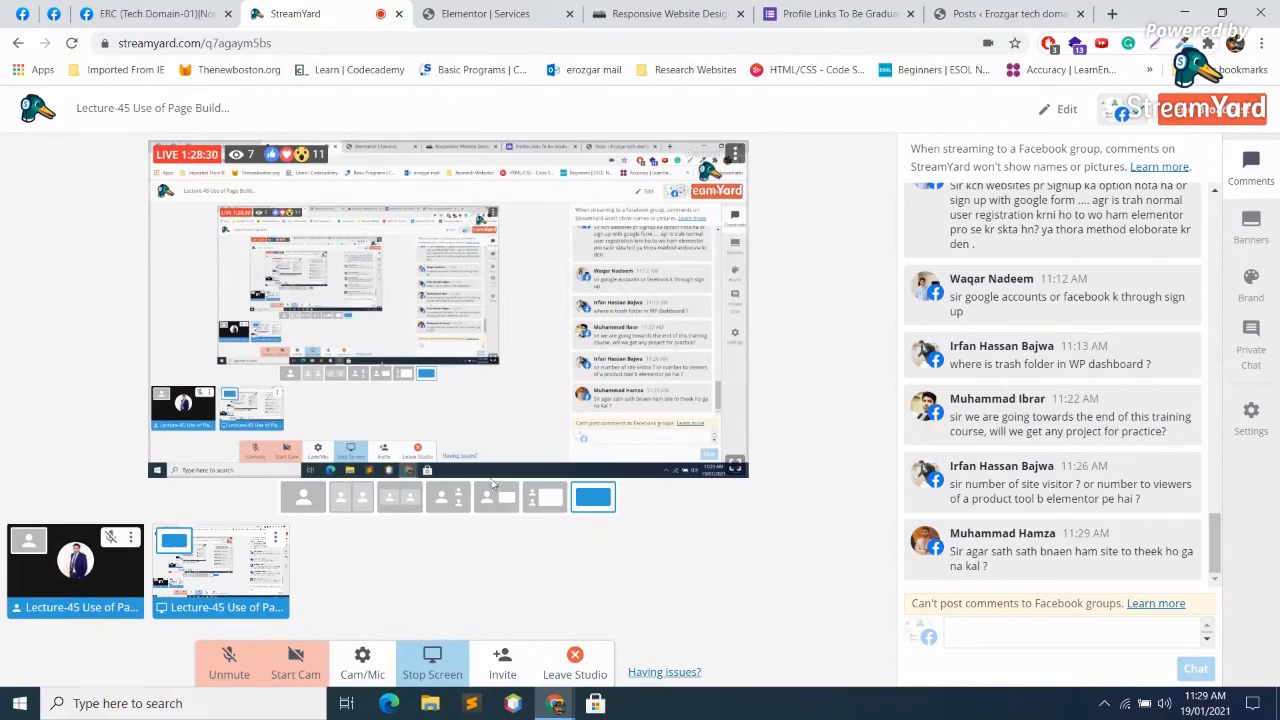
pyautogui.click(232, 663)
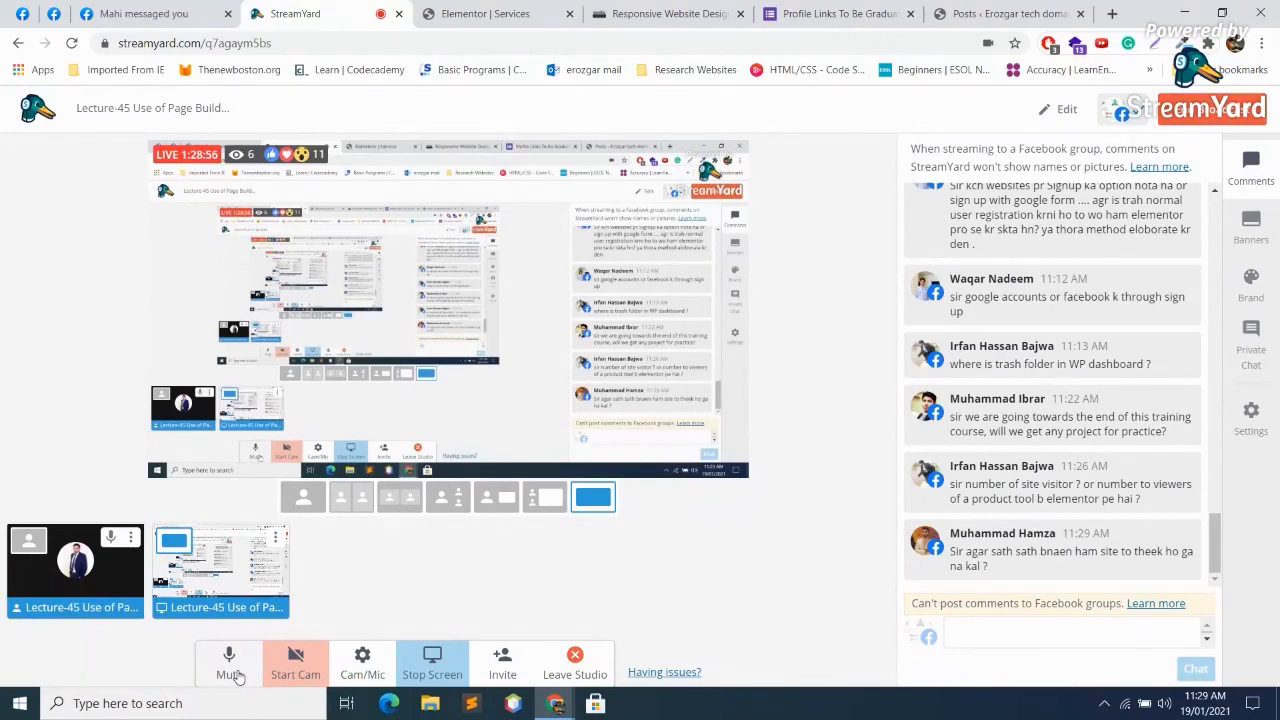
# Step: Search Google in a new tab for 'website made on elementor'
pyautogui.click(1112, 14)
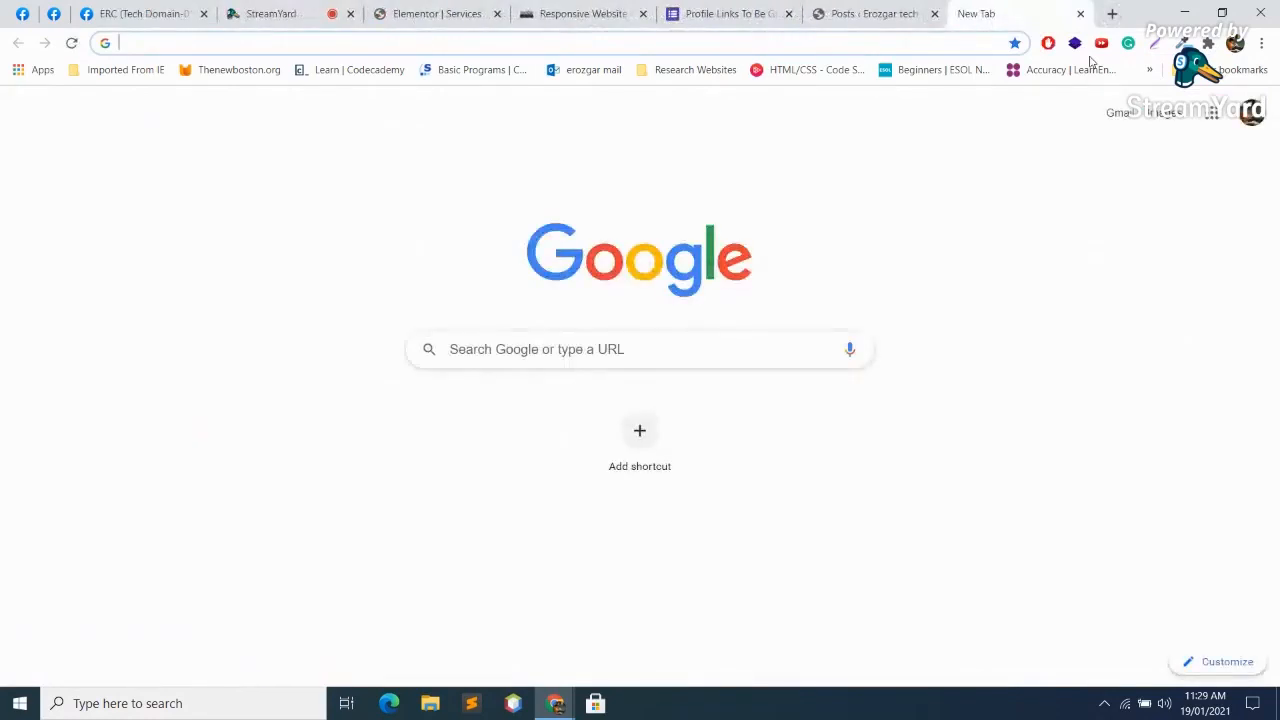
pyautogui.write('wesn')
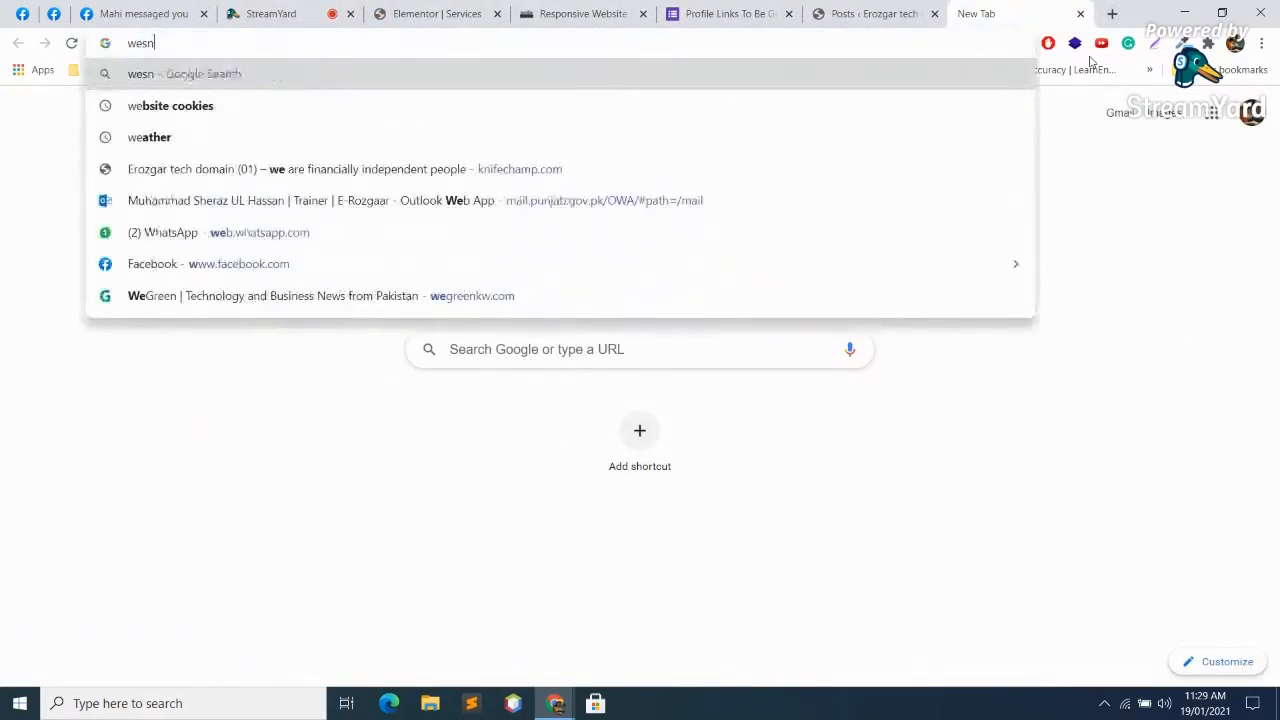
pyautogui.press('BackSpace')
pyautogui.press('BackSpace')
pyautogui.write('n')
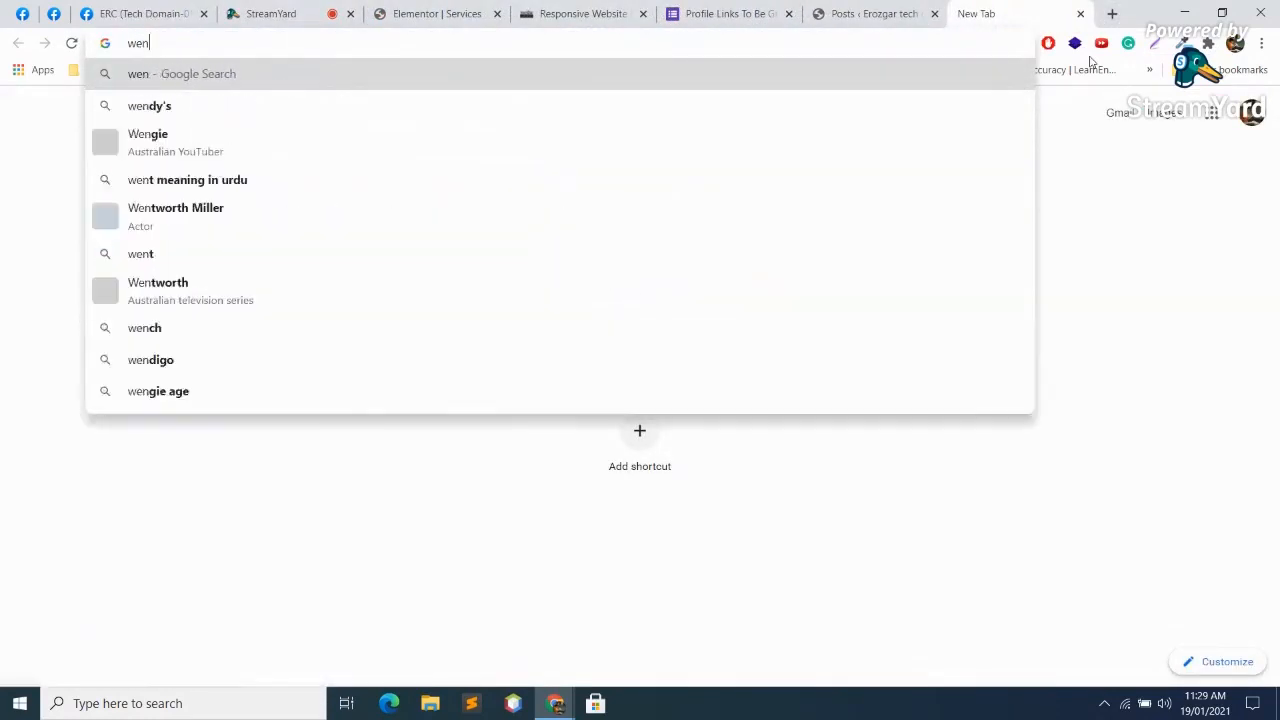
pyautogui.press('BackSpace')
pyautogui.write('bsite')
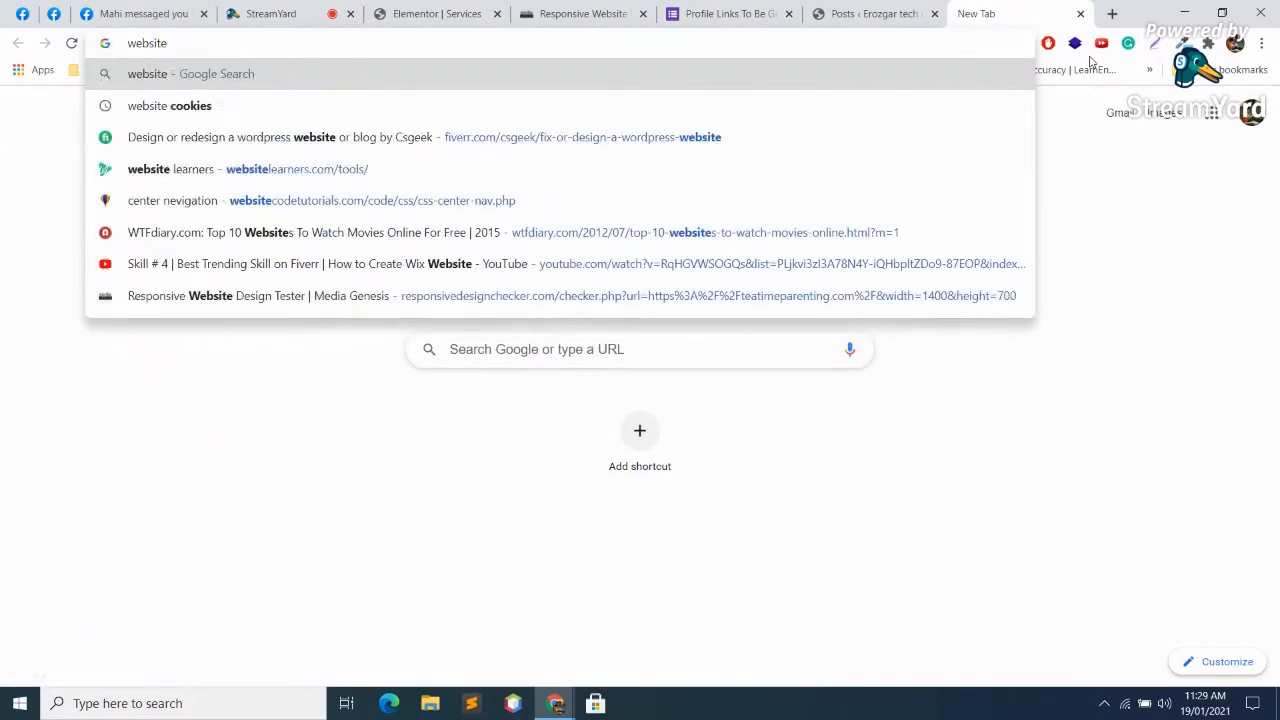
pyautogui.write(' made on')
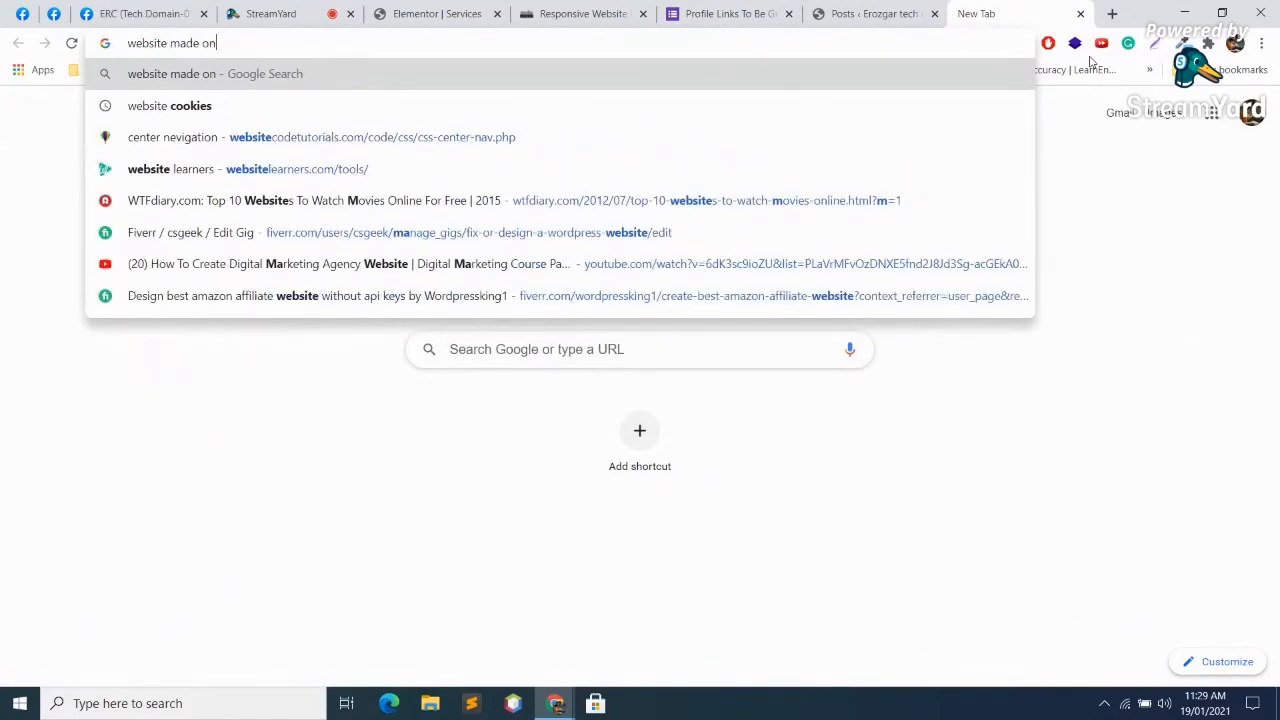
pyautogui.write(' elementor')
pyautogui.press('Return')
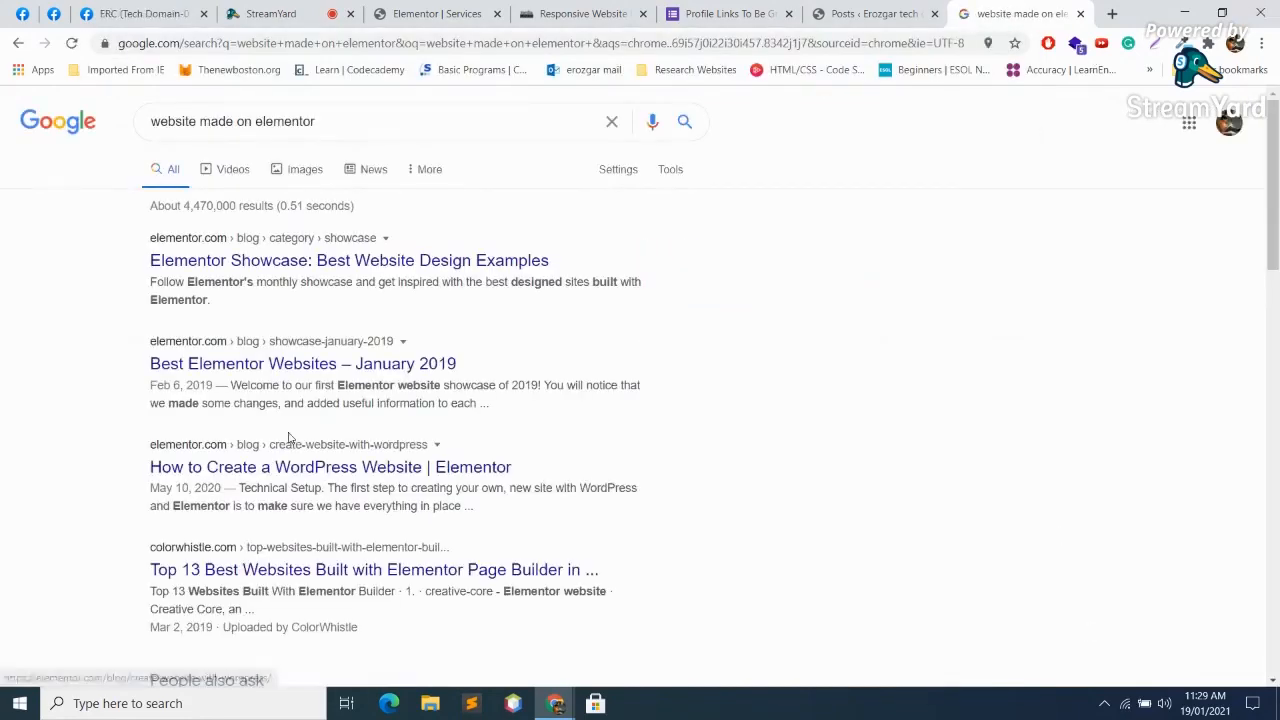
# Step: Open wpbuilt's 20+ Elementor examples article, dismiss the Pro popup, and scroll to 17. Steel Box Co
pyautogui.scroll(-3, 290, 440)
pyautogui.click(362, 590)
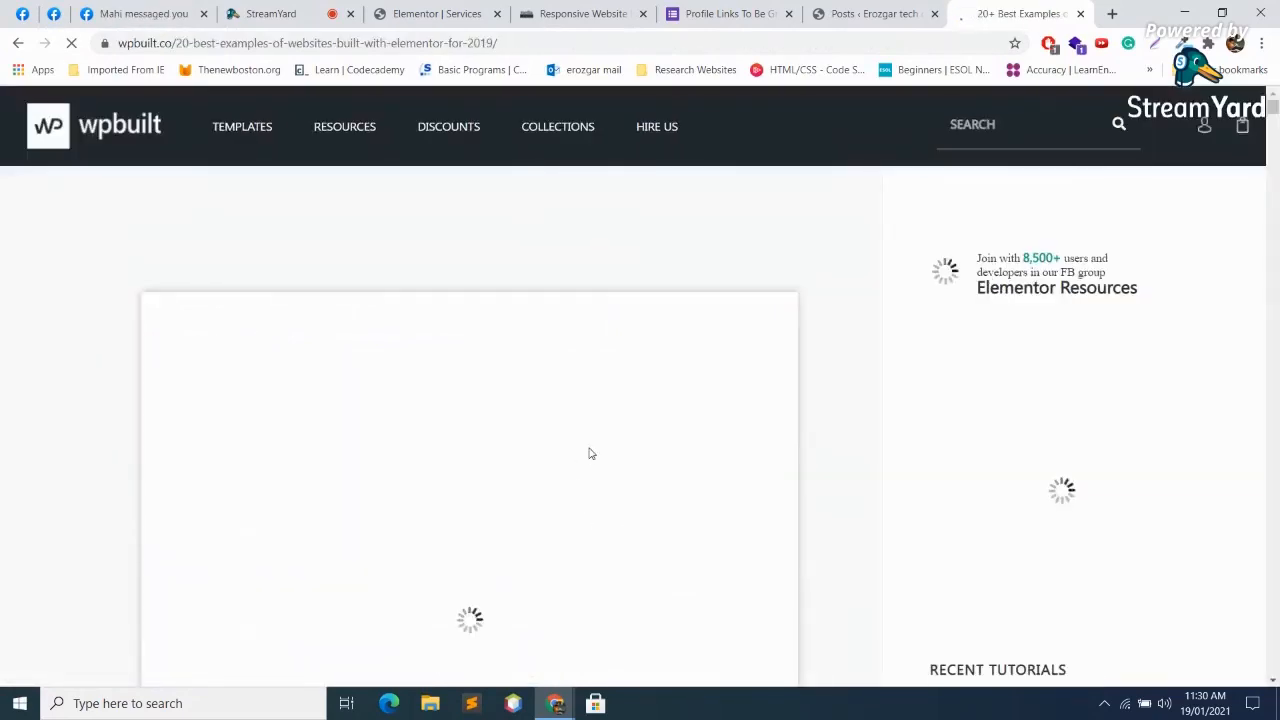
pyautogui.scroll(-5, 590, 453)
pyautogui.scroll(-7, 590, 453)
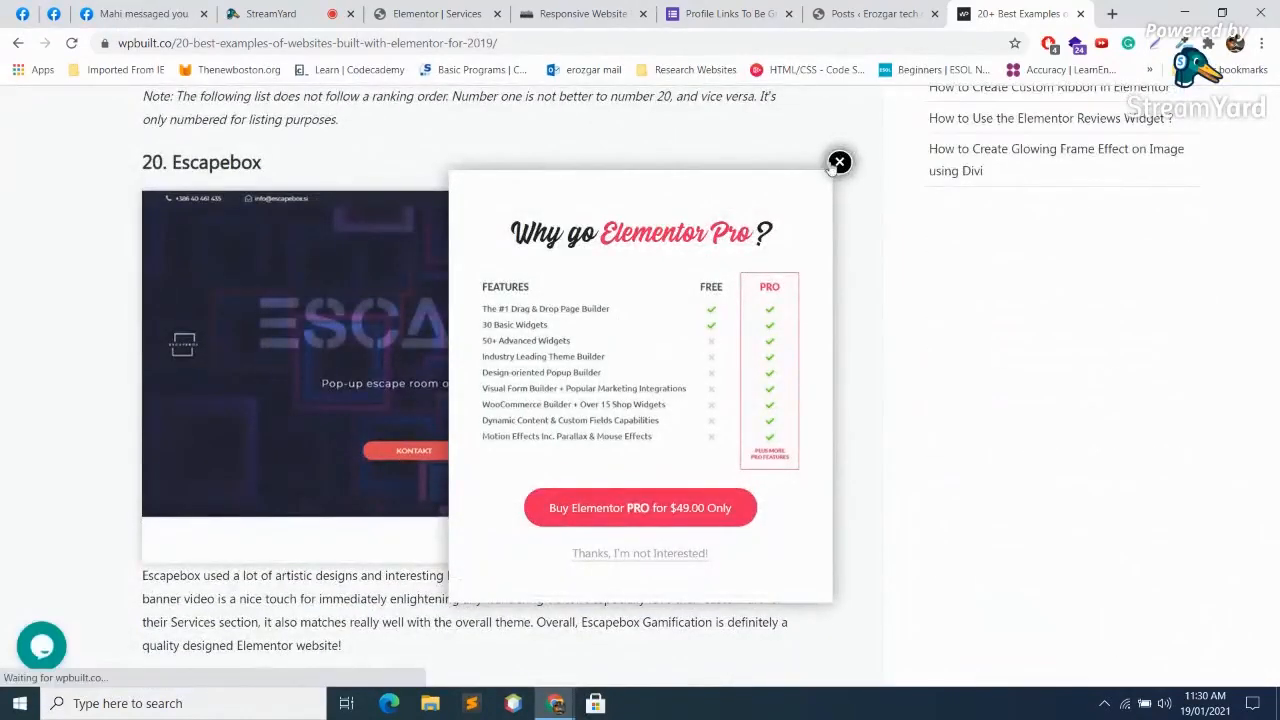
pyautogui.click(840, 161)
pyautogui.scroll(-5, 559, 337)
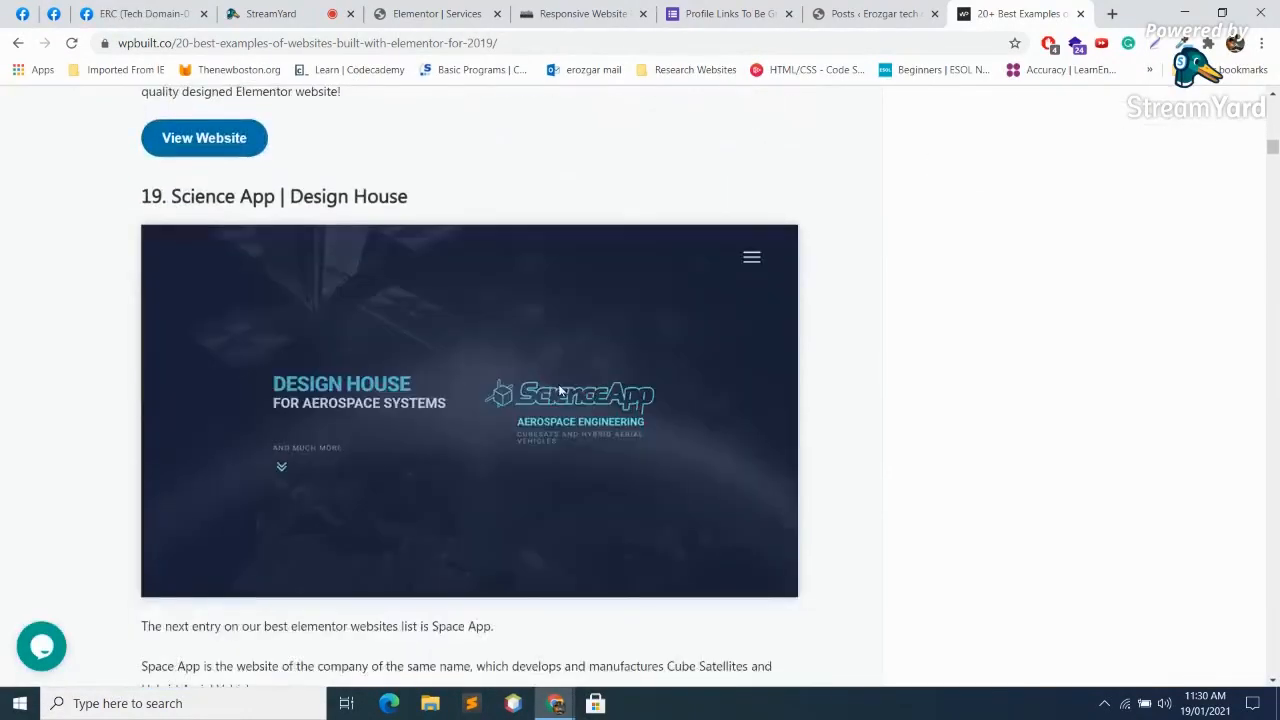
pyautogui.scroll(-10, 421, 229)
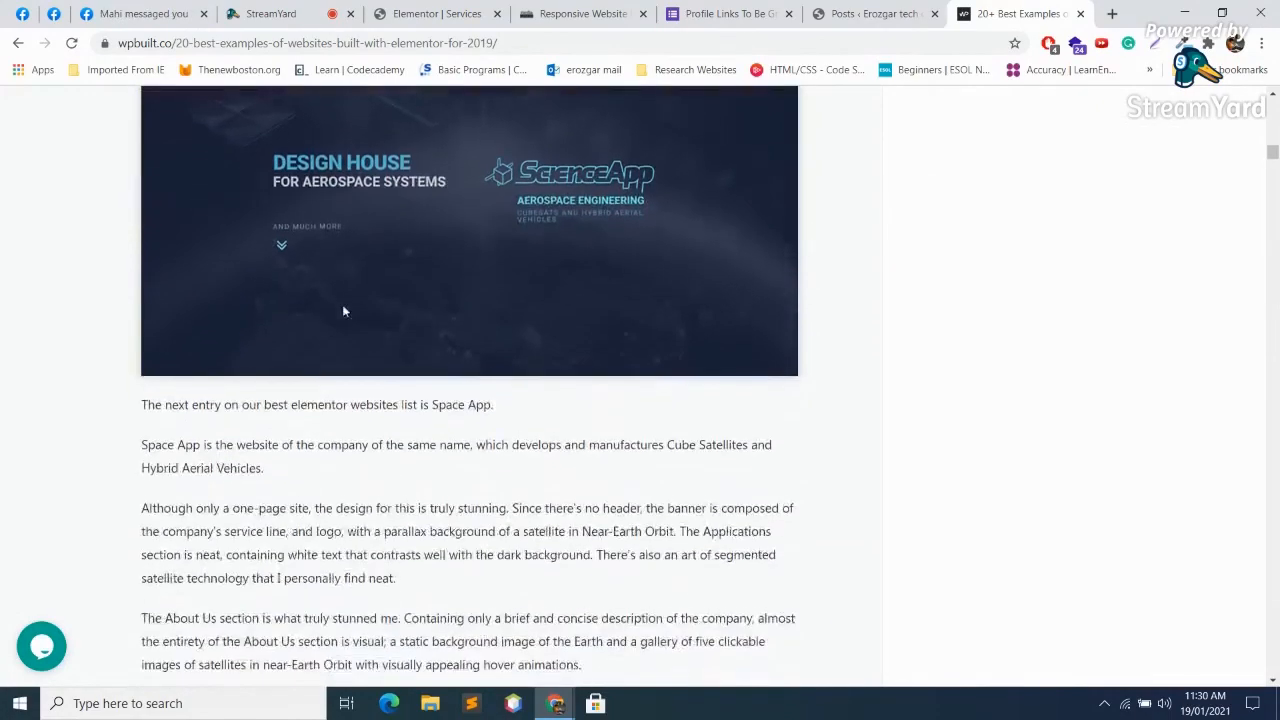
pyautogui.scroll(-14, 540, 305)
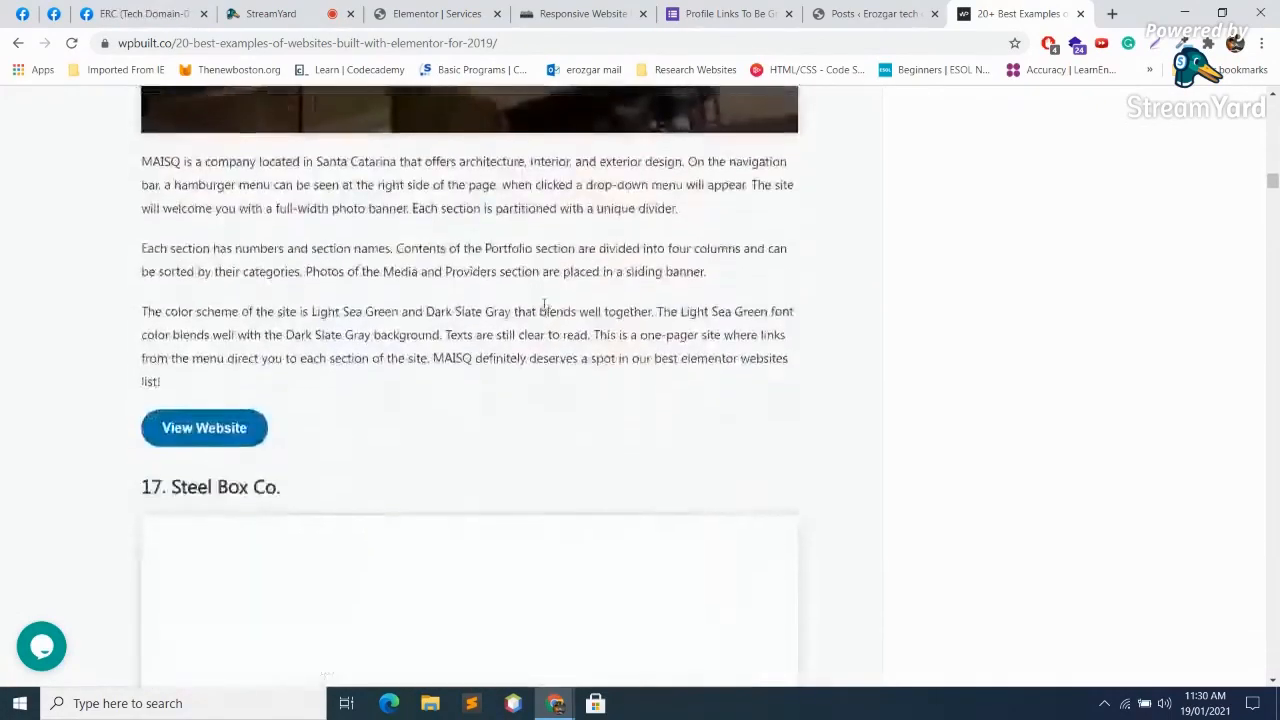
pyautogui.scroll(3, 546, 310)
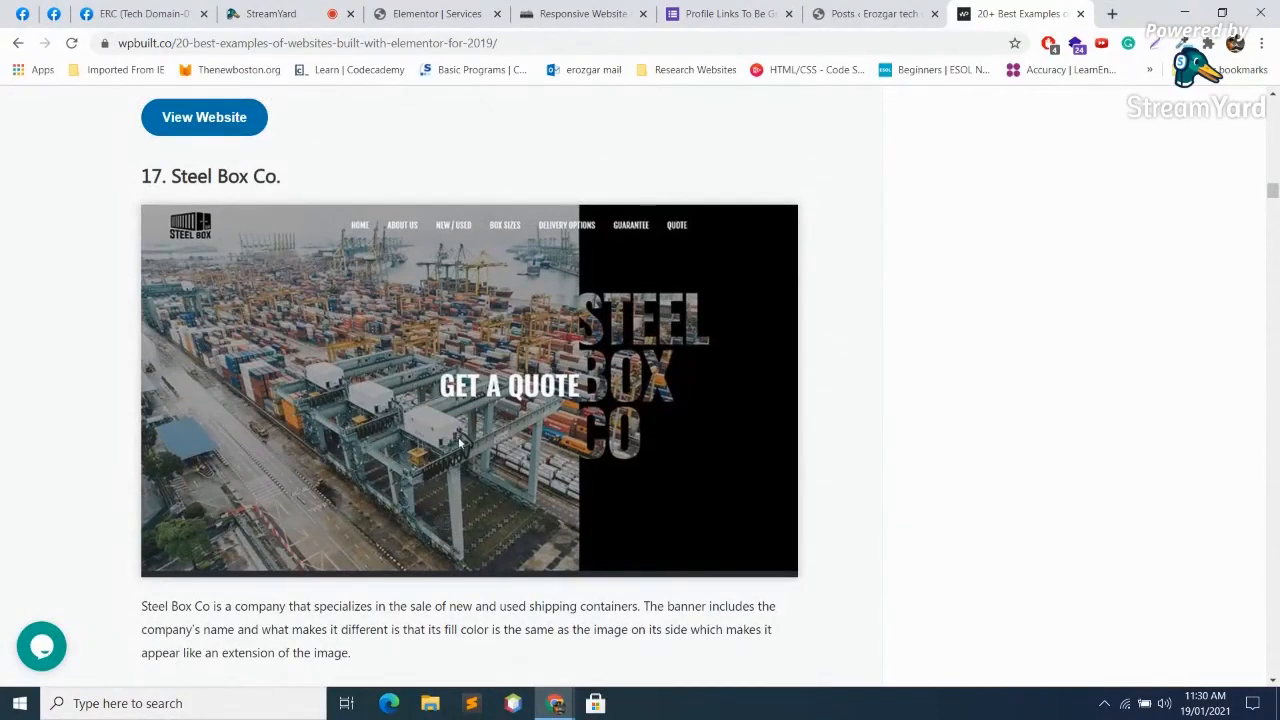
pyautogui.scroll(-3, 455, 444)
# Step: Open the Steel Box Co example on wpbuilt, dismiss the coupon popup, and visit the live site
pyautogui.click(206, 609)
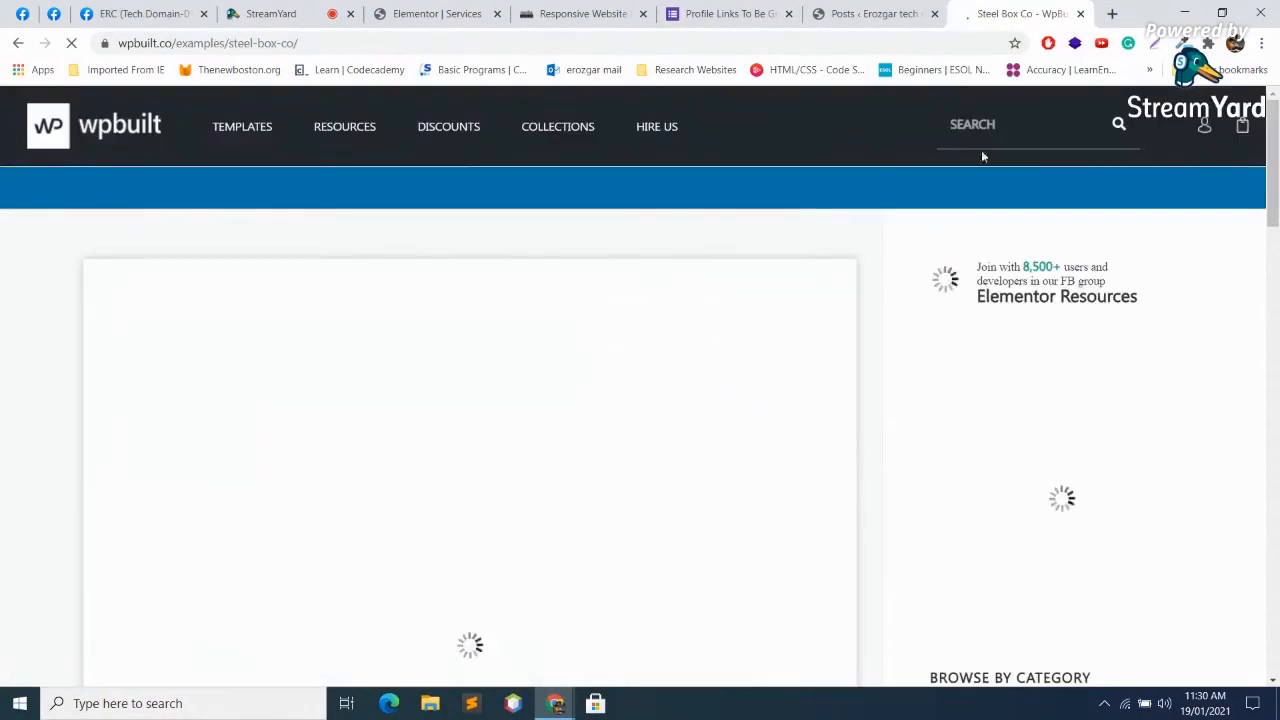
pyautogui.scroll(-6, 610, 402)
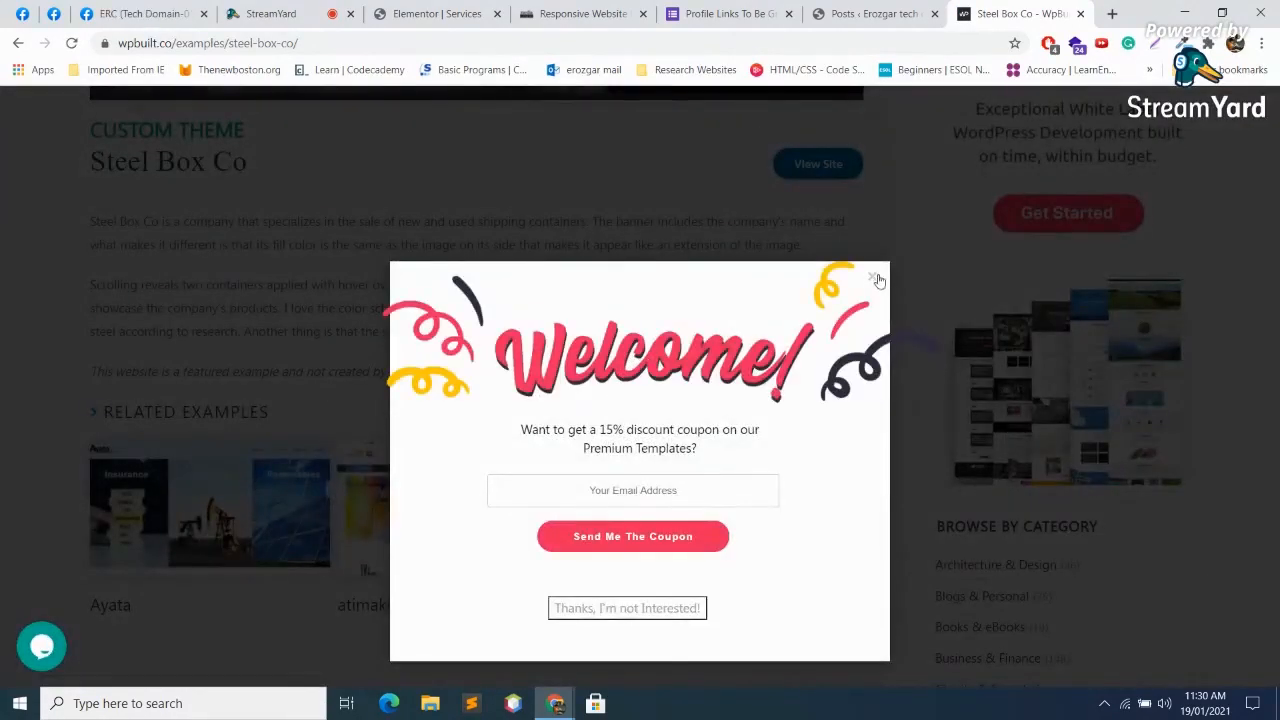
pyautogui.click(874, 281)
pyautogui.click(806, 172)
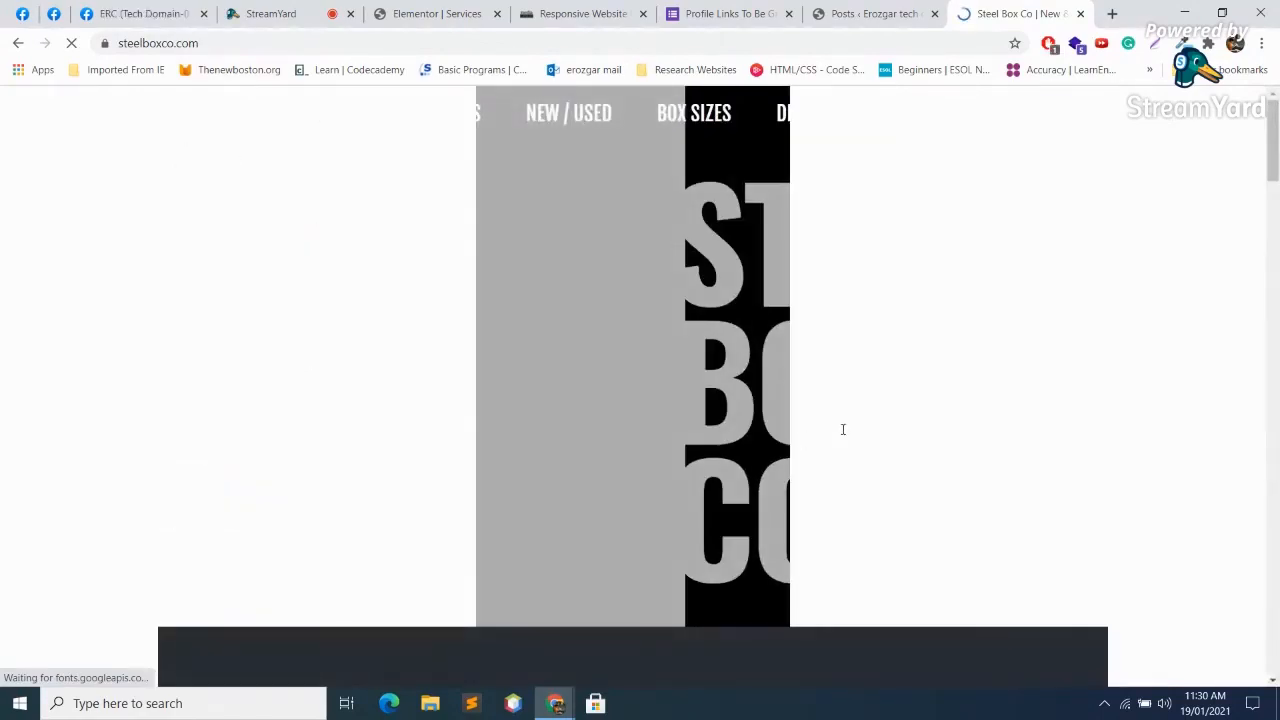
# Step: Browse the Steel Box Co homepage, including the first guarantee card's text
pyautogui.scroll(-15, 812, 345)
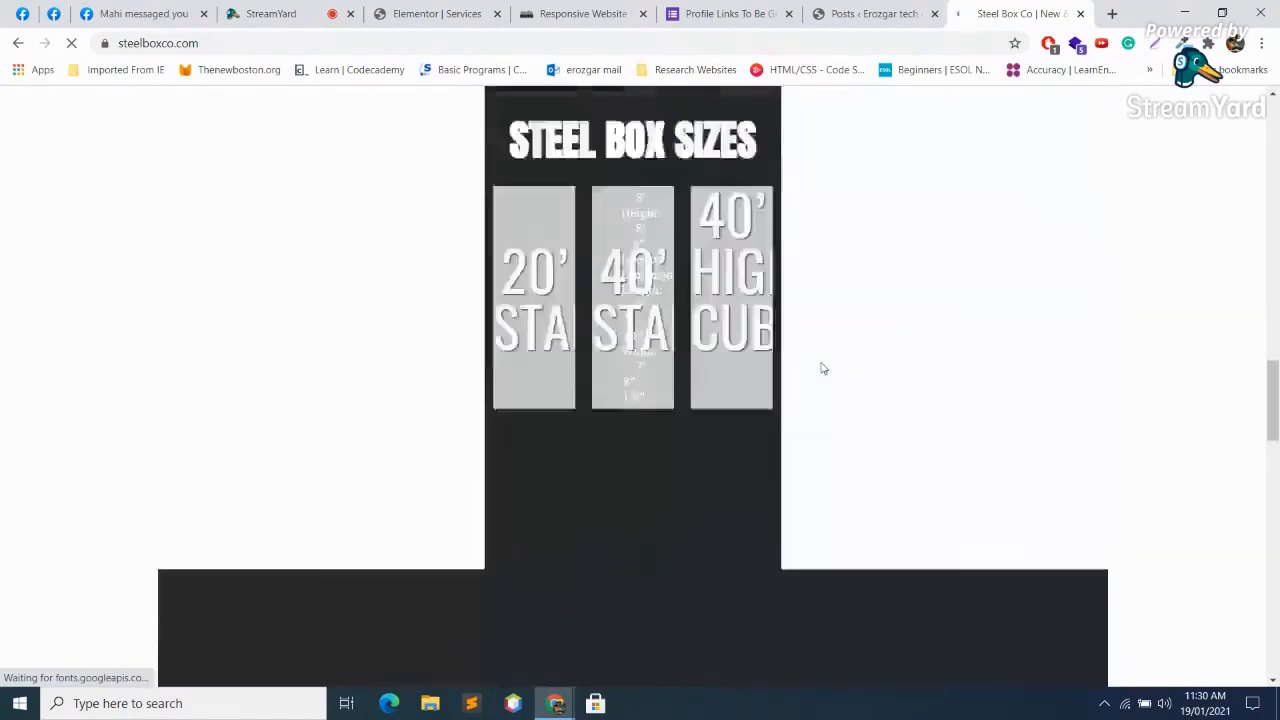
pyautogui.scroll(-5, 812, 348)
pyautogui.scroll(4, 808, 350)
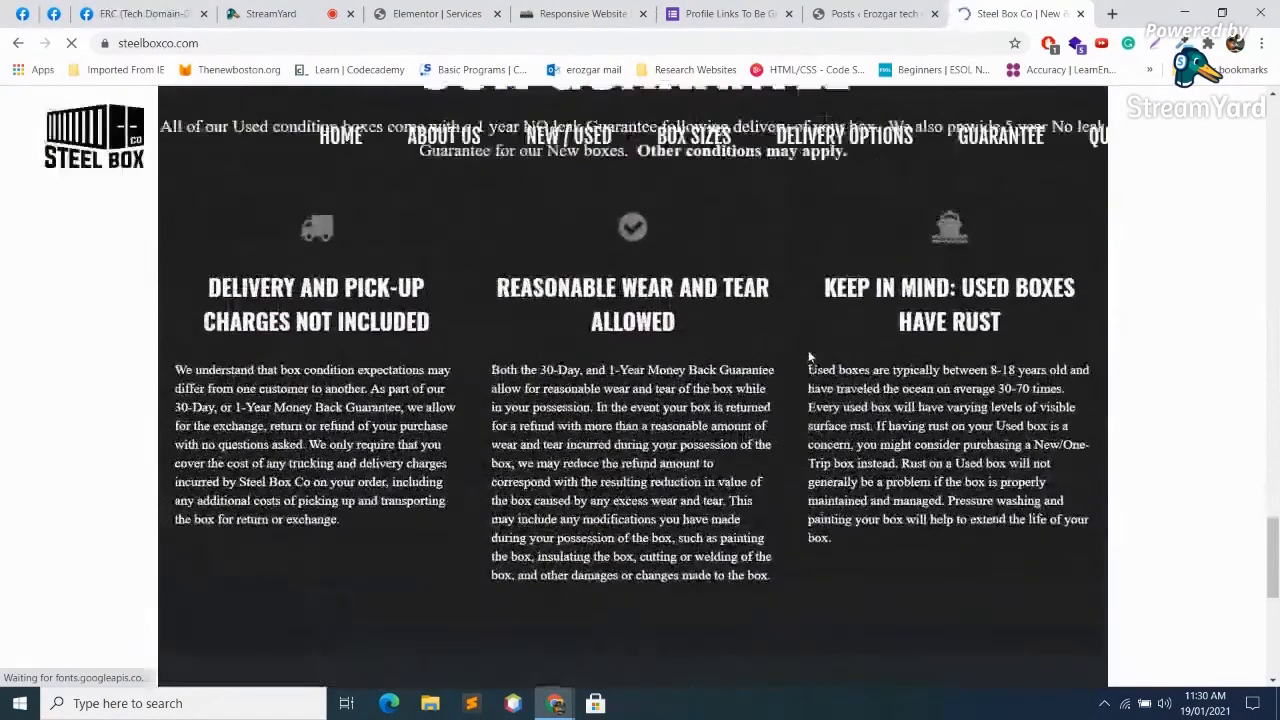
pyautogui.moveTo(309, 244); pyautogui.dragTo(766, 337)
pyautogui.click(1005, 318)
pyautogui.moveTo(1005, 318); pyautogui.dragTo(824, 305)
pyautogui.scroll(-5, 824, 305)
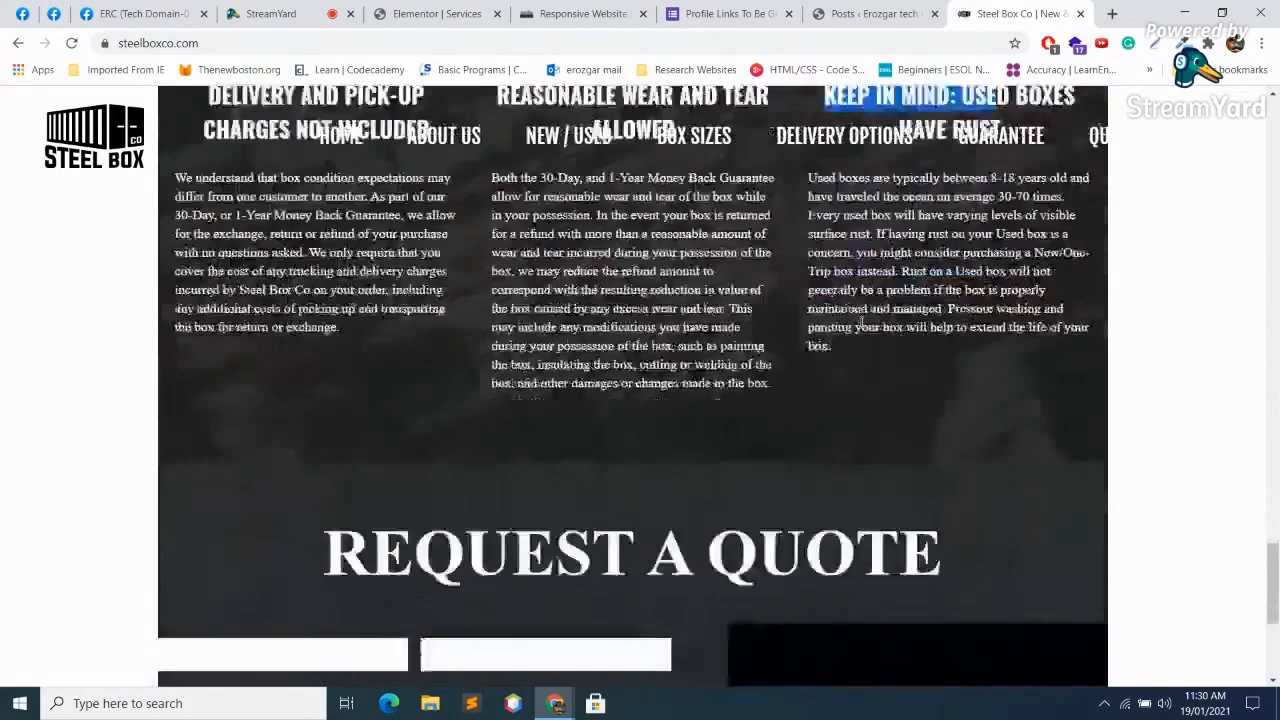
# Step: Confirm with Wappalyzer that steelboxco.com runs WordPress with Elementor as its page builder
pyautogui.click(1077, 43)
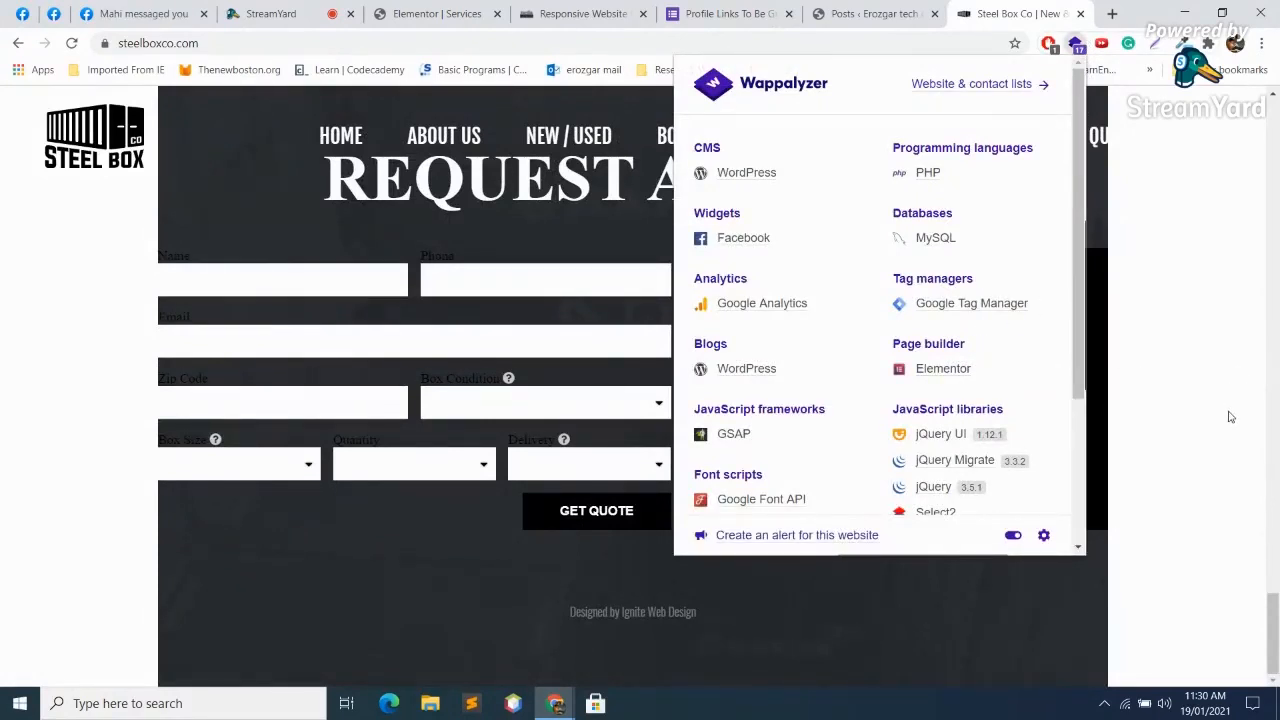
pyautogui.click(1135, 420)
pyautogui.click(307, 292)
pyautogui.click(534, 295)
pyautogui.scroll(15, 985, 520)
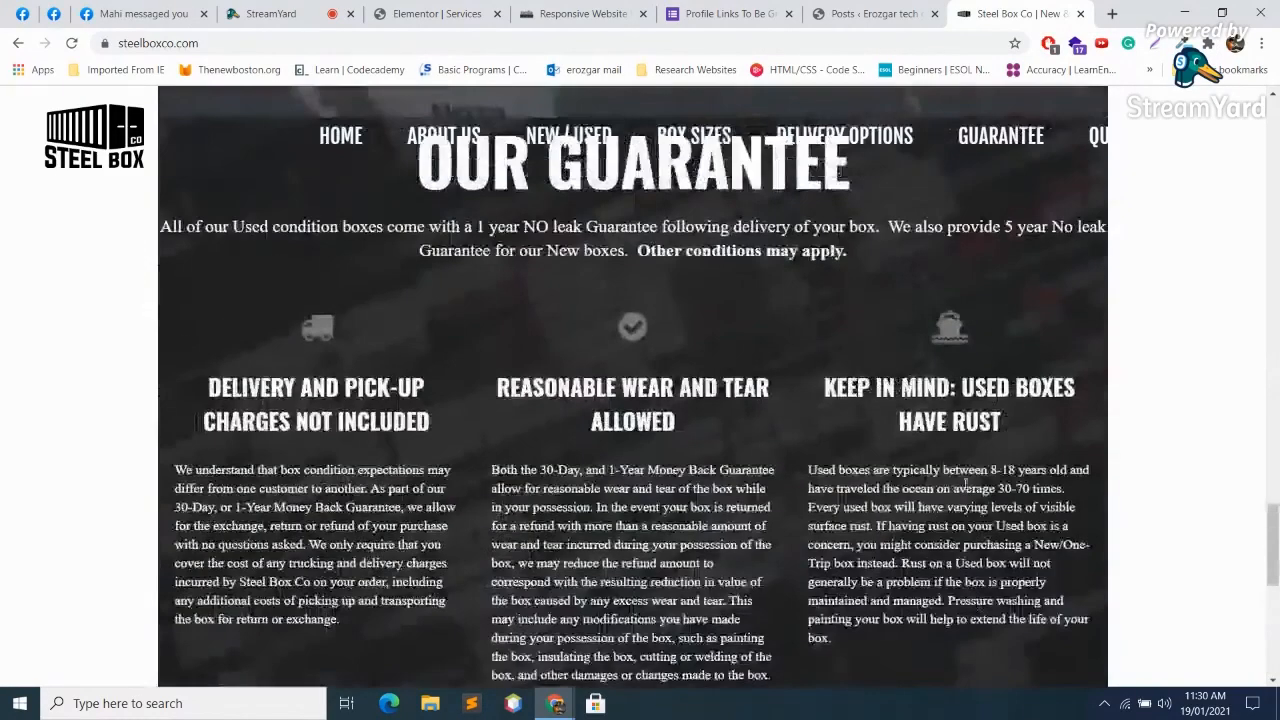
pyautogui.scroll(10, 965, 453)
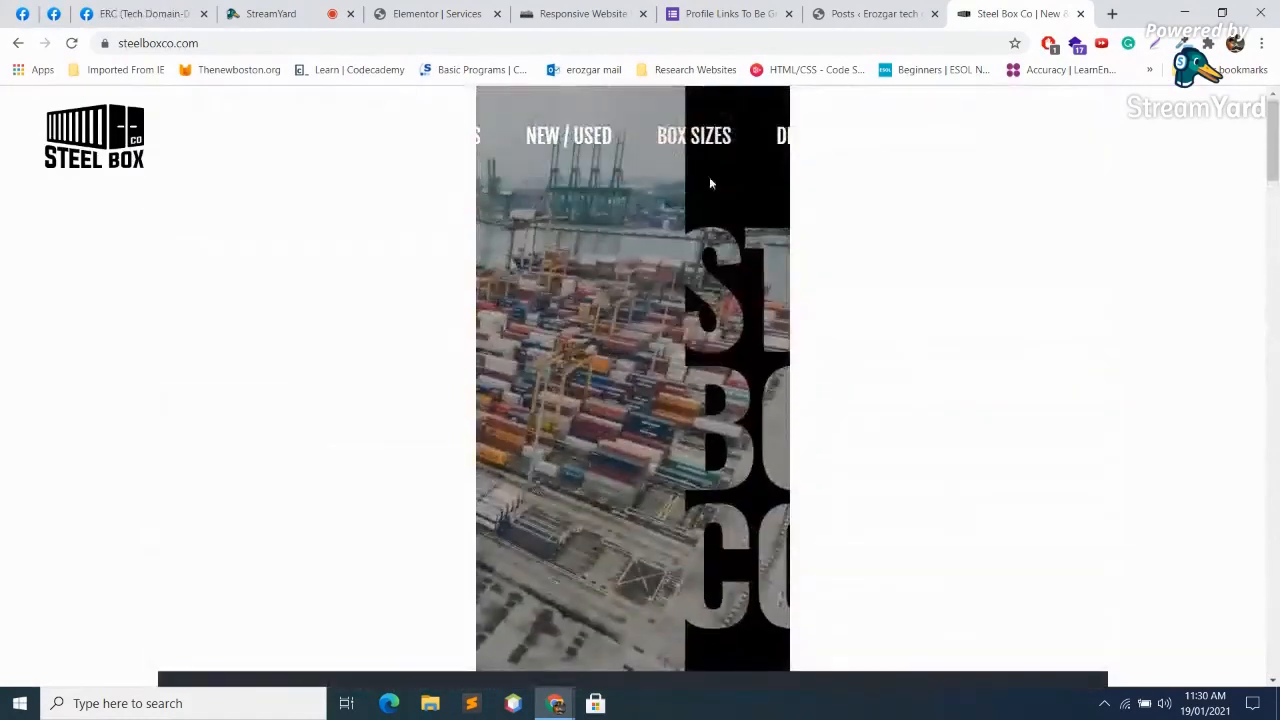
# Step: Cycle through the open tabs, then go back to the wpbuilt Steel Box Co page
pyautogui.click(900, 12)
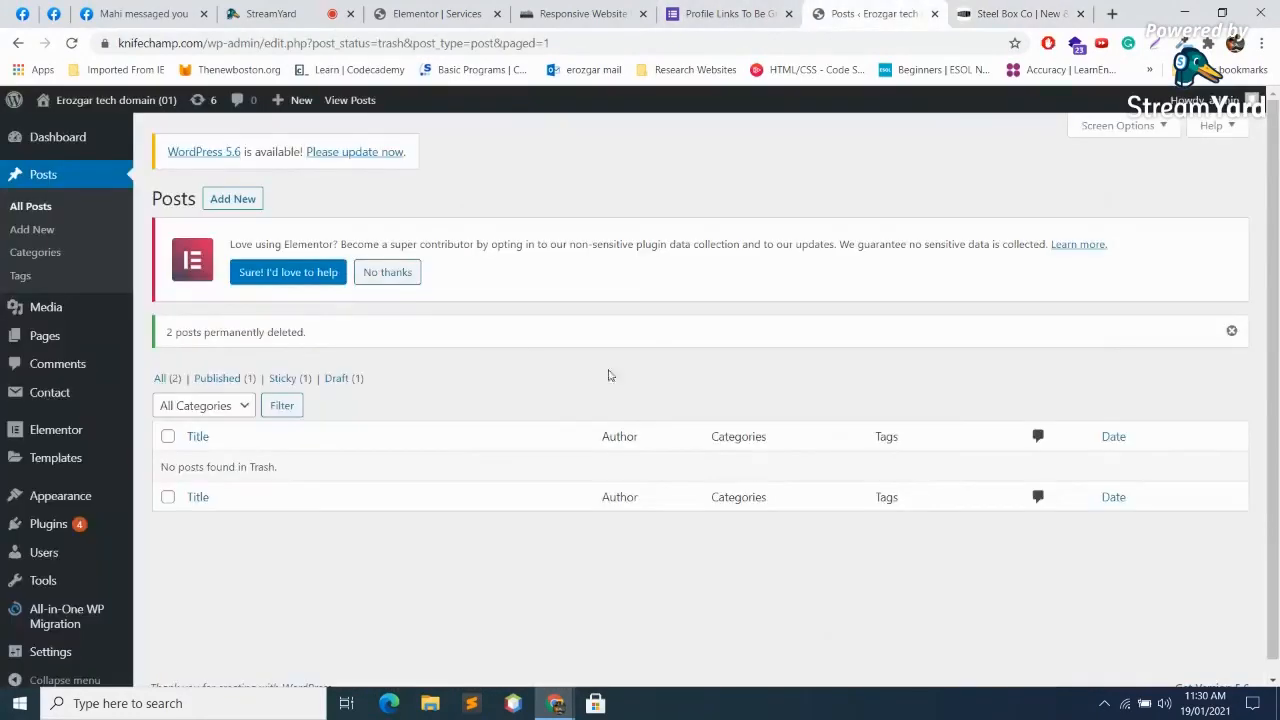
pyautogui.click(745, 12)
pyautogui.click(600, 10)
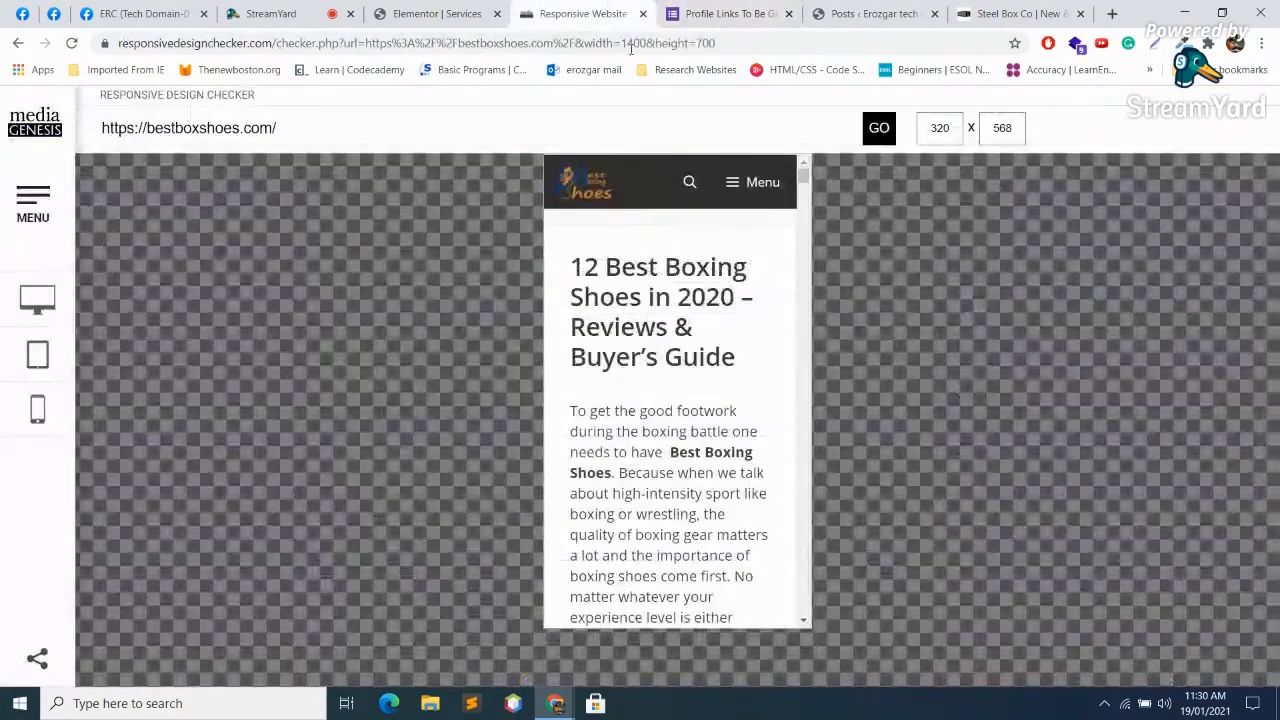
pyautogui.click(885, 10)
pyautogui.click(1025, 10)
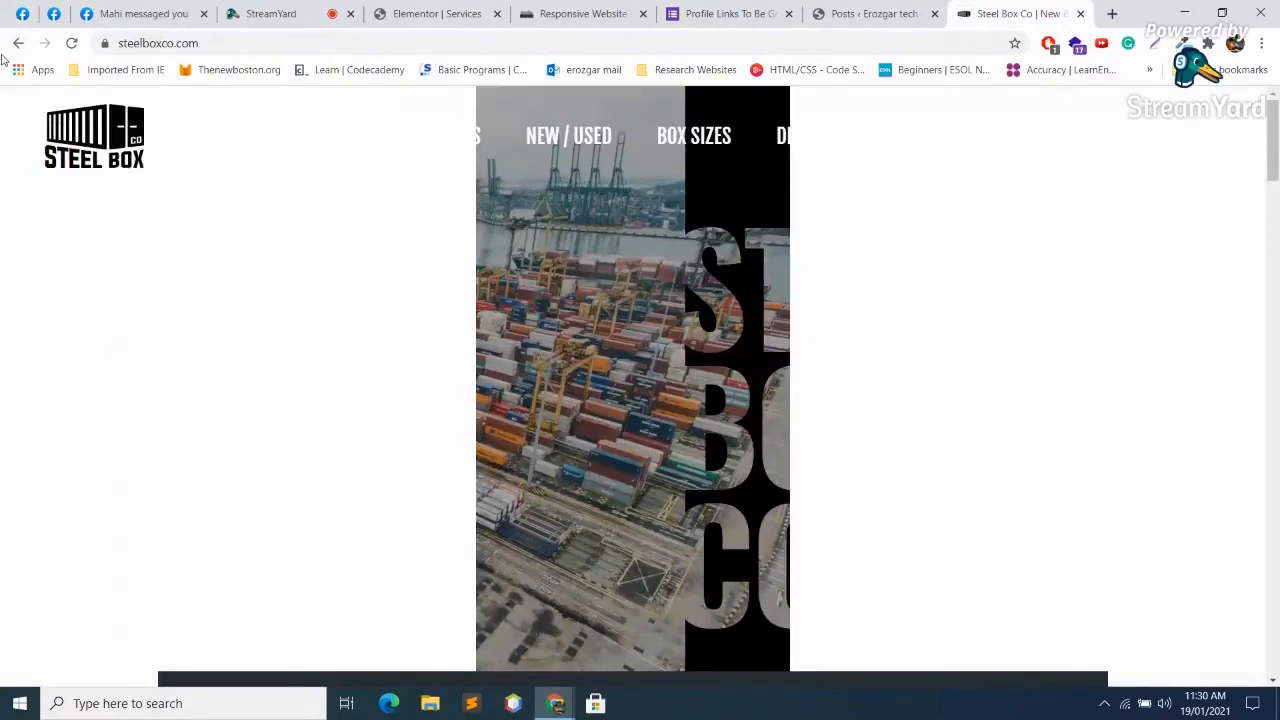
pyautogui.click(8, 46)
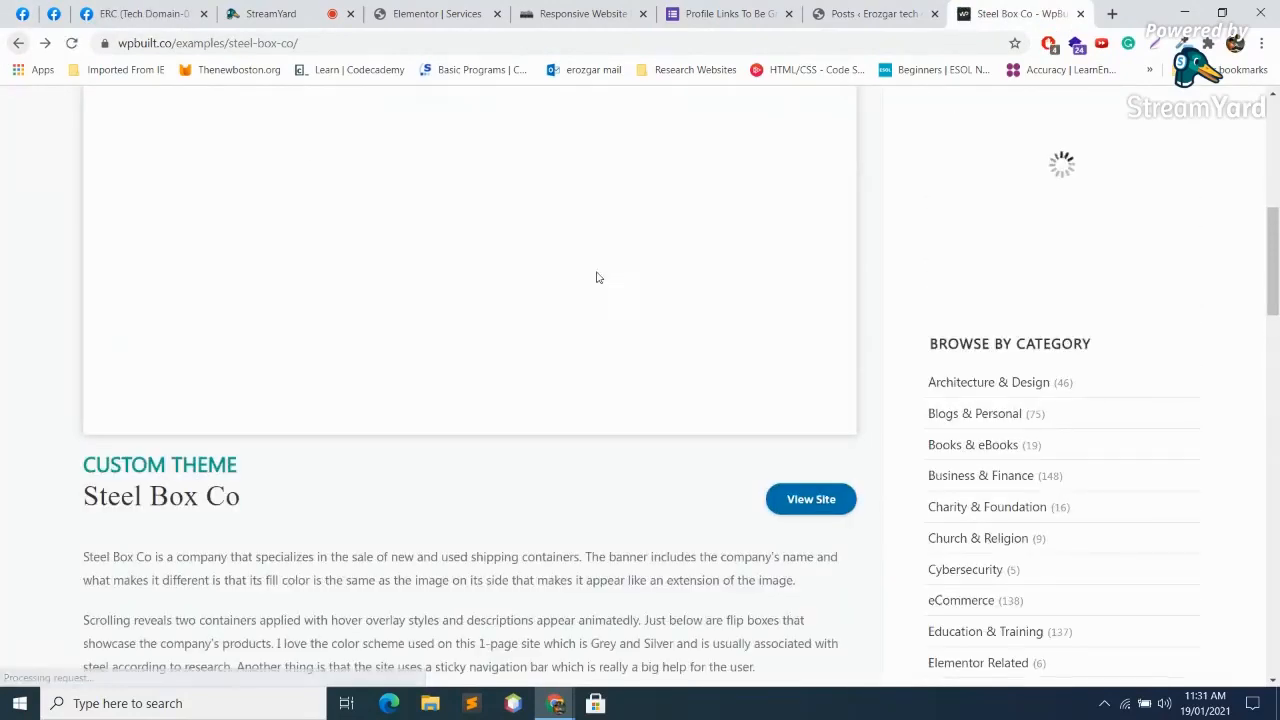
# Step: Return to the Elementor website examples list and open the Shake Design example
pyautogui.scroll(-10, 590, 280)
pyautogui.scroll(10, 577, 313)
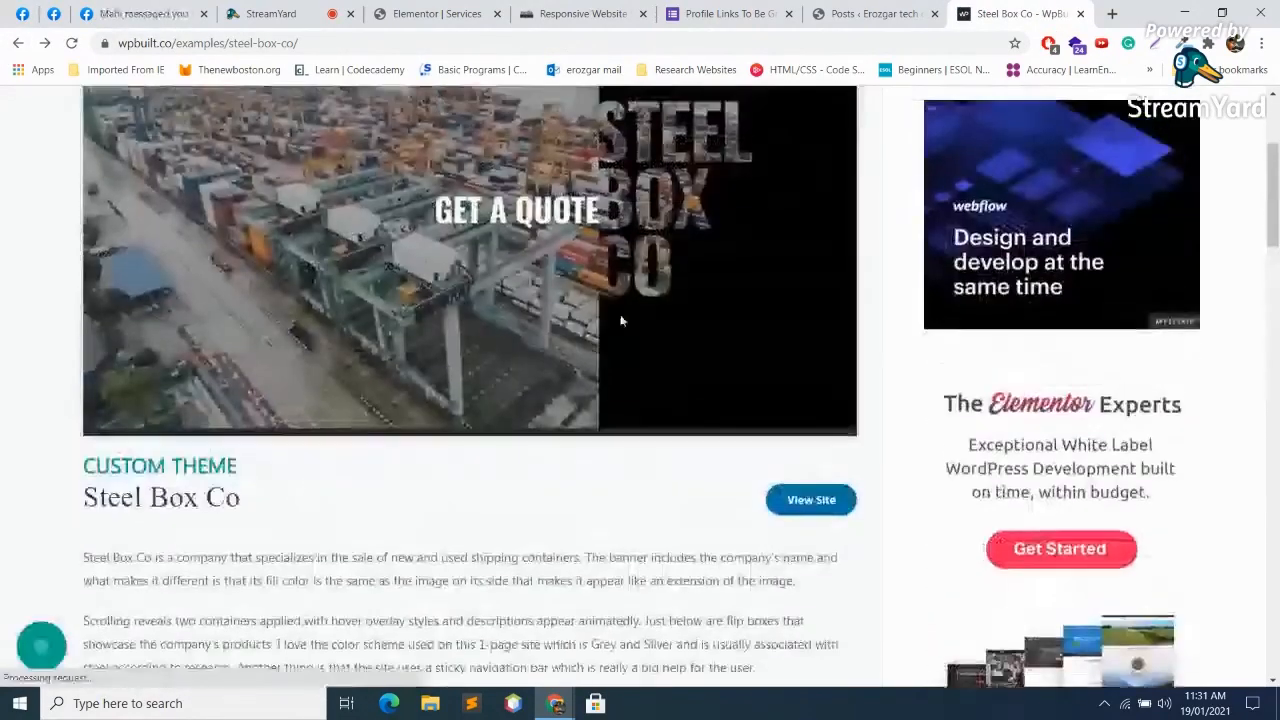
pyautogui.scroll(-12, 585, 399)
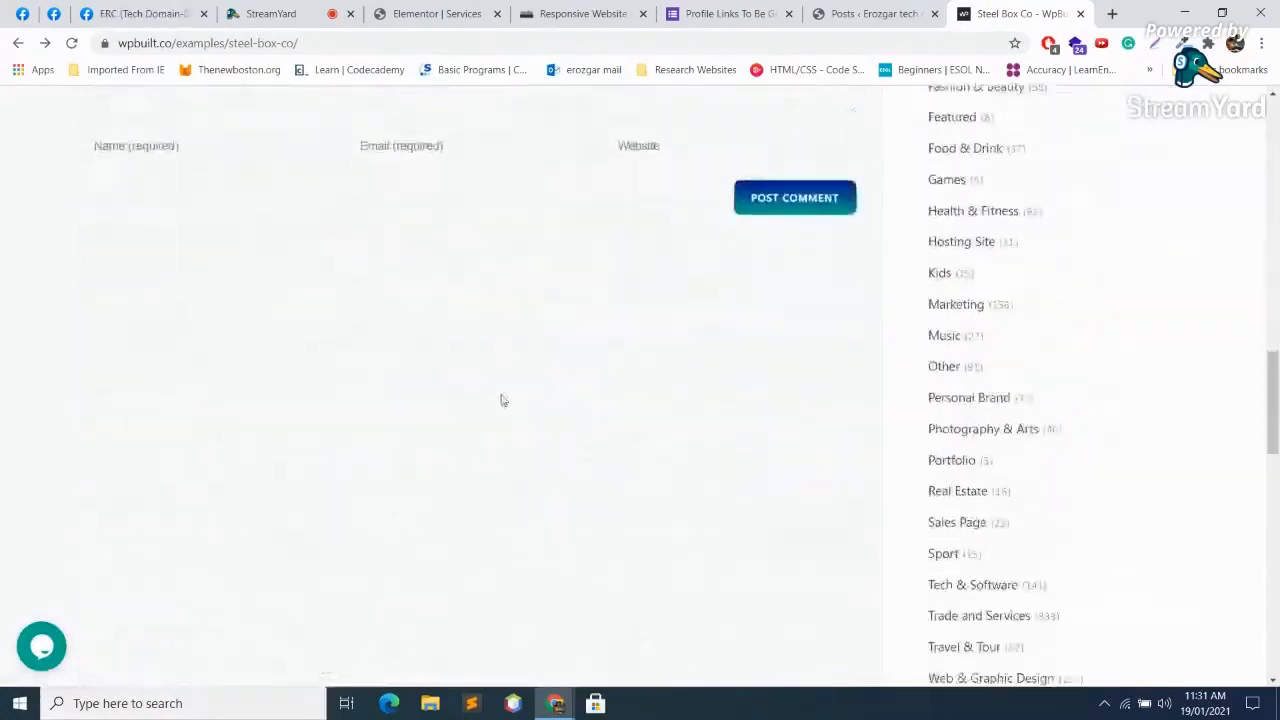
pyautogui.scroll(14, 501, 398)
pyautogui.scroll(-6, 502, 388)
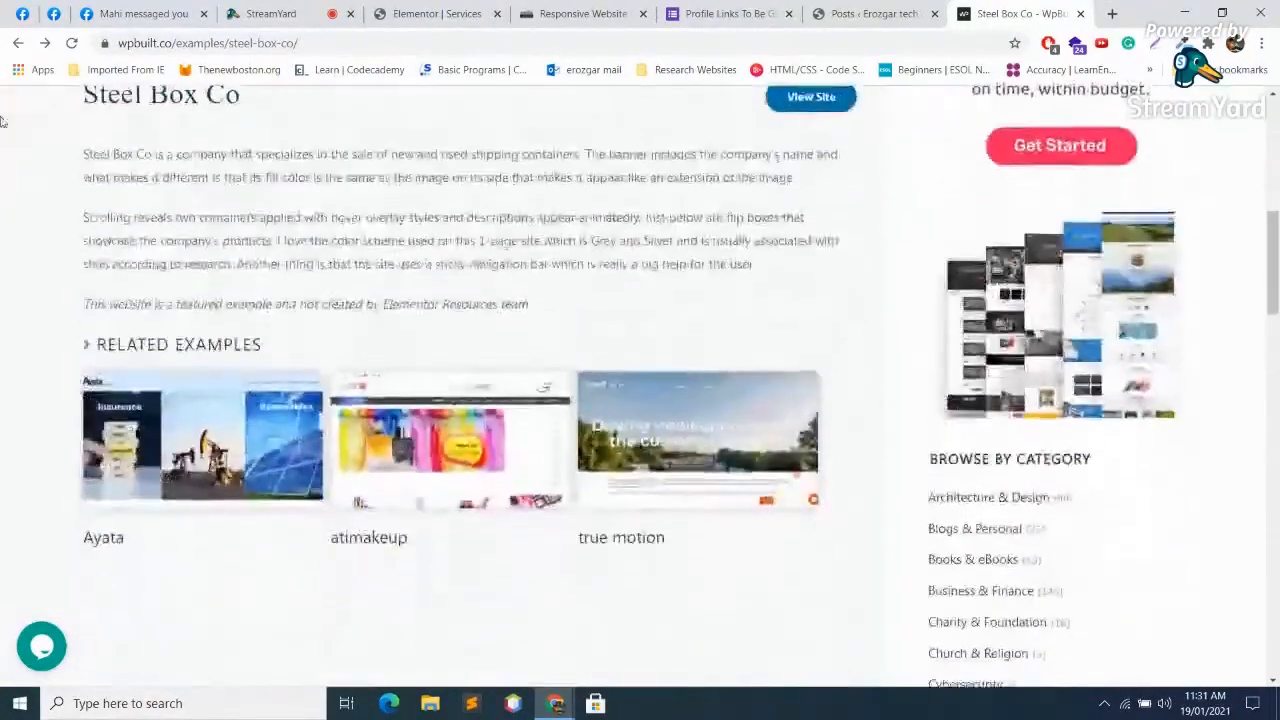
pyautogui.click(16, 46)
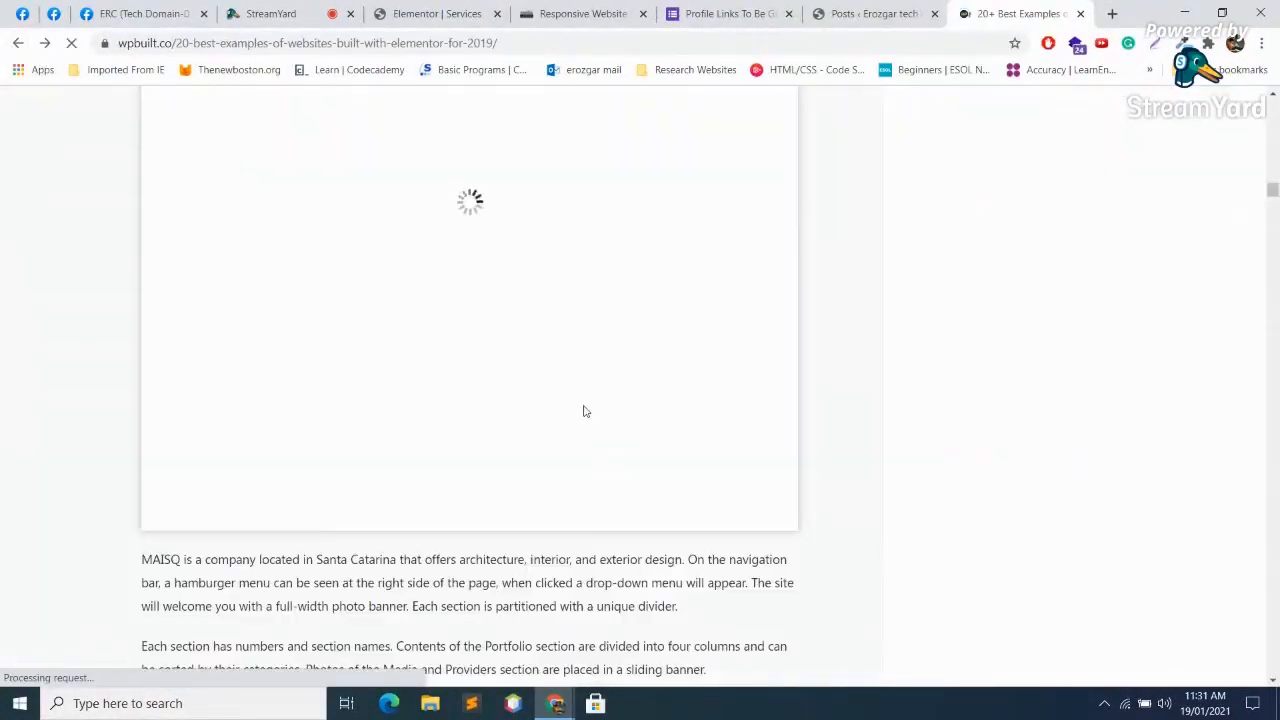
pyautogui.scroll(5, 291, 434)
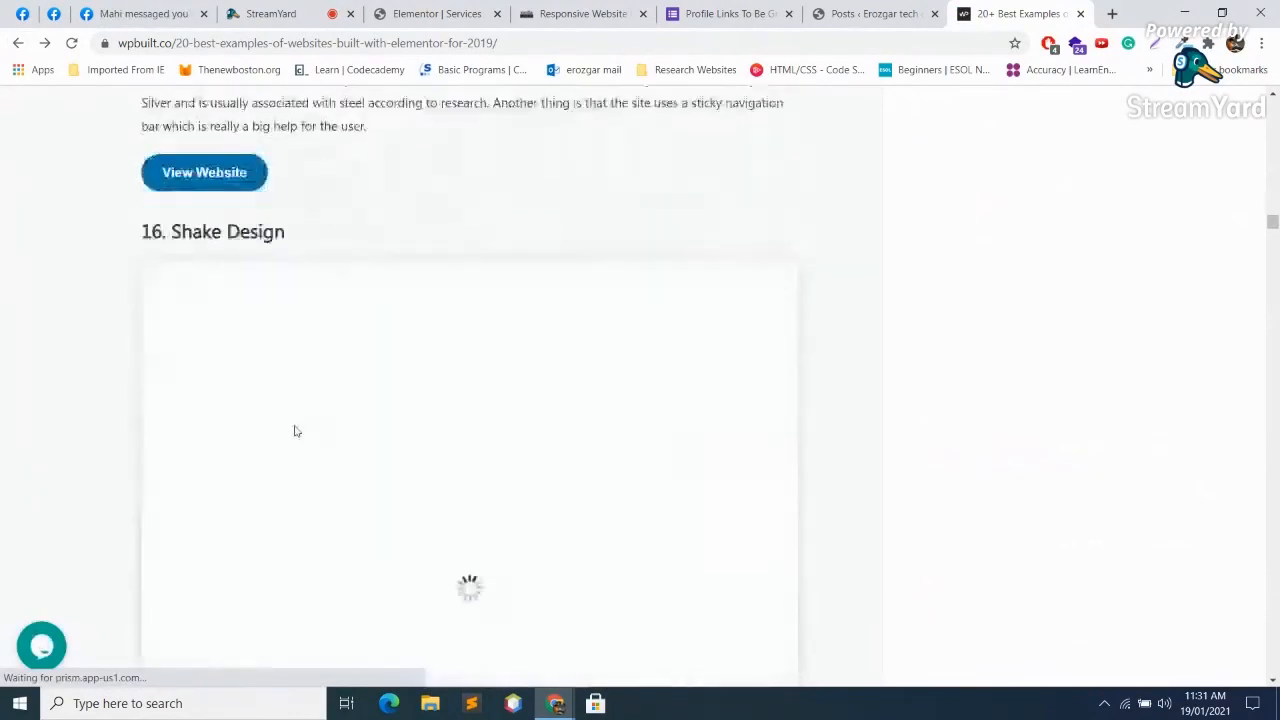
pyautogui.scroll(-2, 511, 495)
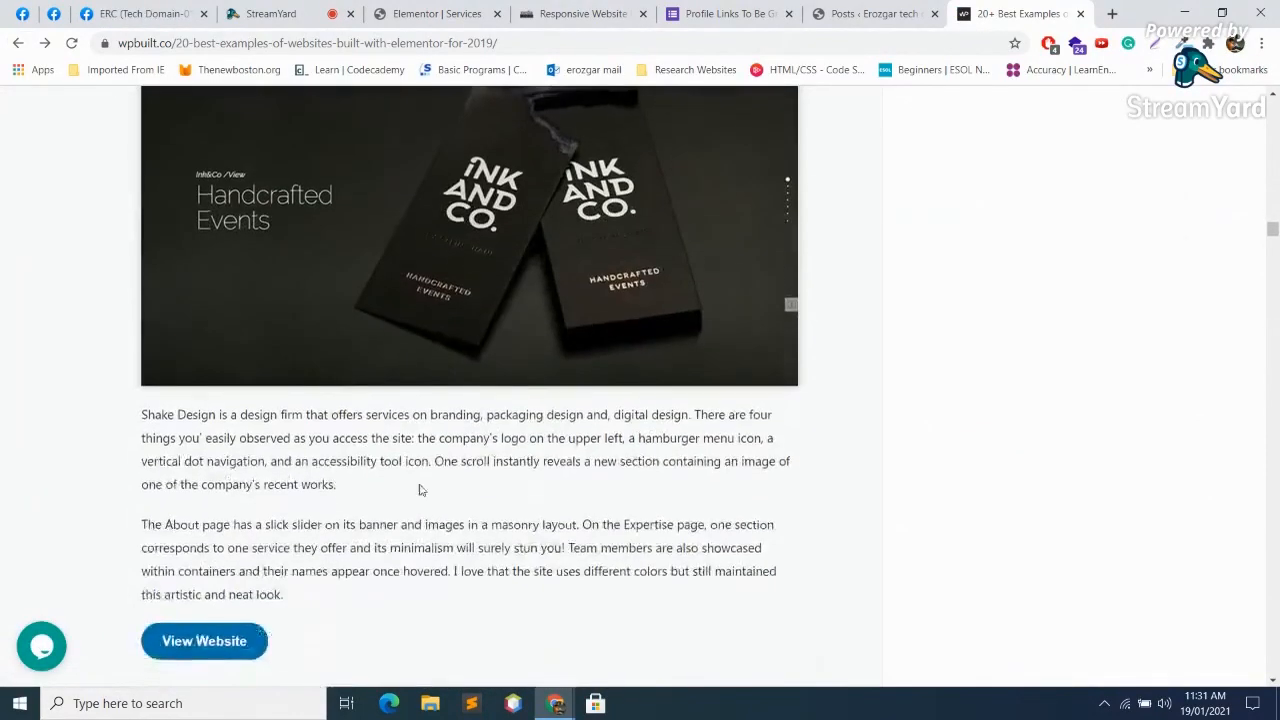
pyautogui.click(206, 640)
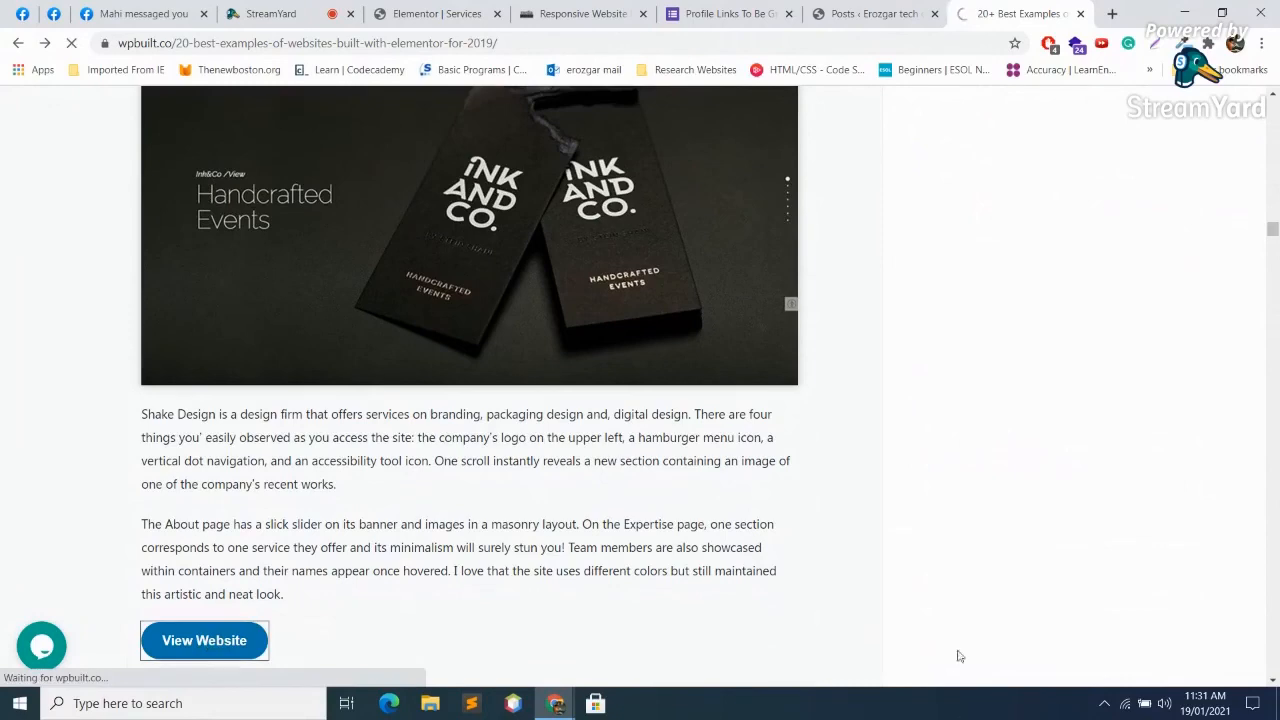
# Step: Open the live Shake Design website and confirm with Wappalyzer that it uses Elementor
pyautogui.scroll(-4, 934, 551)
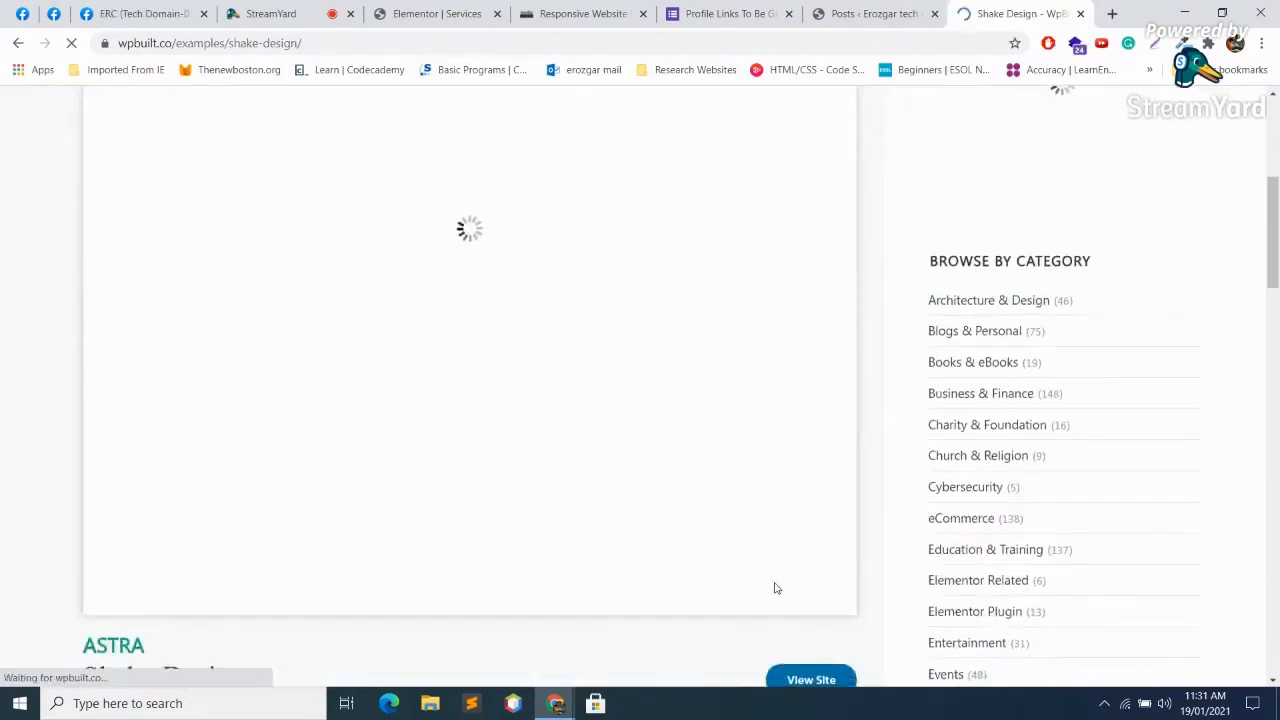
pyautogui.scroll(-3, 840, 453)
pyautogui.scroll(2, 834, 366)
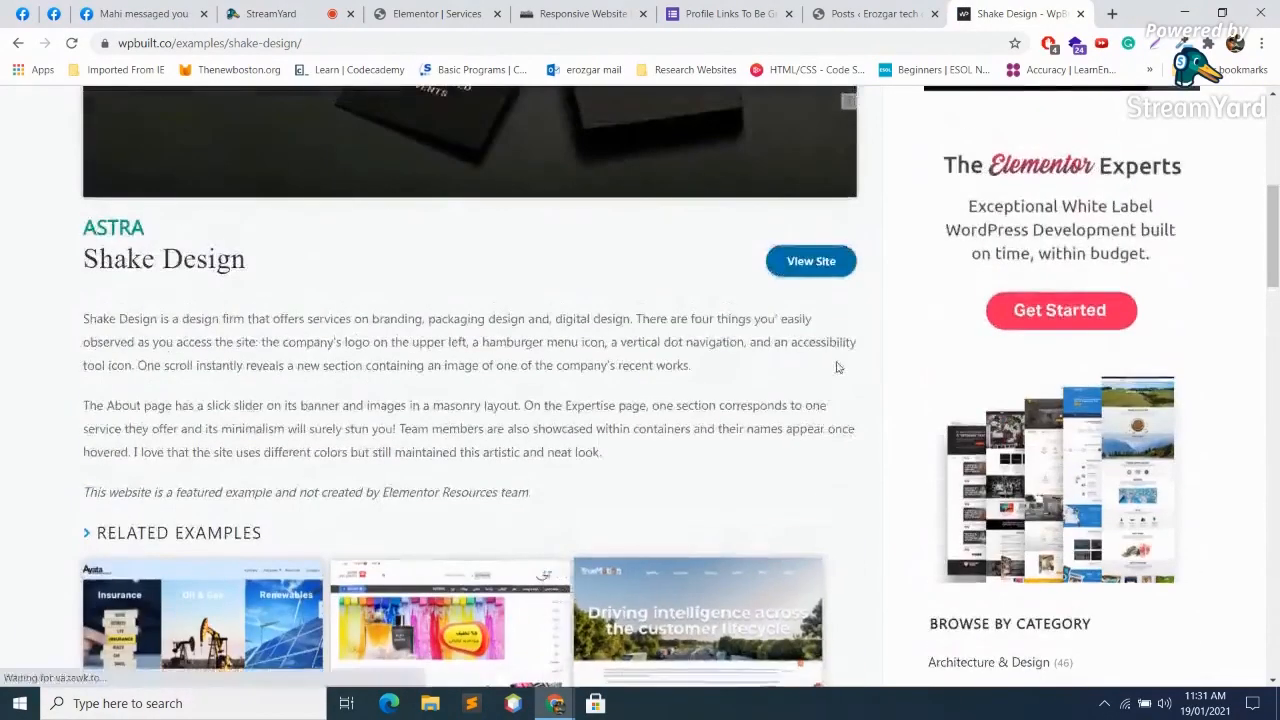
pyautogui.click(834, 263)
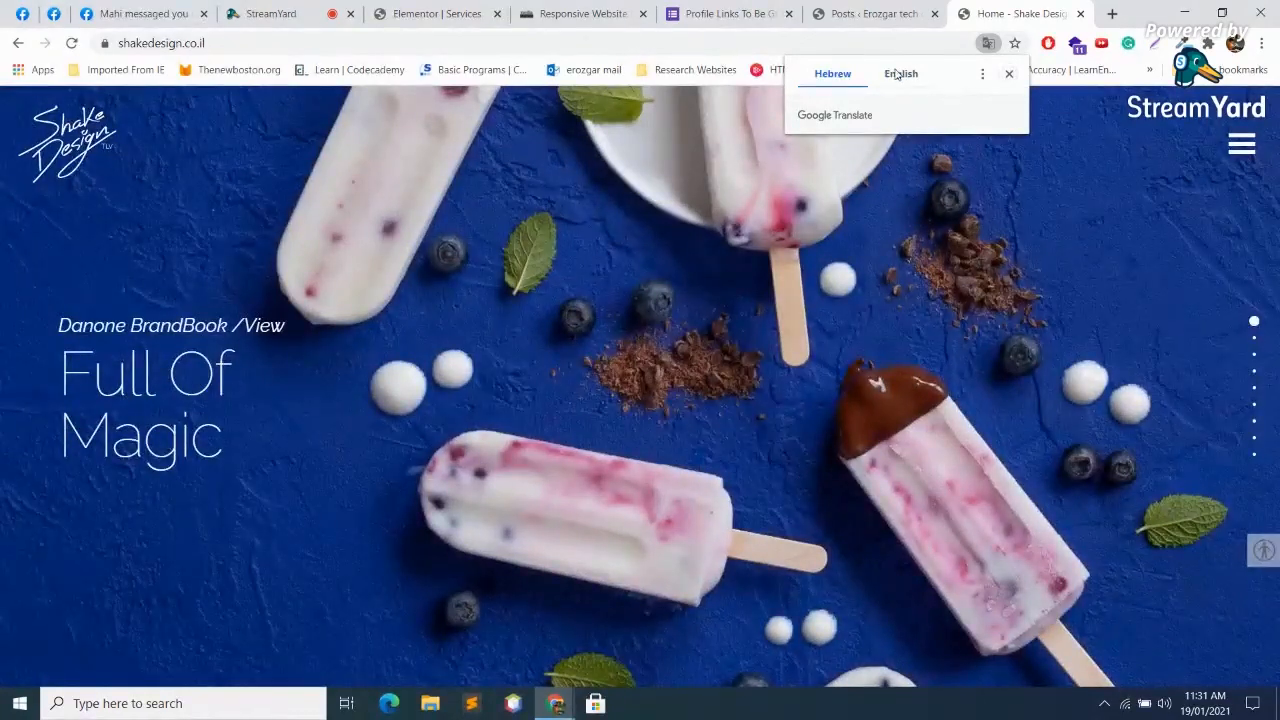
pyautogui.click(1010, 76)
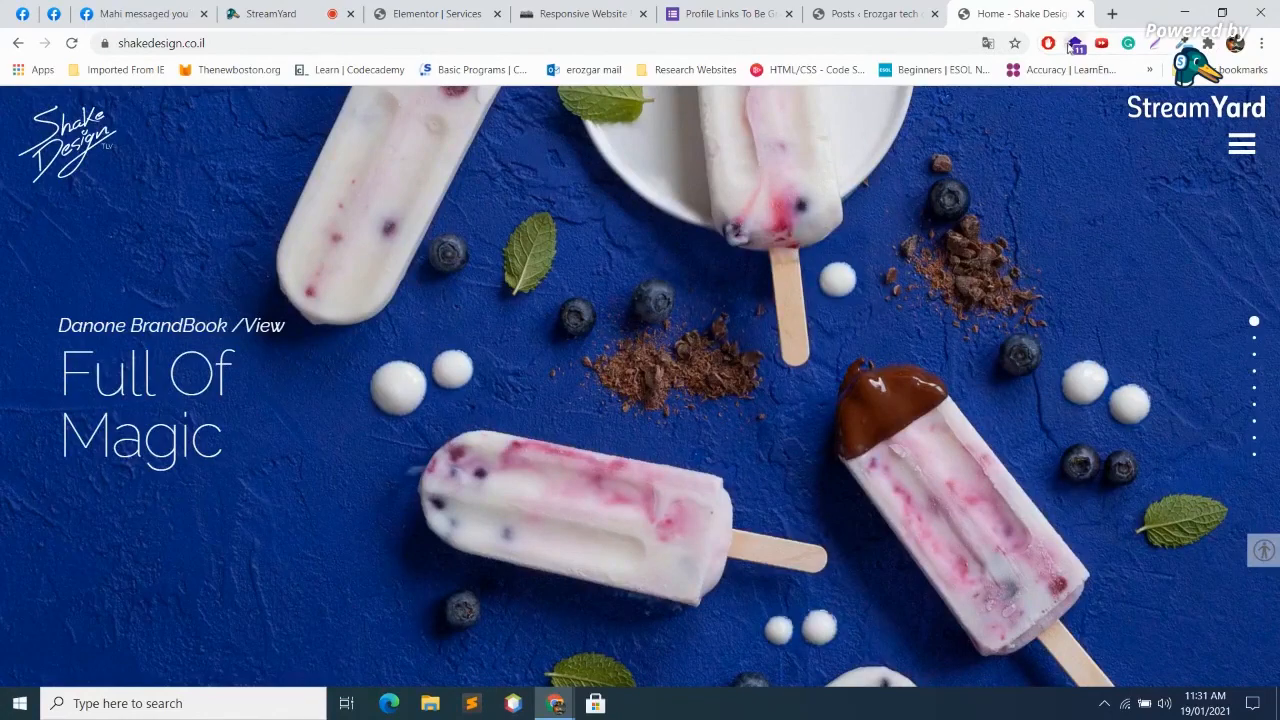
pyautogui.click(1074, 44)
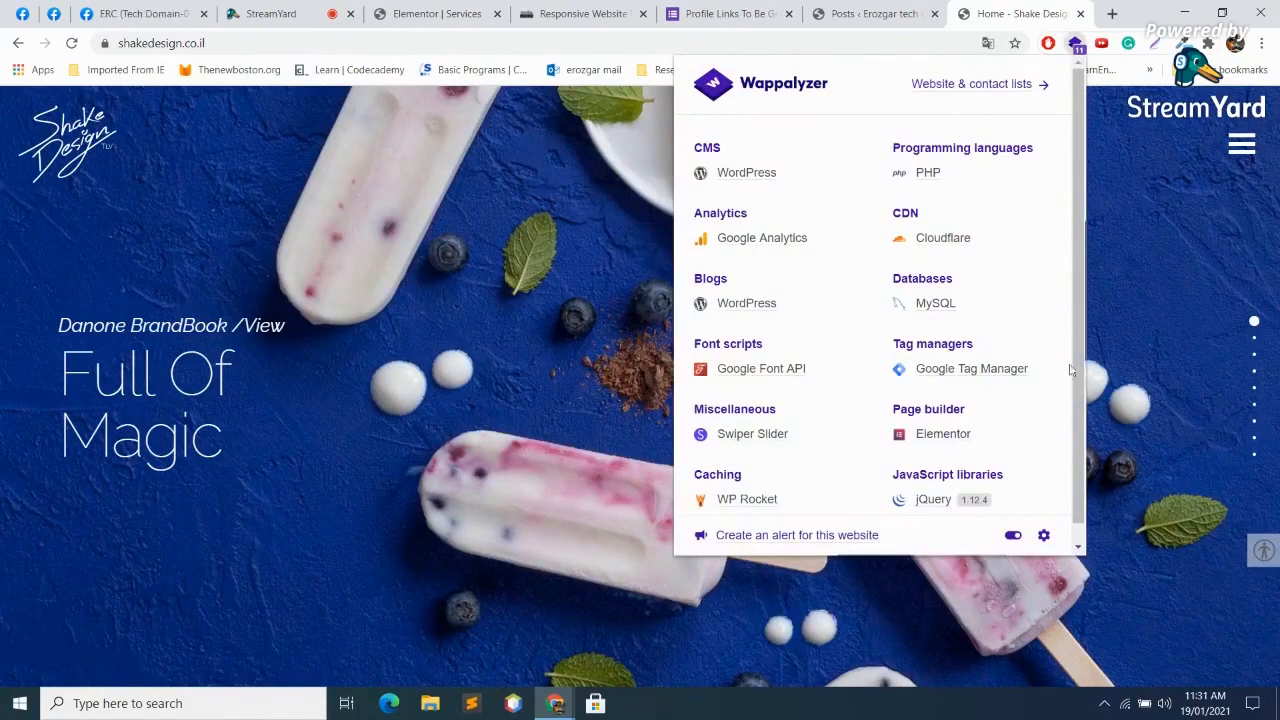
pyautogui.click(1155, 278)
# Step: Close the Danone portfolio page and return to the StreamYard studio
pyautogui.scroll(-2, 1125, 282)
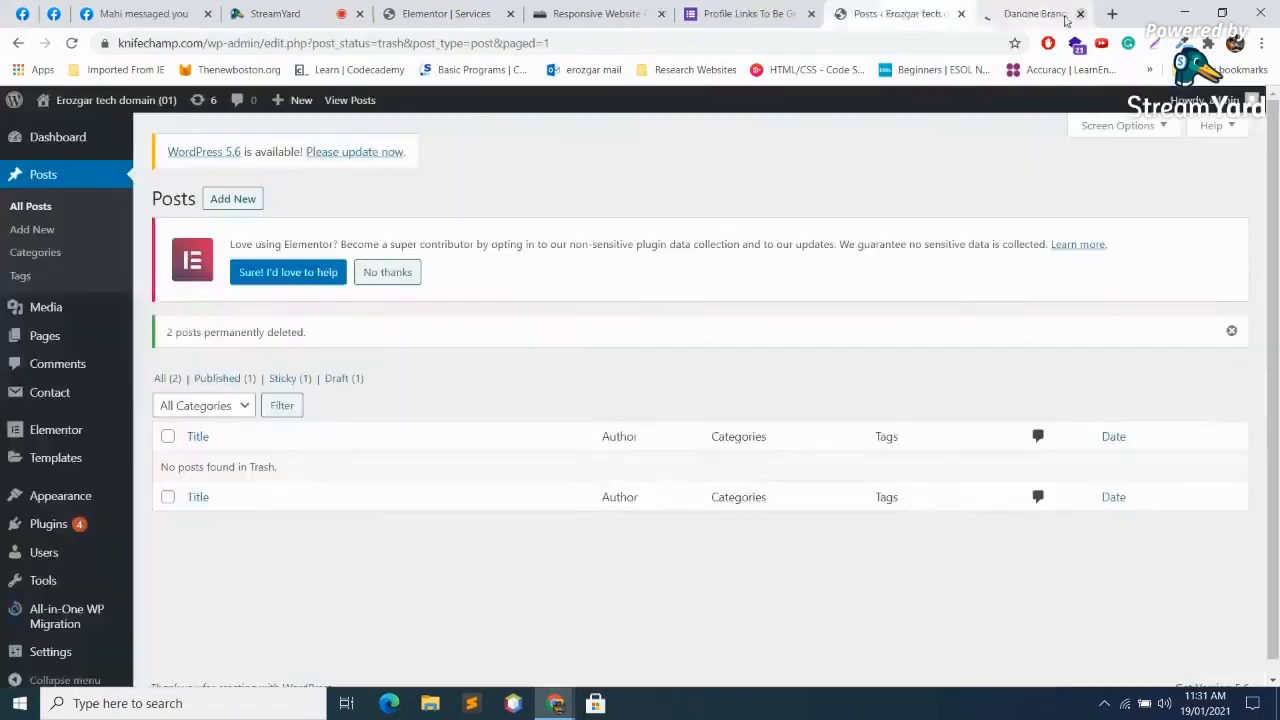
pyautogui.click(1080, 13)
pyautogui.click(370, 14)
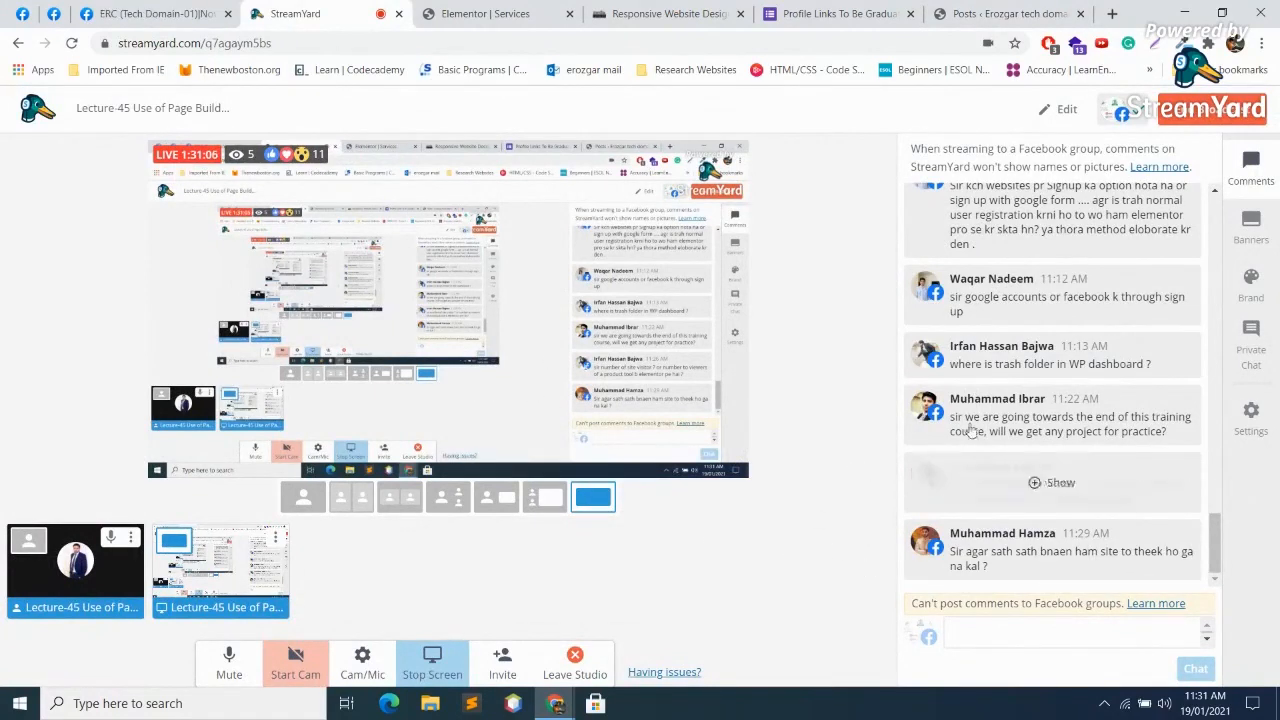
# Step: Use End Broadcast in the StreamYard header to prompt ending the live stream
pyautogui.click(1238, 118)
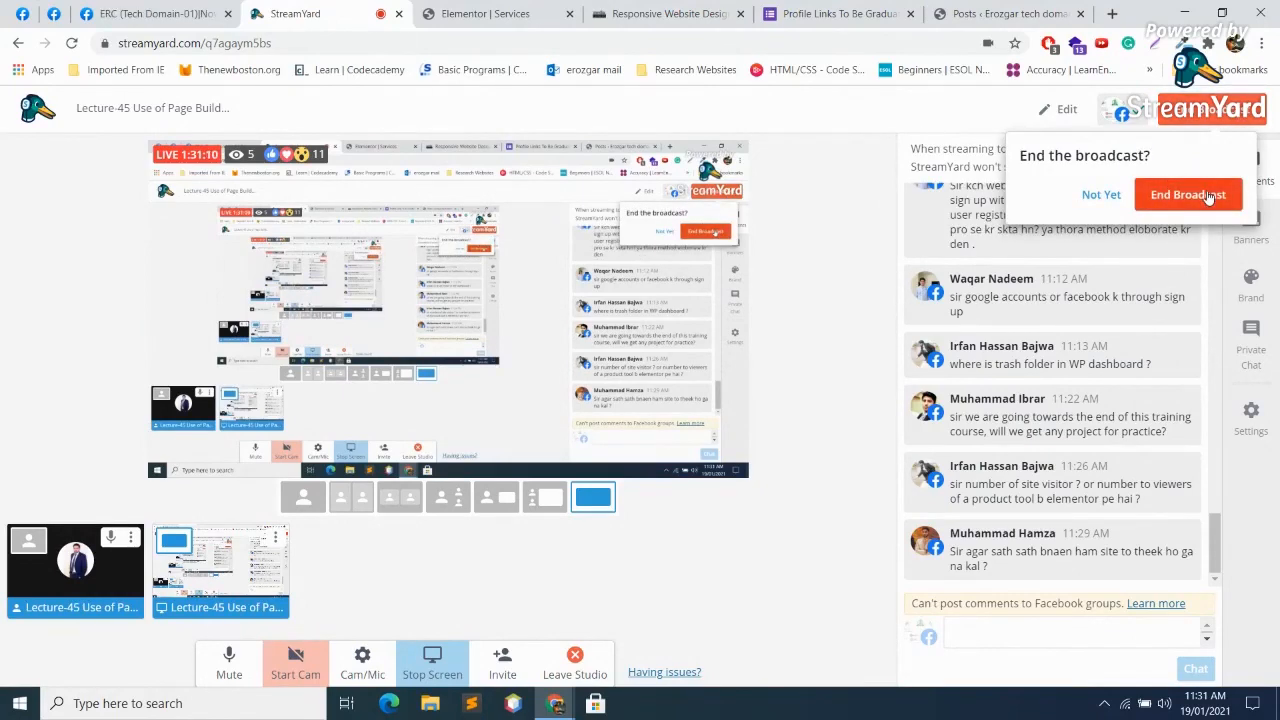